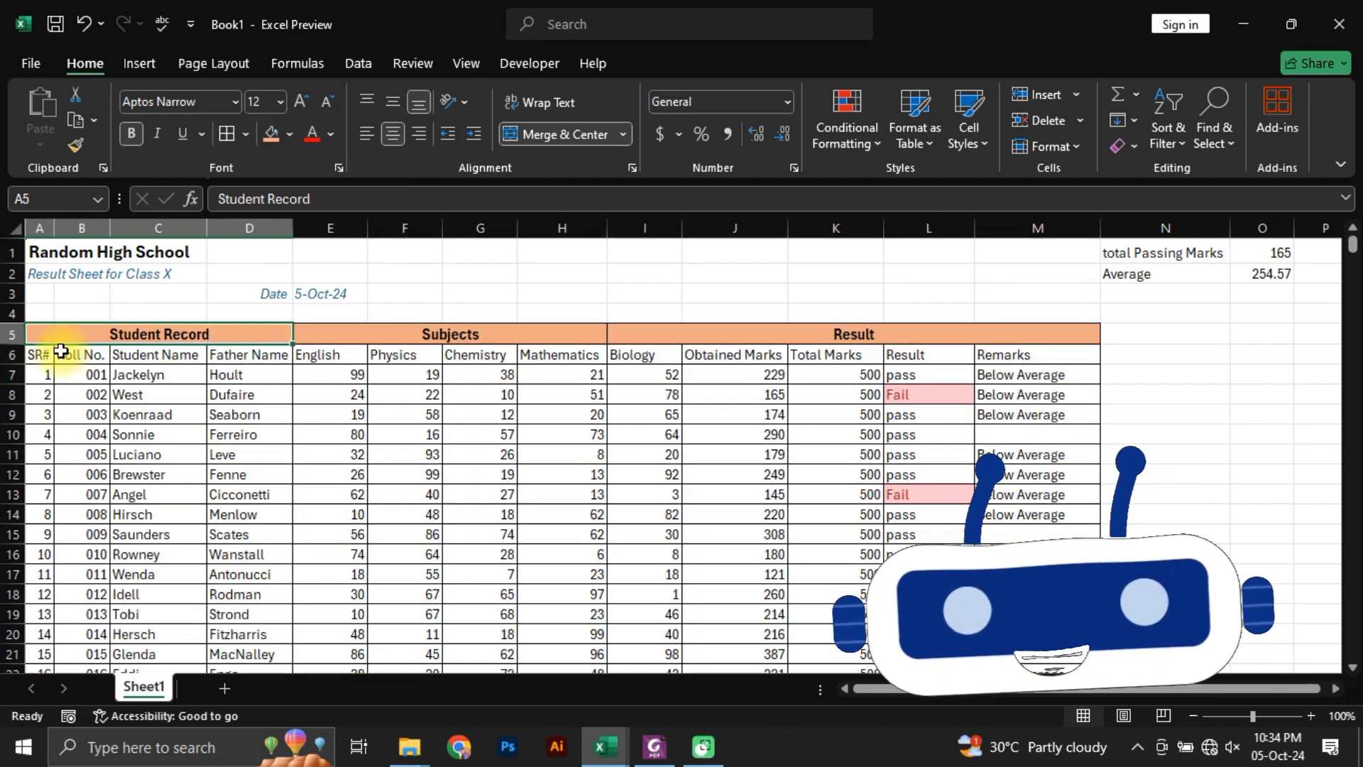
# Step: Fill the column header row A6:M6 of the result sheet with green
pyautogui.moveTo(42, 354); pyautogui.dragTo(1086, 357)
pyautogui.click(289, 135)
pyautogui.click(431, 279)
pyautogui.click(282, 437)
pyautogui.hotkey('alt', 'Tab')
# Step: Apply thick outside borders to the group heading row A5:M5 and the column header row A6:M6
pyautogui.moveTo(139, 334); pyautogui.dragTo(851, 334)
pyautogui.click(246, 134)
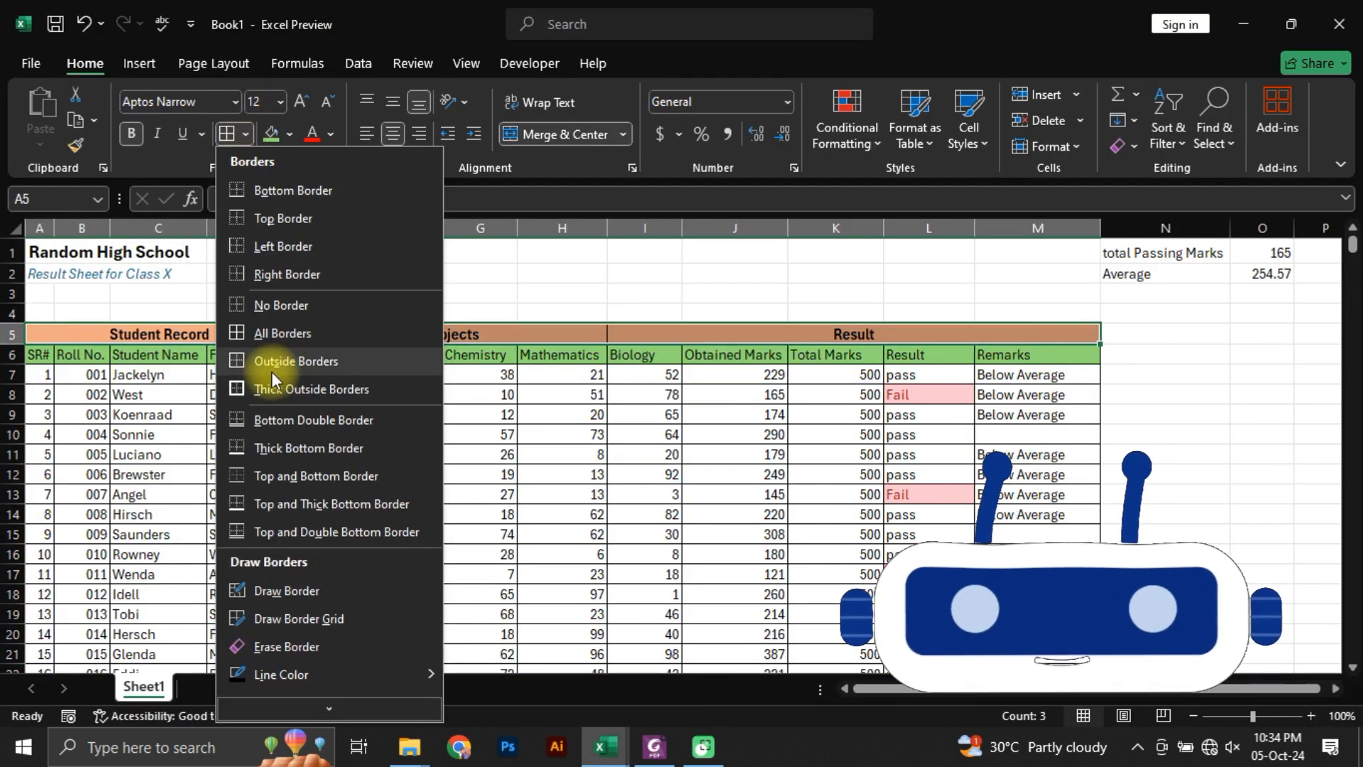
pyautogui.click(277, 389)
pyautogui.moveTo(39, 355); pyautogui.dragTo(1036, 357)
pyautogui.click(226, 134)
pyautogui.click(82, 396)
# Step: Insert a 2-D clustered column chart of the highest marks in G6:H15 and move it to a new chart sheet
pyautogui.moveTo(142, 335); pyautogui.dragTo(284, 414)
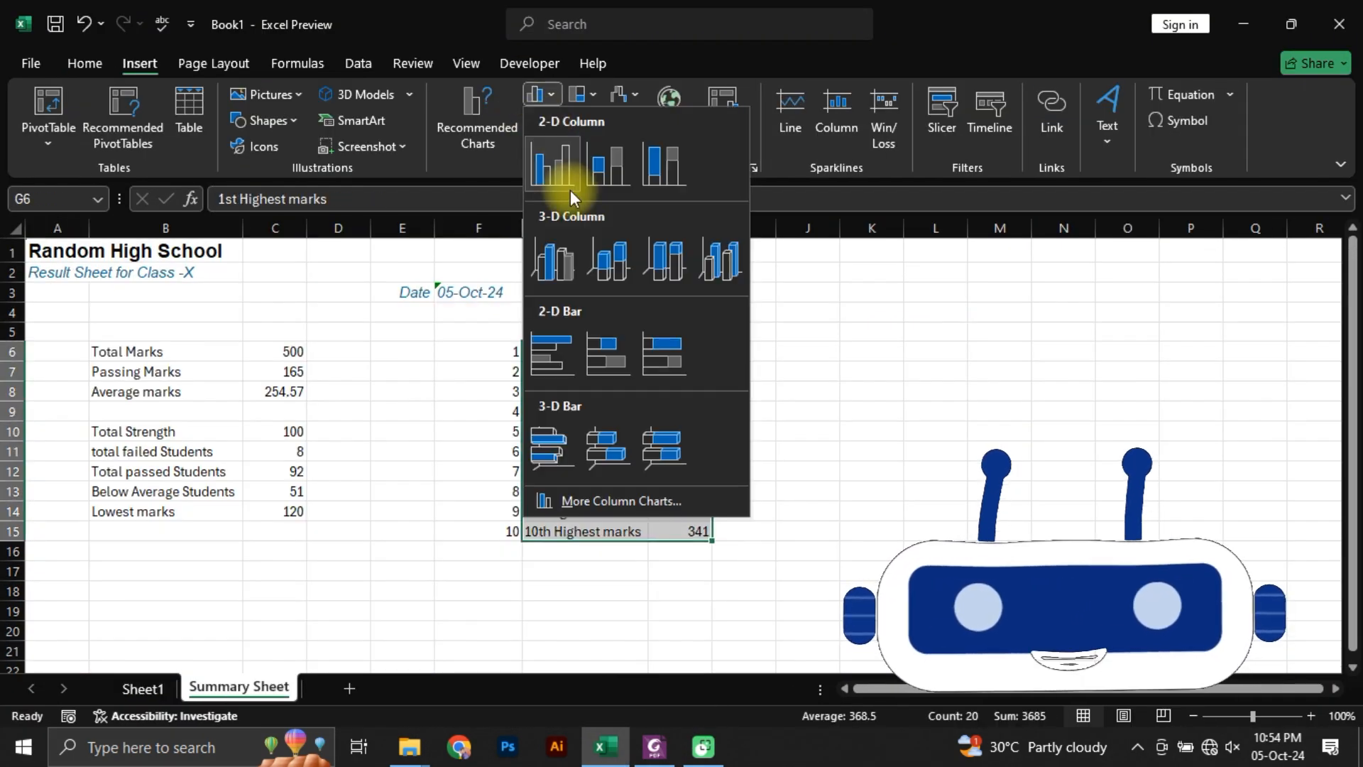
pyautogui.click(560, 161)
pyautogui.rightClick(840, 333)
pyautogui.click(922, 442)
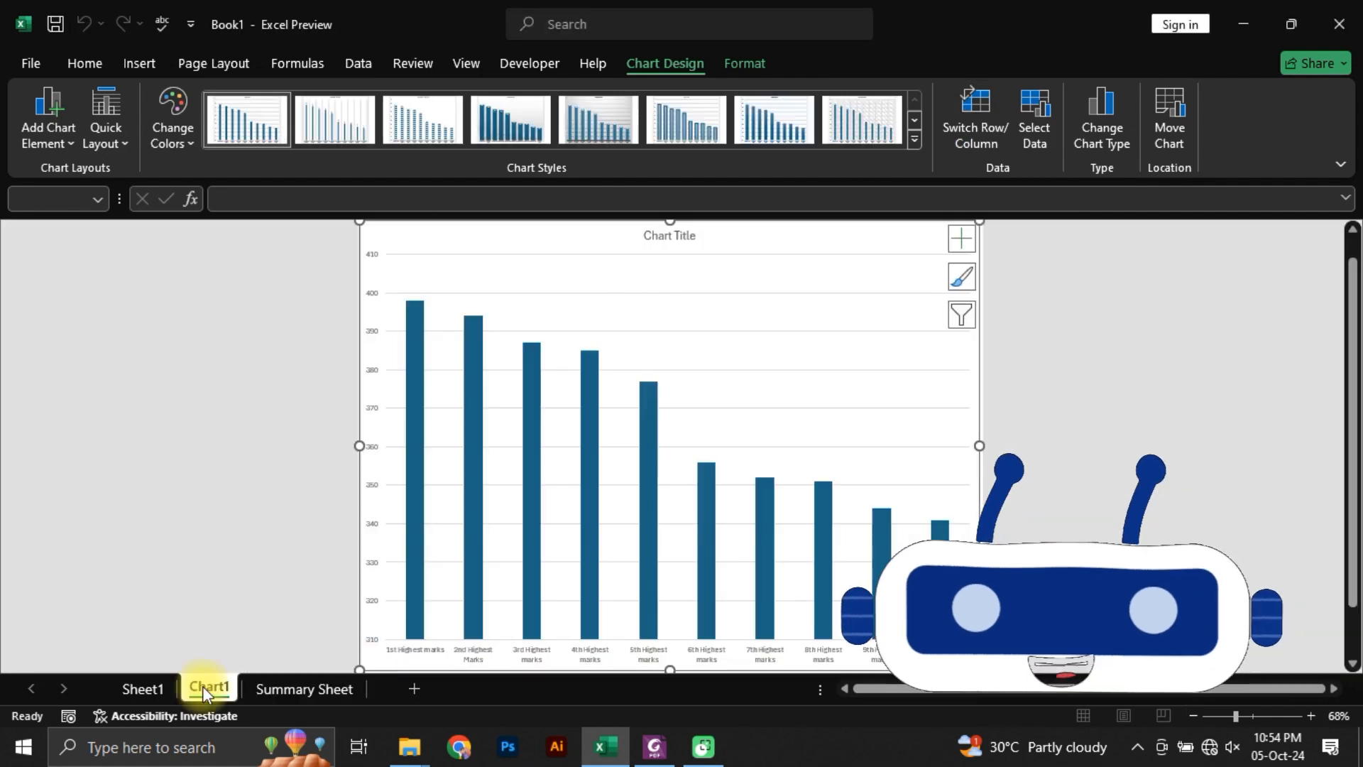
# Step: Insert a pie chart of the failed, passed and below-average student counts in B11:C13 on the Summary Sheet
pyautogui.click(239, 687)
pyautogui.click(273, 431)
pyautogui.moveTo(154, 457); pyautogui.dragTo(284, 491)
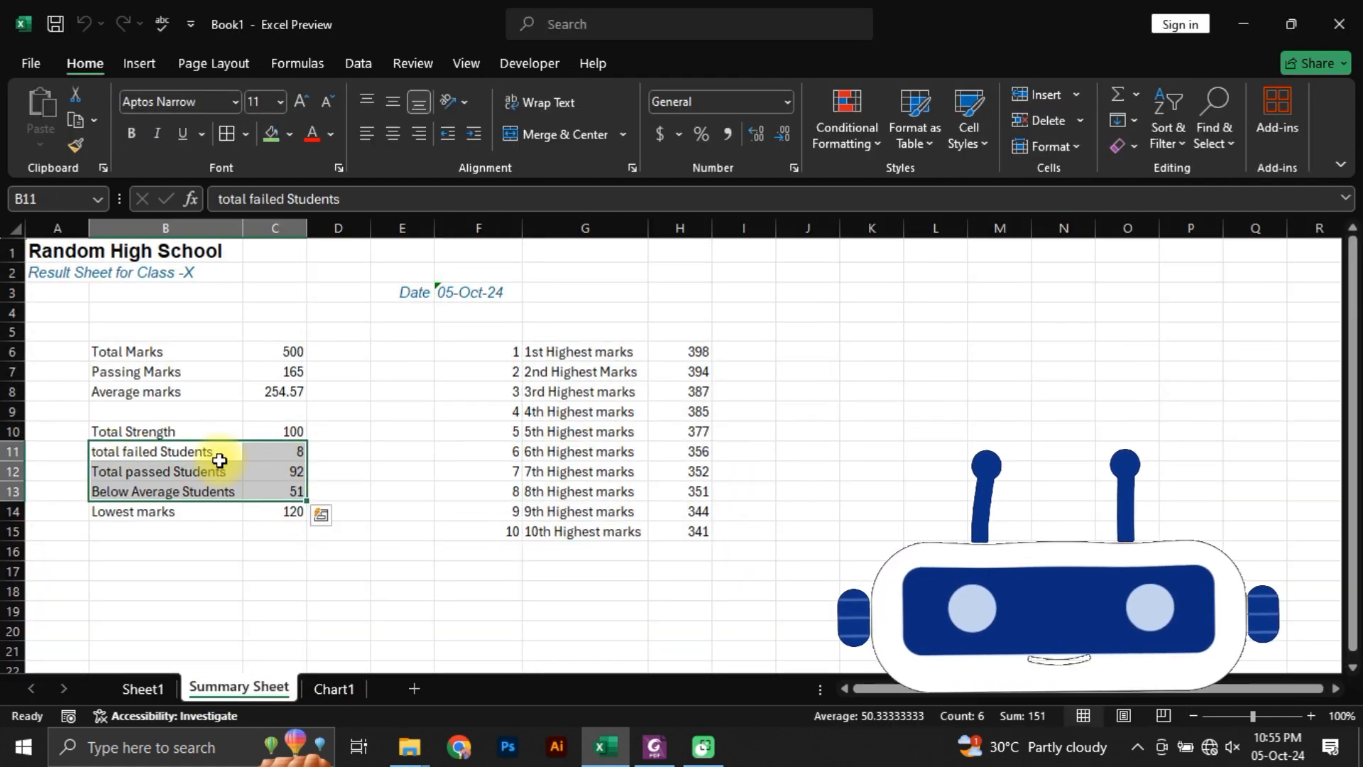
pyautogui.click(139, 63)
pyautogui.click(541, 145)
pyautogui.click(551, 195)
# Step: Recolour the pie chart with a blue palette and open its chart element options
pyautogui.click(172, 121)
pyautogui.click(249, 365)
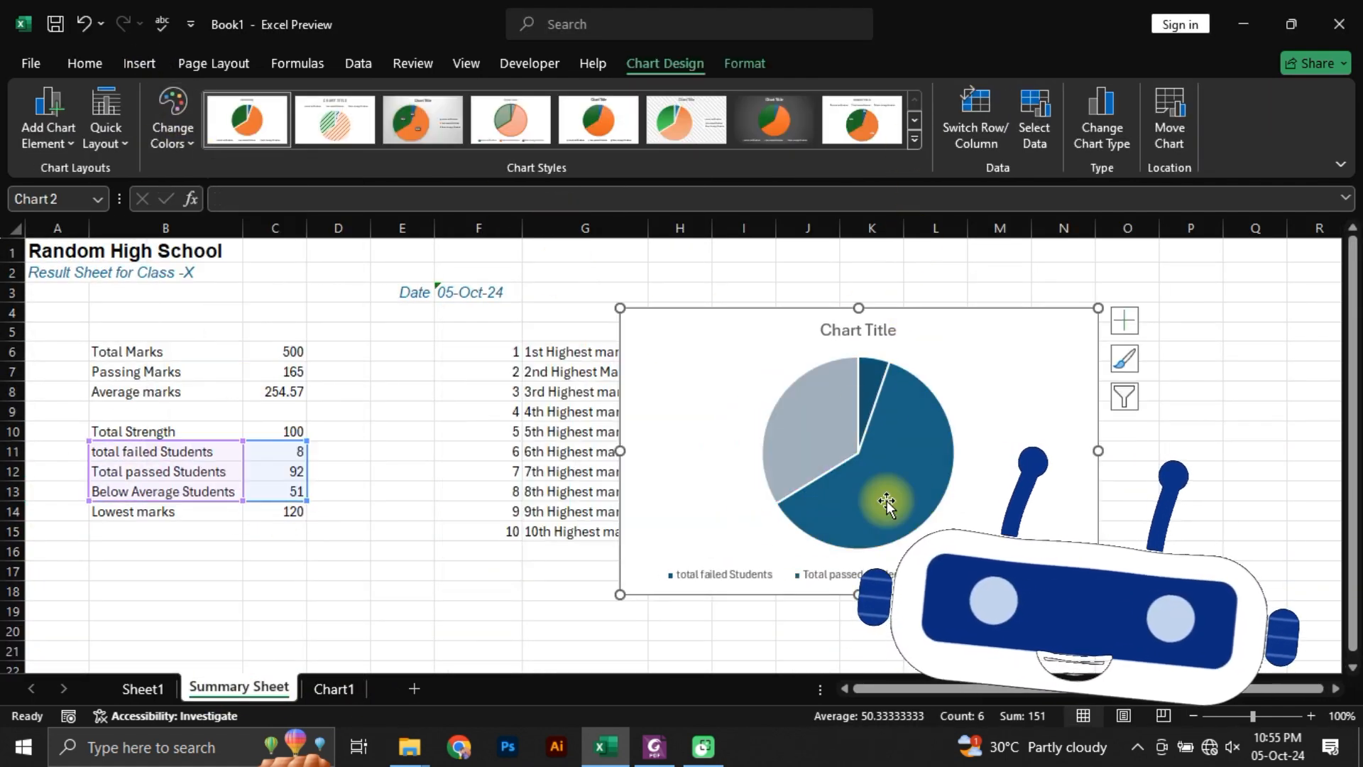
pyautogui.click(1124, 320)
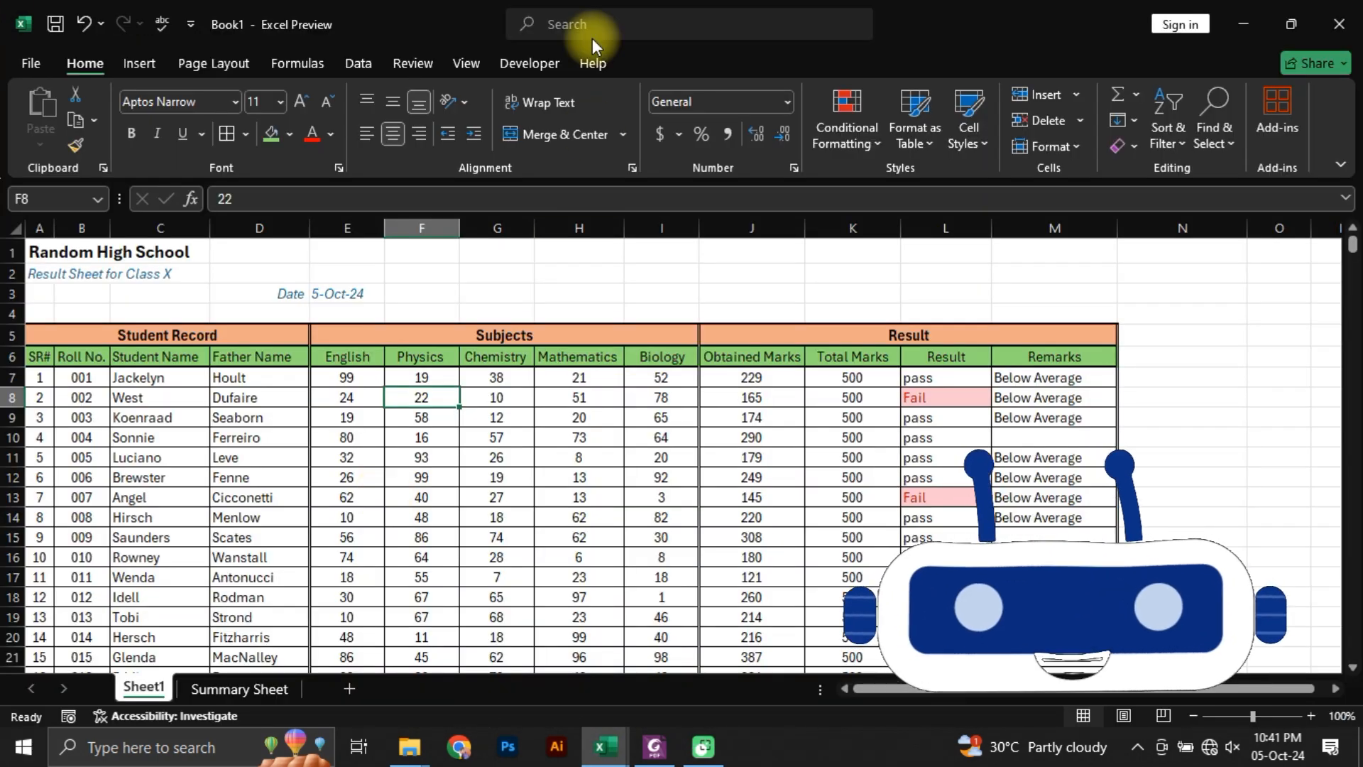
# Step: Set heading rows 5 and 6 of Sheet1 as print titles that repeat at the top of each page
pyautogui.click(412, 63)
pyautogui.click(214, 63)
pyautogui.click(501, 119)
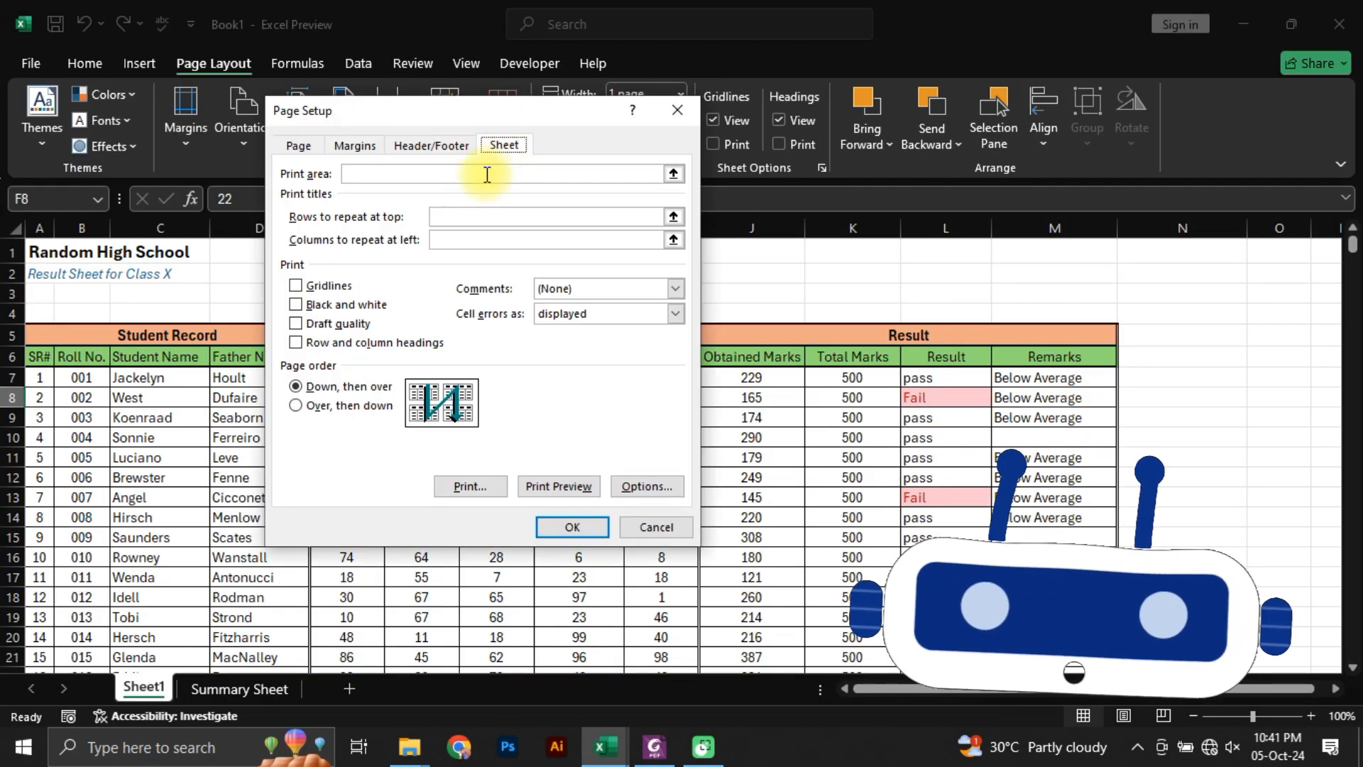
pyautogui.click(673, 216)
pyautogui.moveTo(12, 335); pyautogui.dragTo(12, 357)
pyautogui.press('Return')
pyautogui.click(572, 527)
# Step: Start a custom header in the print page setup and enter the person's name in its left section
pyautogui.hotkey('ctrl', 'p')
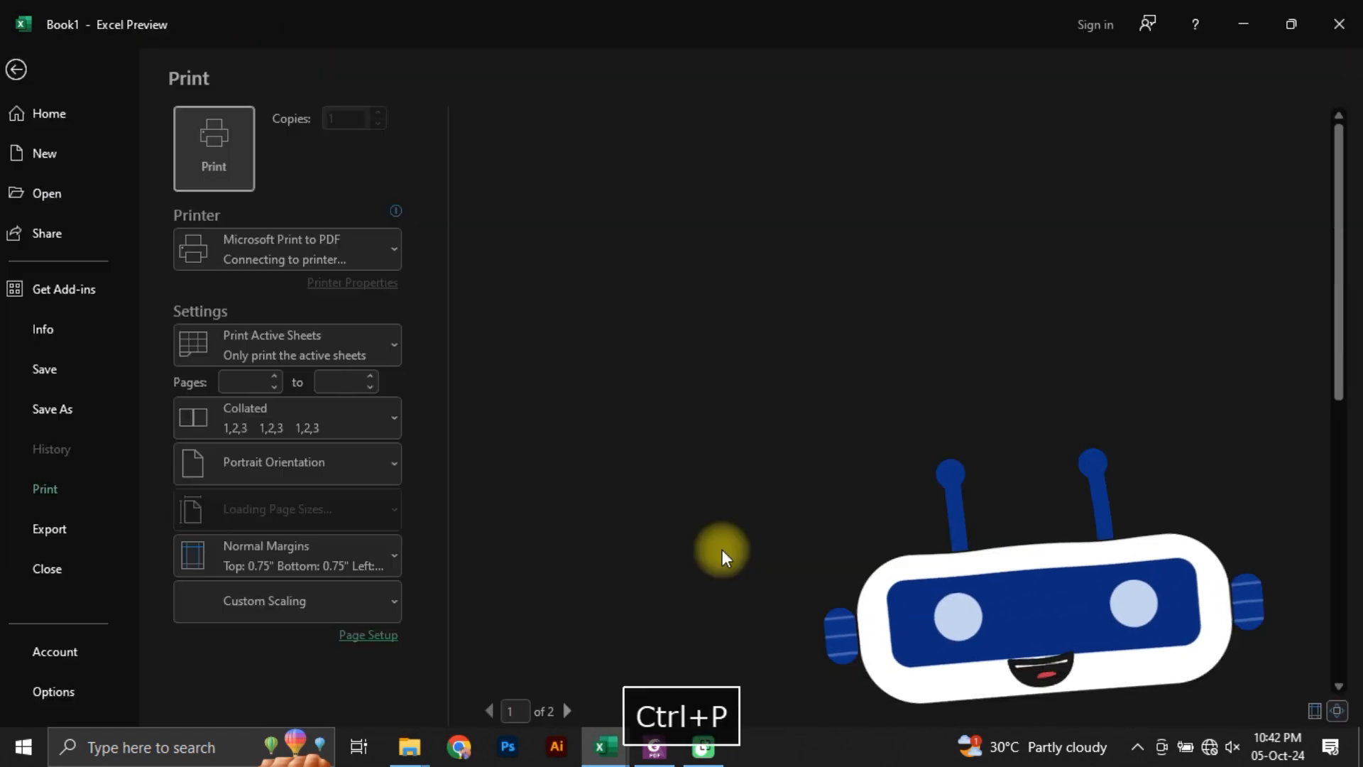
pyautogui.click(379, 635)
pyautogui.click(503, 146)
pyautogui.click(431, 146)
pyautogui.click(355, 242)
pyautogui.scroll(-3, 338, 318)
pyautogui.scroll(3, 348, 284)
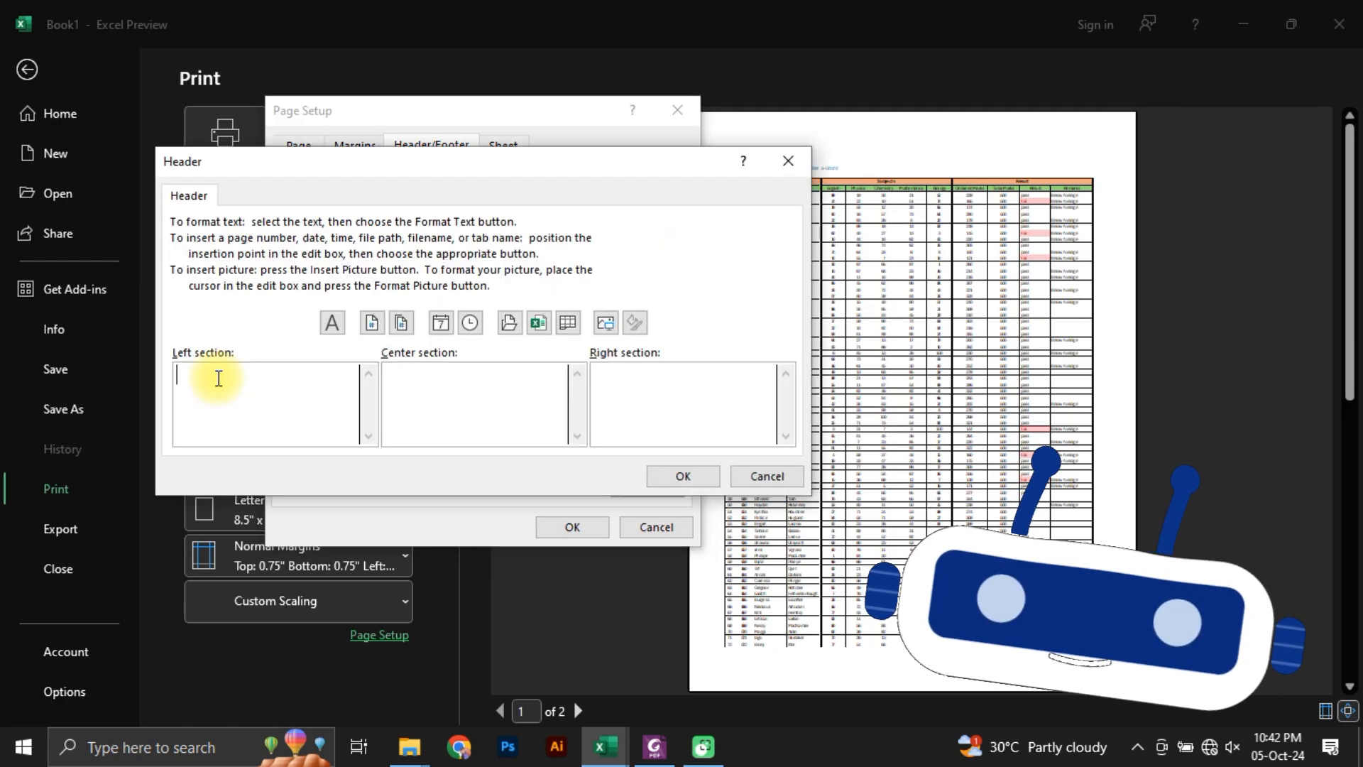
pyautogui.write('Prosunjit')
pyautogui.click(450, 380)
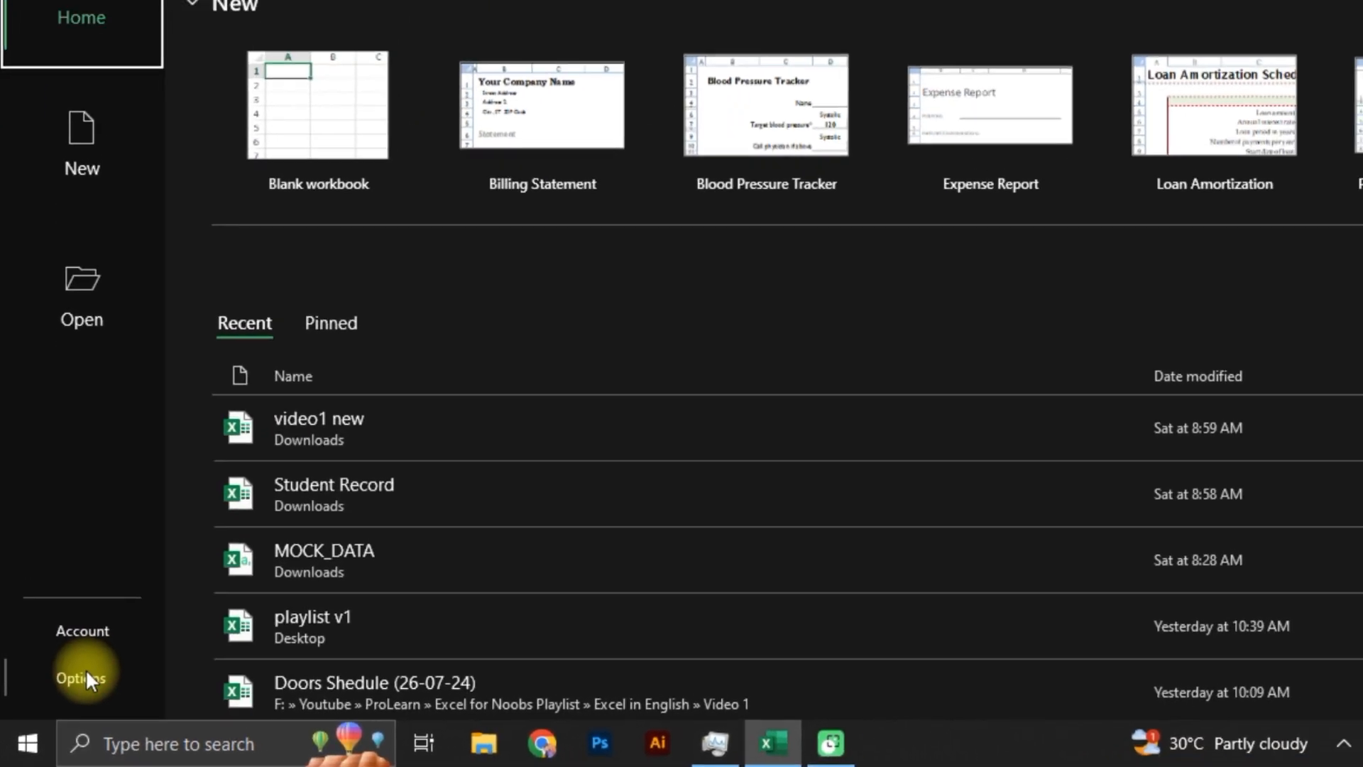
# Step: Choose Use system setting as the Office theme in the general program options and apply it
pyautogui.click(92, 667)
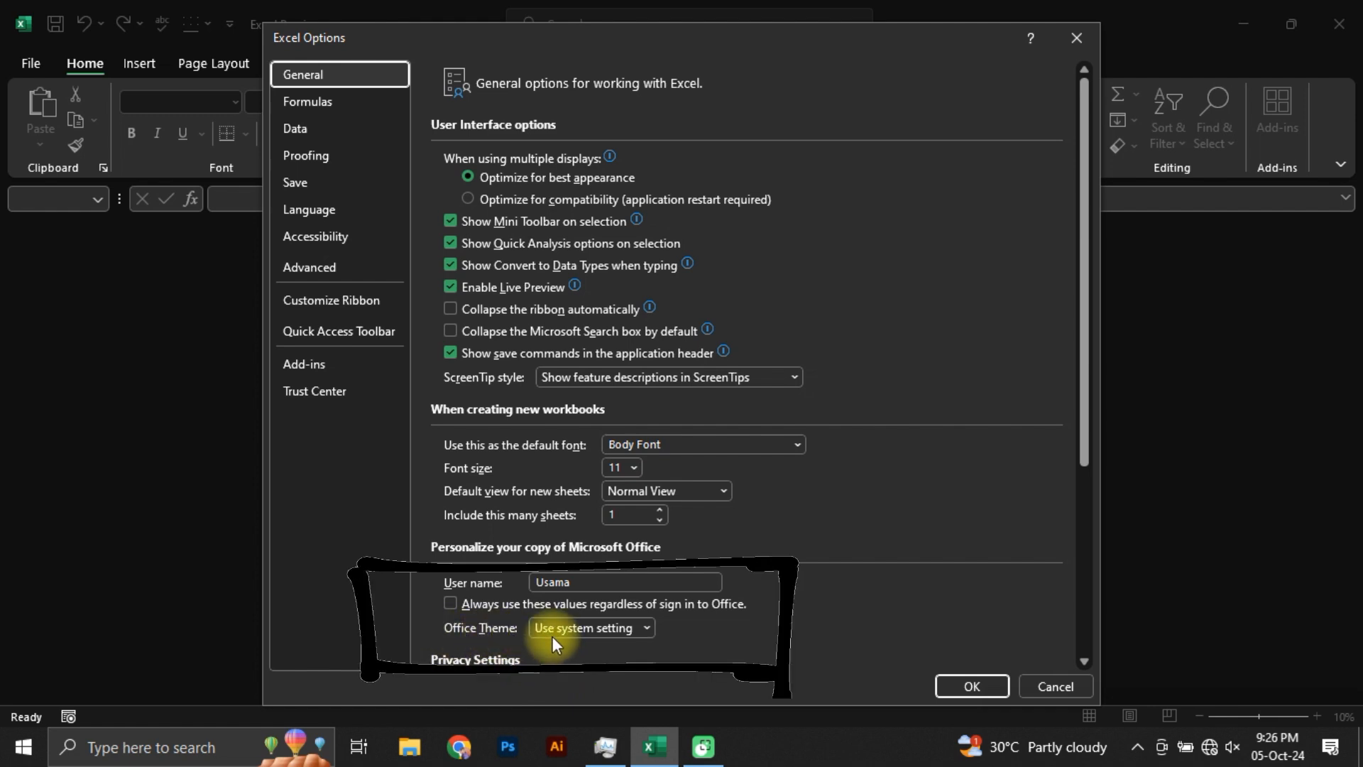
pyautogui.click(639, 632)
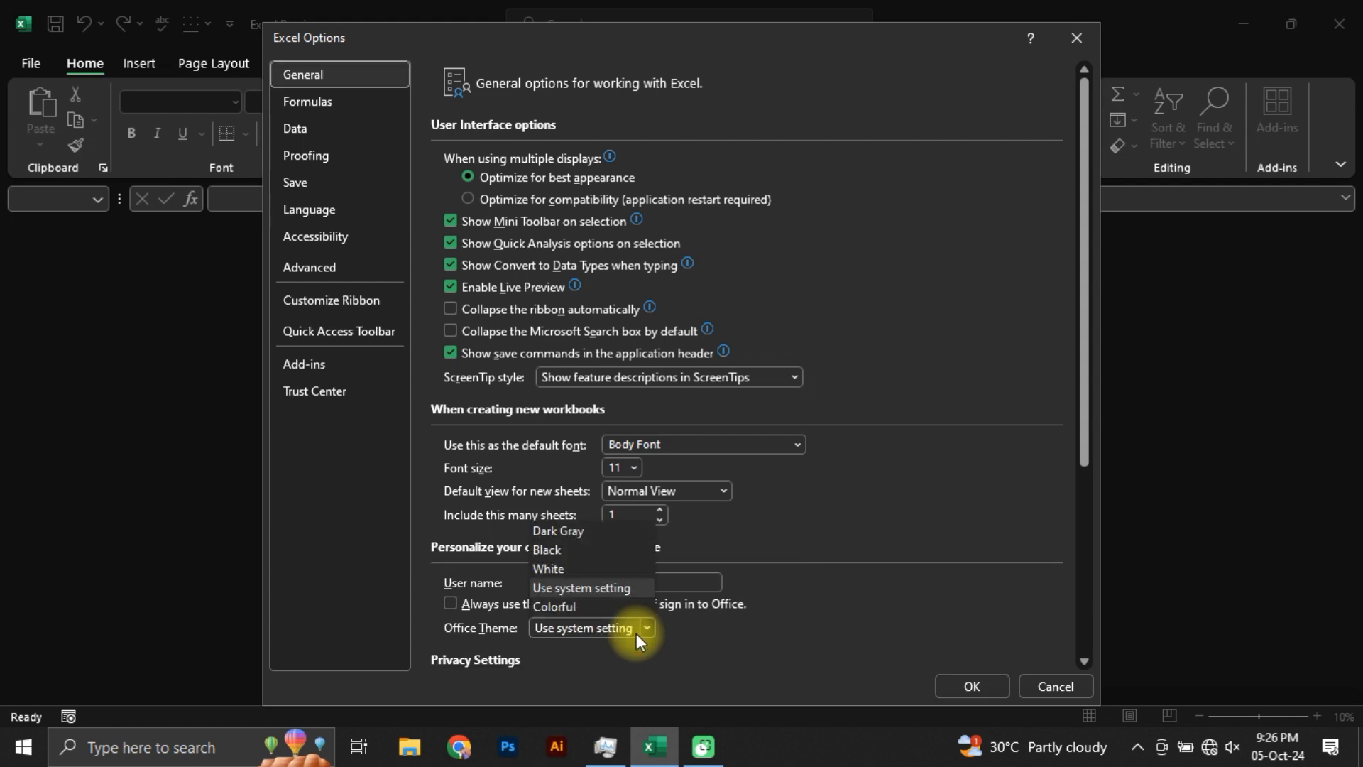
pyautogui.click(615, 588)
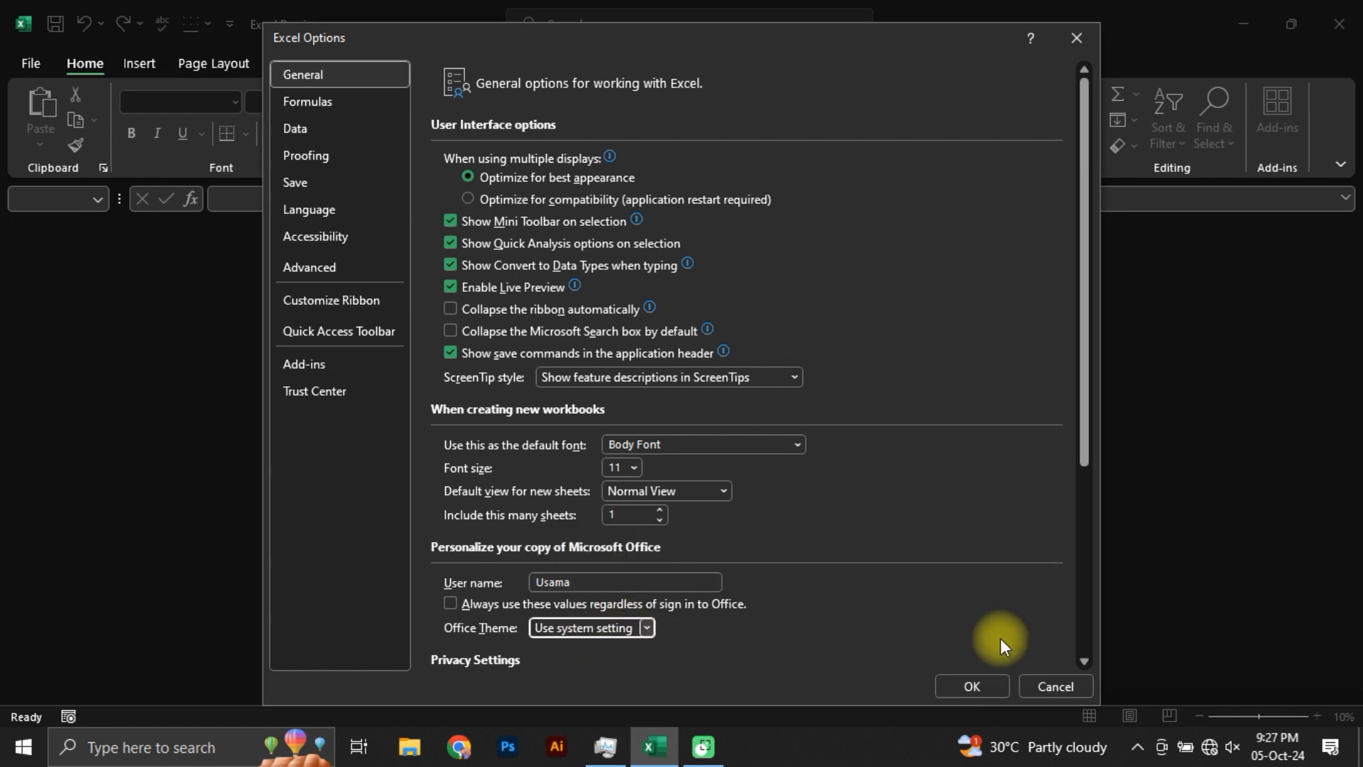
pyautogui.click(966, 688)
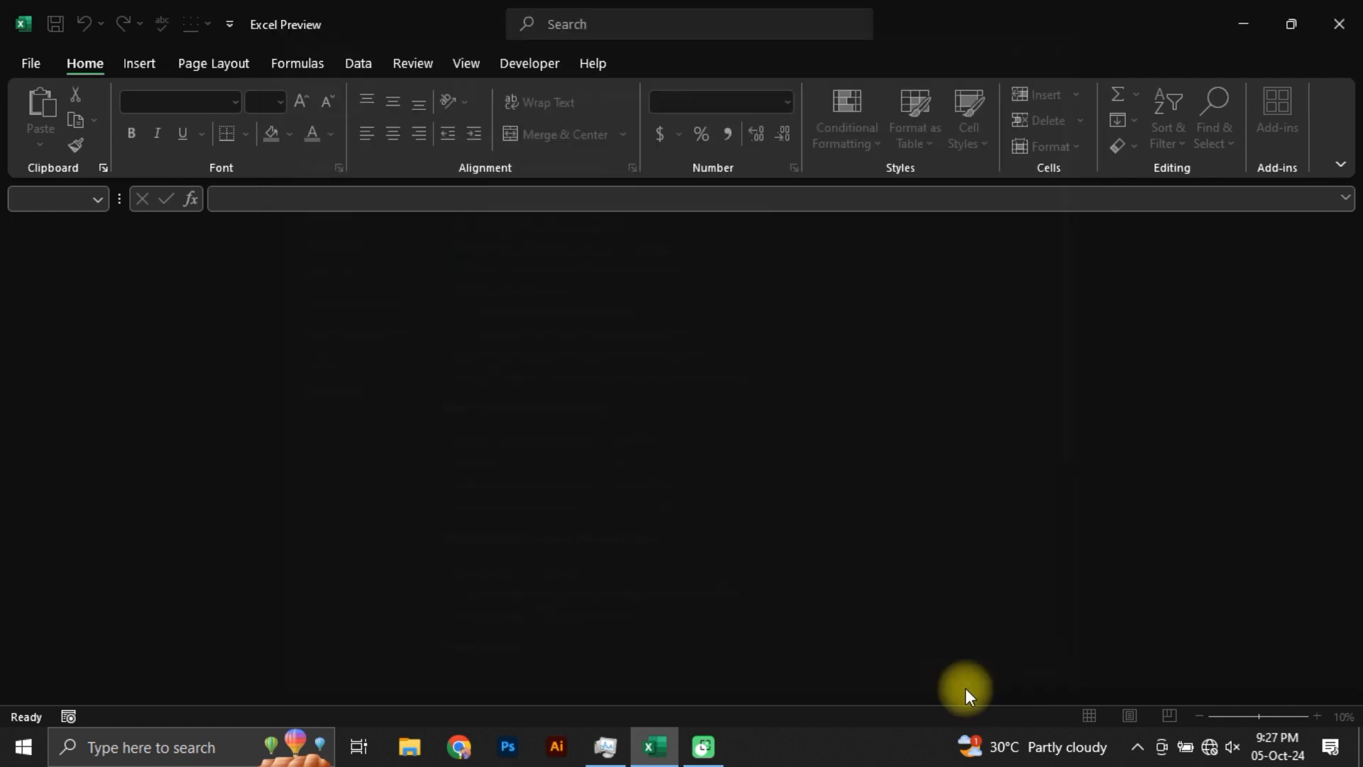
# Step: Create a new blank workbook
pyautogui.click(37, 63)
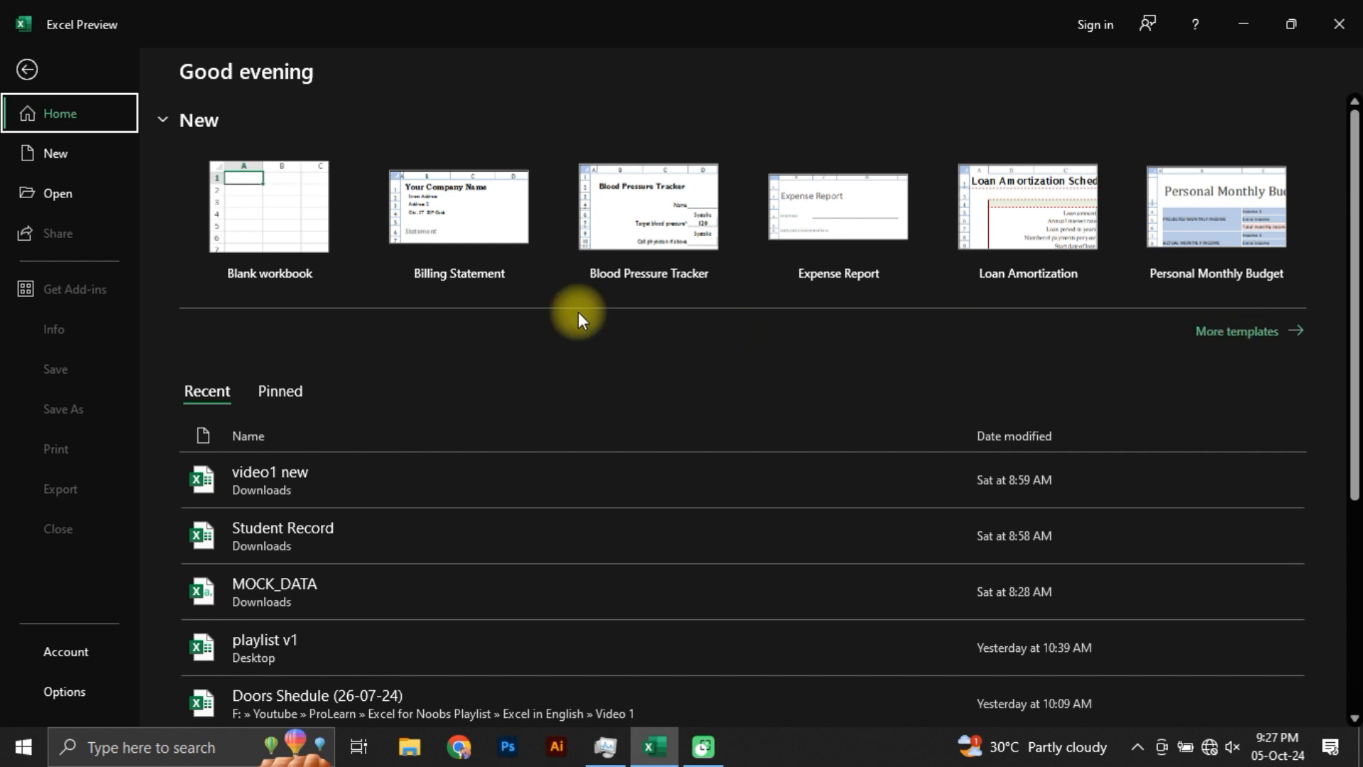
pyautogui.click(287, 227)
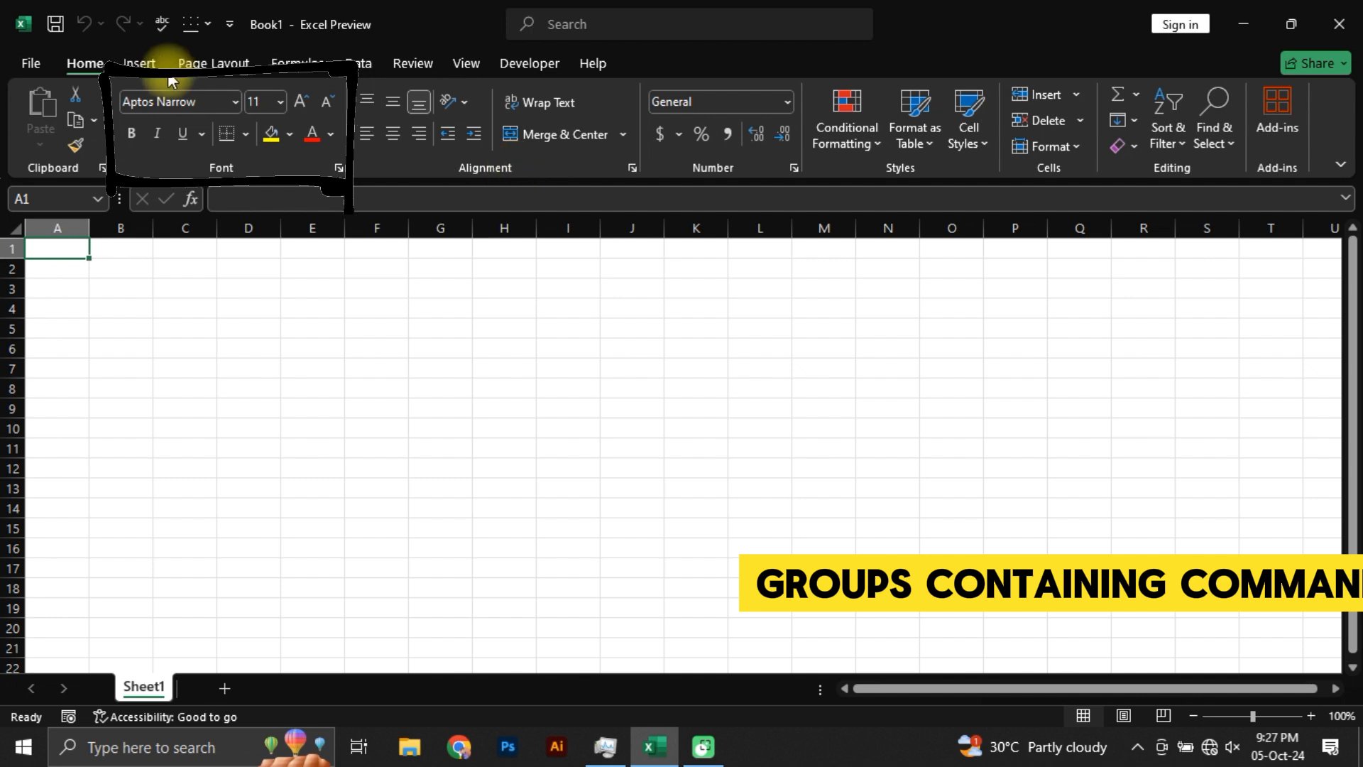
pyautogui.click(139, 63)
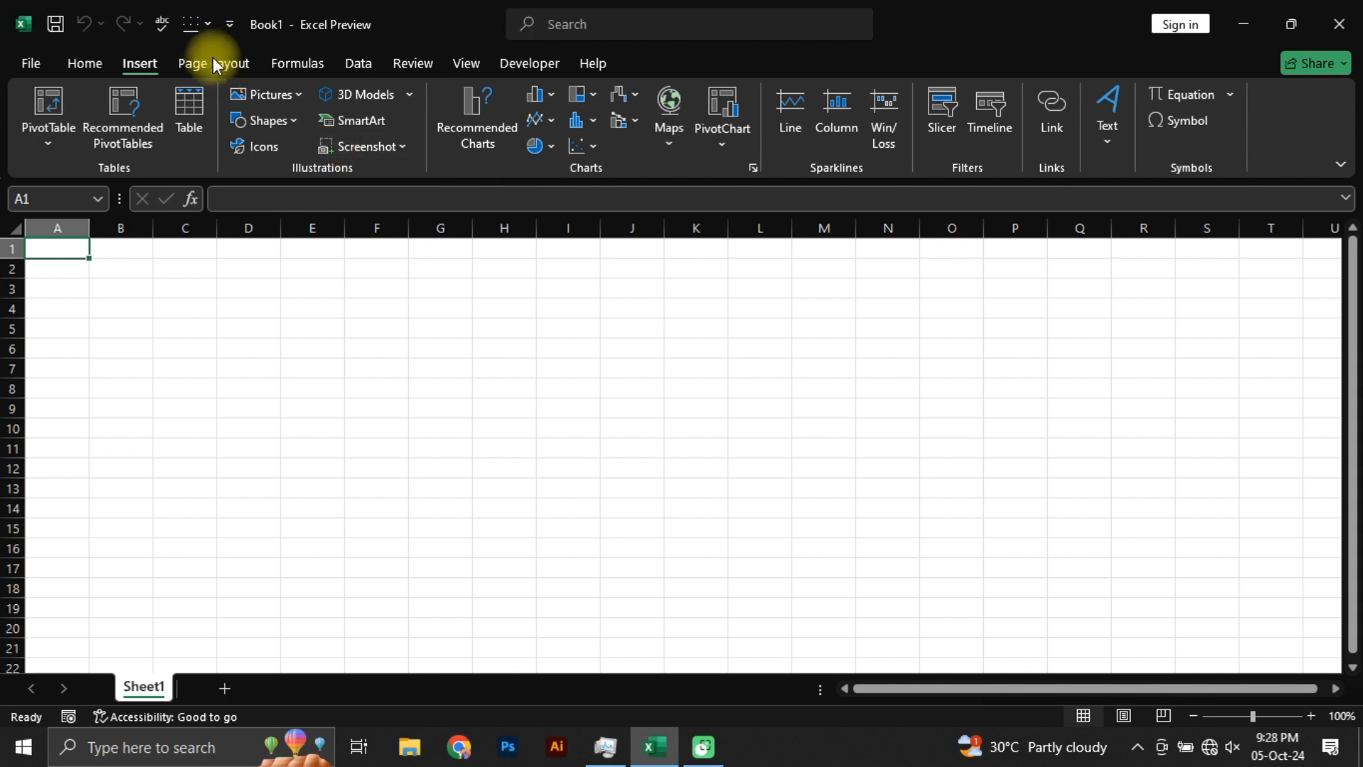
pyautogui.scroll(-2, 308, 69)
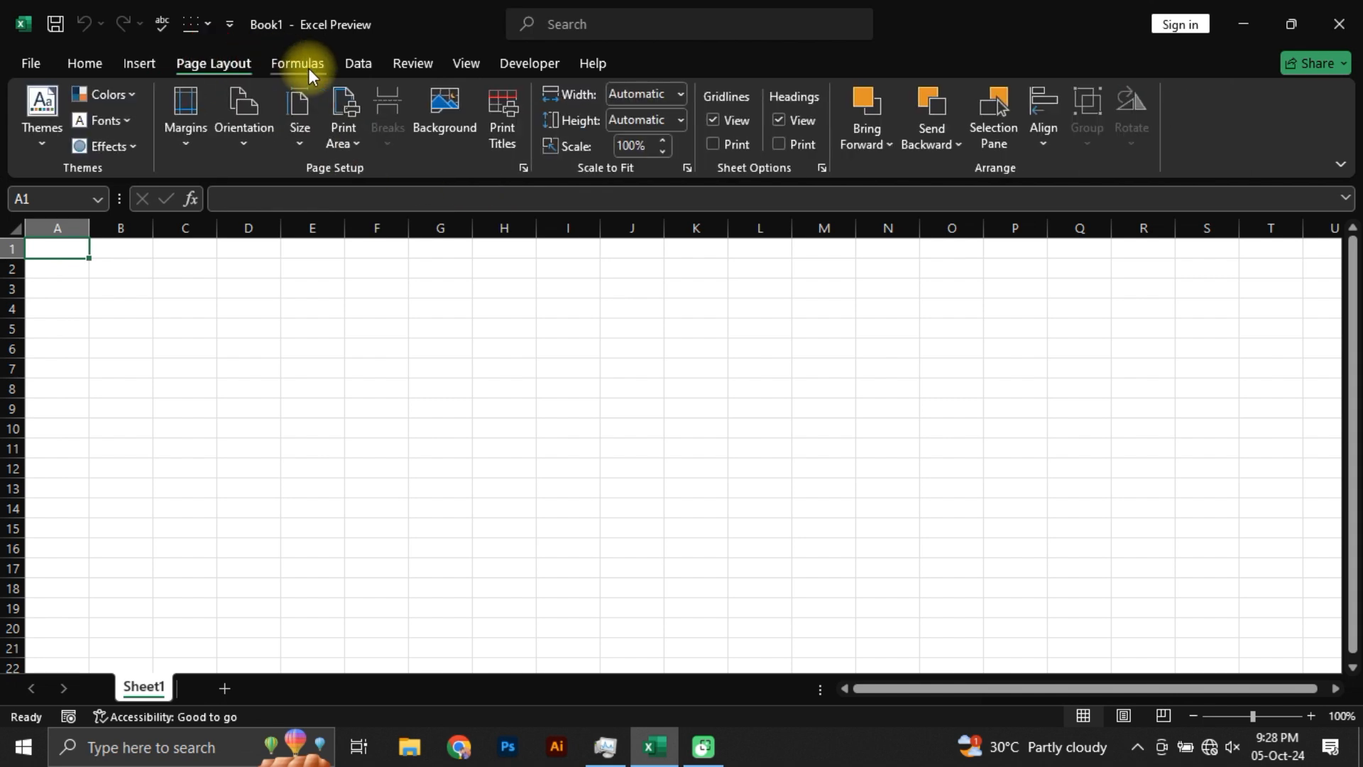
pyautogui.click(91, 74)
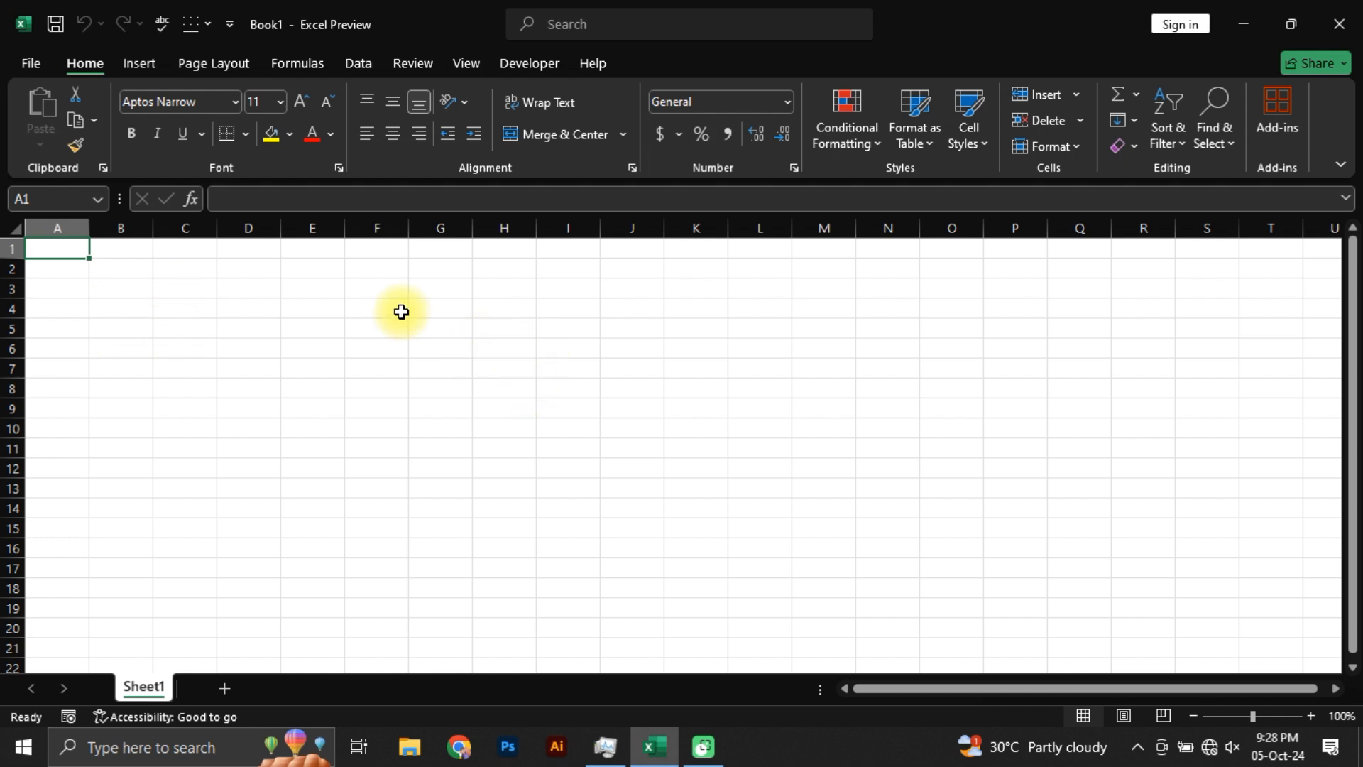
# Step: Select the entire columns E, F and G one after another, followed by the entire rows 3, 6 and 9
pyautogui.click(293, 225)
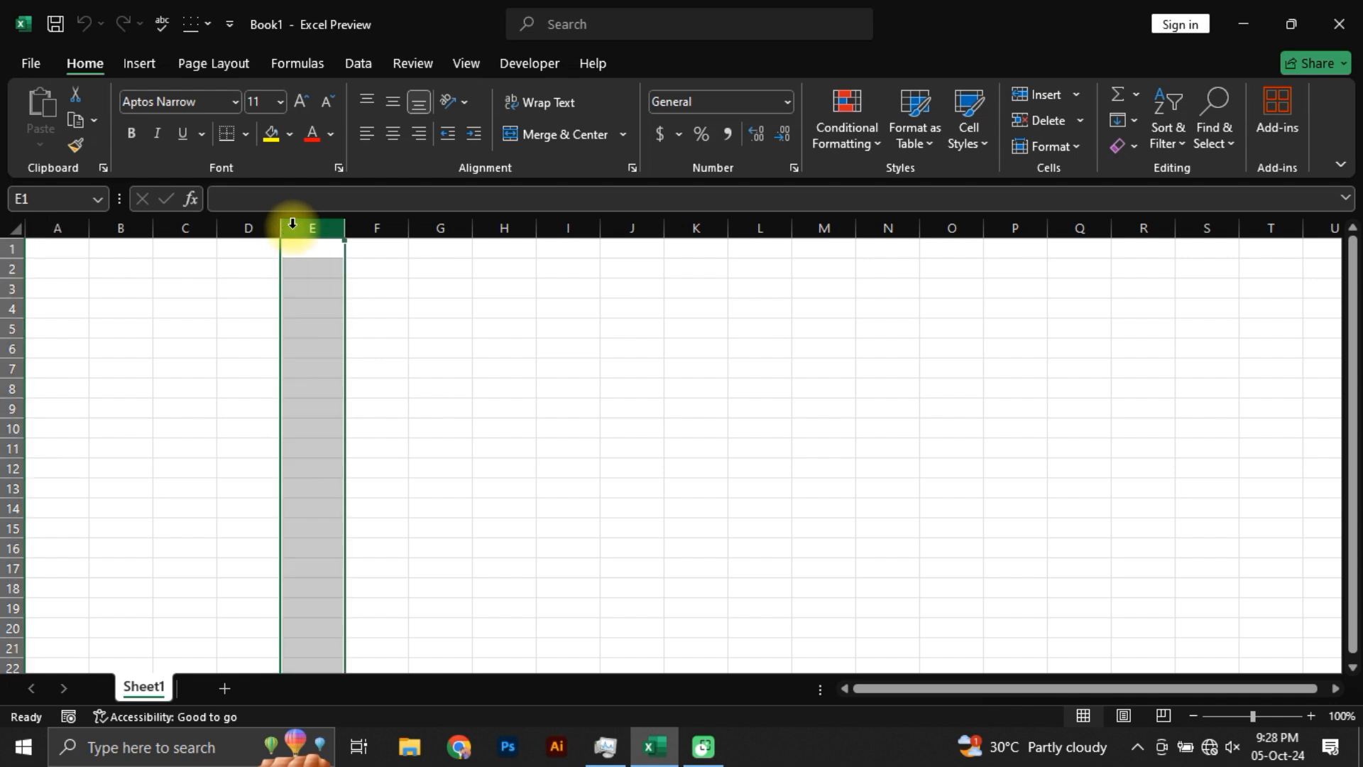
pyautogui.click(375, 225)
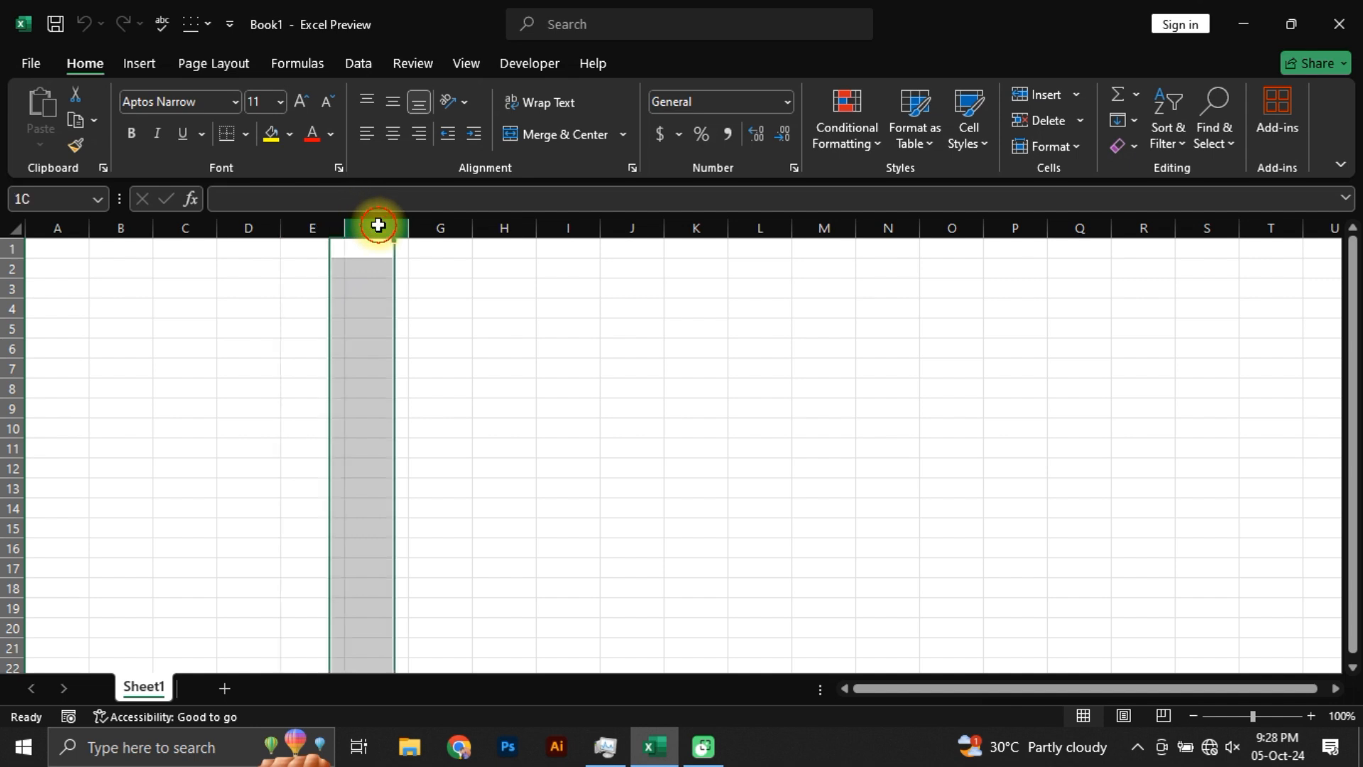
pyautogui.moveTo(466, 233); pyautogui.dragTo(440, 225)
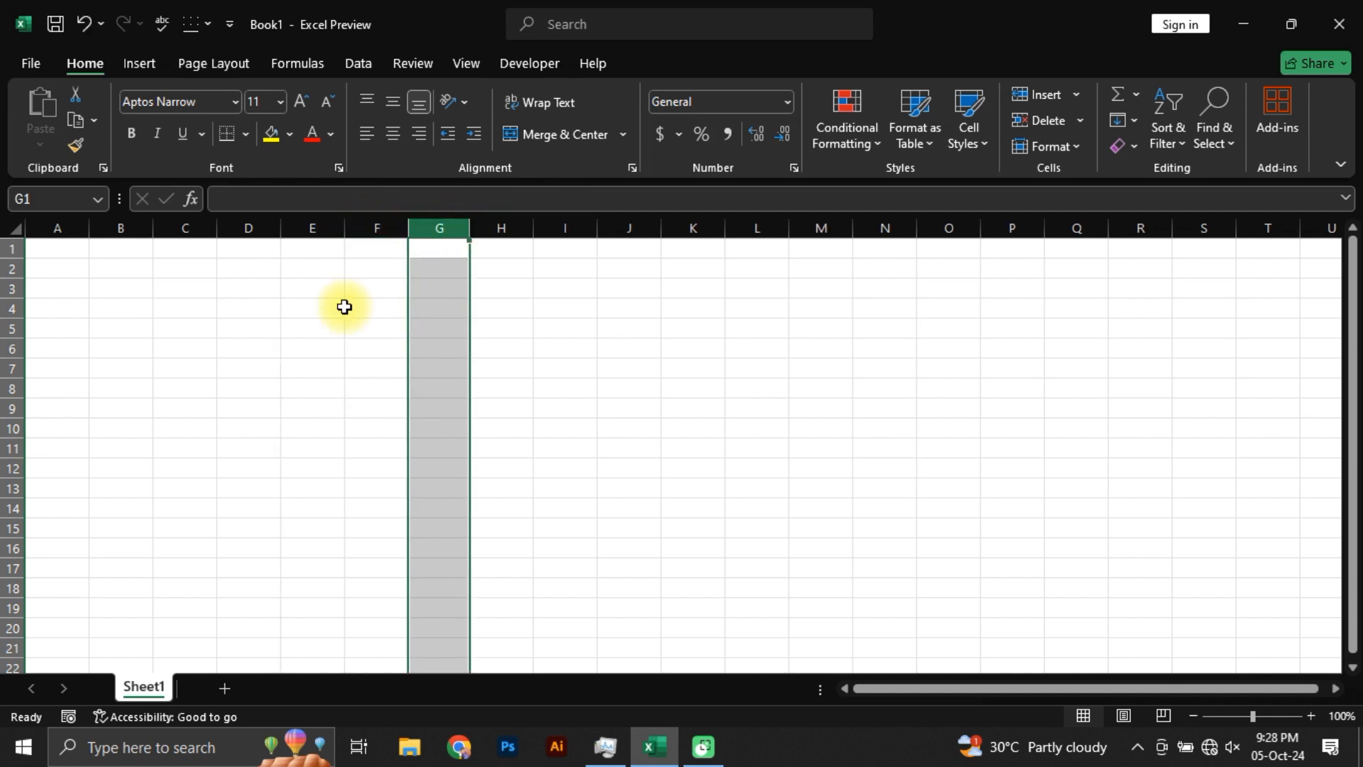
pyautogui.click(12, 288)
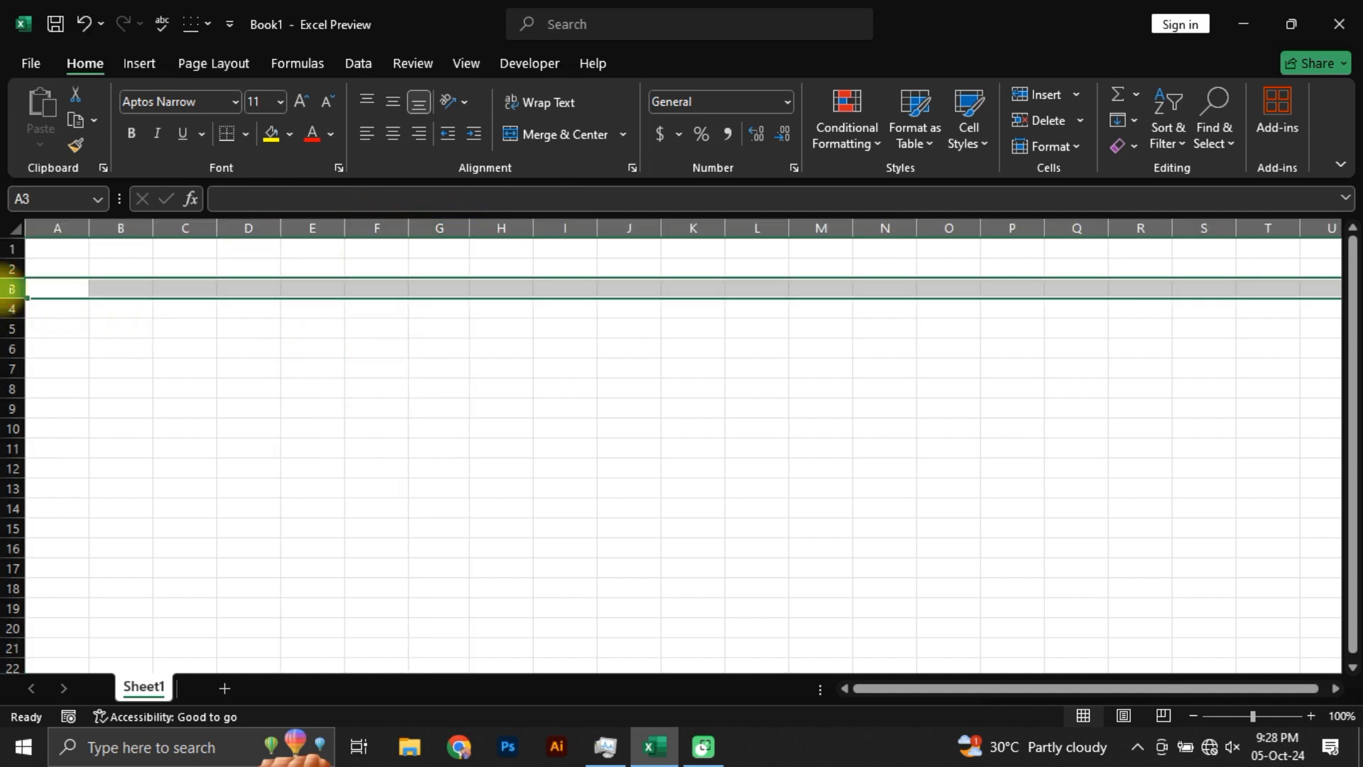
pyautogui.click(11, 349)
pyautogui.click(11, 409)
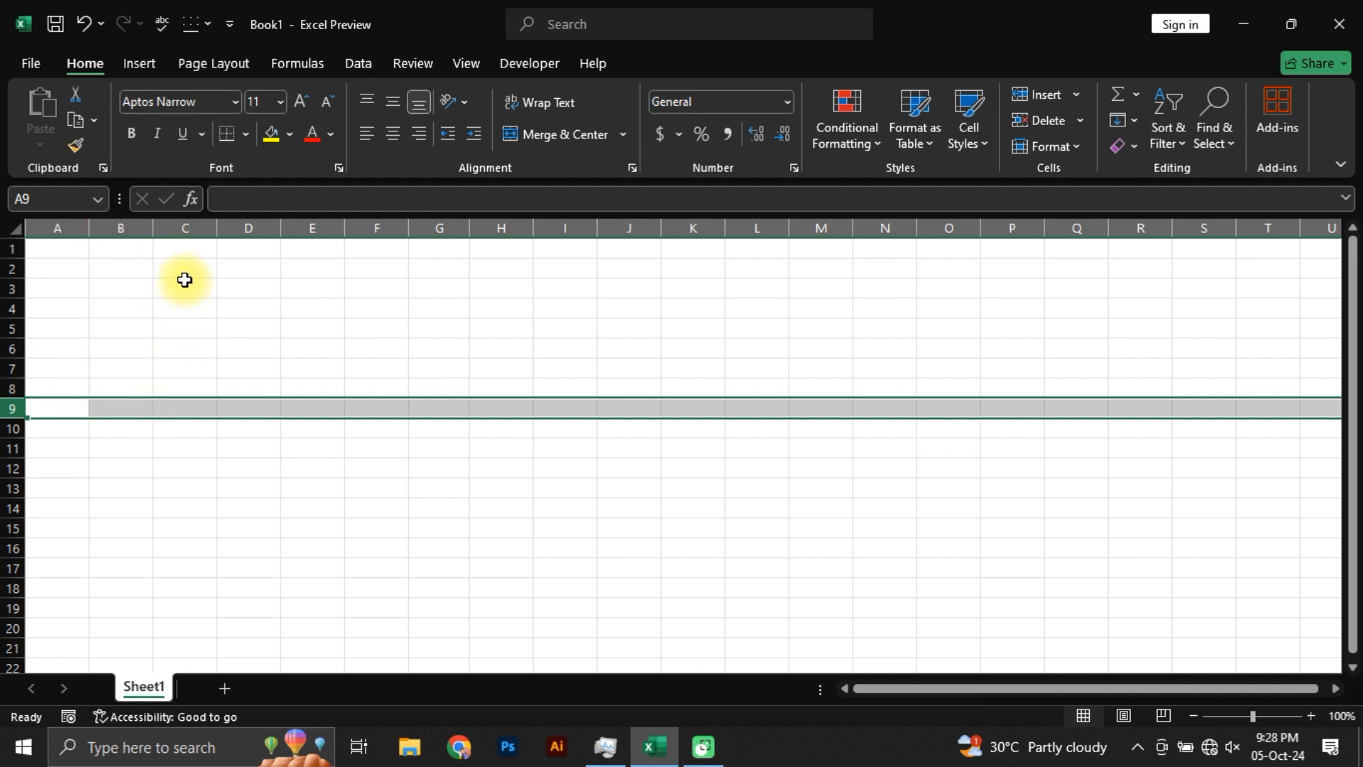
# Step: Enter the text asb in cell C5
pyautogui.click(179, 327)
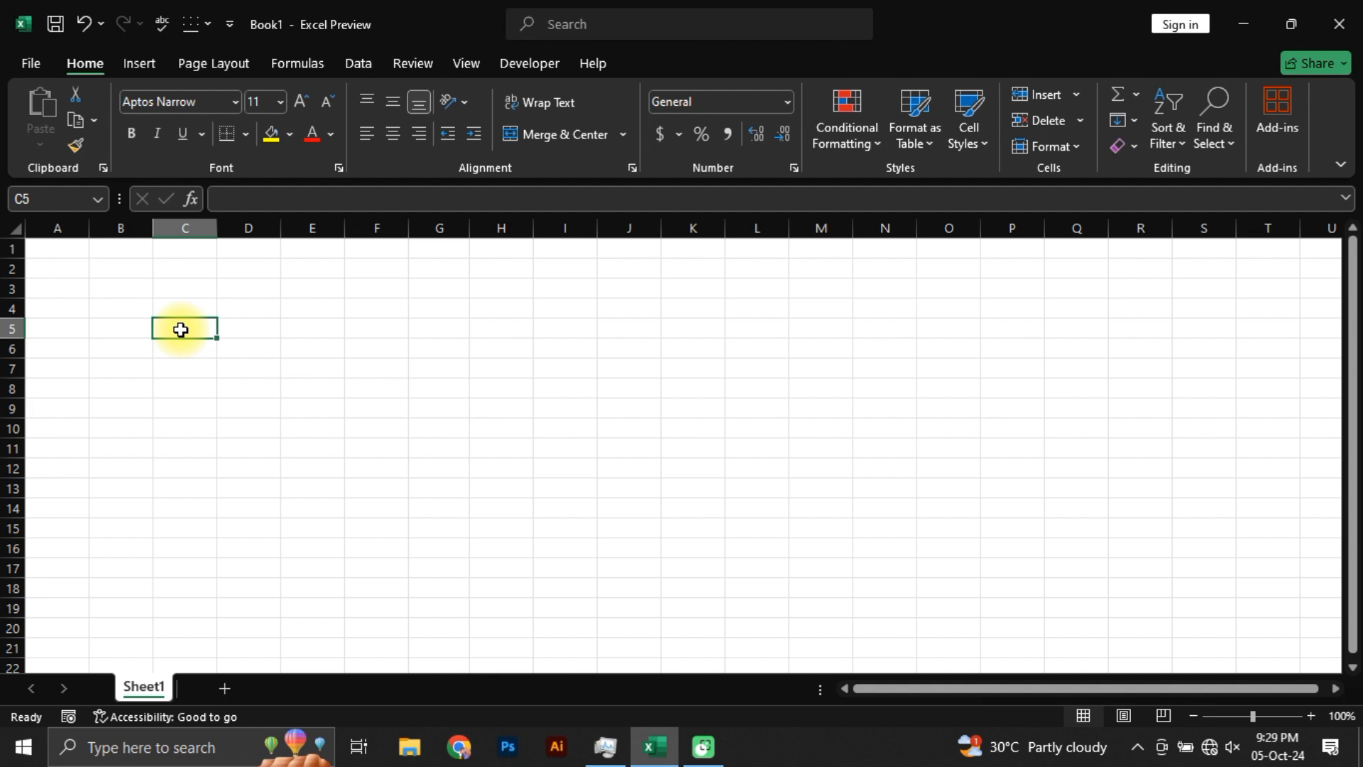
pyautogui.write('asb')
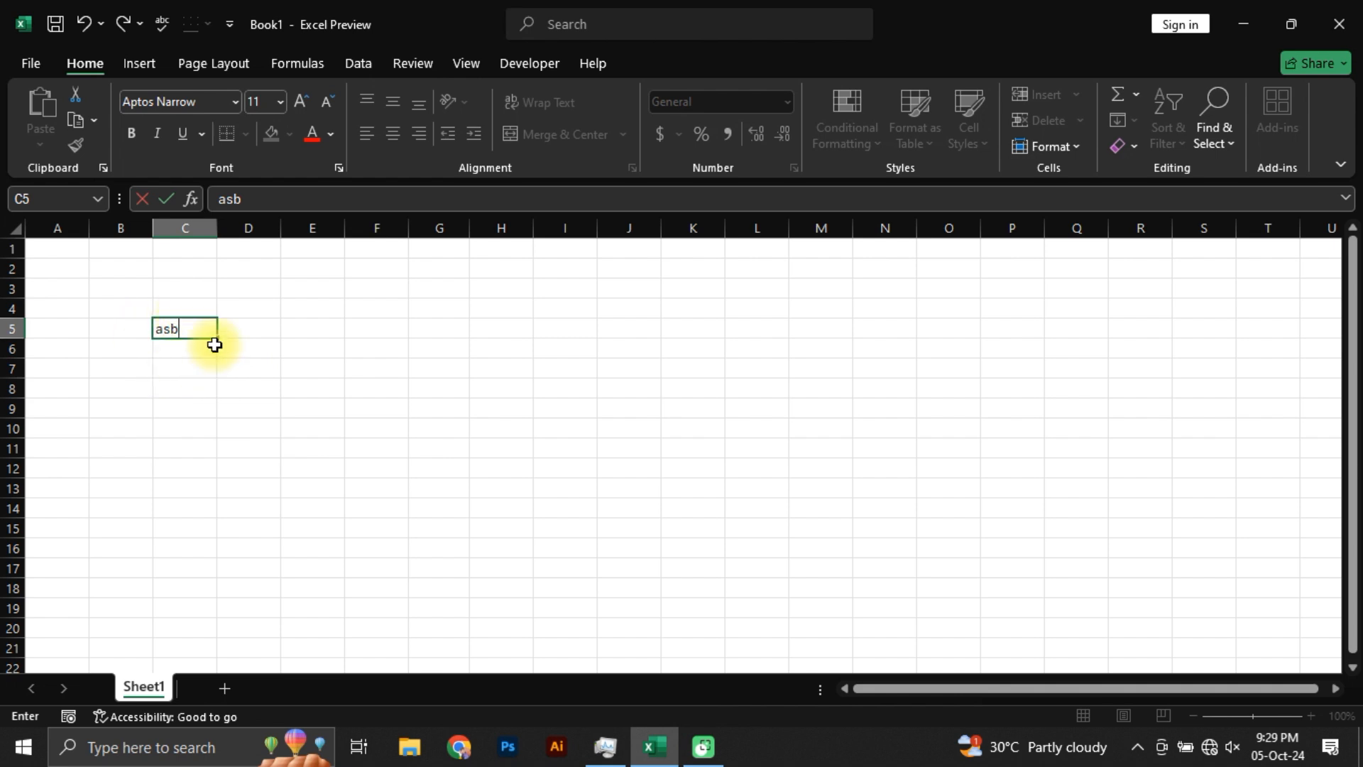
pyautogui.press('Return')
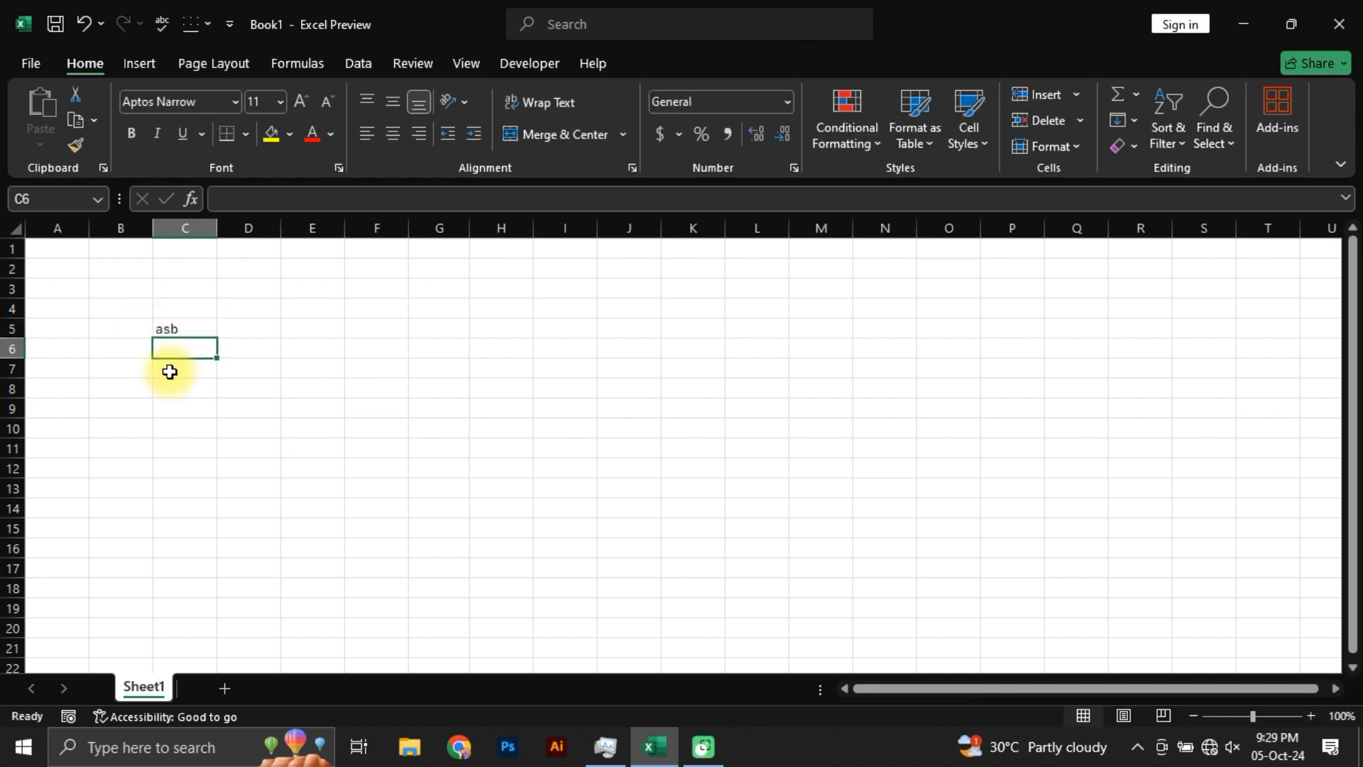
# Step: Edit the existing text in cell C5 so that it reads asd
pyautogui.click(176, 323)
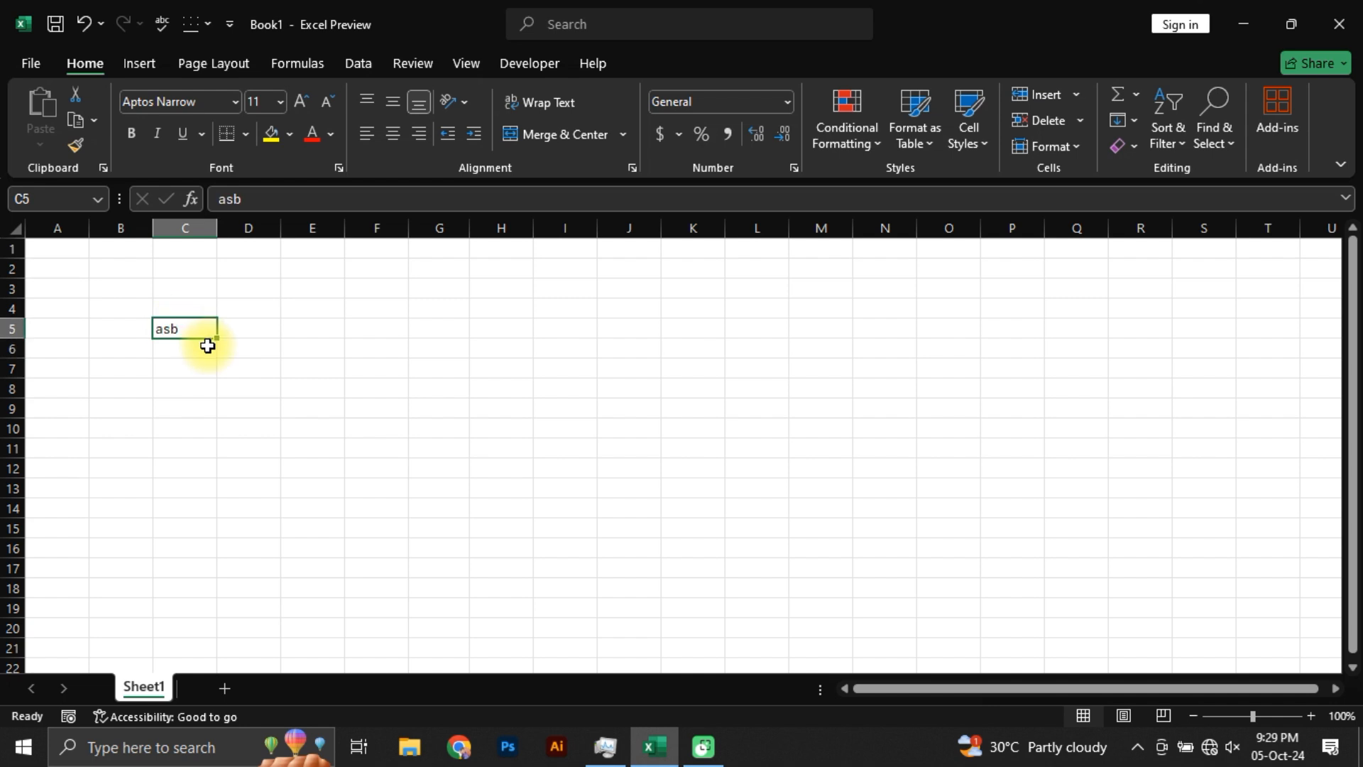
pyautogui.press('F2')
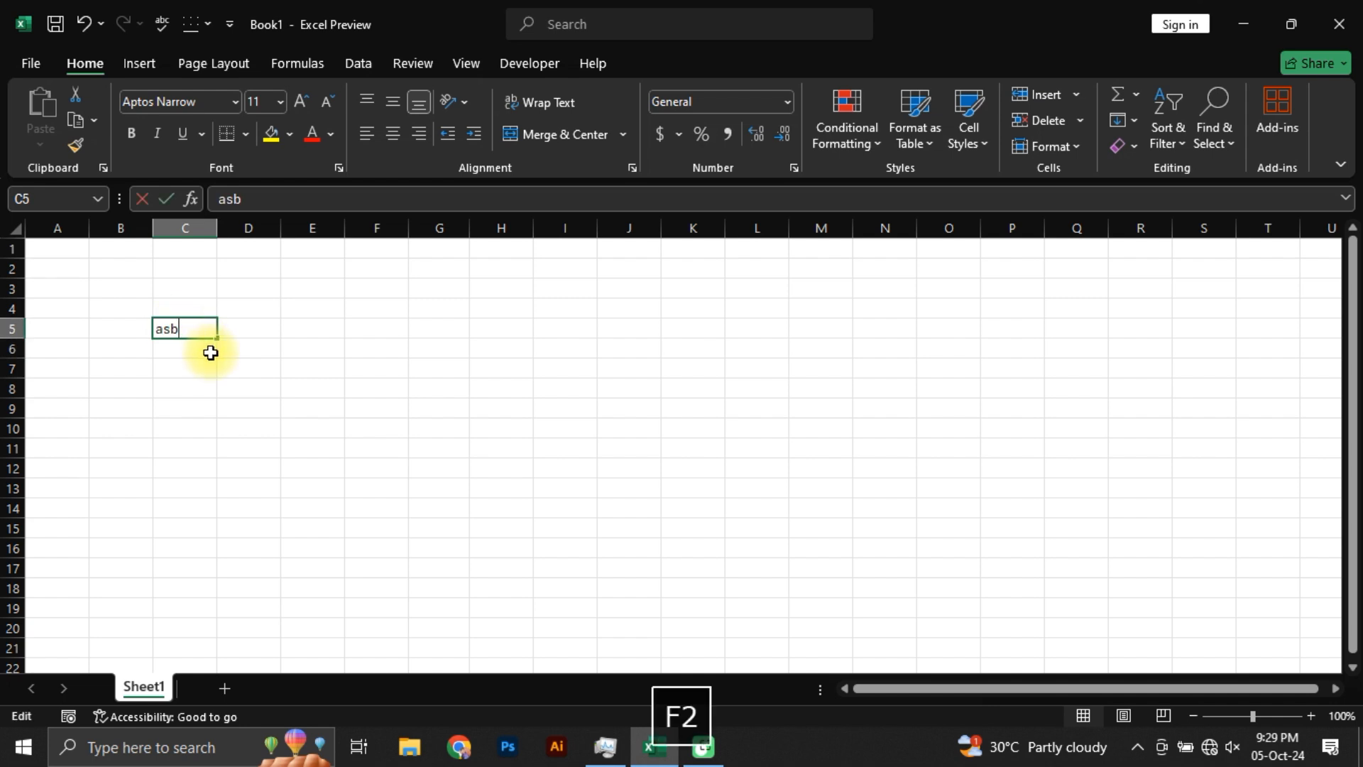
pyautogui.press('BackSpace')
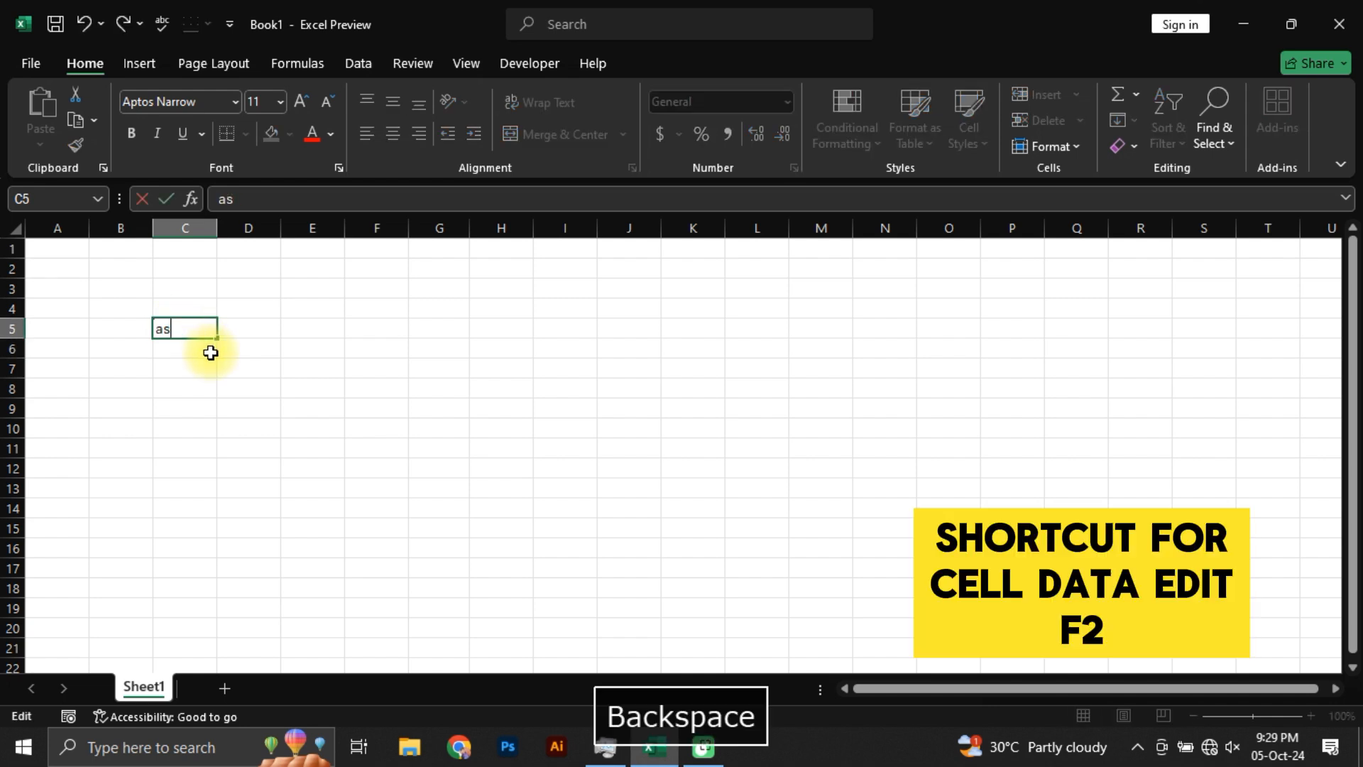
pyautogui.write('d')
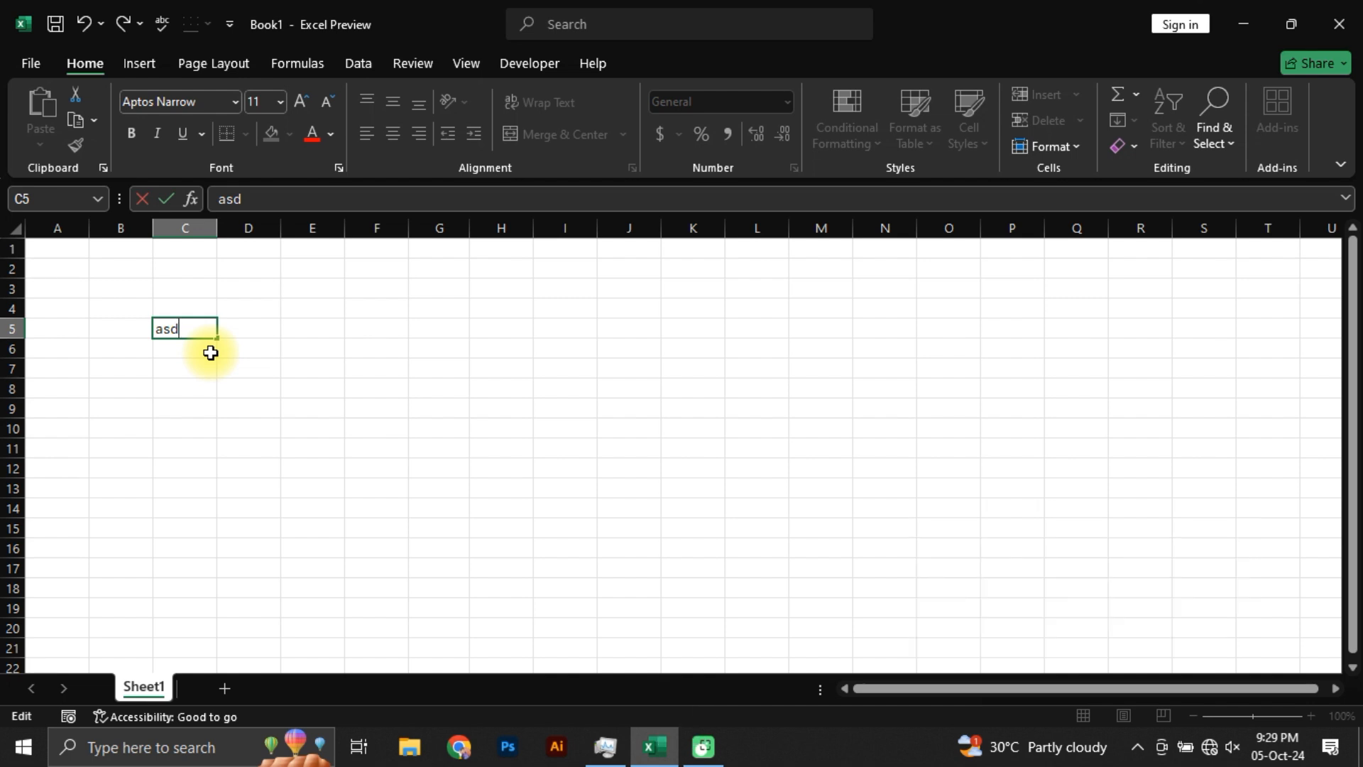
pyautogui.press('Return')
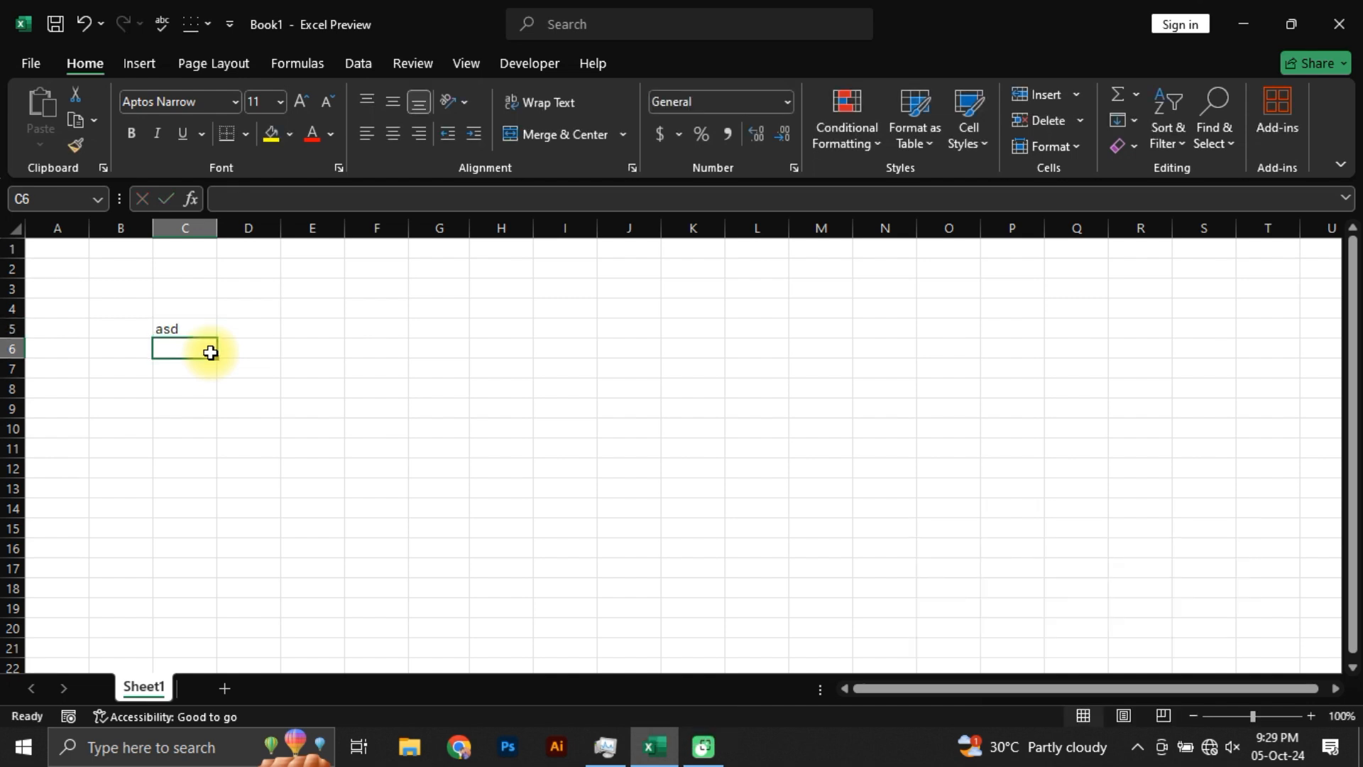
# Step: Clear the contents of cell C5
pyautogui.press('Up')
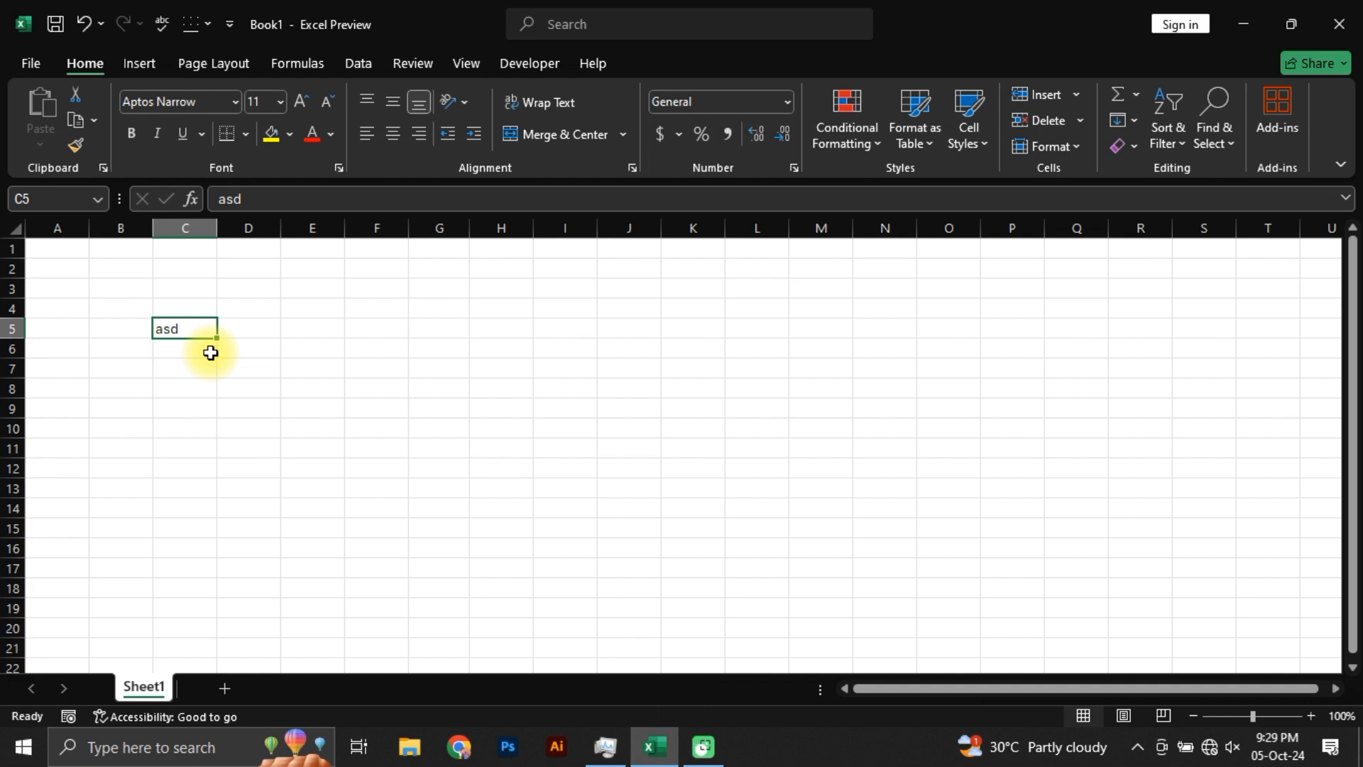
pyautogui.press('BackSpace')
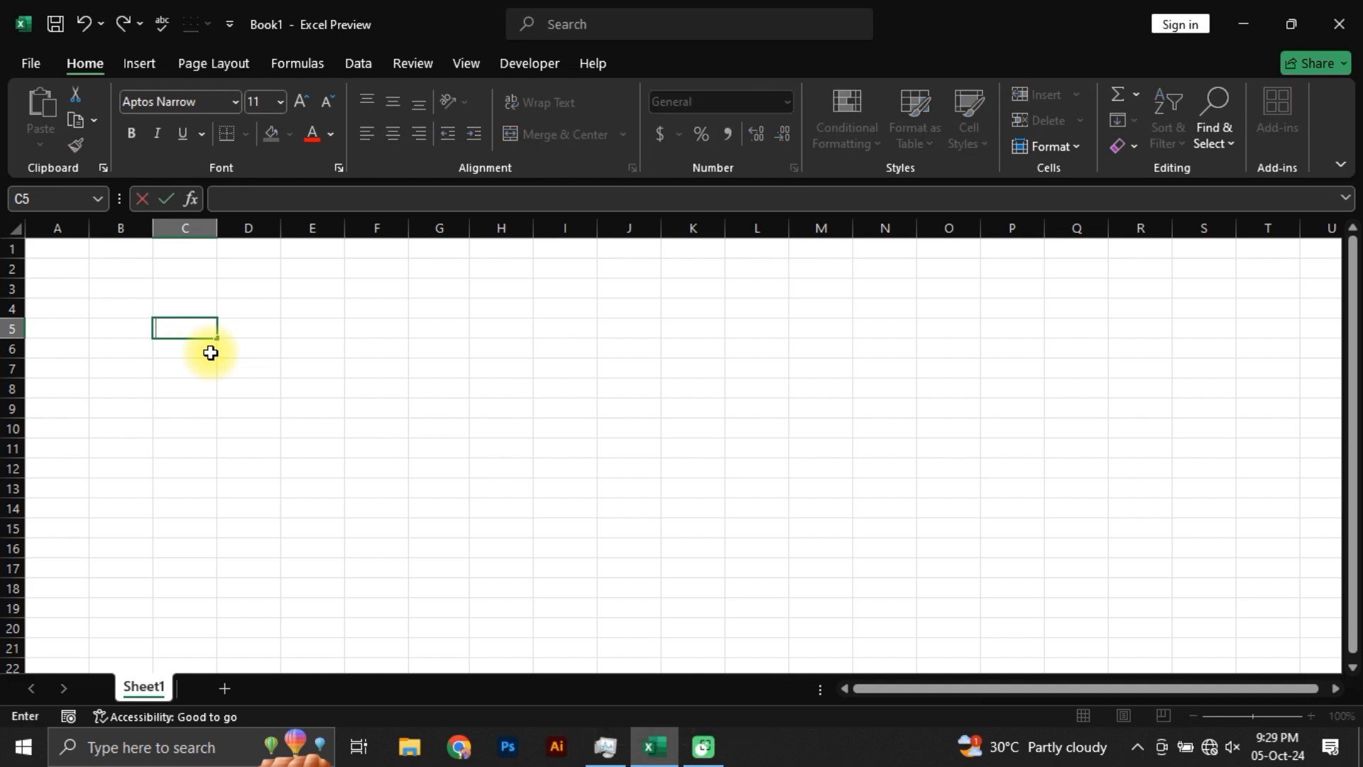
pyautogui.press('Delete')
pyautogui.press('Return')
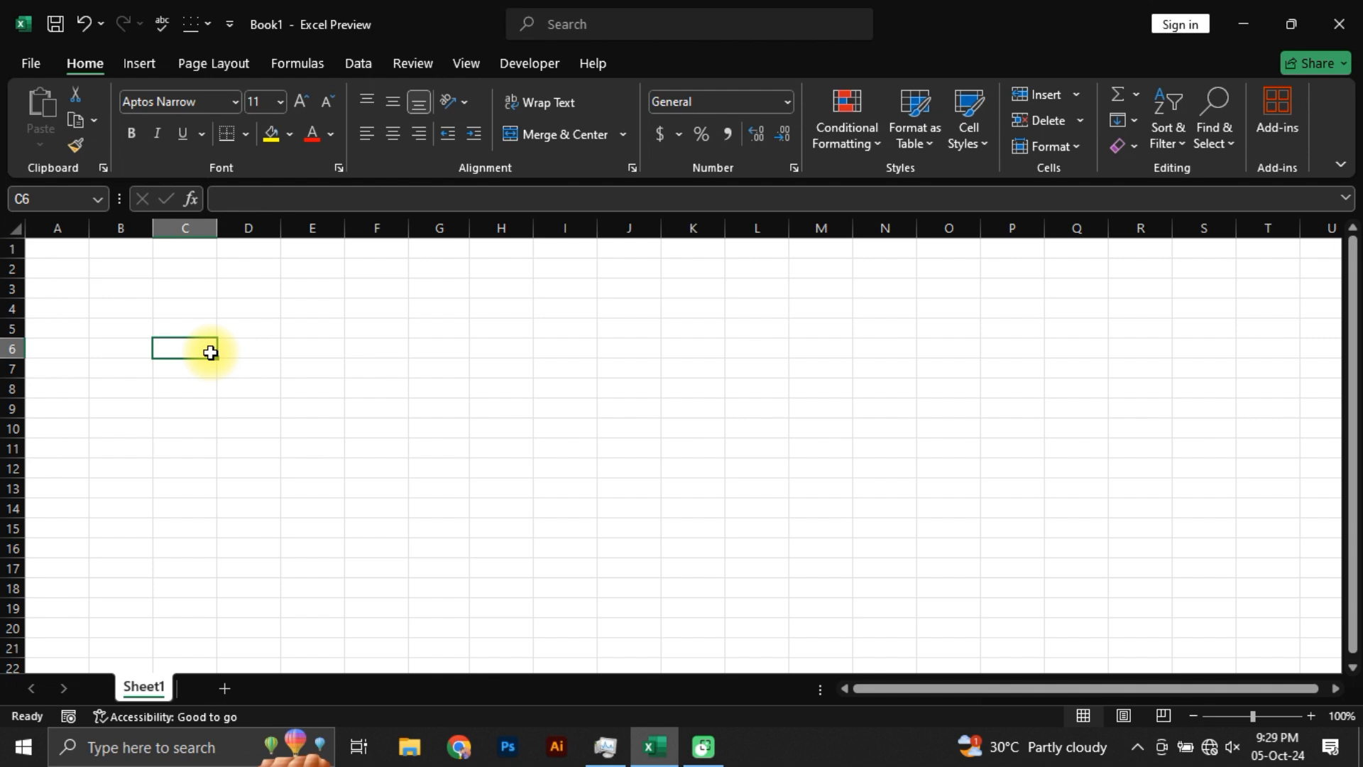
# Step: Enter the text asdfad in cell C5
pyautogui.click(185, 321)
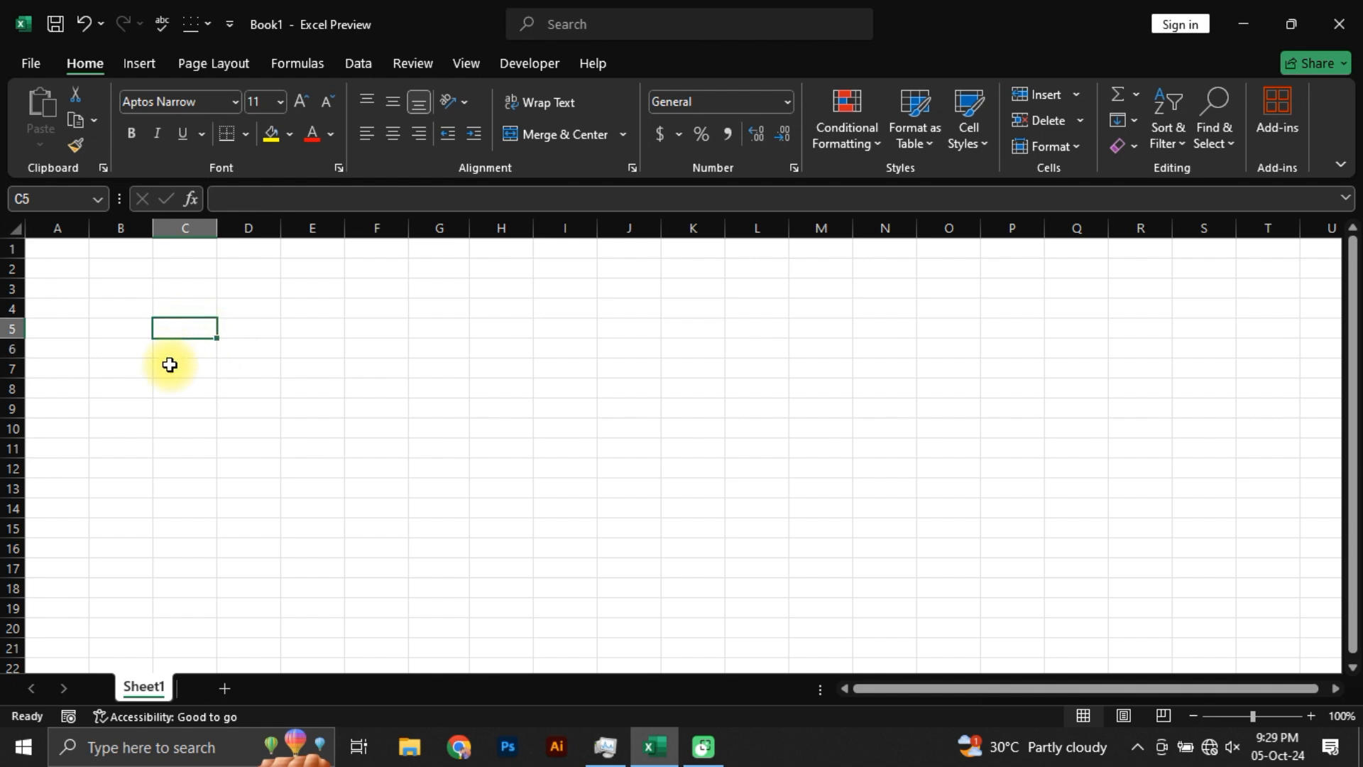
pyautogui.write('asdfad')
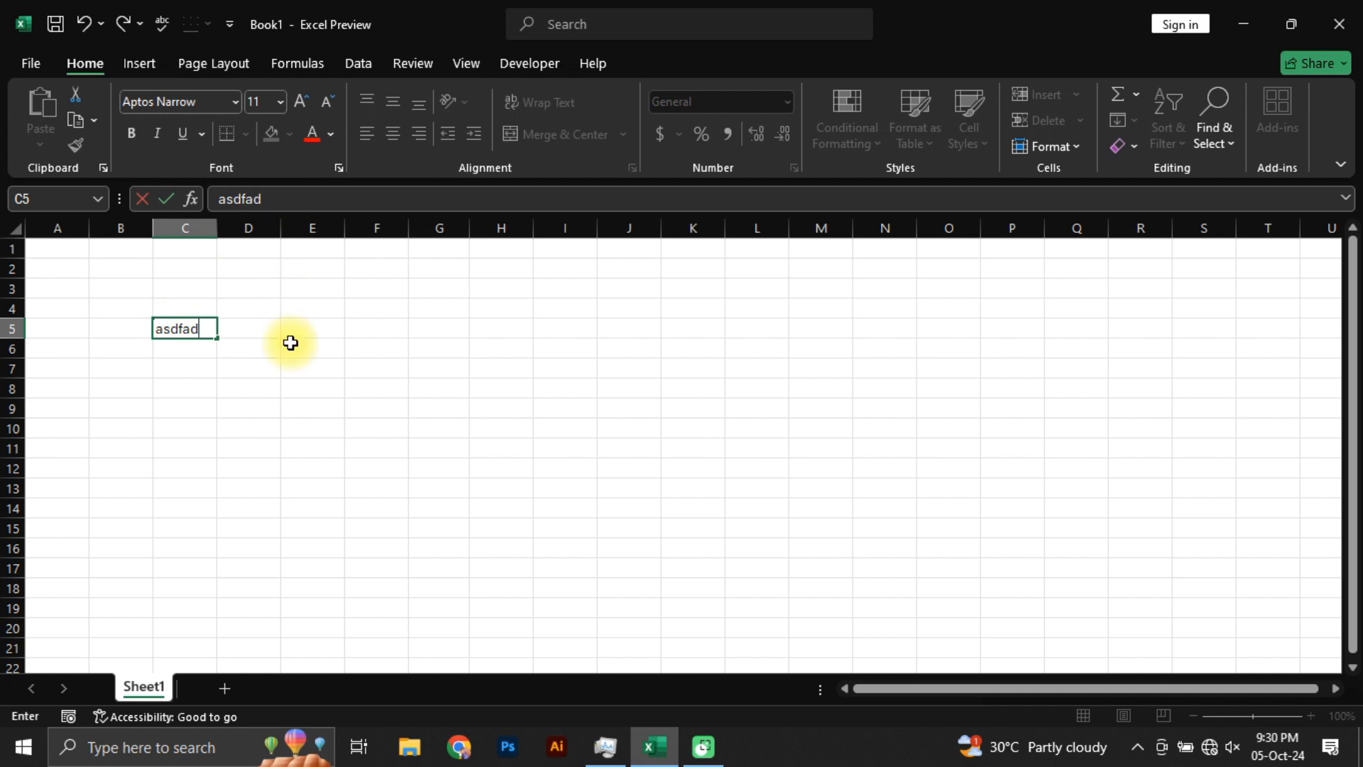
pyautogui.press('Return')
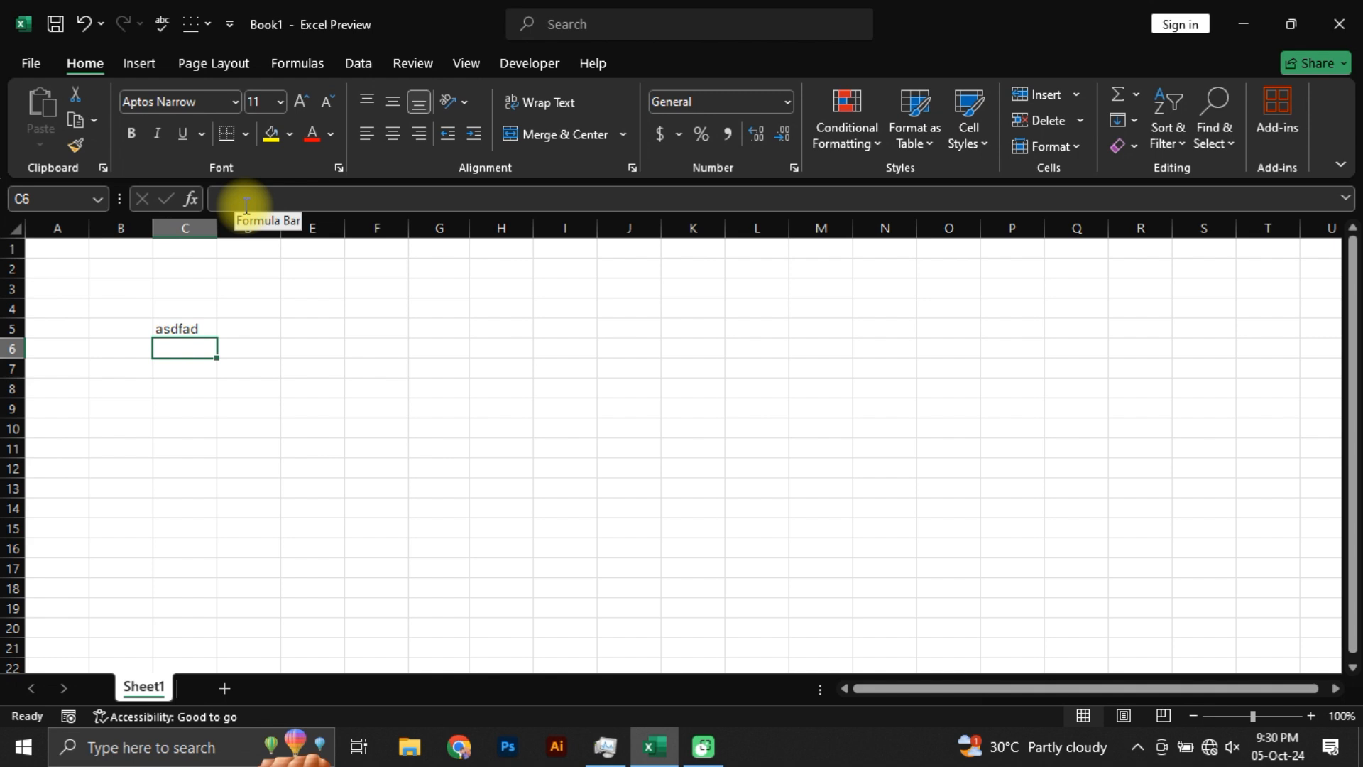
# Step: Edit the content of cell C5 in the formula bar so that it reads asdf
pyautogui.click(163, 329)
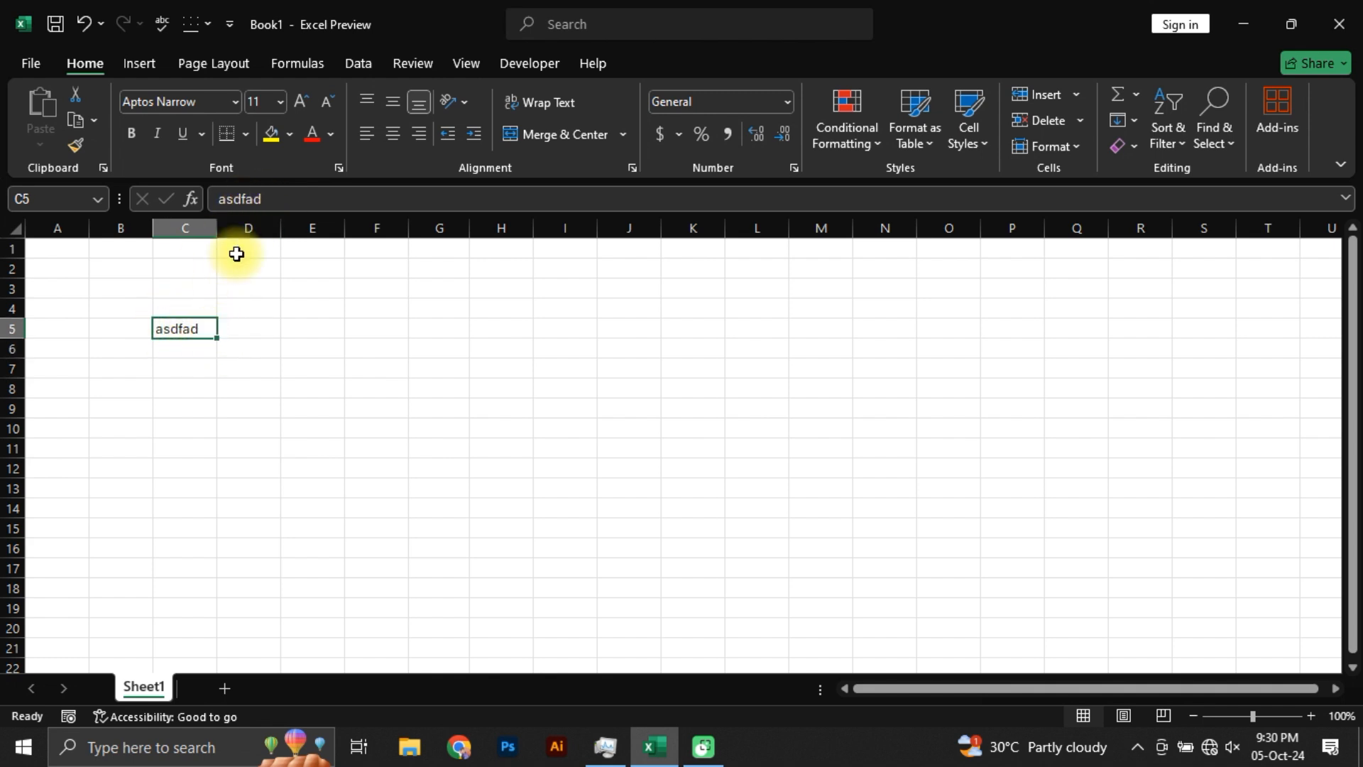
pyautogui.click(281, 202)
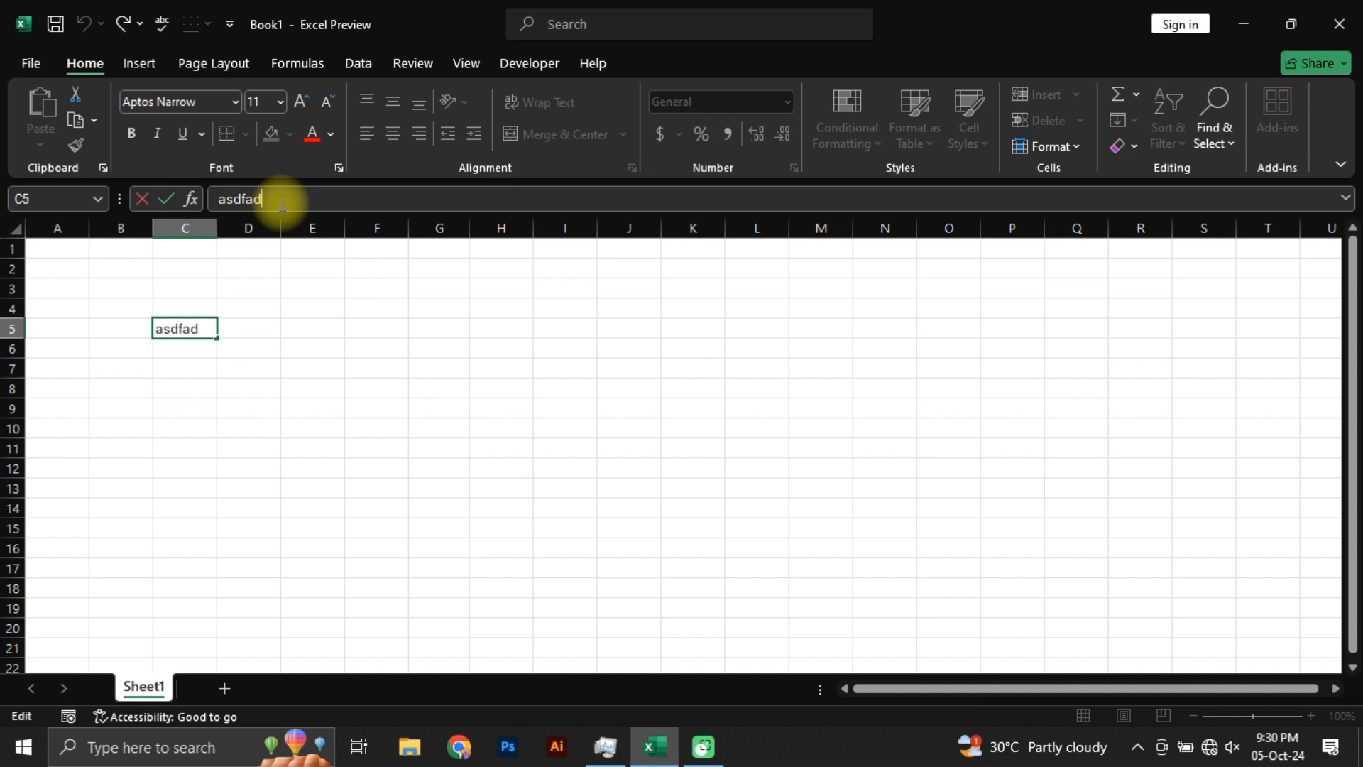
pyautogui.press('BackSpace')
pyautogui.press('BackSpace')
pyautogui.press('Return')
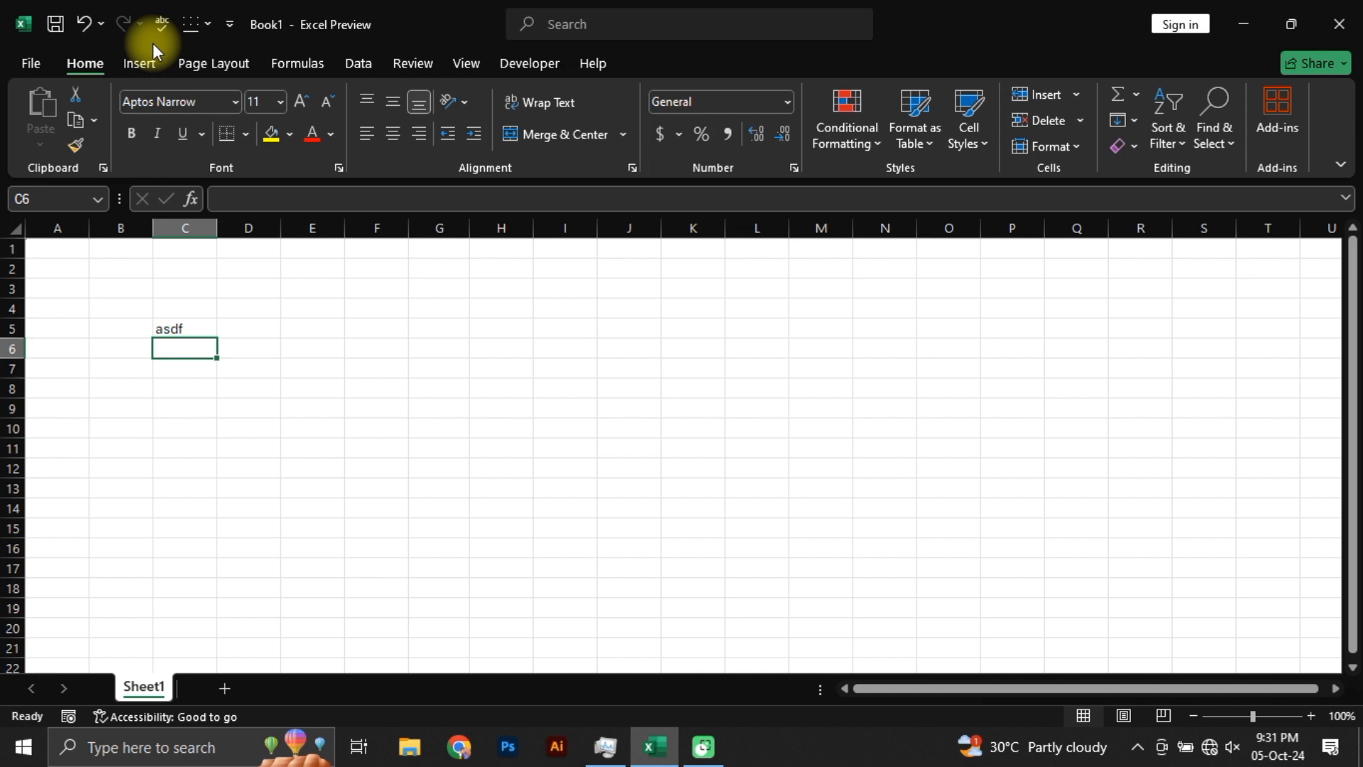
# Step: Open the full Quick Access Toolbar customization and remove the Borders command from the toolbar's command list
pyautogui.click(426, 64)
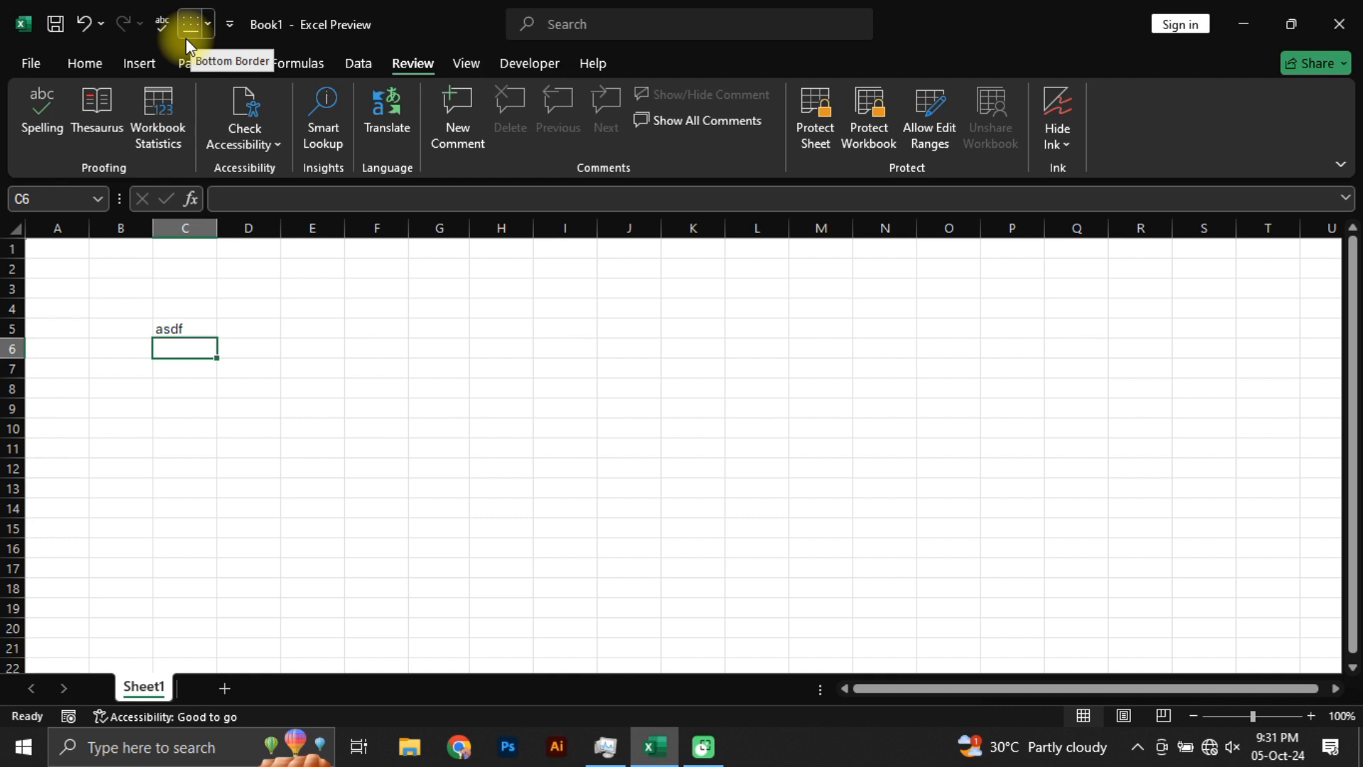
pyautogui.click(231, 27)
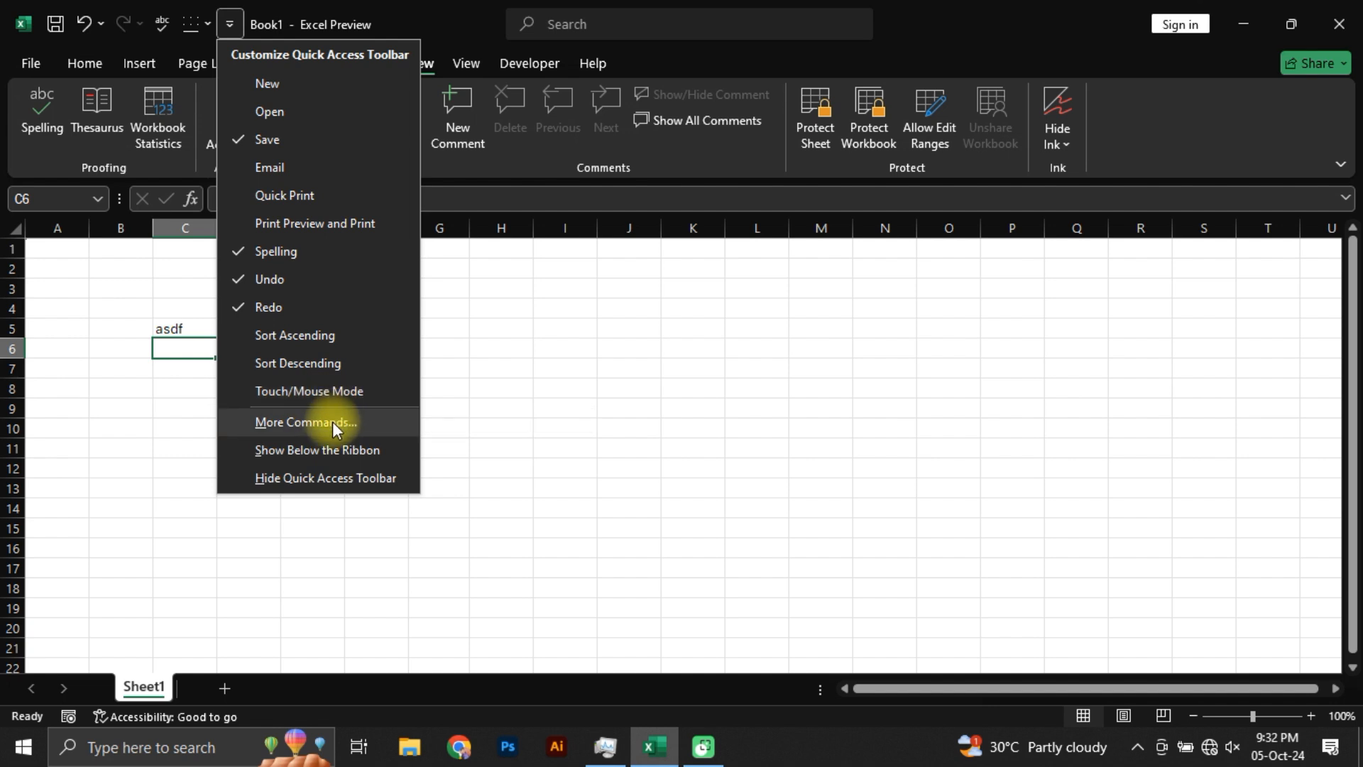
pyautogui.click(294, 428)
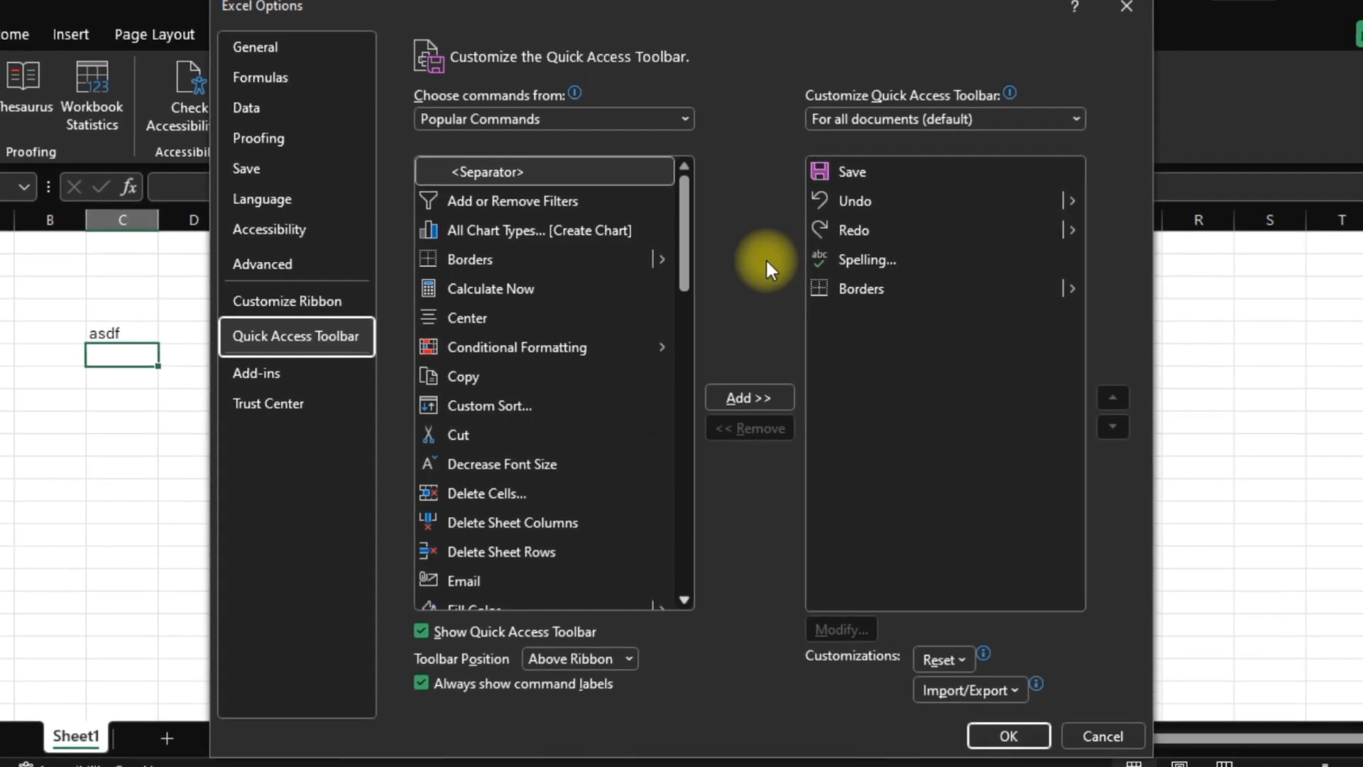
pyautogui.click(903, 287)
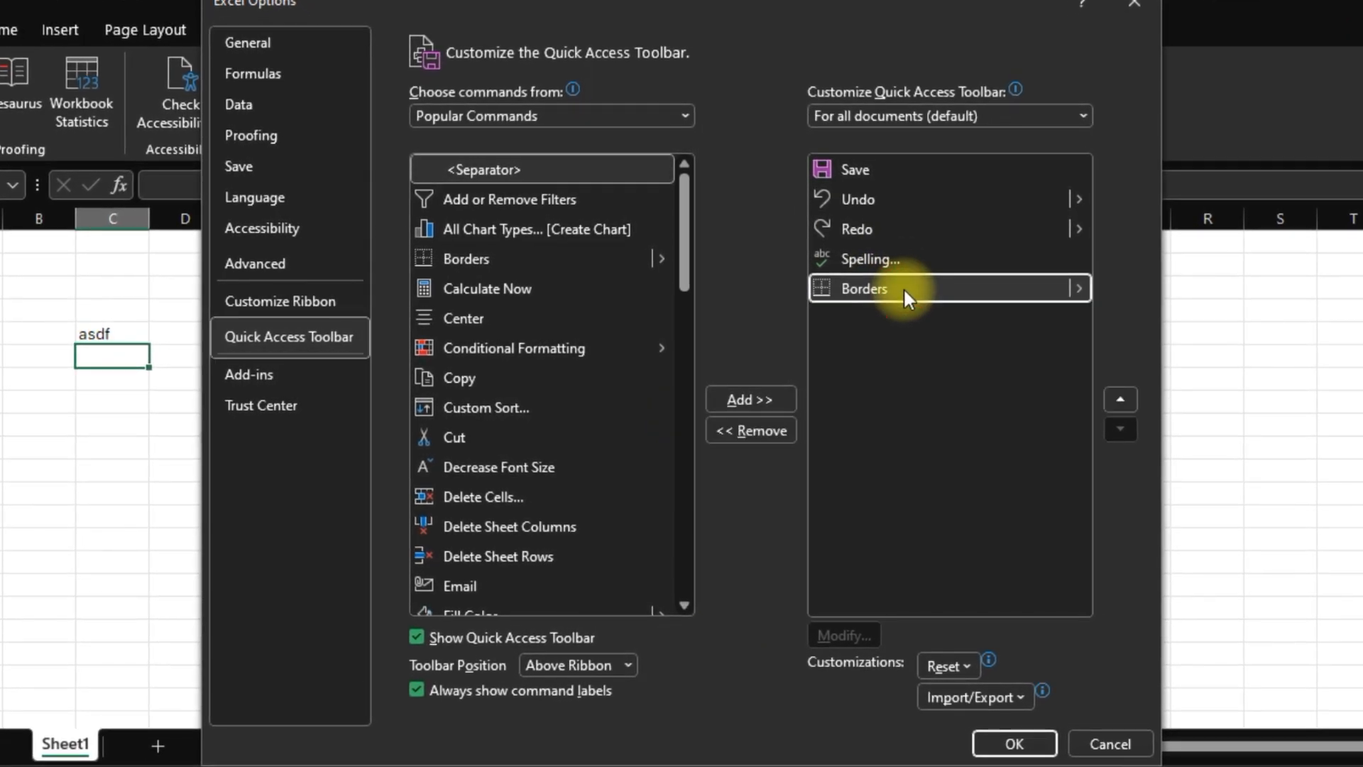
pyautogui.click(748, 433)
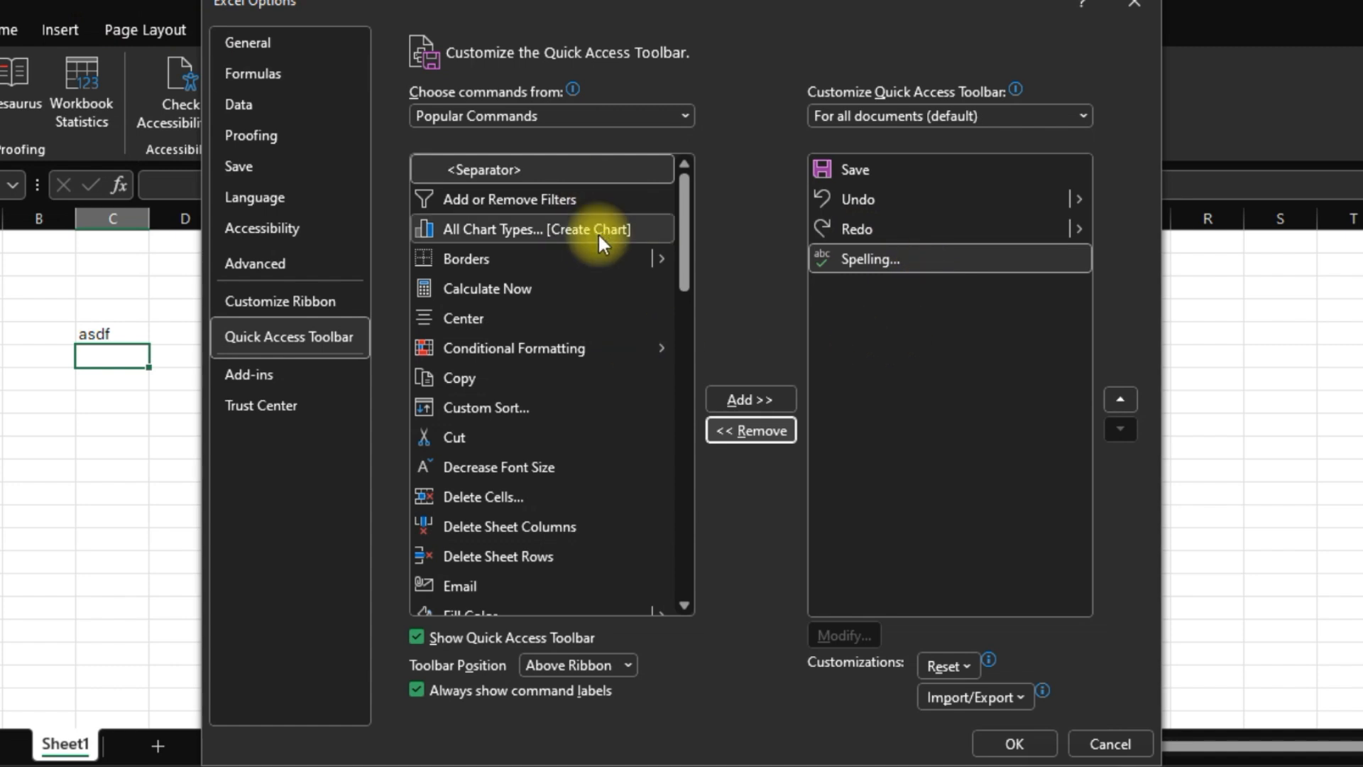
# Step: Look through the popular commands and the command categories available for the Quick Access Toolbar, and confirm the customization
pyautogui.scroll(-2, 529, 430)
pyautogui.scroll(-7, 530, 435)
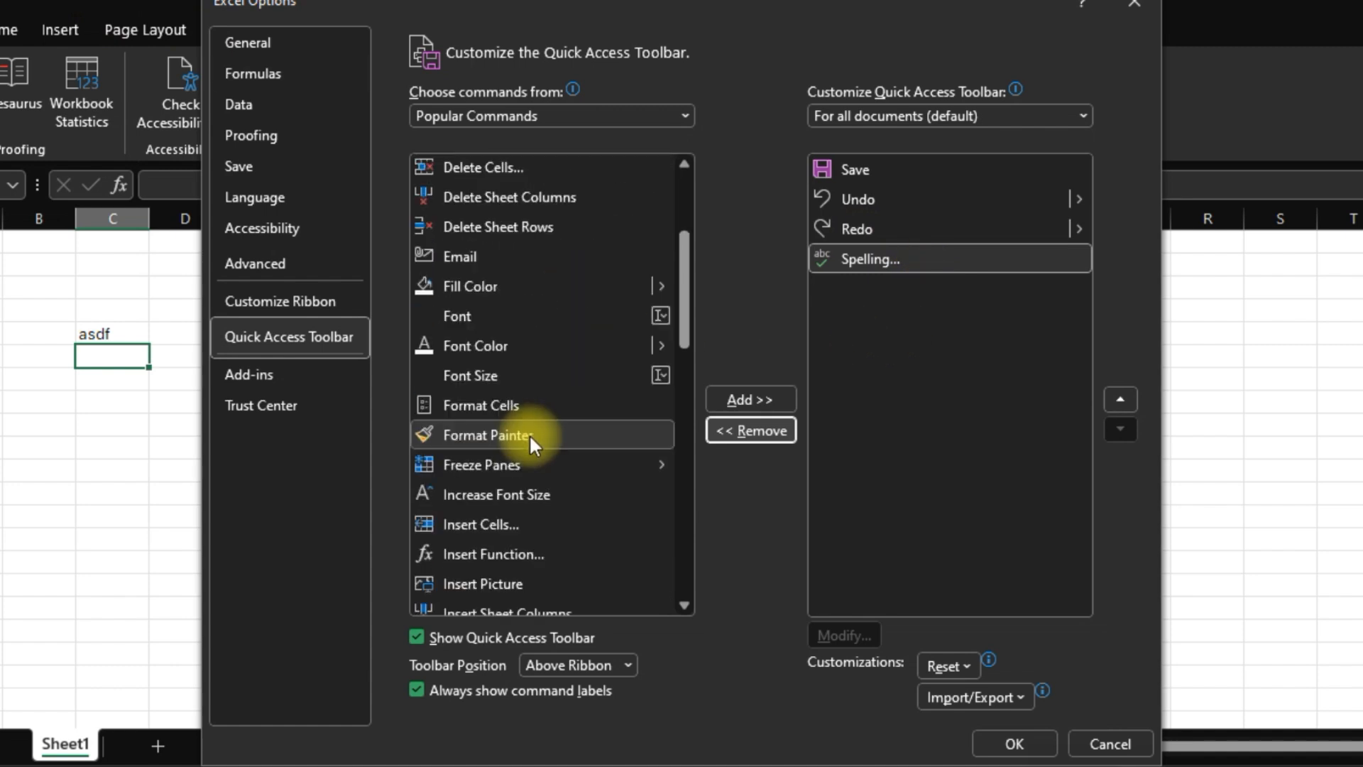
pyautogui.scroll(3, 520, 391)
pyautogui.scroll(6, 519, 392)
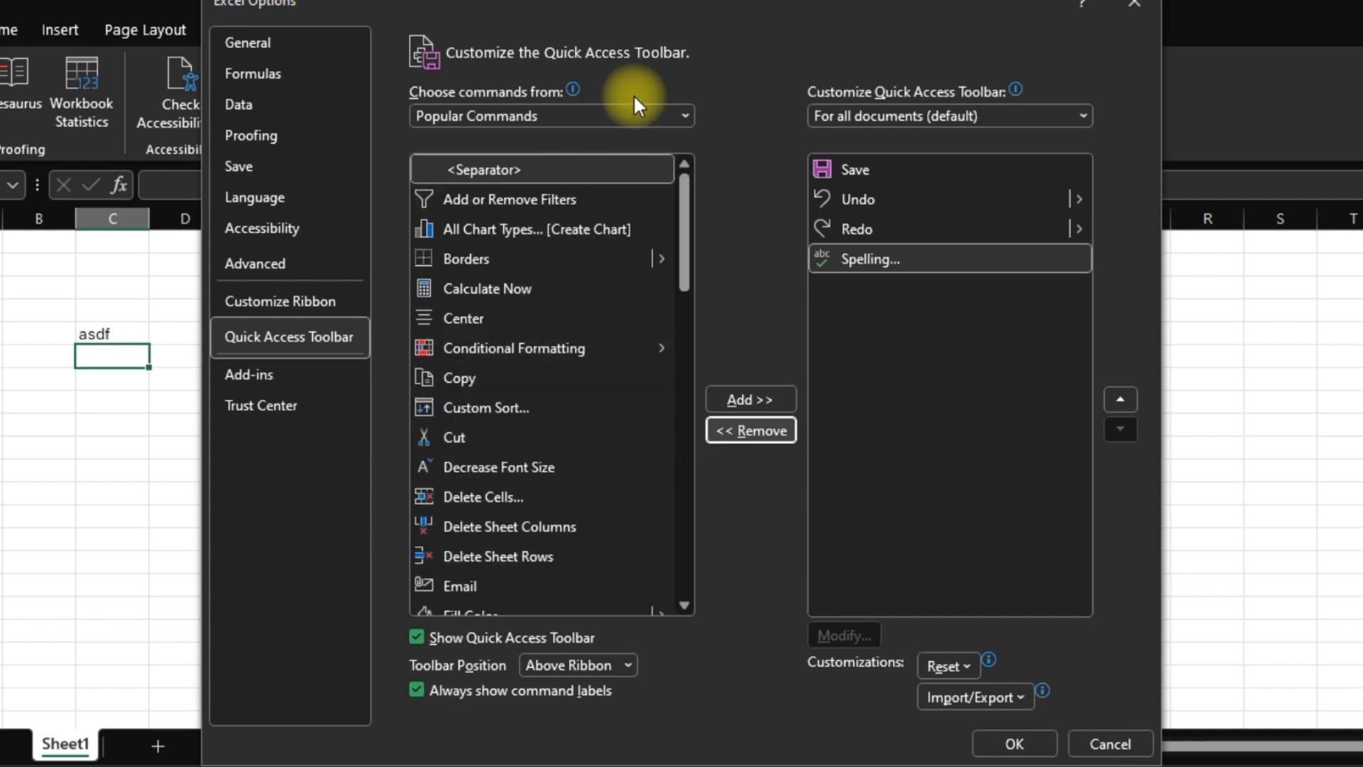
pyautogui.scroll(-8, 508, 462)
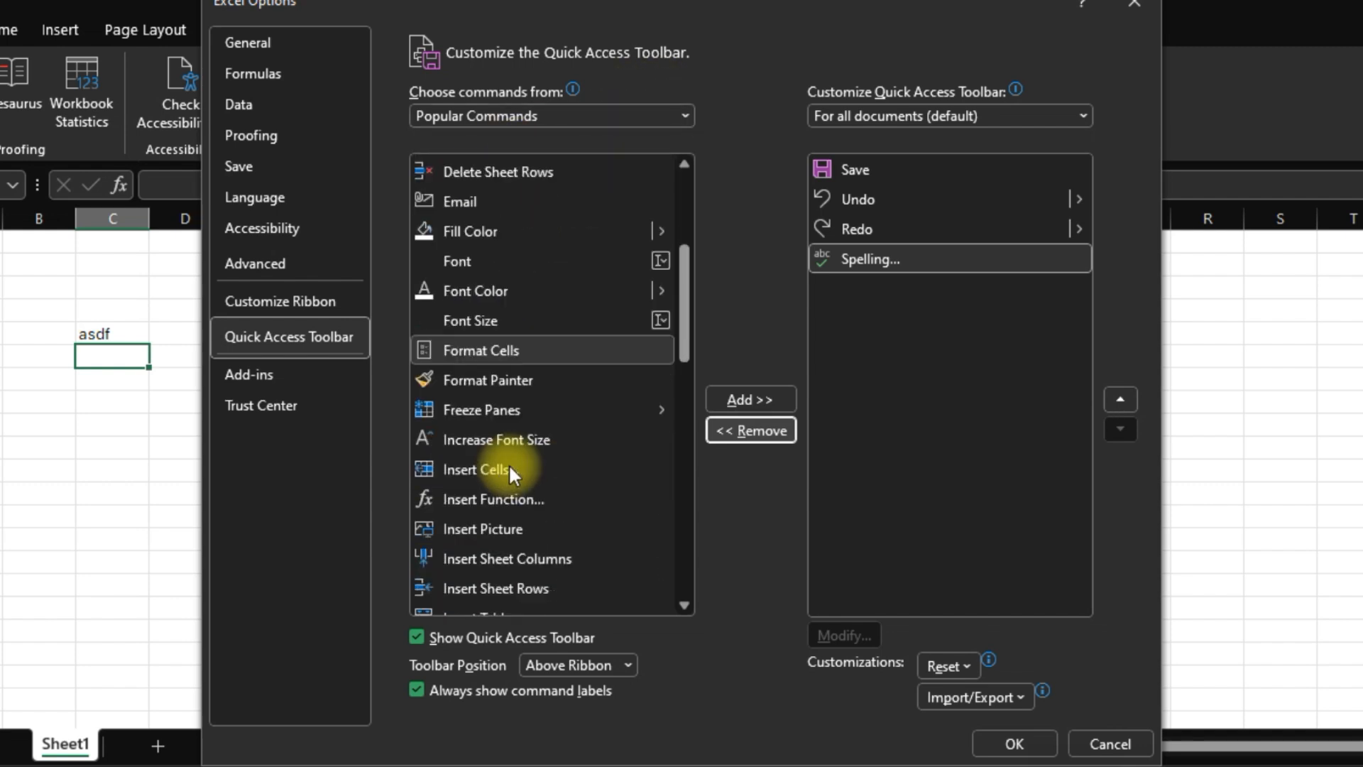
pyautogui.scroll(-3, 509, 463)
pyautogui.scroll(5, 522, 314)
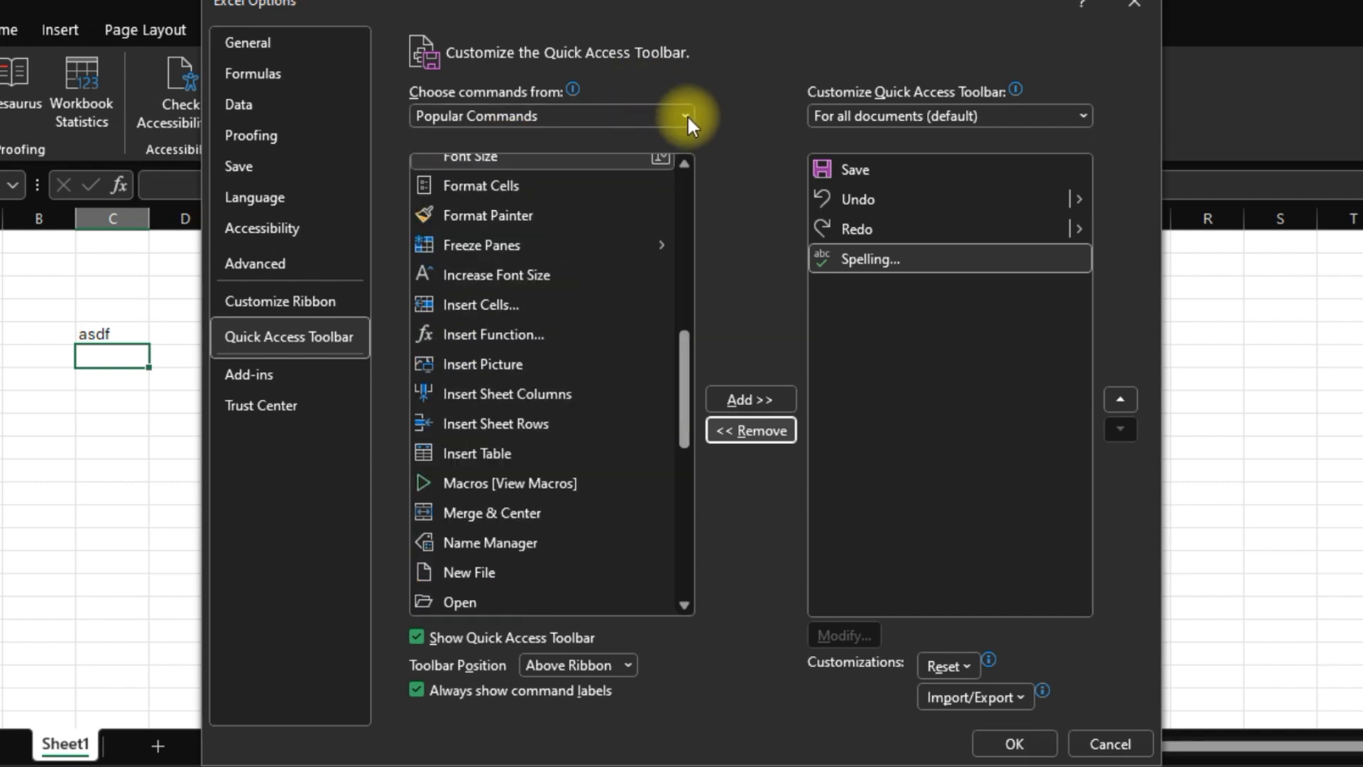
pyautogui.click(686, 116)
pyautogui.click(686, 115)
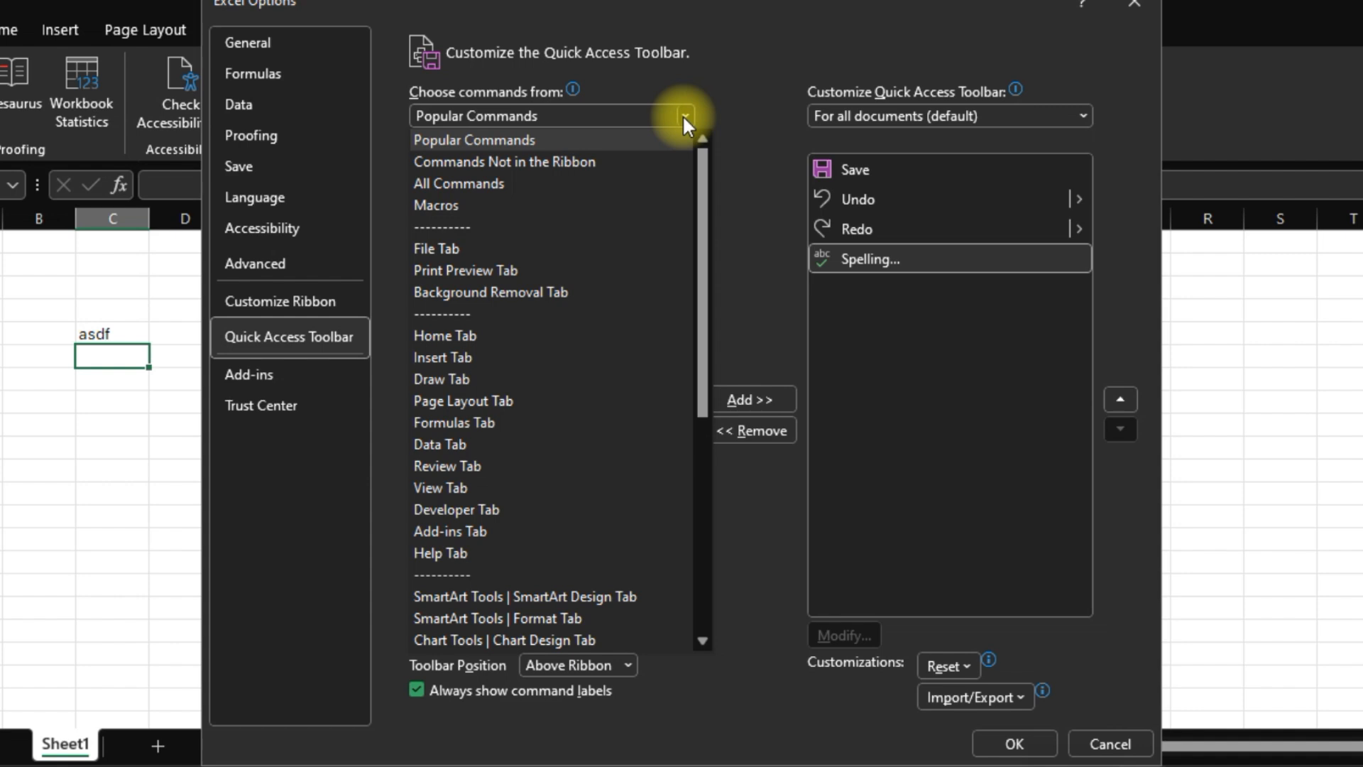
pyautogui.click(484, 183)
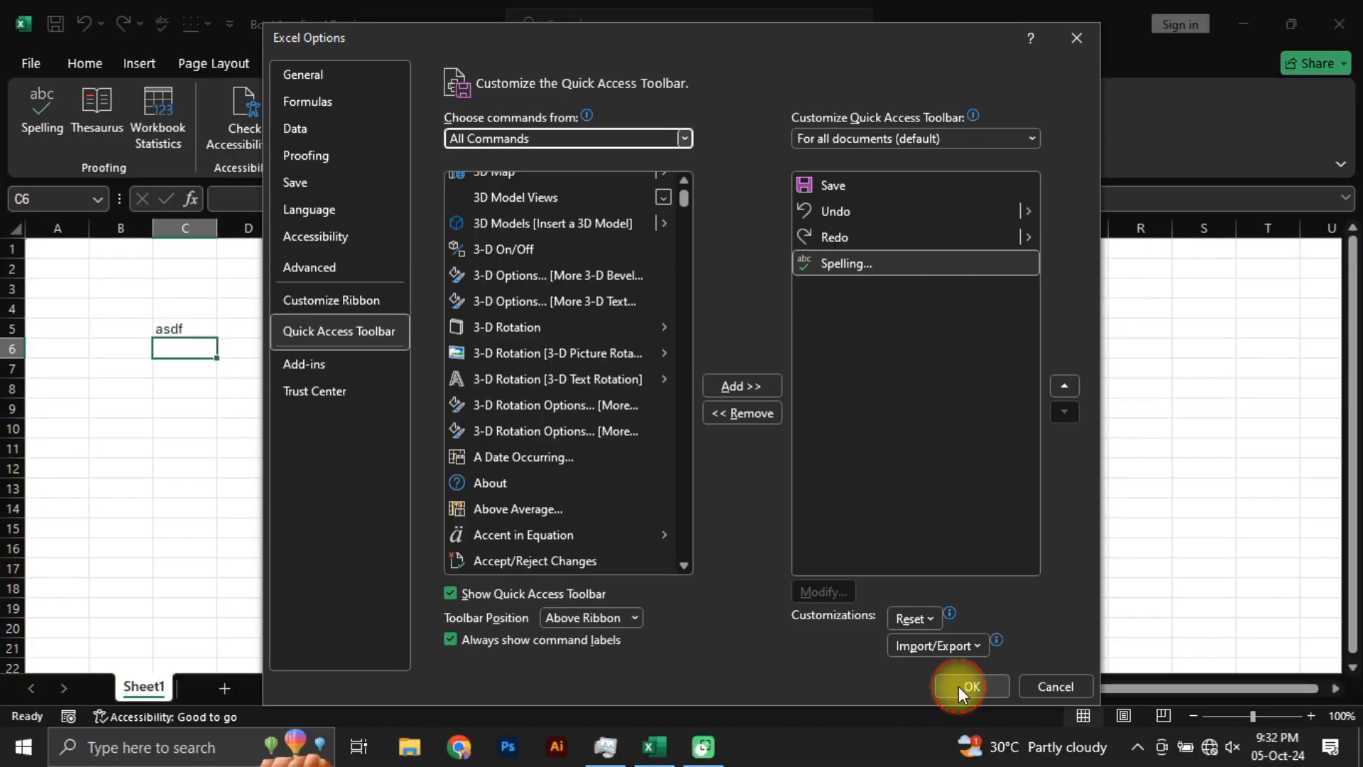
pyautogui.click(994, 686)
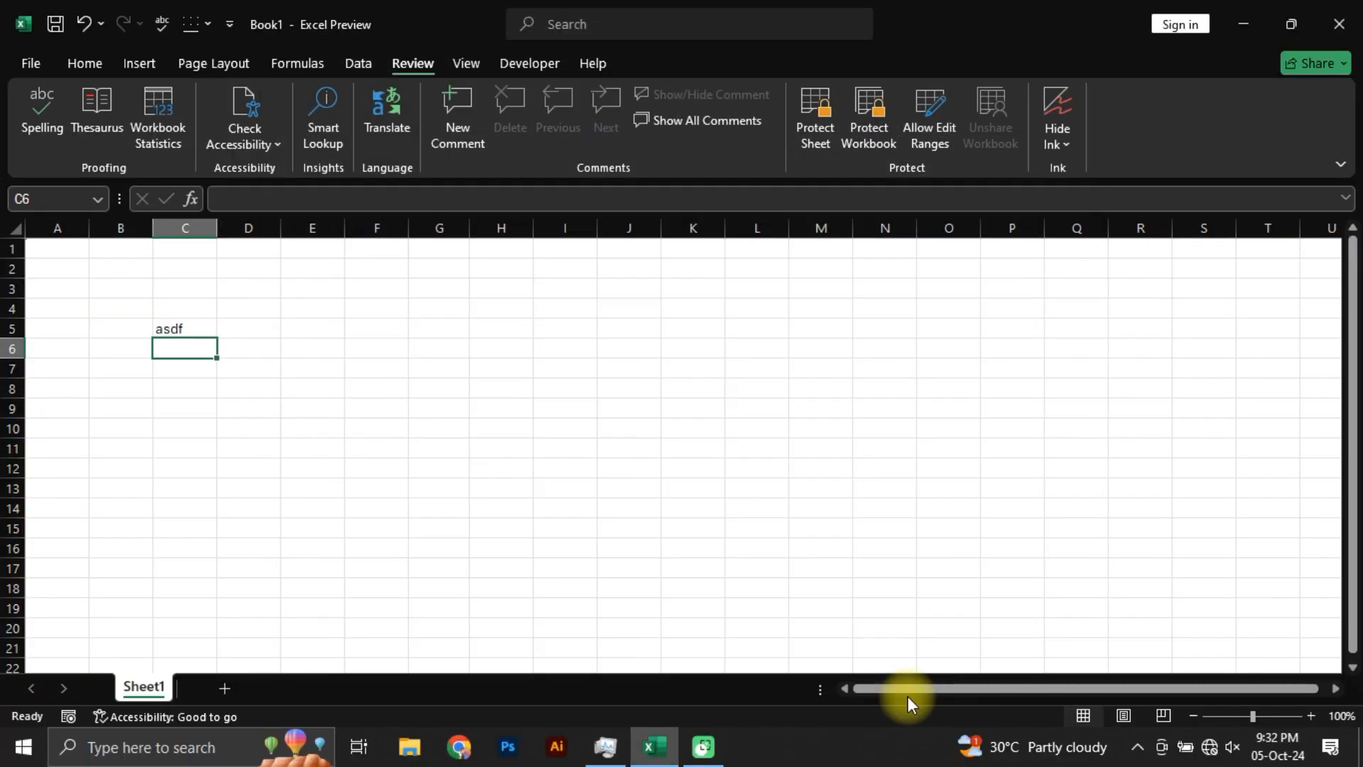
# Step: Select cell C3, add two new worksheets after Sheet1 and return to Sheet1
pyautogui.click(184, 288)
pyautogui.click(85, 63)
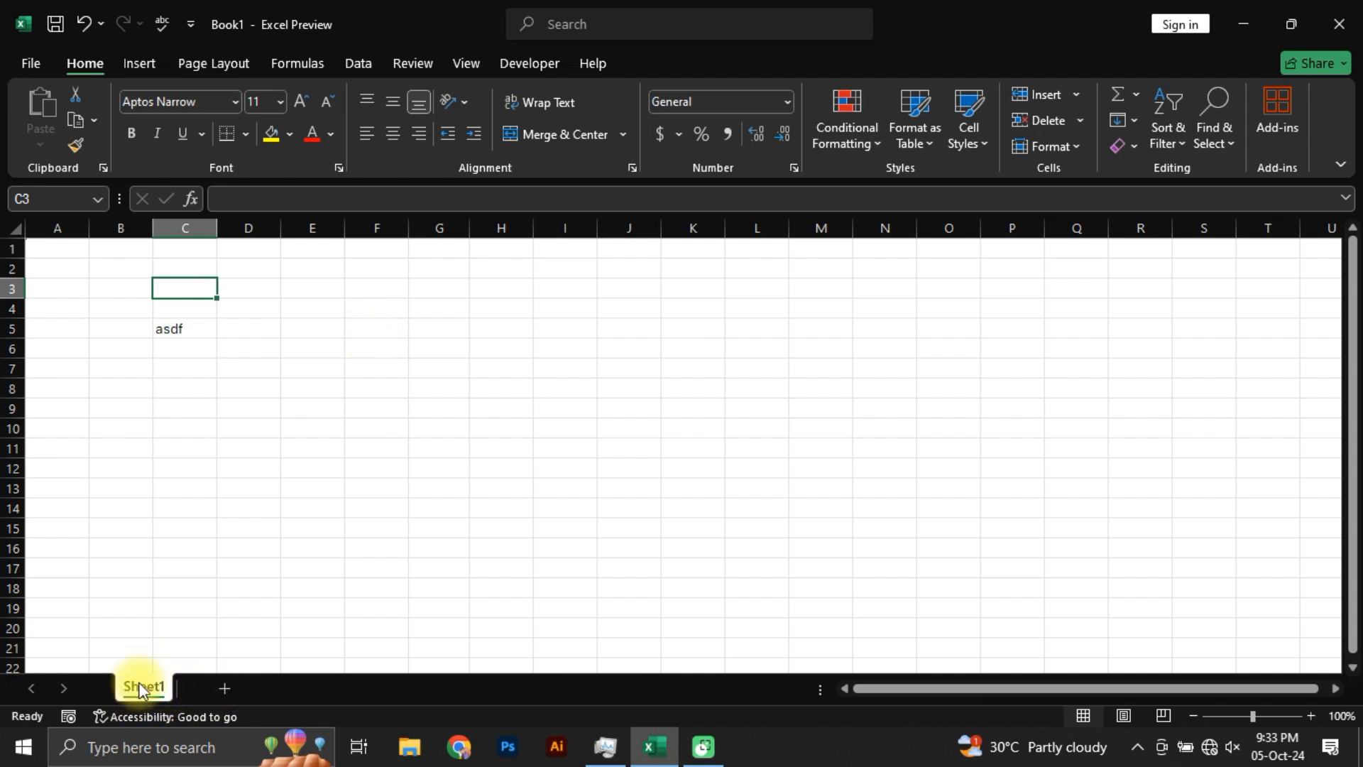
pyautogui.click(224, 688)
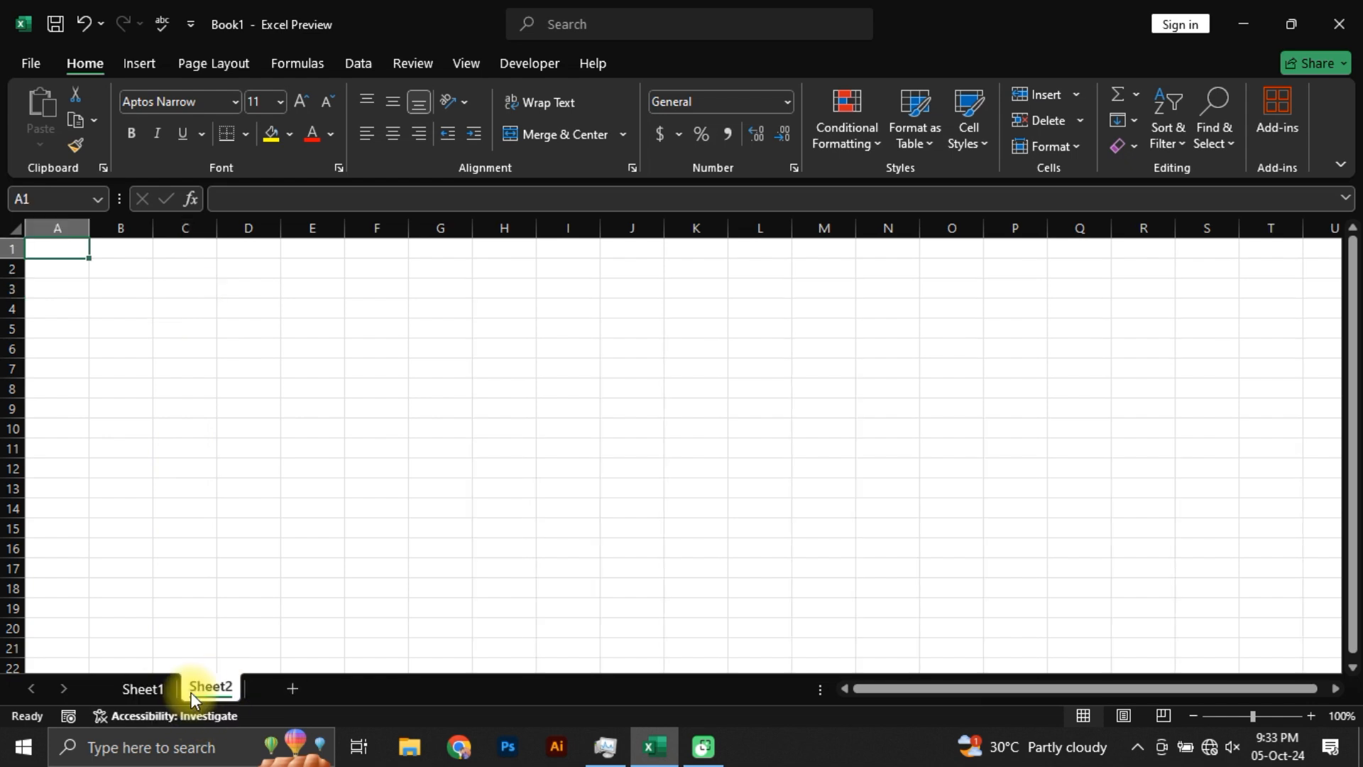
pyautogui.click(299, 687)
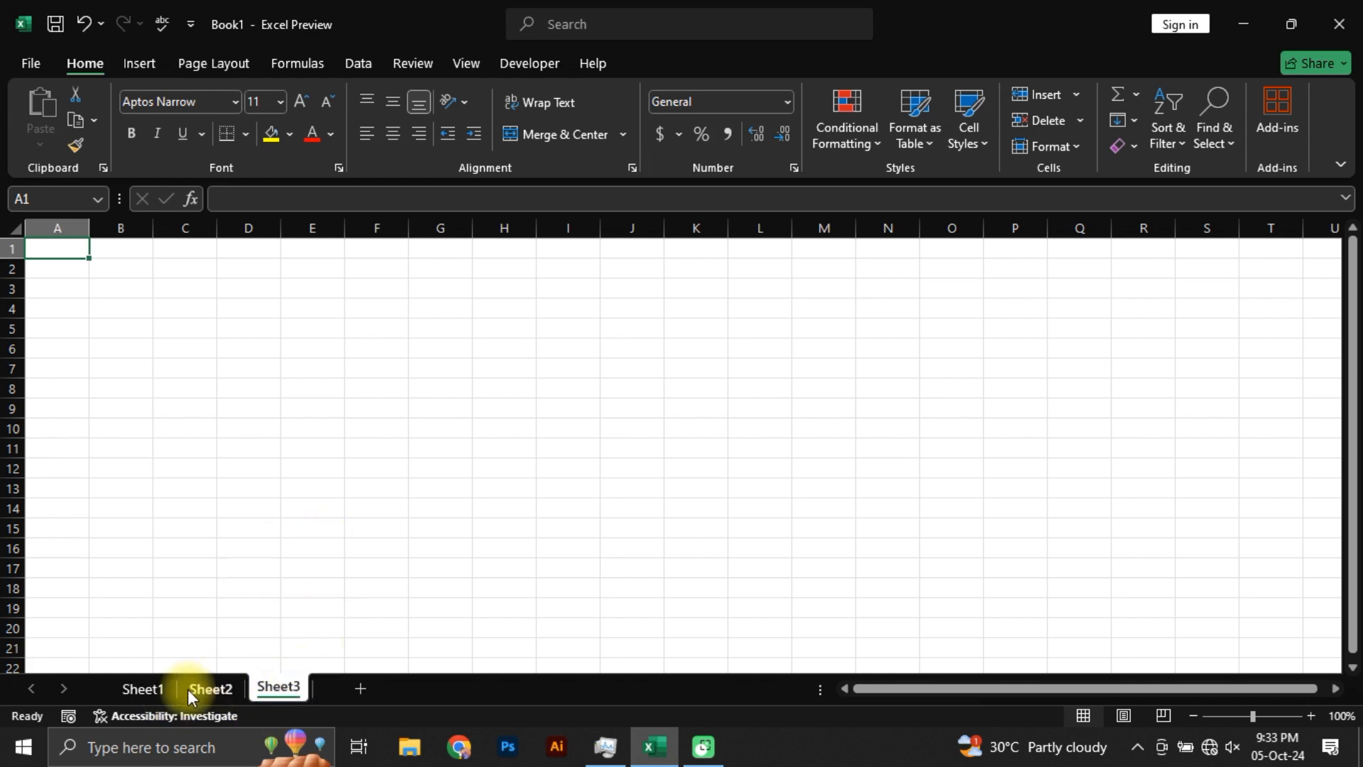
pyautogui.click(137, 697)
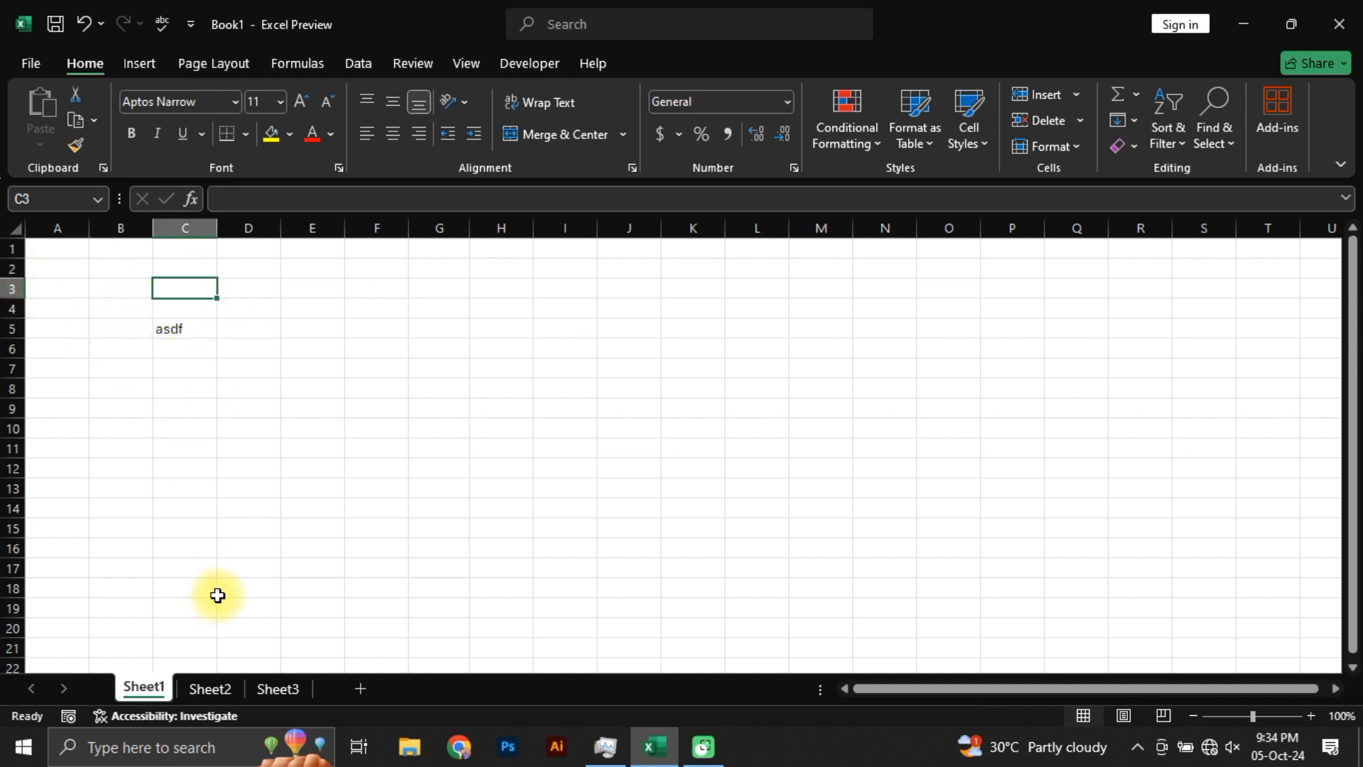
# Step: Hide the gridlines on Sheet2 and select a few cells on the blank sheet, ending at C6
pyautogui.click(207, 688)
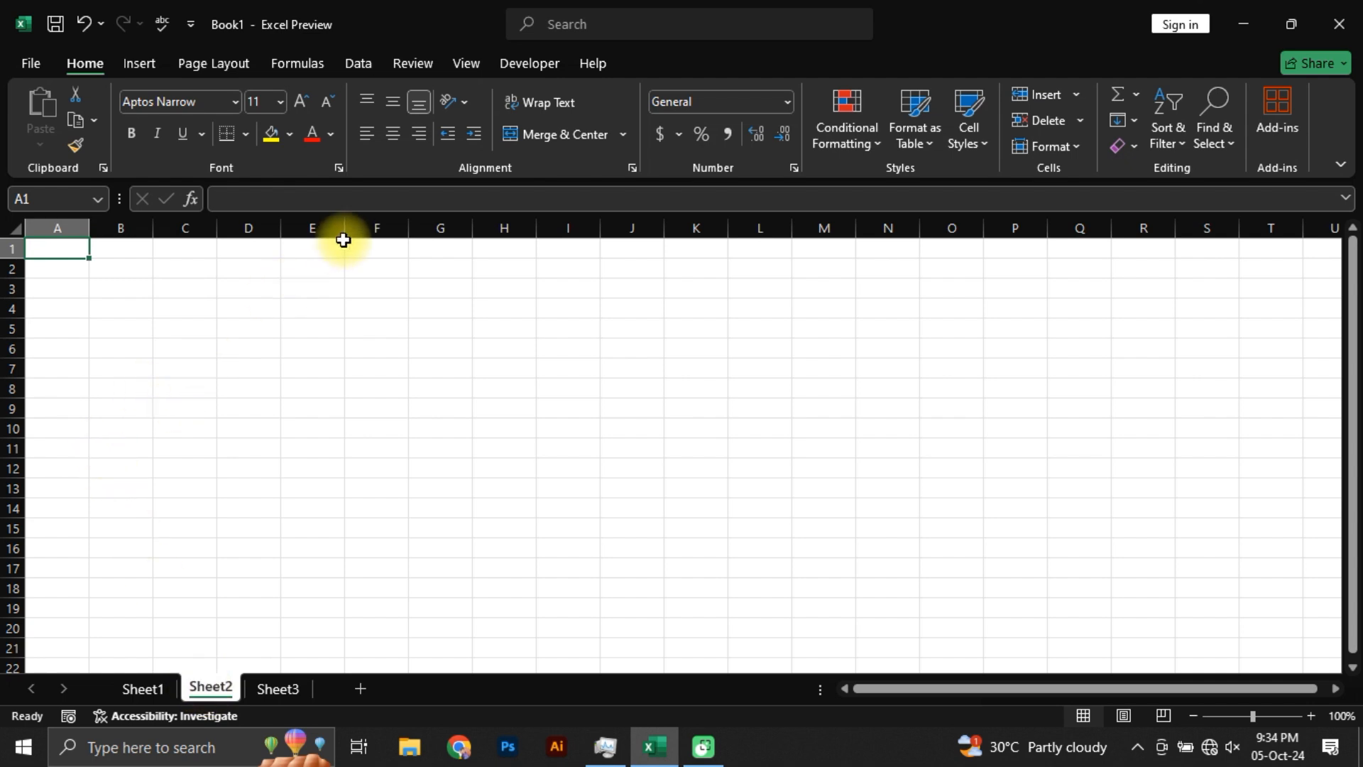
pyautogui.click(466, 66)
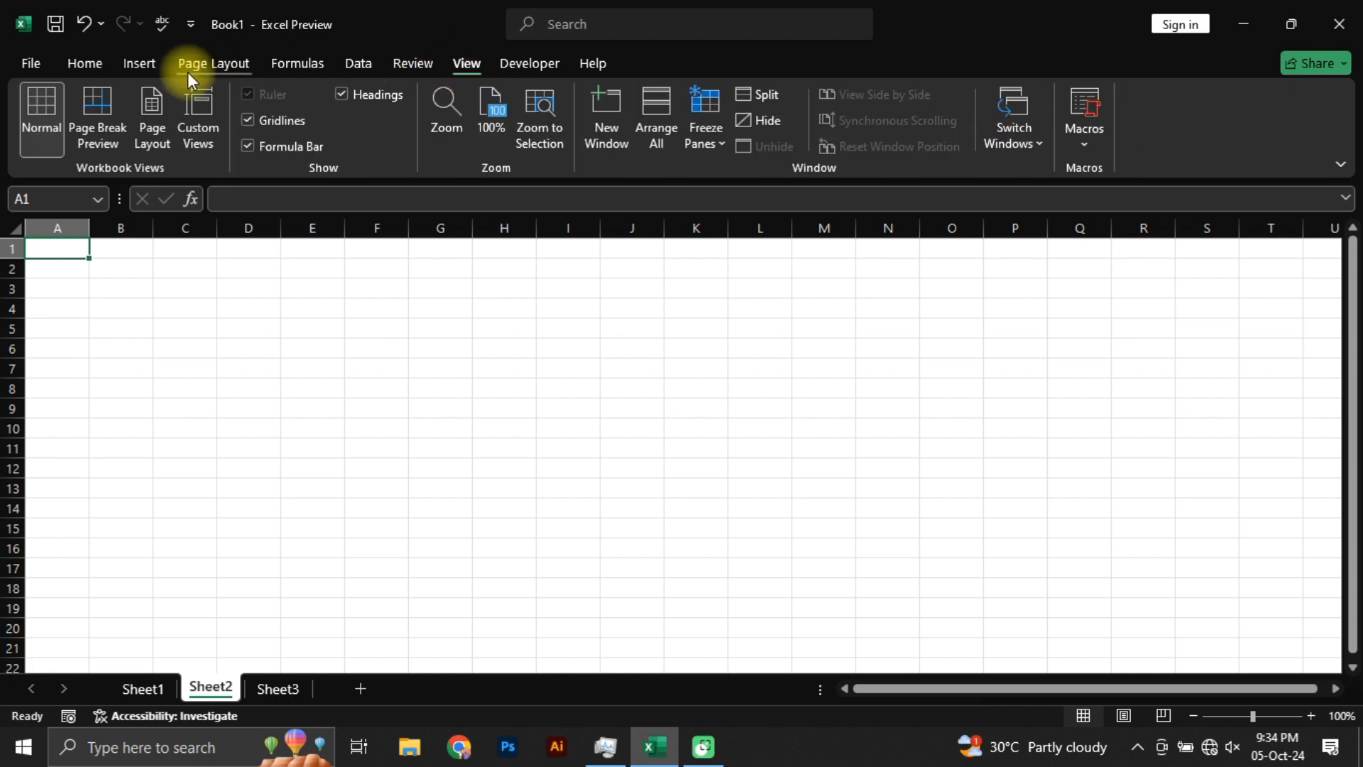
pyautogui.click(247, 120)
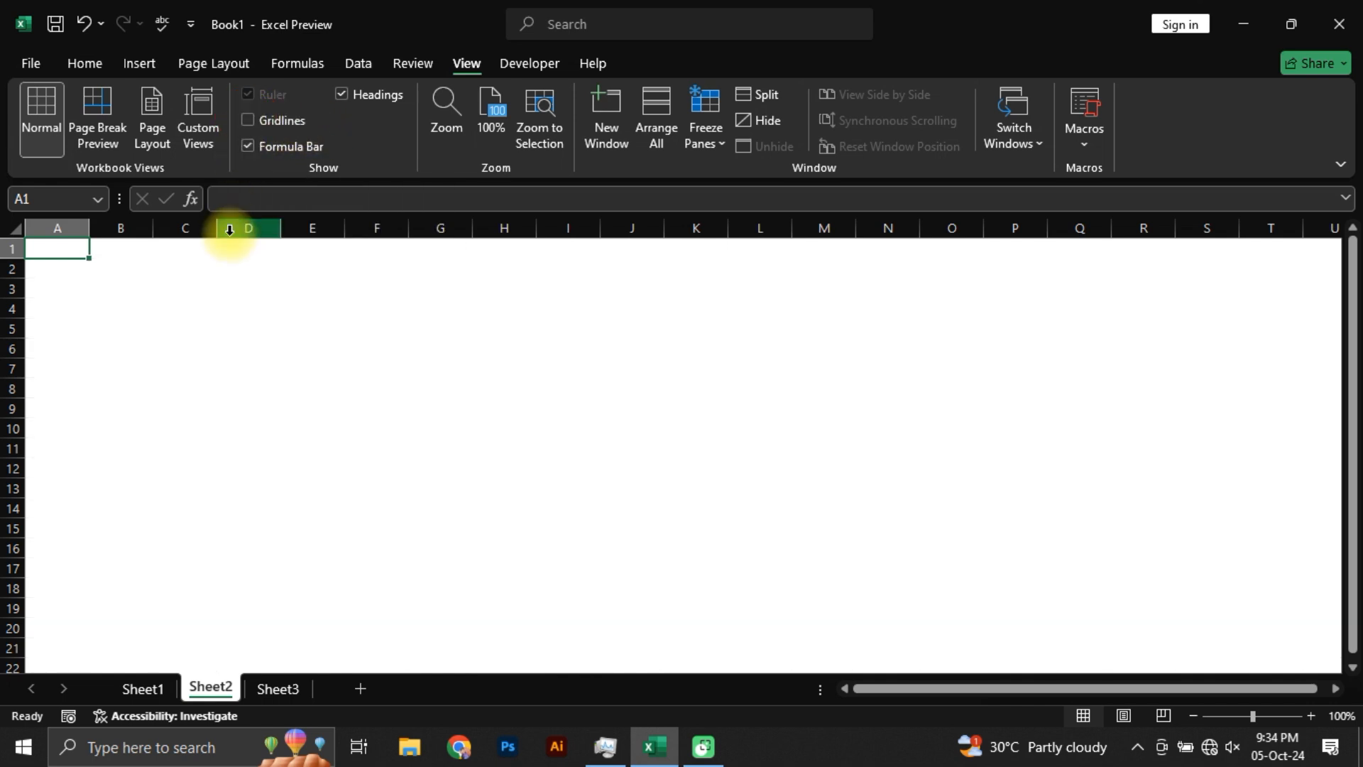
pyautogui.click(138, 310)
pyautogui.click(128, 386)
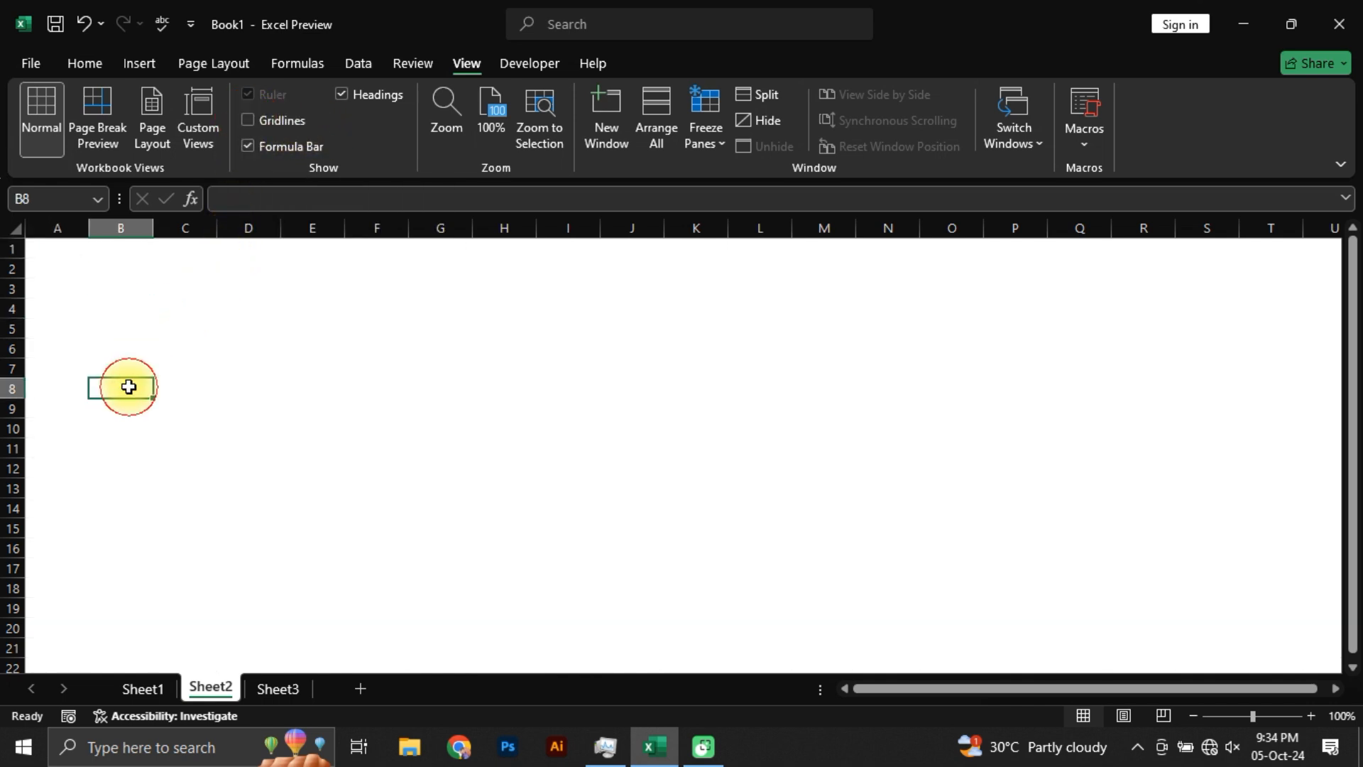
pyautogui.click(210, 345)
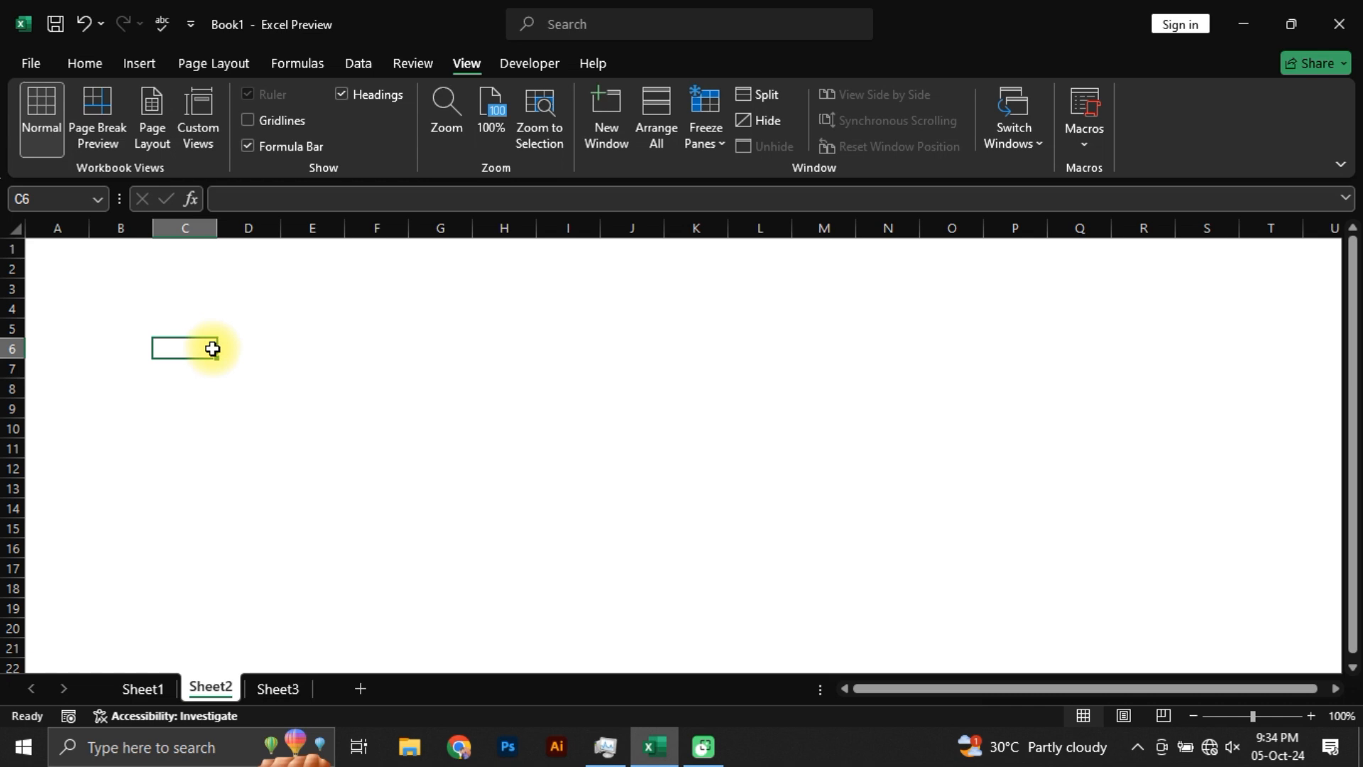
# Step: Turn on the gridlines for Sheet2 through the worksheet display settings in the advanced program options
pyautogui.click(26, 63)
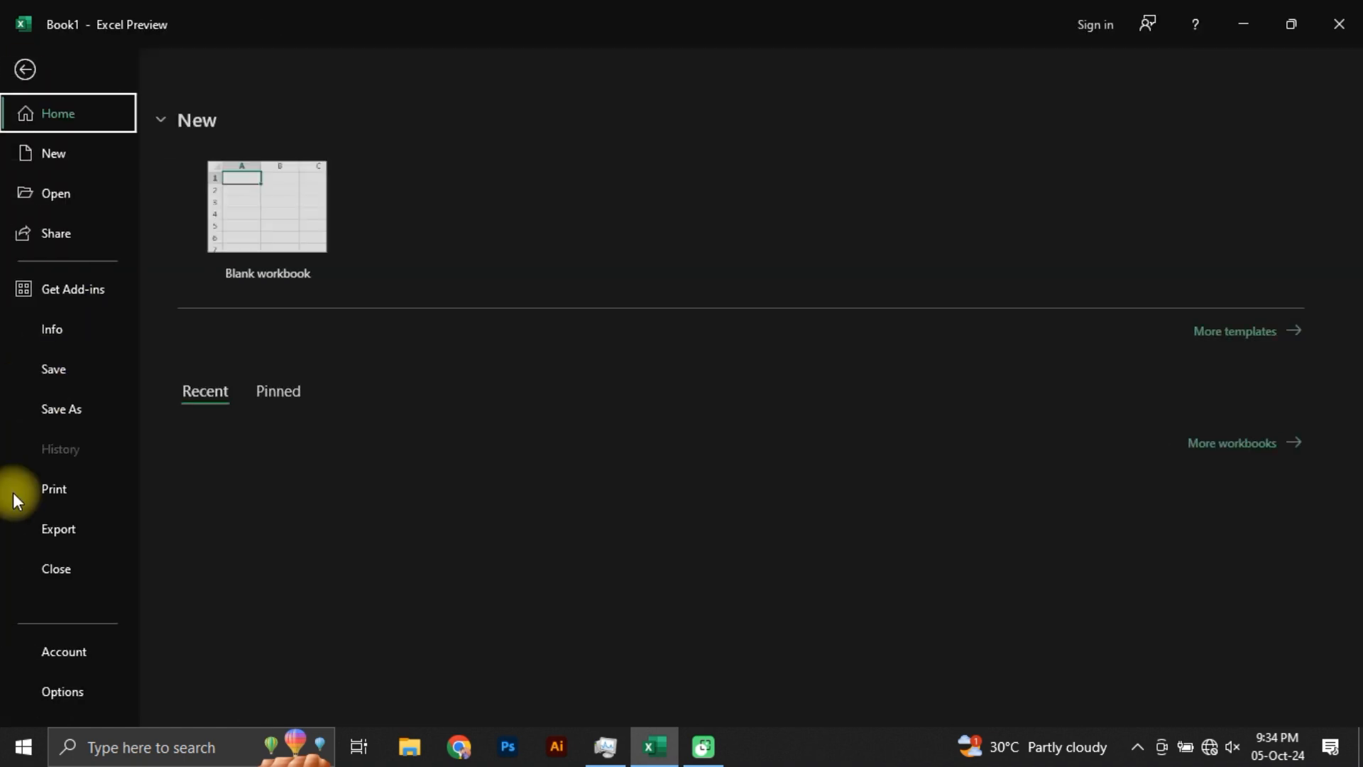
pyautogui.click(73, 691)
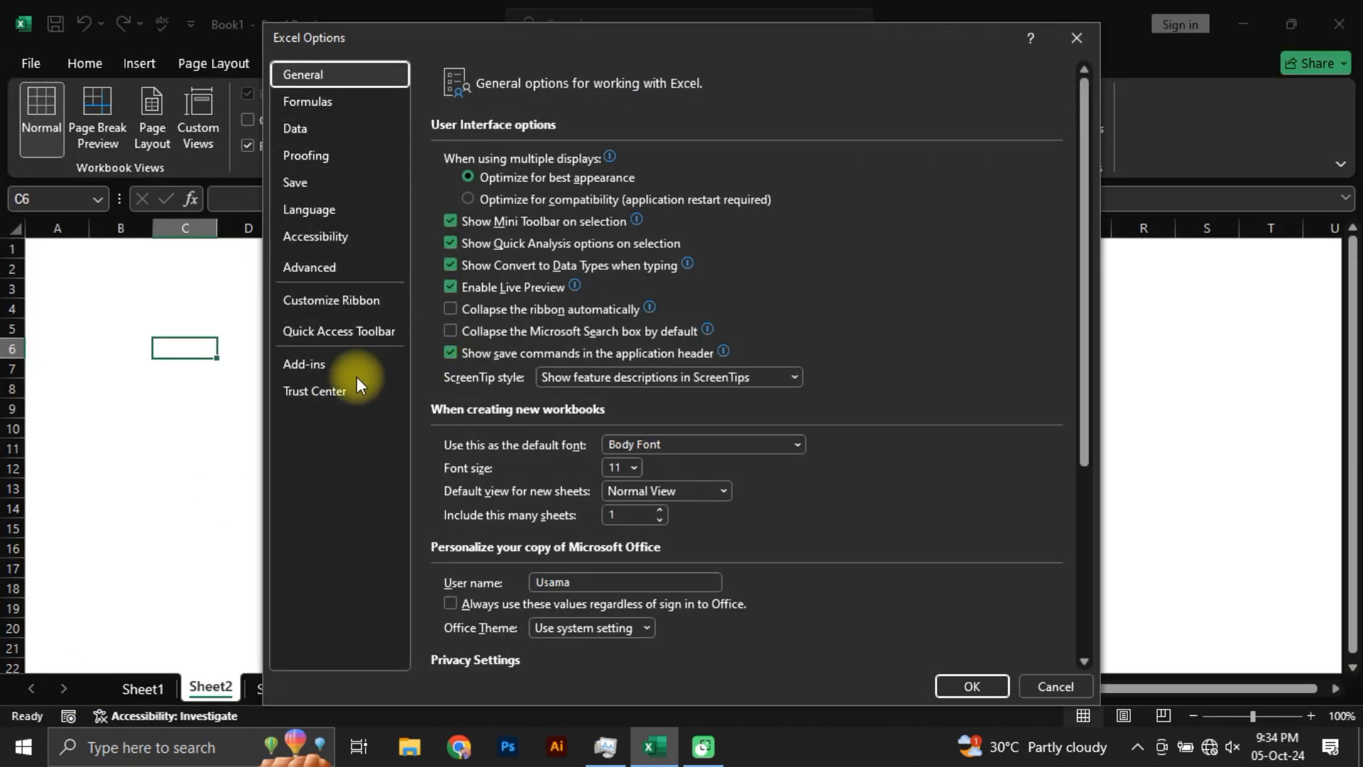
pyautogui.click(330, 268)
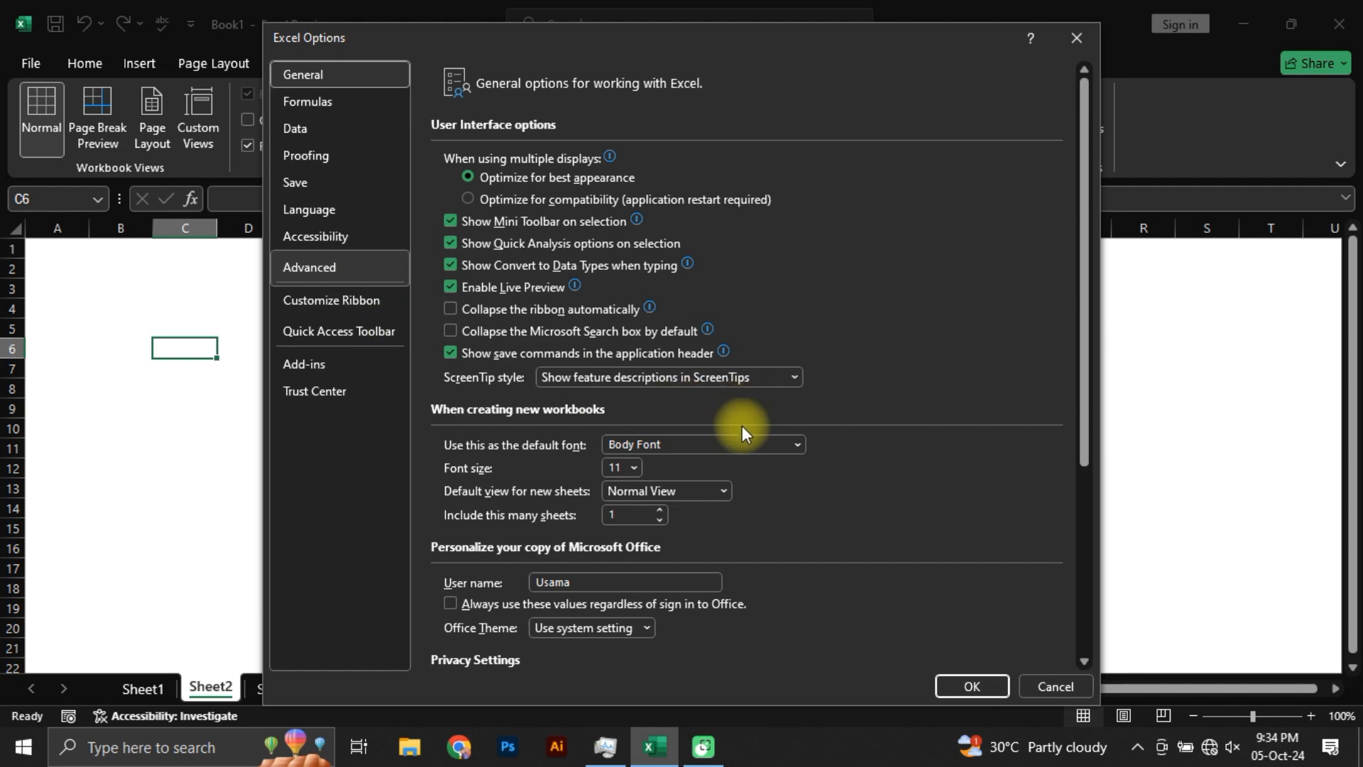
pyautogui.scroll(-8, 748, 462)
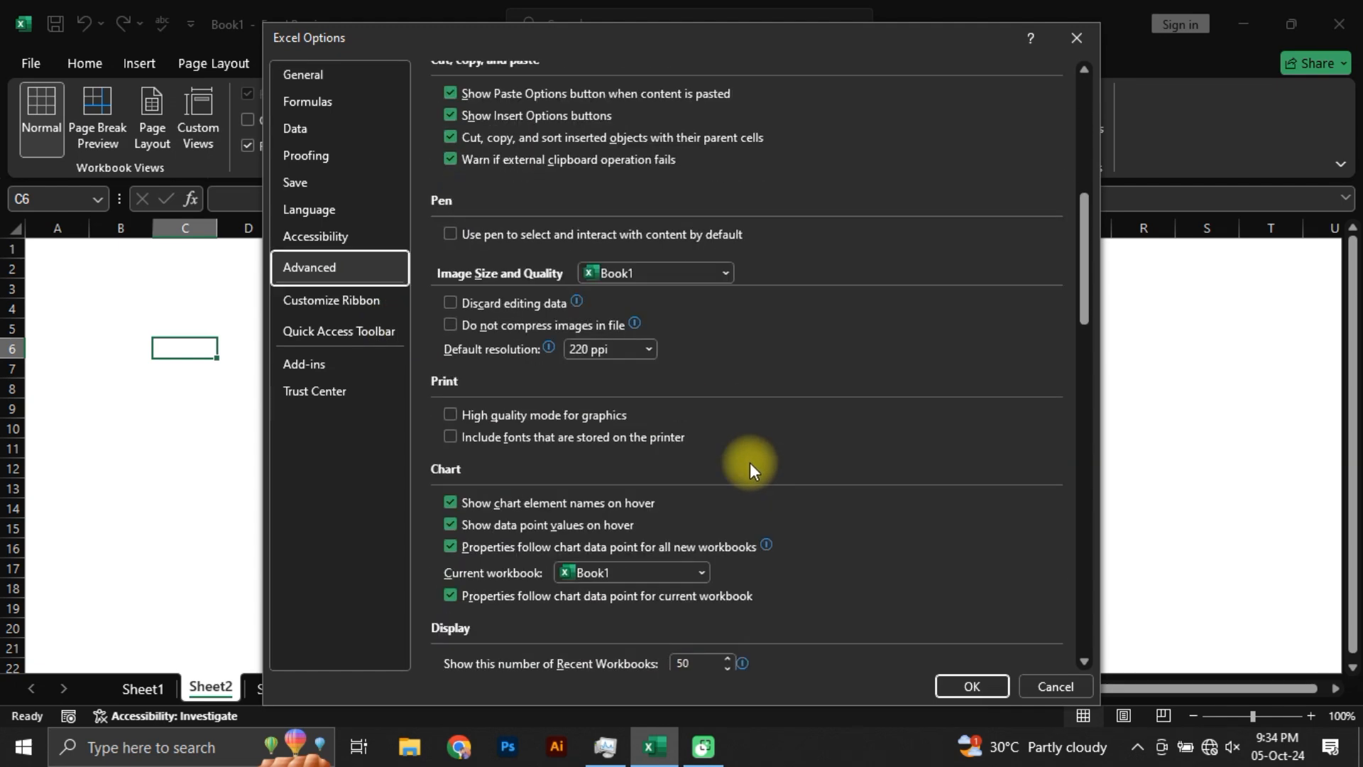
pyautogui.scroll(-5, 750, 462)
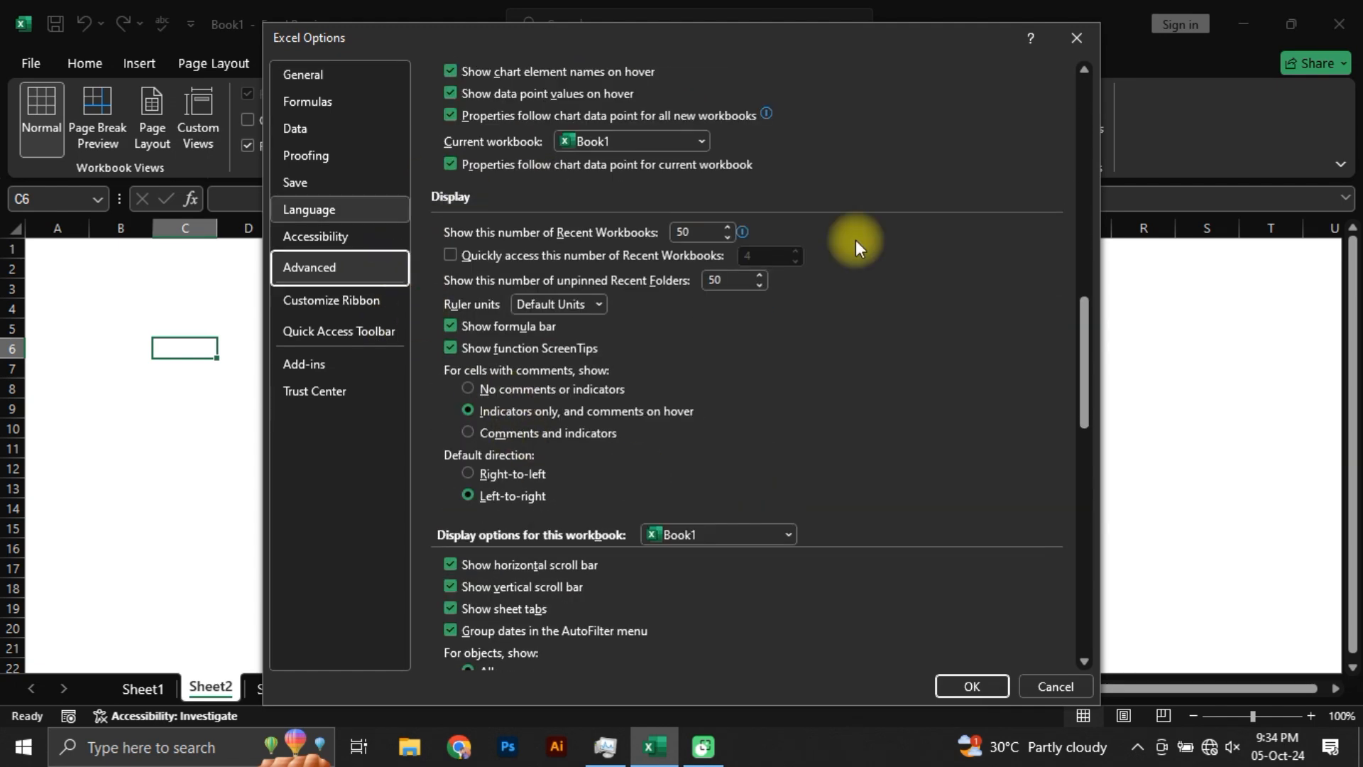
pyautogui.scroll(-3, 564, 560)
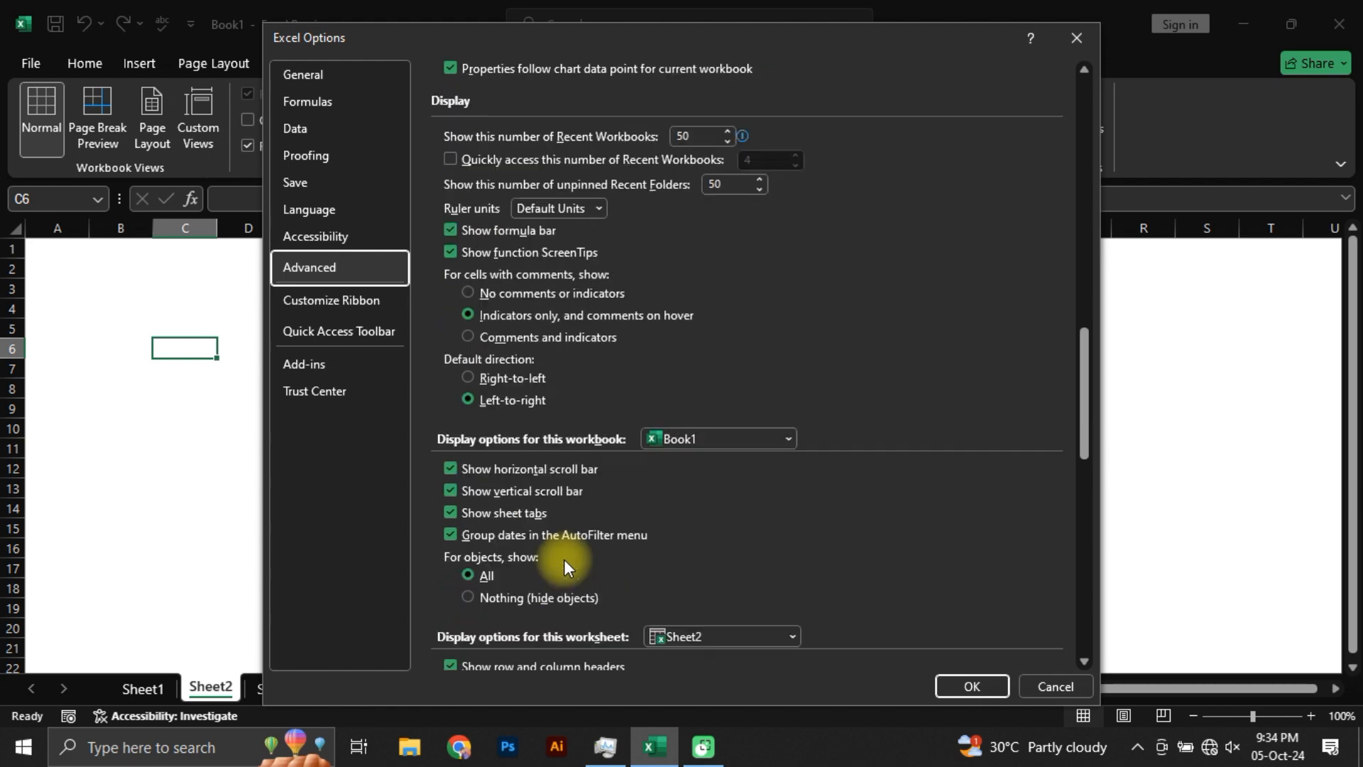
pyautogui.scroll(-4, 563, 560)
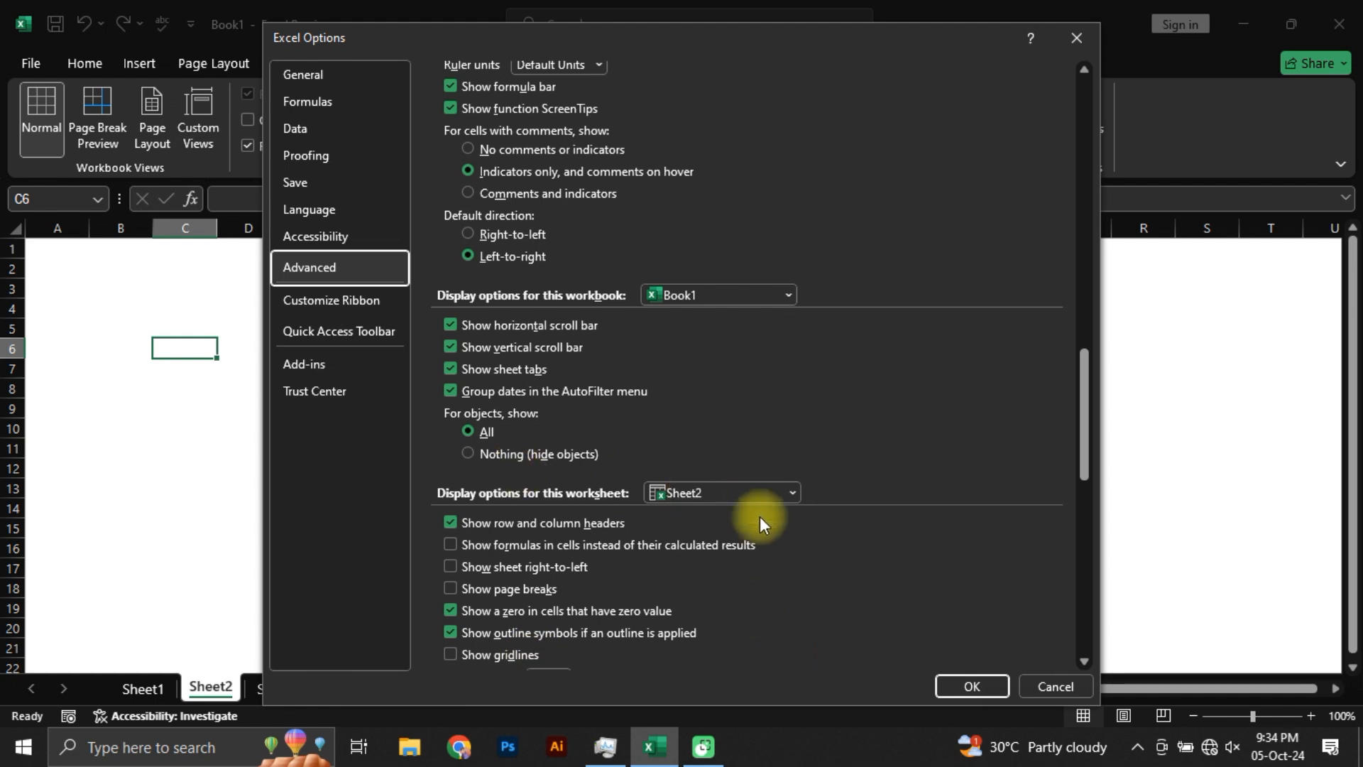
pyautogui.scroll(-3, 492, 658)
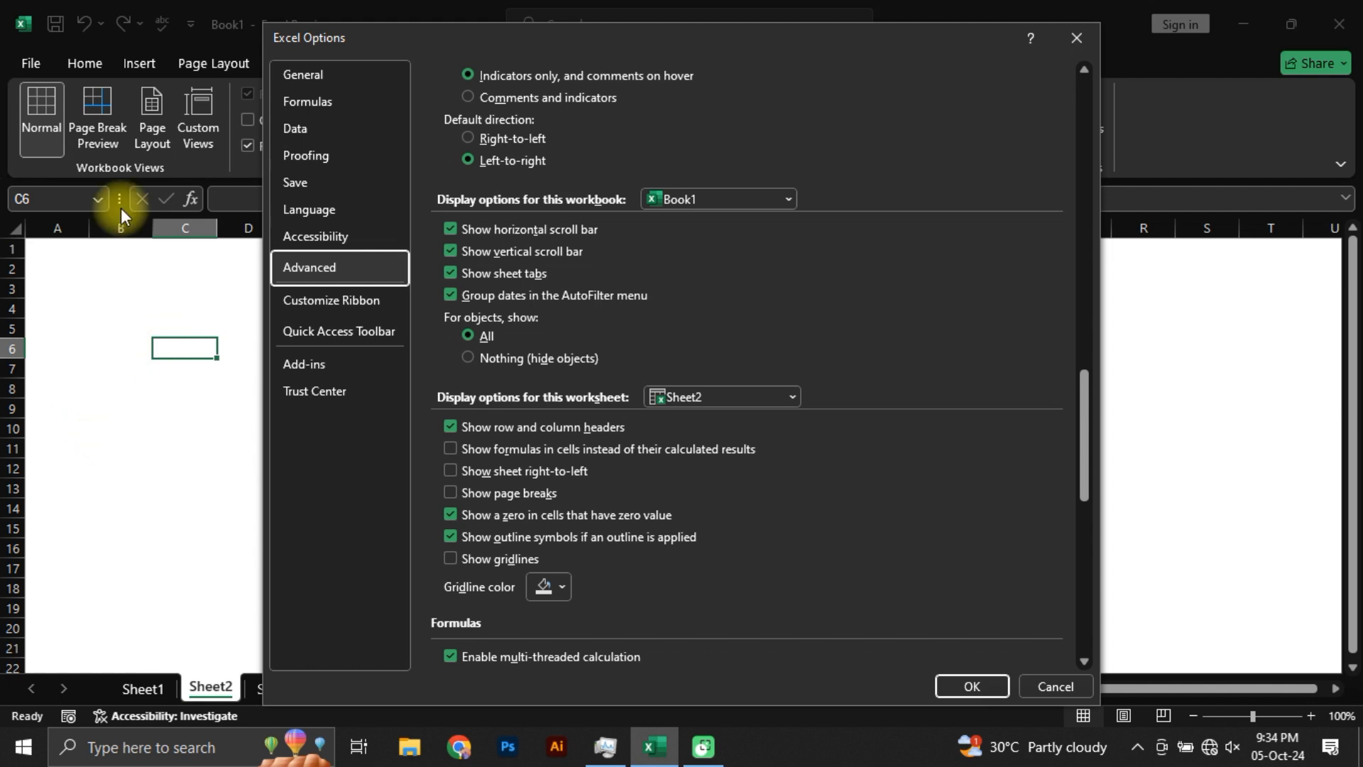
pyautogui.click(450, 557)
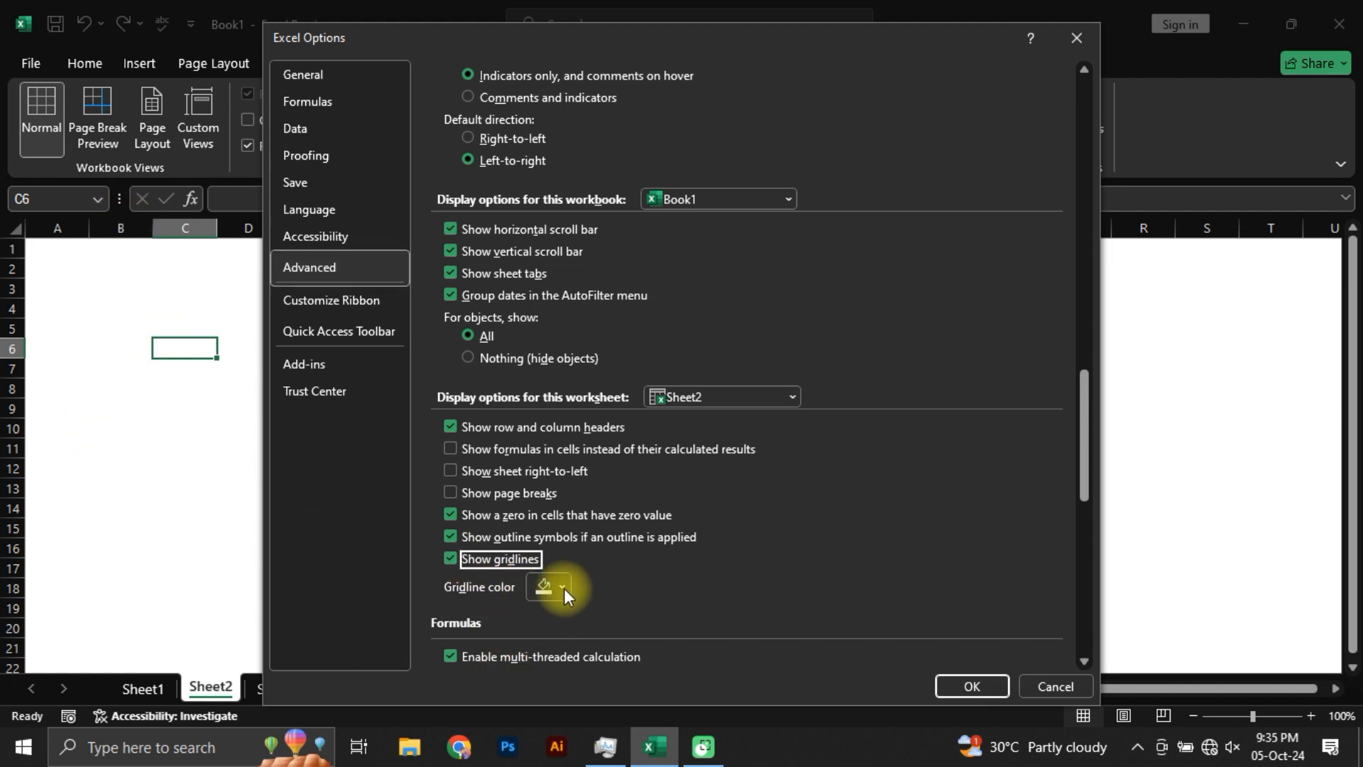
# Step: Set Sheet2's gridline color to dark purple, apply the options and select cell F10
pyautogui.click(547, 595)
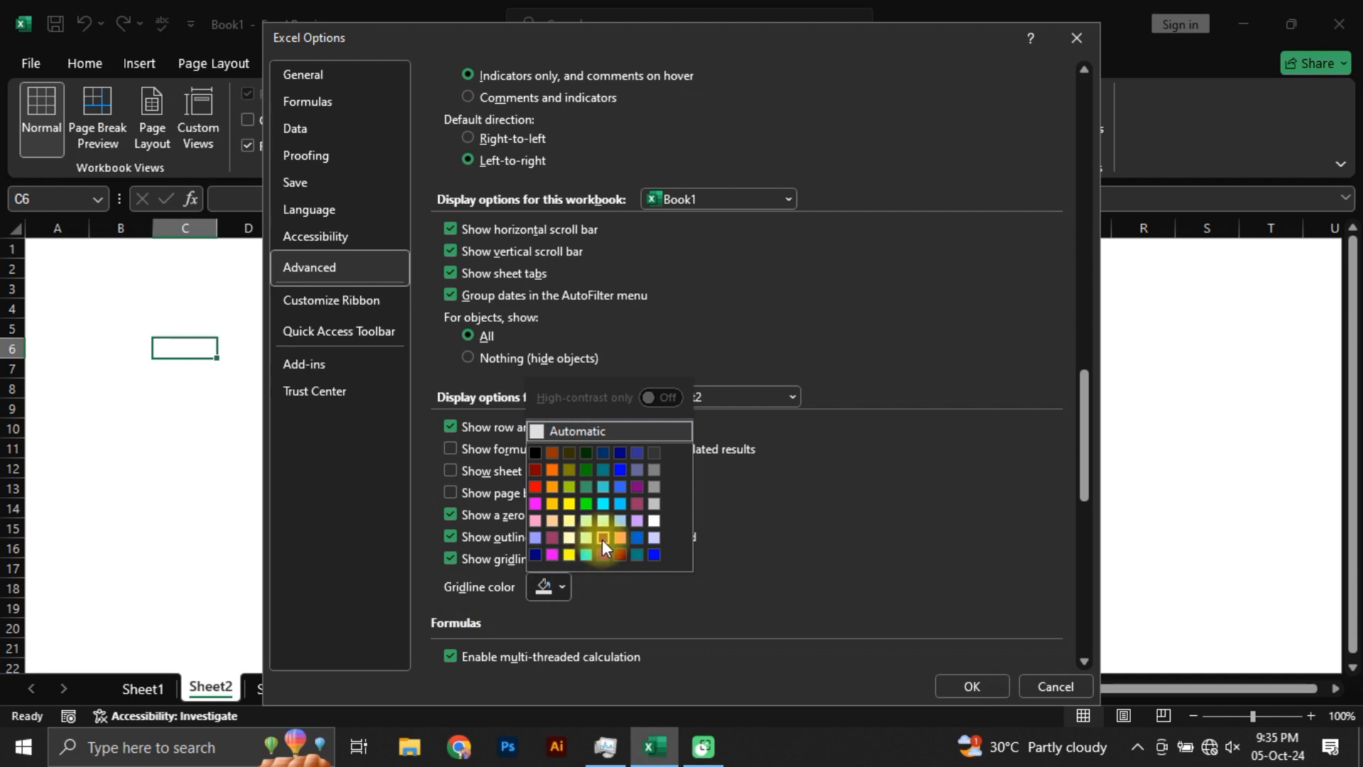
pyautogui.click(602, 539)
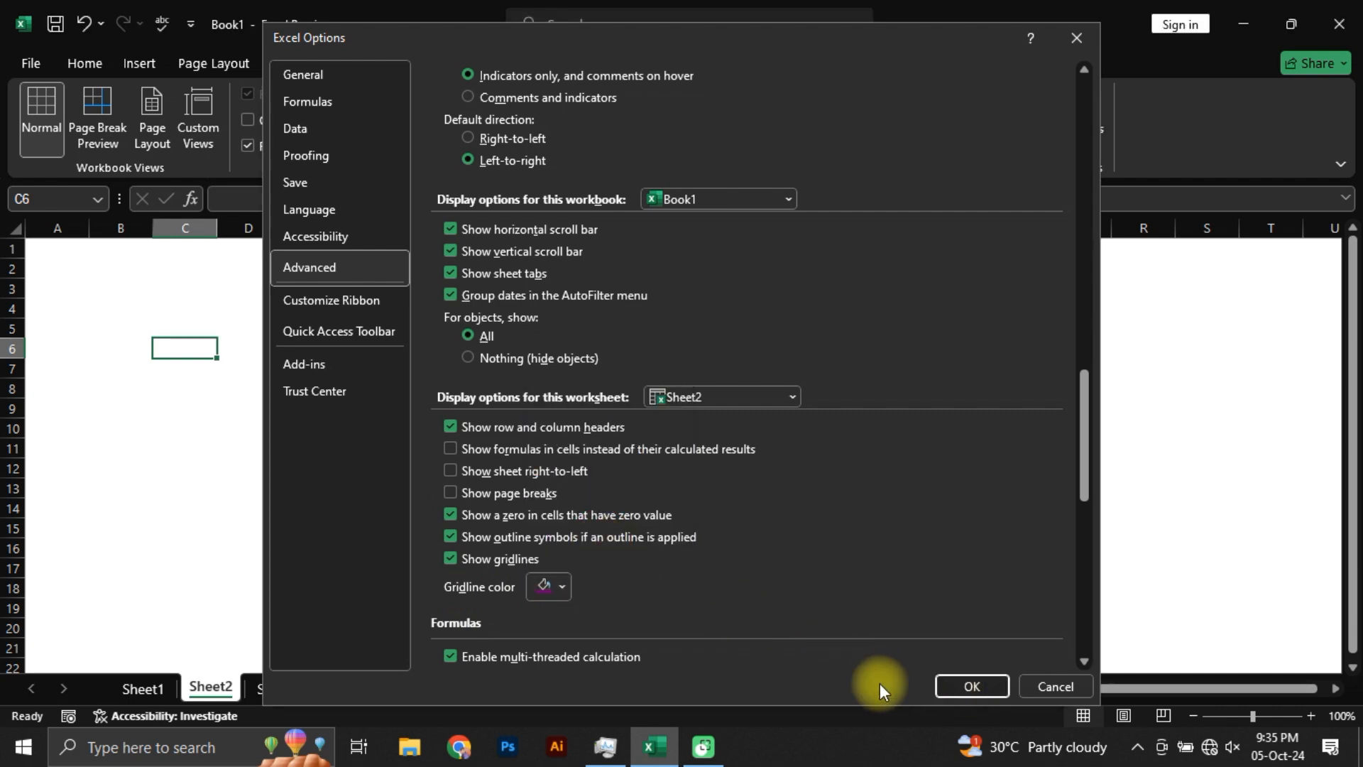
pyautogui.click(972, 686)
pyautogui.click(351, 426)
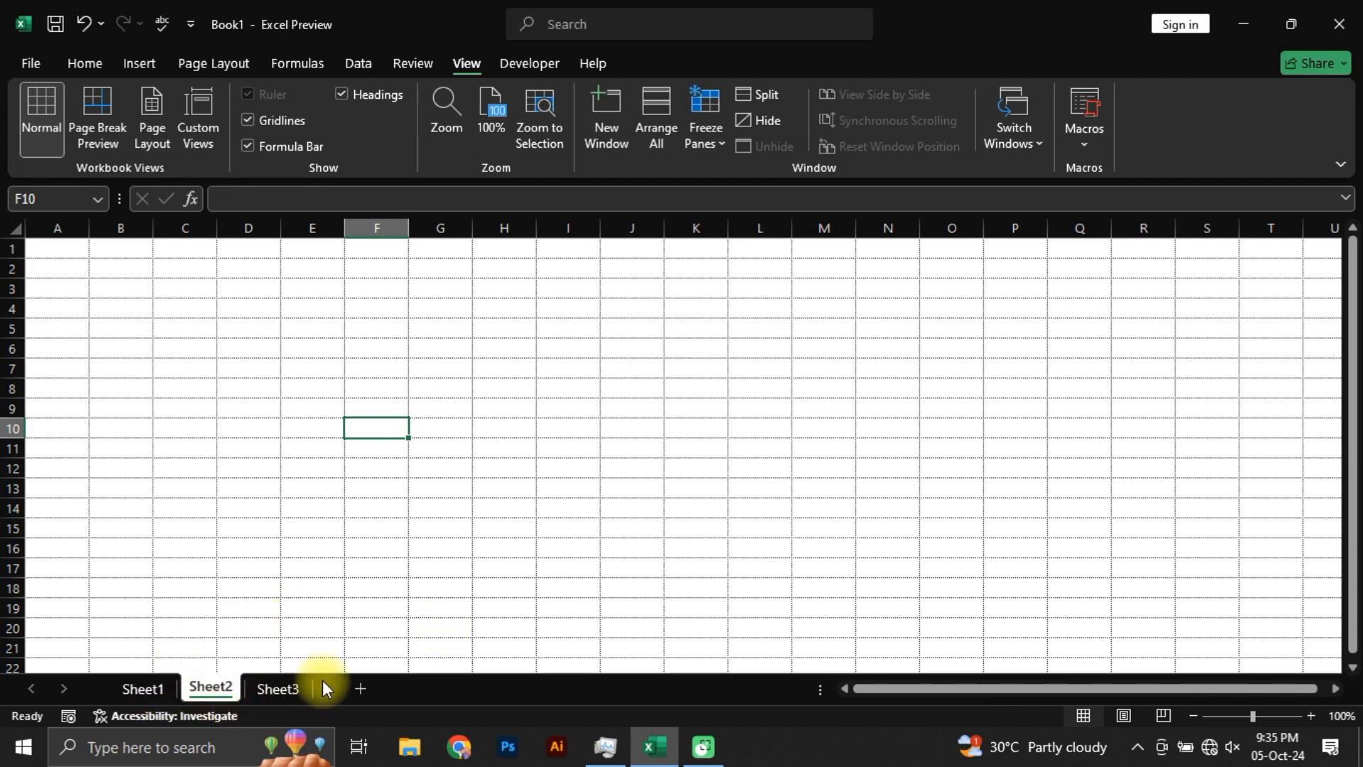
# Step: Add two new worksheets, Sheet4 and Sheet5, after Sheet2 and return to Sheet1 with the Home commands shown
pyautogui.click(429, 688)
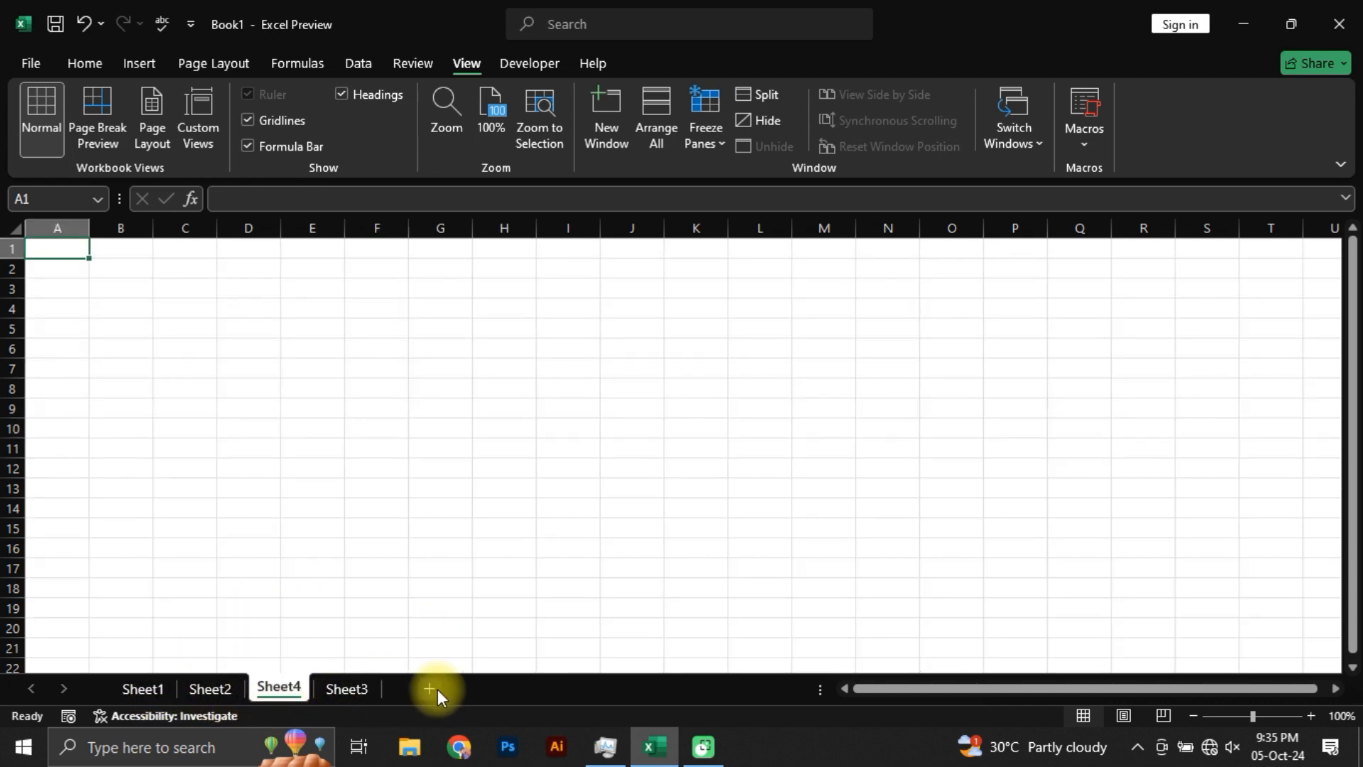
pyautogui.click(484, 689)
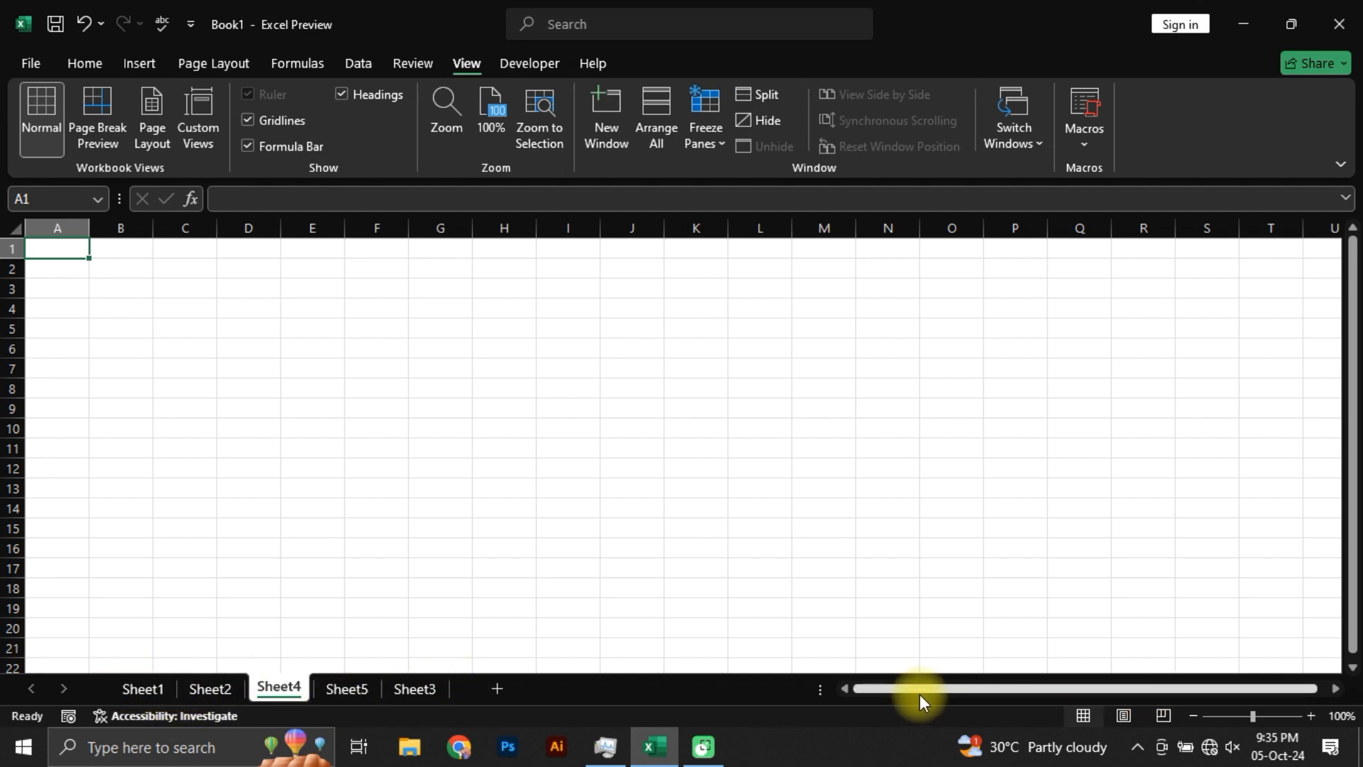
pyautogui.moveTo(918, 693); pyautogui.dragTo(875, 685)
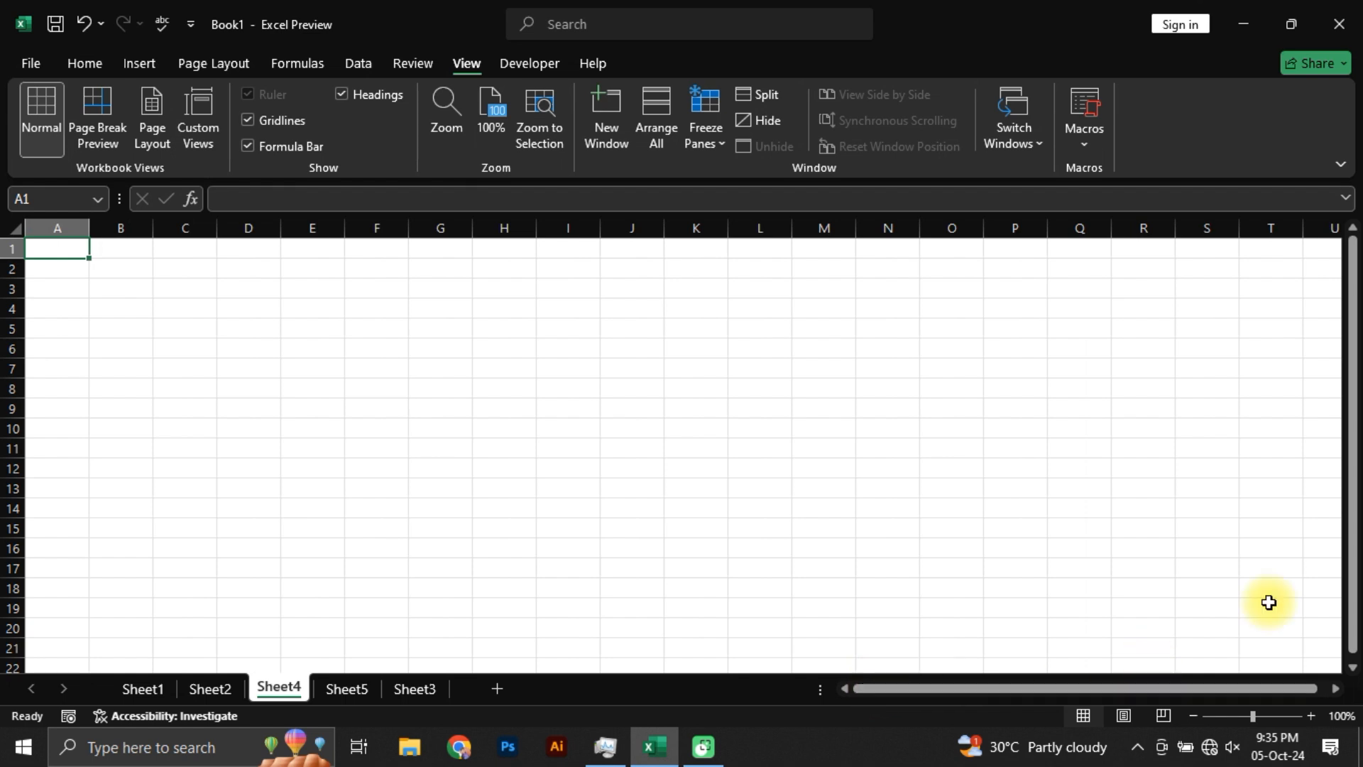
pyautogui.moveTo(1352, 471)
pyautogui.mouseDown()
pyautogui.moveTo(1352, 555)
pyautogui.moveTo(1355, 460)
pyautogui.moveTo(1342, 448)
pyautogui.mouseUp()
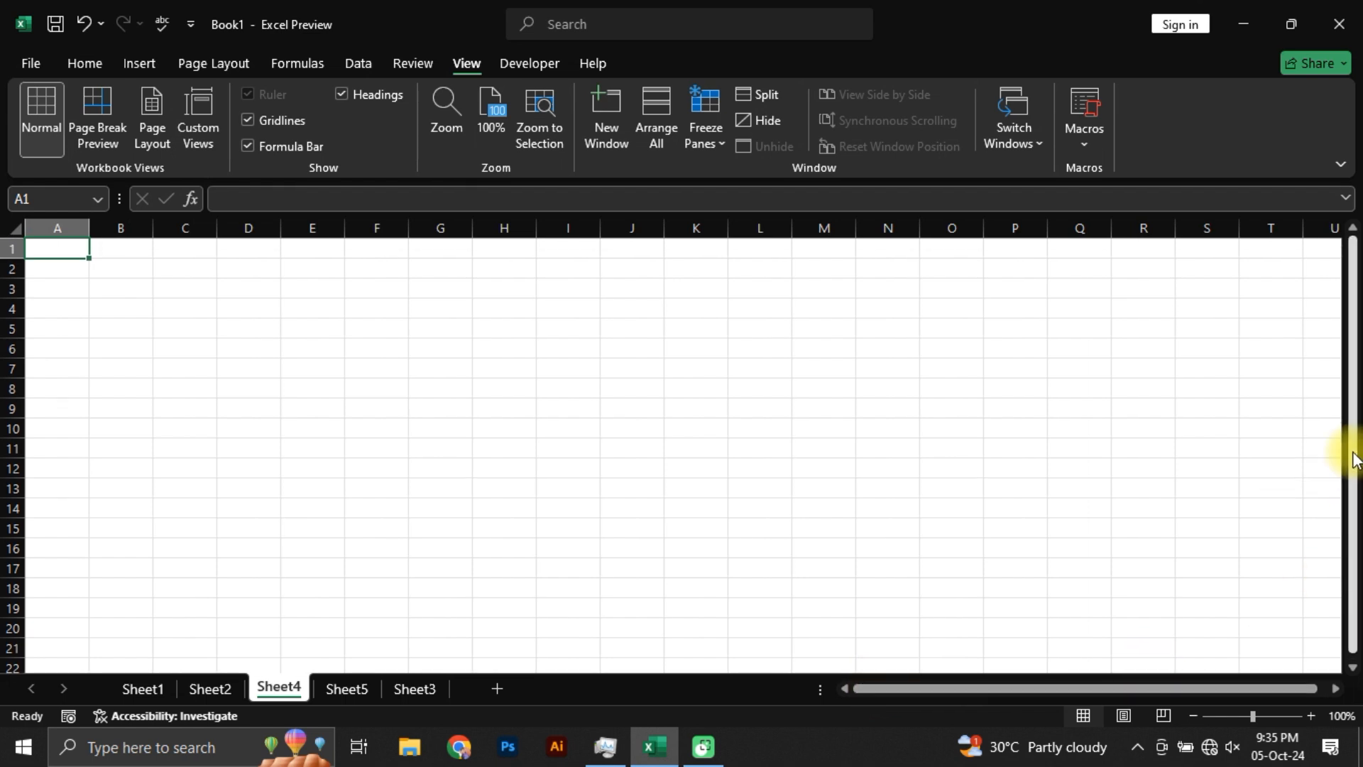
pyautogui.click(142, 686)
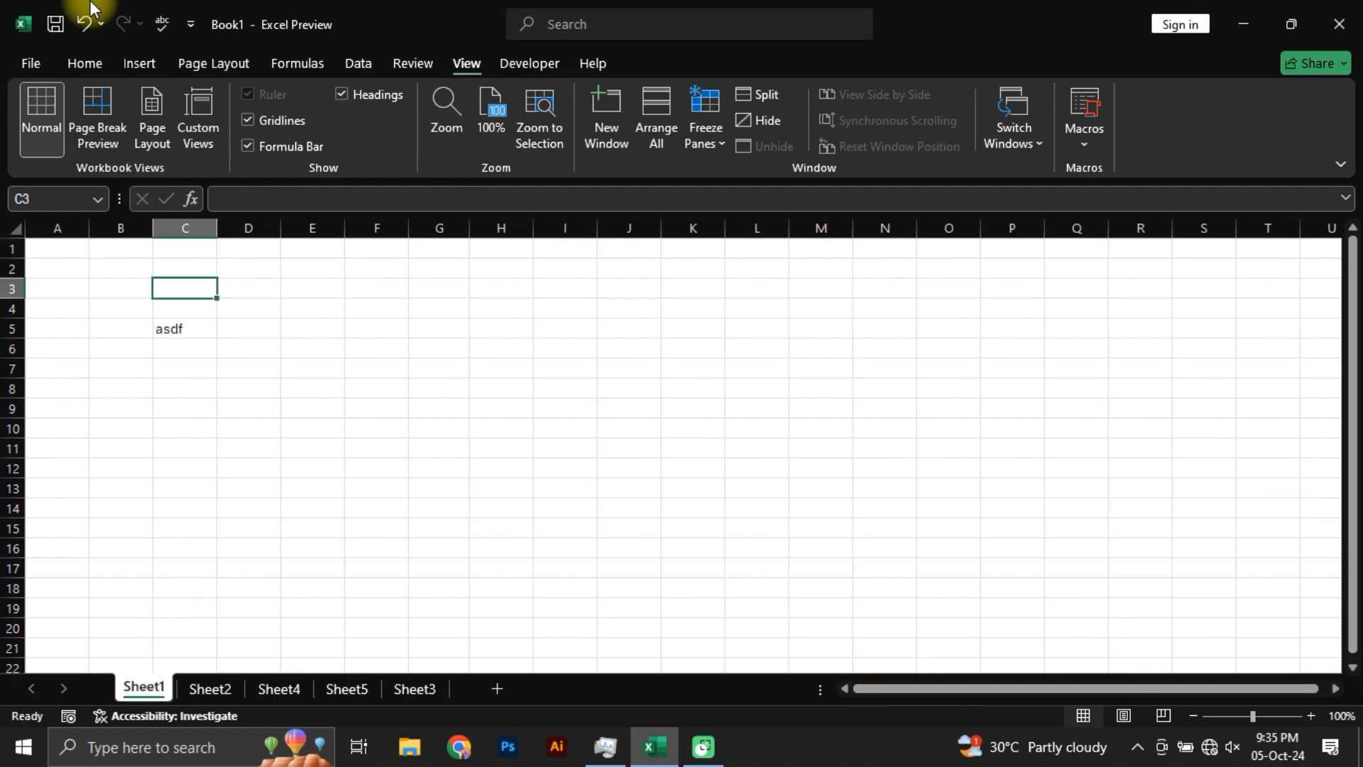
pyautogui.click(86, 65)
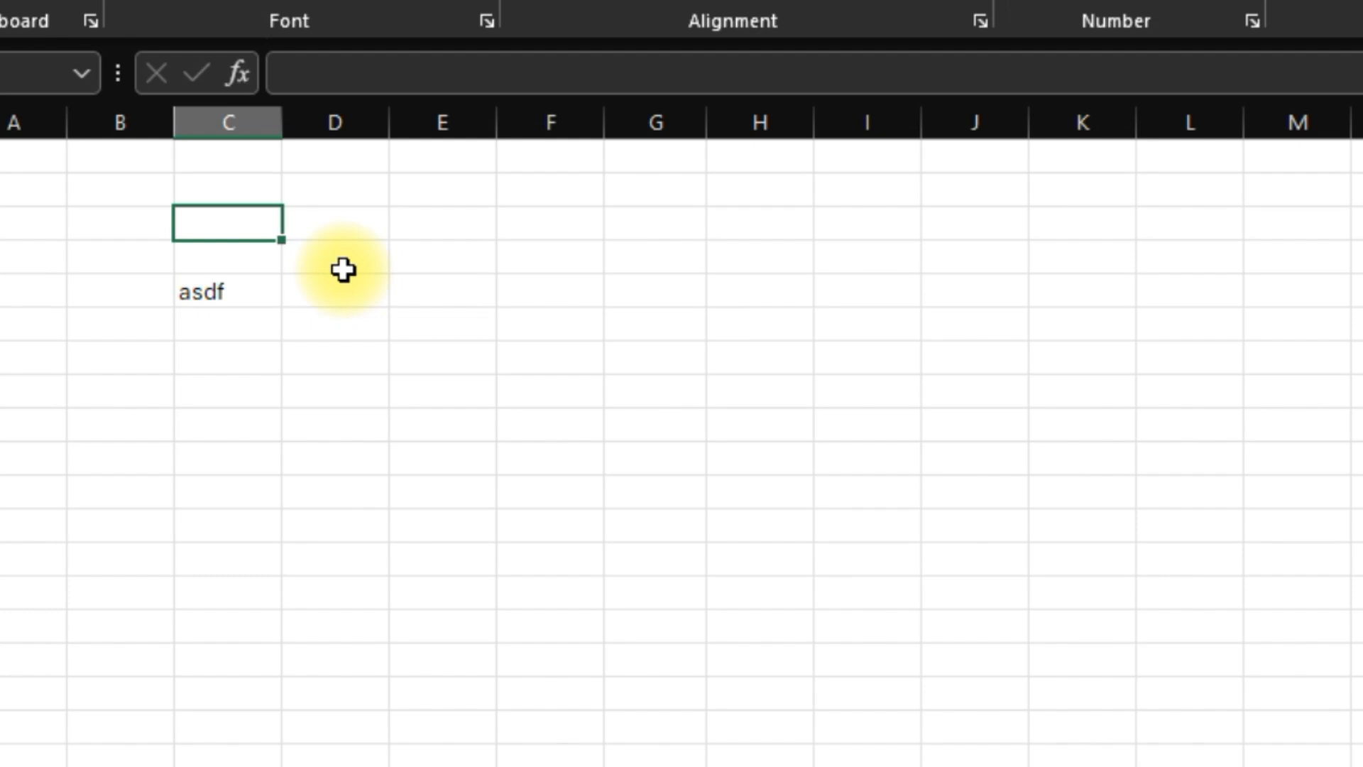
# Step: Practice selecting single cells such as D4, G7 and D8 and the range D9:E9, ending at G6
pyautogui.click(344, 268)
pyautogui.click(627, 356)
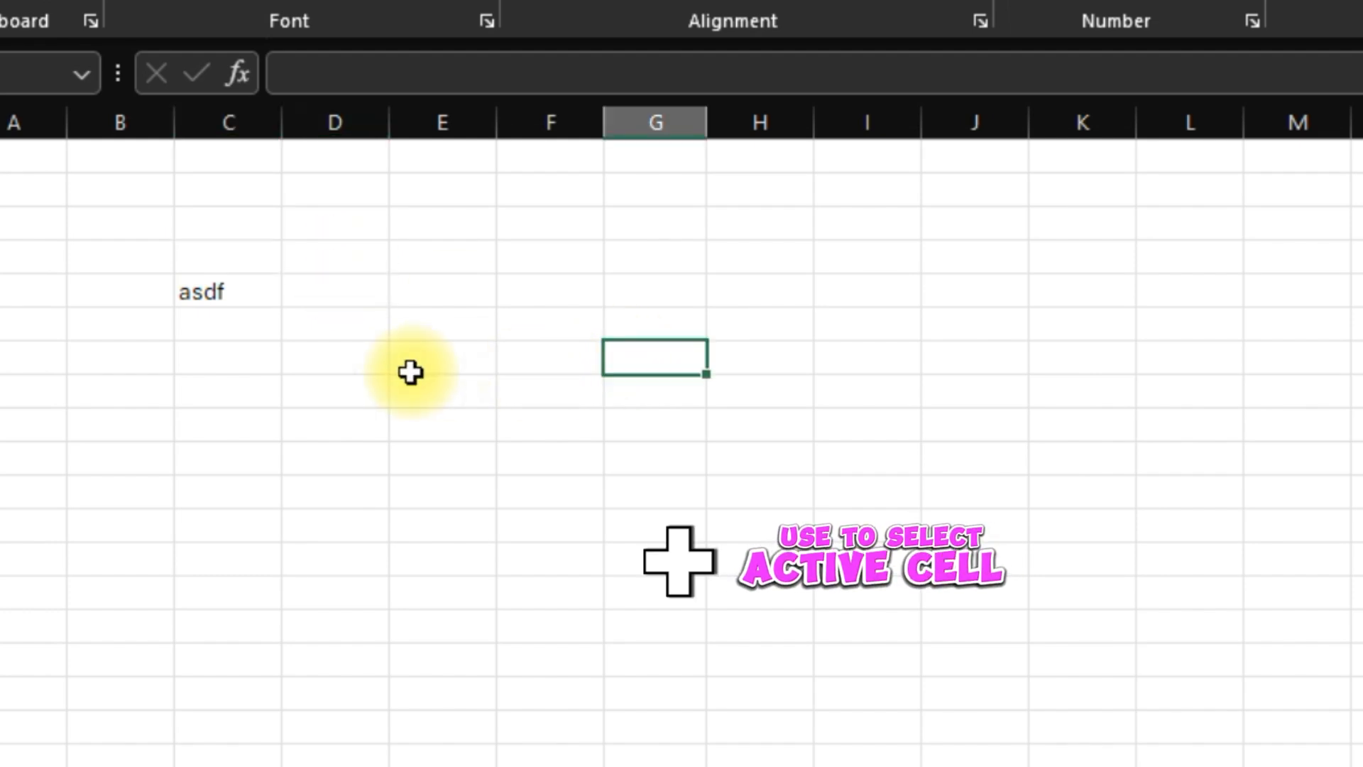
pyautogui.click(370, 383)
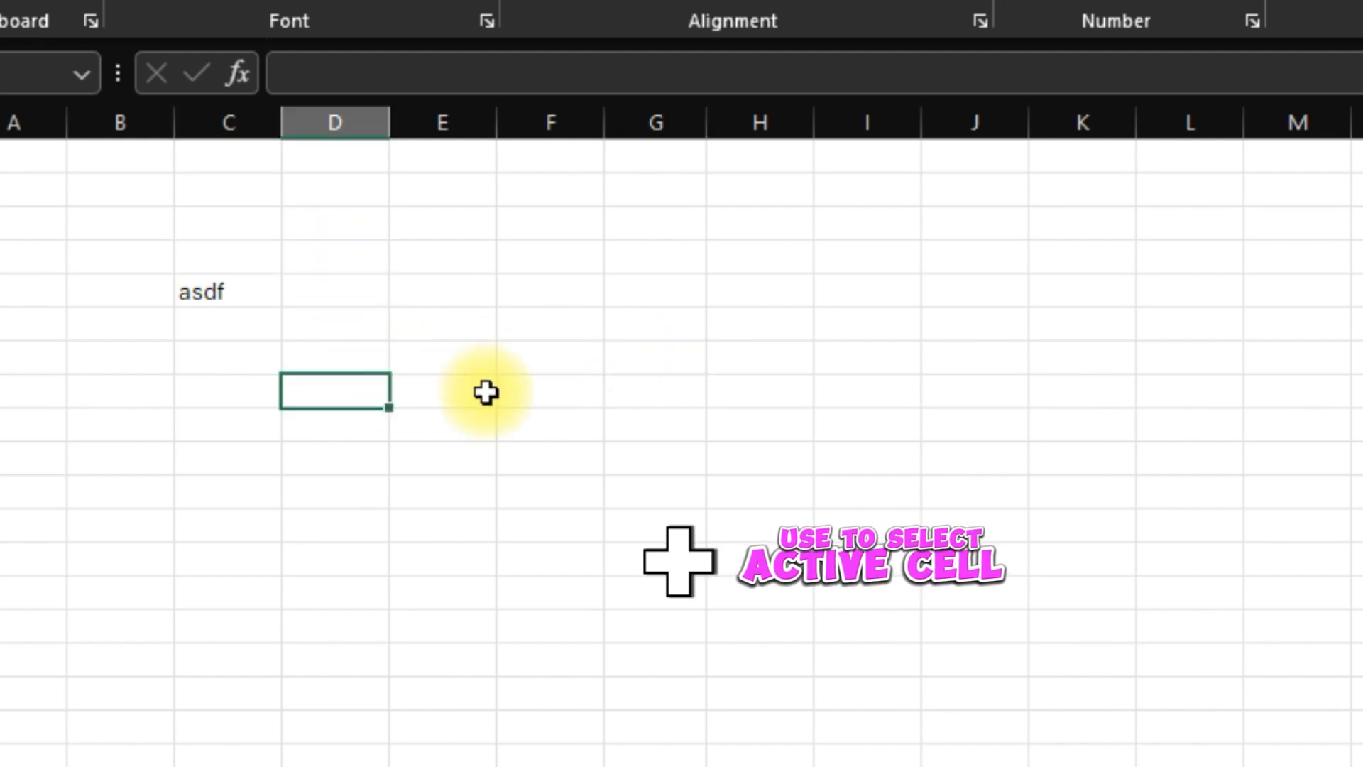
pyautogui.click(464, 315)
pyautogui.click(249, 338)
pyautogui.moveTo(298, 424); pyautogui.dragTo(489, 425)
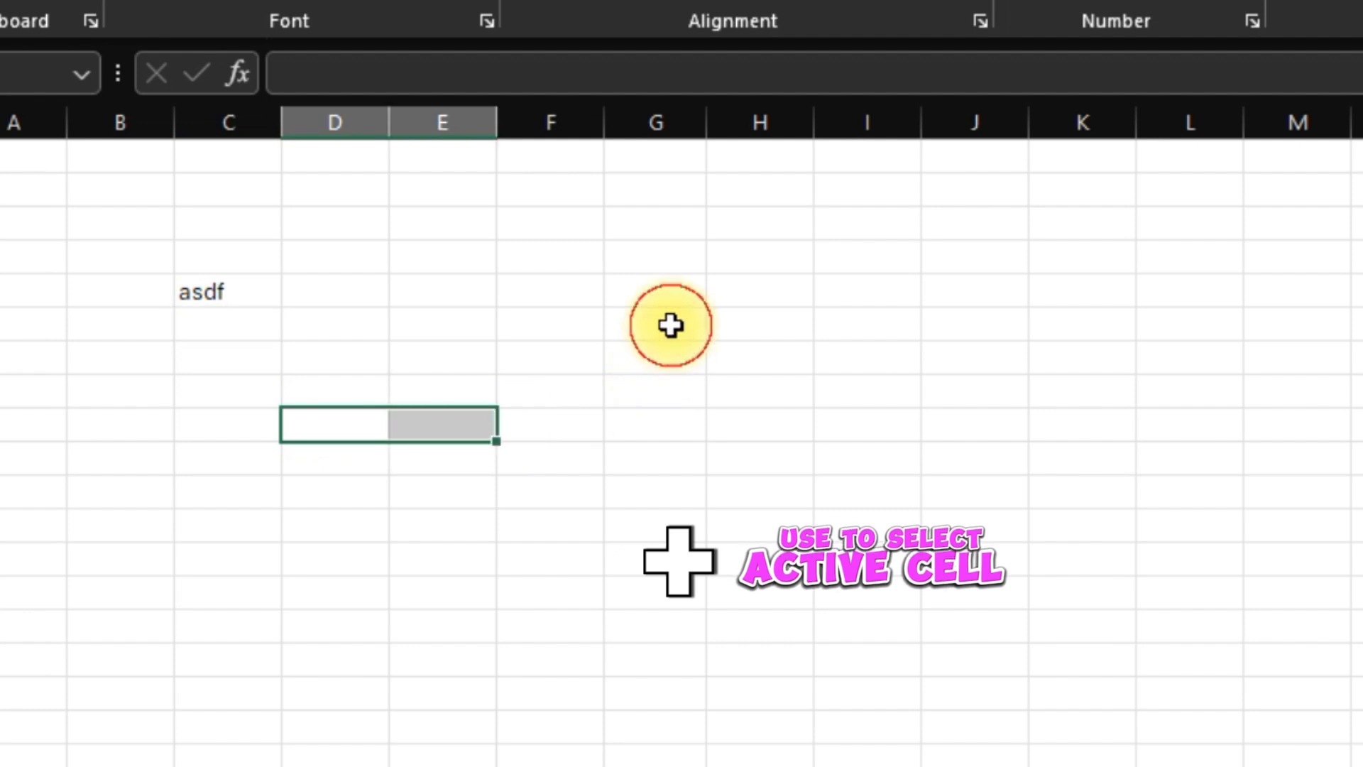
pyautogui.click(670, 326)
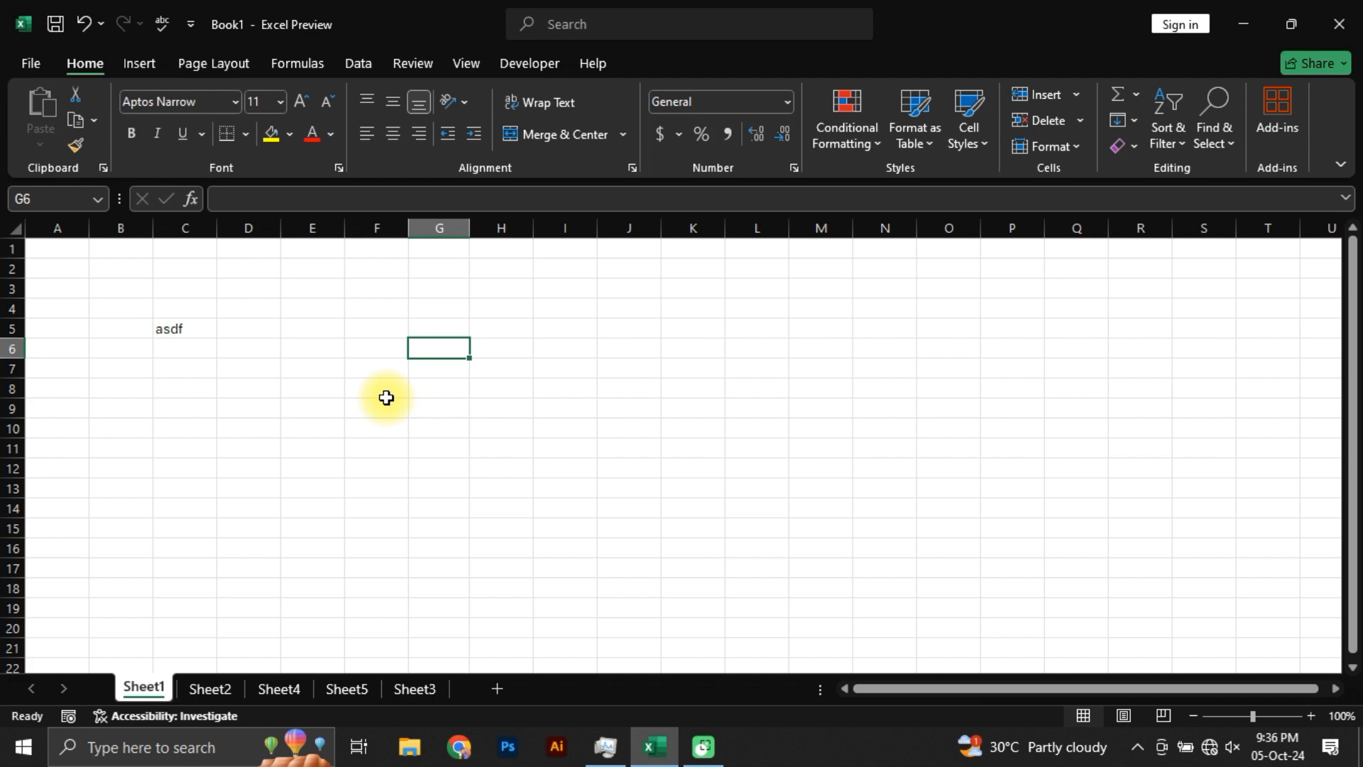
# Step: Move the "asdf" entry from cell C5 to cell F3
pyautogui.click(179, 331)
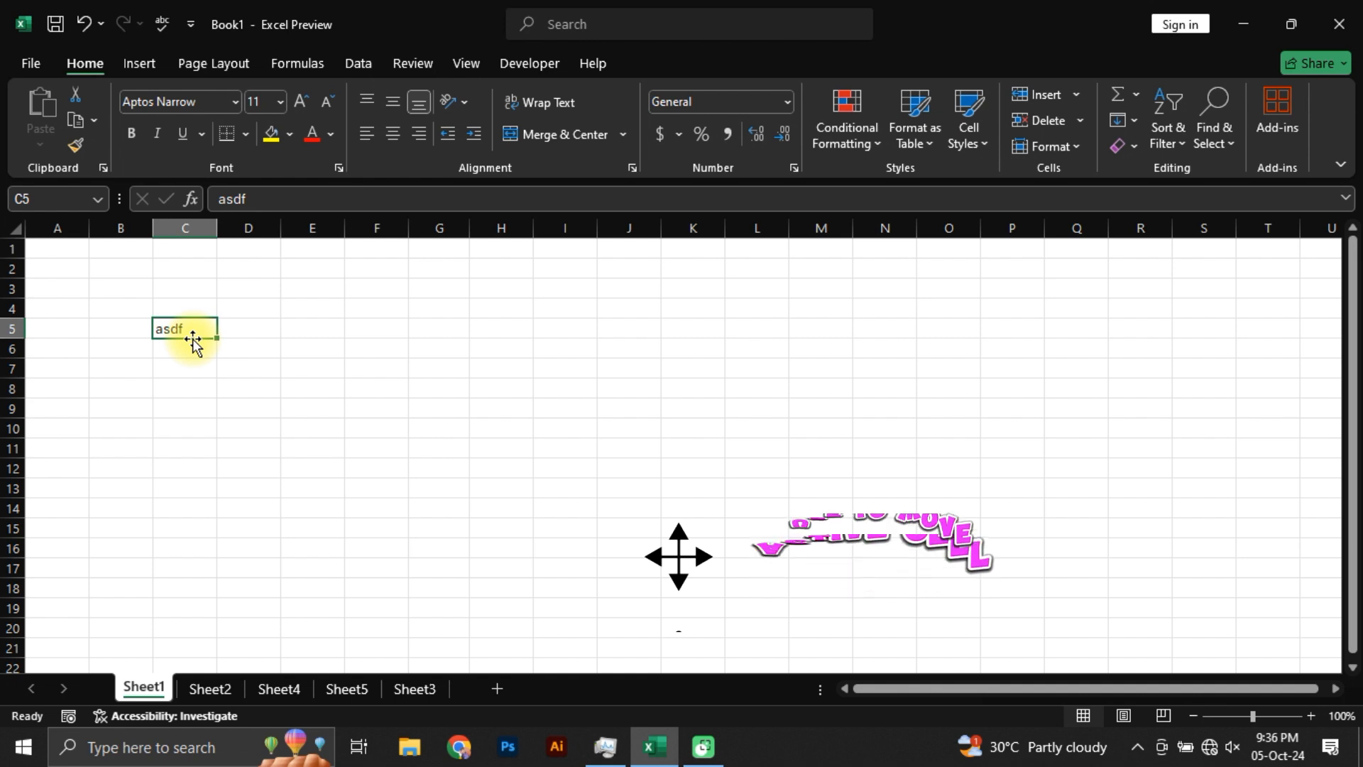
pyautogui.moveTo(193, 338); pyautogui.dragTo(362, 293)
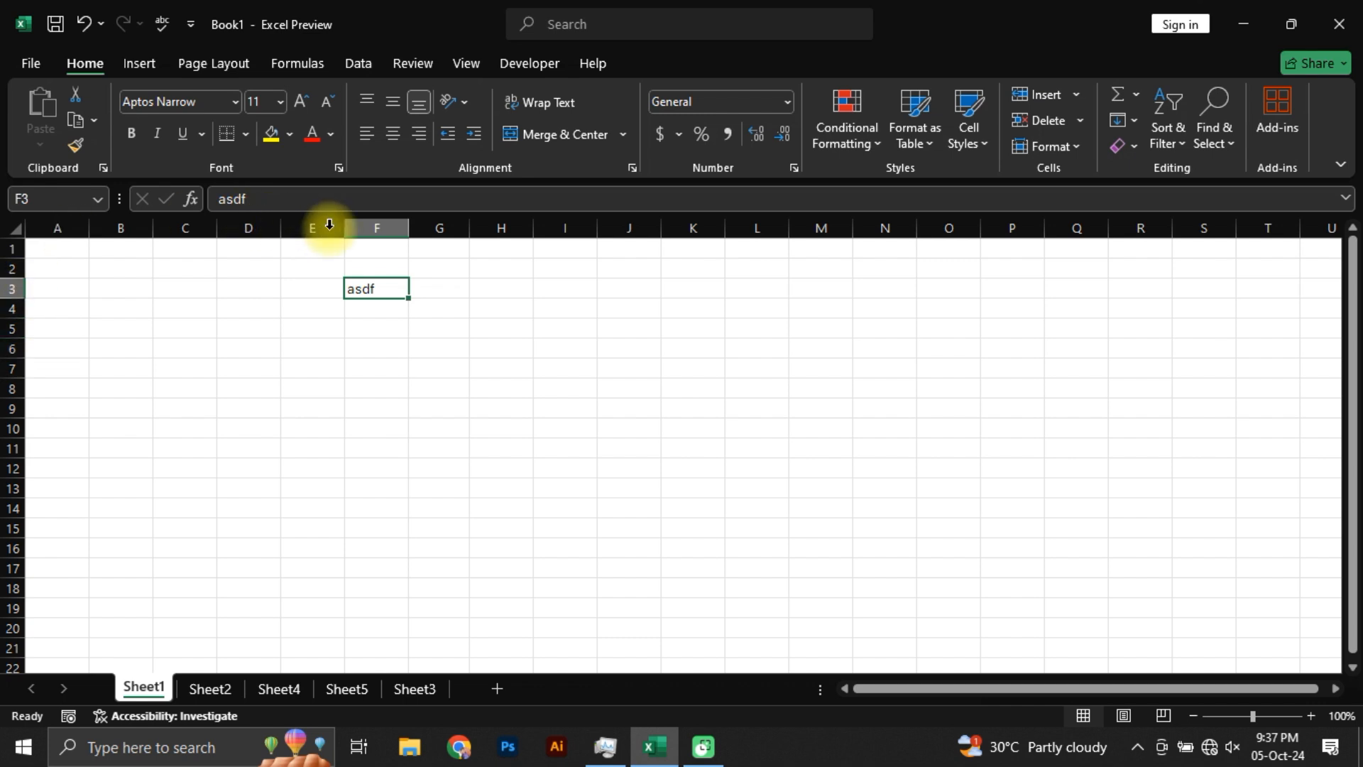
# Step: Select the entire column F and the entire row 5, and widen column E to about twice its width
pyautogui.click(362, 226)
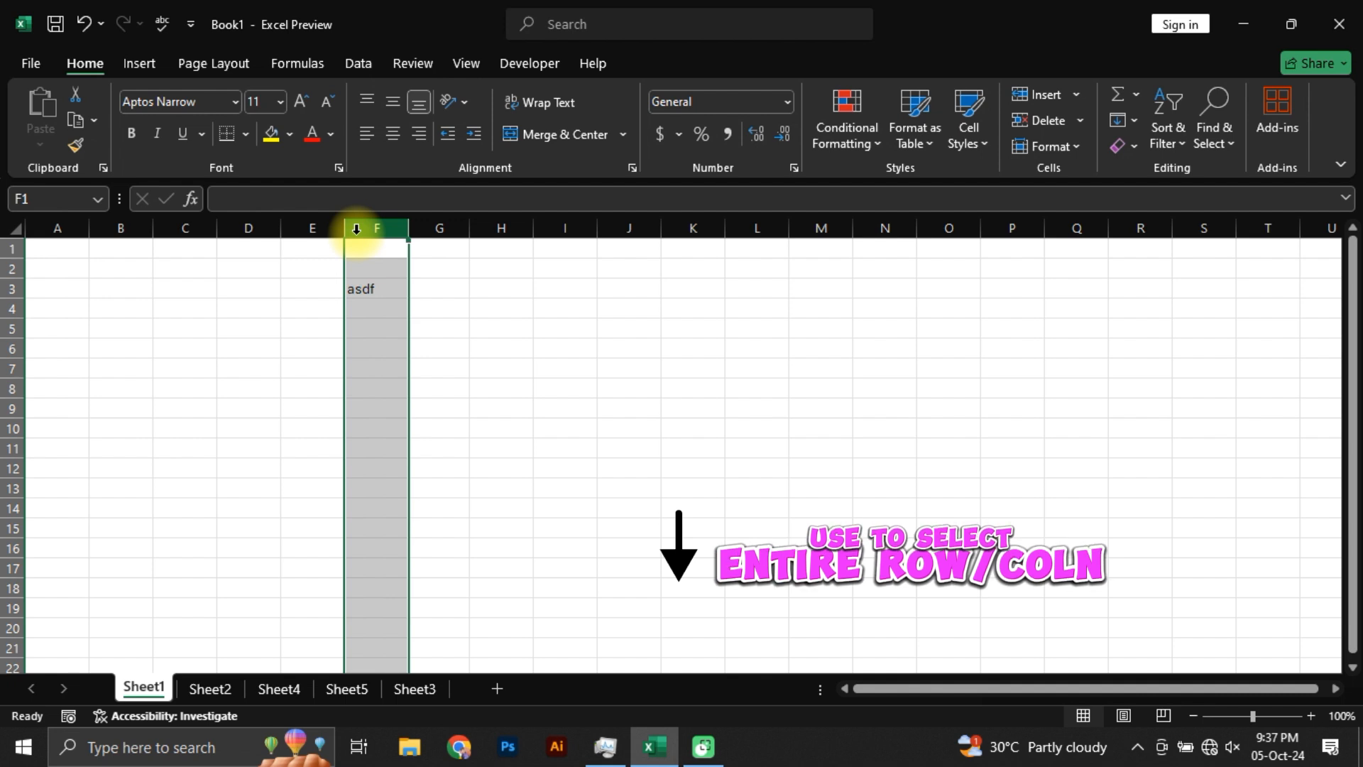
pyautogui.click(14, 328)
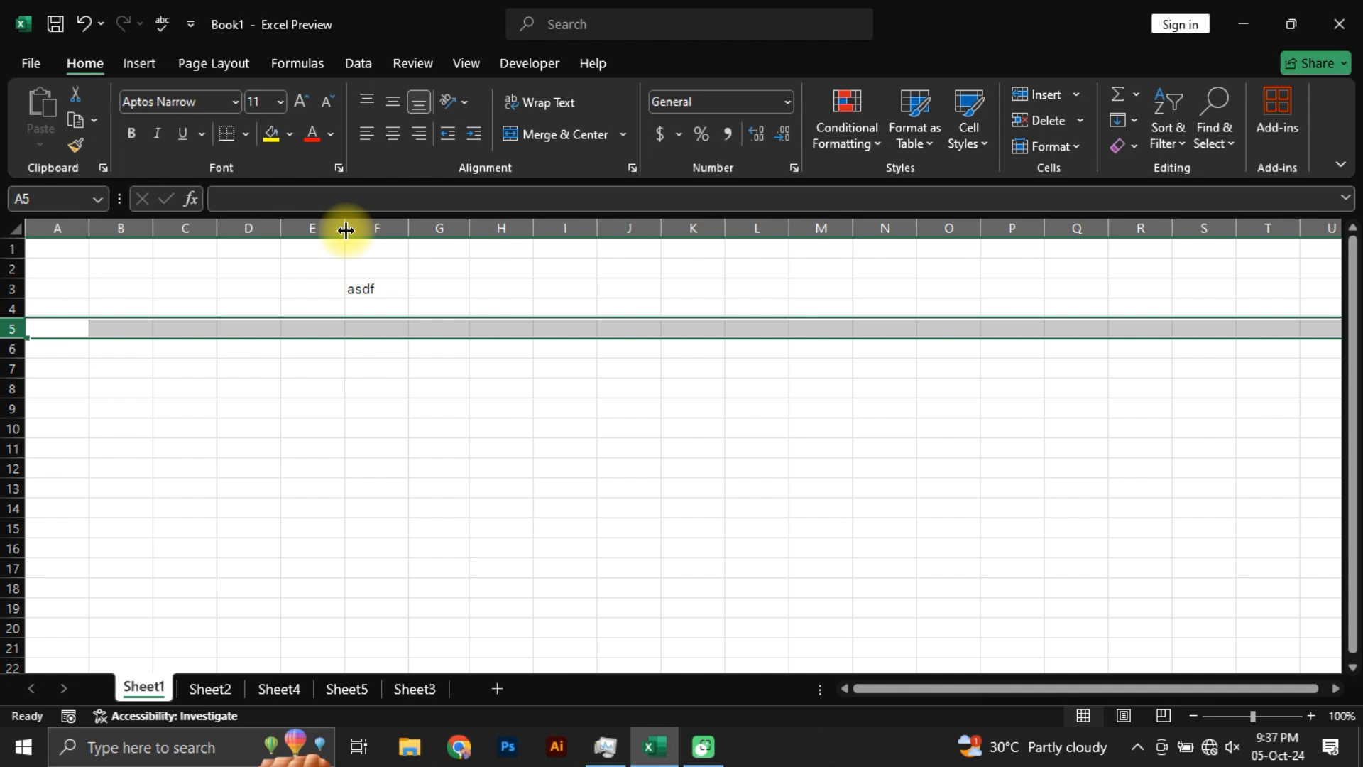
pyautogui.moveTo(346, 230); pyautogui.dragTo(406, 253)
pyautogui.click(355, 288)
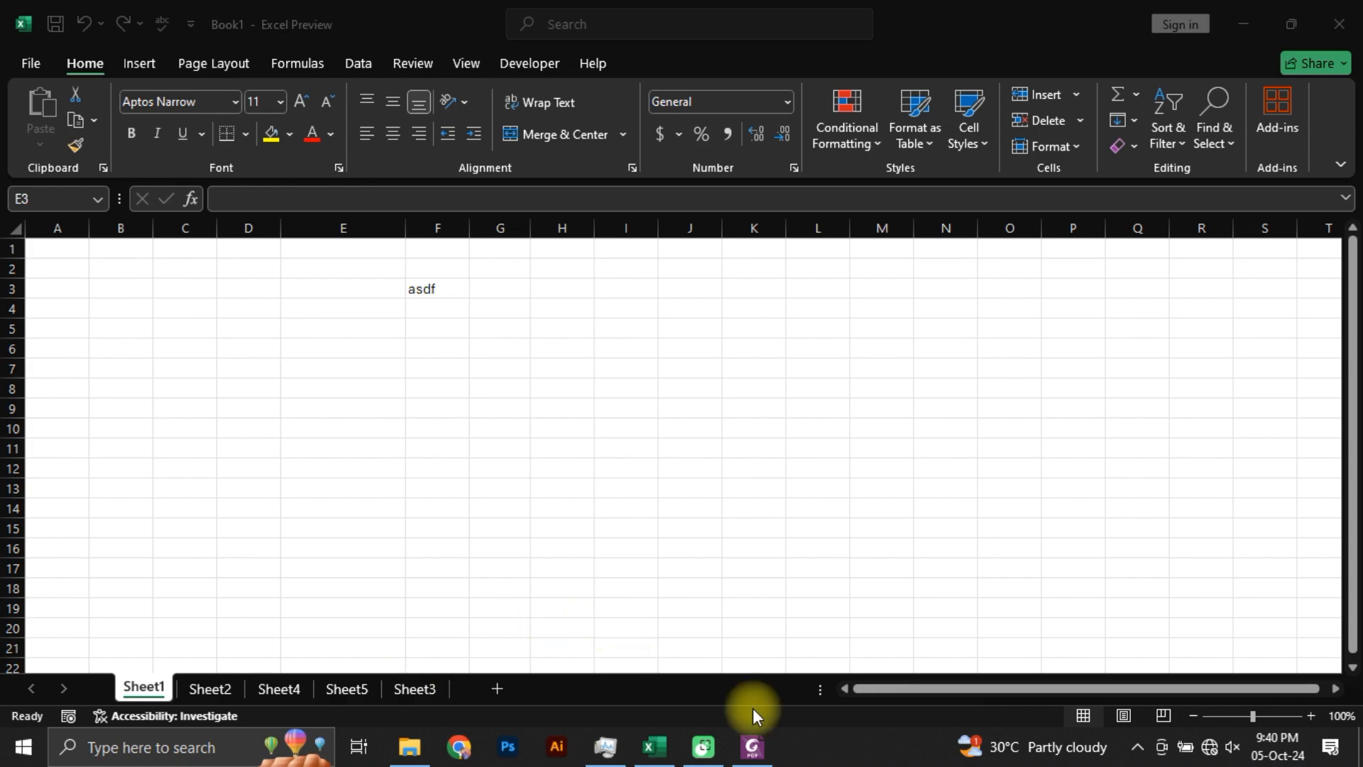
# Step: Switch to Foxit PhantomPDF and examine the layout and columns of the class result sheet in Students Marks.pdf
pyautogui.click(751, 749)
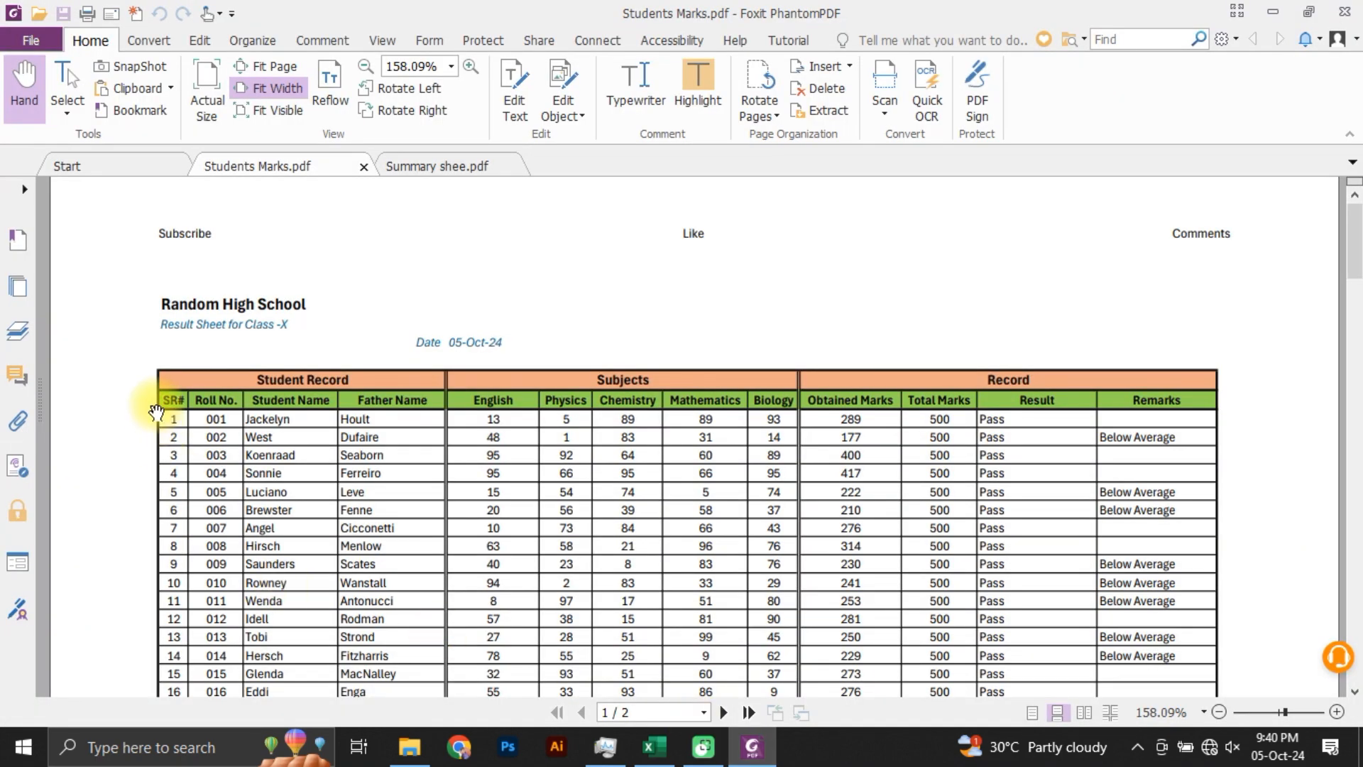
pyautogui.scroll(-15, 531, 453)
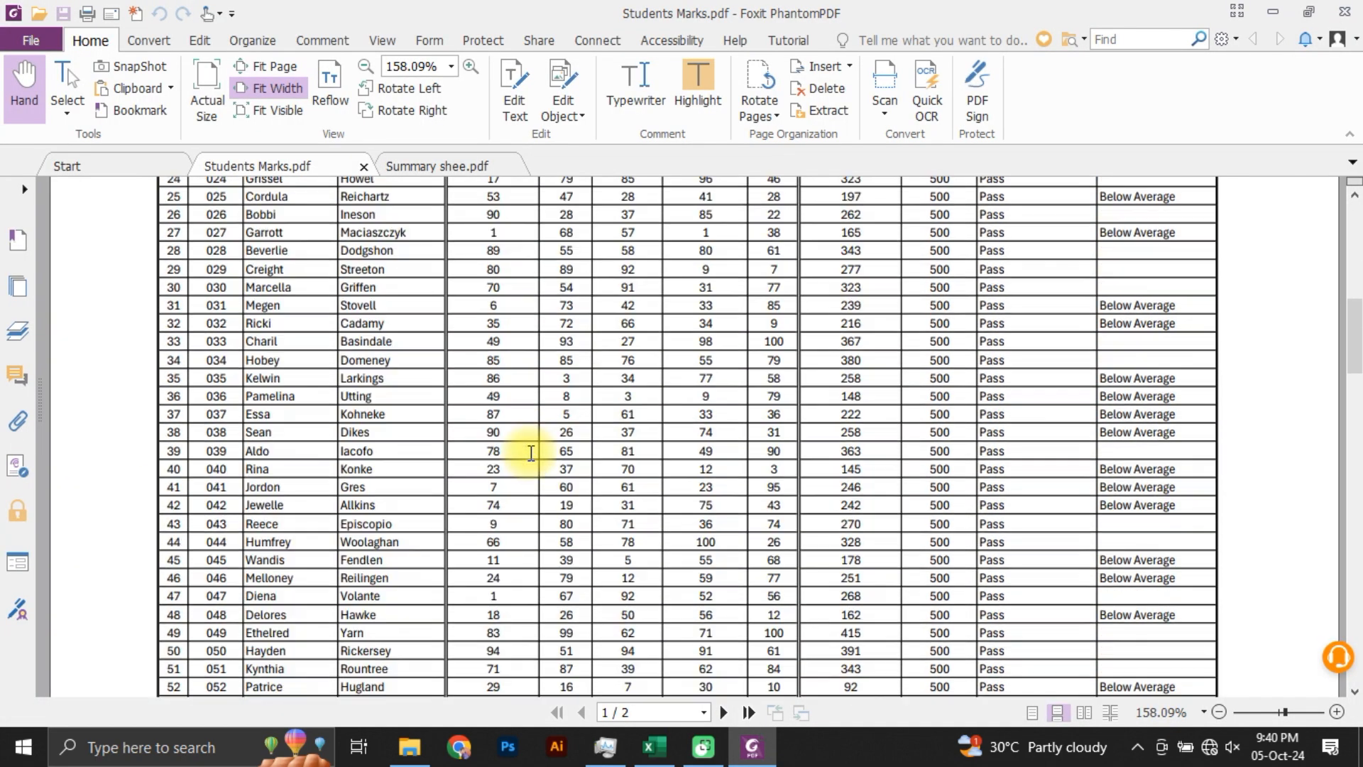
pyautogui.scroll(-6, 531, 453)
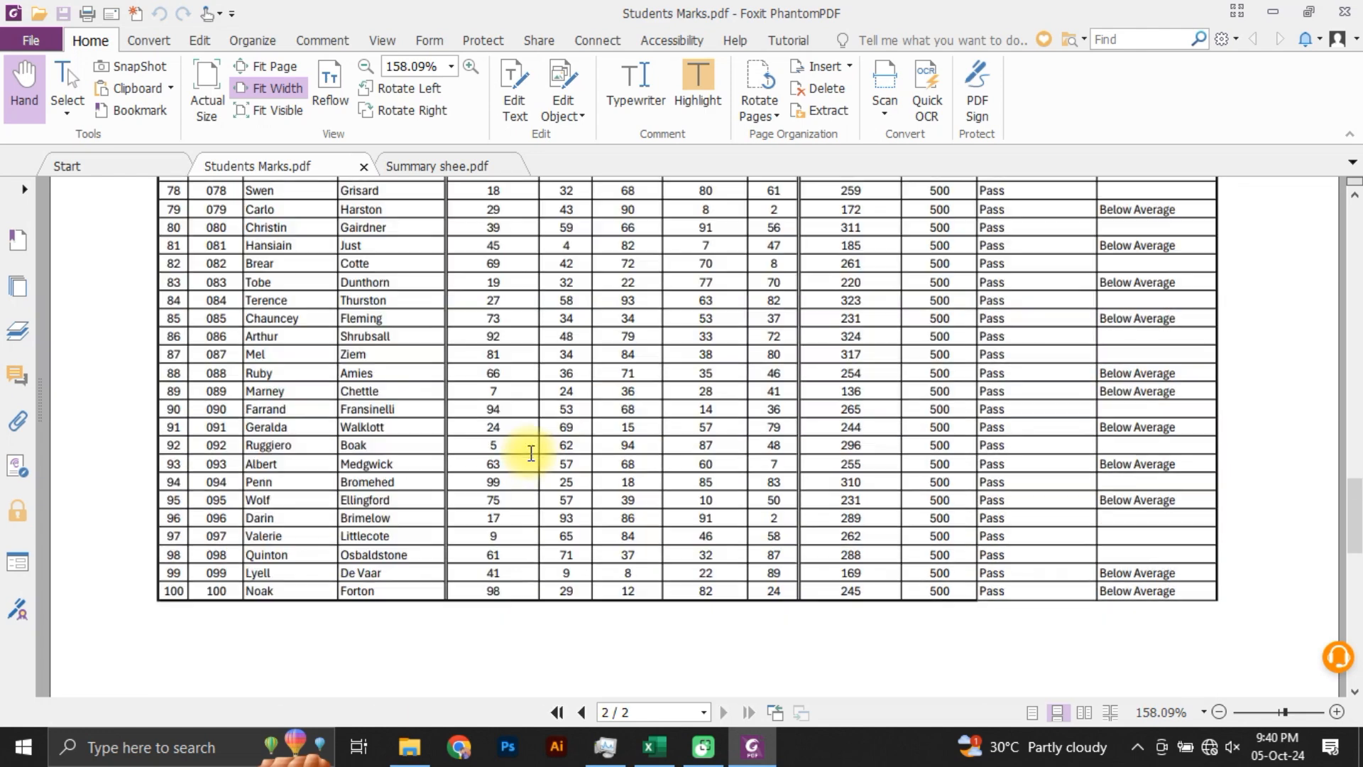
pyautogui.scroll(5, 531, 453)
pyautogui.scroll(15, 531, 453)
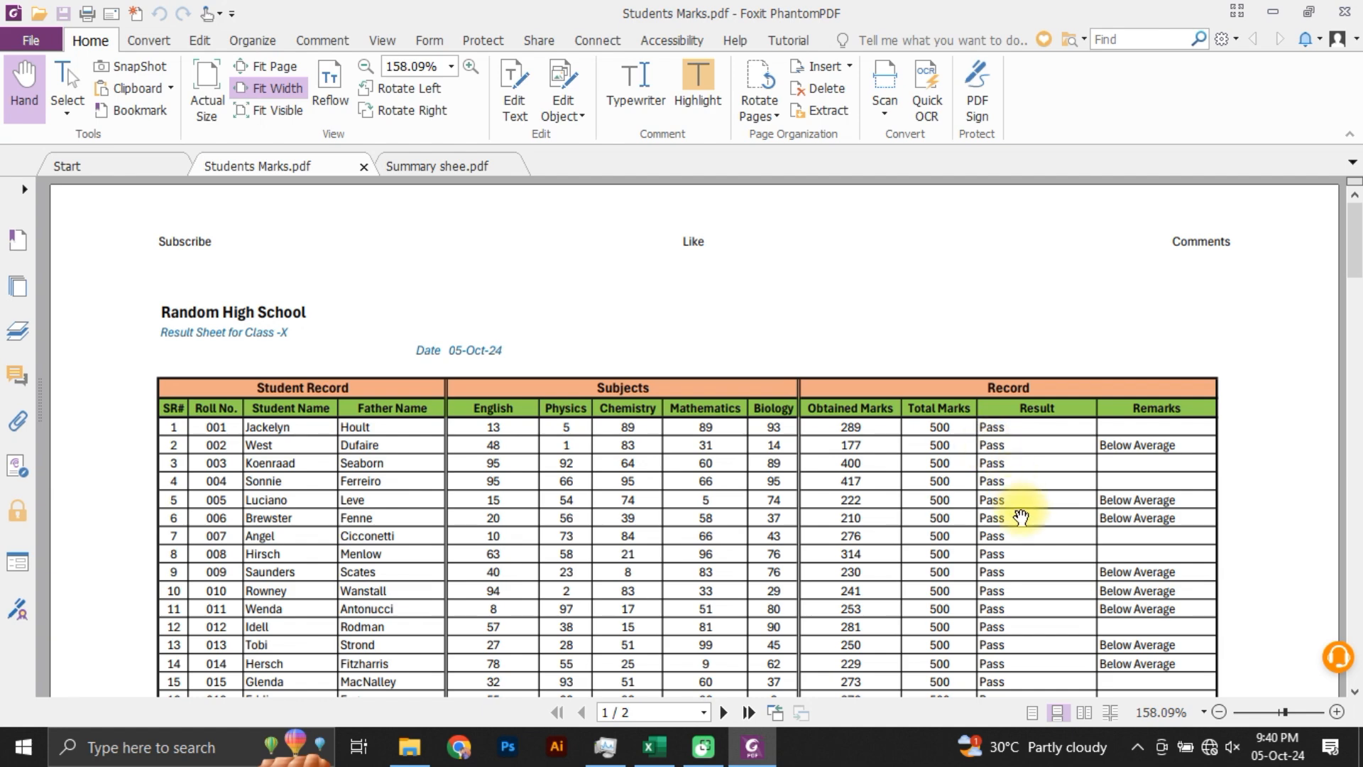
pyautogui.scroll(-8, 1022, 511)
pyautogui.scroll(8, 1022, 511)
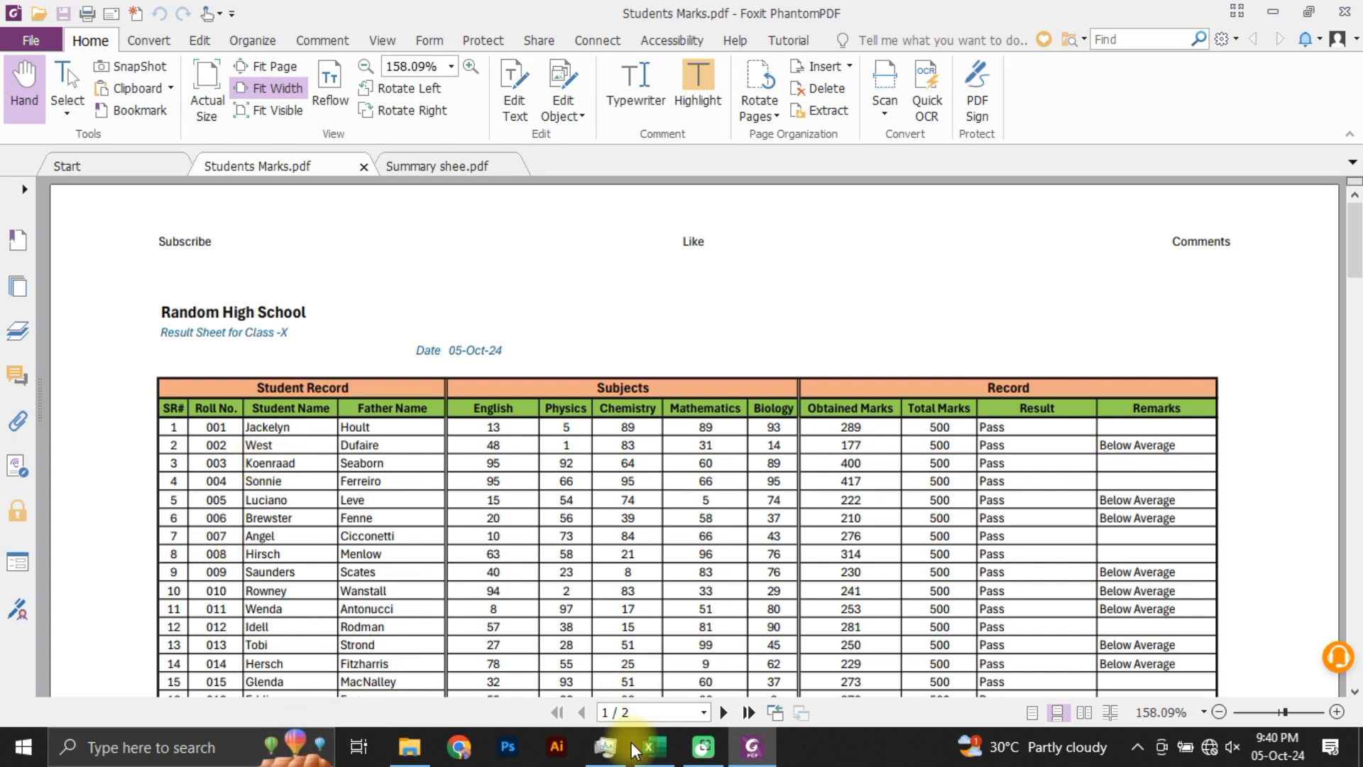
# Step: Switch back to Excel, clear the "asdf" entry from cell F3 on Sheet1 and open Sheet2
pyautogui.click(664, 760)
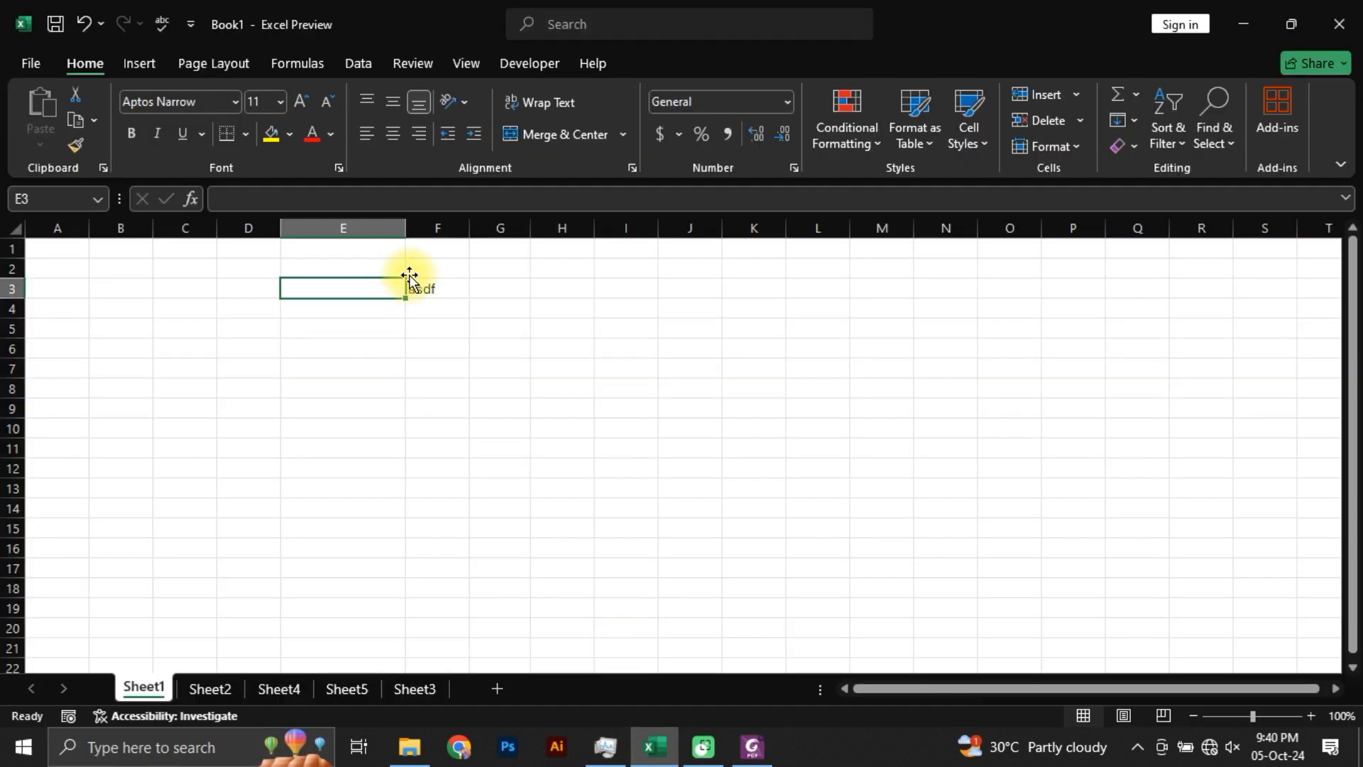
pyautogui.click(455, 287)
pyautogui.press('Delete')
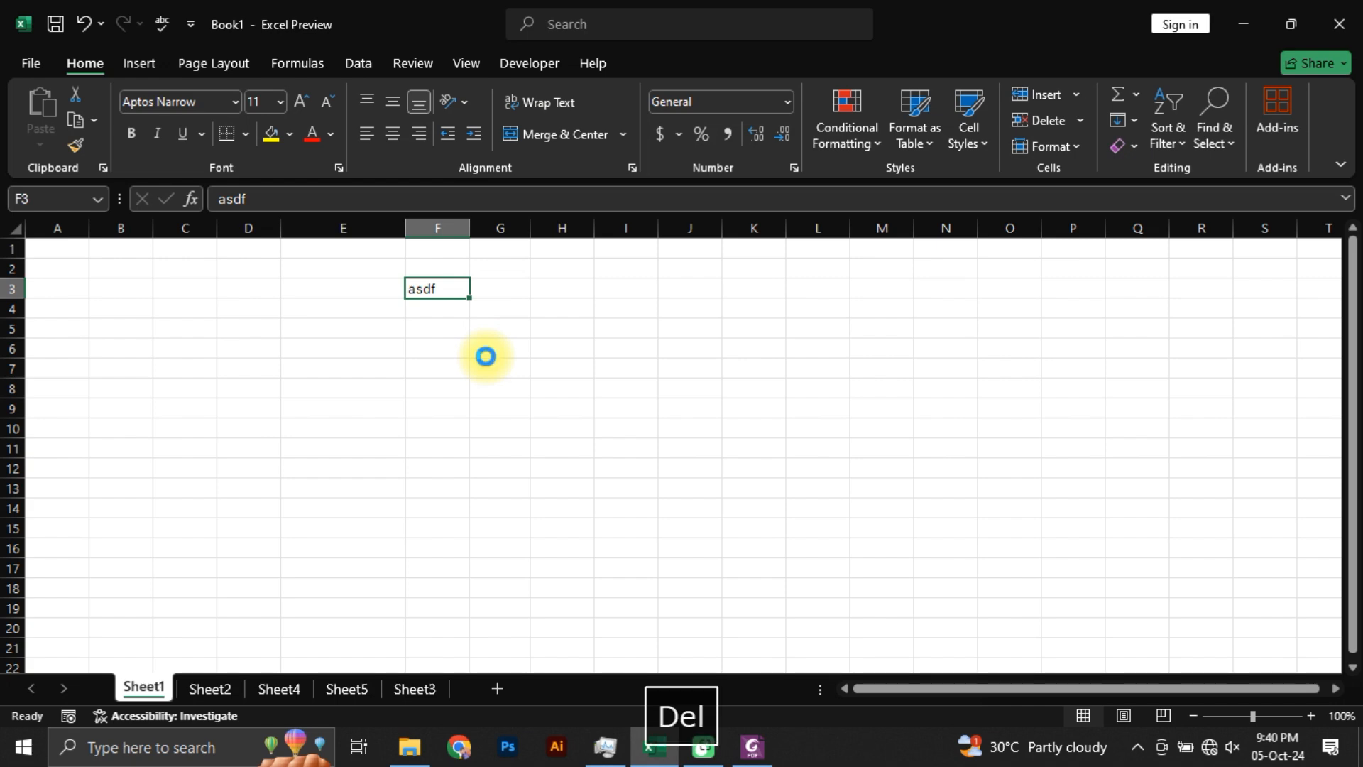
pyautogui.click(211, 689)
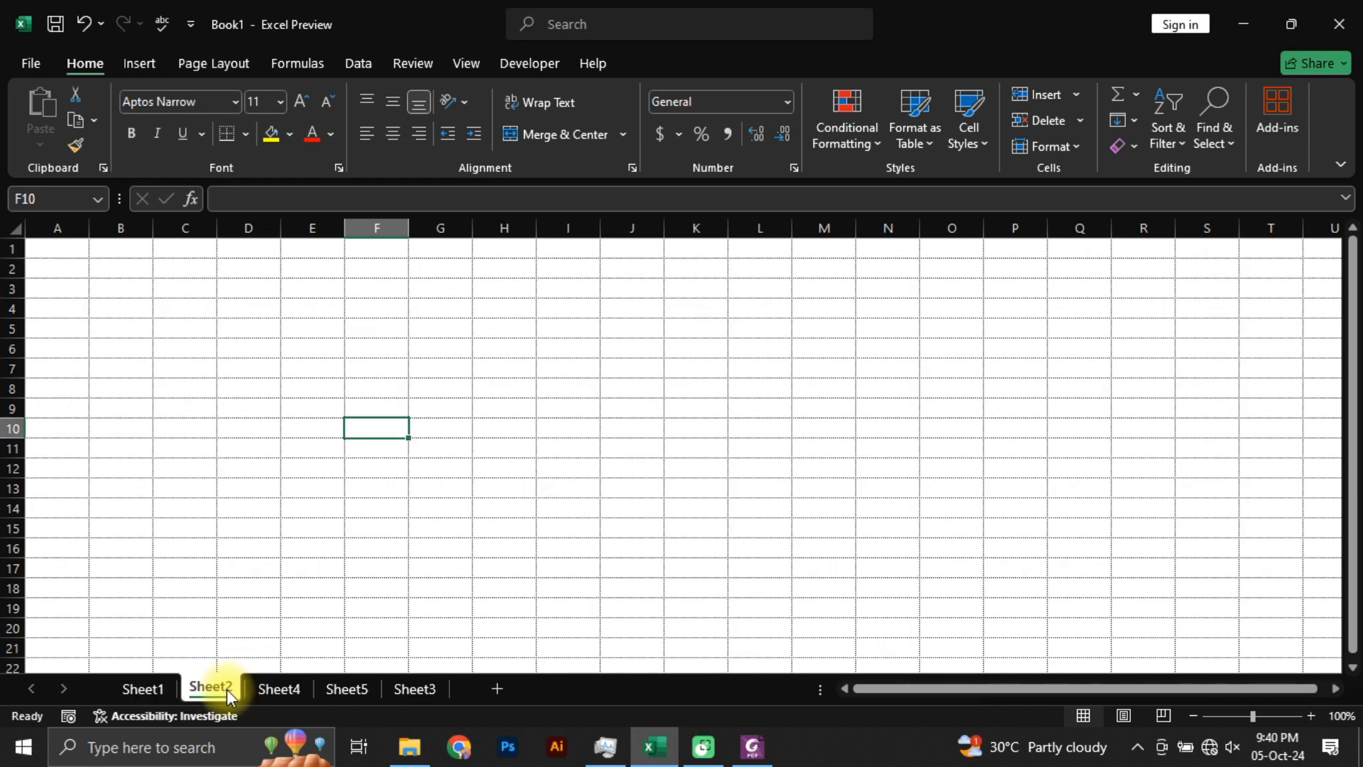
# Step: Delete Sheet2, Sheet4, Sheet5 and Sheet3 together, keeping only Sheet1 in the workbook
pyautogui.keyDown('shift'); pyautogui.click(414, 690); pyautogui.keyUp('shift')
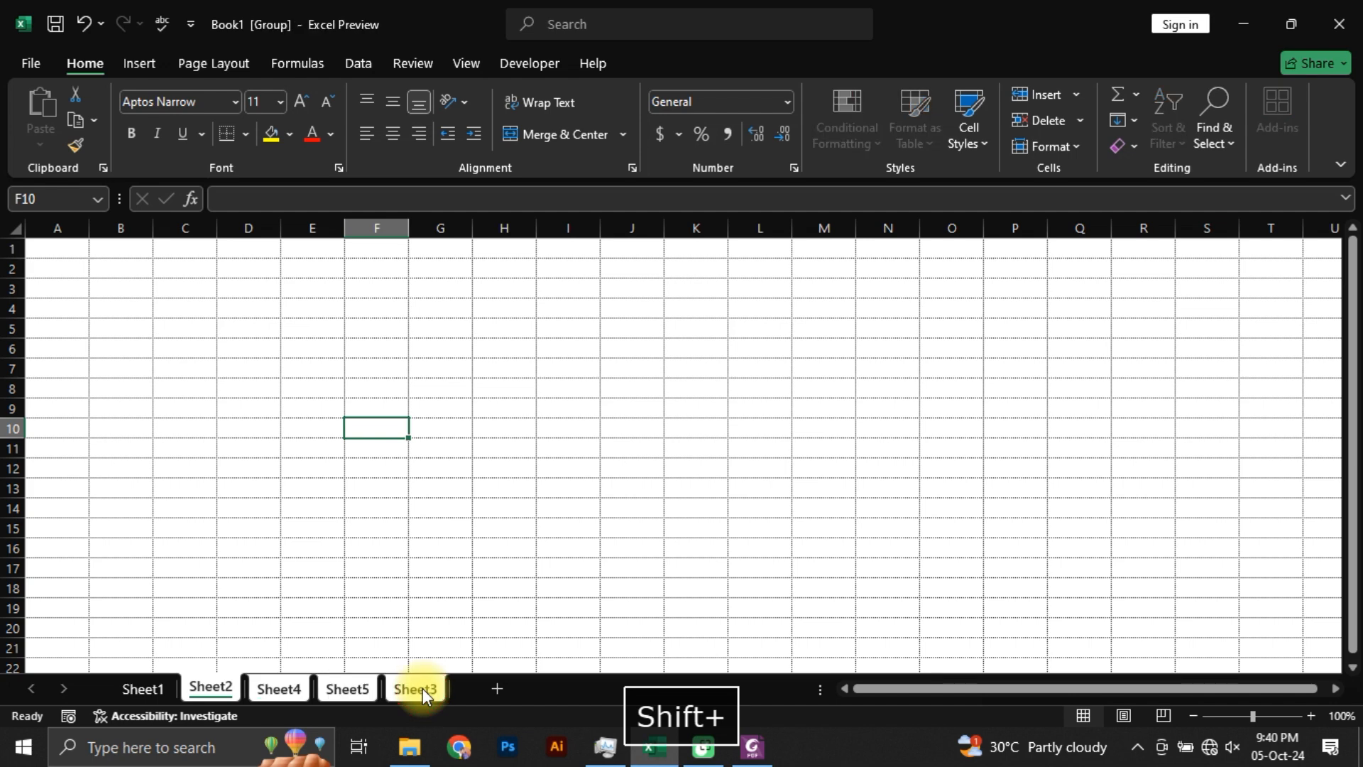
pyautogui.rightClick(428, 689)
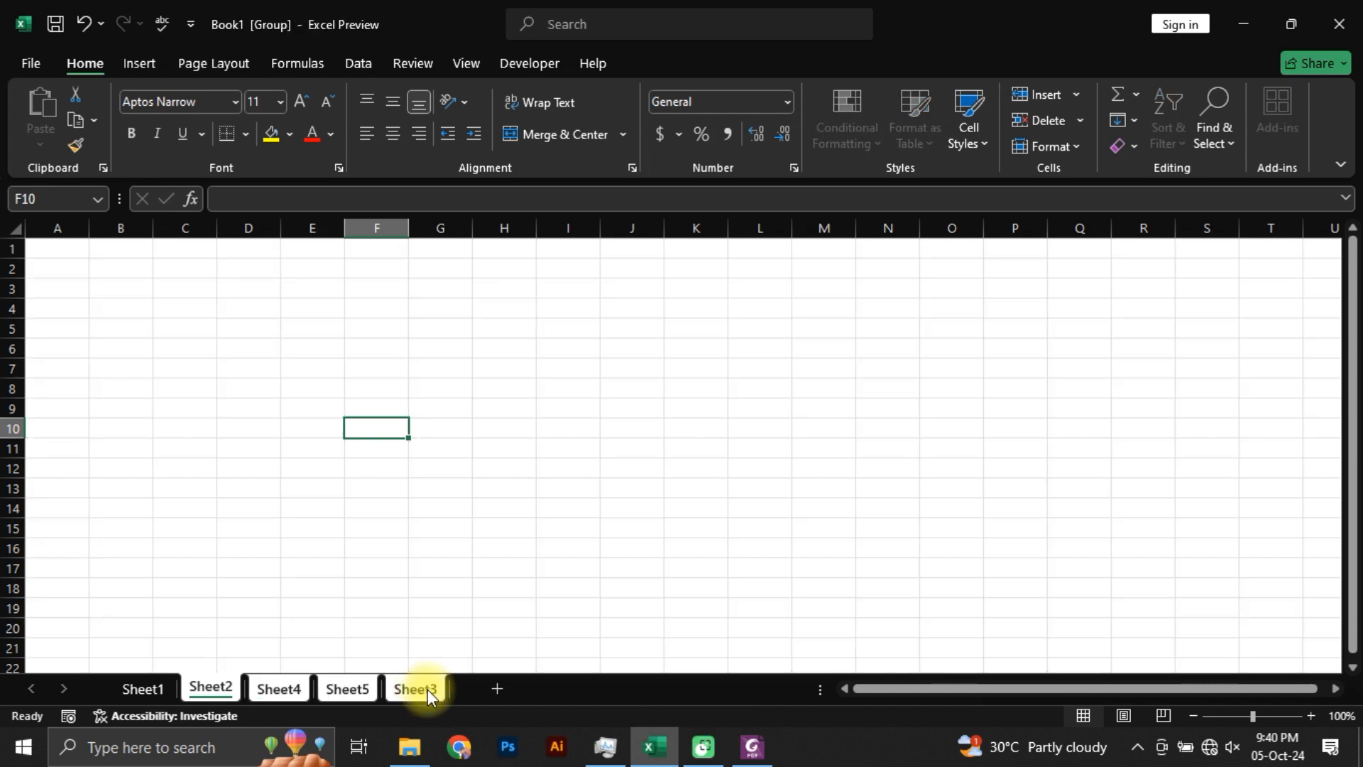
pyautogui.click(476, 424)
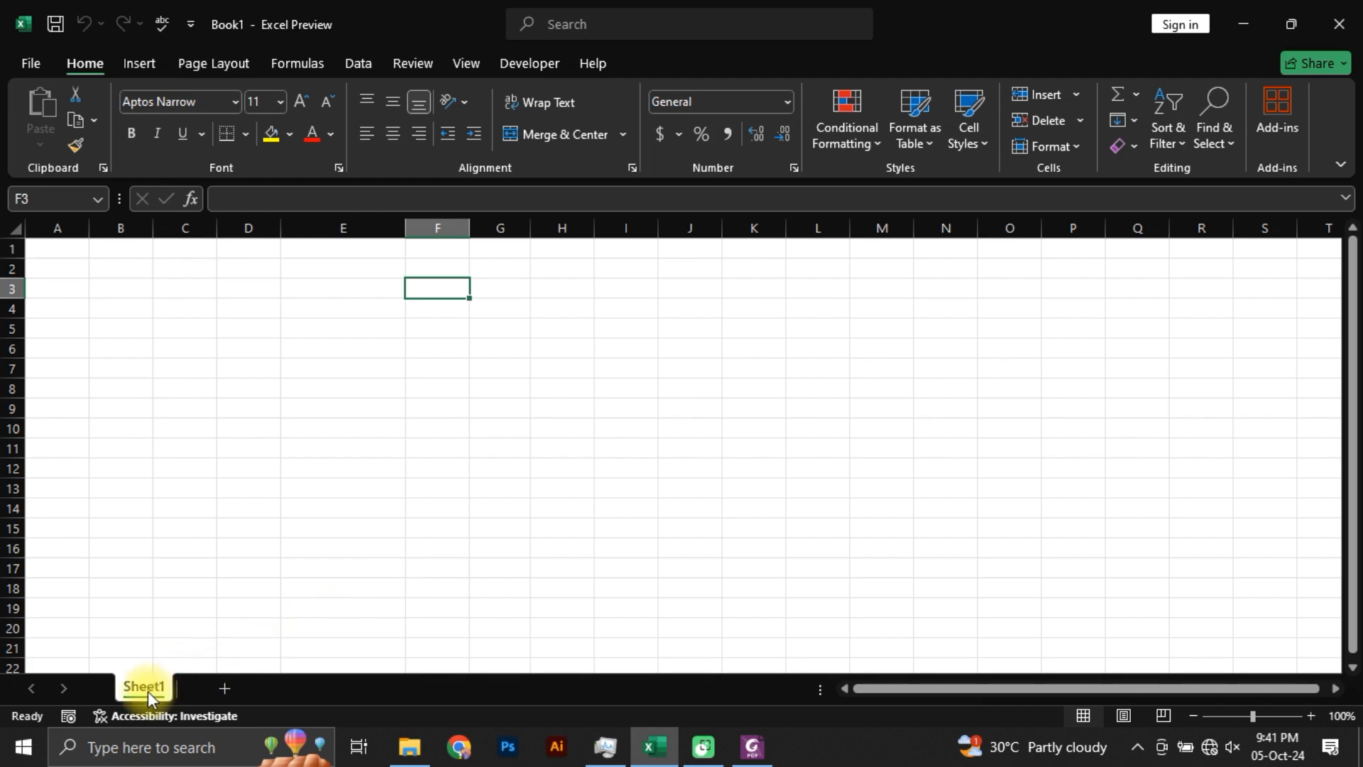
# Step: Switch to Foxit PhantomPDF, review the heading and table of Students Marks.pdf, and return to Excel
pyautogui.hotkey('alt', 'Tab')
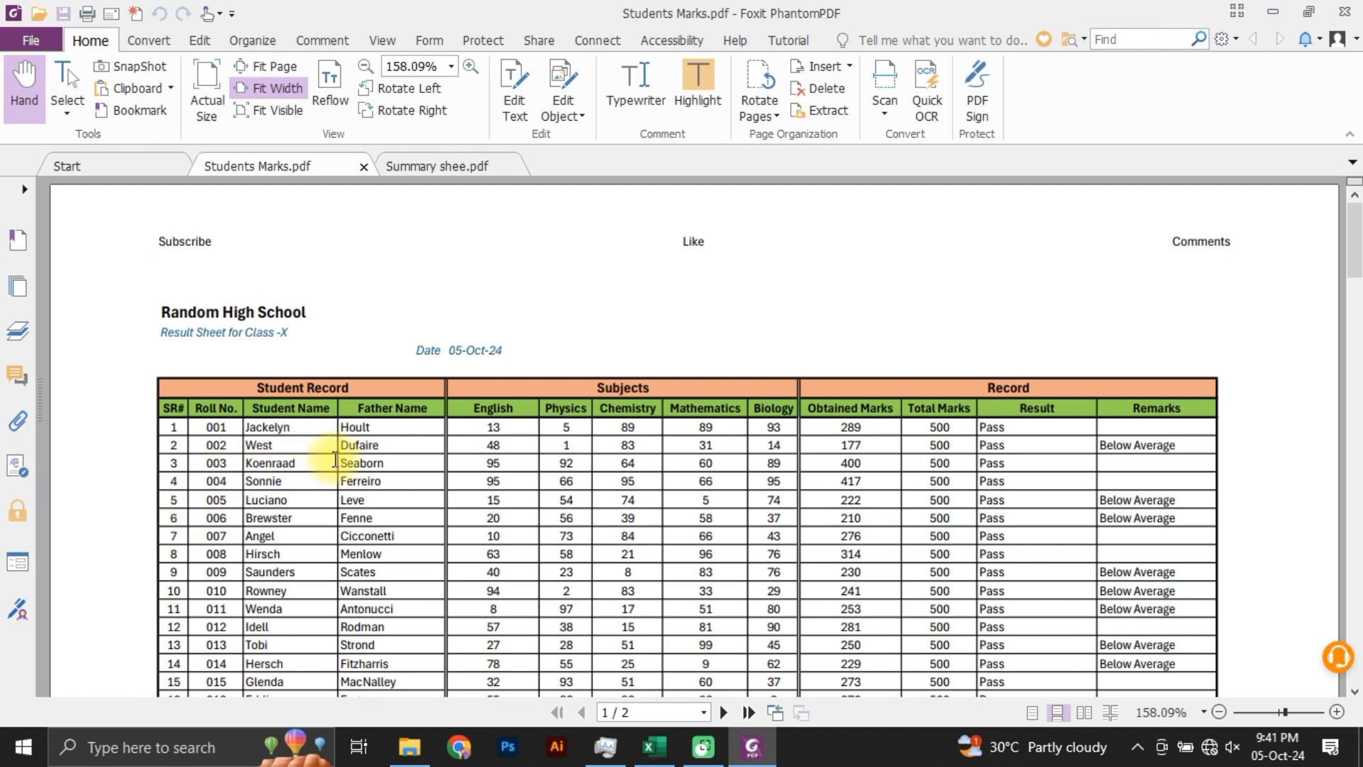
pyautogui.scroll(-5, 337, 462)
pyautogui.scroll(5, 341, 469)
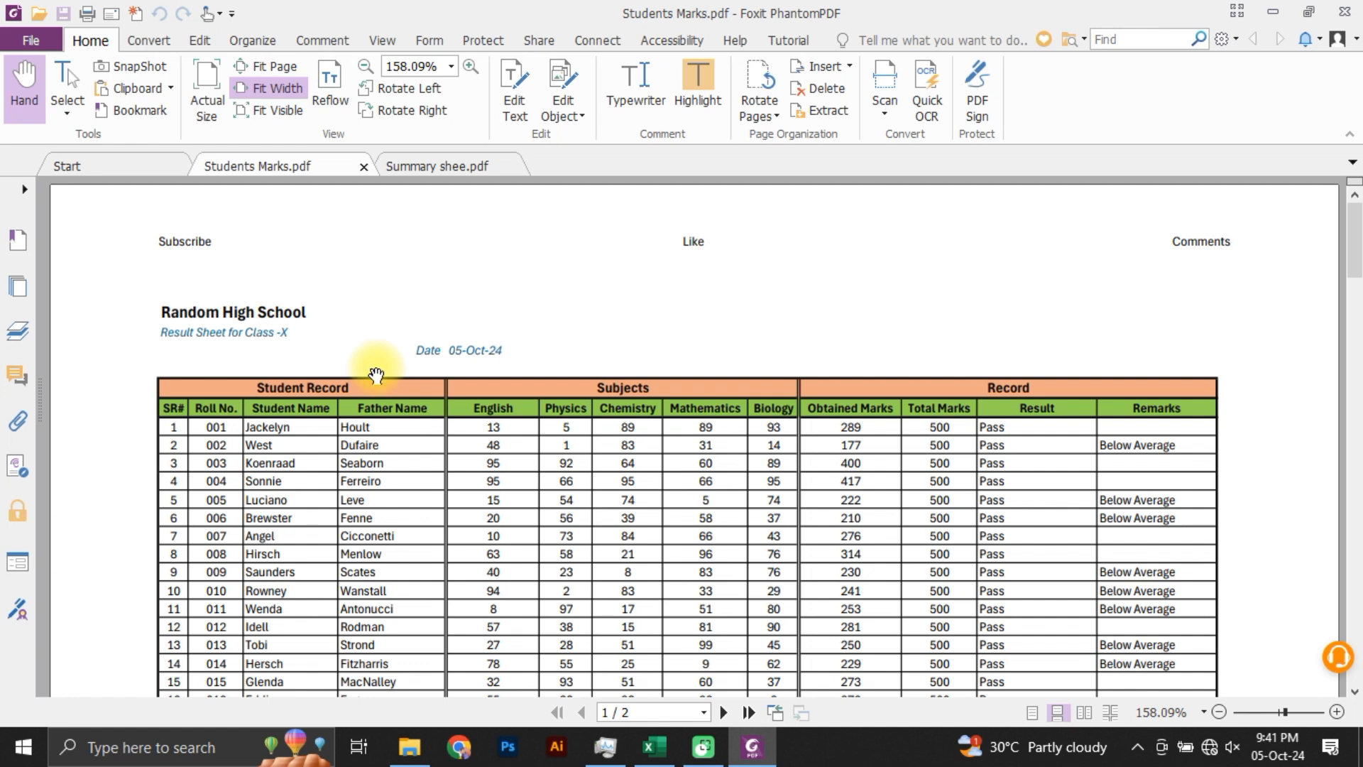
pyautogui.hotkey('alt', 'Tab')
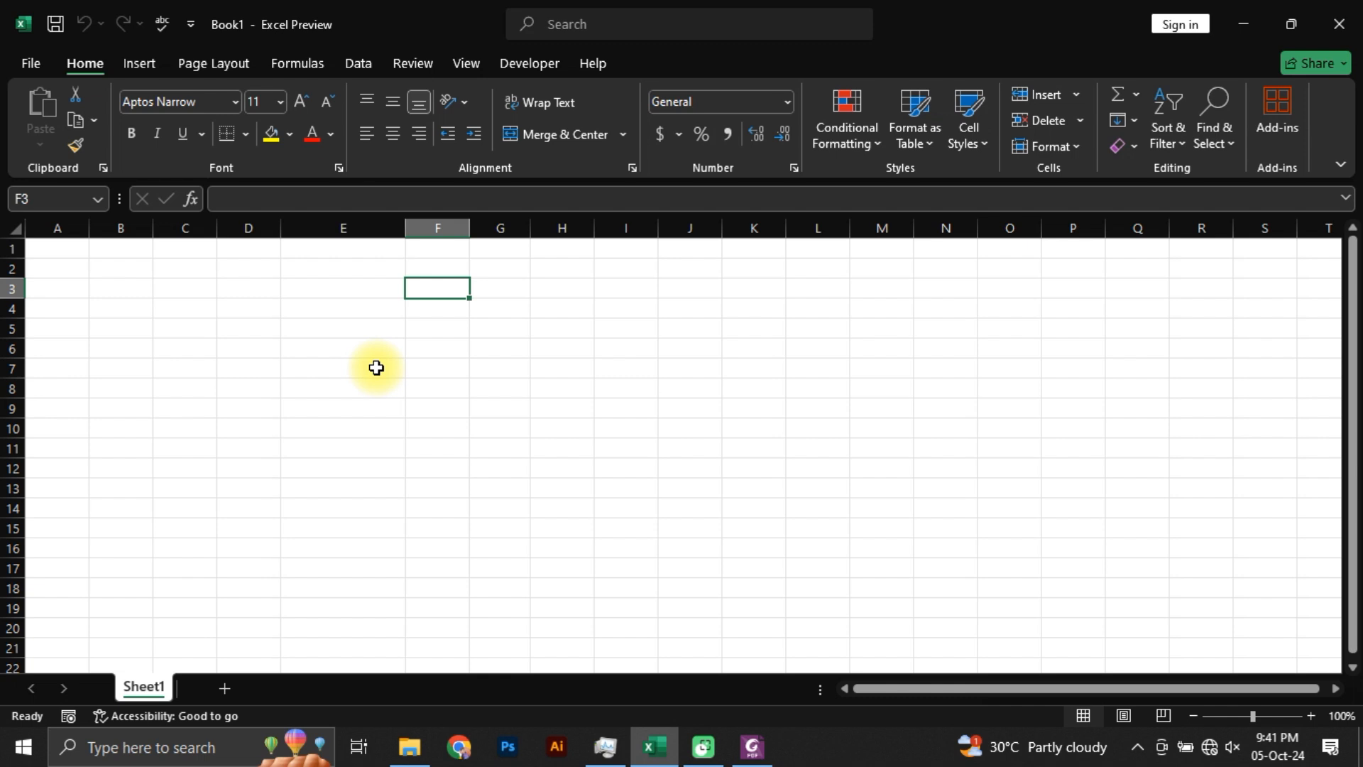
# Step: Enter the title "Random High School" in cell A1 of Sheet1
pyautogui.hotkey('ctrl', 'Home')
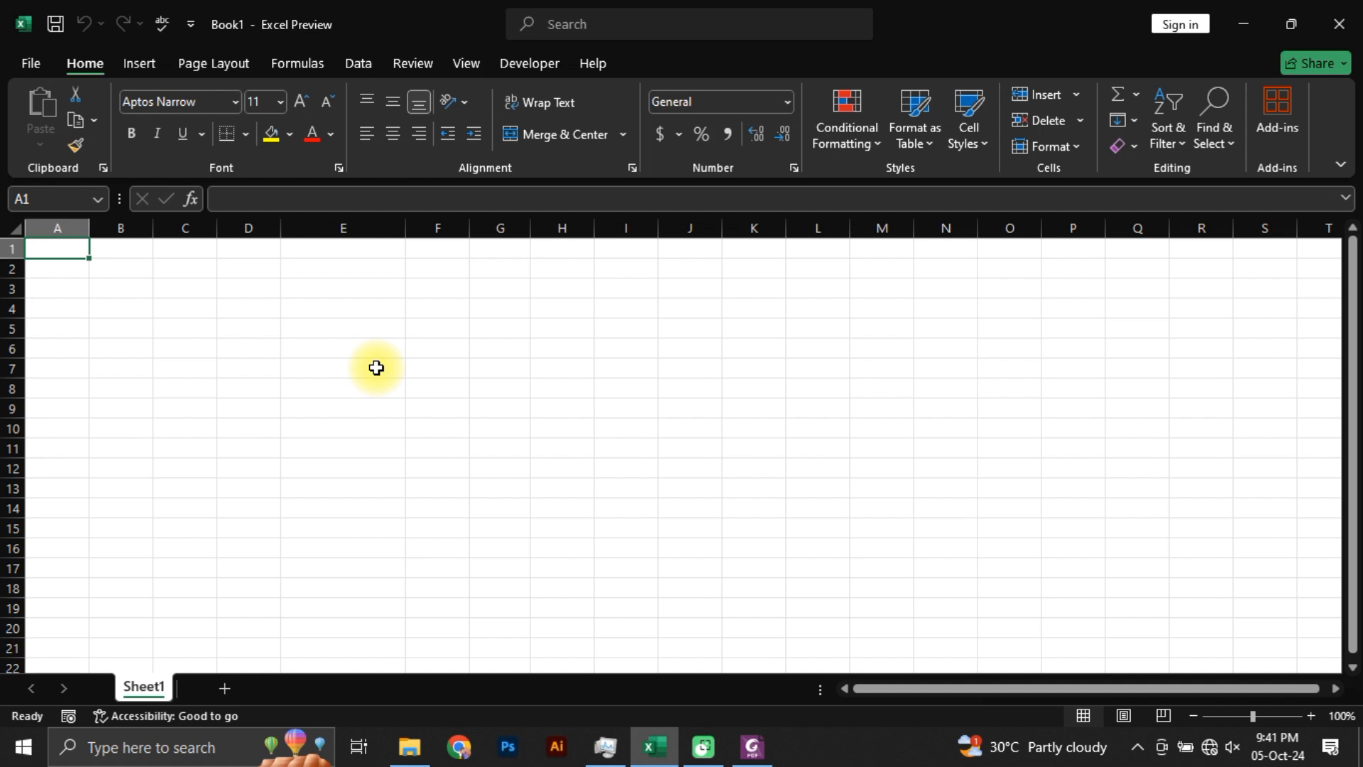
pyautogui.write('Randn')
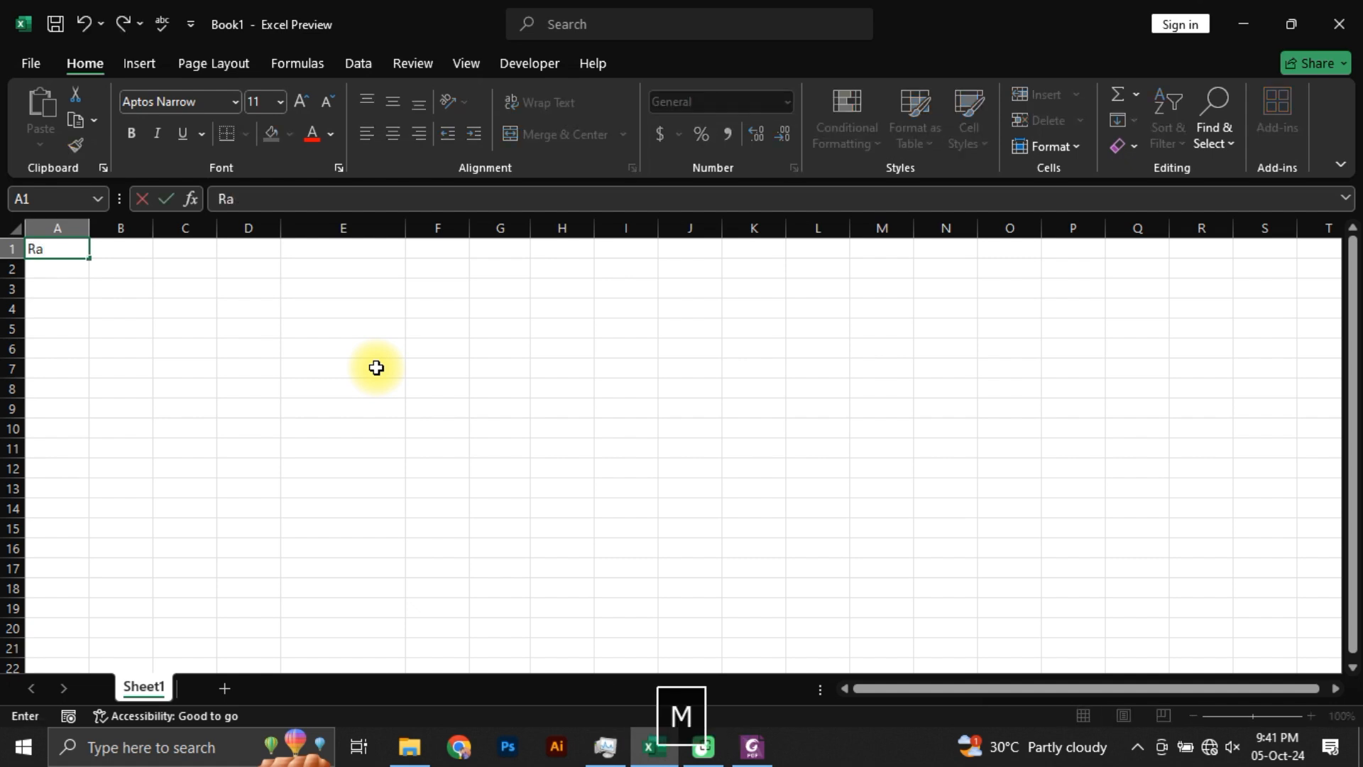
pyautogui.press('BackSpace')
pyautogui.write('o m High S')
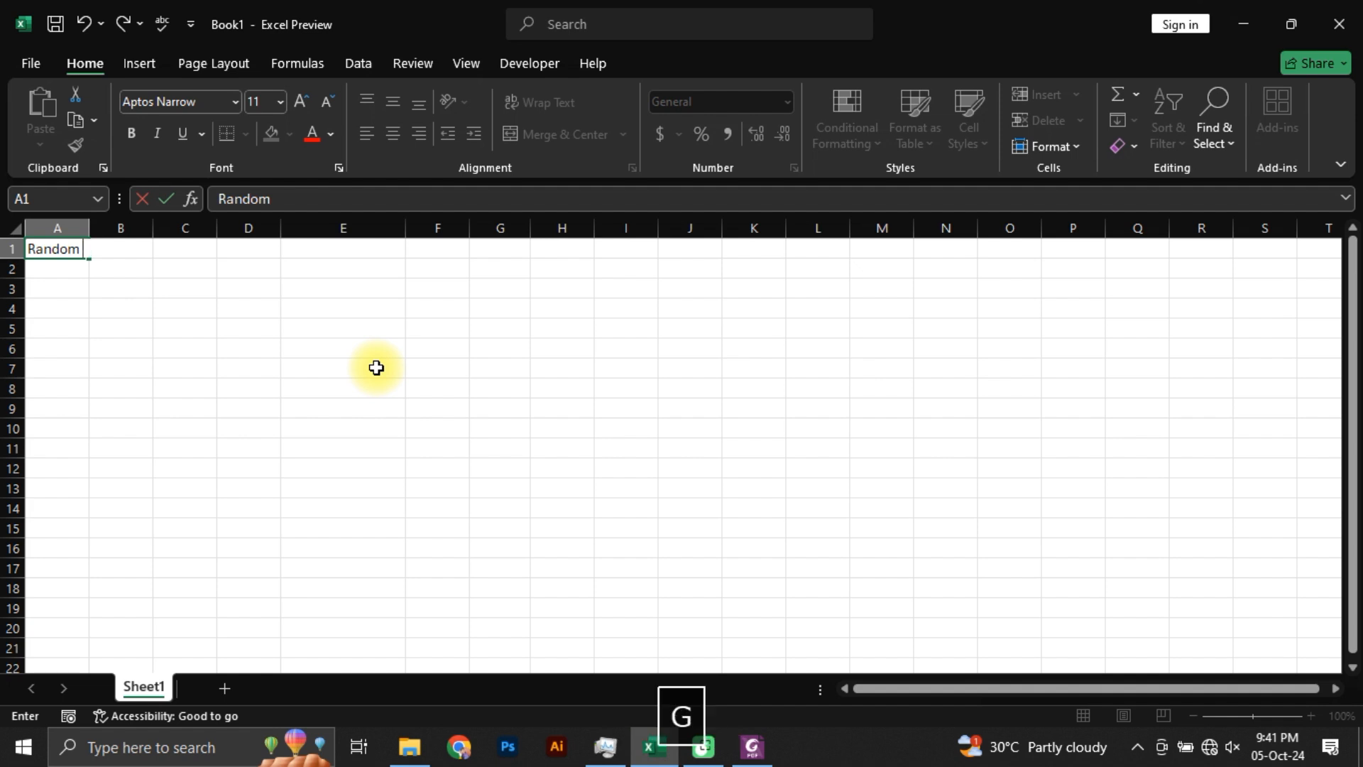
pyautogui.write('chol')
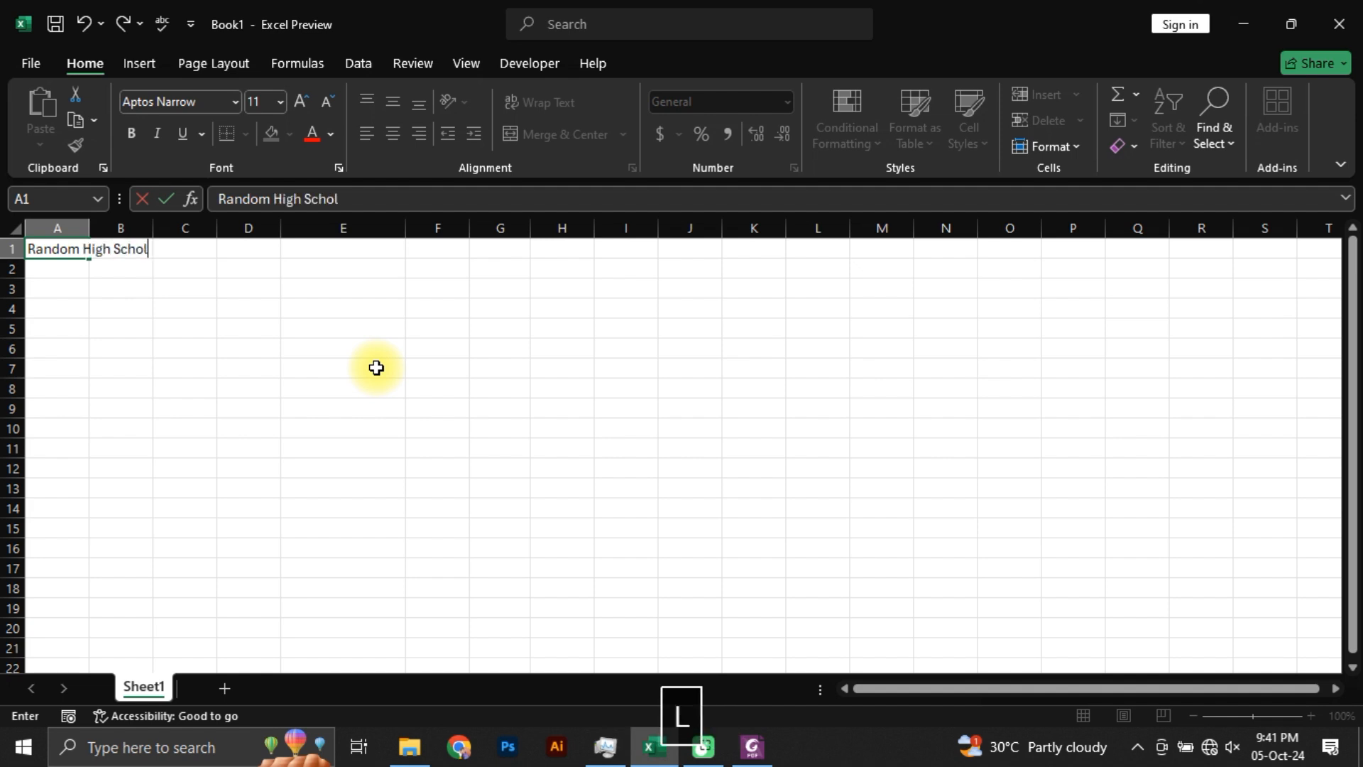
pyautogui.press('BackSpace')
pyautogui.write('ool')
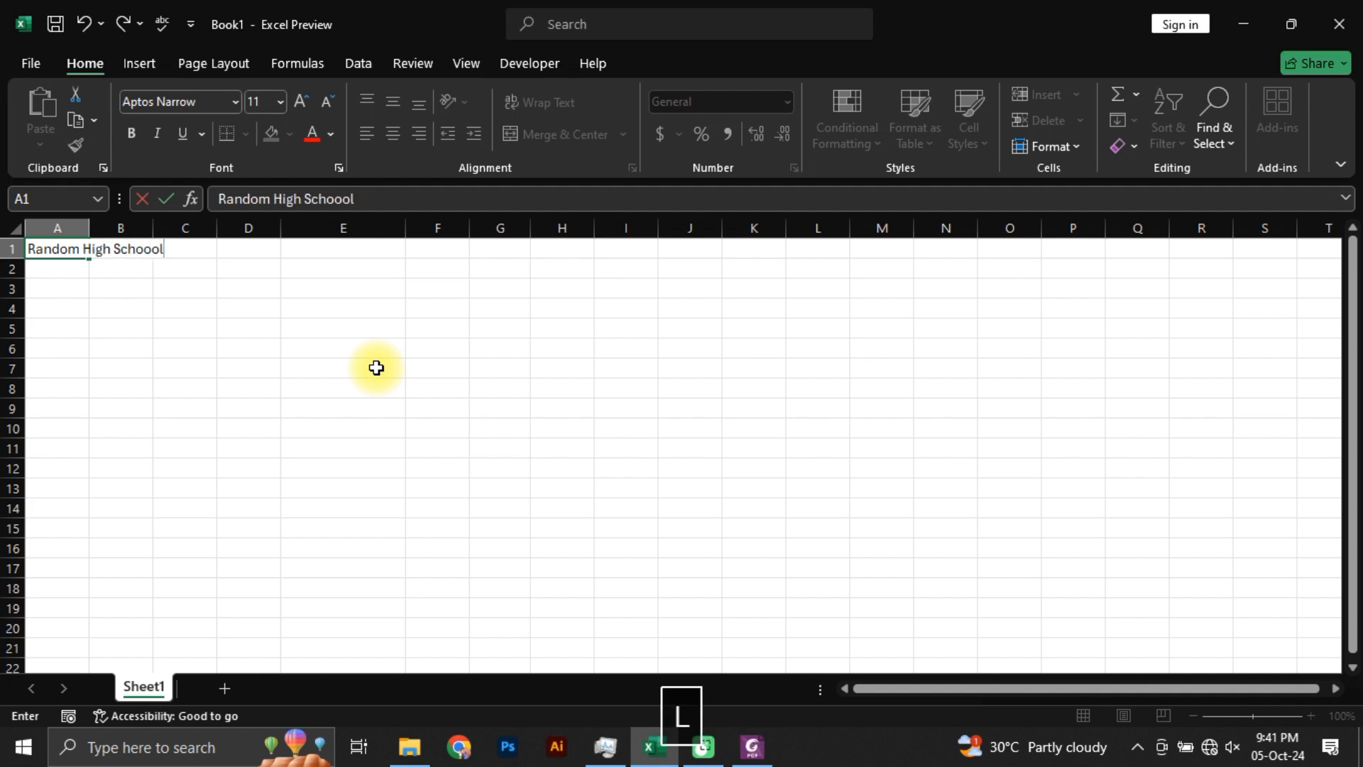
pyautogui.press('Return')
pyautogui.press('Up')
pyautogui.press('F2')
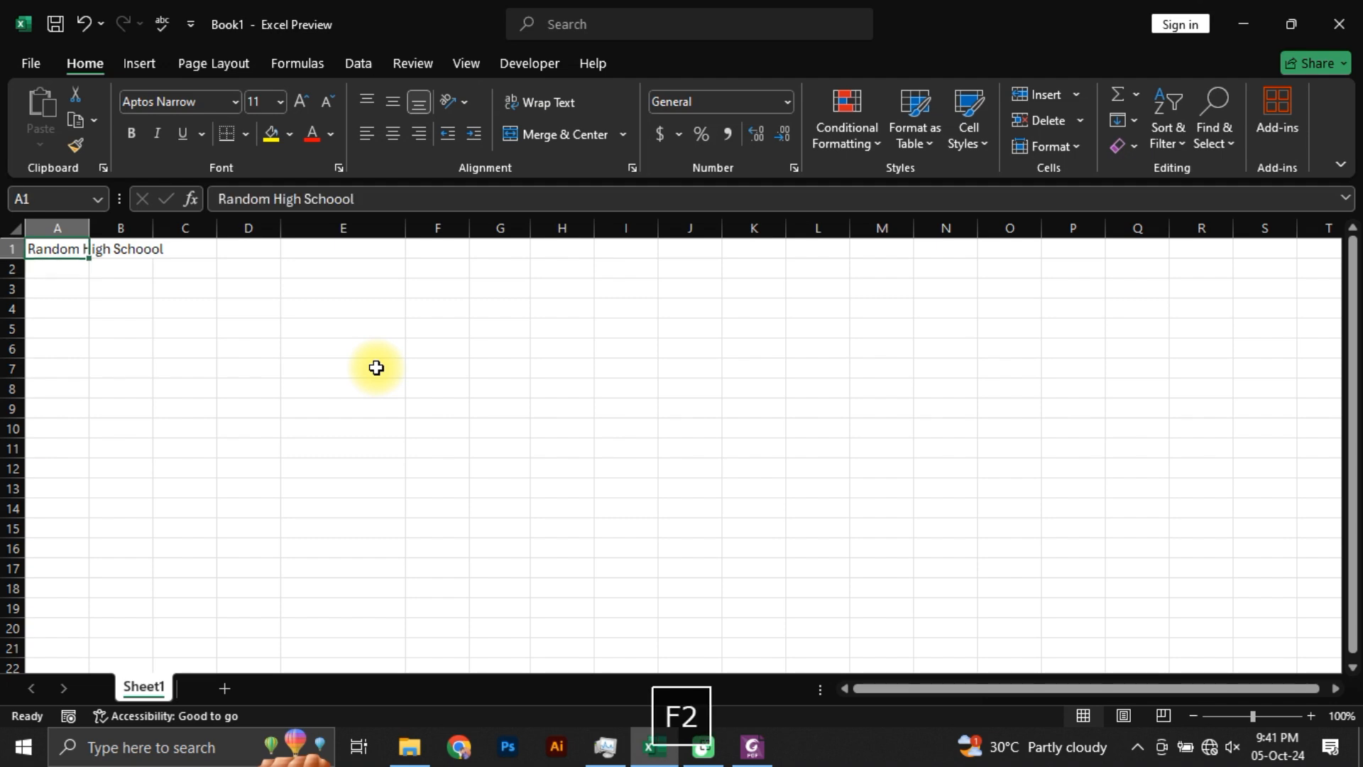
pyautogui.press('BackSpace')
pyautogui.press('BackSpace')
pyautogui.write('l')
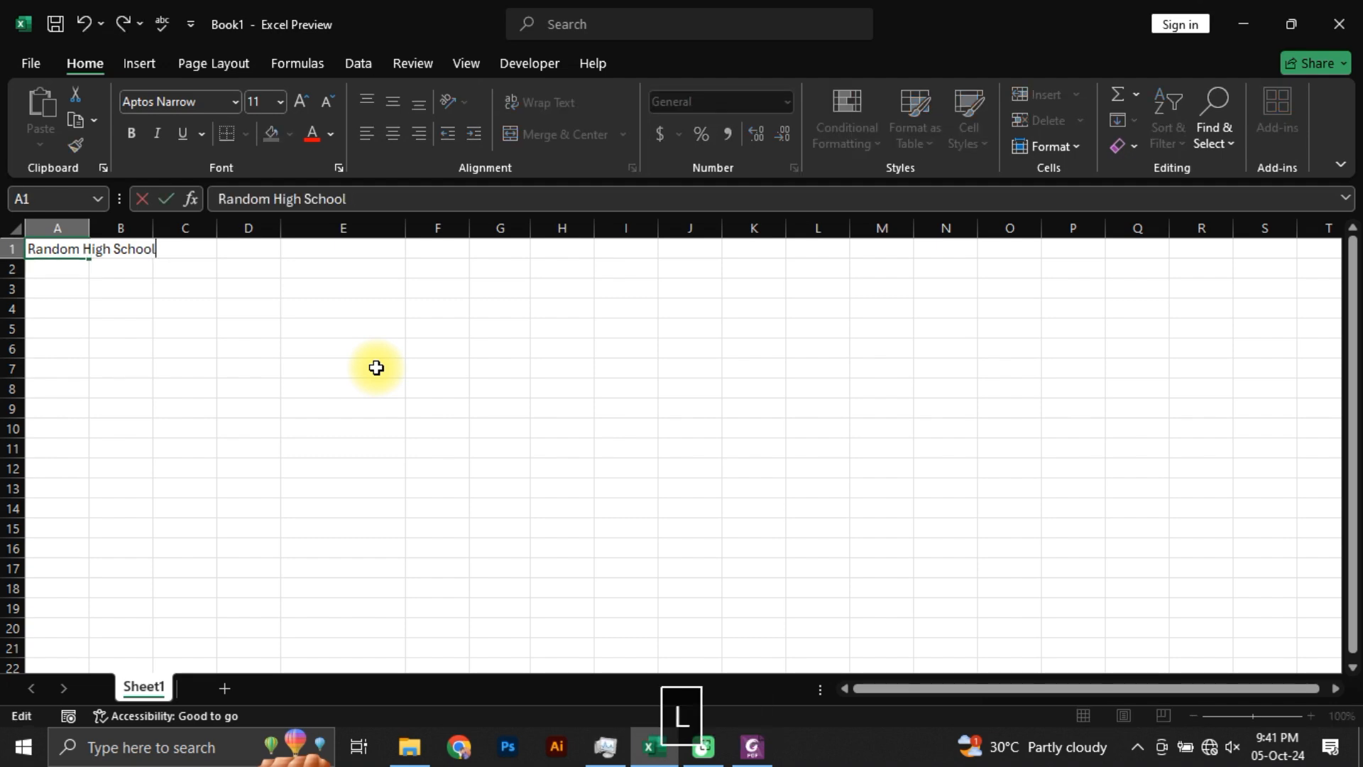
pyautogui.press('Return')
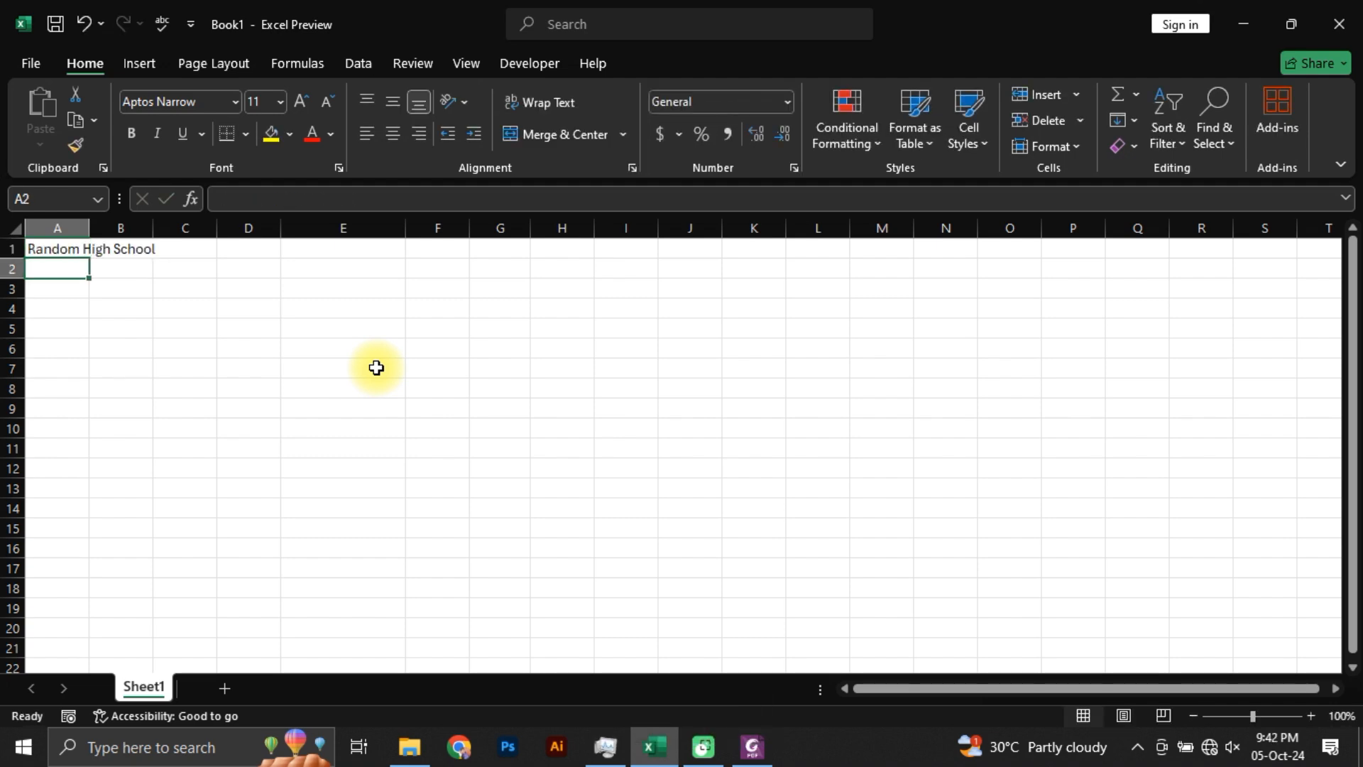
# Step: Check the school name's style in Students Marks.pdf and make the title in cell A1 bold with font size 14
pyautogui.hotkey('alt', 'Tab')
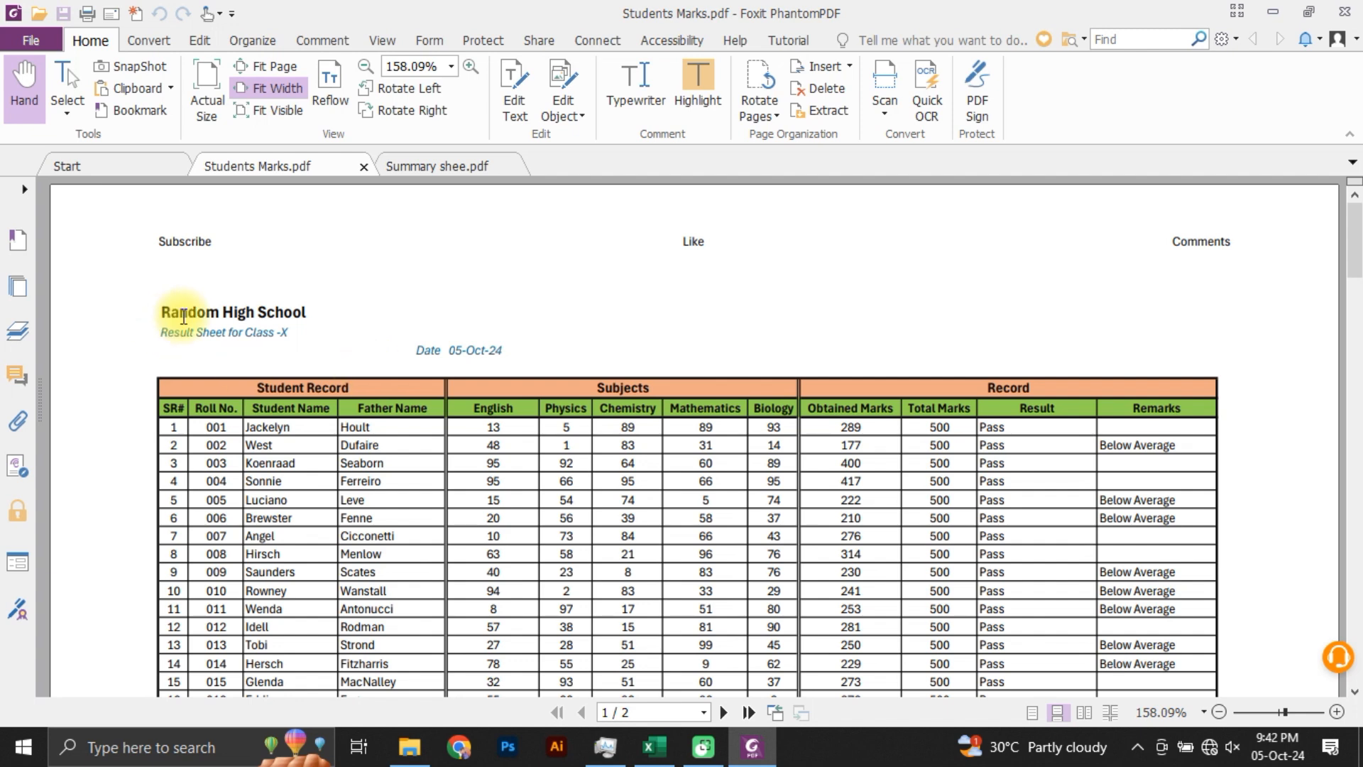
pyautogui.hotkey('alt', 'Tab')
pyautogui.click(73, 248)
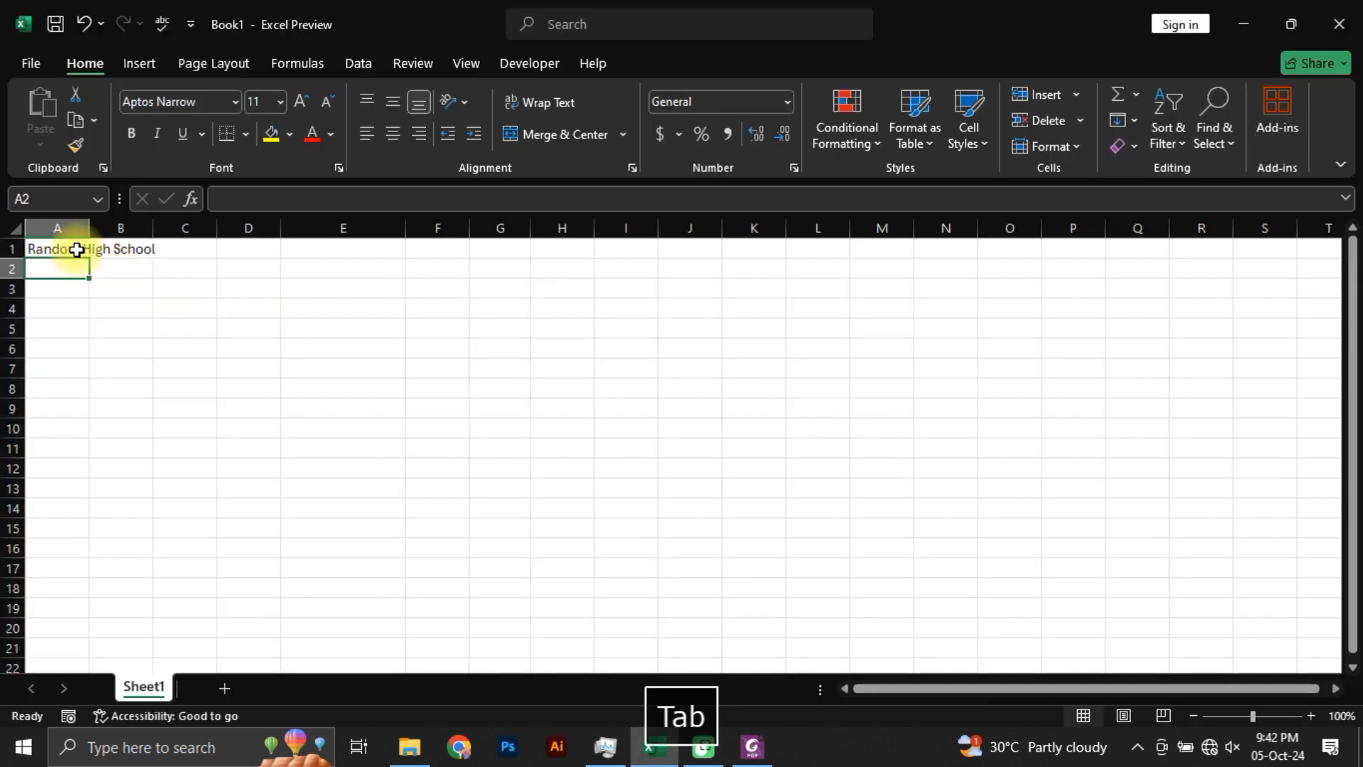
pyautogui.click(135, 132)
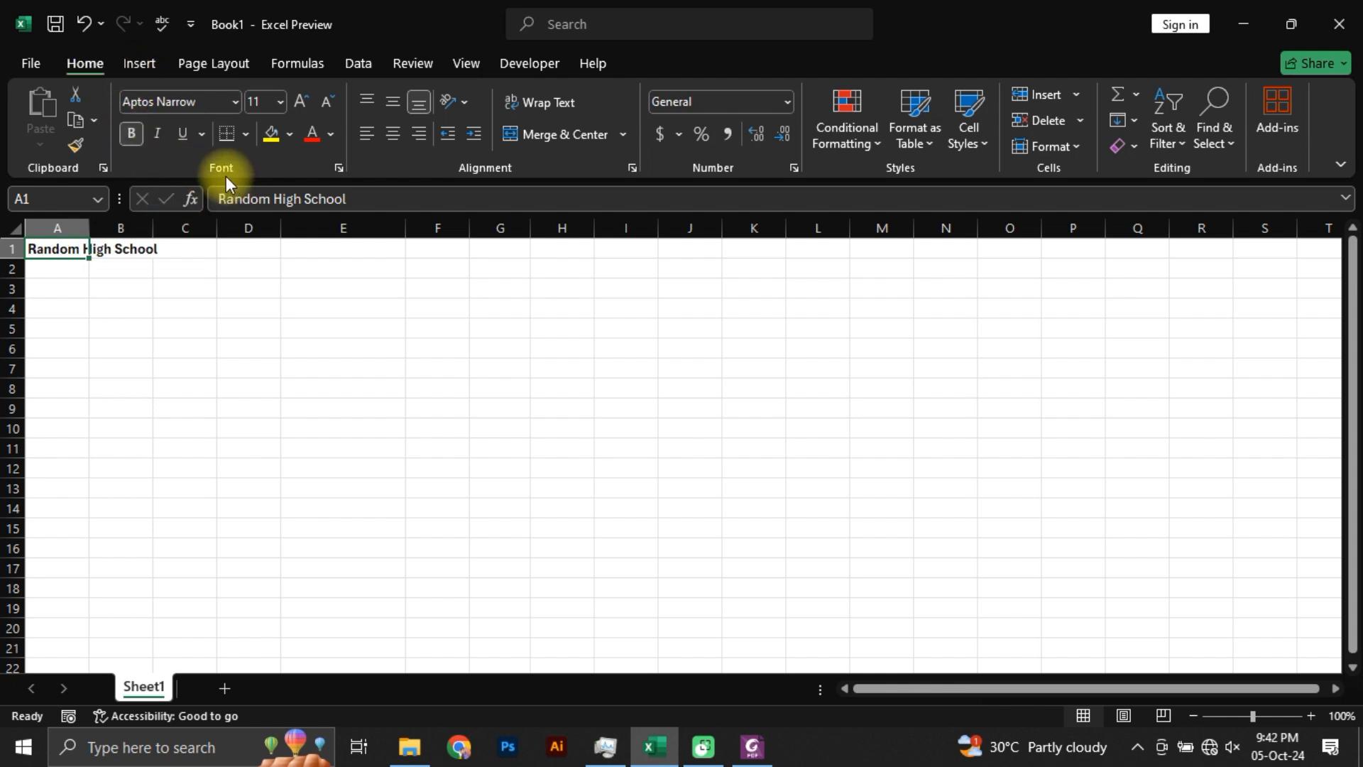
pyautogui.click(301, 100)
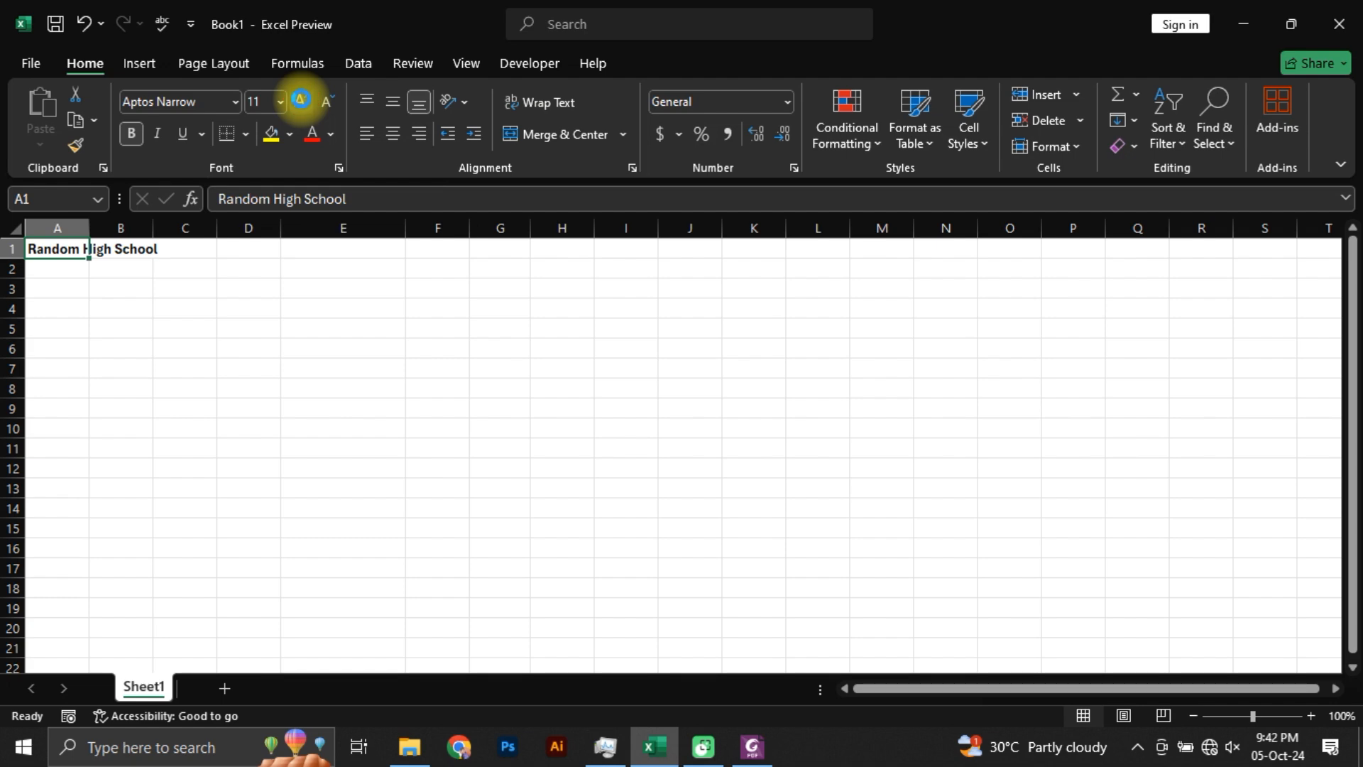
pyautogui.click(301, 99)
pyautogui.click(301, 99)
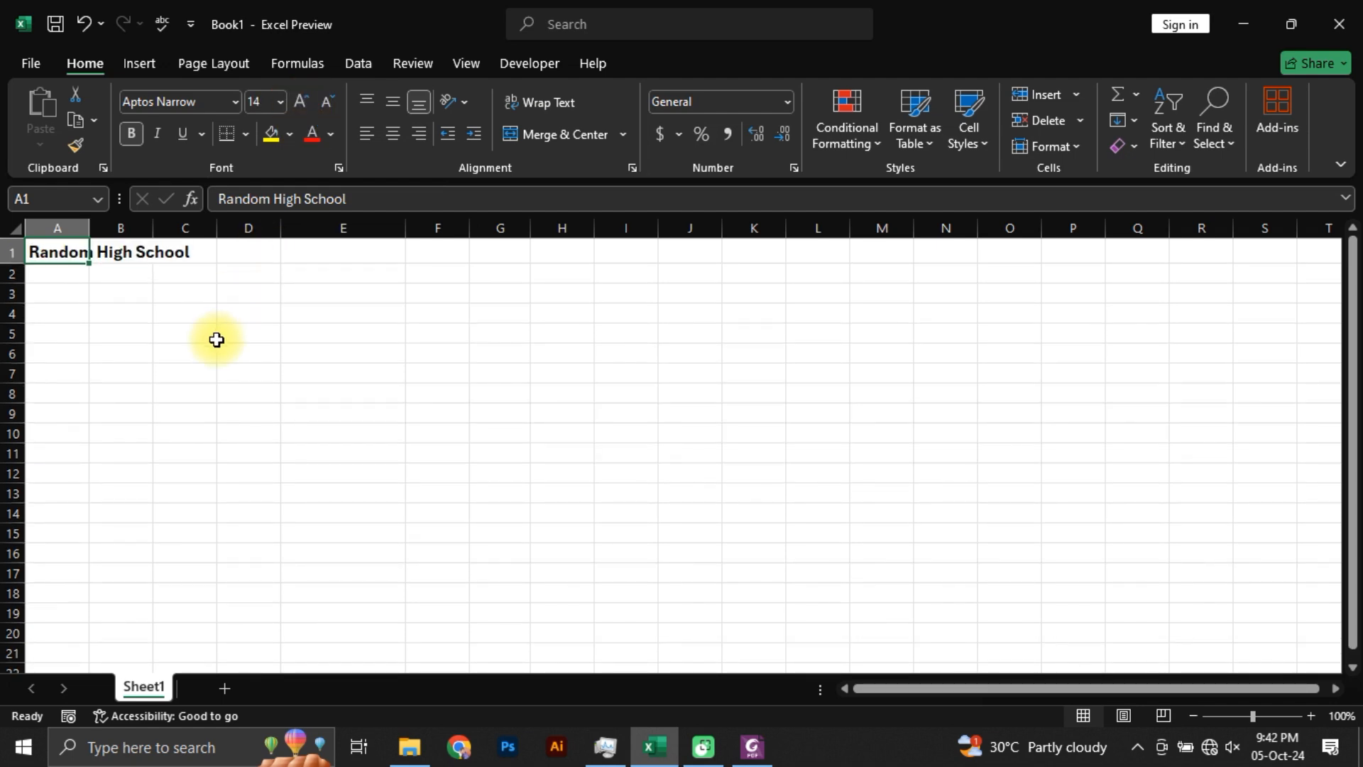
# Step: Switch to Foxit PhantomPDF, read the line below the school name in Students Marks.pdf, and return to Excel
pyautogui.hotkey('alt', 'Tab')
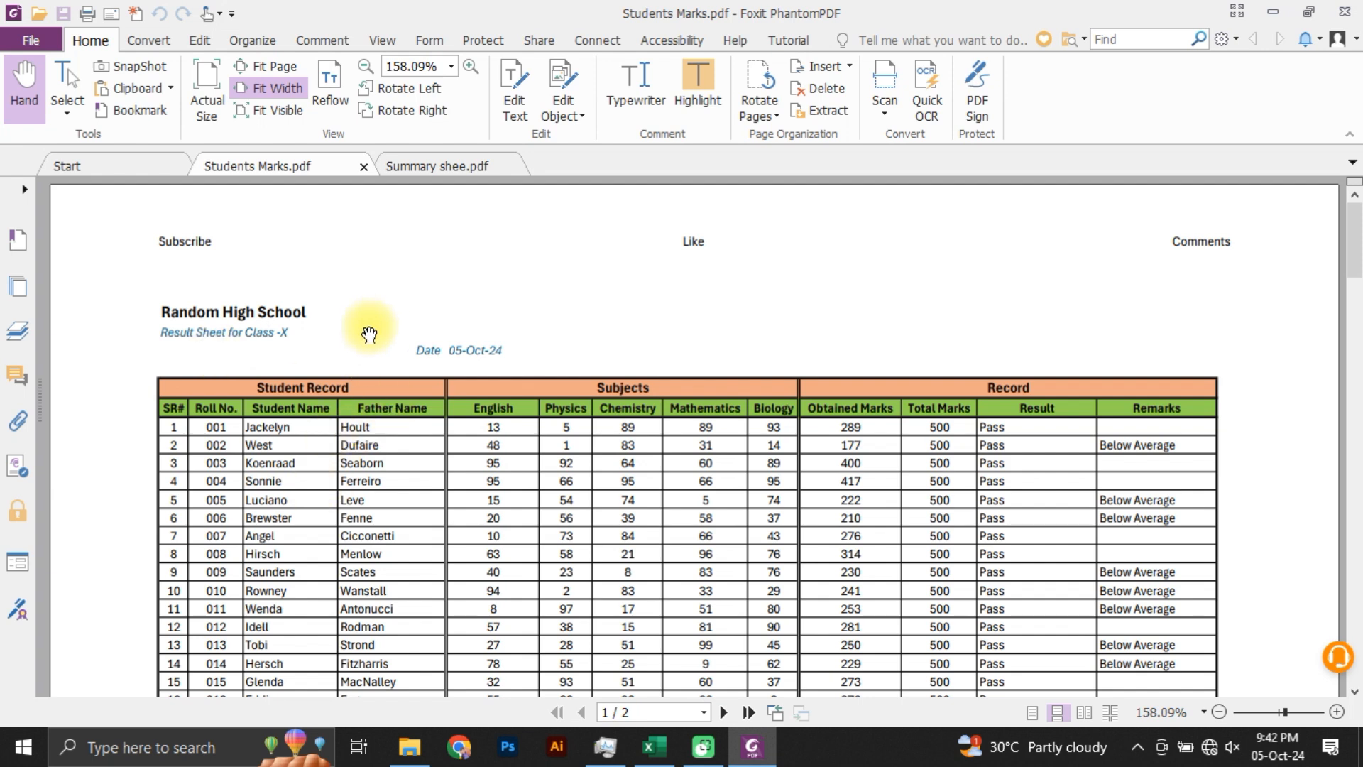
pyautogui.hotkey('alt', 'Tab')
pyautogui.hotkey('alt', 'Tab')
pyautogui.hotkey('alt', 'Tab')
pyautogui.hotkey('alt', 'Tab')
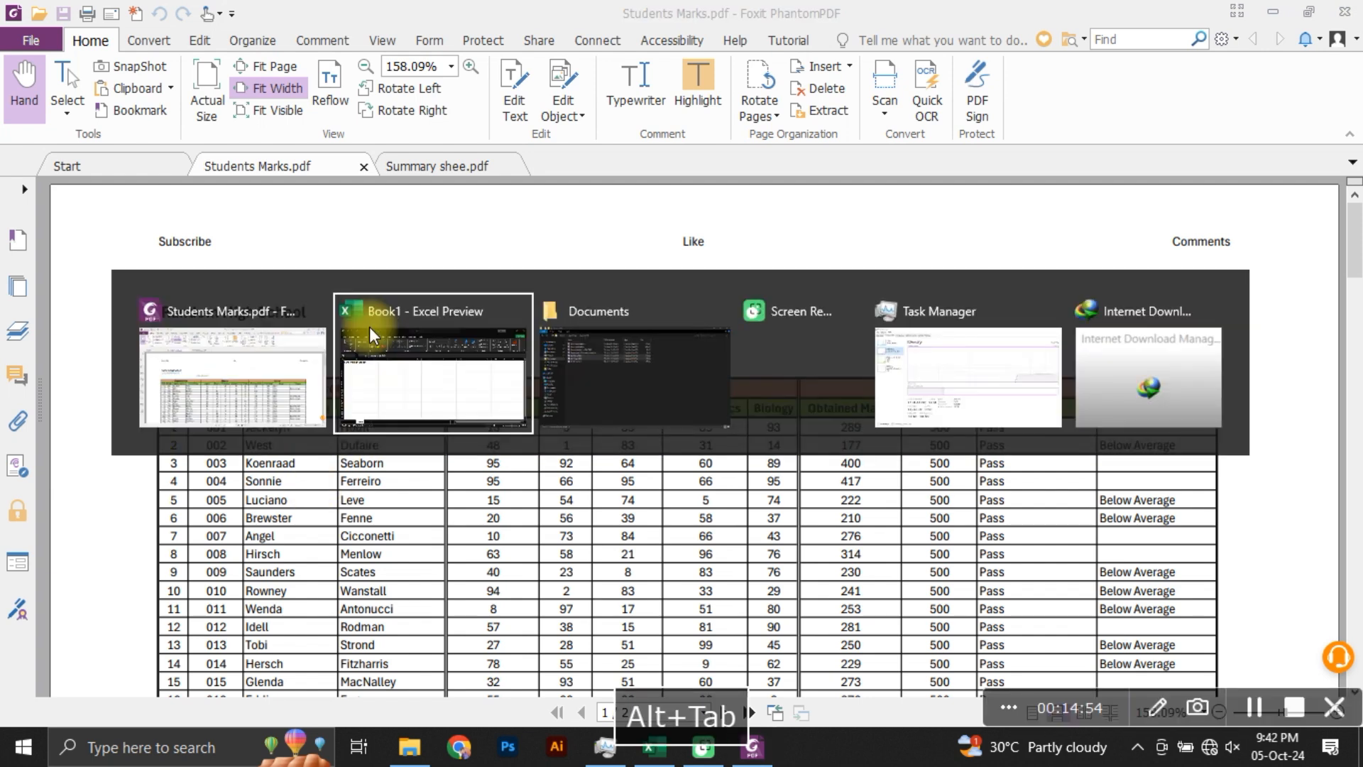
pyautogui.hotkey('alt', 'Tab')
pyautogui.hotkey('alt', 'Tab')
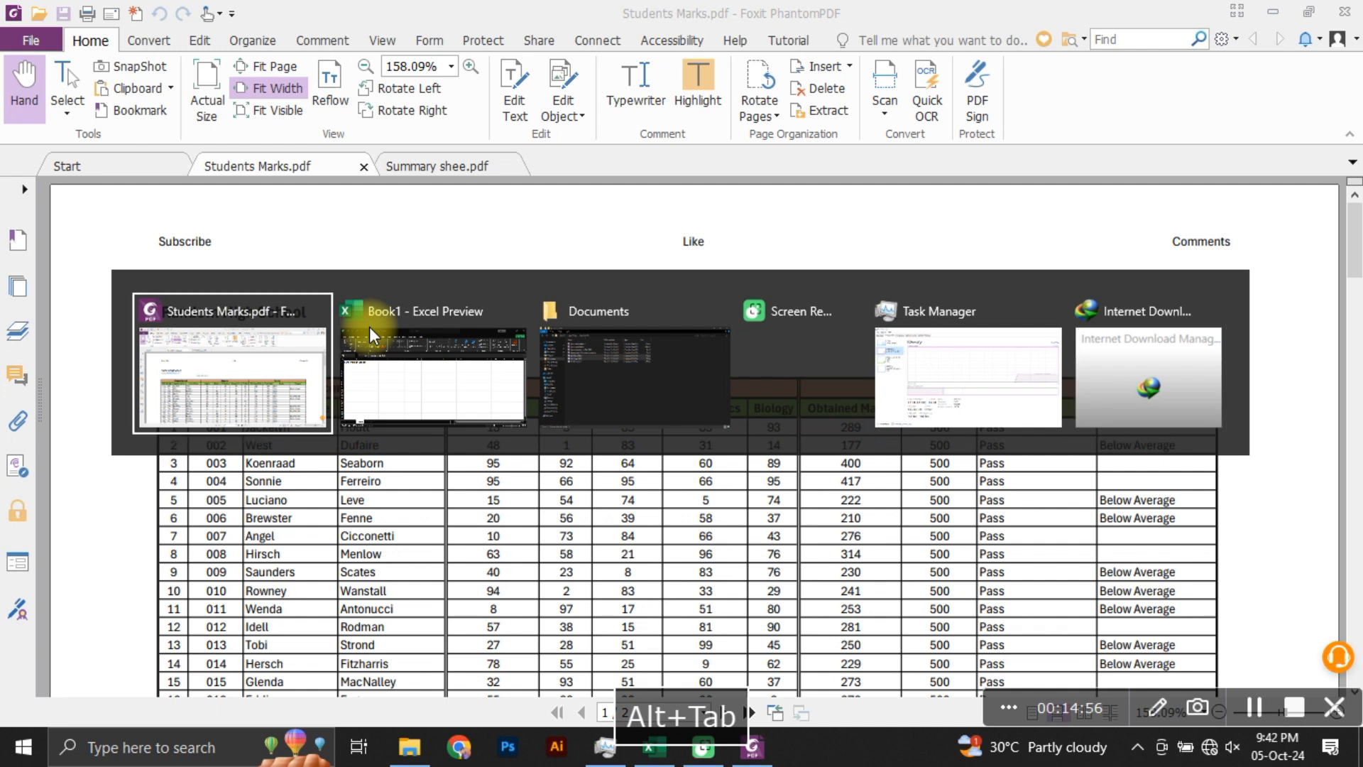
pyautogui.click(269, 368)
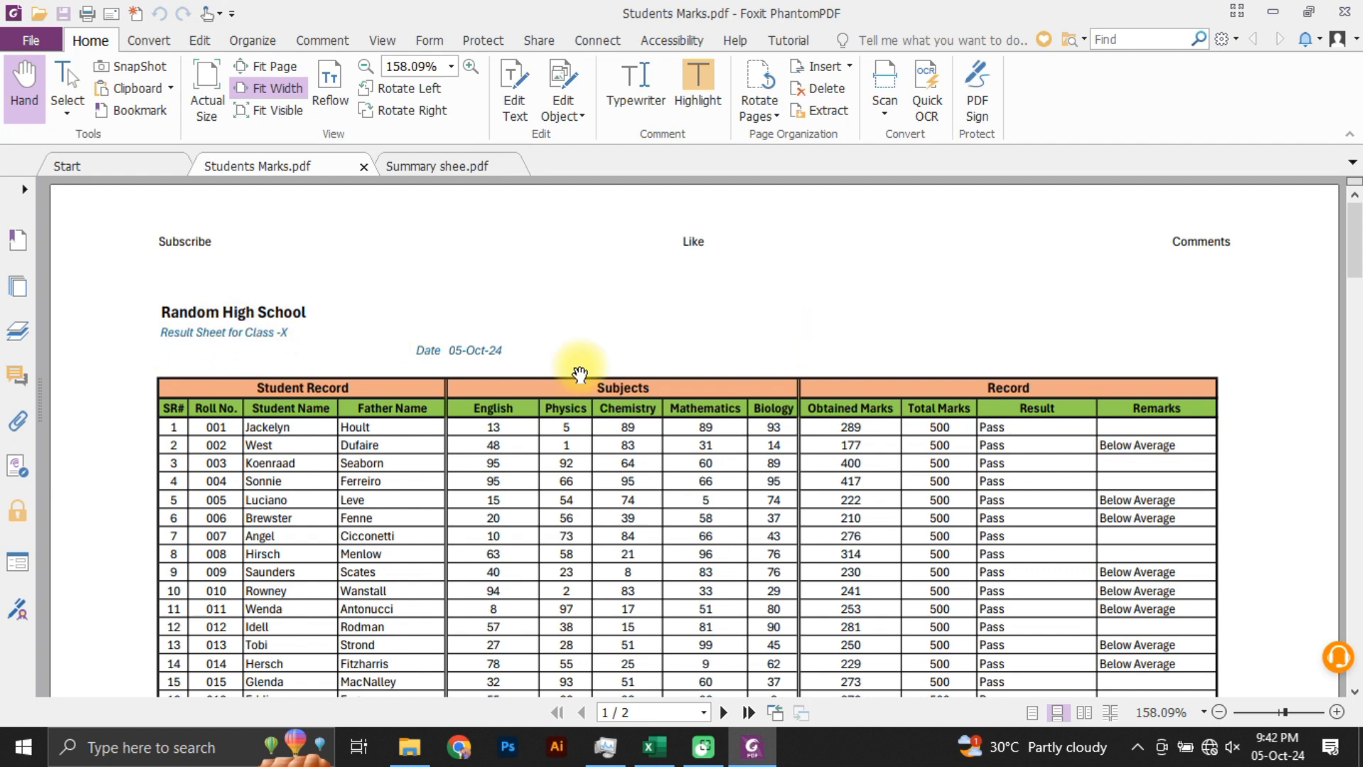
pyautogui.hotkey('alt', 'Tab')
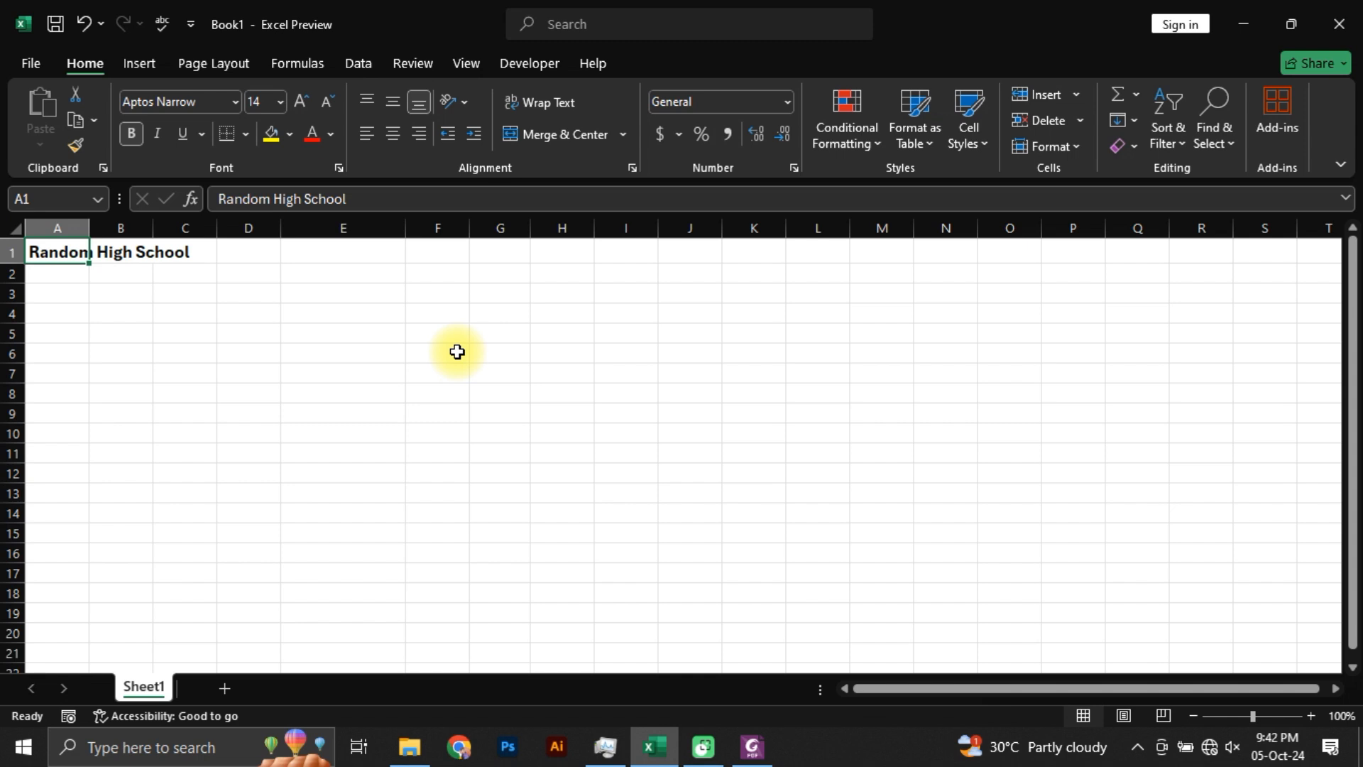
# Step: Move the active cell from A1 down to A2, across to C2 and back to A2
pyautogui.press('Return')
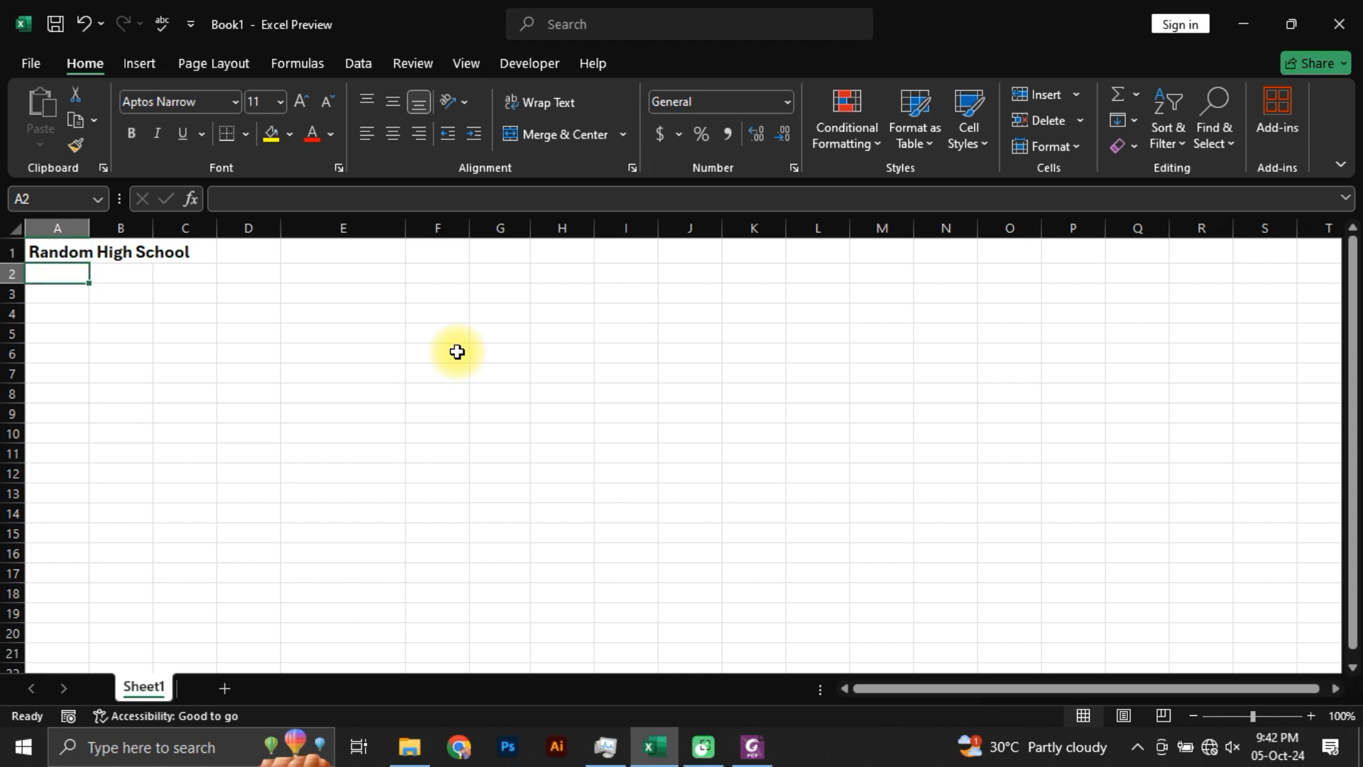
pyautogui.press('Tab')
pyautogui.press('Tab')
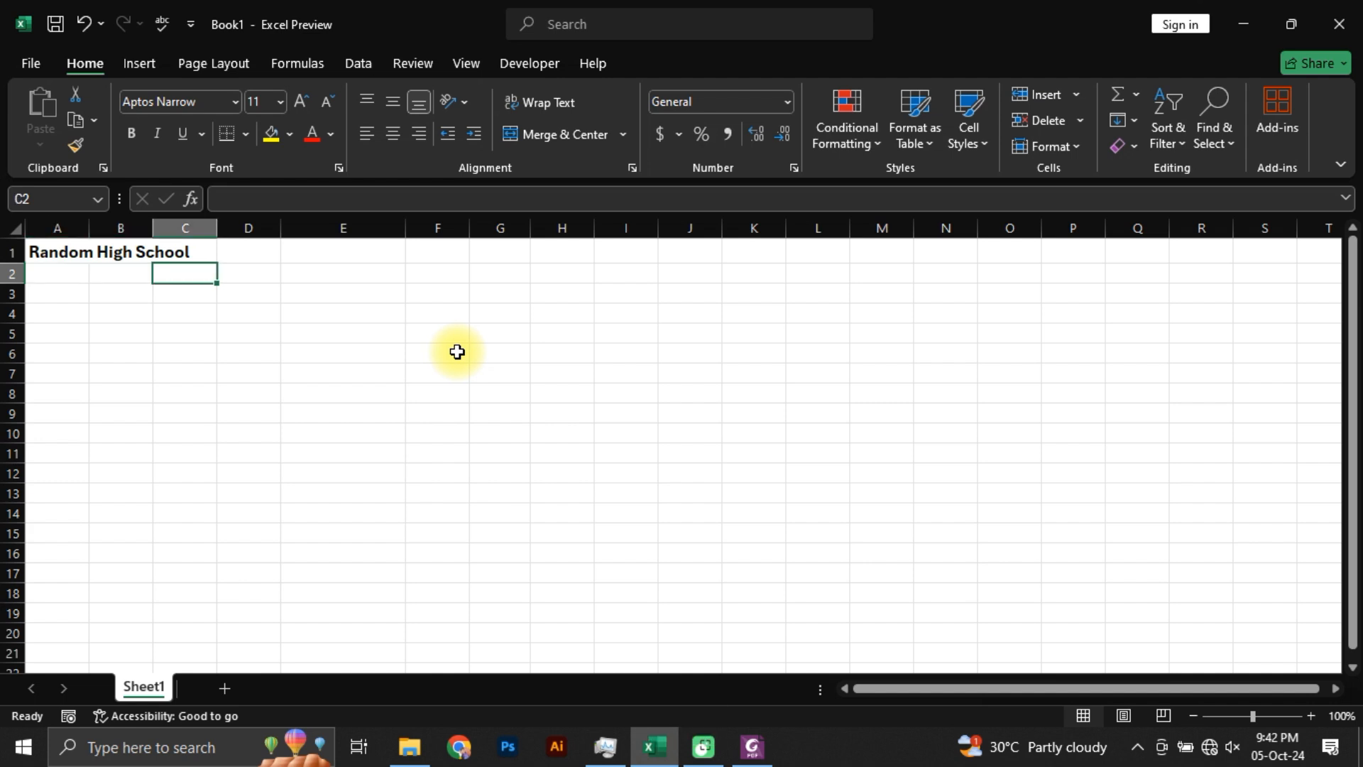
pyautogui.press('Left')
pyautogui.press('Left')
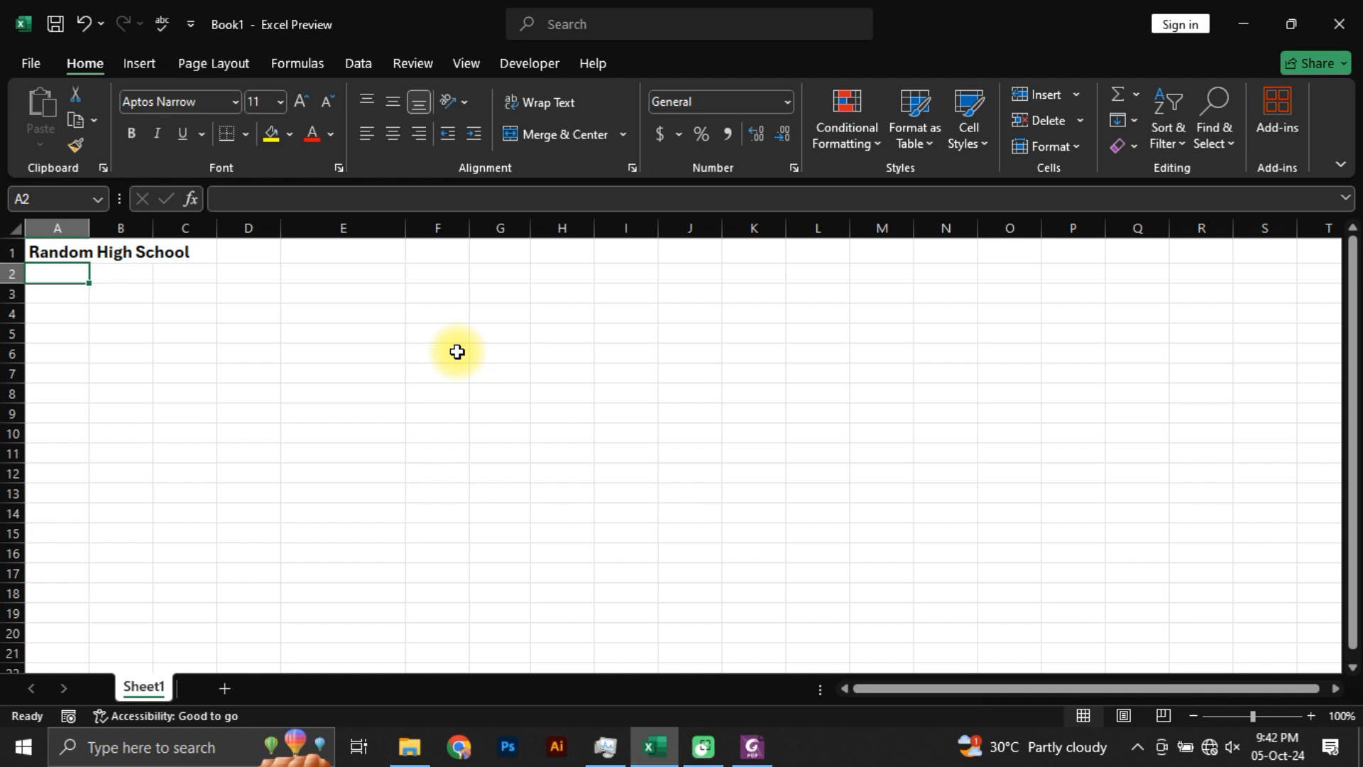
# Step: Enter the subtitle "Result Sheet for Class X" in cell A2
pyautogui.write('Re')
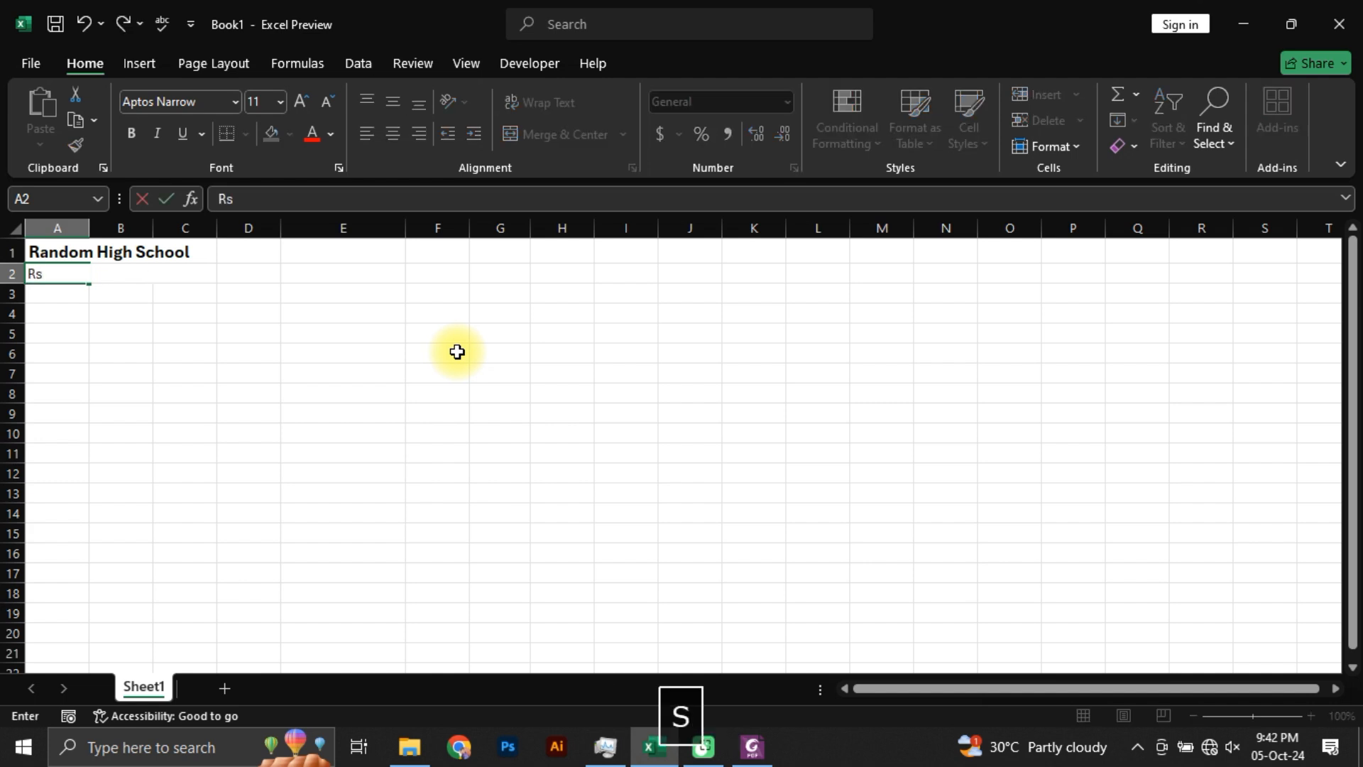
pyautogui.write('sult')
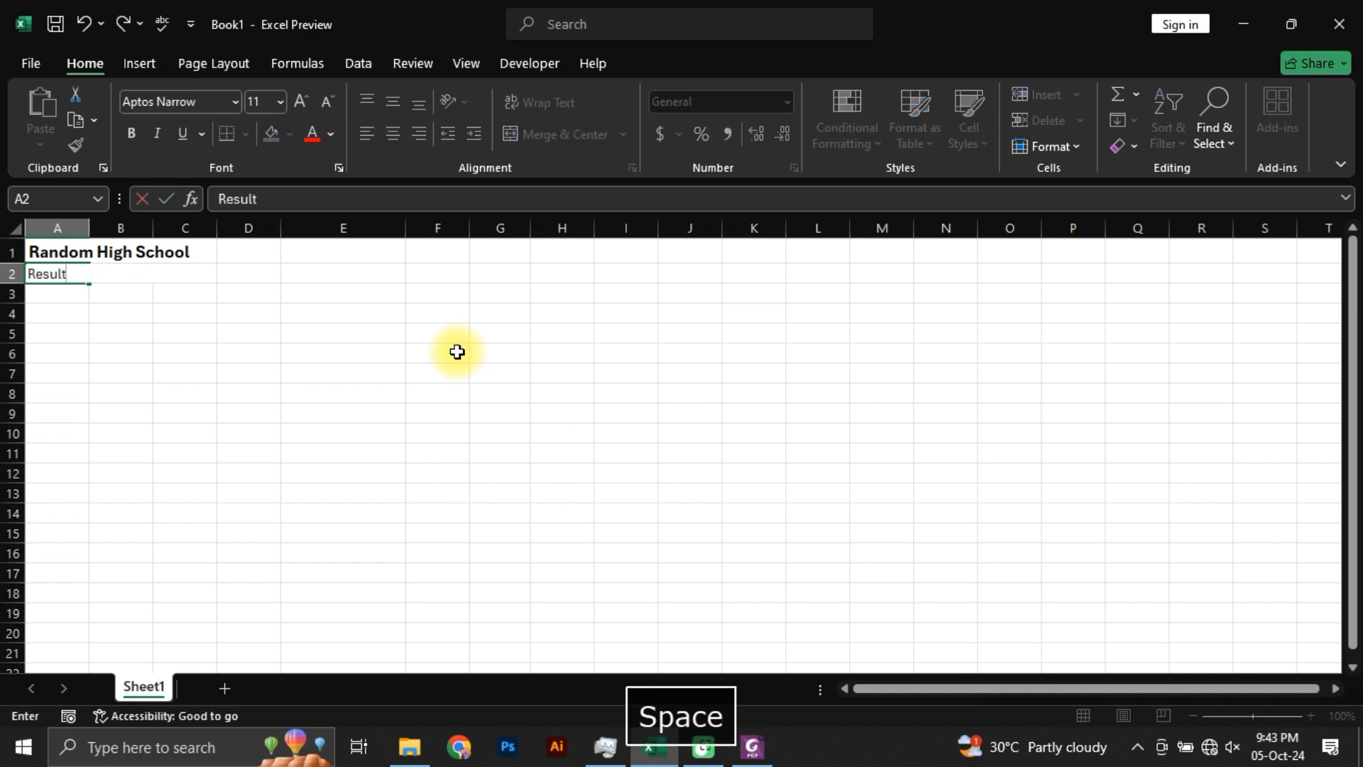
pyautogui.write(' Sheet for Class ')
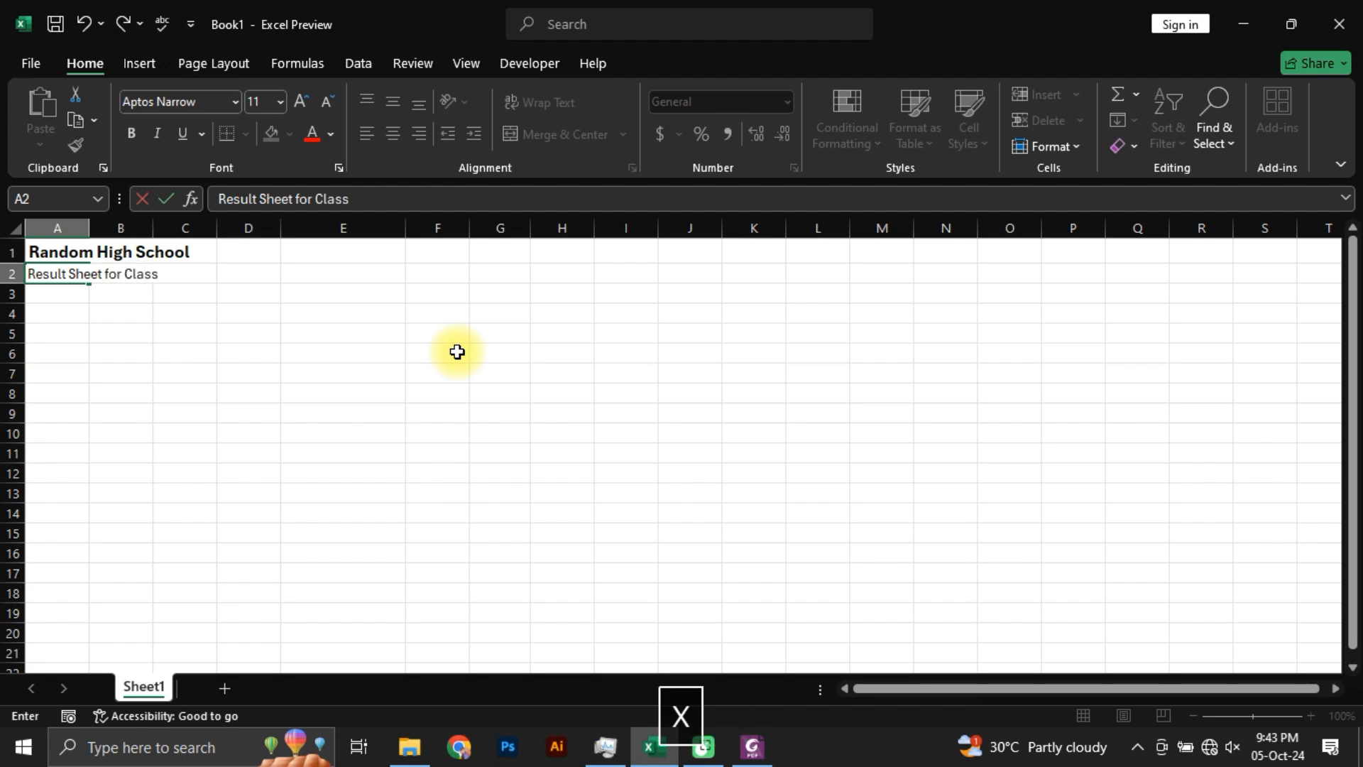
pyautogui.write('x')
pyautogui.press('BackSpace')
pyautogui.write('X')
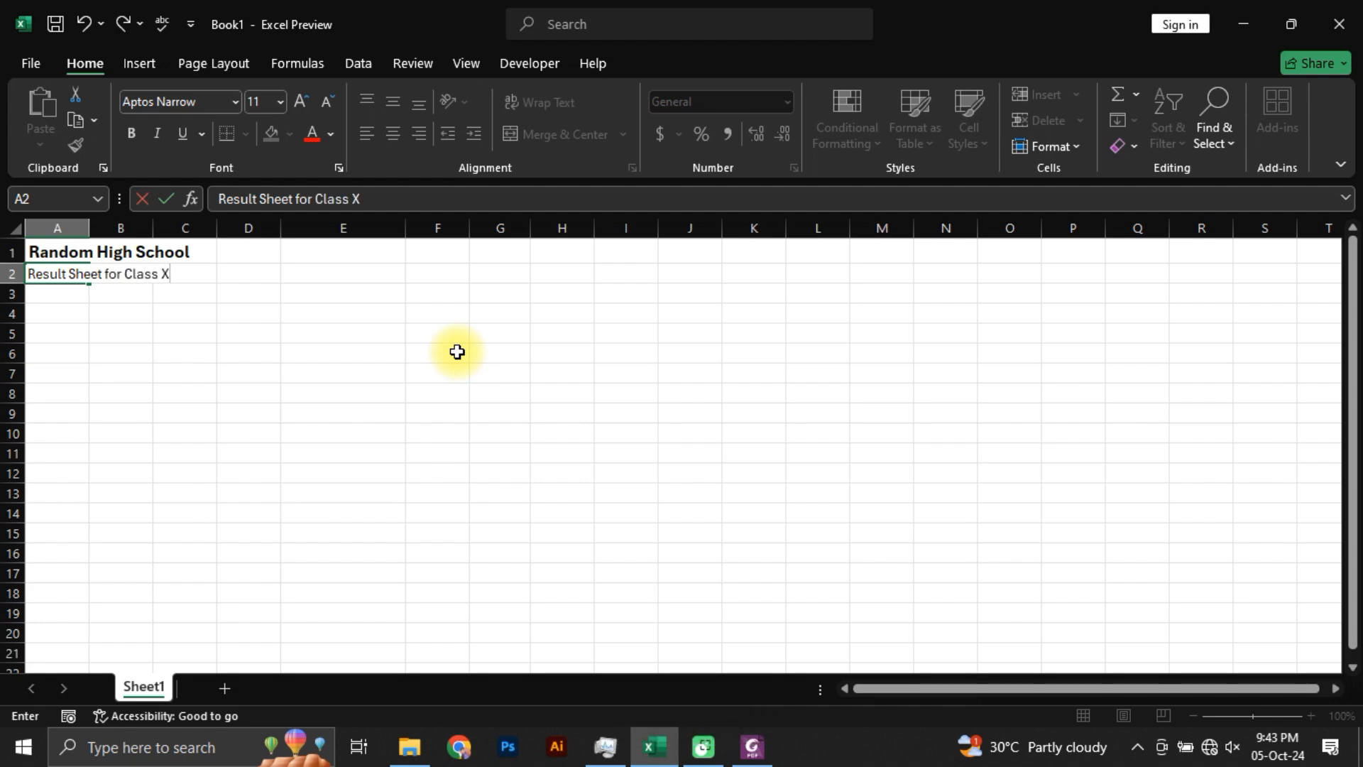
# Step: Check the subtitle's style in Students Marks.pdf and format the subtitle in cell A2 as italic with a dark blue theme font colour
pyautogui.hotkey('alt', 'Tab')
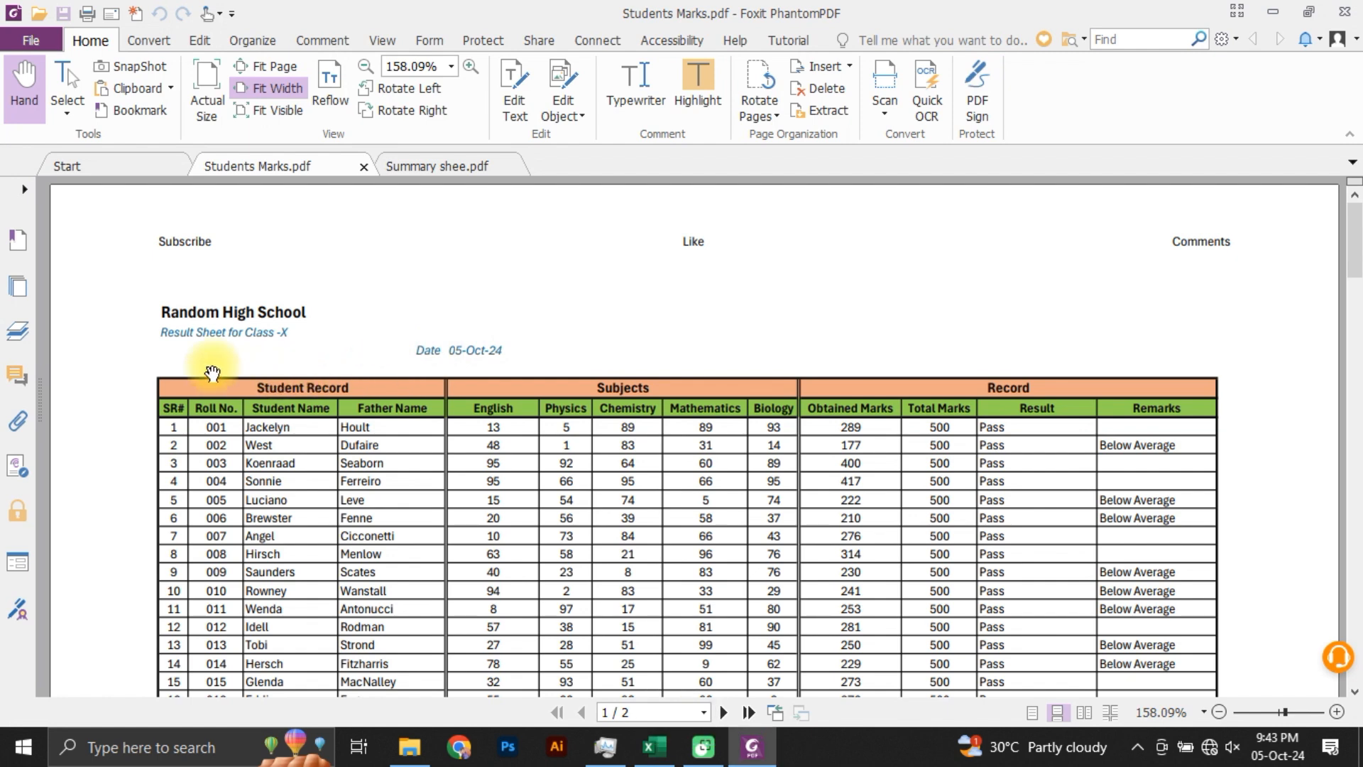
pyautogui.hotkey('alt', 'Tab')
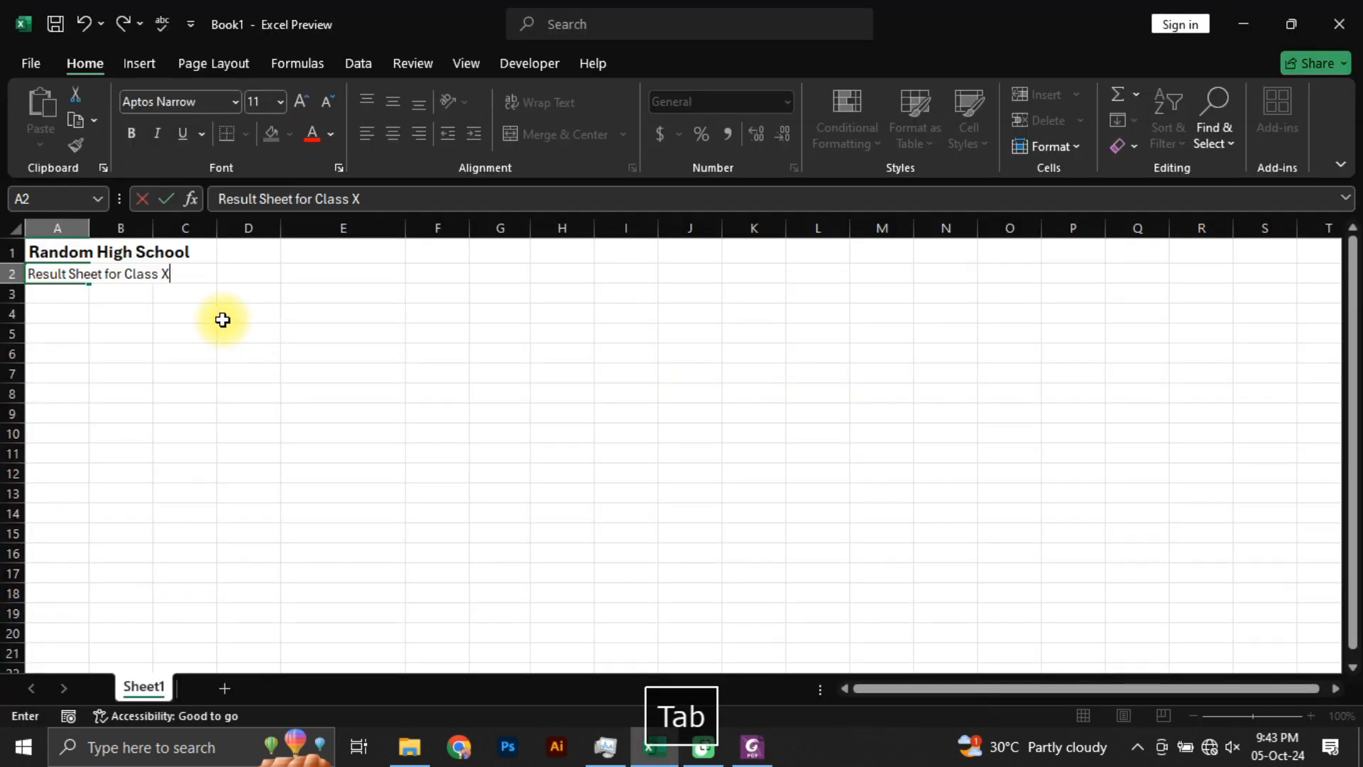
pyautogui.click(158, 134)
pyautogui.press('Return')
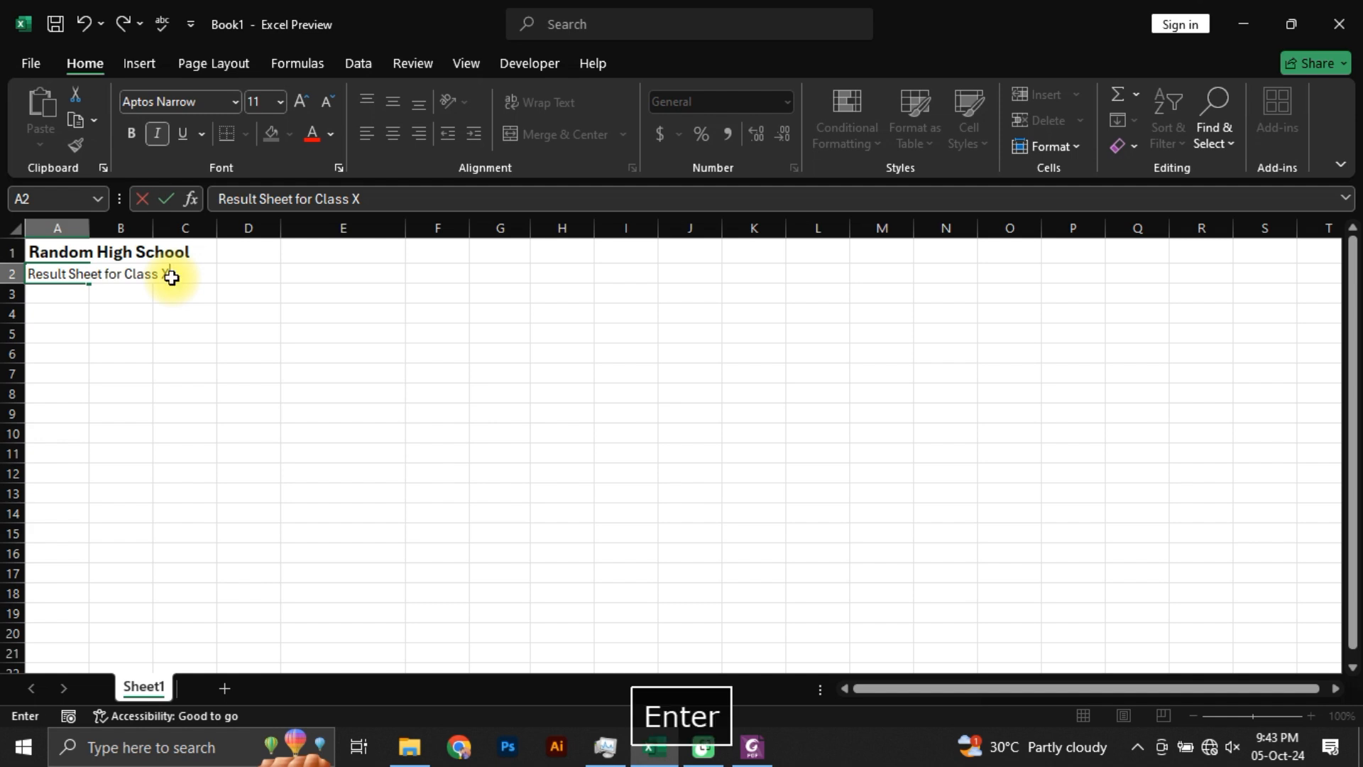
pyautogui.press('Up')
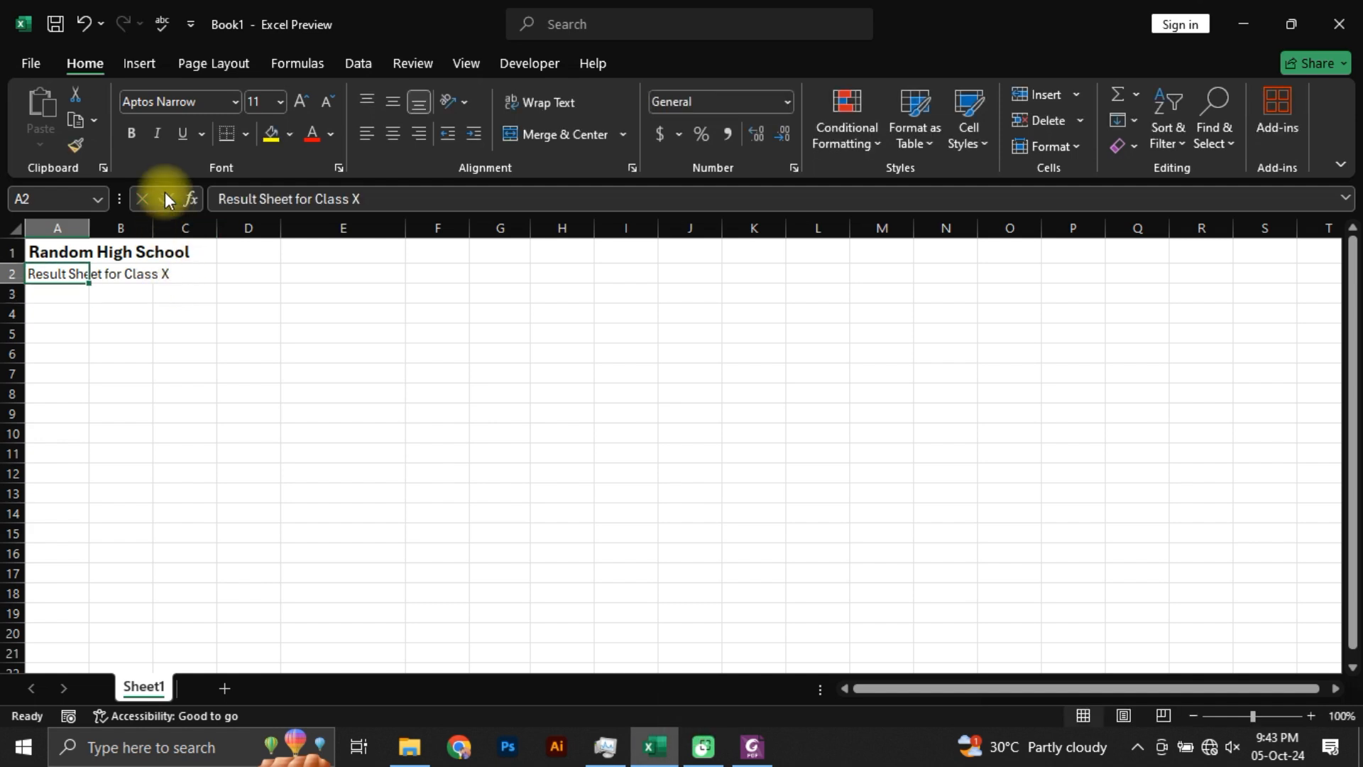
pyautogui.click(158, 133)
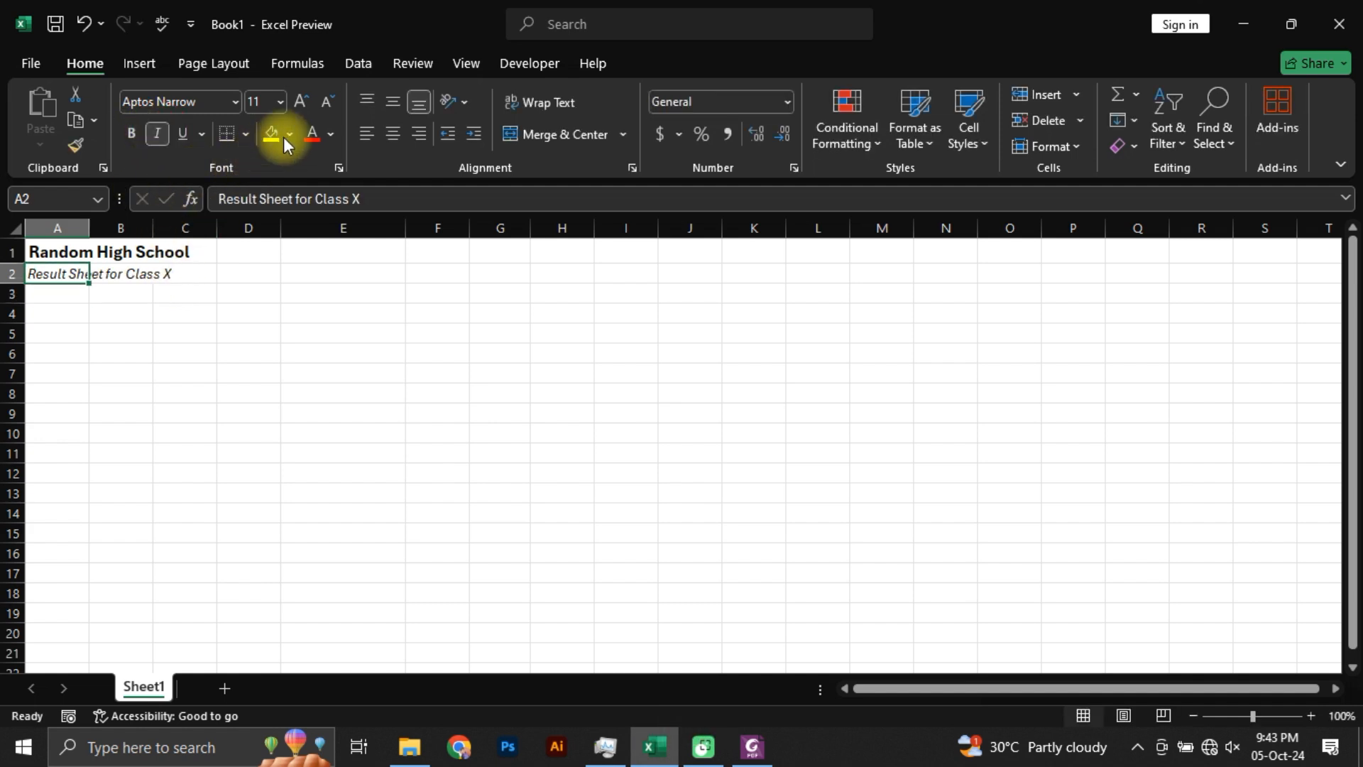
pyautogui.click(332, 136)
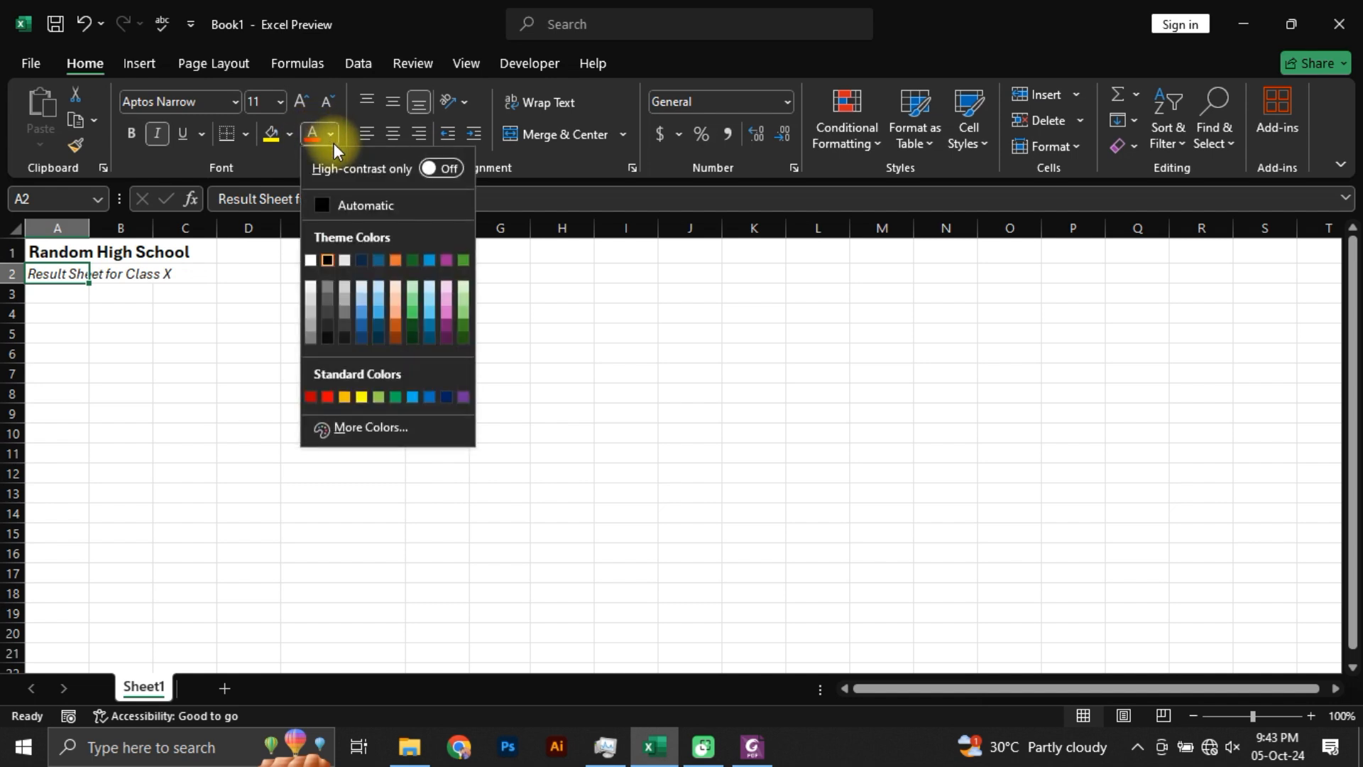
pyautogui.click(378, 260)
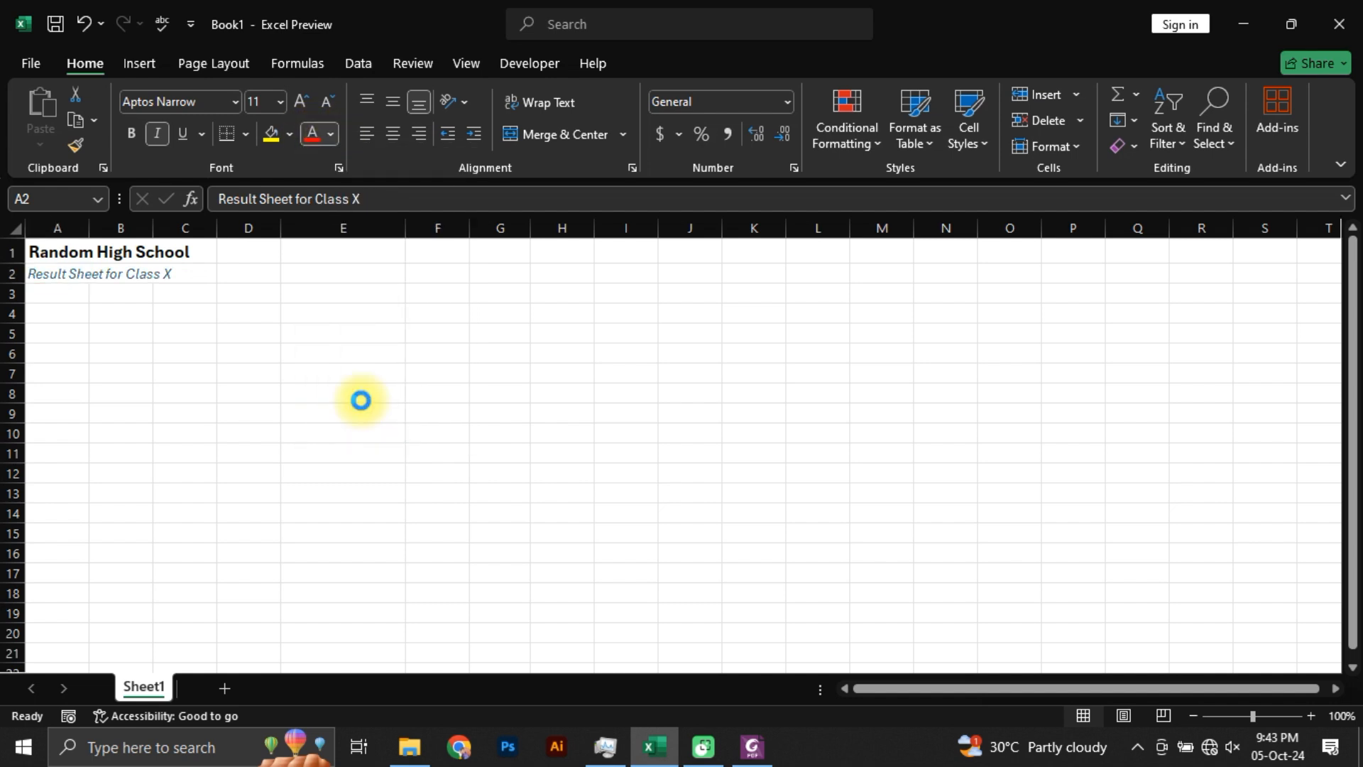
# Step: Check the date line's position in Students Marks.pdf and enter the label "Date" in cell D3
pyautogui.click(61, 299)
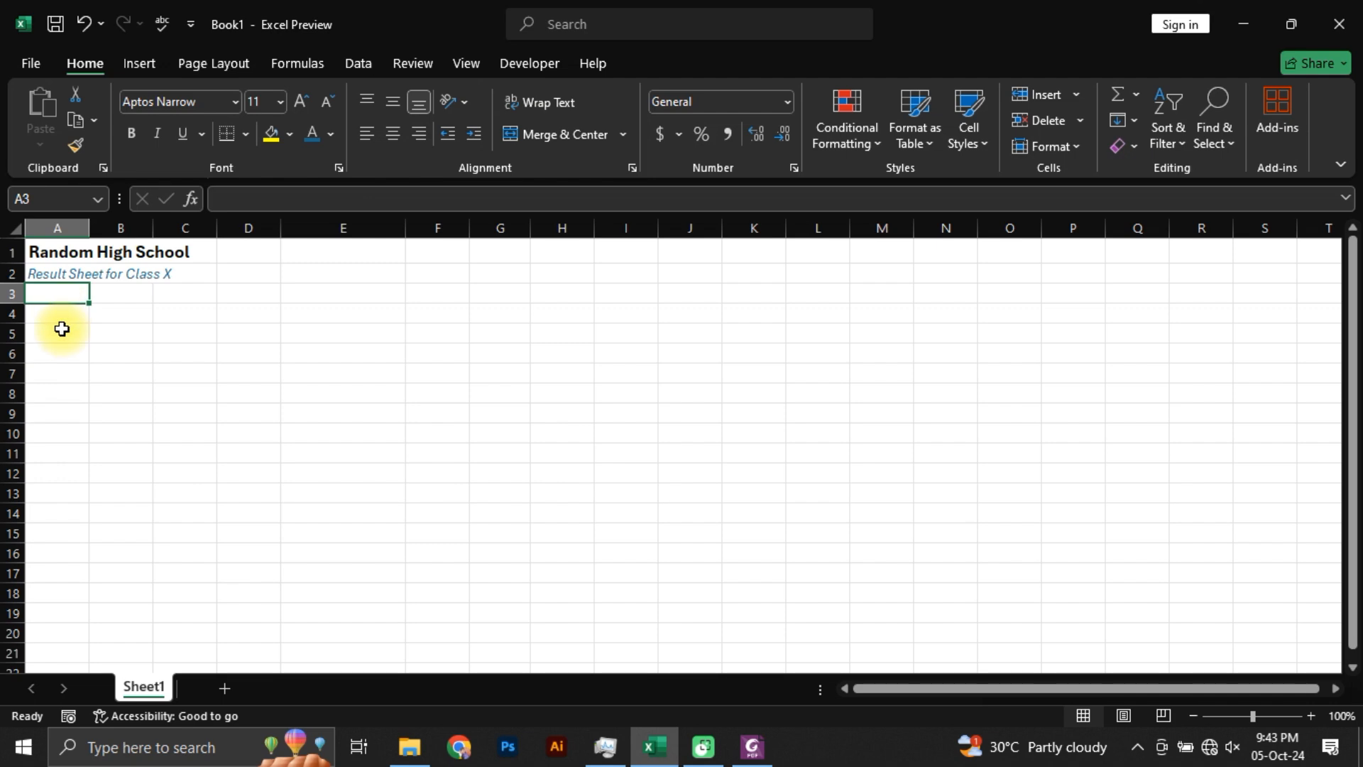
pyautogui.hotkey('alt', 'Tab')
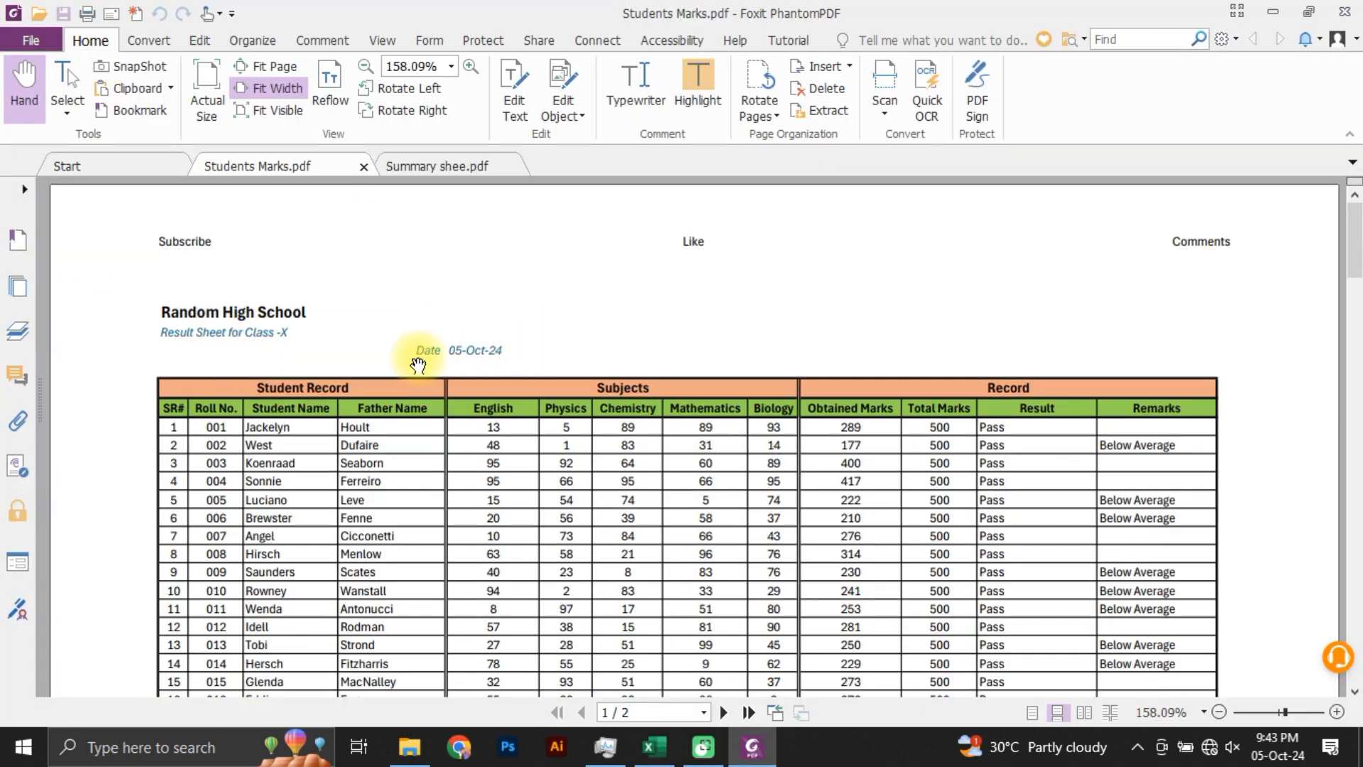
pyautogui.hotkey('alt', 'Tab')
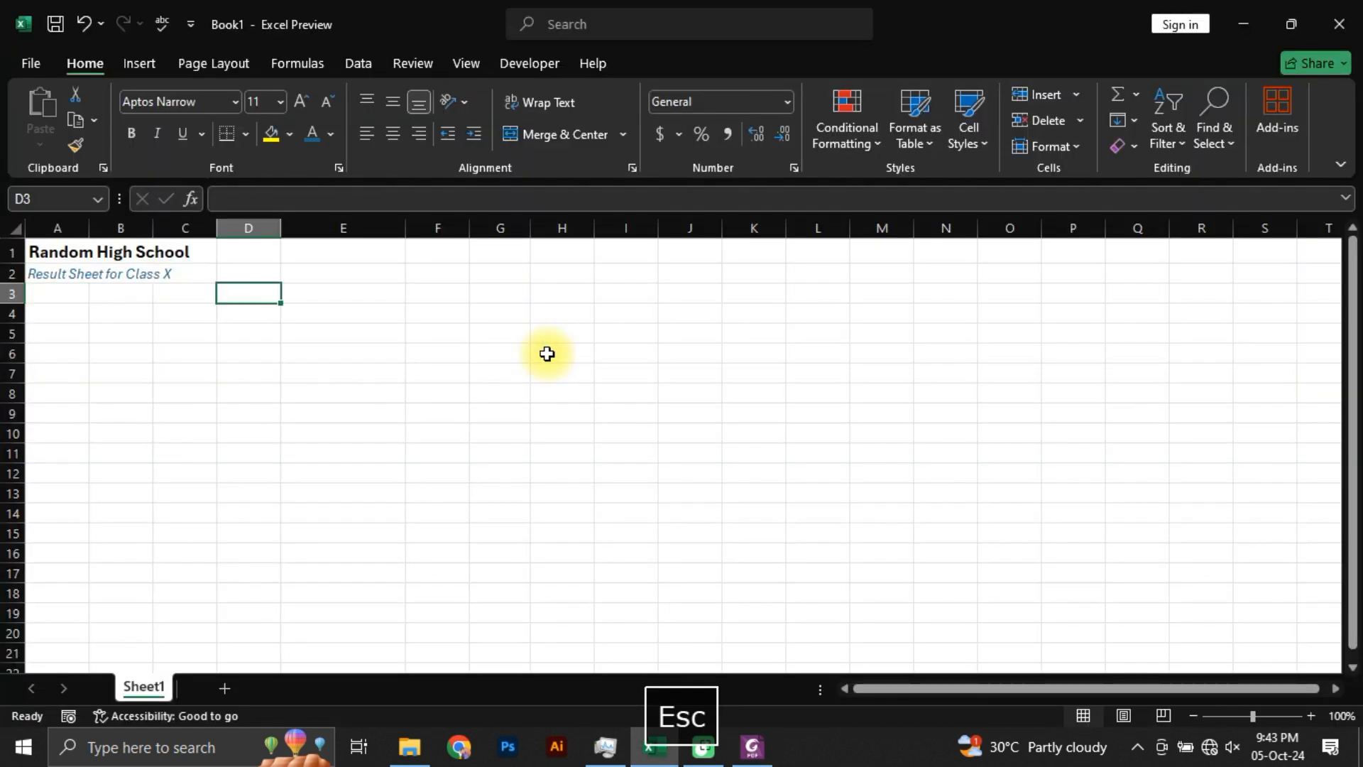
pyautogui.write('Dat')
pyautogui.write('Da')
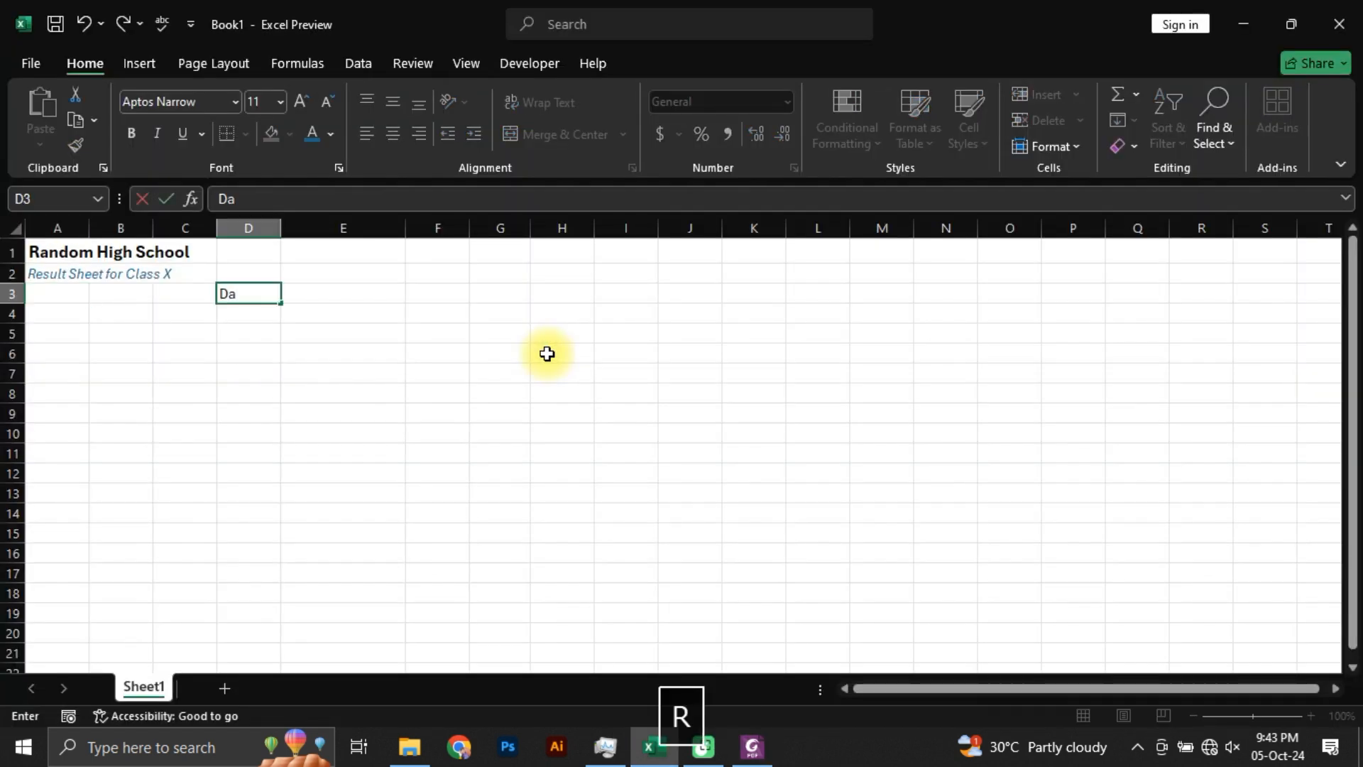
pyautogui.write('r')
pyautogui.press('BackSpace')
pyautogui.write('e')
pyautogui.press('Tab')
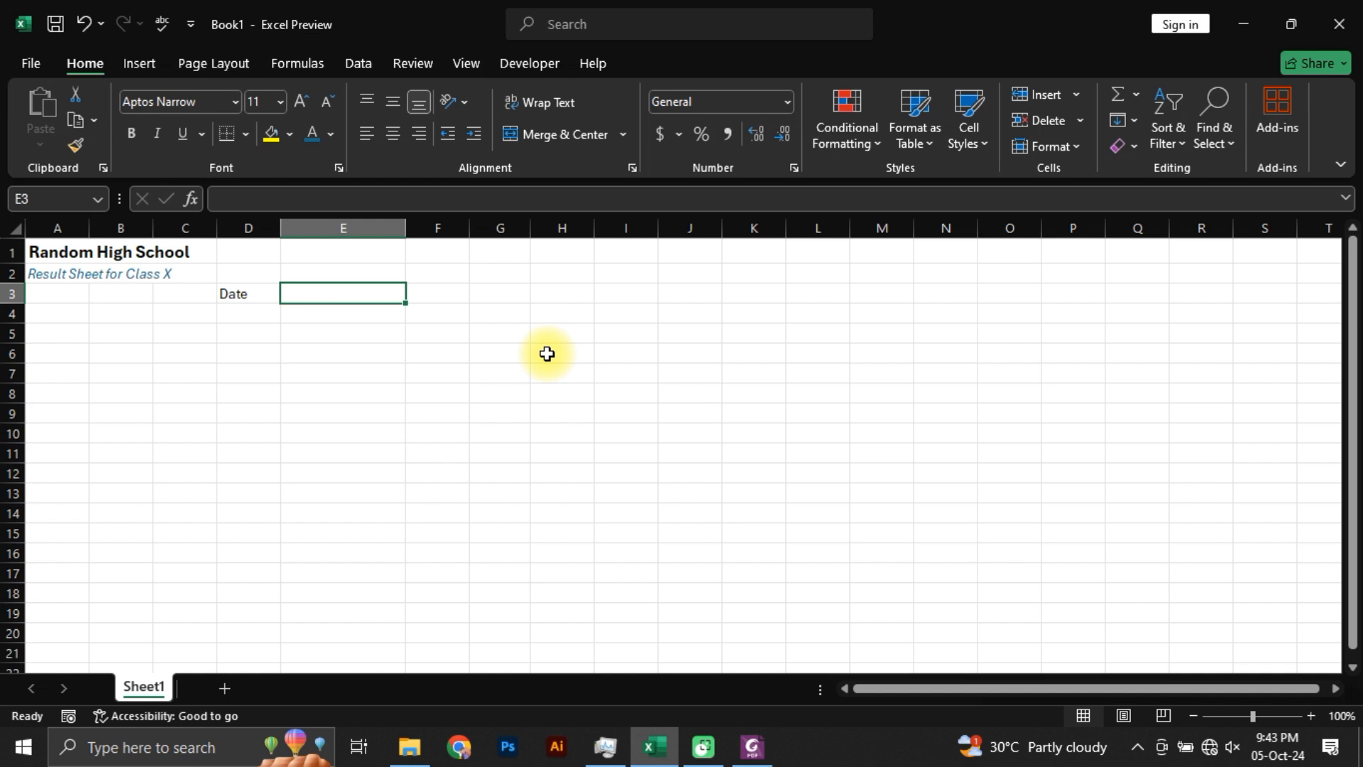
# Step: Enter the date 05-10-24 in cell E3
pyautogui.write('05-')
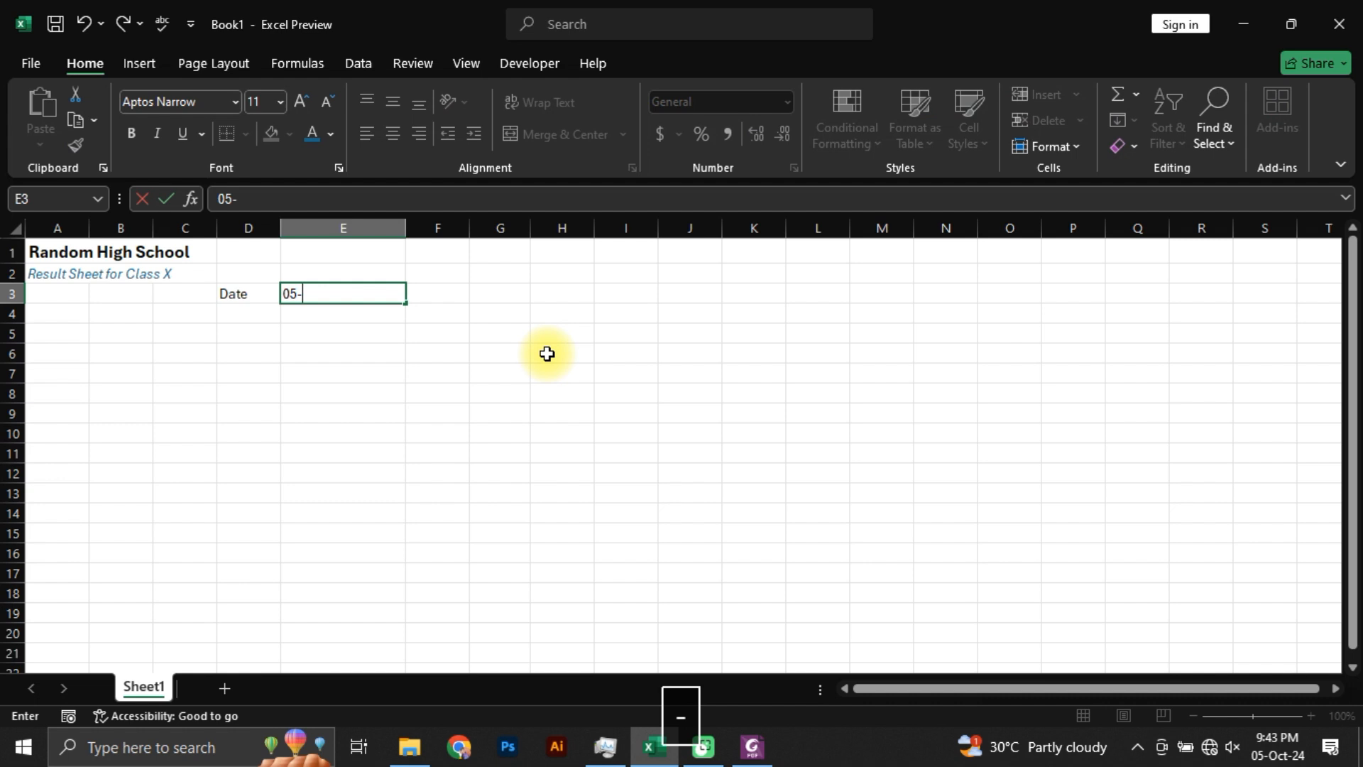
pyautogui.write('10-24')
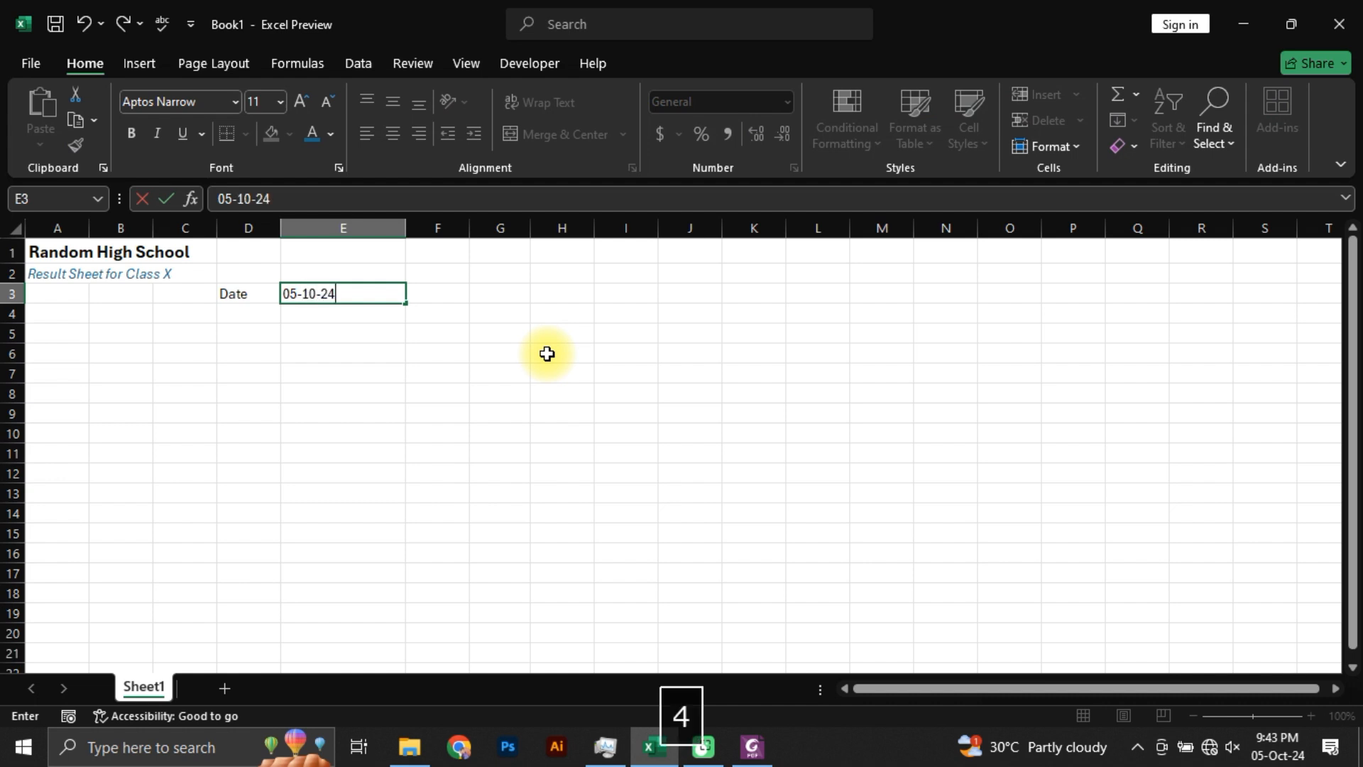
pyautogui.press('Return')
pyautogui.press('Up')
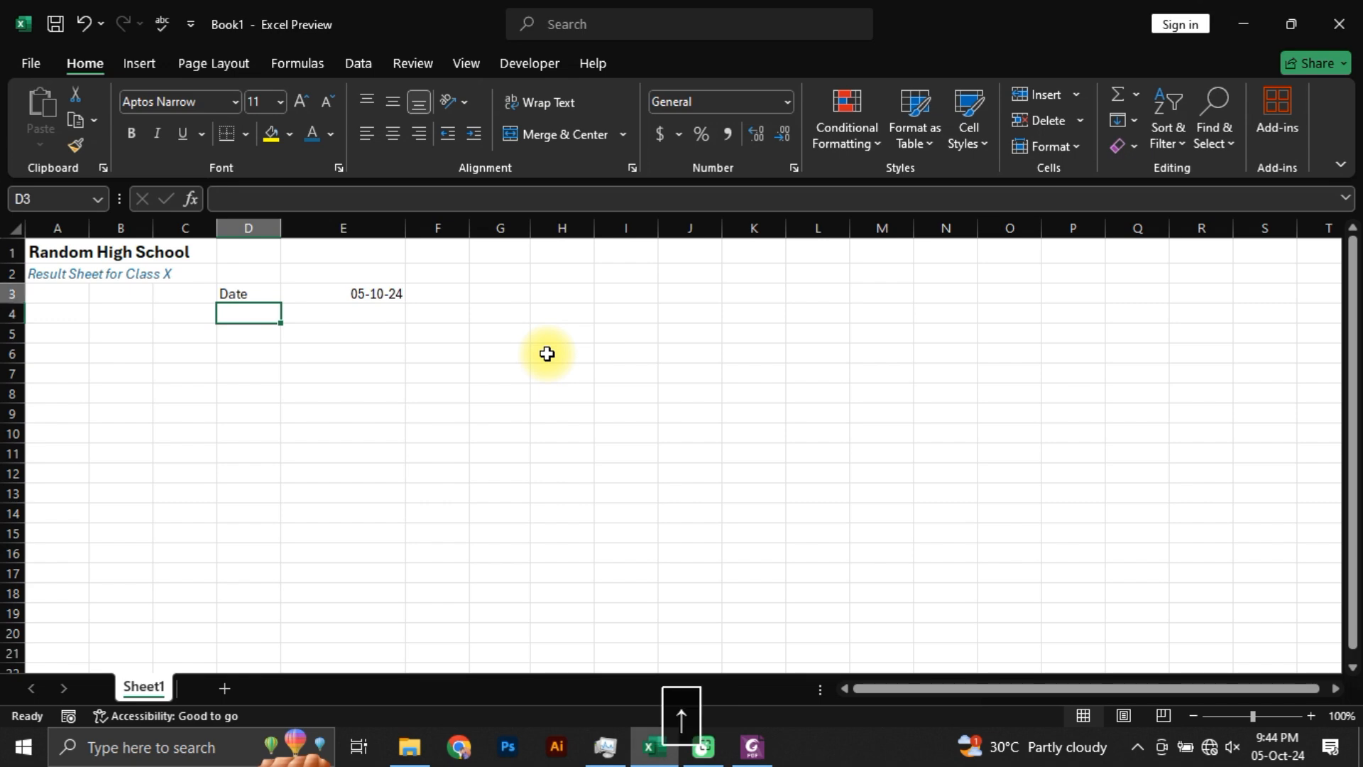
# Step: Compare the date line with Students Marks.pdf, right-aligning the label in D3 and left-aligning the date in E3
pyautogui.press('Tab')
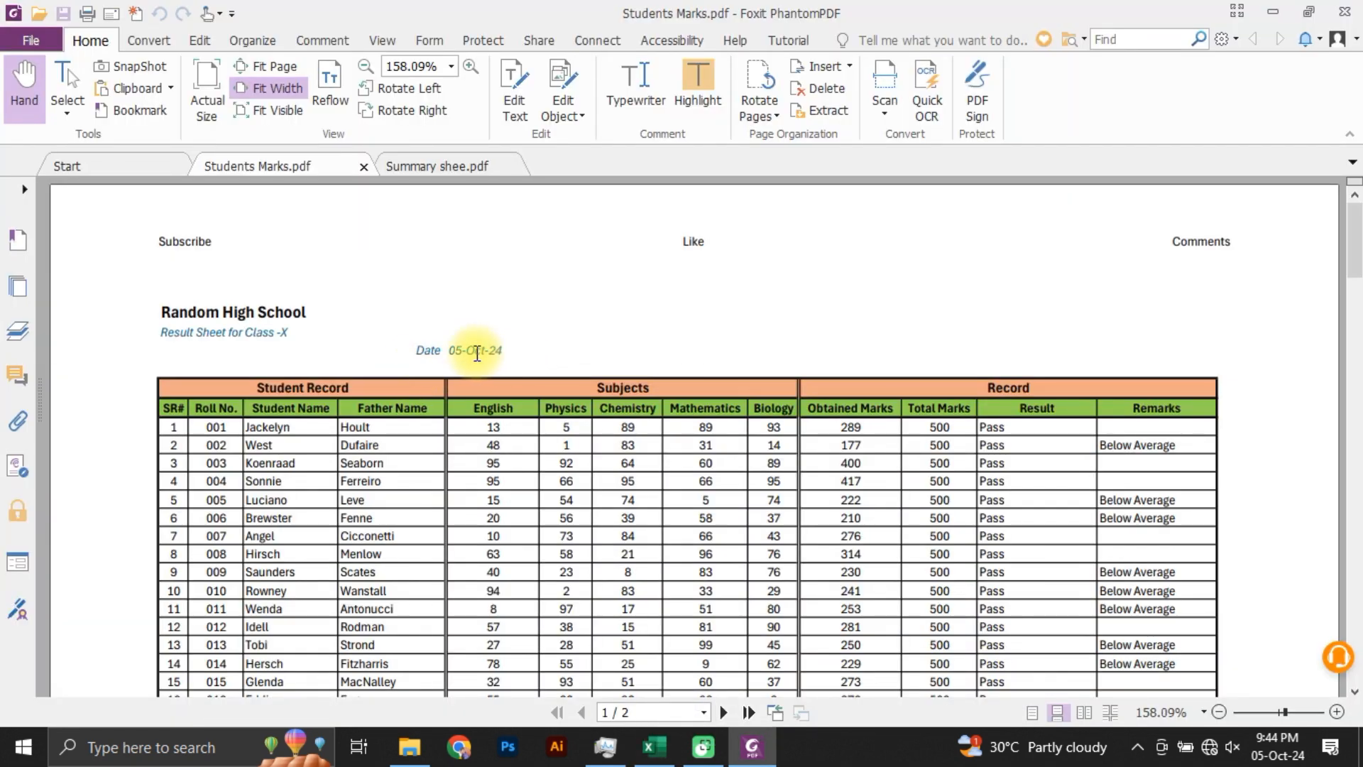
pyautogui.hotkey('alt', 'Tab')
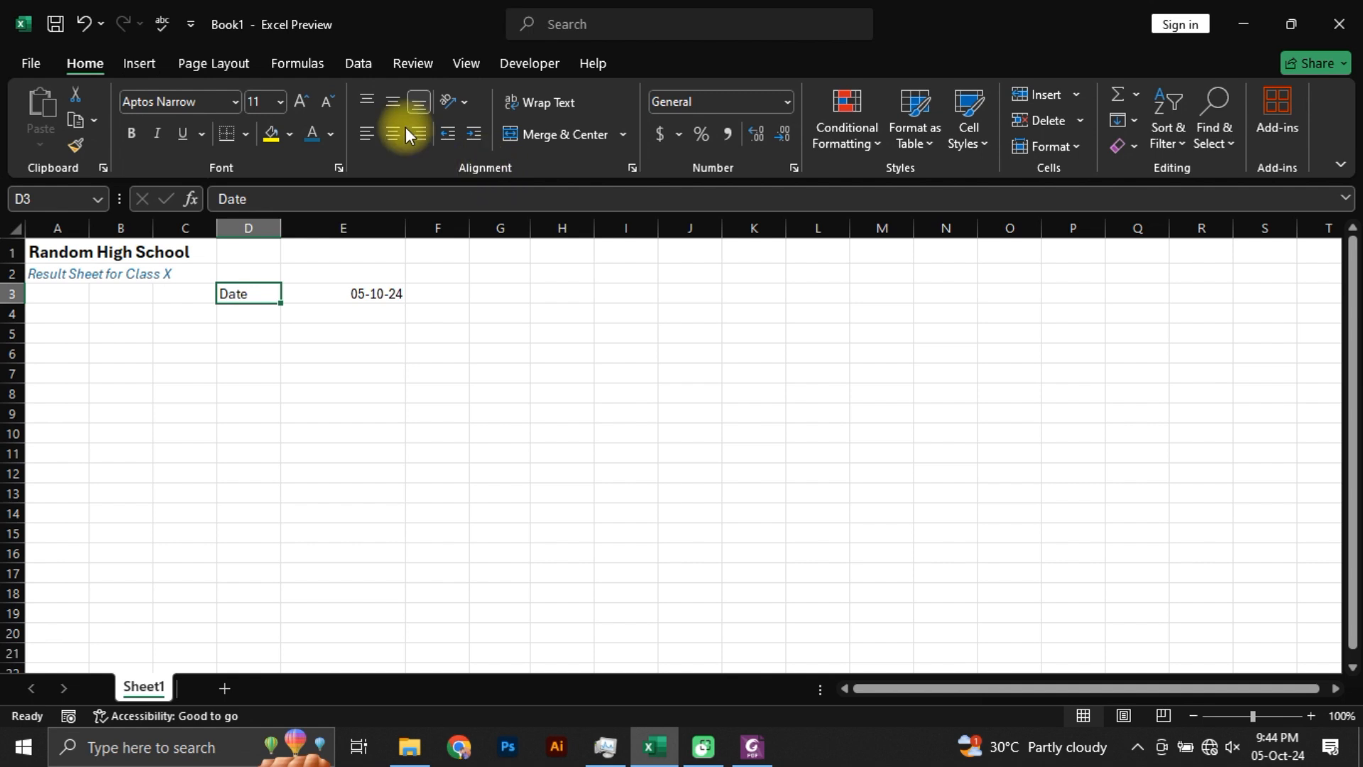
pyautogui.click(422, 139)
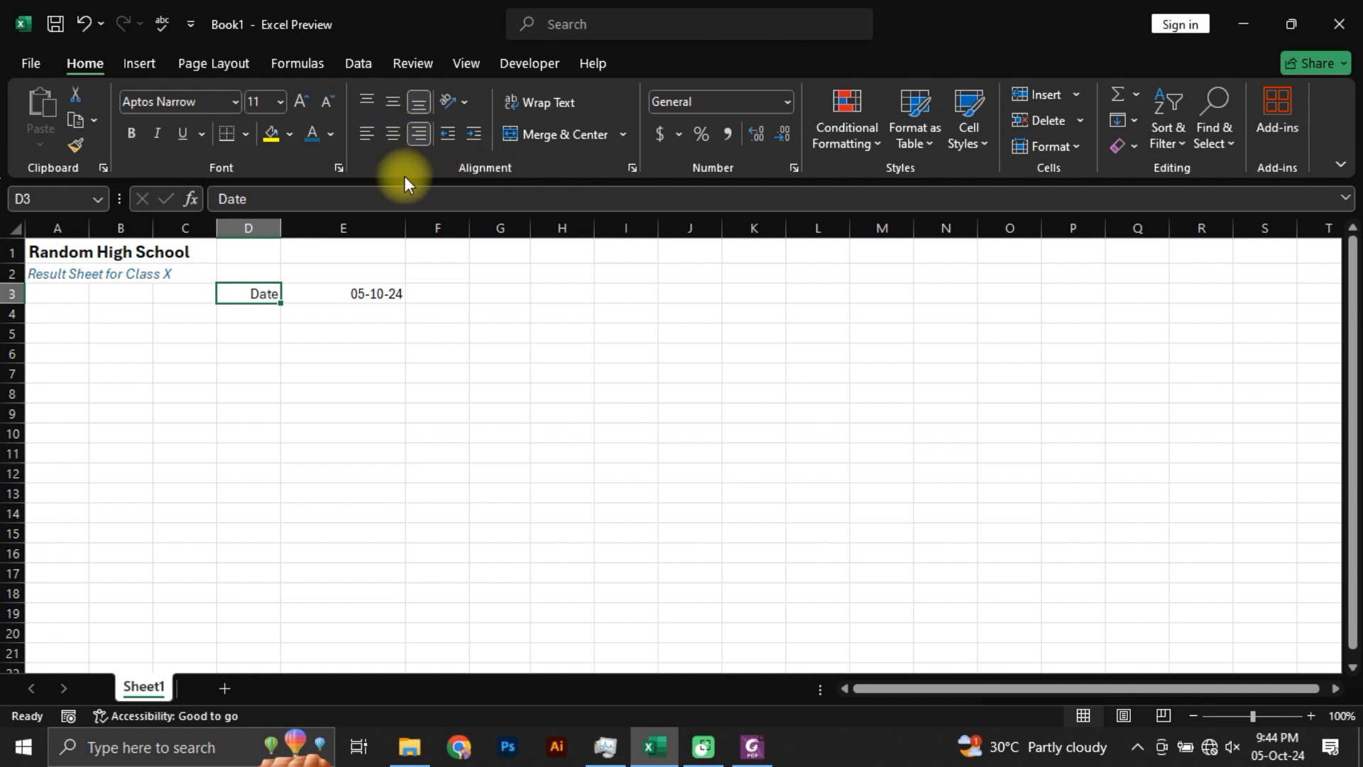
pyautogui.click(326, 292)
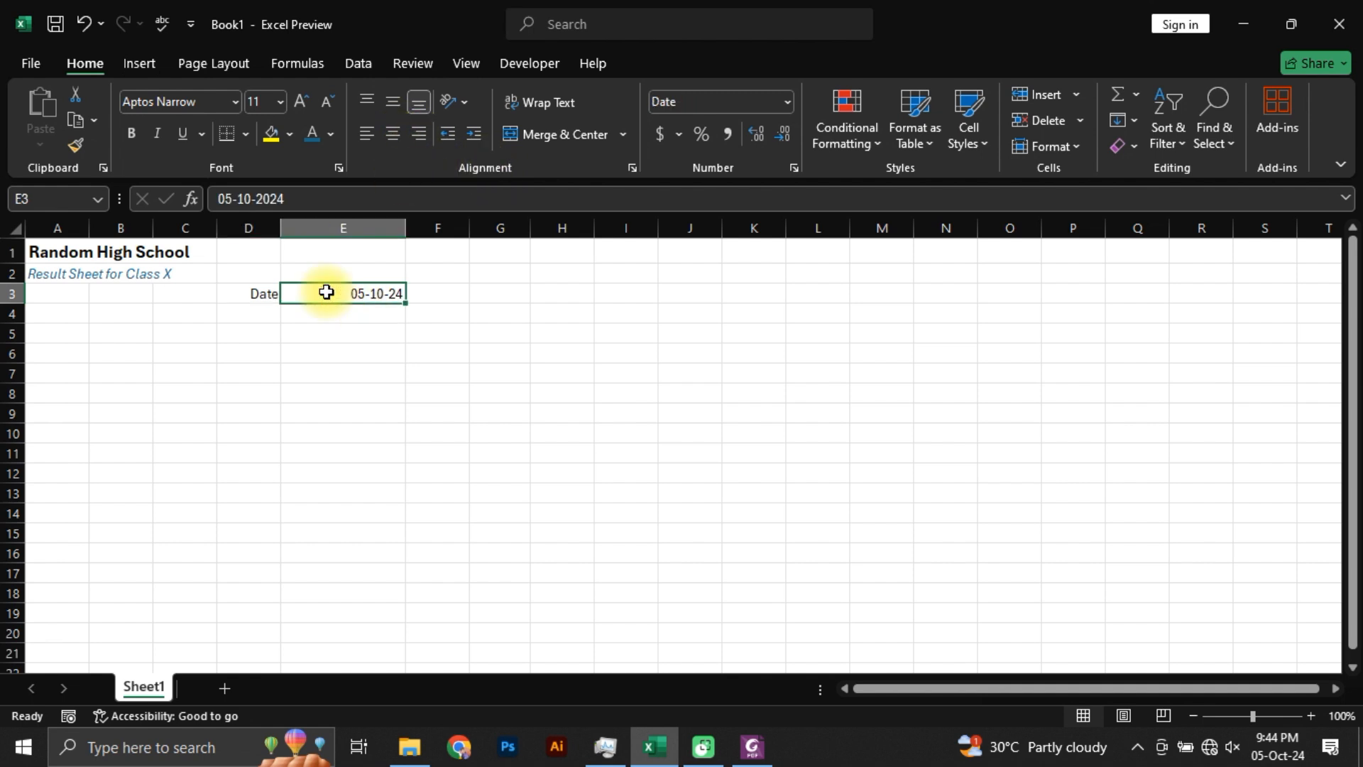
pyautogui.click(366, 134)
pyautogui.hotkey('alt', 'Tab')
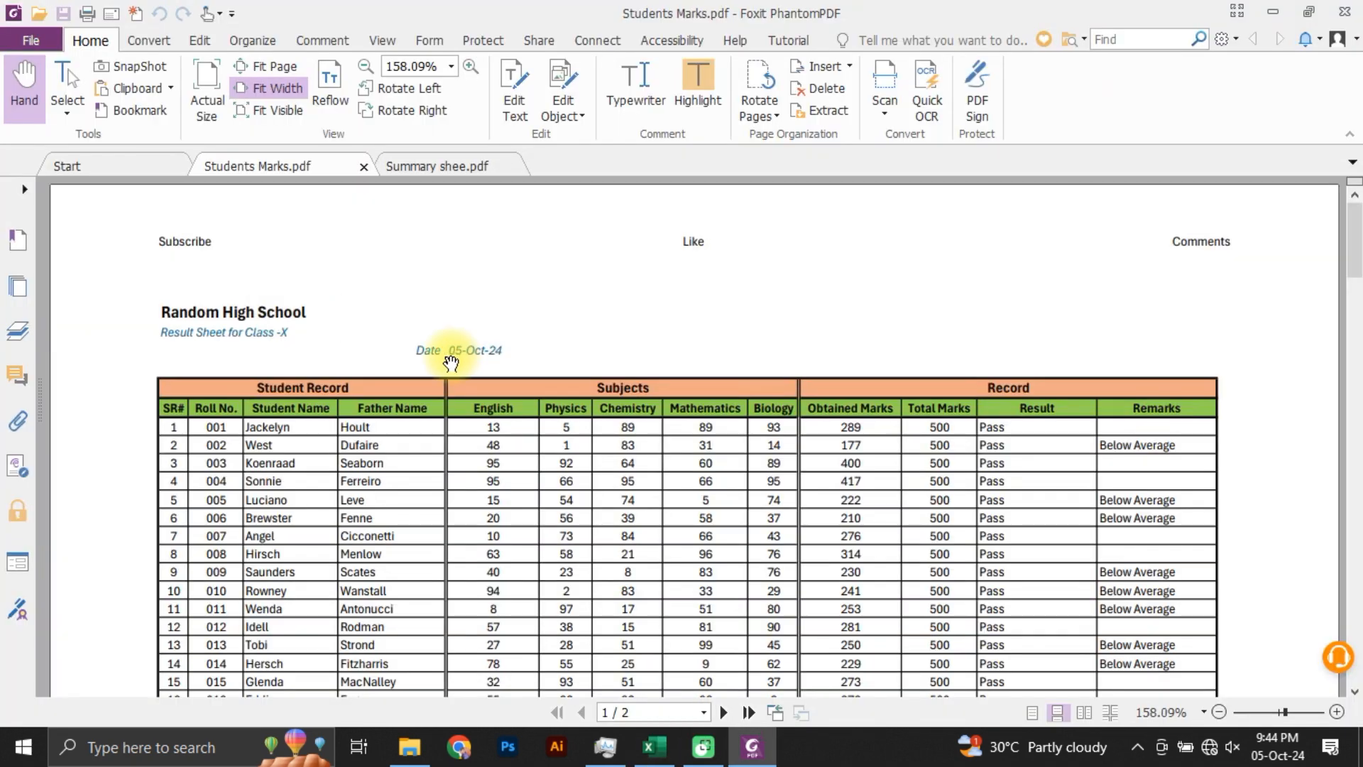
pyautogui.hotkey('alt', 'Tab')
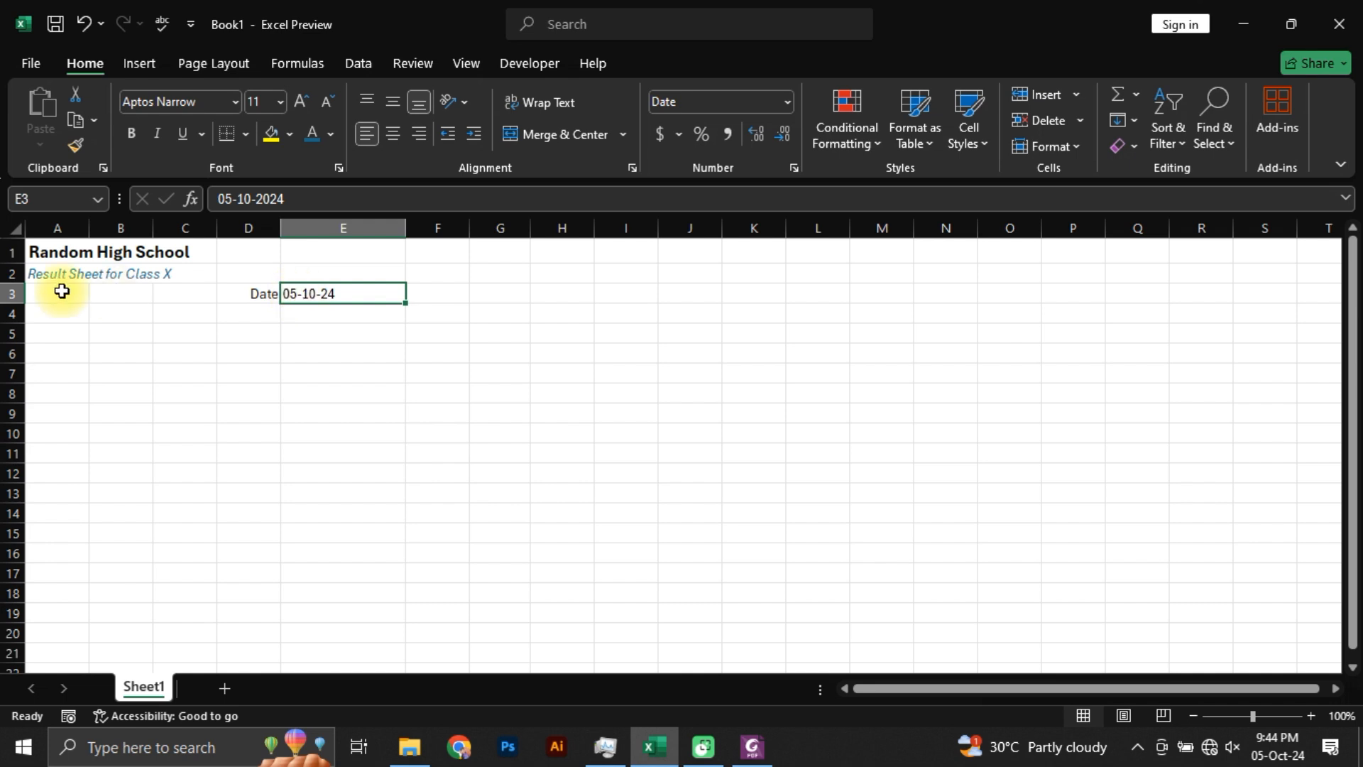
# Step: Copy the formatting of the subtitle in cell A2 onto cells D3:E3 with Format Painter
pyautogui.click(41, 277)
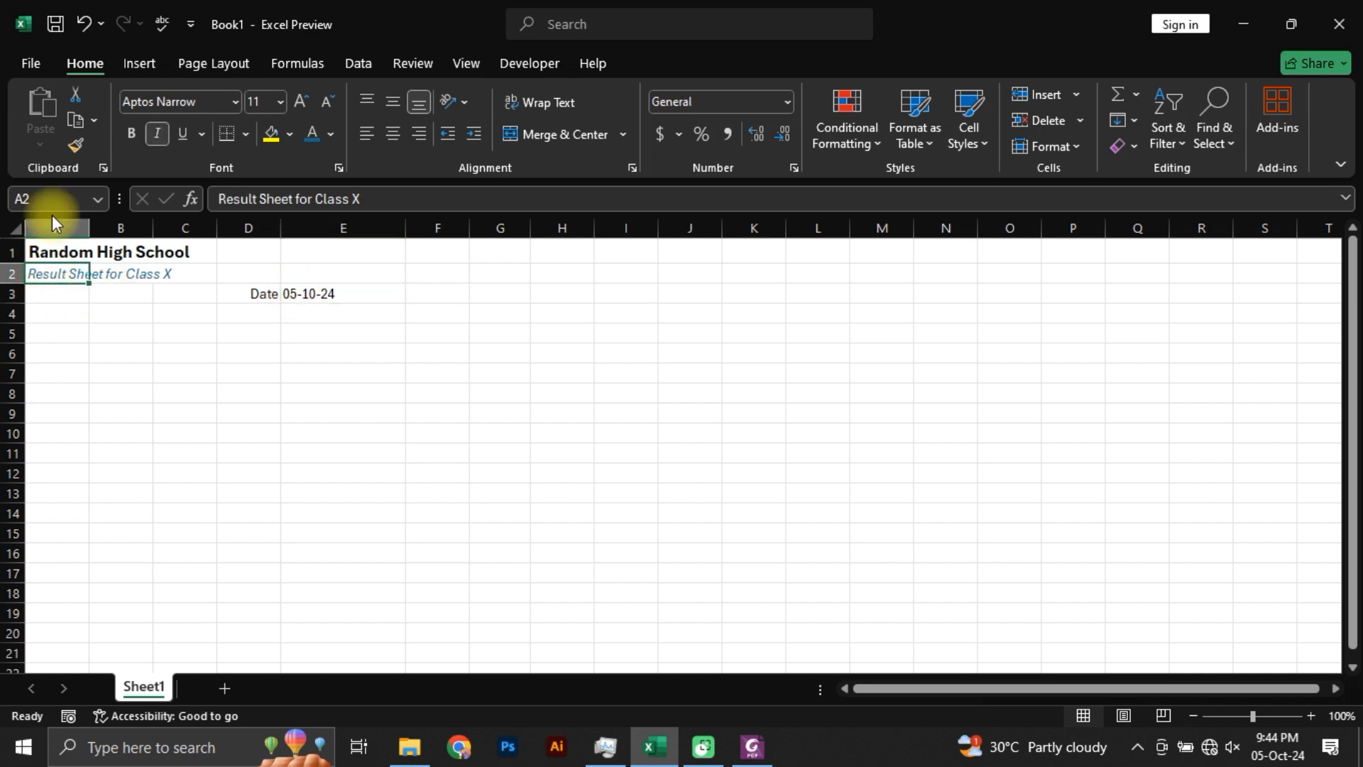
pyautogui.click(73, 146)
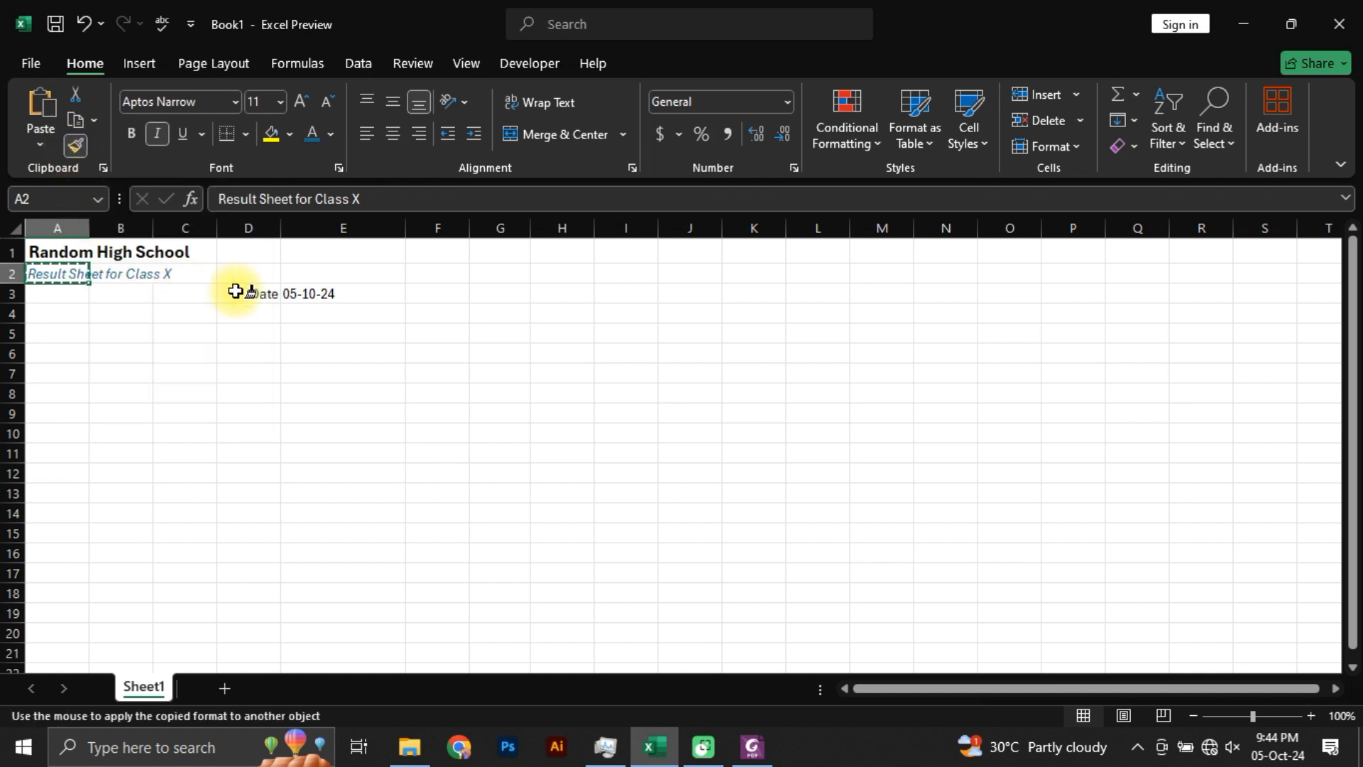
pyautogui.moveTo(235, 291); pyautogui.dragTo(332, 291)
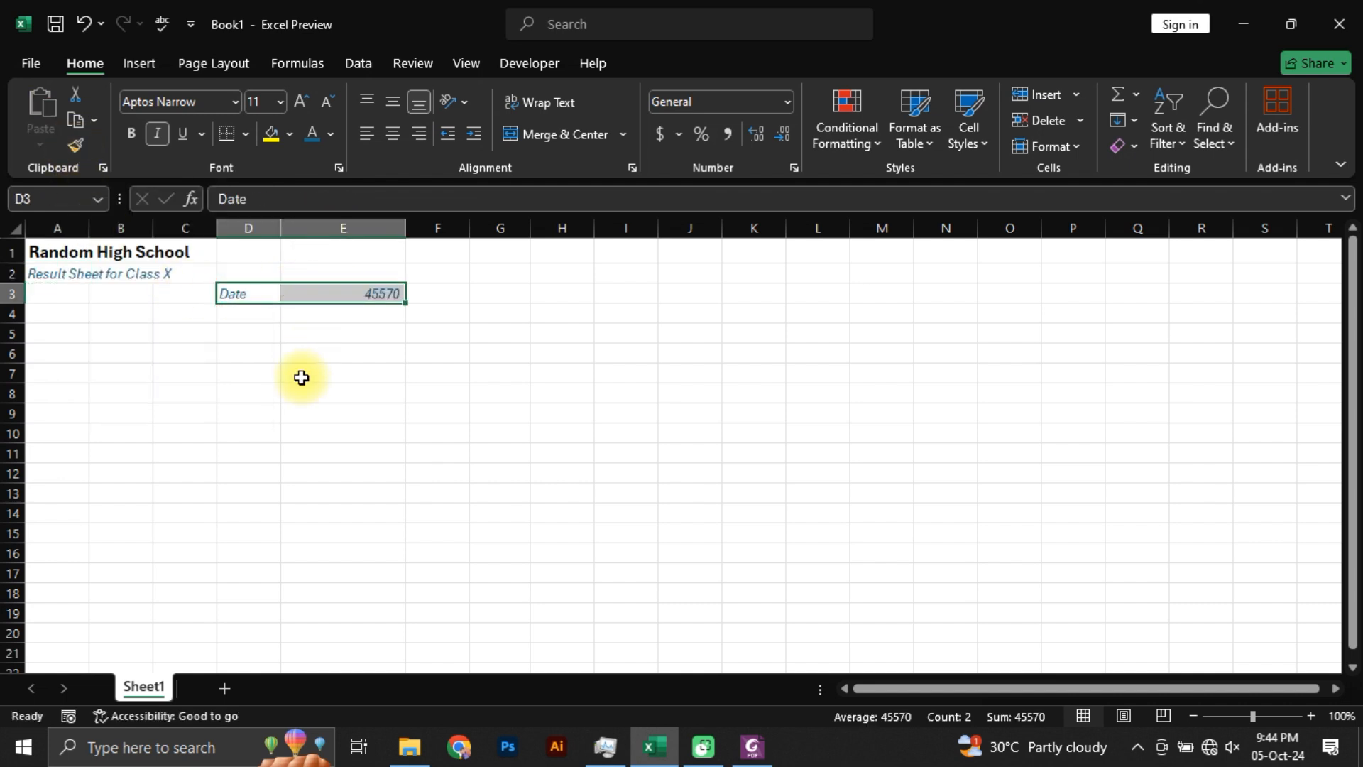
# Step: Left-align the value in cell E3 and right-align the "Date" label in cell D3
pyautogui.click(327, 294)
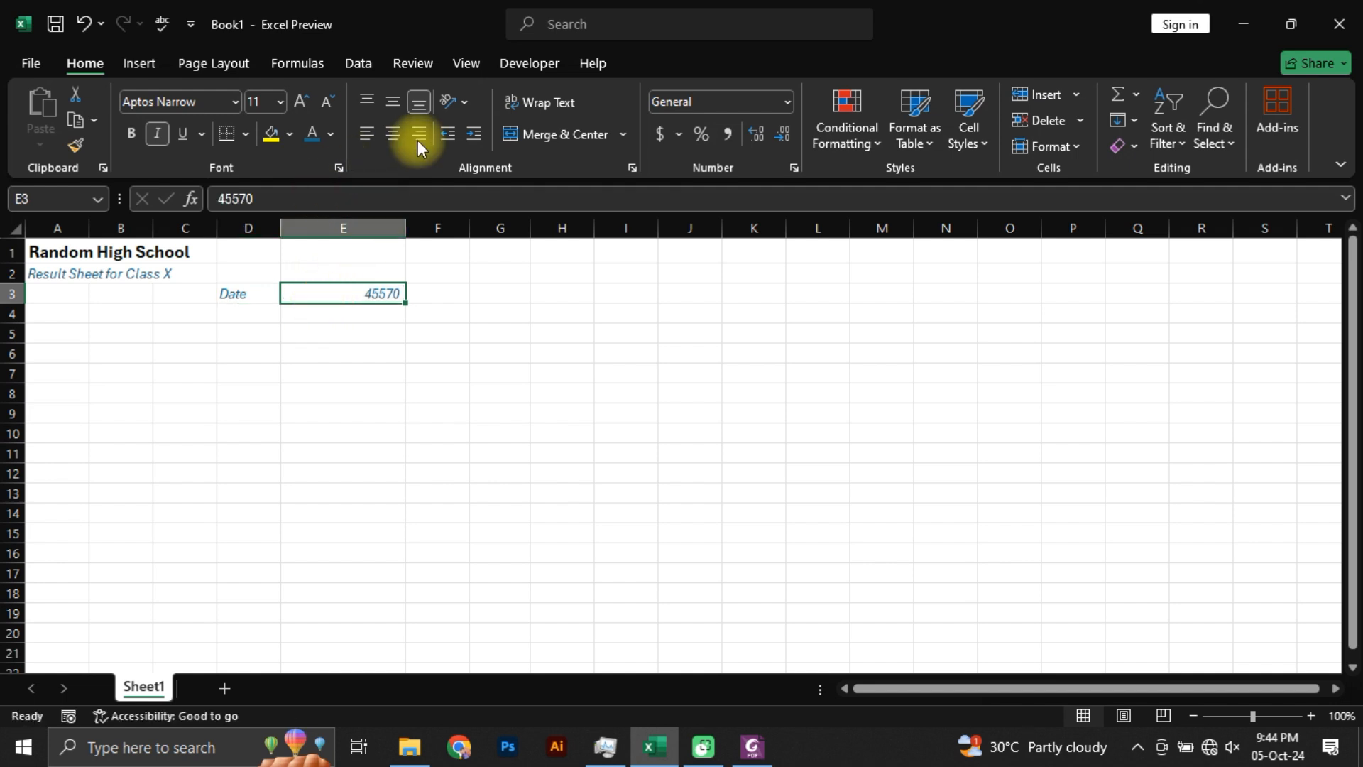
pyautogui.click(368, 132)
pyautogui.click(238, 299)
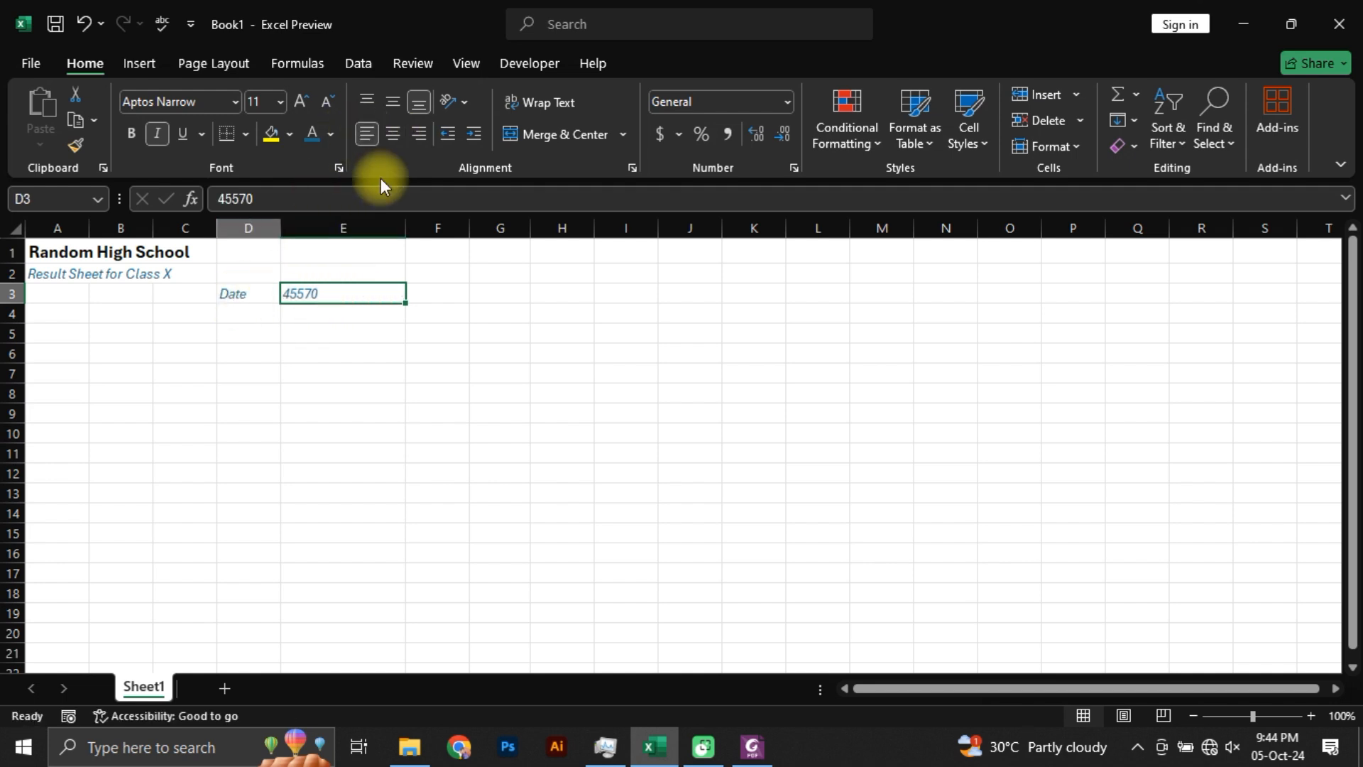
pyautogui.click(422, 132)
# Step: Apply the Short Date number format to cell E3 and change its date type to 14-Mar-12
pyautogui.click(326, 294)
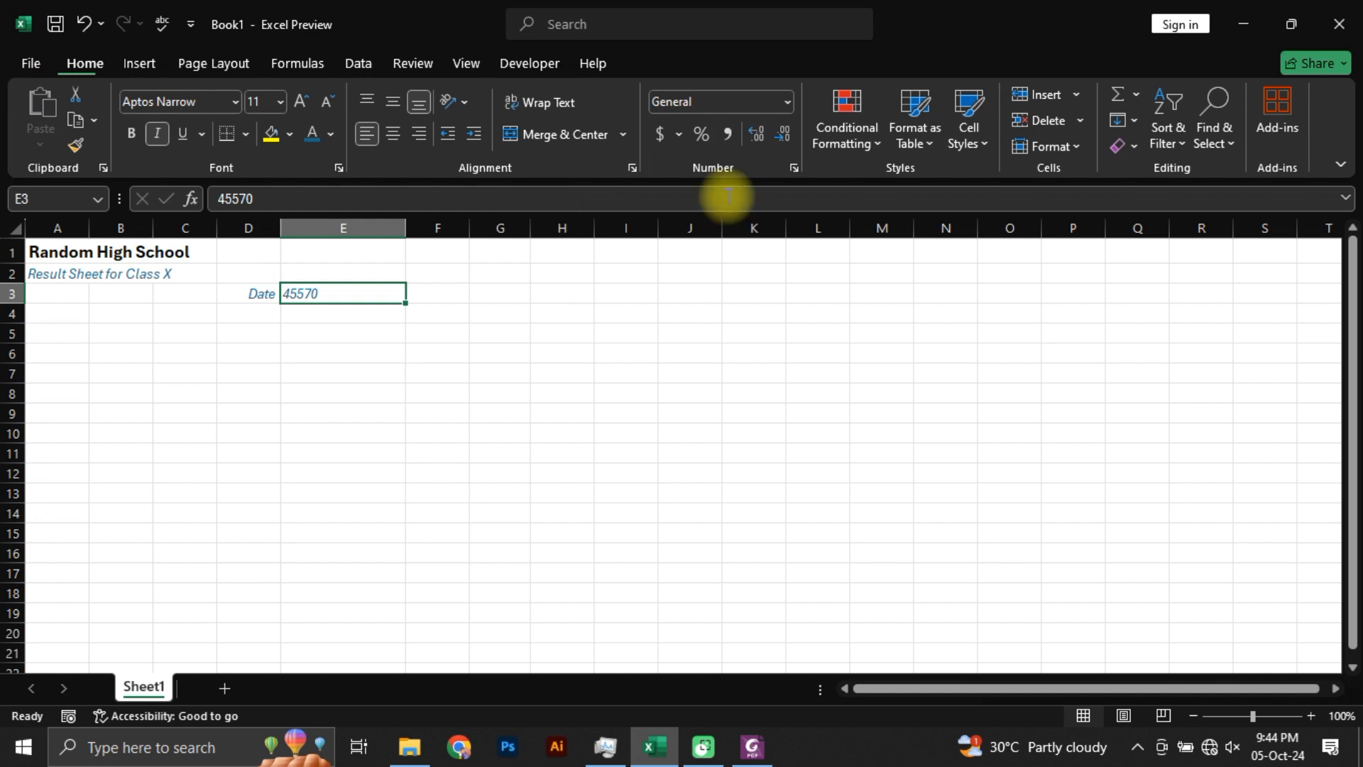
pyautogui.click(787, 100)
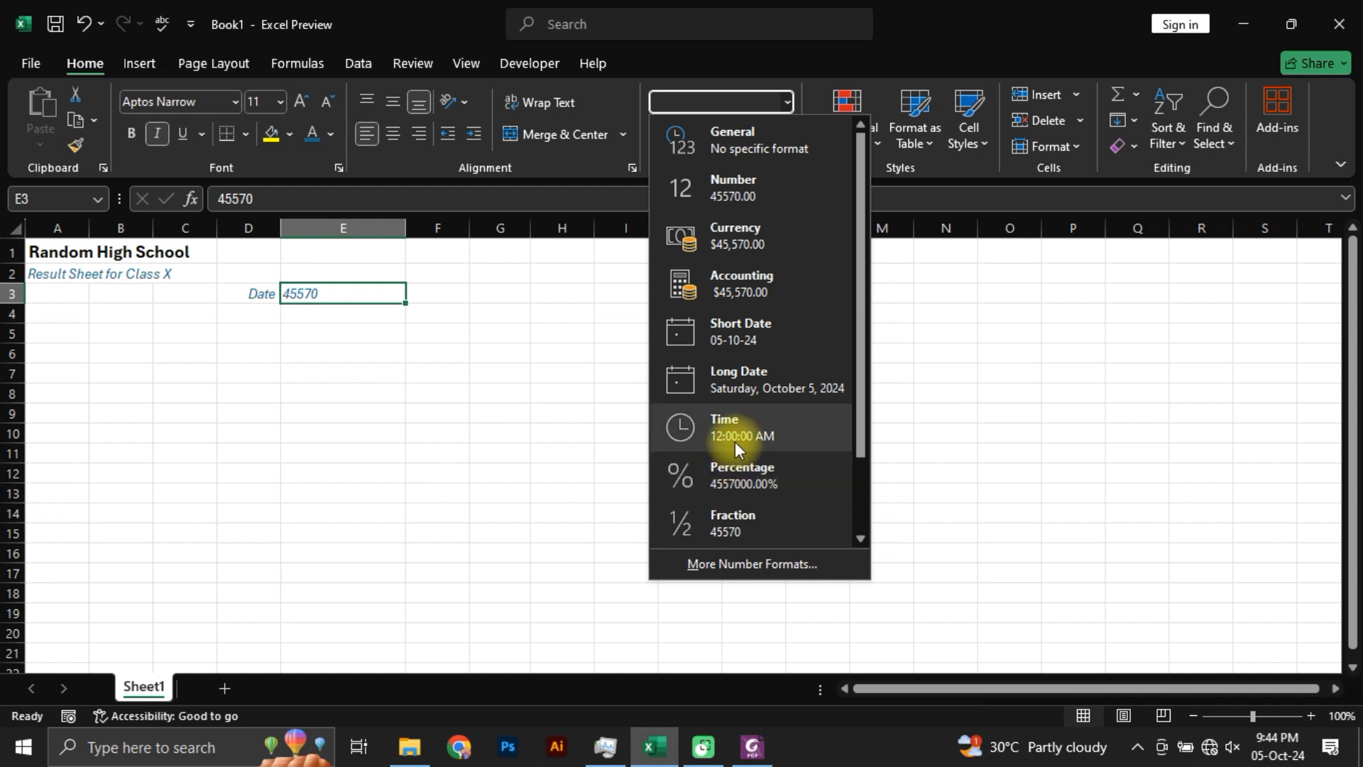
pyautogui.click(738, 335)
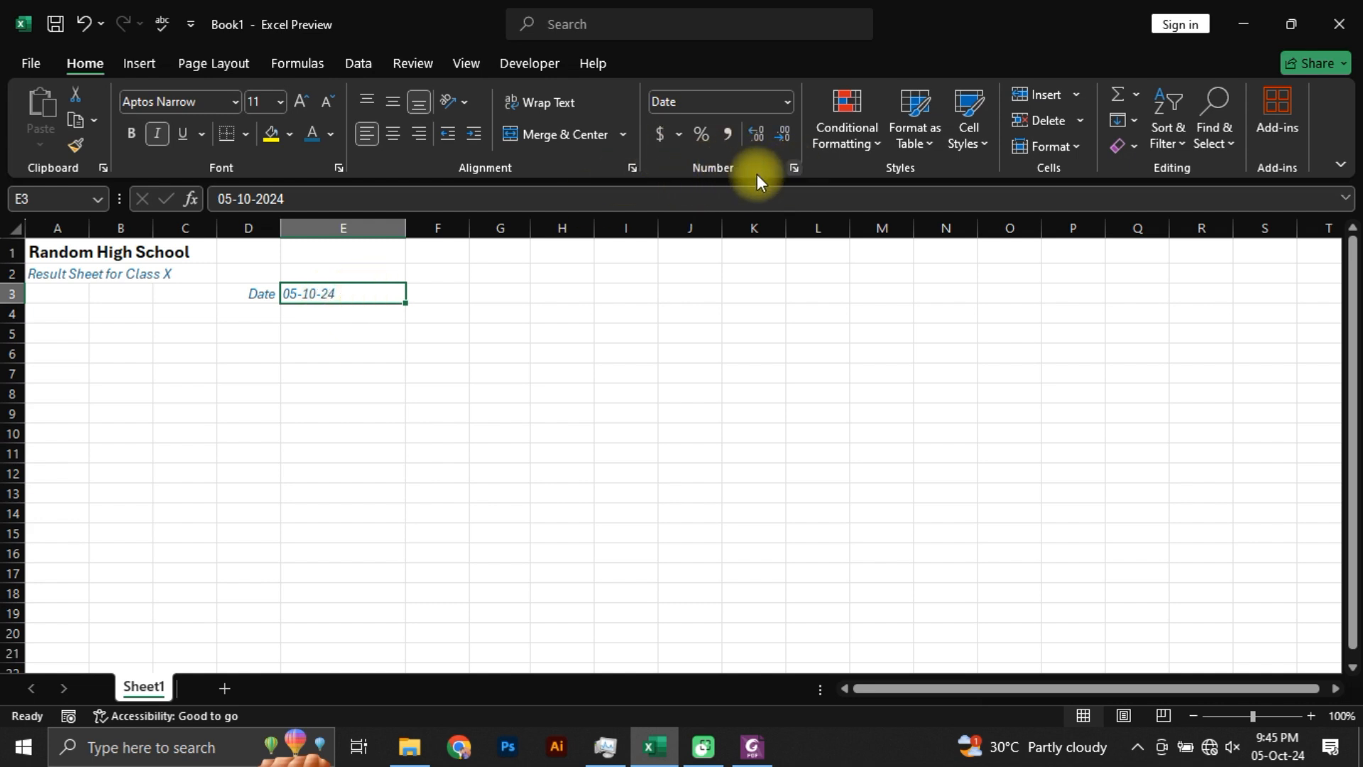
pyautogui.click(793, 168)
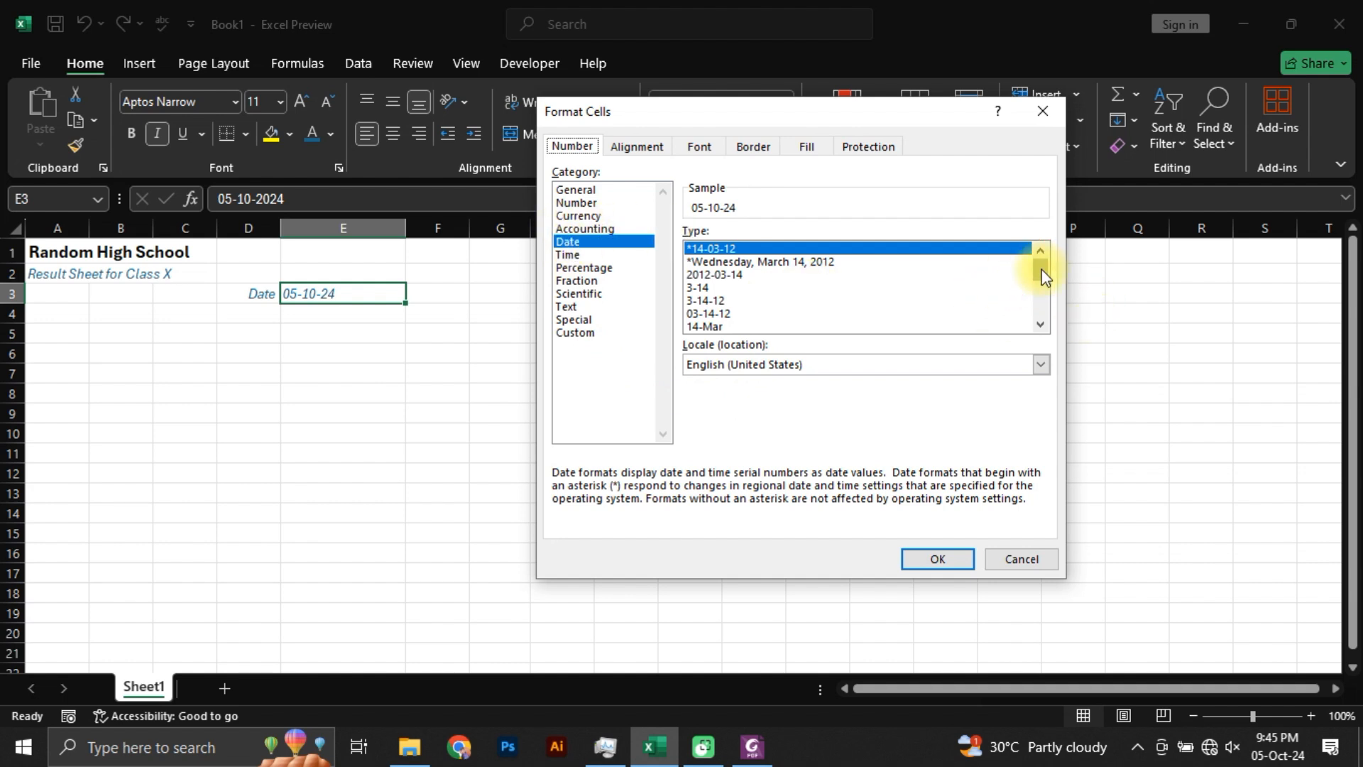
pyautogui.moveTo(1042, 275); pyautogui.dragTo(1042, 284)
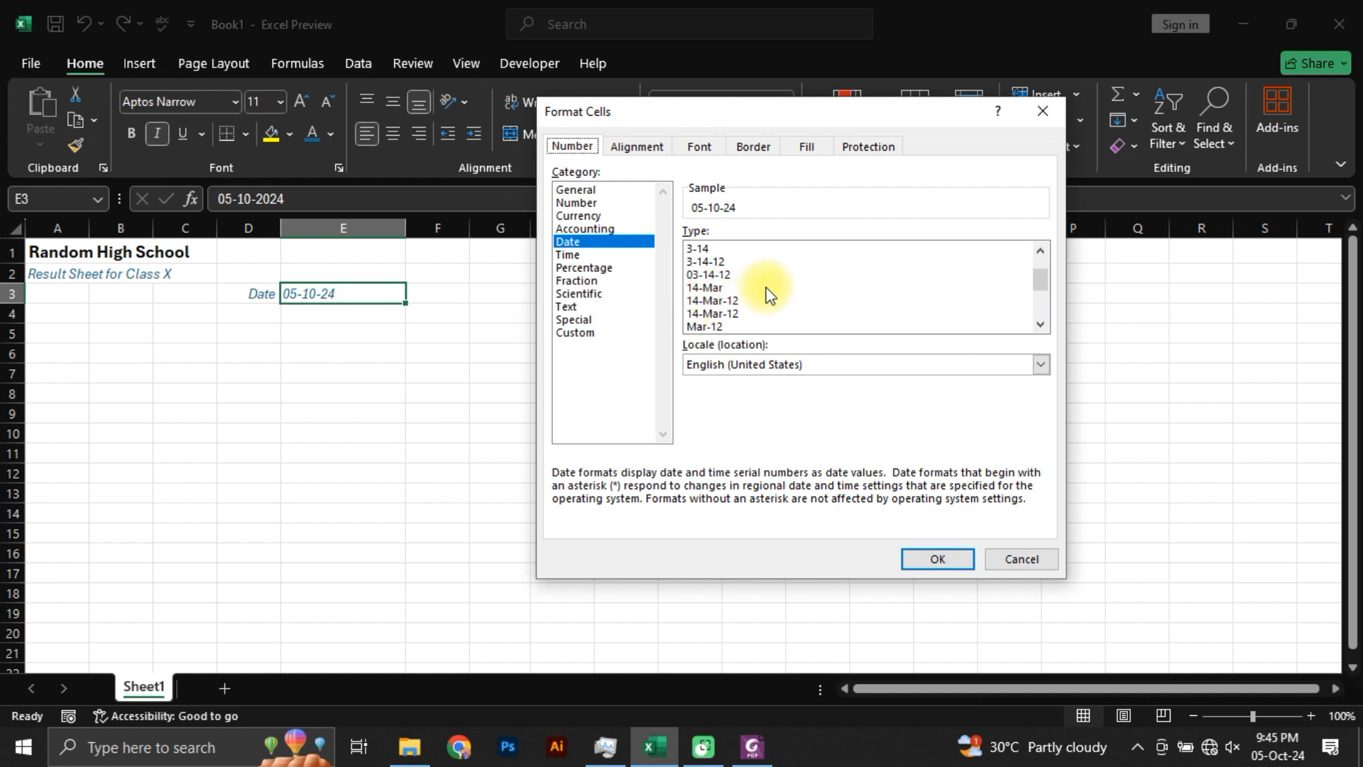
pyautogui.click(785, 301)
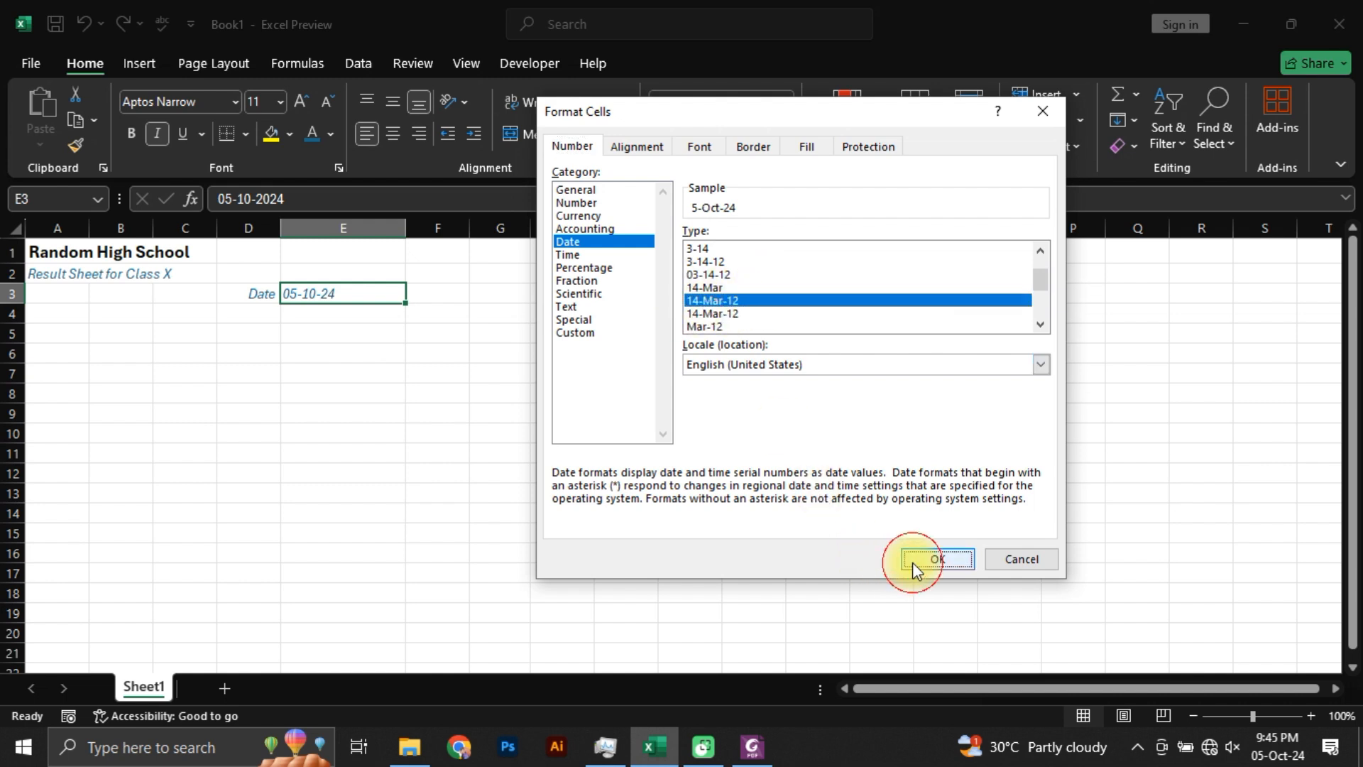
pyautogui.click(914, 561)
pyautogui.click(285, 372)
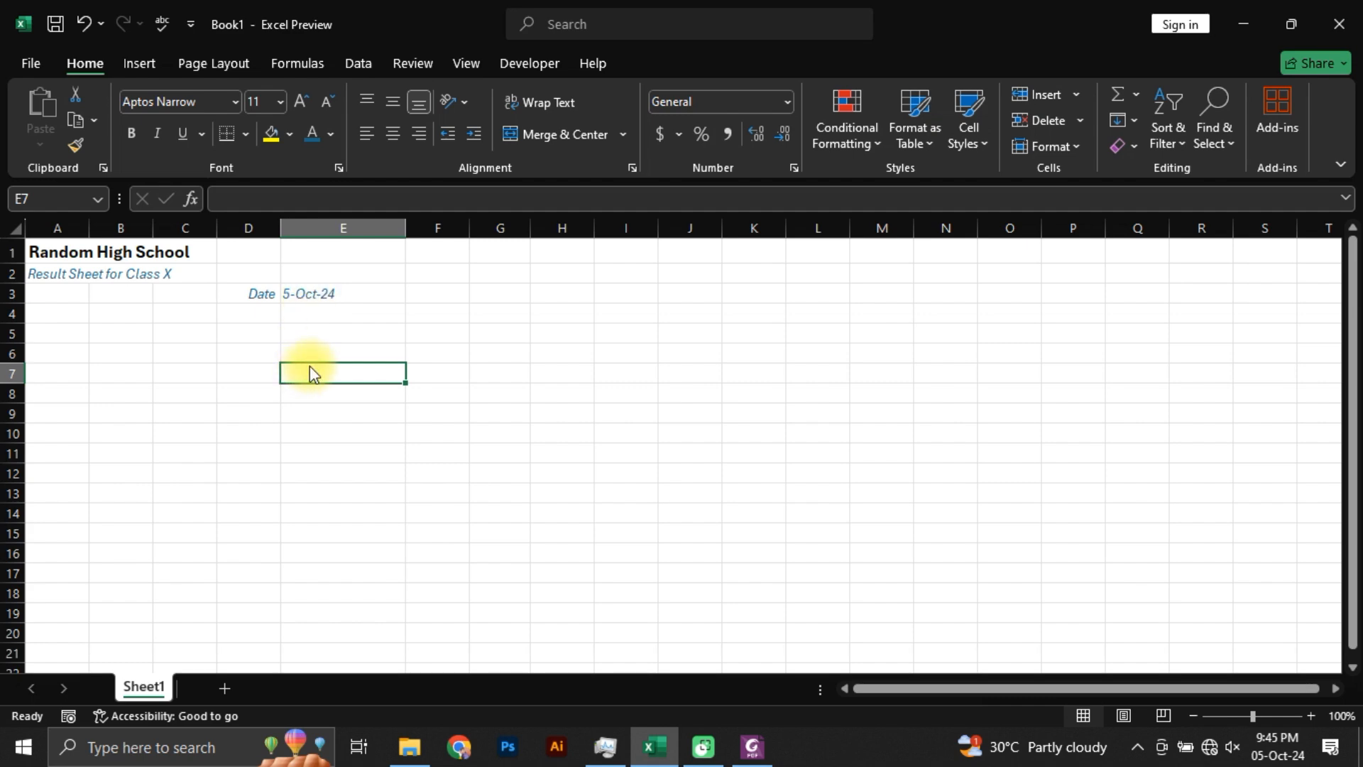
# Step: Switch to Foxit PhantomPDF, examine the table's group and column headers in Students Marks.pdf, and return to Excel
pyautogui.hotkey('alt', 'Tab')
pyautogui.scroll(-1, 247, 396)
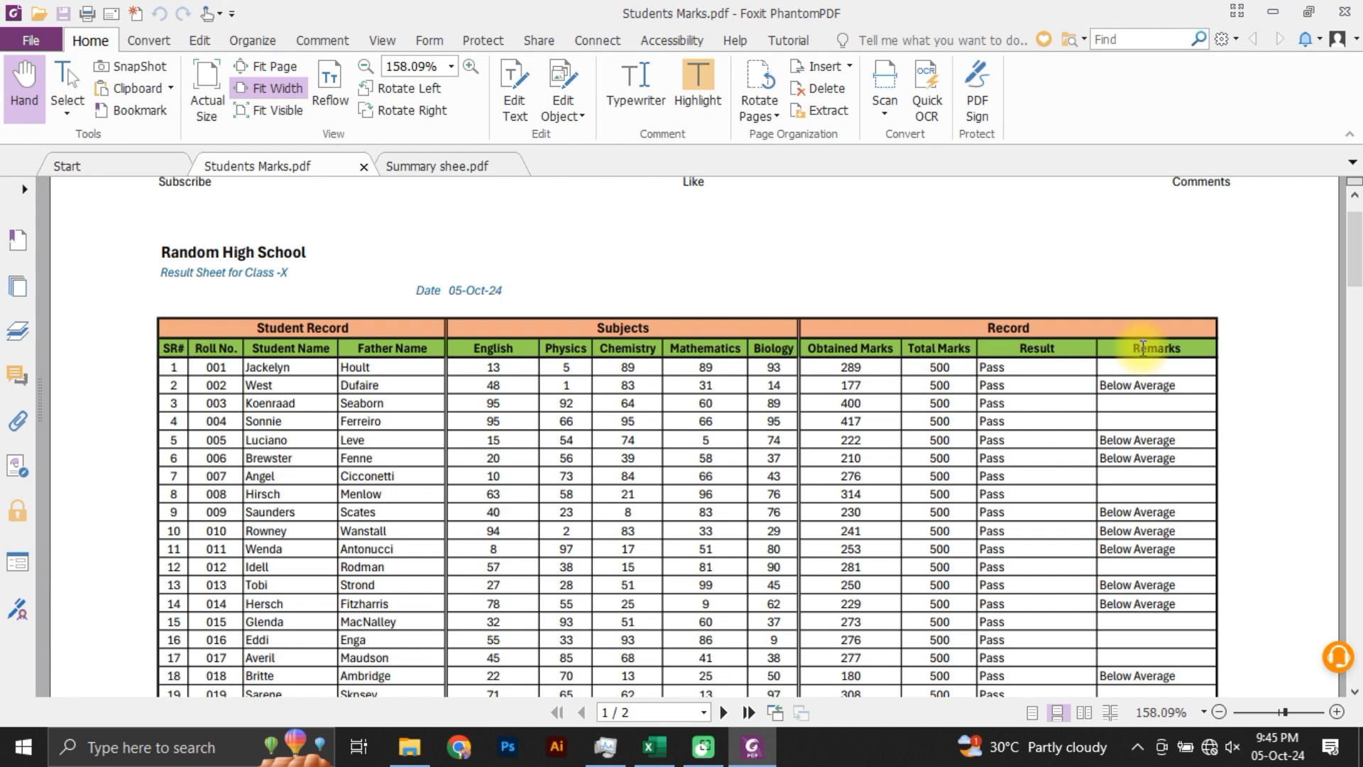
pyautogui.hotkey('alt', 'Tab')
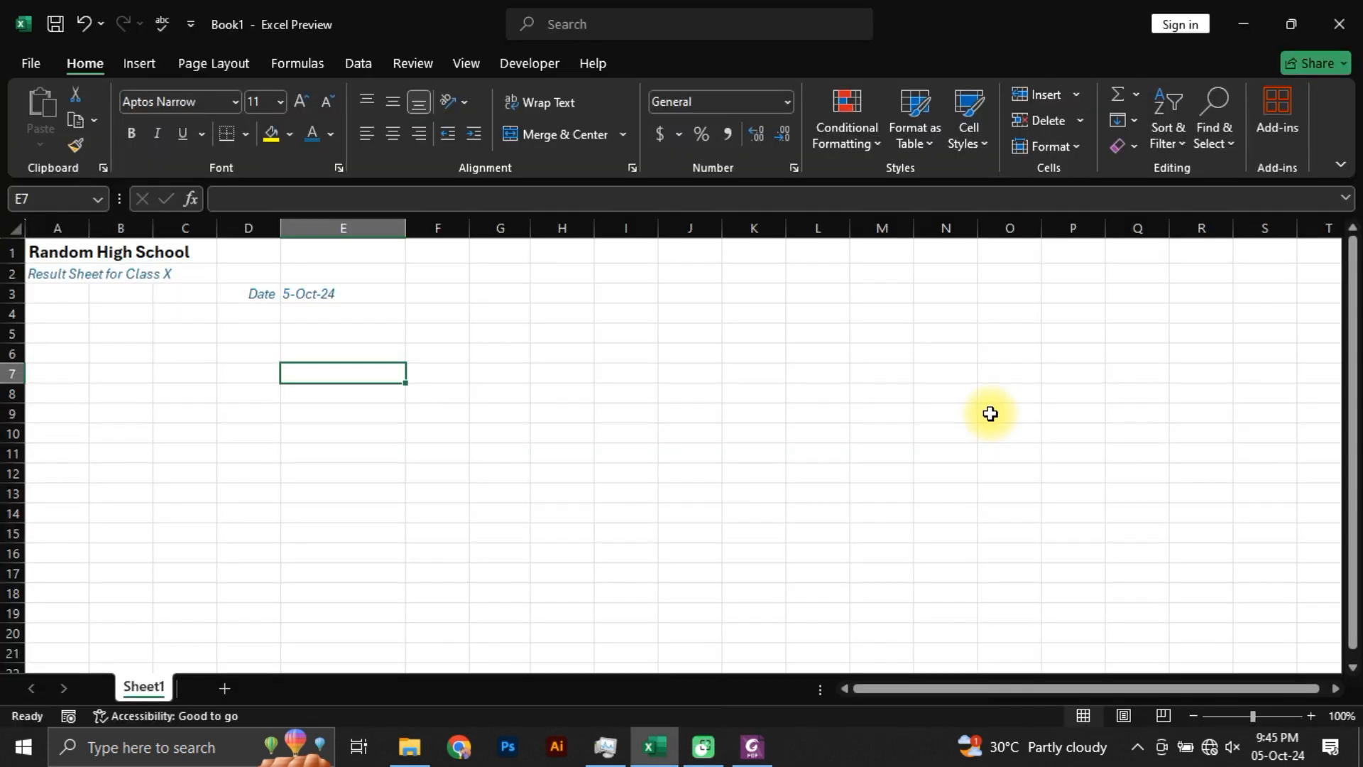
# Step: Enter the column headers "SR#" in cell A5 and "Roll No." in cell B5
pyautogui.press('Up')
pyautogui.press('Left')
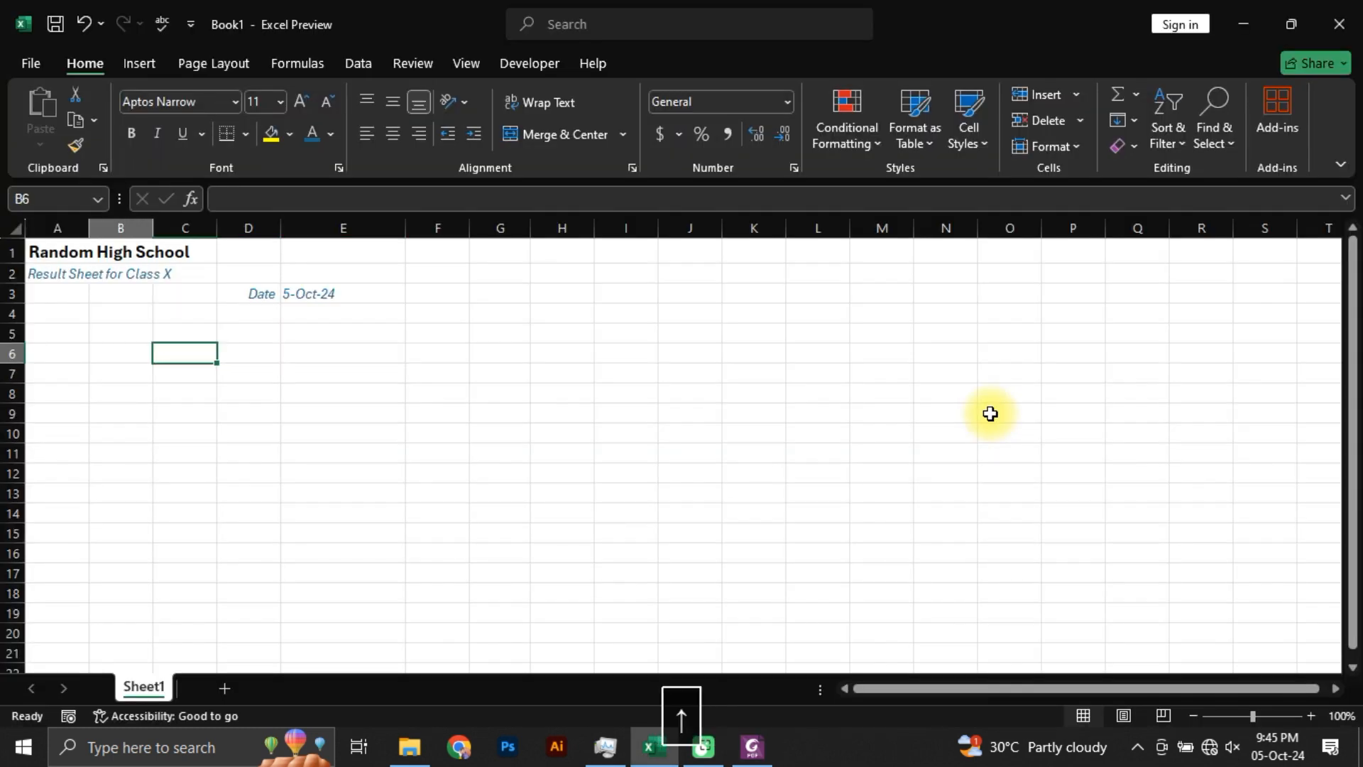
pyautogui.press('Left')
pyautogui.press('Left')
pyautogui.press('Up')
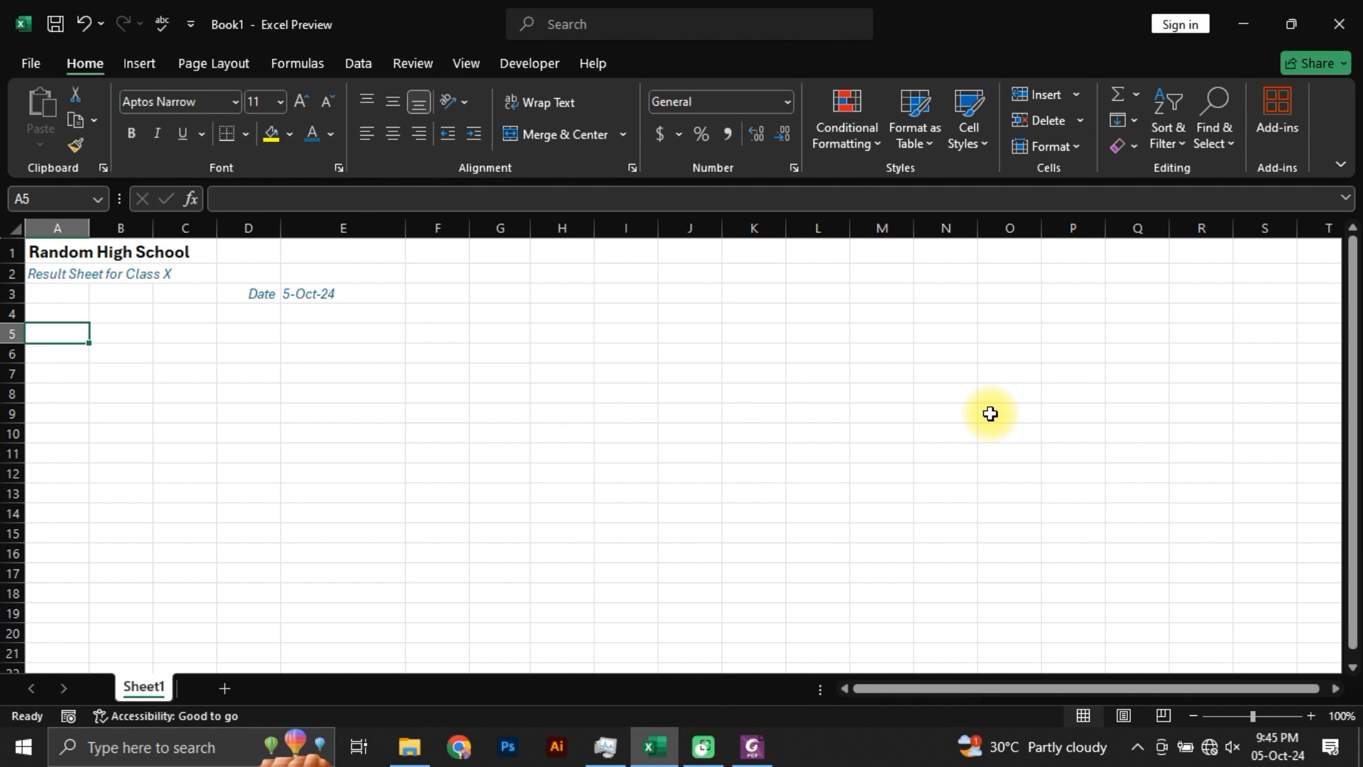
pyautogui.write('SR#')
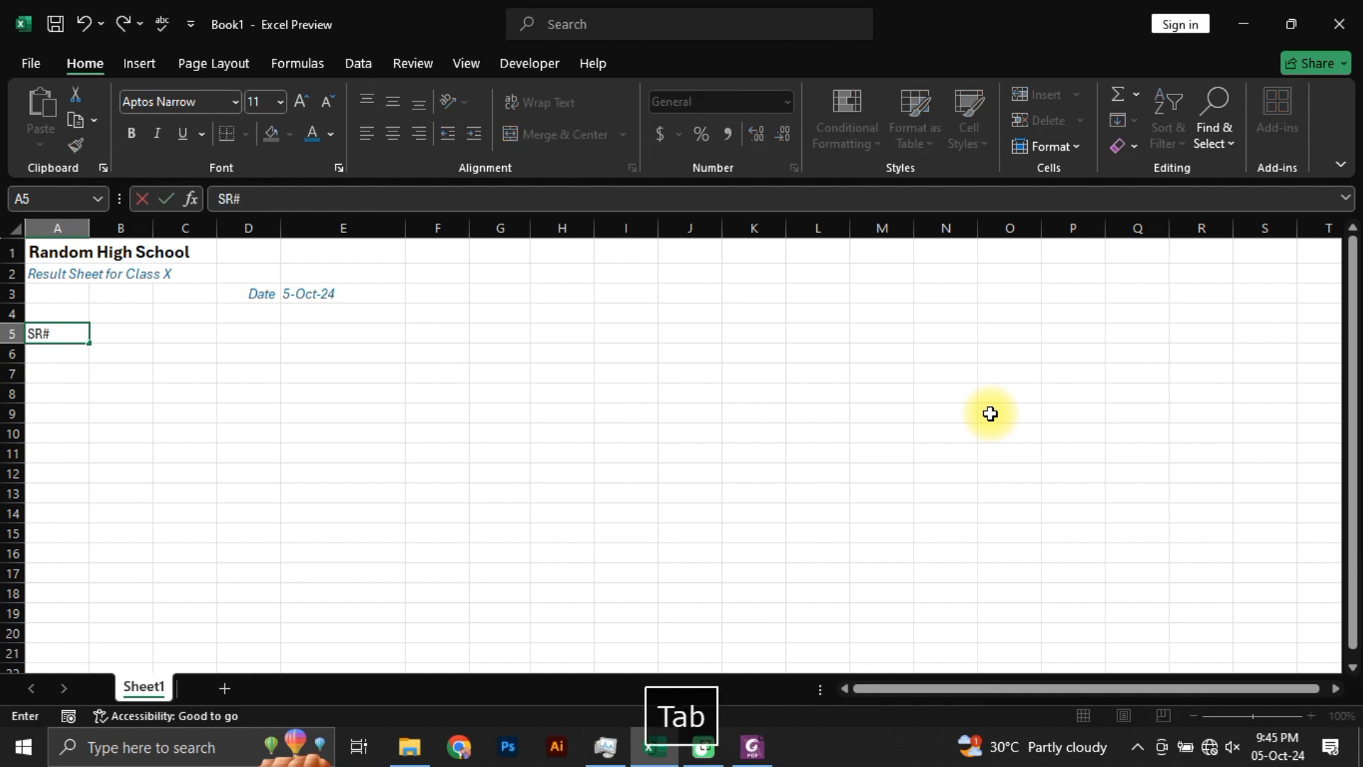
pyautogui.press('Tab')
pyautogui.write('Ro')
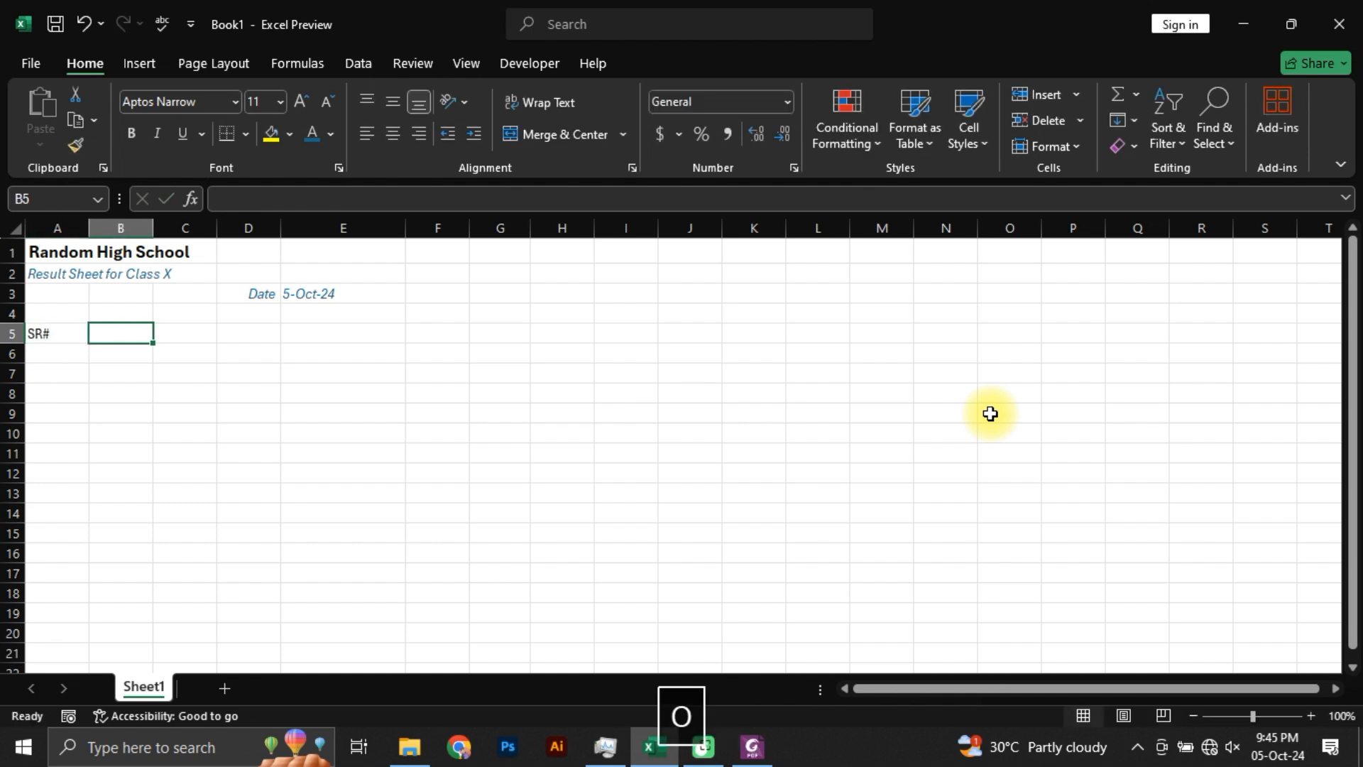
pyautogui.write('ol')
pyautogui.press('BackSpace')
pyautogui.press('BackSpace')
pyautogui.press('BackSpace')
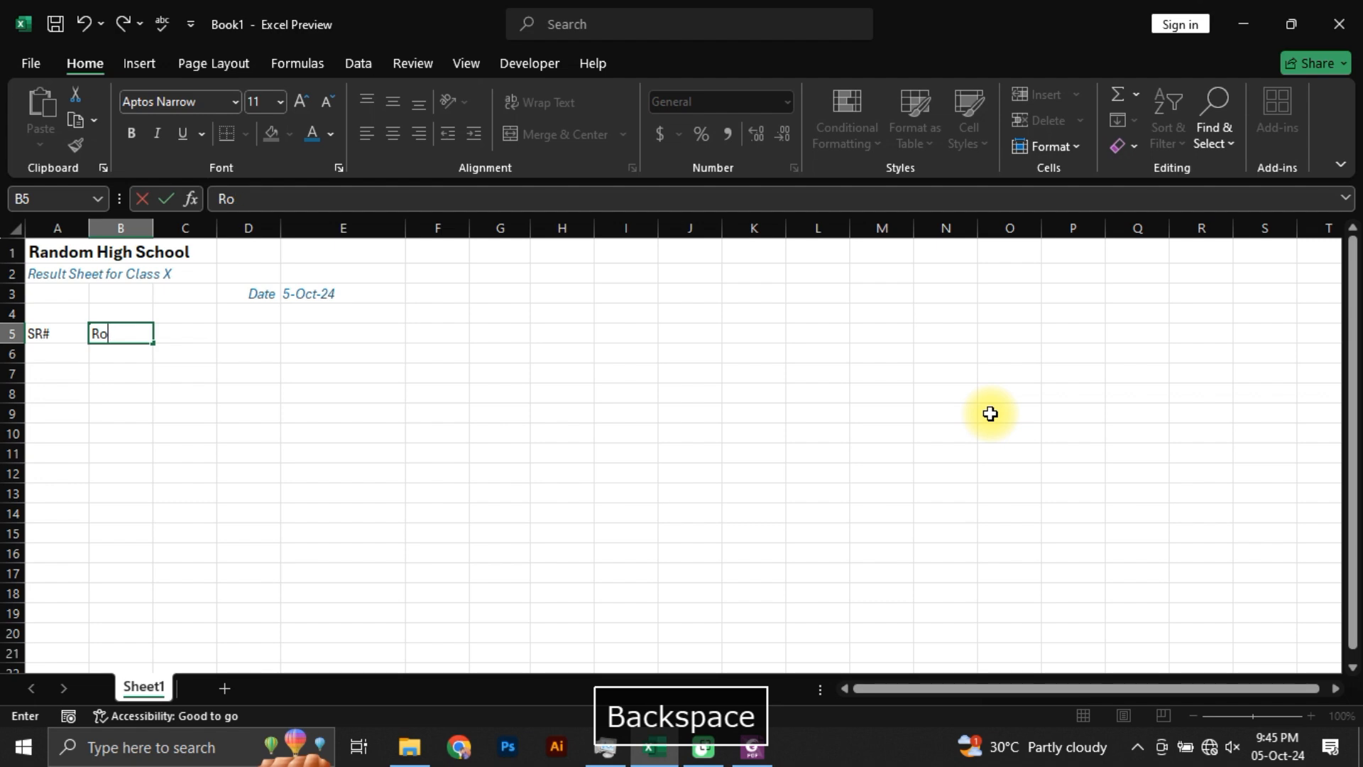
pyautogui.write('ll No.')
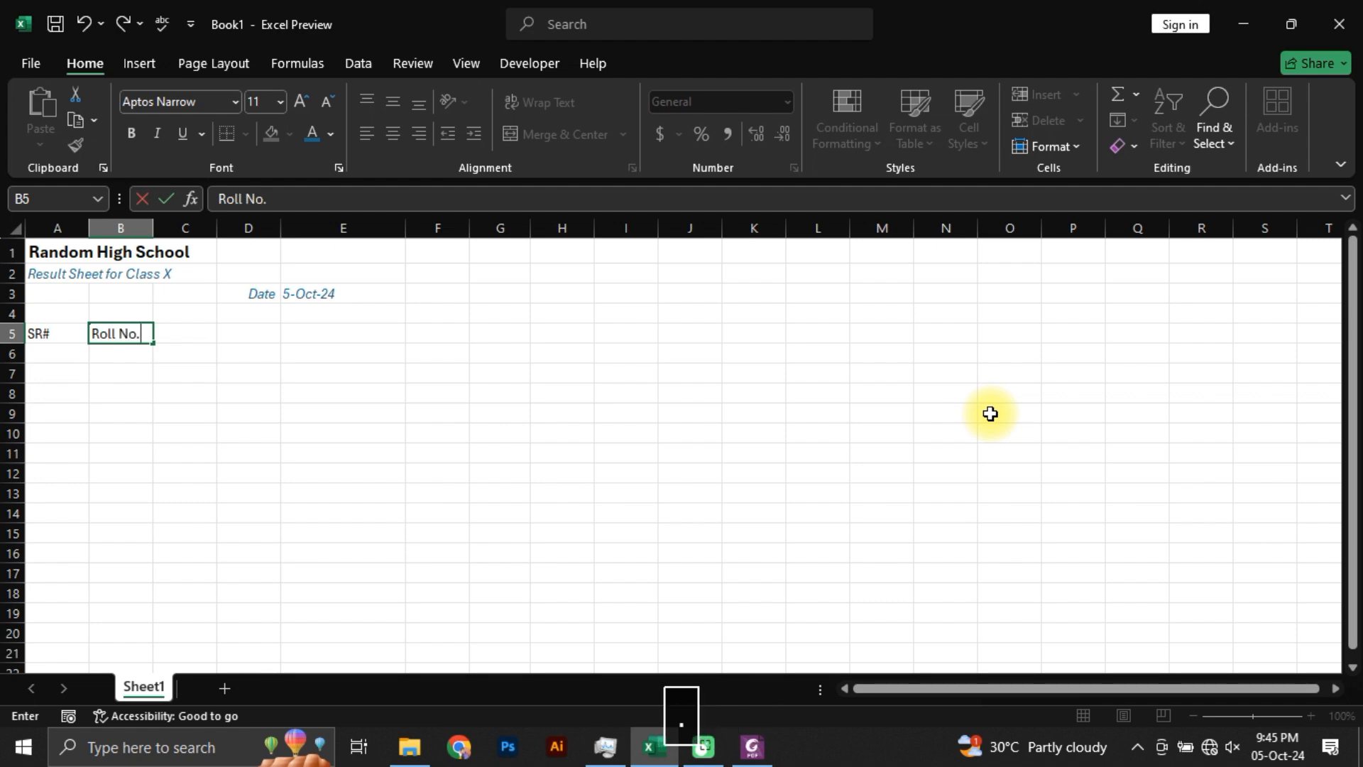
pyautogui.press('Tab')
# Step: Check the next header in Students Marks.pdf in Foxit PhantomPDF, return to Excel and enter "Student Name" in cell C5
pyautogui.hotkey('alt', 'Tab')
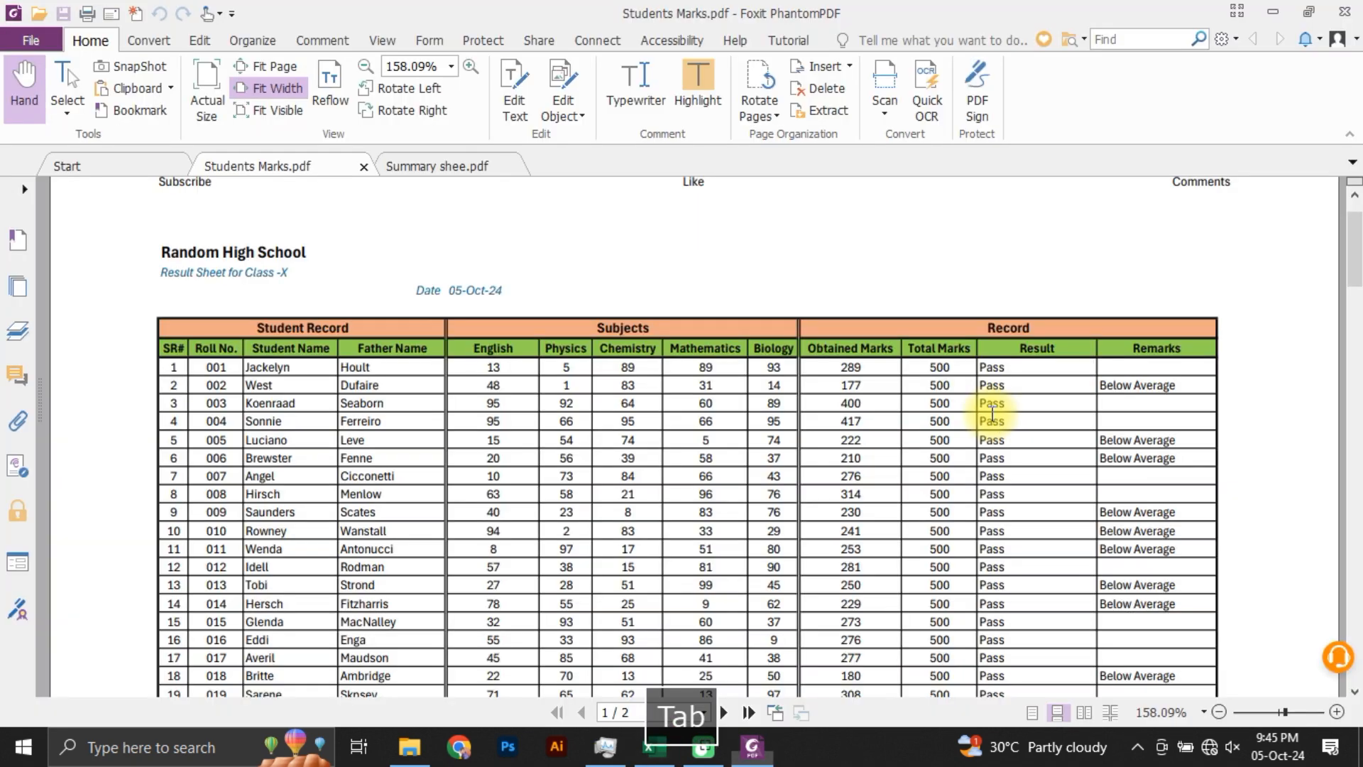
pyautogui.hotkey('alt', 'Tab')
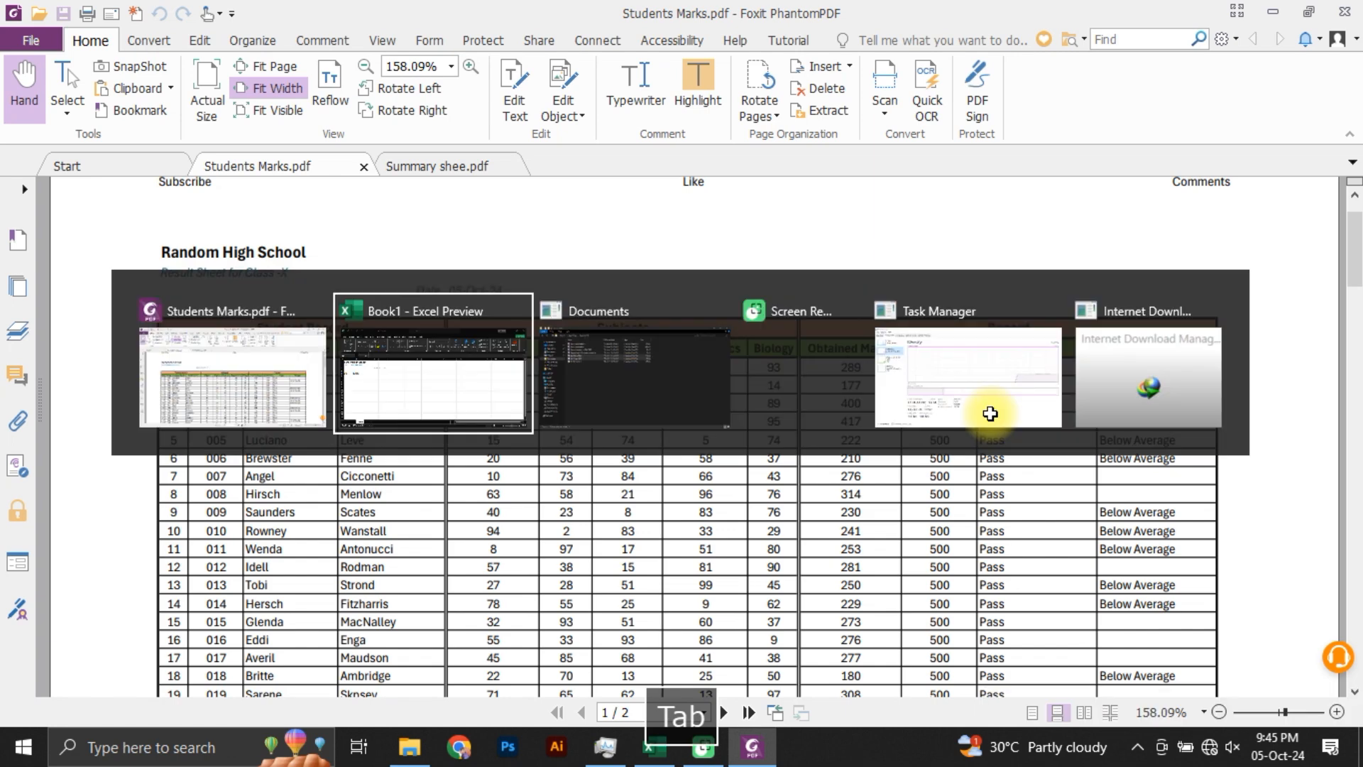
pyautogui.write('Sut')
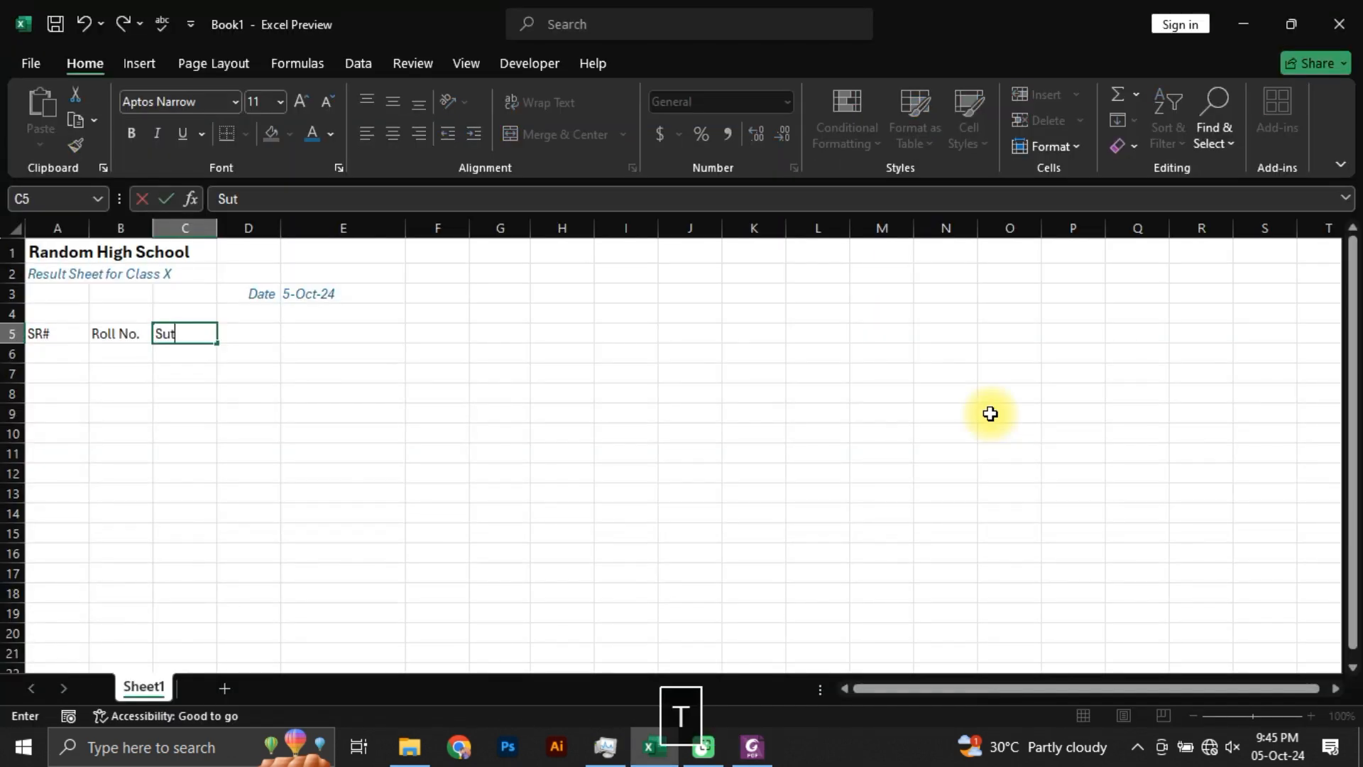
pyautogui.press('BackSpace')
pyautogui.press('BackSpace')
pyautogui.write('tudent Name')
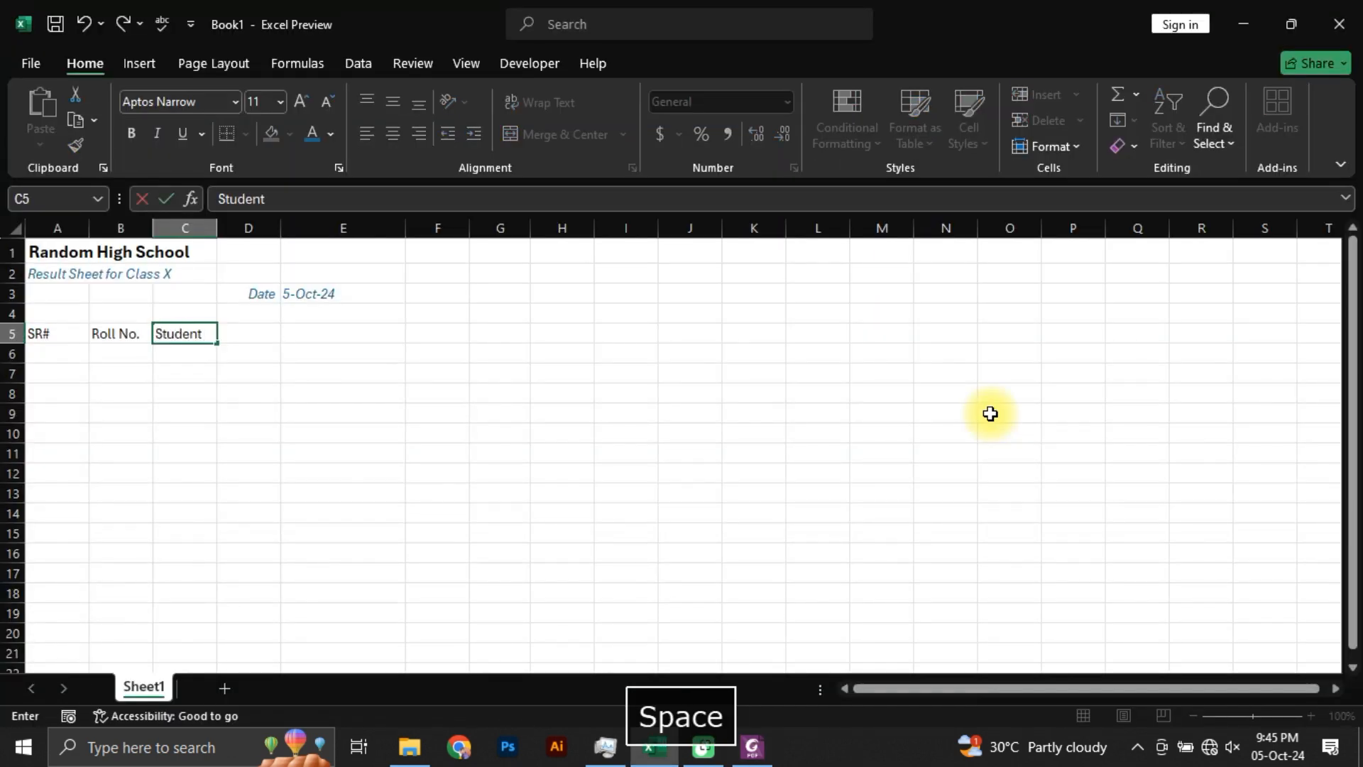
pyautogui.press('Tab')
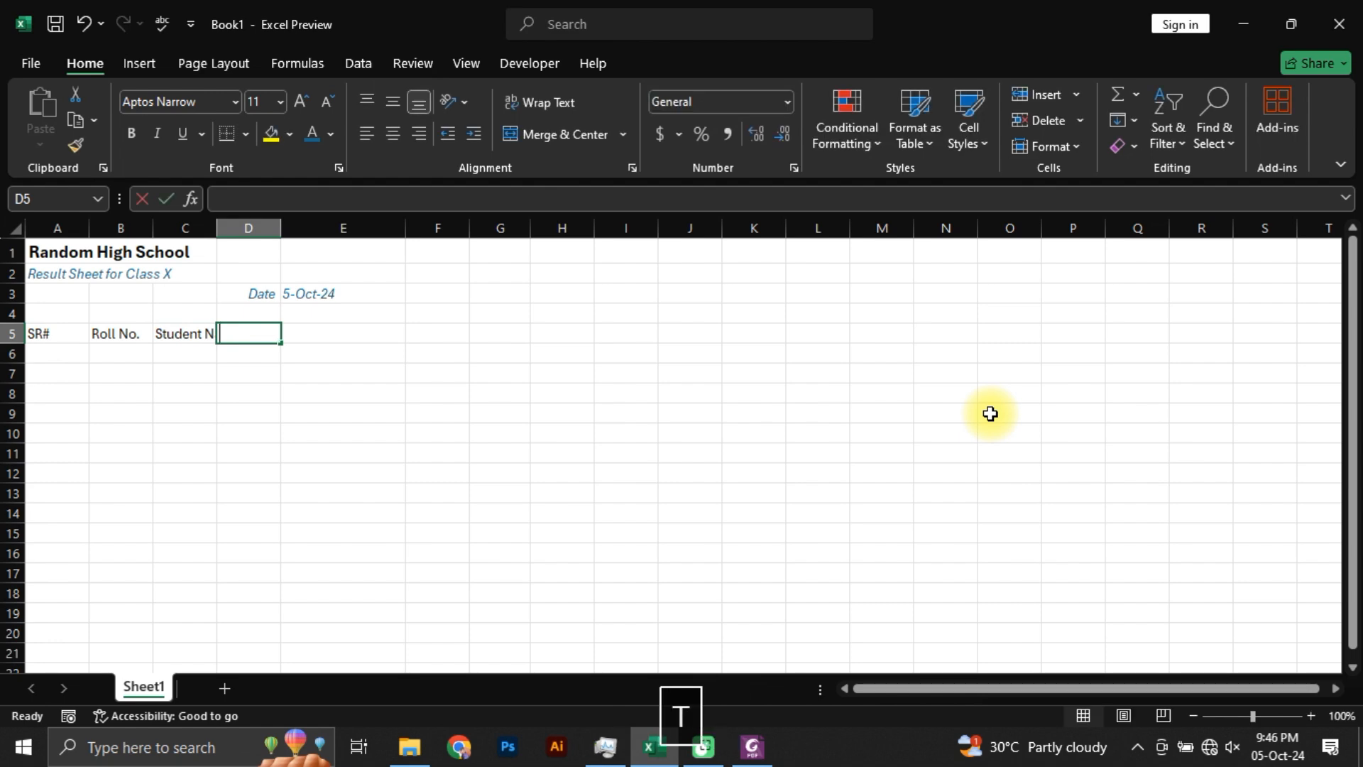
# Step: Enter the column headers "Father Name" in cell D5 and "English" in cell E5
pyautogui.write('Father Name')
pyautogui.press('Tab')
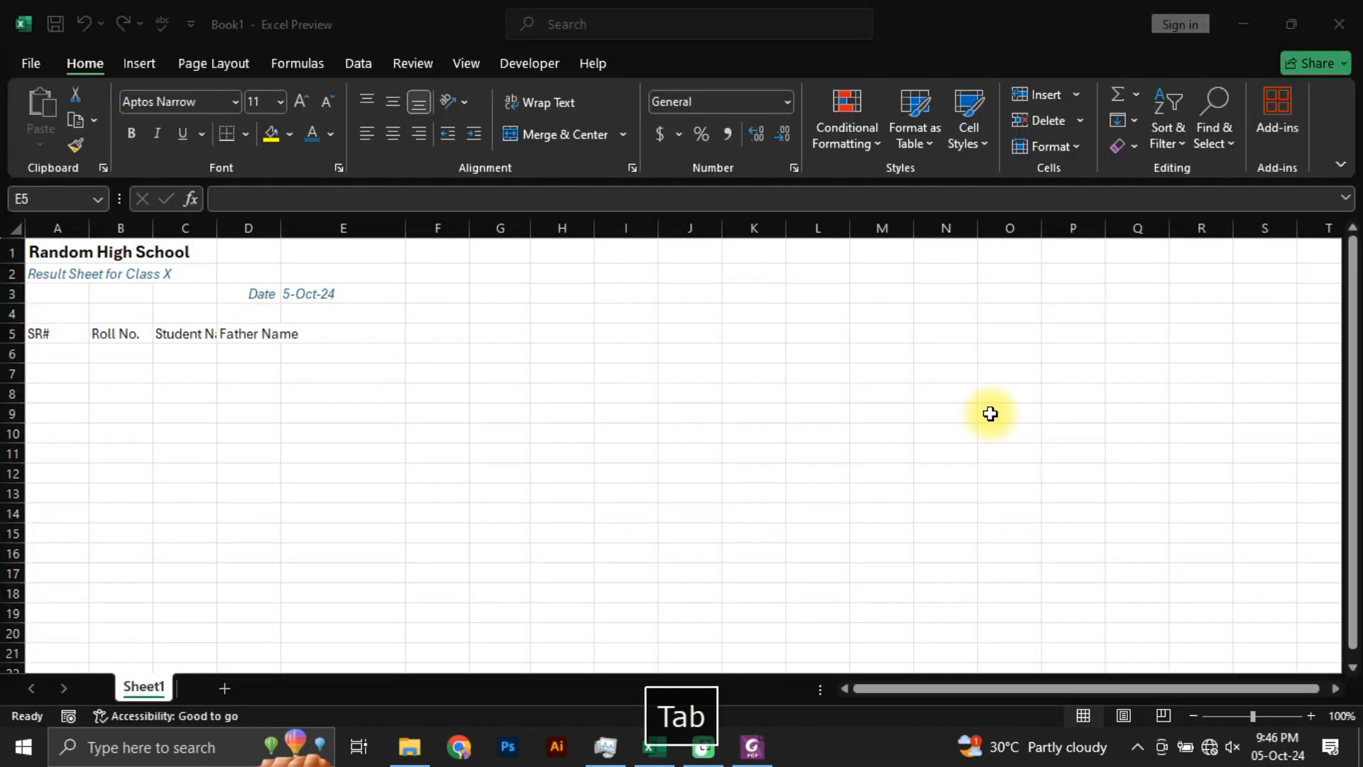
pyautogui.write('Englis')
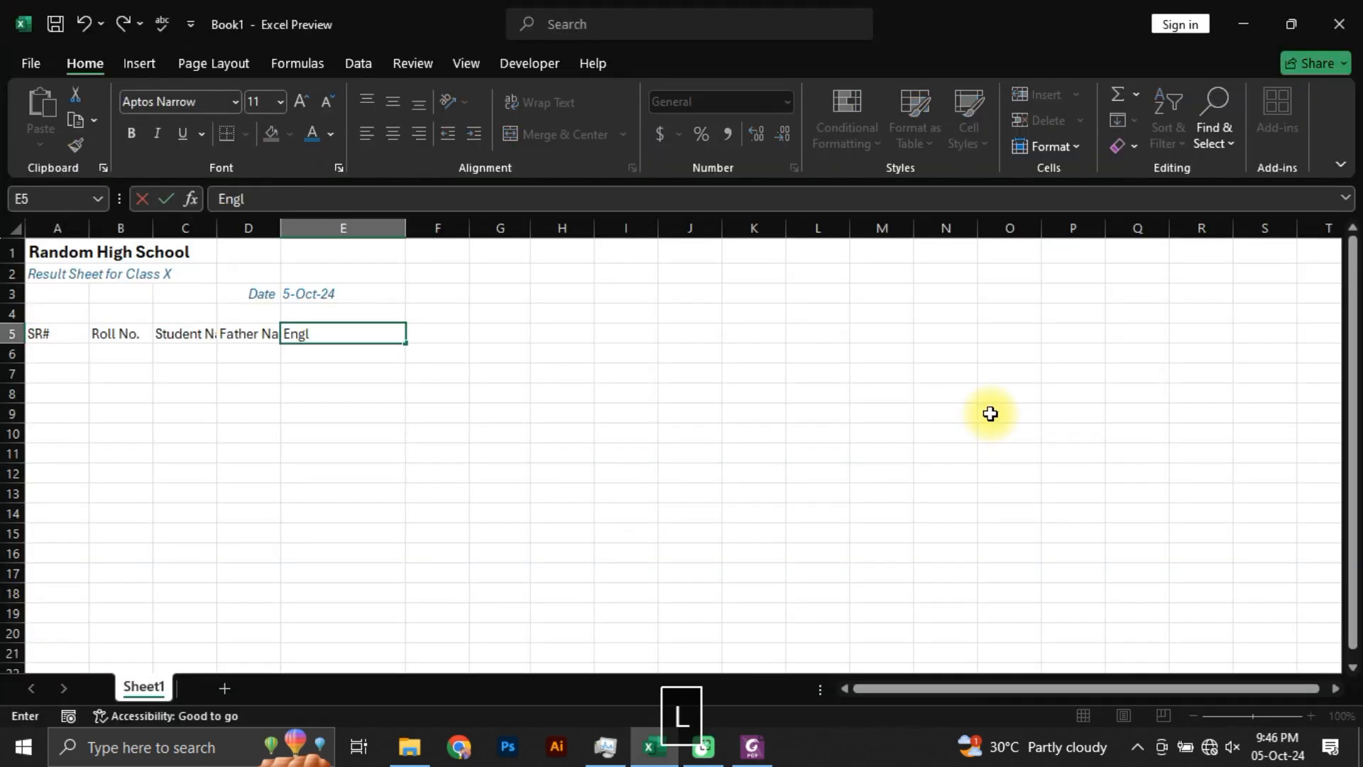
pyautogui.write('h')
pyautogui.press('Tab')
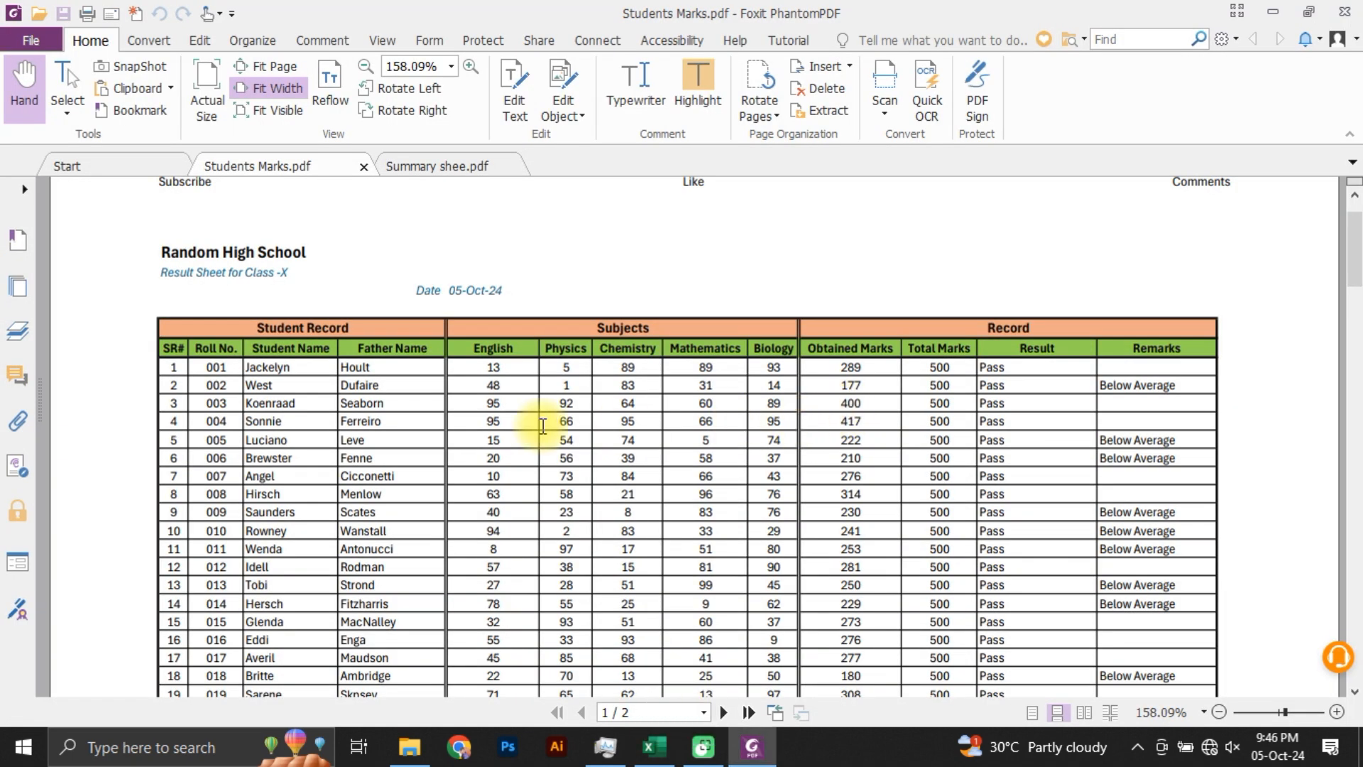
# Step: Copy the Physics, Chemistry, Mathematics and Biology headers from Students Marks.pdf, switch to Excel and paste them starting at cell F5
pyautogui.moveTo(555, 342); pyautogui.dragTo(793, 345)
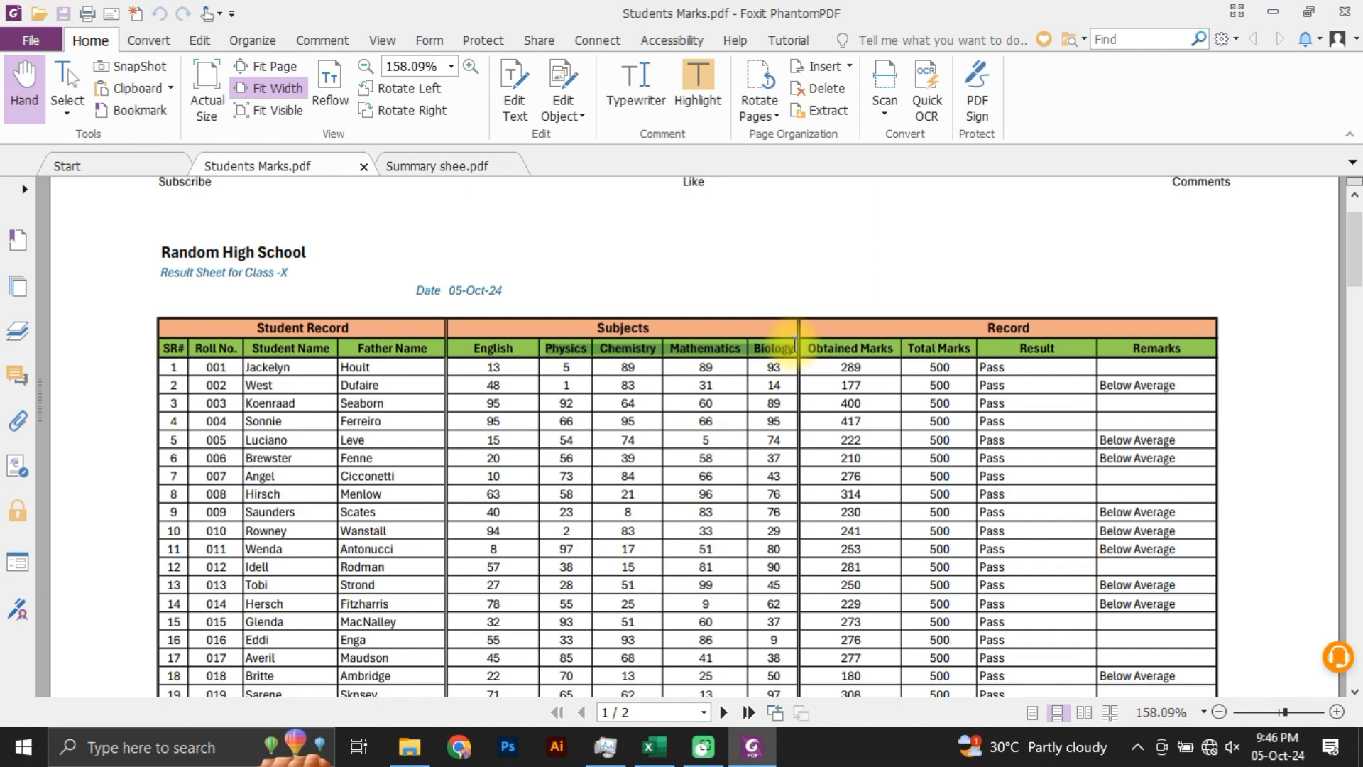
pyautogui.hotkey('ctrl', 'c')
pyautogui.hotkey('alt', 'Tab')
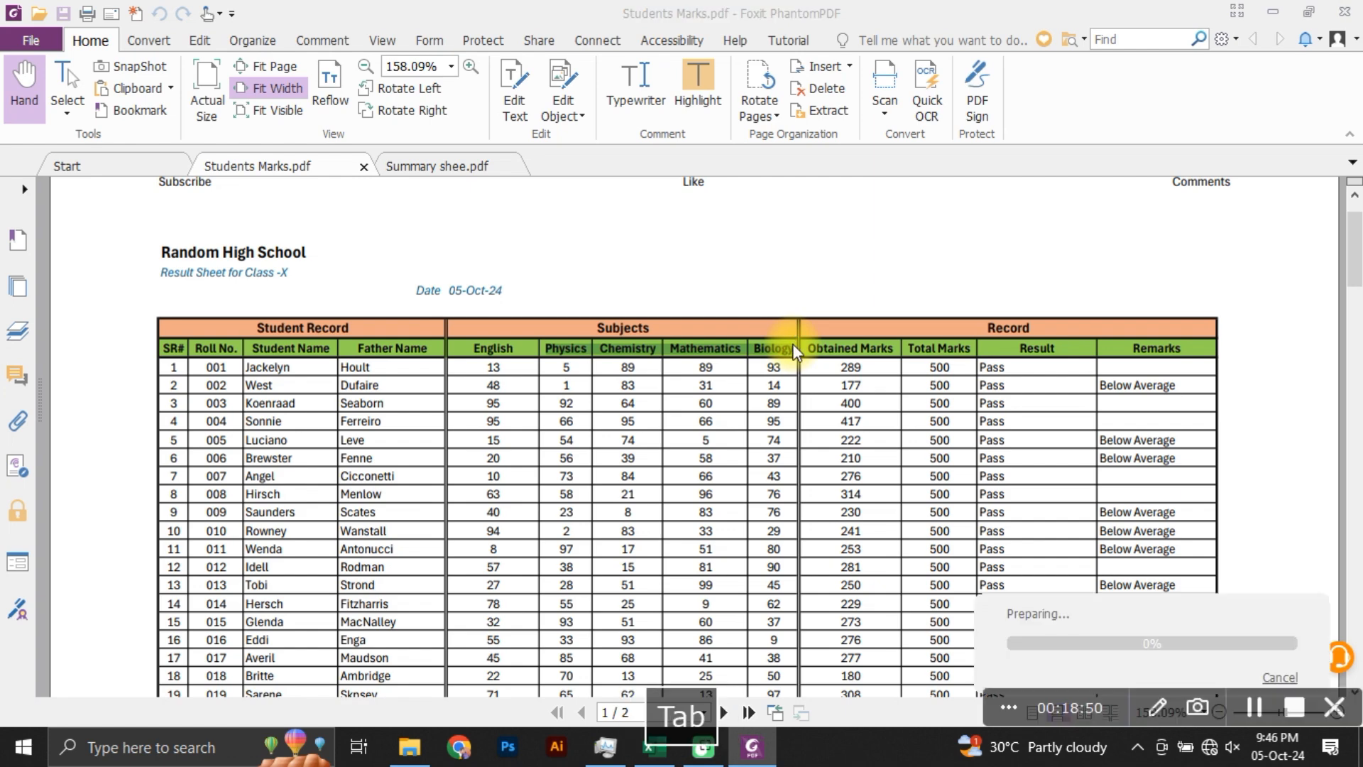
pyautogui.click(360, 334)
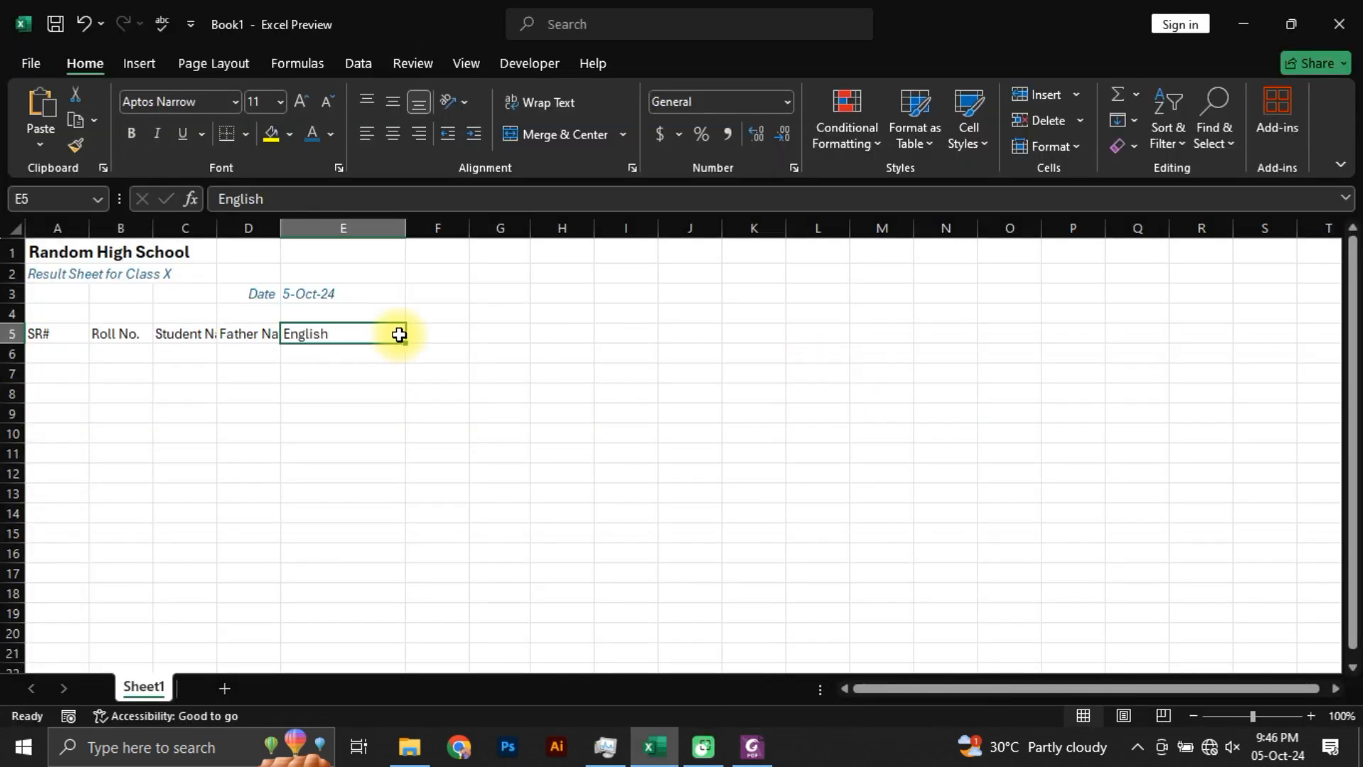
pyautogui.click(445, 333)
pyautogui.hotkey('ctrl', 'v')
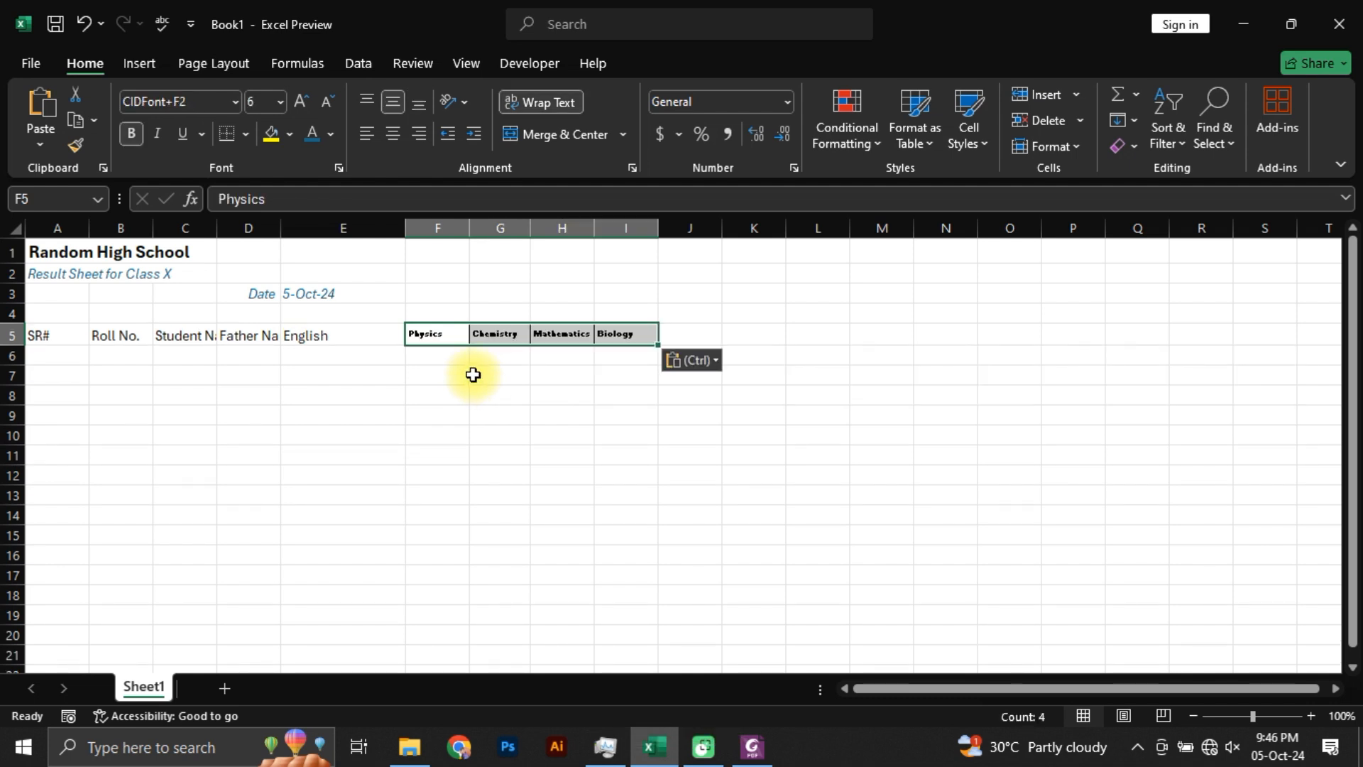
# Step: Change the pasted subject headers in F5:I5 to match the destination formatting
pyautogui.click(479, 377)
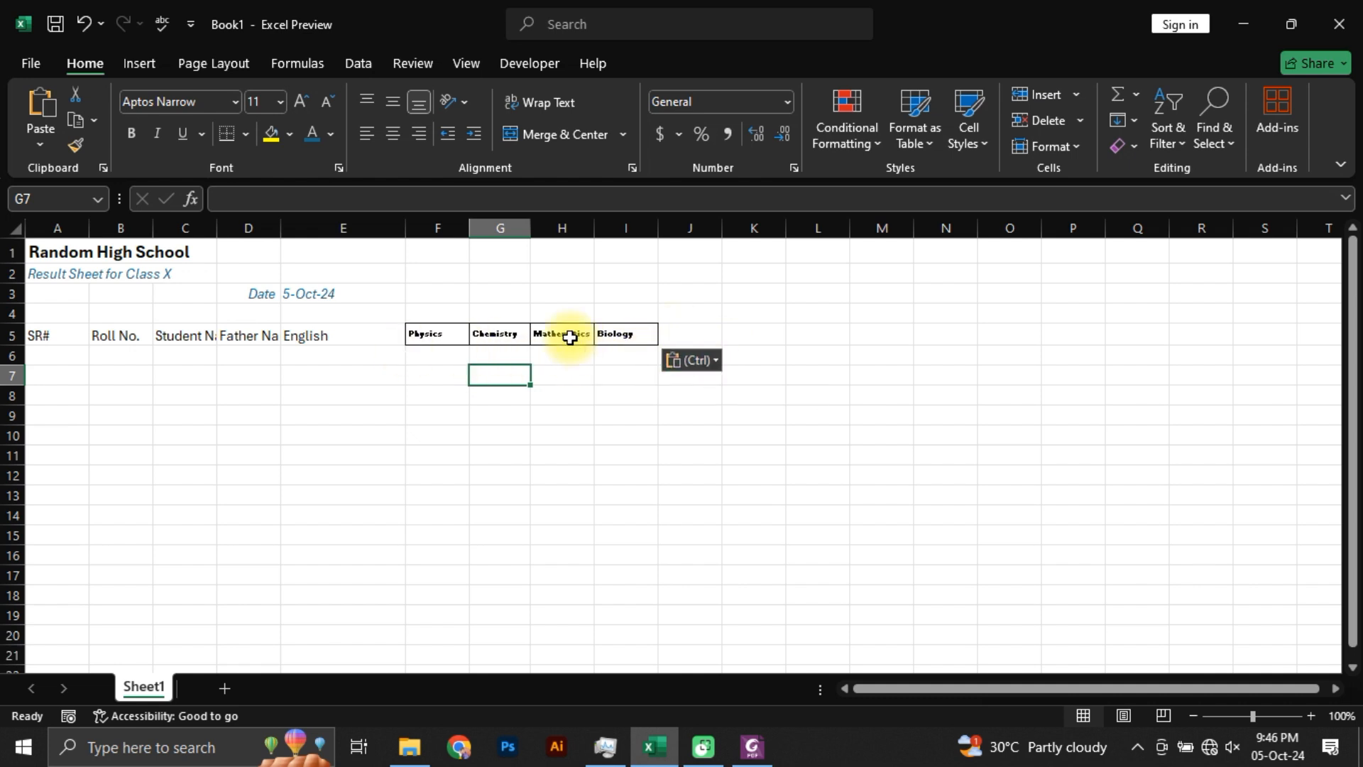
pyautogui.click(713, 361)
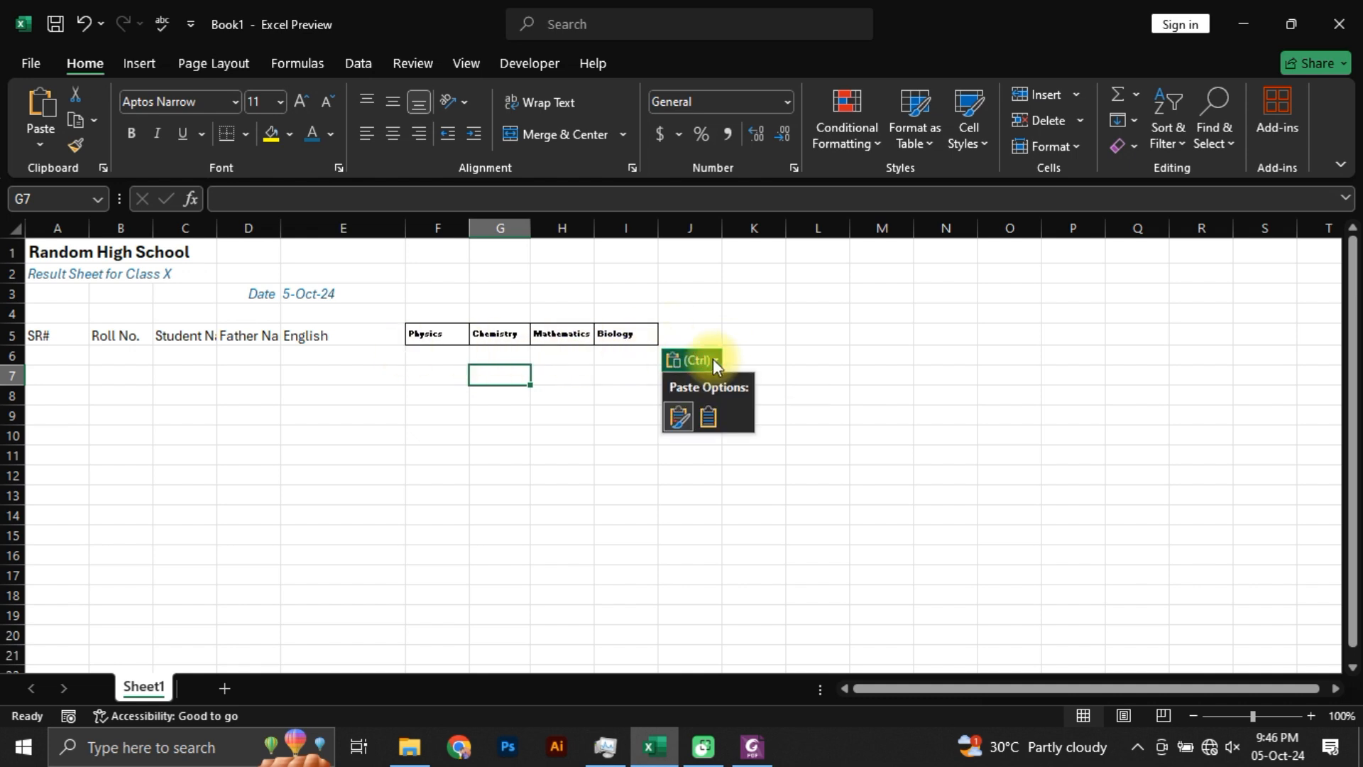
pyautogui.click(704, 419)
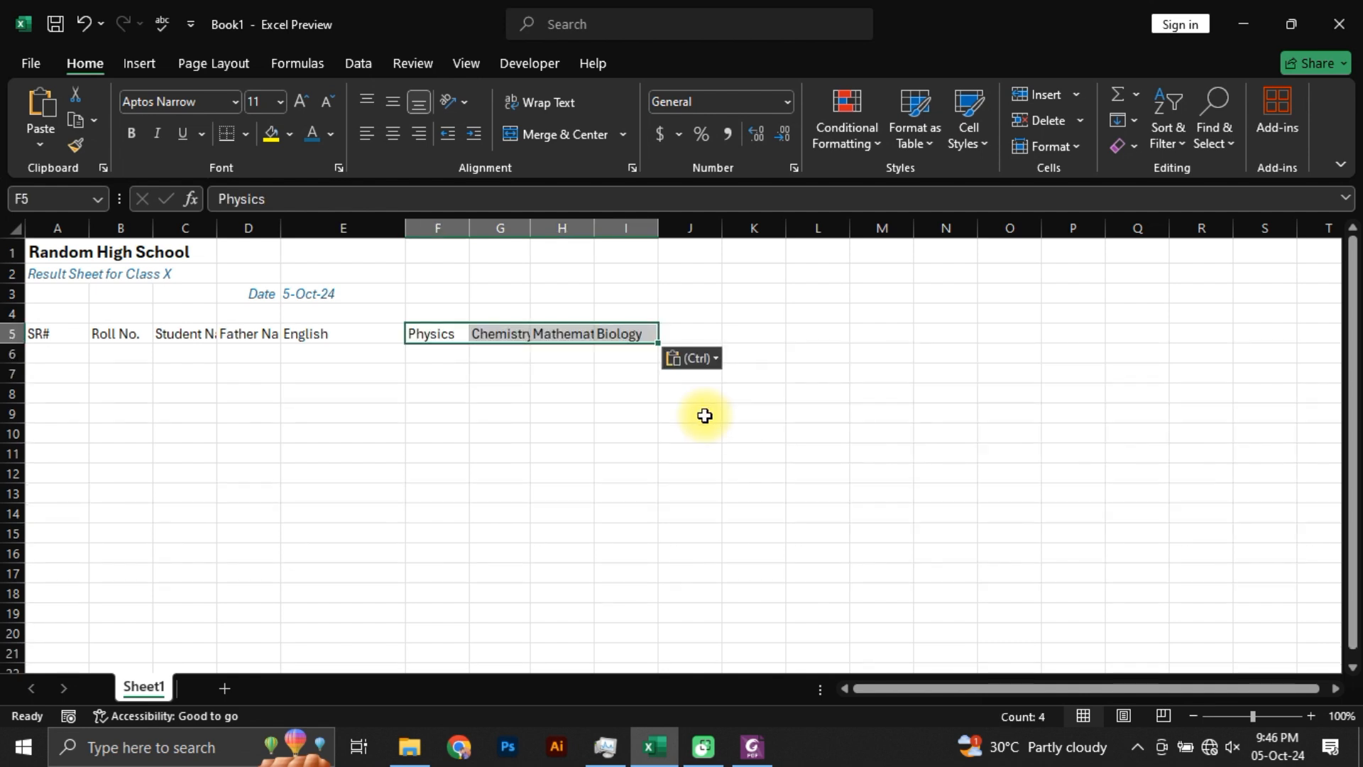
# Step: Paste the copied subject headers over F5:I5 again with the Match Destination Formatting option
pyautogui.click(692, 358)
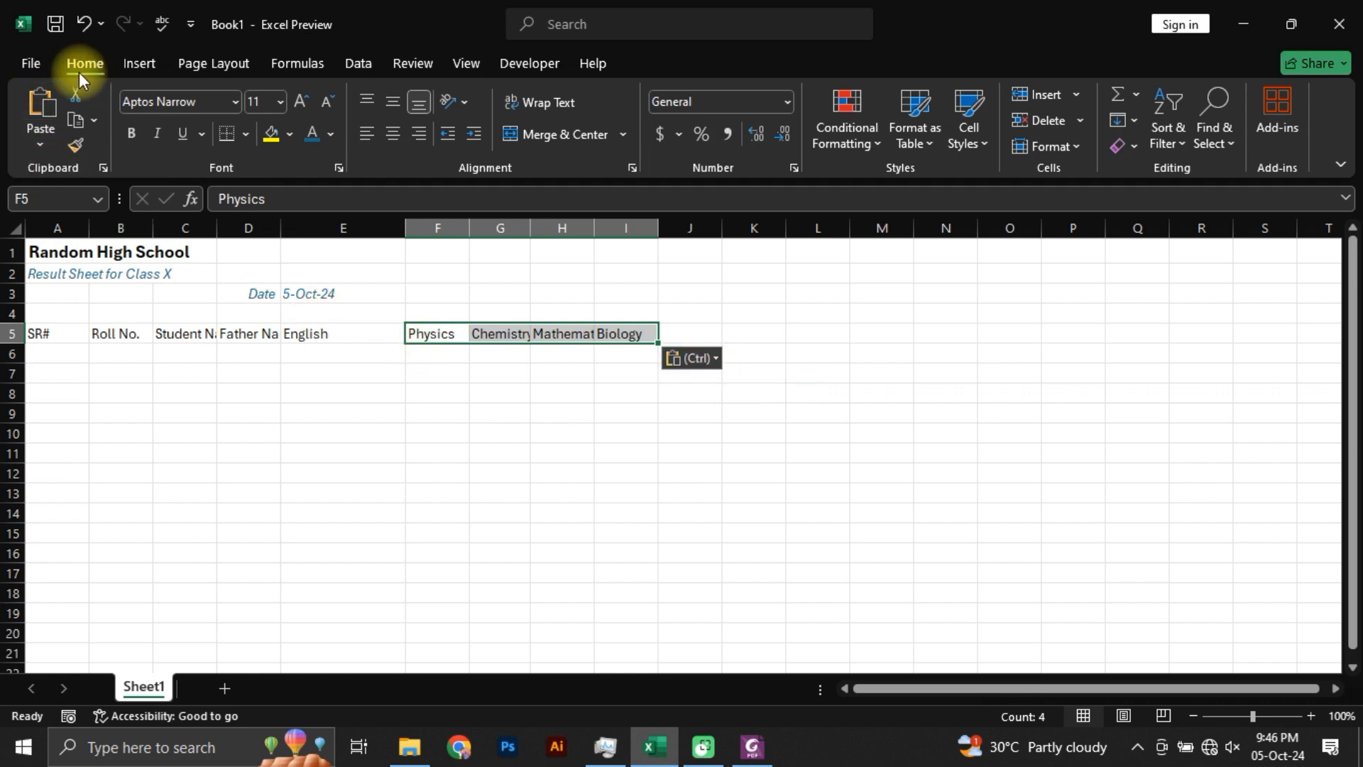
pyautogui.click(37, 140)
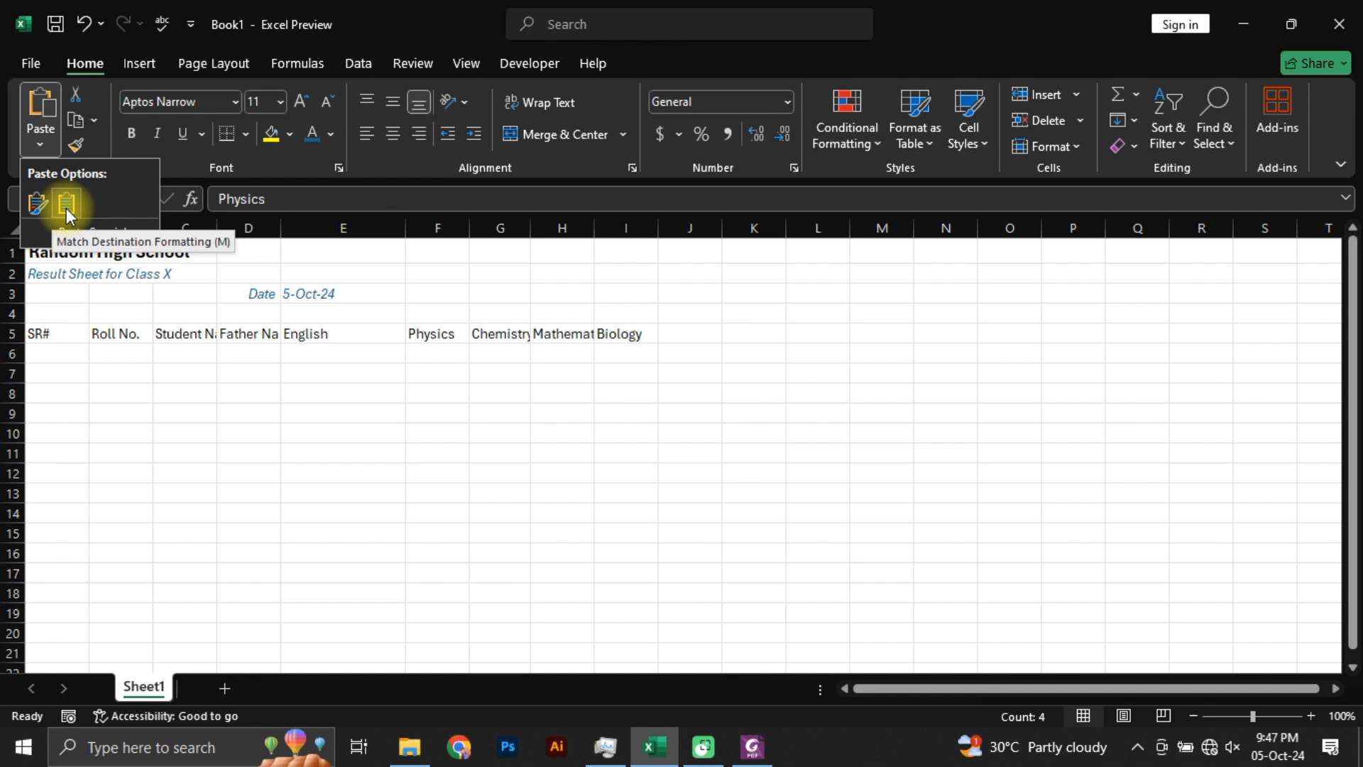
pyautogui.click(66, 207)
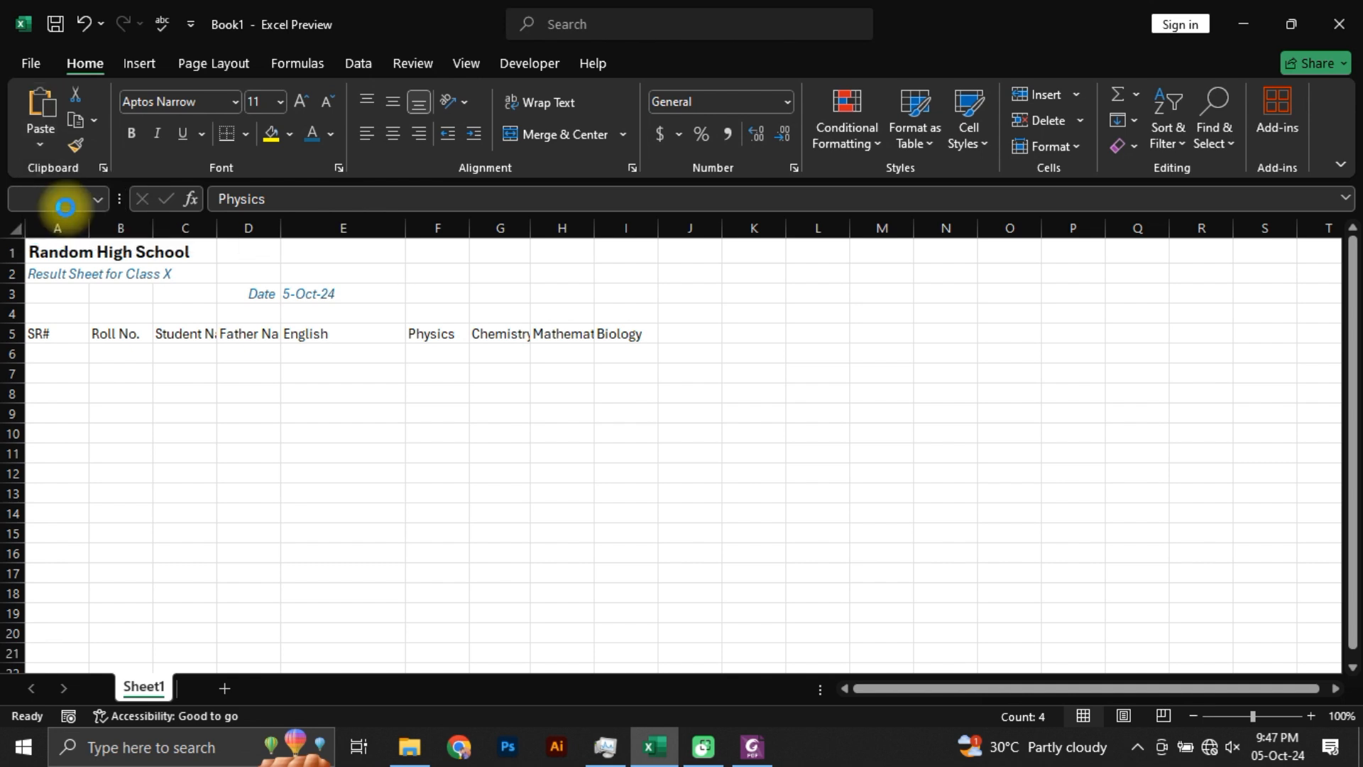
pyautogui.click(474, 412)
pyautogui.moveTo(429, 334); pyautogui.dragTo(649, 329)
pyautogui.click(648, 338)
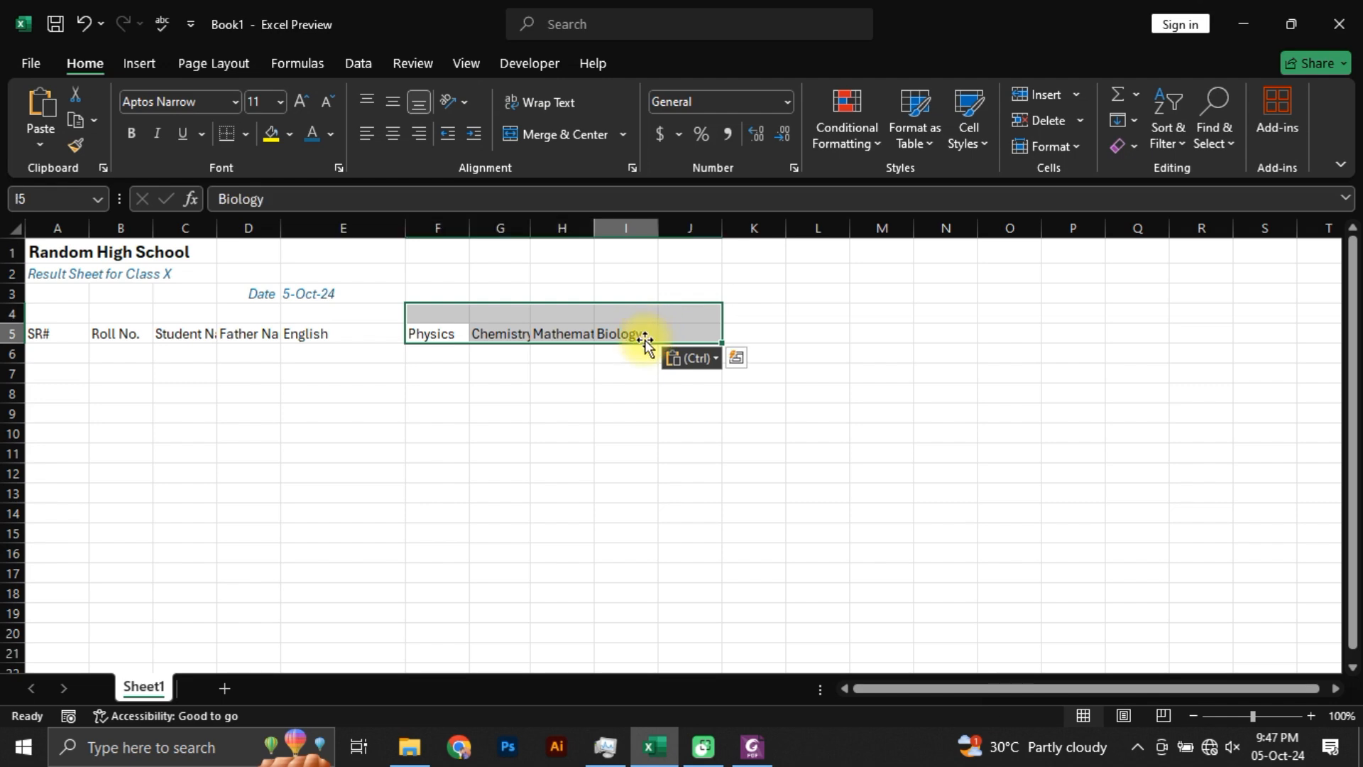
# Step: Copy the Obtained Marks, Total Marks, Result and Remarks headers from the PDF in Foxit PhantomPDF and paste them as text only into Excel cell J5
pyautogui.hotkey('alt', 'Tab')
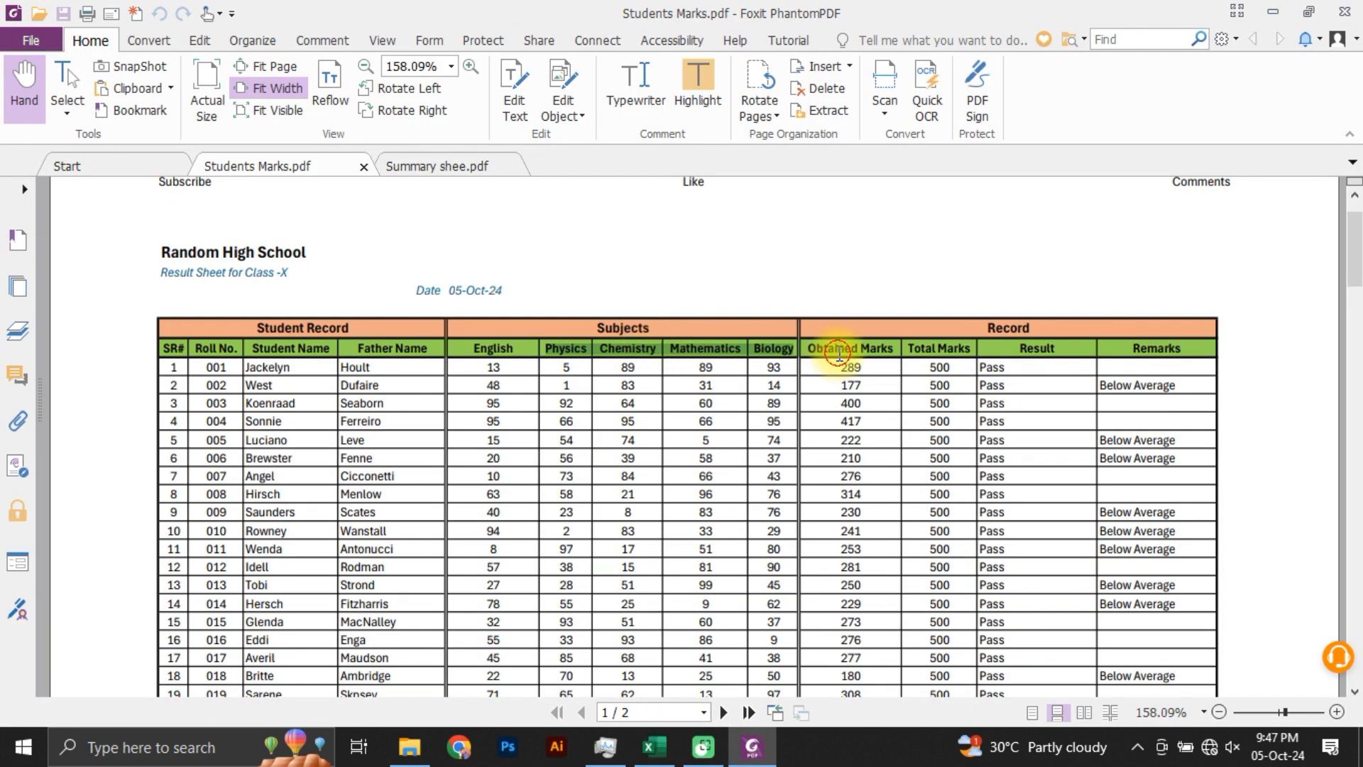
pyautogui.moveTo(810, 346); pyautogui.dragTo(1190, 386)
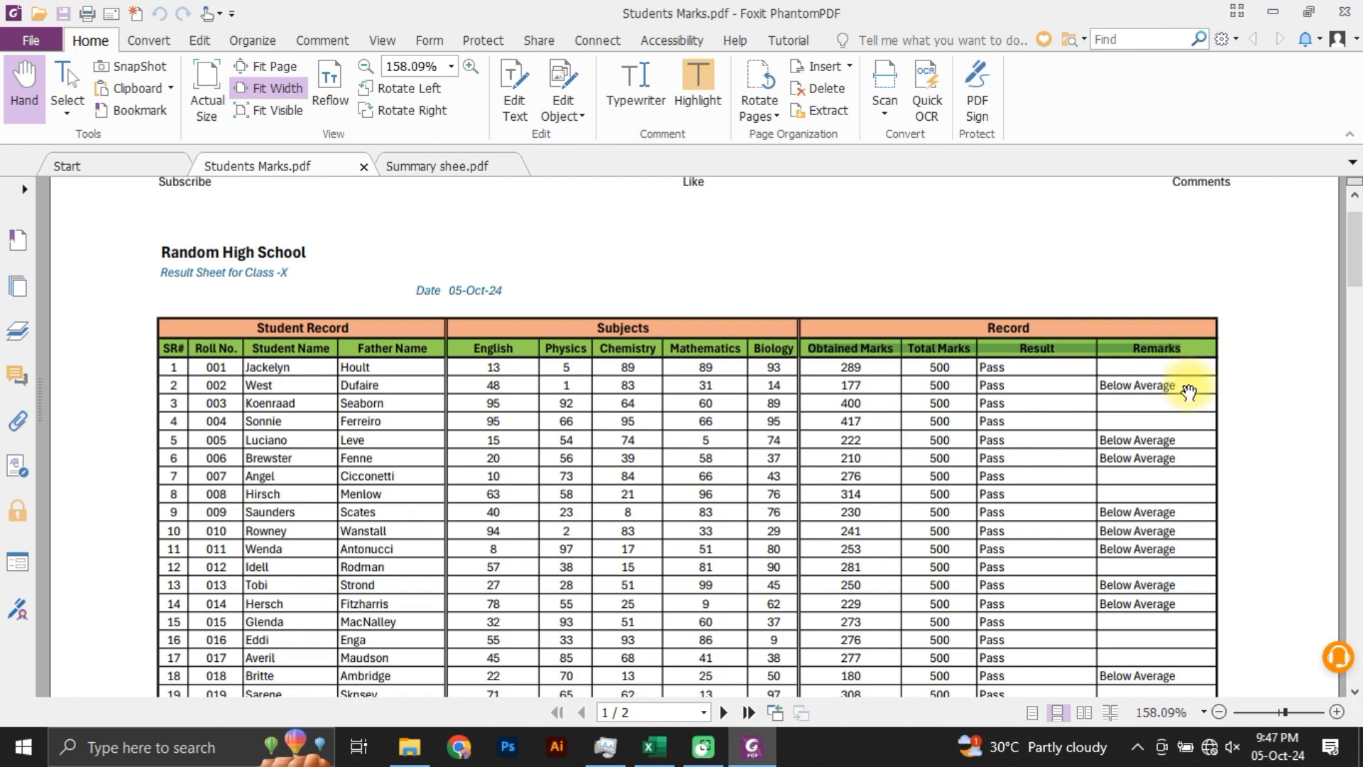
pyautogui.hotkey('ctrl', 'c')
pyautogui.hotkey('alt', 'Tab')
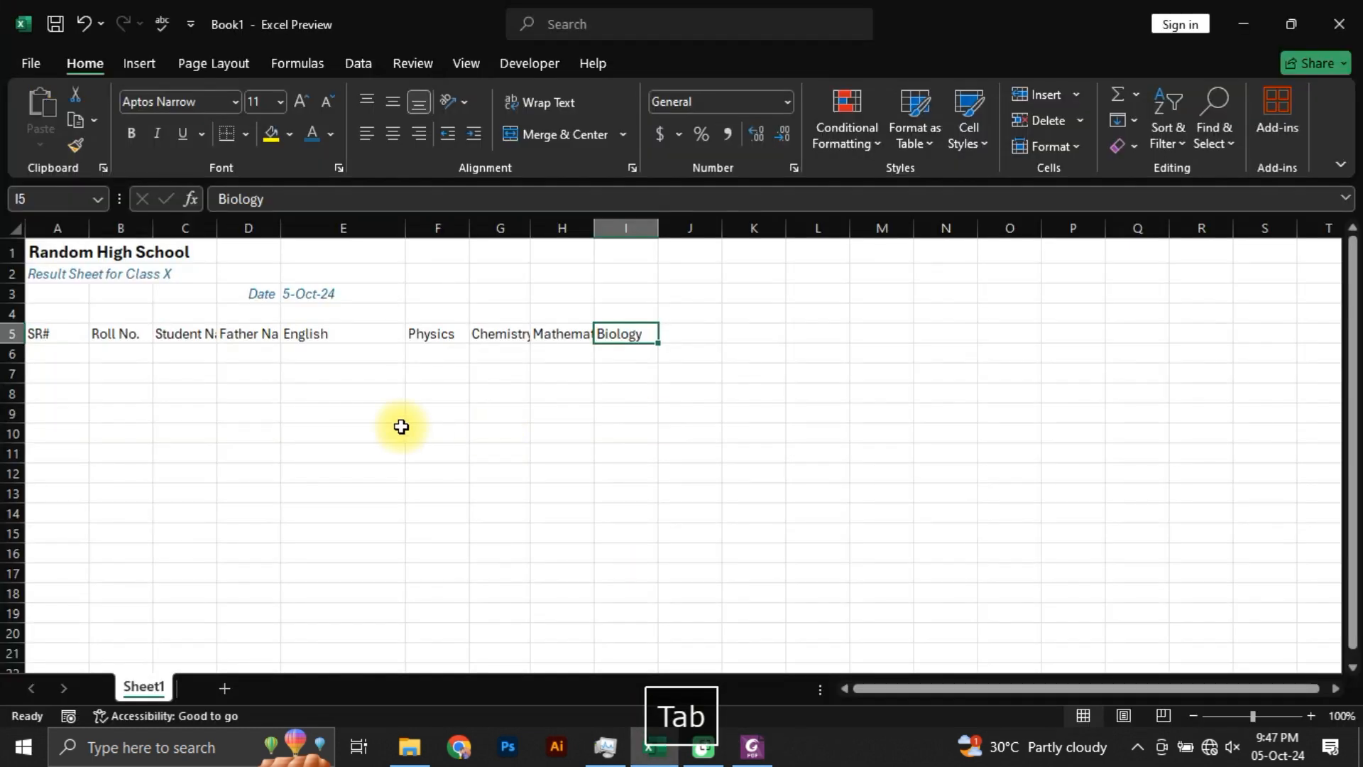
pyautogui.click(683, 331)
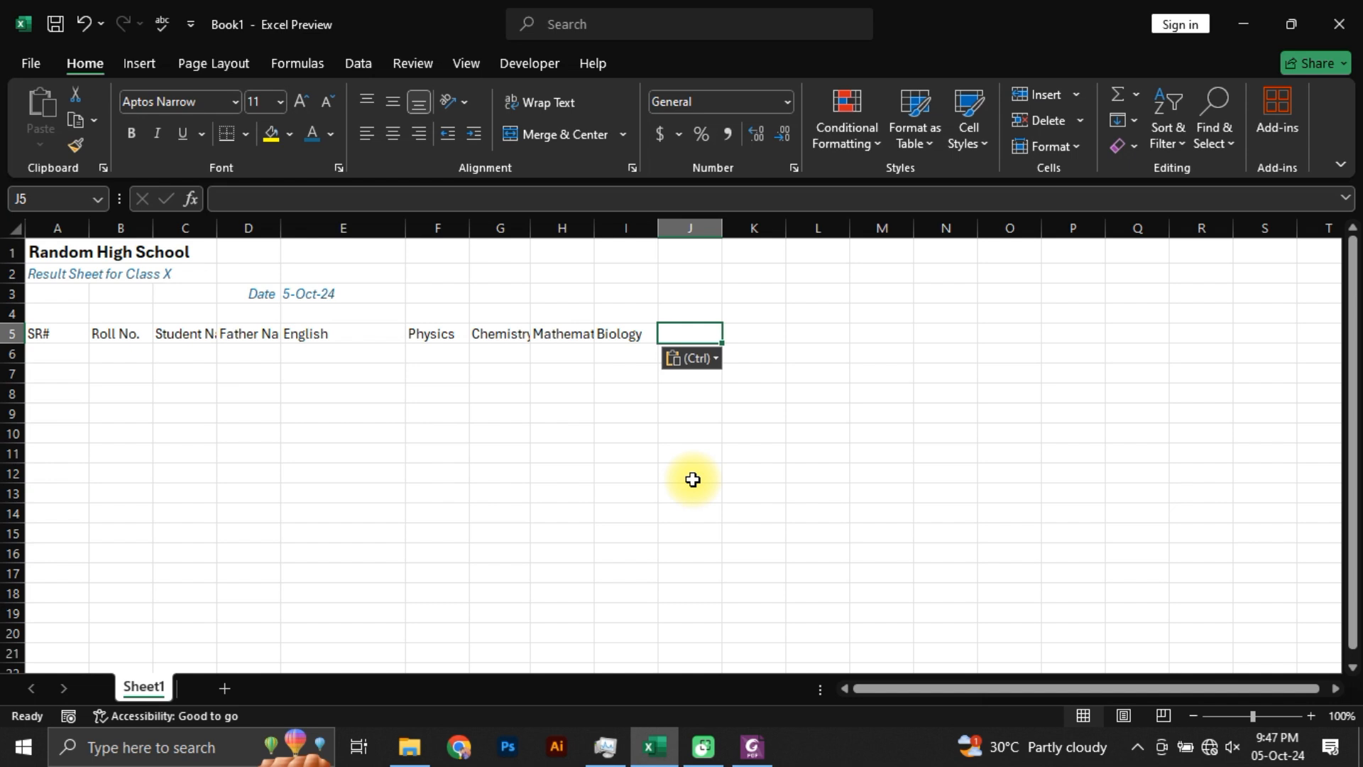
pyautogui.press('alt')
pyautogui.press('h')
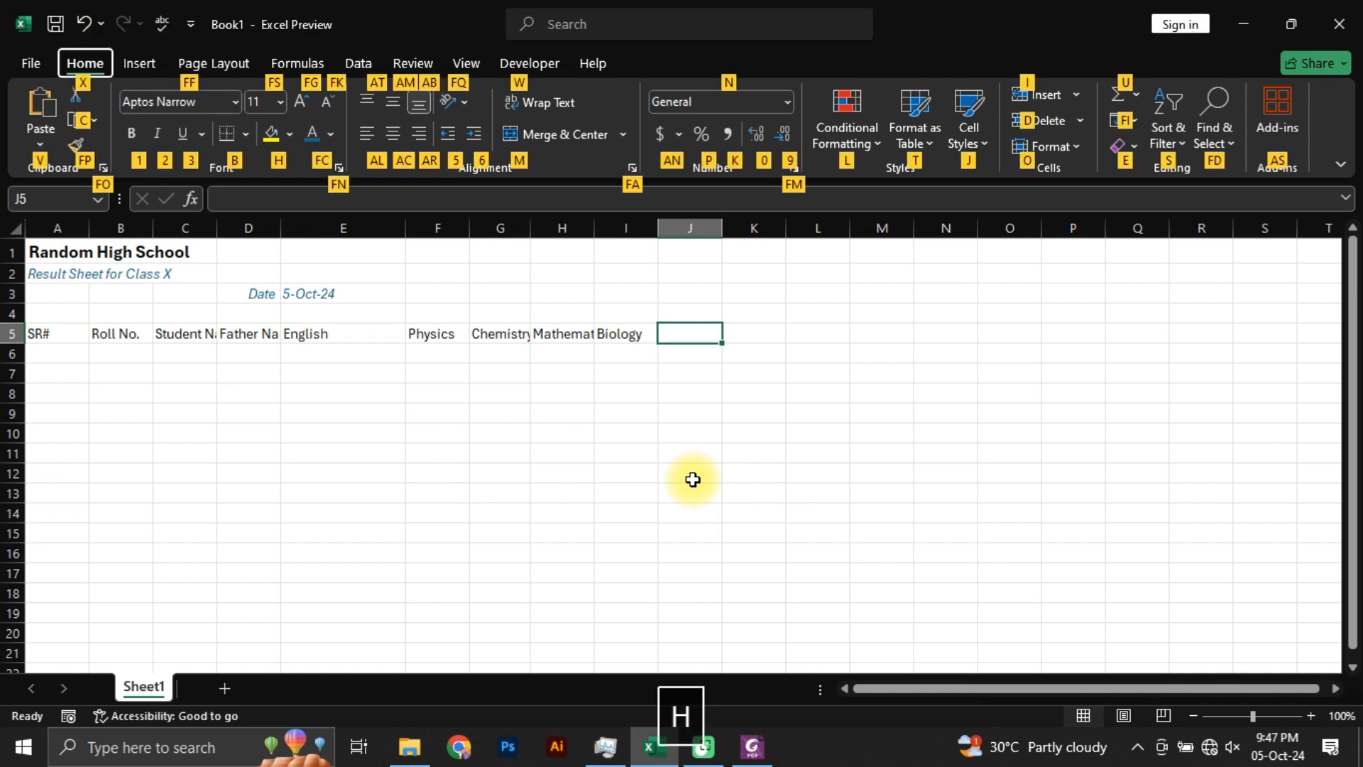
pyautogui.press('v')
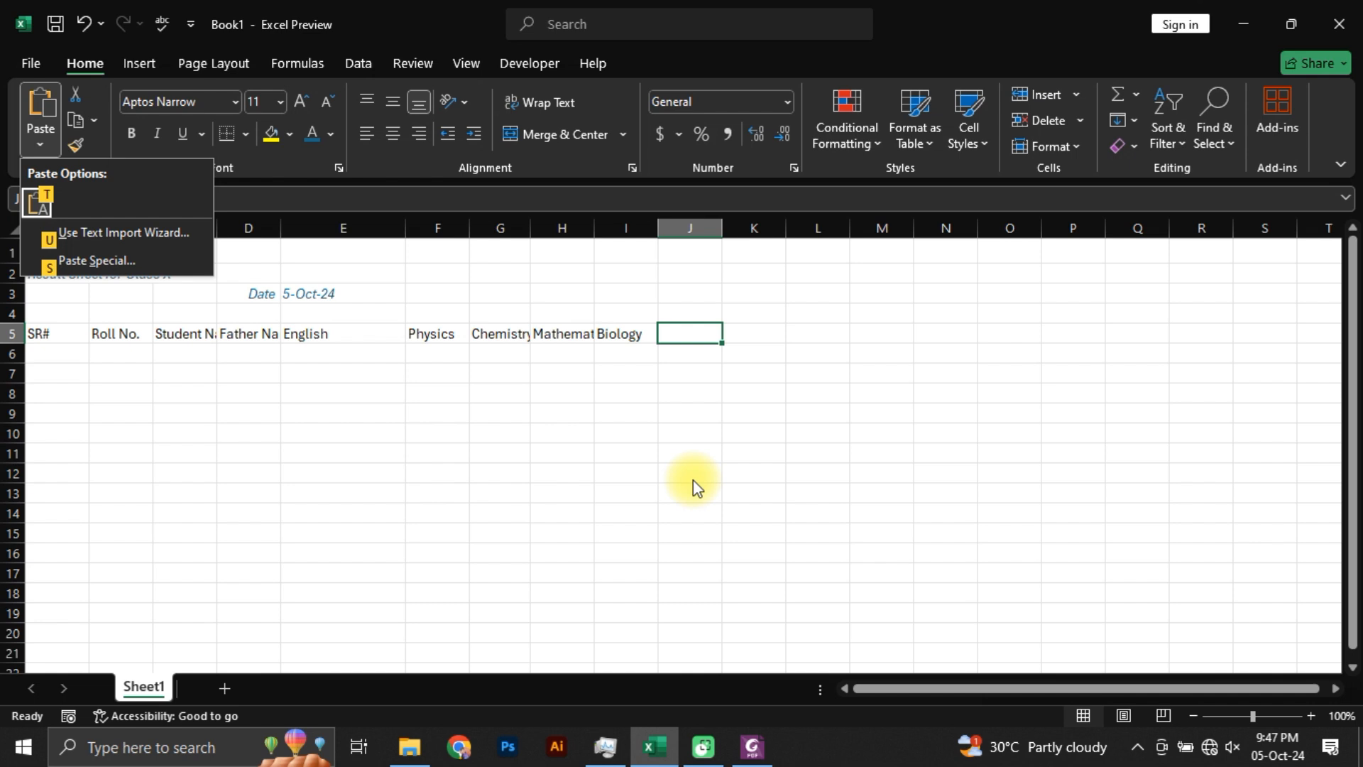
pyautogui.press('t')
pyautogui.press('Escape')
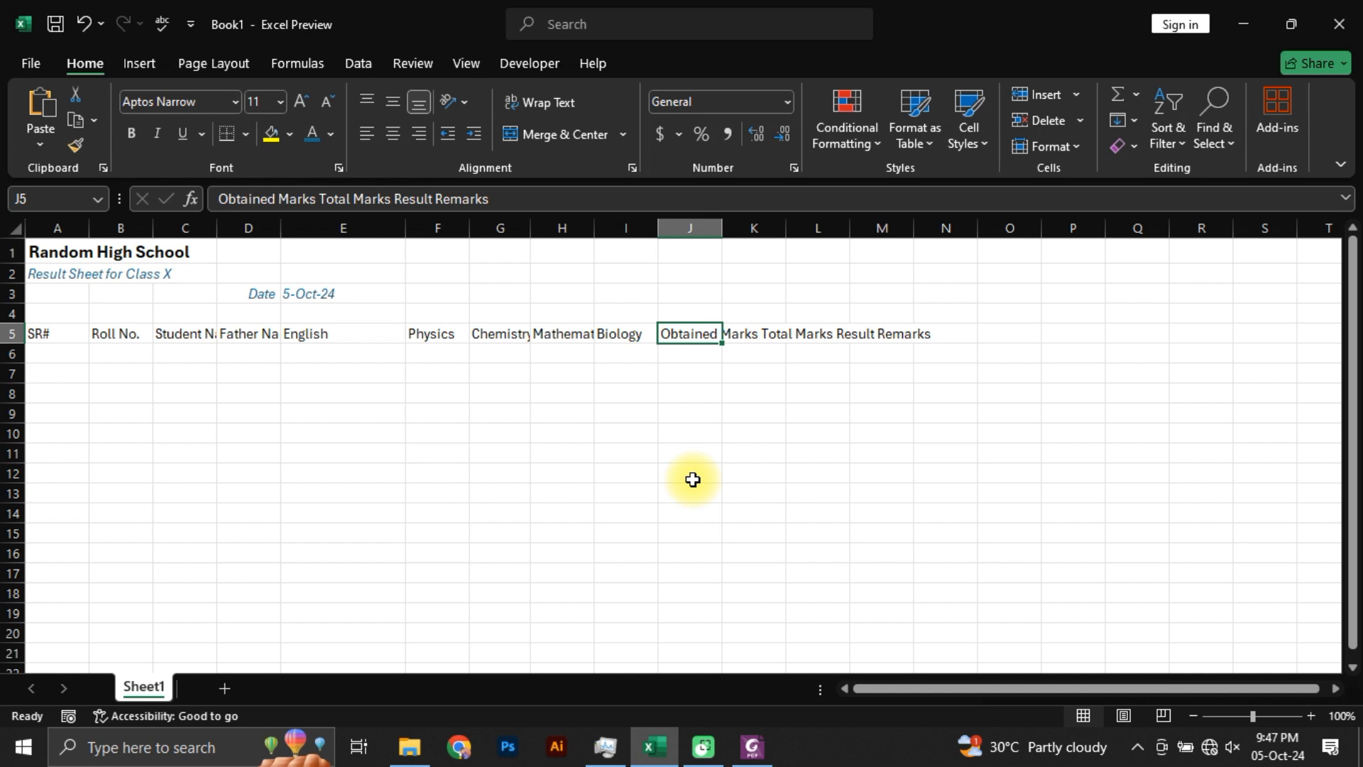
pyautogui.press('alt')
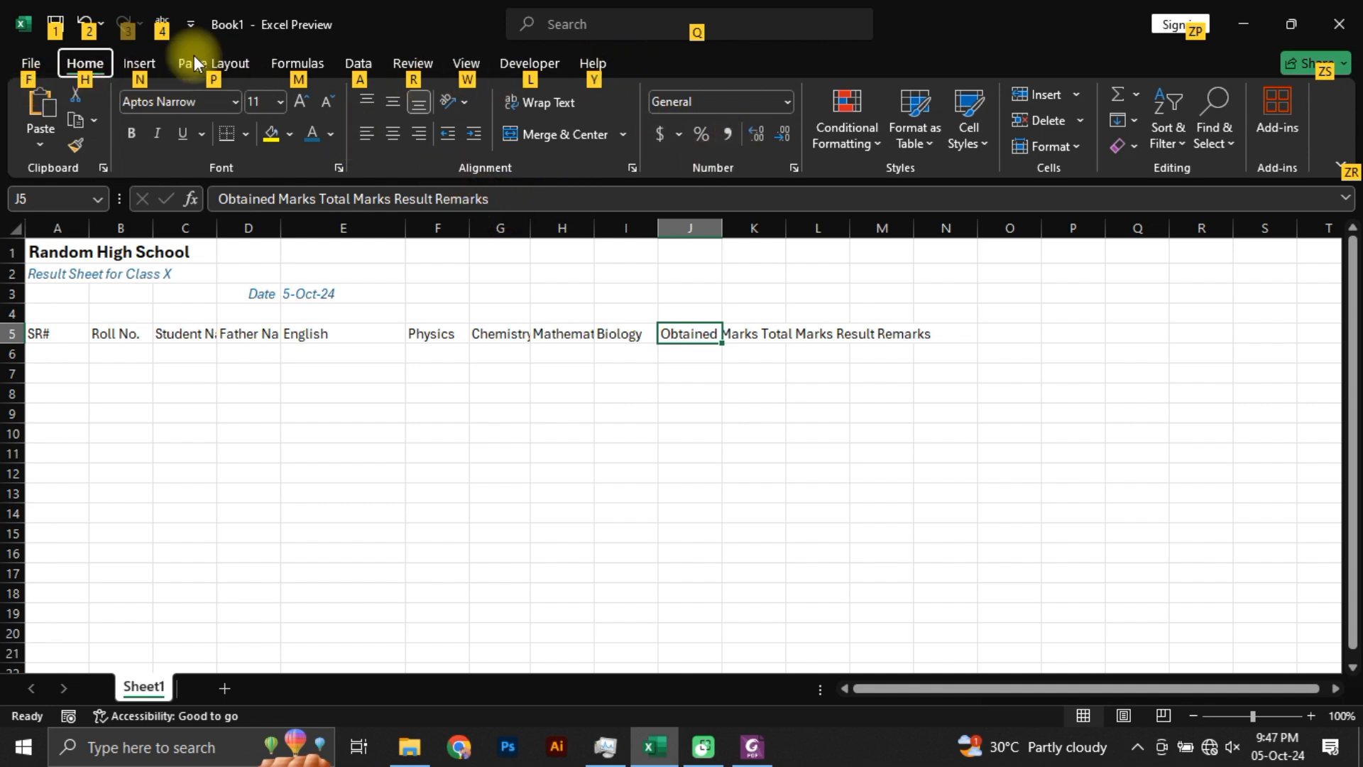
pyautogui.press('n')
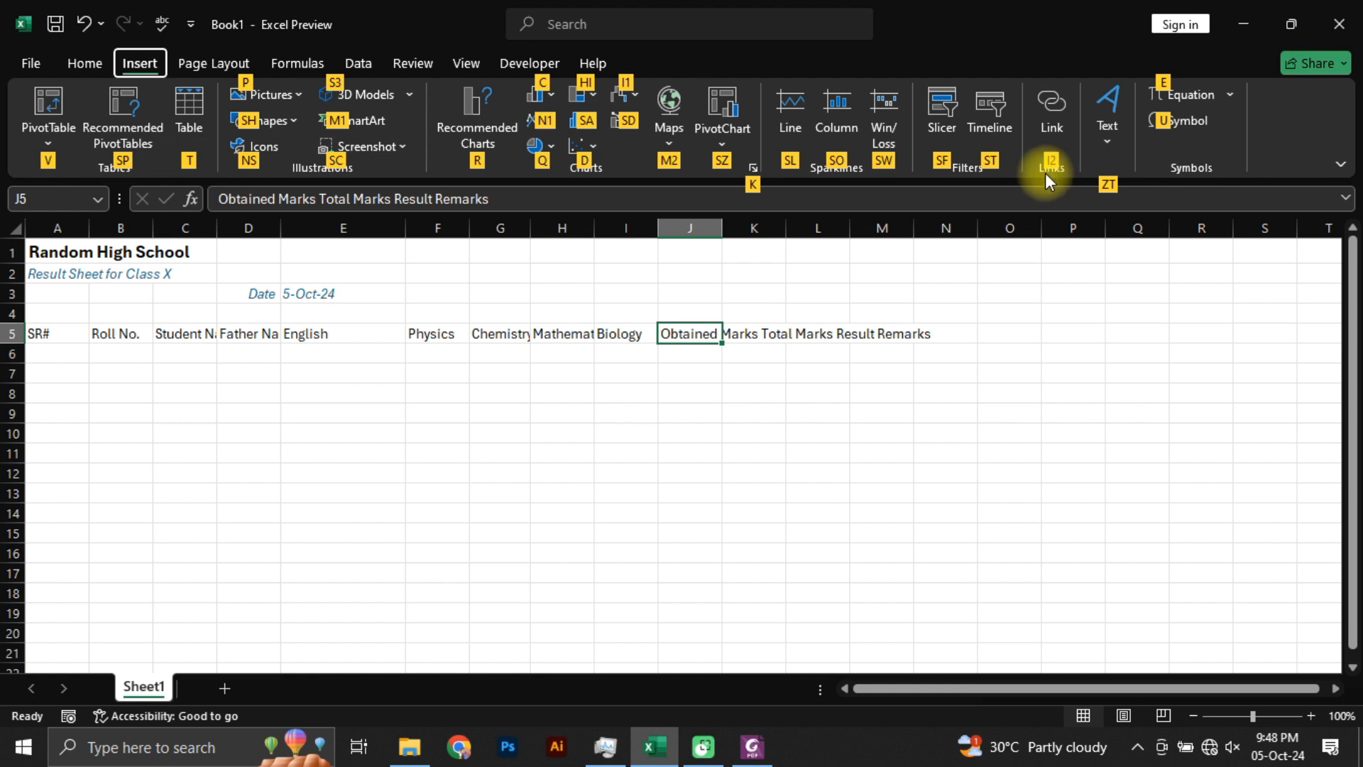
pyautogui.write('h')
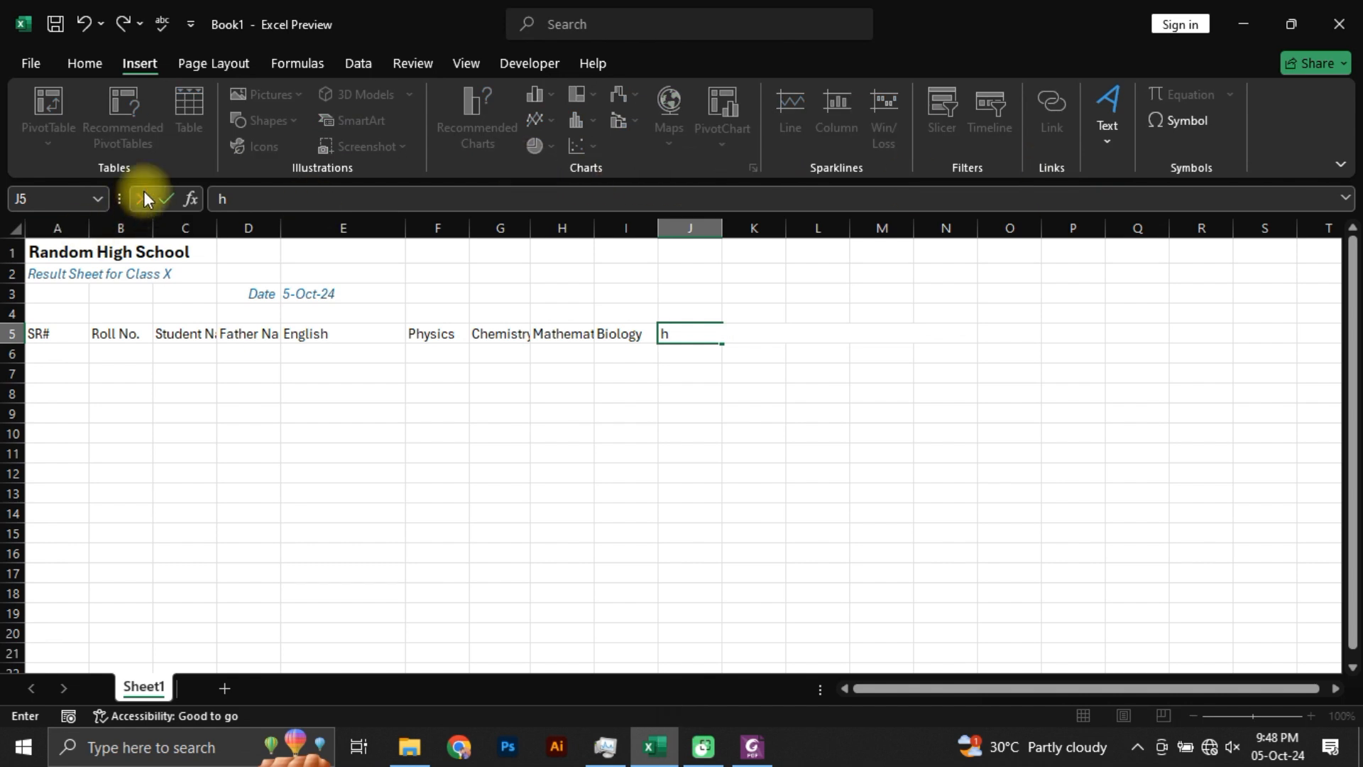
pyautogui.press('Escape')
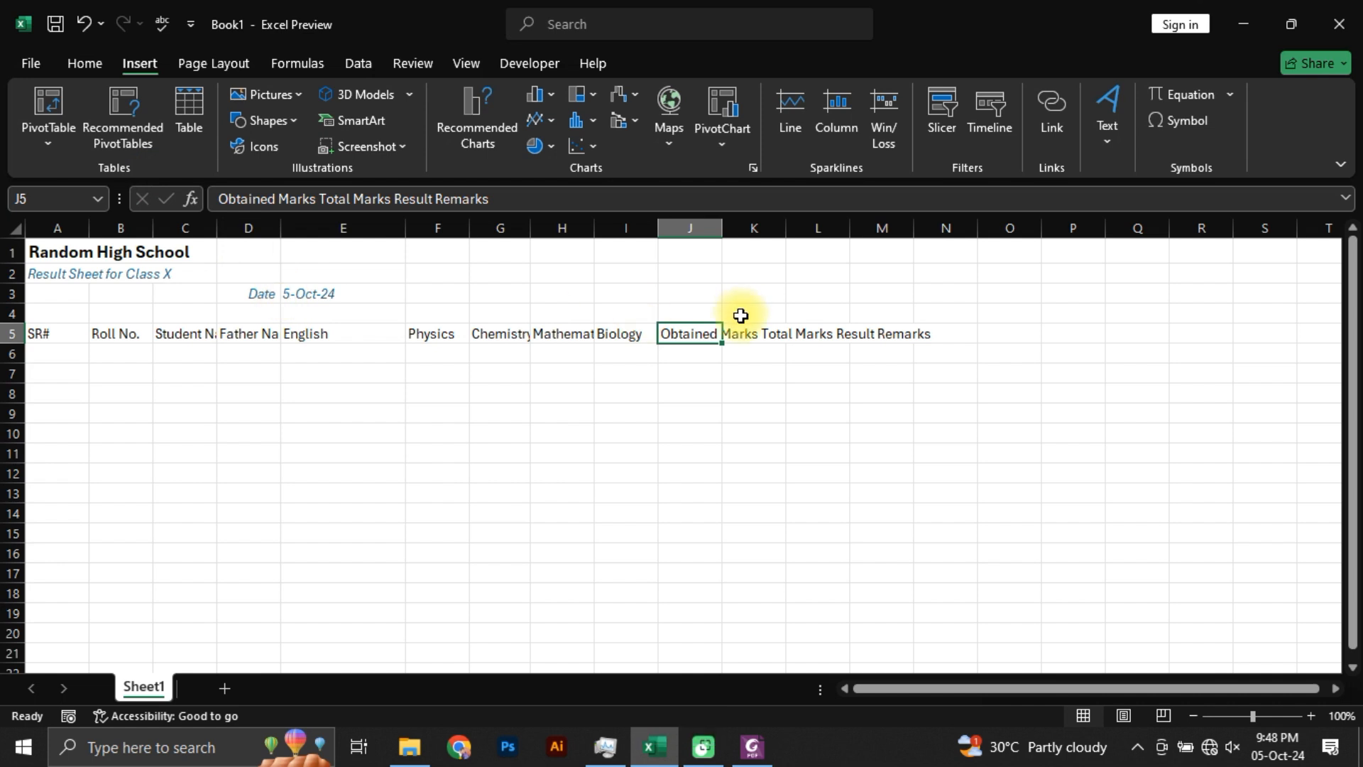
pyautogui.press('alt')
pyautogui.press('alt')
pyautogui.hotkey('alt', 'h')
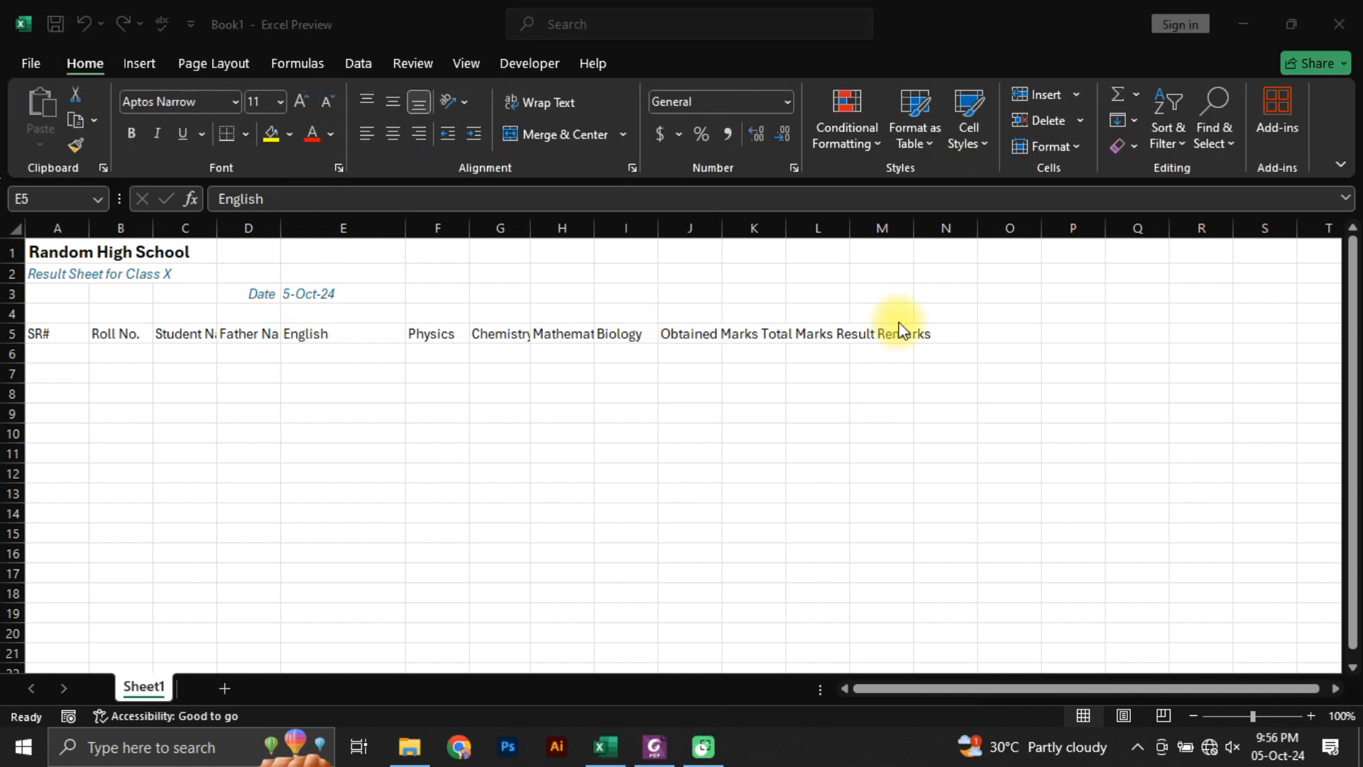
# Step: Review the table header row in Students Marks.pdf in Foxit PhantomPDF, switch back to Excel and inspect the headers in row 5
pyautogui.press('Tab')
pyautogui.click(652, 754)
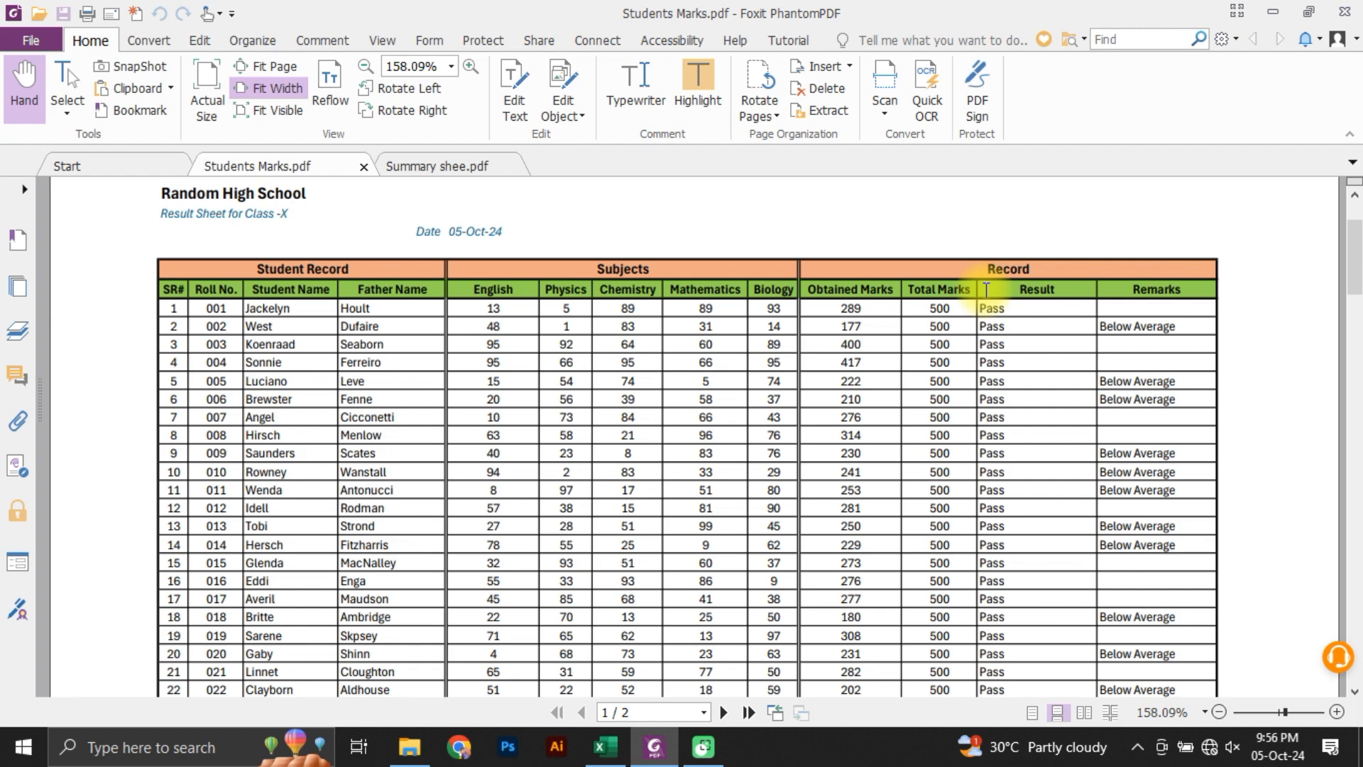
pyautogui.hotkey('alt', 'Tab')
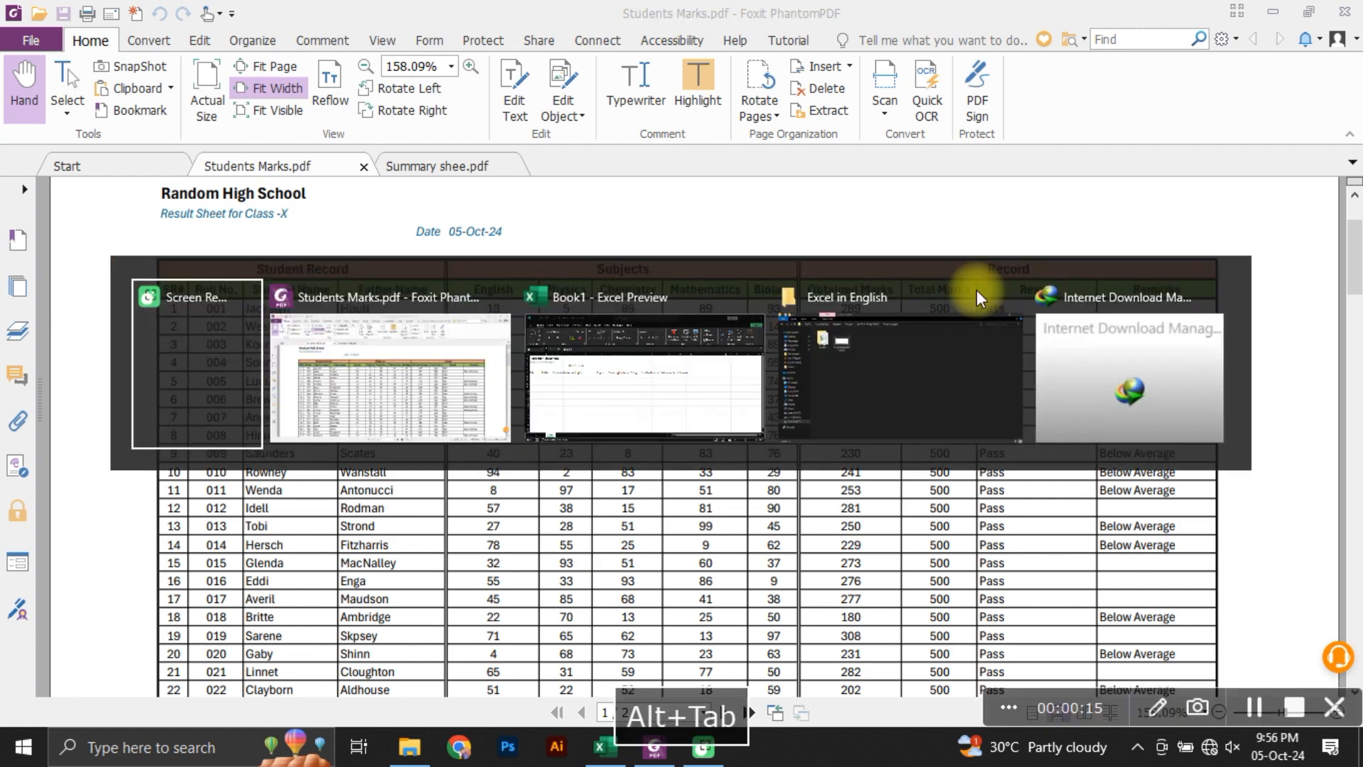
pyautogui.hotkey('alt', 'Tab')
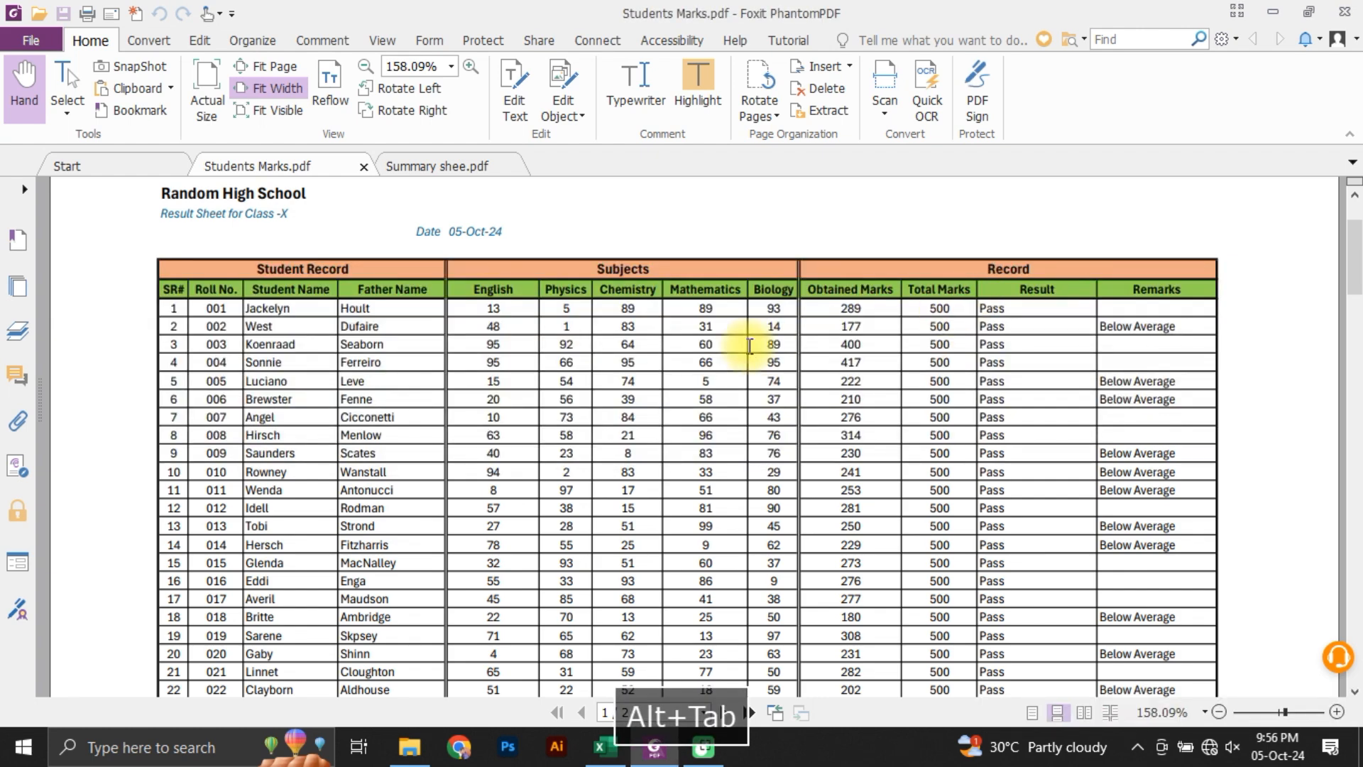
pyautogui.click(596, 757)
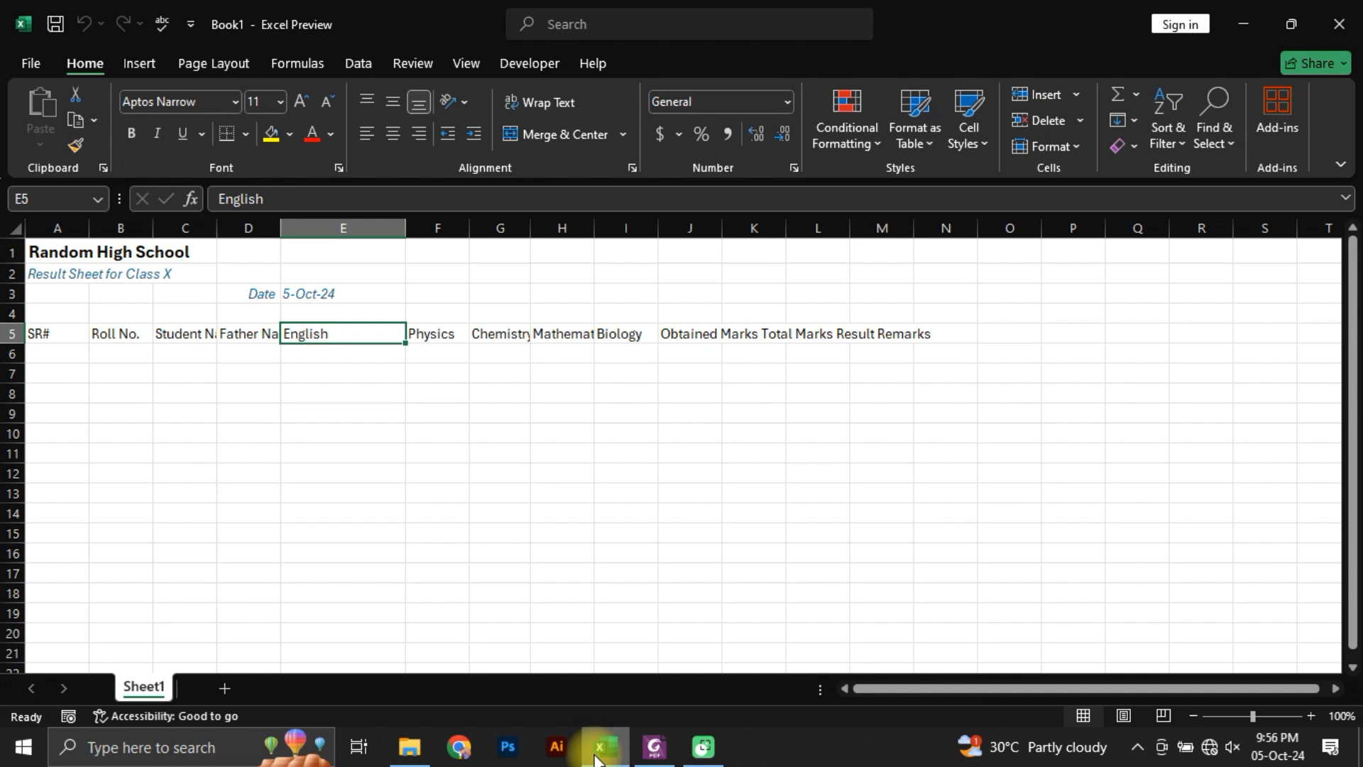
pyautogui.click(302, 374)
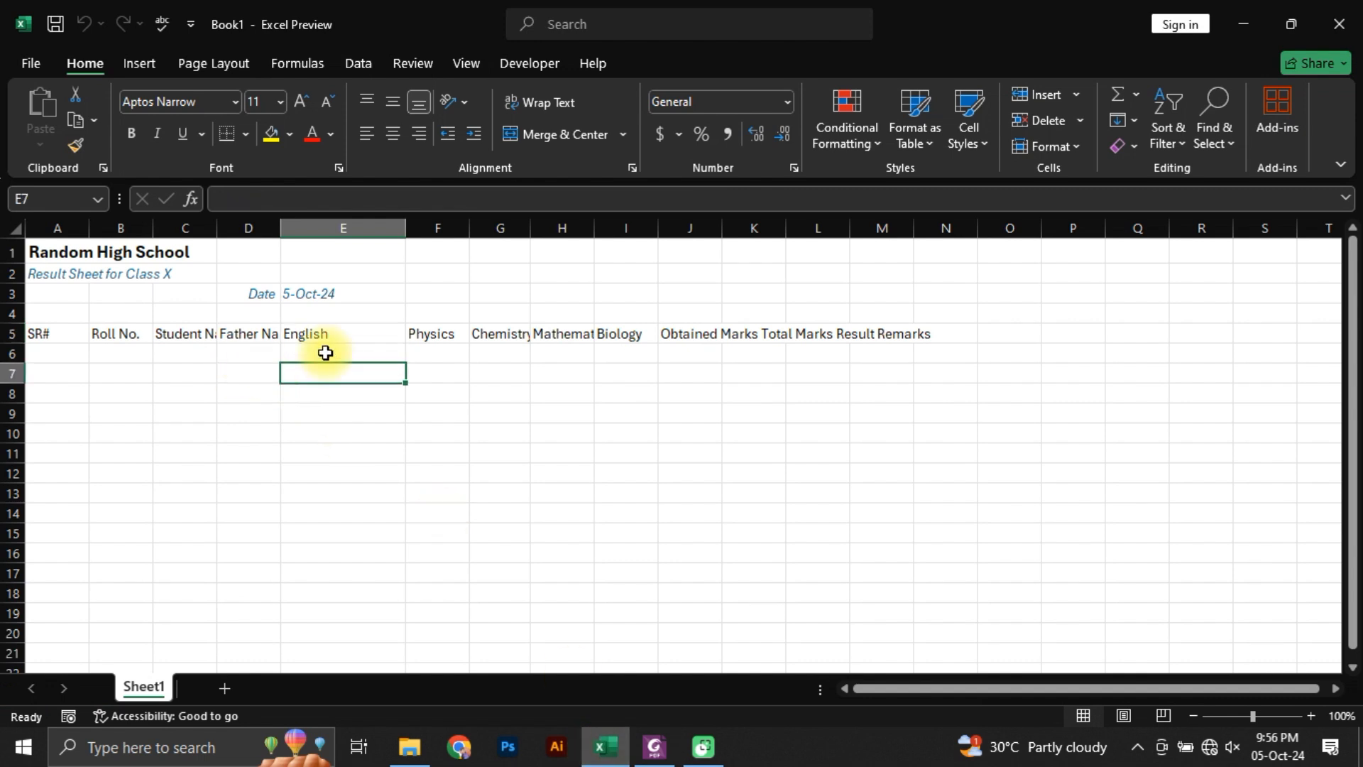
pyautogui.click(426, 334)
pyautogui.click(513, 340)
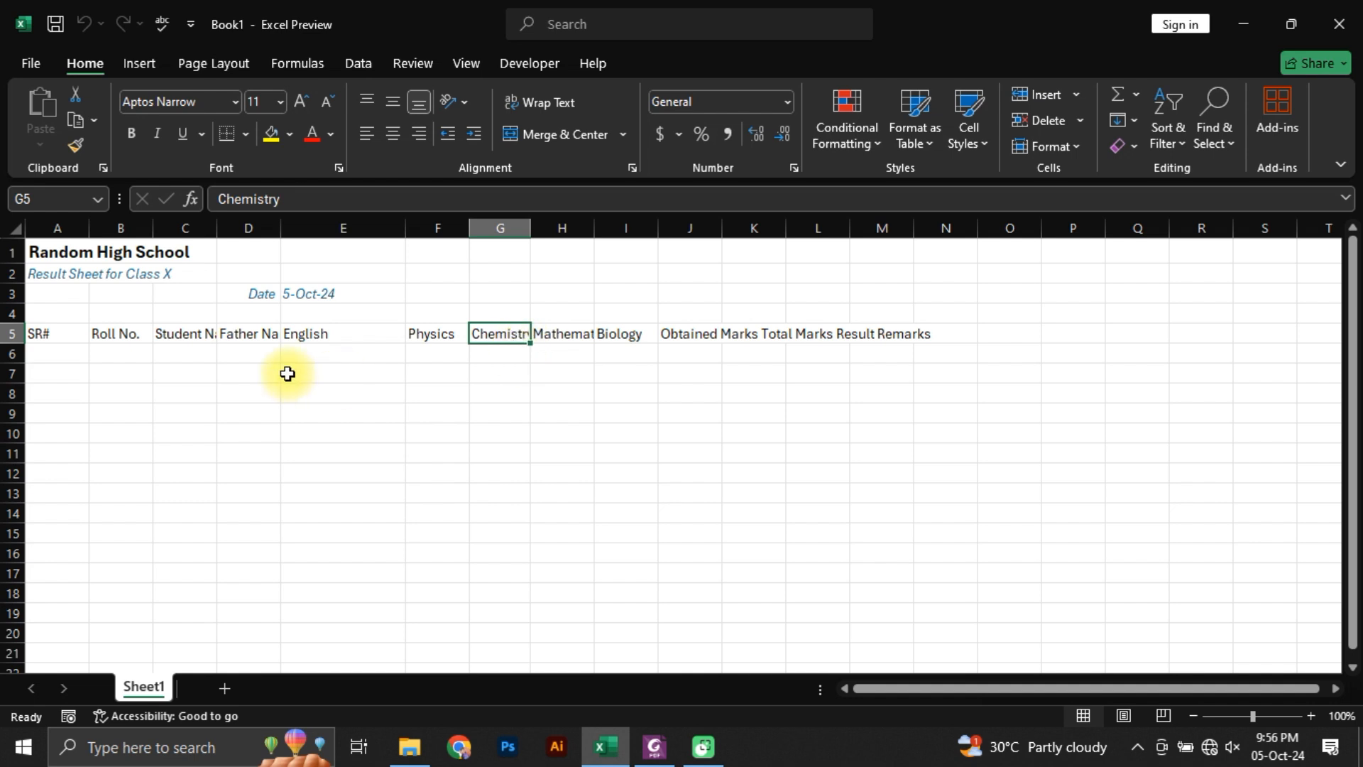
pyautogui.click(227, 341)
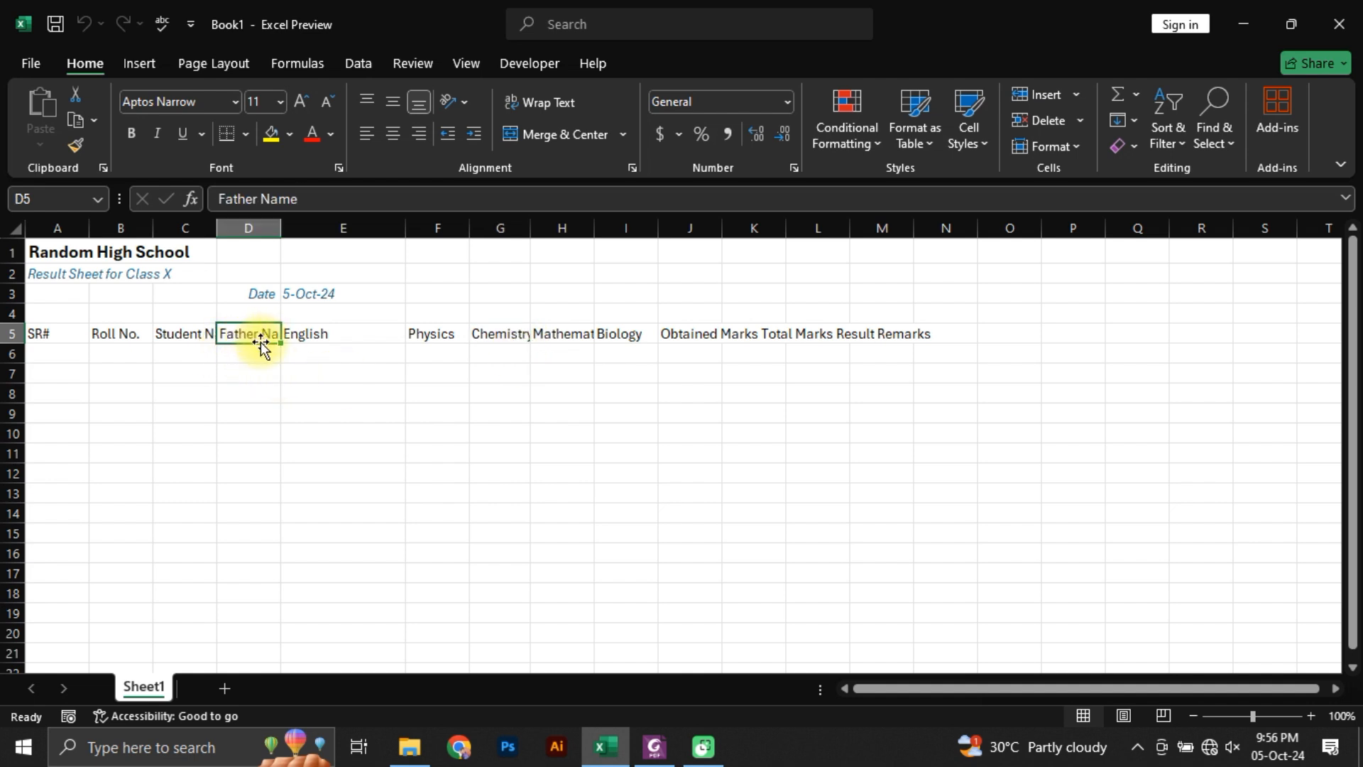
# Step: Widen the Student Name column C and the Father Name column D until their headers fit
pyautogui.click(185, 343)
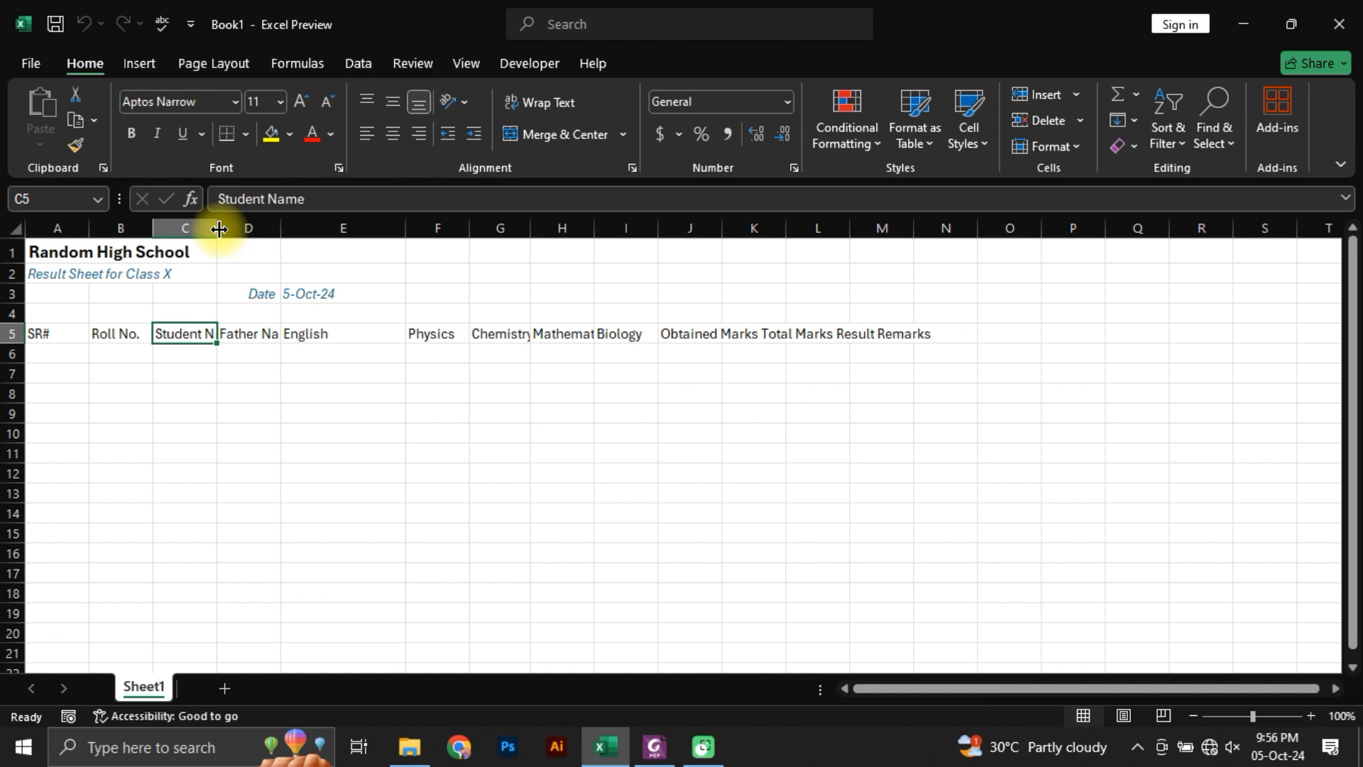
pyautogui.moveTo(219, 227); pyautogui.dragTo(257, 228)
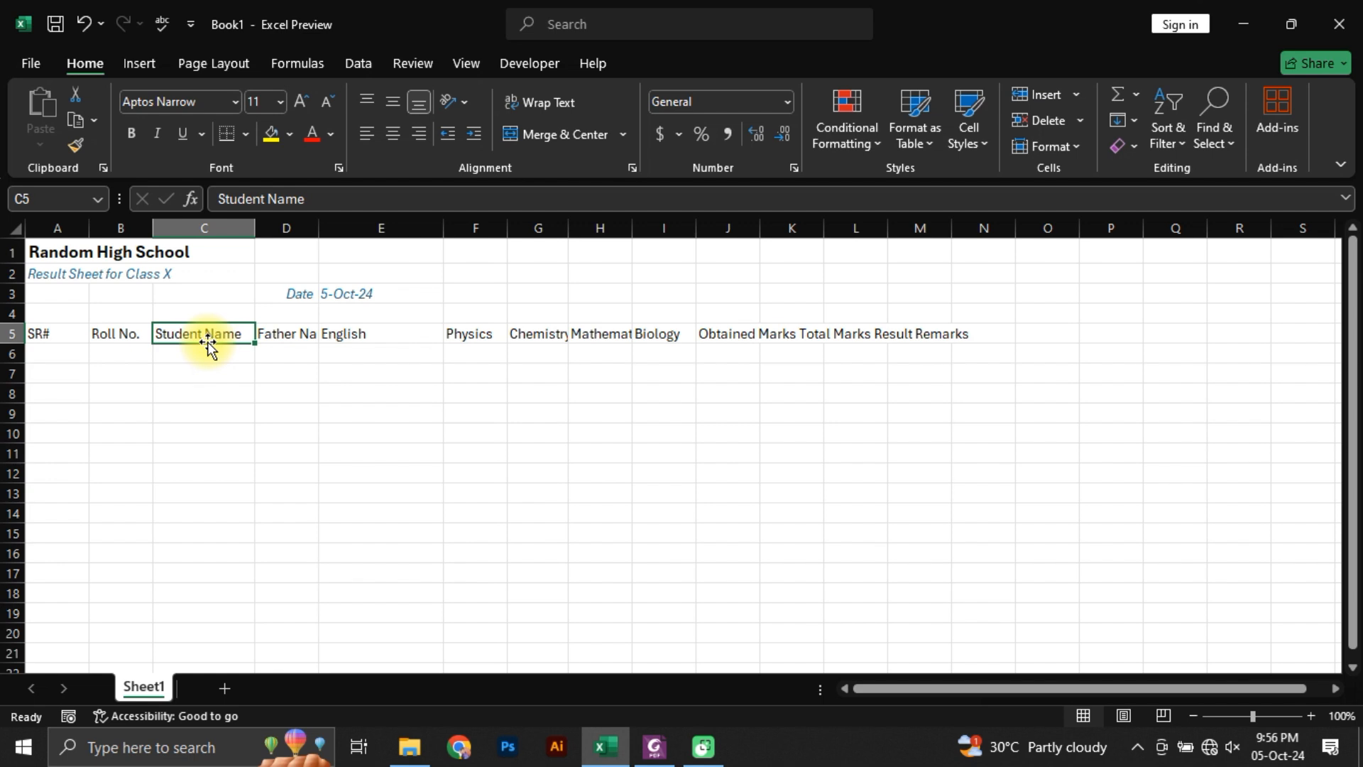
pyautogui.click(287, 338)
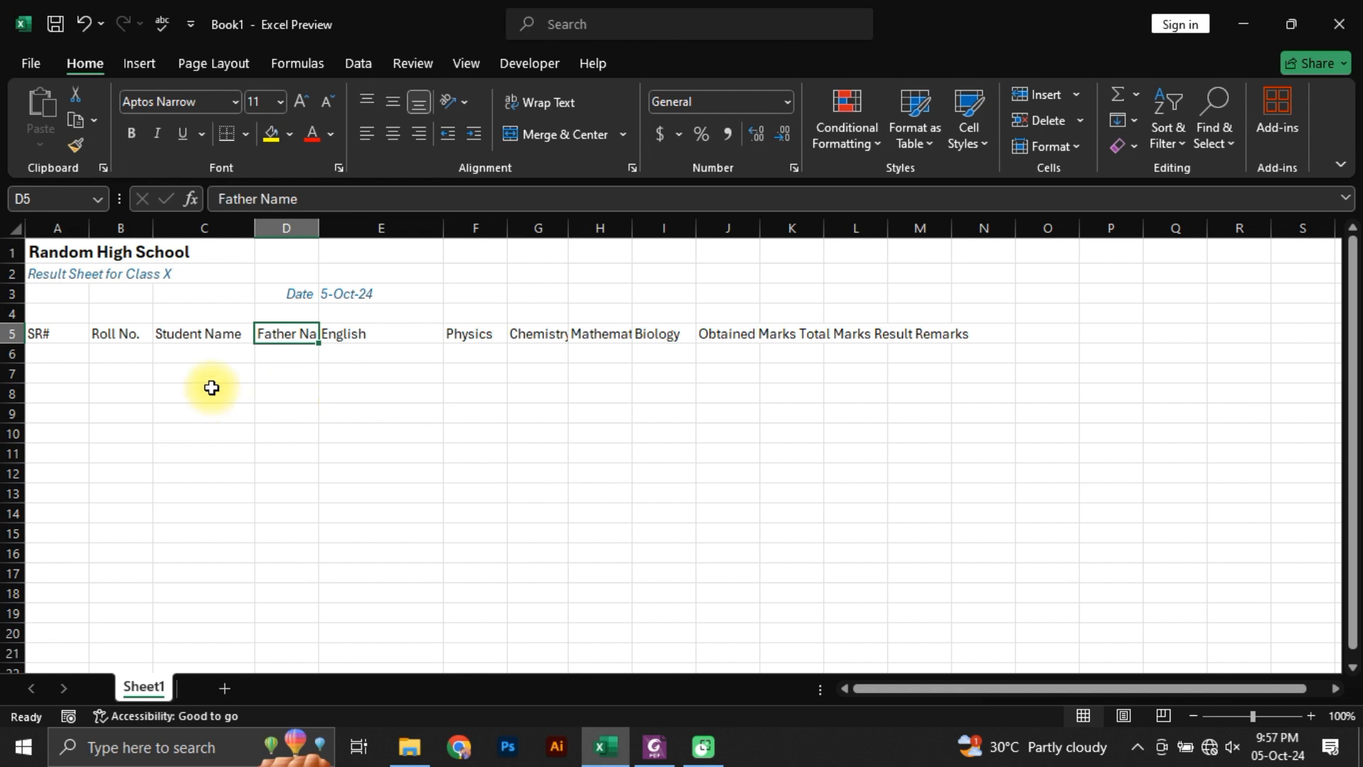
pyautogui.moveTo(317, 235); pyautogui.dragTo(363, 234)
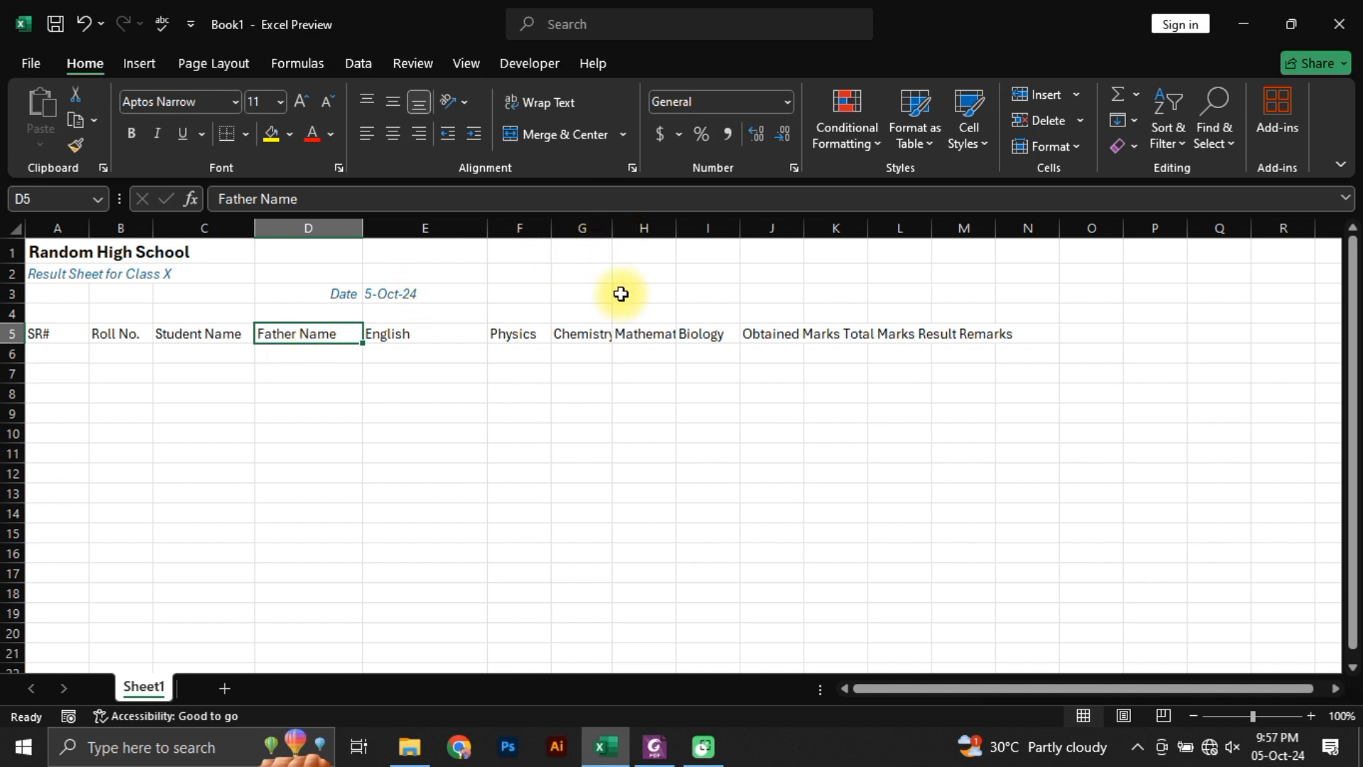
# Step: AutoFit the widths of the Chemistry and Mathematics columns and of columns I to M to their contents
pyautogui.doubleClick(613, 229)
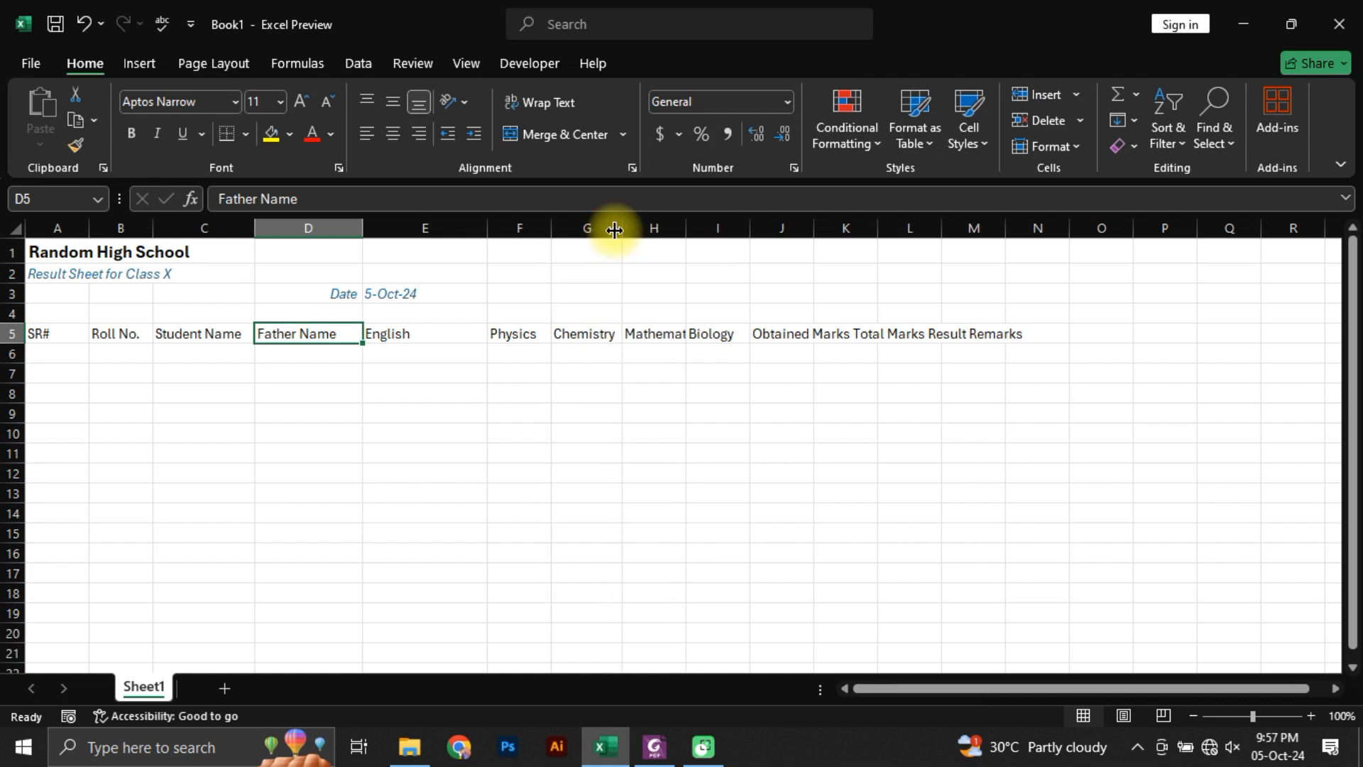
pyautogui.doubleClick(687, 229)
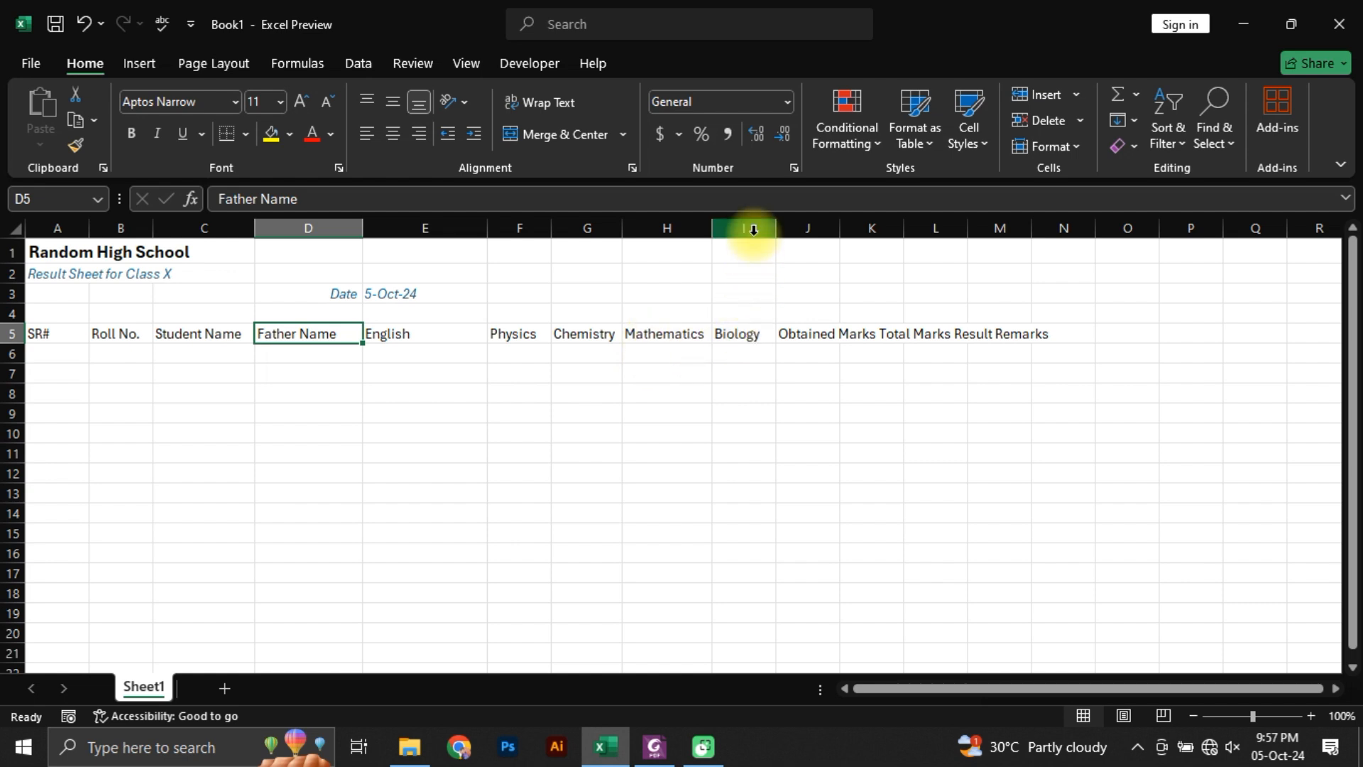
pyautogui.moveTo(754, 227); pyautogui.dragTo(762, 226)
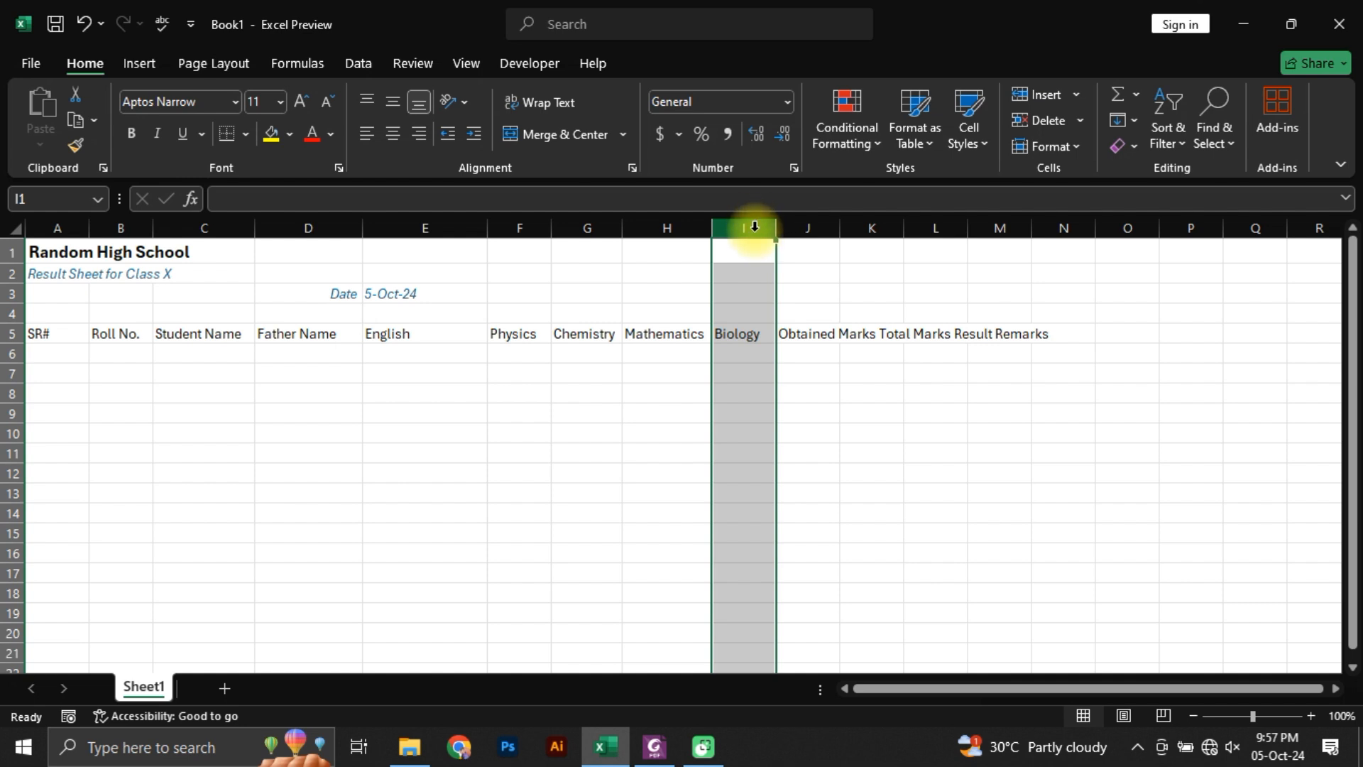
pyautogui.moveTo(755, 225); pyautogui.dragTo(999, 231)
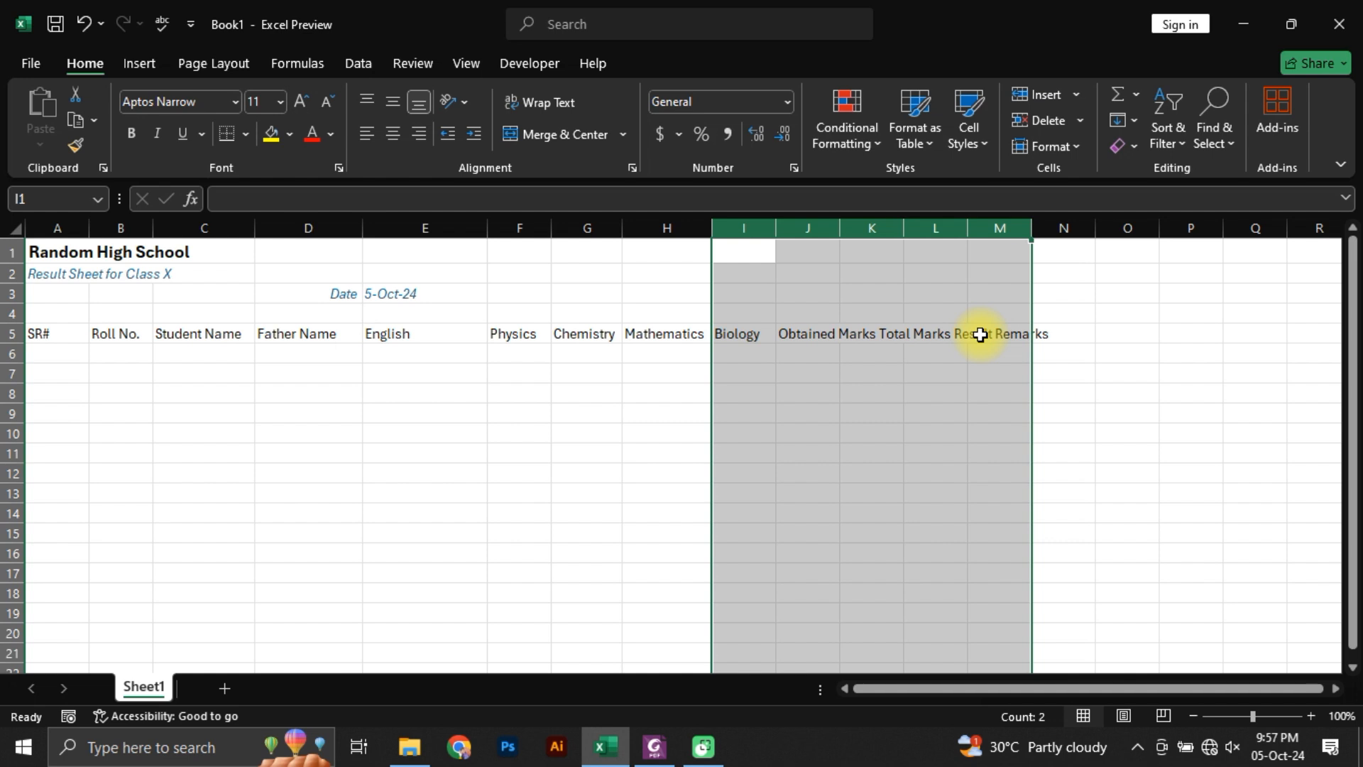
pyautogui.doubleClick(970, 227)
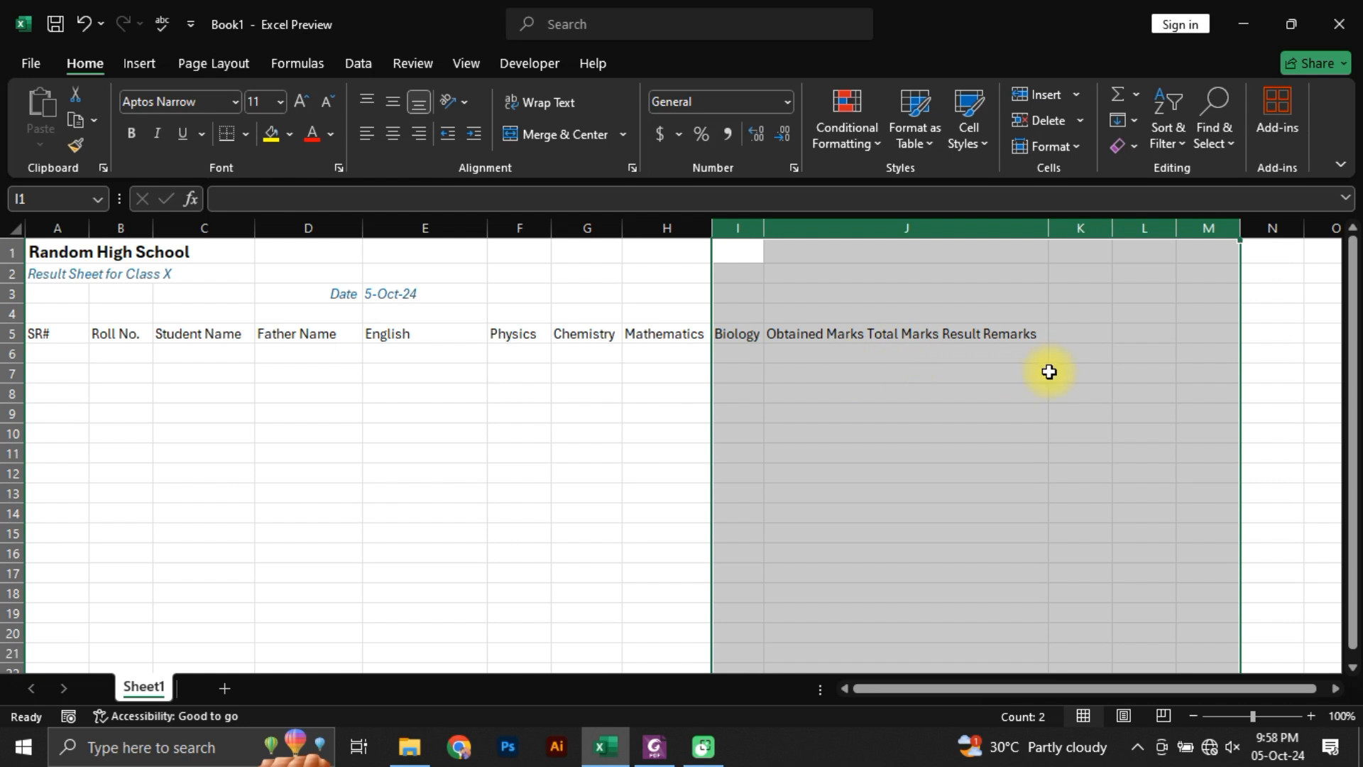
# Step: Split the combined header text in J5 with Text to Columns as delimited data, adding a space as the Other delimiter alongside Tab
pyautogui.click(943, 386)
pyautogui.click(846, 335)
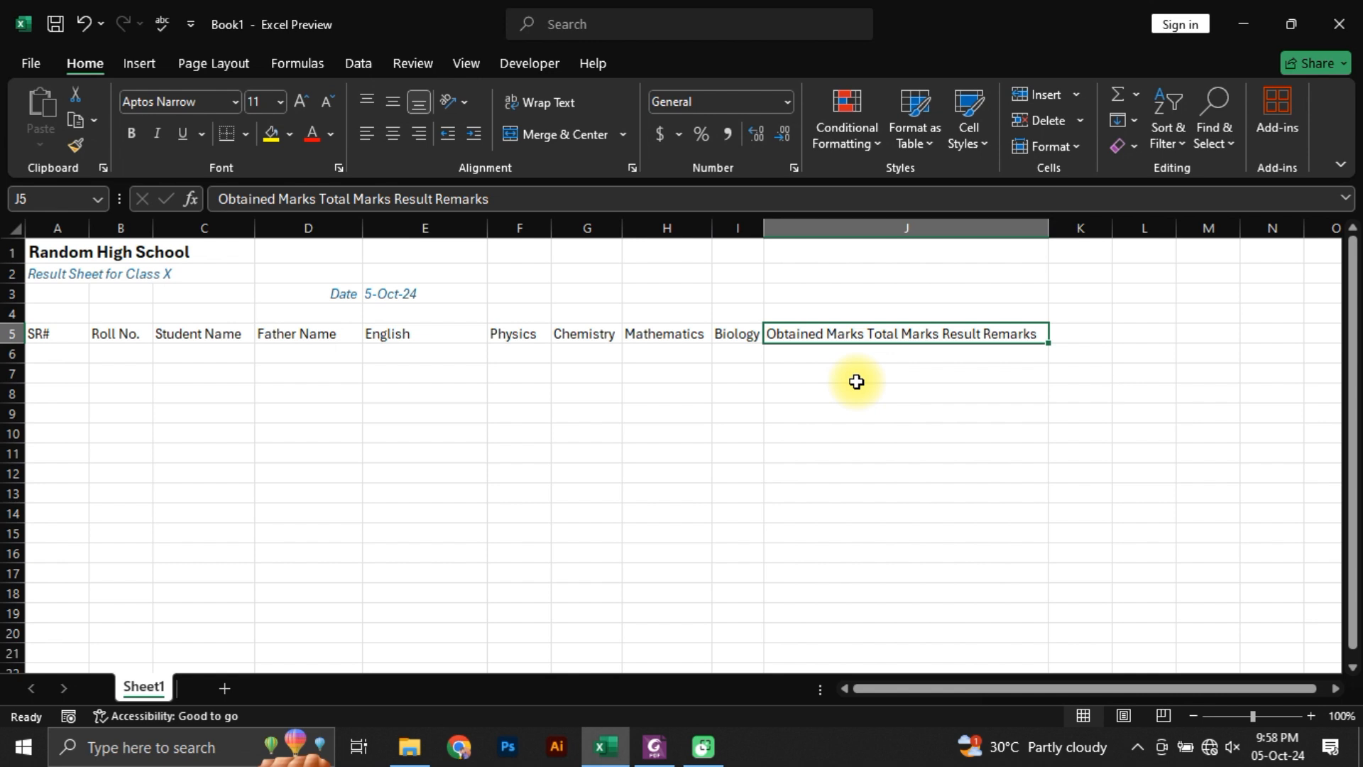
pyautogui.click(356, 64)
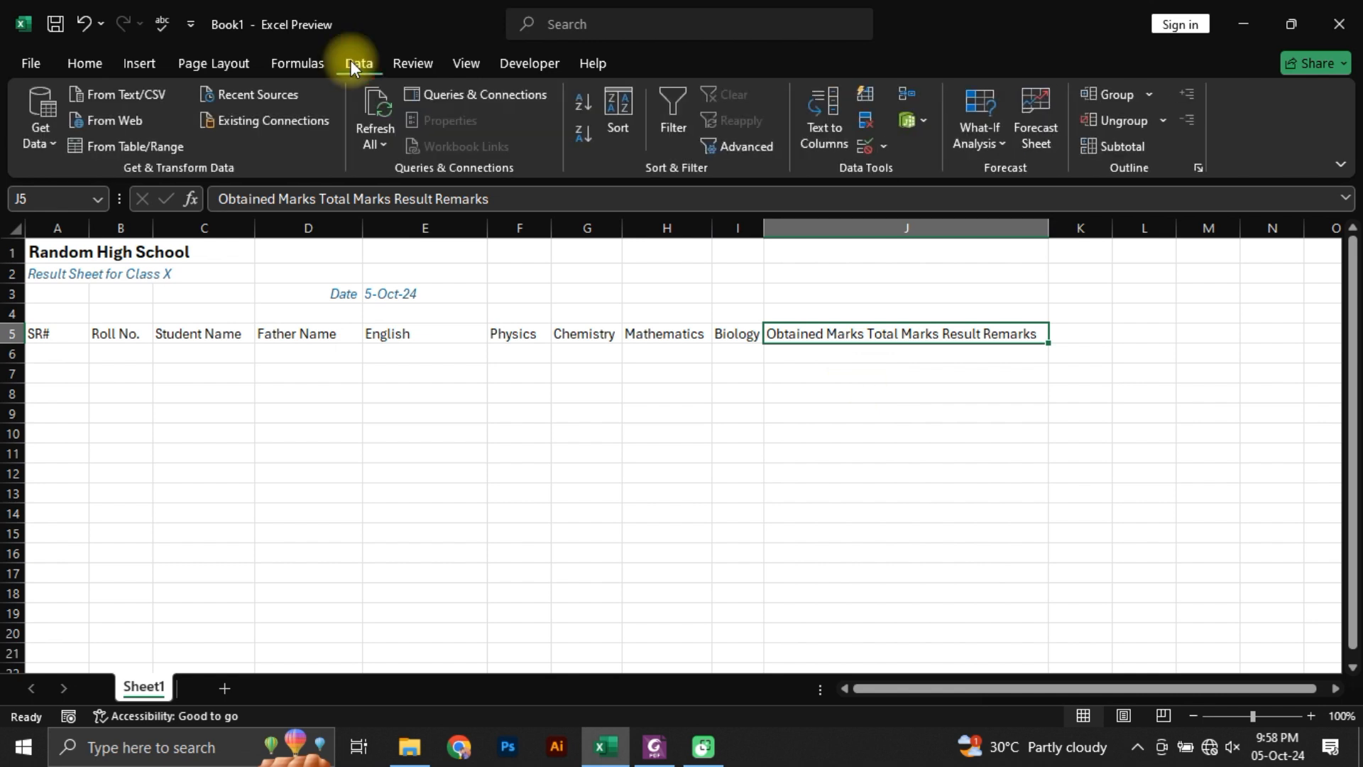
pyautogui.click(816, 142)
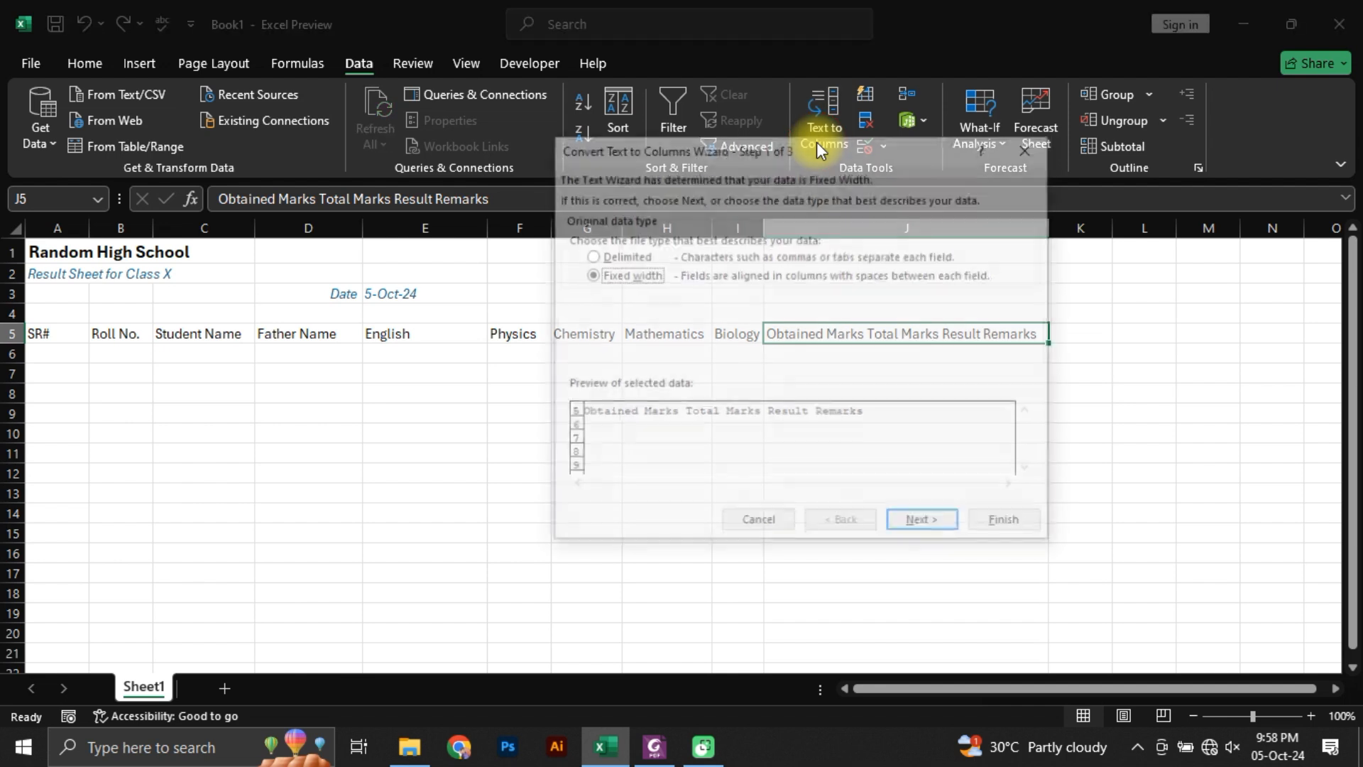
pyautogui.moveTo(687, 149); pyautogui.dragTo(370, 134)
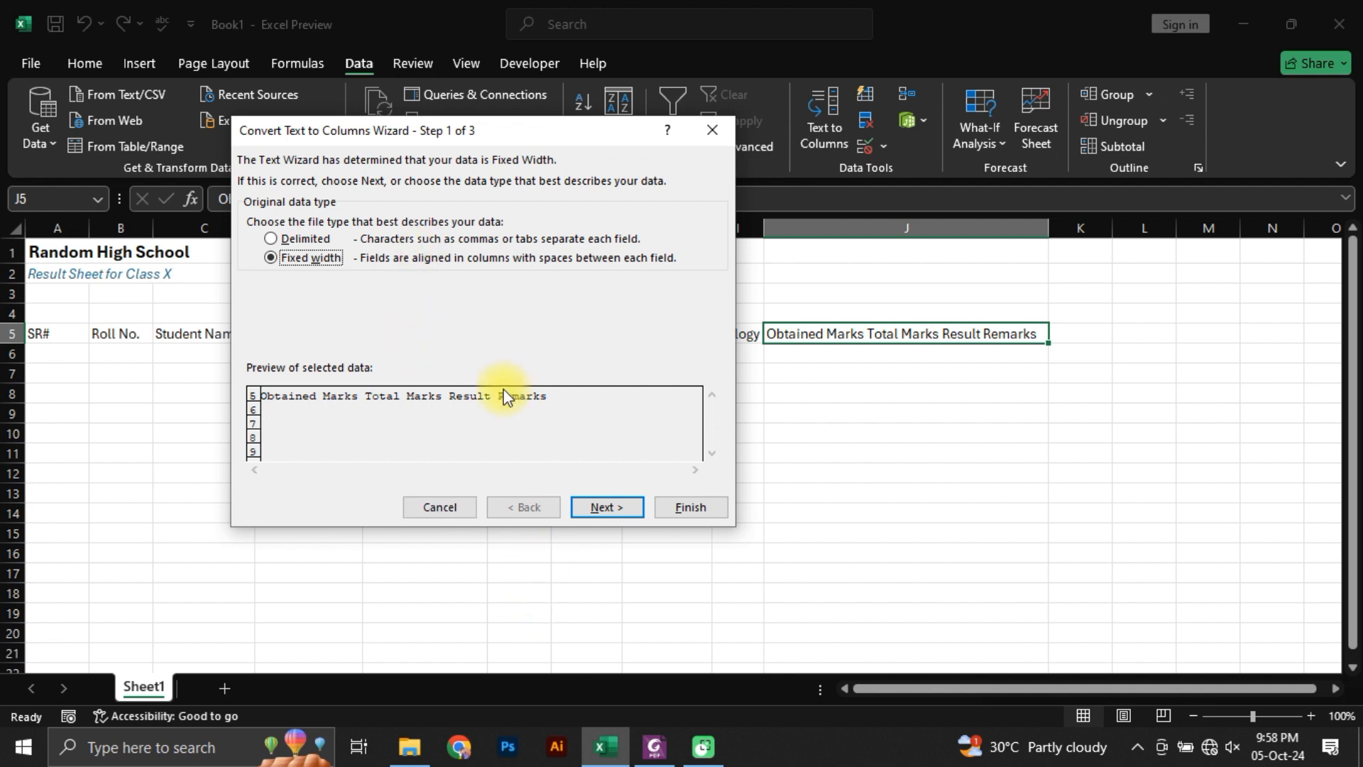
pyautogui.click(280, 239)
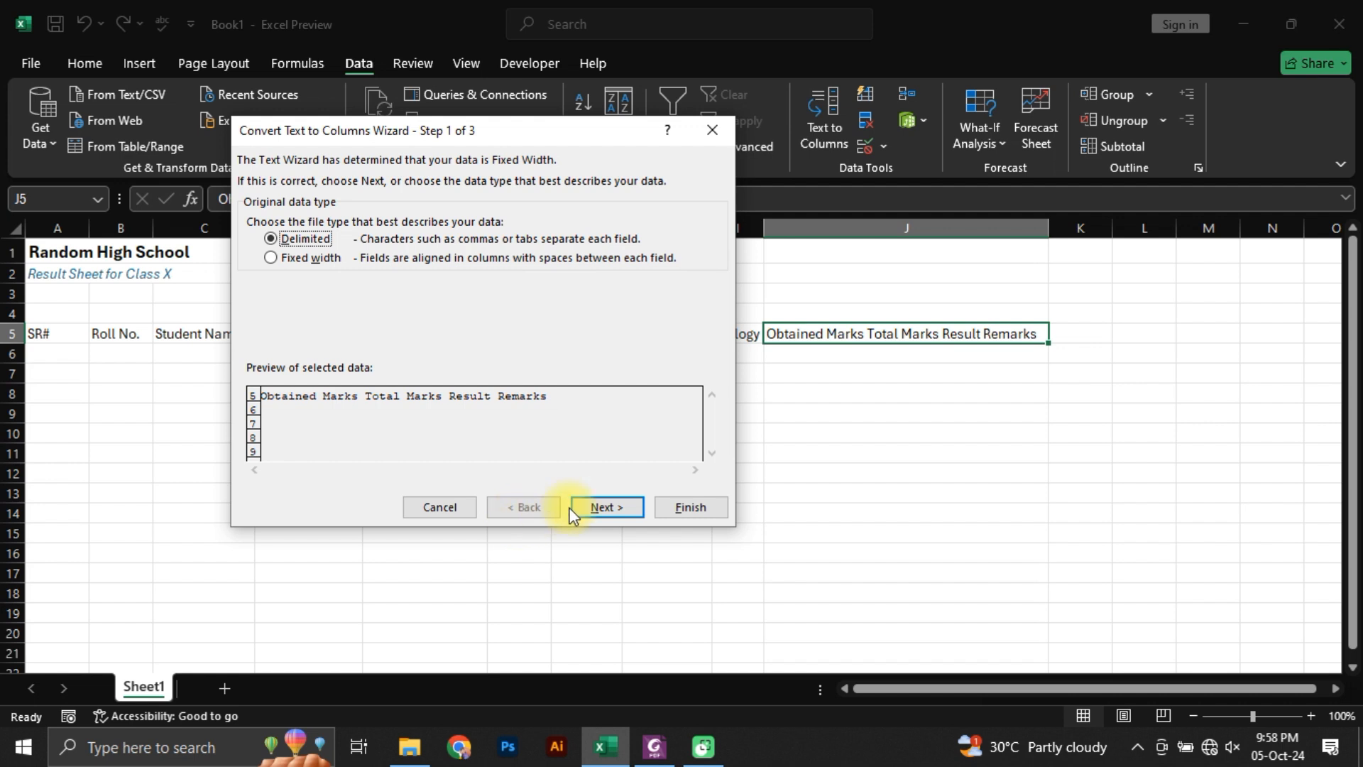
pyautogui.click(608, 507)
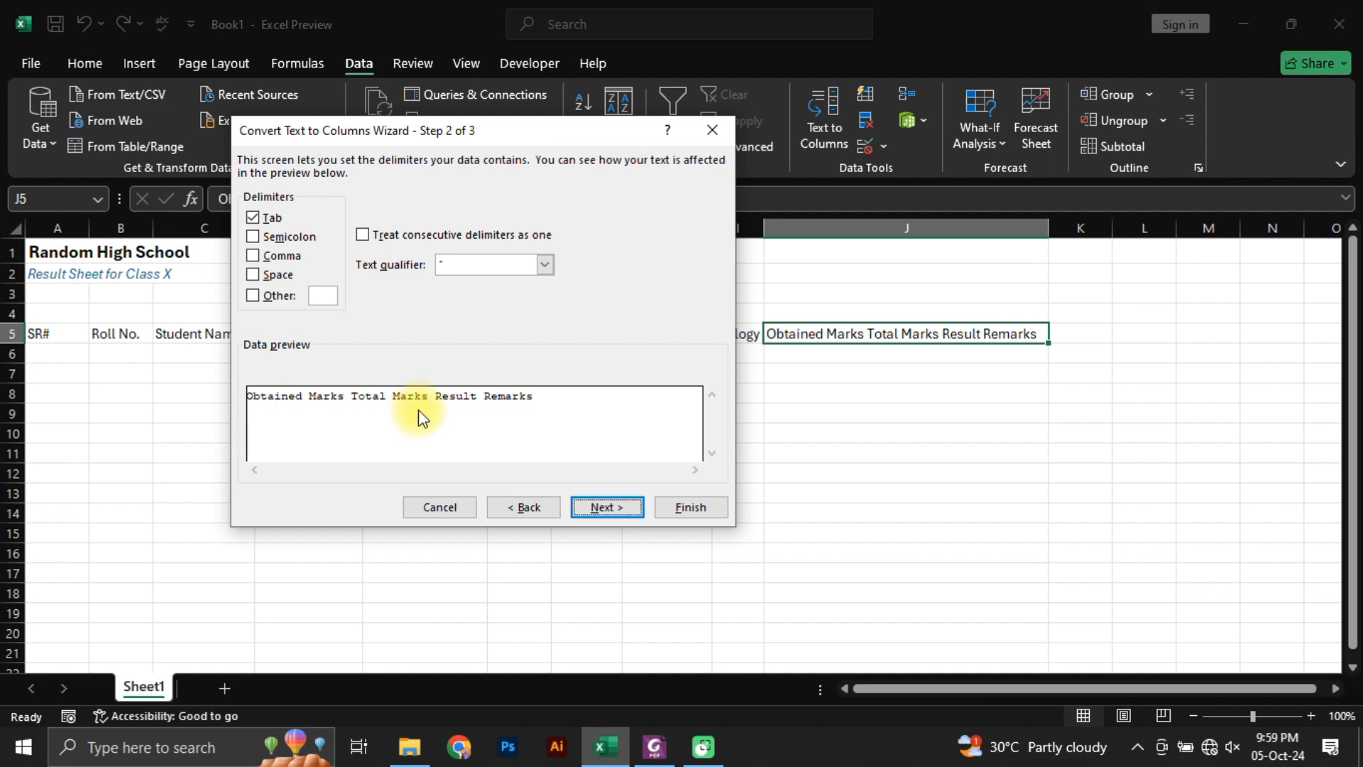
pyautogui.click(275, 298)
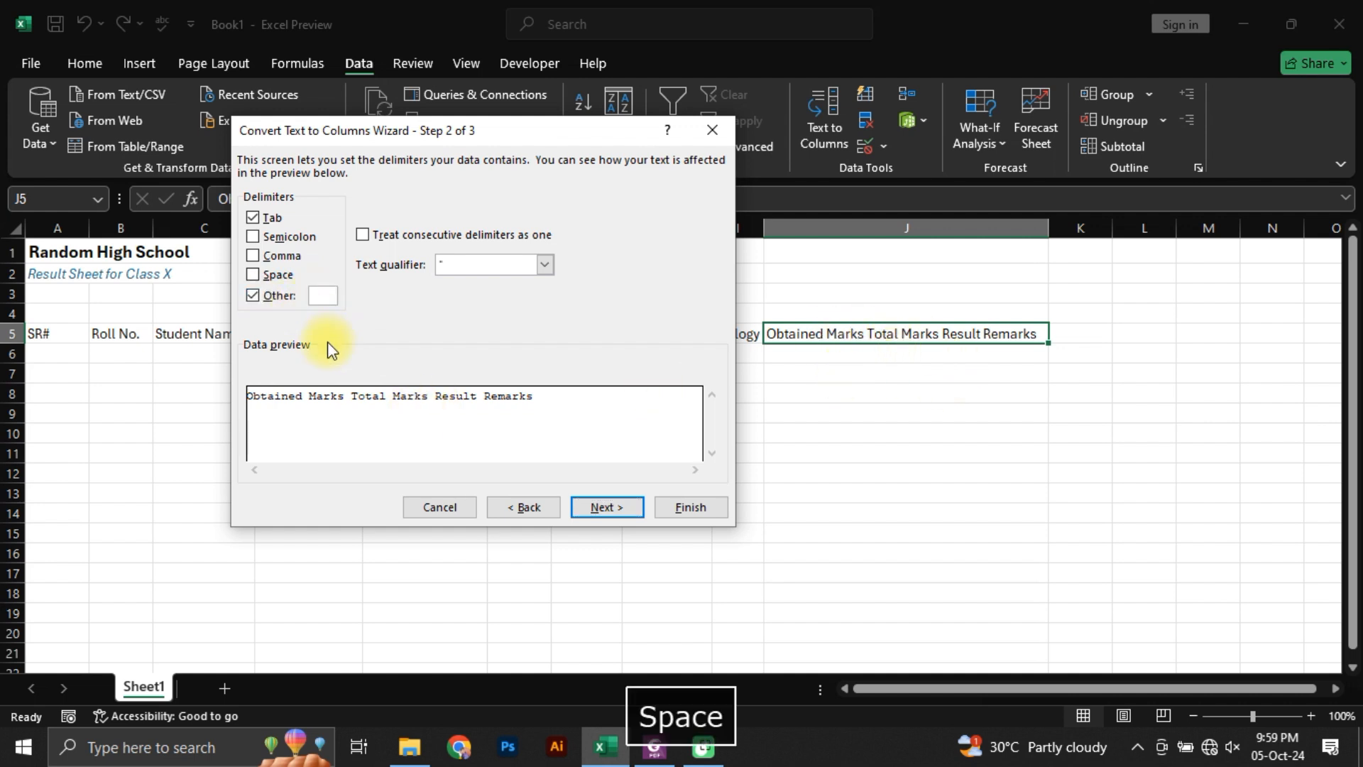
pyautogui.click(607, 507)
pyautogui.click(686, 507)
pyautogui.click(873, 476)
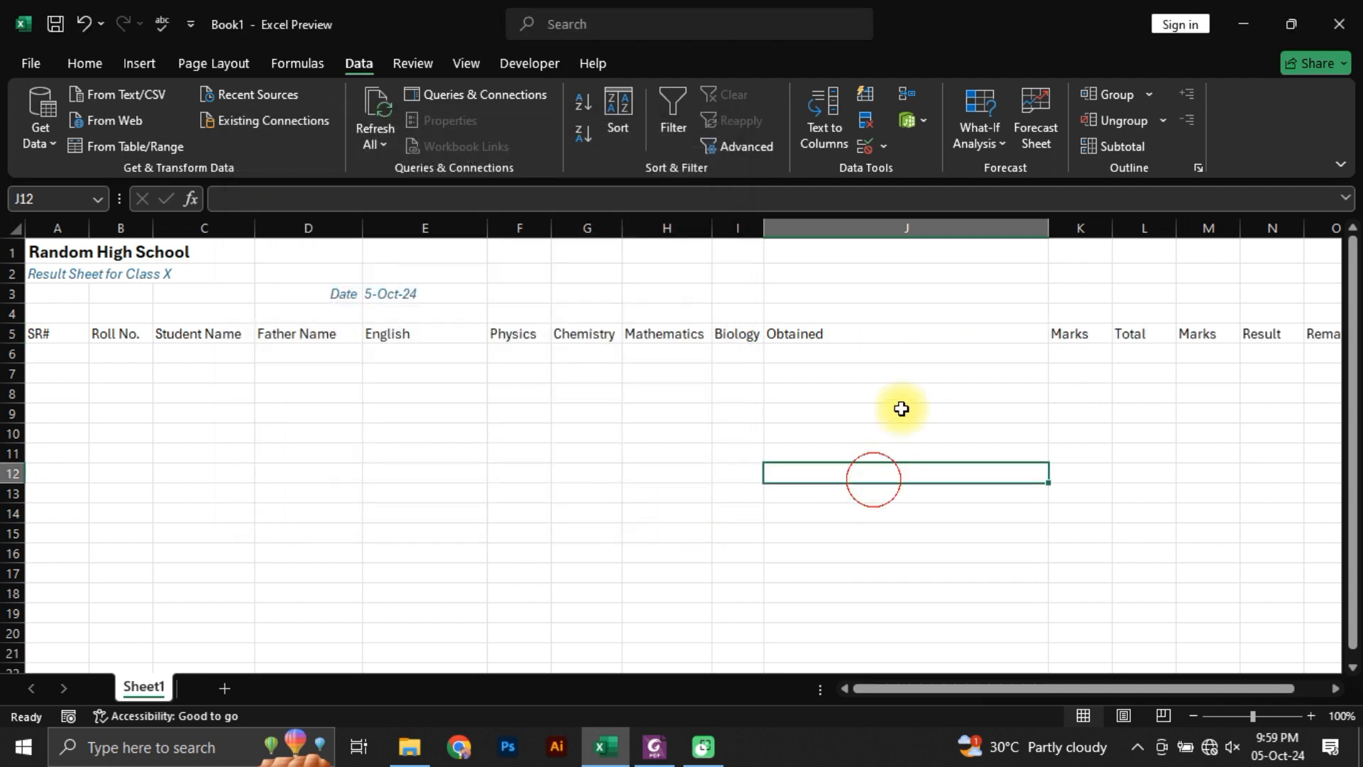
# Step: Delete the entire column K holding the separate Marks header next to Obtained
pyautogui.moveTo(891, 334); pyautogui.dragTo(1202, 338)
pyautogui.click(1181, 340)
pyautogui.click(709, 341)
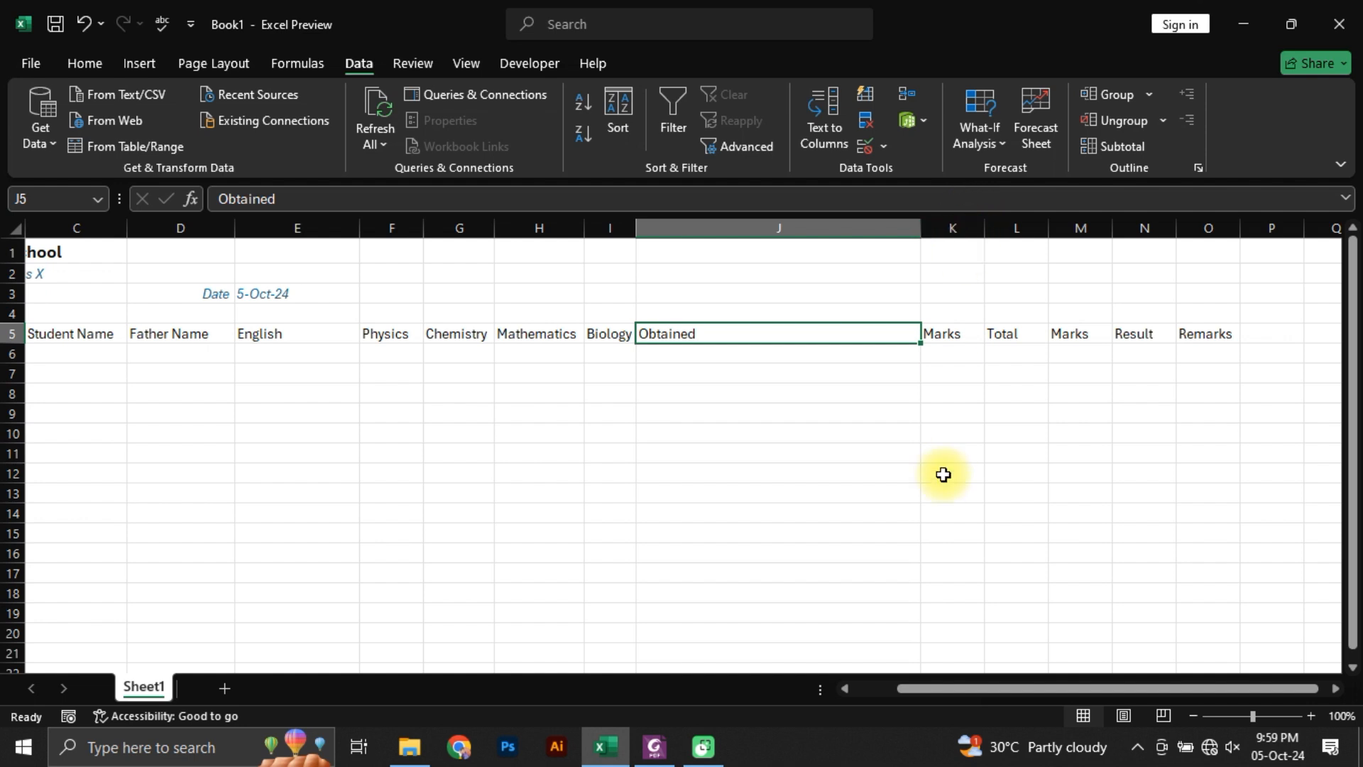
pyautogui.press('Right')
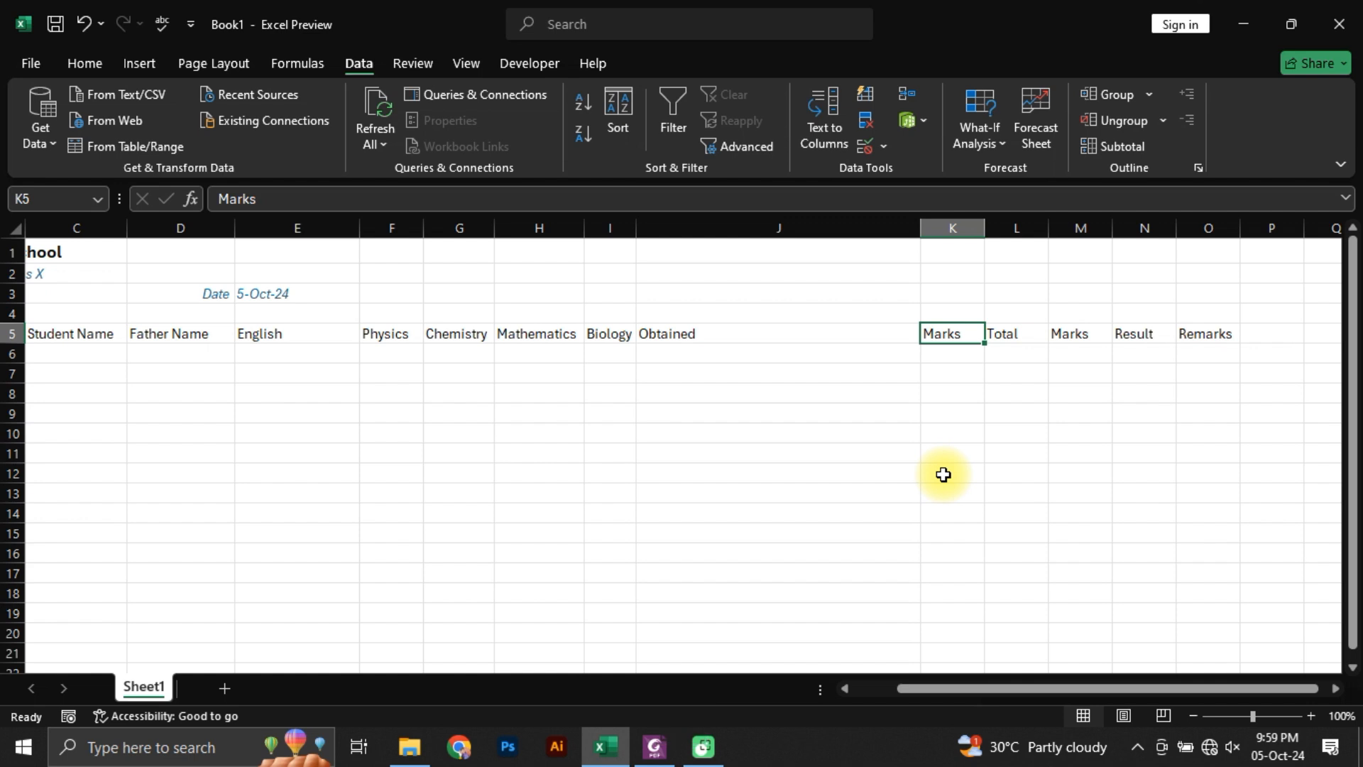
pyautogui.hotkey('ctrl', 'space')
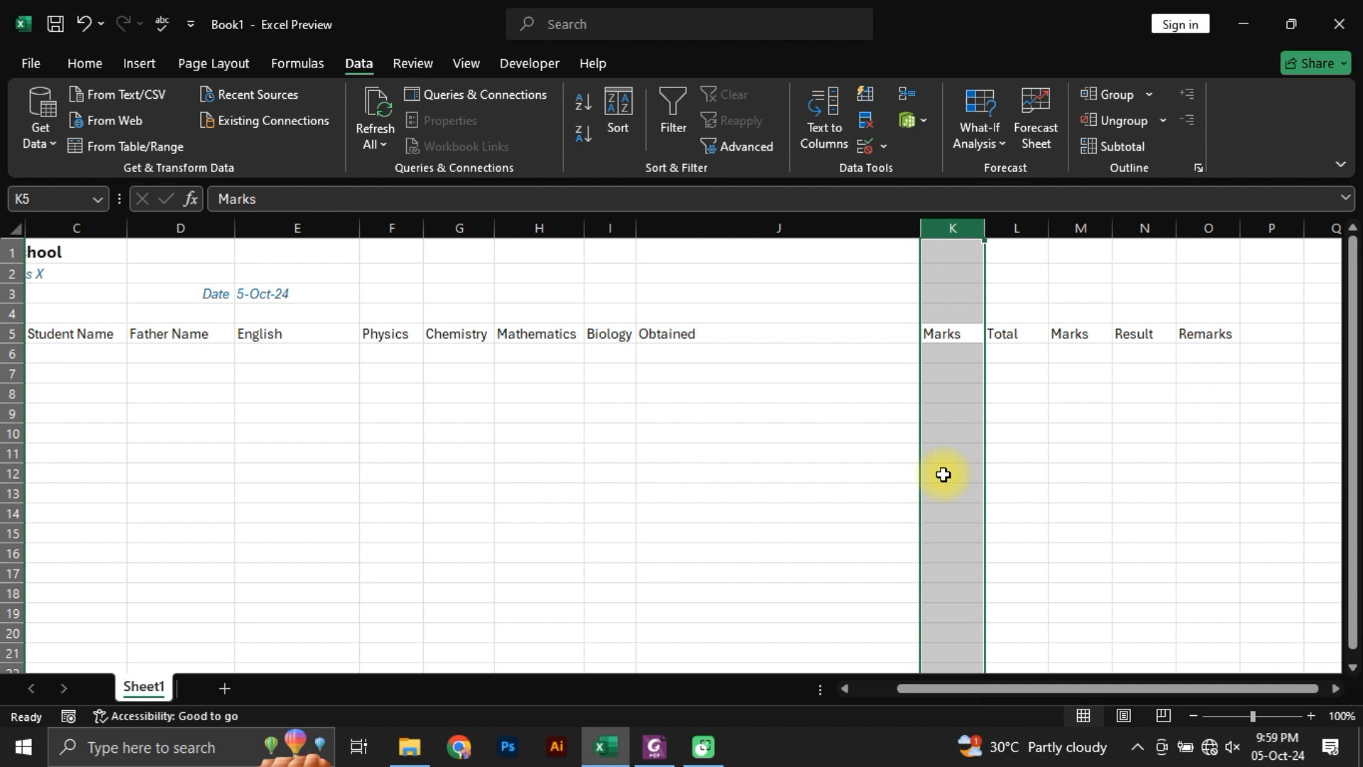
pyautogui.hotkey('ctrl', '-')
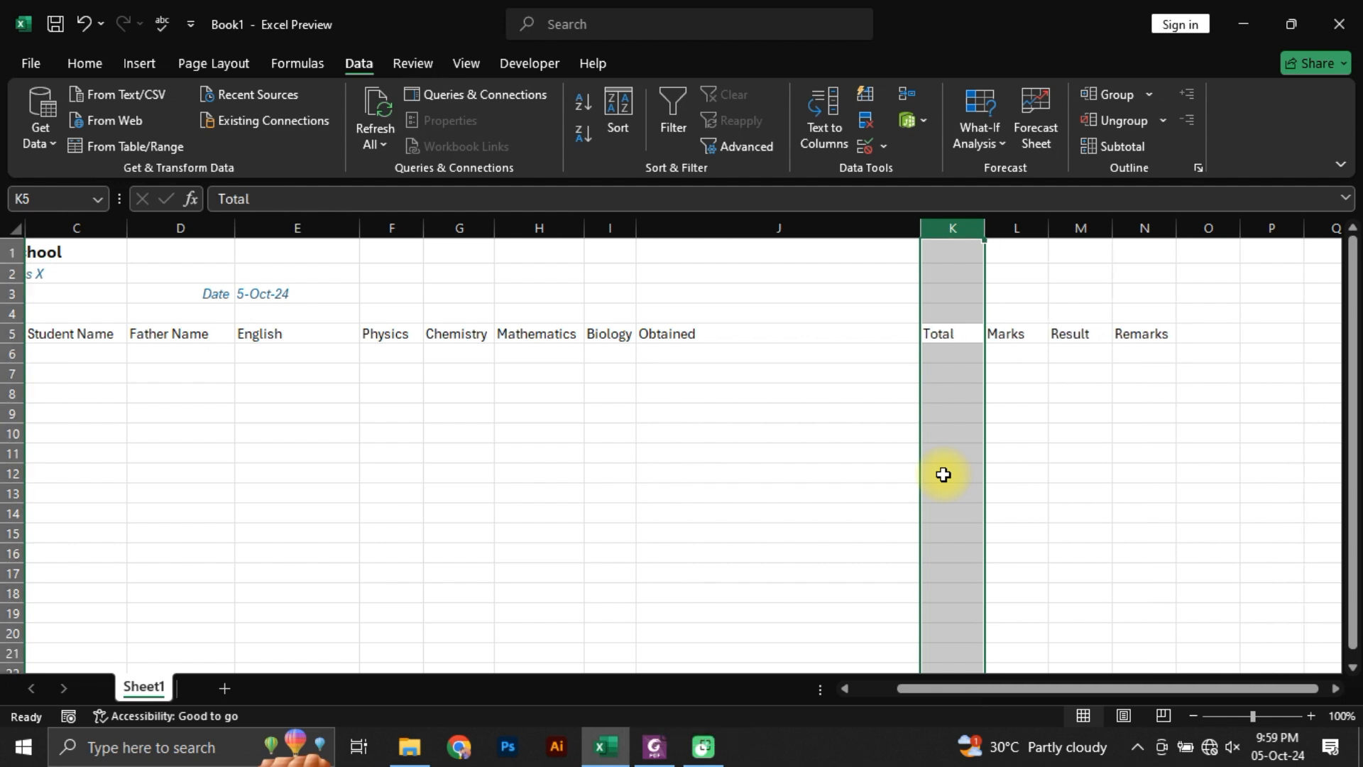
# Step: Delete the entire column L holding the separate Marks header next to Total
pyautogui.press('Right')
pyautogui.hotkey('ctrl', 'space')
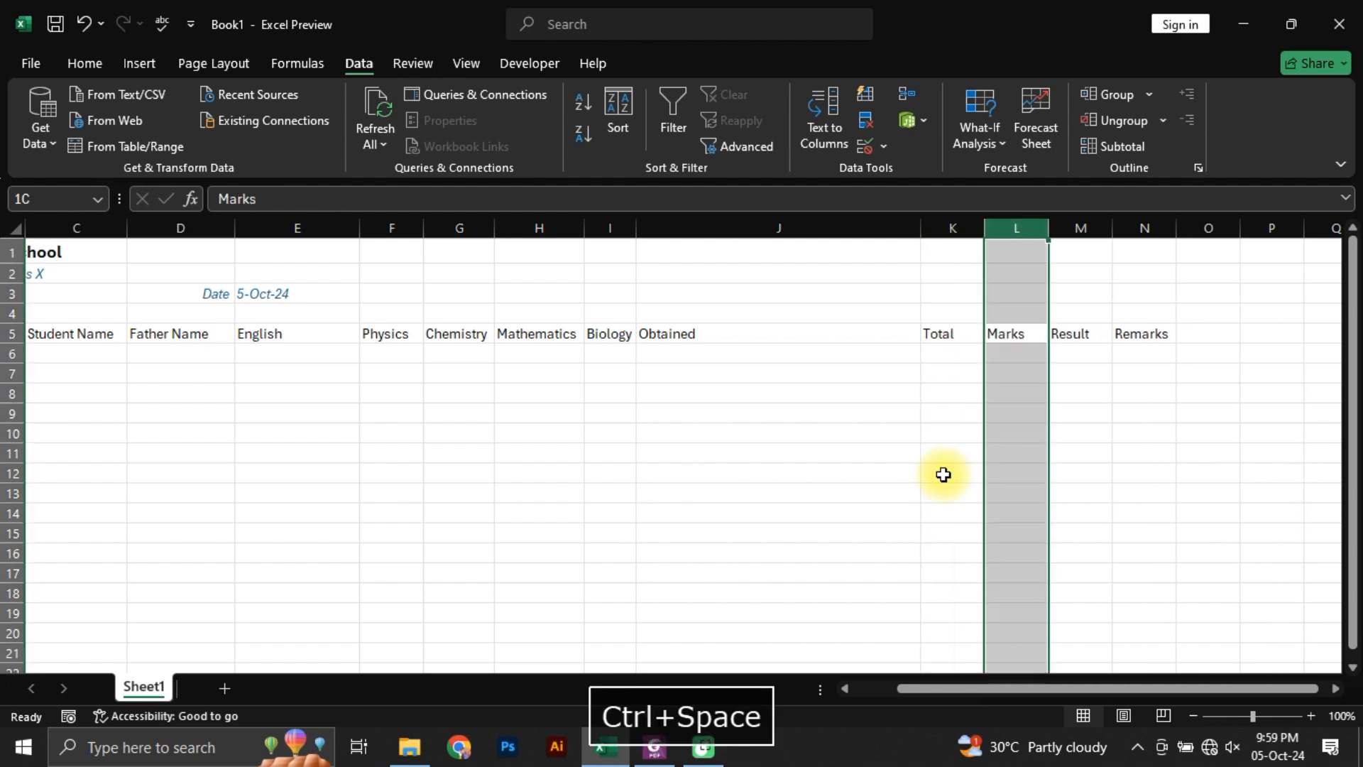
pyautogui.hotkey('ctrl', '-')
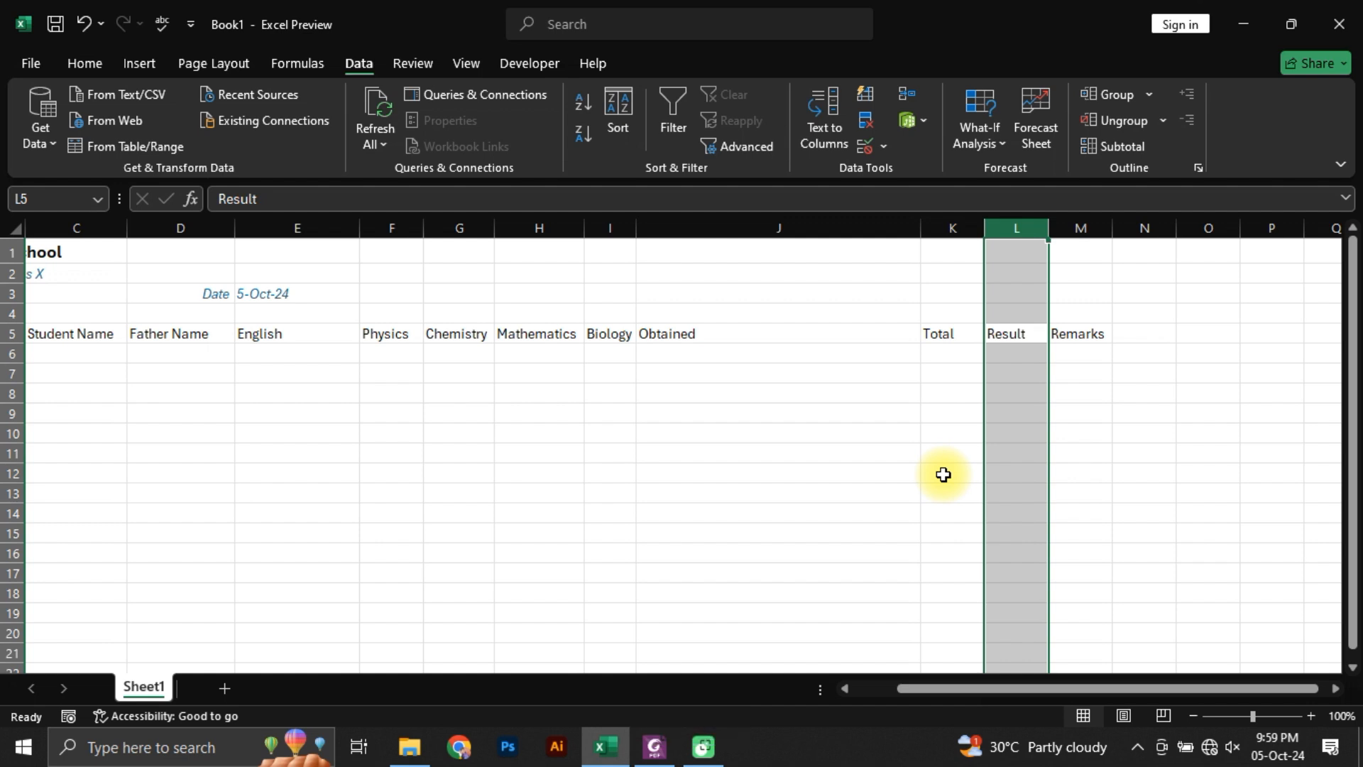
pyautogui.press('Left')
pyautogui.press('Right')
pyautogui.press('Right')
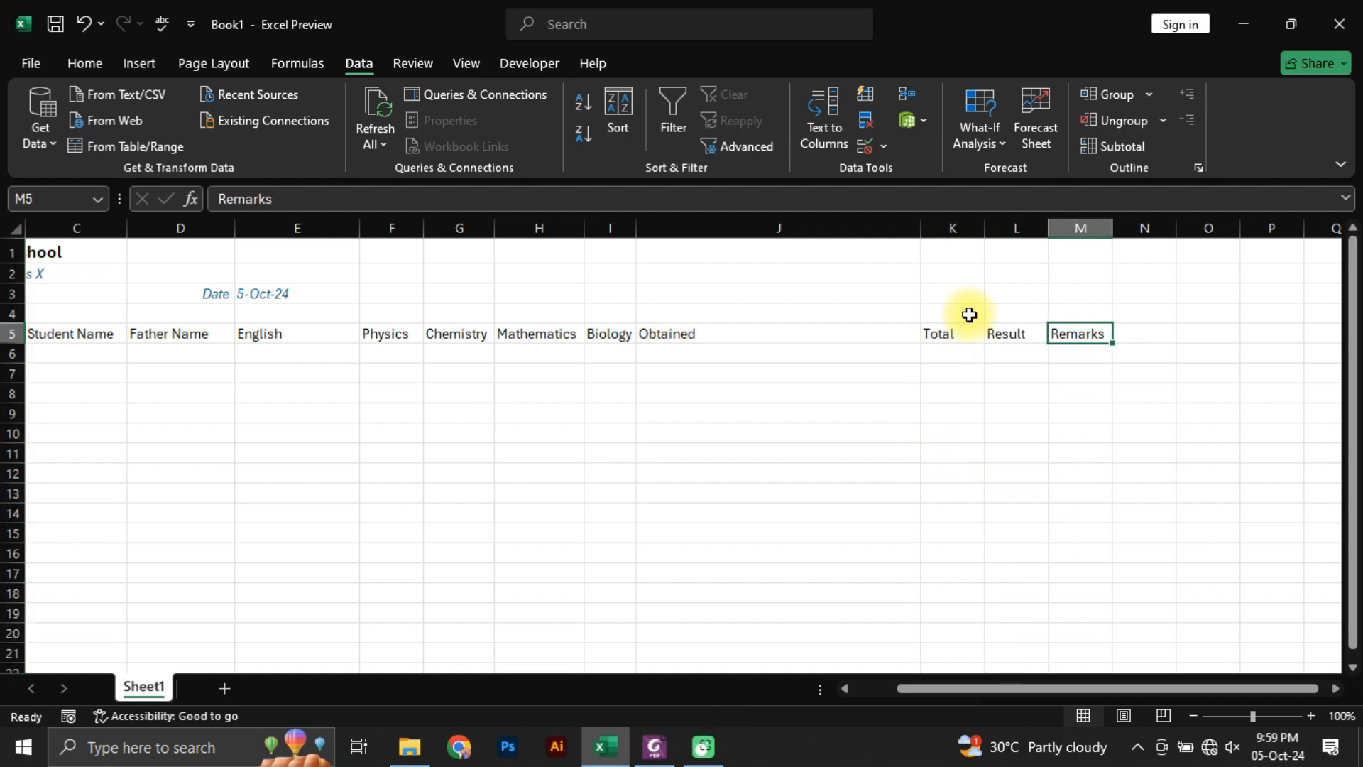
# Step: Delete the entire empty column N next to the Remarks header
pyautogui.click(1154, 227)
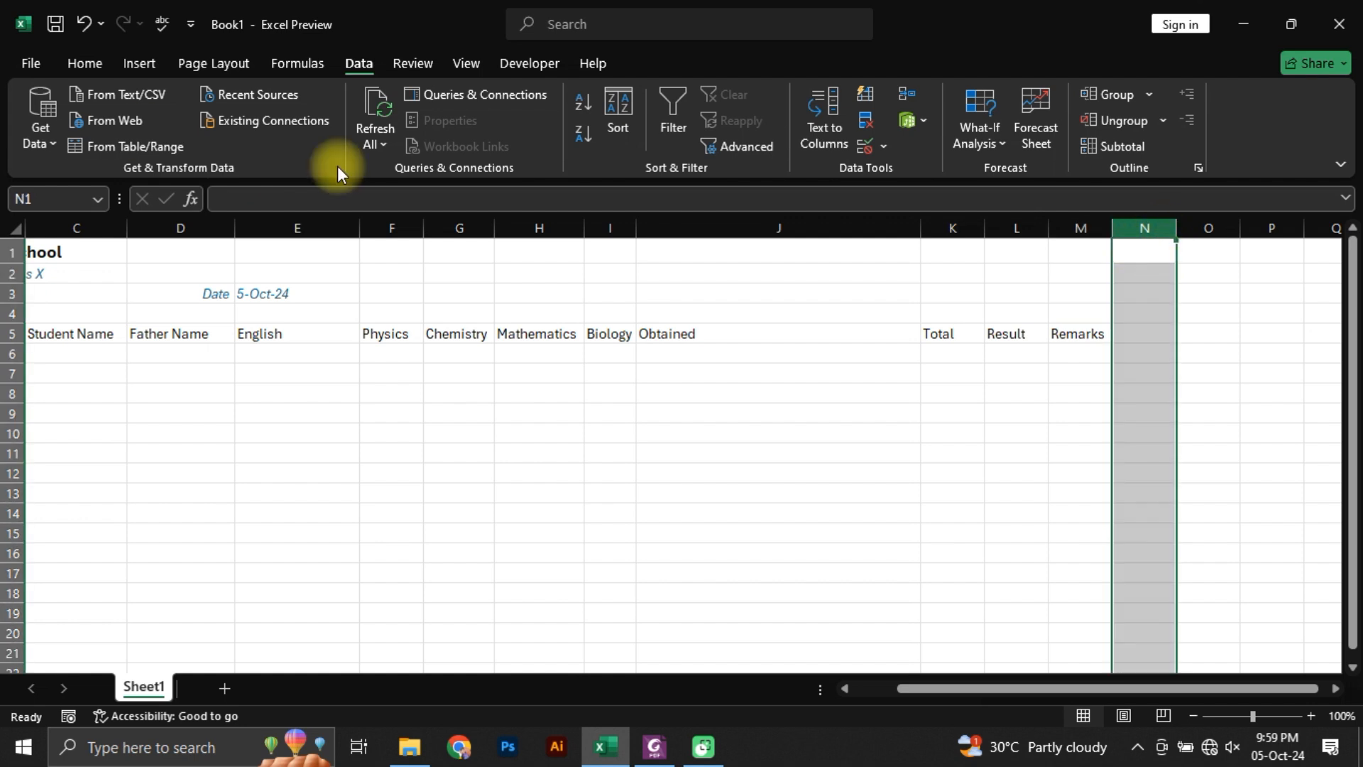
pyautogui.click(85, 63)
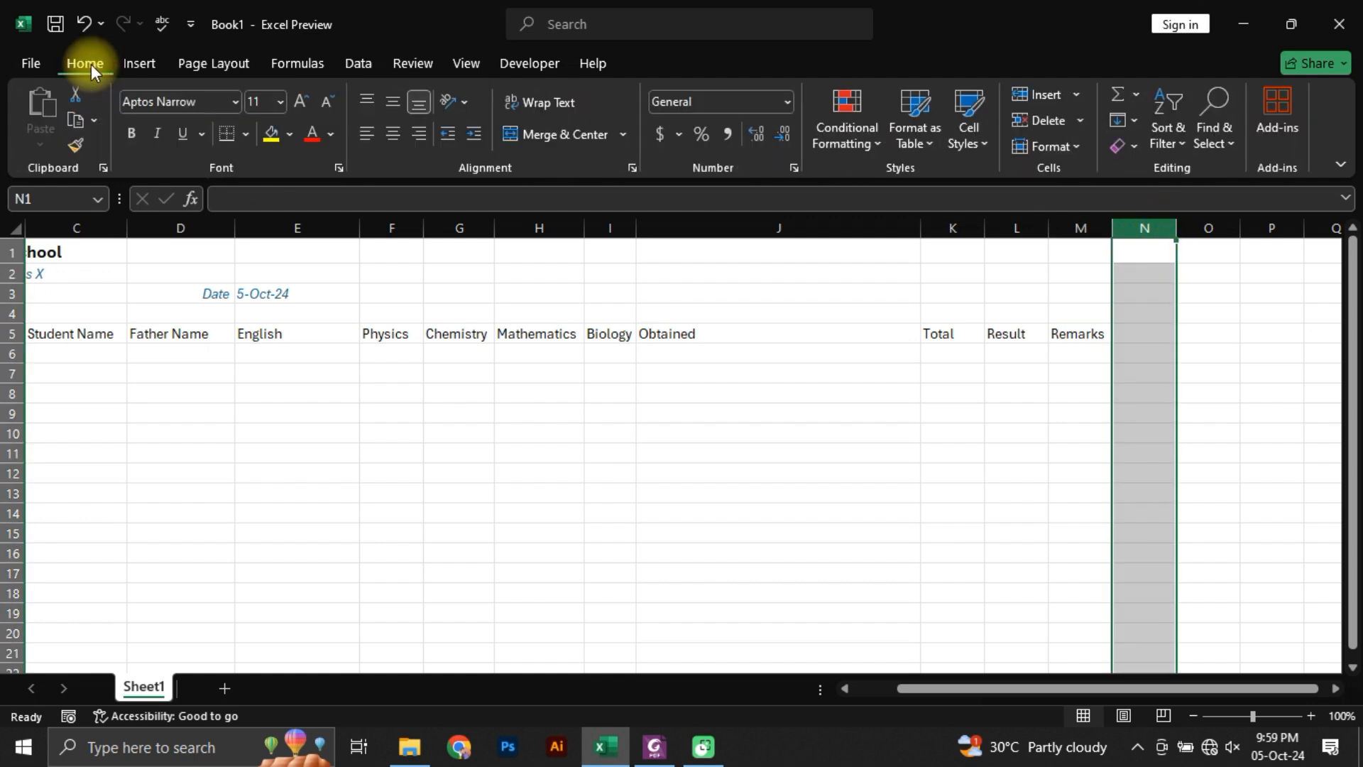
pyautogui.click(1078, 118)
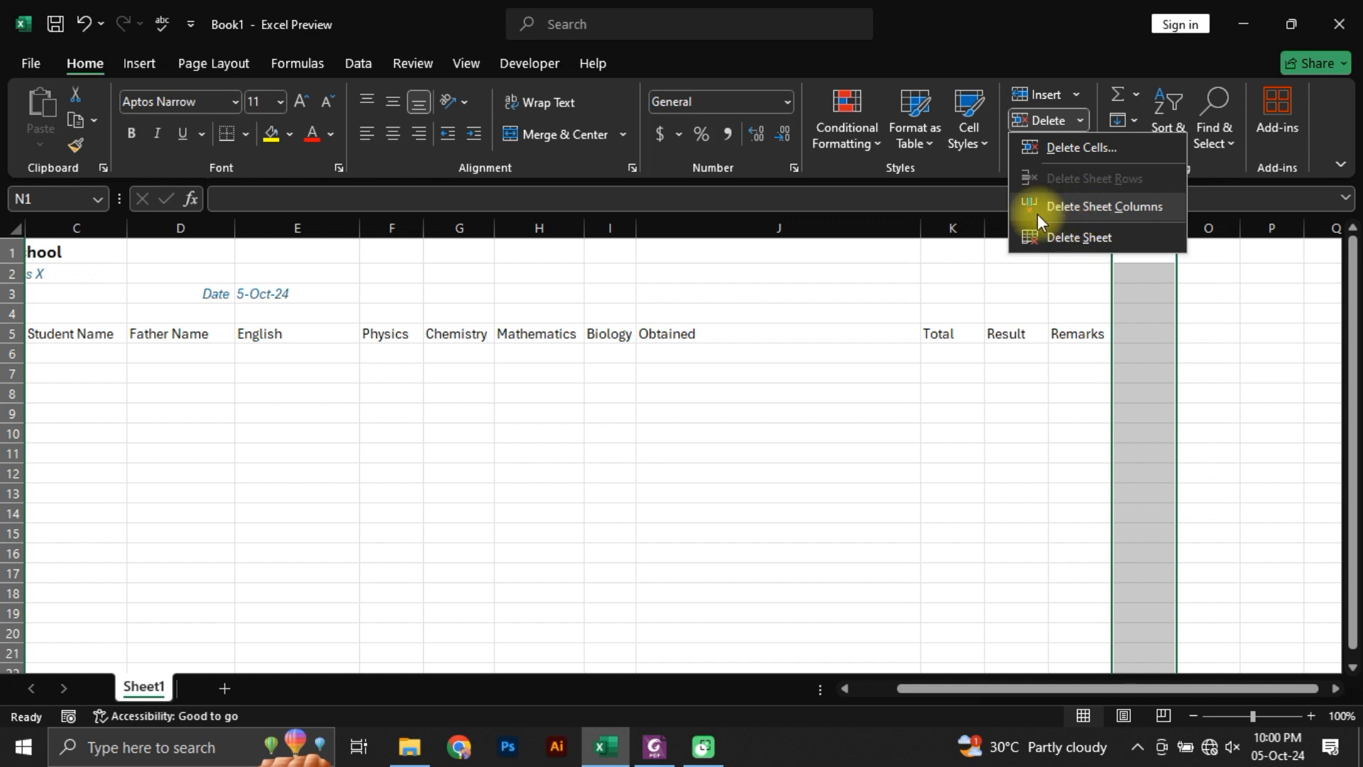
pyautogui.click(1156, 207)
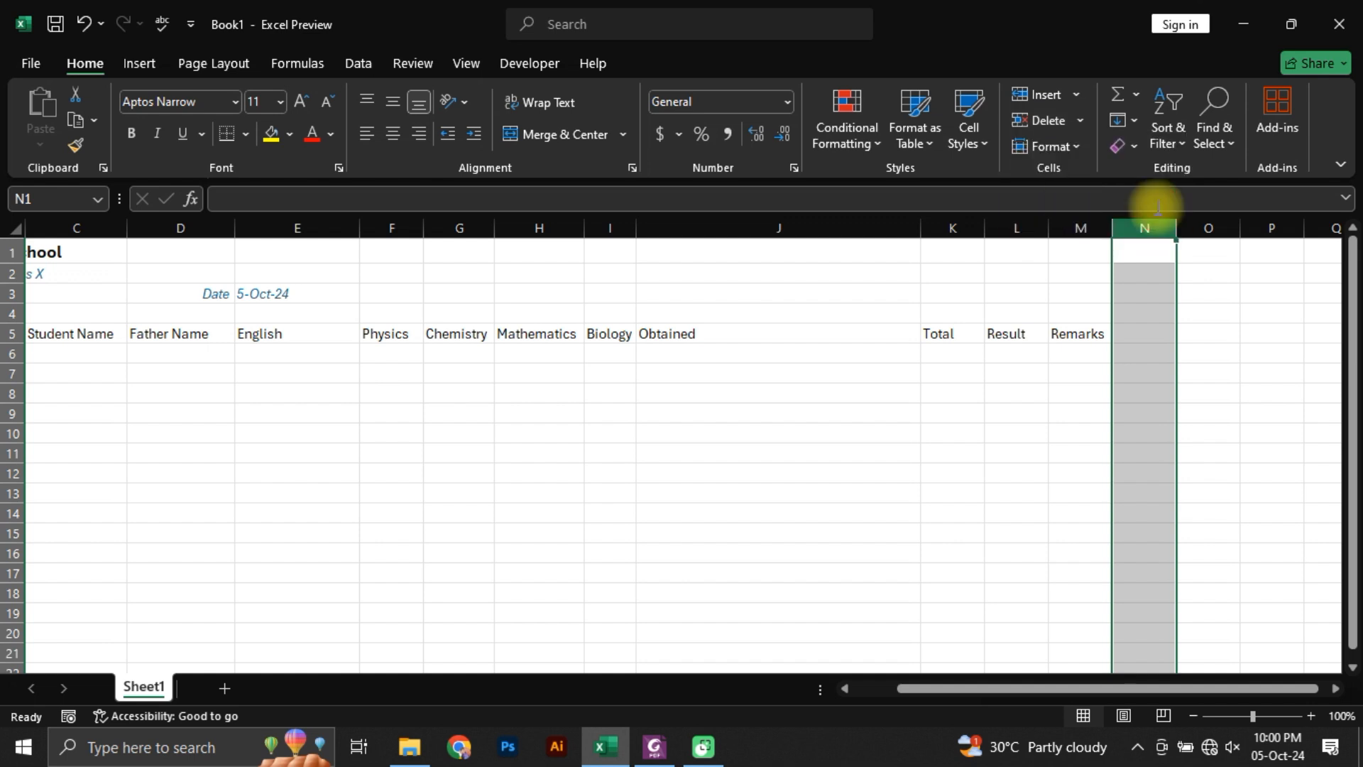
# Step: Enter the sample text sdfasdf in N5 and delete the entire column N
pyautogui.click(1144, 336)
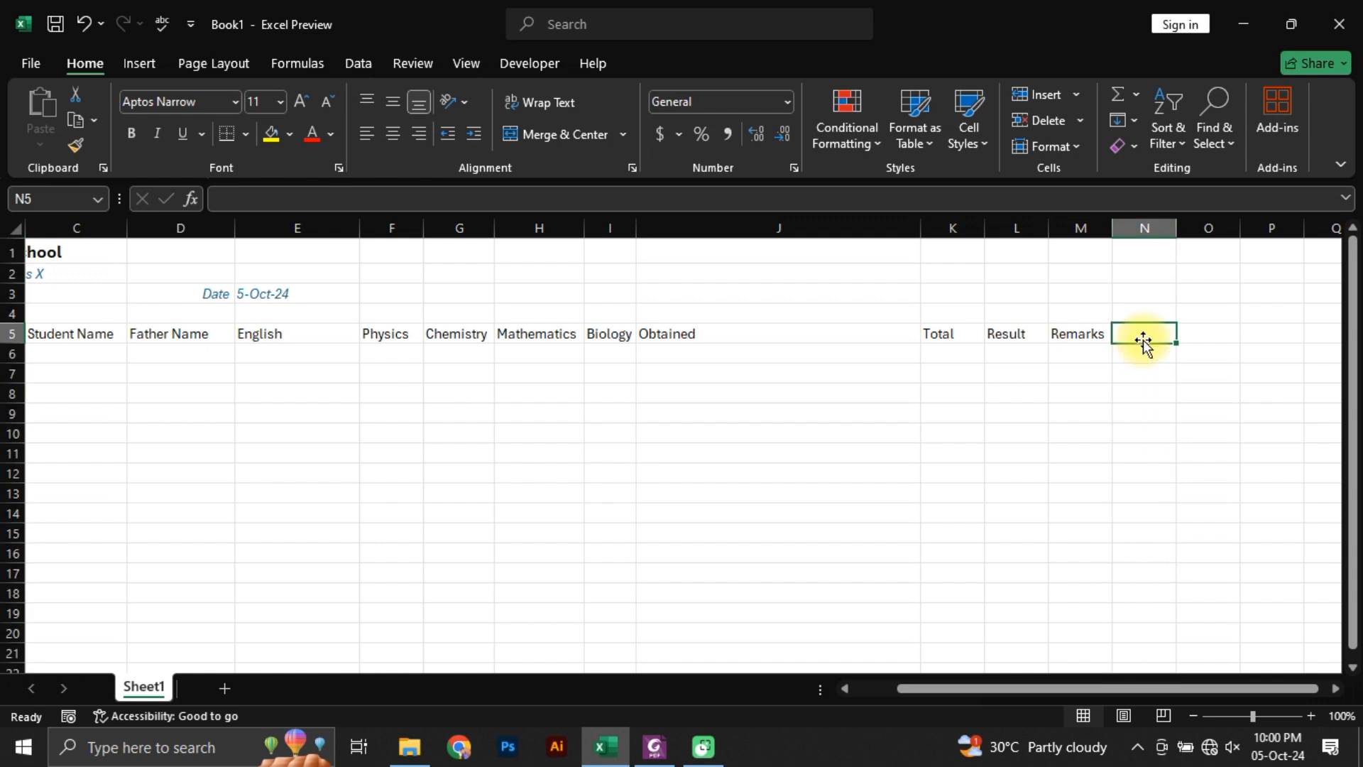
pyautogui.write('sdfasdf')
pyautogui.click(1171, 226)
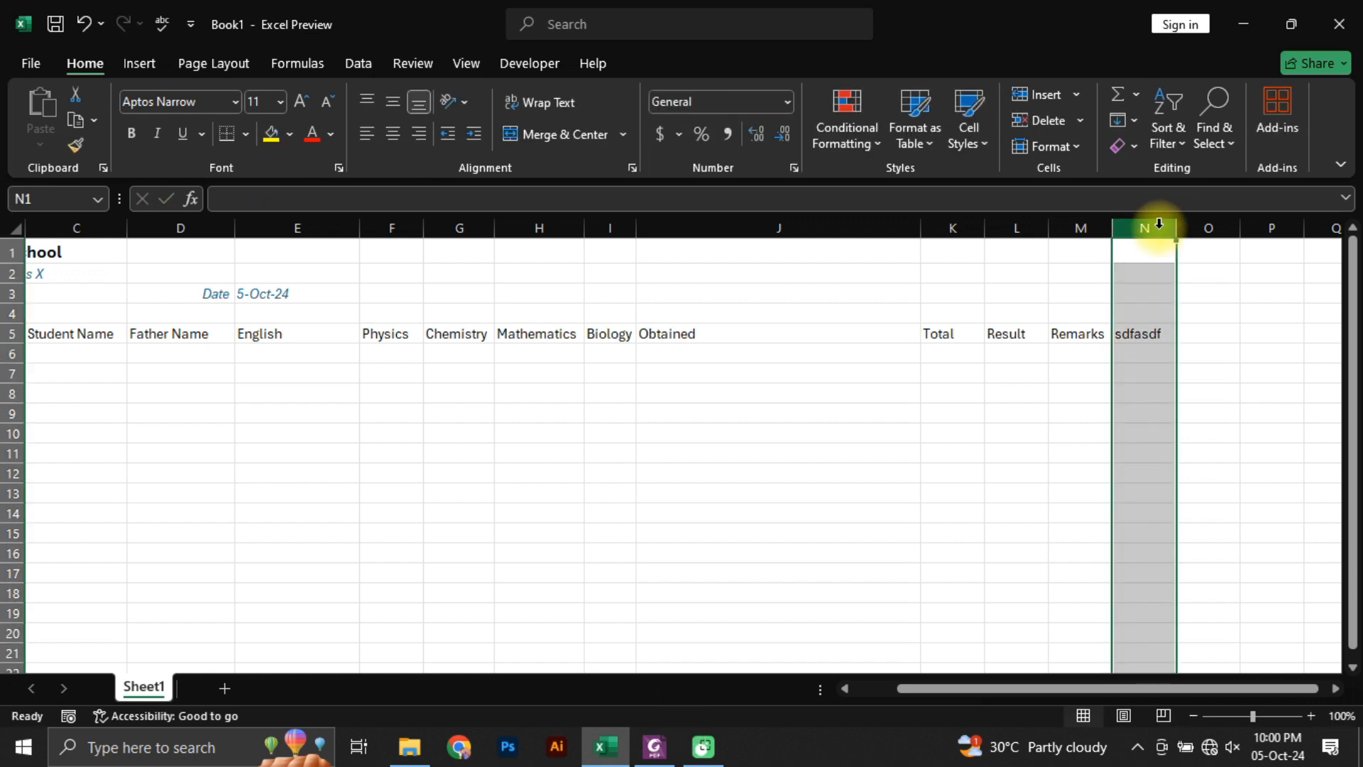
pyautogui.click(1080, 119)
pyautogui.click(1079, 237)
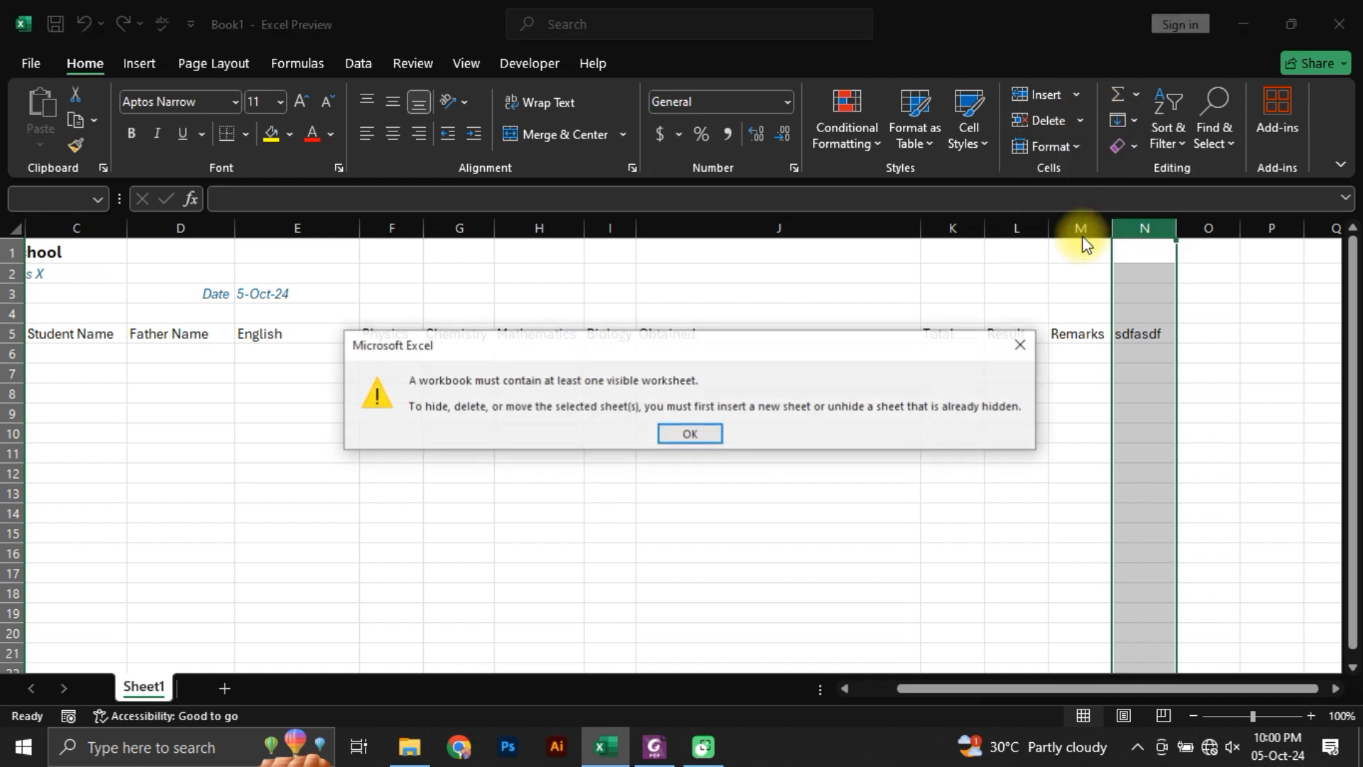
pyautogui.click(1019, 345)
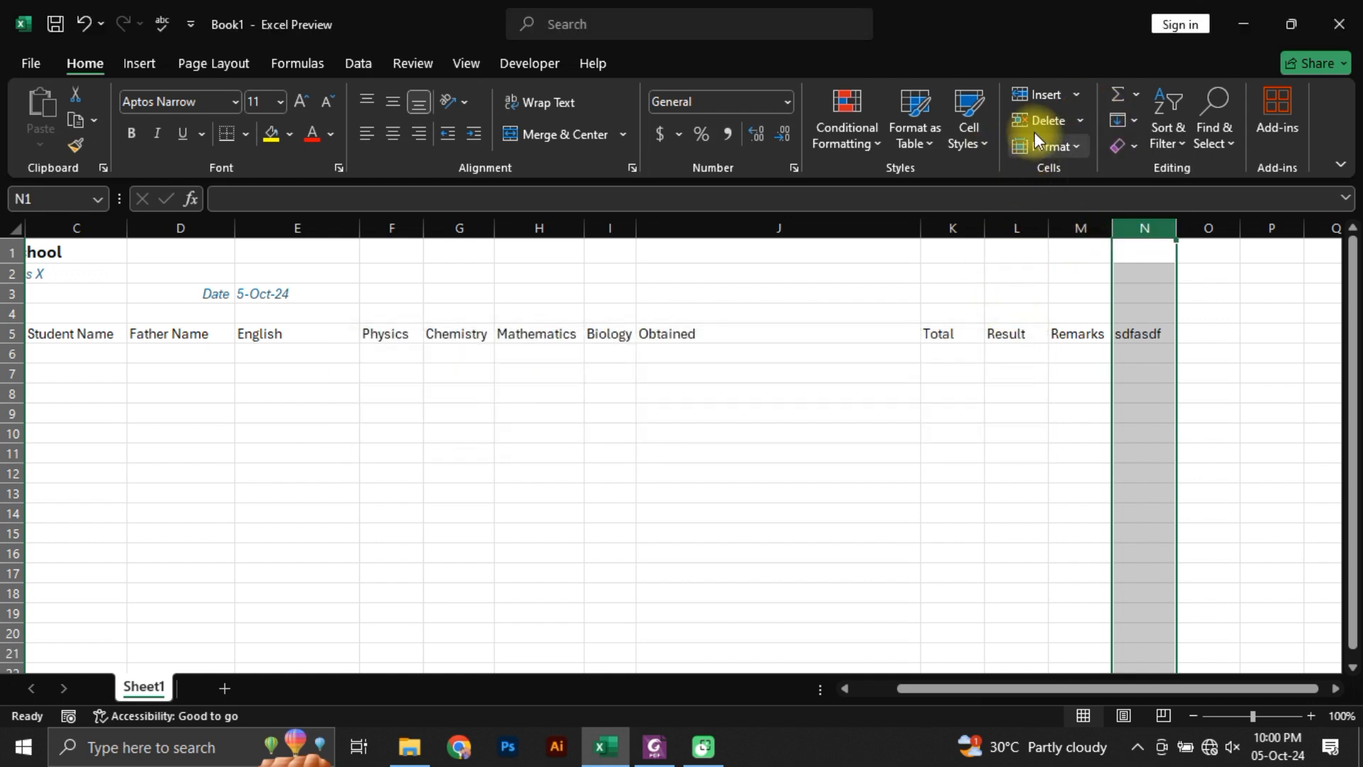
pyautogui.click(1085, 118)
pyautogui.click(1075, 210)
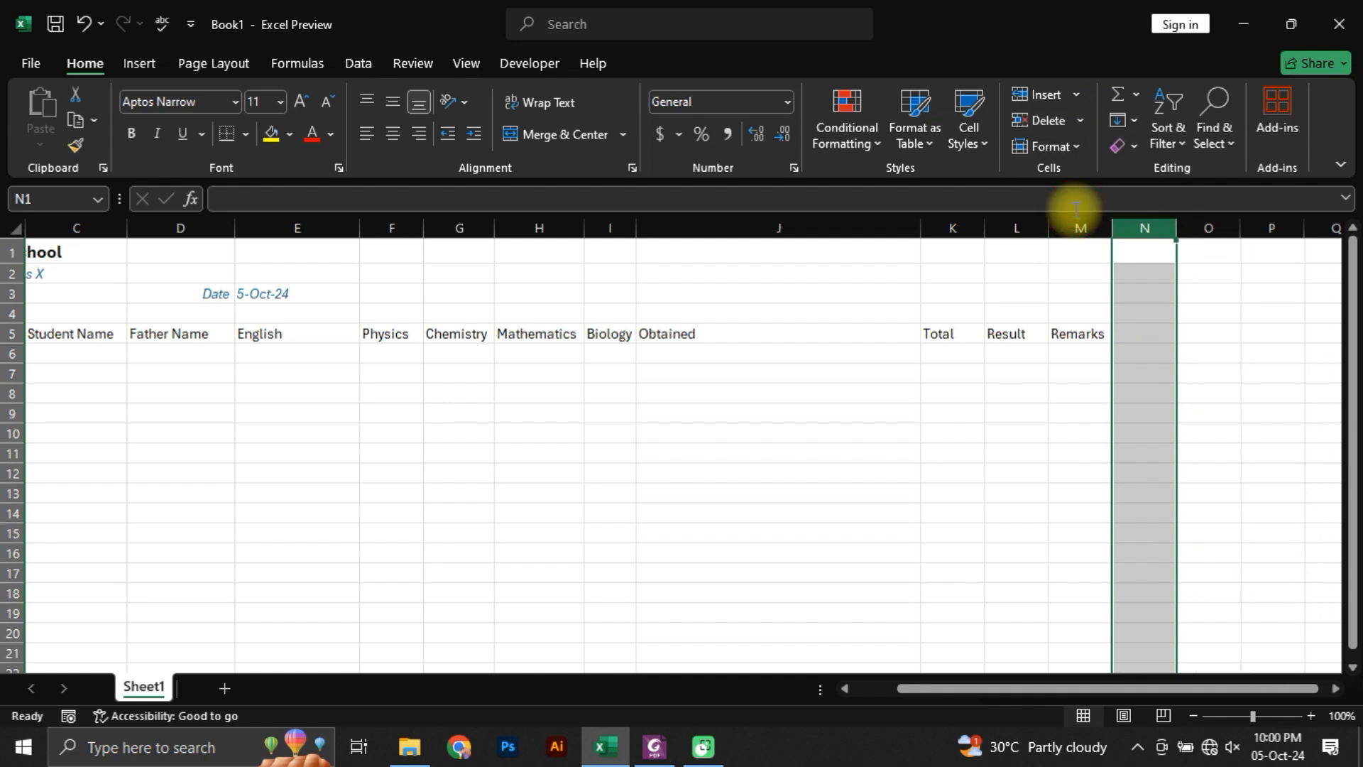
# Step: Extend the Obtained header in J5 to read Obtained Marks
pyautogui.click(1144, 338)
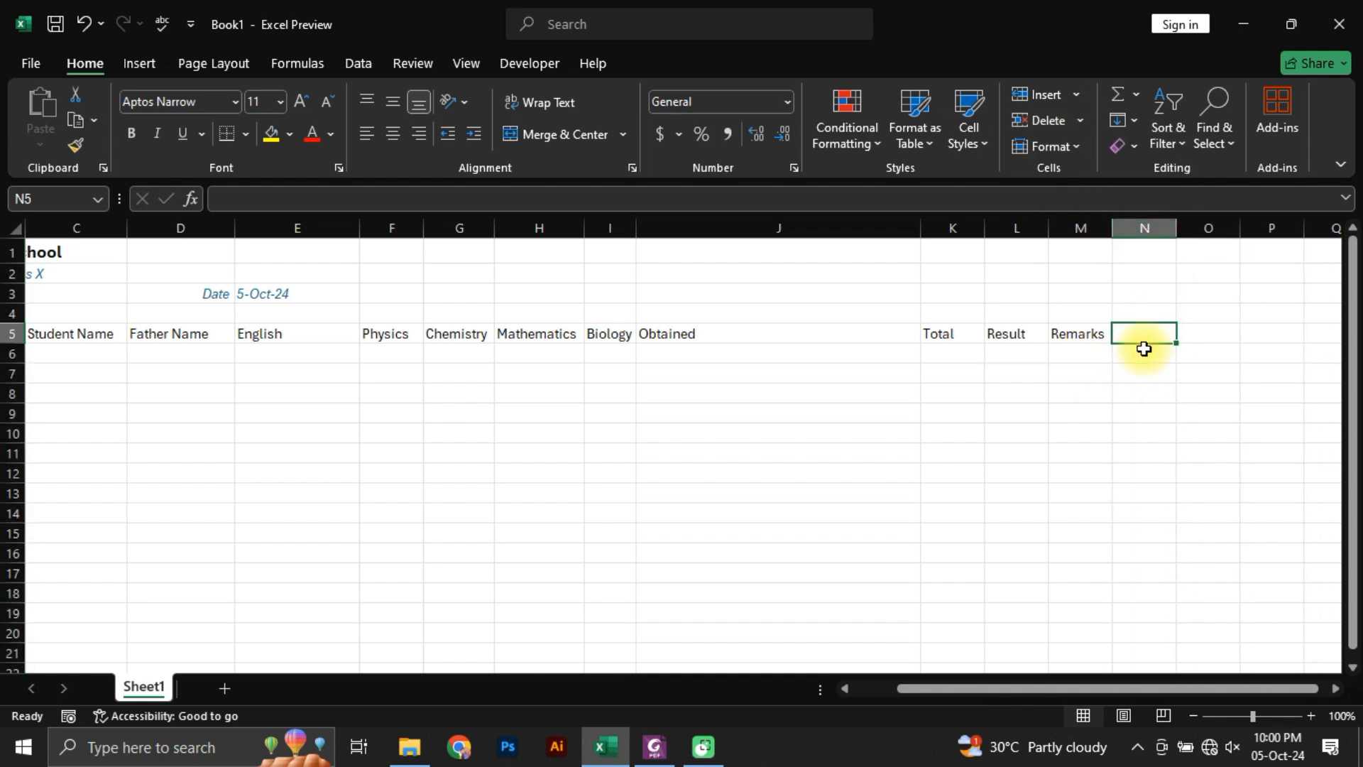
pyautogui.hotkey('ctrl', 'Left')
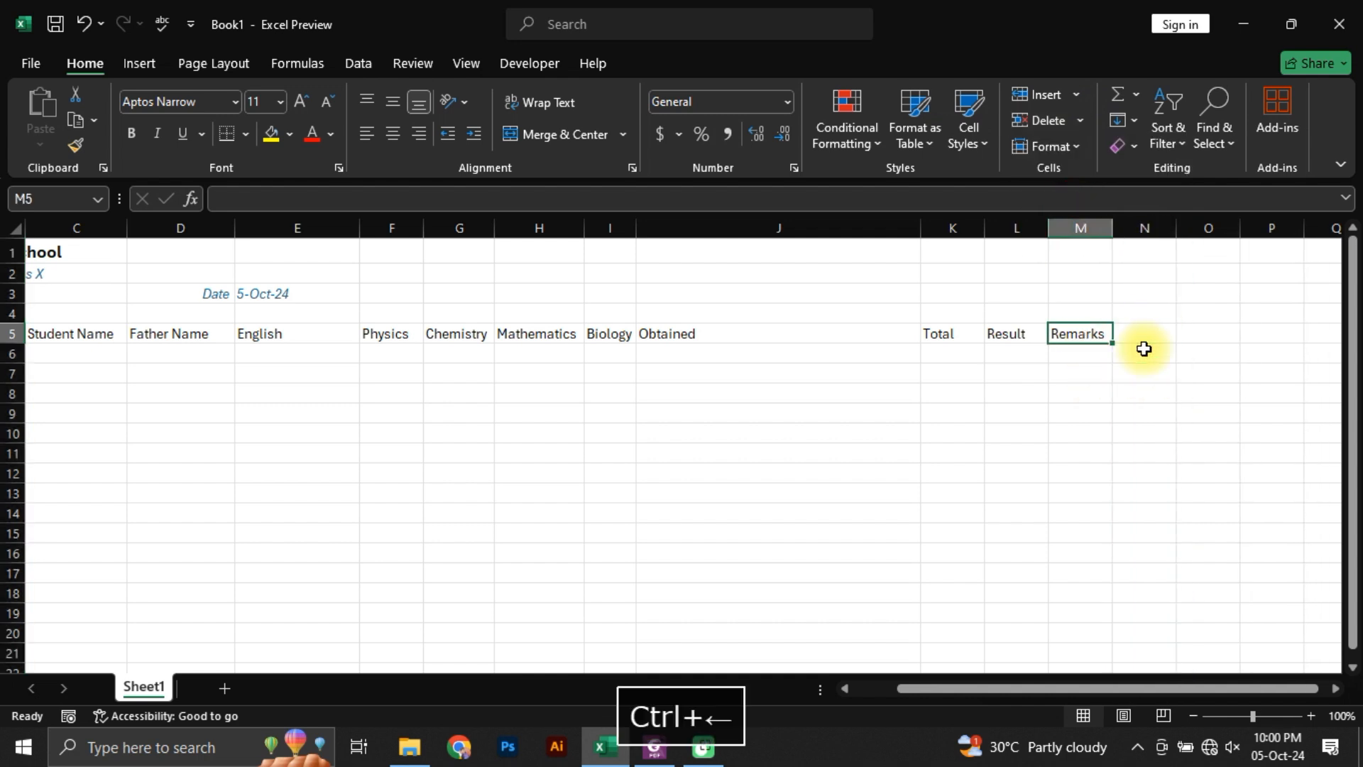
pyautogui.hotkey('ctrl', 'Left')
pyautogui.press('Right')
pyautogui.press('Right')
pyautogui.press('Right')
pyautogui.press('Right')
pyautogui.press('Right')
pyautogui.press('Right')
pyautogui.press('Right')
pyautogui.press('Right')
pyautogui.press('Right')
pyautogui.press('Right')
pyautogui.press('Right')
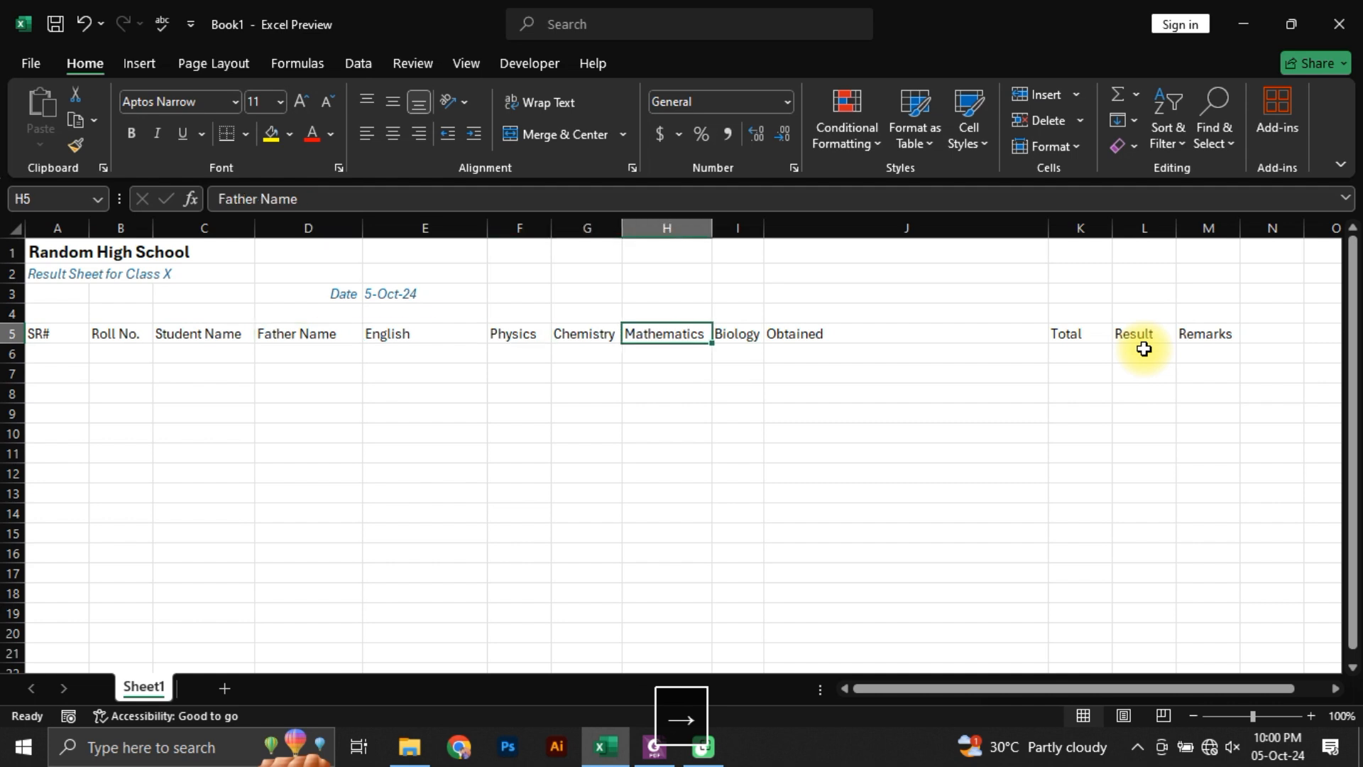
pyautogui.press('Right')
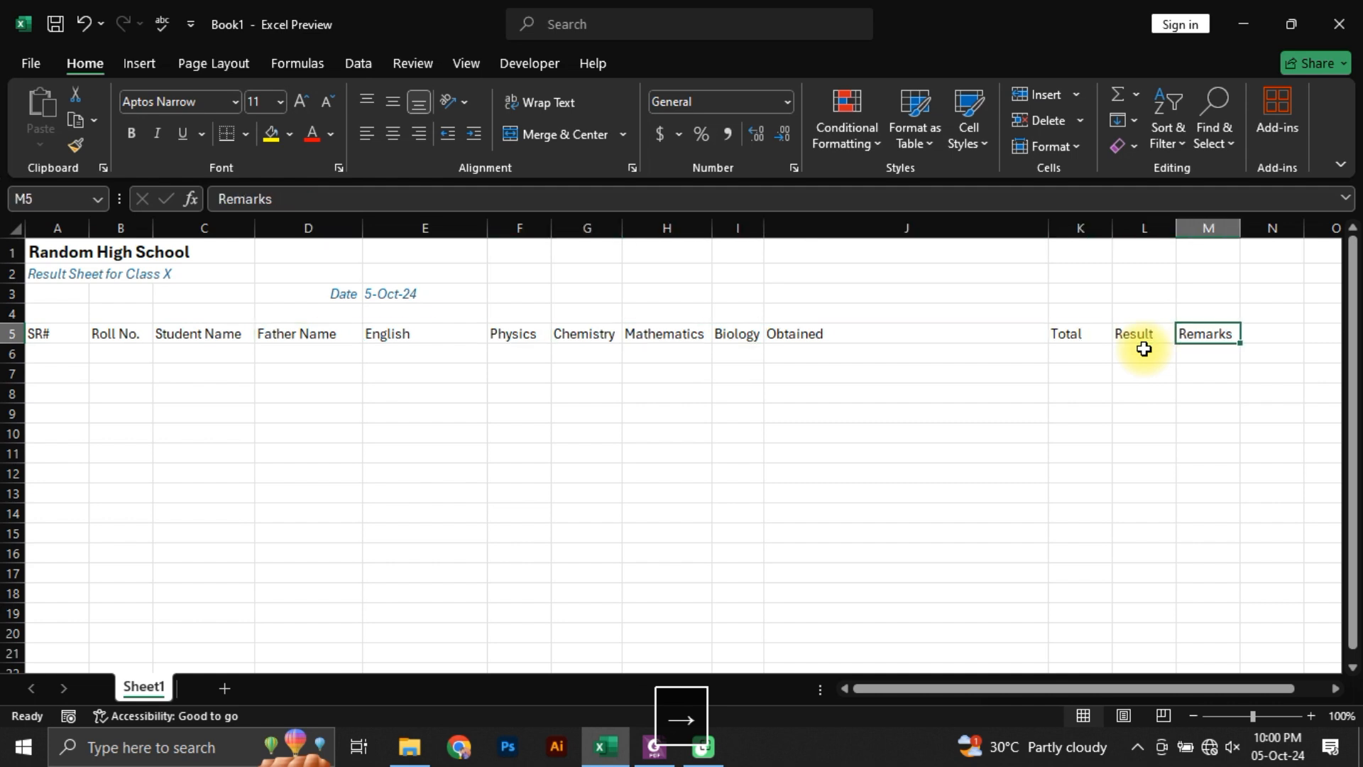
pyautogui.press('Left')
pyautogui.press('Left')
pyautogui.press('Left')
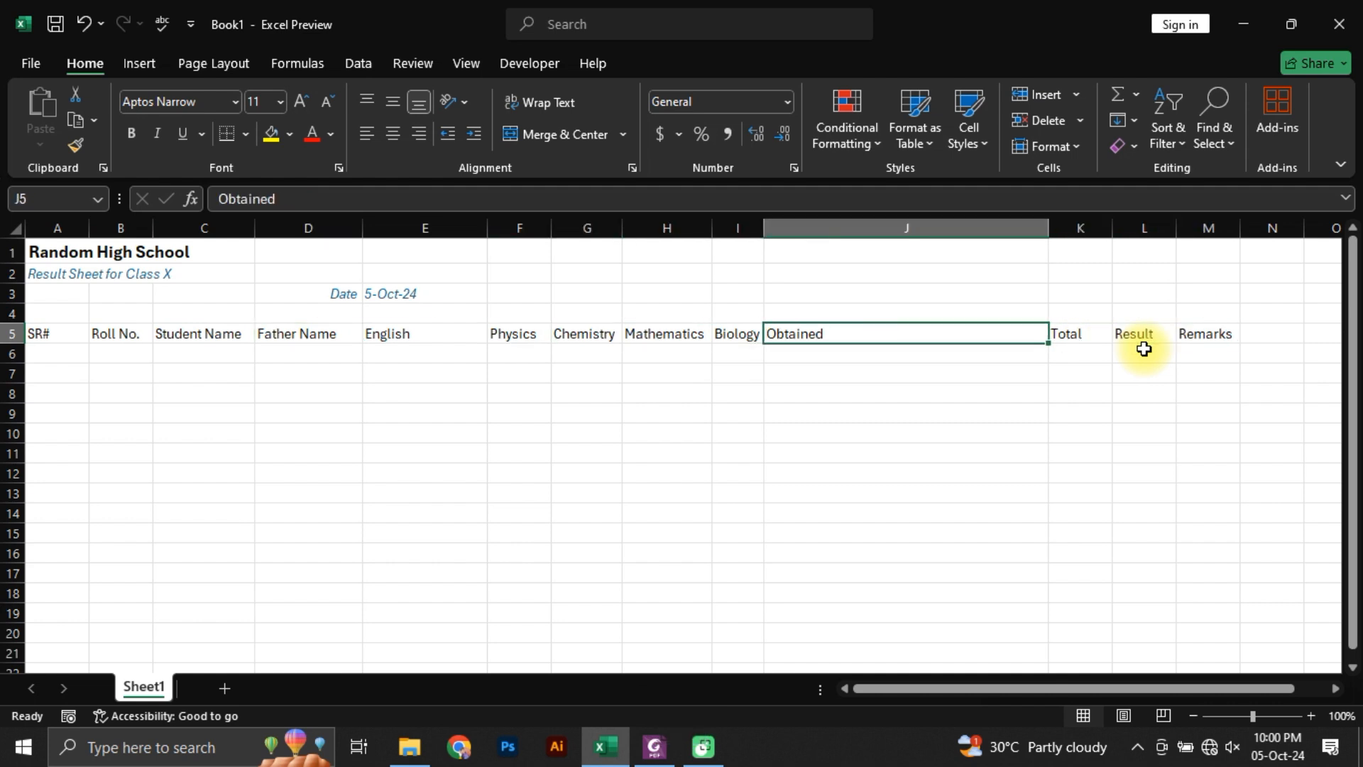
pyautogui.press('F2')
pyautogui.write('Ma')
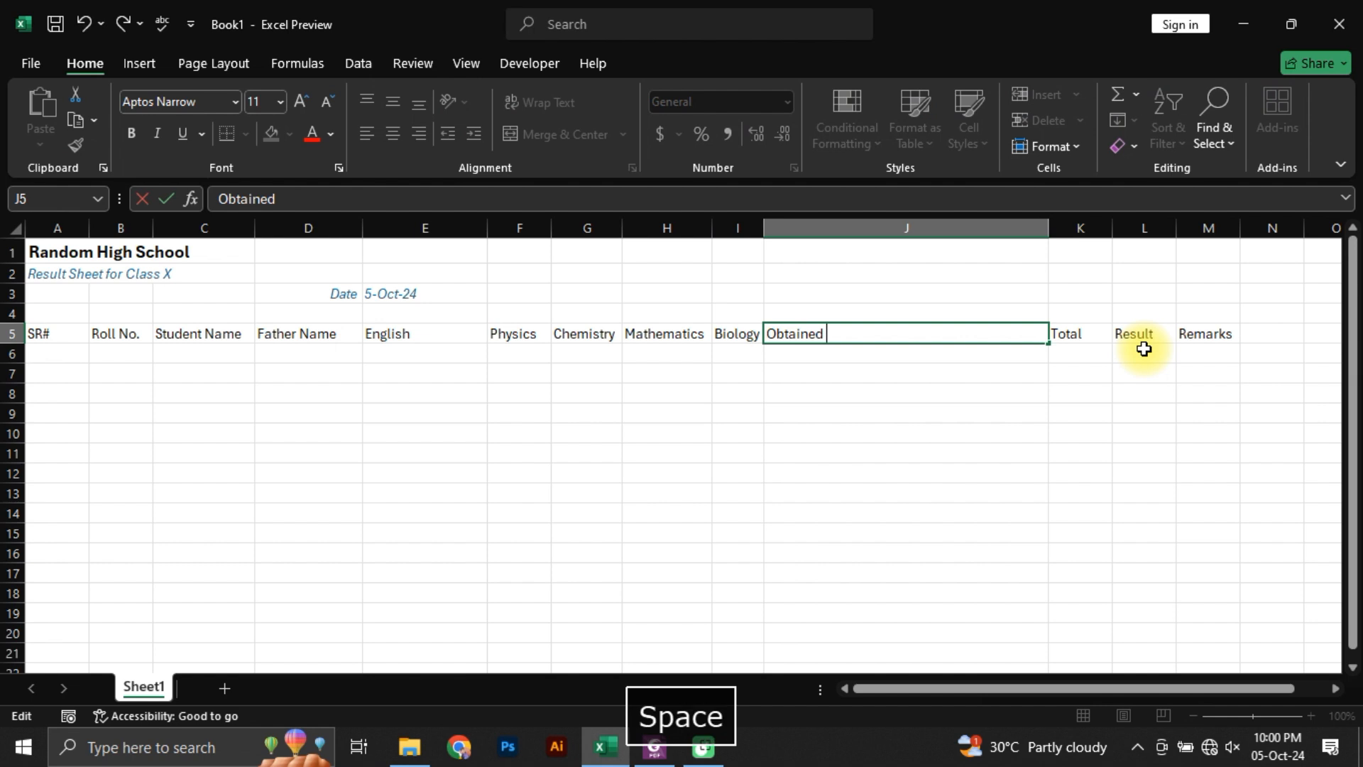
pyautogui.write('rks')
pyautogui.press('Tab')
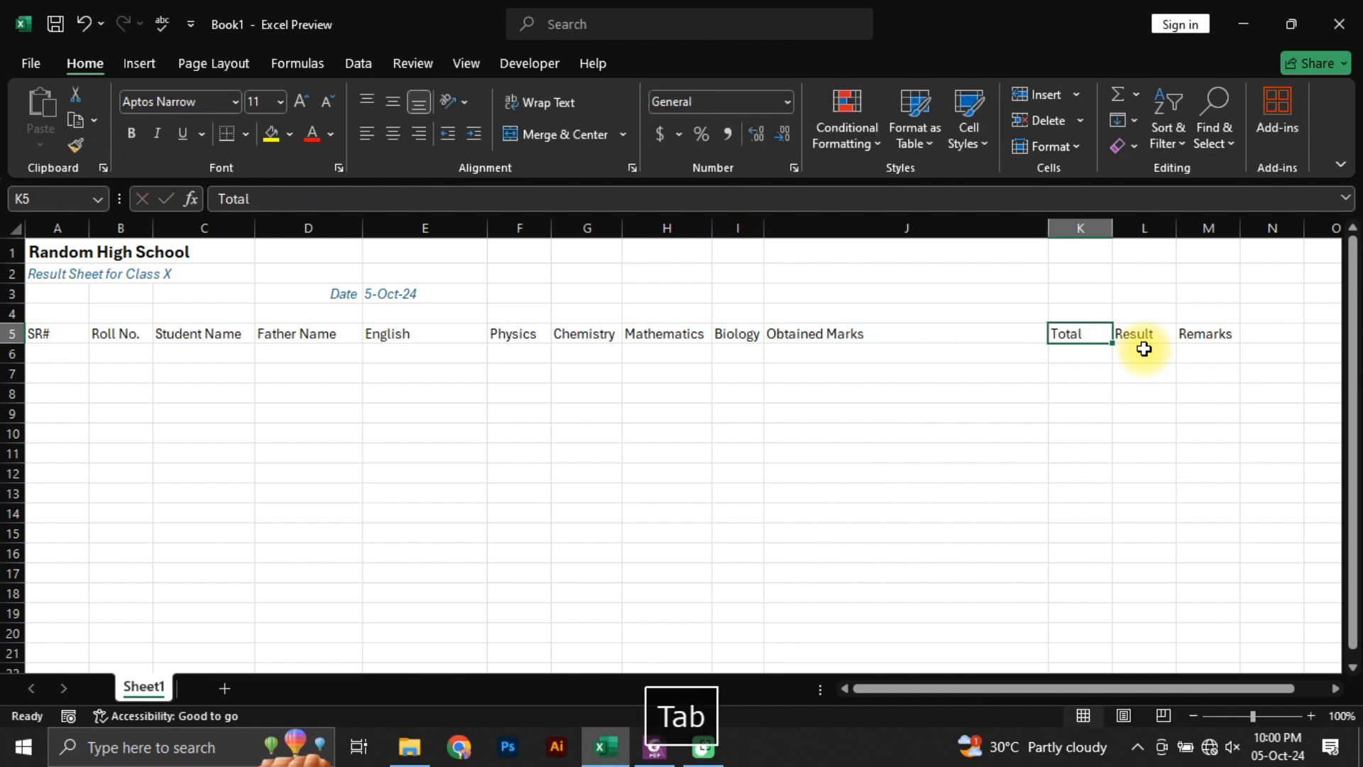
# Step: Extend the Total header in K5 to read Total Marks
pyautogui.press('F2')
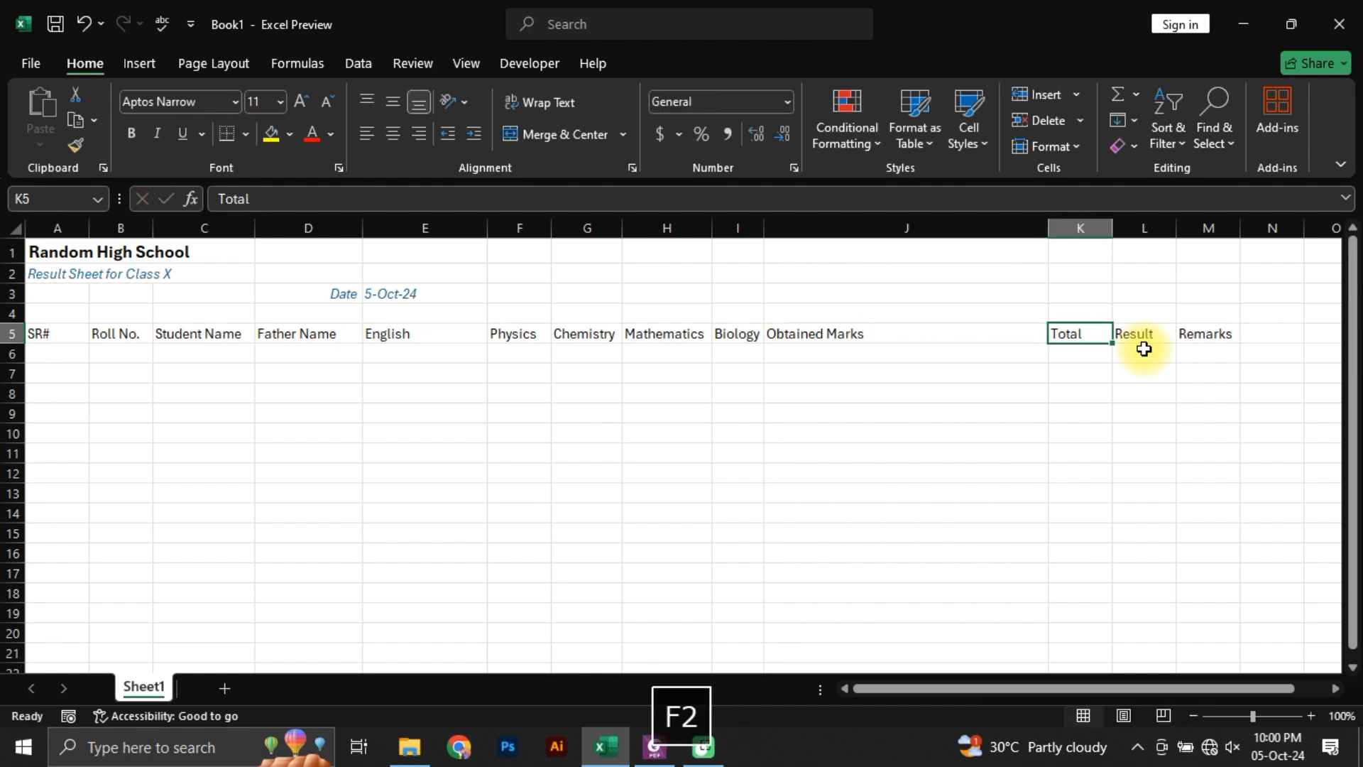
pyautogui.write('Marks')
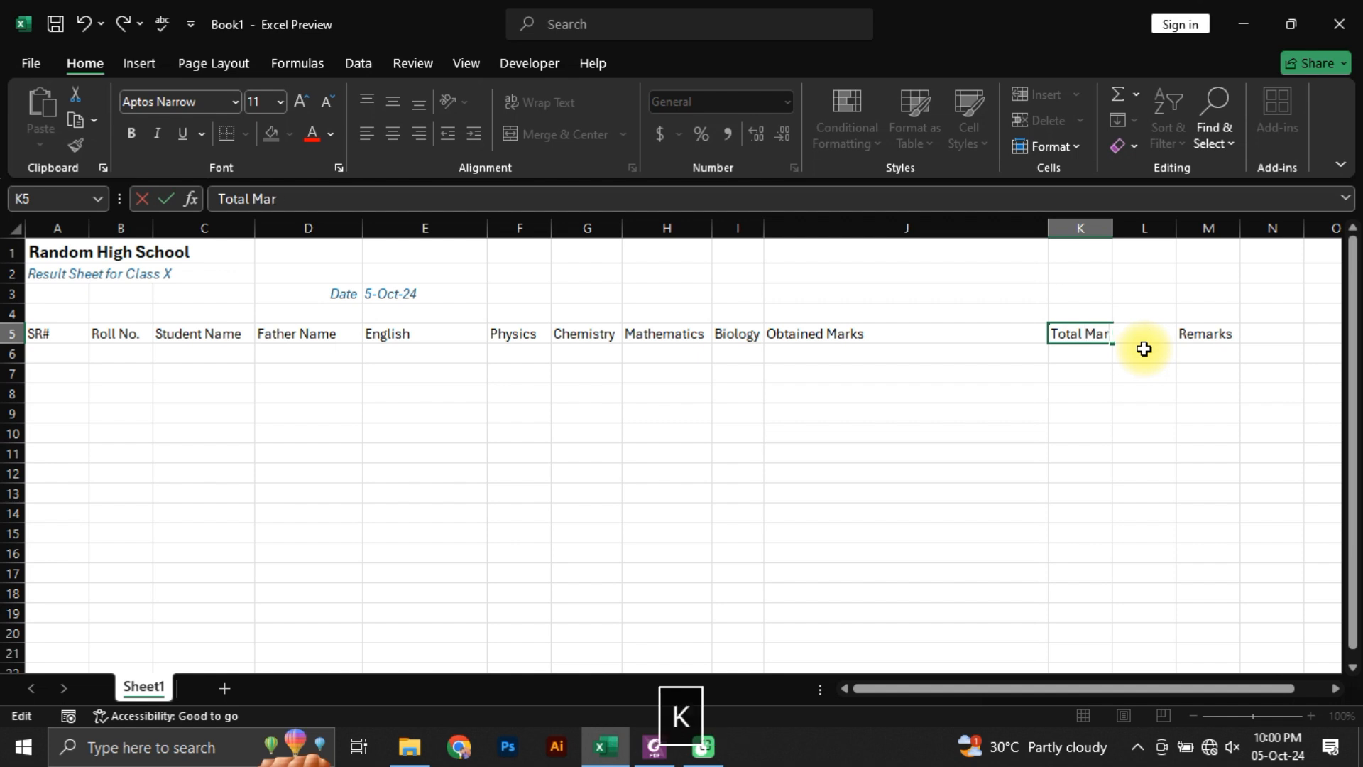
pyautogui.press('Tab')
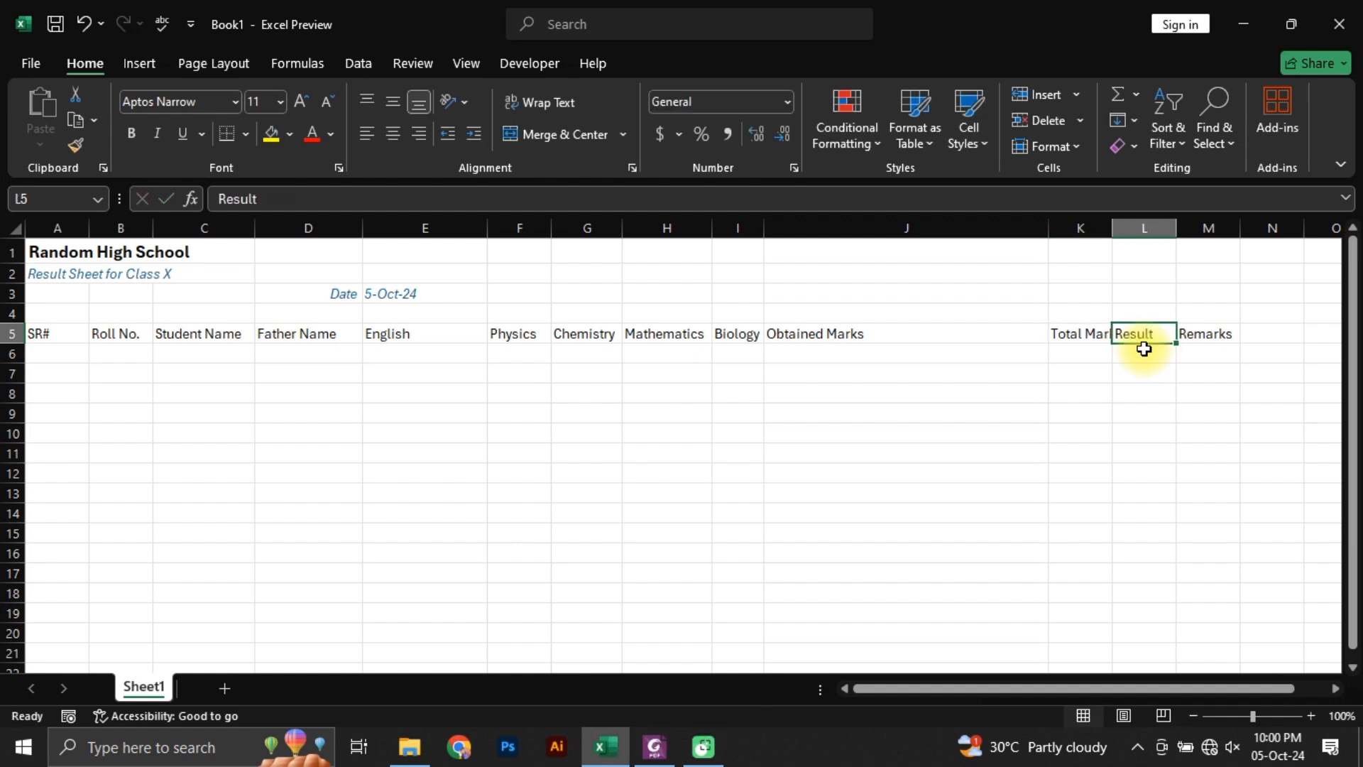
pyautogui.press('Tab')
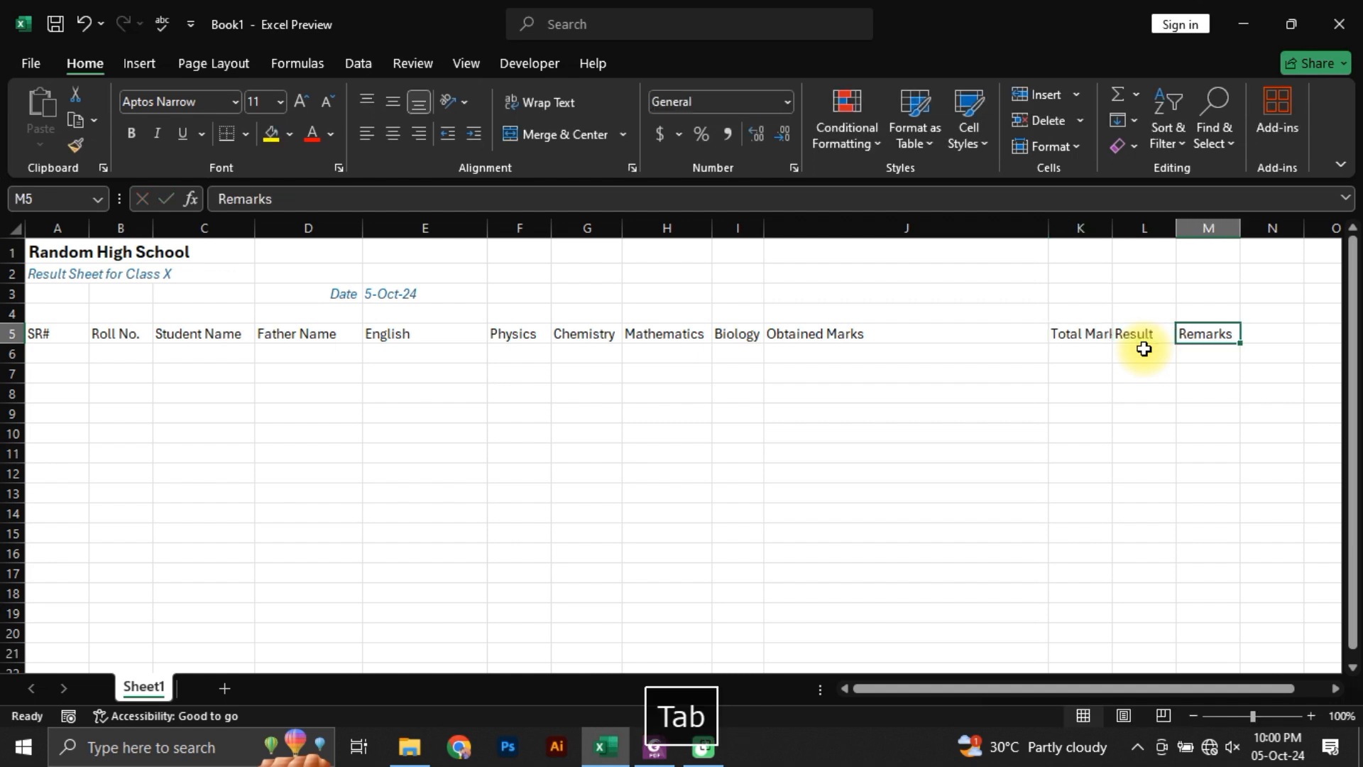
# Step: AutoFit the widths of columns K and J to the Total Marks and Obtained Marks headers
pyautogui.press('Left')
pyautogui.press('Left')
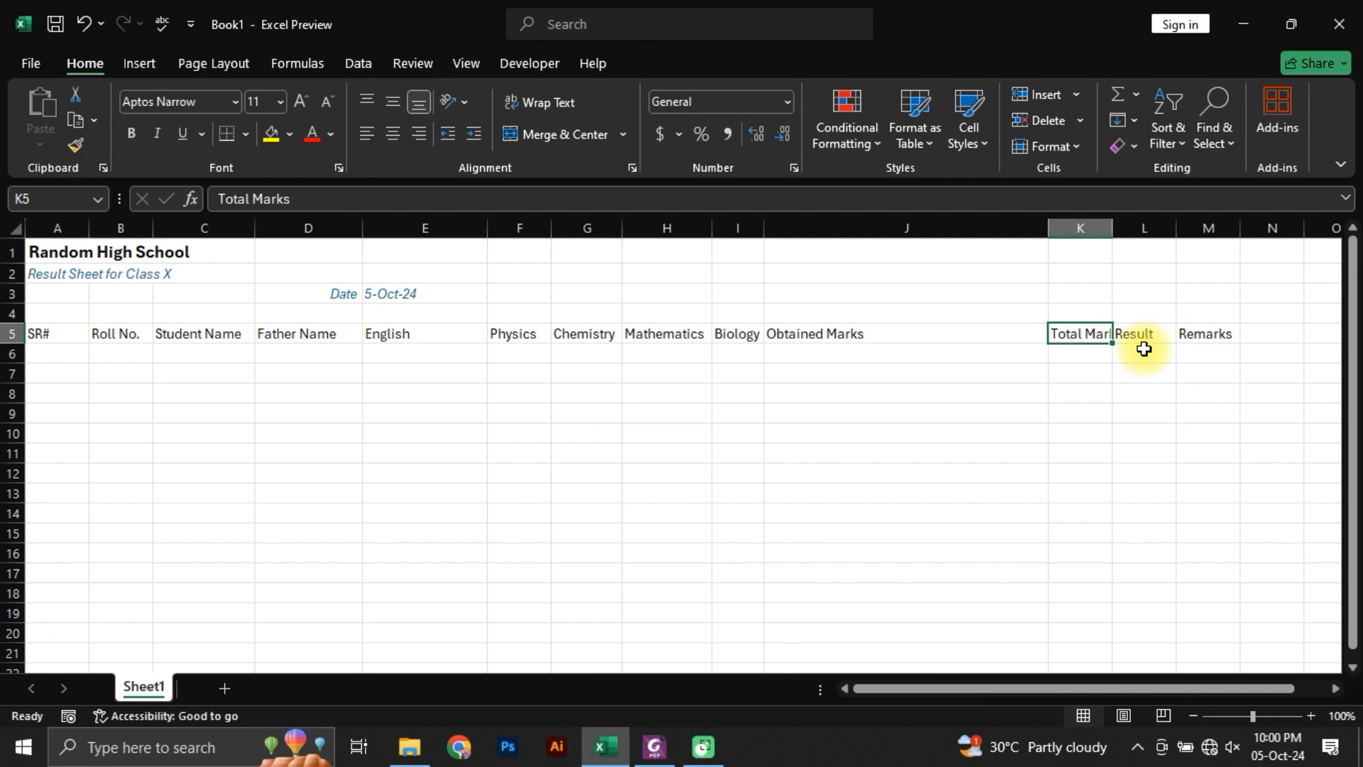
pyautogui.hotkey('alt', 'h')
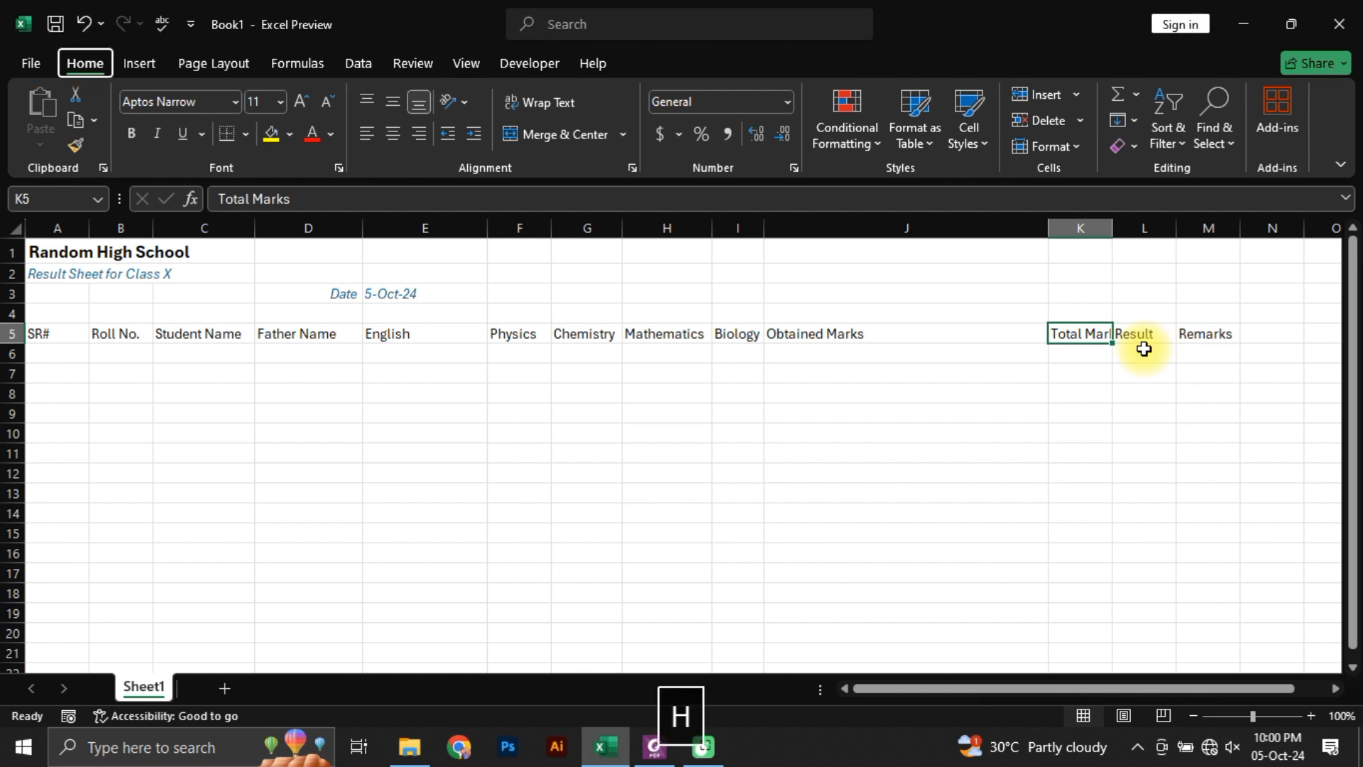
pyautogui.press('o')
pyautogui.press('i')
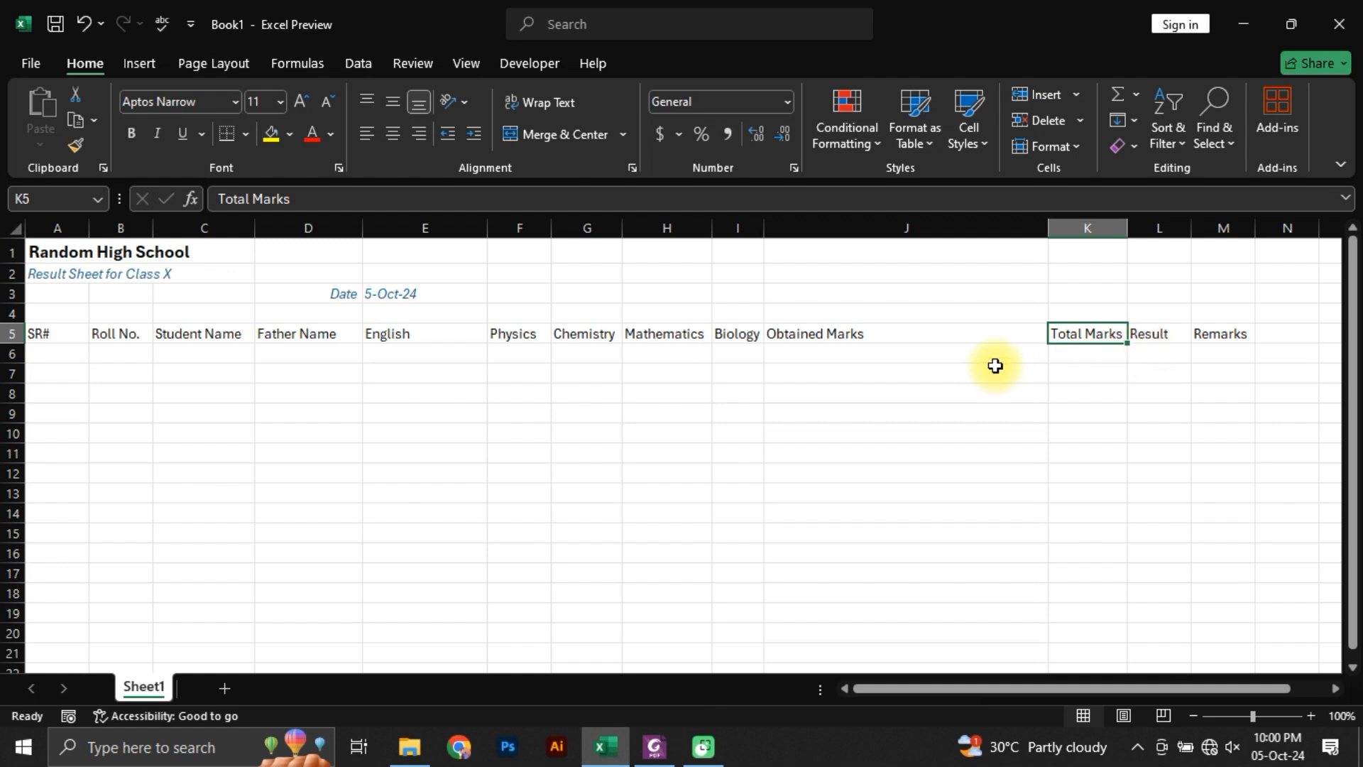
pyautogui.click(893, 334)
pyautogui.hotkey('alt', 'h')
pyautogui.press('o')
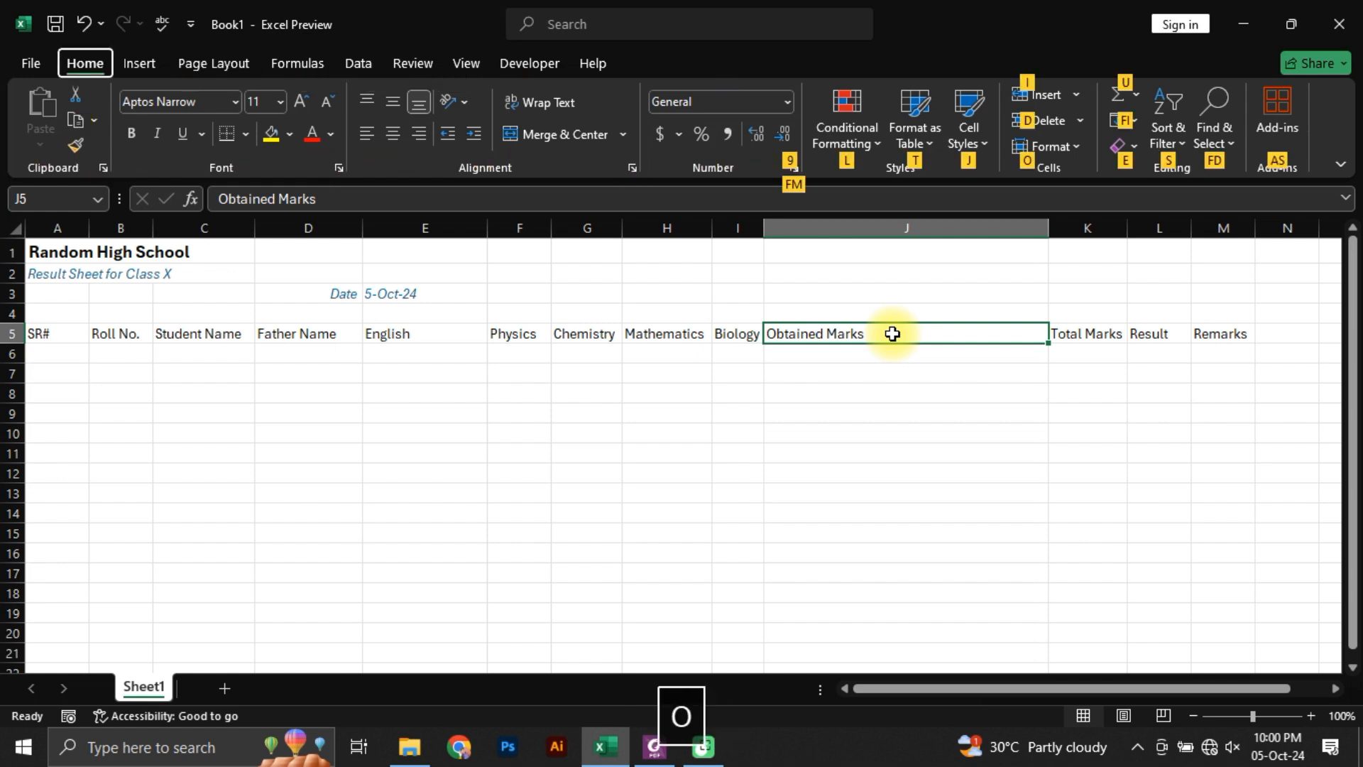
pyautogui.press('i')
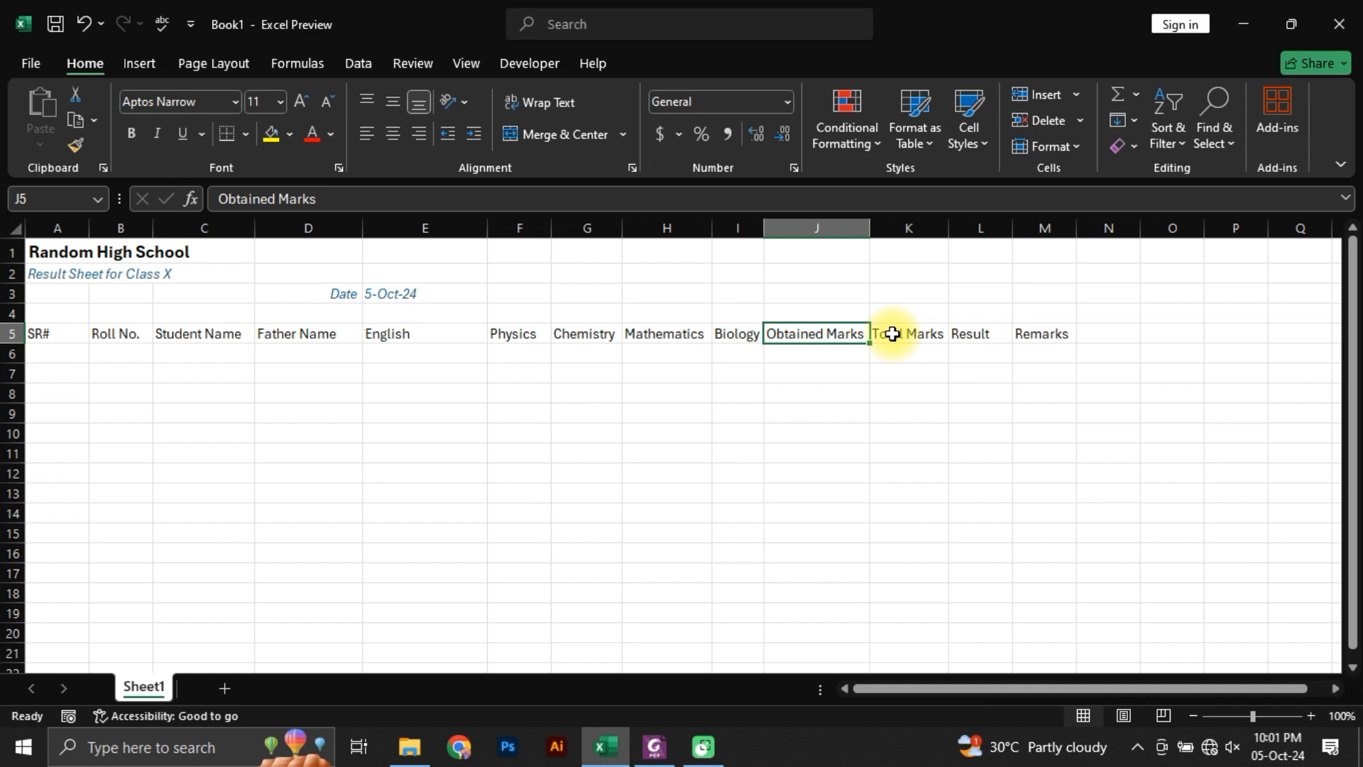
pyautogui.press('Down')
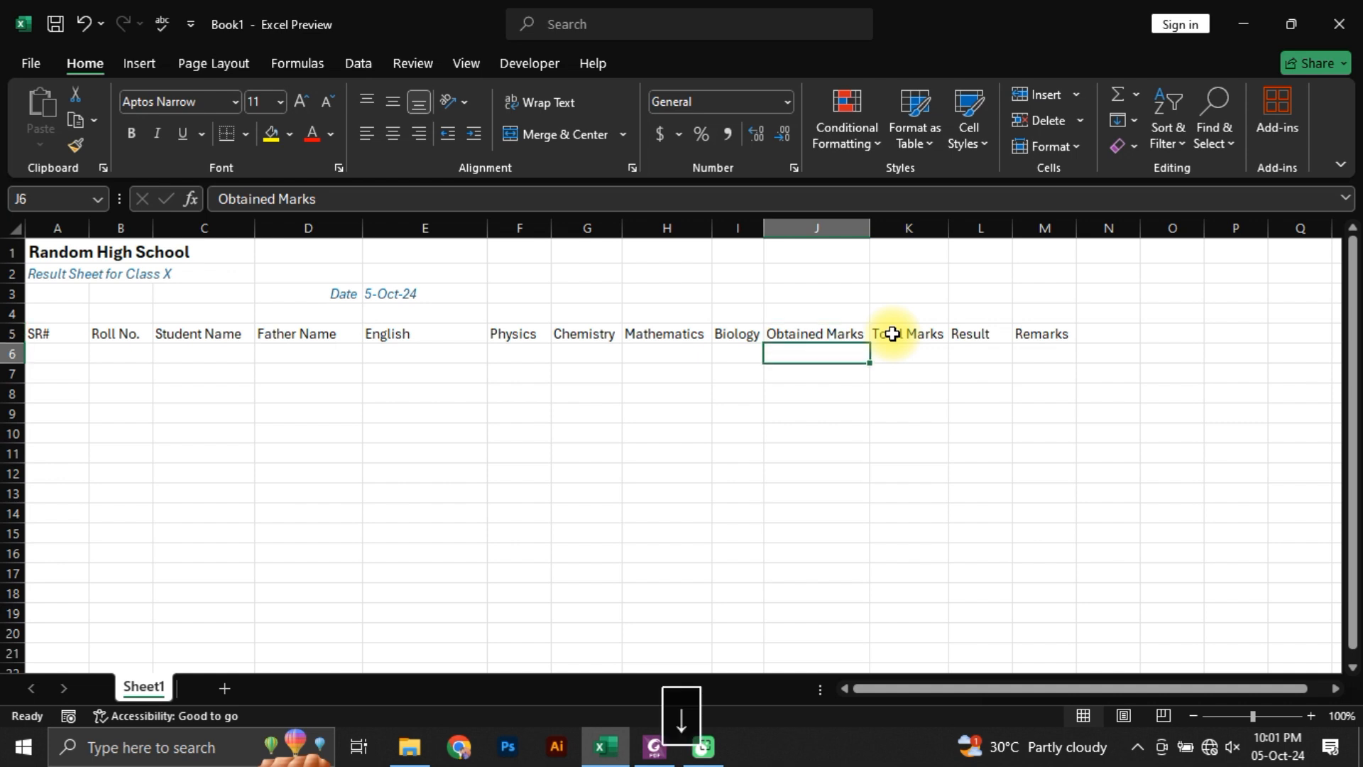
pyautogui.write('123234243')
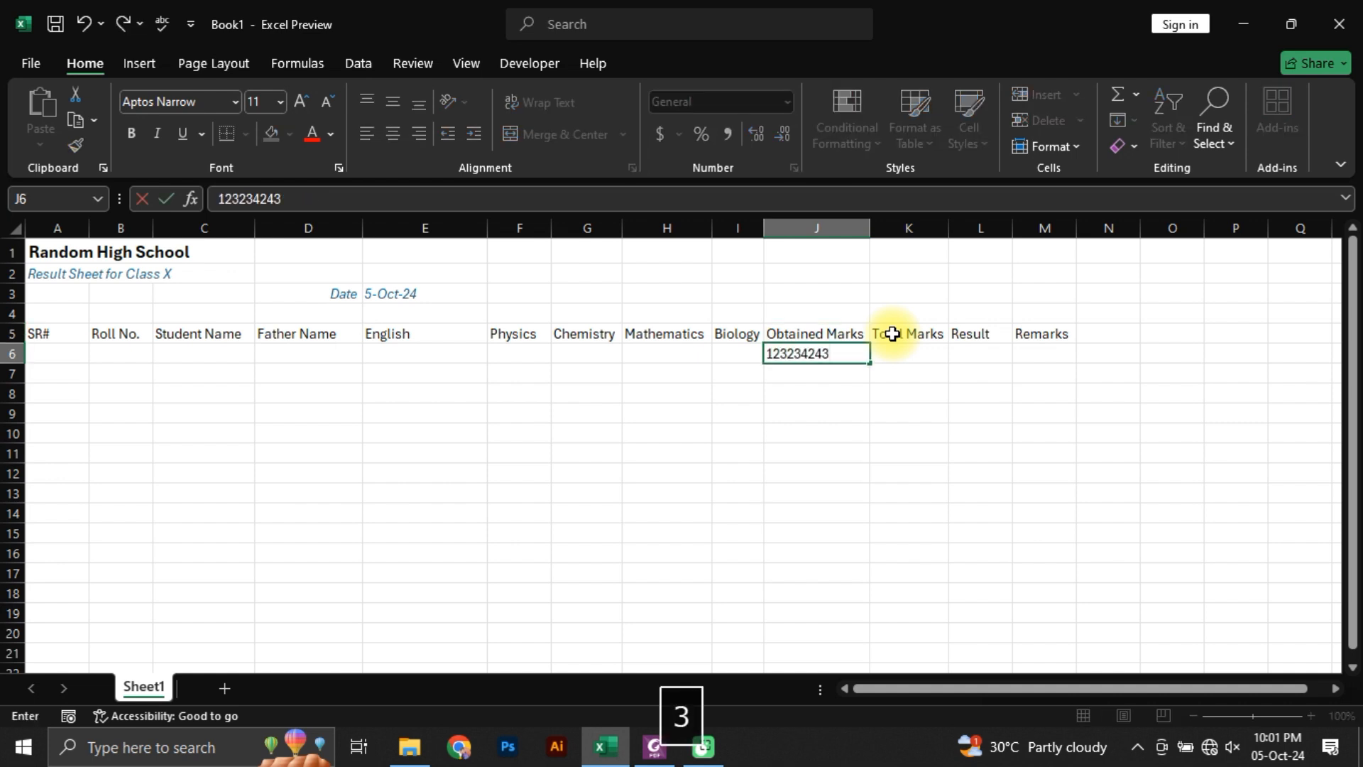
pyautogui.write('23423545345546')
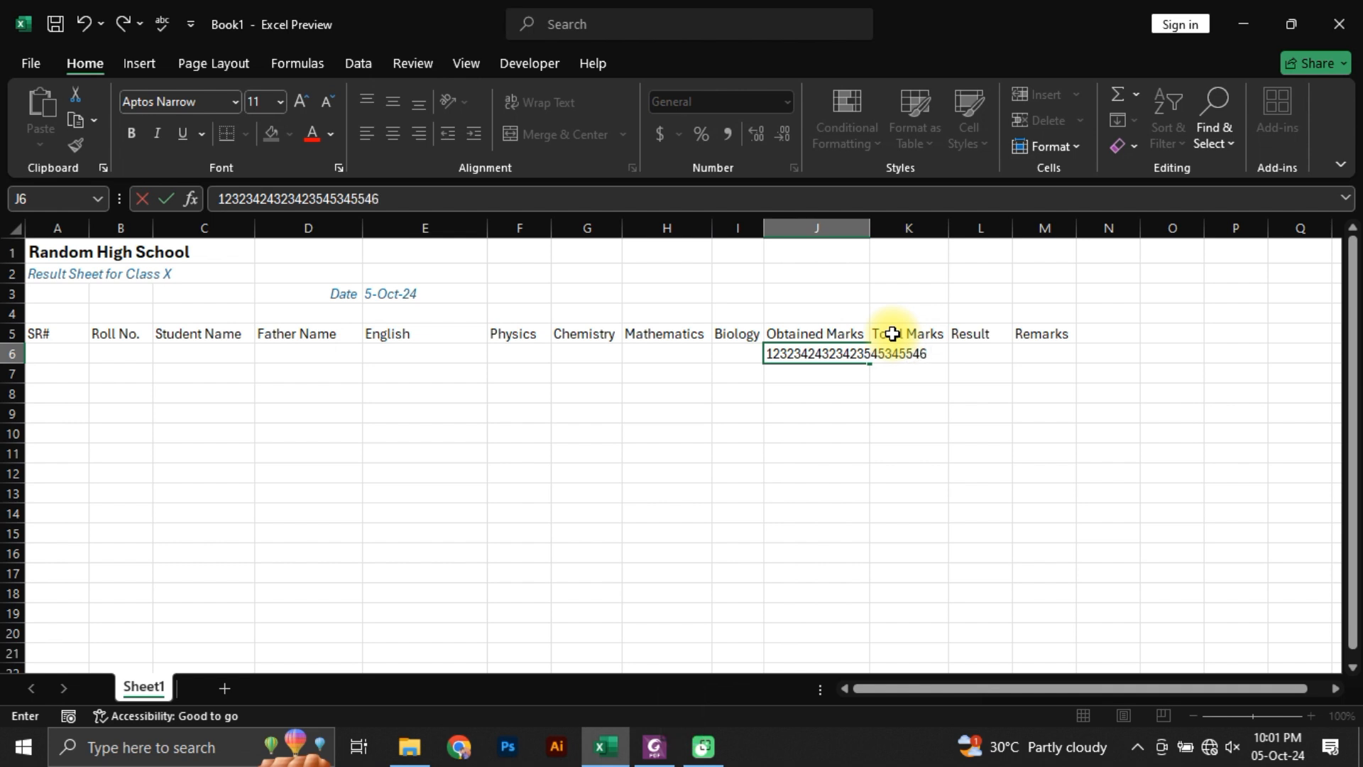
pyautogui.press('Return')
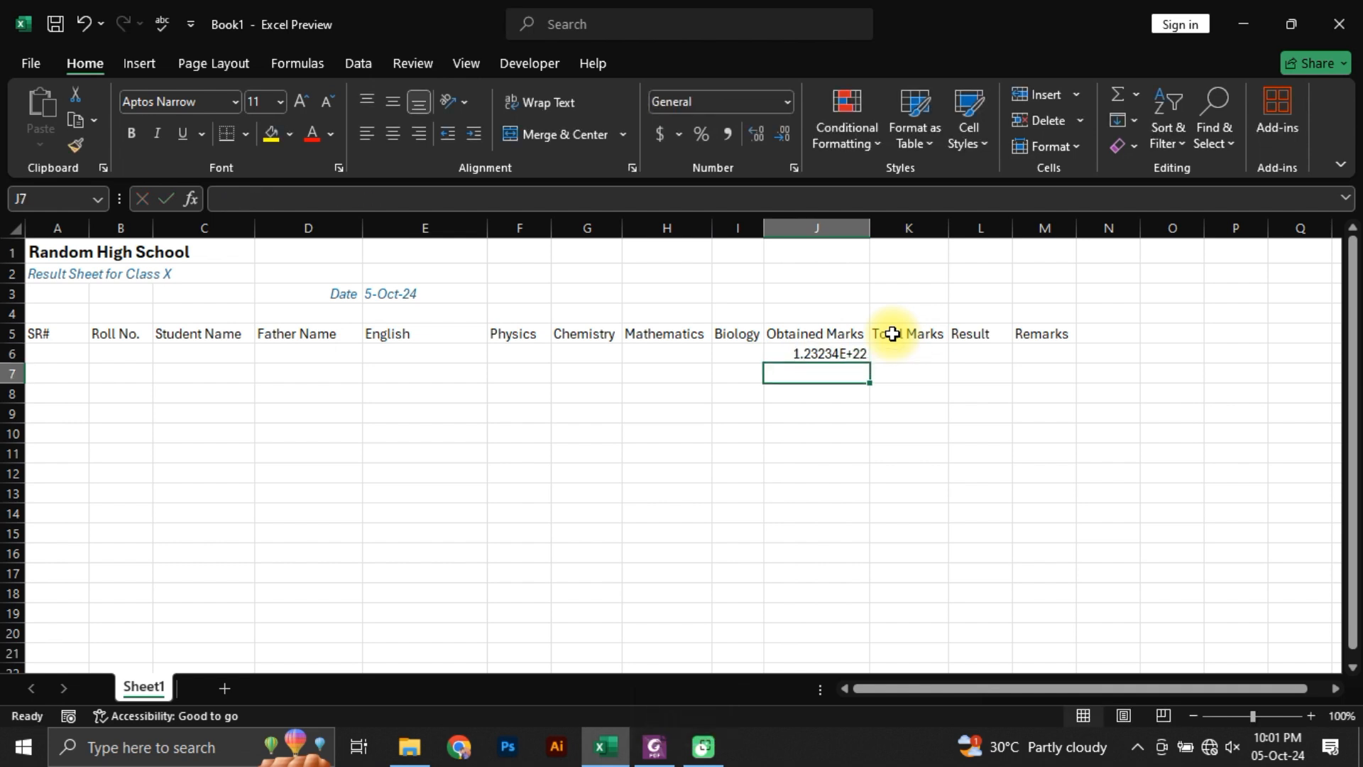
# Step: Append abc to the sample number in J6 to turn it into text
pyautogui.press('Up')
pyautogui.press('F2')
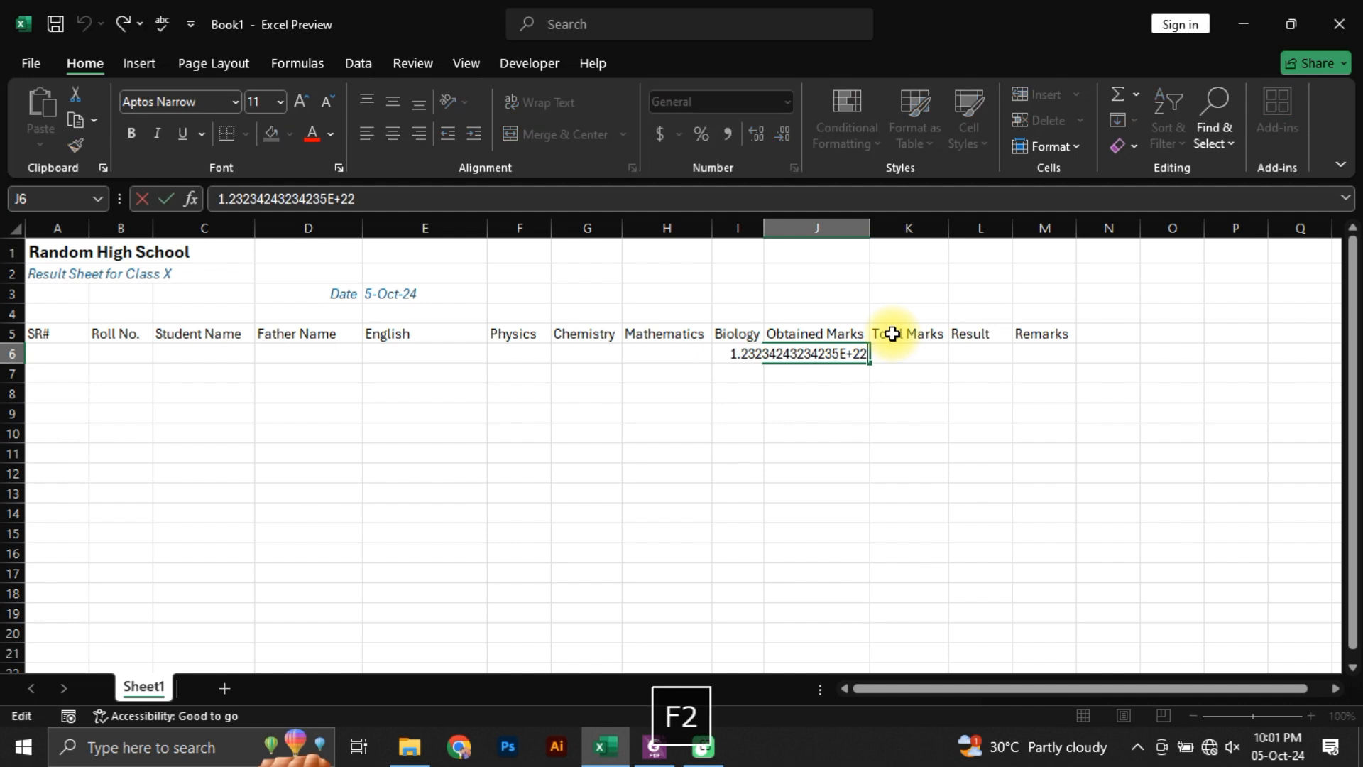
pyautogui.write('abc')
pyautogui.press('Return')
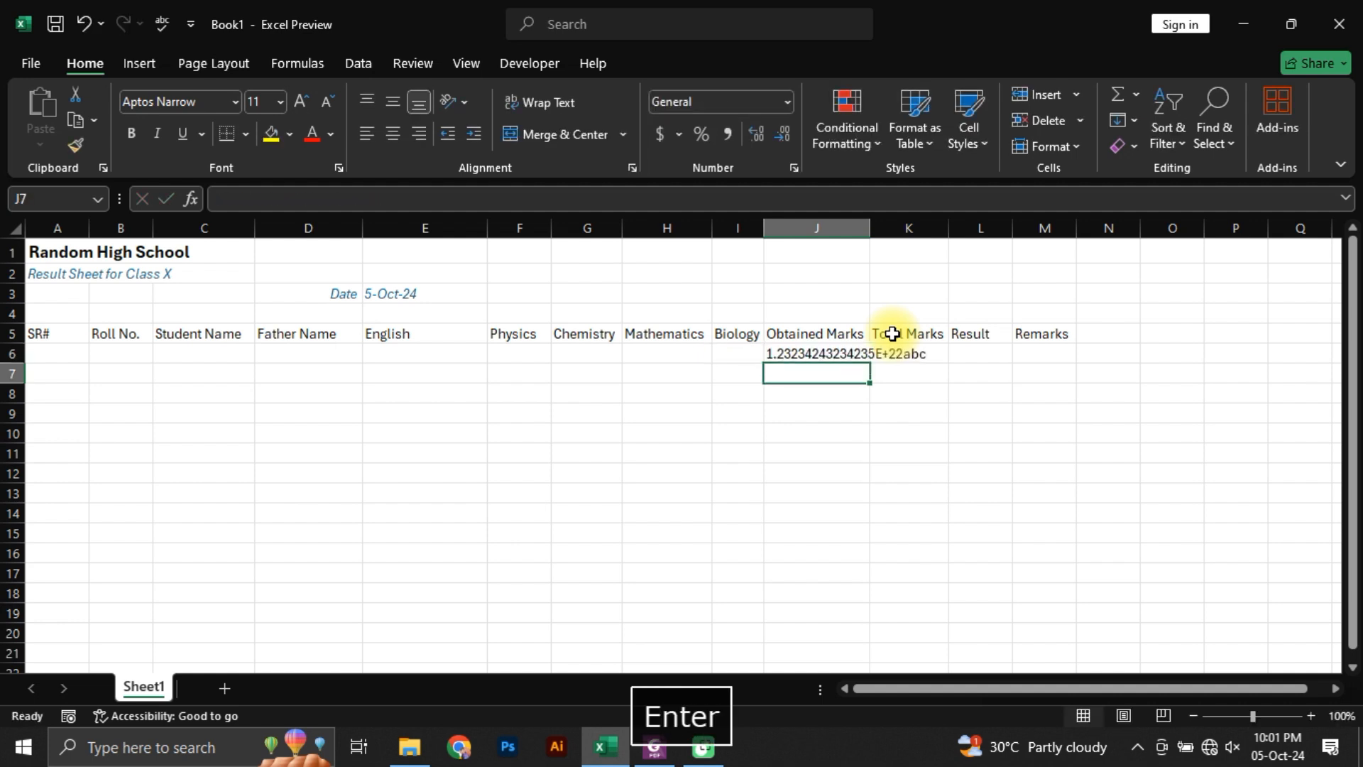
# Step: AutoFit the width of column J to the Obtained Marks header in J5 only
pyautogui.press('Up')
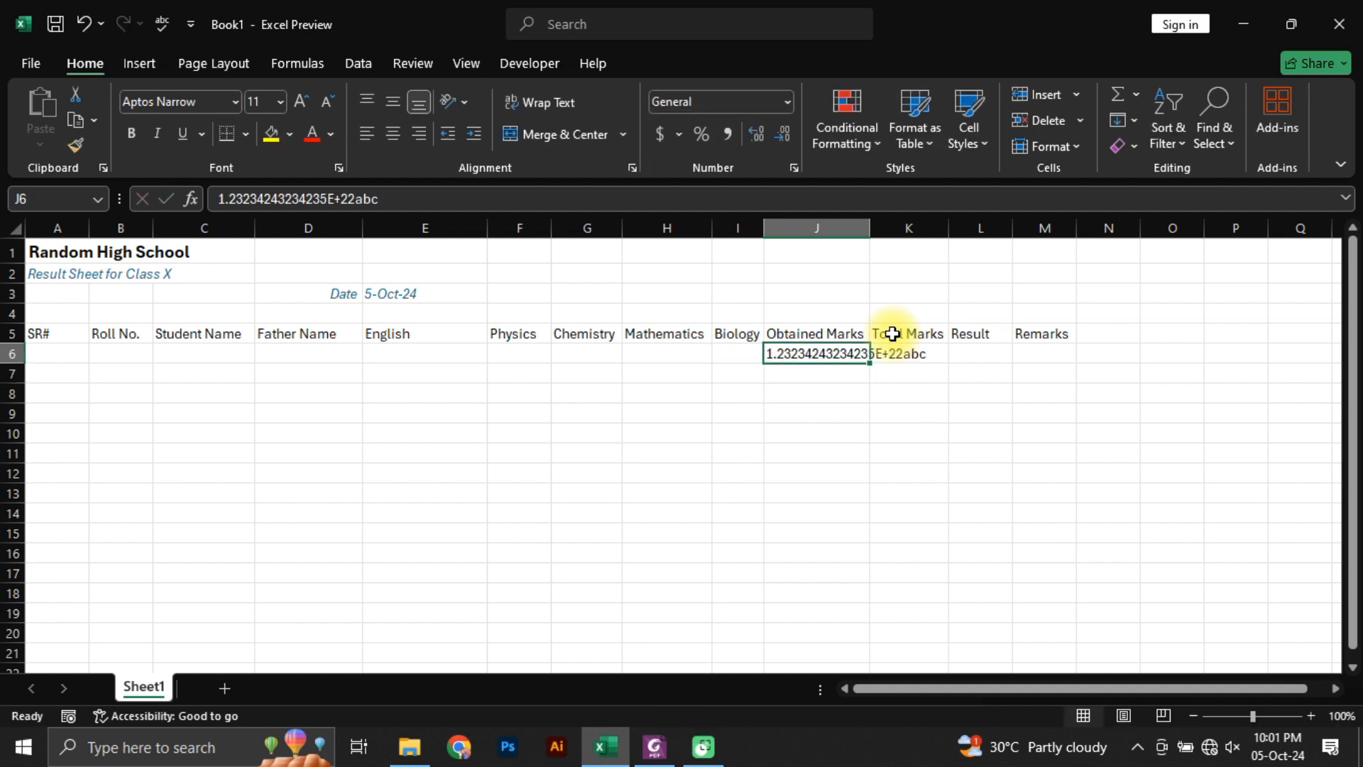
pyautogui.press('Up')
pyautogui.press('Down')
pyautogui.press('Down')
pyautogui.press('Up')
pyautogui.press('Up')
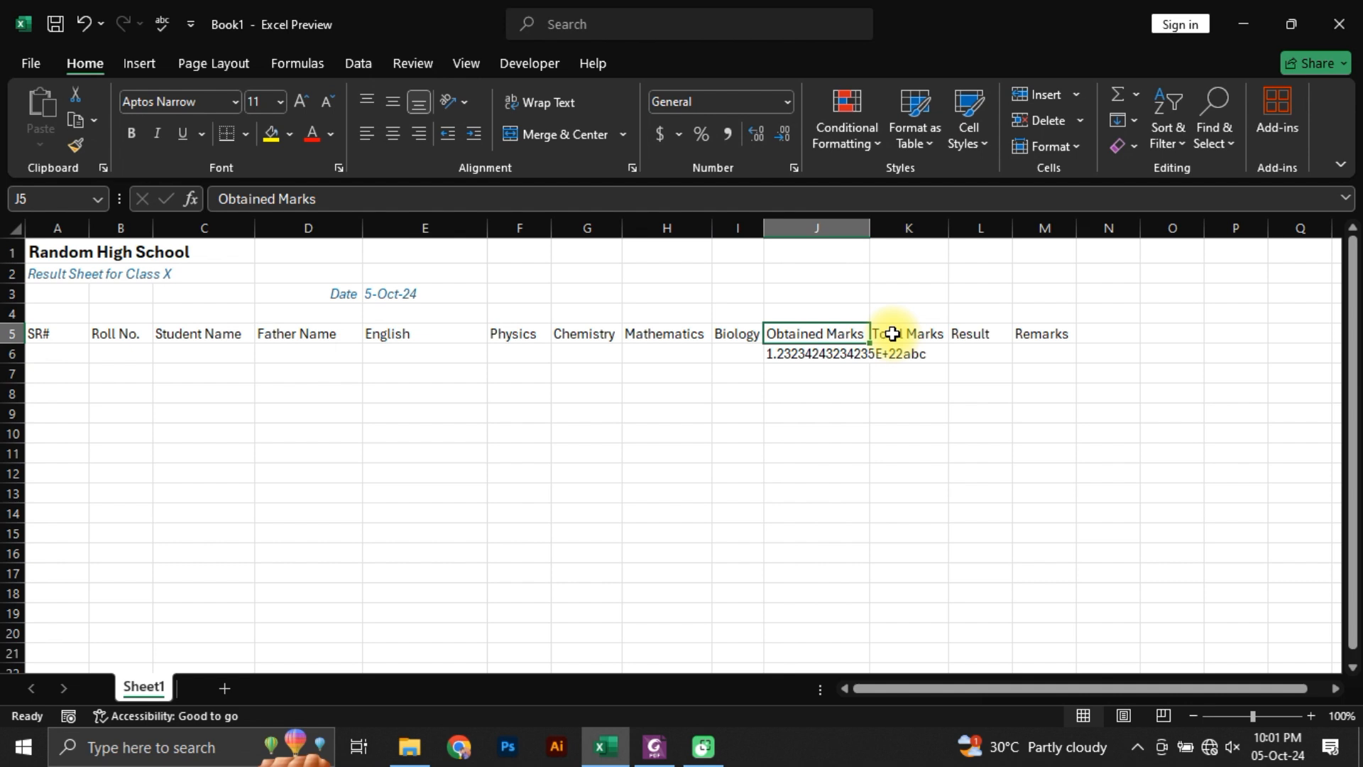
pyautogui.press('alt')
pyautogui.press('h')
pyautogui.press('o')
pyautogui.press('i')
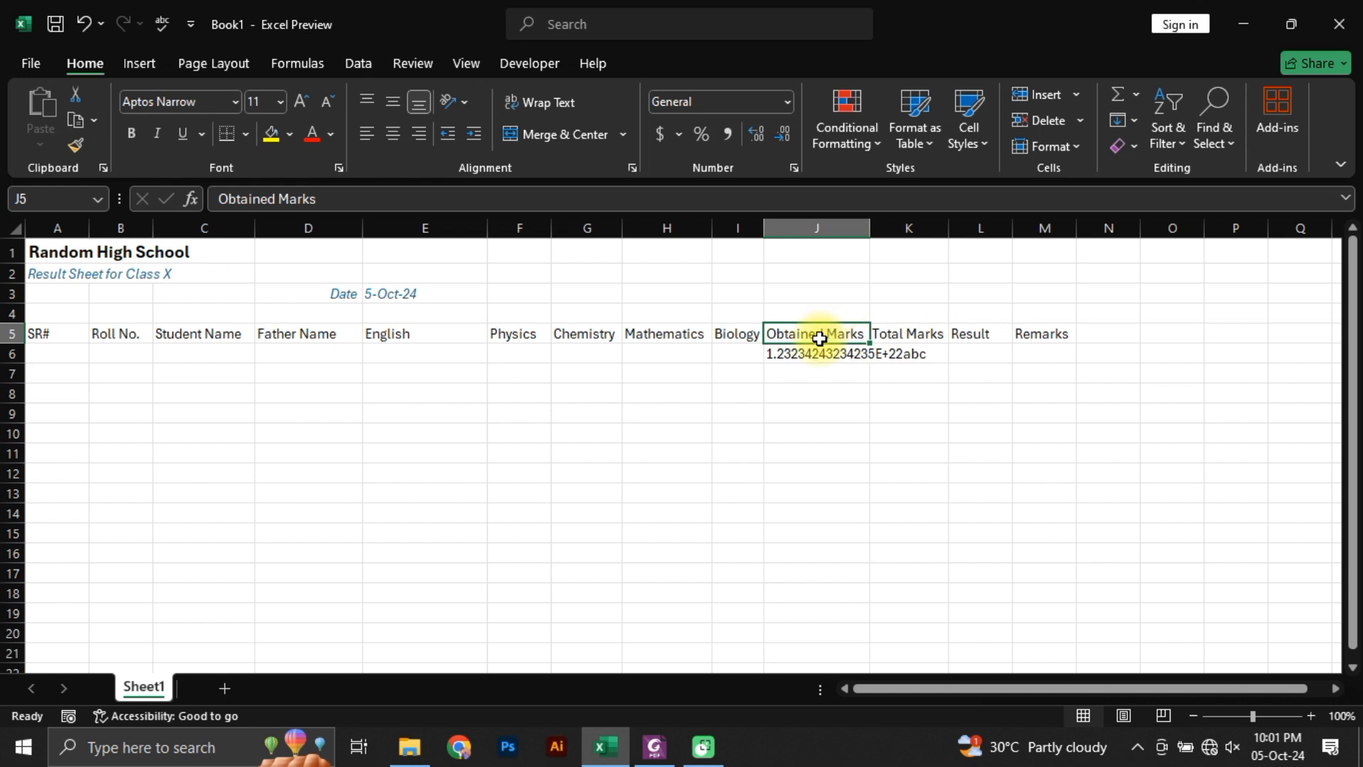
# Step: AutoFit the width of column J to the long sample text in J6
pyautogui.press('Down')
pyautogui.hotkey('alt', 'h')
pyautogui.press('o')
pyautogui.press('i')
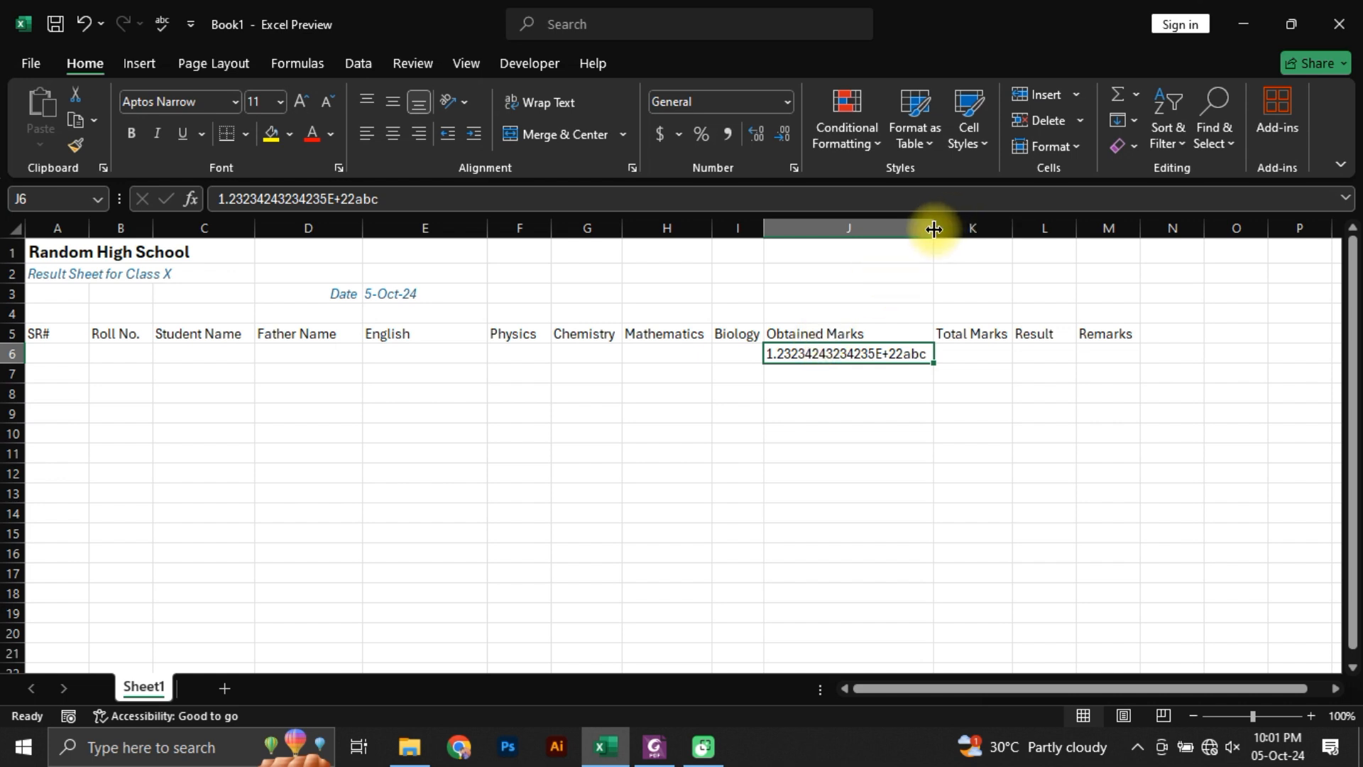
# Step: Narrow column J to about the Obtained Marks header's width, and AutoFit the whole column to its longest entry
pyautogui.moveTo(934, 227); pyautogui.dragTo(882, 238)
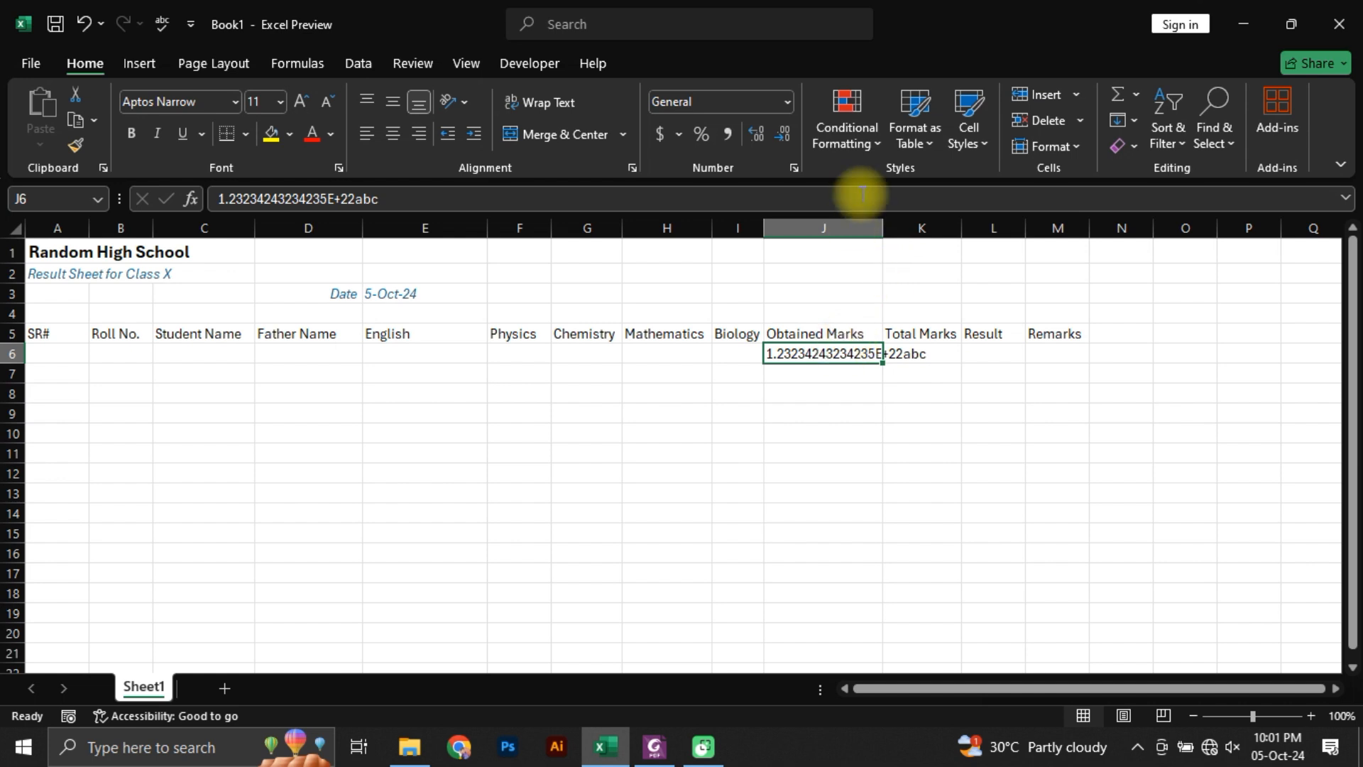
pyautogui.click(860, 217)
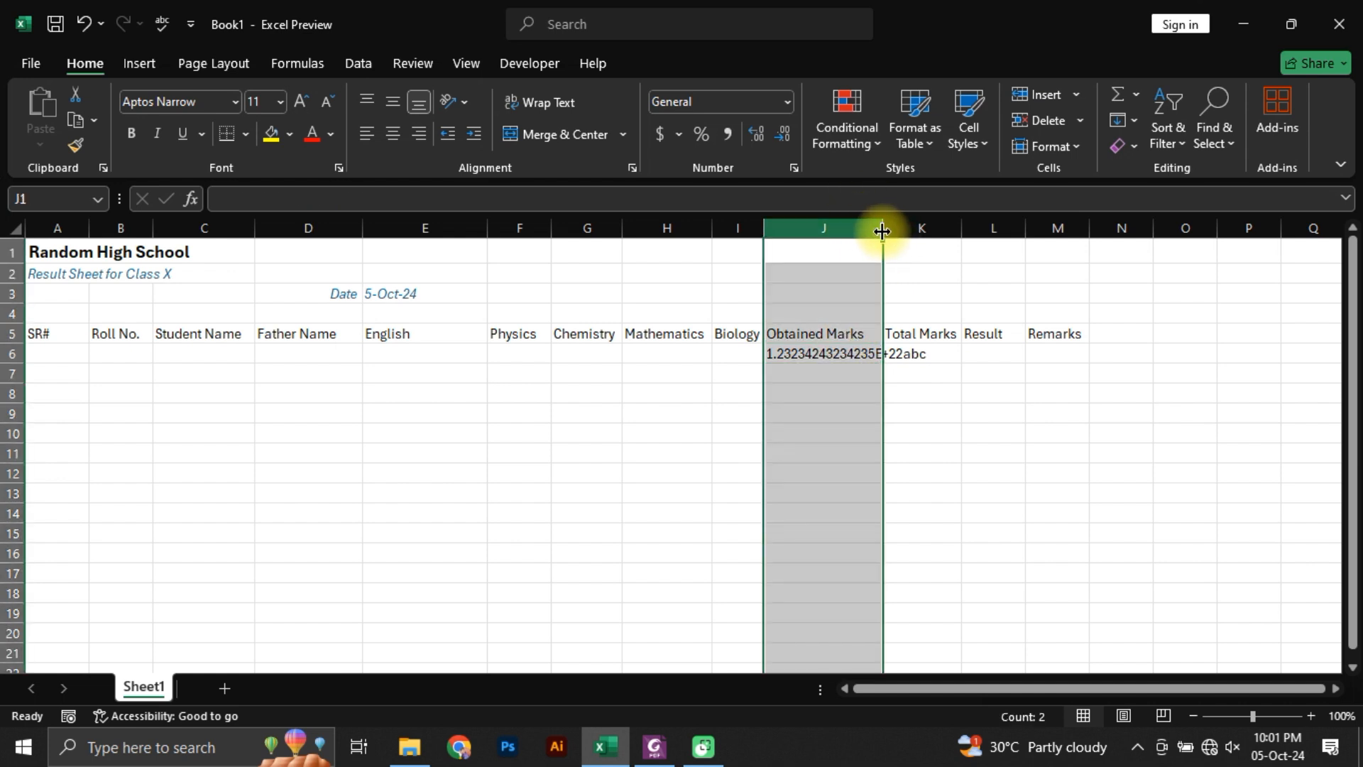
pyautogui.doubleClick(883, 226)
pyautogui.click(873, 374)
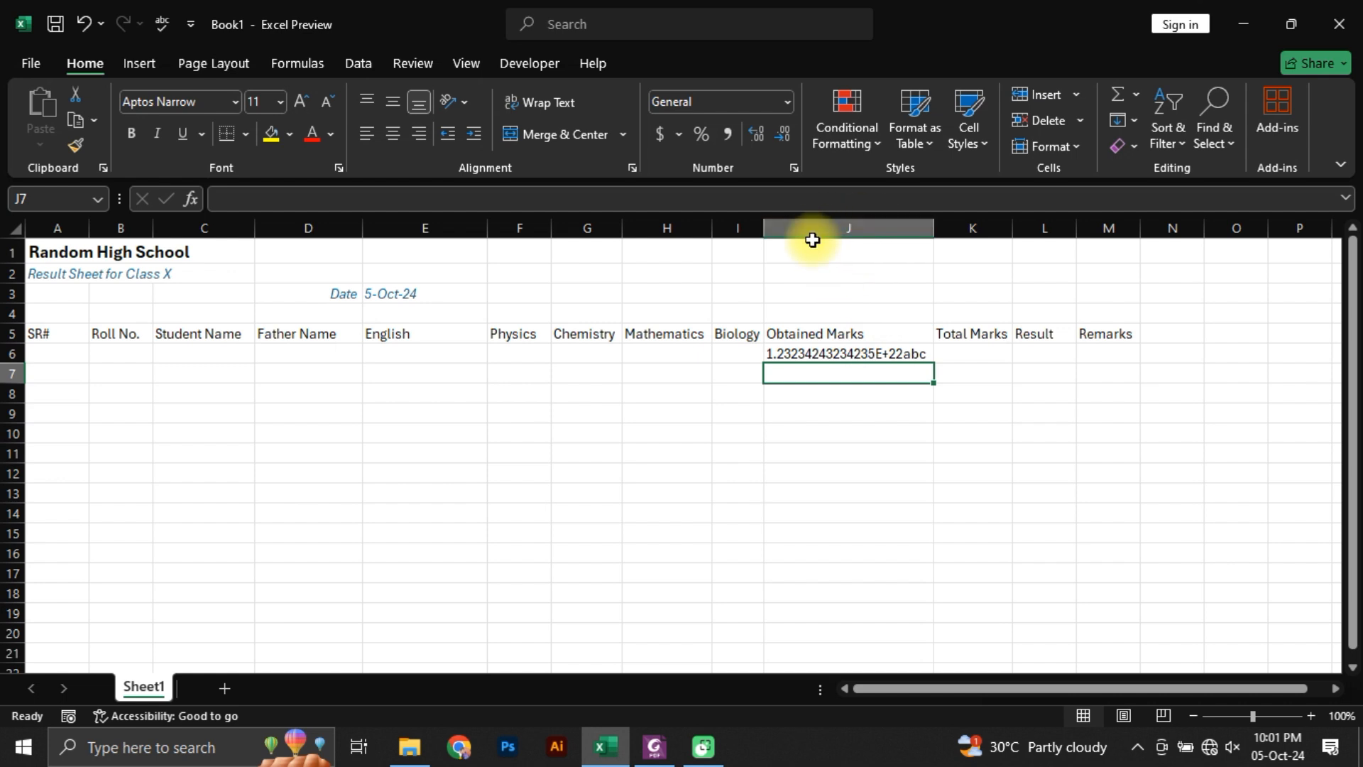
# Step: Clear the sample text from J6 and AutoFit column J to the Obtained Marks header in J5, finishing on the SR# header cell
pyautogui.click(822, 359)
pyautogui.press('Delete')
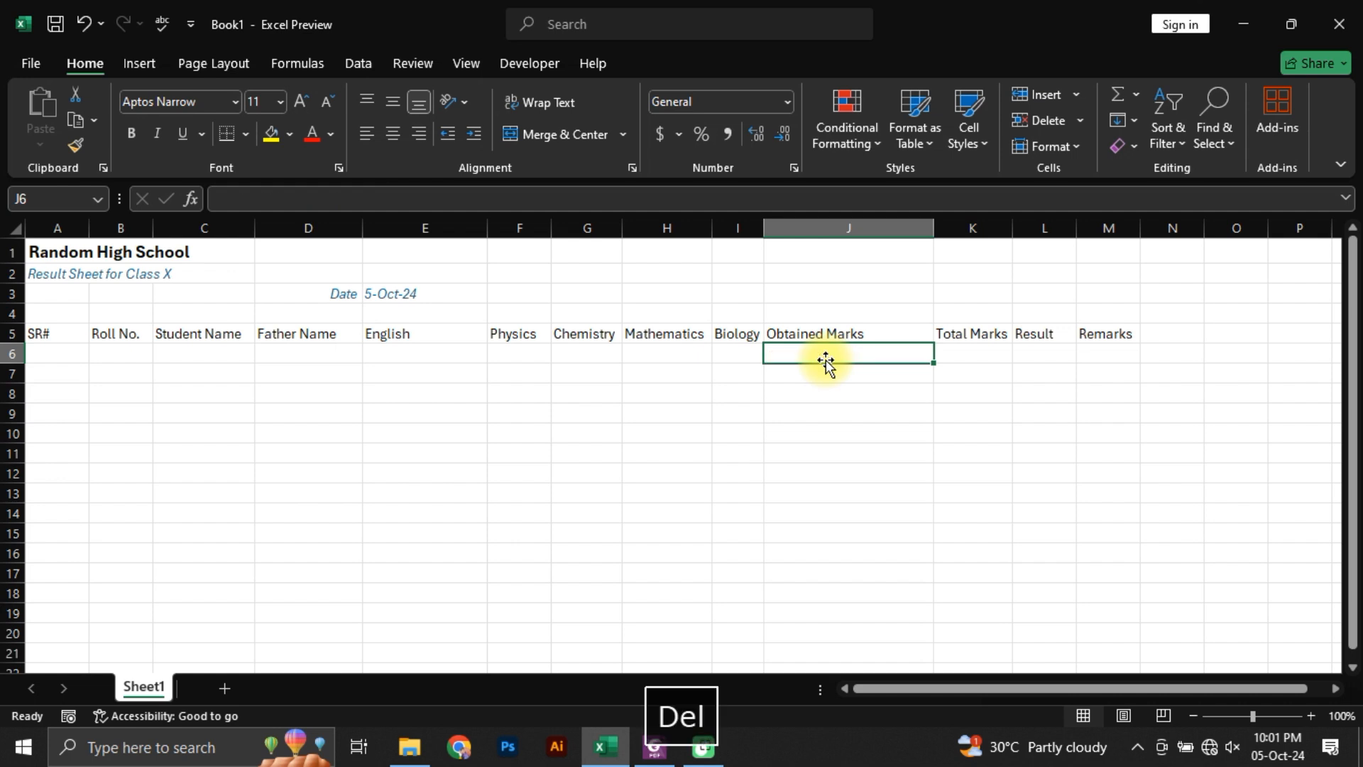
pyautogui.press('Up')
pyautogui.hotkey('alt', 'h')
pyautogui.press('o')
pyautogui.press('i')
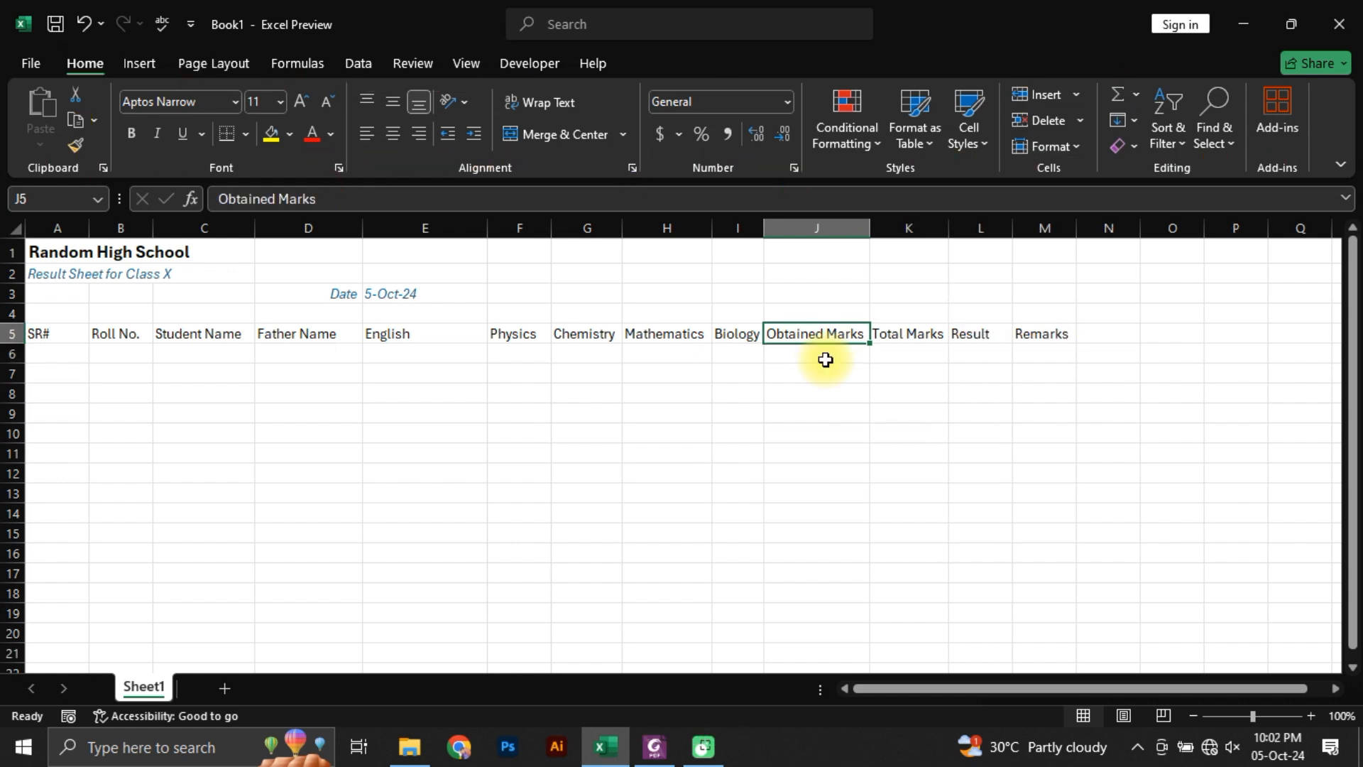
pyautogui.hotkey('ctrl', 'Left')
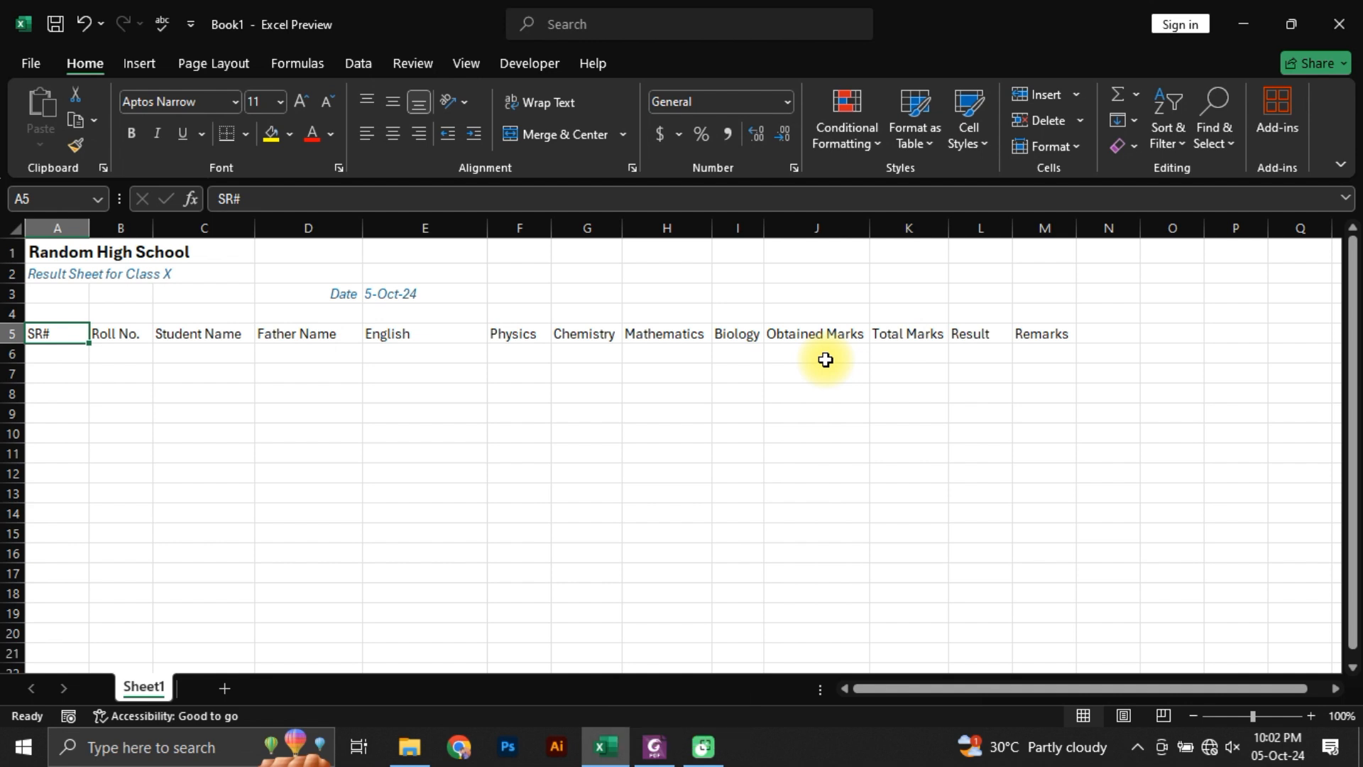
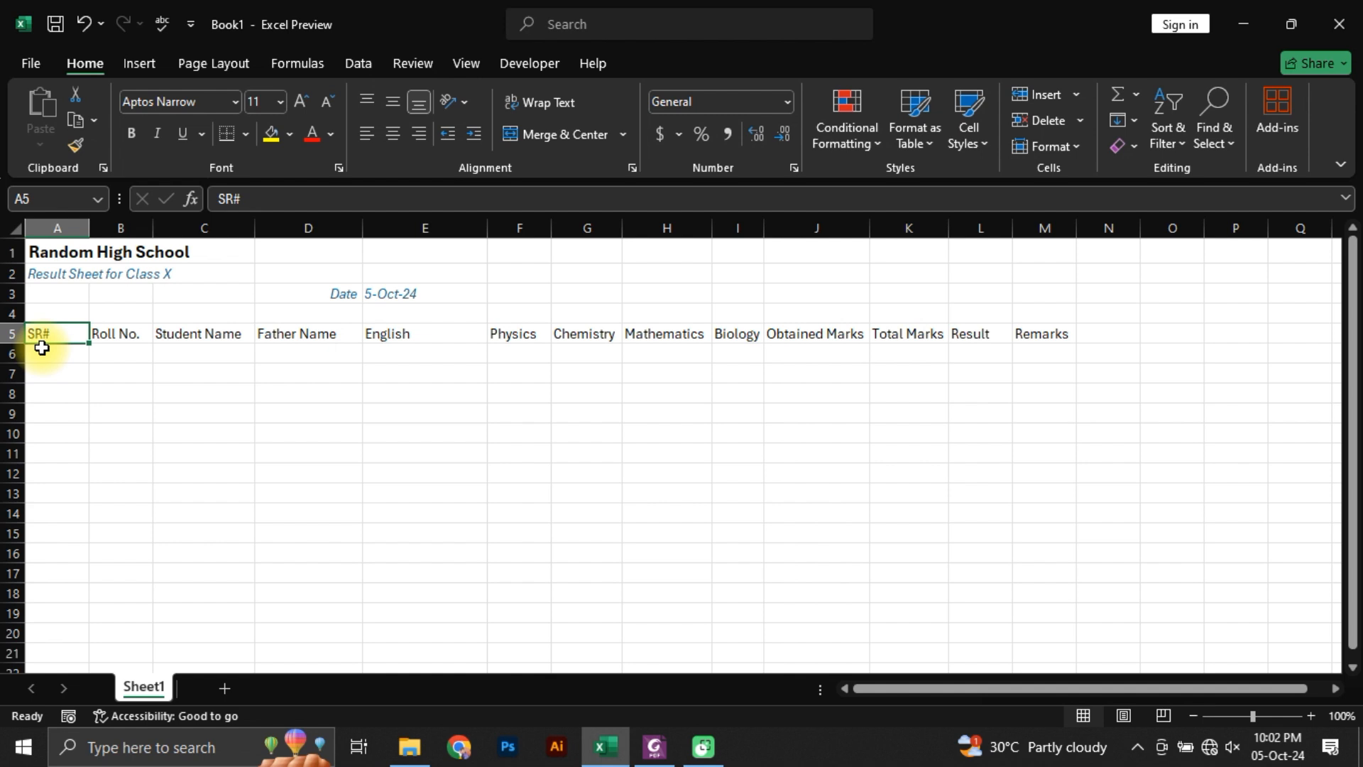
# Step: Jump back and forth between the SR# and Remarks headers at the two ends of row 5, finishing on SR#
pyautogui.hotkey('ctrl', 'Right')
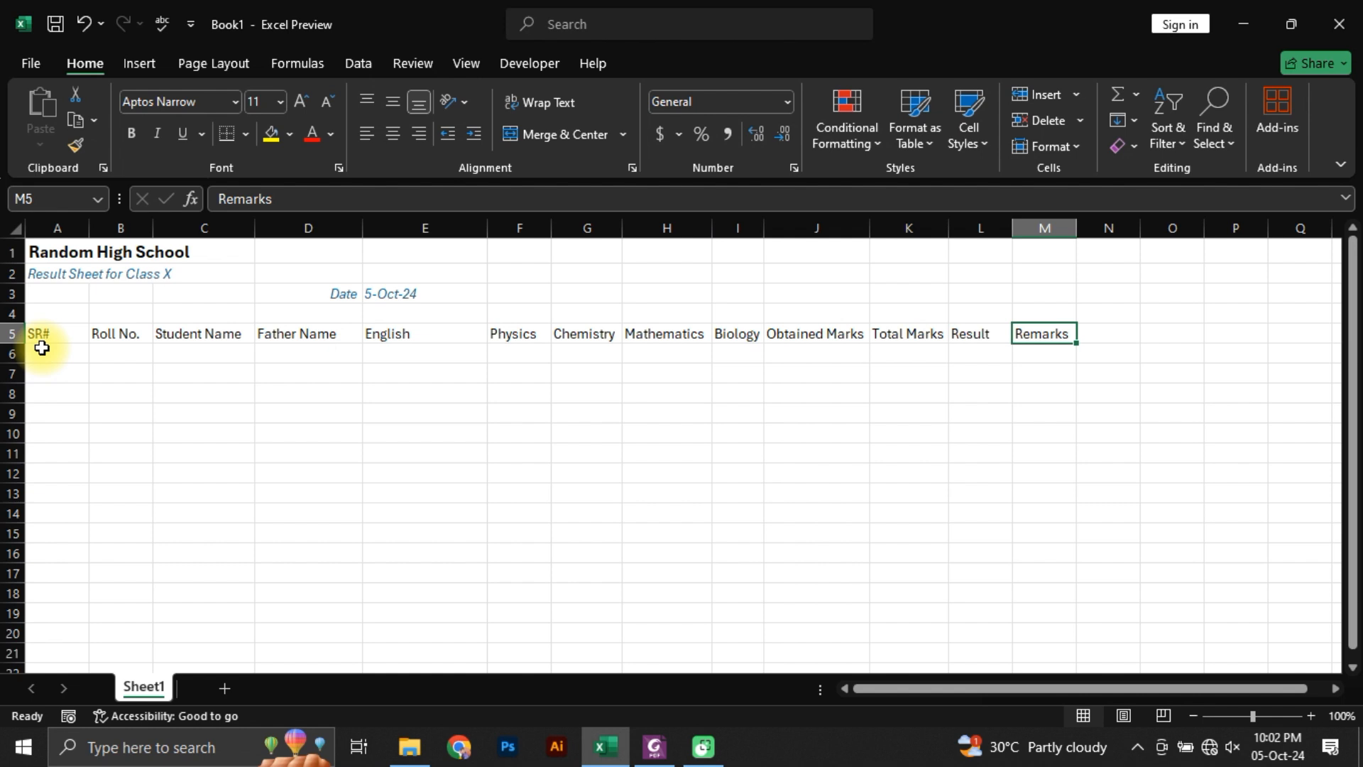
pyautogui.press('Left')
pyautogui.press('Left')
pyautogui.press('Left')
pyautogui.press('Left')
pyautogui.press('Left')
pyautogui.press('Left')
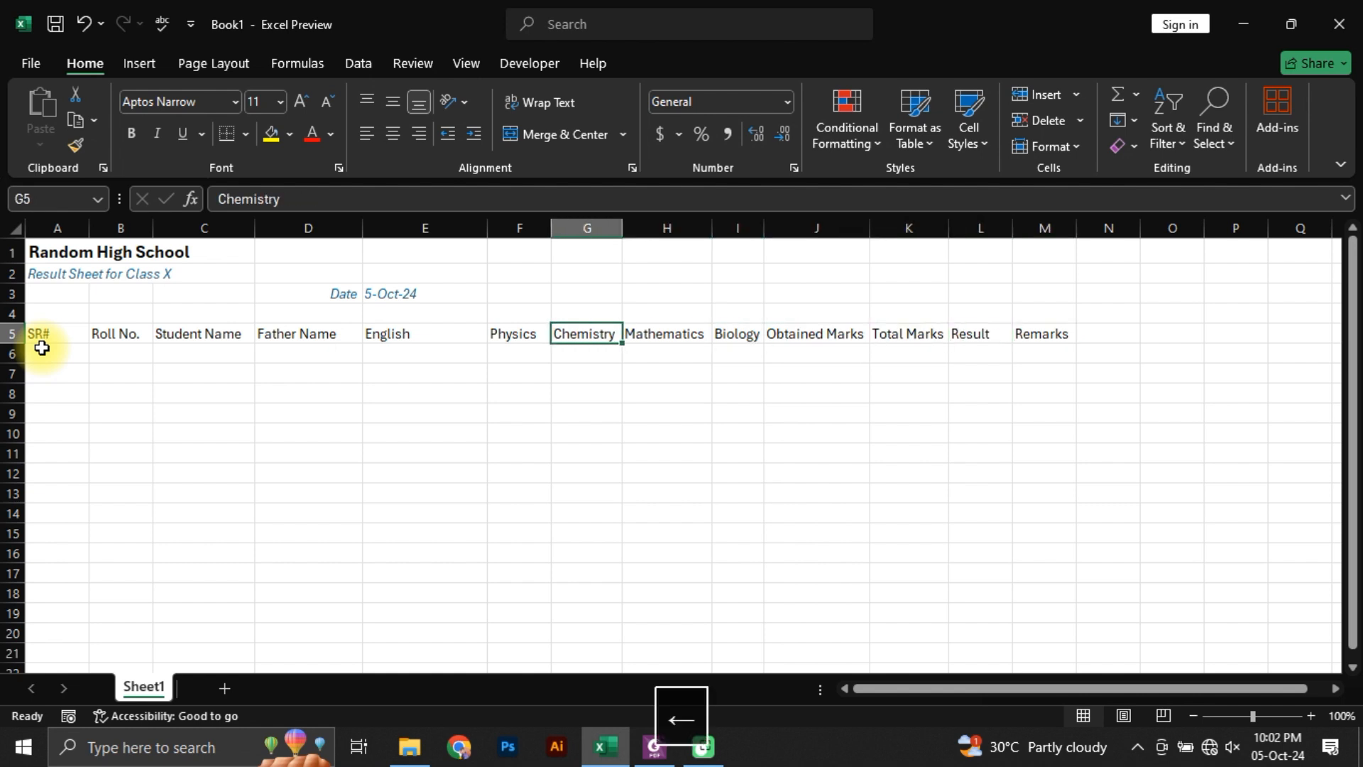
pyautogui.hotkey('ctrl', 'Left')
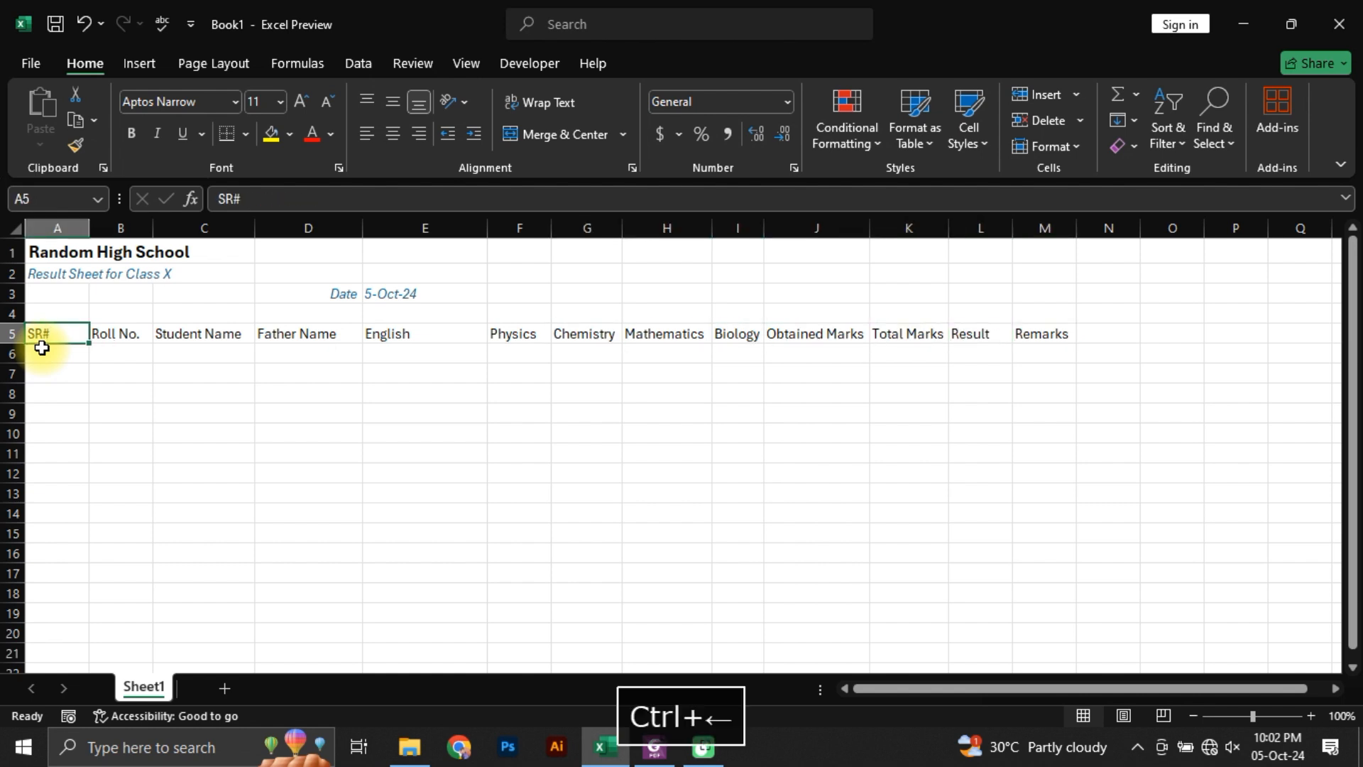
pyautogui.hotkey('ctrl', 'Right')
pyautogui.hotkey('ctrl', 'Left')
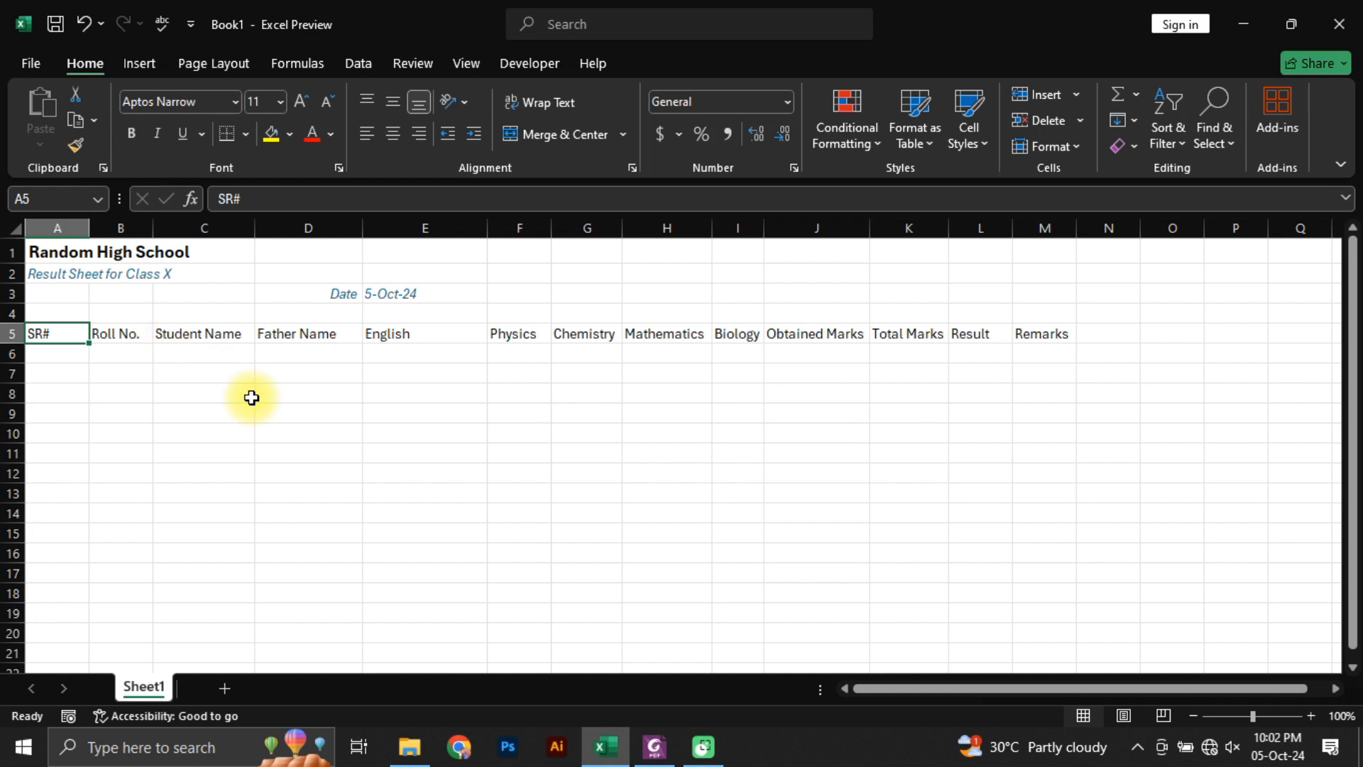
# Step: Select all the headers in A5:M5 and AutoFit their column widths to the header text
pyautogui.hotkey('ctrl', 'shift', 'Right')
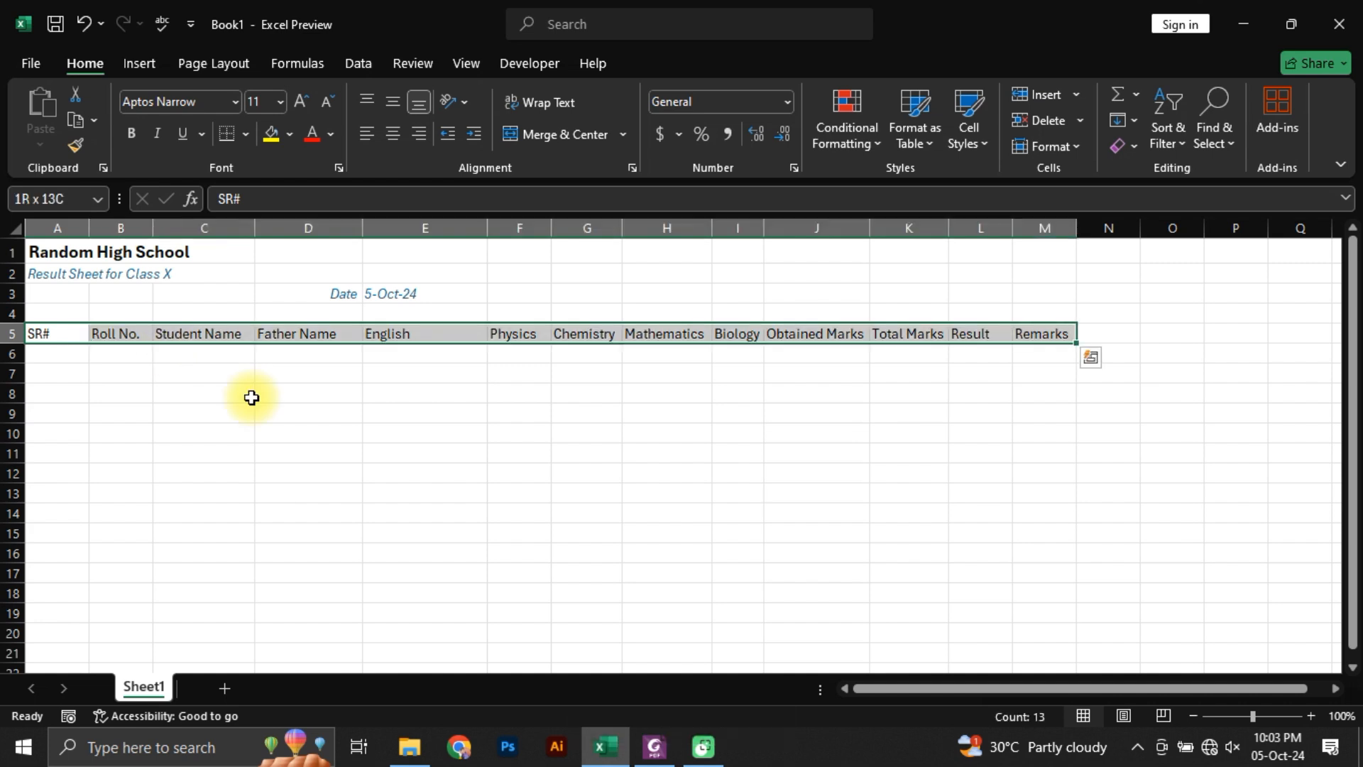
pyautogui.press('Left')
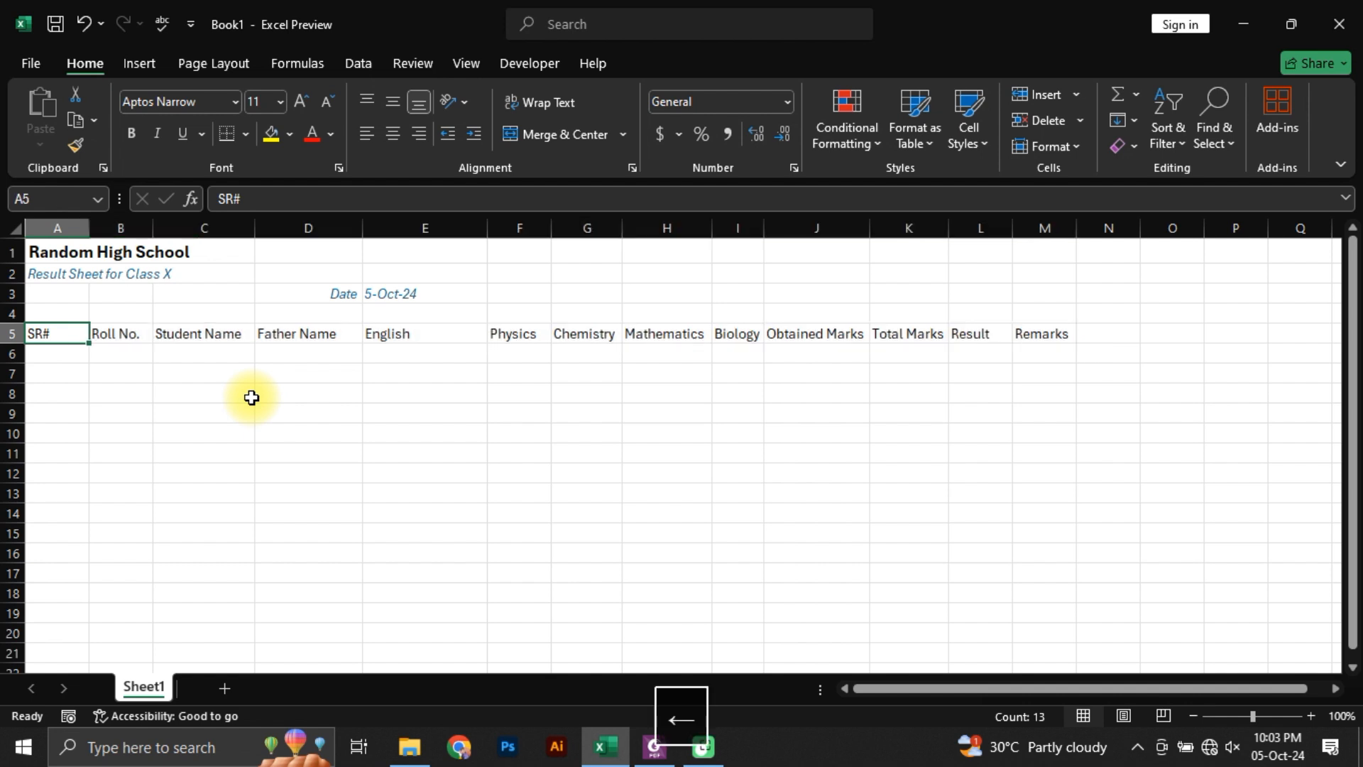
pyautogui.hotkey('ctrl', 'shift', 'Right')
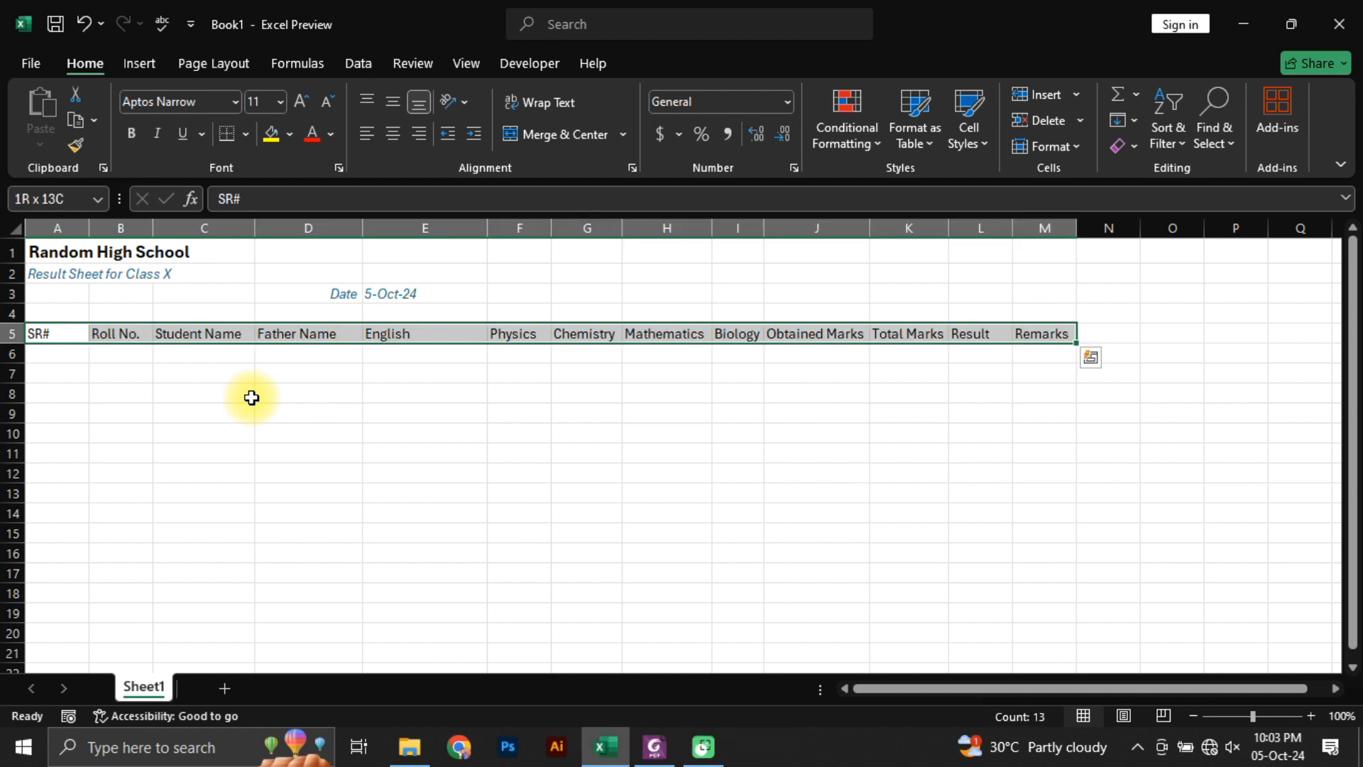
pyautogui.hotkey('alt', 'h')
pyautogui.press('o')
pyautogui.press('i')
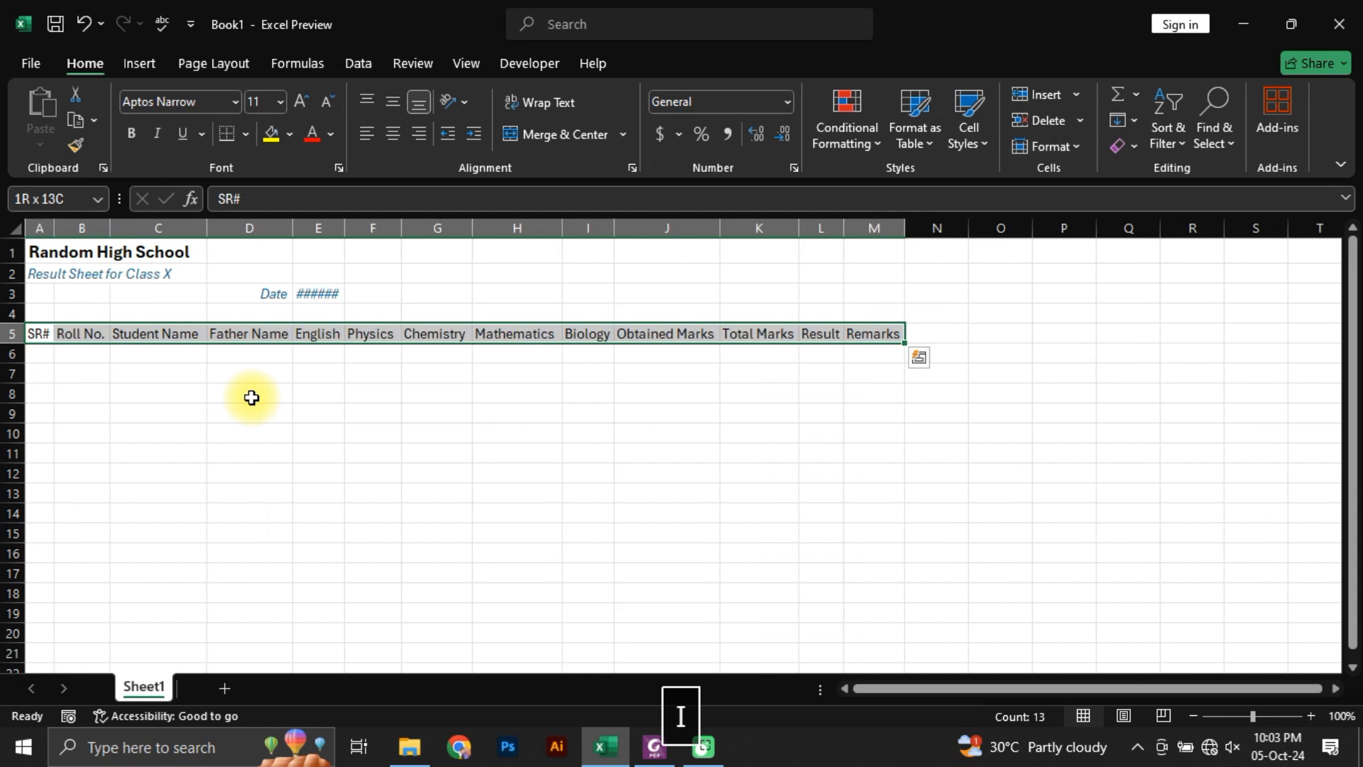
# Step: AutoFit the width of column E to the date in E3
pyautogui.press('Down')
pyautogui.press('Down')
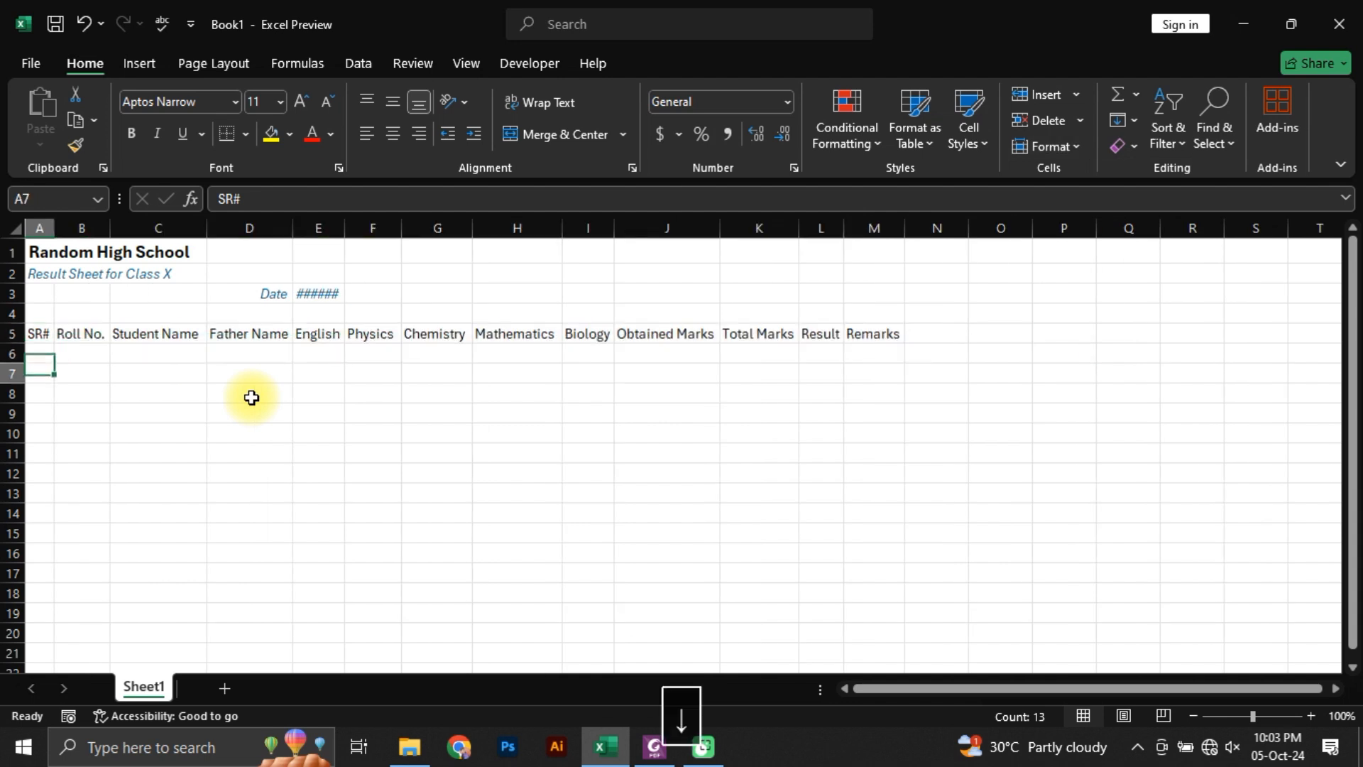
pyautogui.press('Up')
pyautogui.press('Up')
pyautogui.press('Up')
pyautogui.press('Right')
pyautogui.press('Right')
pyautogui.press('Right')
pyautogui.press('Right')
pyautogui.press('Up')
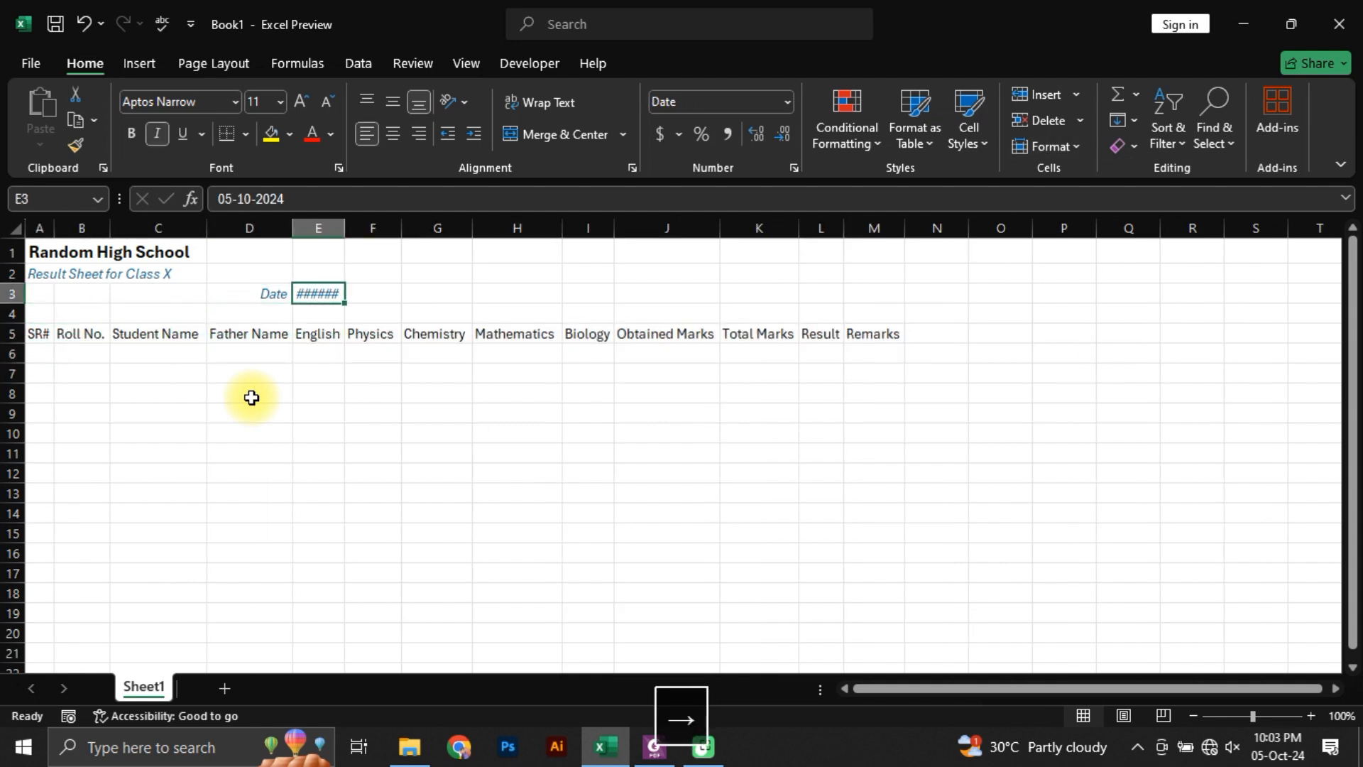
pyautogui.hotkey('alt', 'h')
pyautogui.press('o')
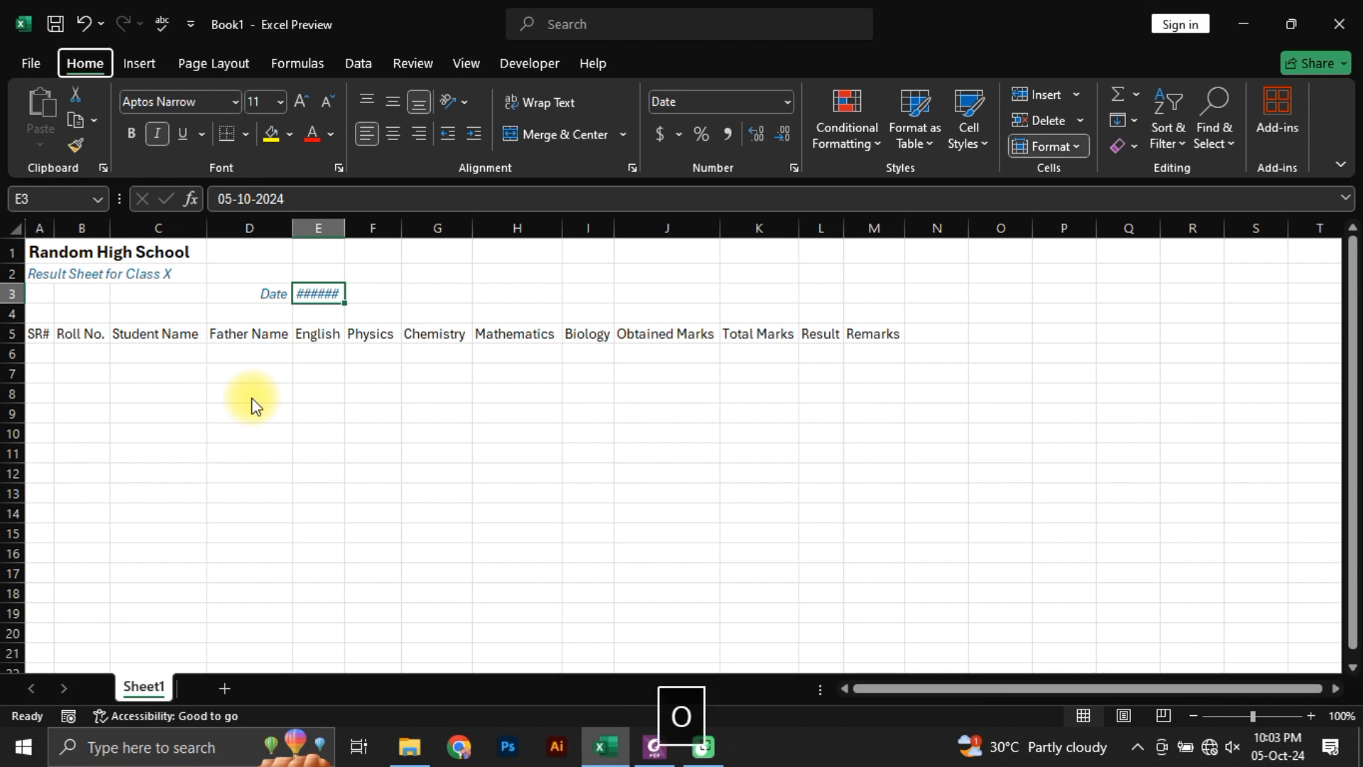
pyautogui.press('i')
pyautogui.press('Down')
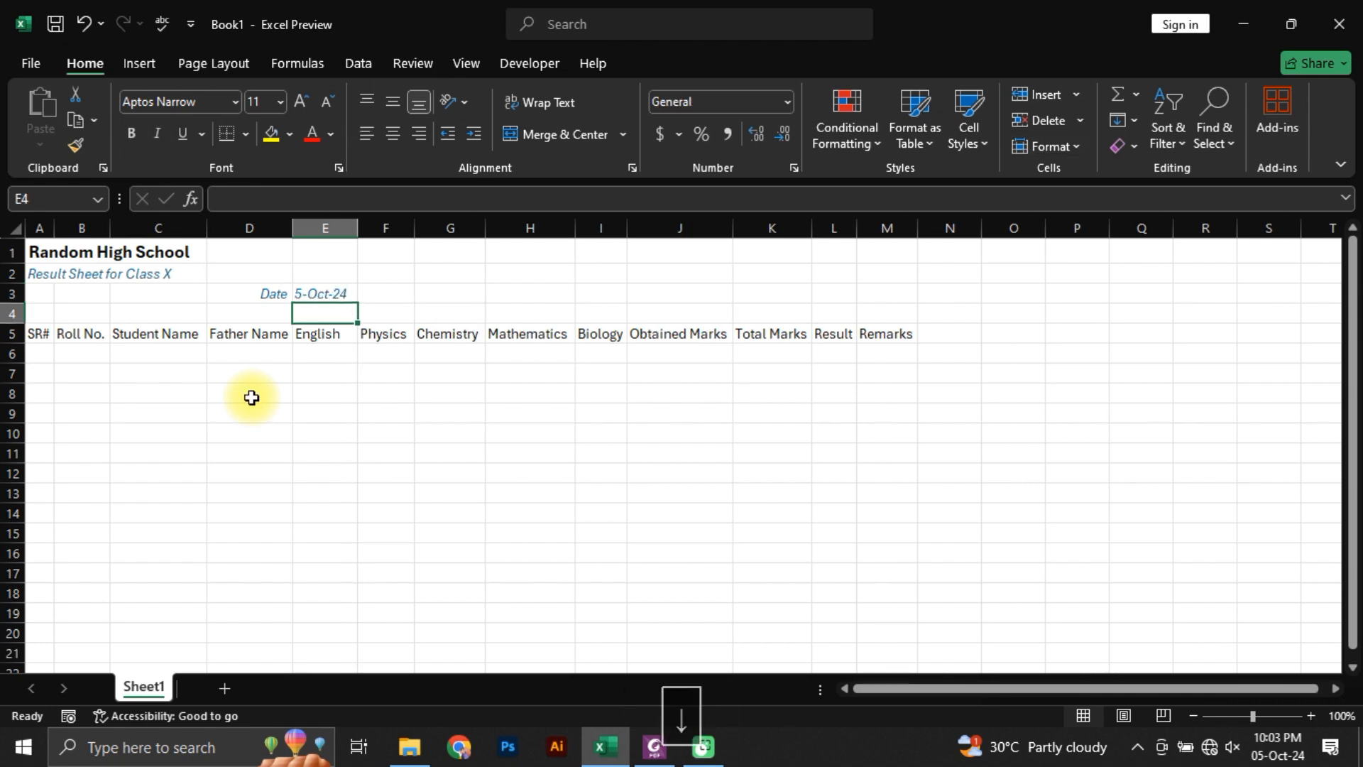
# Step: Check the heading layout in Students Marks.pdf, and insert a blank row above the header row in the Excel sheet
pyautogui.hotkey('alt', 'Tab')
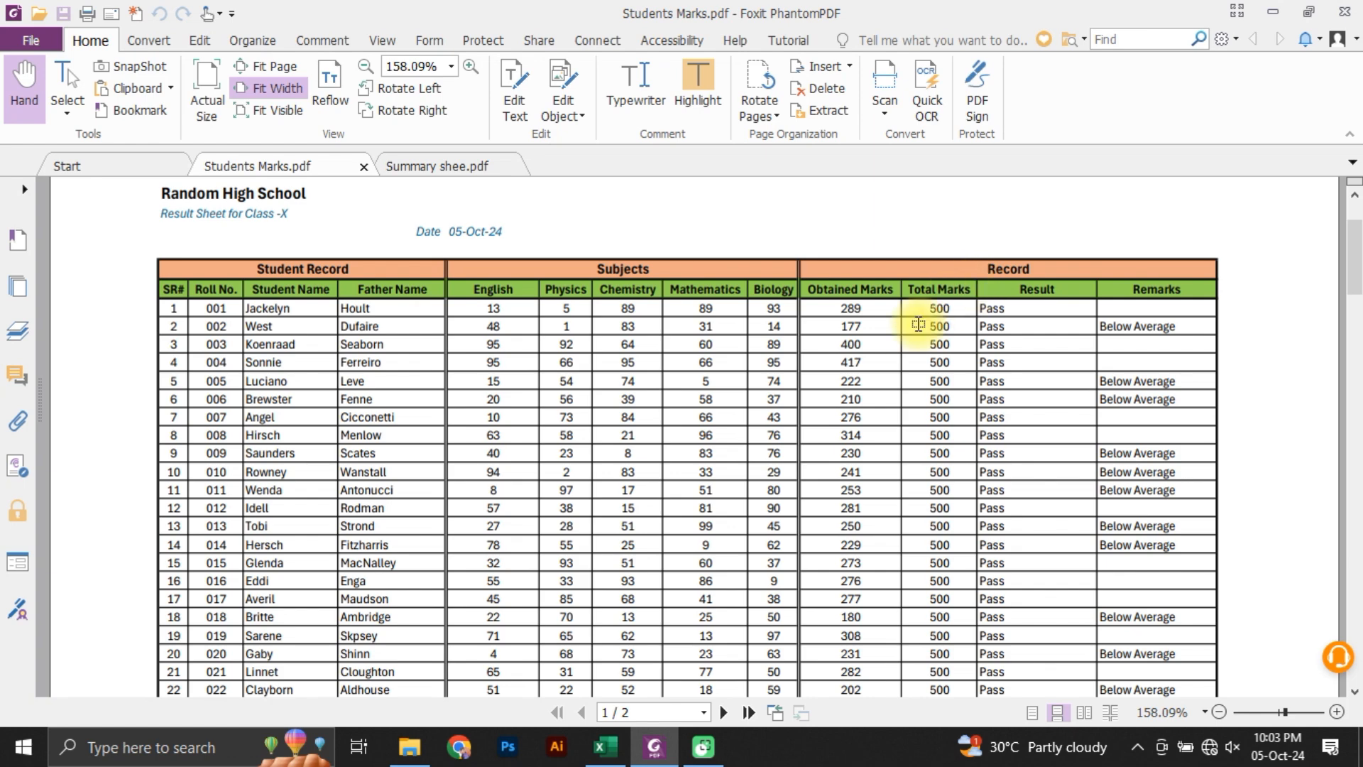
pyautogui.hotkey('alt', 'Tab')
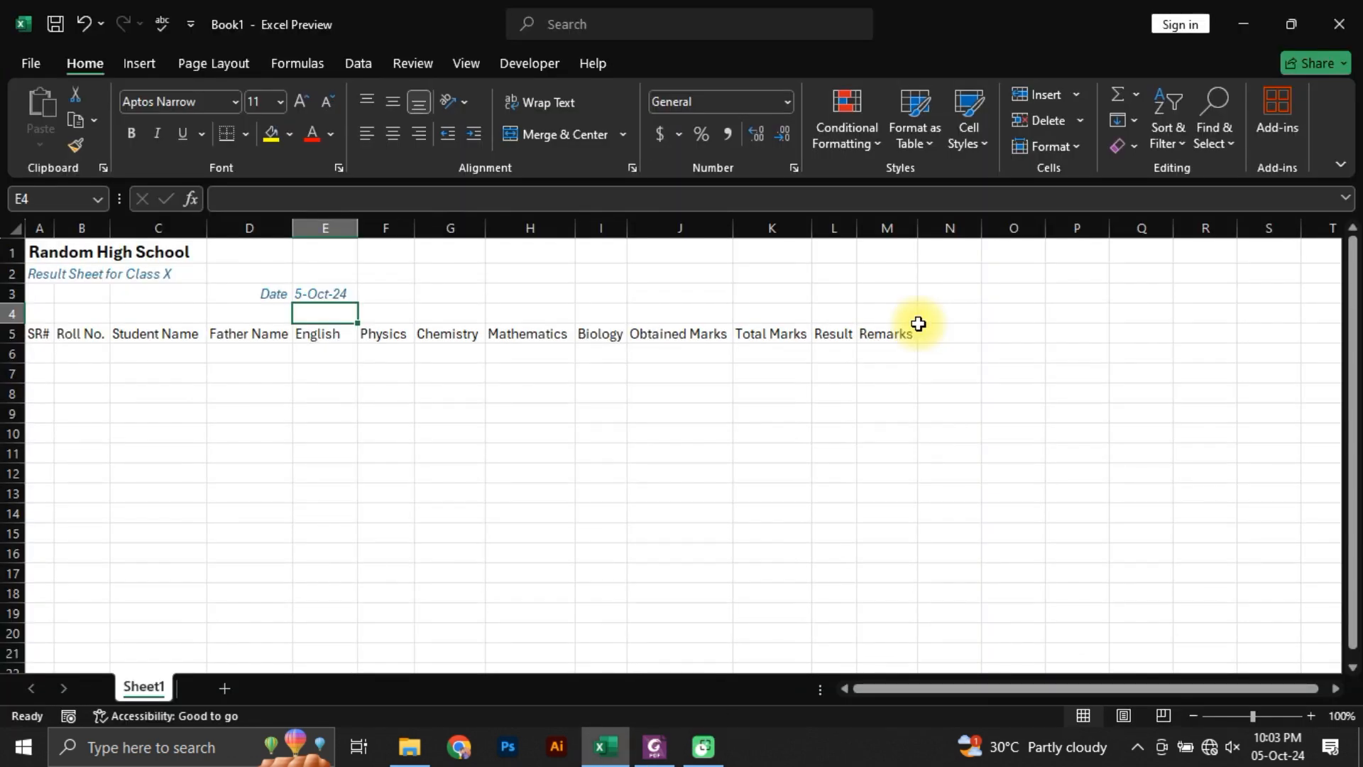
pyautogui.hotkey('alt', 'capslock')
pyautogui.hotkey('alt', 'Tab')
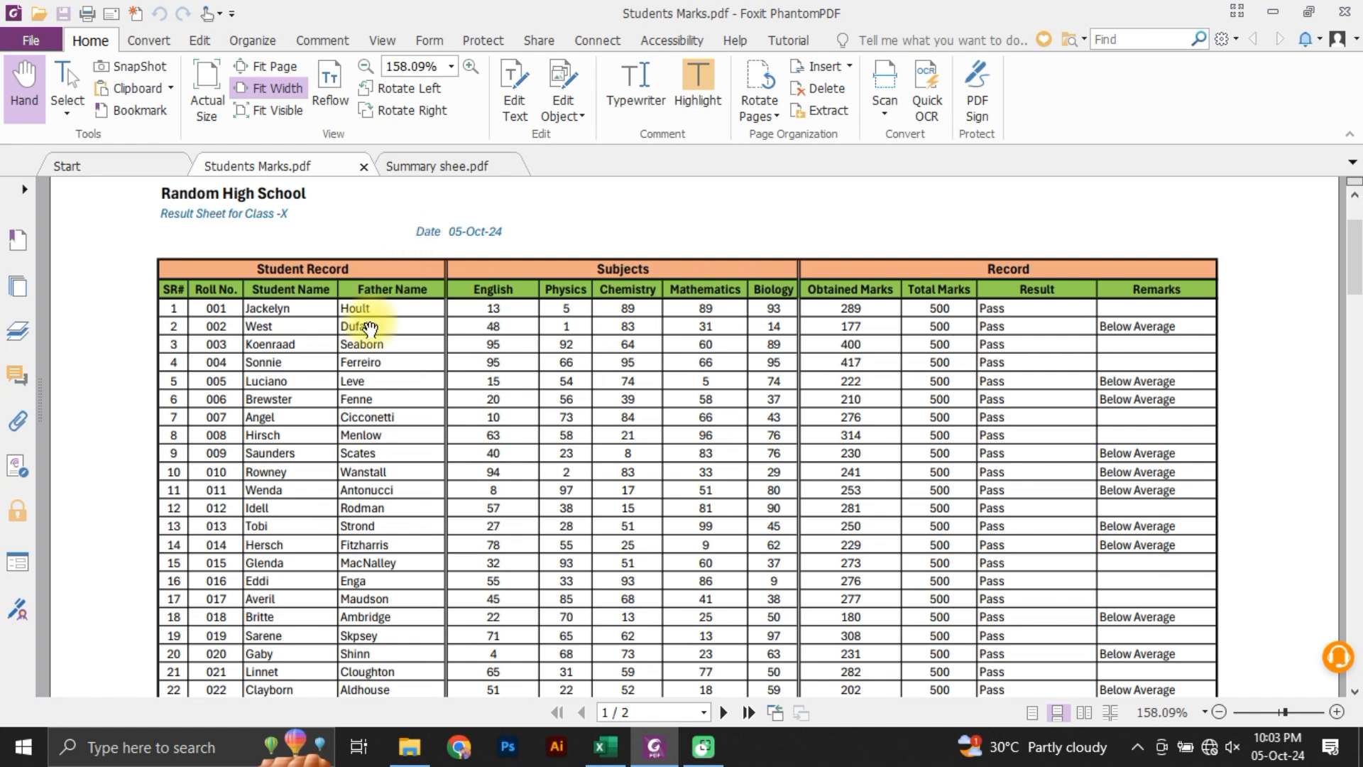
pyautogui.hotkey('alt', 'Tab')
pyautogui.press('Left')
pyautogui.press('Left')
pyautogui.press('Left')
pyautogui.press('Left')
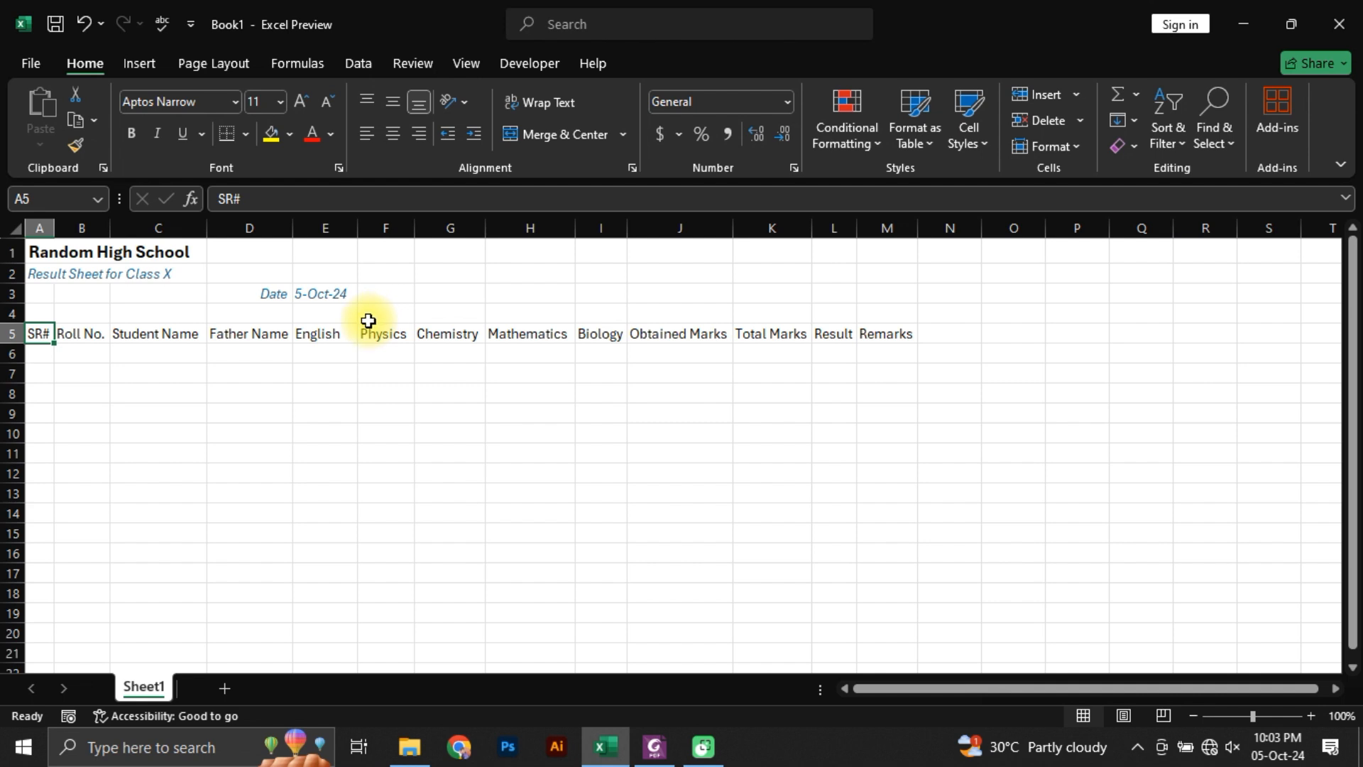
pyautogui.click(15, 333)
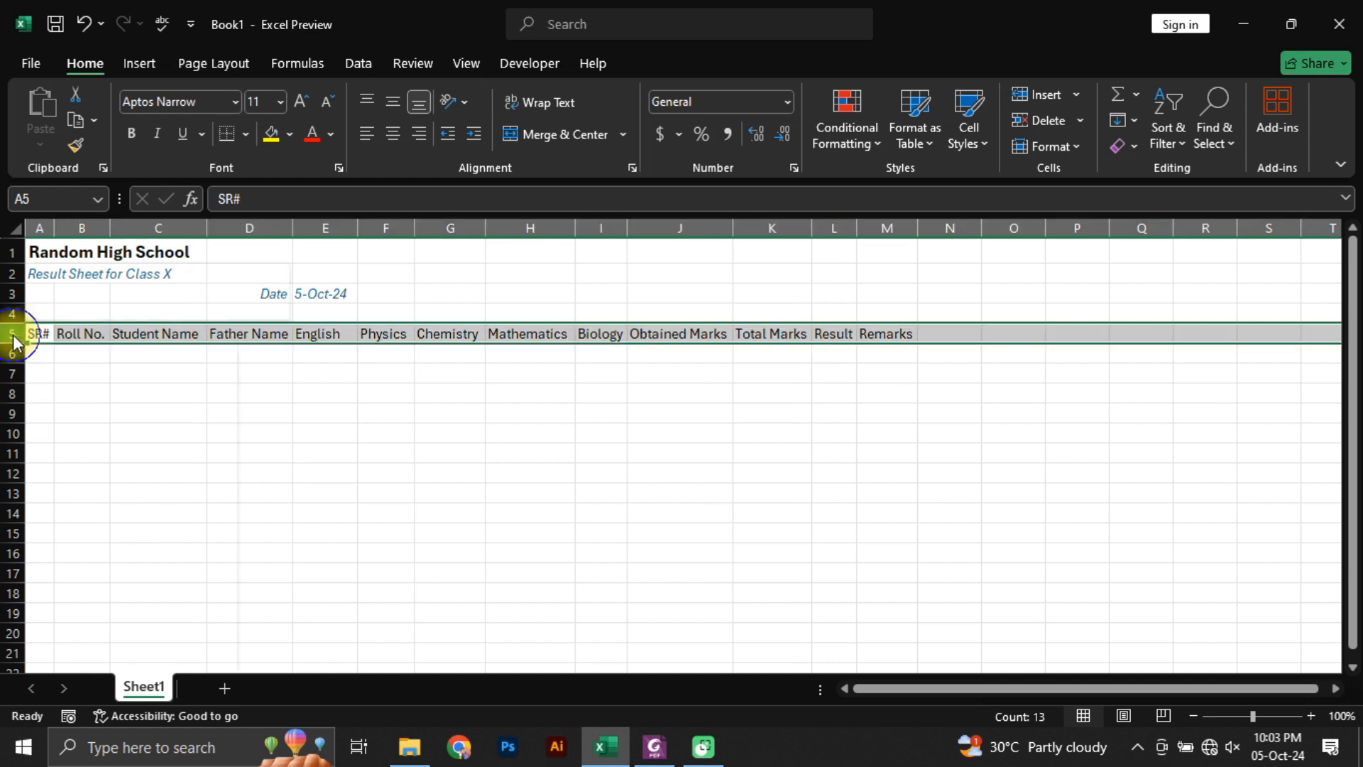
pyautogui.rightClick(15, 334)
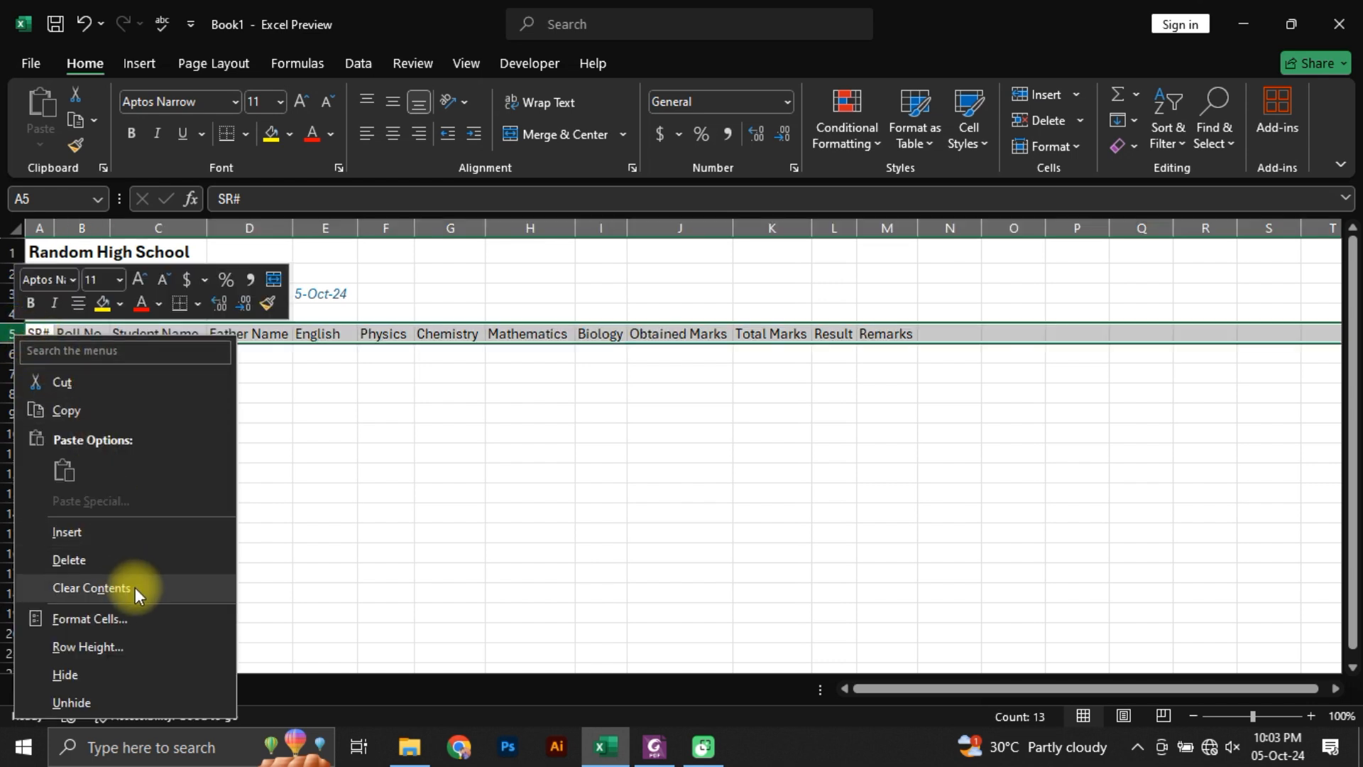
pyautogui.click(65, 532)
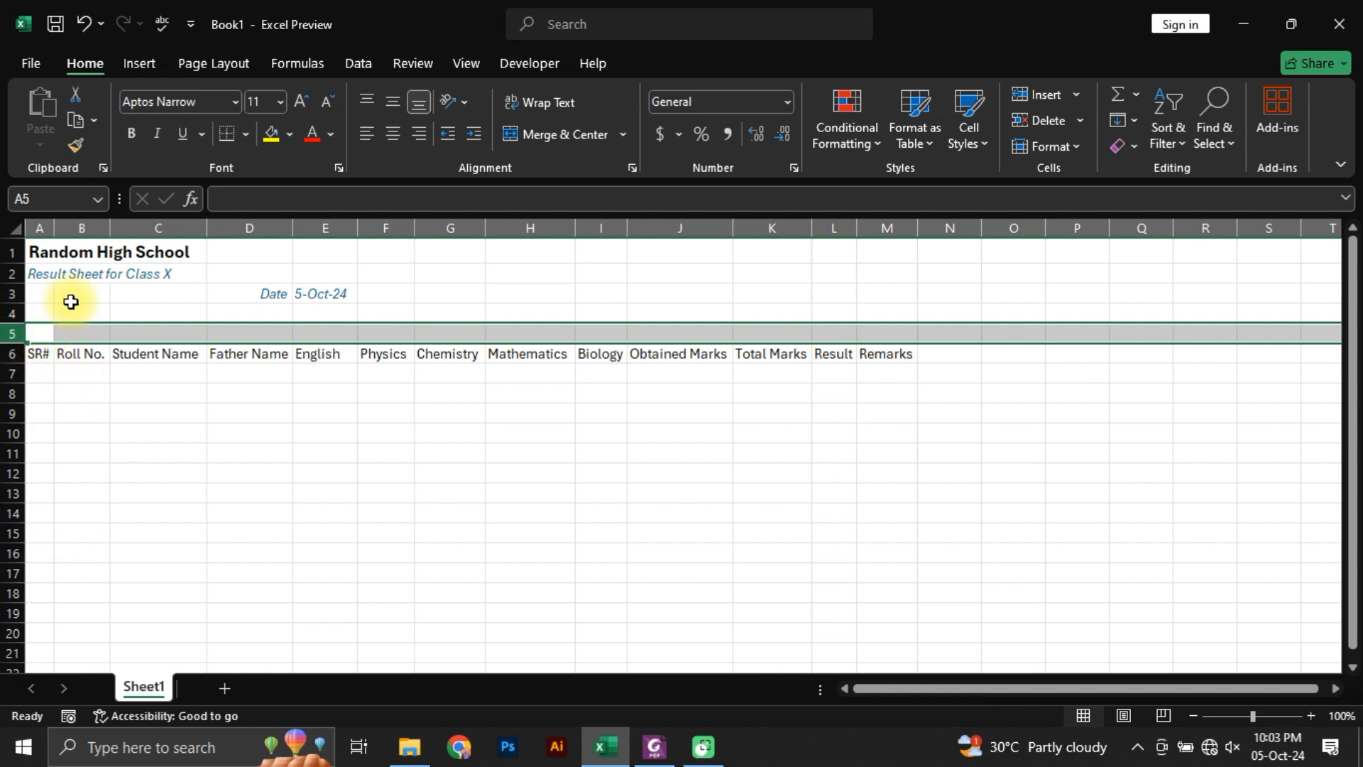
# Step: Try selecting the whole of row 6 and the whole of column A from the SR# cell, returning to that single cell
pyautogui.click(15, 354)
pyautogui.click(38, 356)
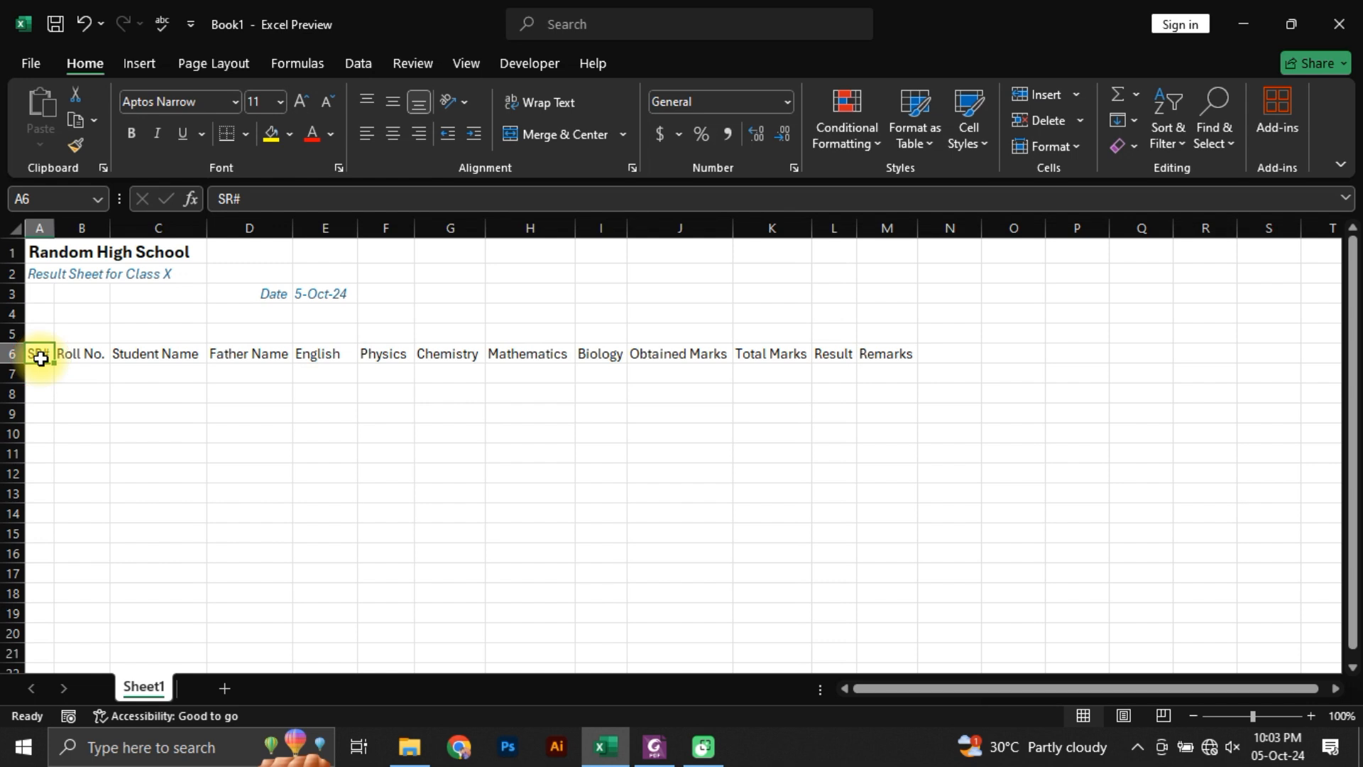
pyautogui.hotkey('shift', 'space')
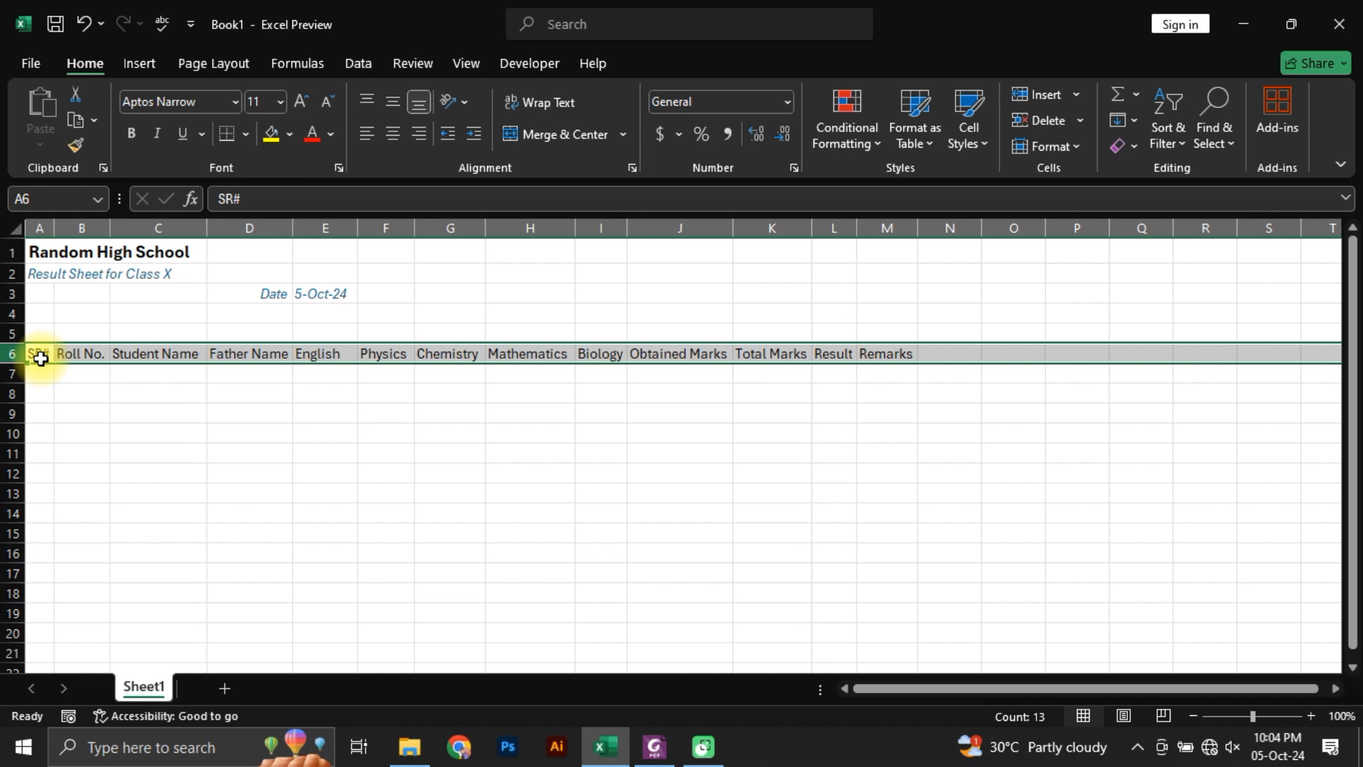
pyautogui.press('Escape')
pyautogui.click(40, 358)
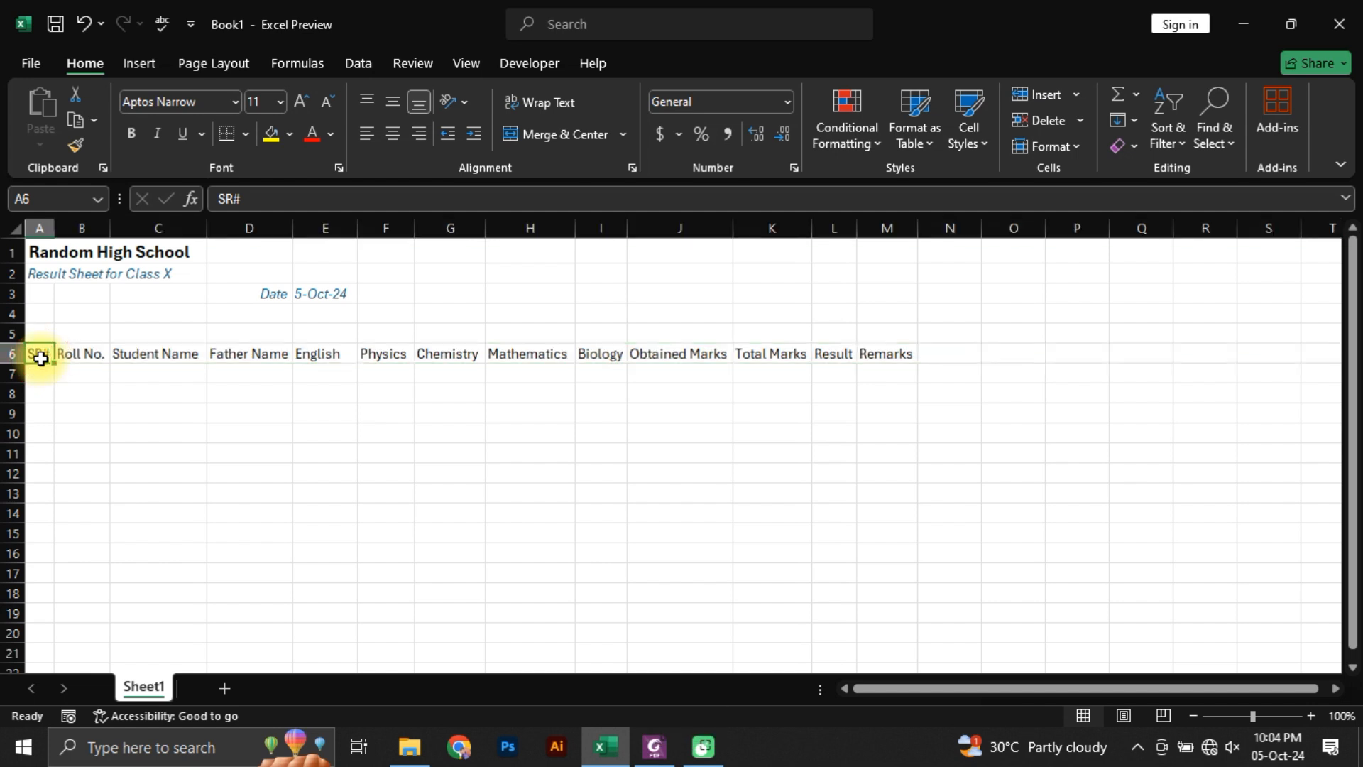
pyautogui.hotkey('ctrl', 'space')
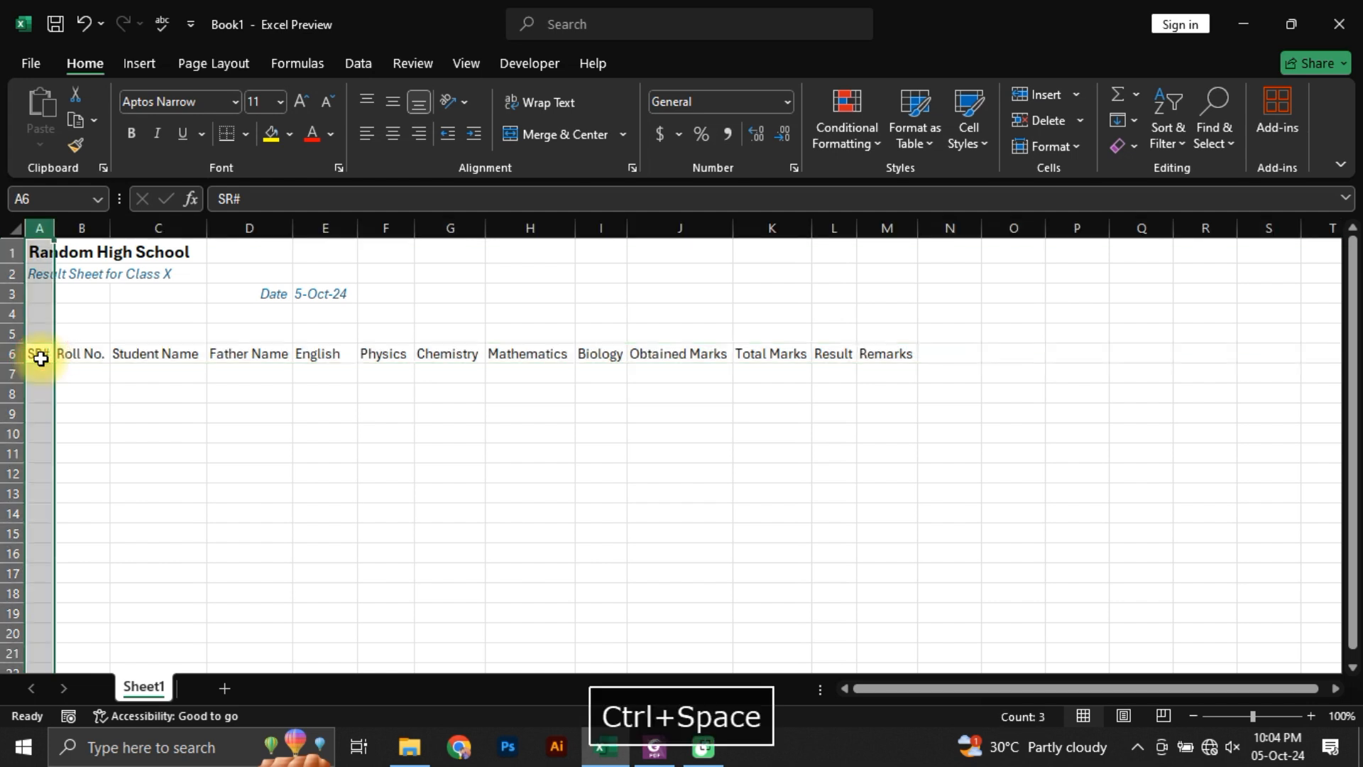
pyautogui.press('Escape')
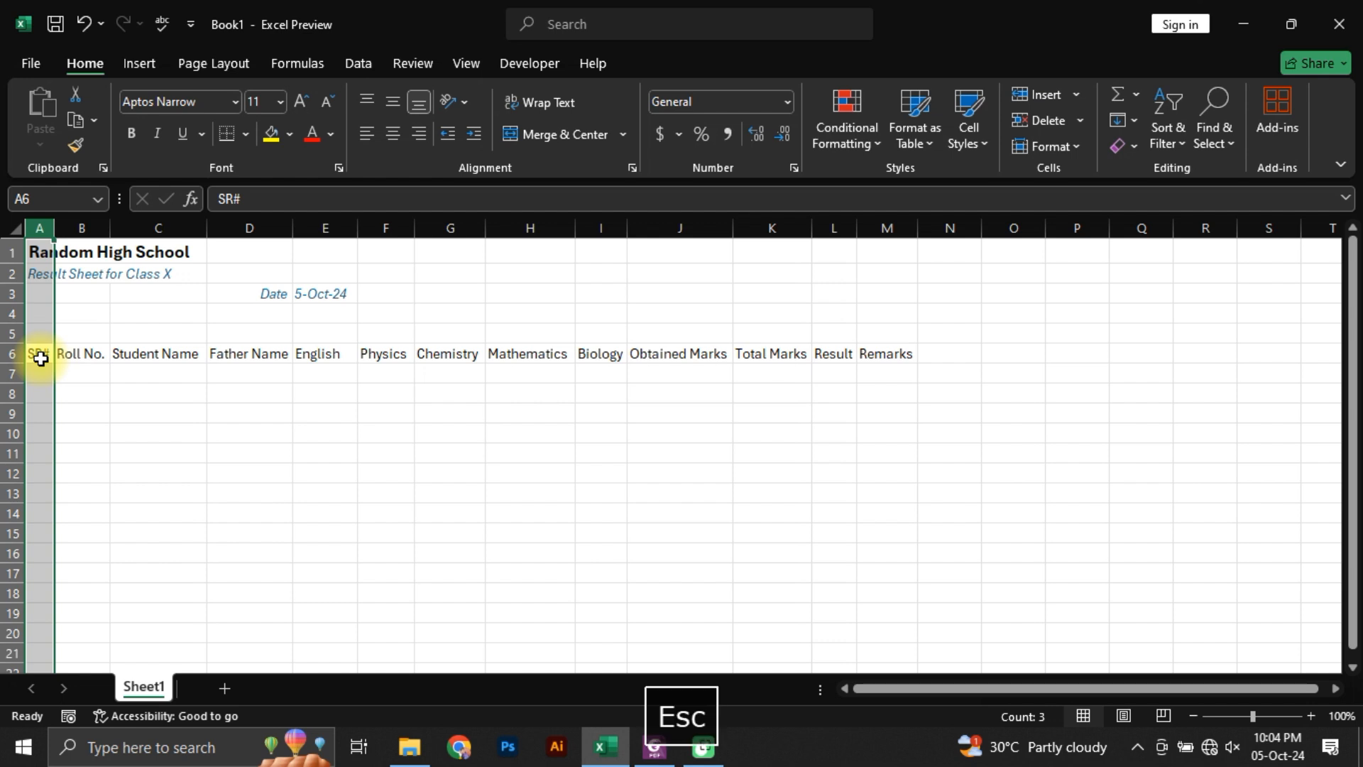
pyautogui.press('Right')
pyautogui.press('Left')
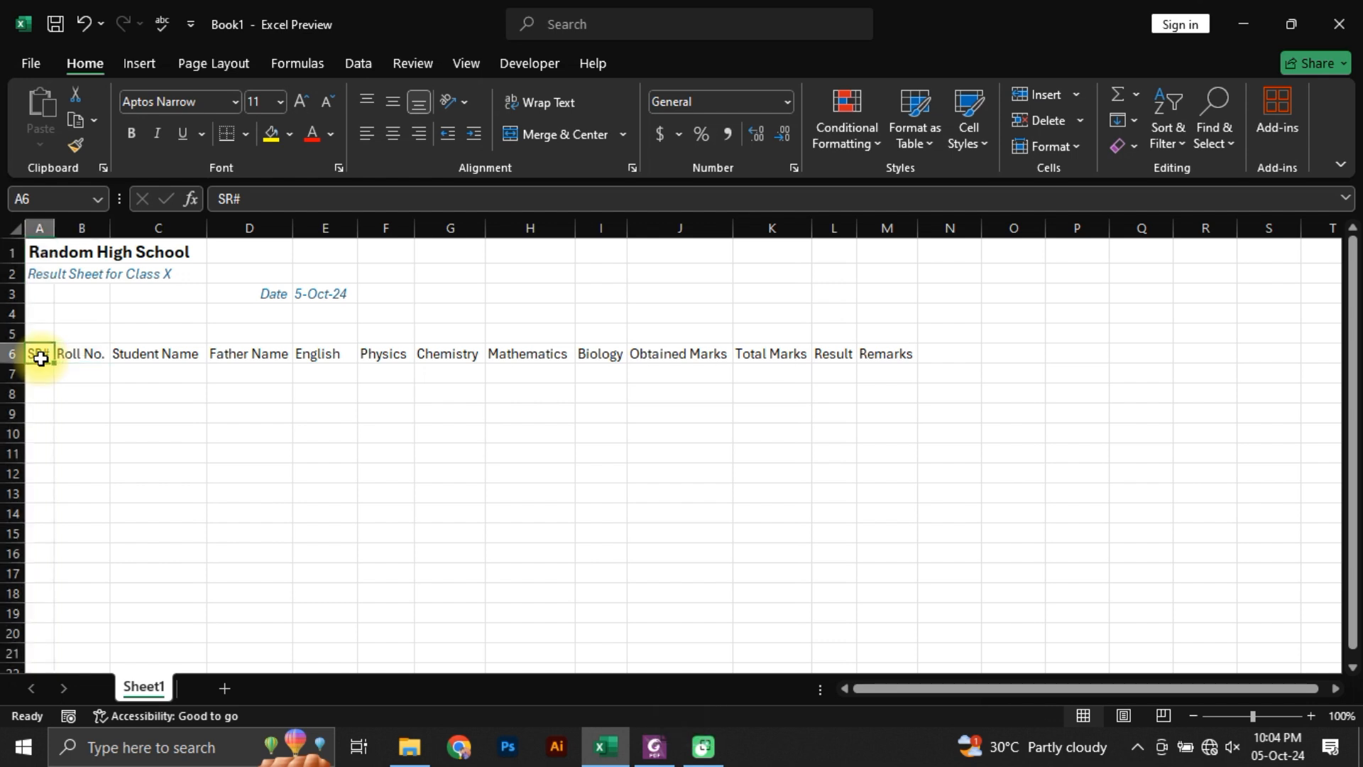
# Step: Insert another blank row above the header row 6 and delete it again, finishing on A5
pyautogui.hotkey('shift', 'space')
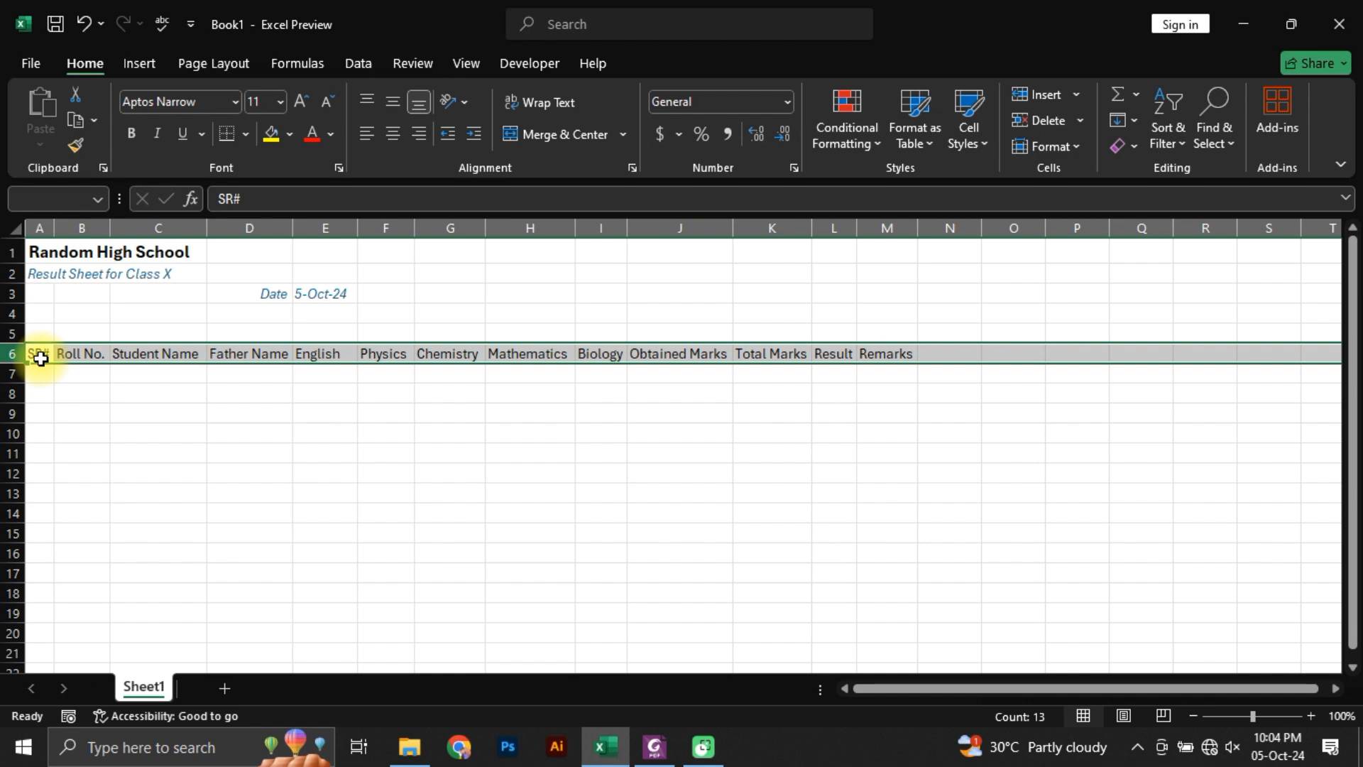
pyautogui.hotkey('ctrl', 'shift', '=')
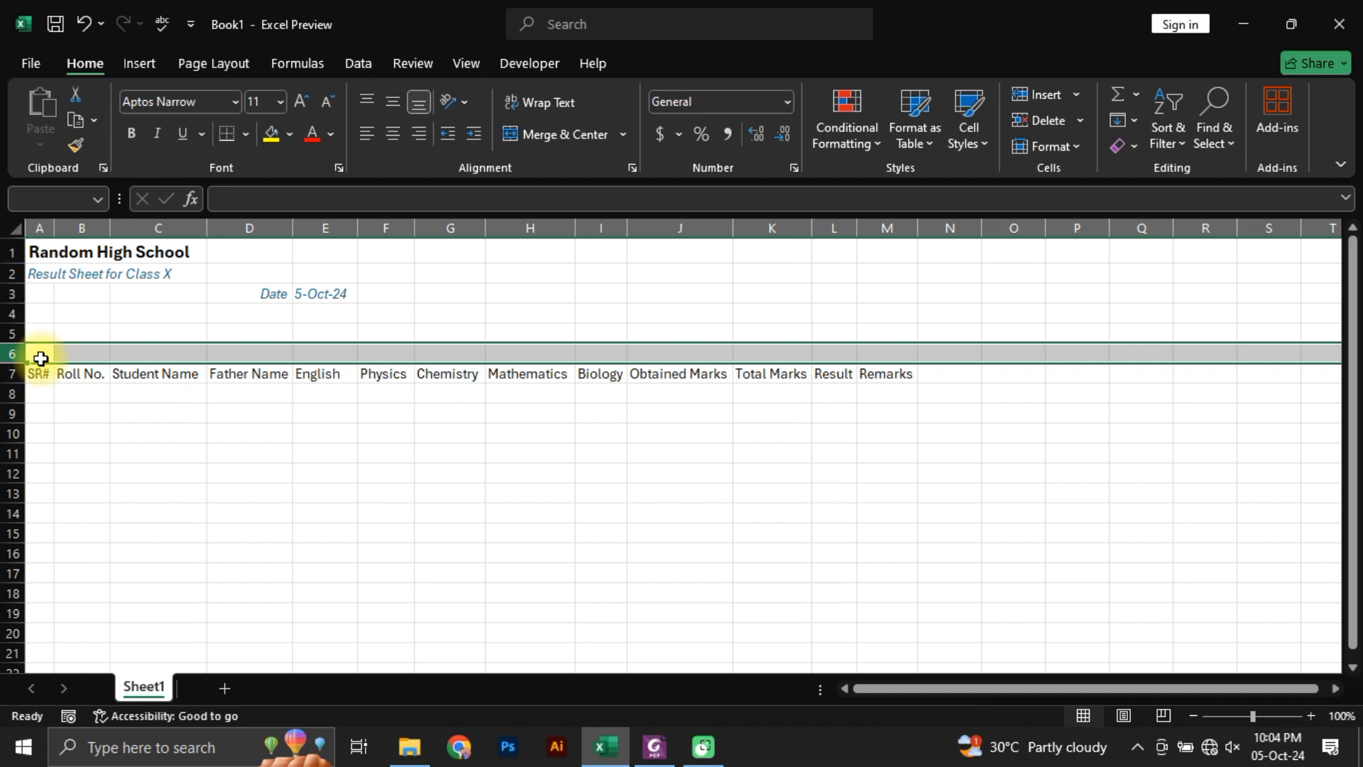
pyautogui.hotkey('ctrl', '-')
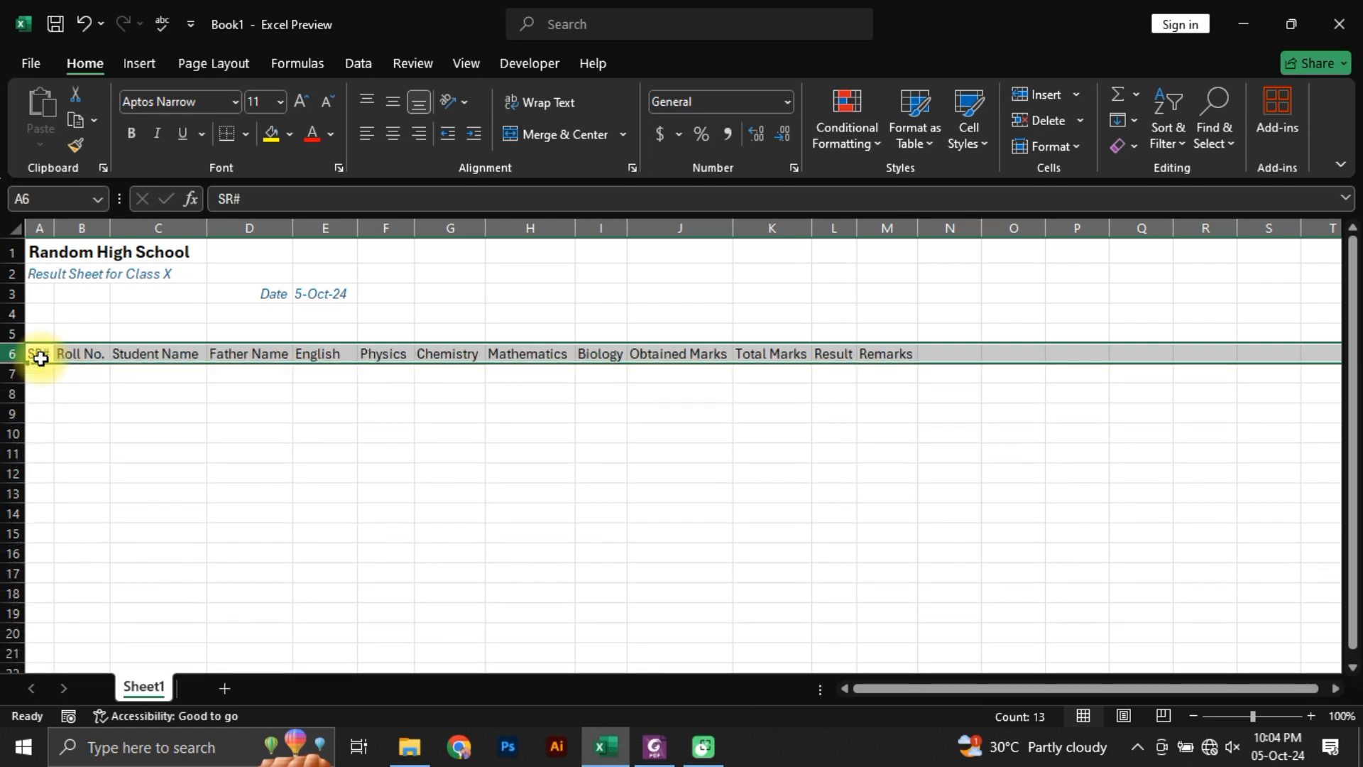
pyautogui.click(40, 359)
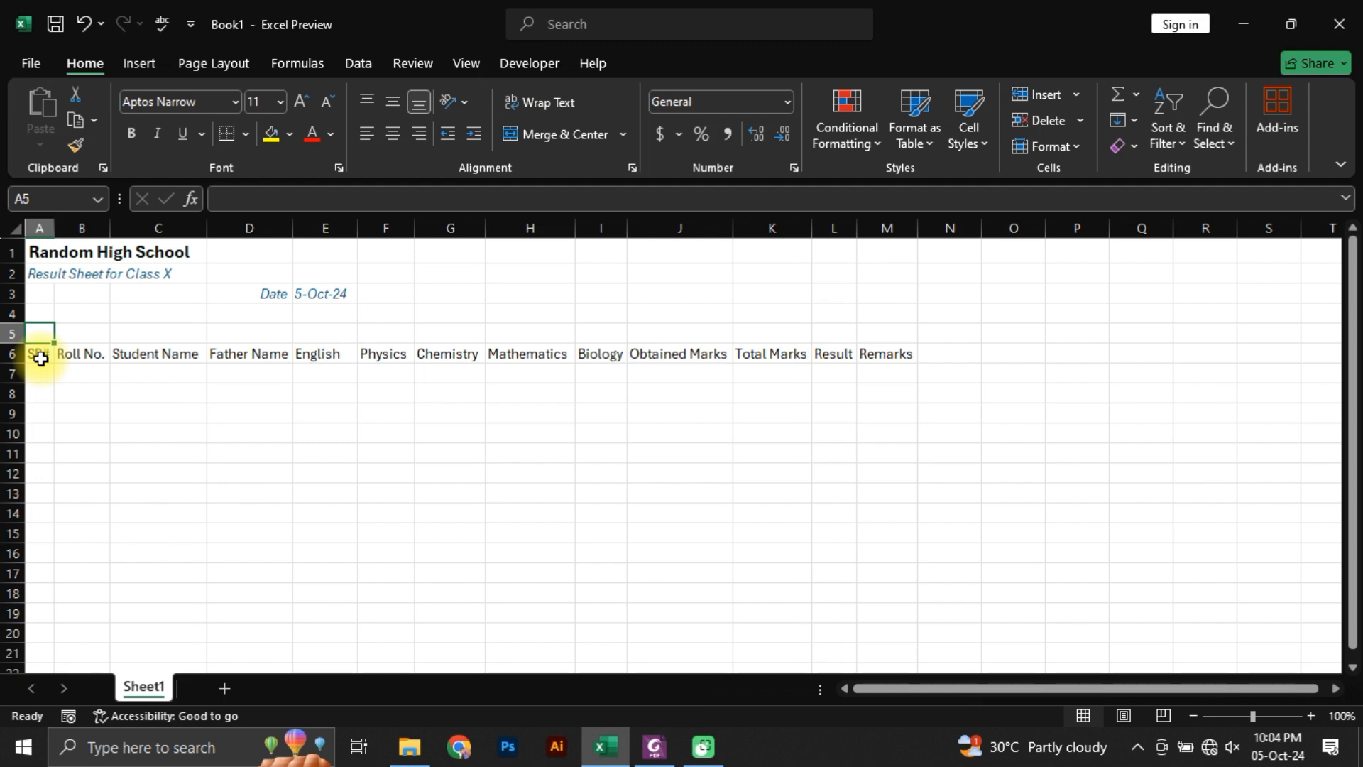
# Step: Check the group headings in Students Marks.pdf, and enter Student Record in cell A5 of the Excel sheet
pyautogui.hotkey('alt', 'Tab')
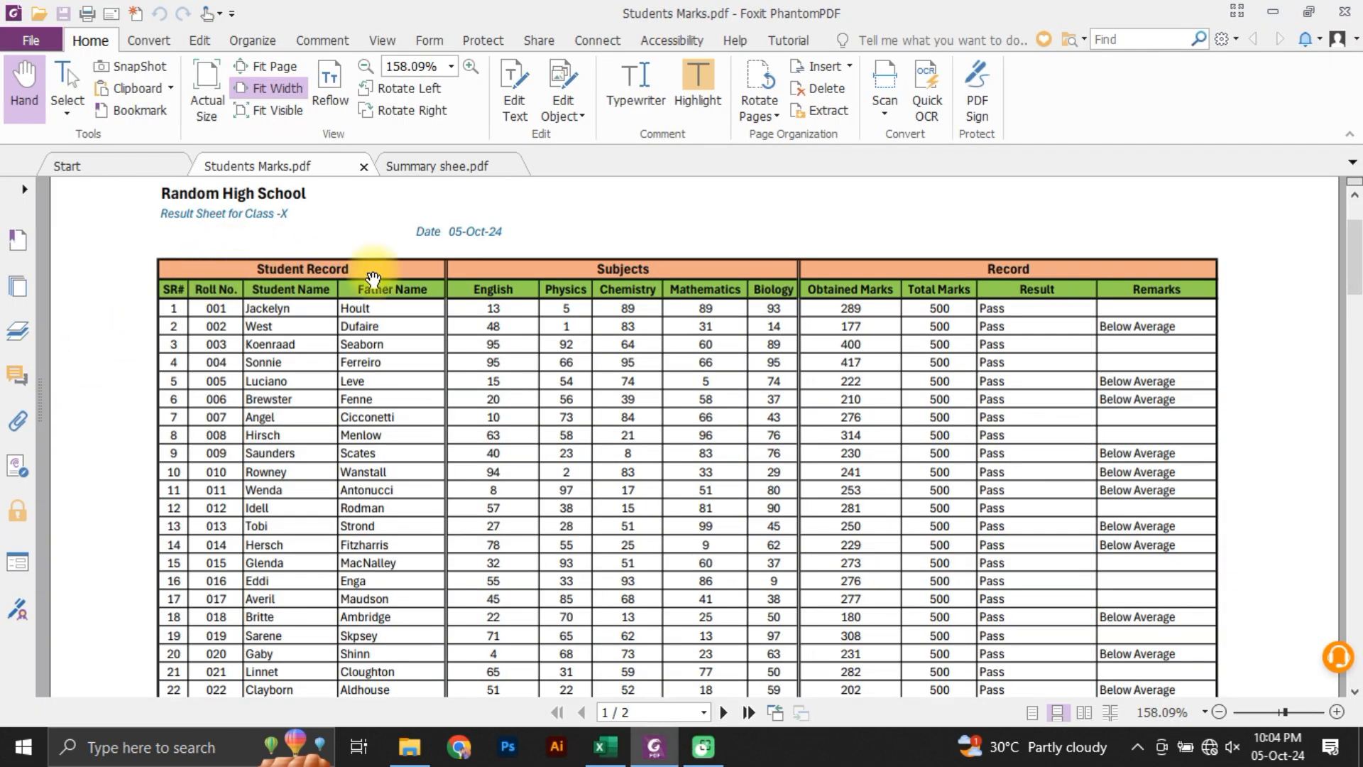
pyautogui.hotkey('alt', 'Tab')
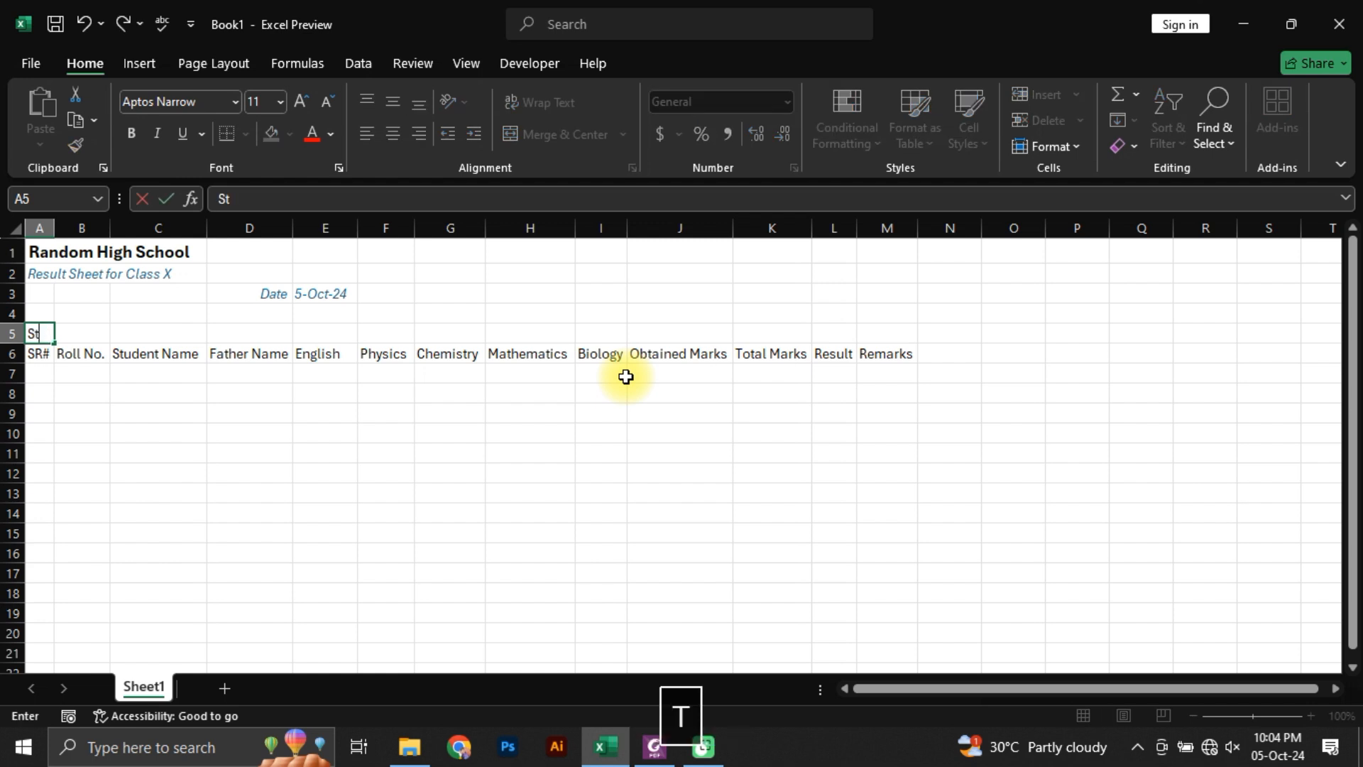
pyautogui.write('Stur')
pyautogui.press('BackSpace')
pyautogui.write('dent Record')
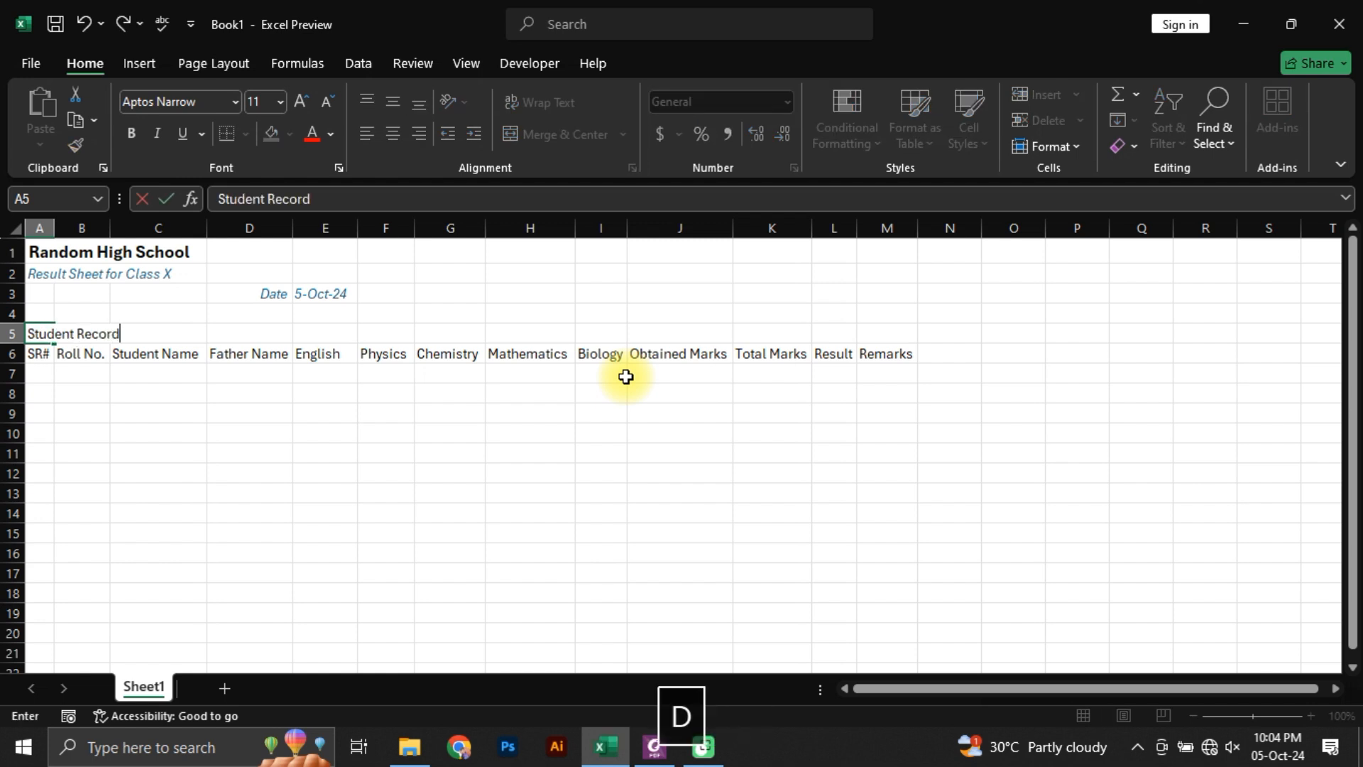
pyautogui.press('Tab')
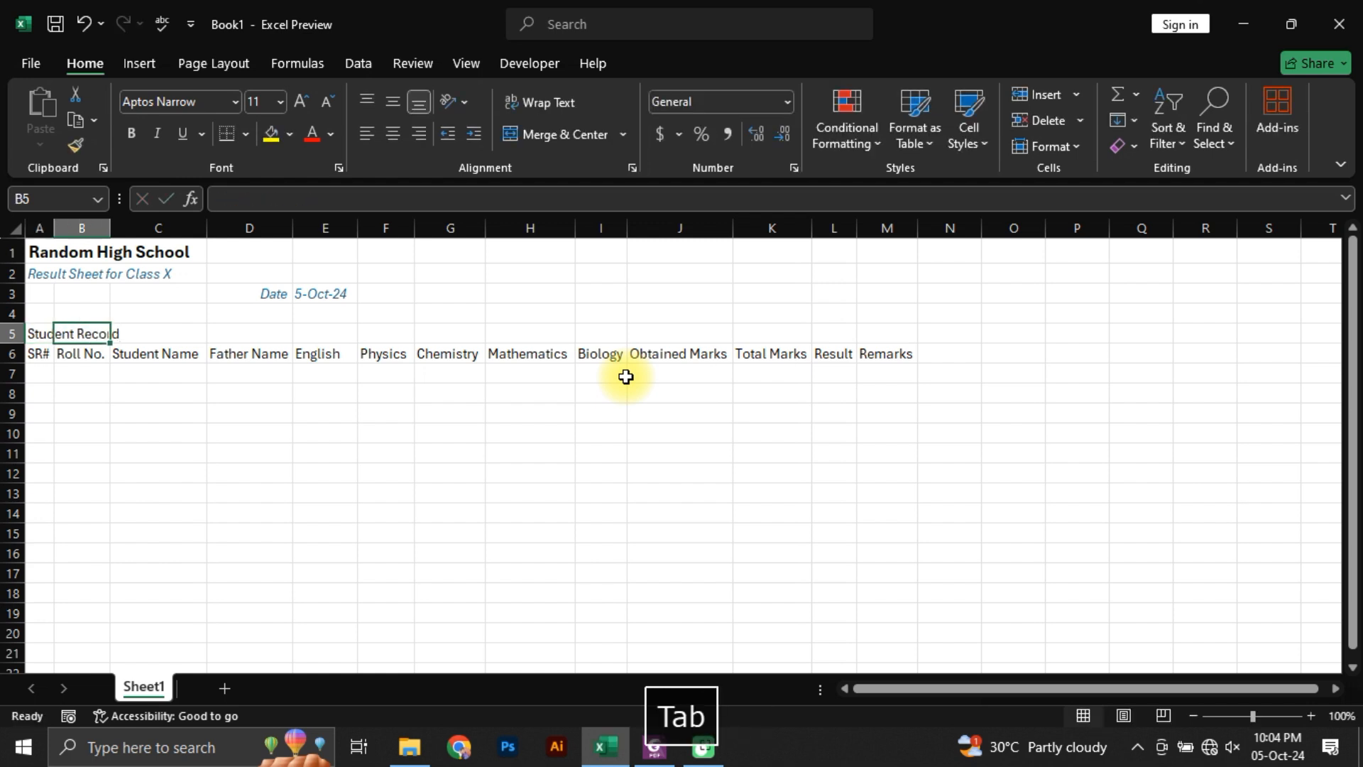
# Step: Merge and centre the Student Record heading across A5:D5
pyautogui.press('Right')
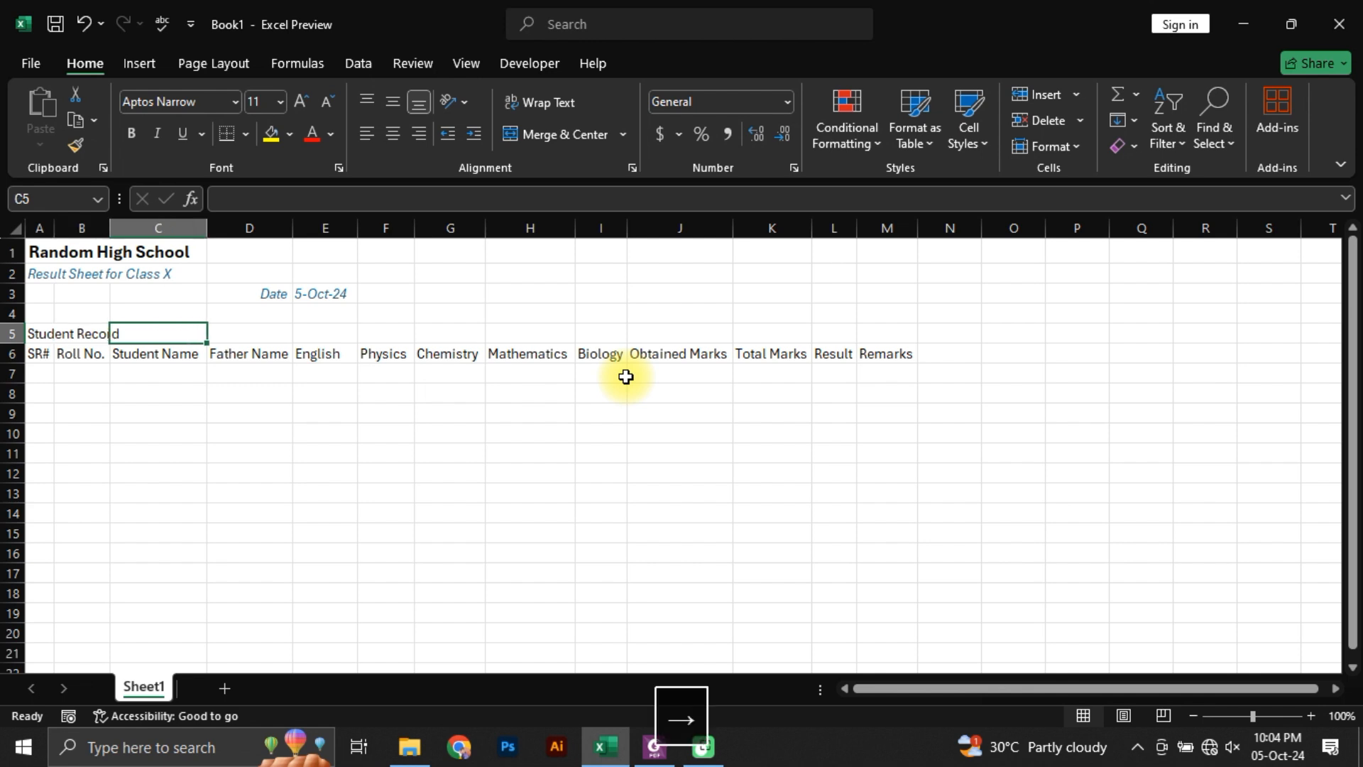
pyautogui.press('Right')
pyautogui.press('Down')
pyautogui.press('Up')
pyautogui.hotkey('shift', 'Left')
pyautogui.hotkey('shift', 'Left')
pyautogui.hotkey('shift', 'Left')
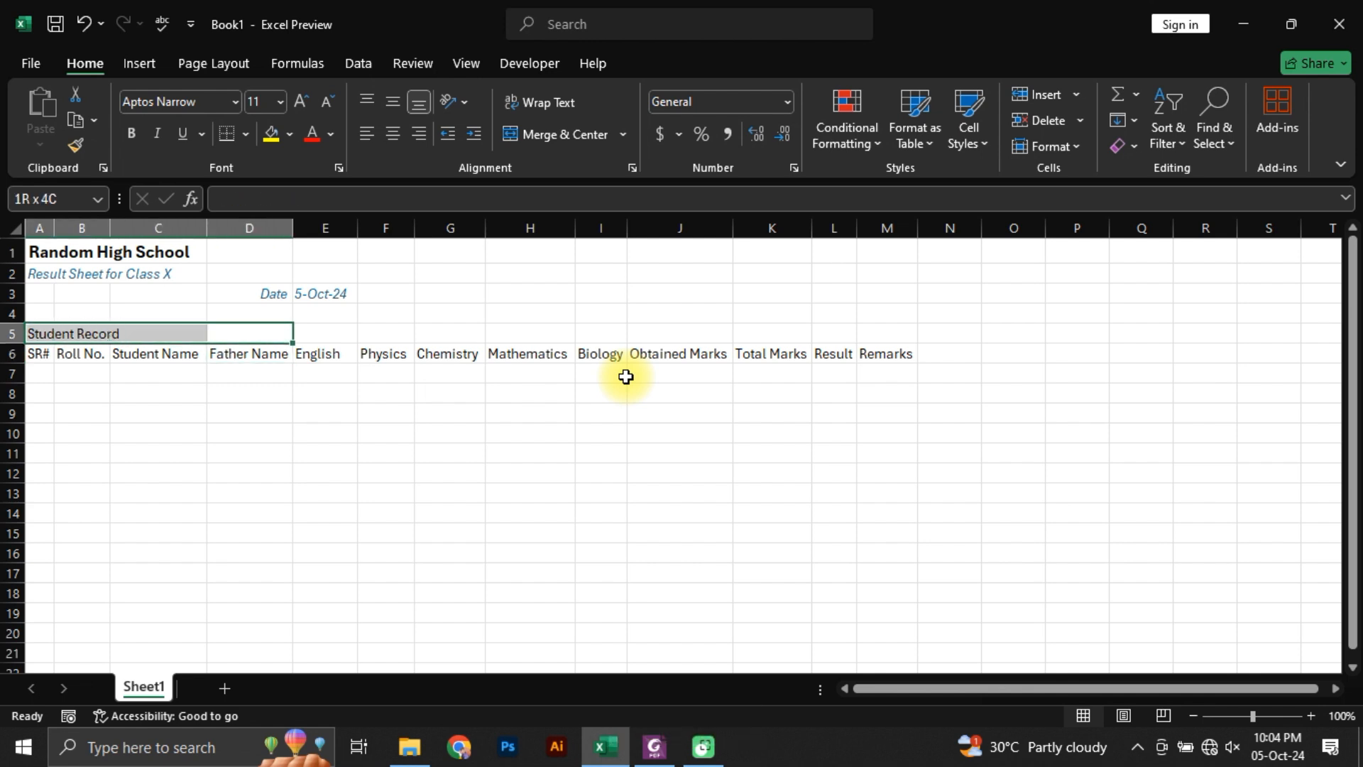
pyautogui.click(624, 135)
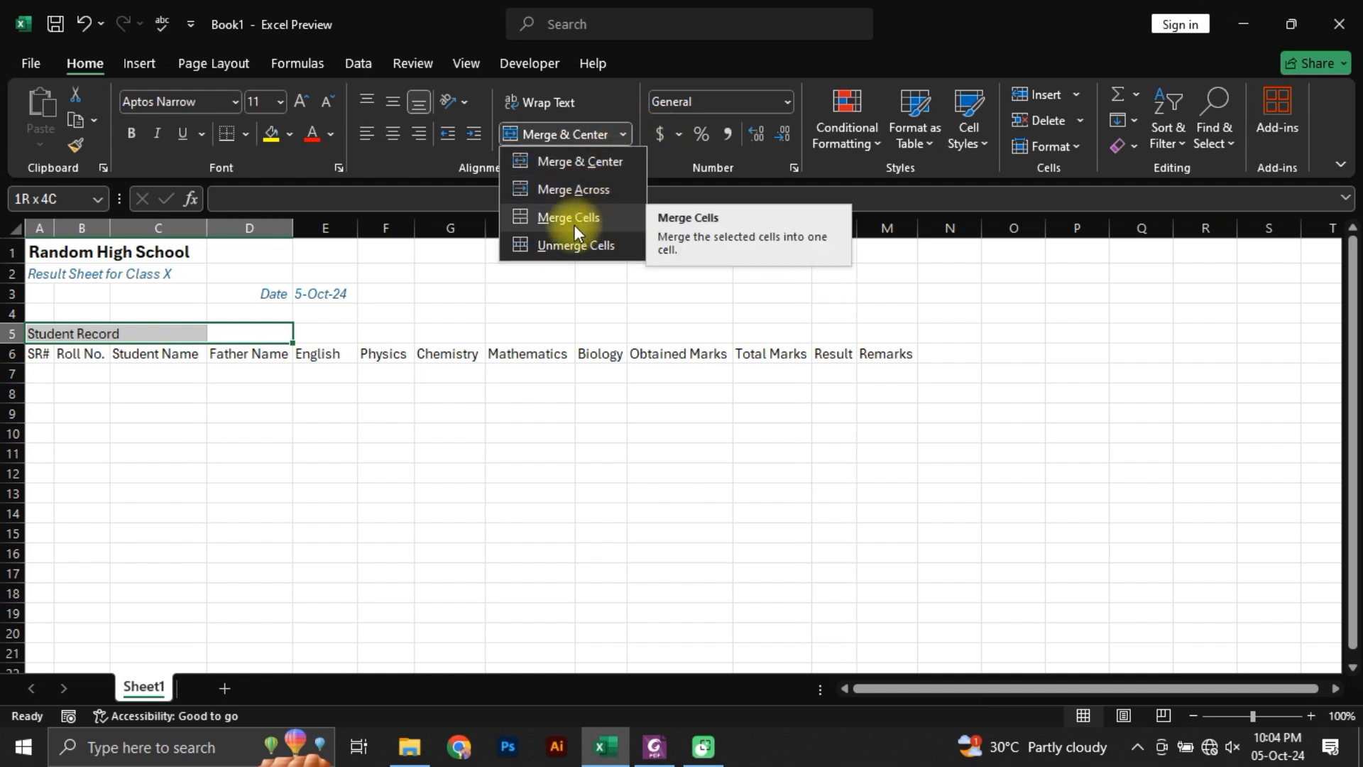
pyautogui.click(576, 162)
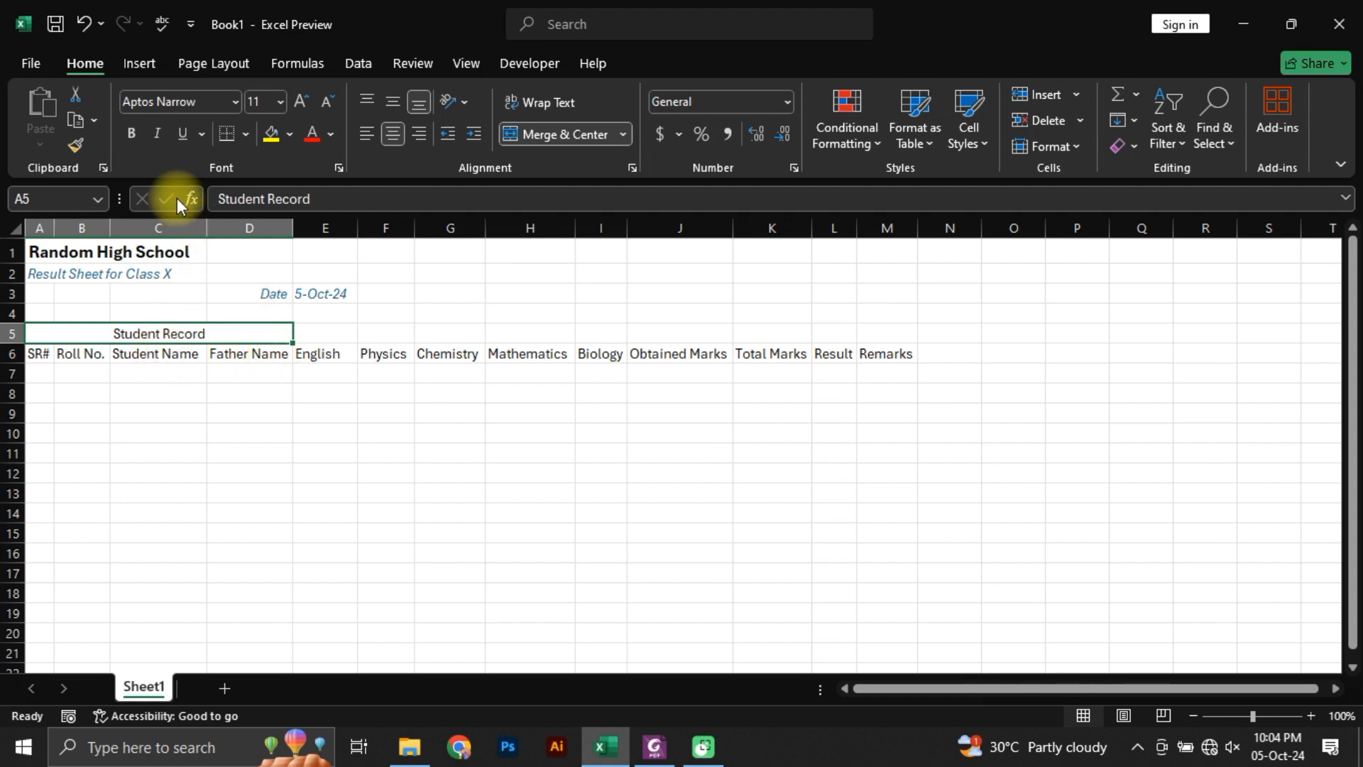
# Step: Make the Student Record heading bold at font size 12, and compare it with the heading in Students Marks.pdf
pyautogui.click(130, 133)
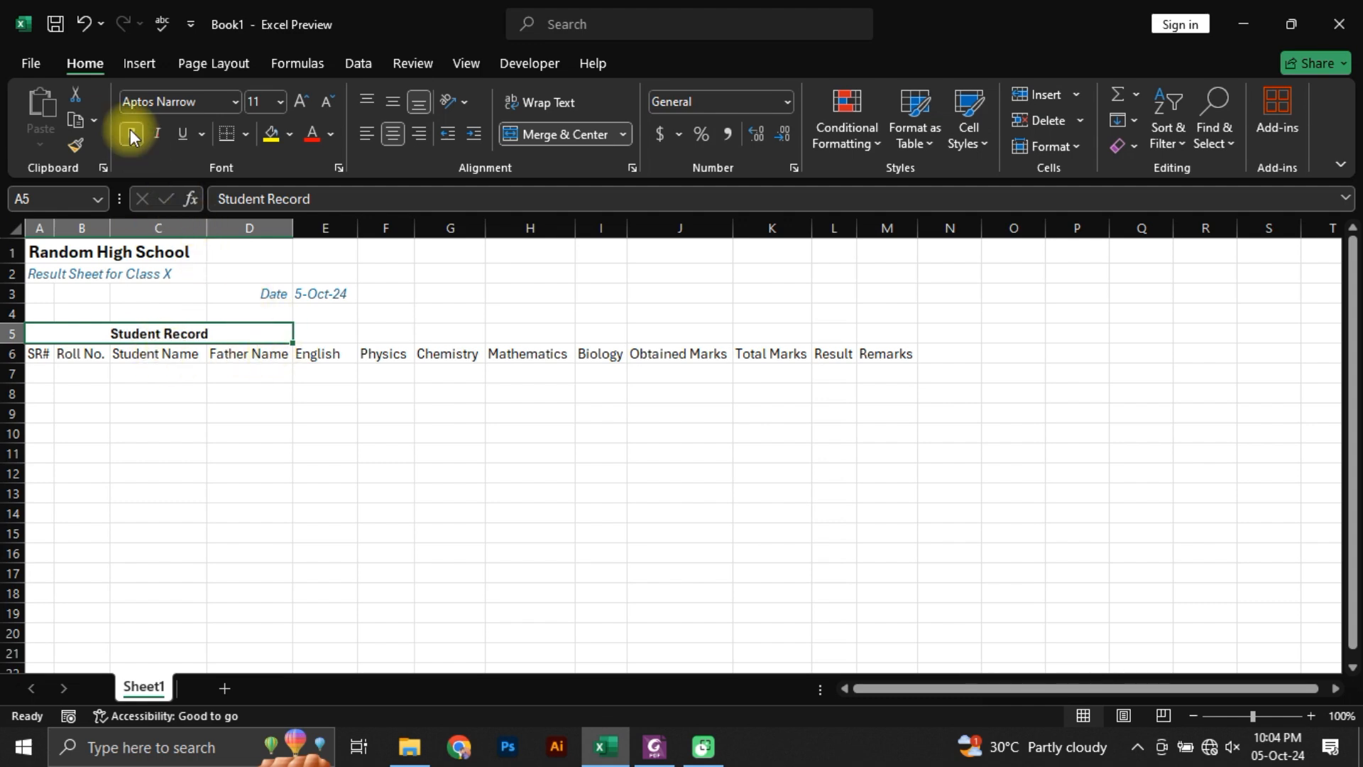
pyautogui.click(298, 103)
pyautogui.hotkey('alt', 'Tab')
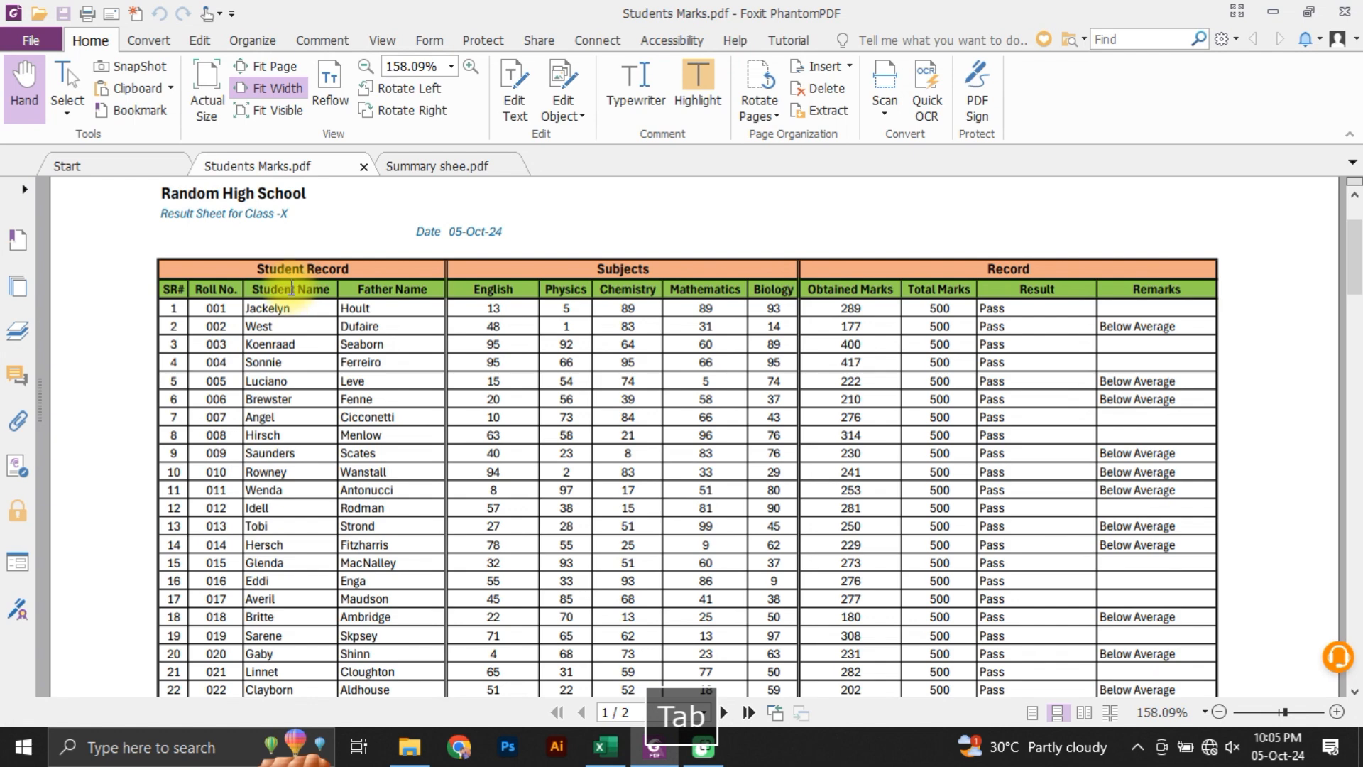
pyautogui.hotkey('alt', 'Tab')
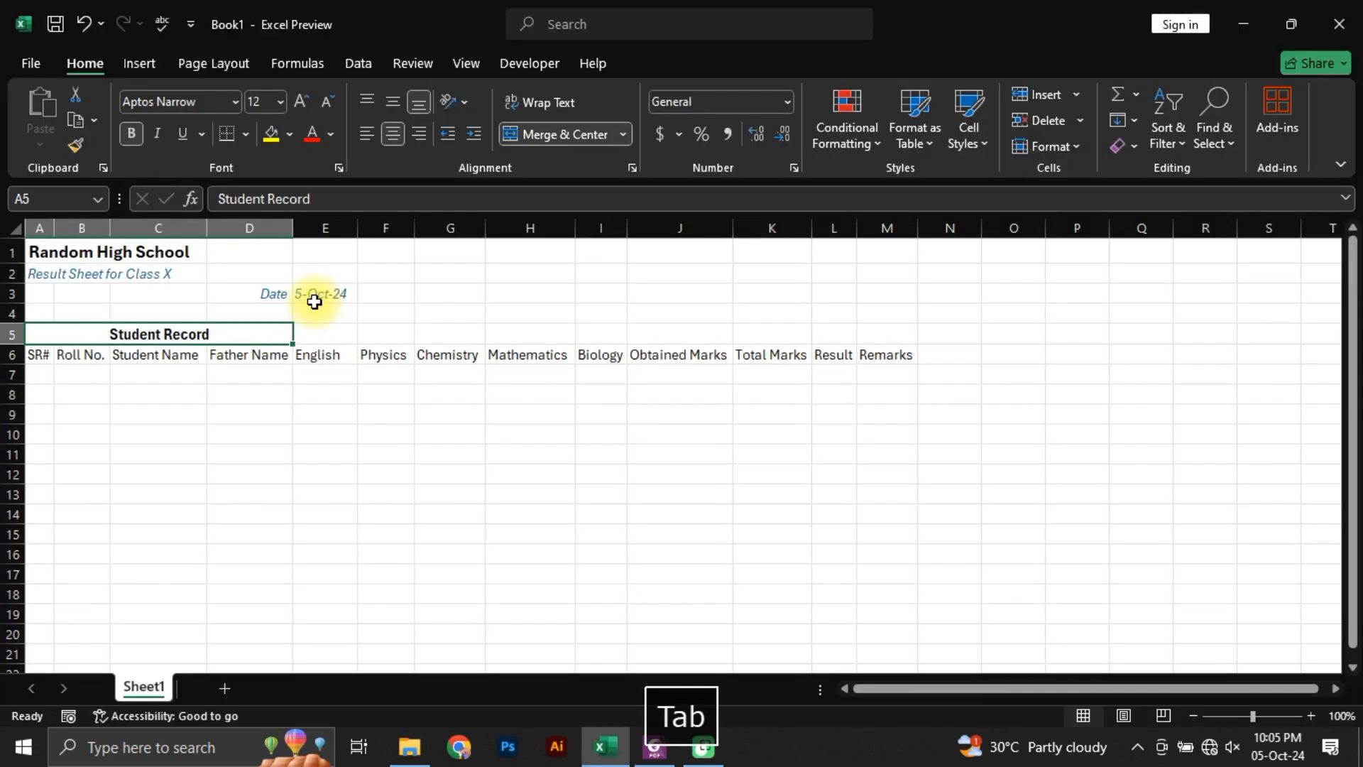
# Step: Check the second group heading in Students Marks.pdf, and merge and centre E5:I5 above the English to Biology columns
pyautogui.click(313, 338)
pyautogui.hotkey('alt', 'Tab')
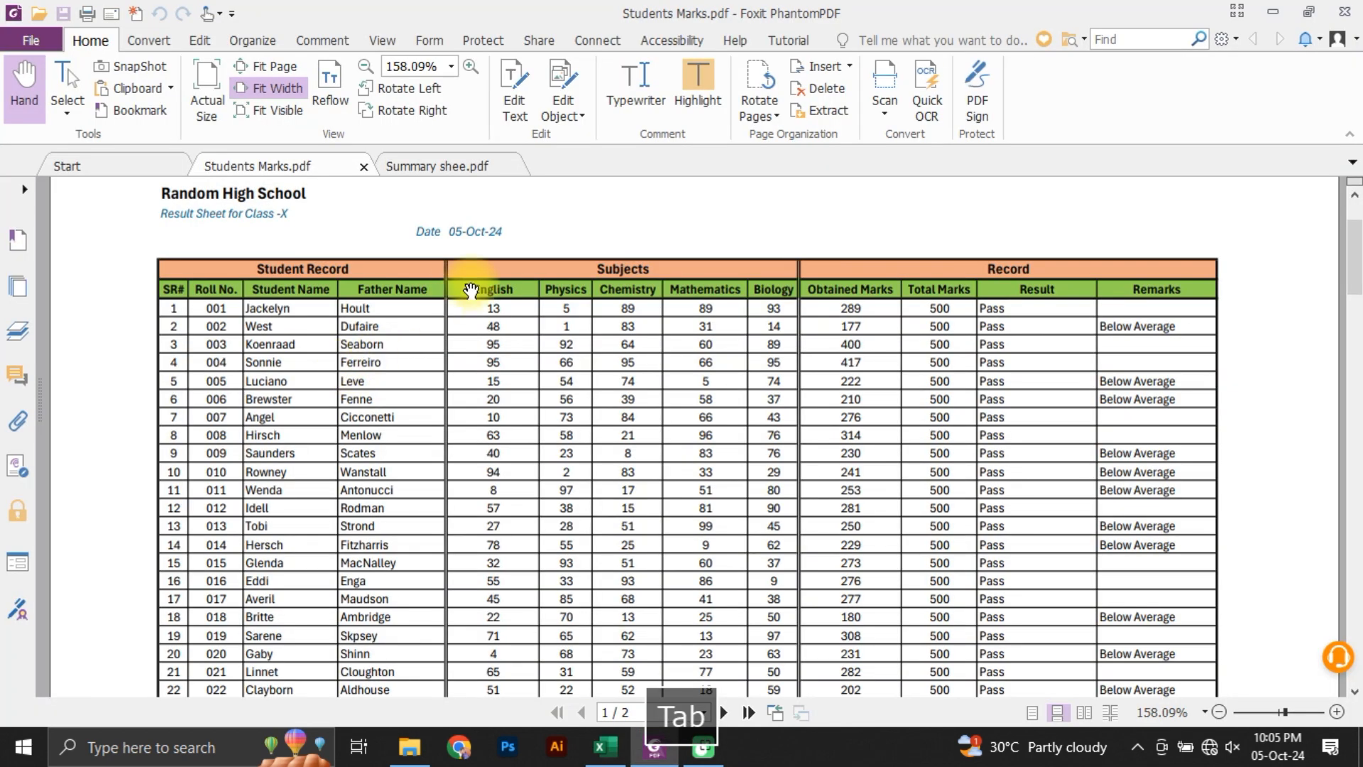
pyautogui.hotkey('alt', 'Tab')
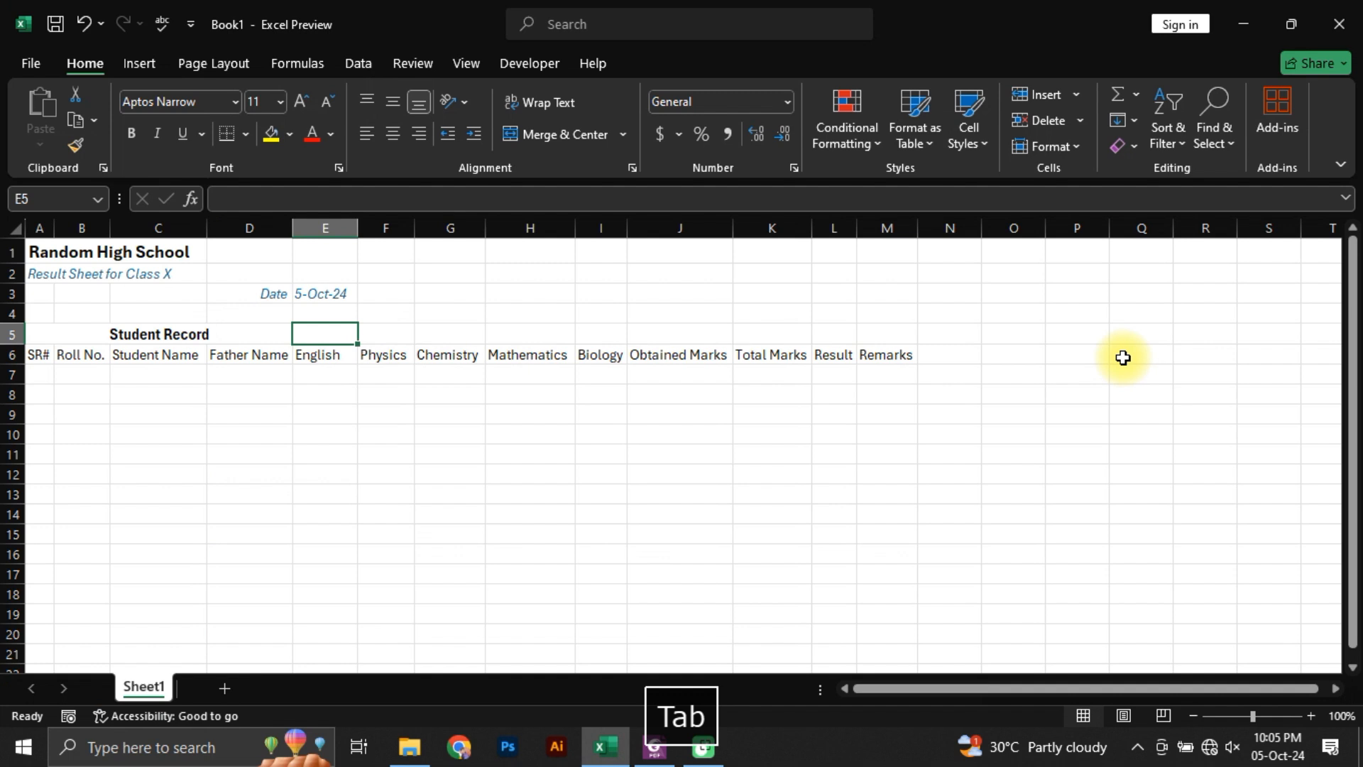
pyautogui.hotkey('shift', 'Right')
pyautogui.hotkey('shift', 'Right')
pyautogui.hotkey('shift', 'Right')
pyautogui.hotkey('shift', 'Right')
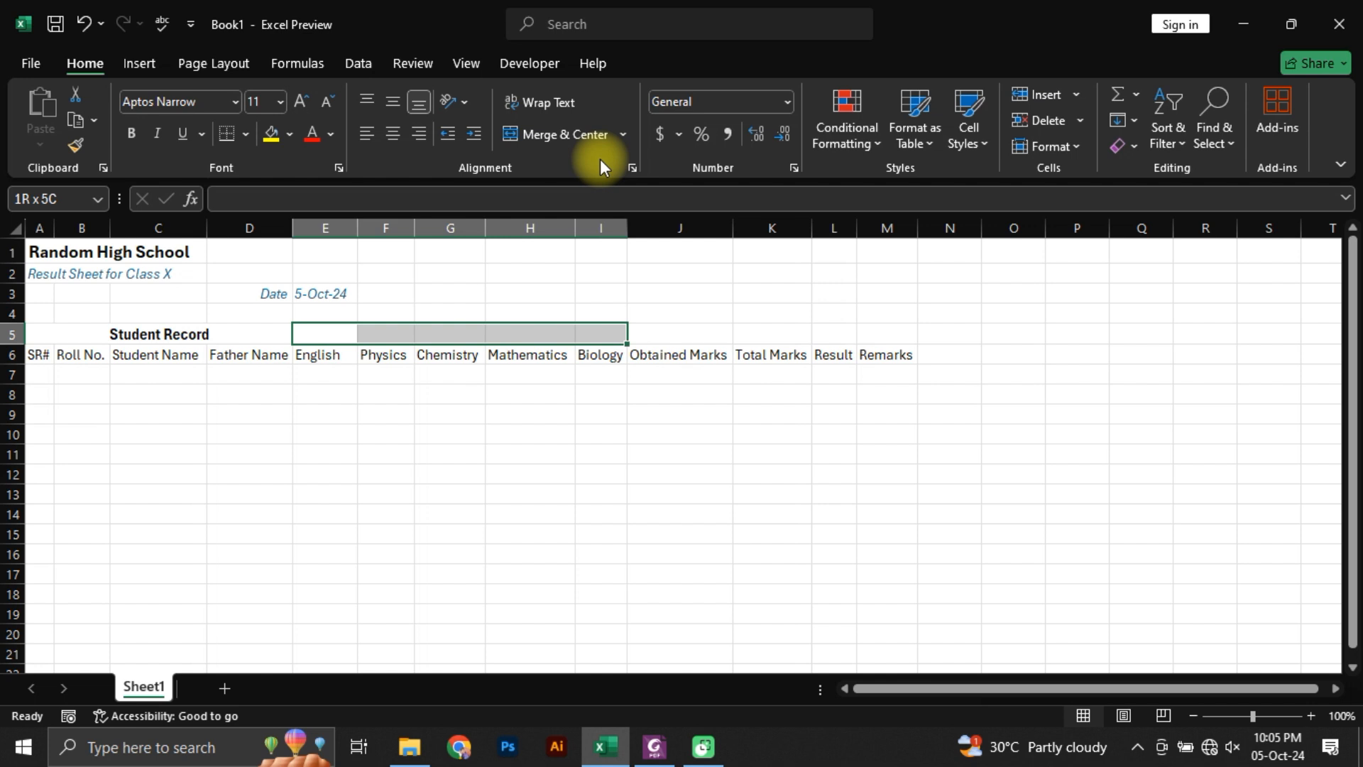
pyautogui.hotkey('alt', 'h')
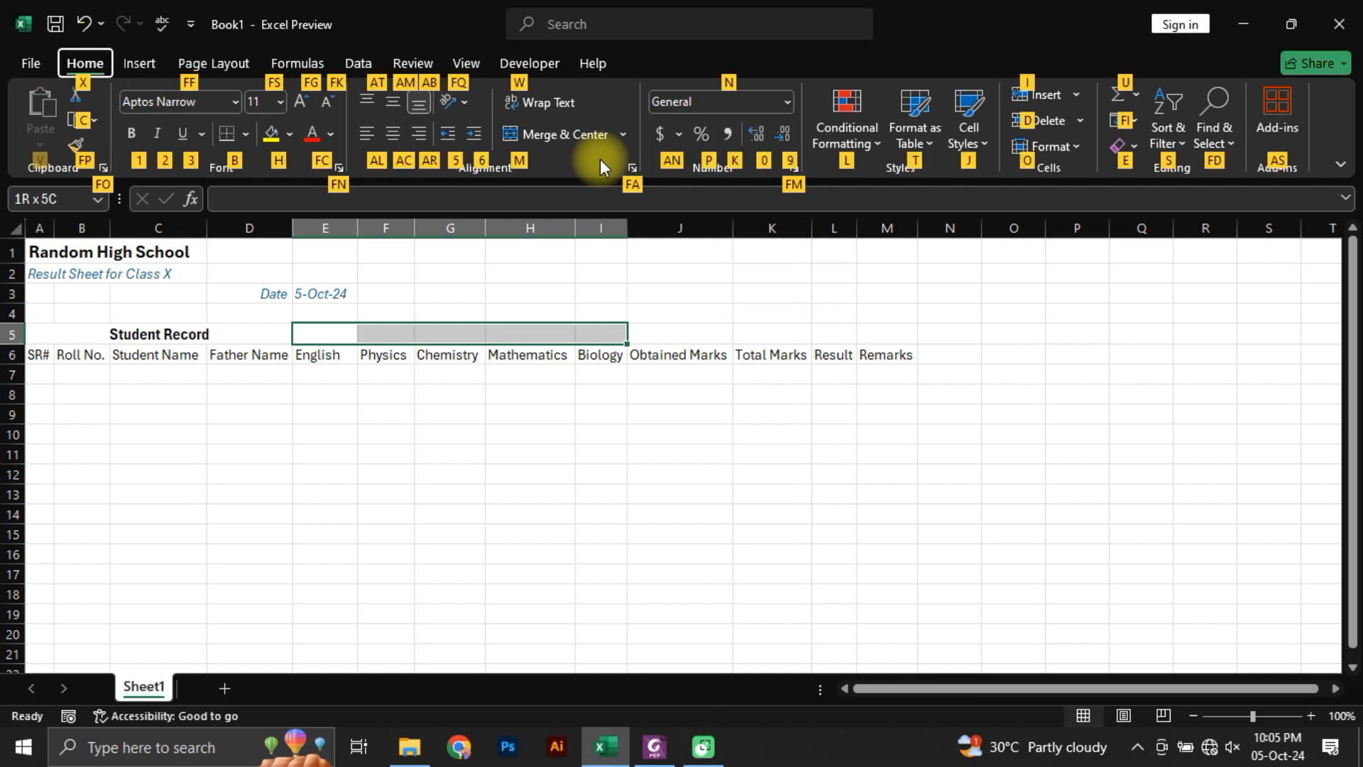
pyautogui.press('Escape')
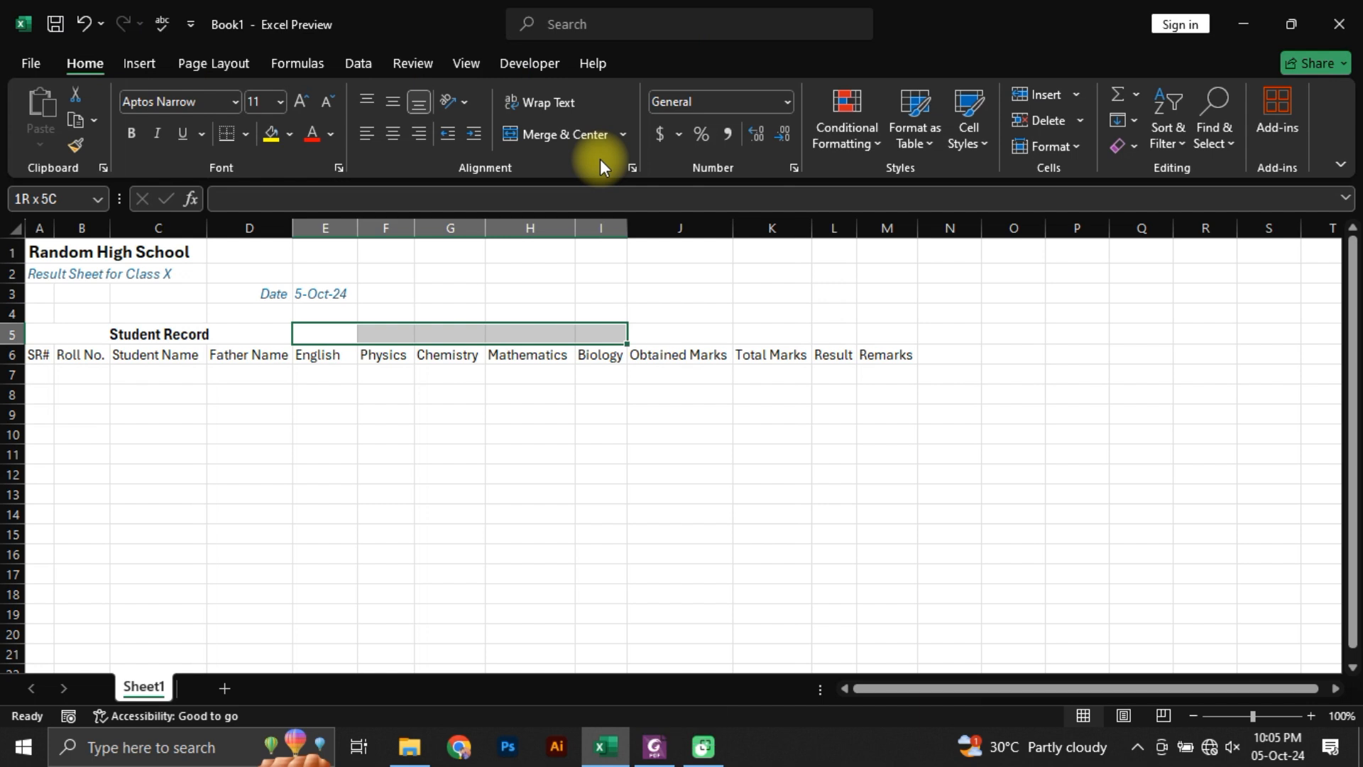
pyautogui.press('alt')
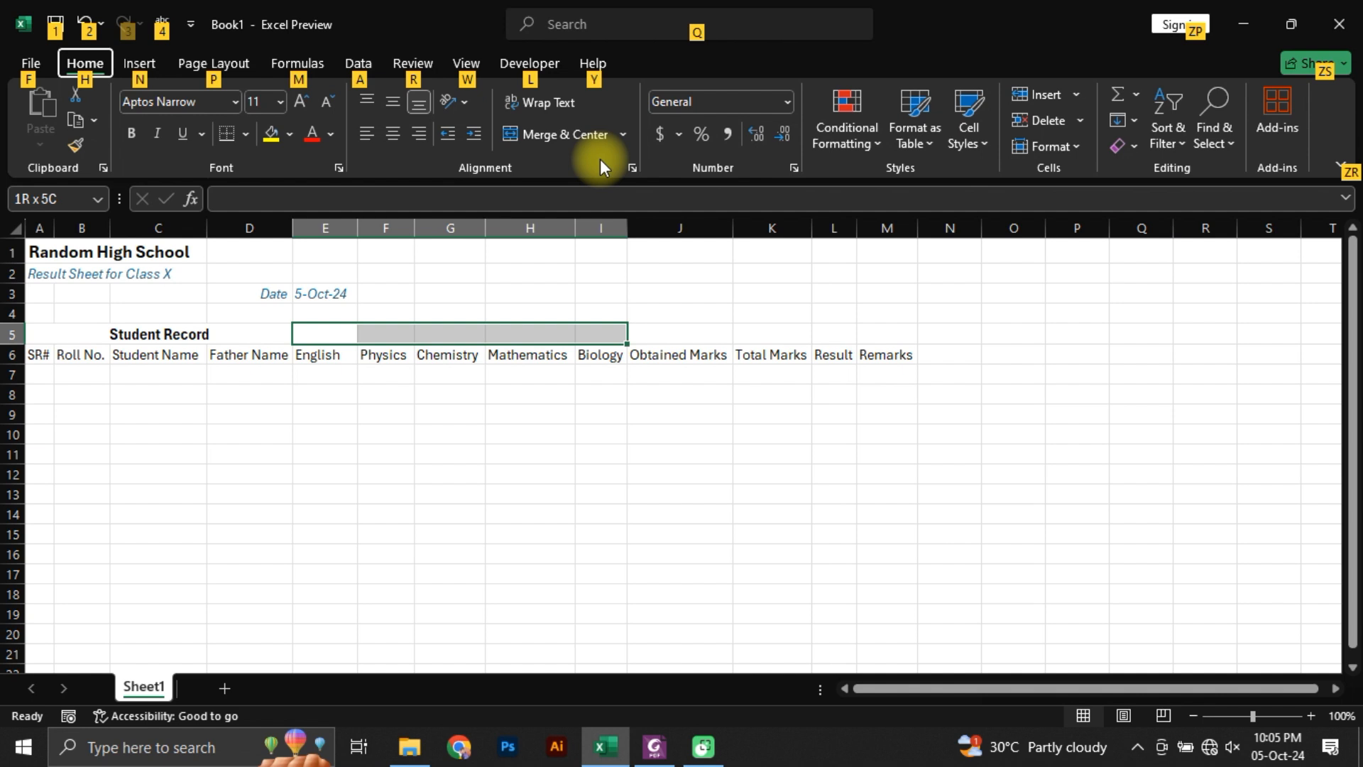
pyautogui.press('h')
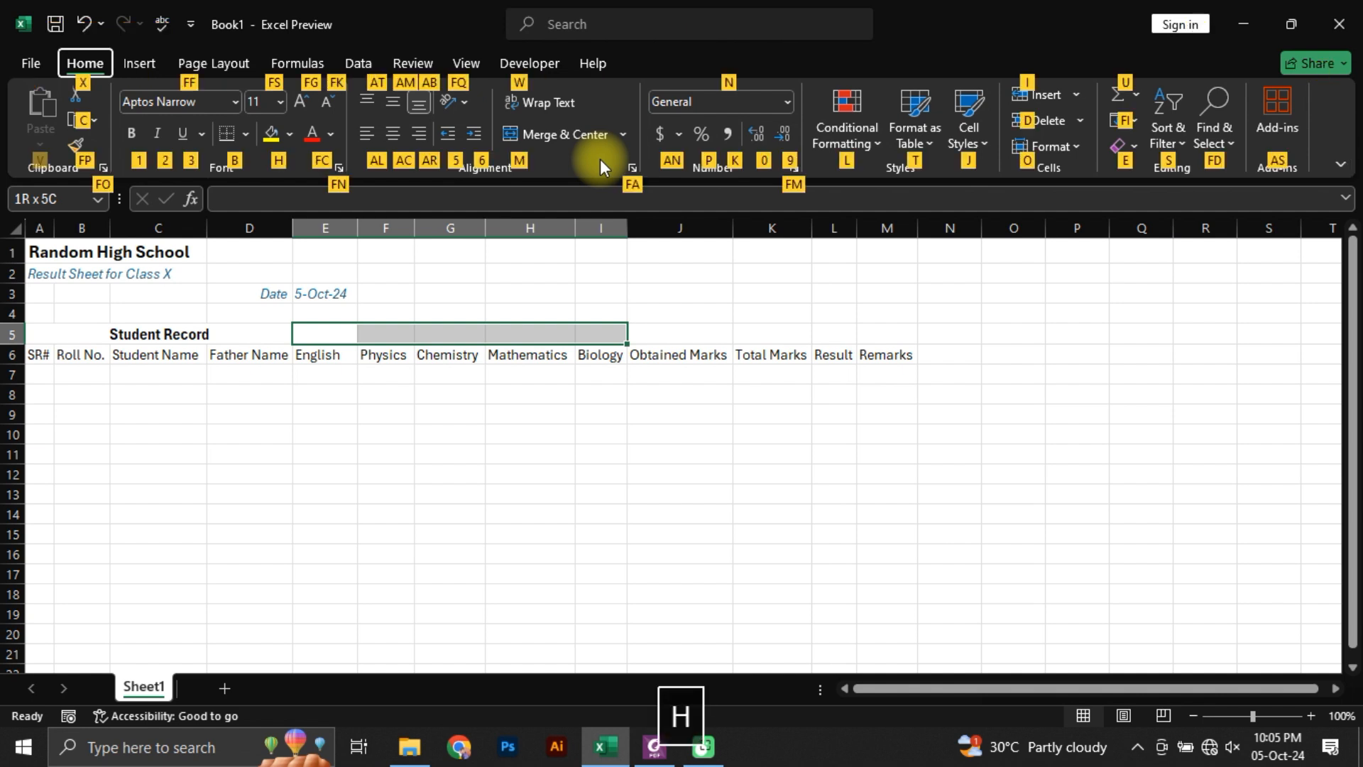
pyautogui.press('m')
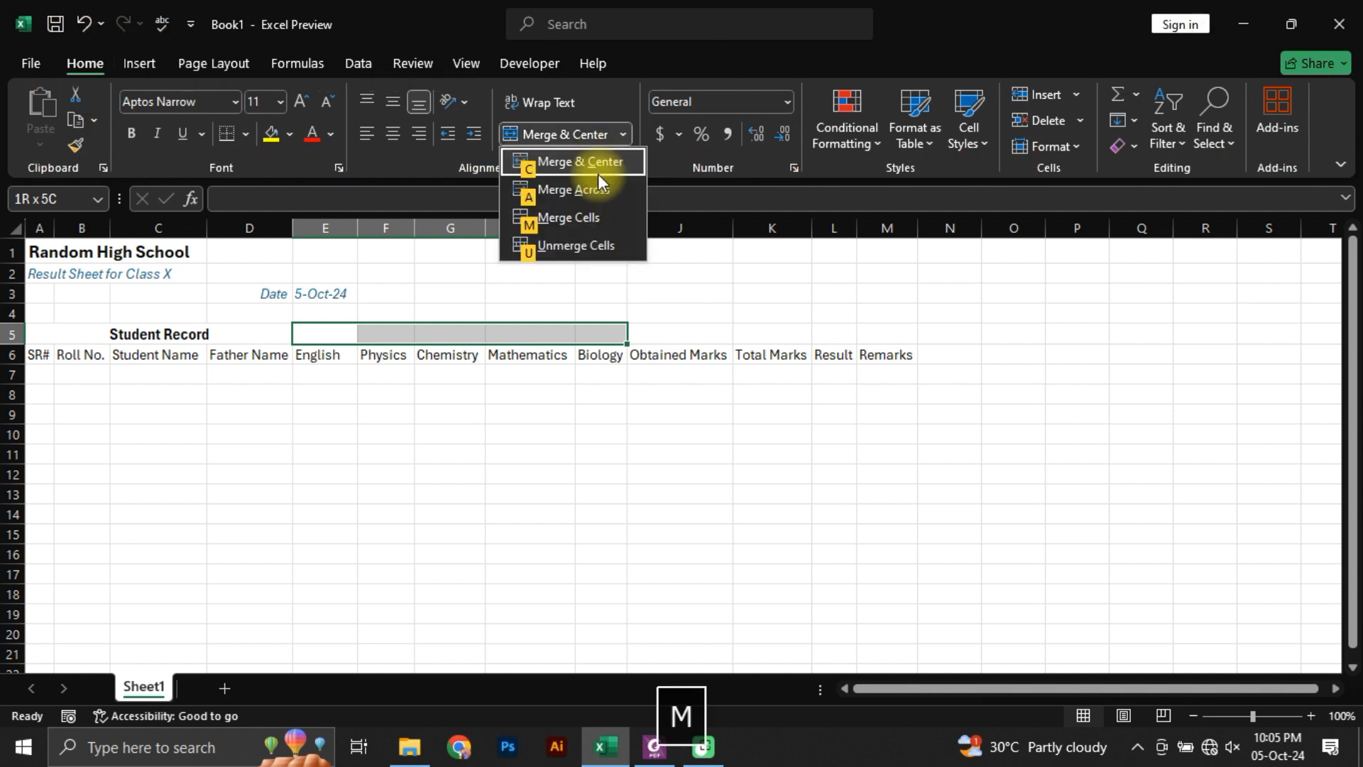
pyautogui.press('c')
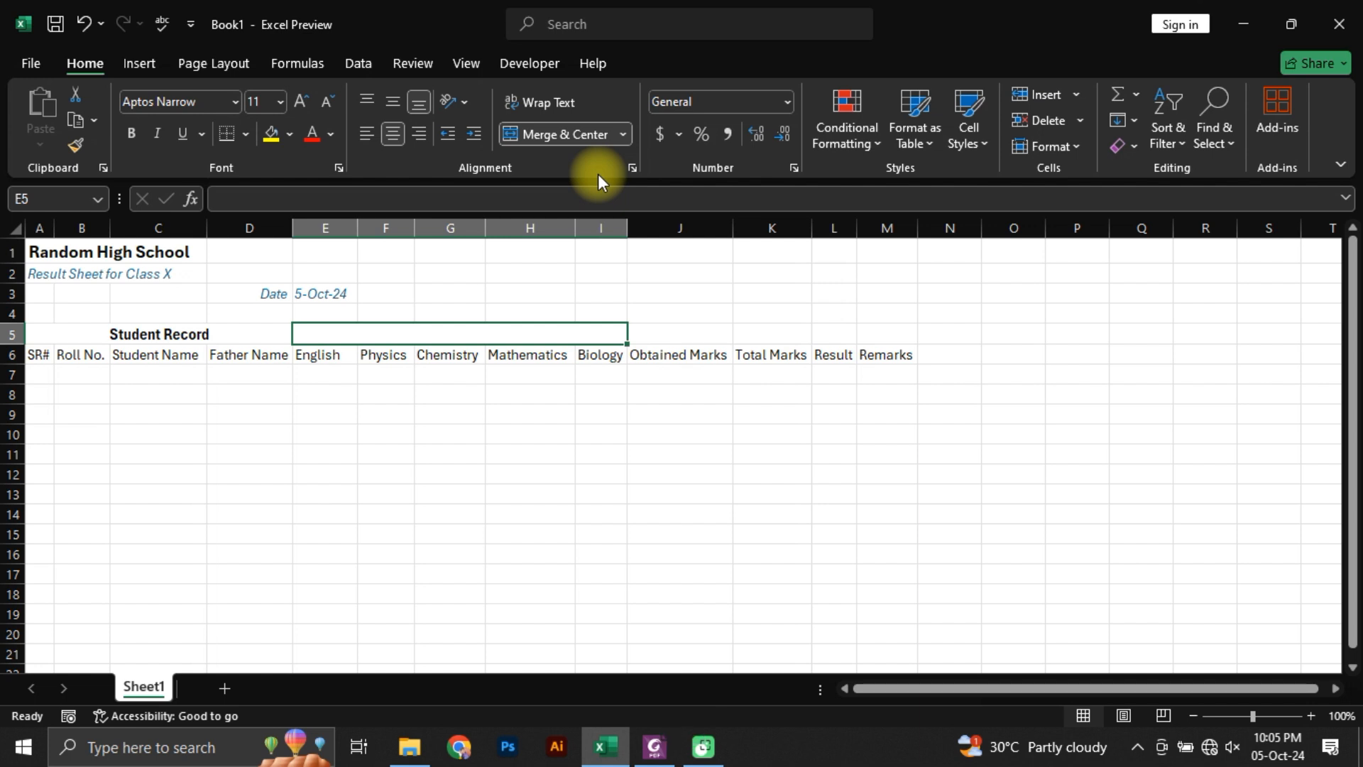
# Step: Enter the heading Subjects in the merged cell above the subject columns
pyautogui.write('Subjec')
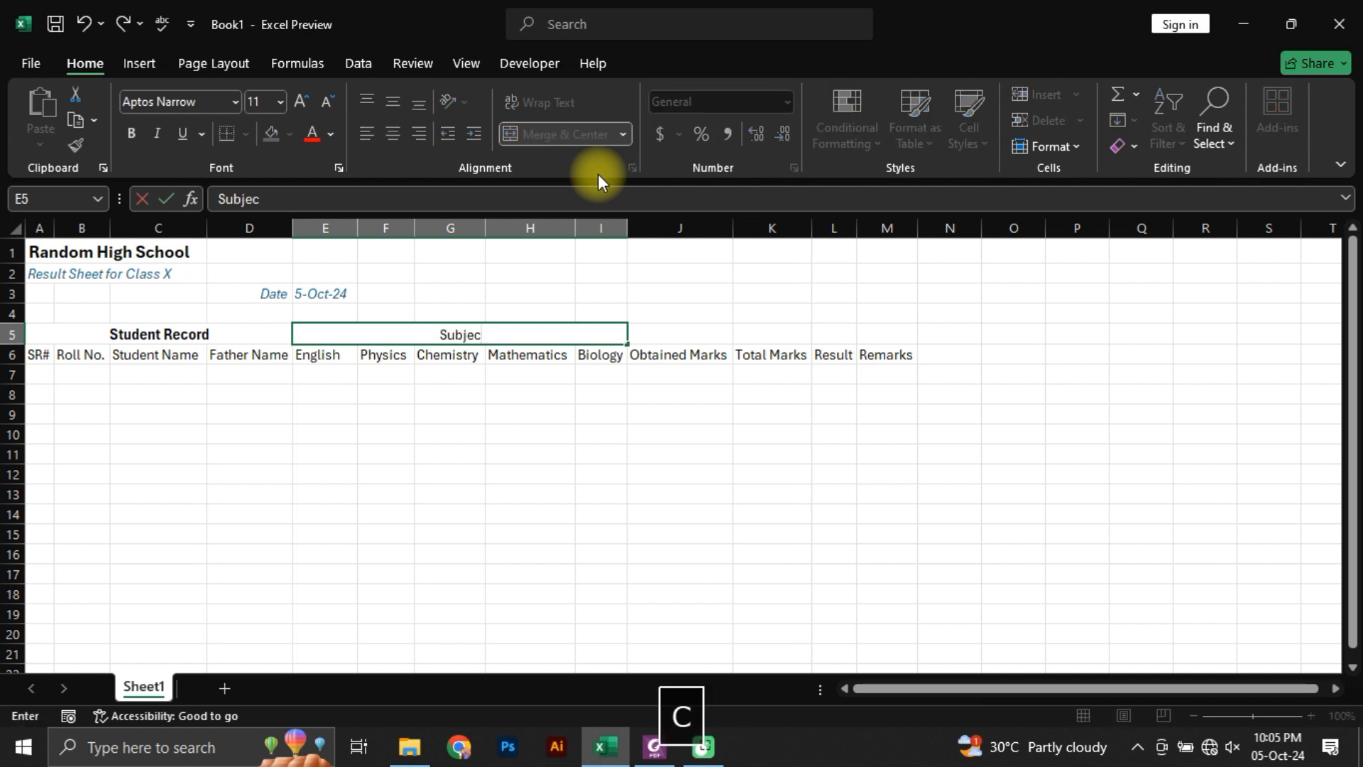
pyautogui.write('ts')
pyautogui.press('Tab')
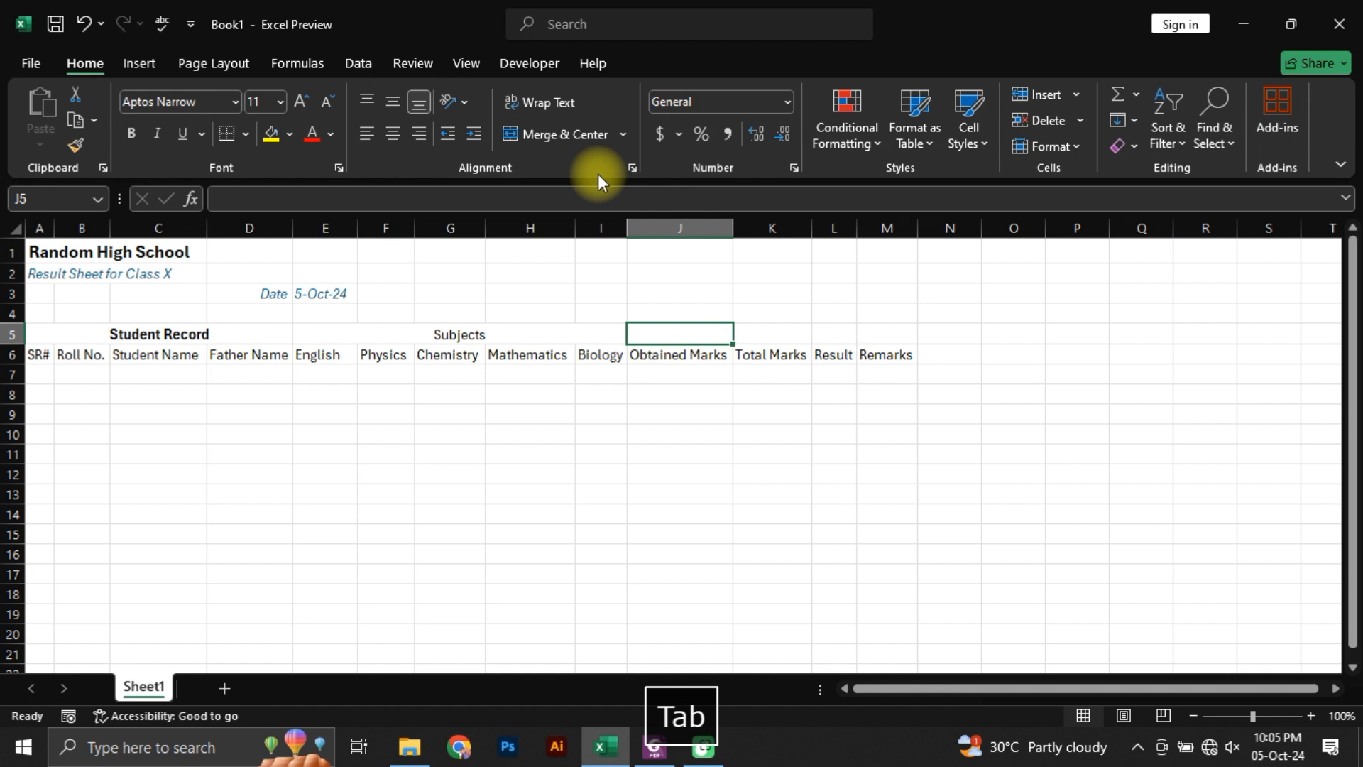
# Step: Merge and centre J5:M5 above Obtained Marks to Remarks, and enter Result in the merged cell
pyautogui.hotkey('shift', 'Right')
pyautogui.hotkey('shift', 'Right')
pyautogui.hotkey('shift', 'Right')
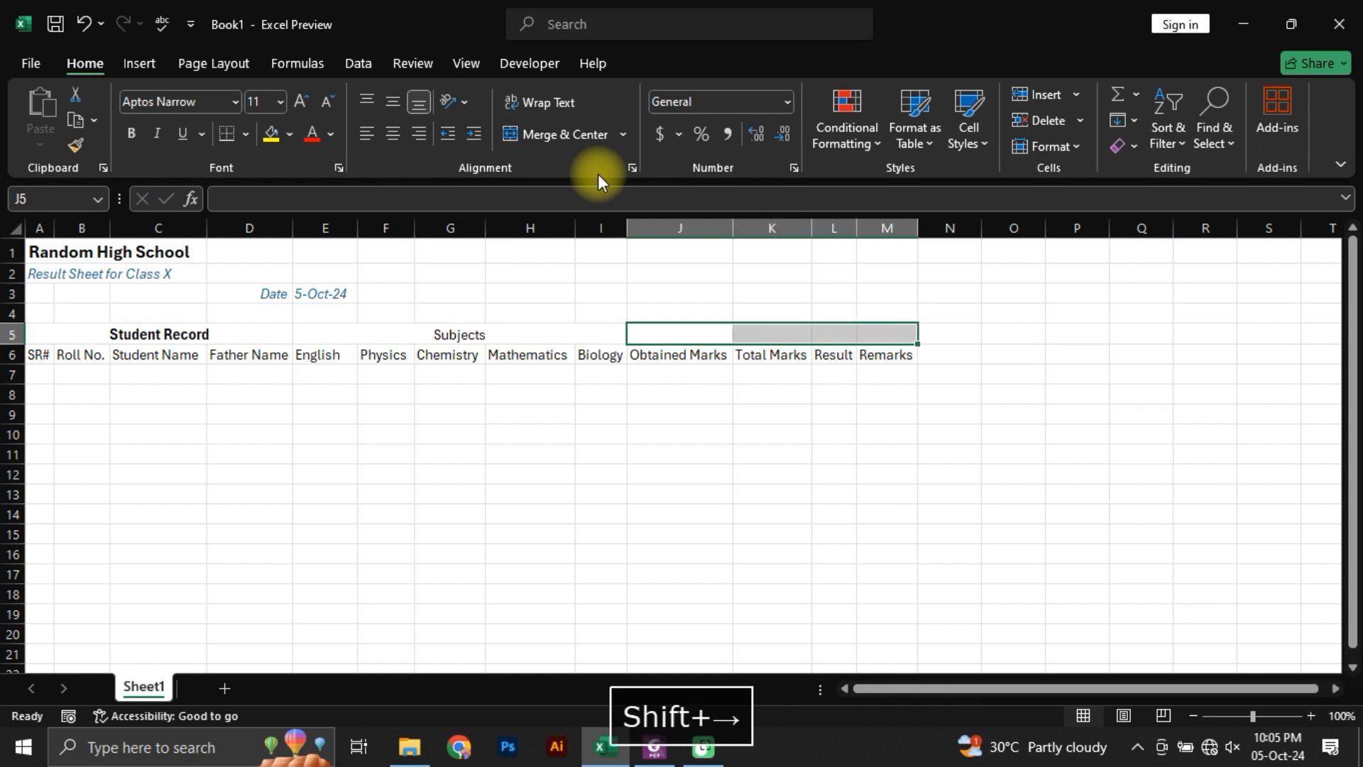
pyautogui.hotkey('shift', 'Right')
pyautogui.hotkey('shift', 'Right')
pyautogui.hotkey('shift', 'Right')
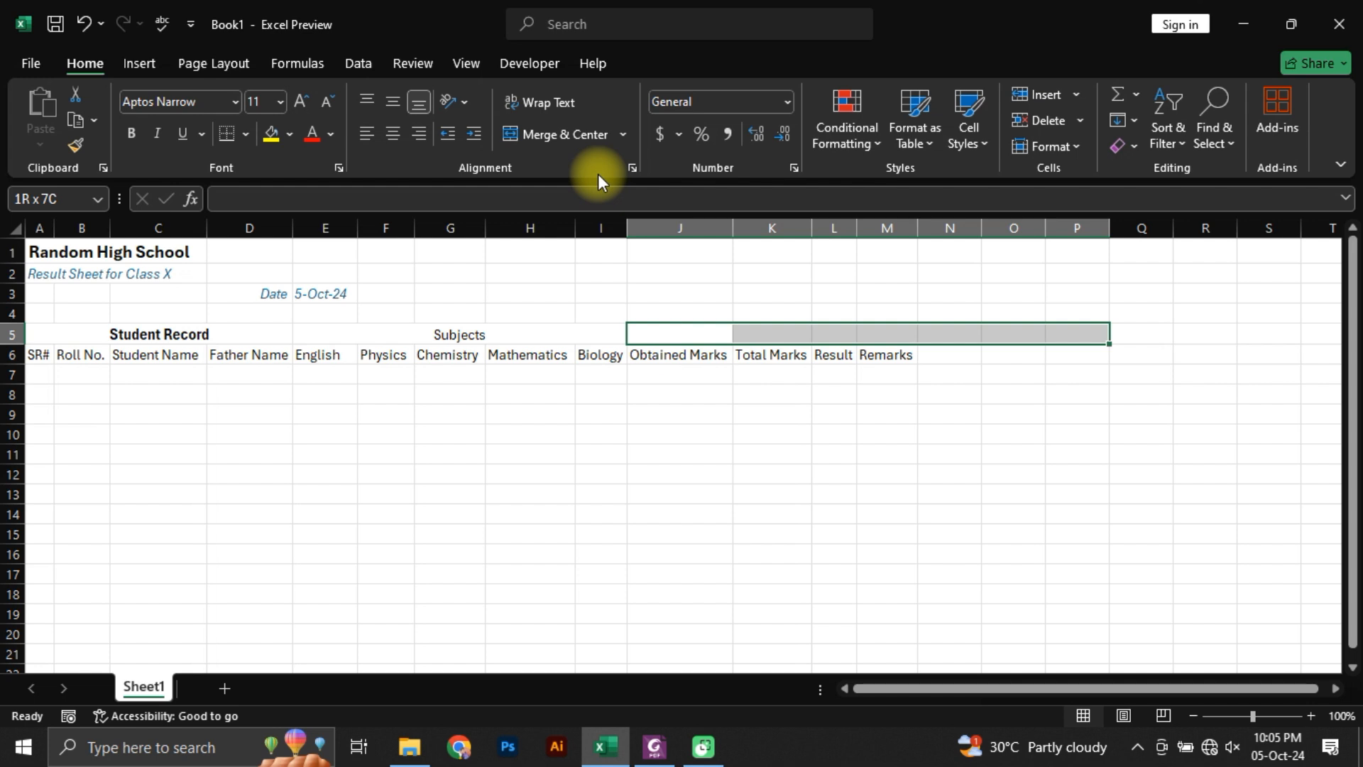
pyautogui.hotkey('shift', 'Left')
pyautogui.hotkey('shift', 'Left')
pyautogui.hotkey('shift', 'Left')
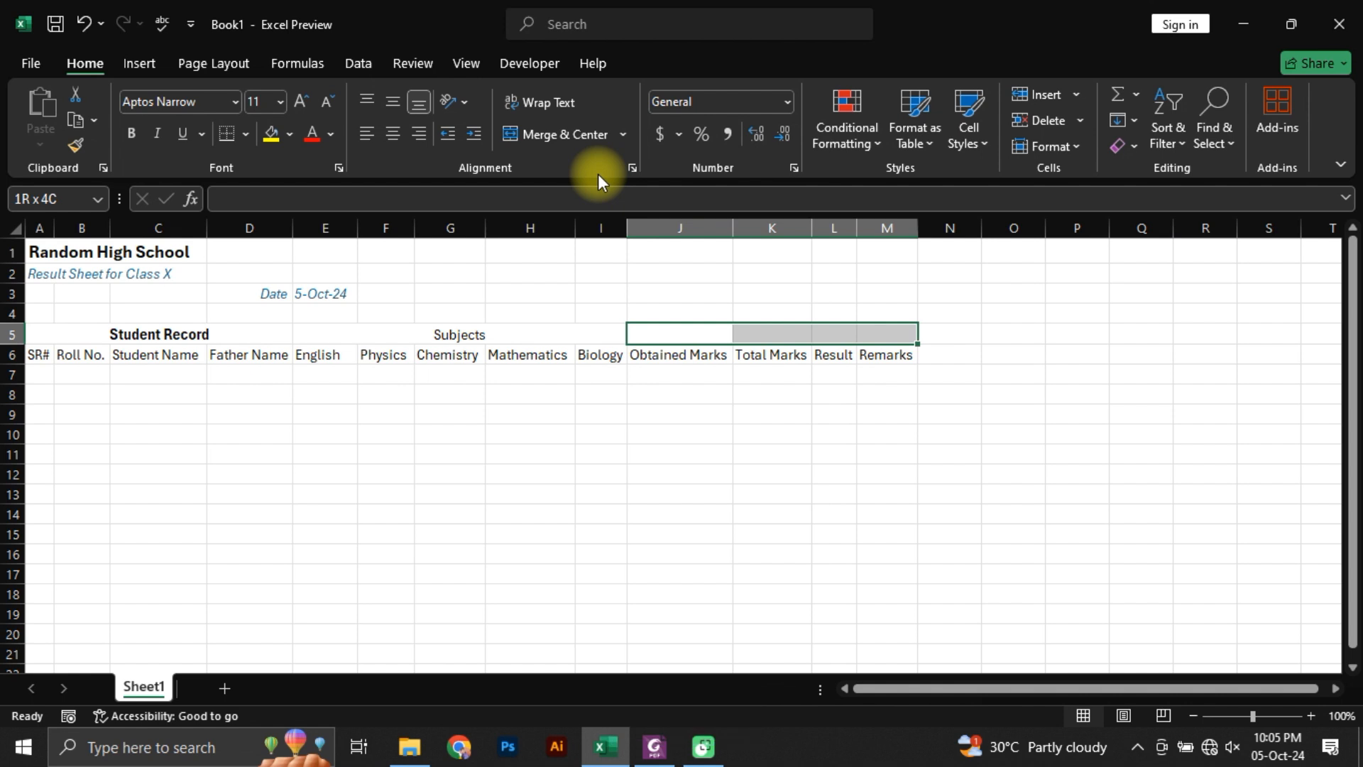
pyautogui.hotkey('alt', 'h')
pyautogui.press('m')
pyautogui.press('c')
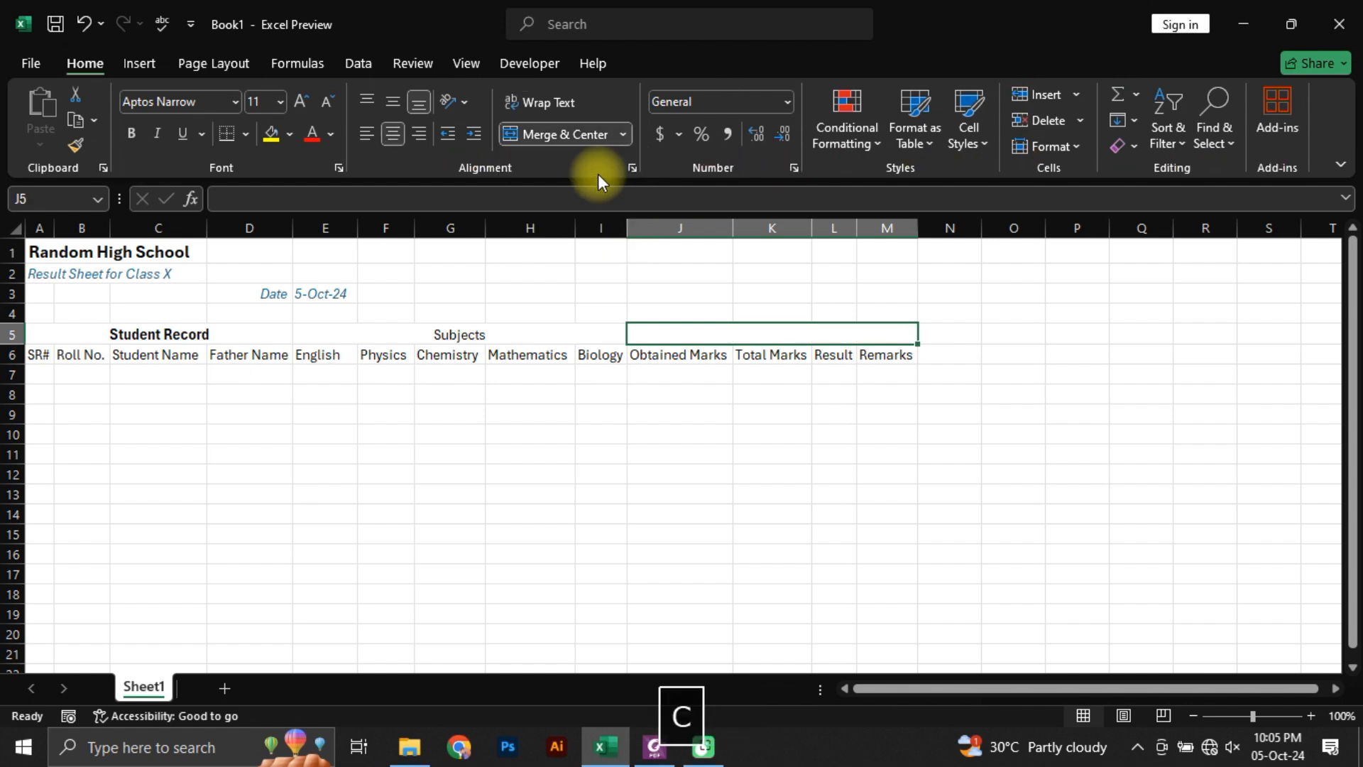
pyautogui.write('Result')
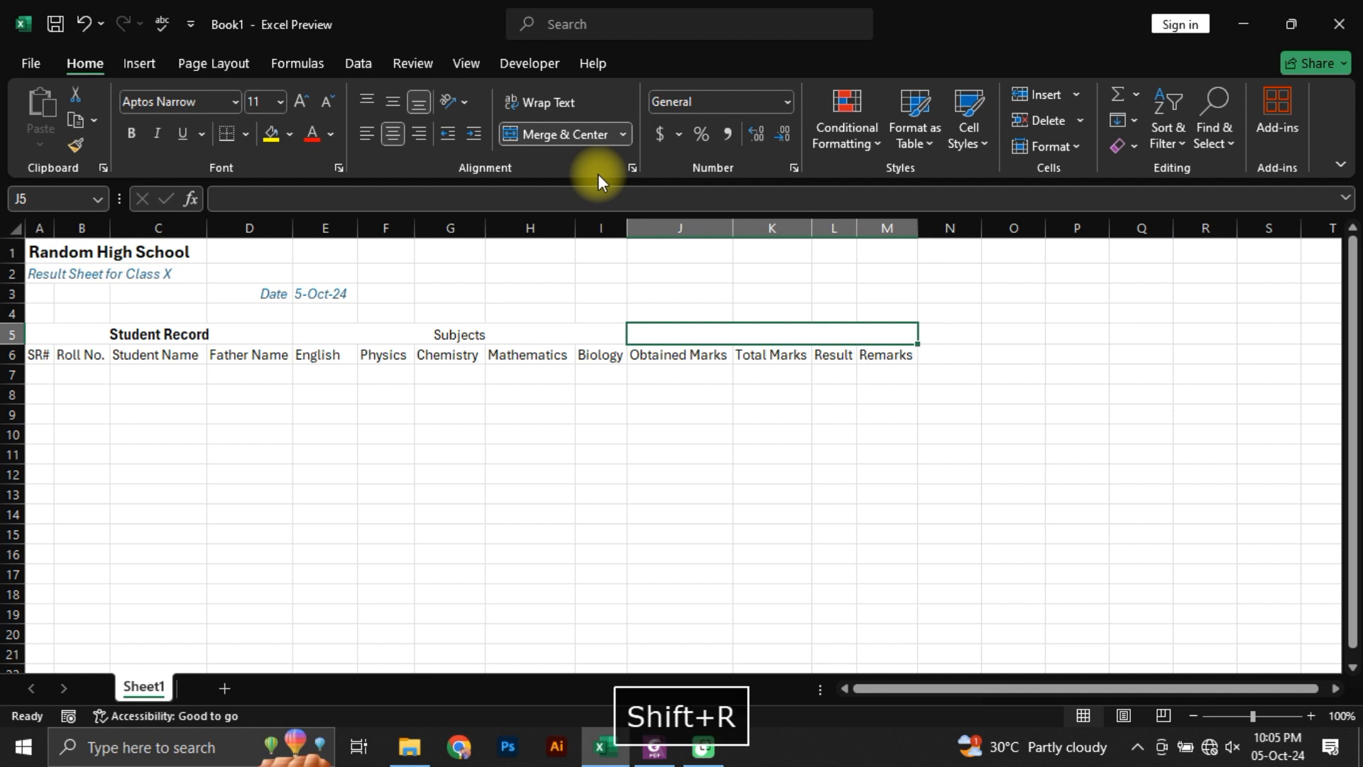
pyautogui.press('Return')
# Step: Copy the Student Record heading's formatting onto the Subjects and Result headings with Format Painter
pyautogui.press('Left')
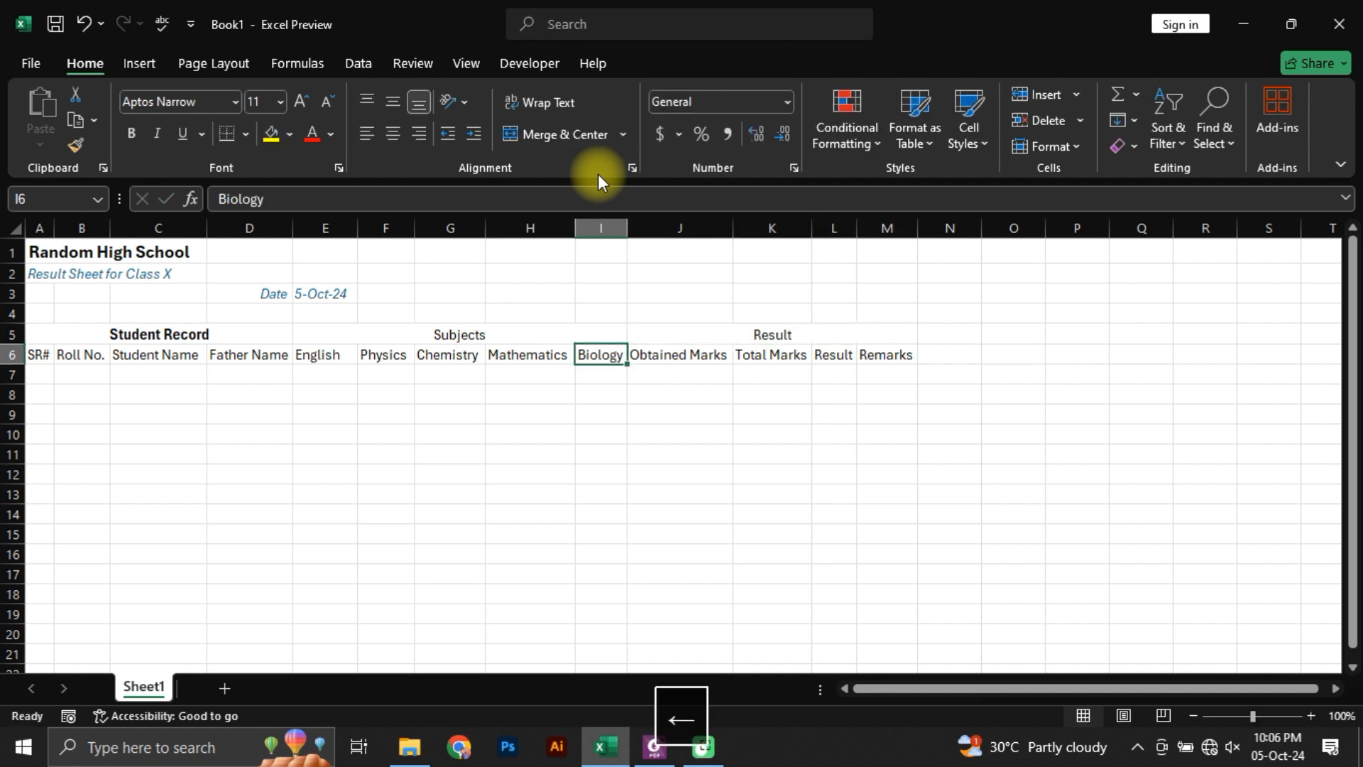
pyautogui.press('Up')
pyautogui.press('Left')
pyautogui.press('Right')
pyautogui.press('Left')
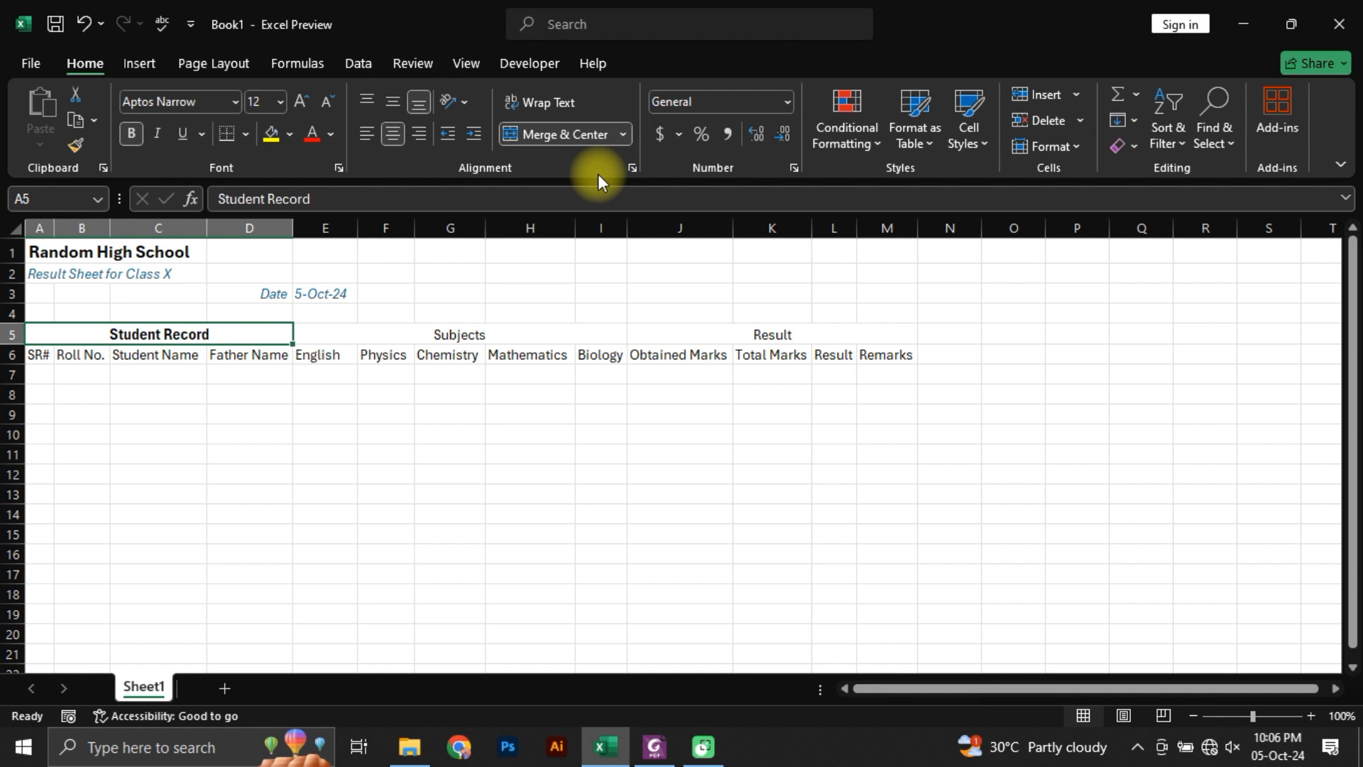
pyautogui.click(81, 140)
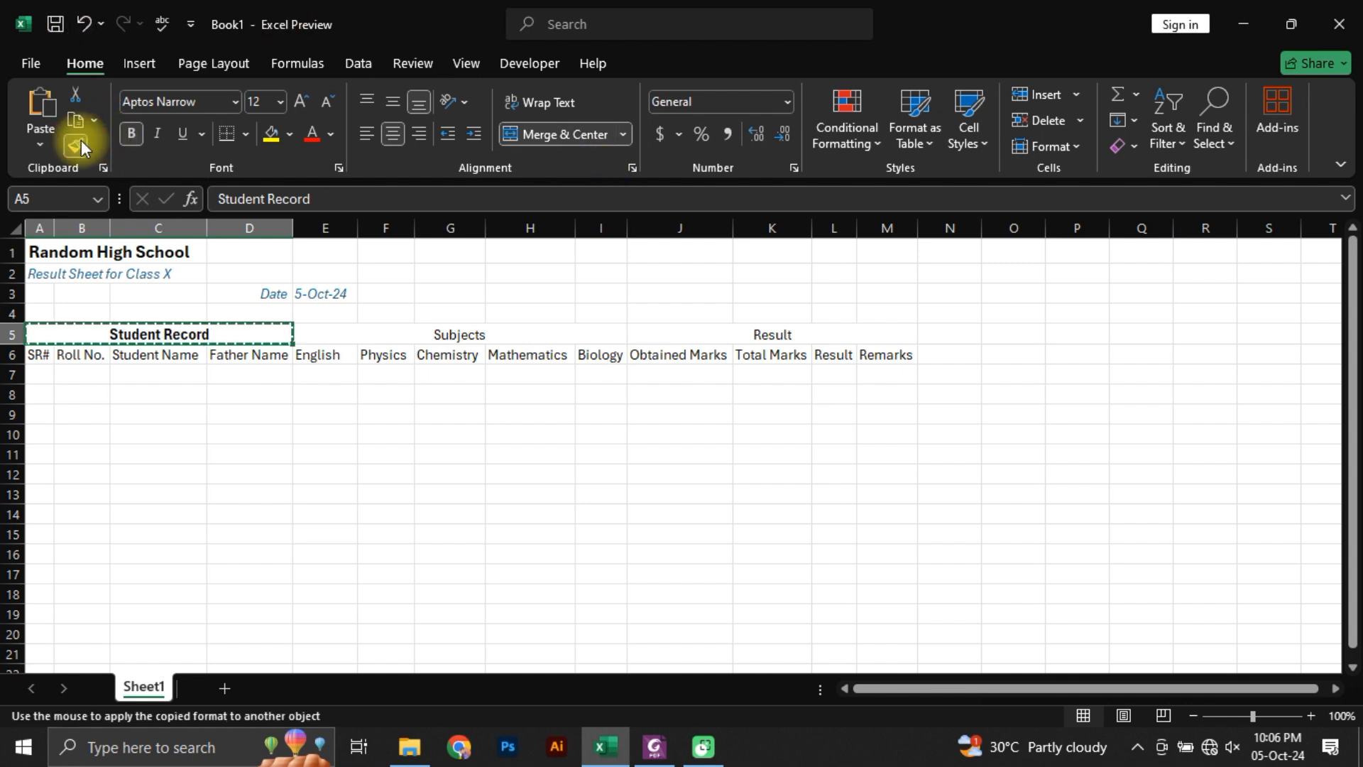
pyautogui.moveTo(462, 331); pyautogui.dragTo(769, 331)
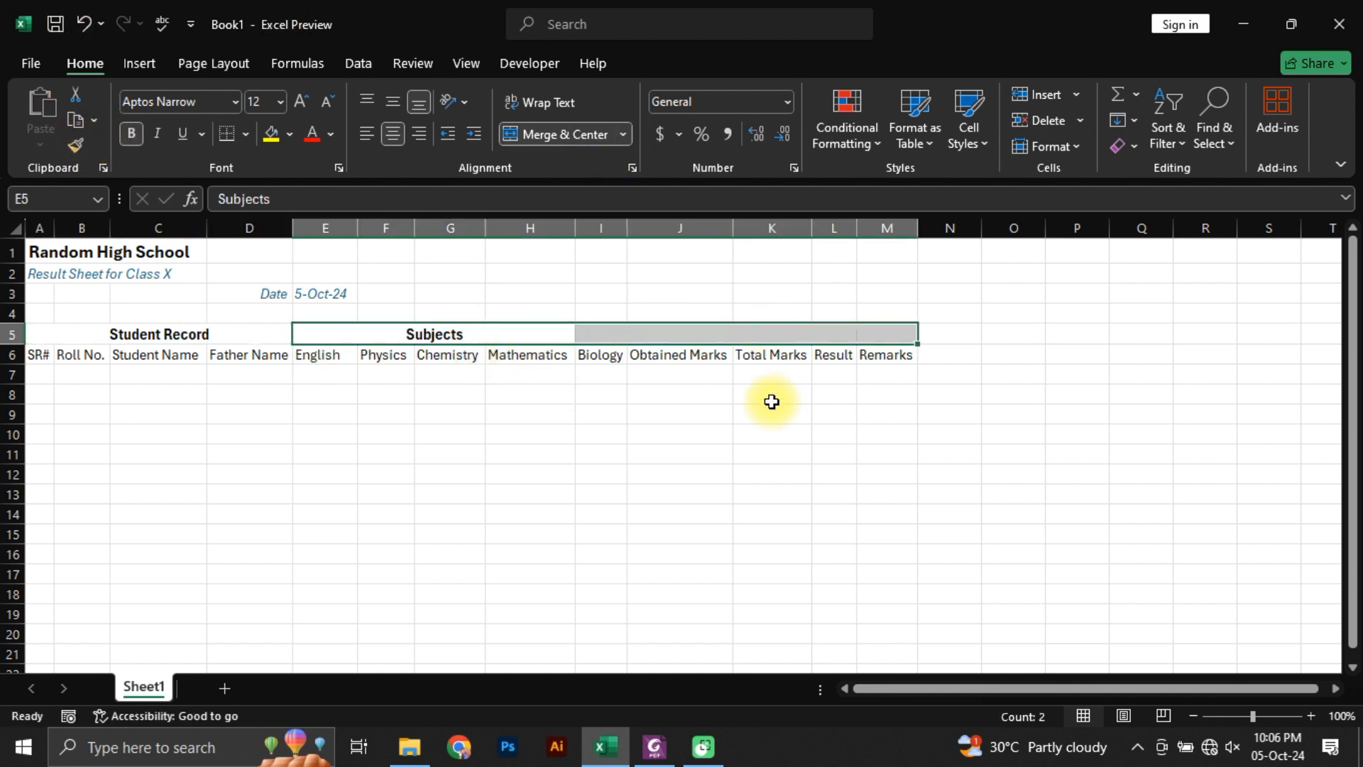
# Step: Examine which columns each group heading cell in row 5 spans after the format copy
pyautogui.click(674, 327)
pyautogui.click(681, 415)
pyautogui.click(773, 331)
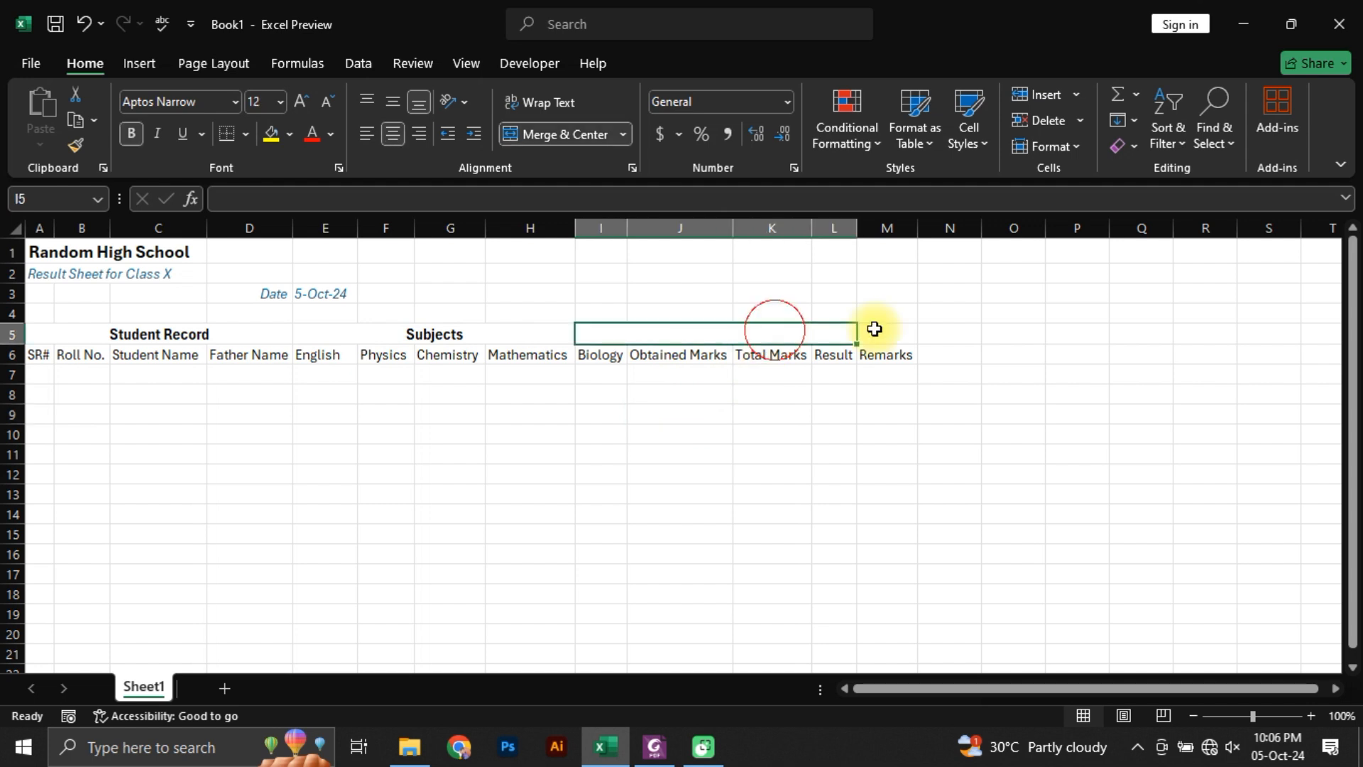
pyautogui.click(877, 330)
pyautogui.click(697, 333)
pyautogui.click(415, 335)
pyautogui.click(184, 333)
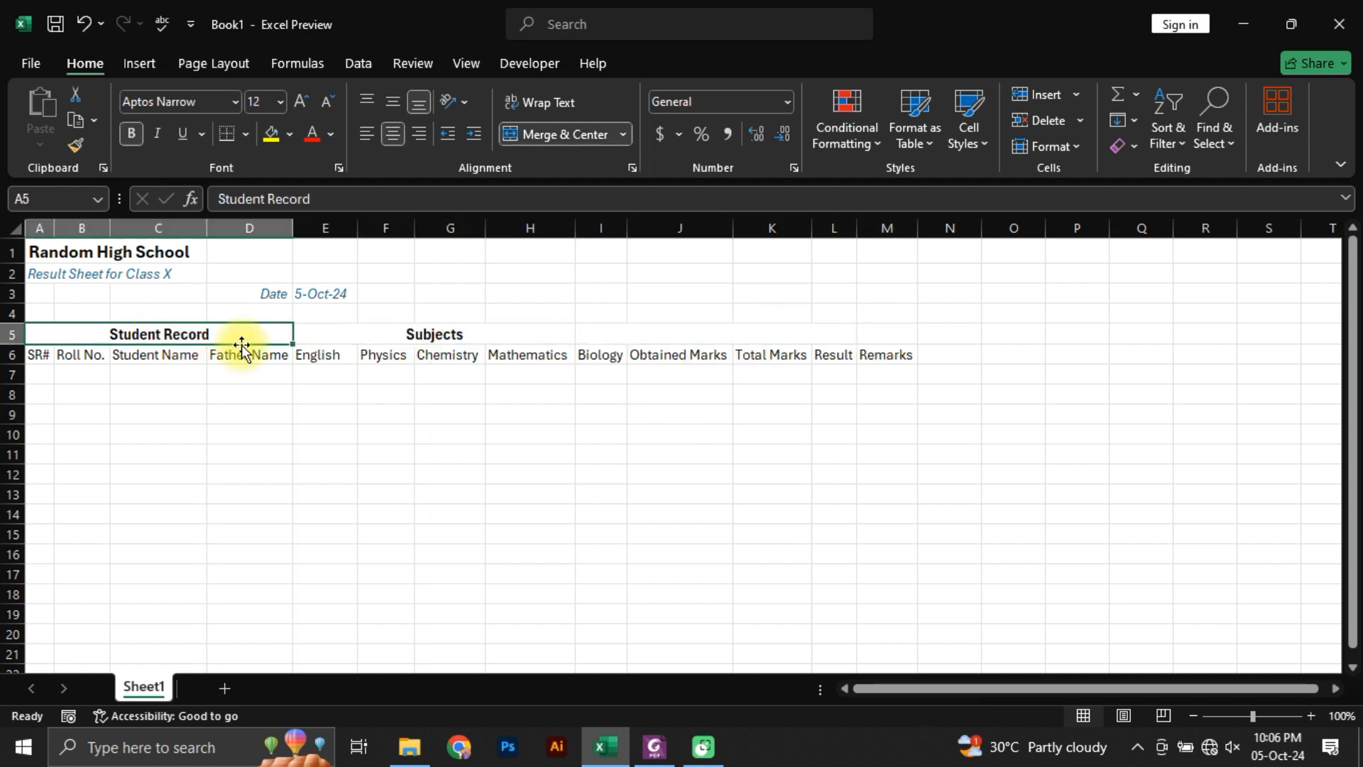
pyautogui.click(480, 334)
pyautogui.click(766, 311)
pyautogui.click(763, 325)
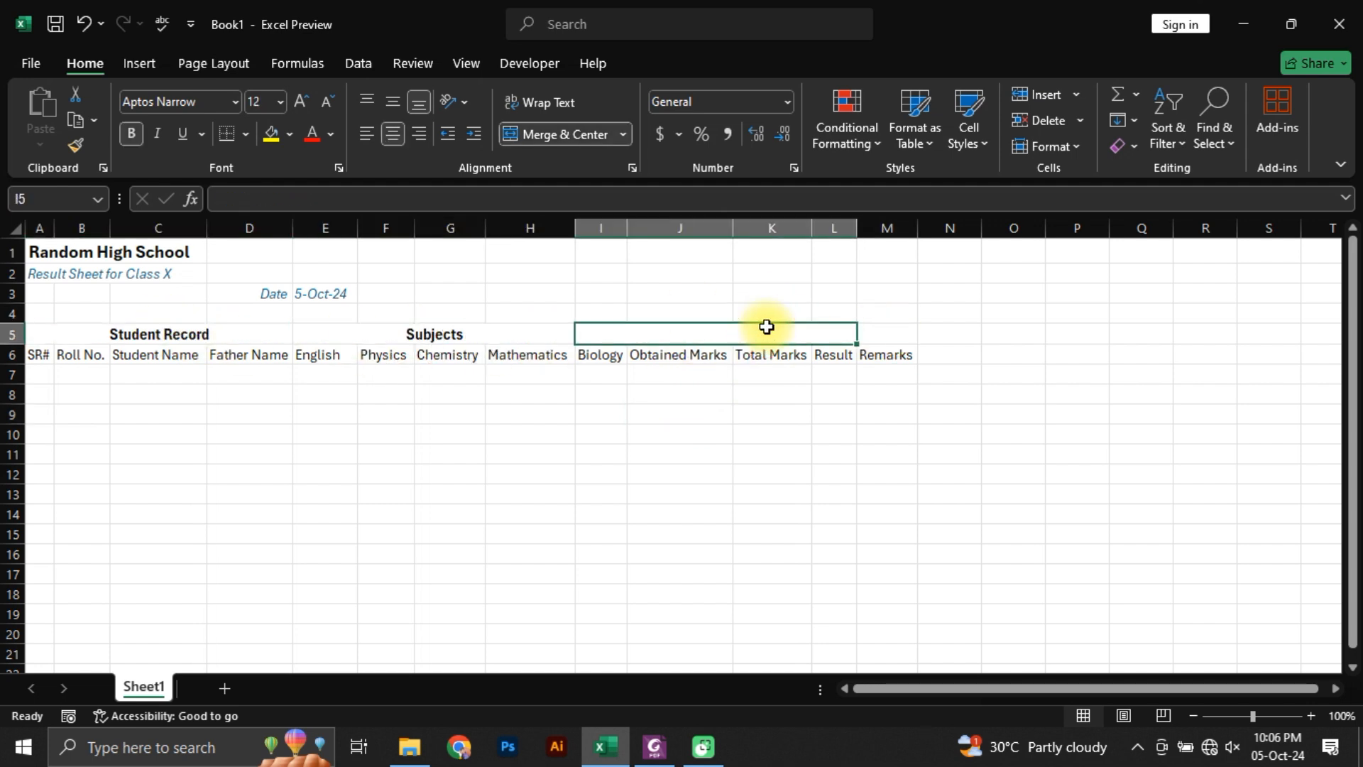
pyautogui.hotkey('shift', 'Right')
pyautogui.hotkey('alt', 'h')
pyautogui.press('c')
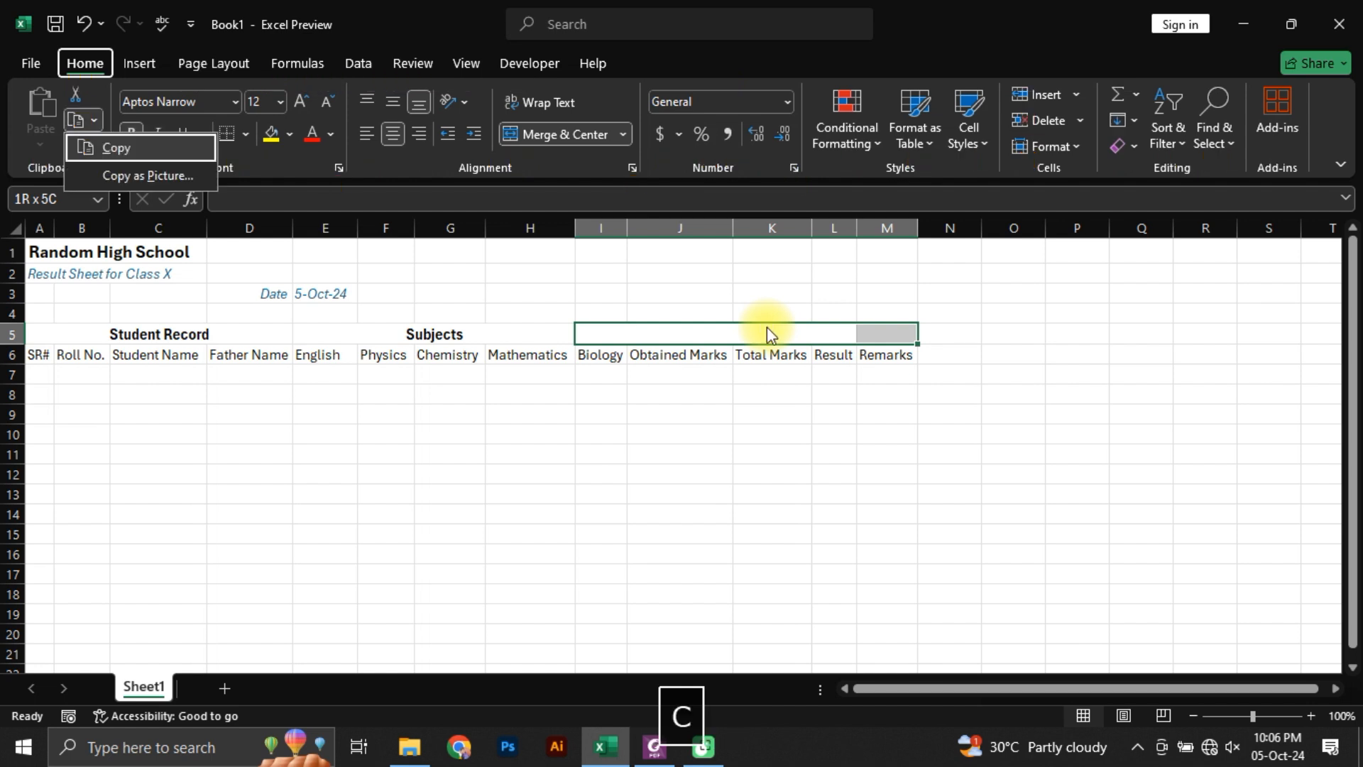
pyautogui.press('Up')
pyautogui.press('Up')
pyautogui.press('Escape')
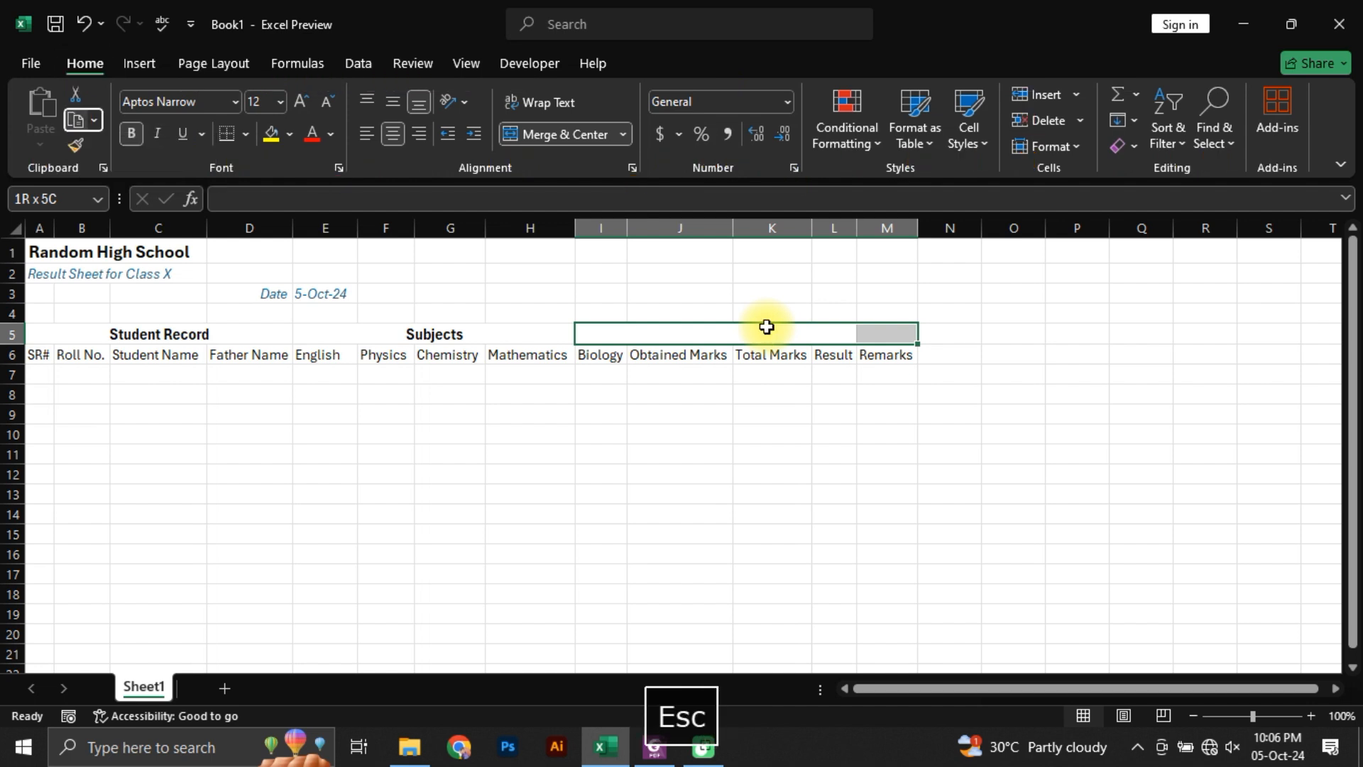
pyautogui.press('Down')
pyautogui.press('Up')
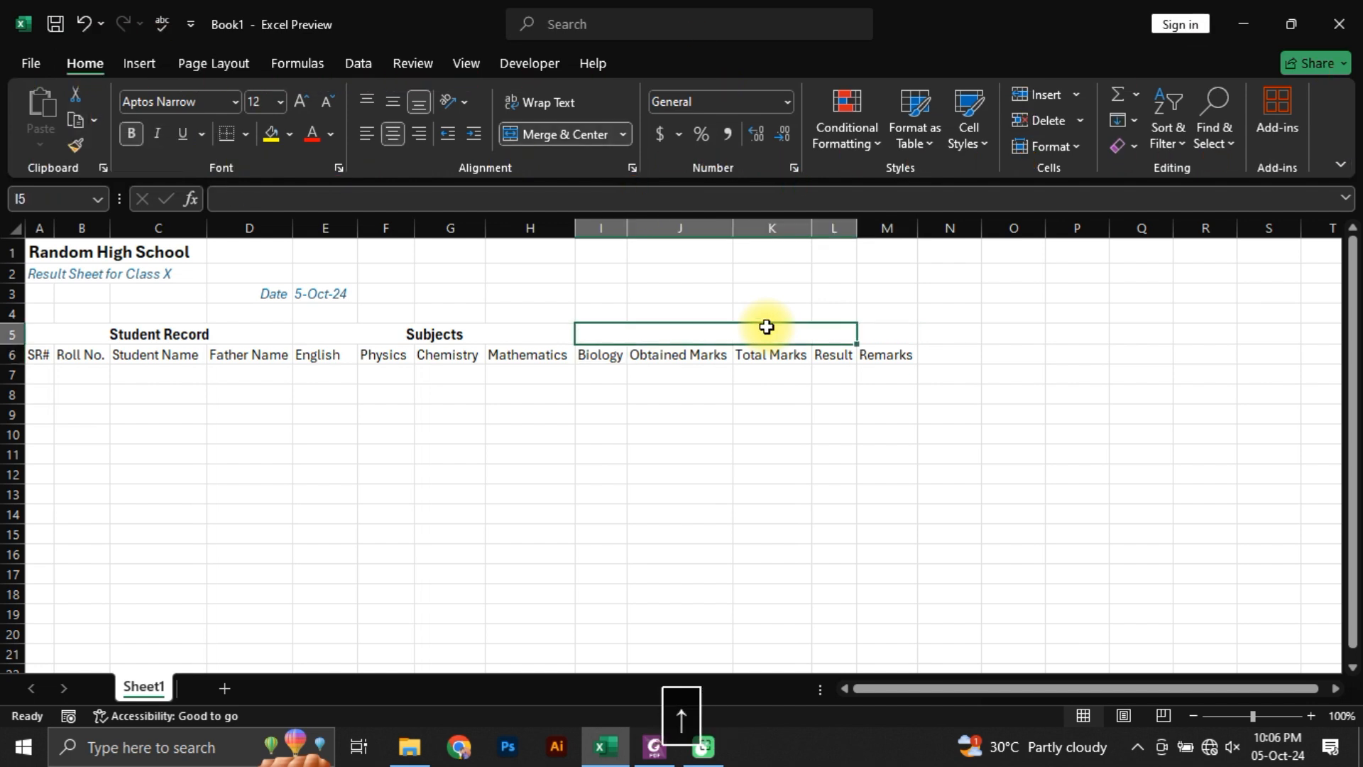
# Step: Apply Merge & Center to I5:M5 to unmerge the Result heading cells, and go to cell M5
pyautogui.hotkey('shift', 'Right')
pyautogui.hotkey('alt', 'h')
pyautogui.press('m')
pyautogui.press('c')
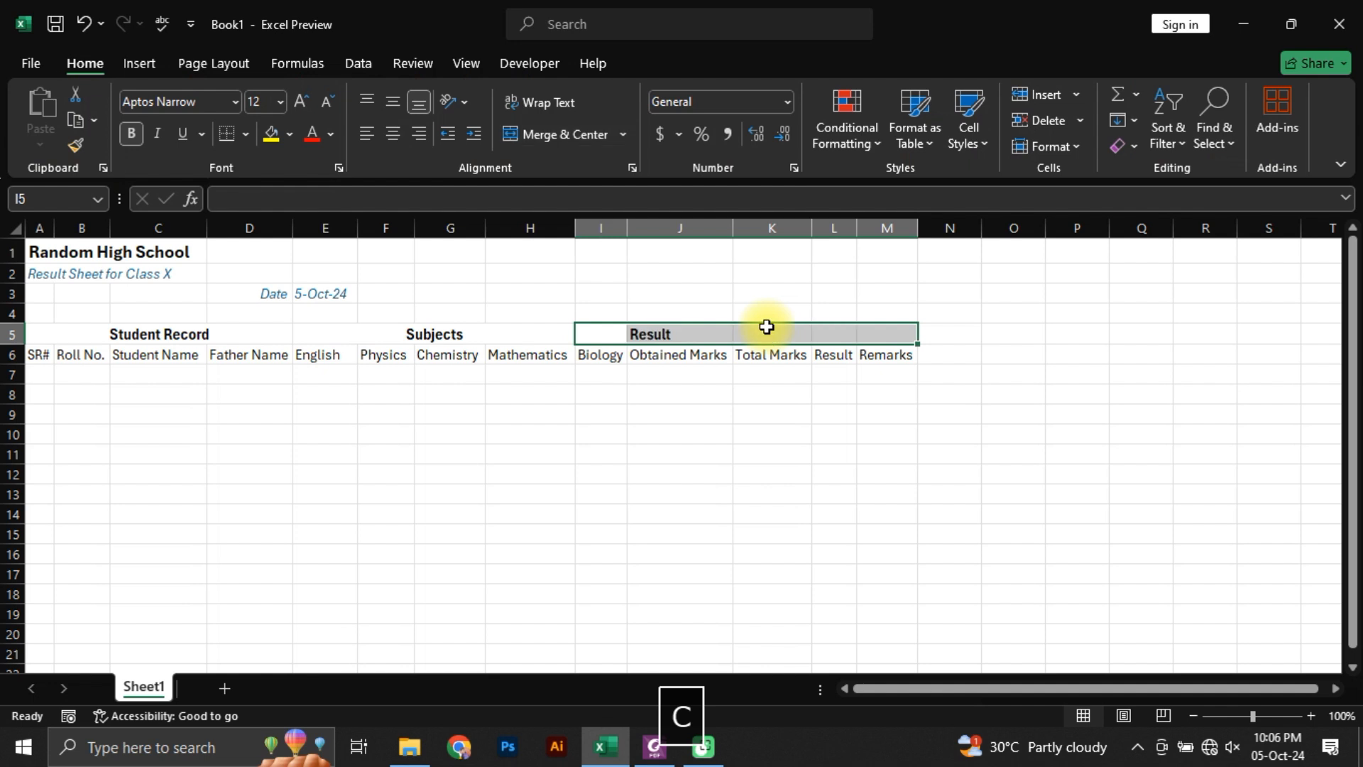
pyautogui.press('Down')
pyautogui.press('Up')
pyautogui.press('Right')
pyautogui.press('Right')
pyautogui.press('Right')
pyautogui.press('Right')
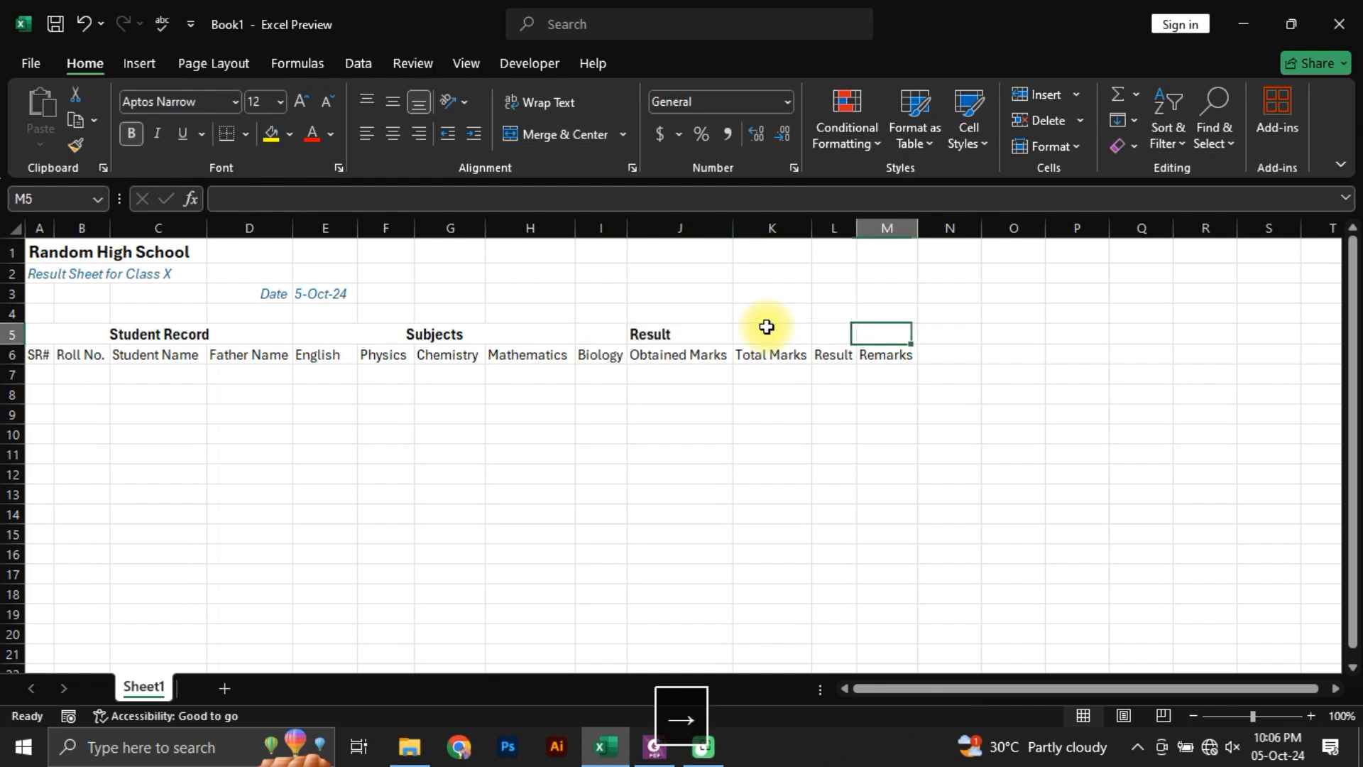
# Step: Merge and centre the Result heading across I5:M5
pyautogui.hotkey('shift', 'Left')
pyautogui.hotkey('shift', 'Left')
pyautogui.hotkey('shift', 'Left')
pyautogui.hotkey('shift', 'Left')
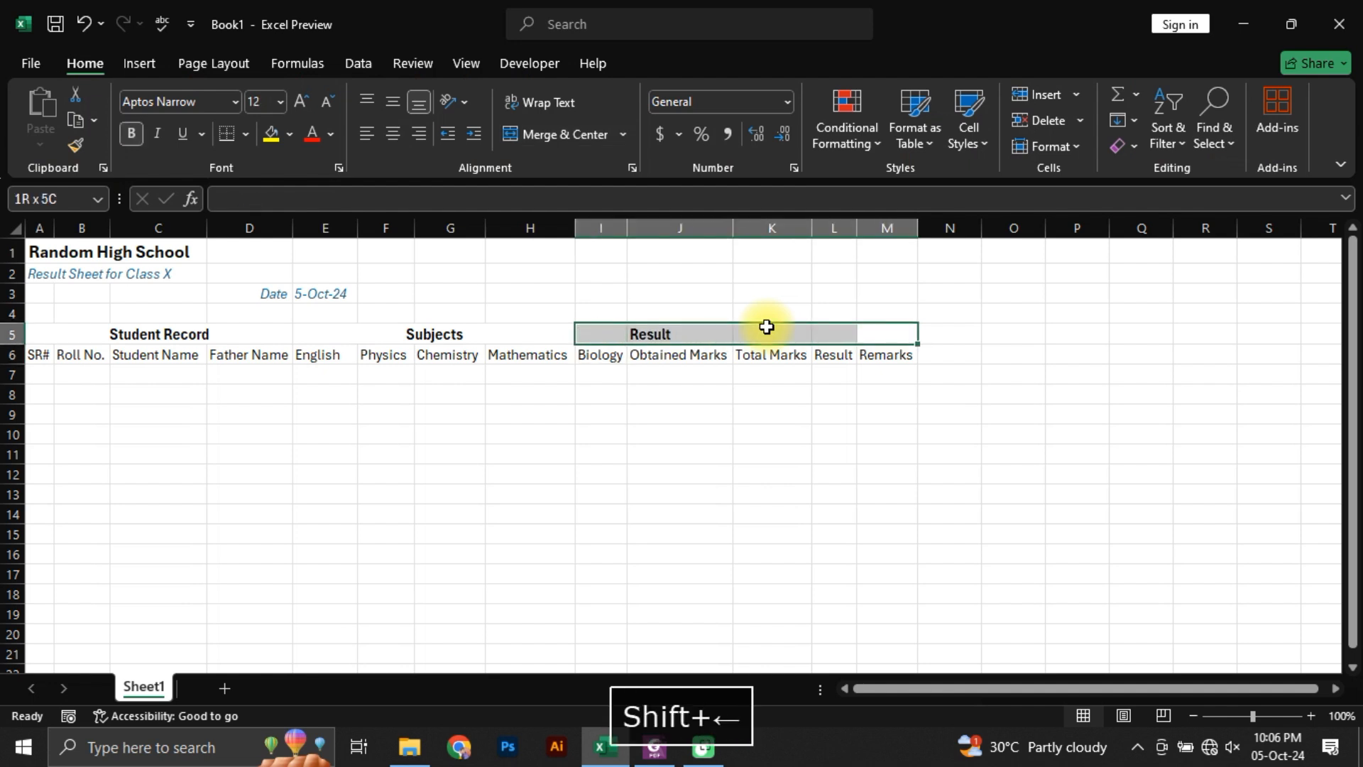
pyautogui.press('alt')
pyautogui.press('h')
pyautogui.press('m')
pyautogui.press('v')
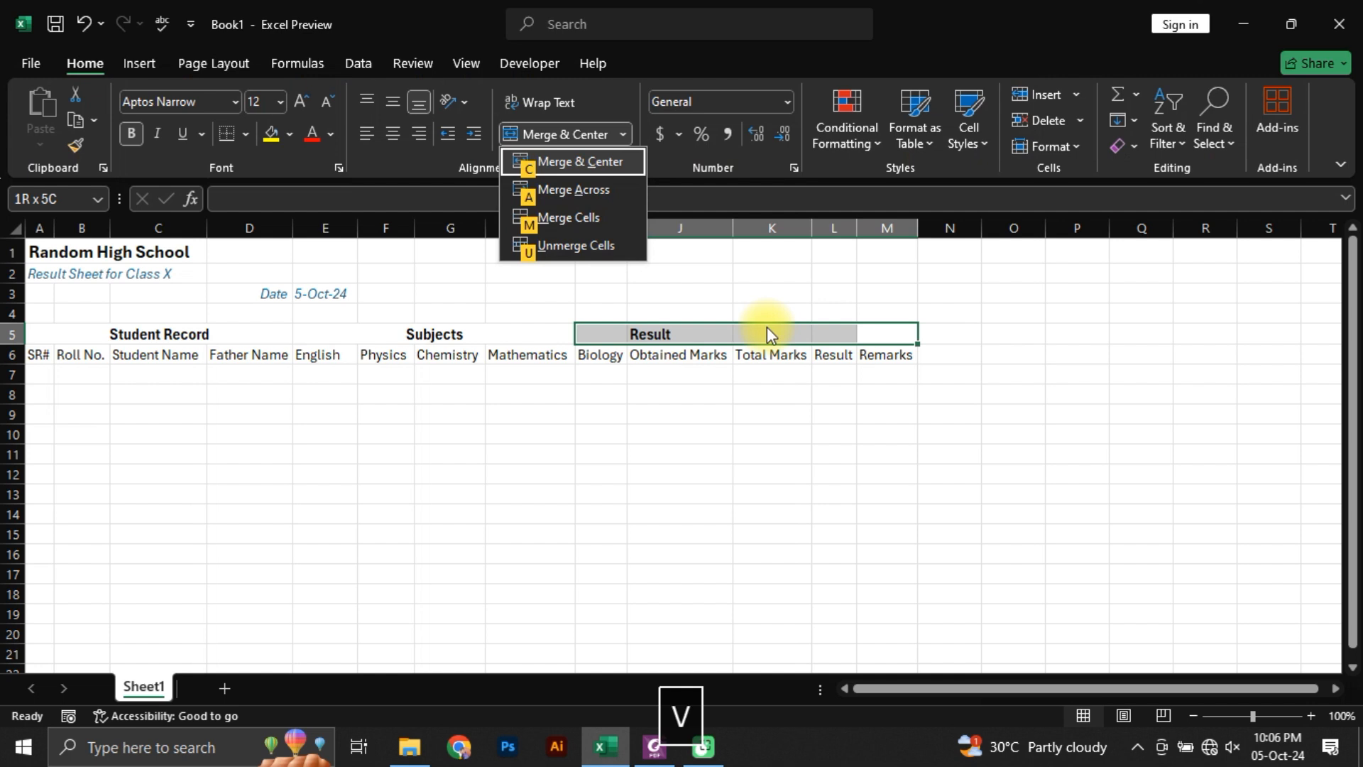
pyautogui.press('c')
pyautogui.press('Down')
pyautogui.press('Up')
pyautogui.press('Left')
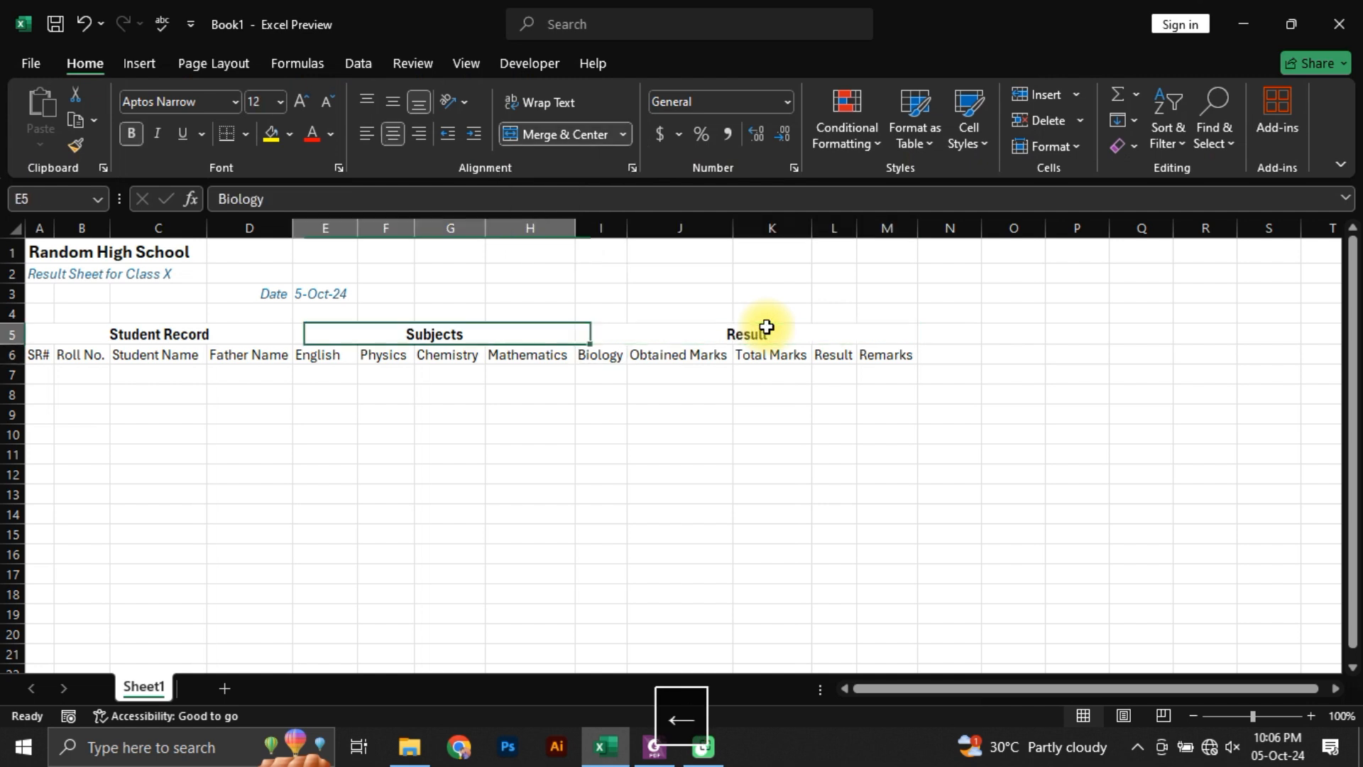
pyautogui.press('Left')
pyautogui.press('Right')
pyautogui.press('Right')
pyautogui.press('Right')
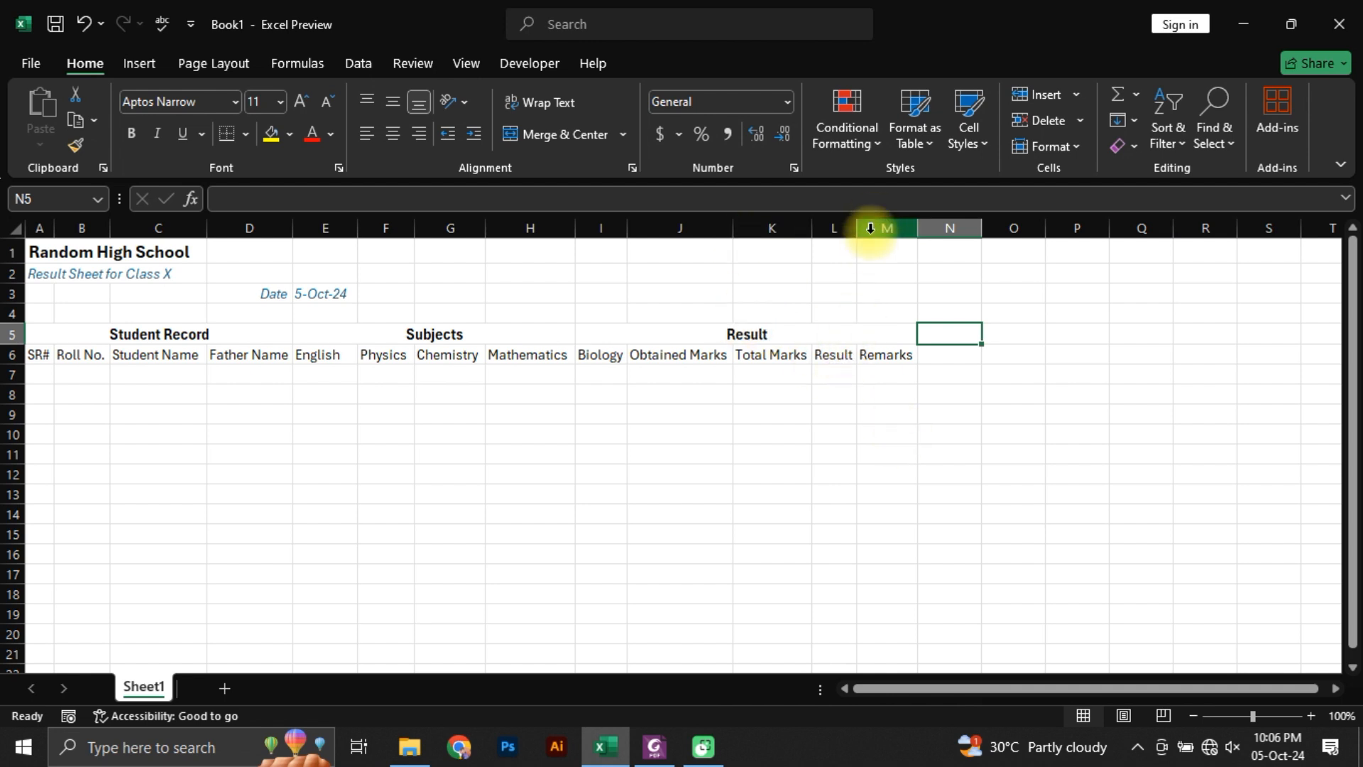
# Step: Widen the Result and Remarks columns, and give the Obtained Marks and Total Marks columns one equal width
pyautogui.moveTo(858, 228); pyautogui.dragTo(1029, 229)
pyautogui.click(978, 355)
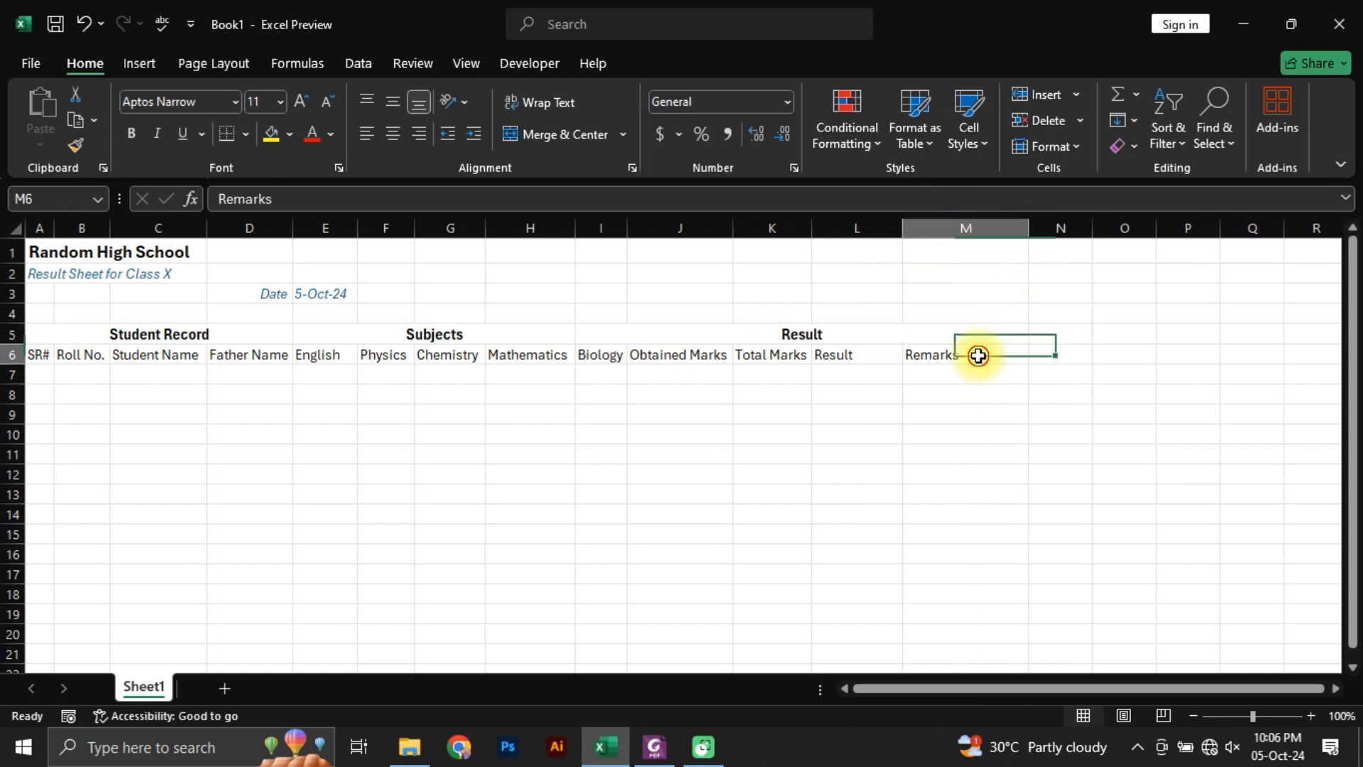
pyautogui.click(838, 355)
pyautogui.moveTo(682, 228); pyautogui.dragTo(829, 228)
pyautogui.click(618, 456)
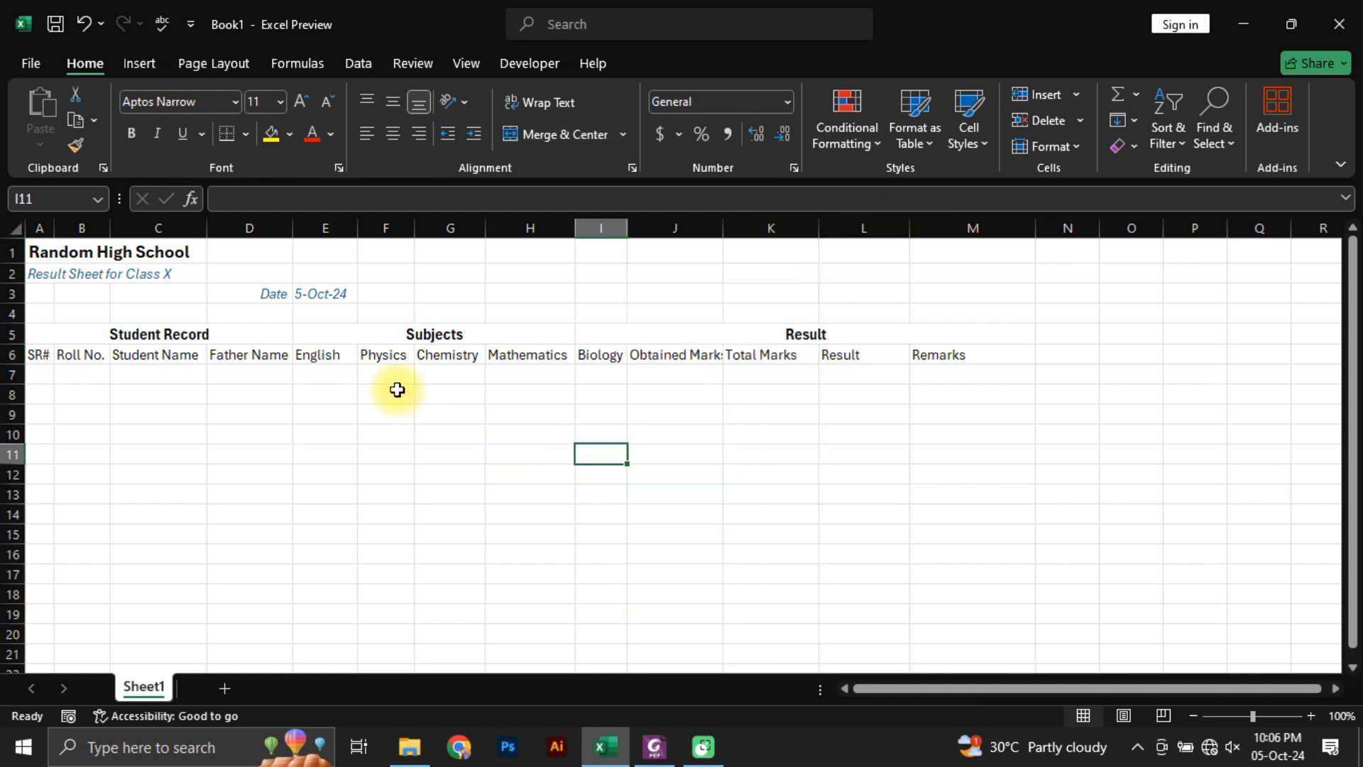
# Step: Give the subject columns English to Biology (E:I) an equal width, and widen column H slightly to fit Mathematics
pyautogui.click(326, 355)
pyautogui.moveTo(325, 228); pyautogui.dragTo(596, 234)
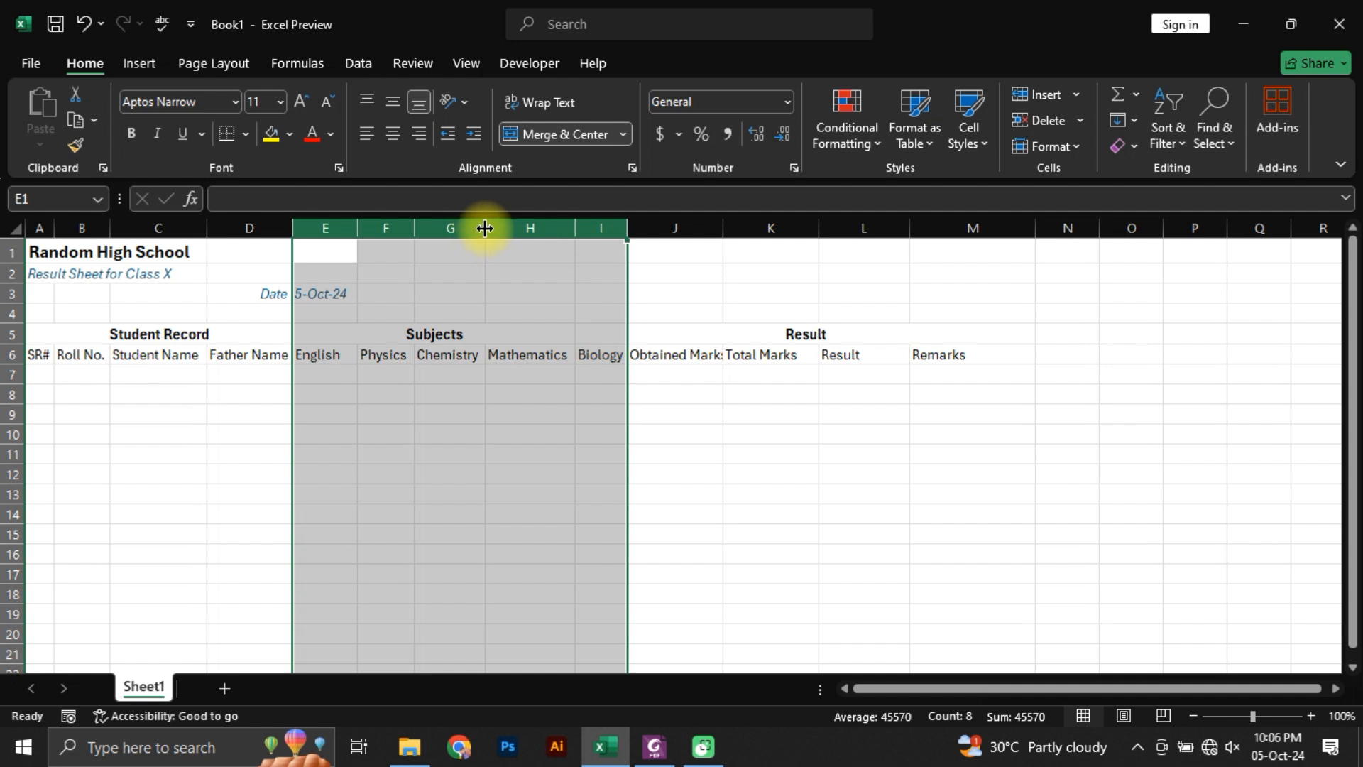
pyautogui.moveTo(484, 227); pyautogui.dragTo(487, 223)
pyautogui.click(579, 451)
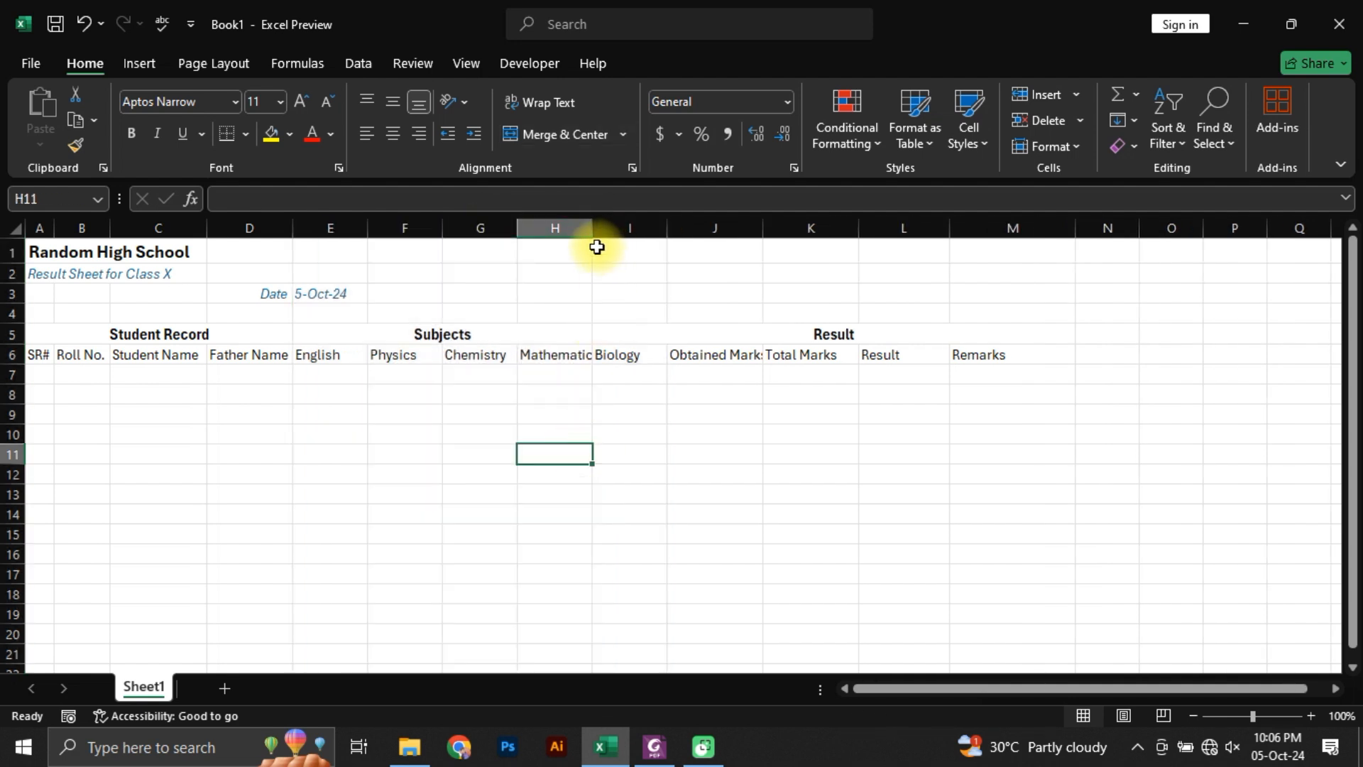
pyautogui.moveTo(593, 228); pyautogui.dragTo(592, 228)
pyautogui.moveTo(594, 227); pyautogui.dragTo(607, 230)
# Step: Fill the Student Record, Subjects and Result heading cells in row 5 with the light orange theme colour
pyautogui.click(156, 334)
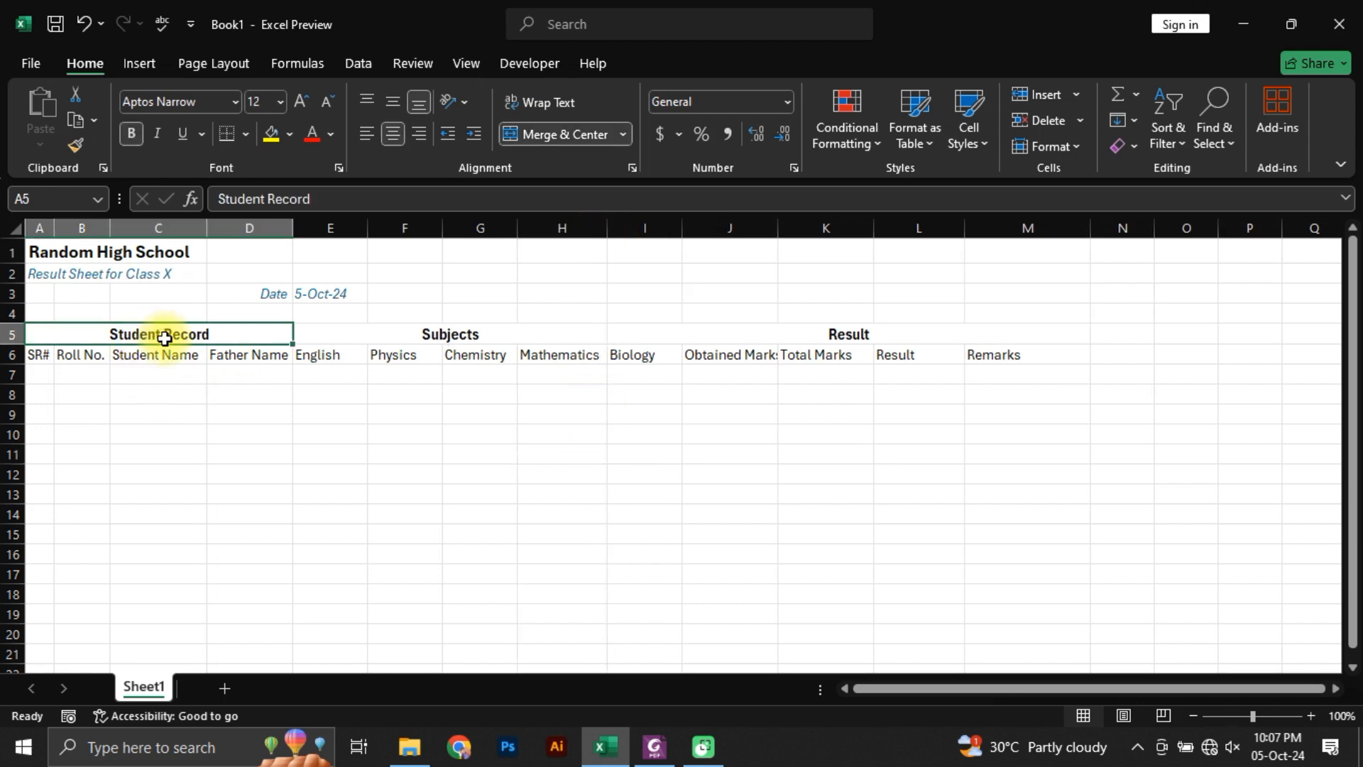
pyautogui.hotkey('alt', 'Tab')
pyautogui.hotkey('alt', 'Tab')
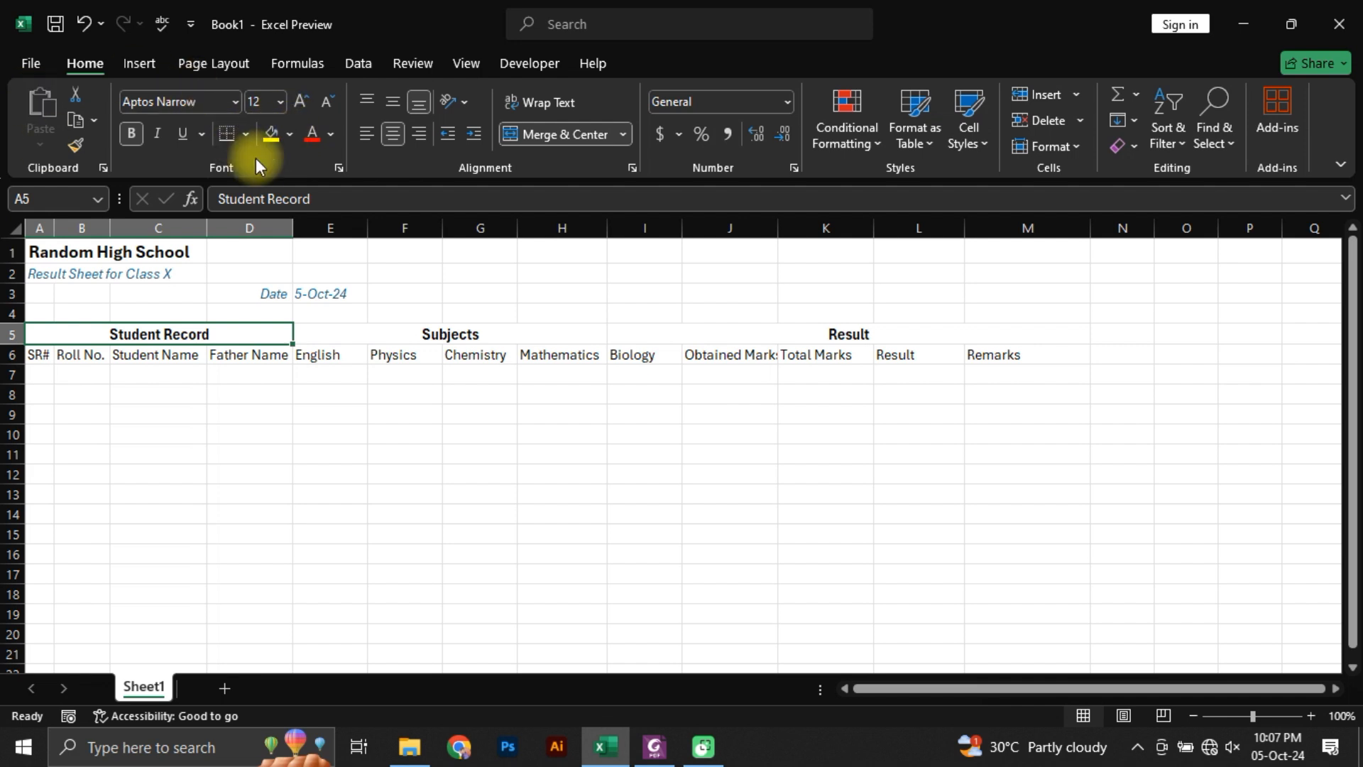
pyautogui.click(290, 134)
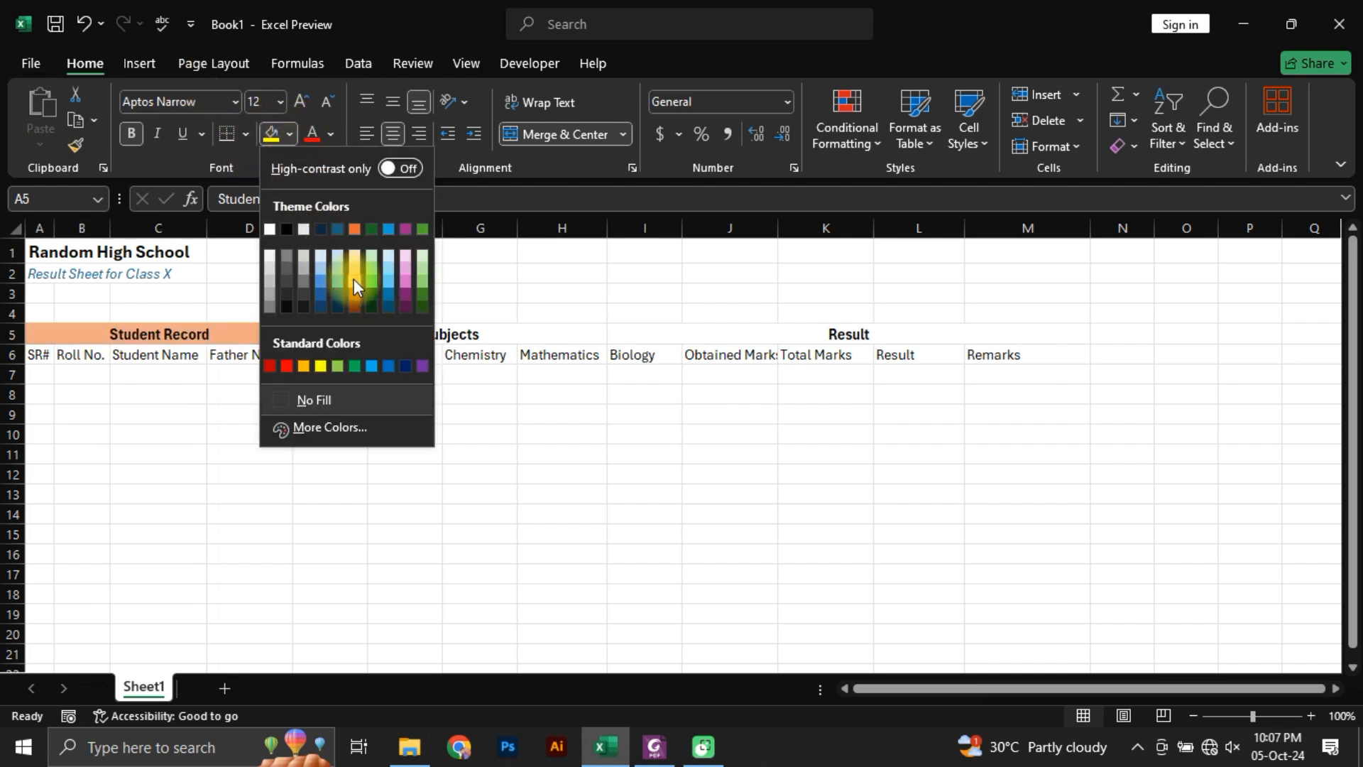
pyautogui.click(353, 279)
pyautogui.click(356, 337)
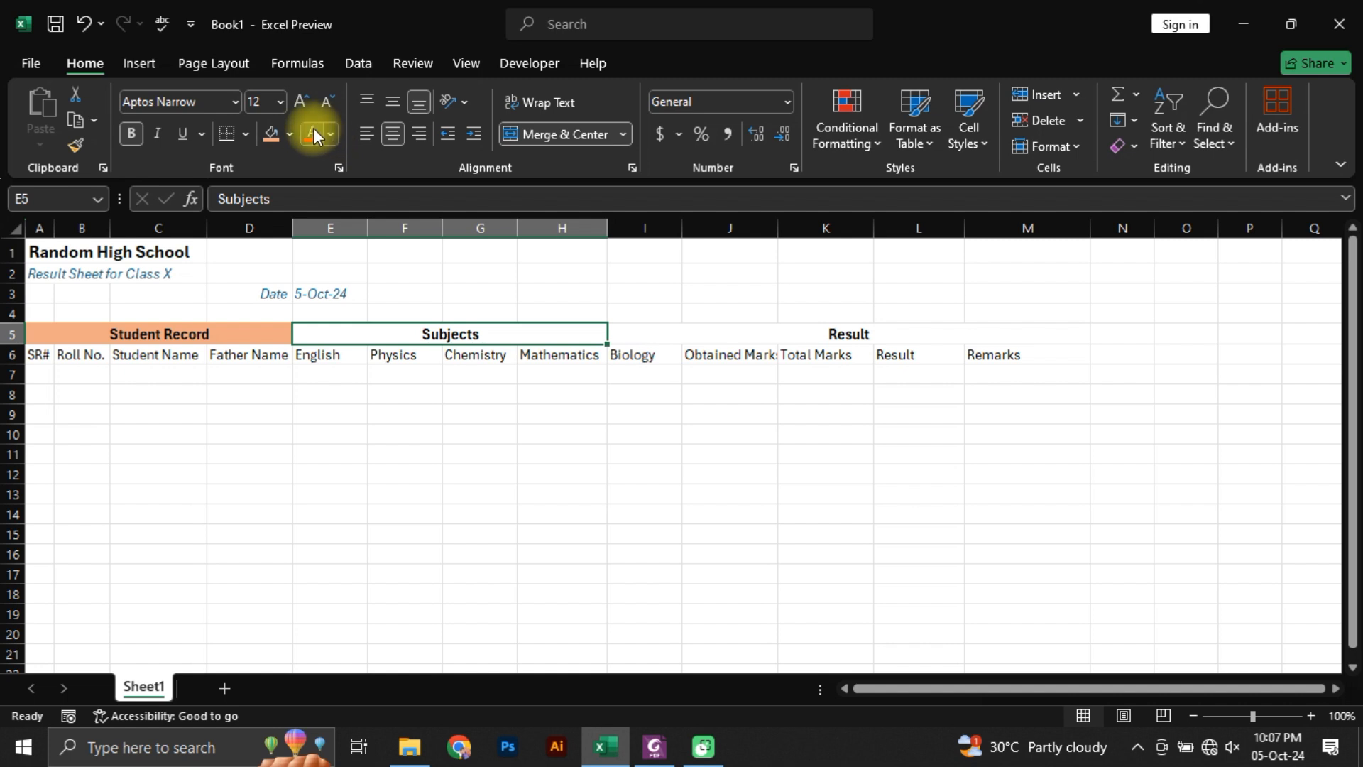
pyautogui.click(270, 135)
pyautogui.click(786, 333)
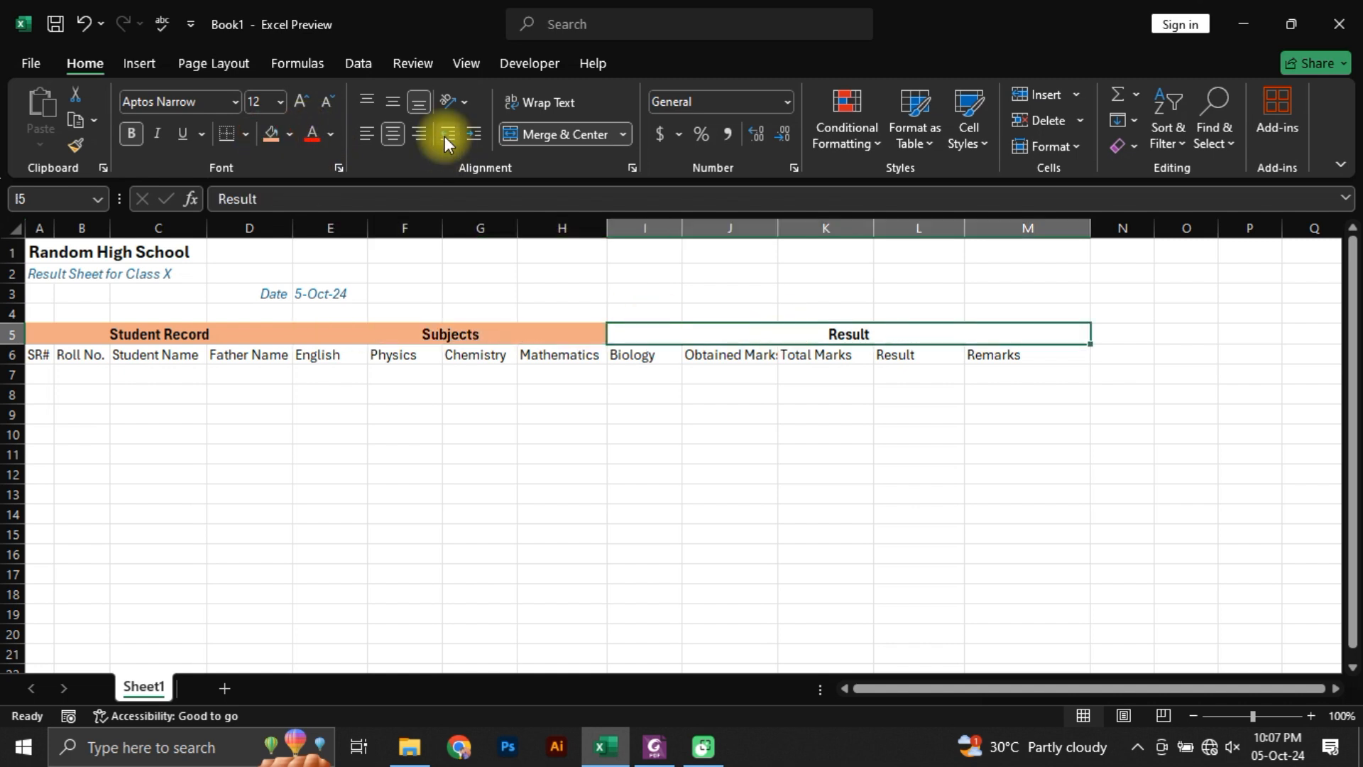
pyautogui.click(268, 135)
pyautogui.click(410, 377)
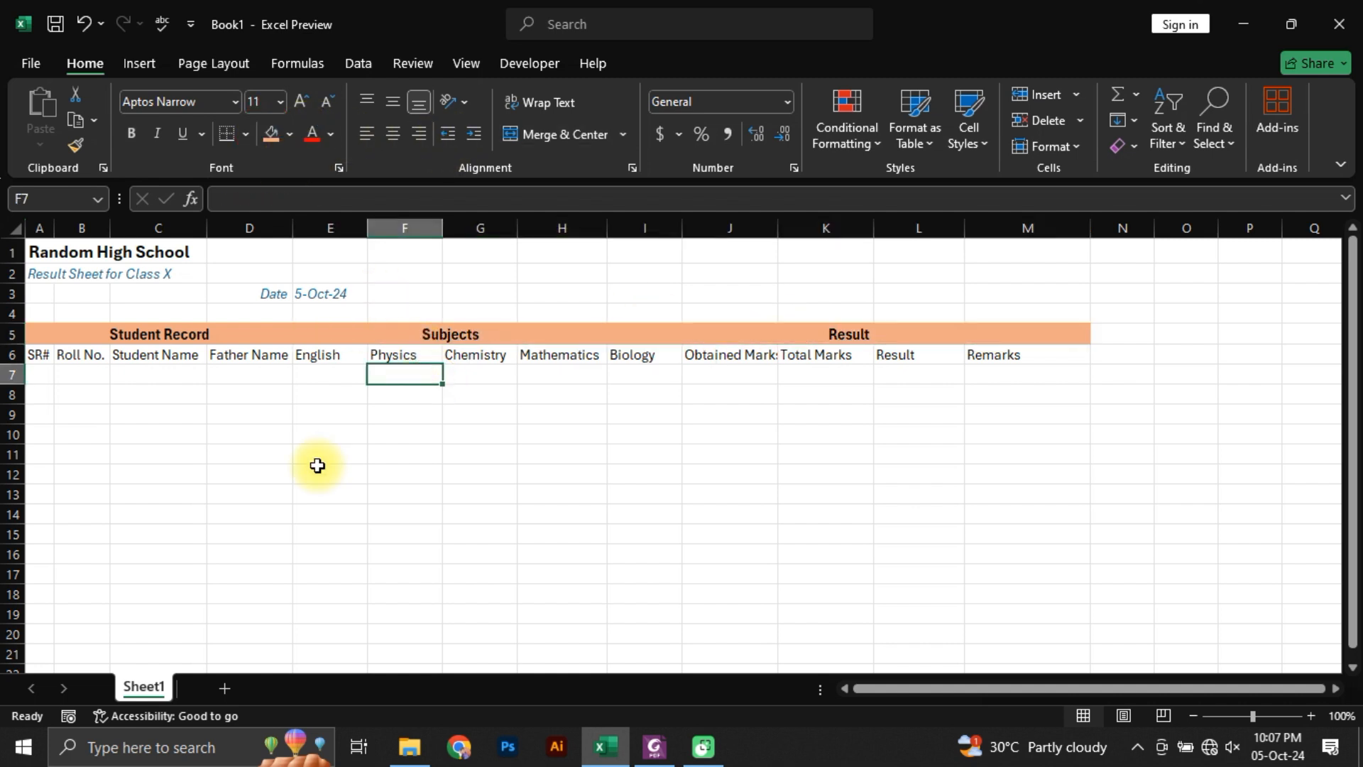
pyautogui.click(15, 355)
pyautogui.click(67, 334)
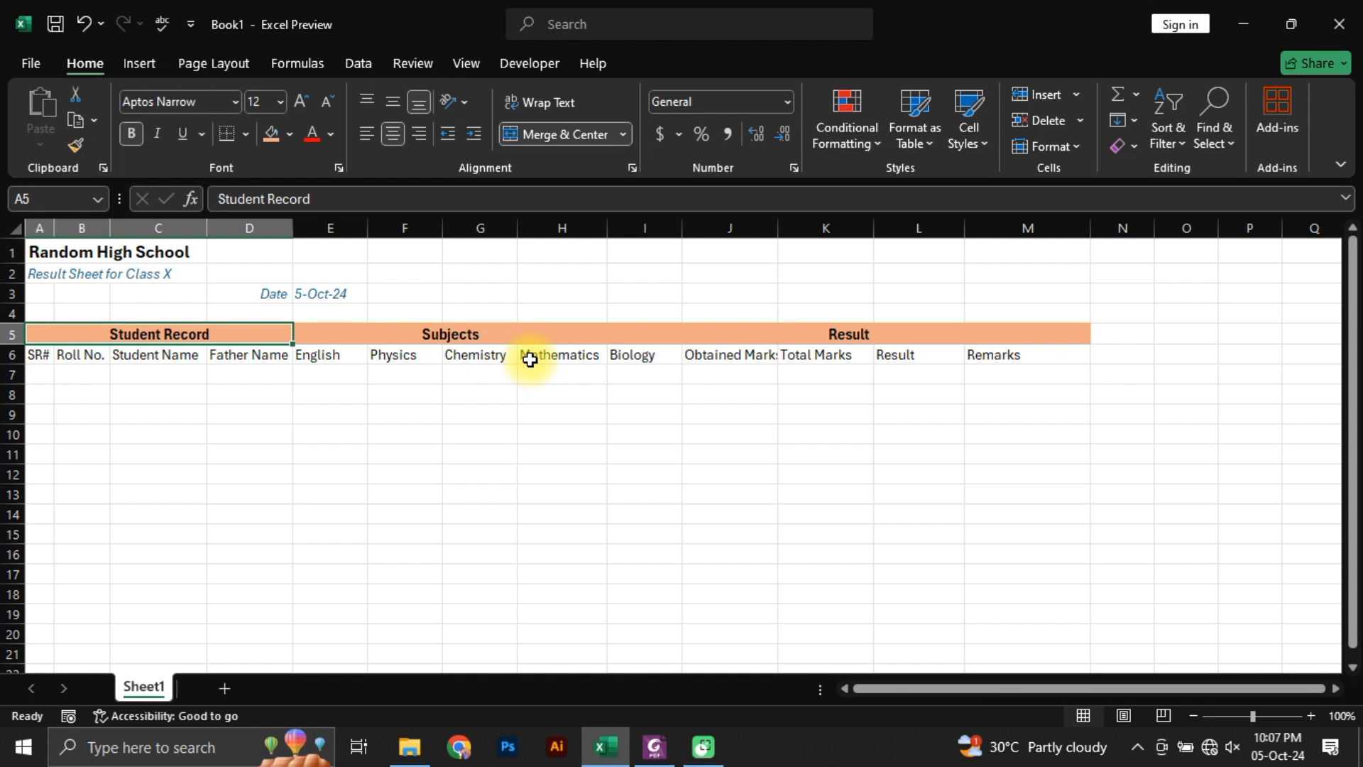
pyautogui.press('Left')
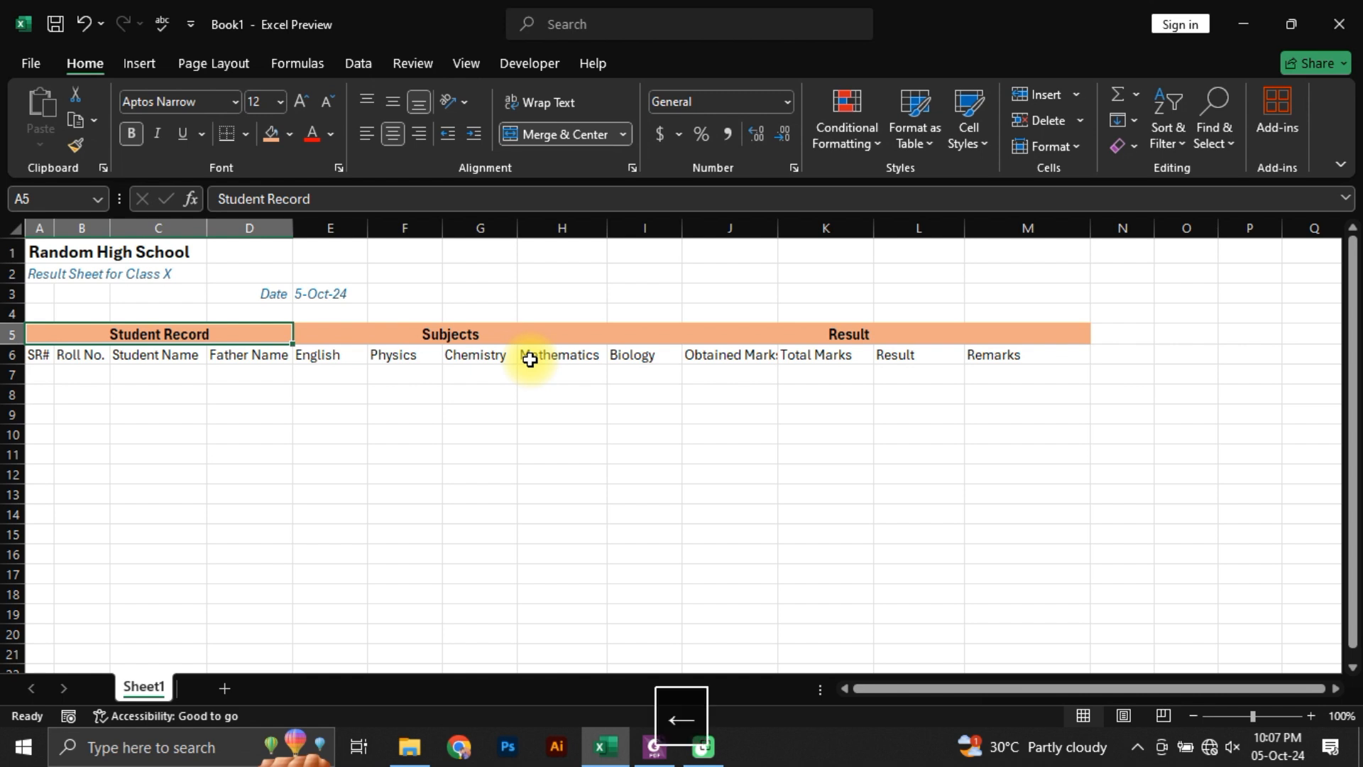
pyautogui.press('Escape')
# Step: Switch to Students Marks.pdf in Foxit PhantomPDF, examine how the roll numbers are written, and return to the Excel workbook
pyautogui.click(44, 377)
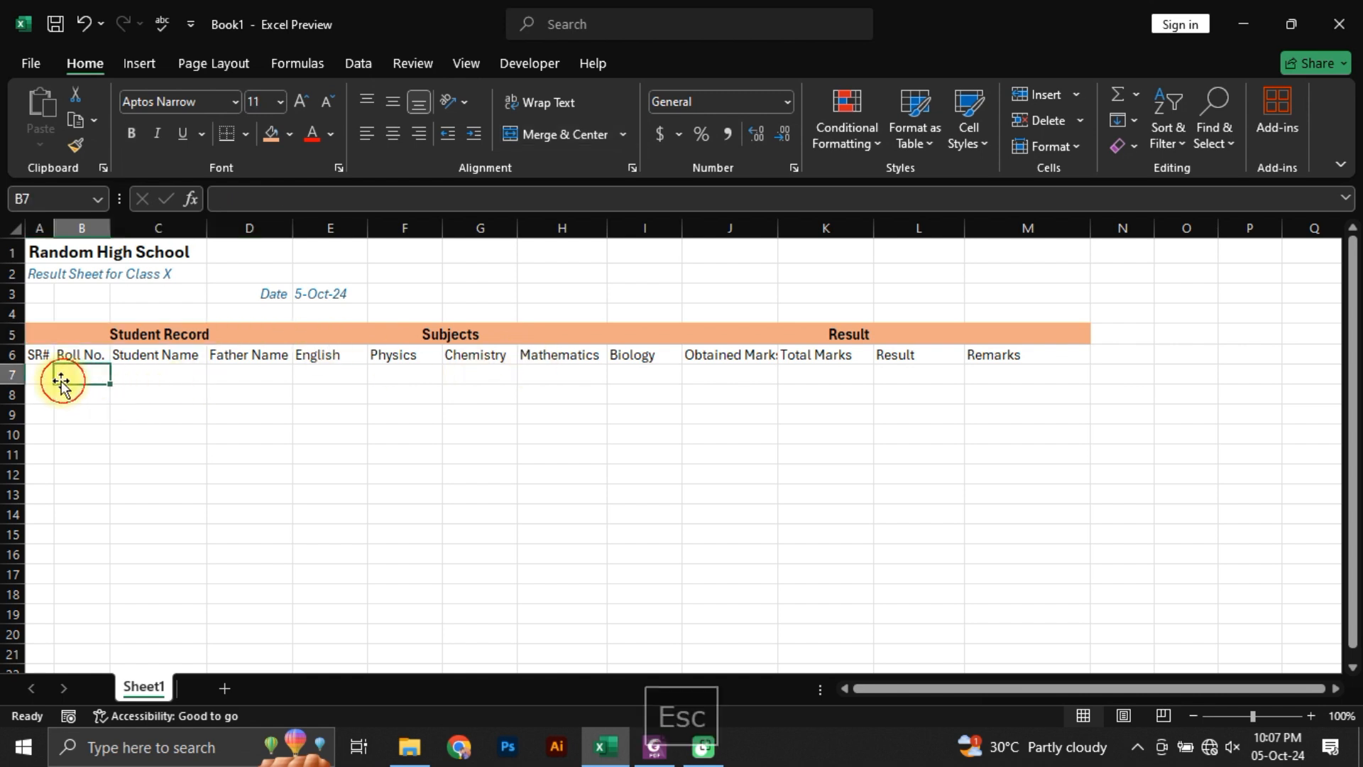
pyautogui.hotkey('alt', 'Tab')
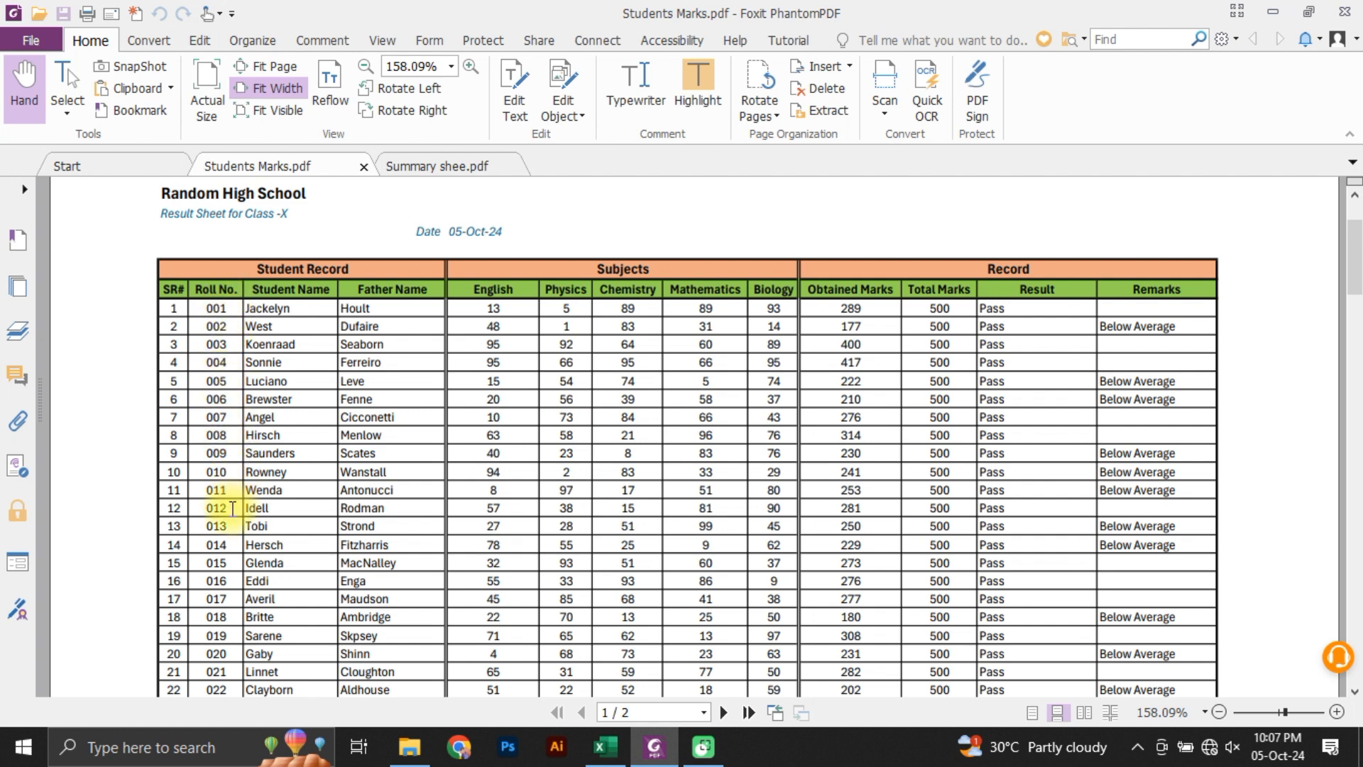
pyautogui.doubleClick(220, 310)
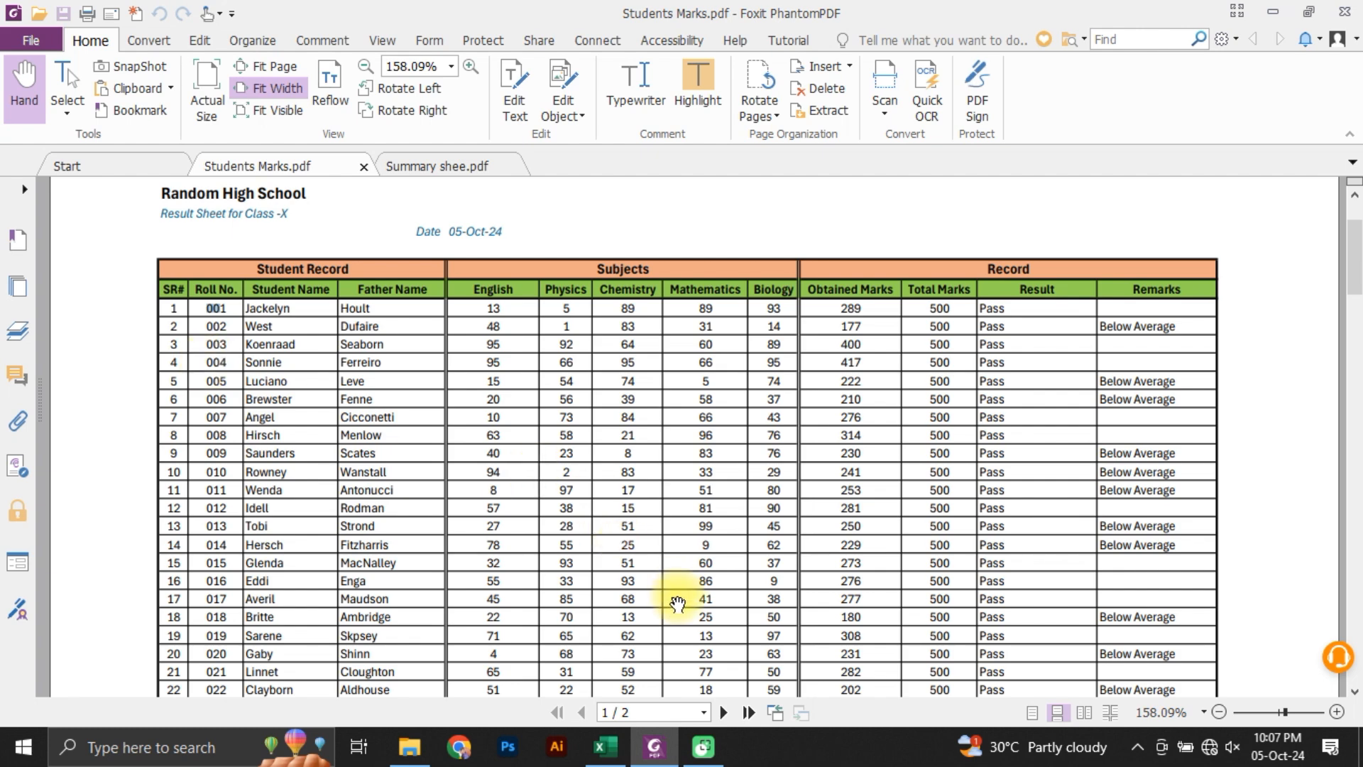
pyautogui.click(605, 746)
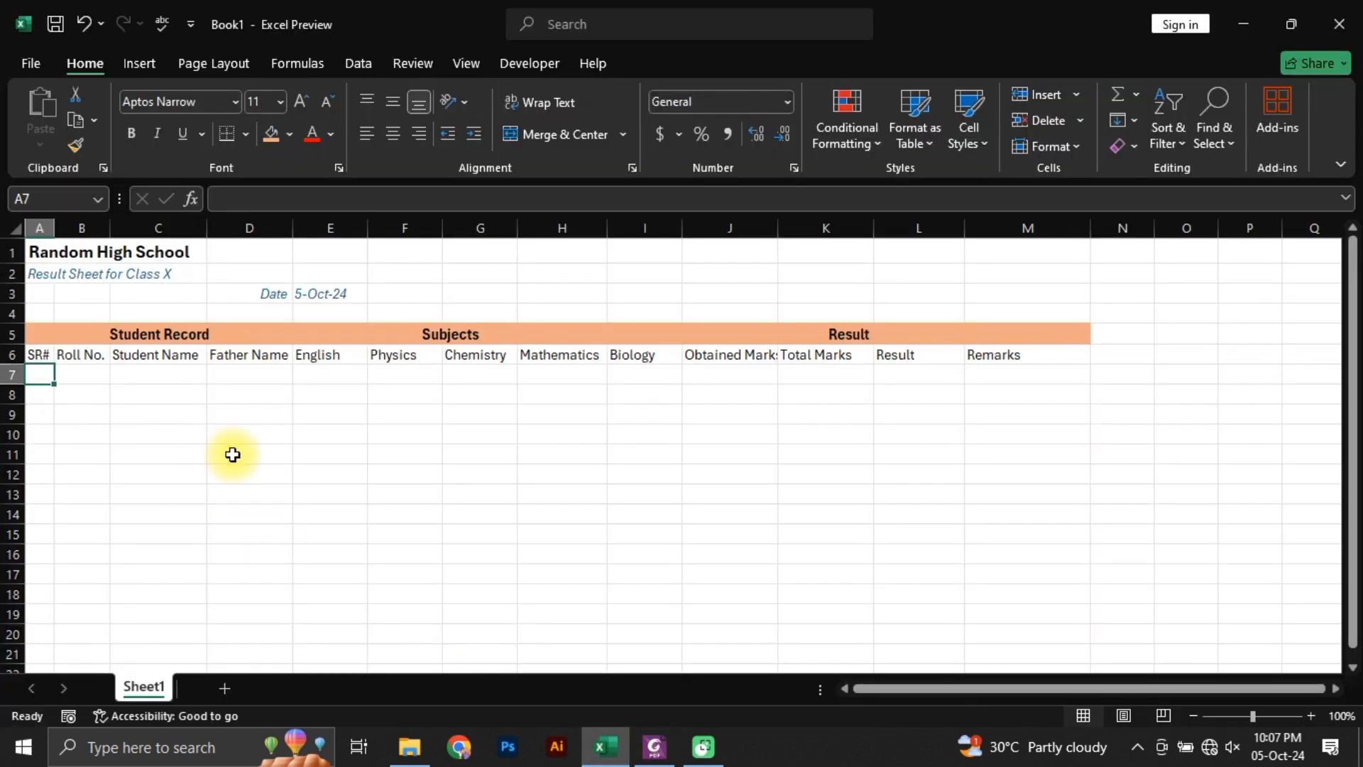
# Step: Enter 1 as the first SR# value in A7, and go to the Roll No. cell beside it
pyautogui.write('1')
pyautogui.press('Return')
pyautogui.press('Up')
pyautogui.press('Right')
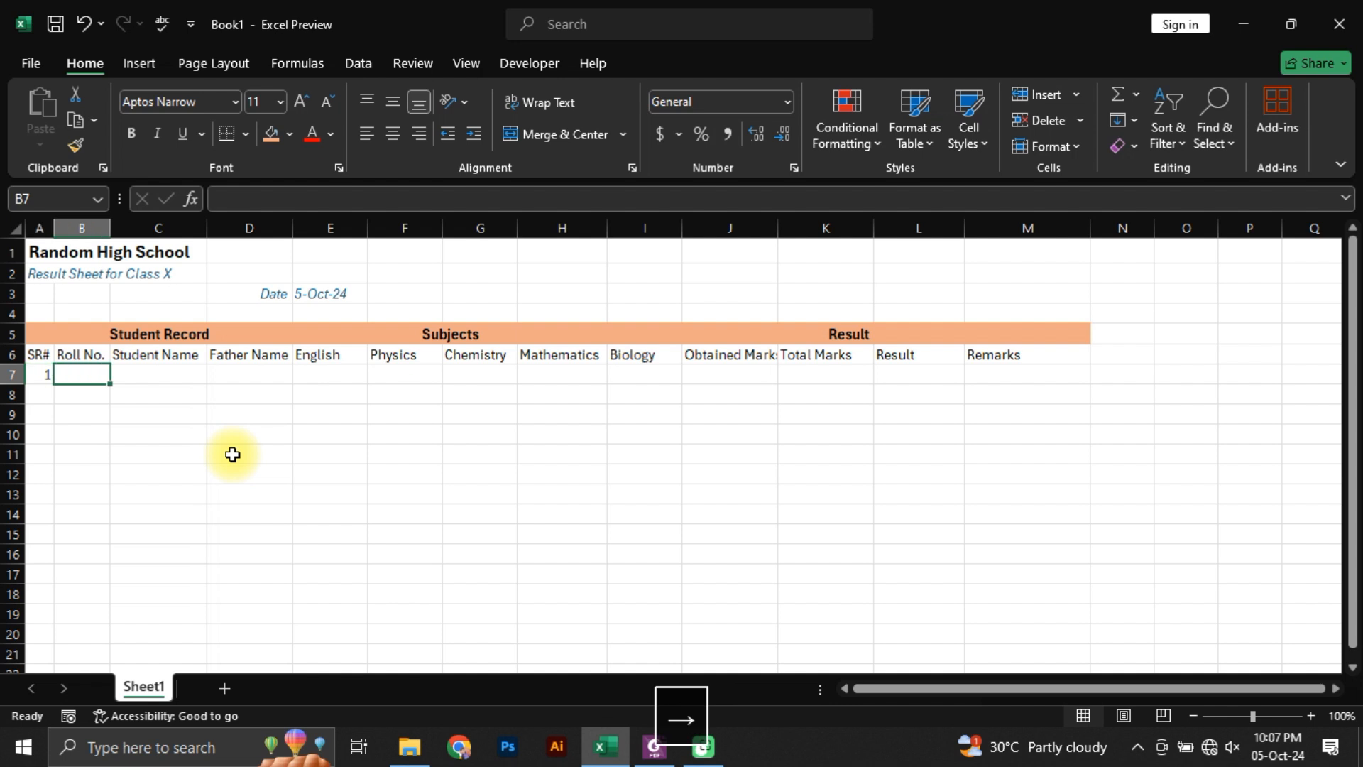
# Step: Try to enter the roll numbers 001 and 002 with leading zeros in B7 and B8
pyautogui.write('01')
pyautogui.press('BackSpace')
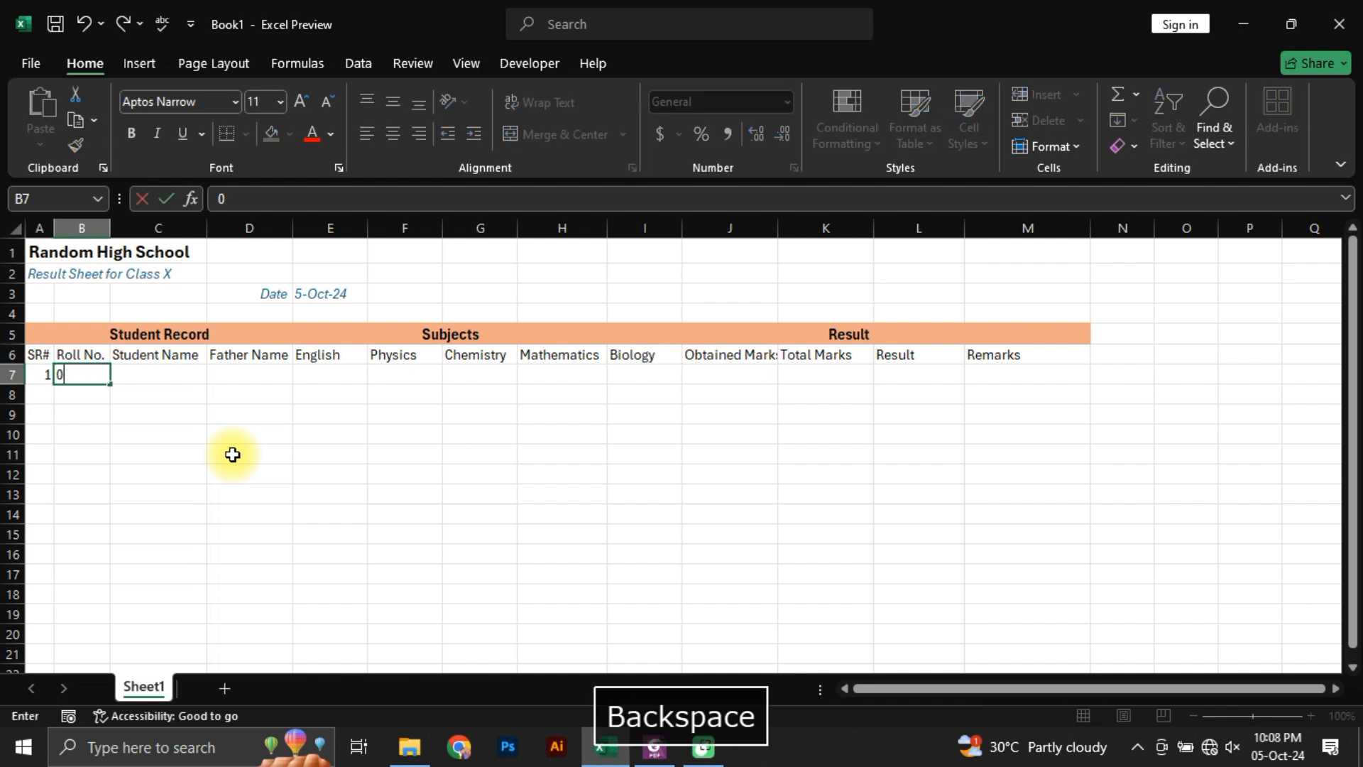
pyautogui.write('01')
pyautogui.press('Return')
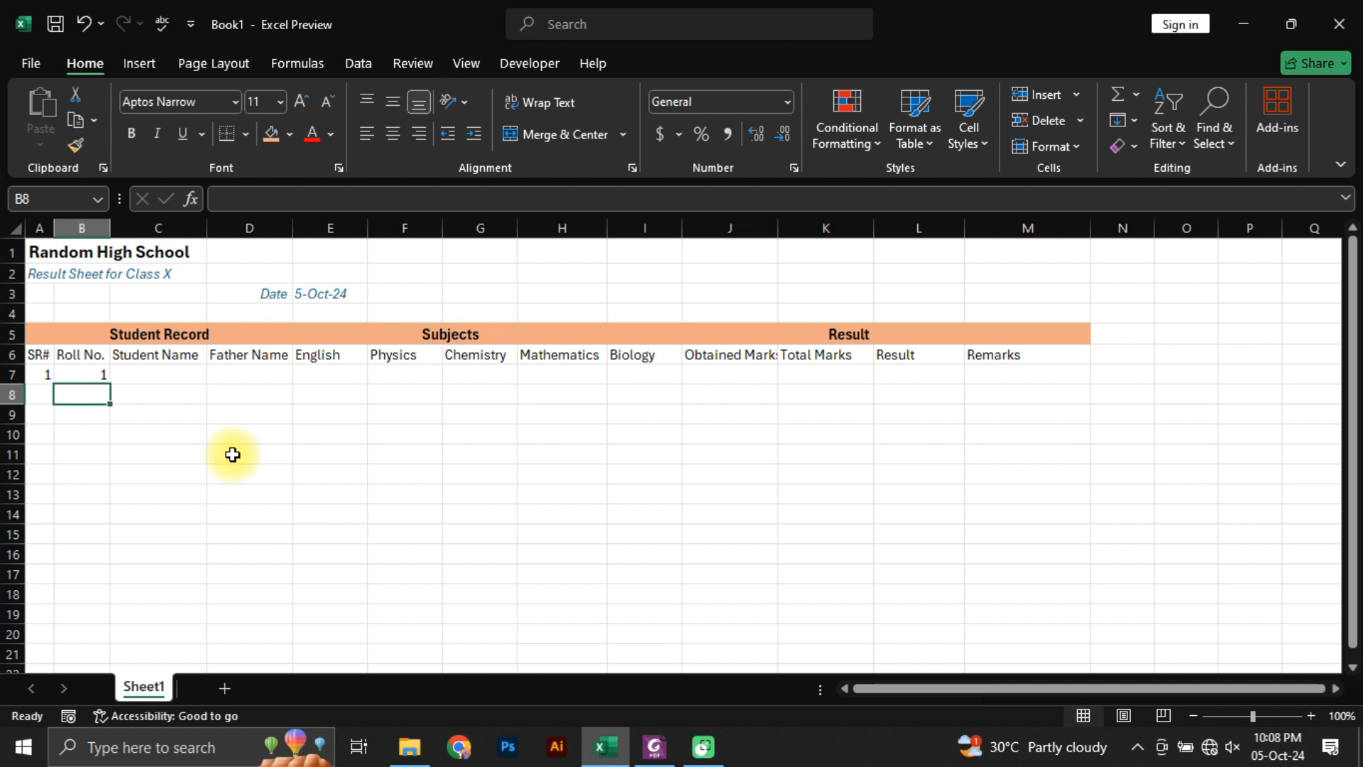
pyautogui.write('002')
pyautogui.press('Return')
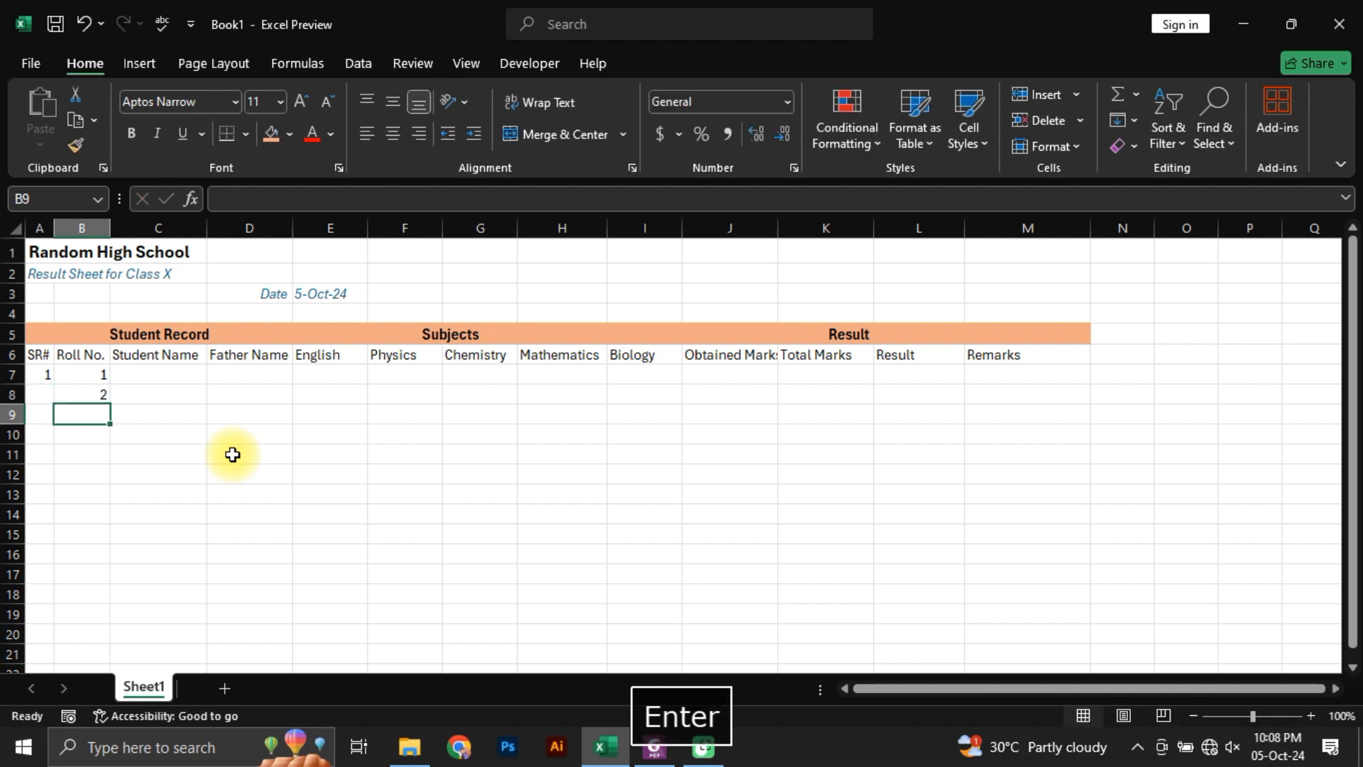
# Step: Clear the roll number entries in B7:B8, and select B7 again
pyautogui.press('Up')
pyautogui.press('Up')
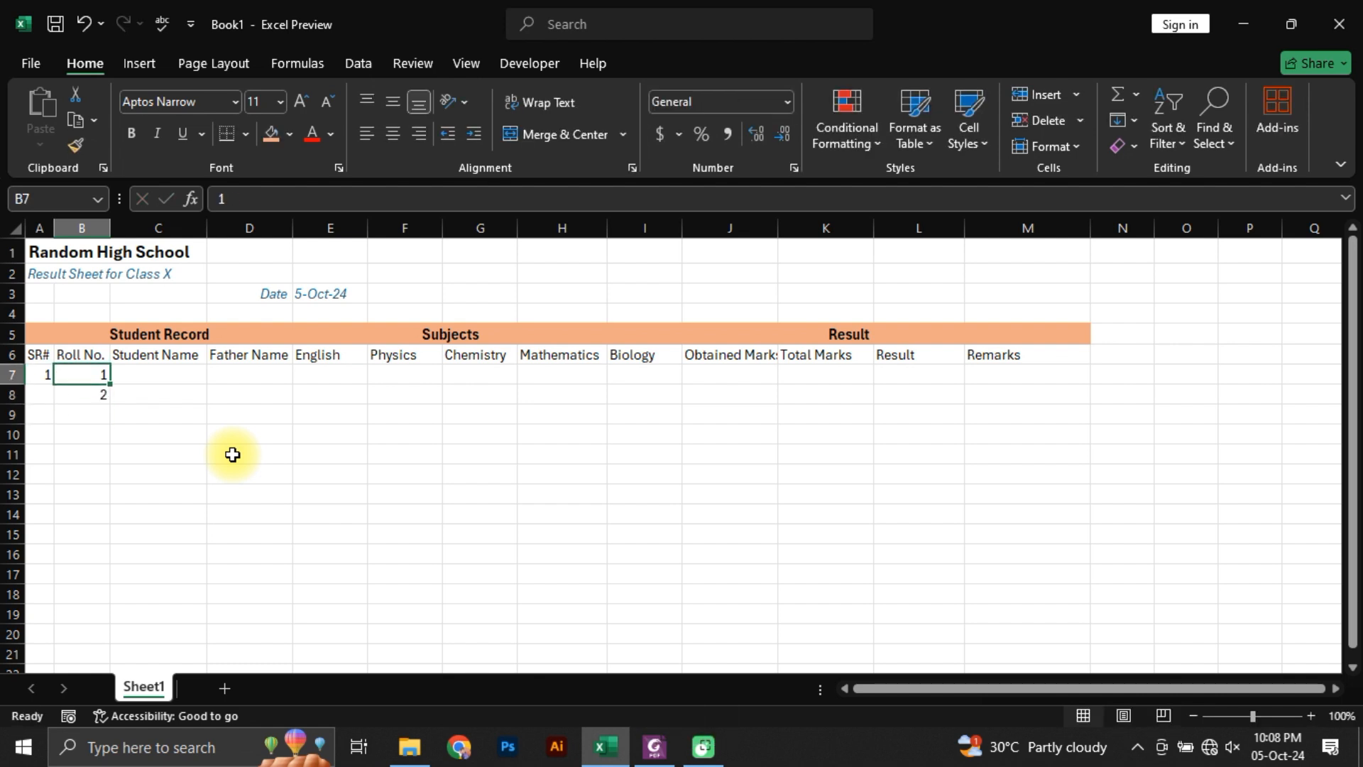
pyautogui.hotkey('shift', 'Down')
pyautogui.press('Delete')
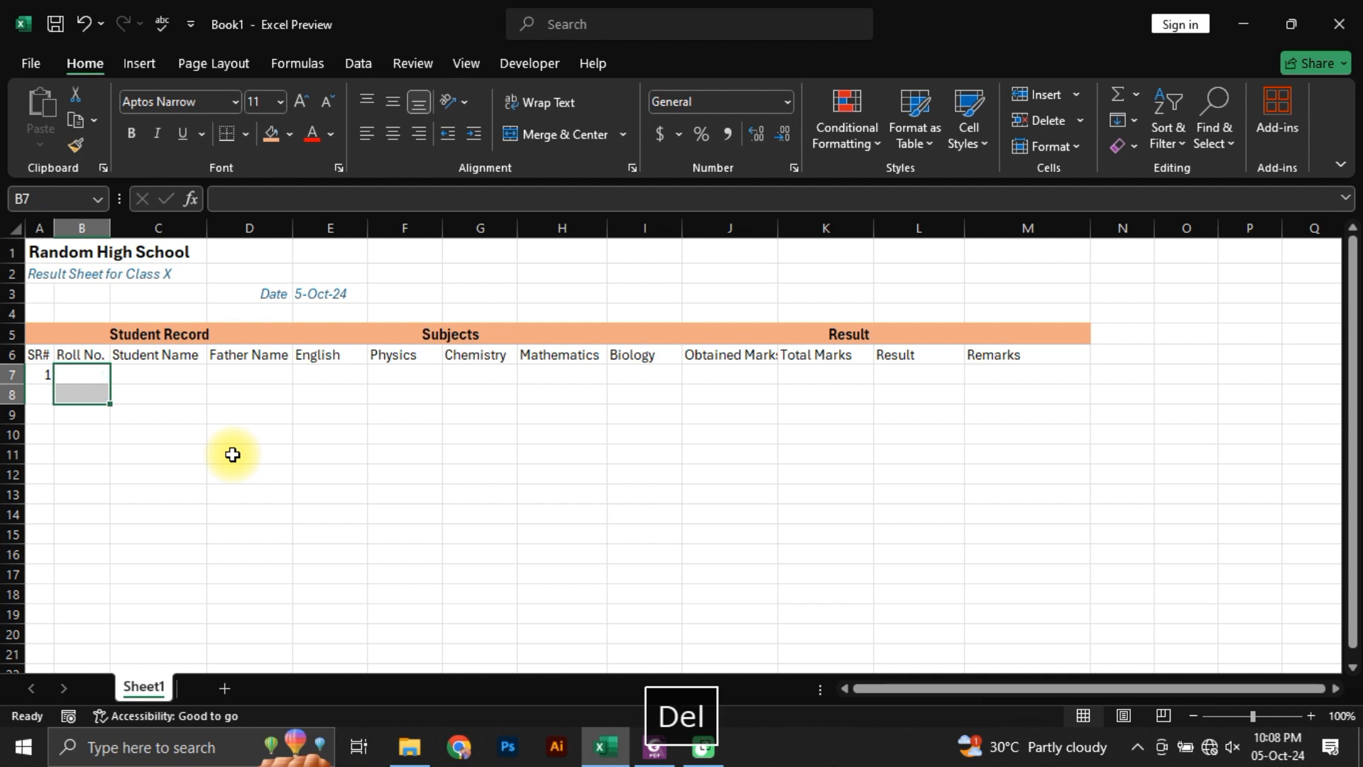
pyautogui.press('Up')
pyautogui.press('Down')
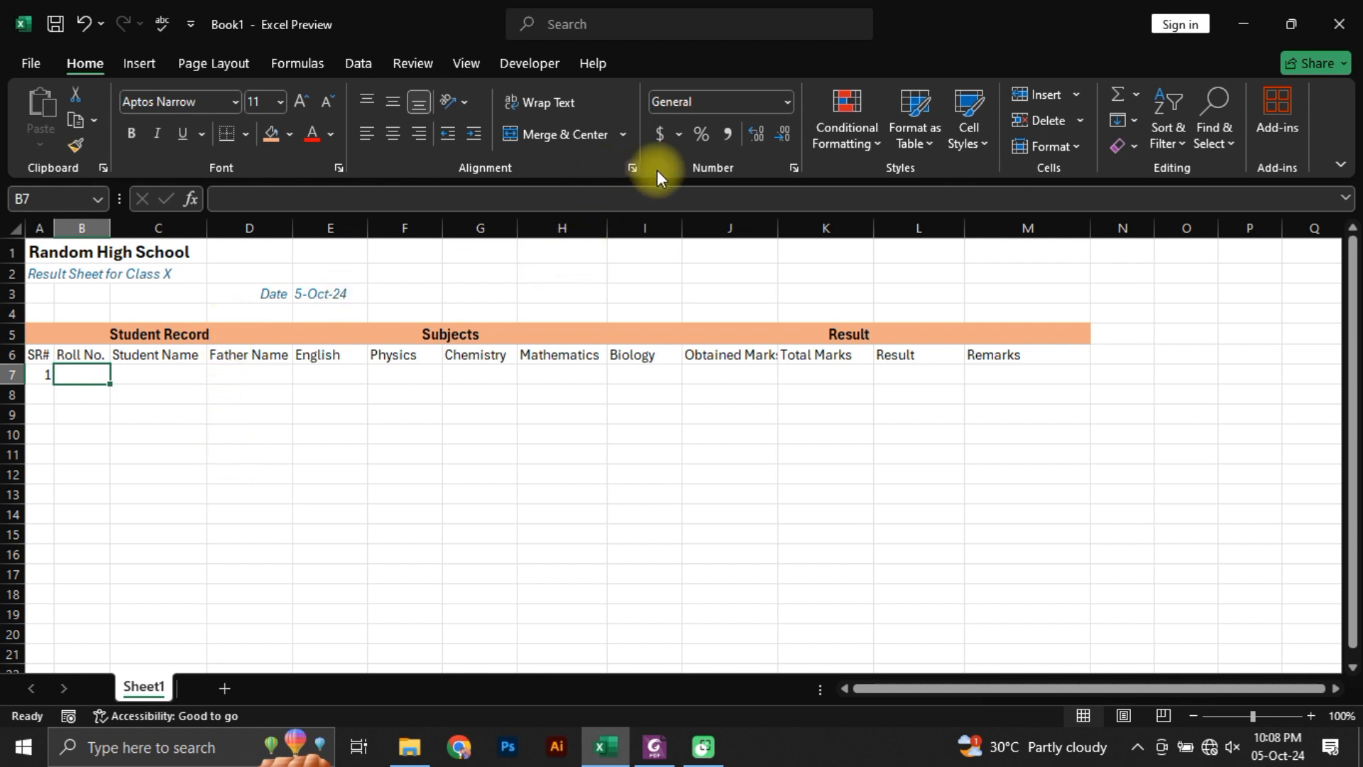
# Step: Apply the custom number format 00# to cell B7
pyautogui.click(794, 168)
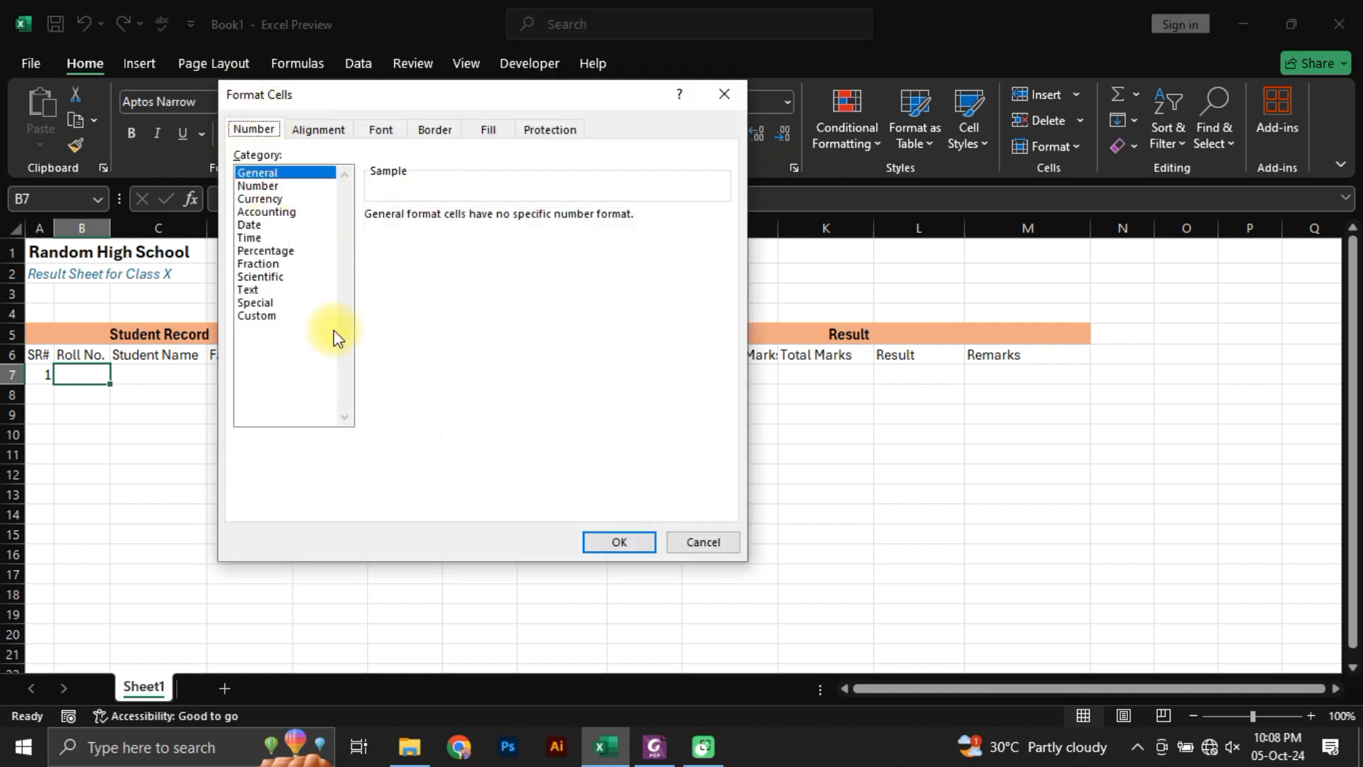
pyautogui.click(258, 317)
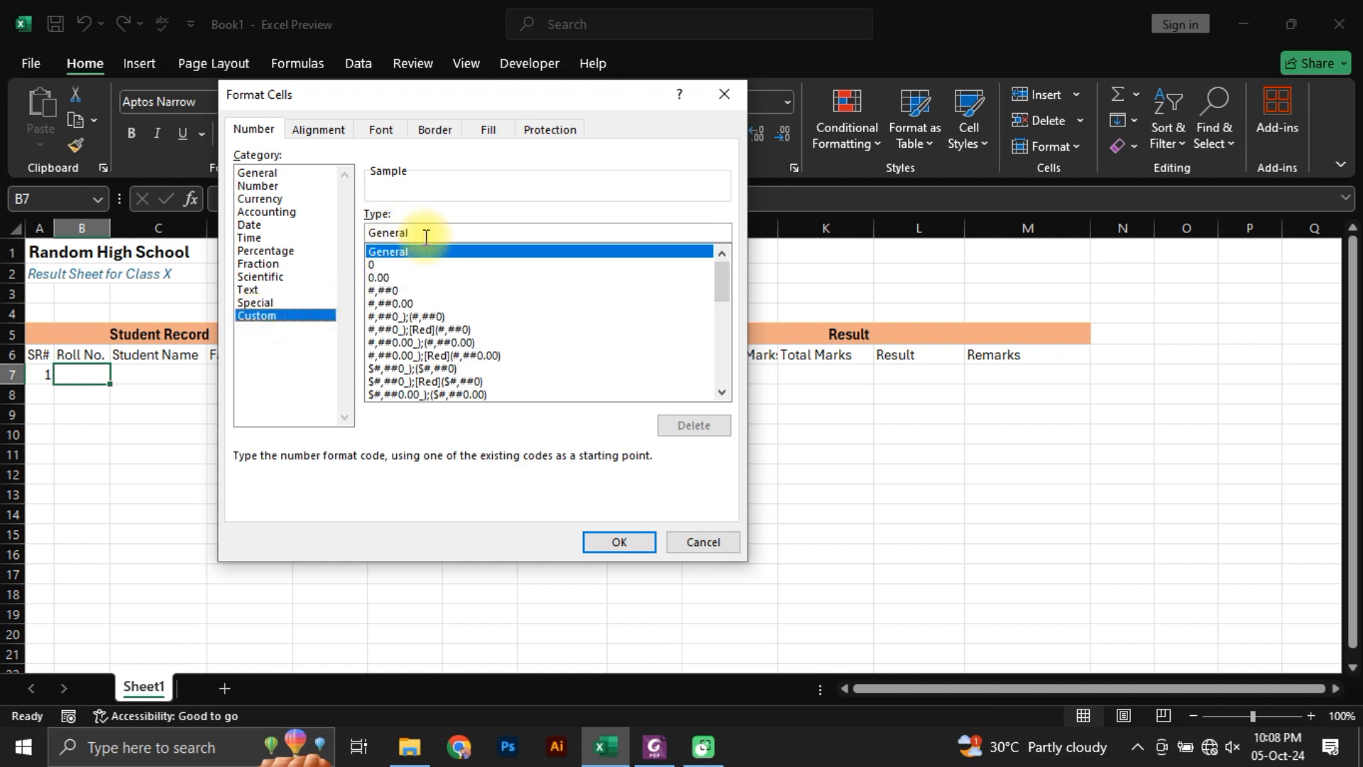
pyautogui.moveTo(426, 237); pyautogui.dragTo(362, 237)
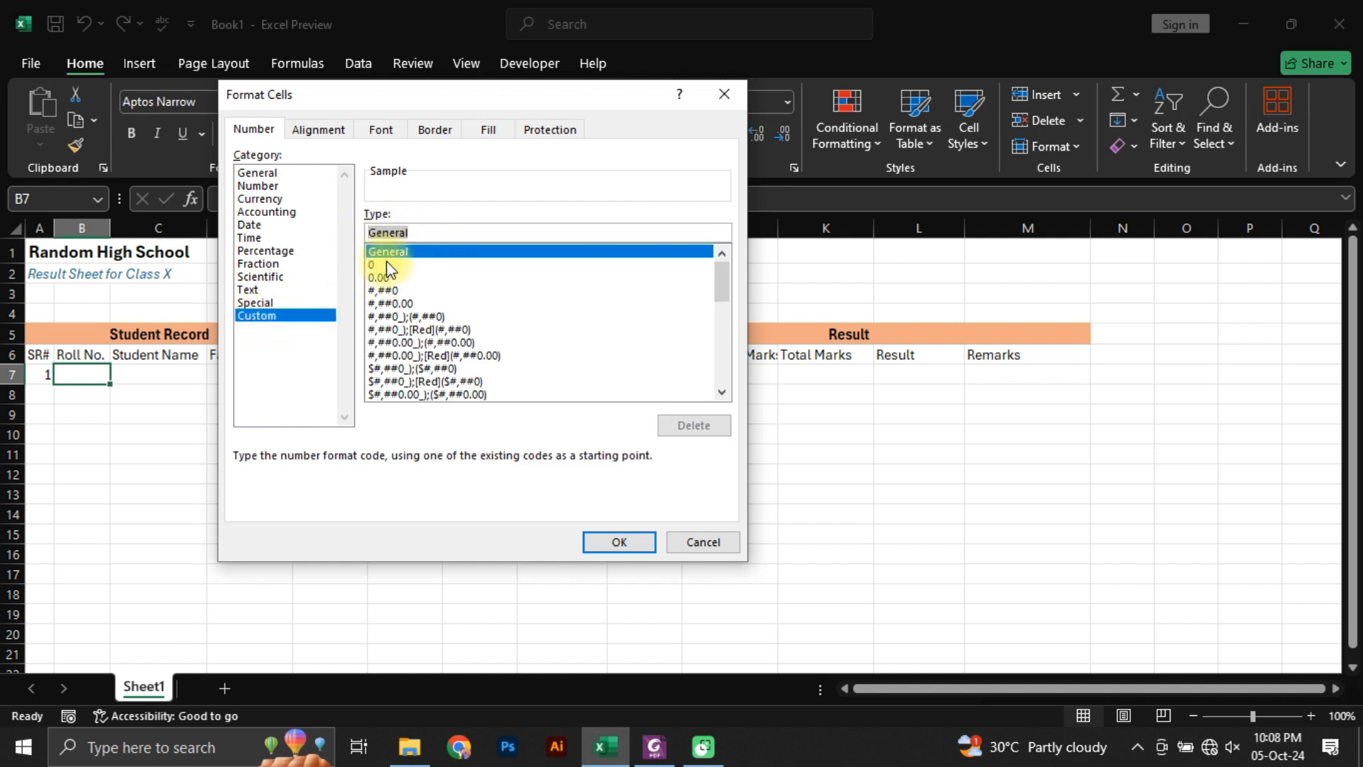
pyautogui.write('00')
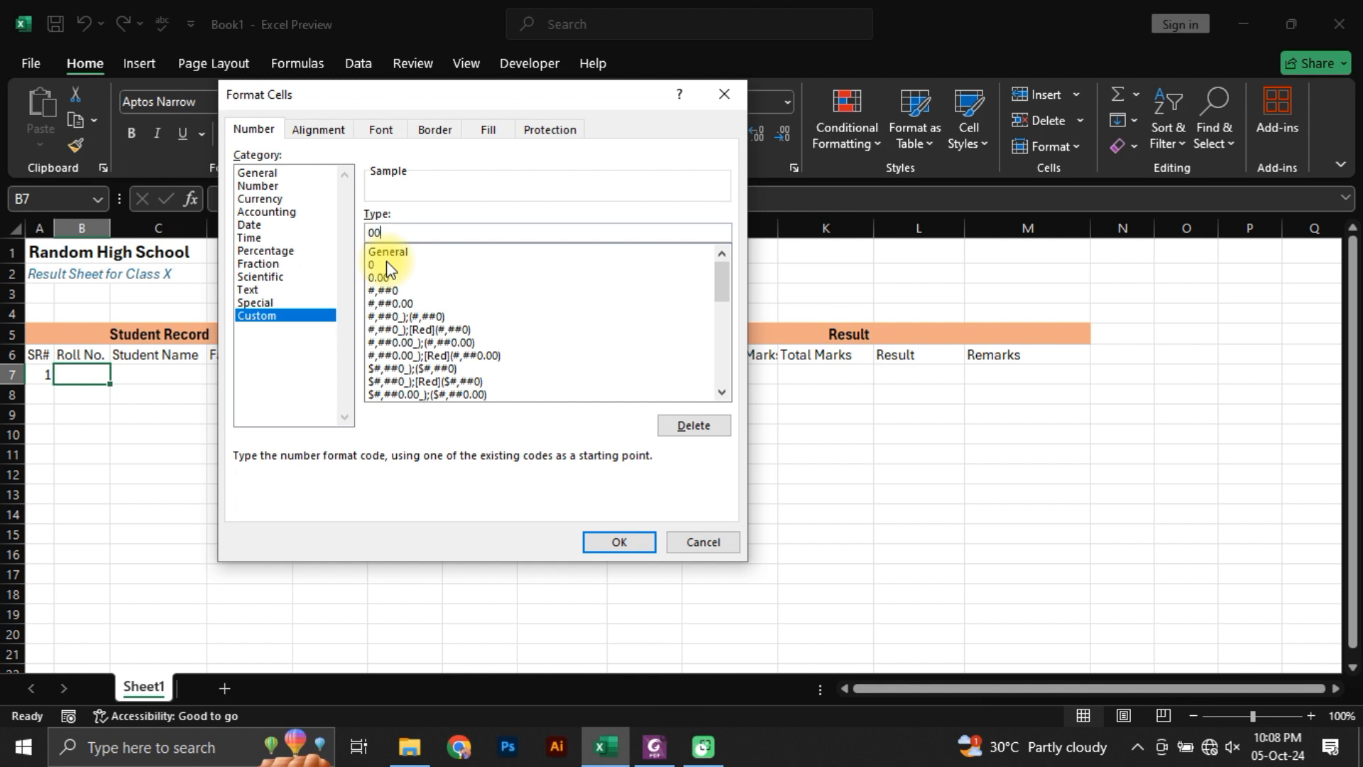
pyautogui.write('#')
pyautogui.click(613, 542)
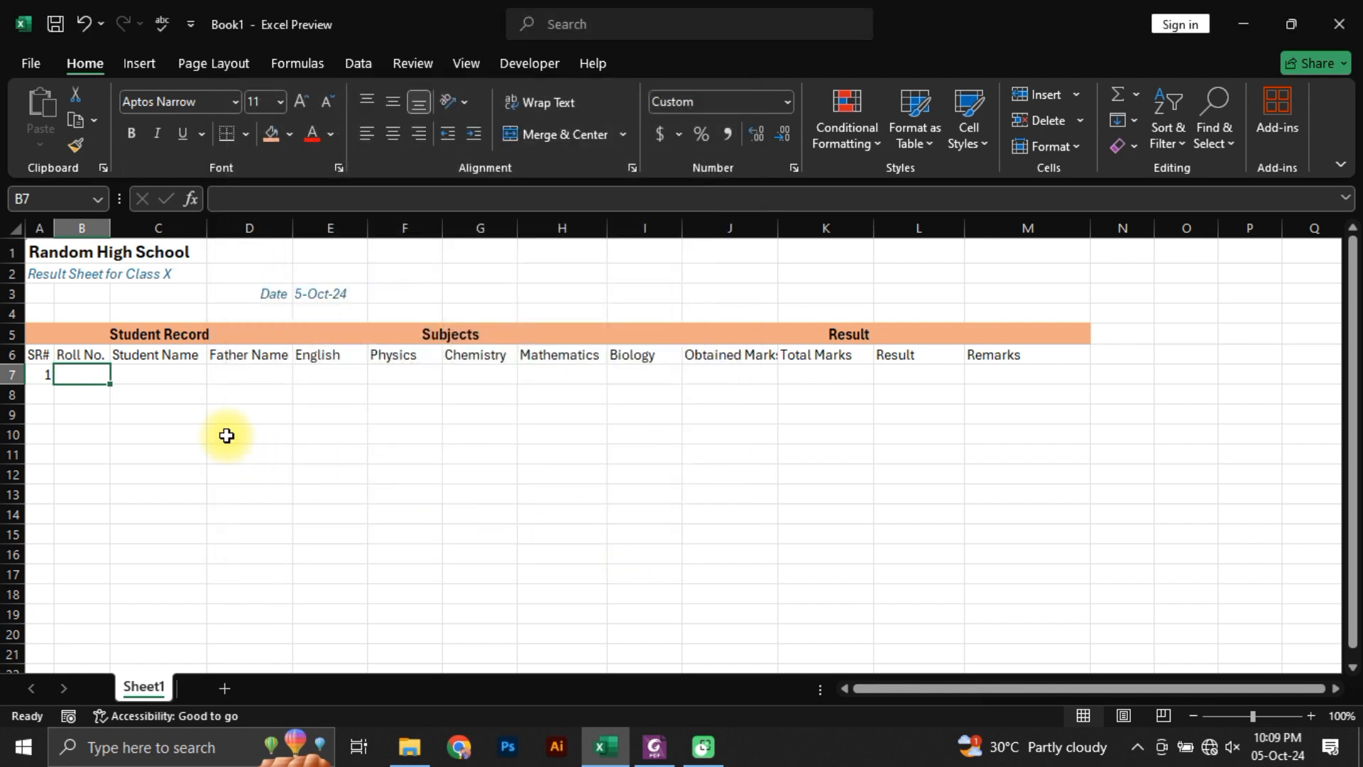
# Step: Enter 1 in B7 to test its custom format, and clear the contents of A7:B7
pyautogui.write('1')
pyautogui.press('Return')
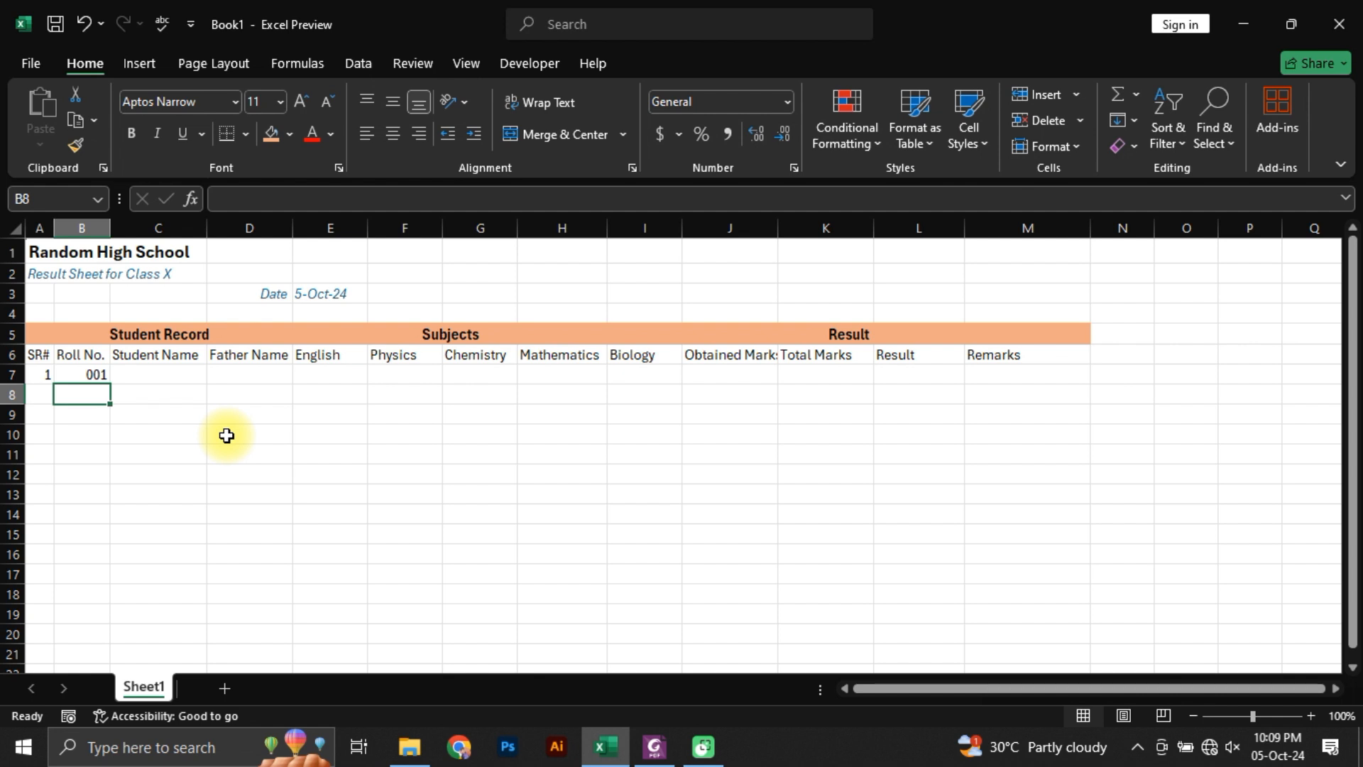
pyautogui.press('Up')
pyautogui.hotkey('shift', 'Left')
pyautogui.press('Delete')
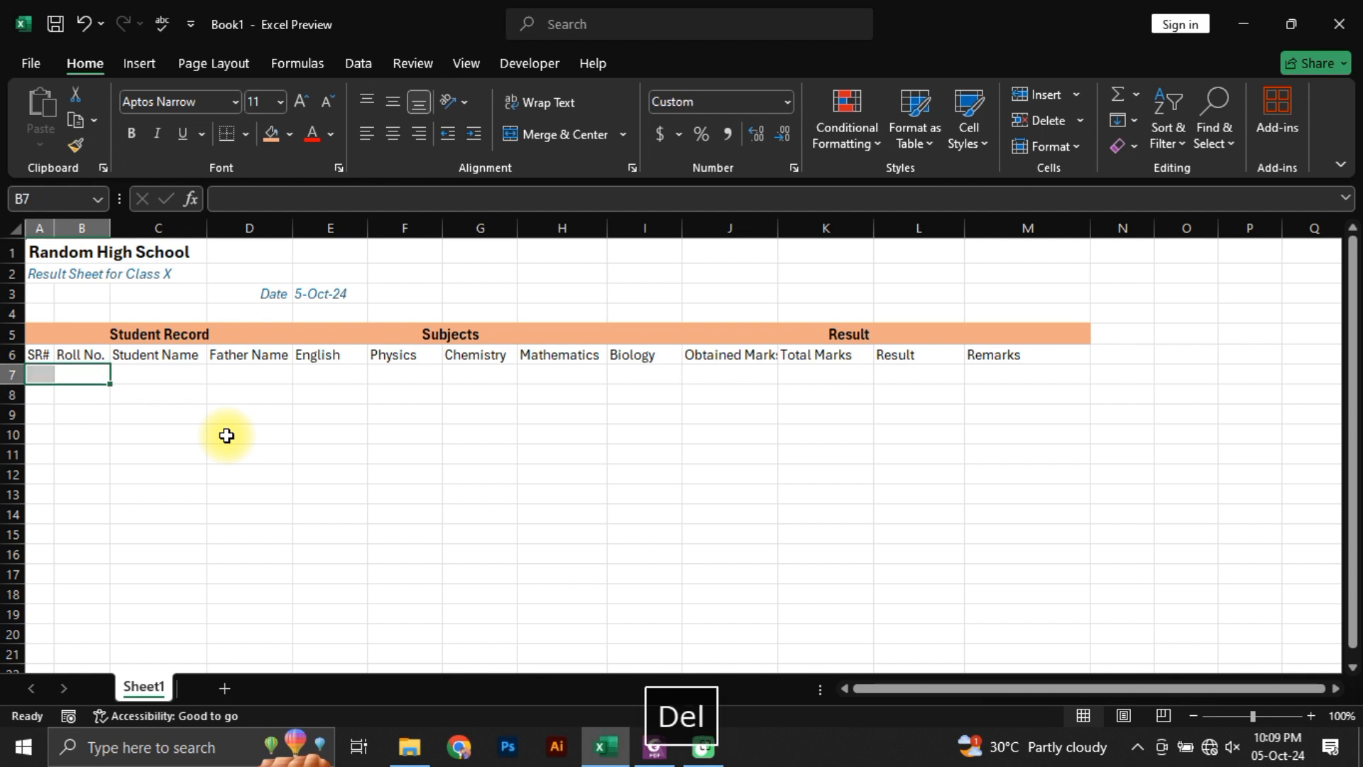
pyautogui.press('Right')
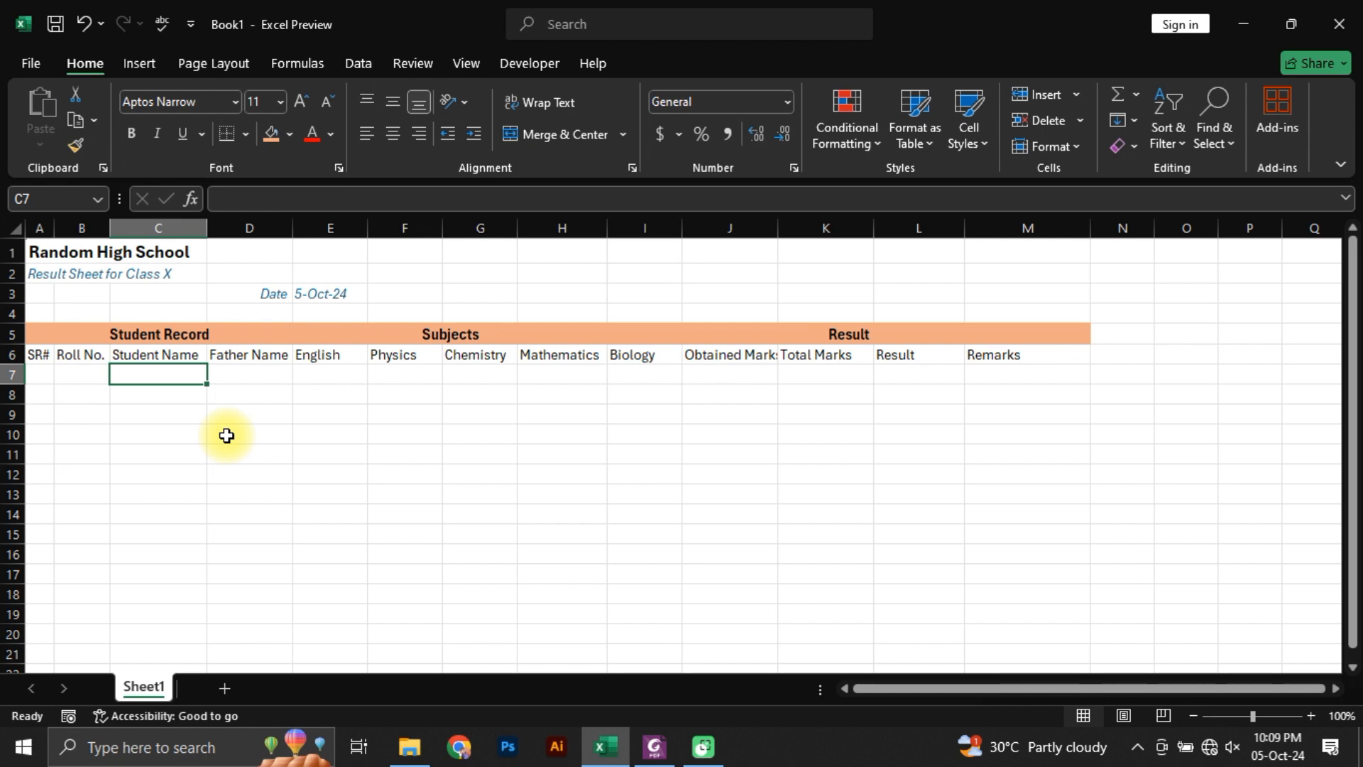
# Step: Try to select the student and father names in Students Marks.pdf in Foxit PhantomPDF, and return to the Excel workbook
pyautogui.hotkey('alt', 'Tab')
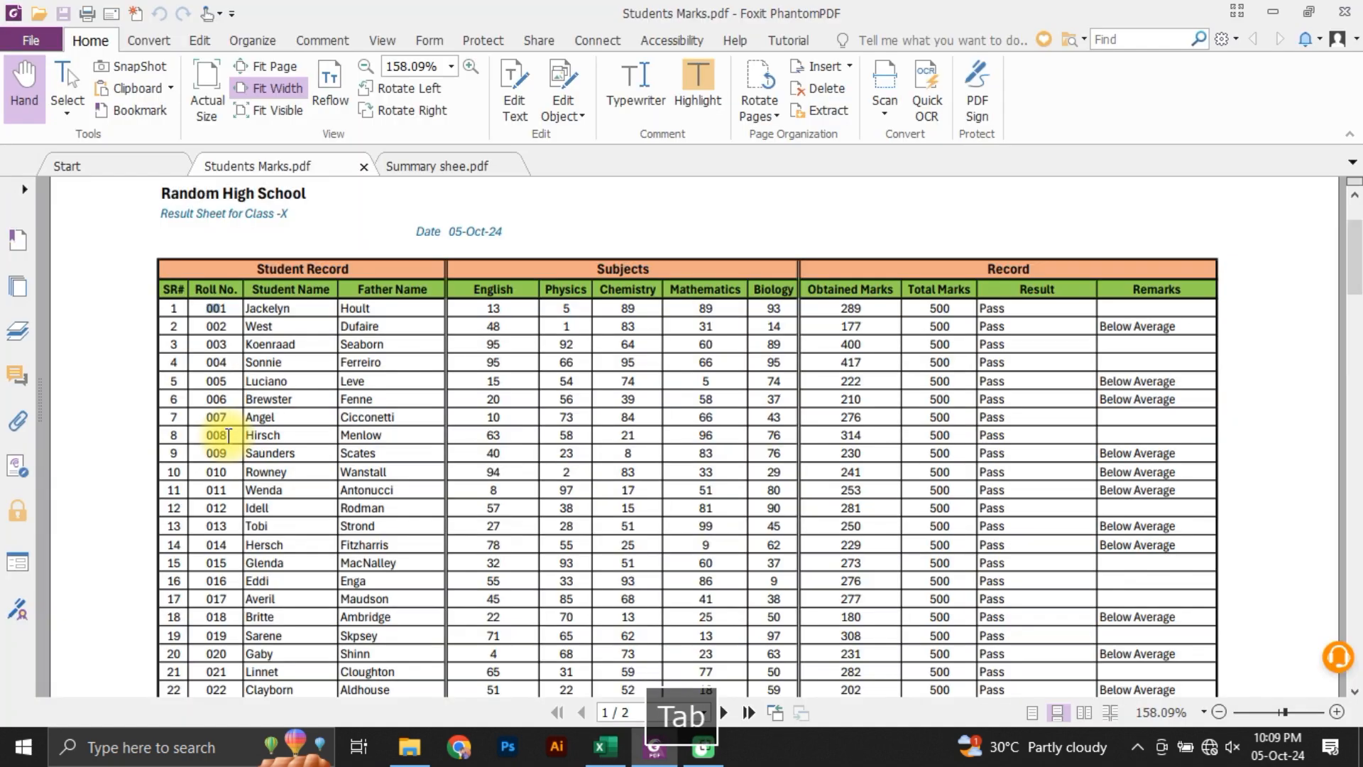
pyautogui.moveTo(243, 313); pyautogui.dragTo(345, 325)
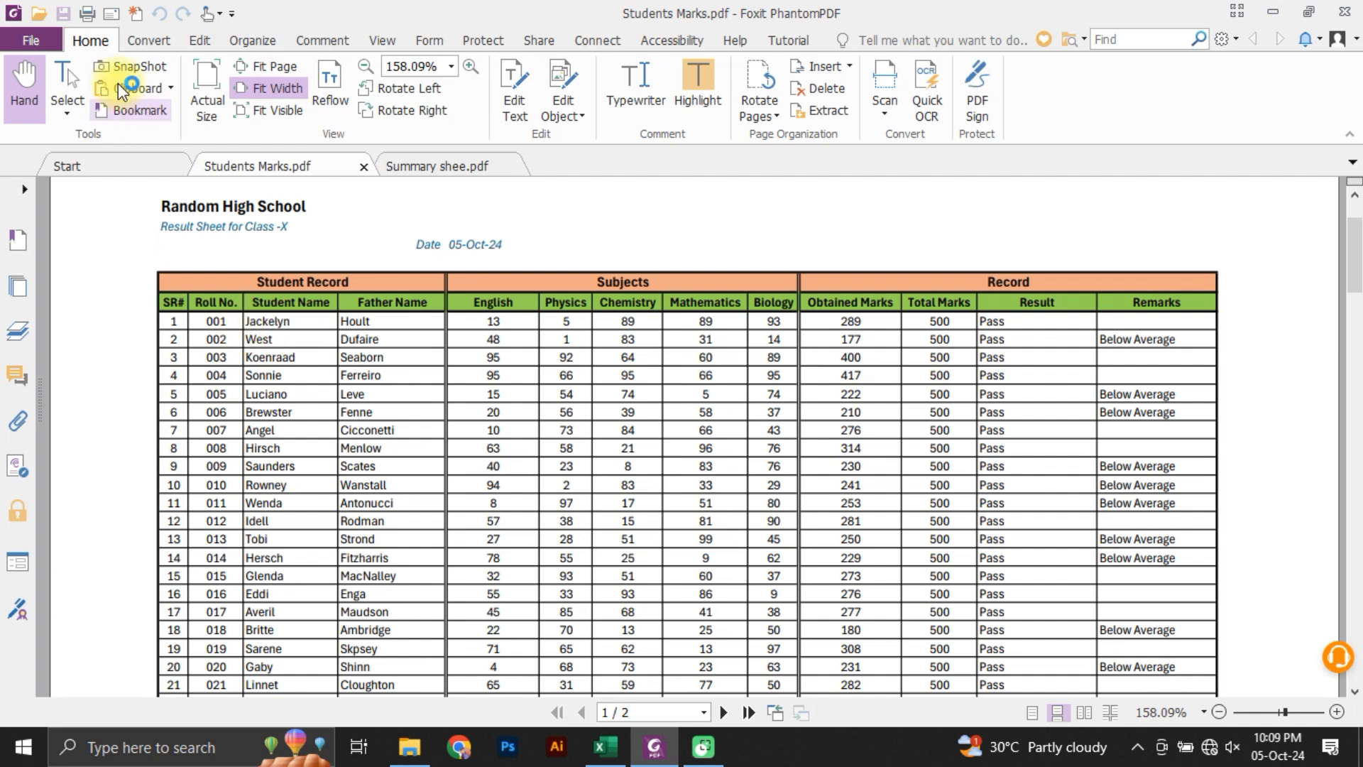
pyautogui.click(56, 98)
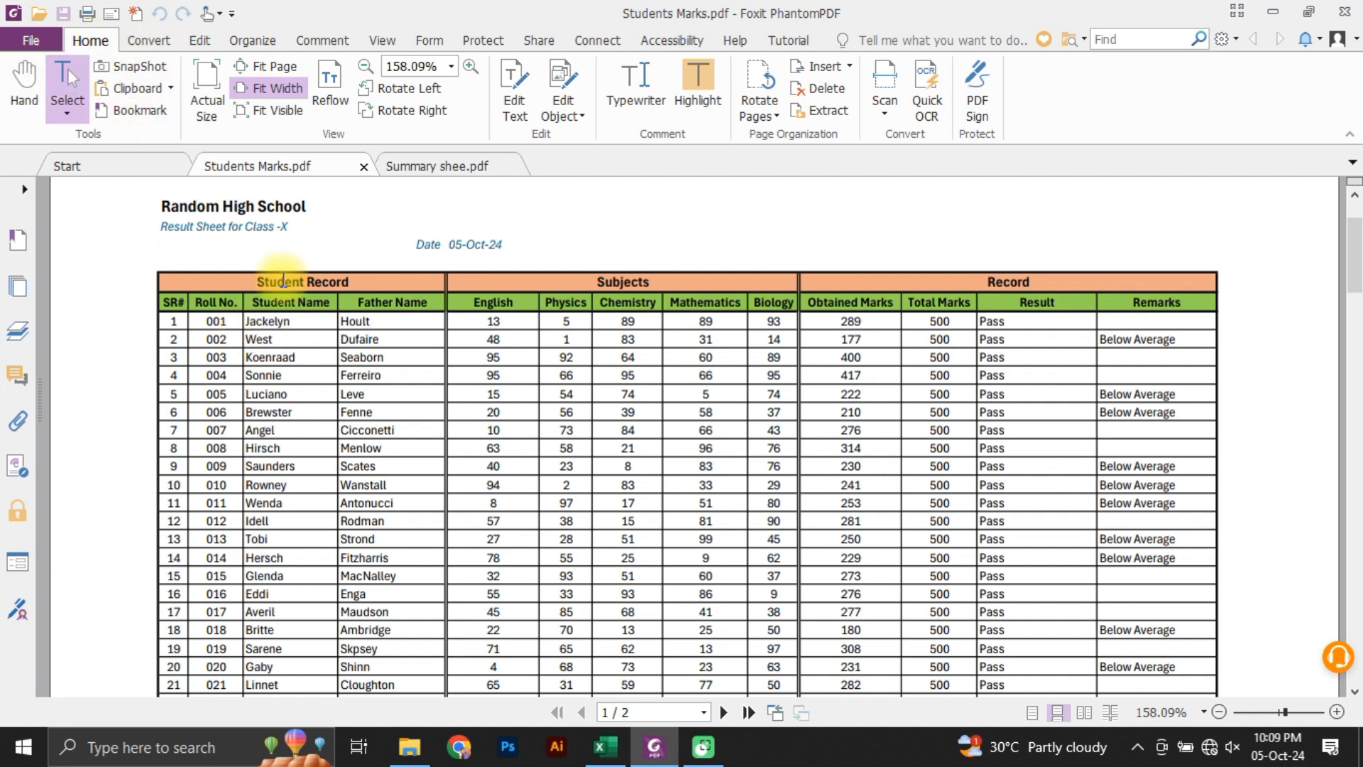
pyautogui.moveTo(246, 322); pyautogui.dragTo(411, 463)
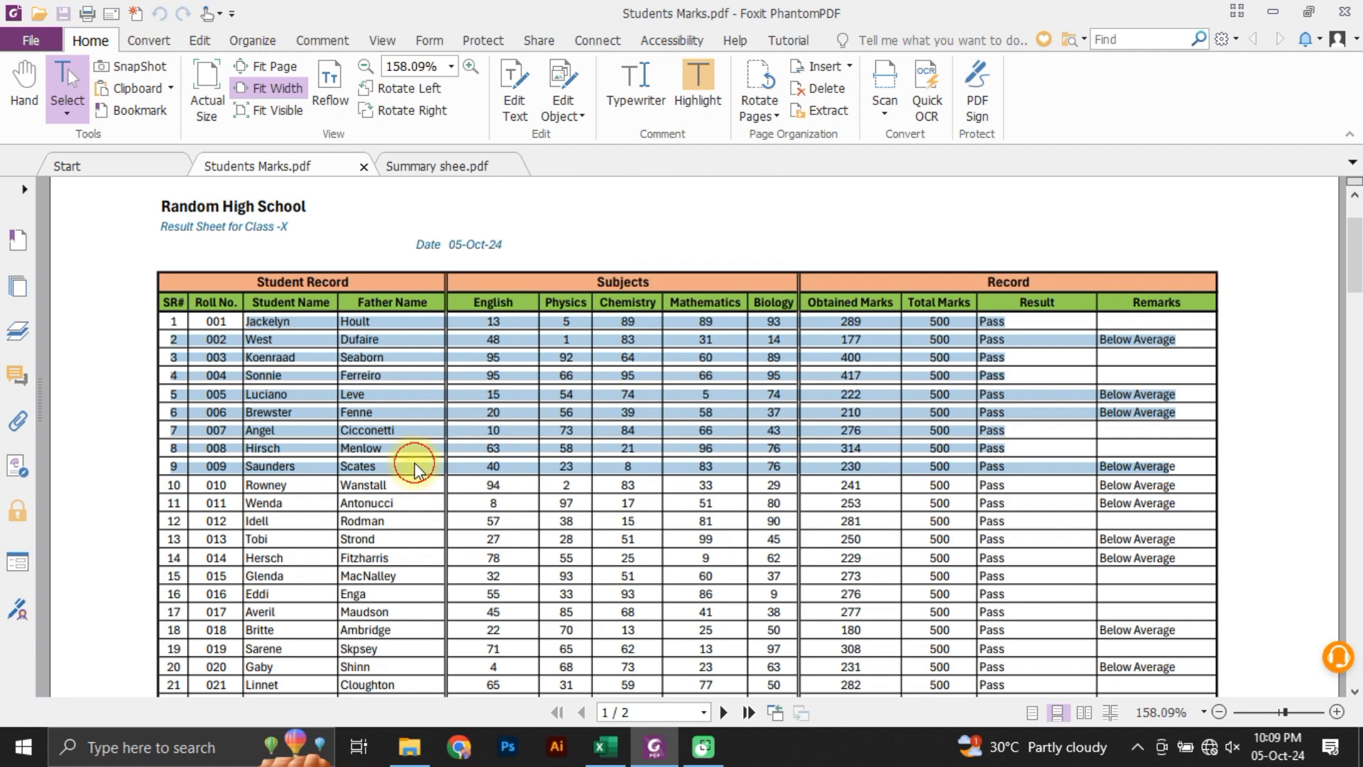
pyautogui.click(410, 463)
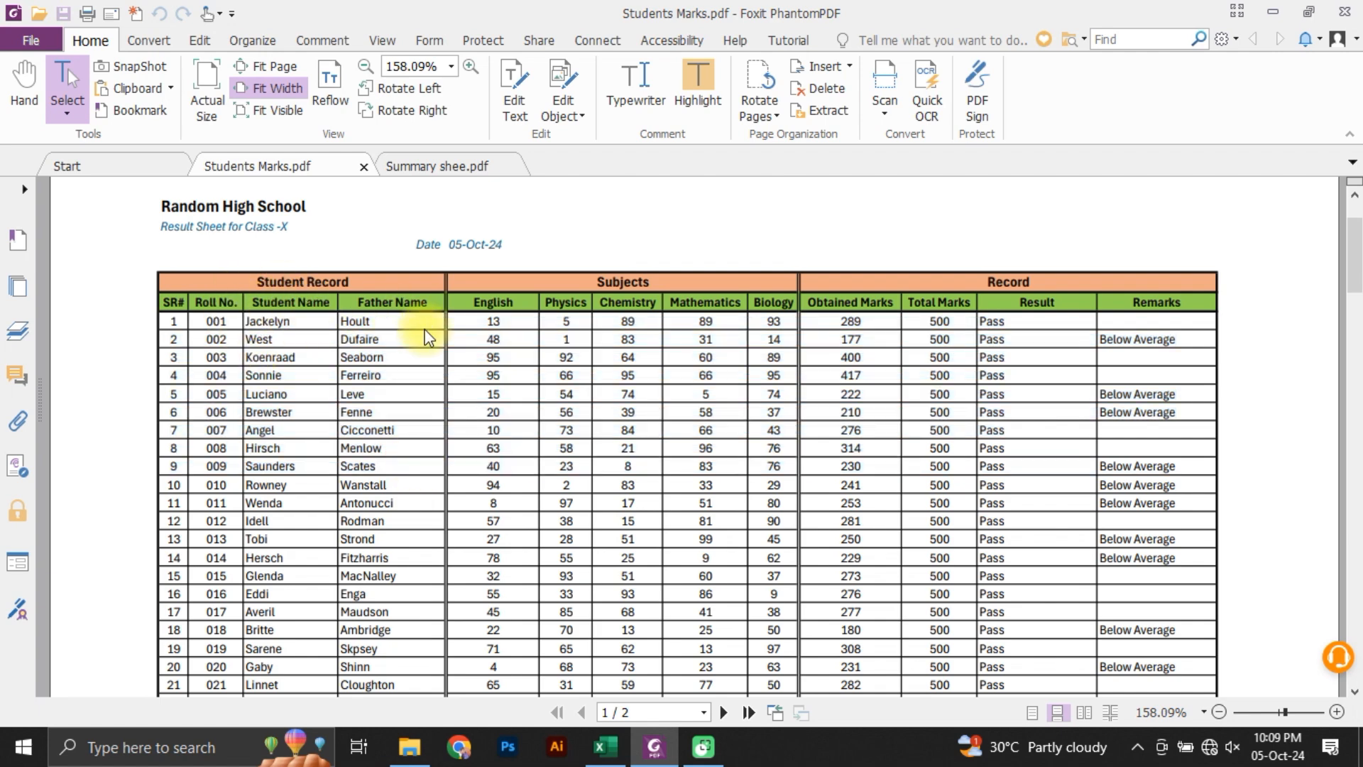
pyautogui.hotkey('alt', 'Tab')
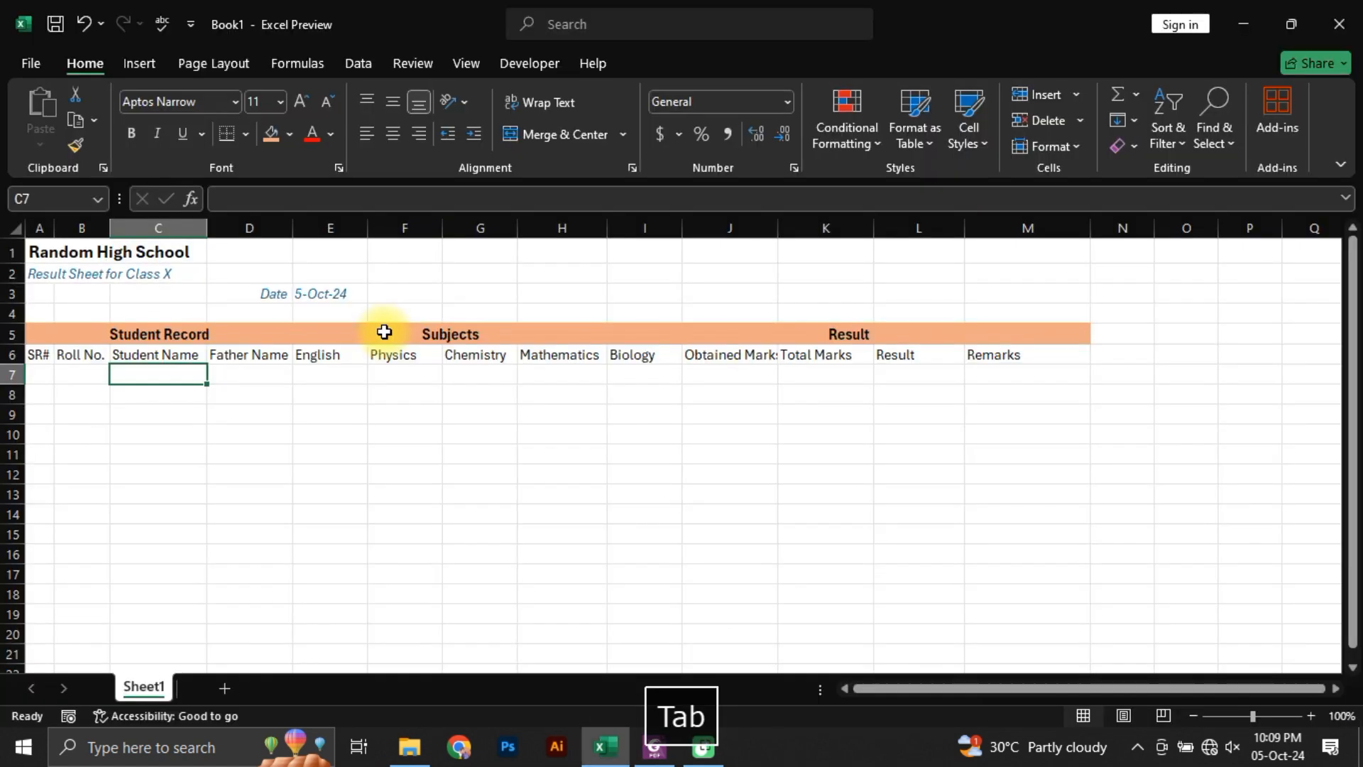
# Step: Copy all first and last names, from B2 down to C1001, in the Student Record workbook
pyautogui.moveTo(421, 762)
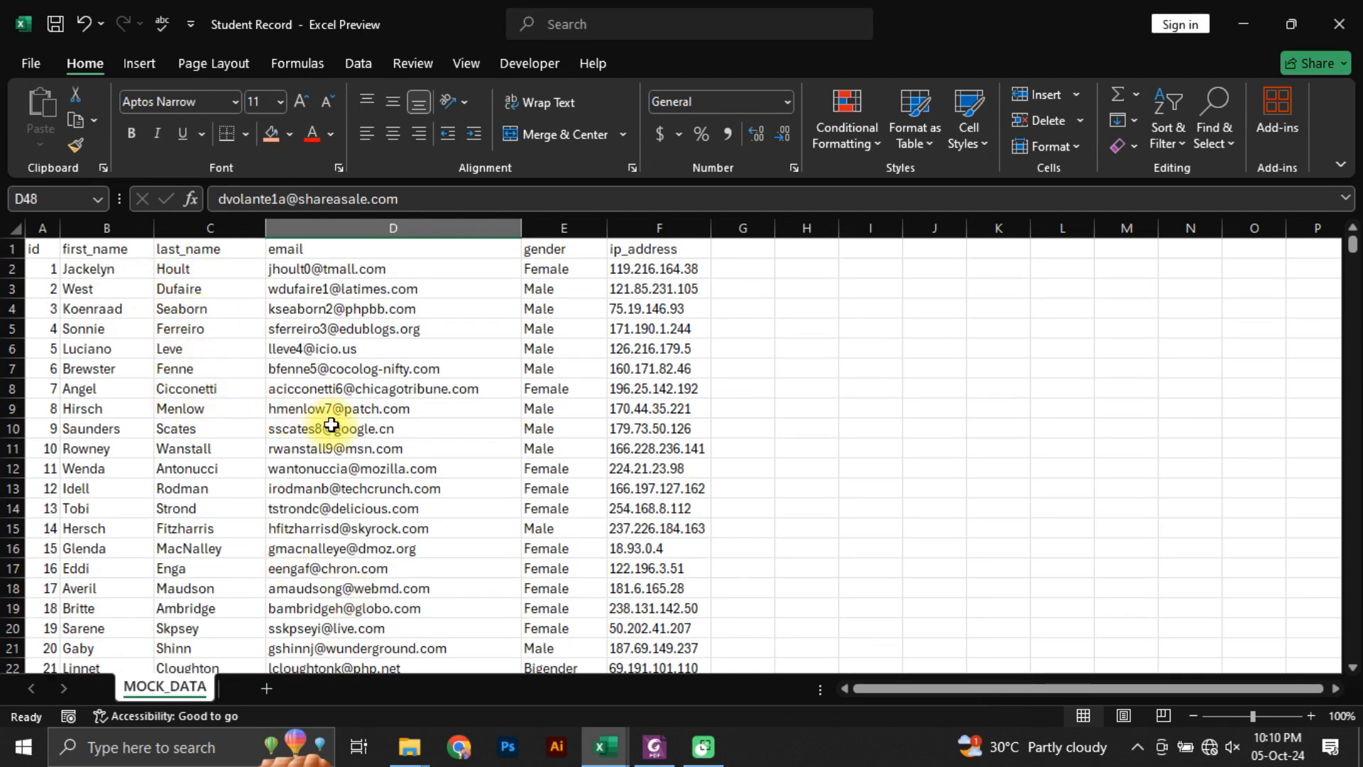
pyautogui.click(660, 748)
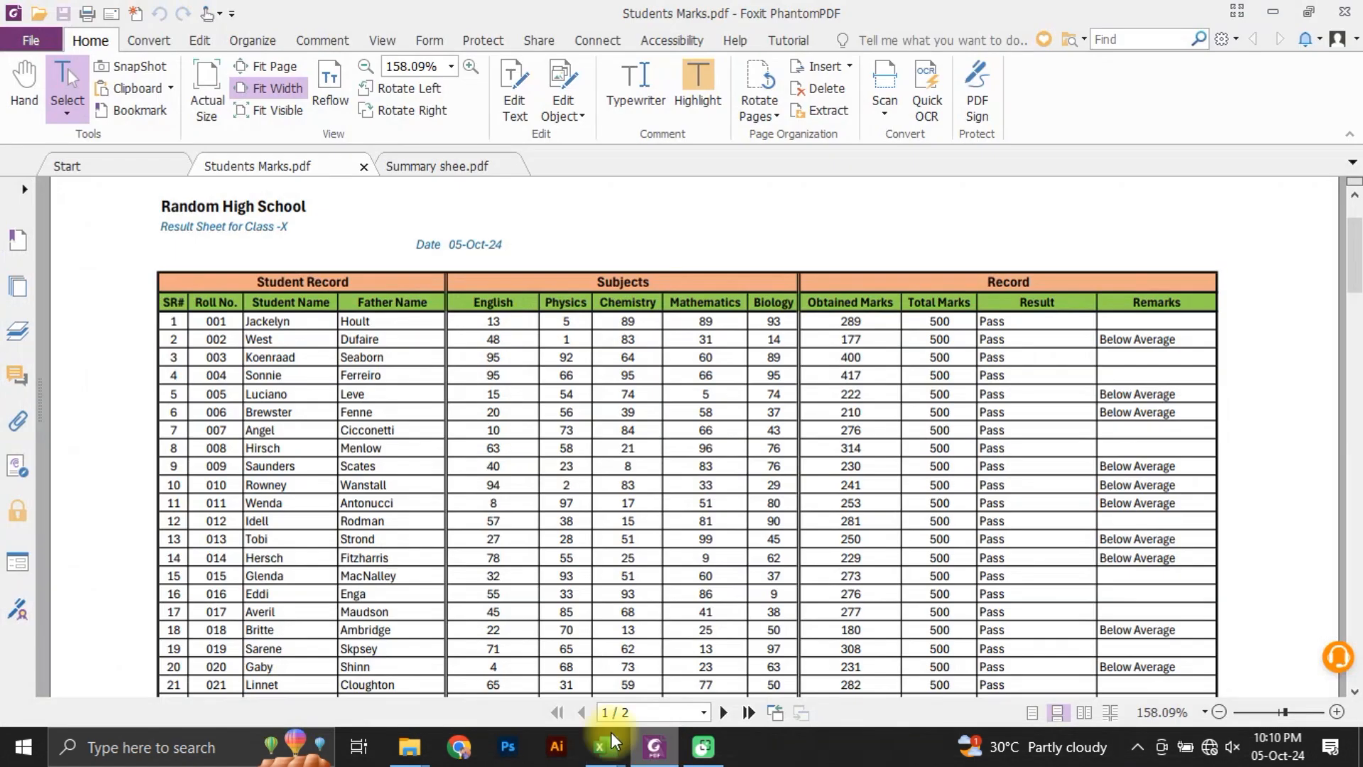
pyautogui.click(619, 756)
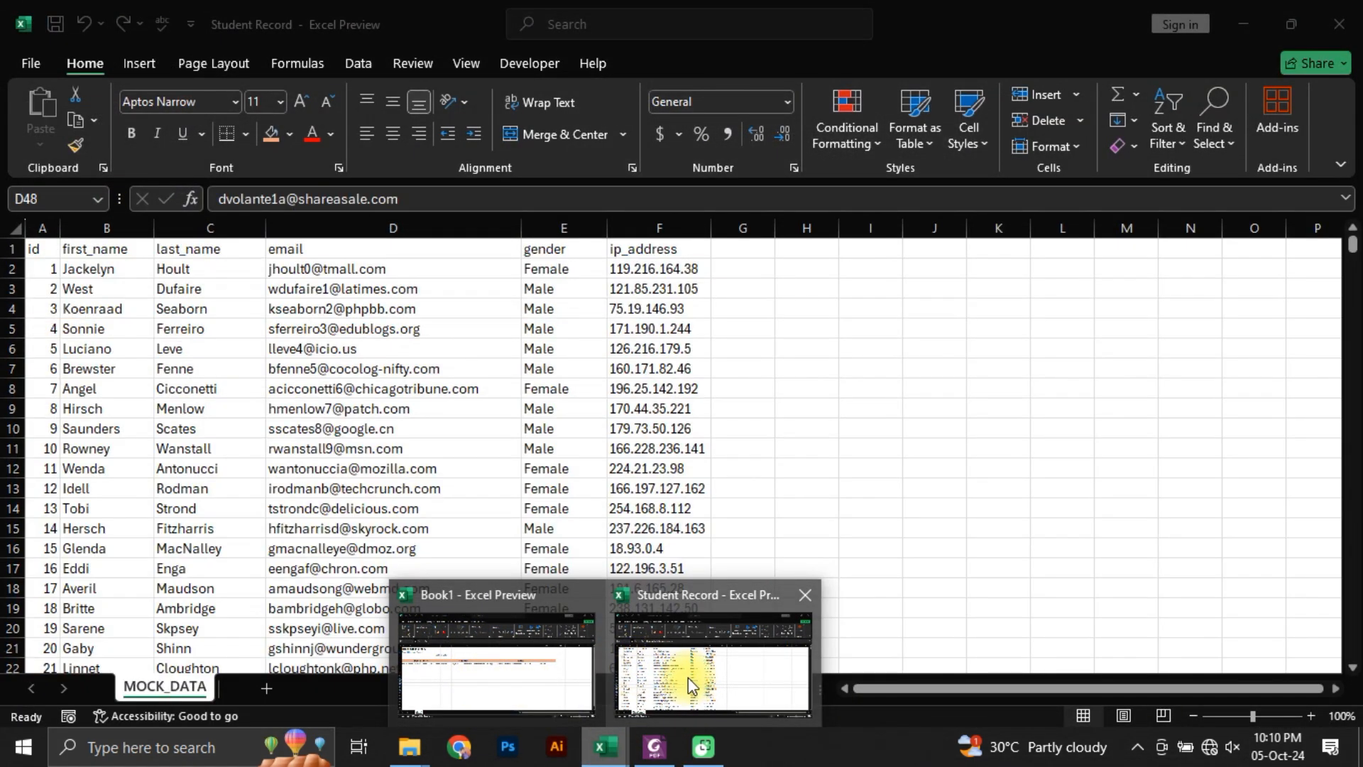
pyautogui.click(688, 677)
pyautogui.click(82, 270)
pyautogui.moveTo(125, 270); pyautogui.dragTo(200, 352)
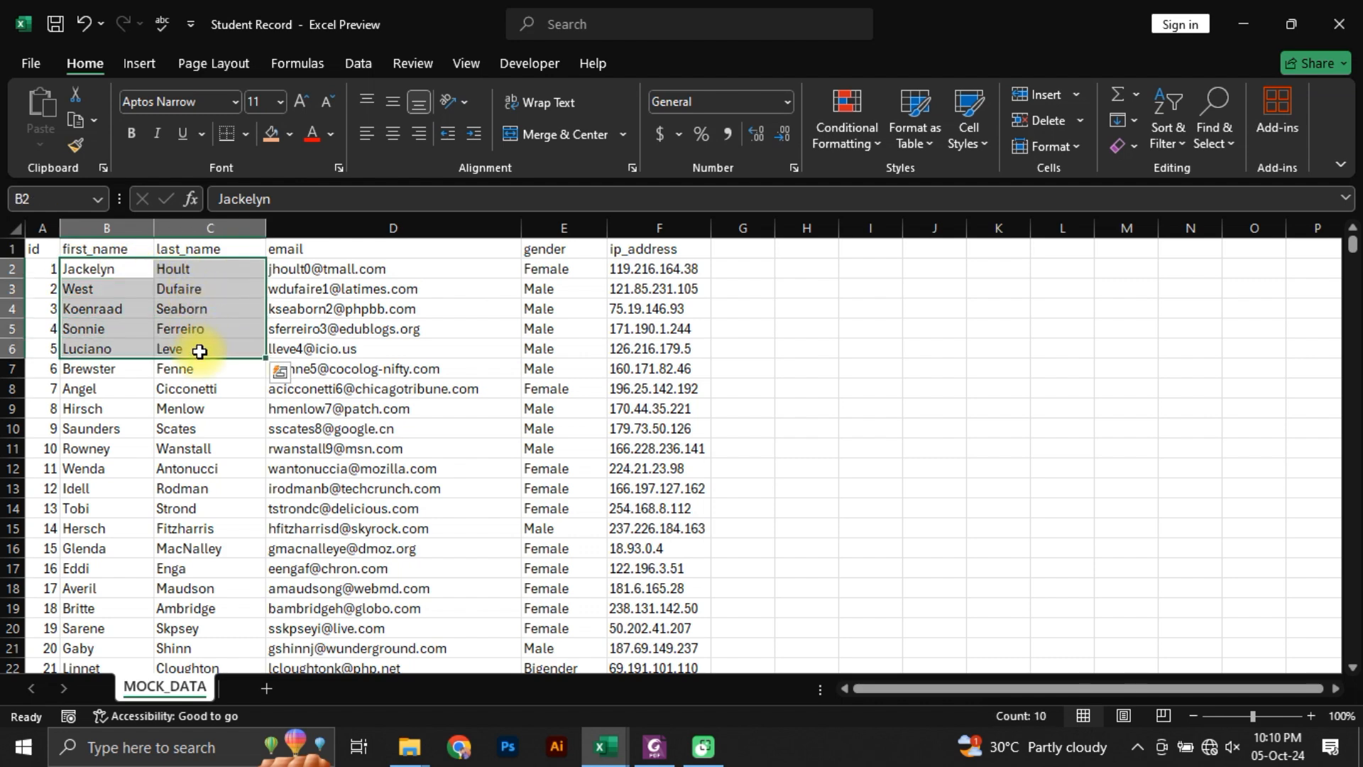
pyautogui.hotkey('ctrl', 'shift', 'Down')
pyautogui.hotkey('ctrl', 'c')
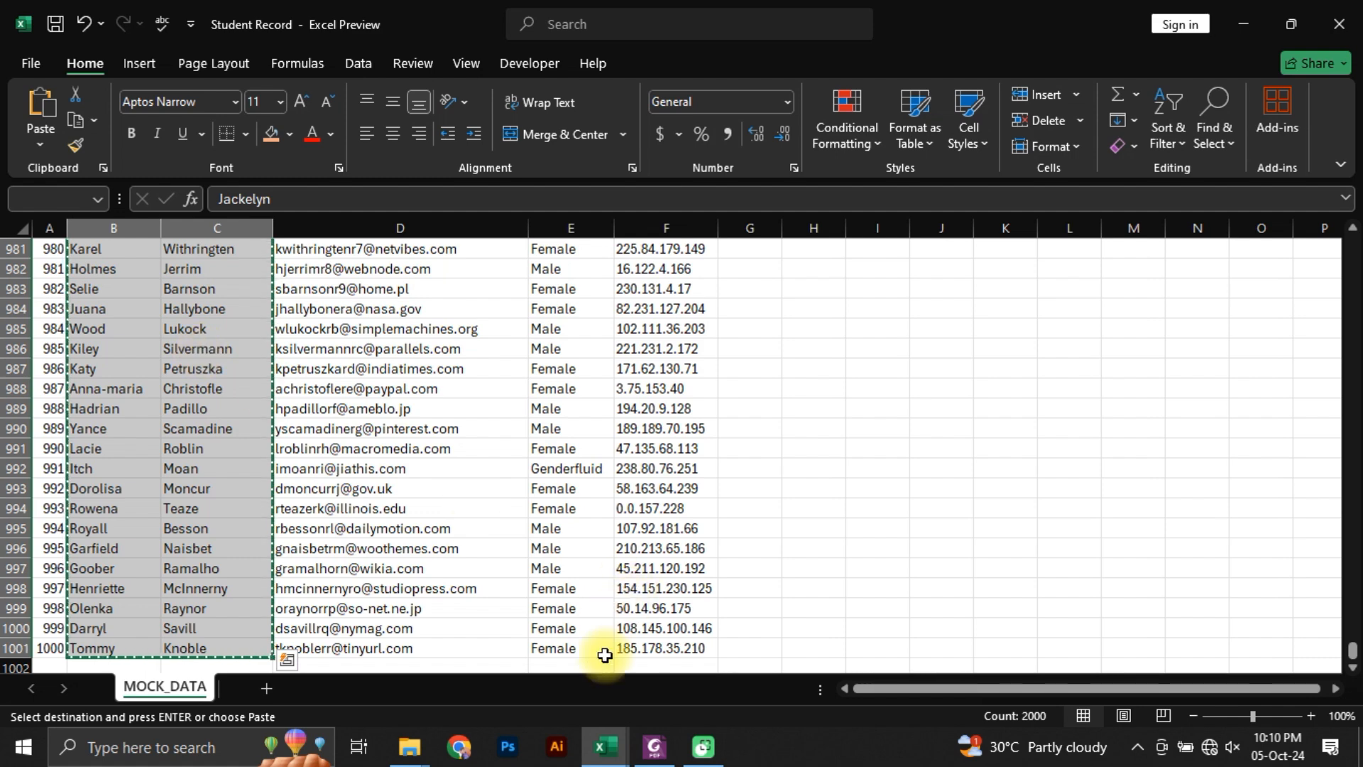
# Step: Paste the copied names into Book1 starting at C7, and check the list down to its last row
pyautogui.moveTo(605, 746)
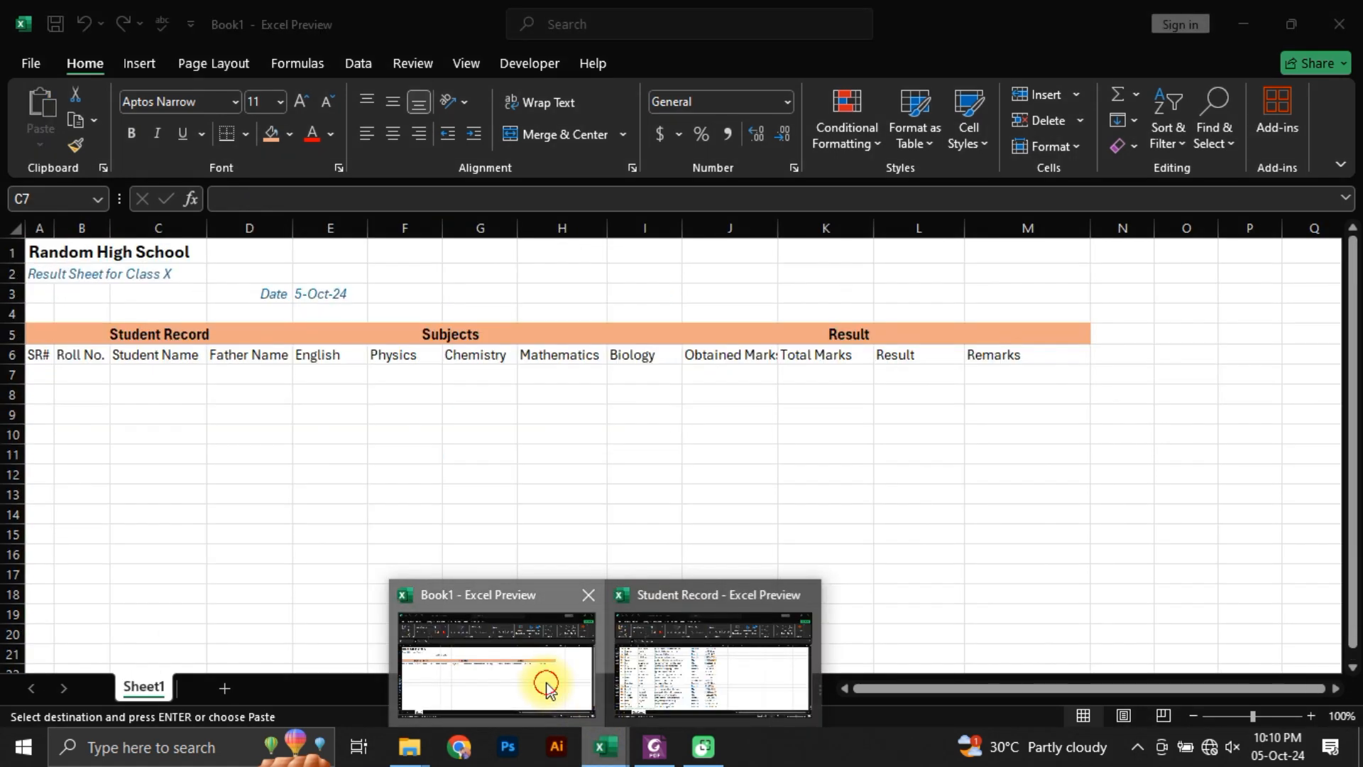
pyautogui.click(547, 689)
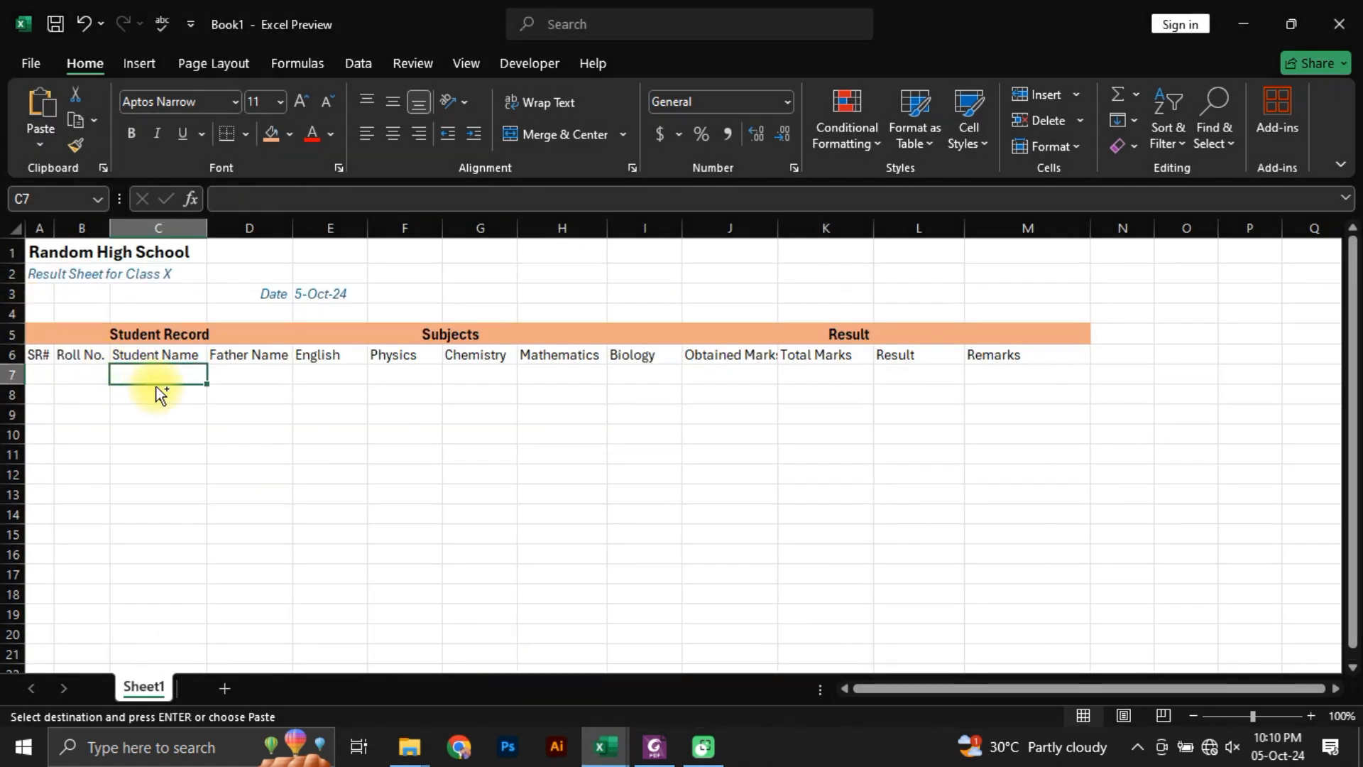
pyautogui.hotkey('ctrl', 'v')
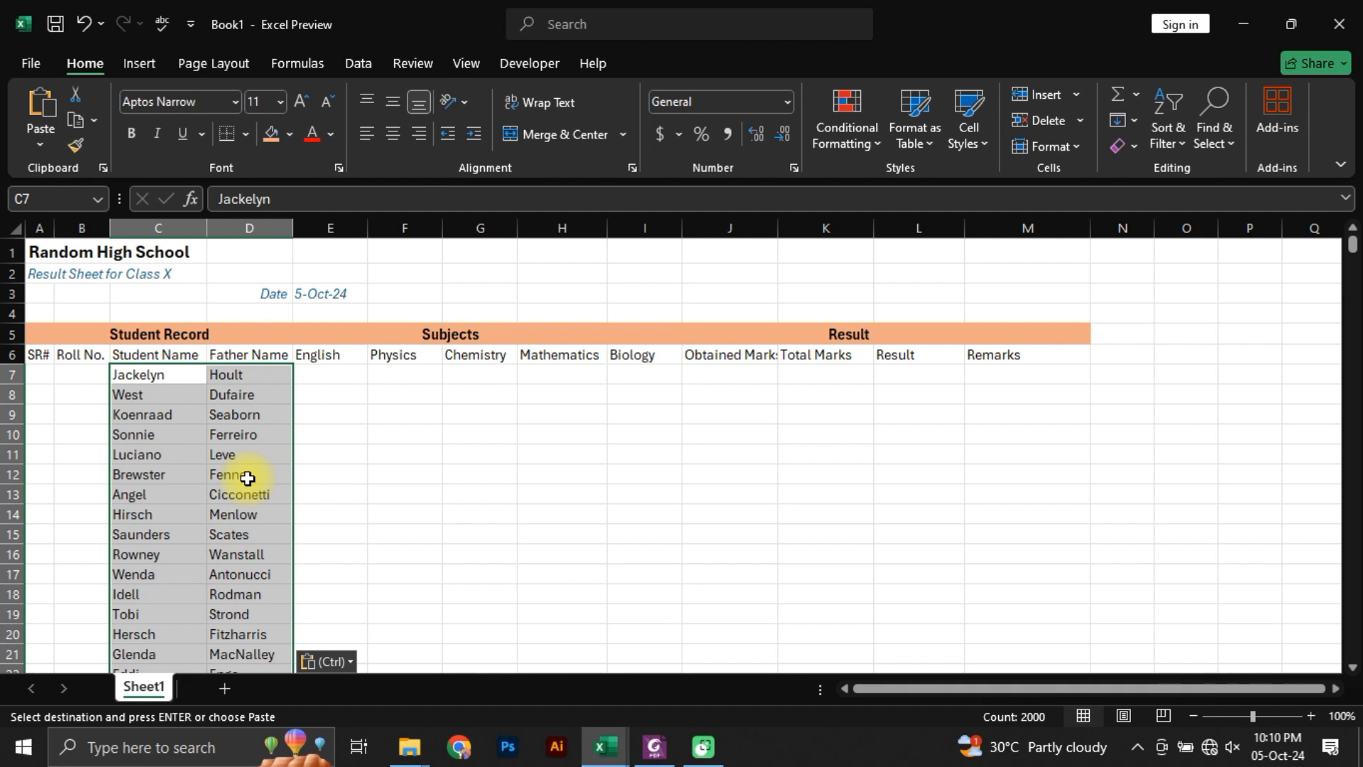
pyautogui.press('Escape')
pyautogui.scroll(-3, 270, 542)
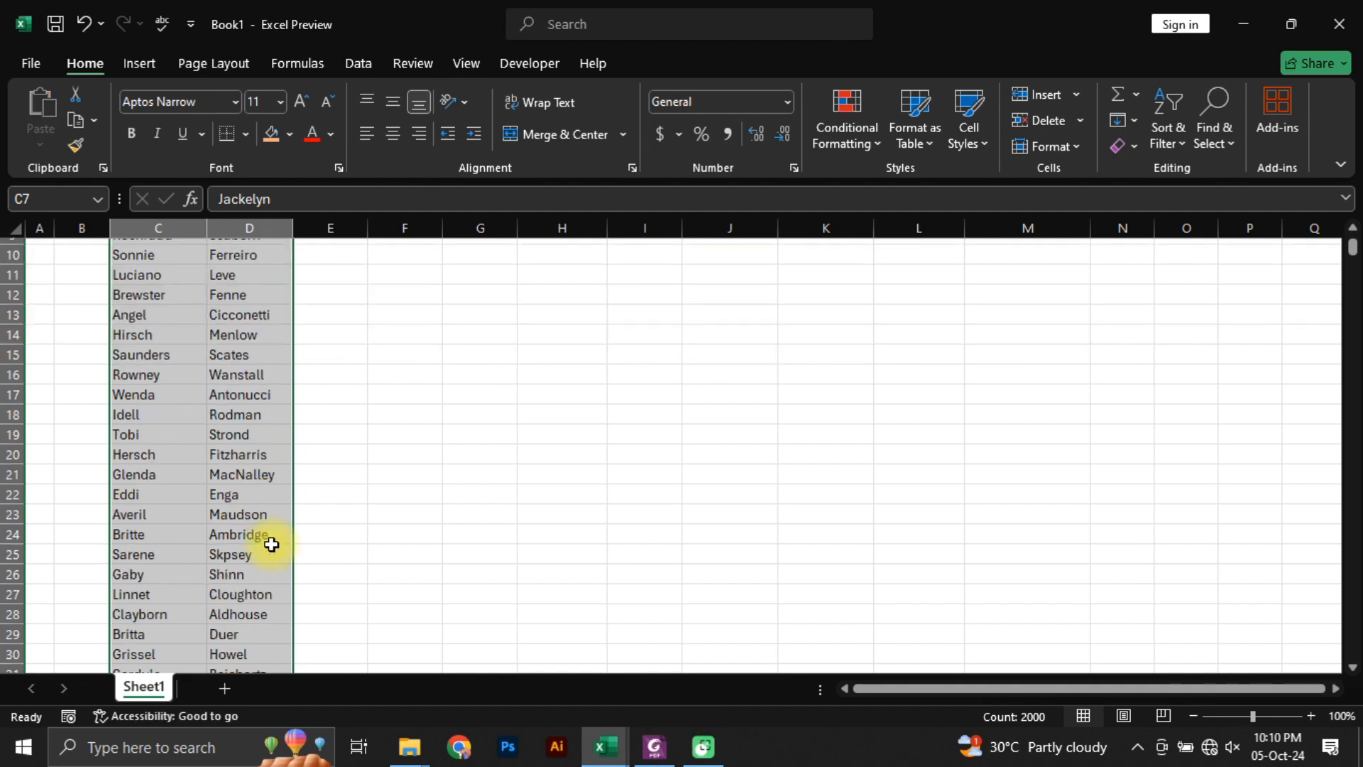
pyautogui.click(257, 497)
pyautogui.hotkey('ctrl', 'Down')
pyautogui.press('Left')
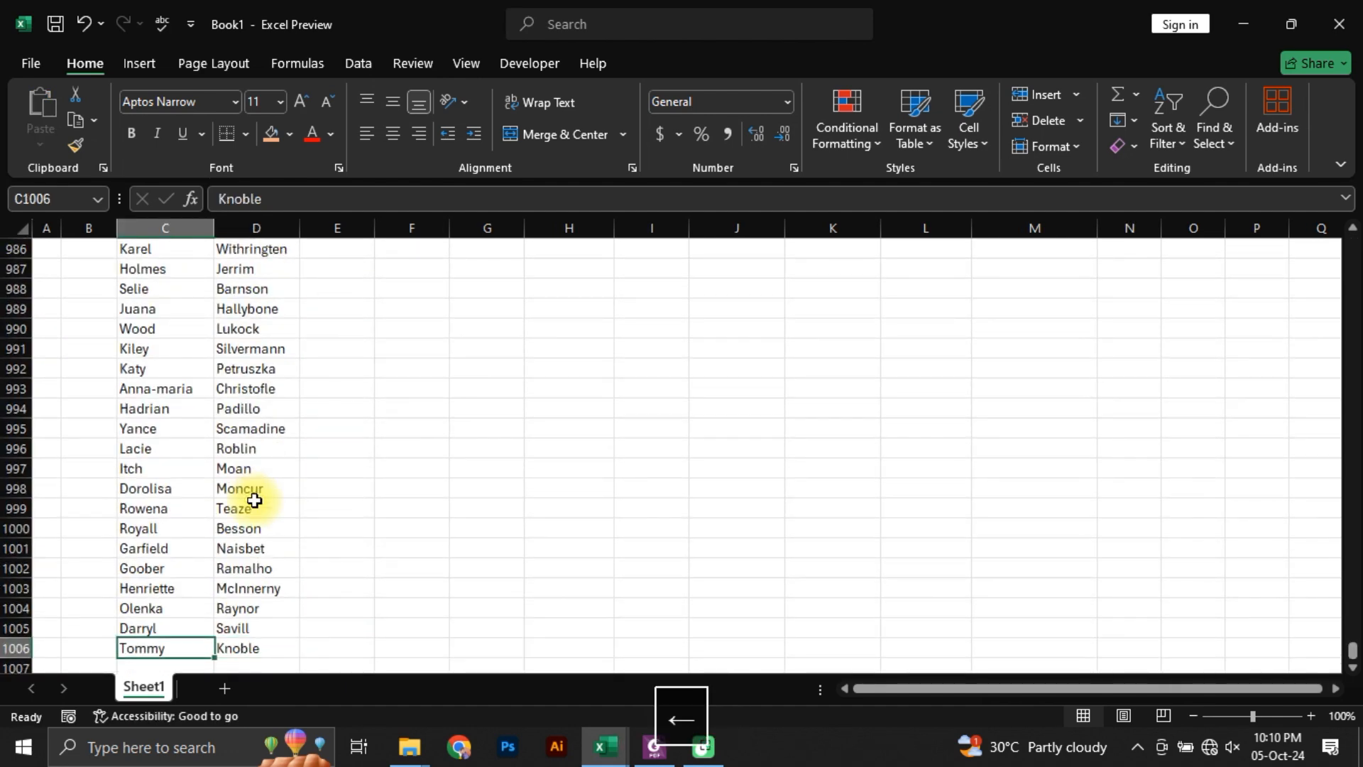
pyautogui.press('Right')
pyautogui.press('Left')
pyautogui.hotkey('ctrl', 'Up')
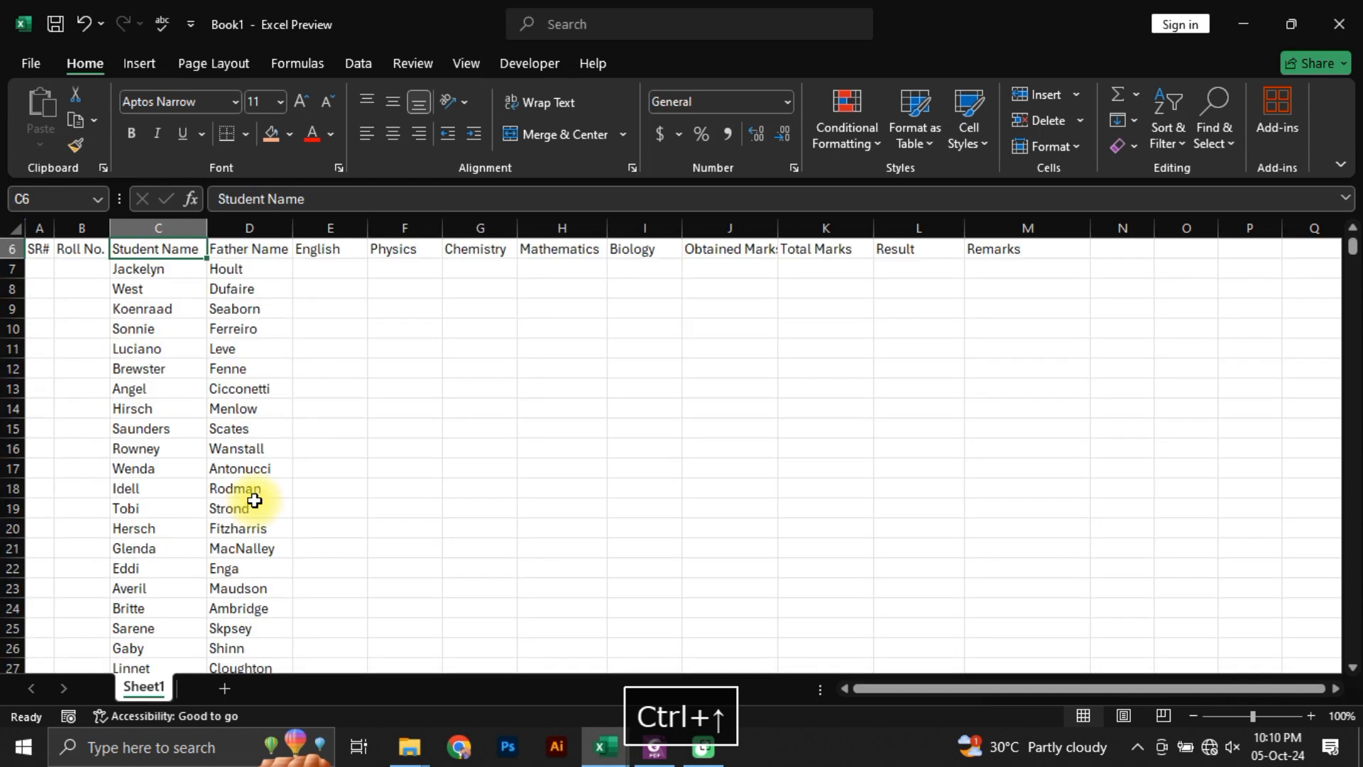
# Step: Enter serial number 1 in A7 and the increment formula =1+A7 in A8
pyautogui.press('Down')
pyautogui.press('Left')
pyautogui.press('Left')
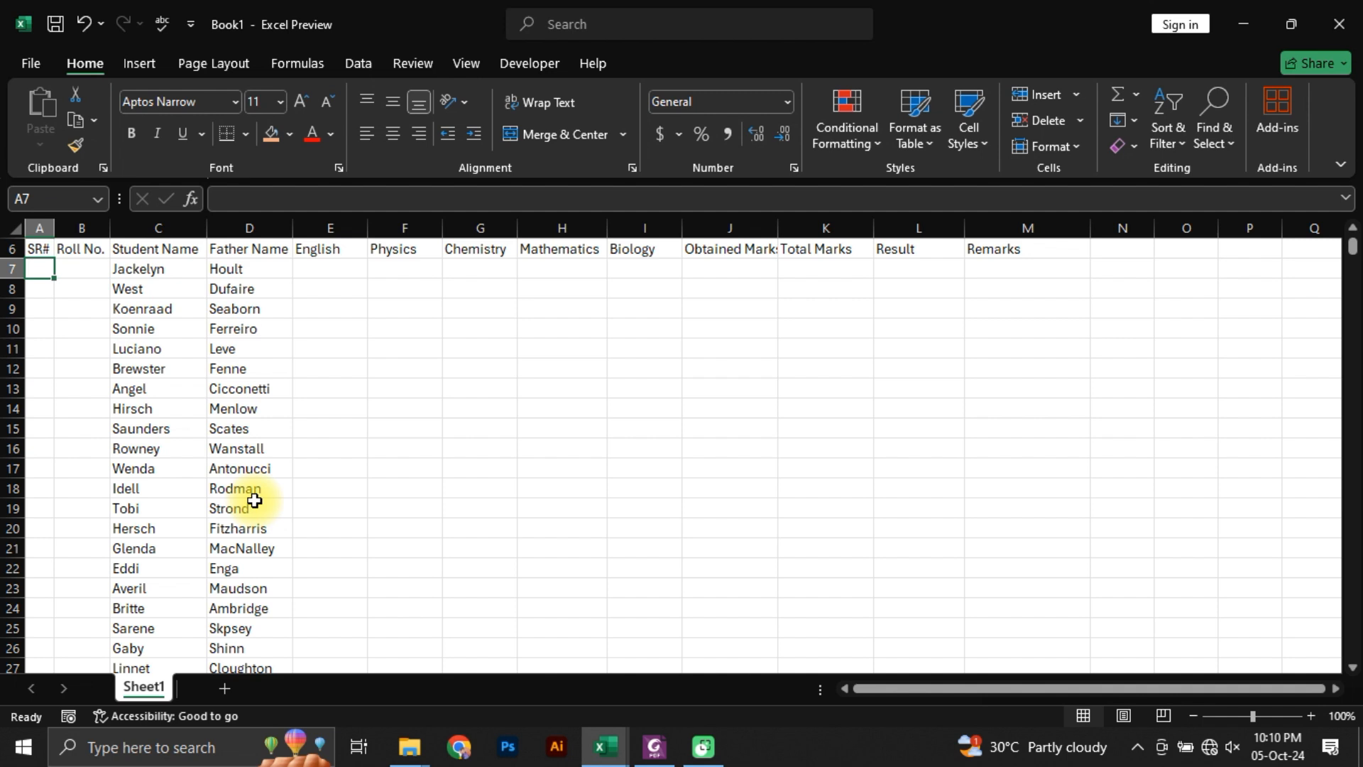
pyautogui.write('1')
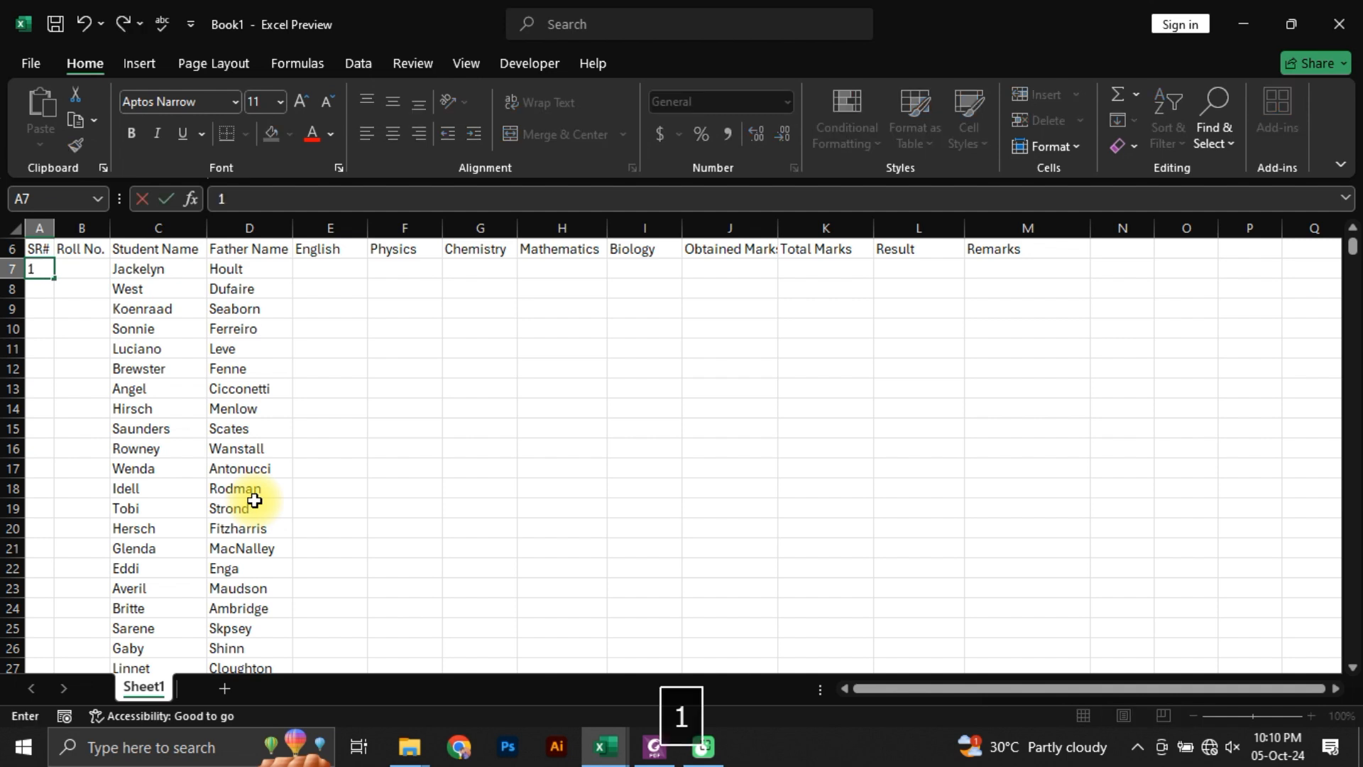
pyautogui.press('Return')
pyautogui.write('=1+')
pyautogui.press('Up')
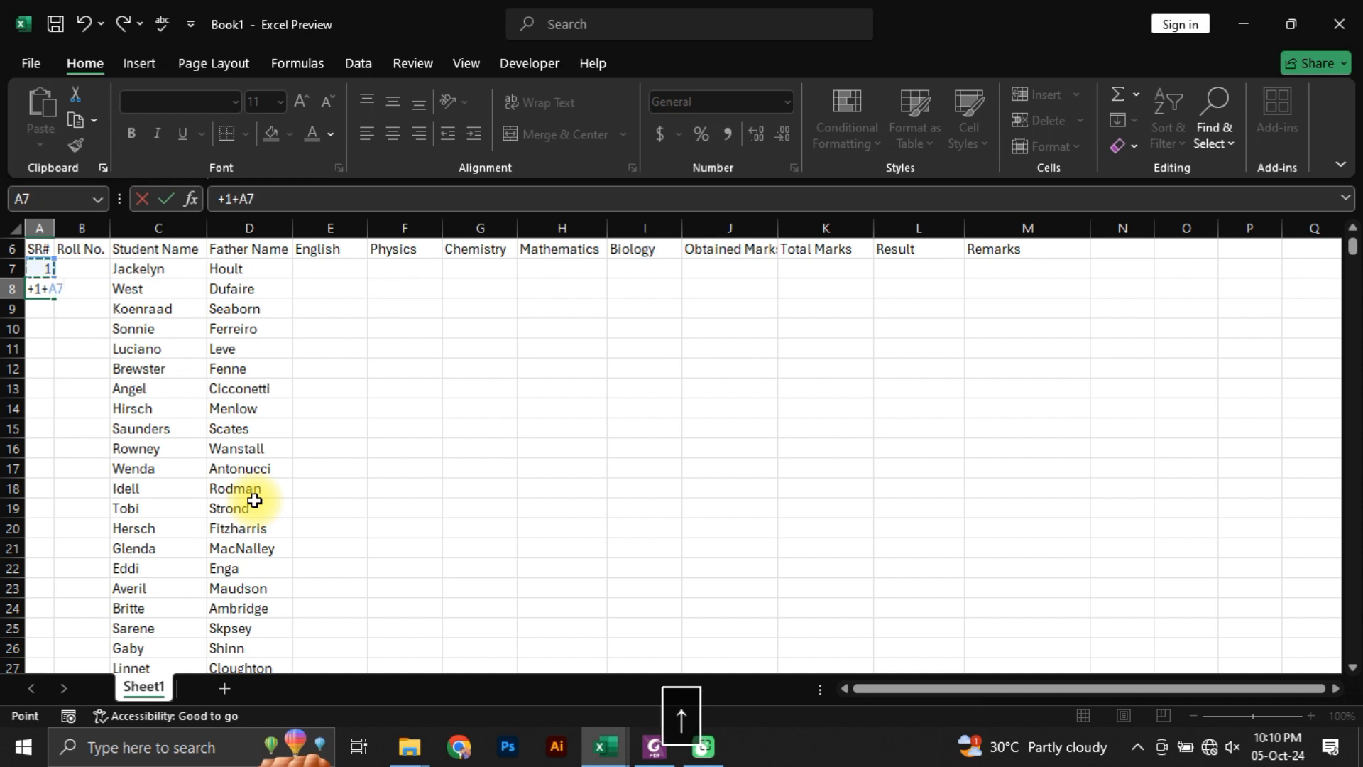
pyautogui.press('Return')
pyautogui.press('Up')
pyautogui.press('Up')
pyautogui.press('Right')
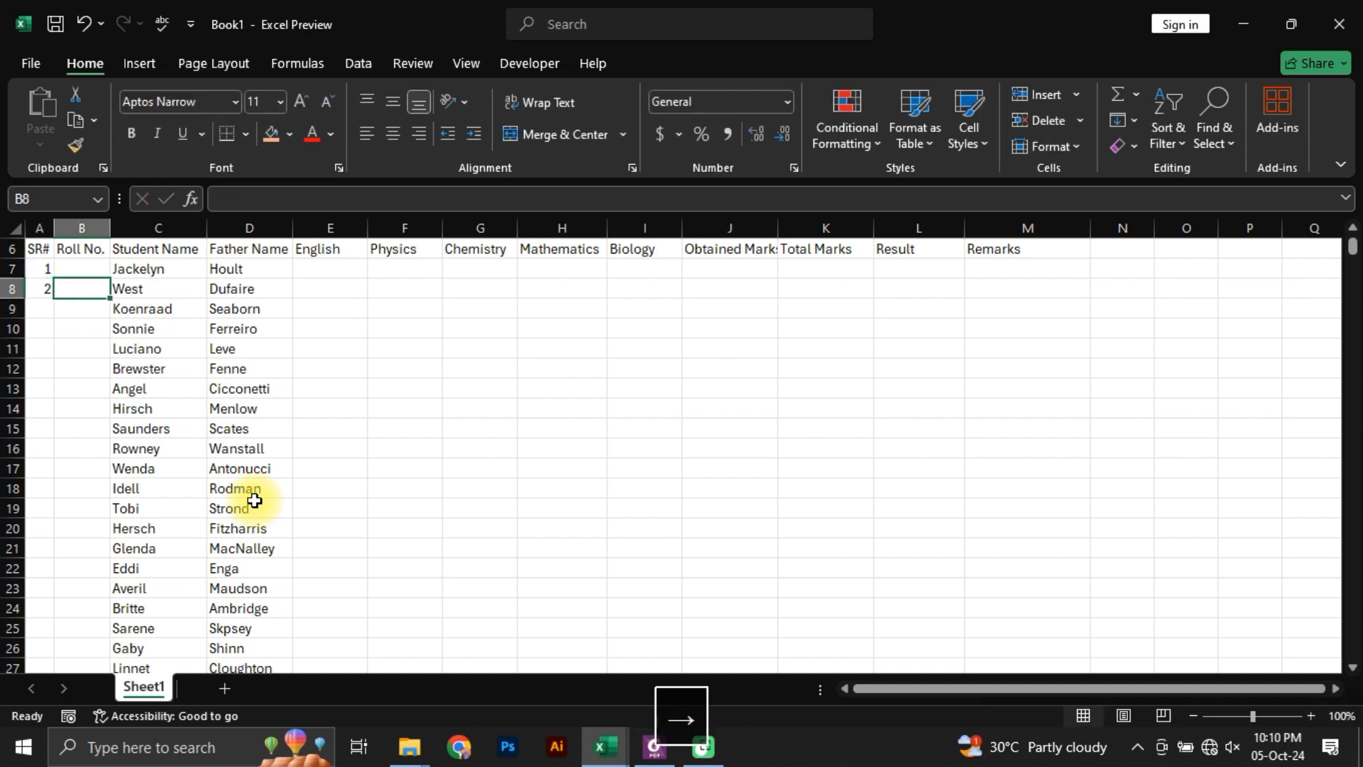
pyautogui.press('Left')
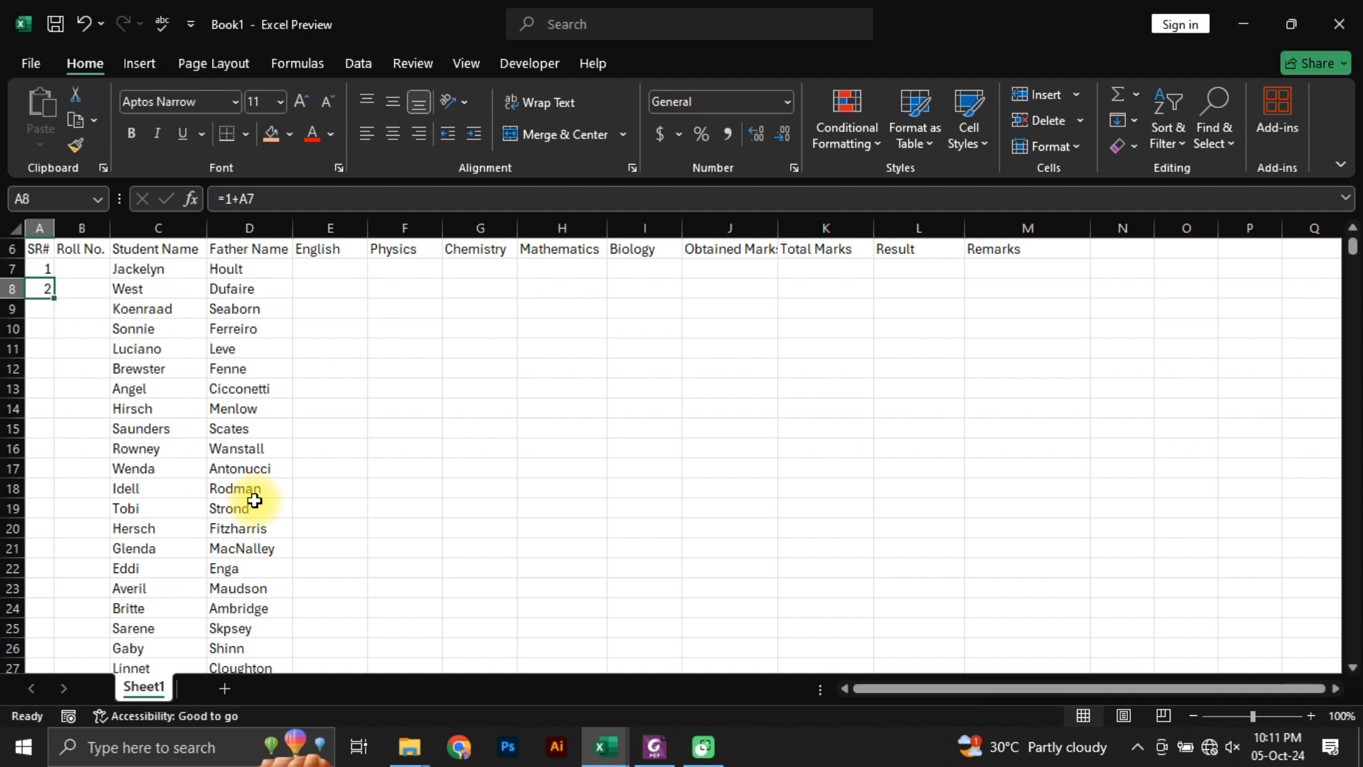
# Step: Enter the example formula =2+2 in the empty cell H11
pyautogui.press('Right')
pyautogui.press('Right')
pyautogui.press('Right')
pyautogui.press('Right')
pyautogui.press('Right')
pyautogui.press('Right')
pyautogui.press('Right')
pyautogui.press('Down')
pyautogui.press('Down')
pyautogui.press('Down')
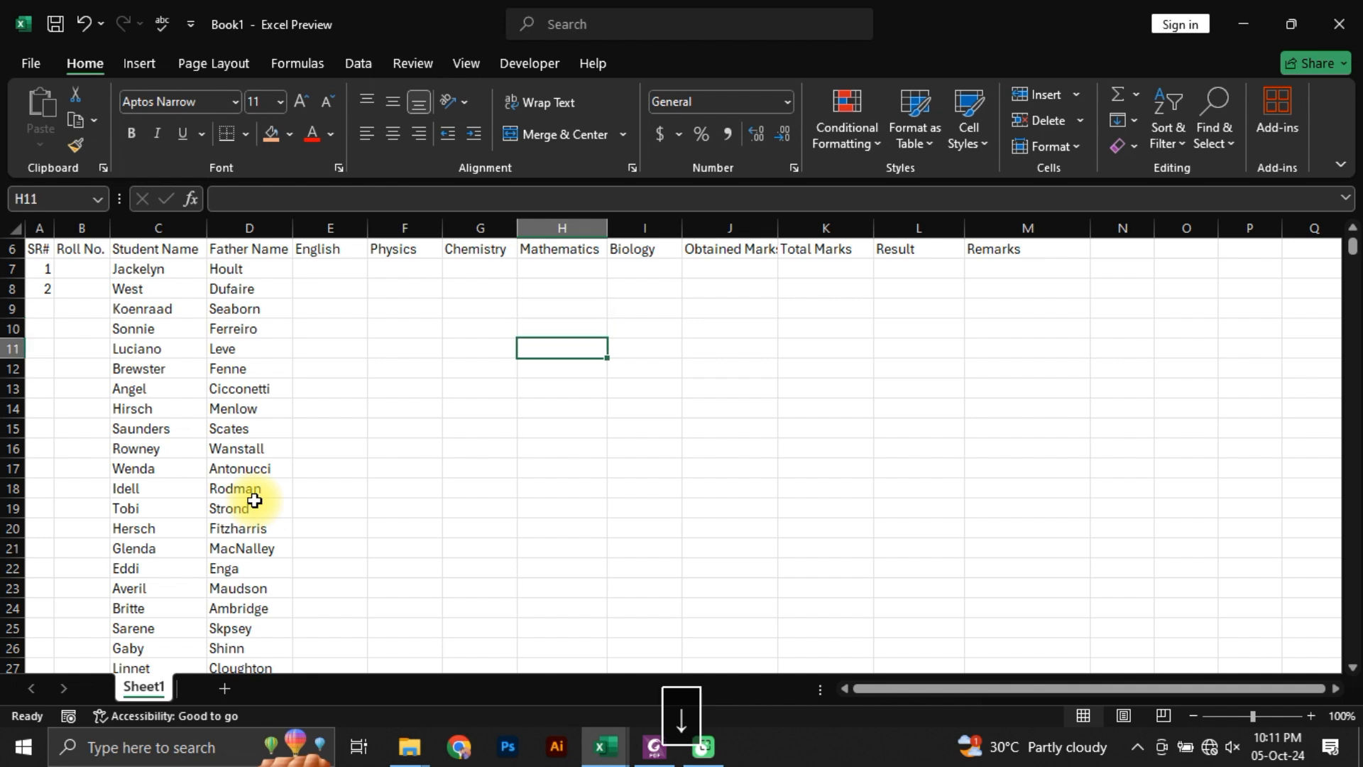
pyautogui.write('=2+2')
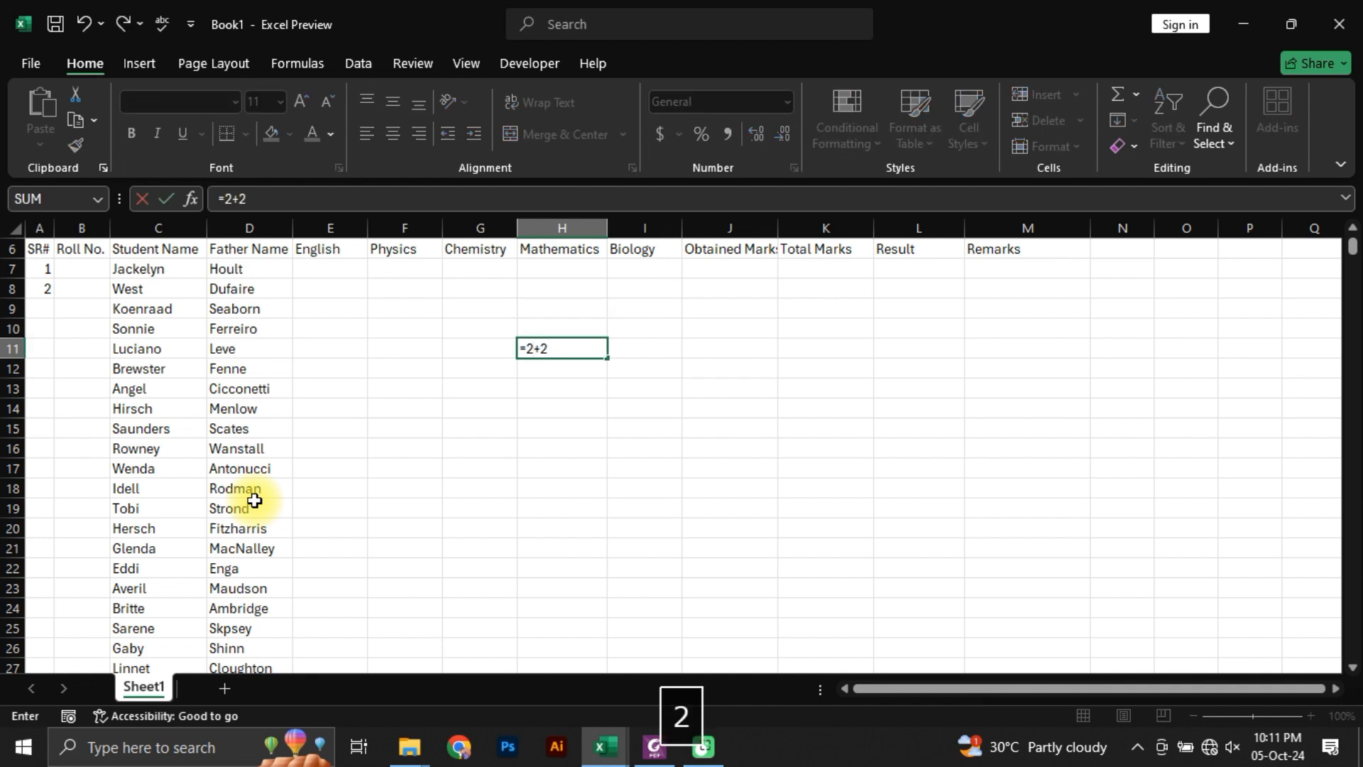
pyautogui.press('Return')
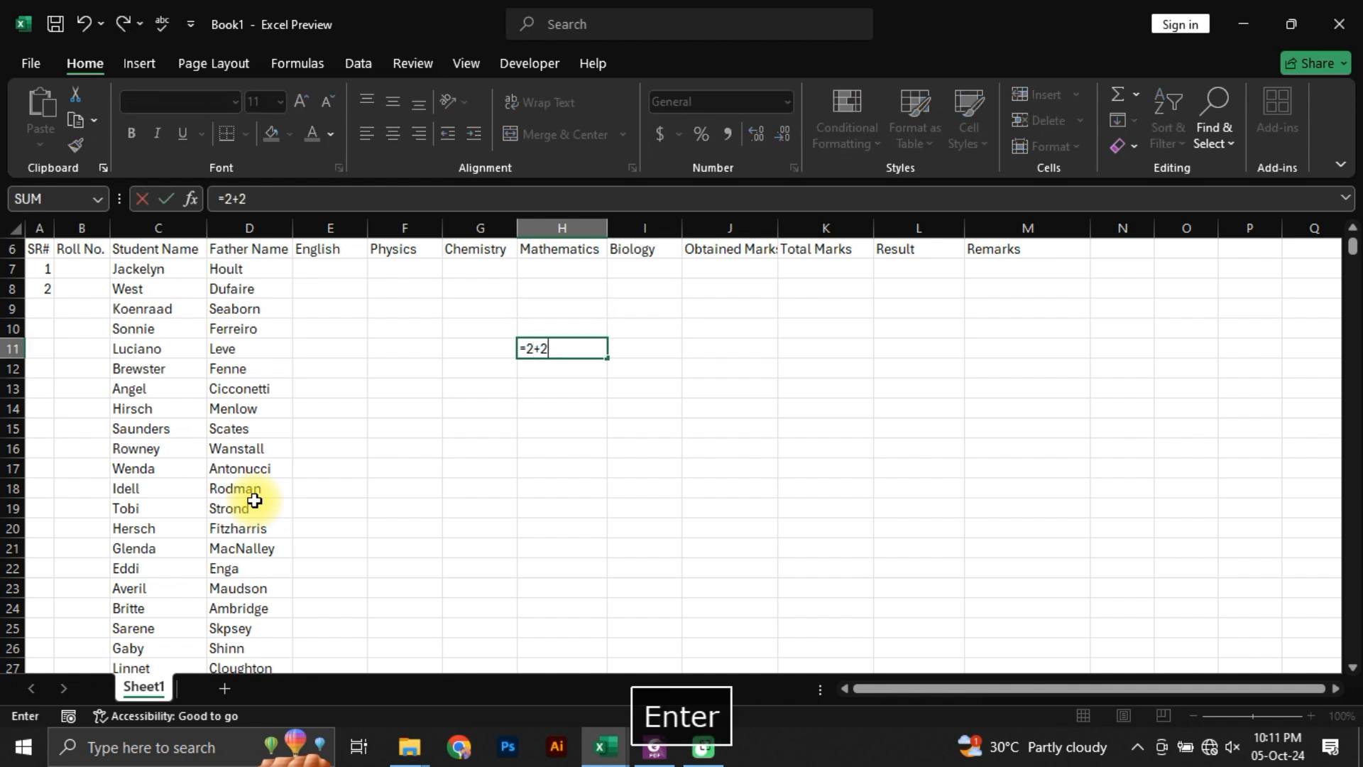
# Step: Enter 2+2 without an equals sign in I11, and edit the entry to =2+2
pyautogui.press('Up')
pyautogui.press('Right')
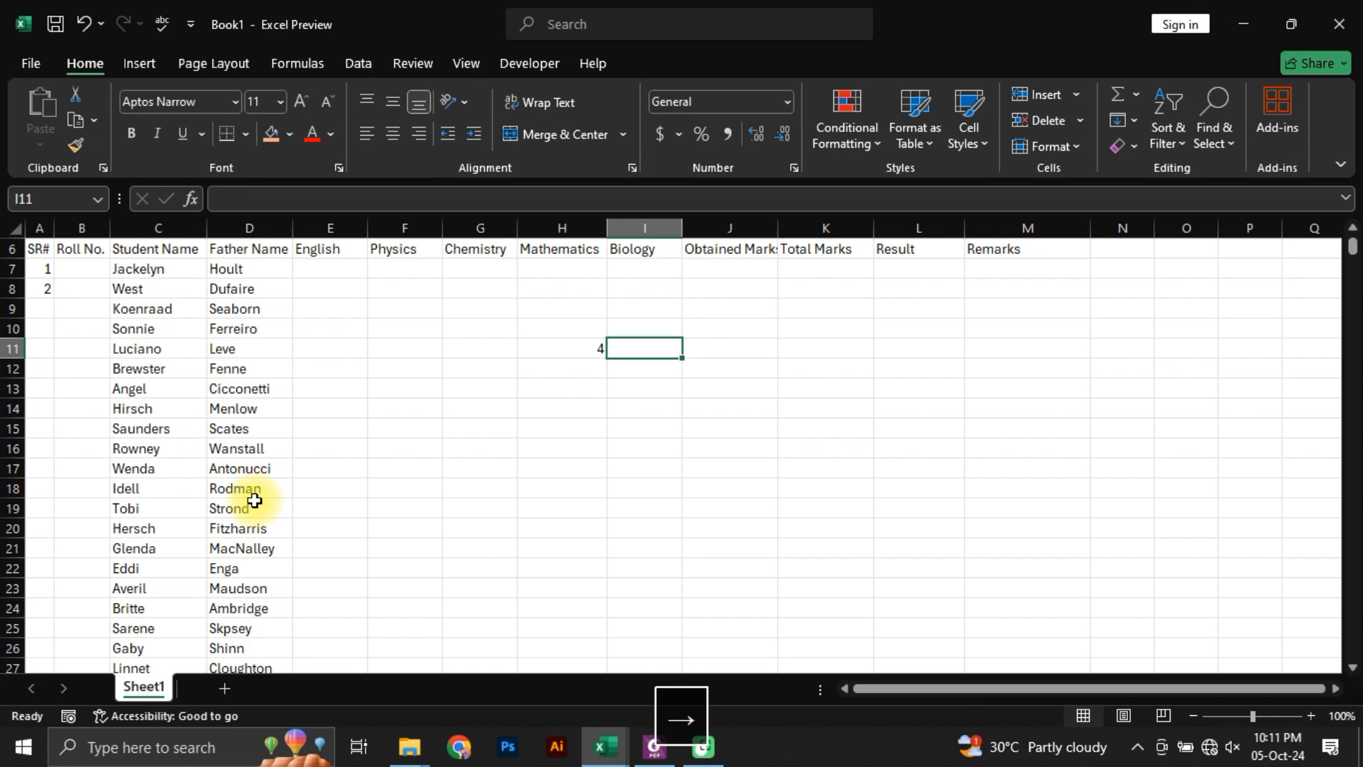
pyautogui.write('2+2')
pyautogui.press('Return')
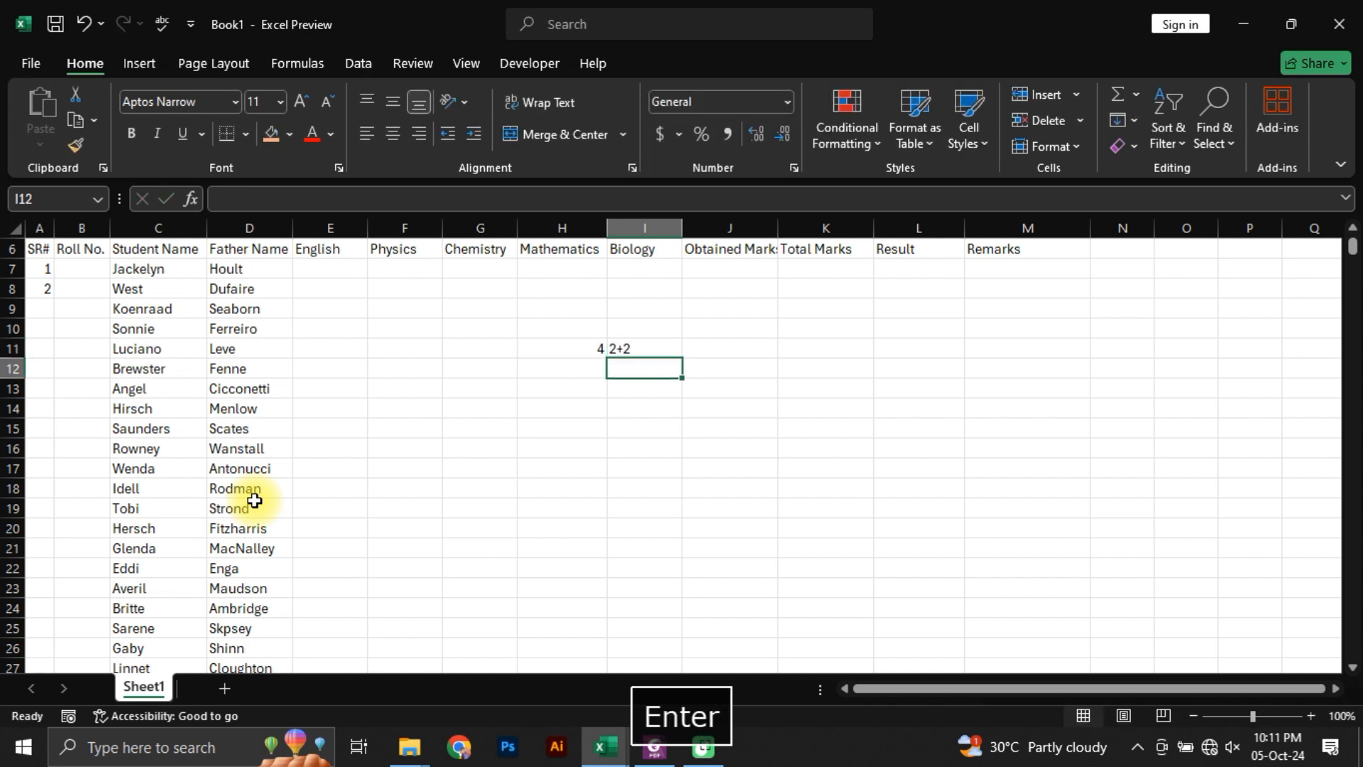
pyautogui.press('Up')
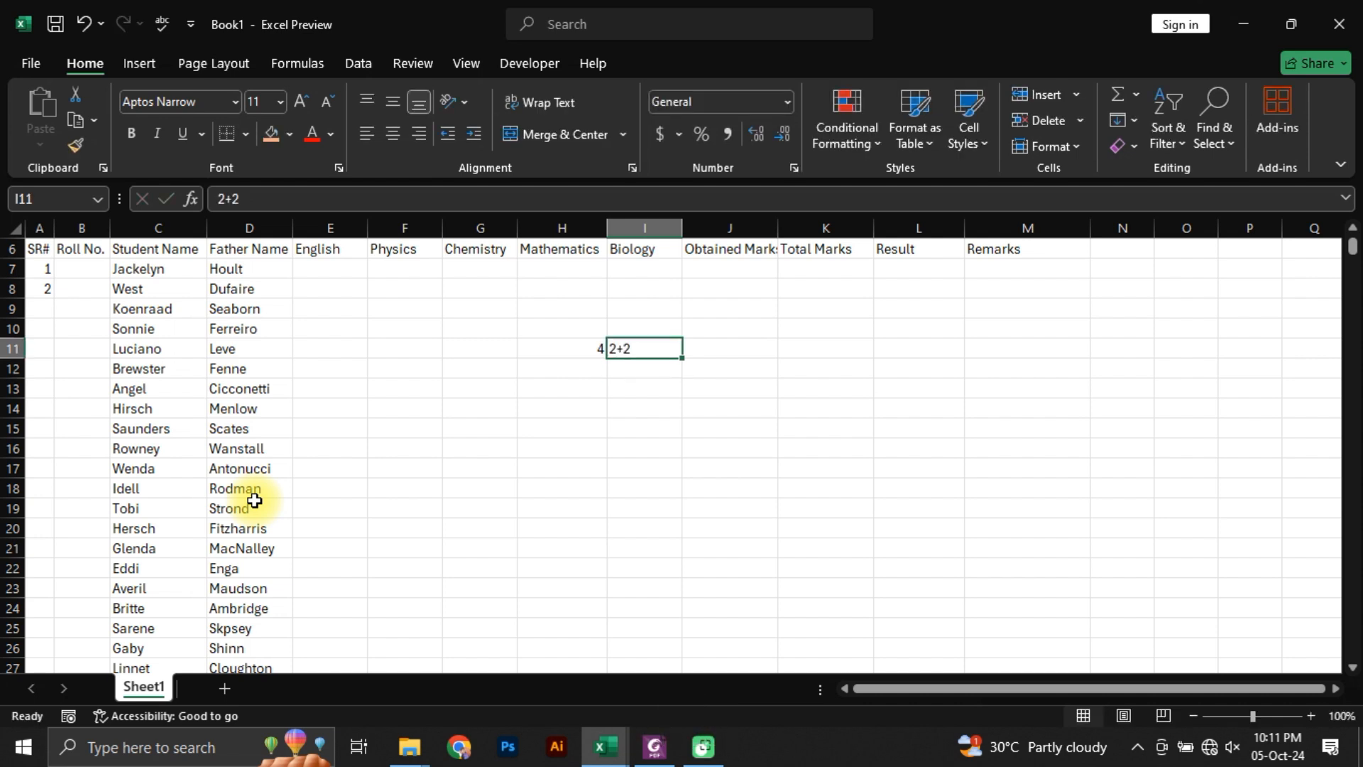
pyautogui.press('F2')
pyautogui.hotkey('ctrl', 'Left')
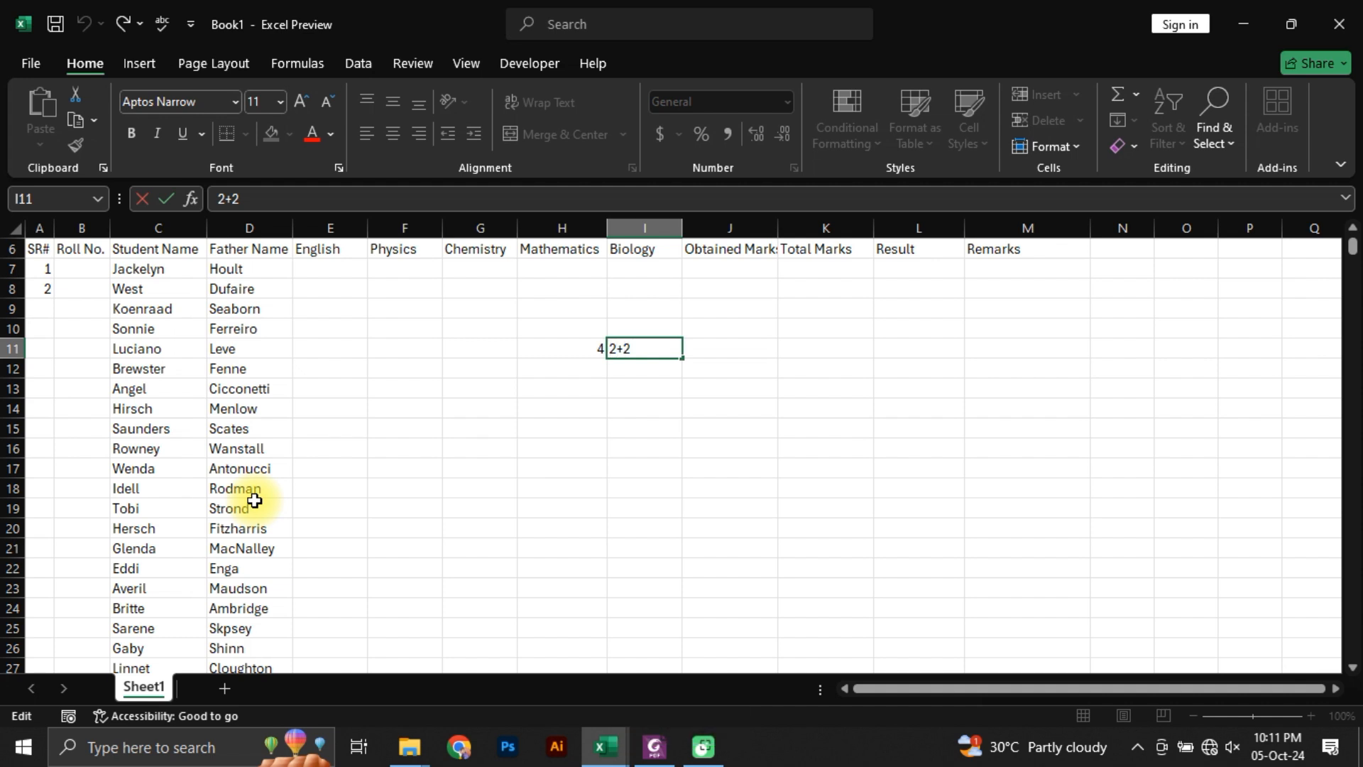
pyautogui.write('=')
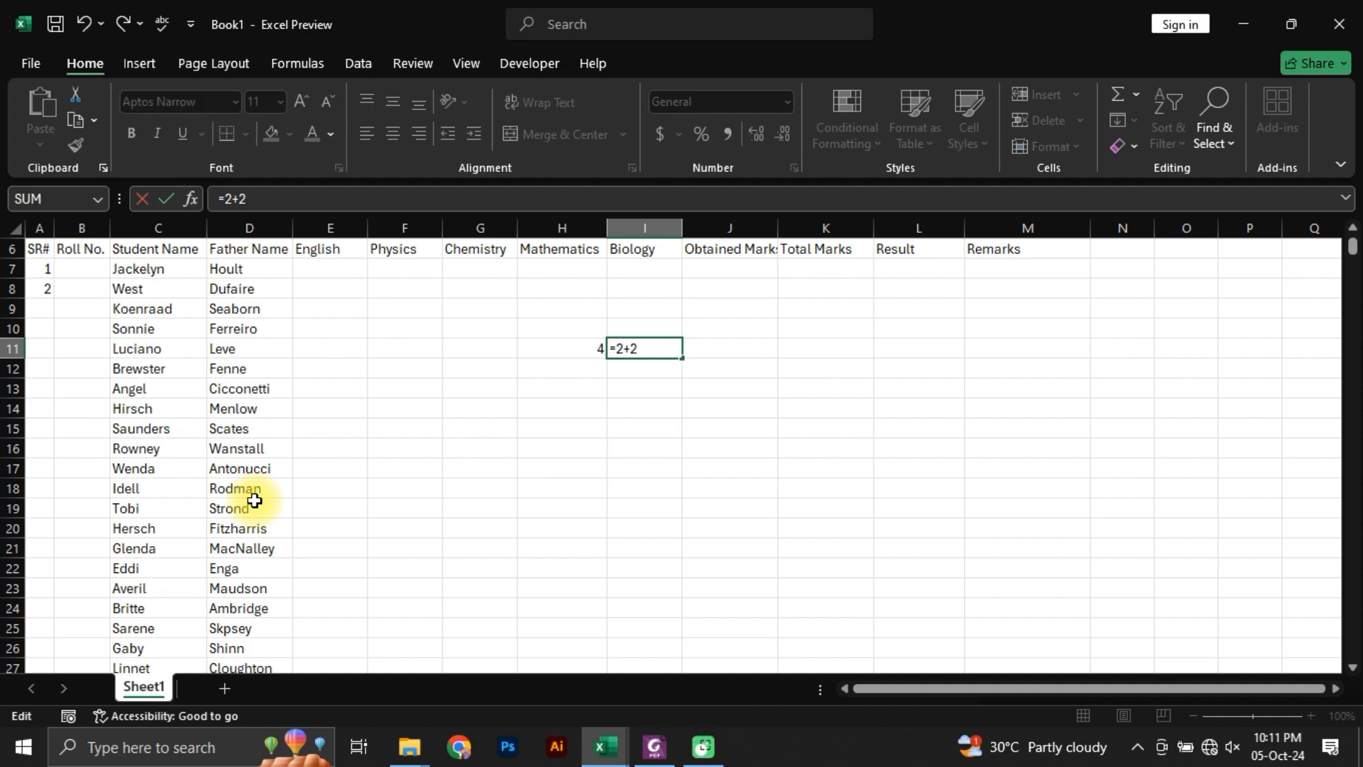
pyautogui.press('Return')
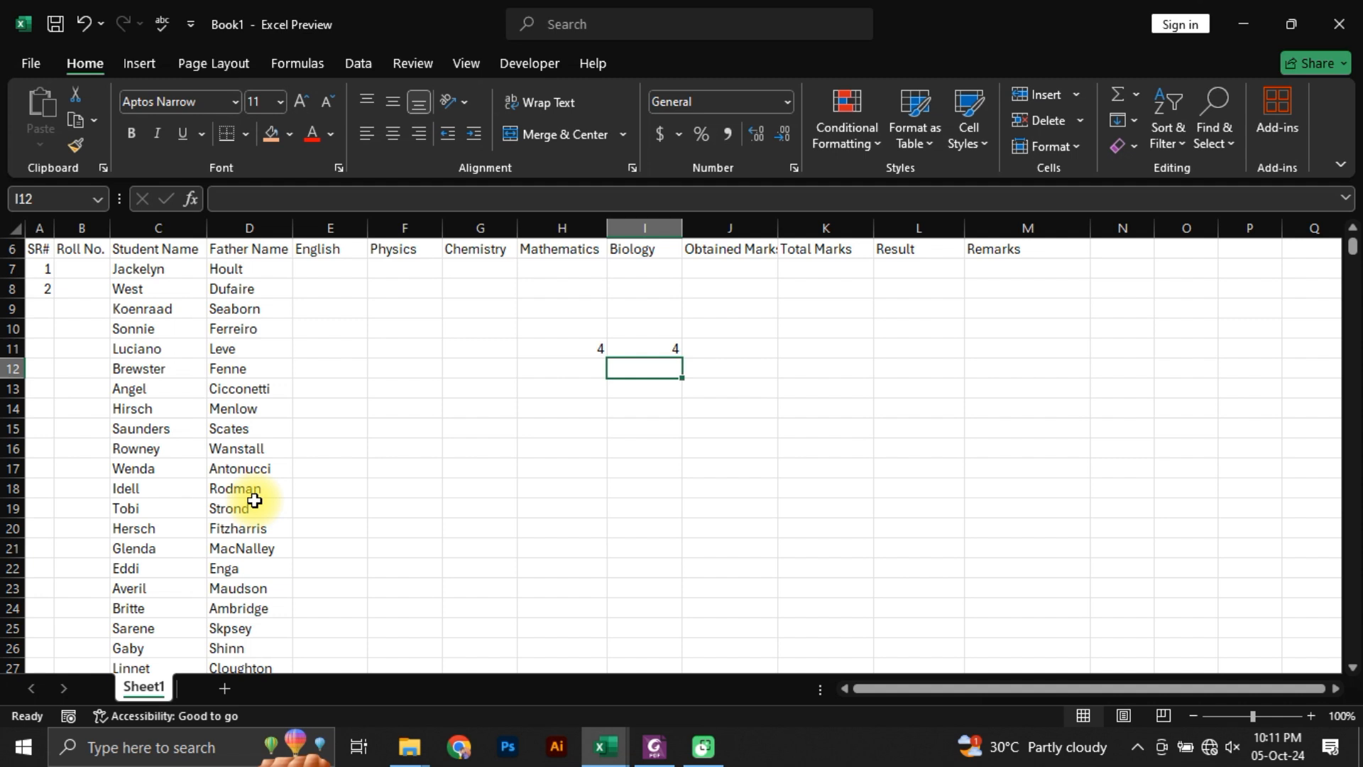
# Step: Clear the example formulas in H11:I11
pyautogui.press('Up')
pyautogui.hotkey('shift', 'Left')
pyautogui.press('Delete')
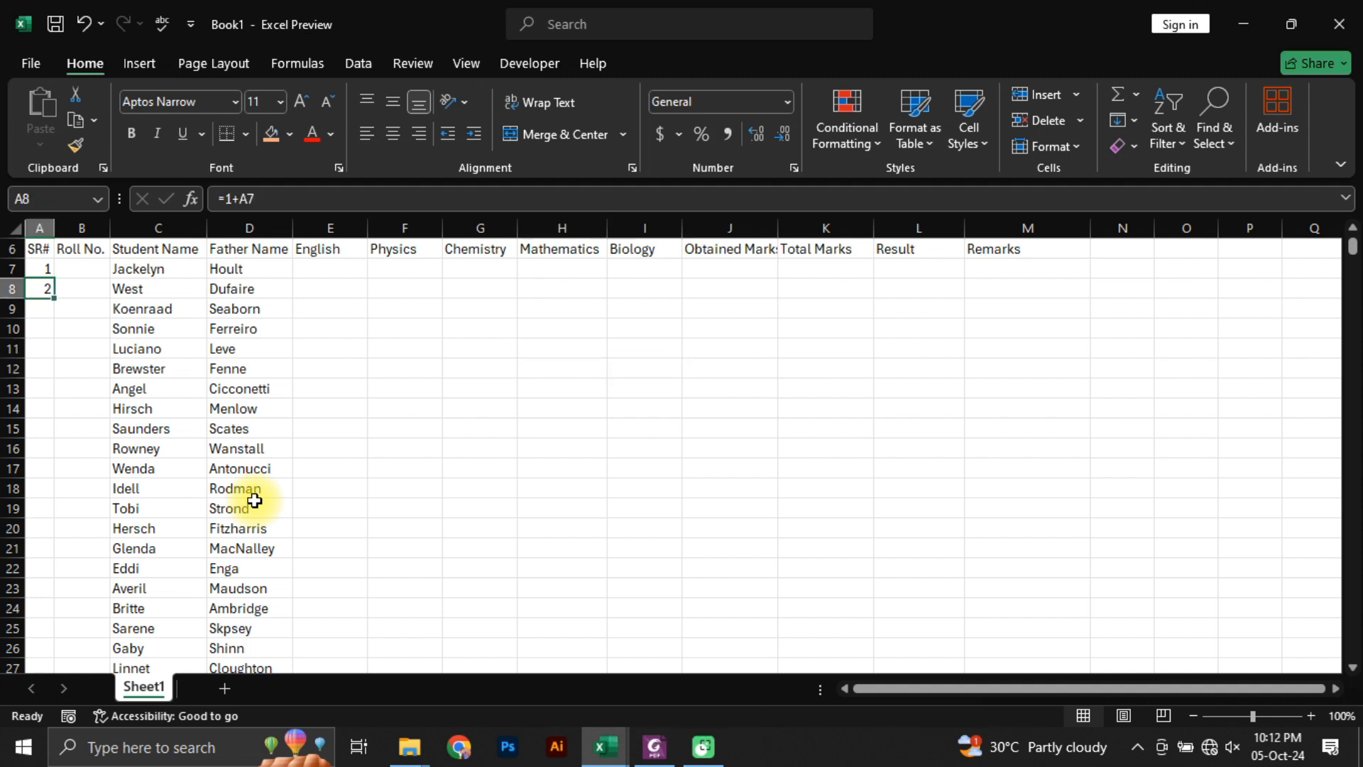
pyautogui.press('Right')
pyautogui.press('Left')
pyautogui.press('Right')
pyautogui.press('Right')
pyautogui.press('Right')
pyautogui.press('Left')
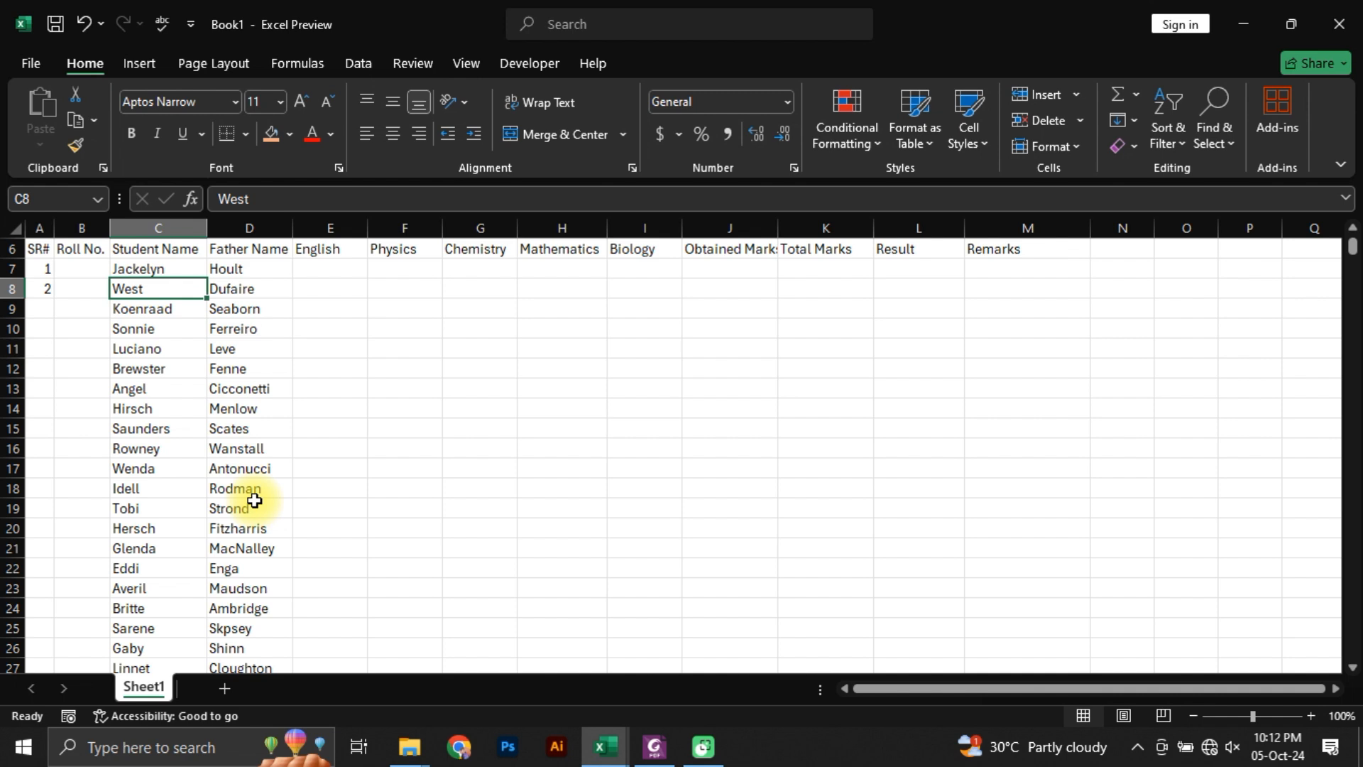
# Step: Enter roll number 001 in B7 and the increment formula =1+B7 in B8
pyautogui.press('Left')
pyautogui.press('Return')
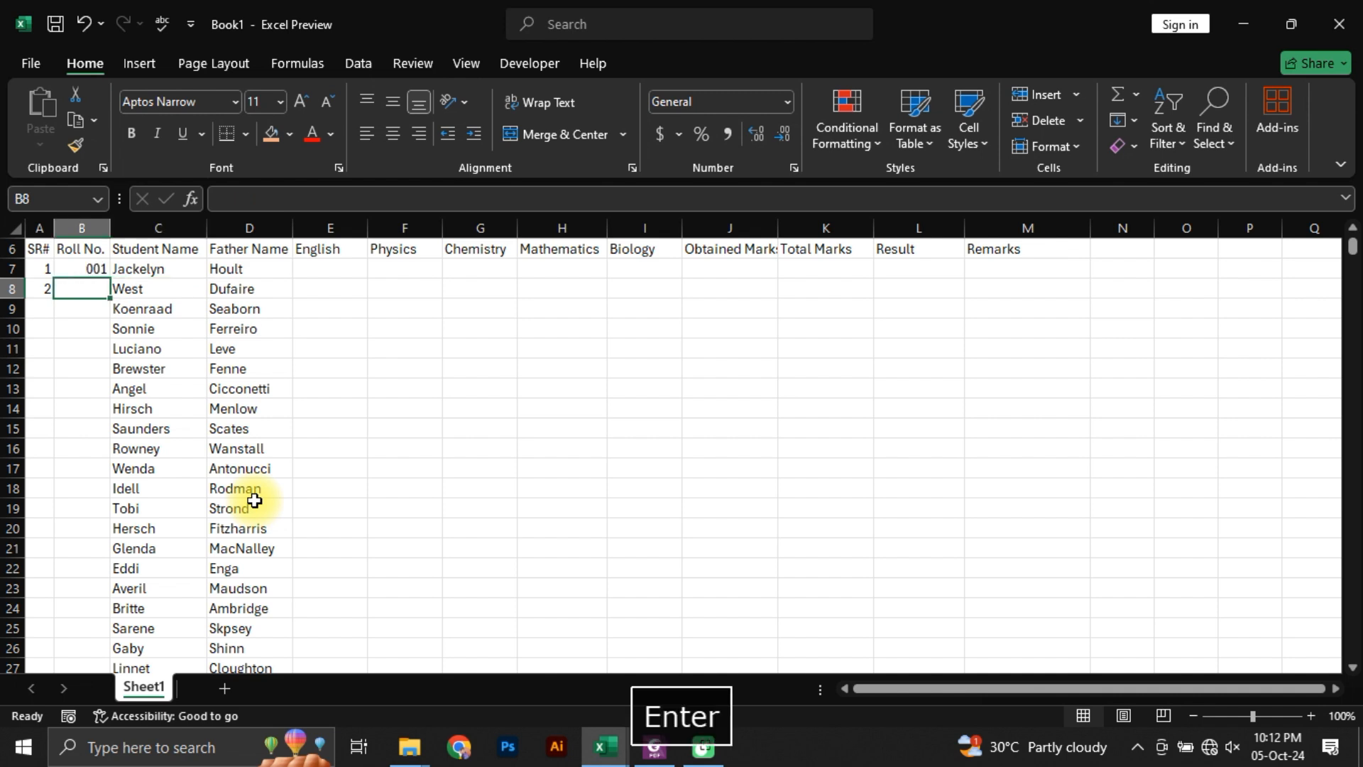
pyautogui.write('+')
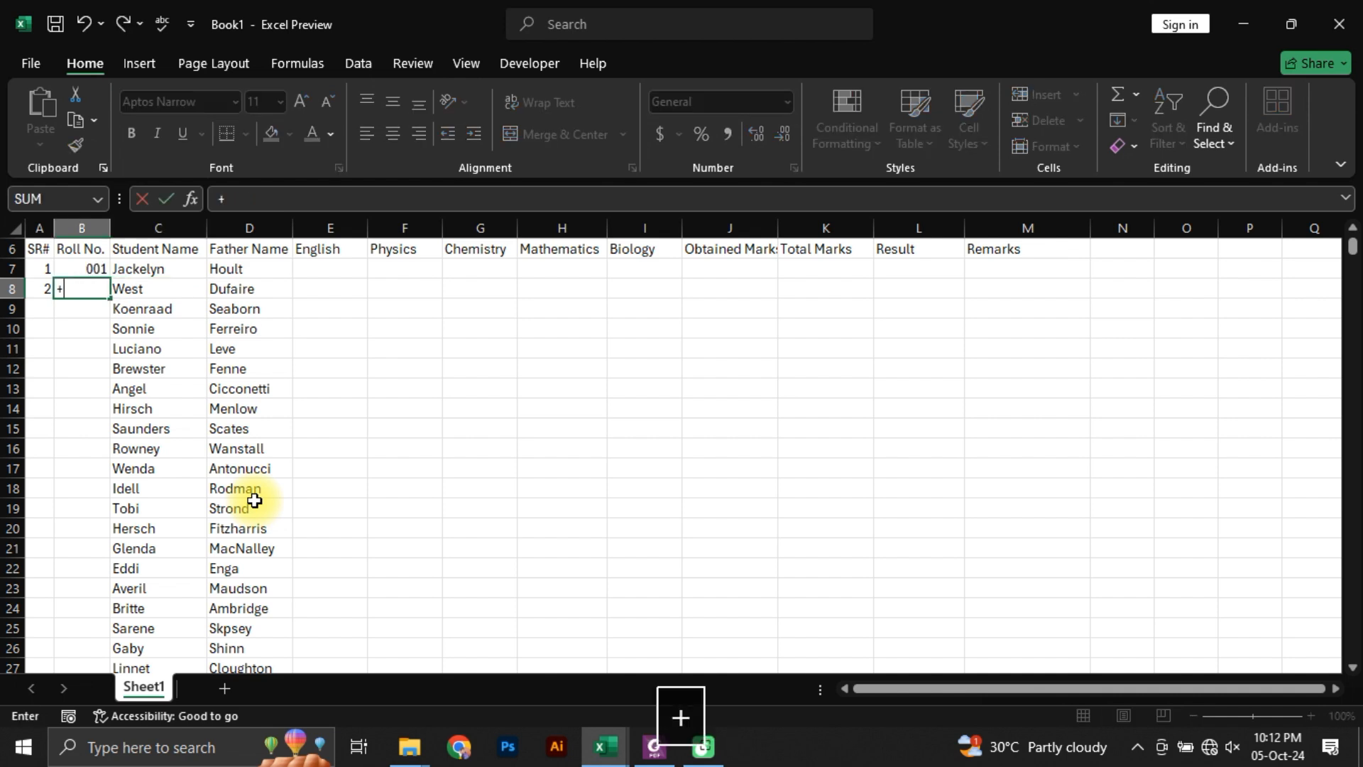
pyautogui.write('1')
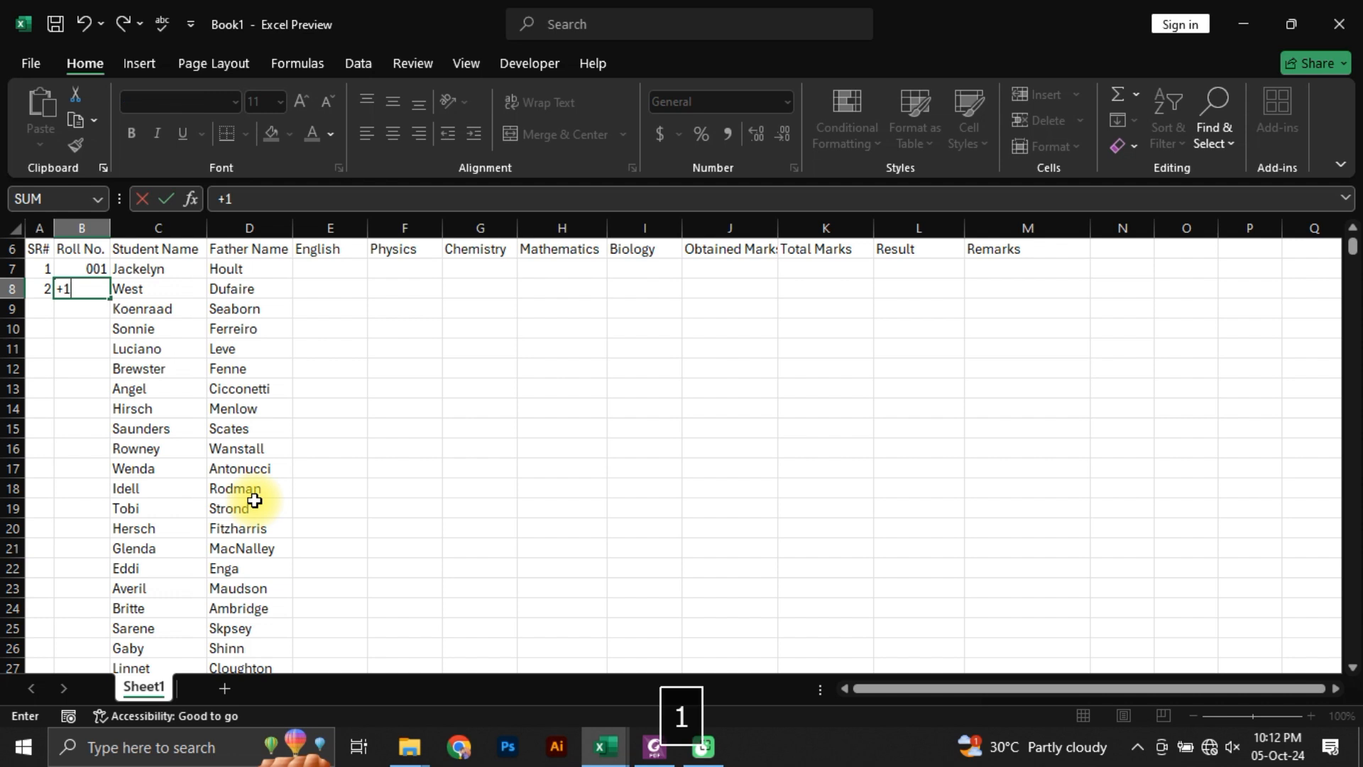
pyautogui.write('+')
pyautogui.press('Up')
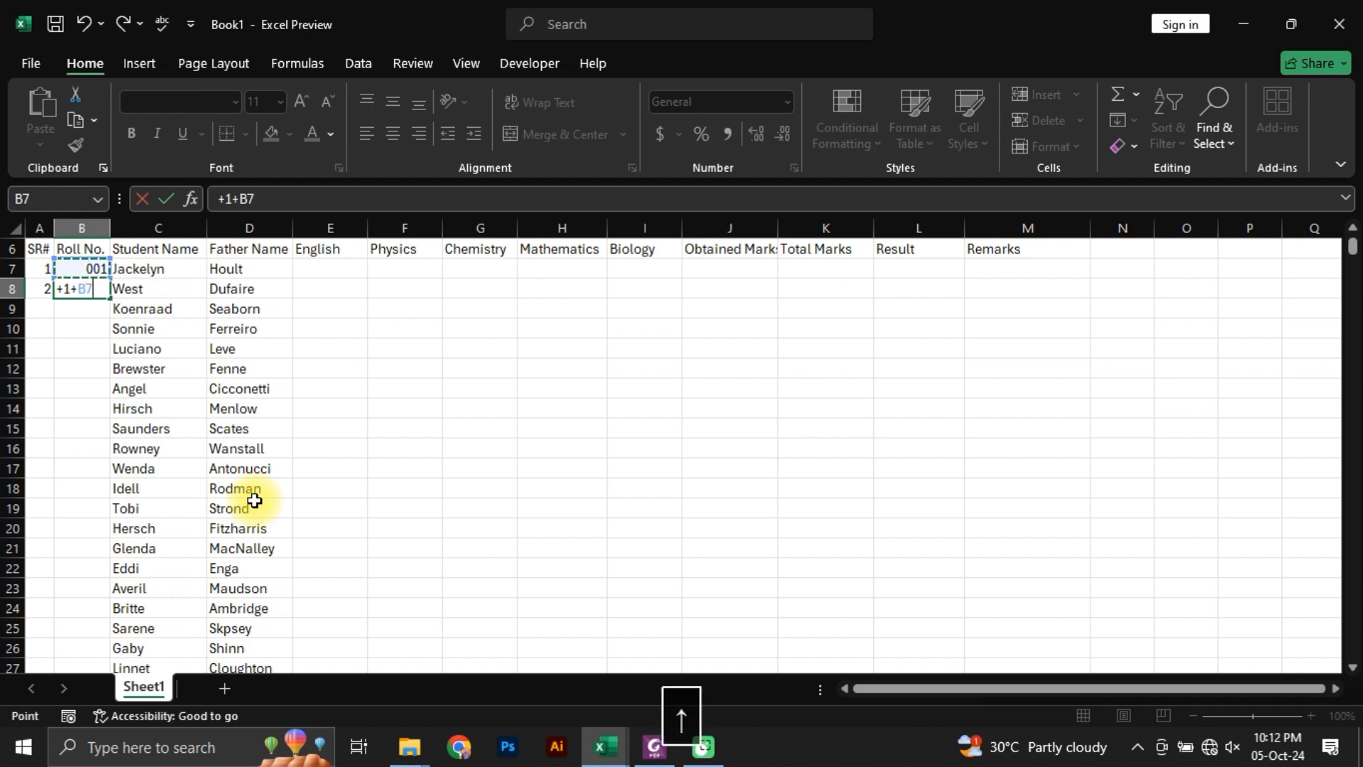
pyautogui.press('Return')
pyautogui.press('Up')
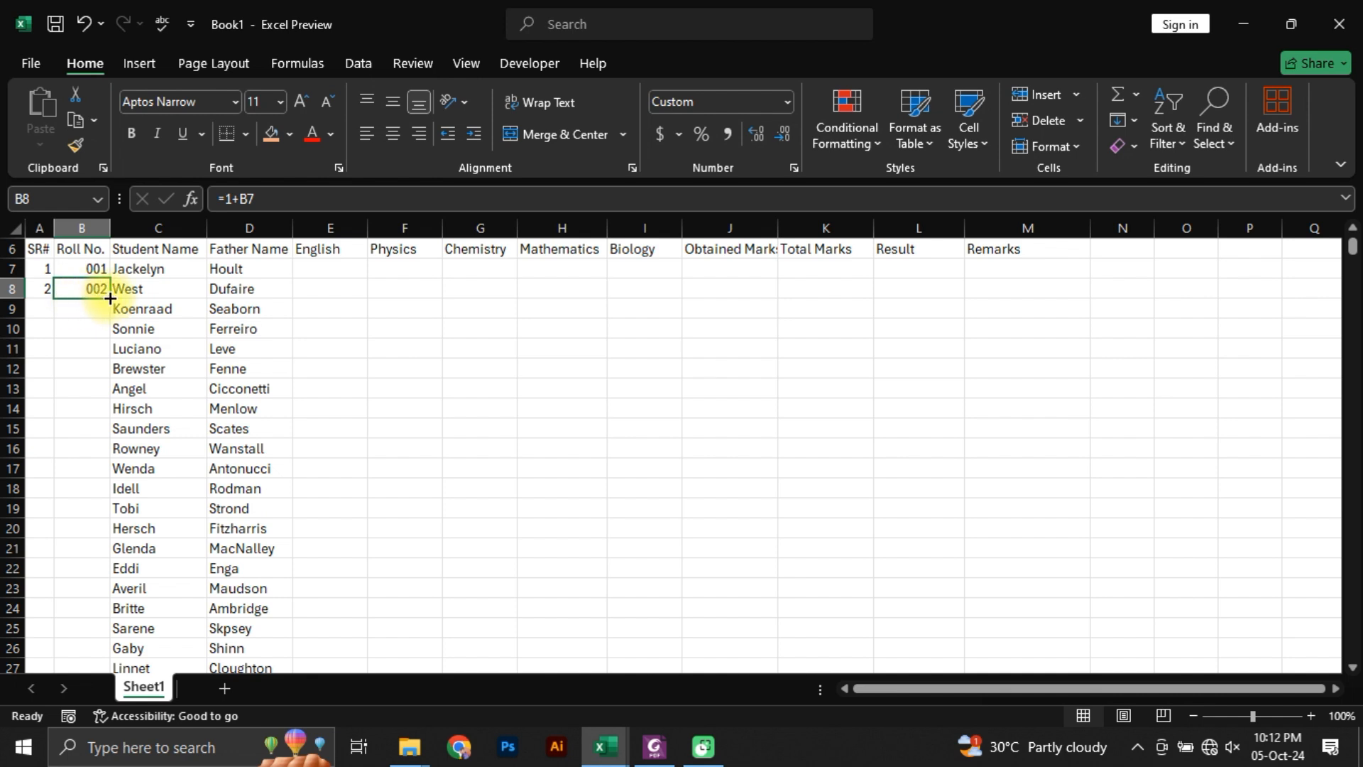
# Step: Fill the roll number formula from B8 down to the last student row and check the end of the series
pyautogui.doubleClick(110, 298)
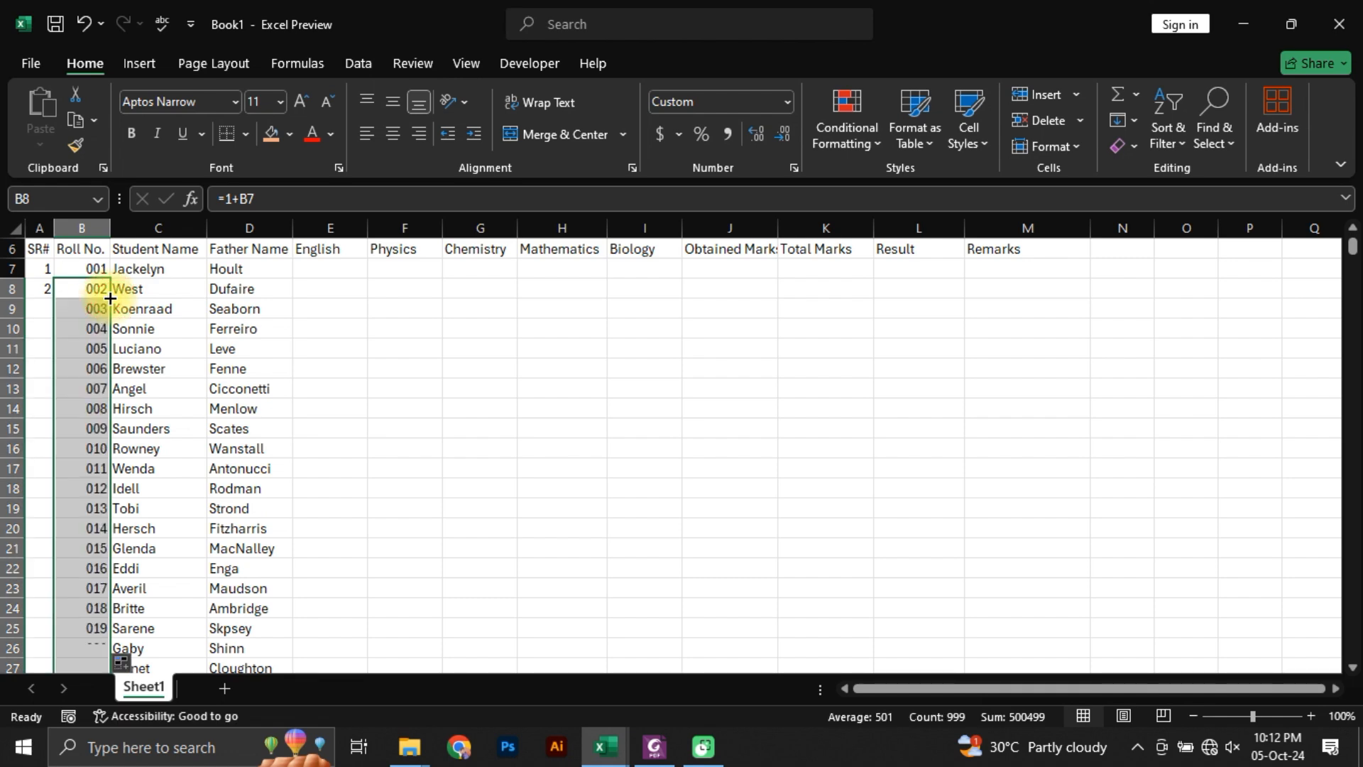
pyautogui.scroll(-10, 105, 310)
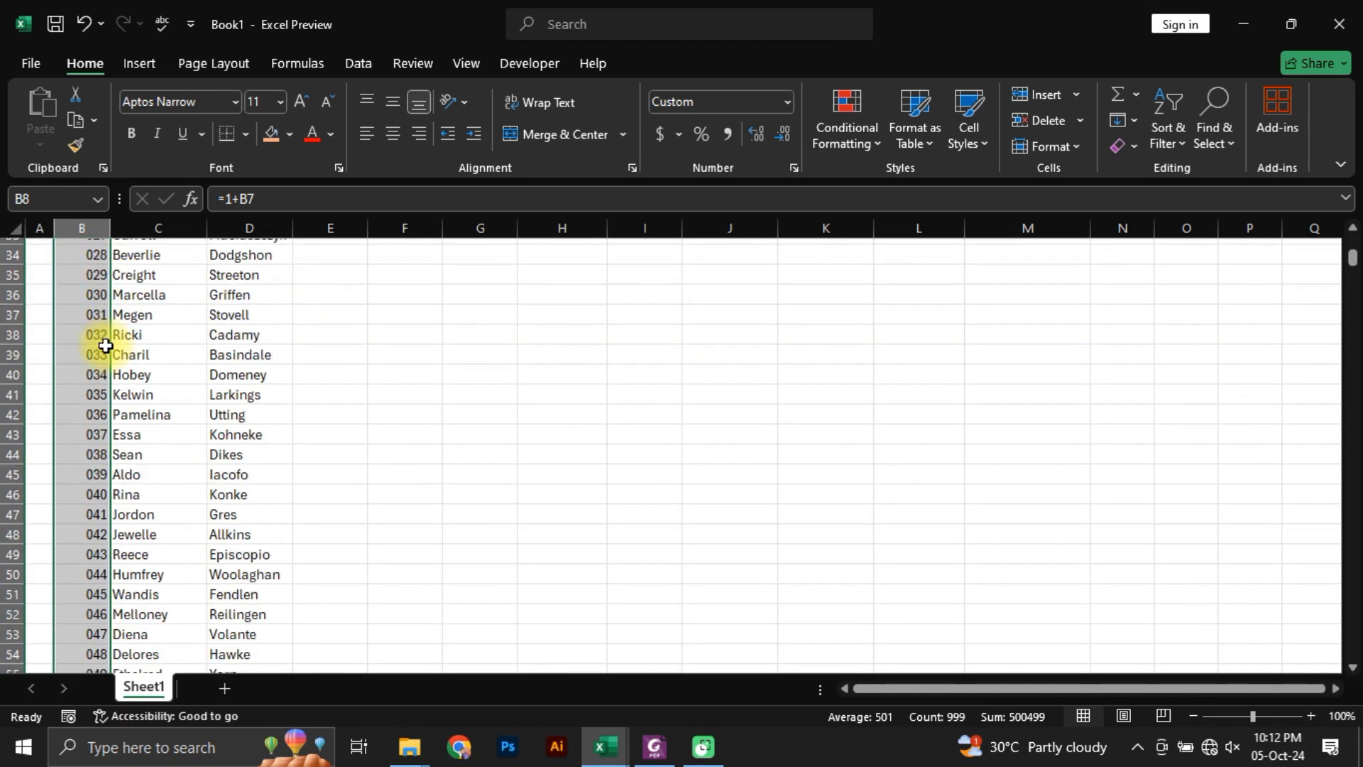
pyautogui.click(100, 349)
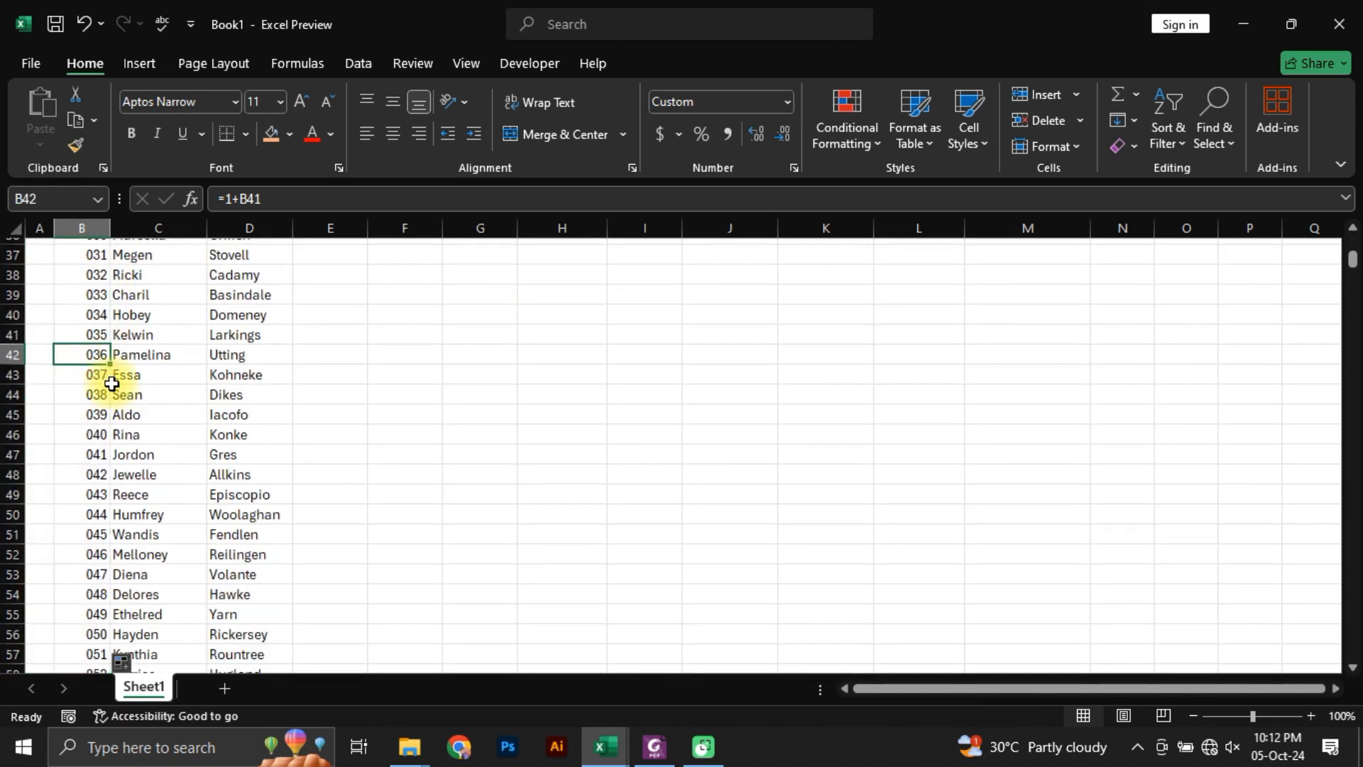
pyautogui.hotkey('ctrl', 'Down')
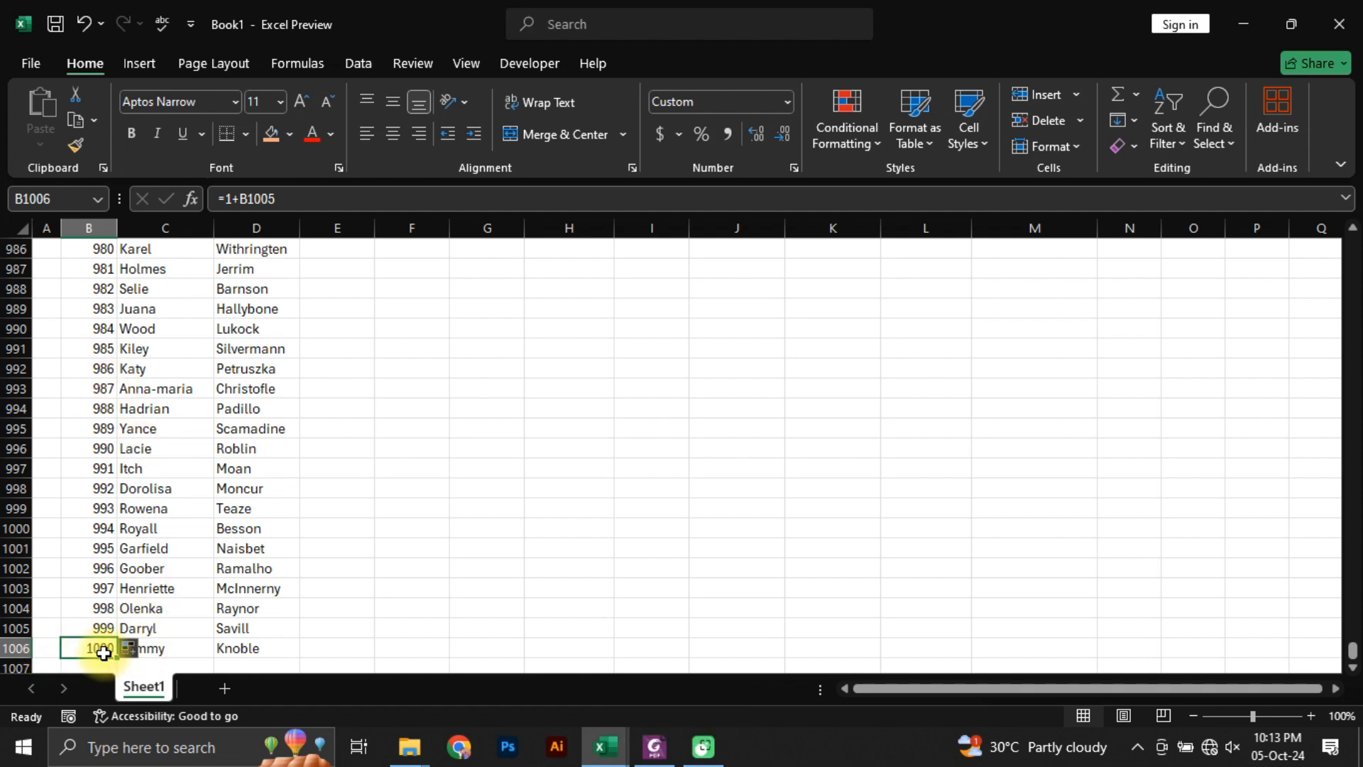
pyautogui.hotkey('ctrl', 'Up')
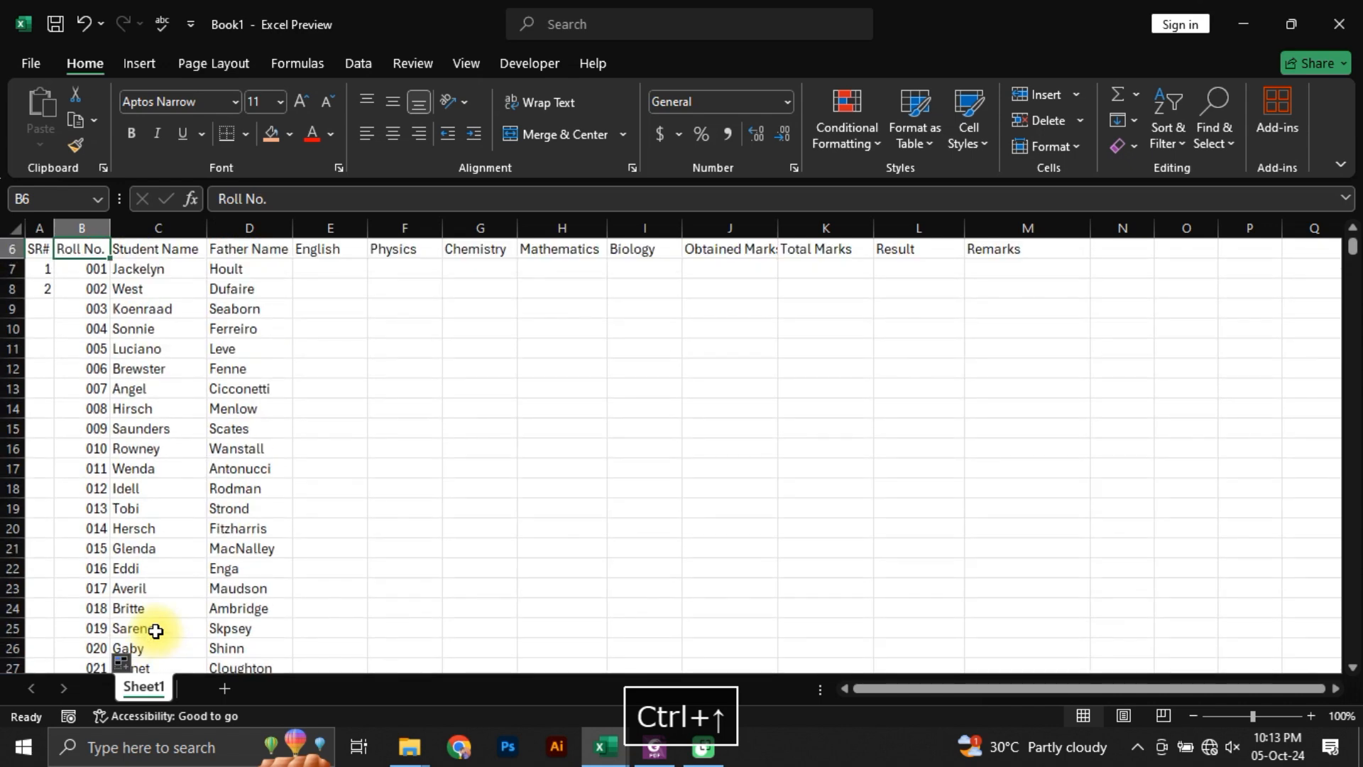
# Step: Fill the serial number formula from A8 down to A1006, alongside the last roll number
pyautogui.press('Left')
pyautogui.press('Down')
pyautogui.press('Down')
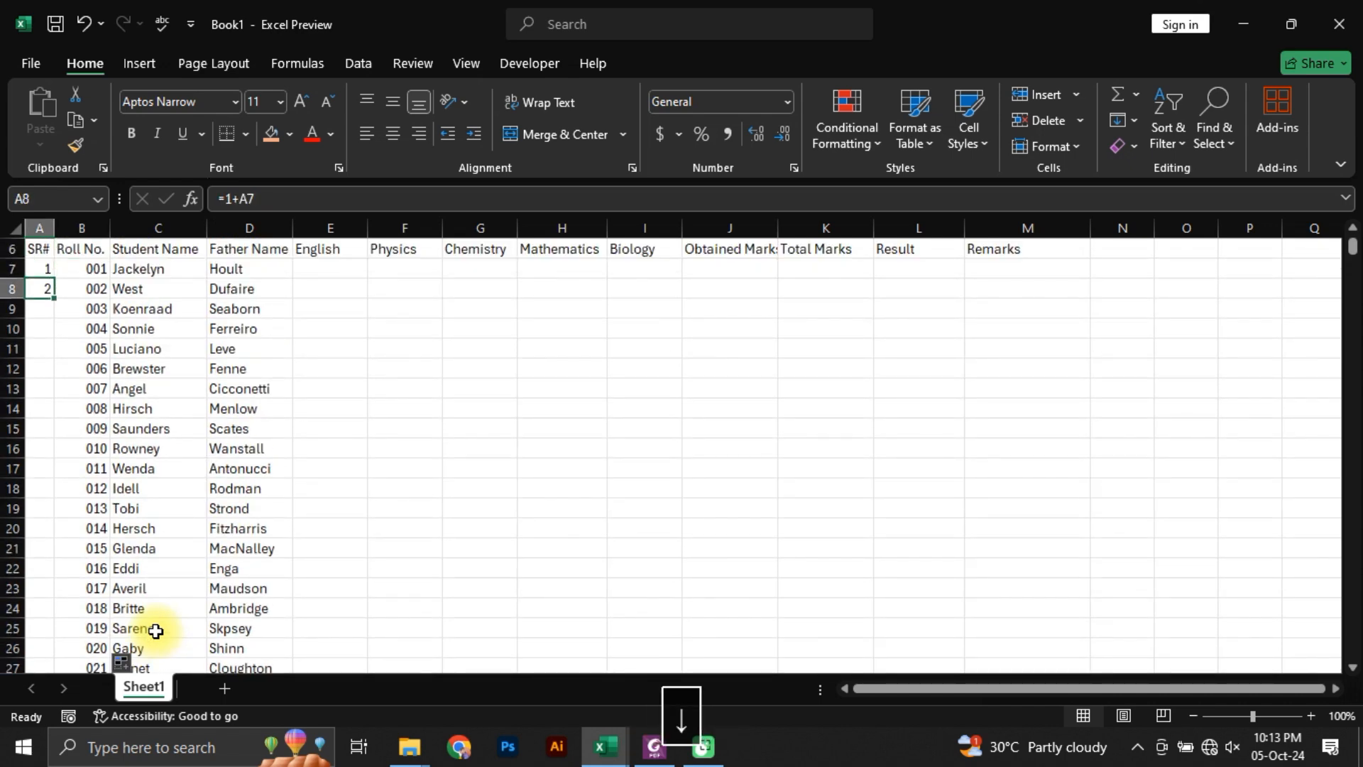
pyautogui.press('Right')
pyautogui.hotkey('ctrl', 'Down')
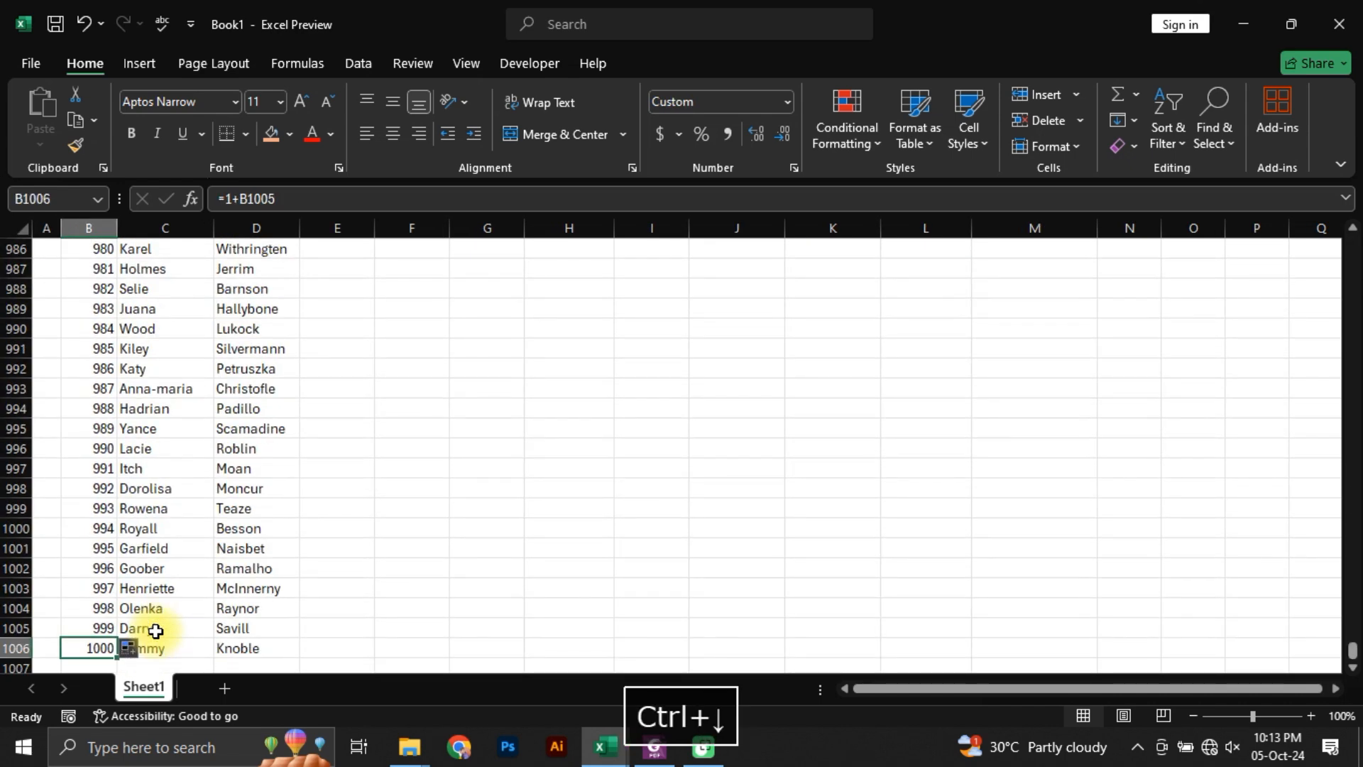
pyautogui.press('Left')
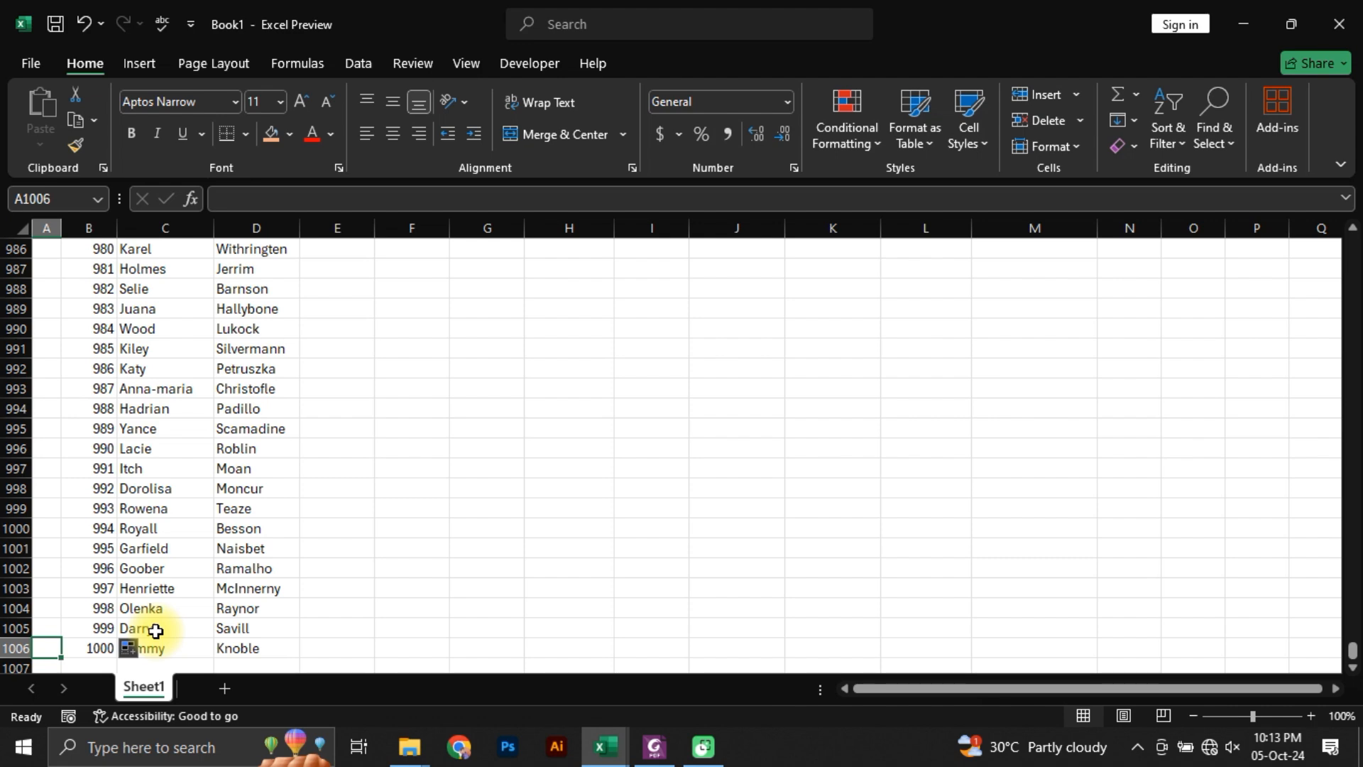
pyautogui.hotkey('ctrl', 'shift', 'Up')
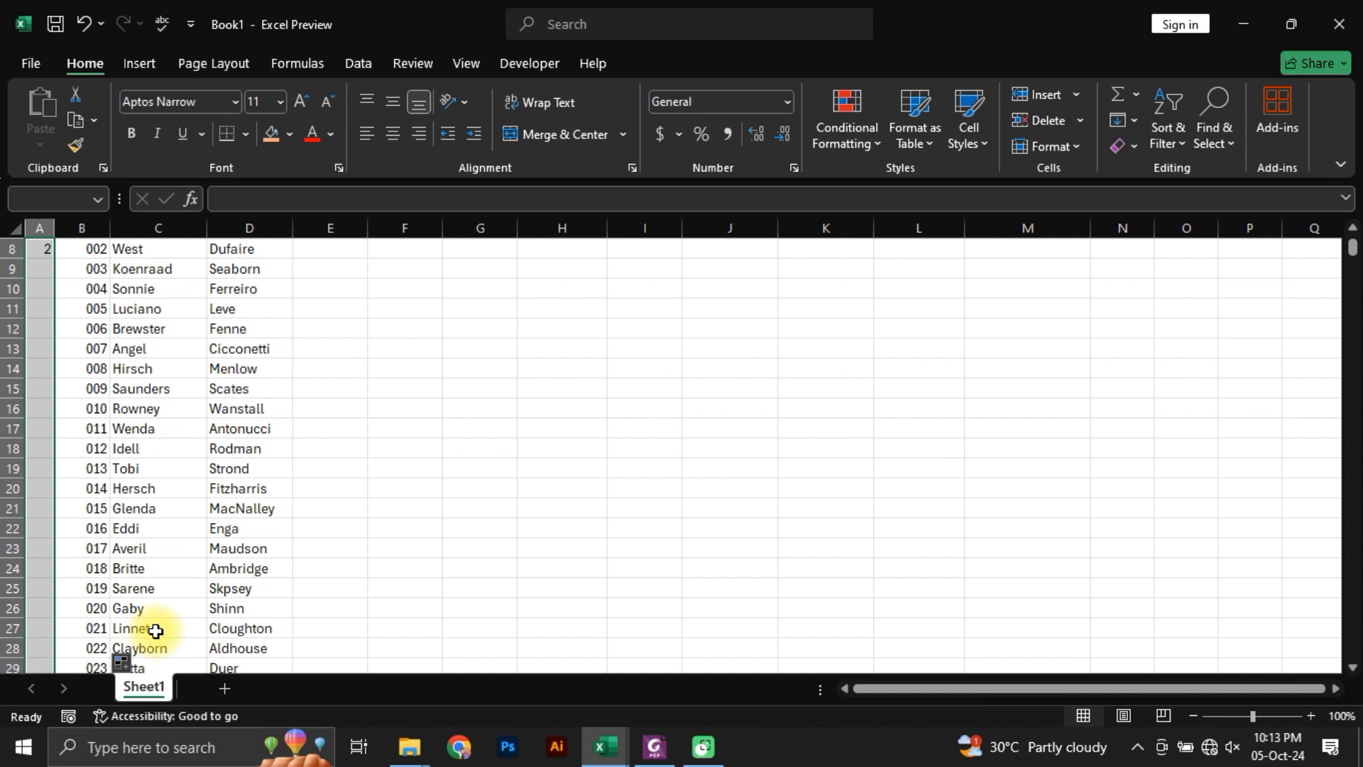
pyautogui.hotkey('ctrl', 'd')
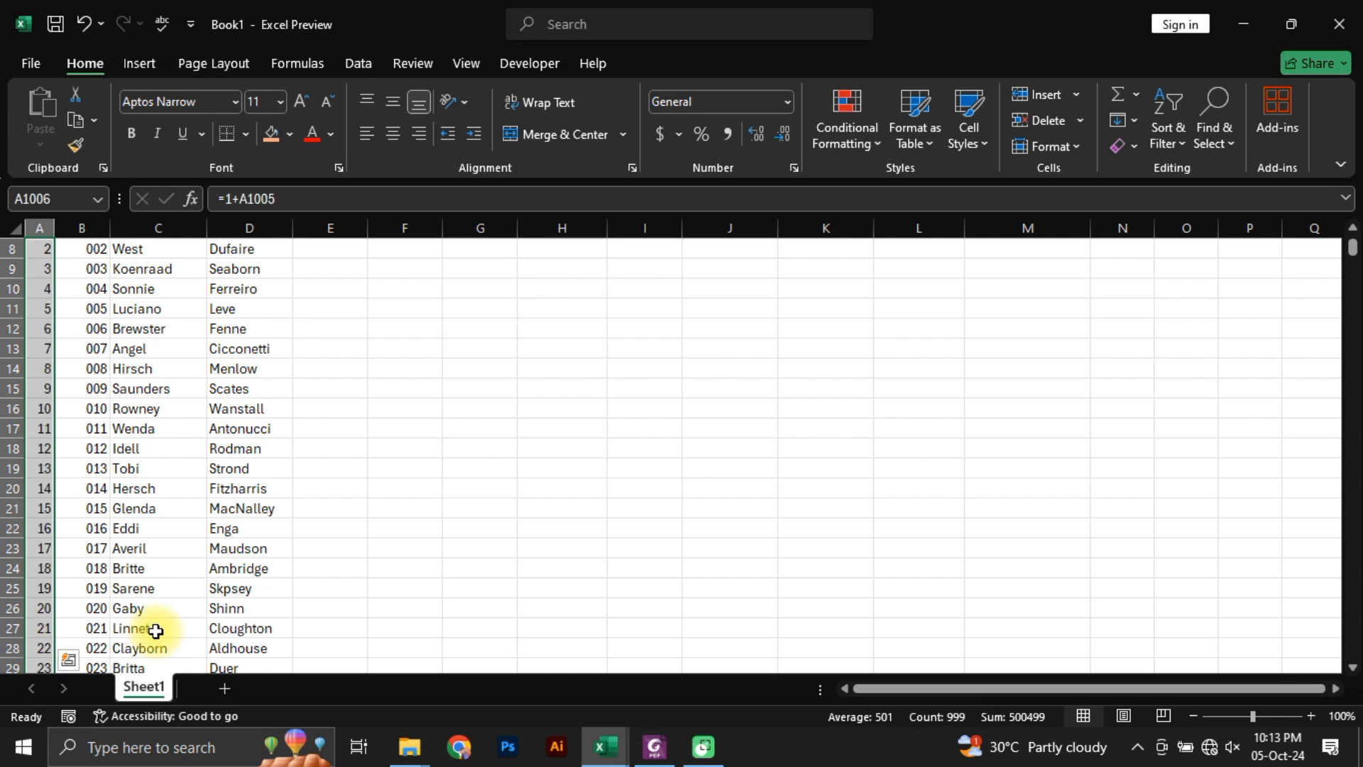
# Step: Check in Students Marks.pdf where the student list ends, and return to the Excel sheet
pyautogui.click(103, 348)
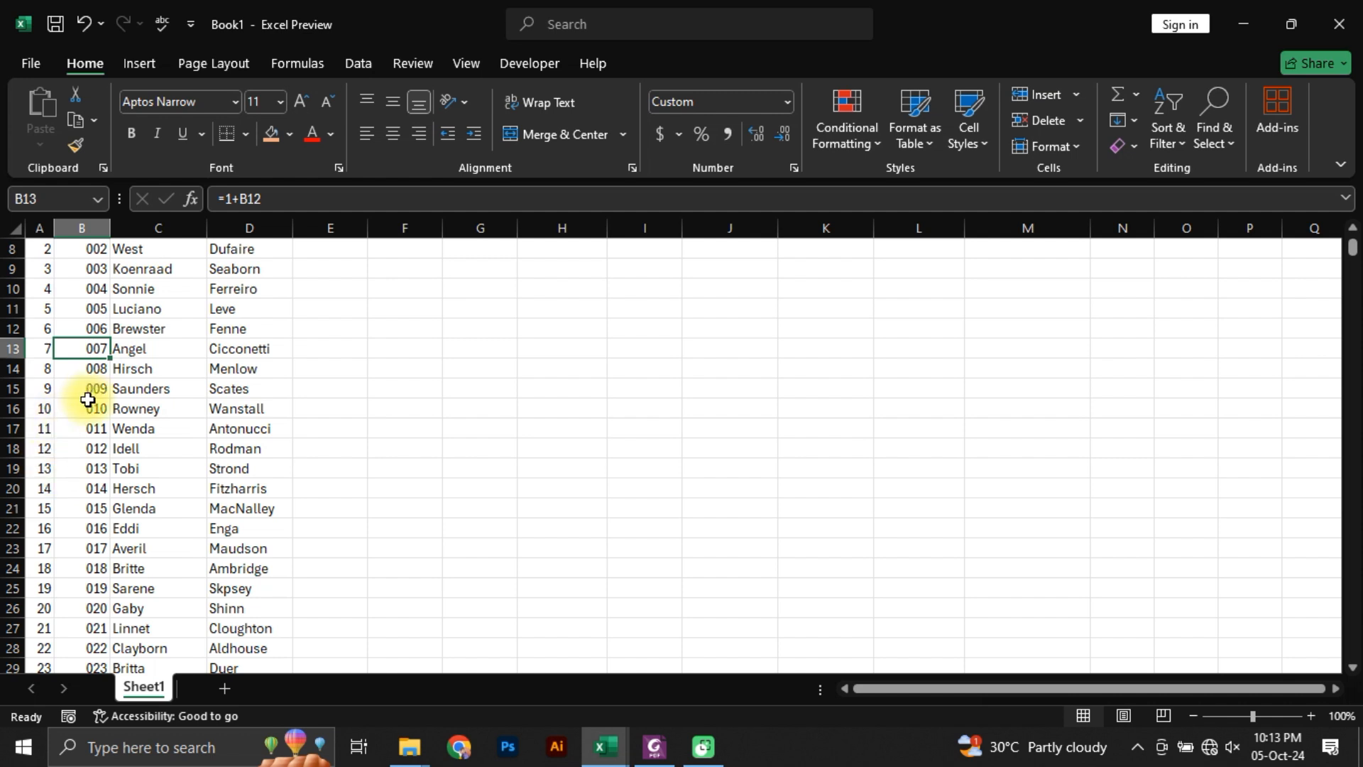
pyautogui.click(654, 747)
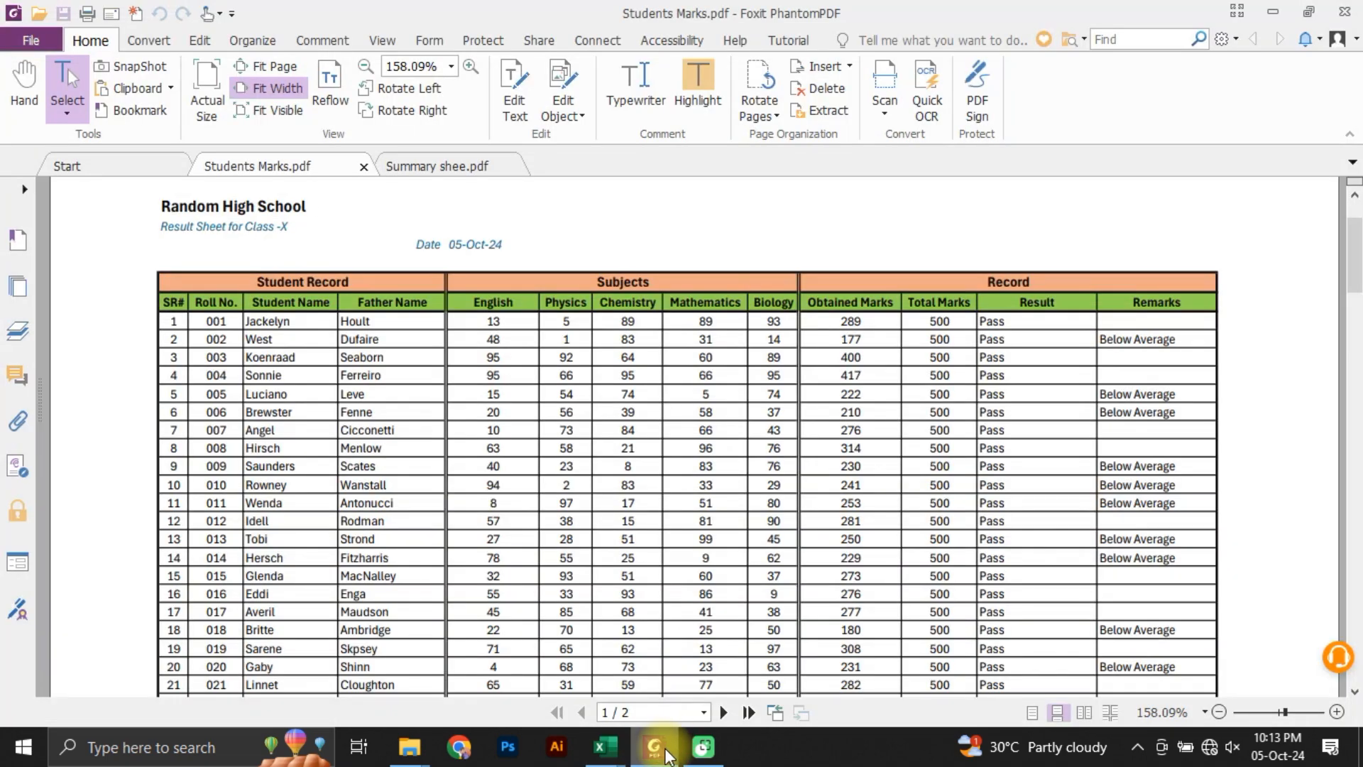
pyautogui.scroll(-20, 329, 523)
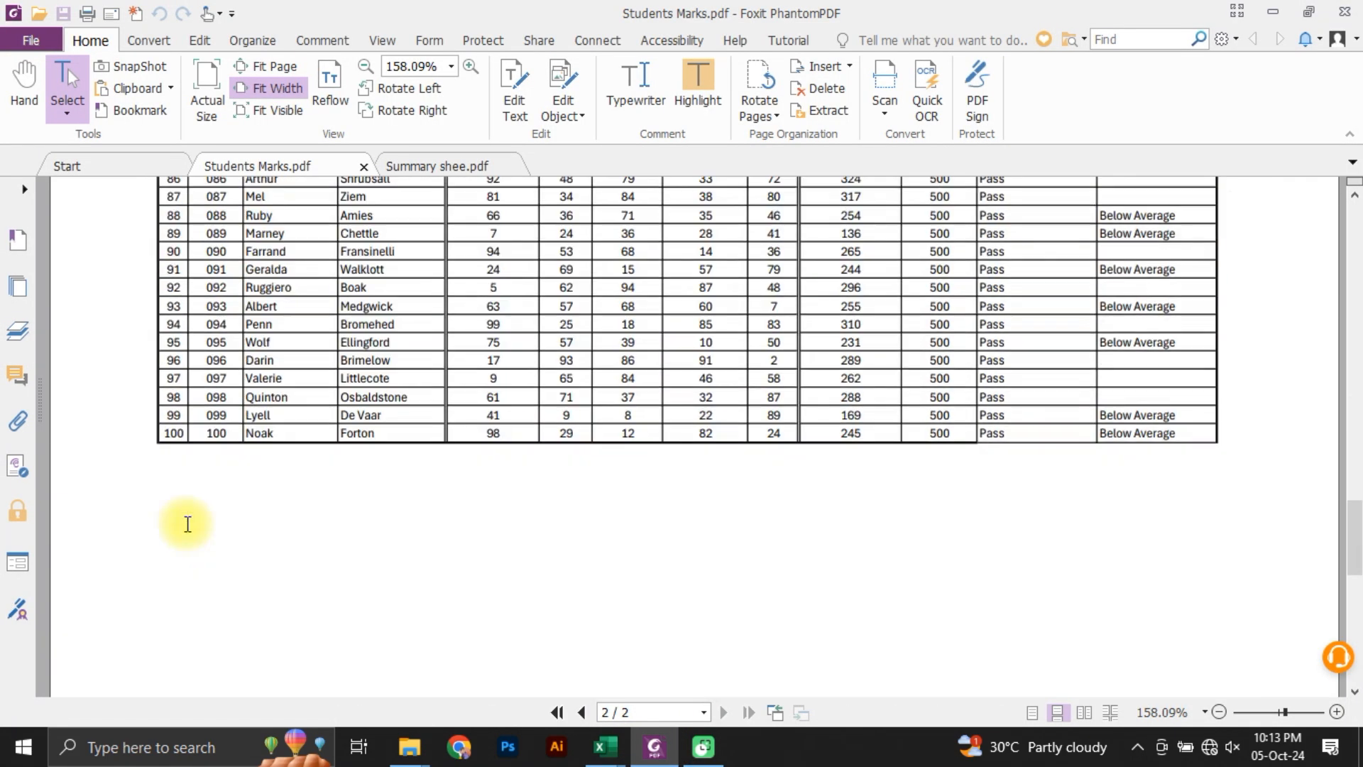
pyautogui.scroll(-3, 188, 524)
pyautogui.scroll(1, 207, 310)
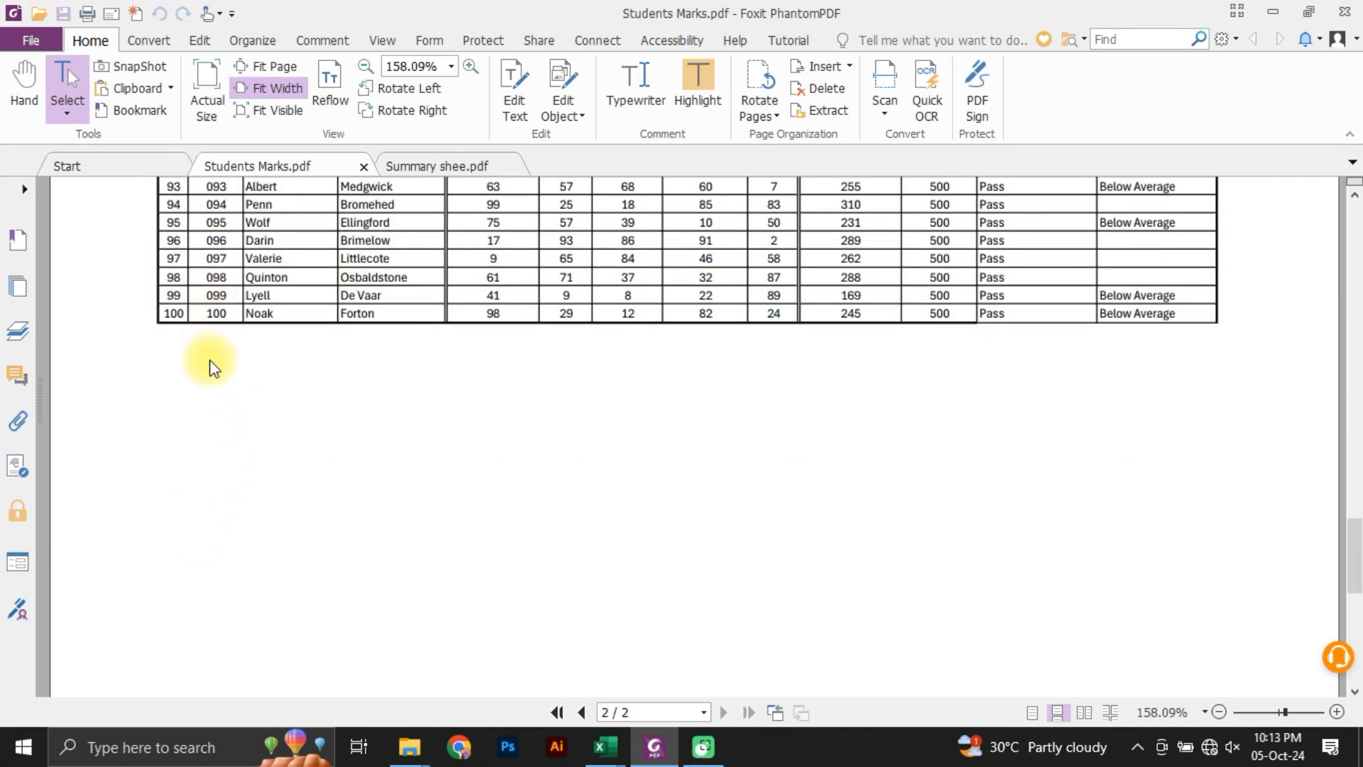
pyautogui.hotkey('alt', 'Tab')
pyautogui.click(68, 490)
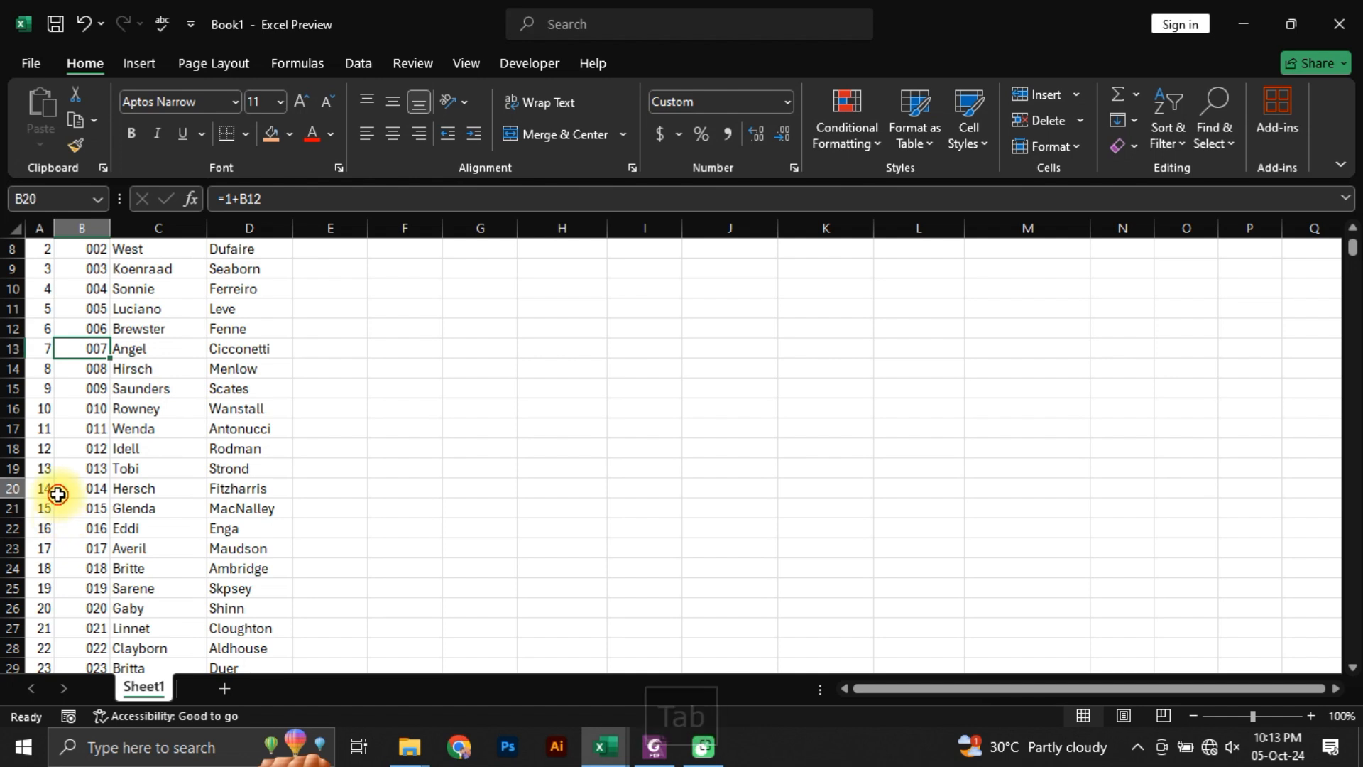
pyautogui.click(50, 525)
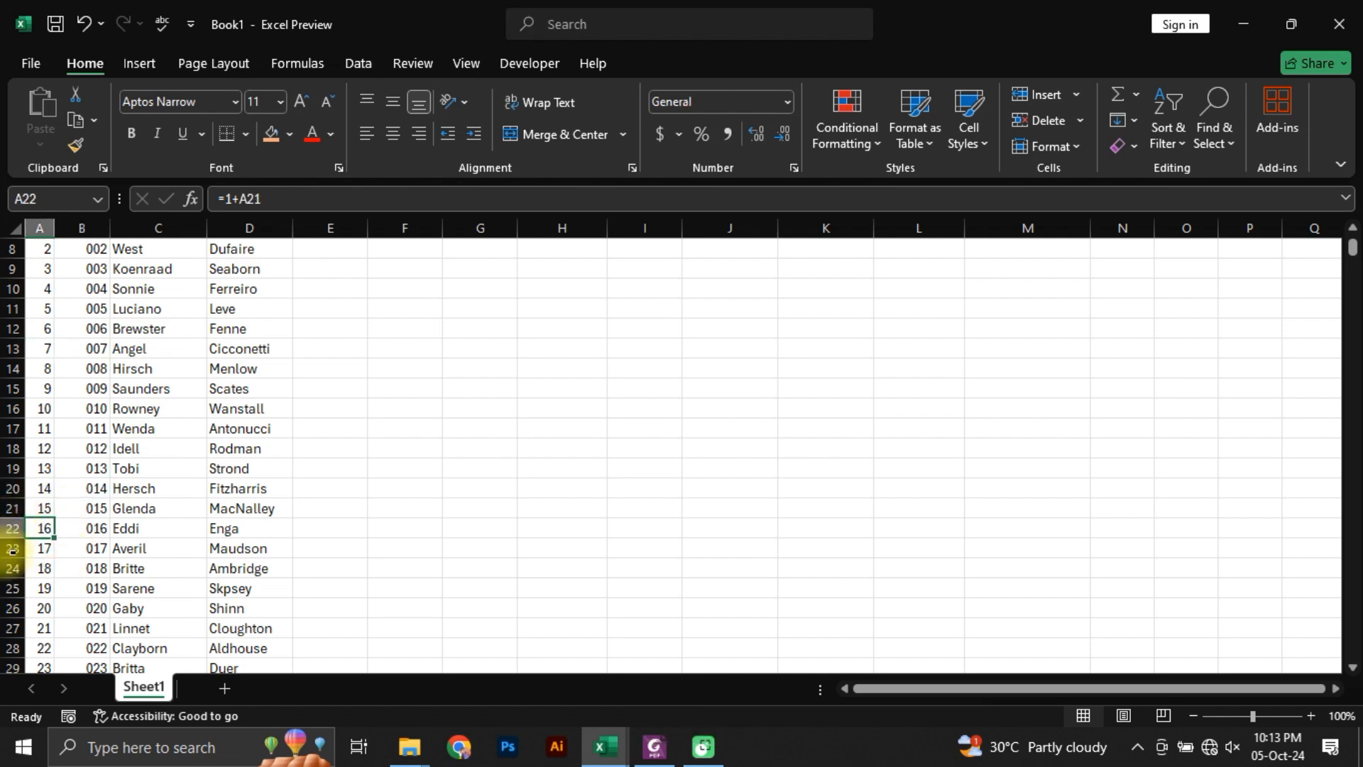
# Step: Go to cell A107 and delete the surplus student rows from 107 through 1006
pyautogui.scroll(3, 12, 549)
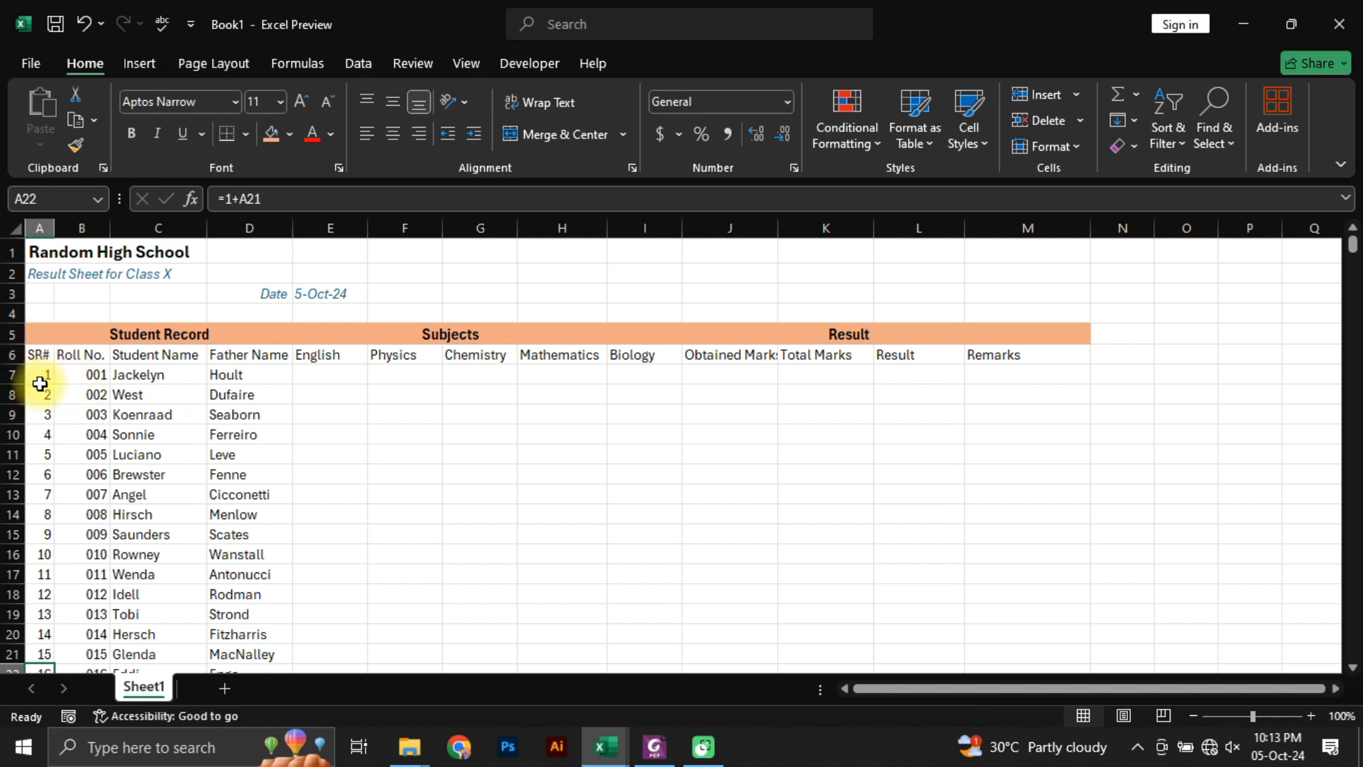
pyautogui.click(12, 375)
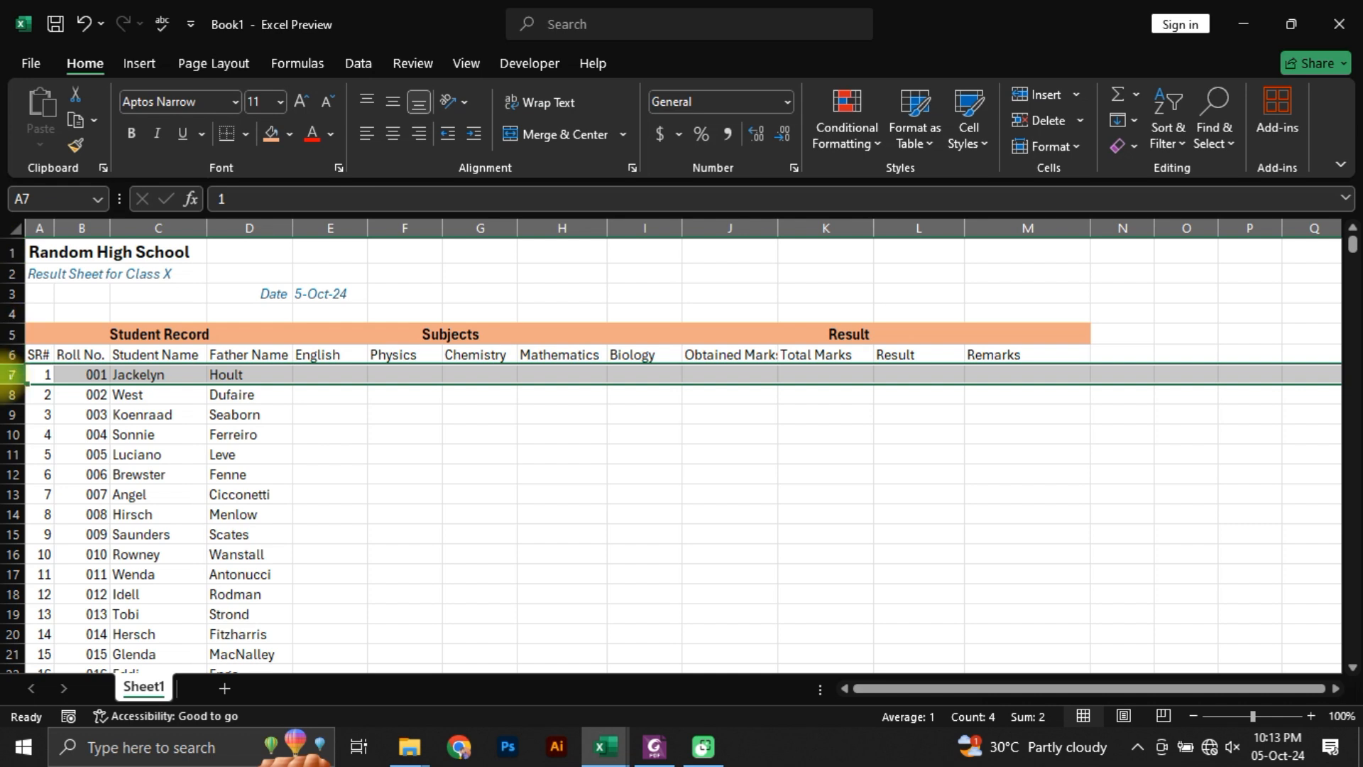
pyautogui.click(43, 377)
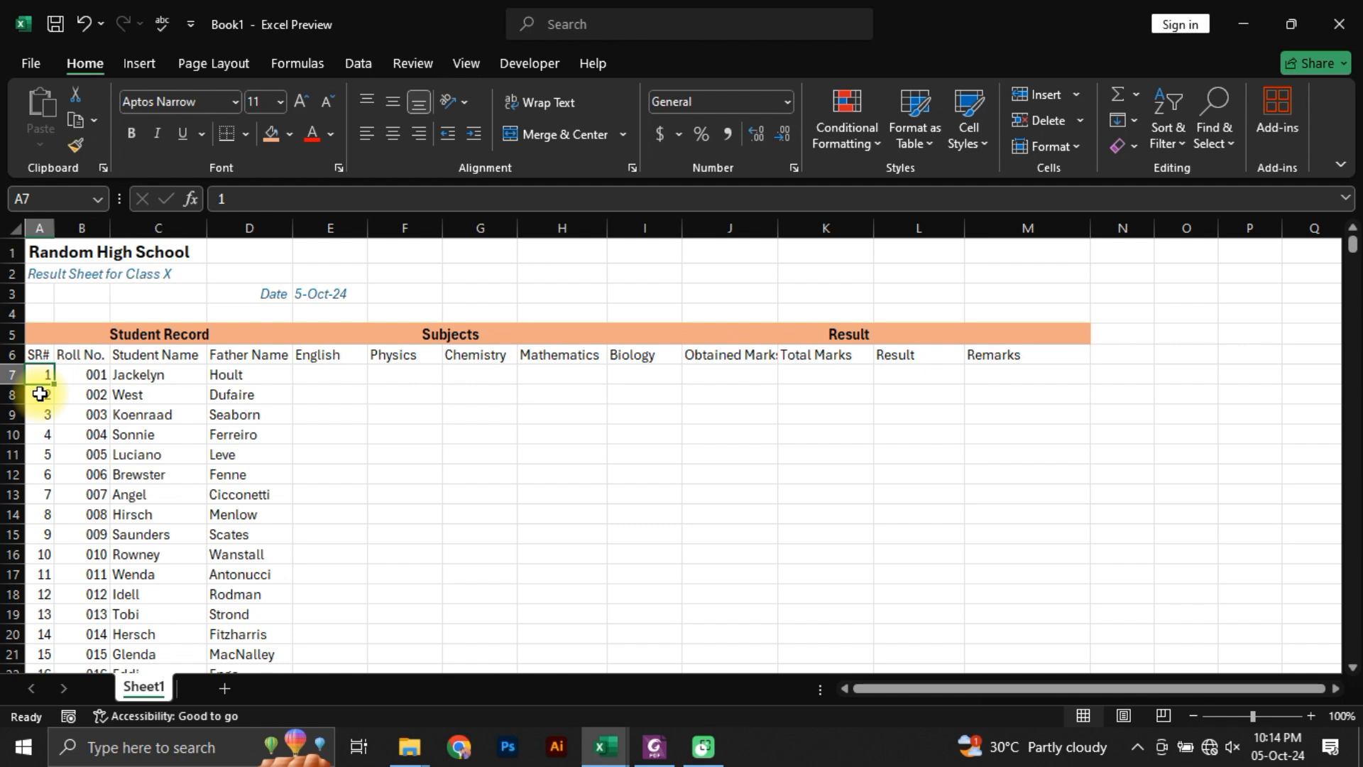
pyautogui.hotkey('ctrl', 'g')
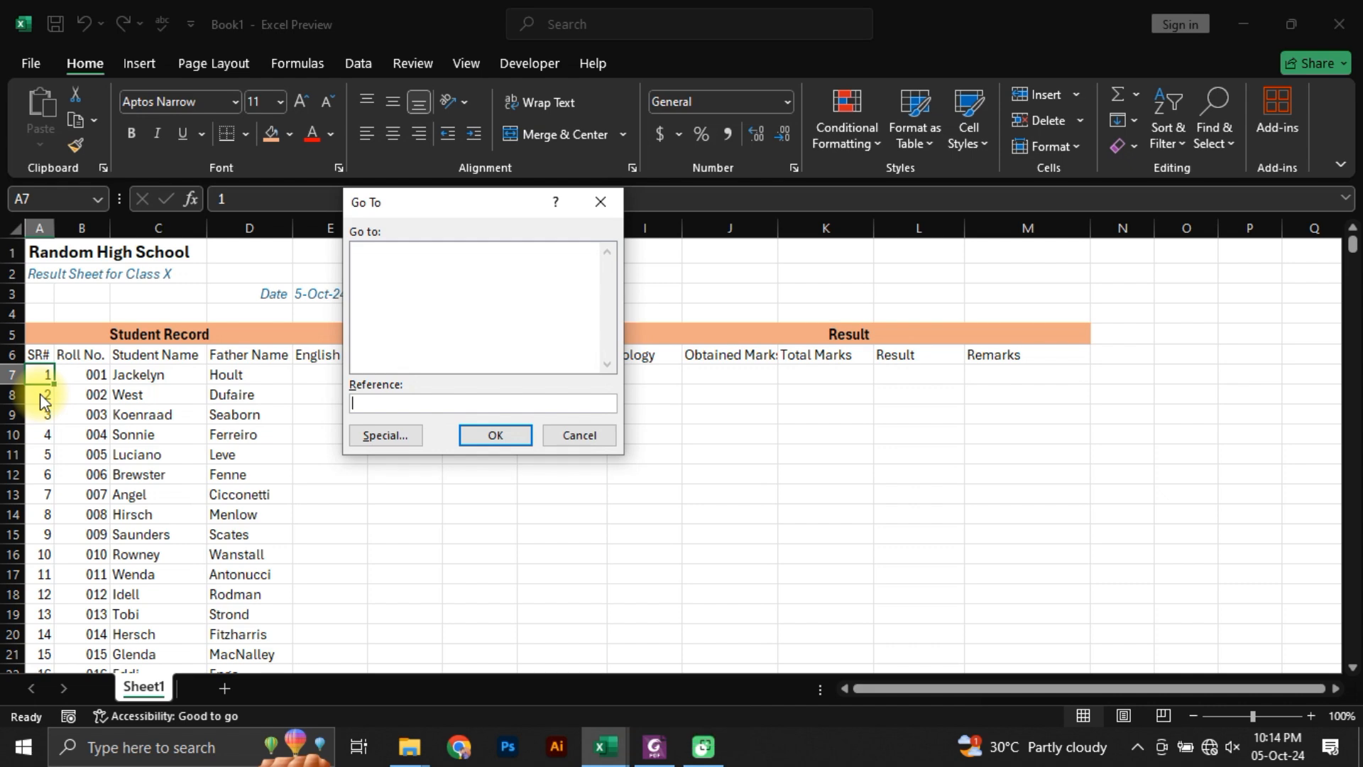
pyautogui.write('A107')
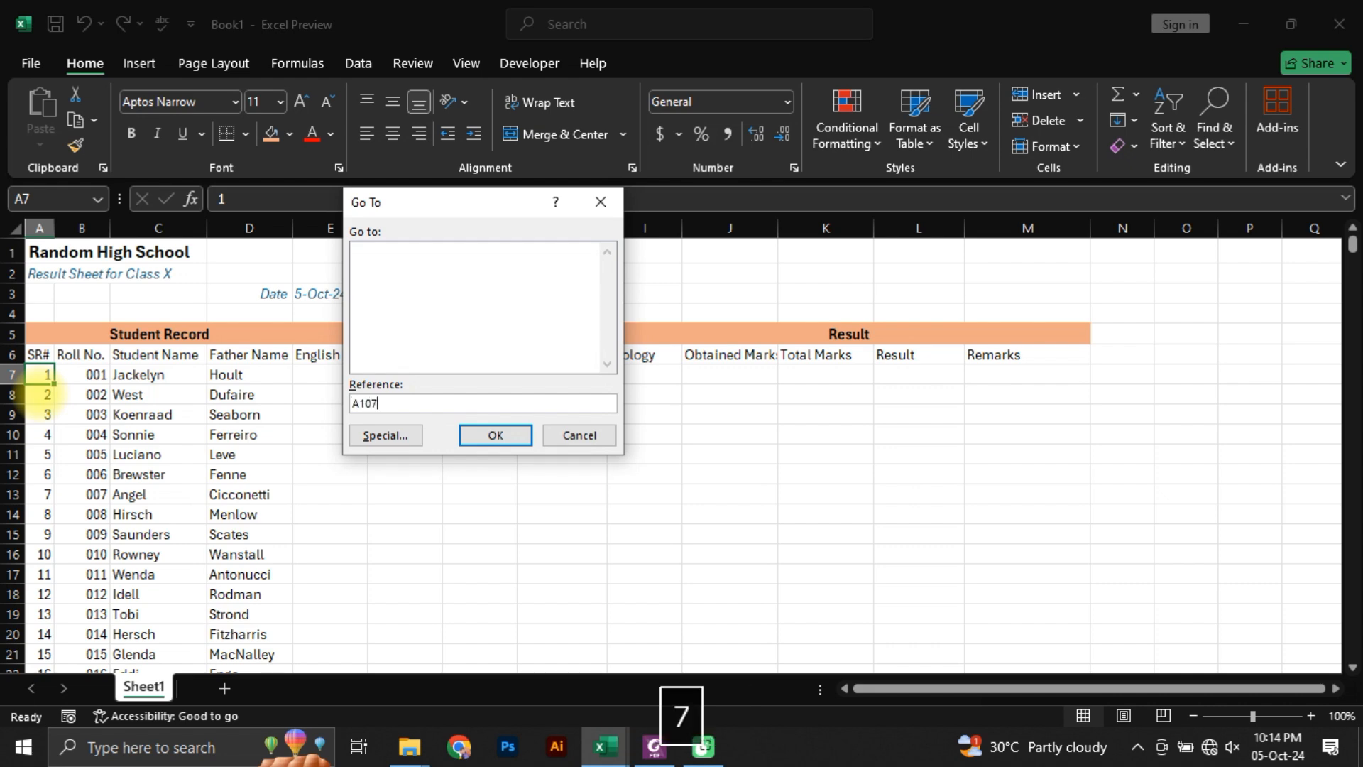
pyautogui.press('Return')
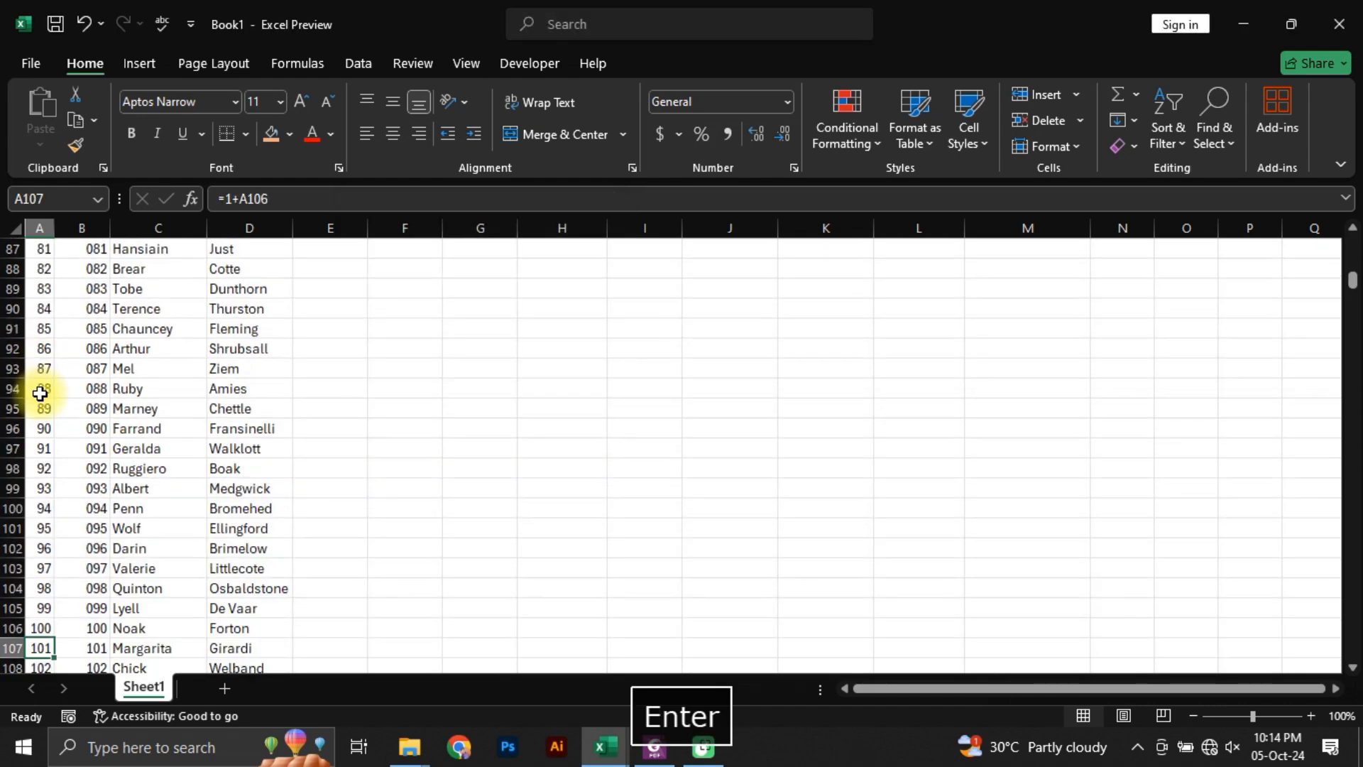
pyautogui.click(15, 648)
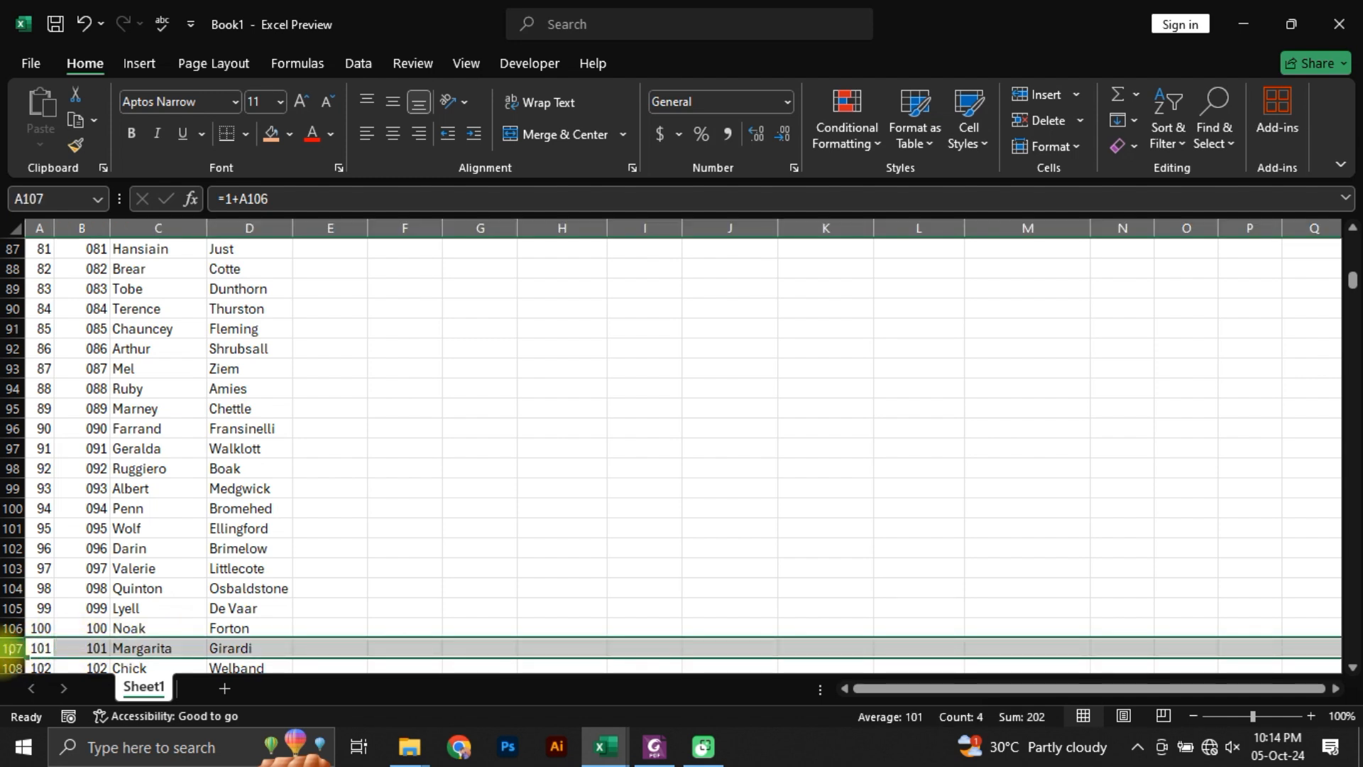
pyautogui.hotkey('ctrl', 'shift', 'Down')
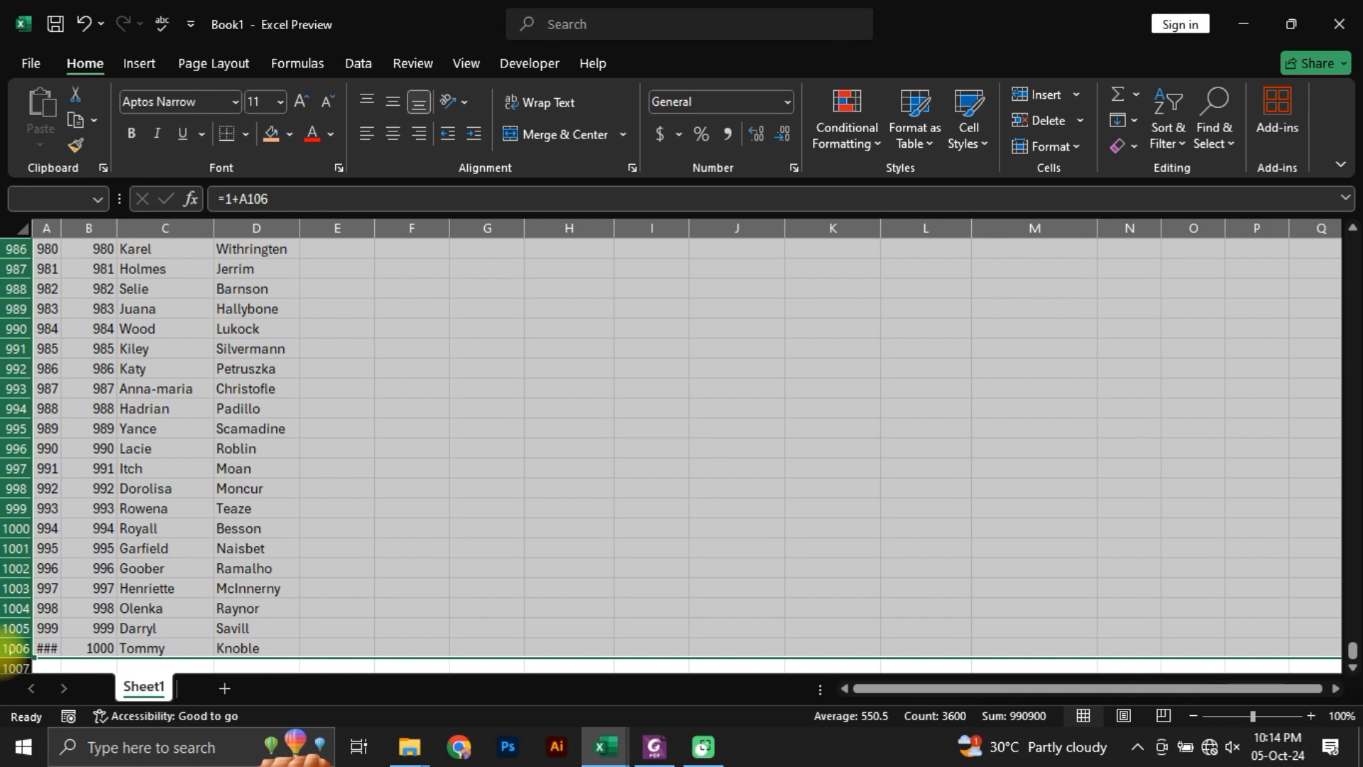
pyautogui.hotkey('ctrl', '-')
pyautogui.press('Up')
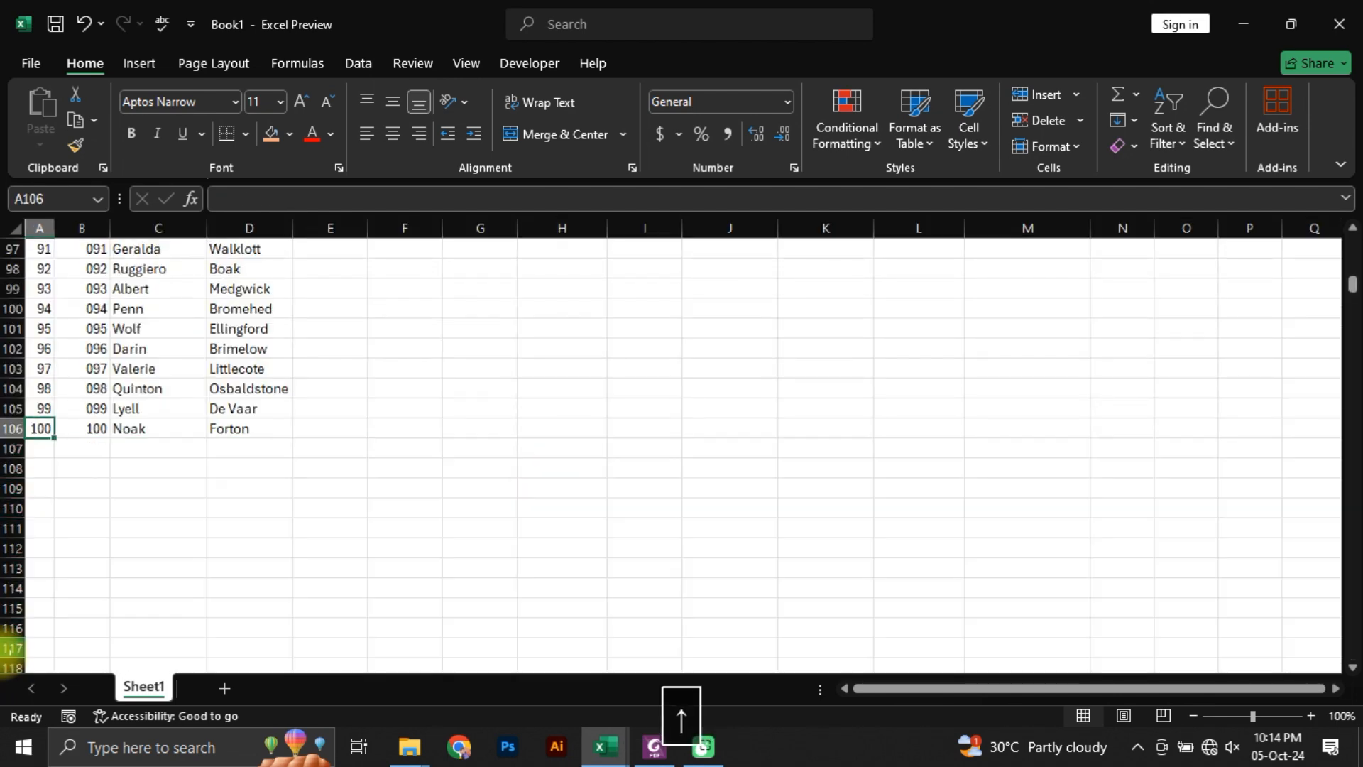
# Step: Examine the Student Name and Father Name columns between the headings and row 106, ending at the first row of the subject marks
pyautogui.press('Right')
pyautogui.press('Right')
pyautogui.press('Right')
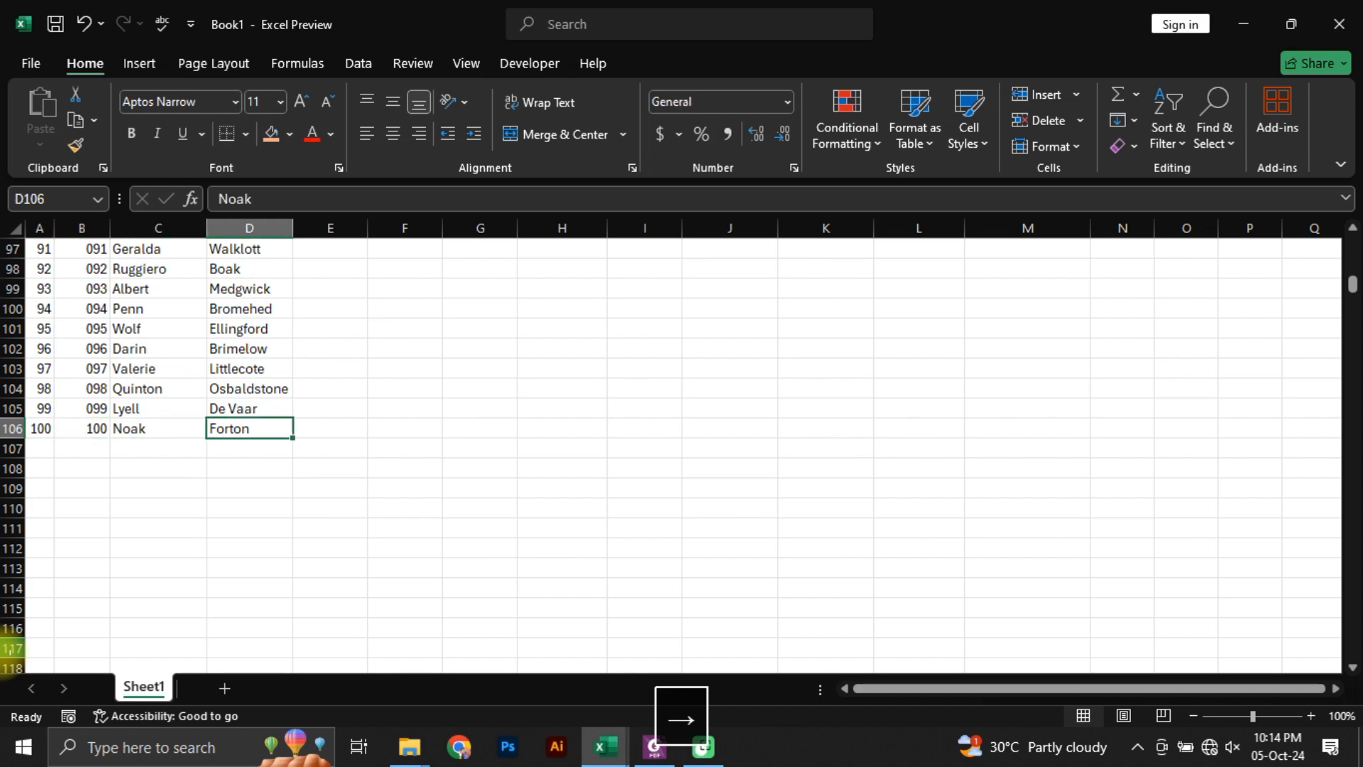
pyautogui.press('Left')
pyautogui.hotkey('ctrl', 'Up')
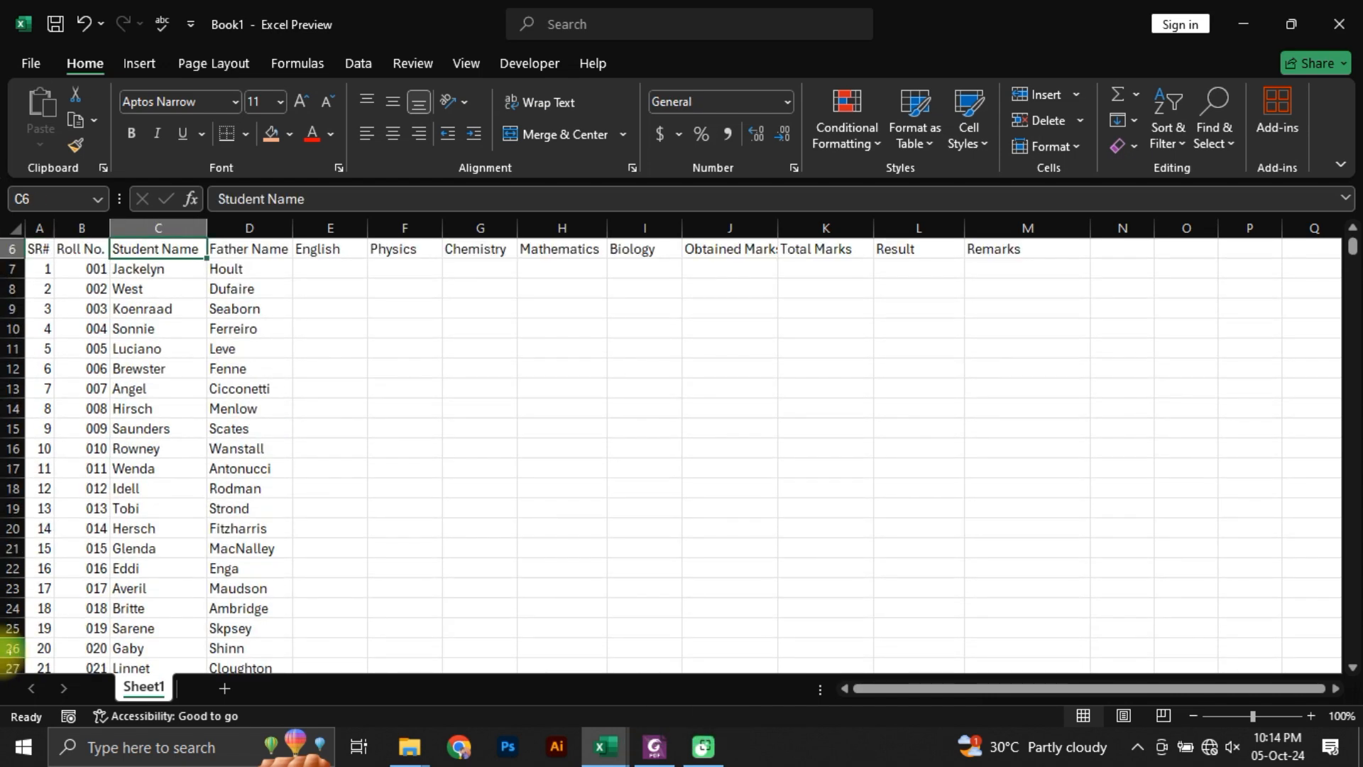
pyautogui.press('Right')
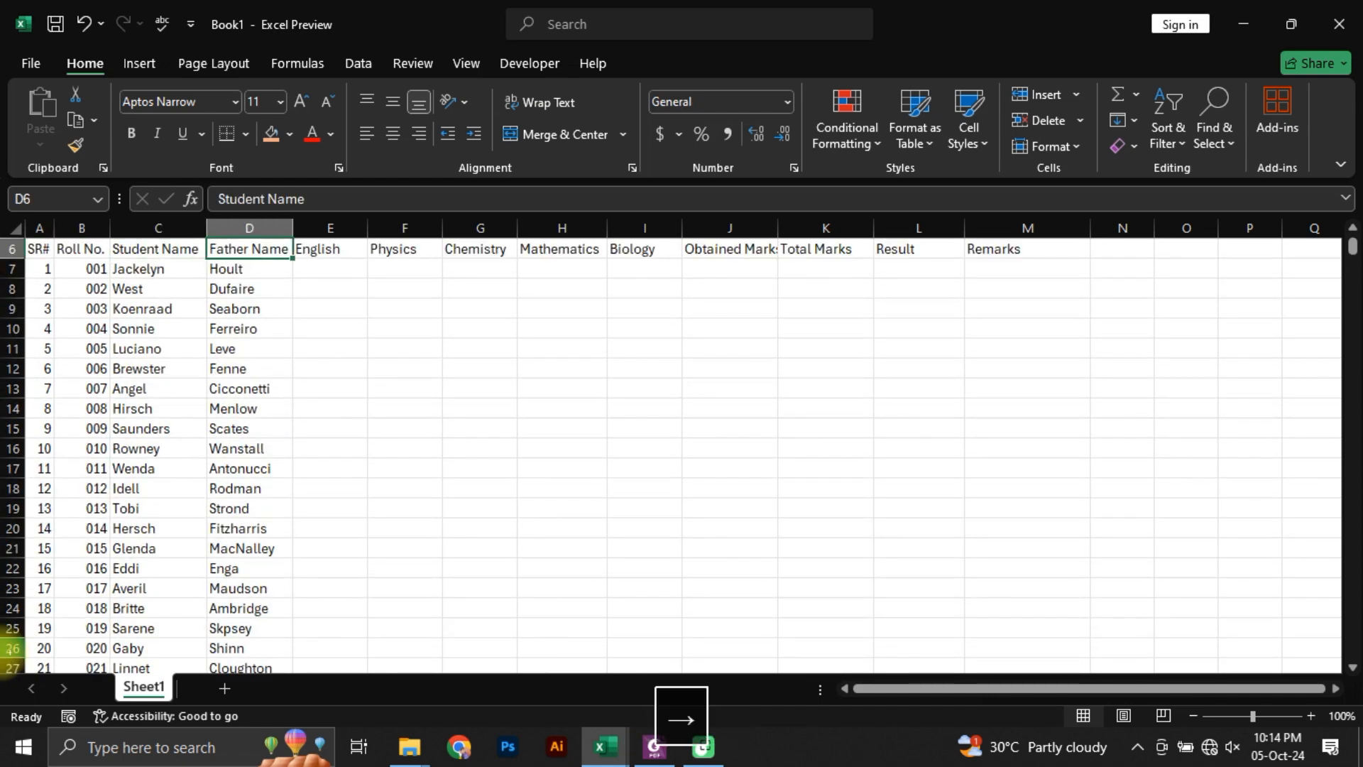
pyautogui.press('Down')
pyautogui.press('Down')
pyautogui.hotkey('ctrl', 'Down')
pyautogui.hotkey('ctrl', 'Up')
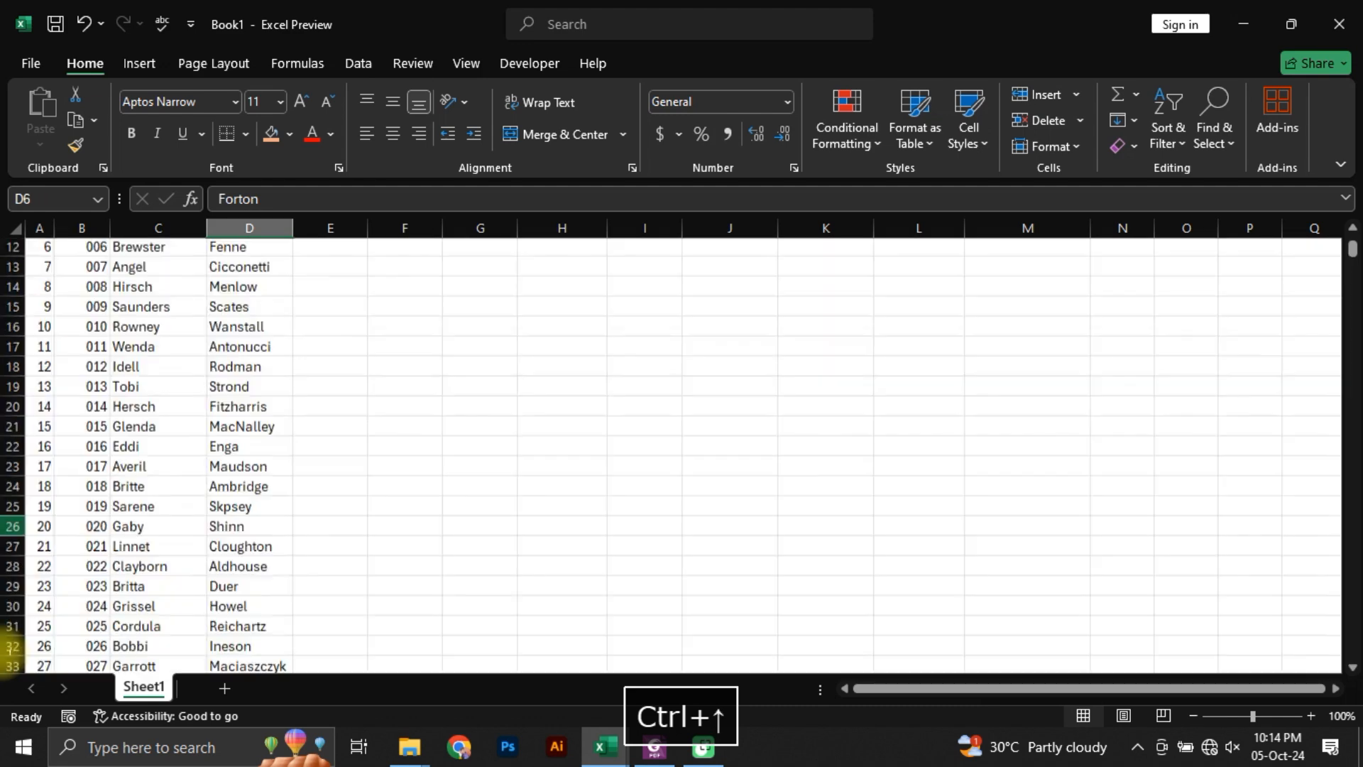
pyautogui.press('Right')
pyautogui.press('Down')
pyautogui.press('Right')
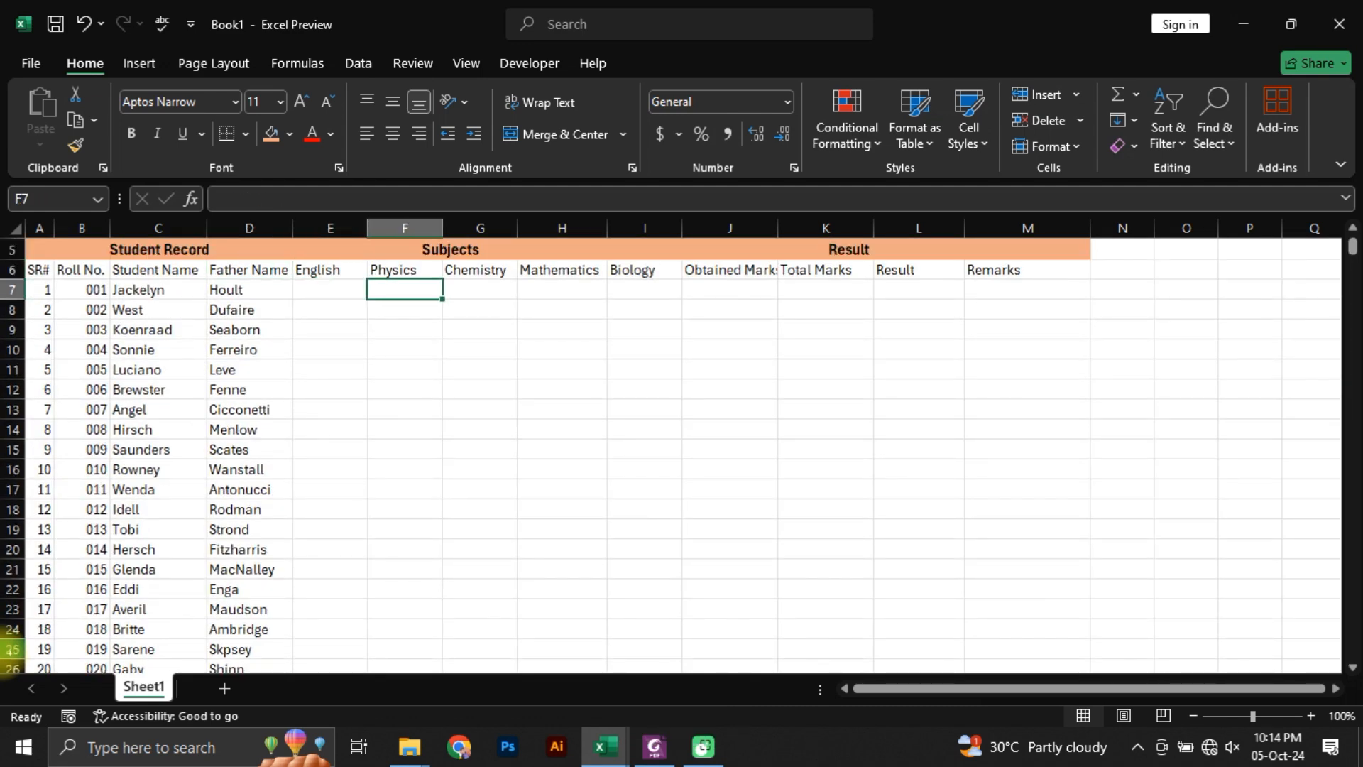
# Step: Check in Students Marks.pdf how the subject marks are laid out, and return to the Excel sheet
pyautogui.hotkey('alt', 'Tab')
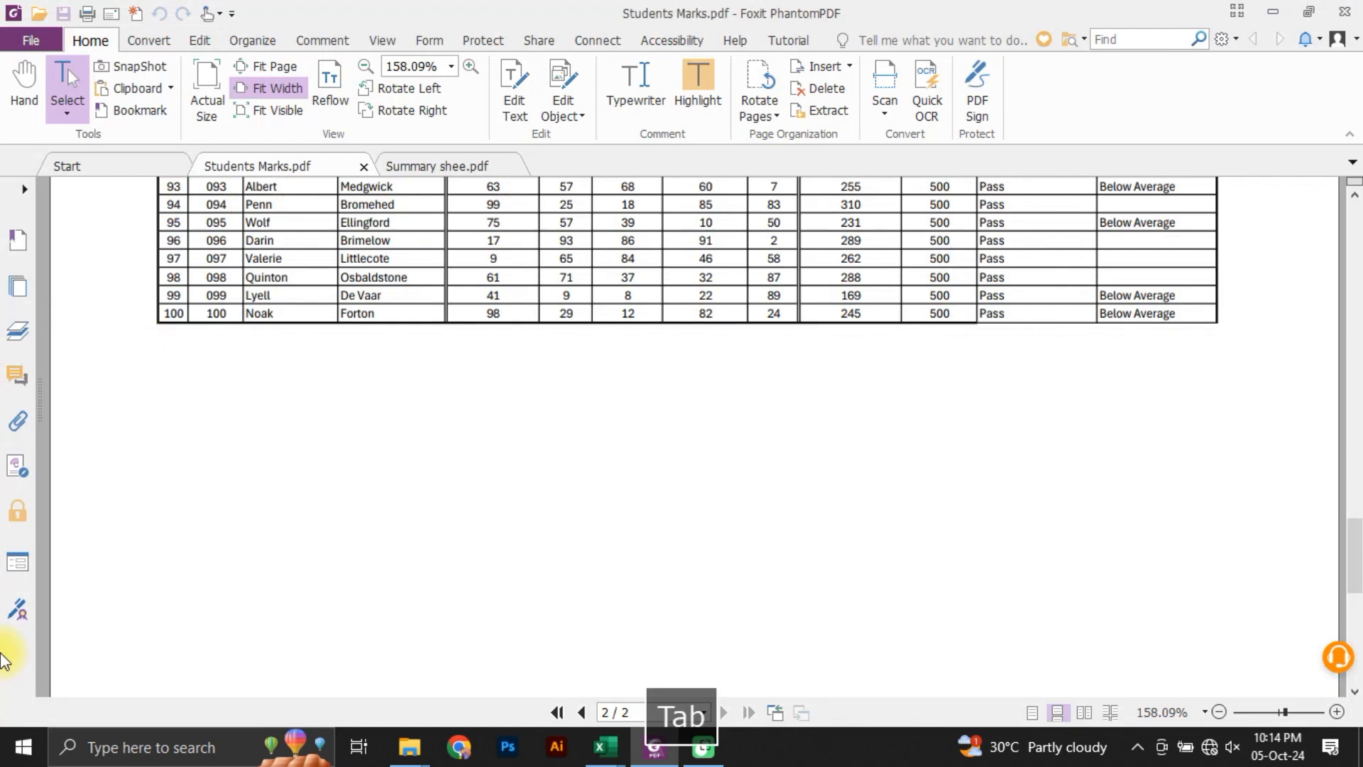
pyautogui.scroll(-5, 87, 662)
pyautogui.scroll(15, 87, 662)
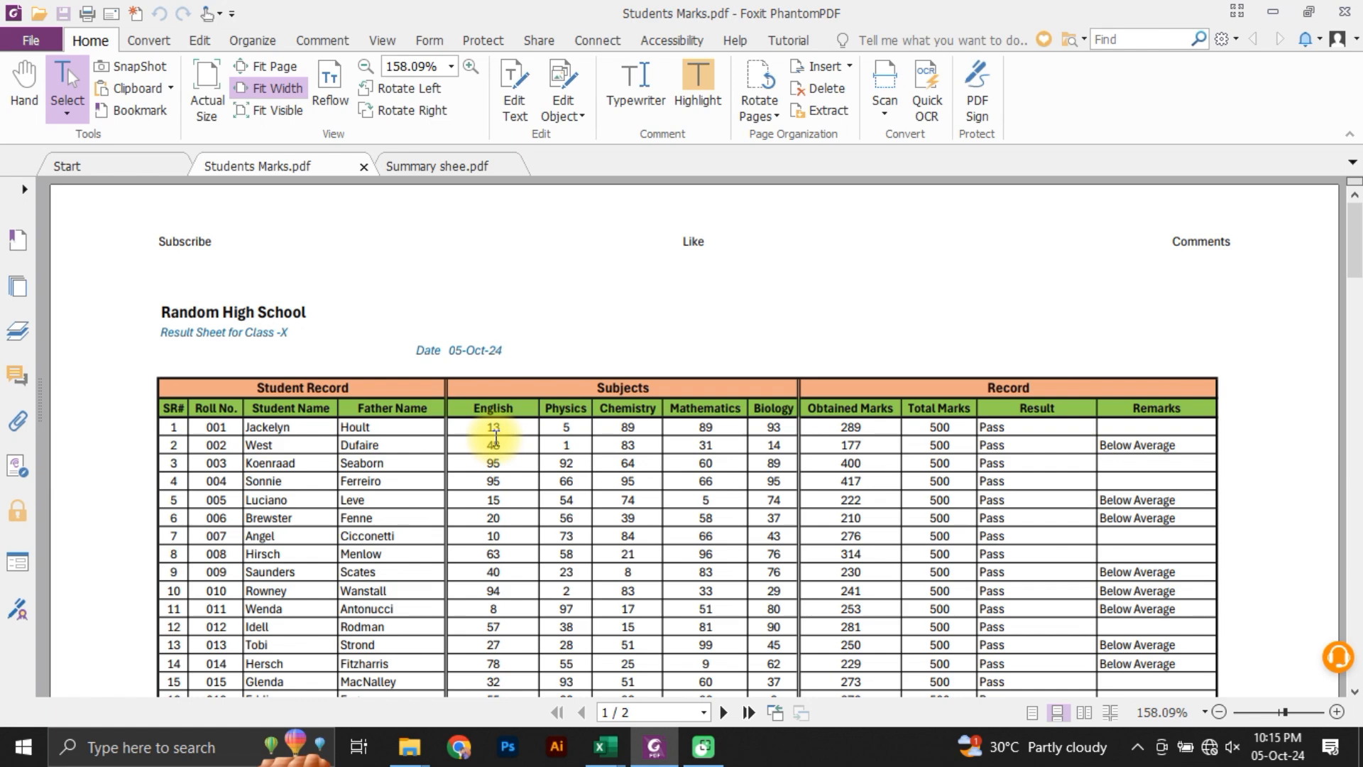
pyautogui.hotkey('alt', 'Tab')
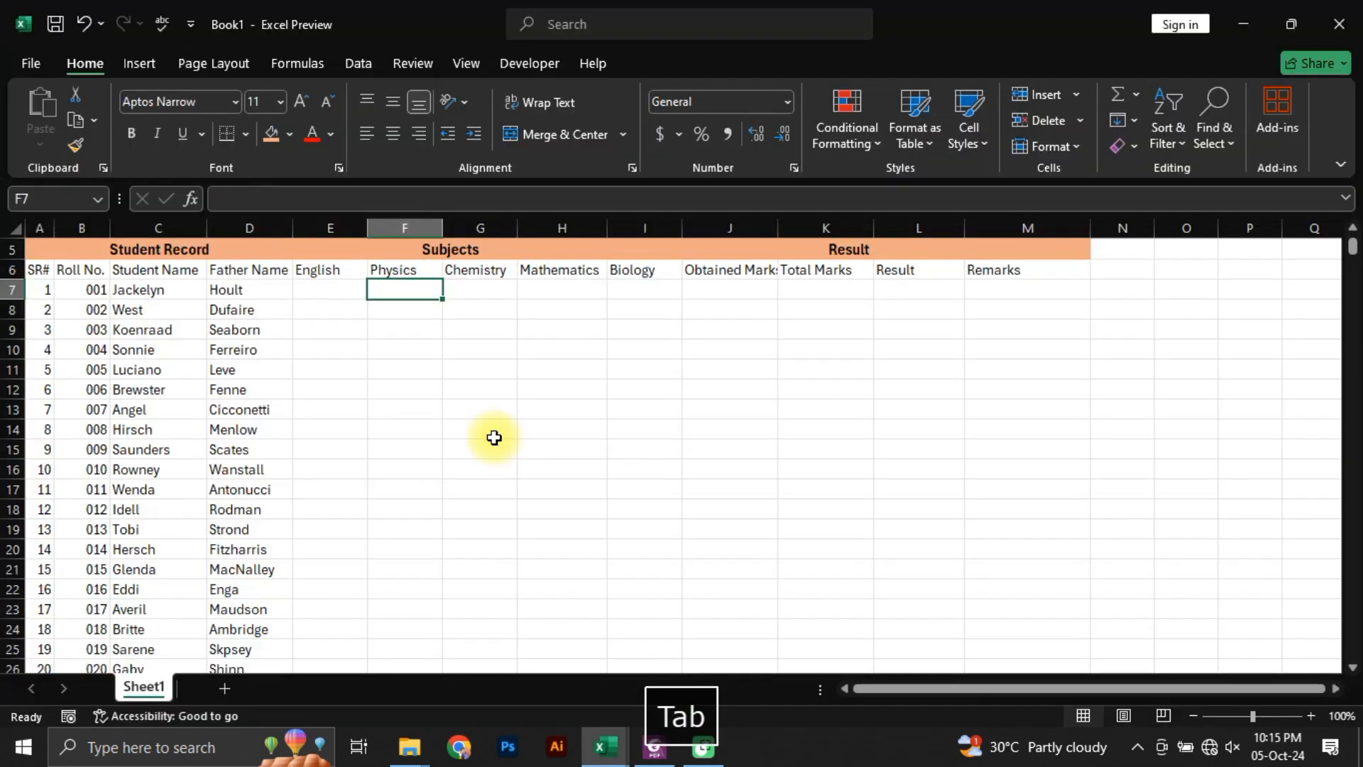
# Step: Enter the formula =RANDBETWEEN(1,100) as the first student's English mark in E7
pyautogui.press('Left')
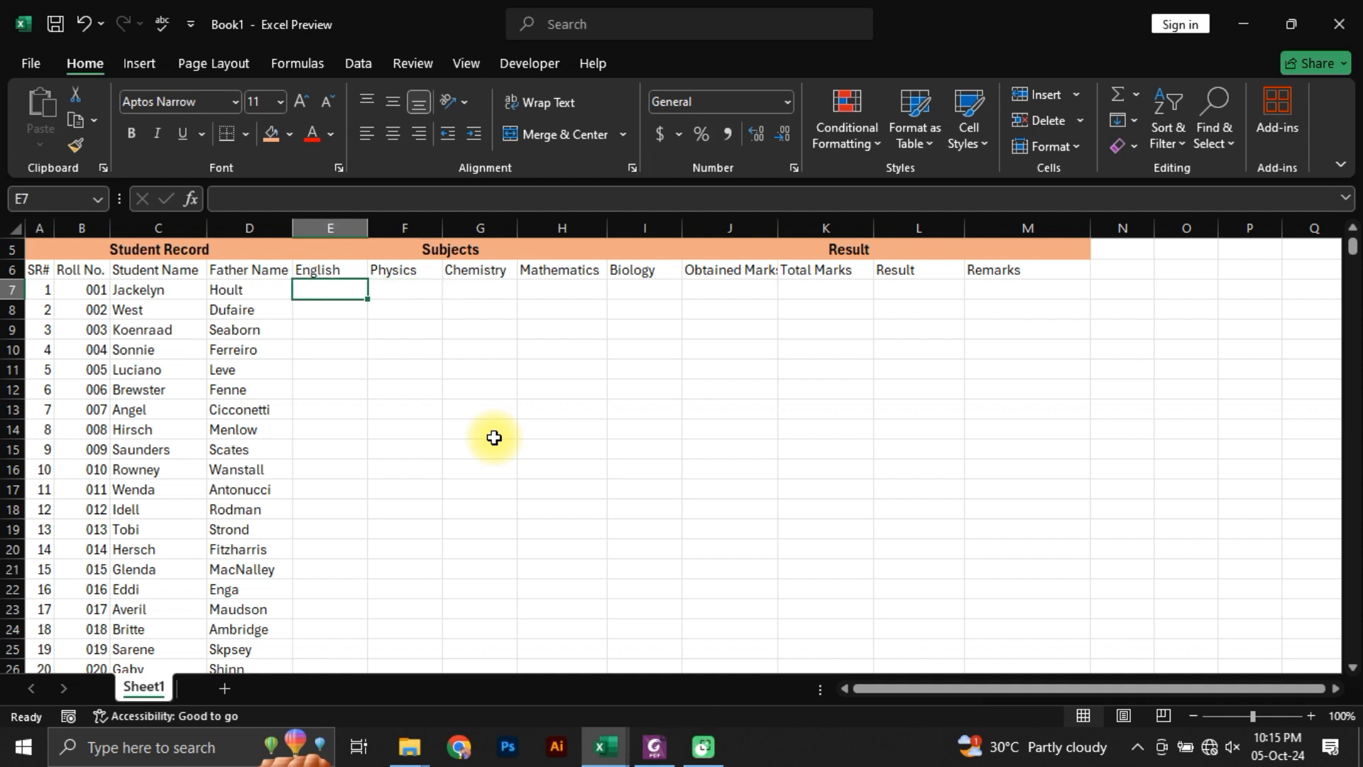
pyautogui.write('=rand')
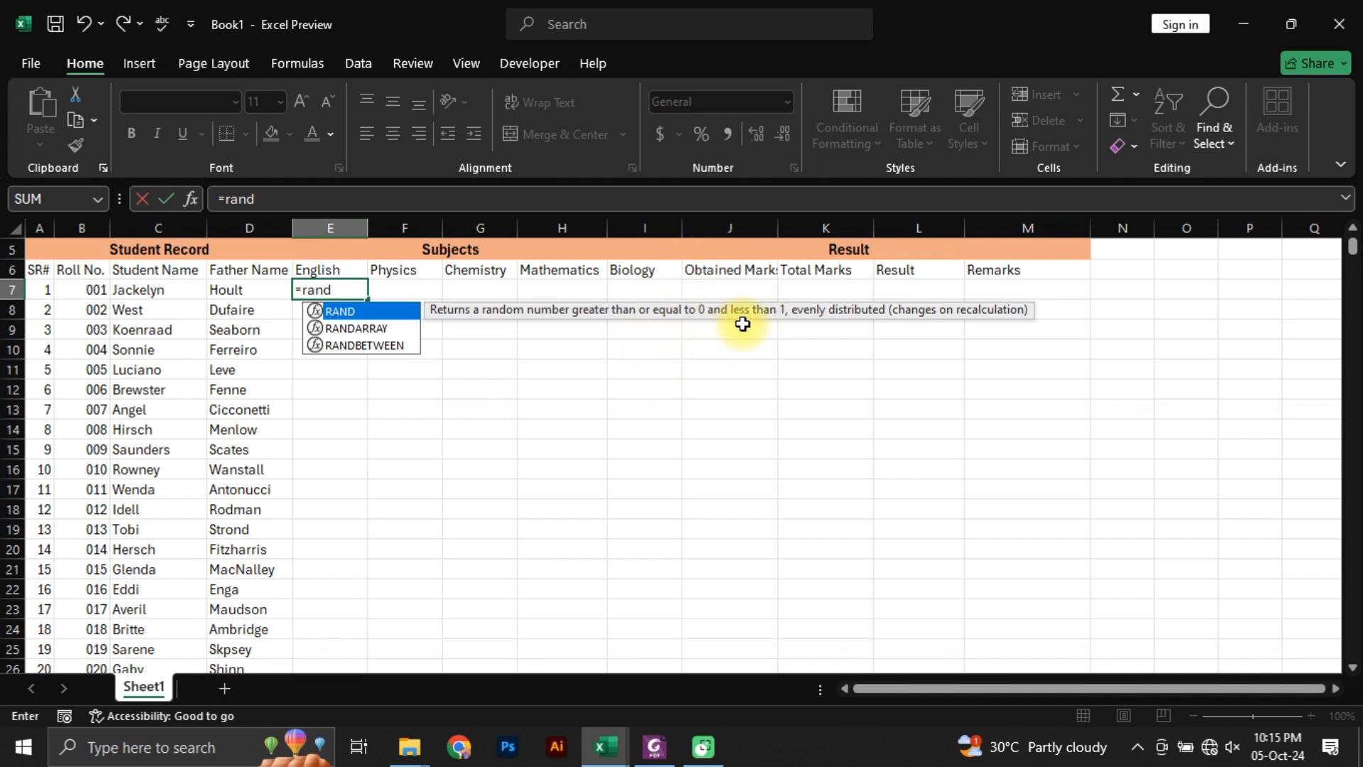
pyautogui.write('bwe')
pyautogui.press('BackSpace')
pyautogui.press('BackSpace')
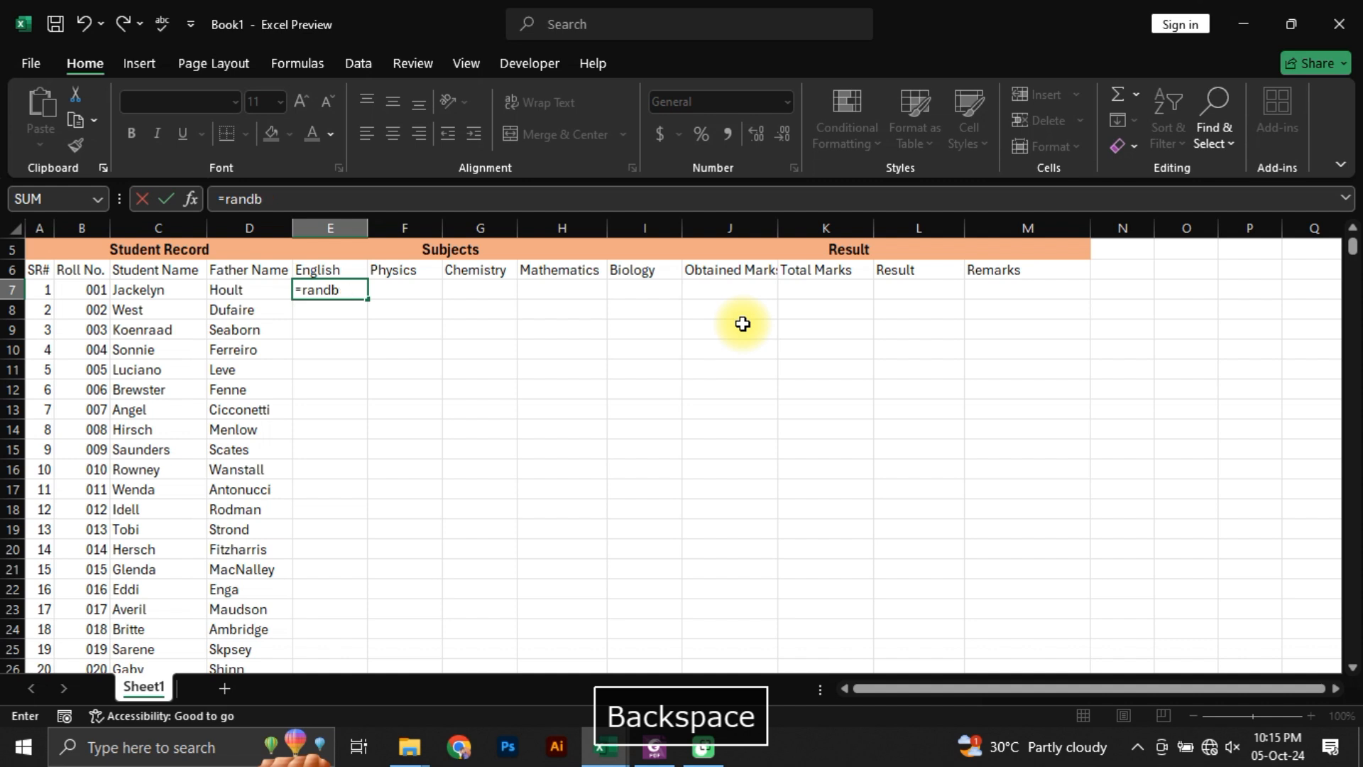
pyautogui.write('et')
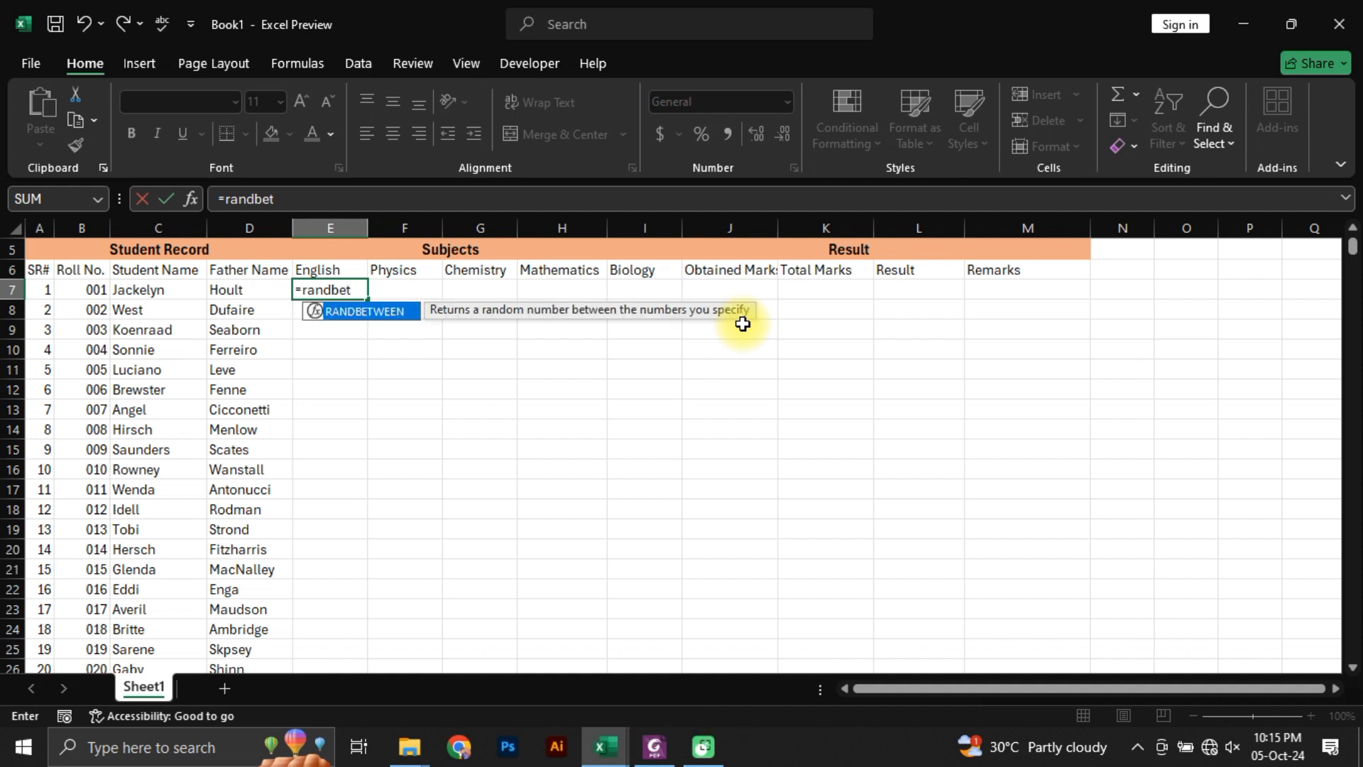
pyautogui.press('Tab')
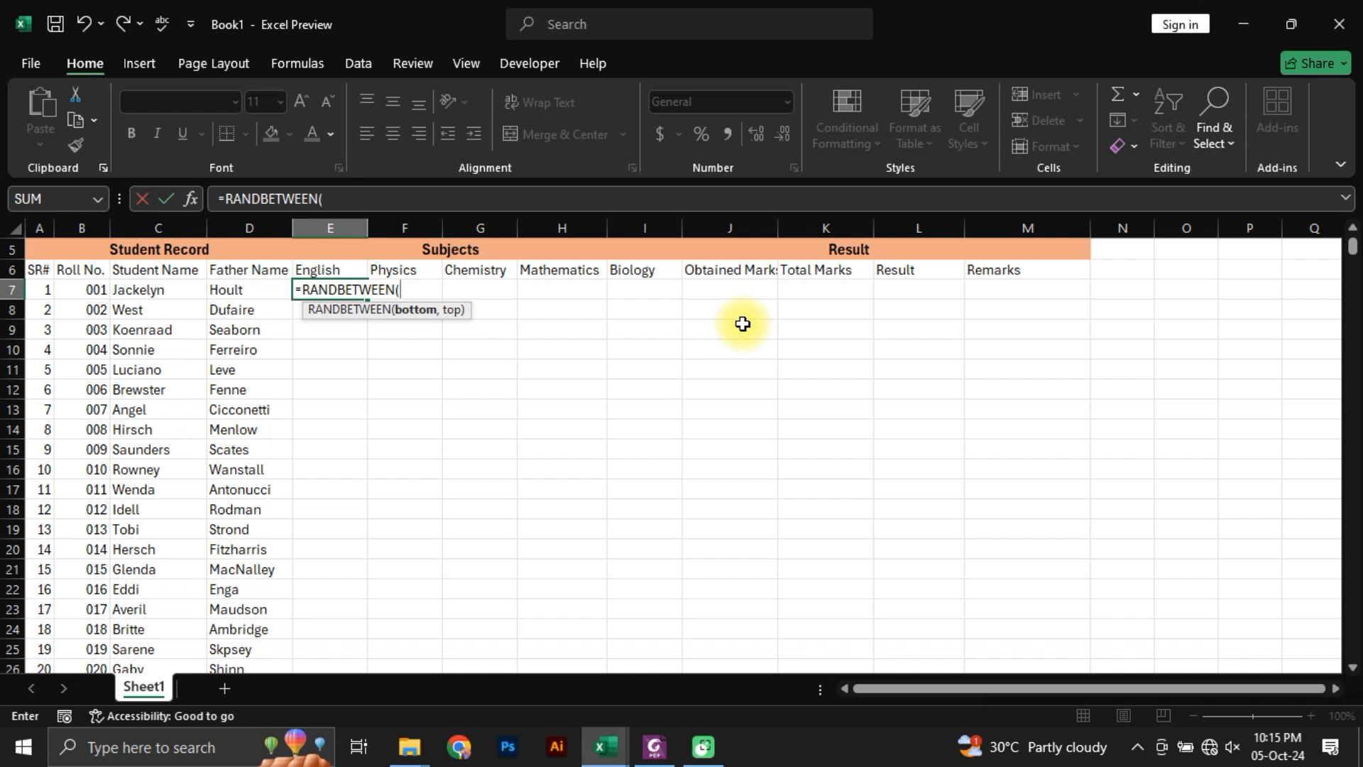
pyautogui.write('1,100')
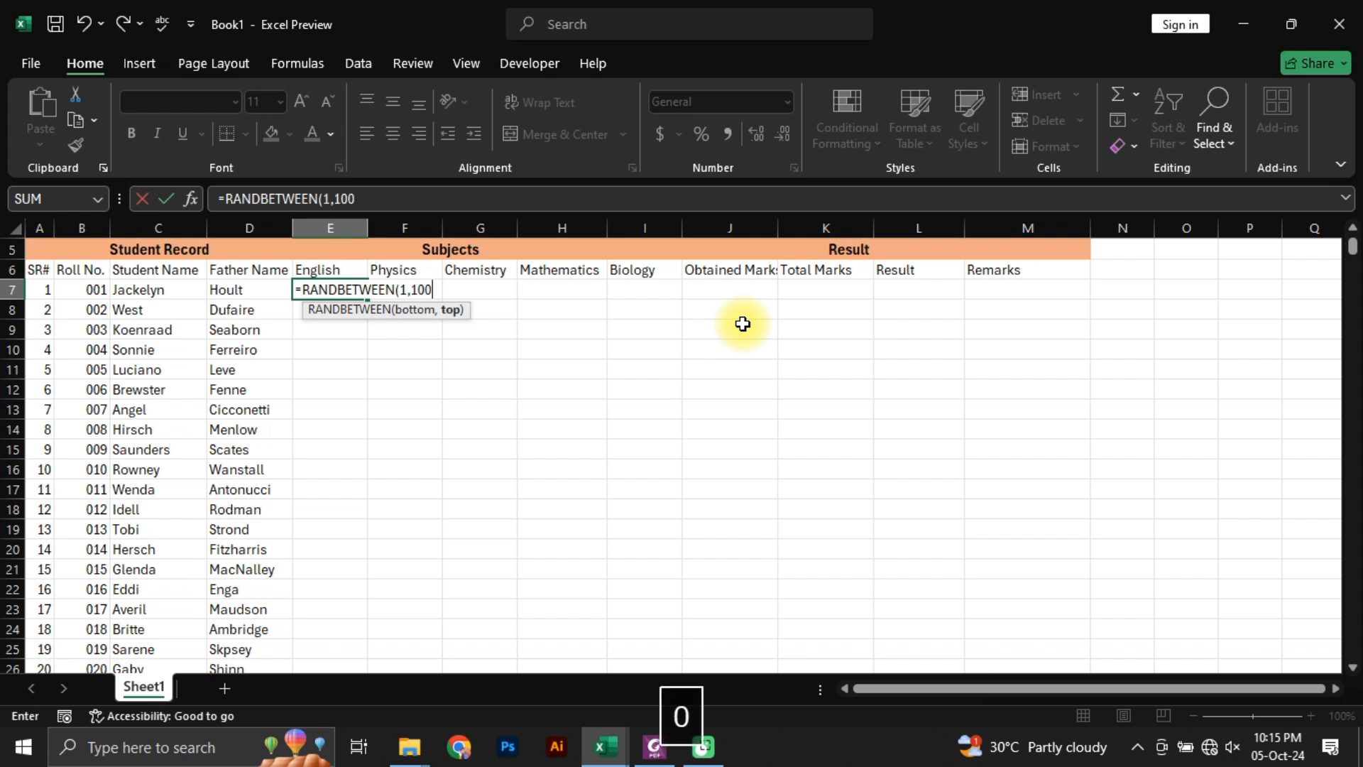
pyautogui.write(')')
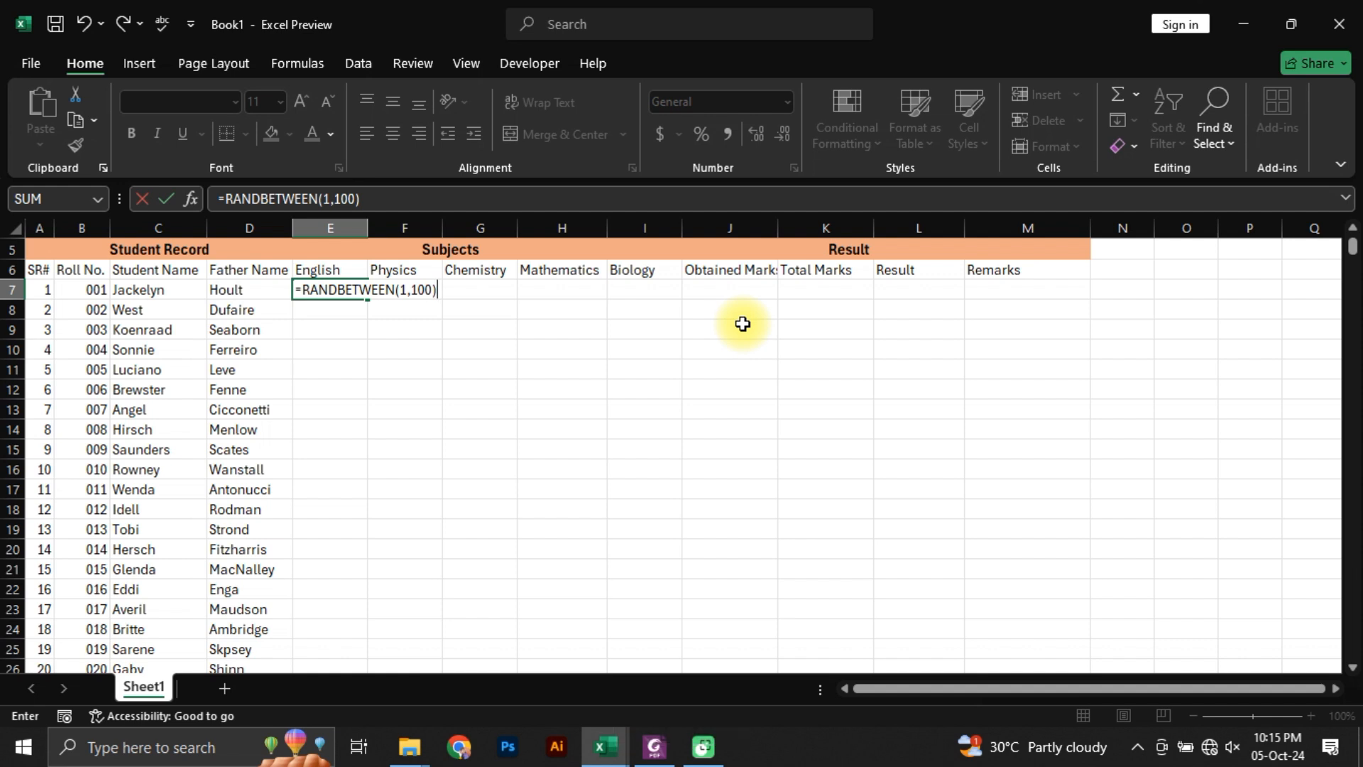
pyautogui.press('Return')
# Step: Fill the RANDBETWEEN formula from E7 across to I7 for Physics, Chemistry, Mathematics and Biology
pyautogui.press('Up')
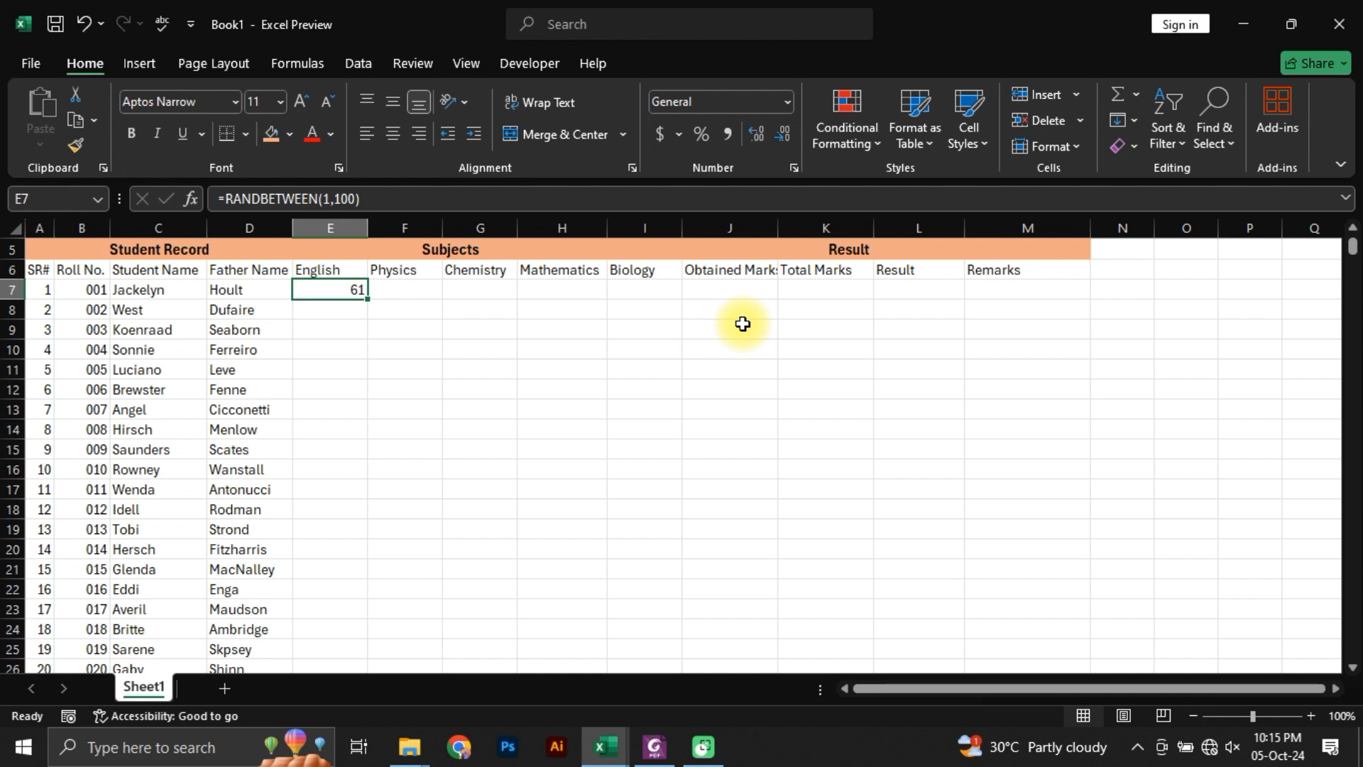
pyautogui.hotkey('shift', 'Right')
pyautogui.hotkey('shift', 'Right')
pyautogui.hotkey('shift', 'Right')
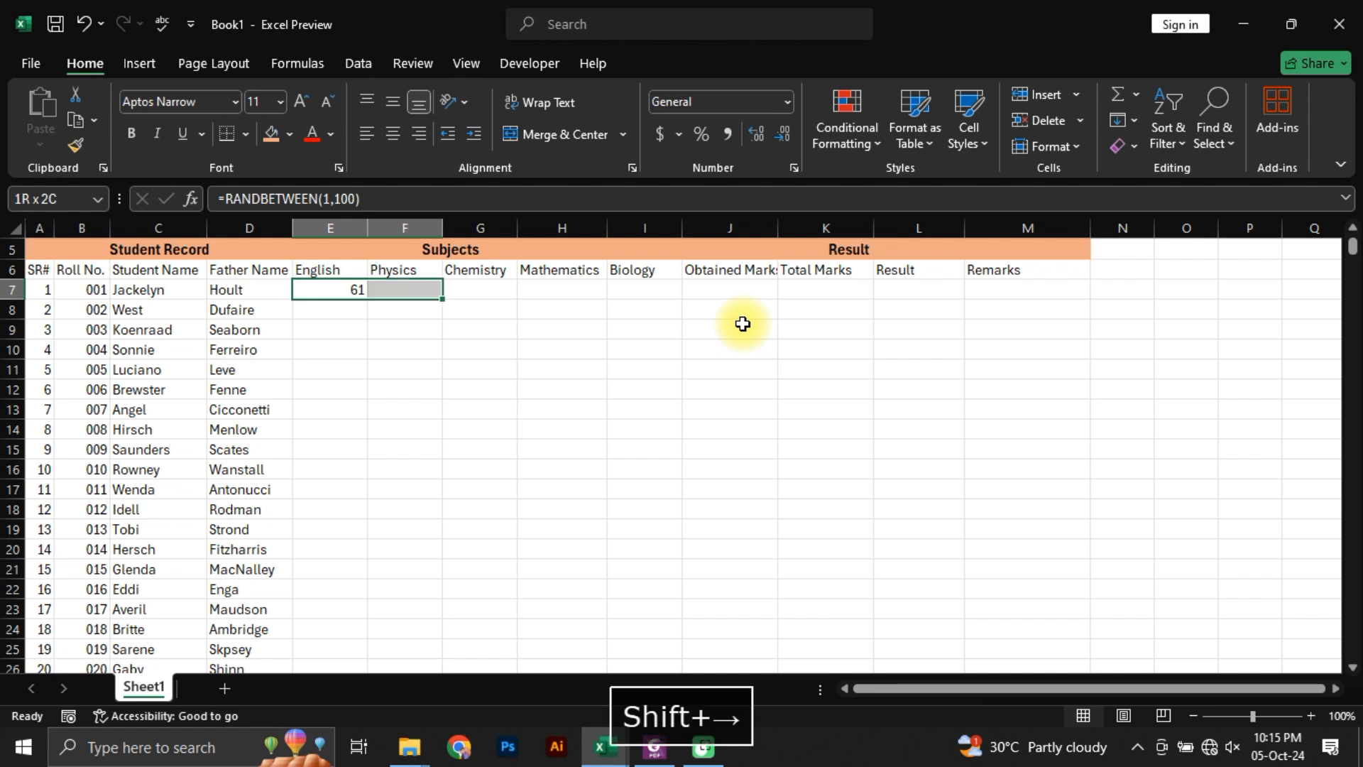
pyautogui.hotkey('shift', 'Right')
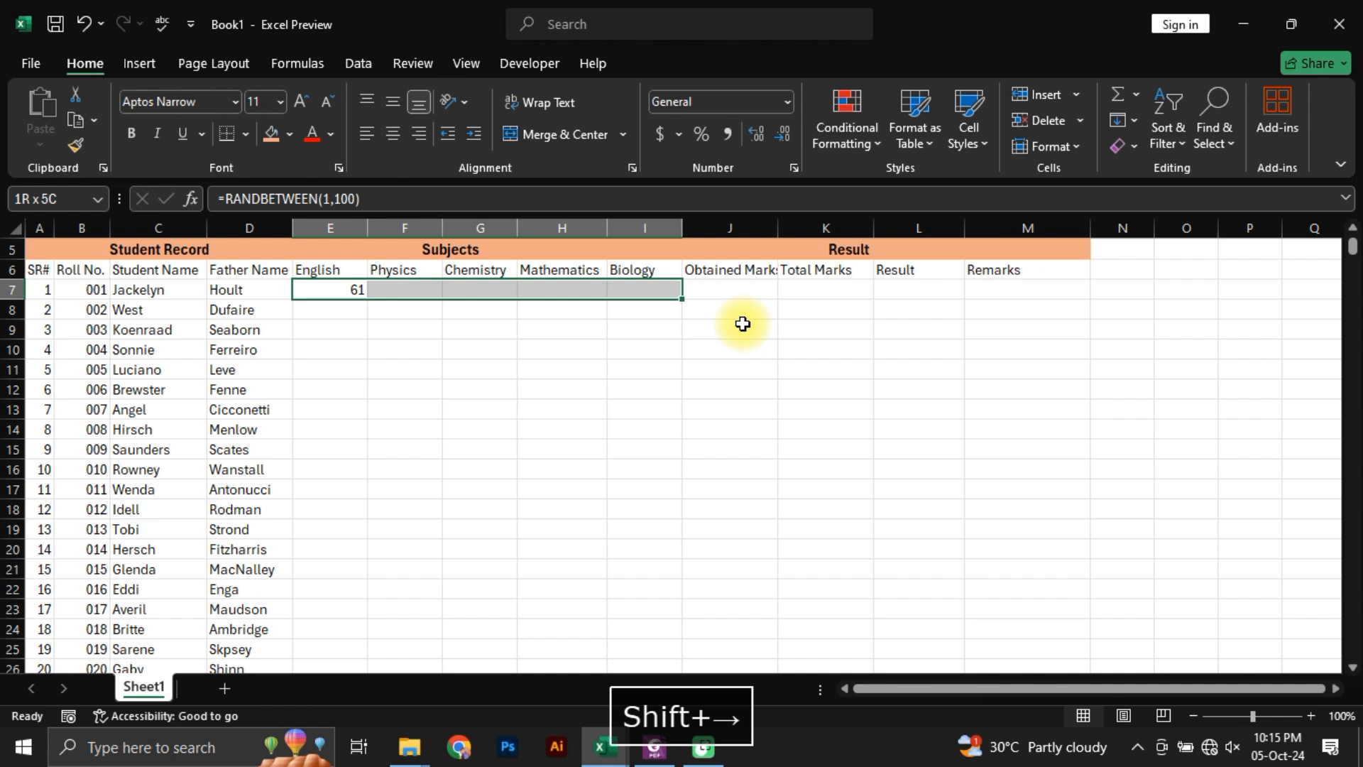
pyautogui.hotkey('ctrl', 'r')
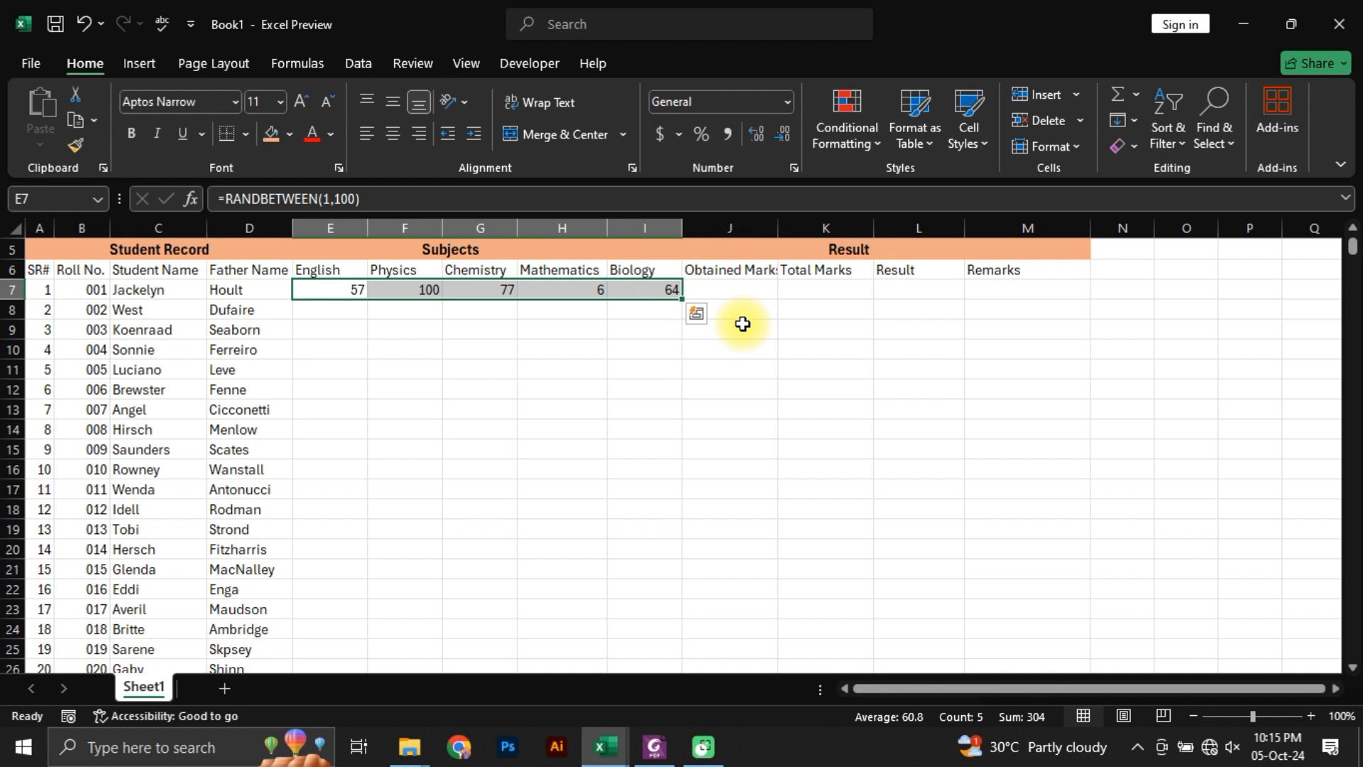
# Step: Inspect the formula behind each subject mark in row 7, from Biology back to English
pyautogui.click(645, 288)
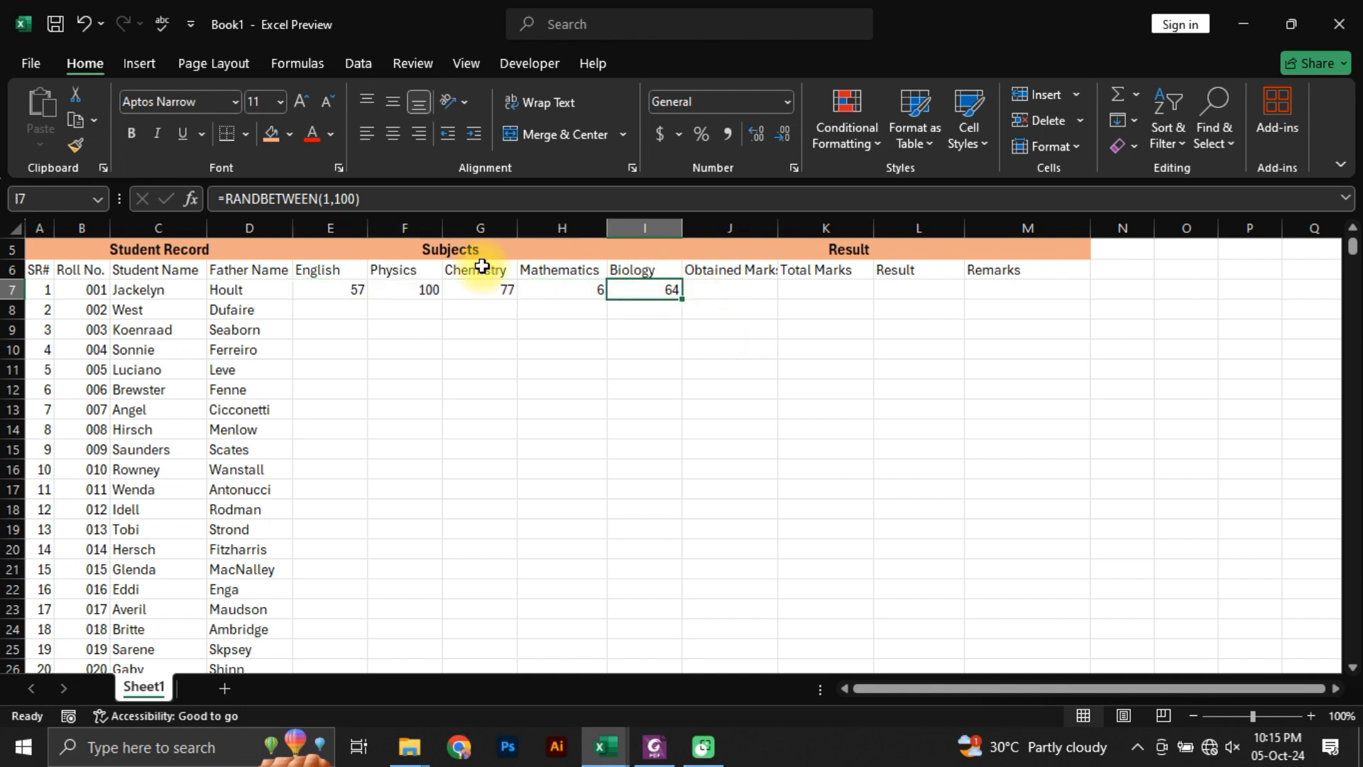
pyautogui.click(573, 296)
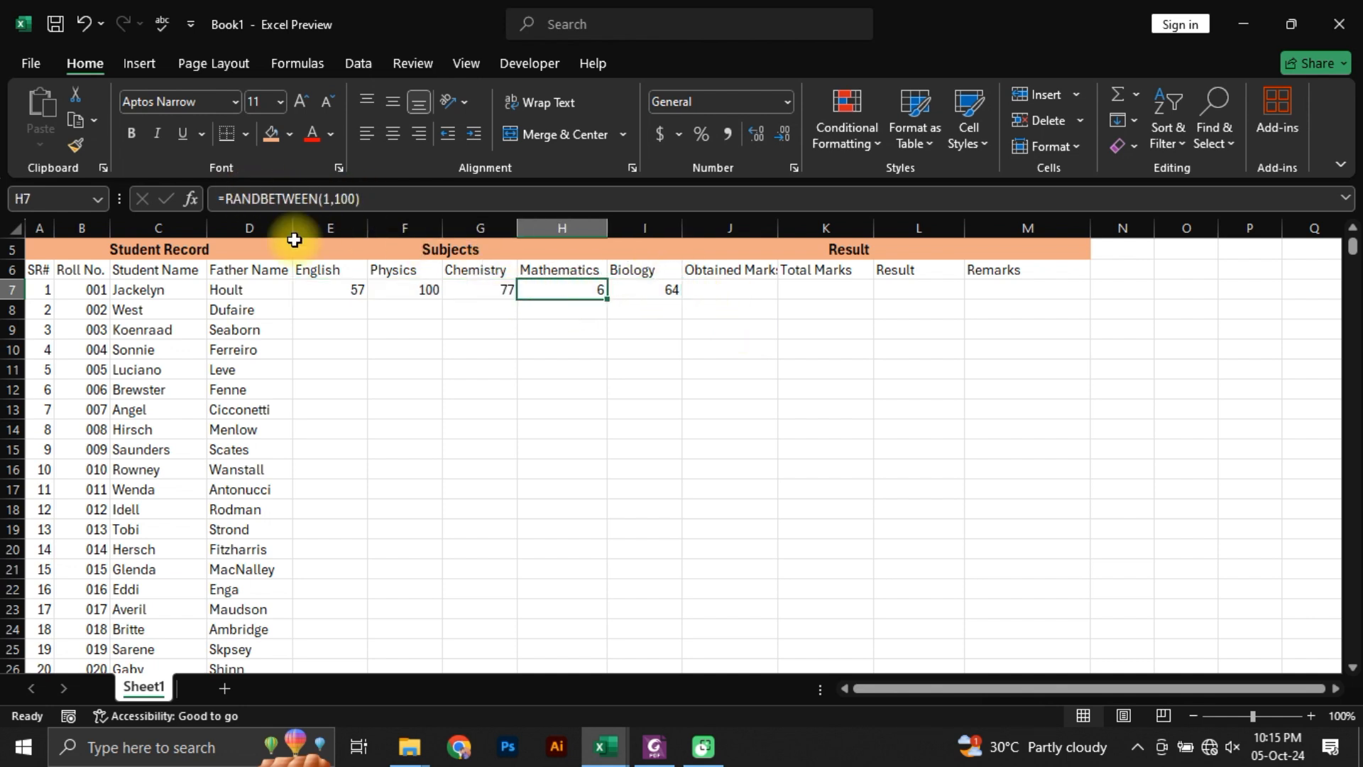
pyautogui.click(458, 292)
pyautogui.click(416, 288)
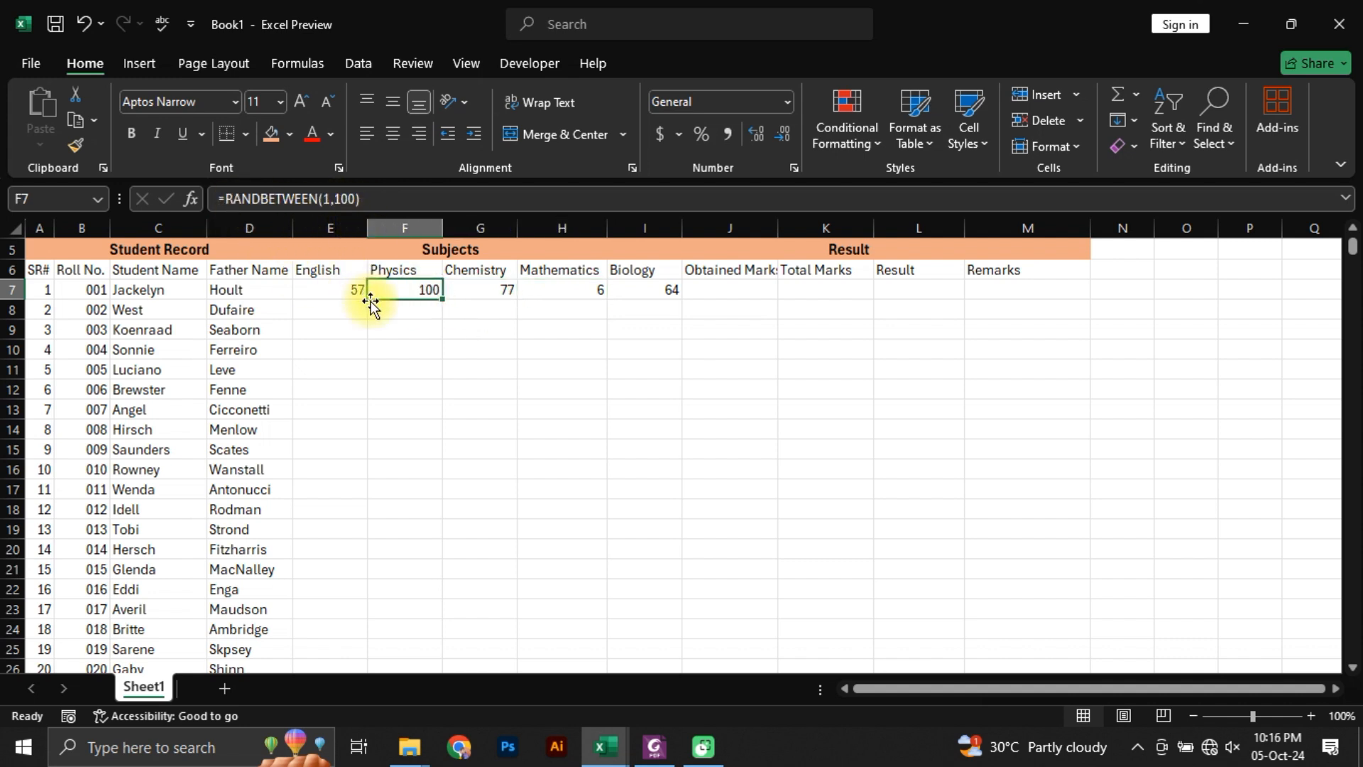
pyautogui.click(335, 295)
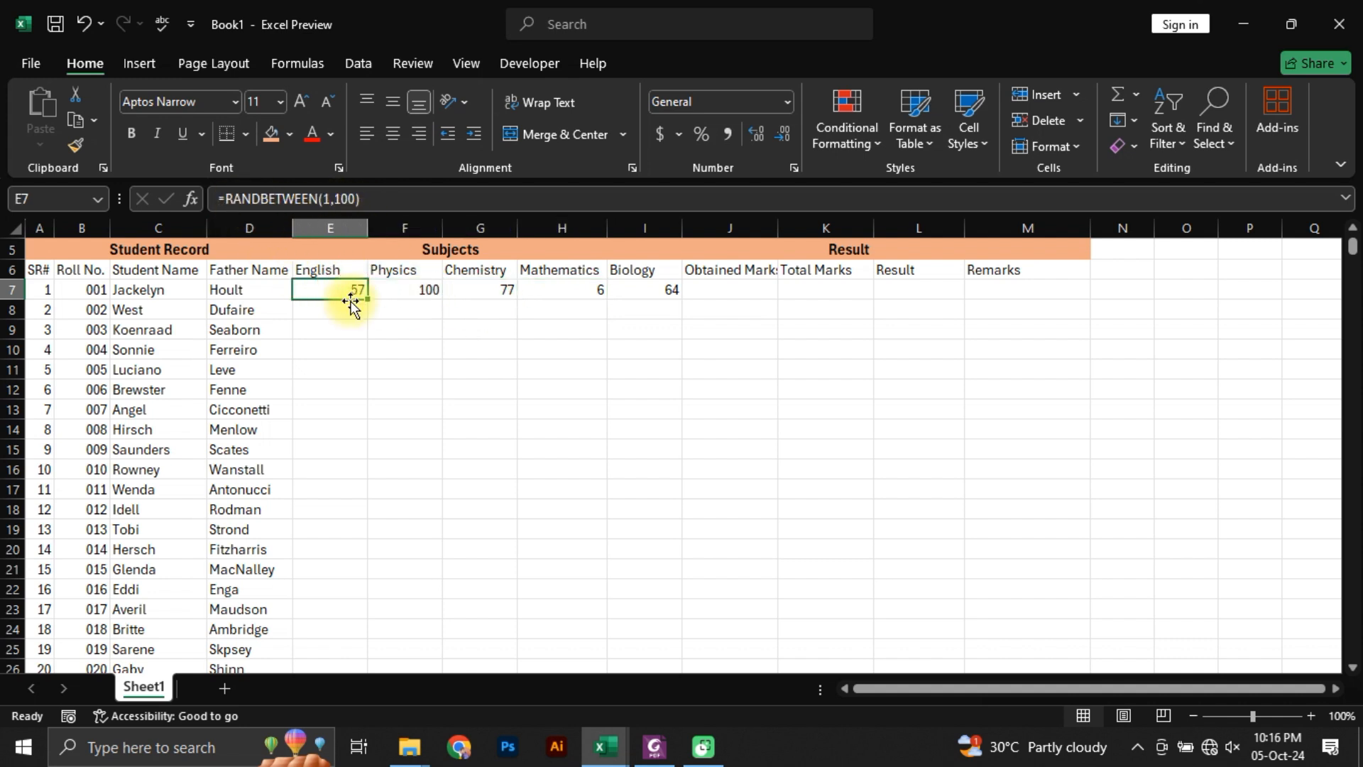
# Step: Fill the row 7 mark formulas down across E7:I106, starting the selection from the last student's row, and undo the fill
pyautogui.press('Left')
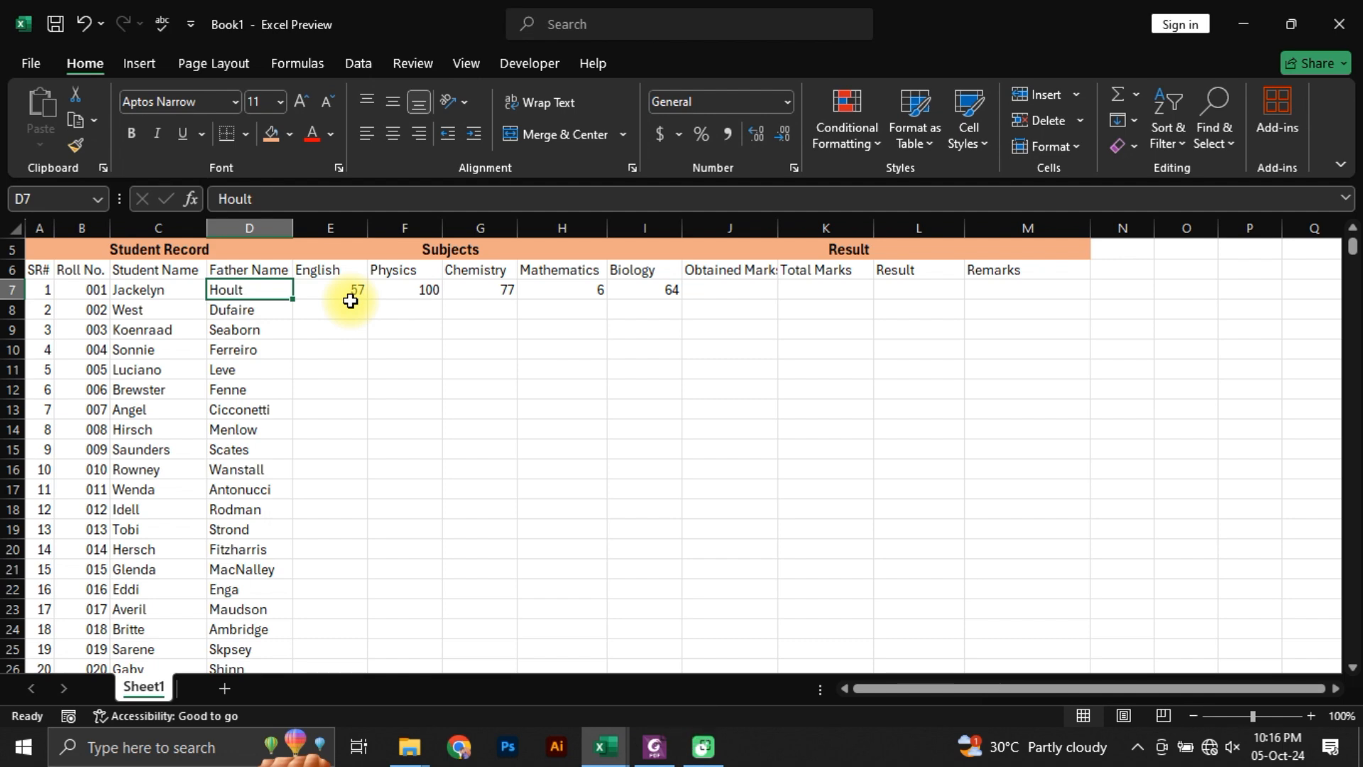
pyautogui.hotkey('ctrl', 'Down')
pyautogui.press('Right')
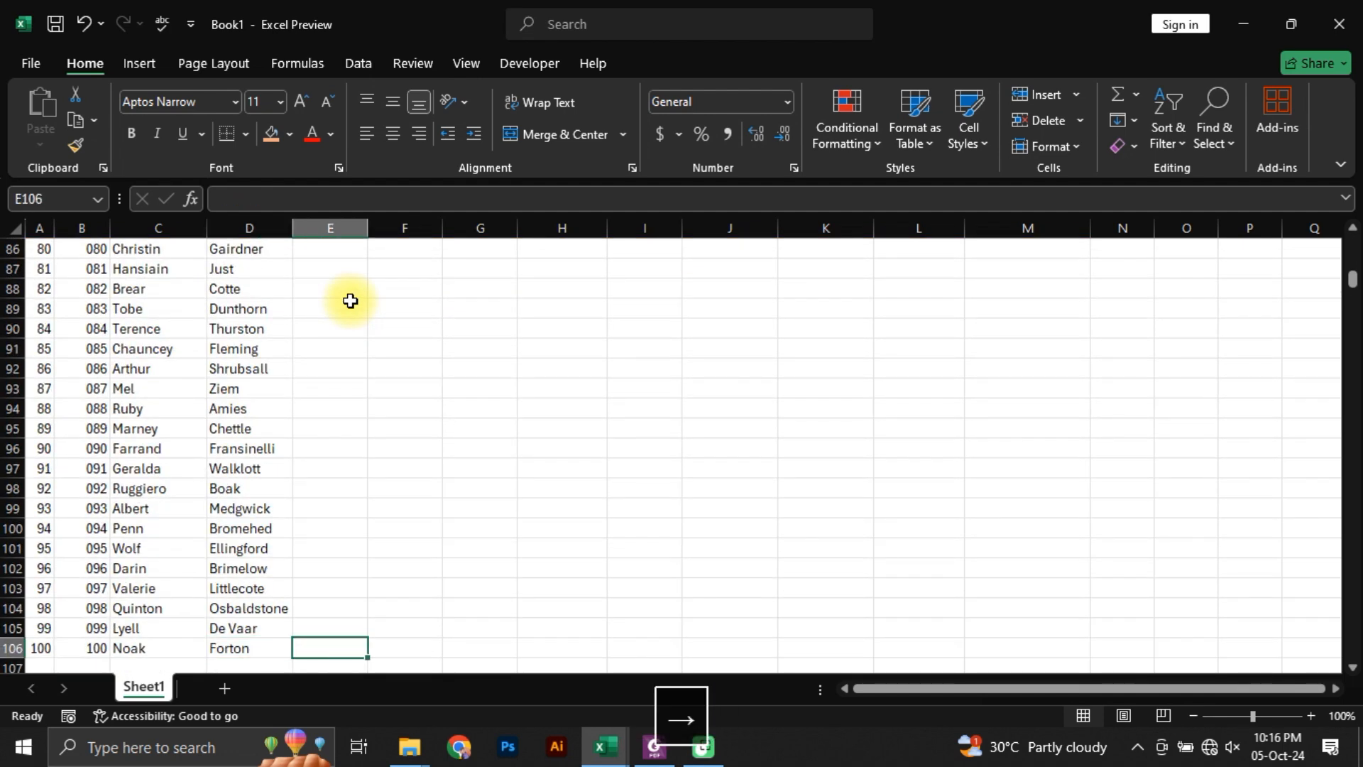
pyautogui.hotkey('shift', 'Right')
pyautogui.hotkey('shift', 'Right')
pyautogui.hotkey('shift', 'Right')
pyautogui.hotkey('shift', 'Right')
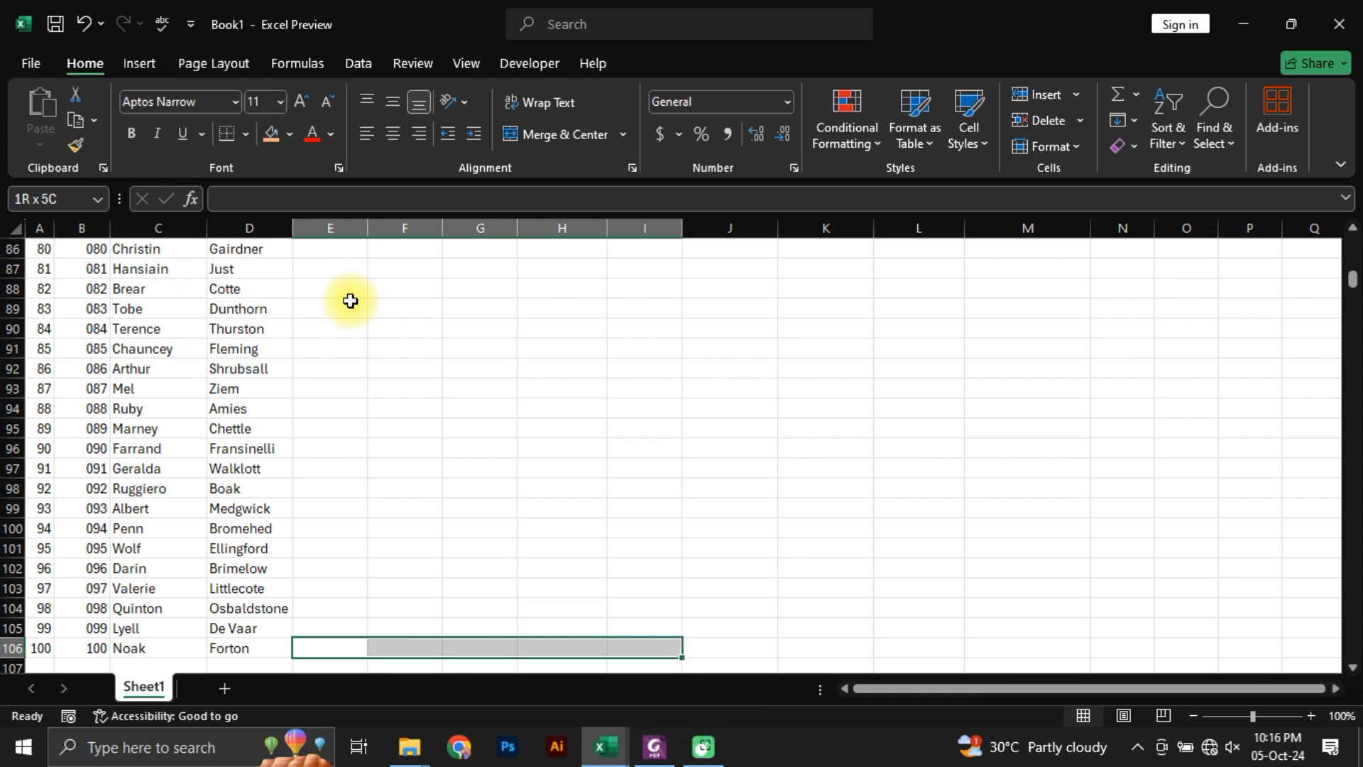
pyautogui.scroll(14, 416, 362)
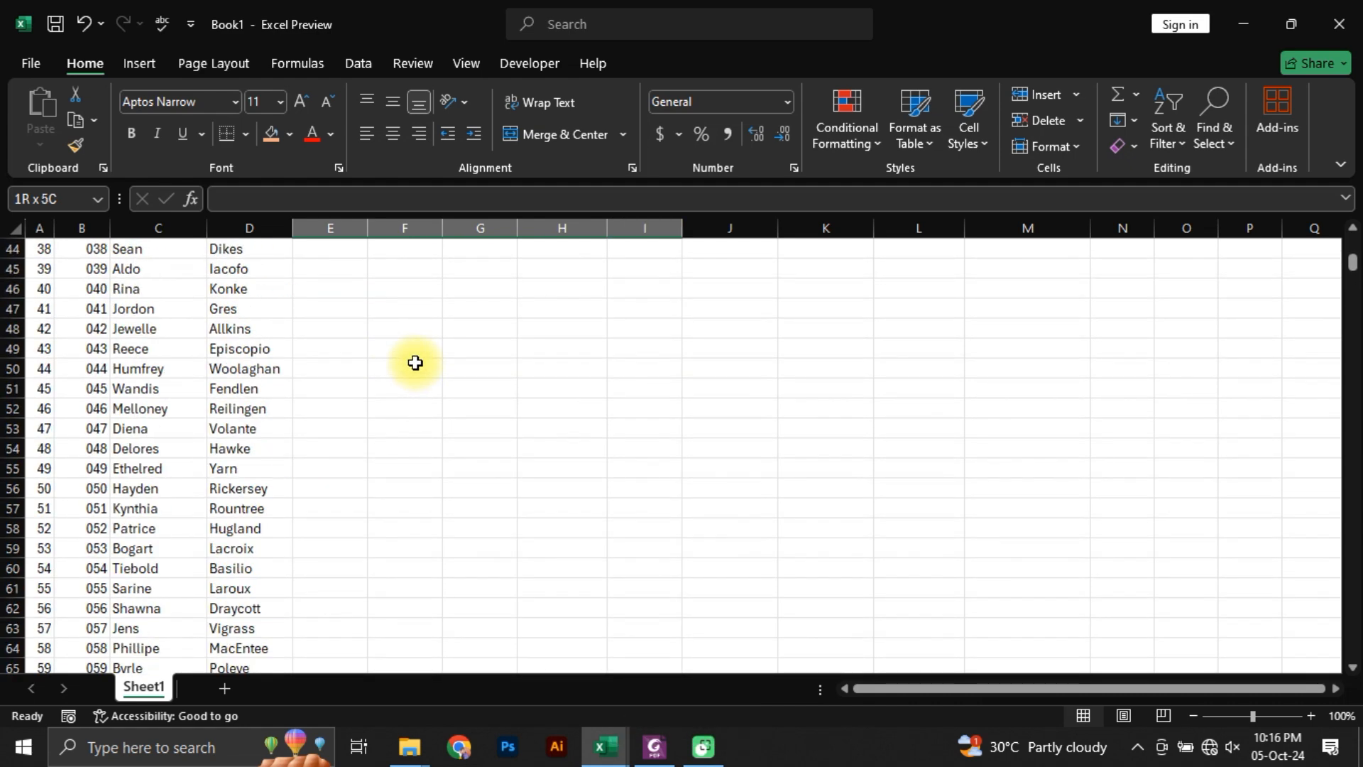
pyautogui.scroll(14, 416, 363)
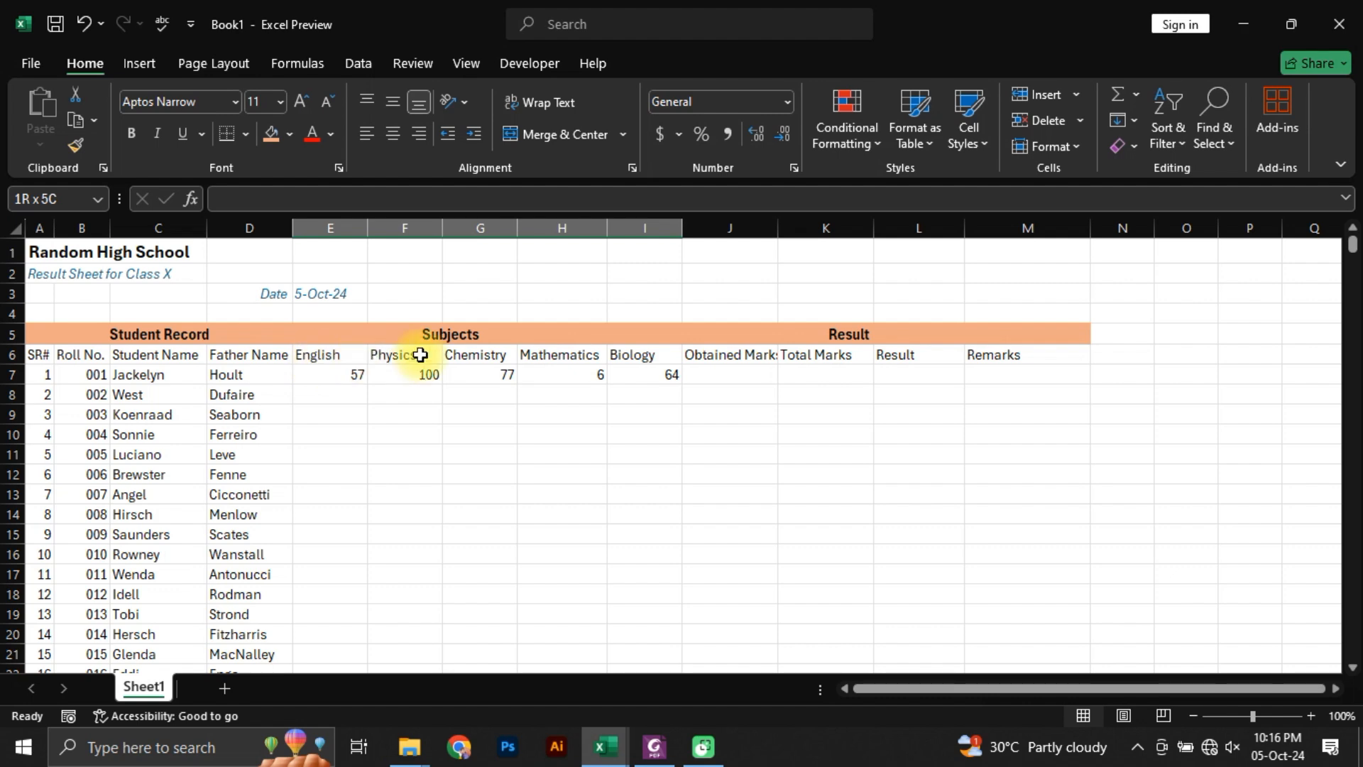
pyautogui.scroll(-8, 620, 469)
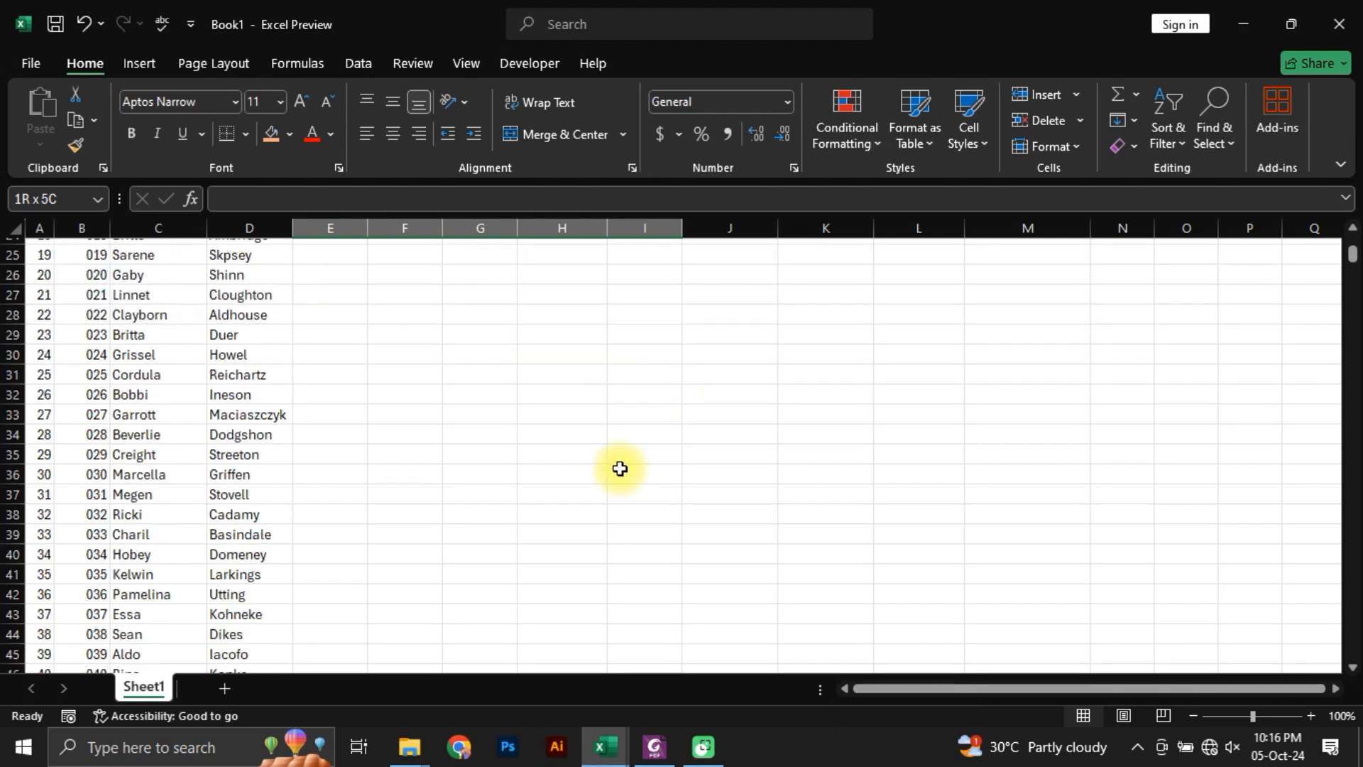
pyautogui.scroll(-20, 620, 468)
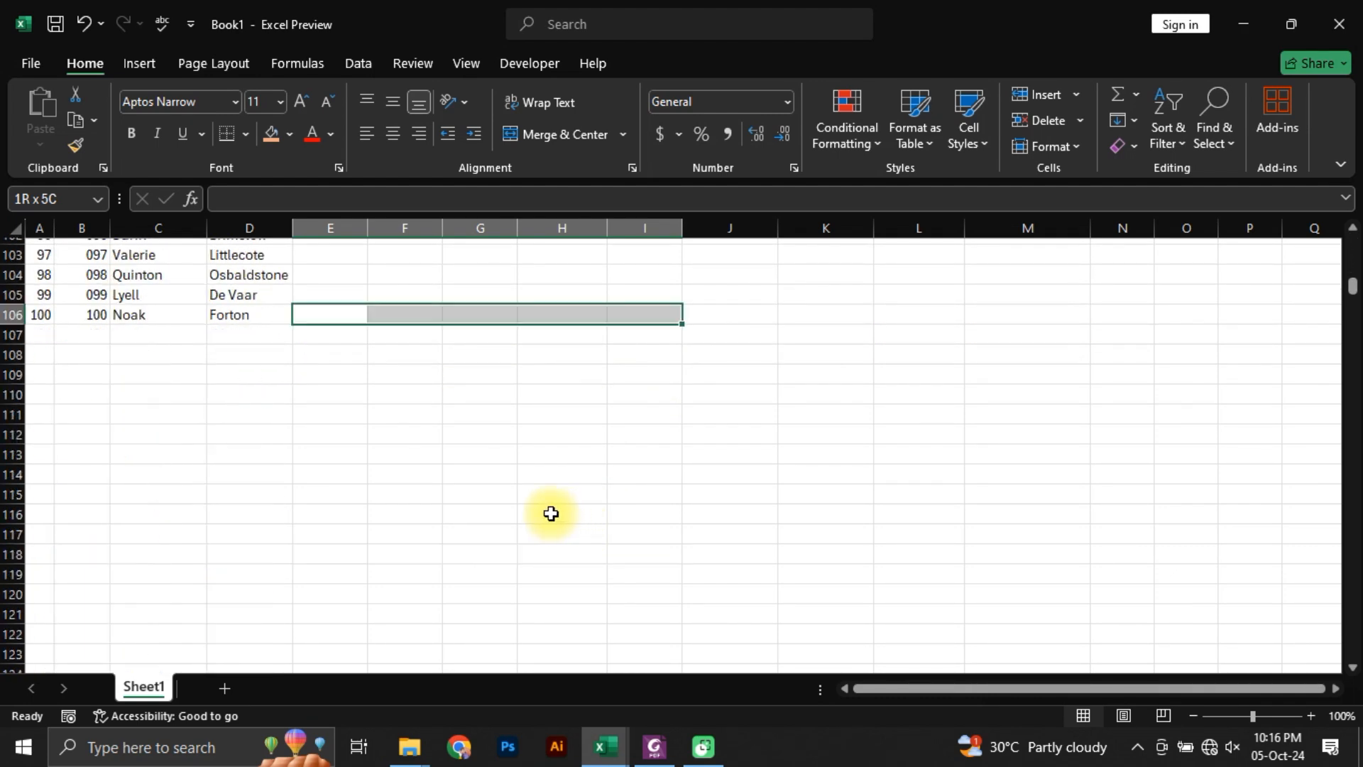
pyautogui.scroll(1, 551, 514)
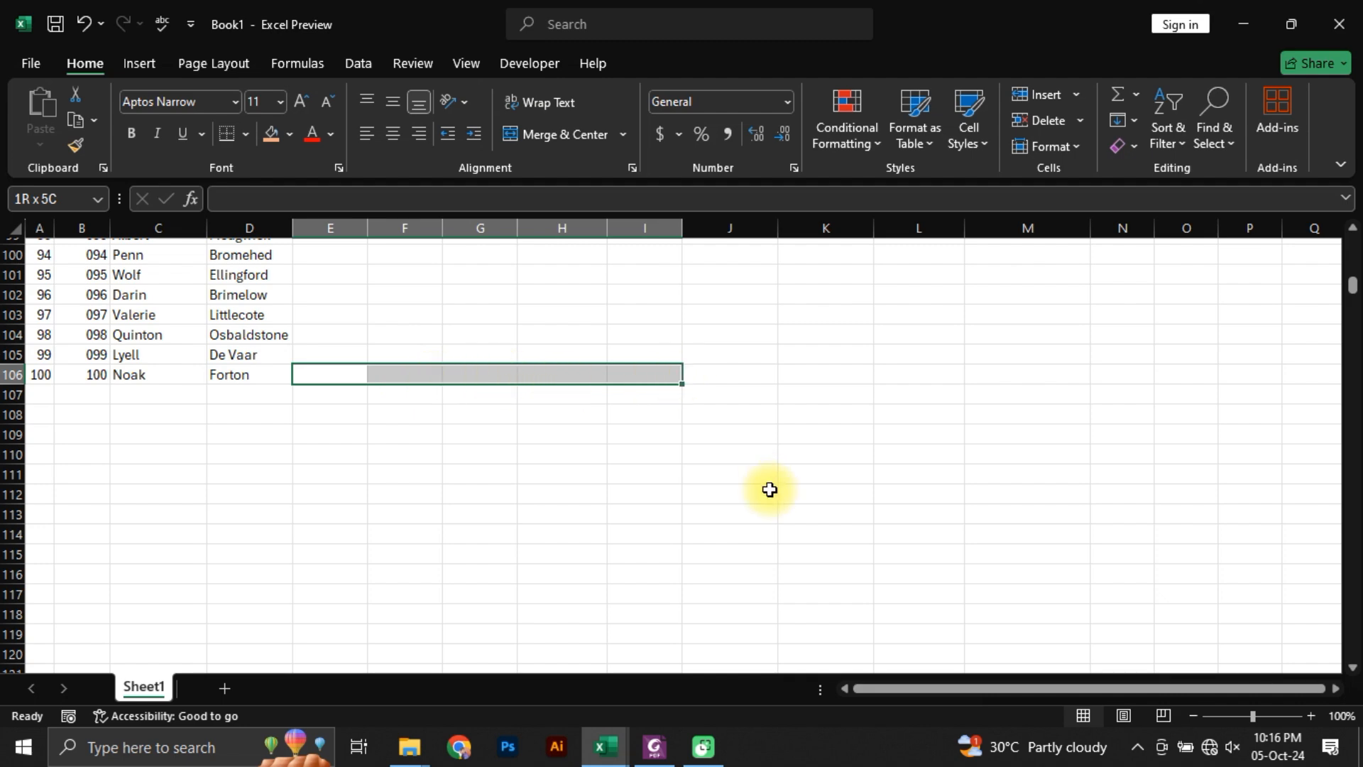
pyautogui.hotkey('ctrl', 'shift', 'Up')
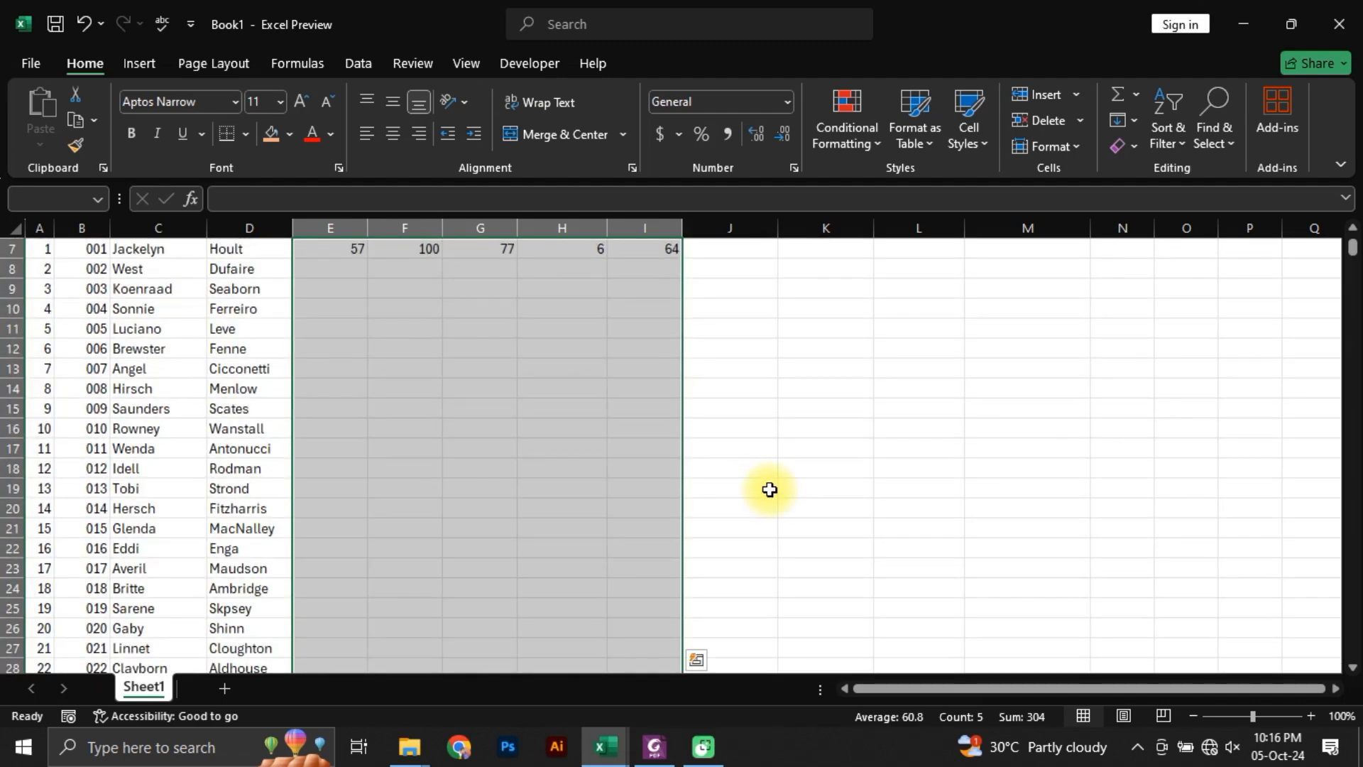
pyautogui.scroll(2, 769, 490)
pyautogui.hotkey('ctrl', 'd')
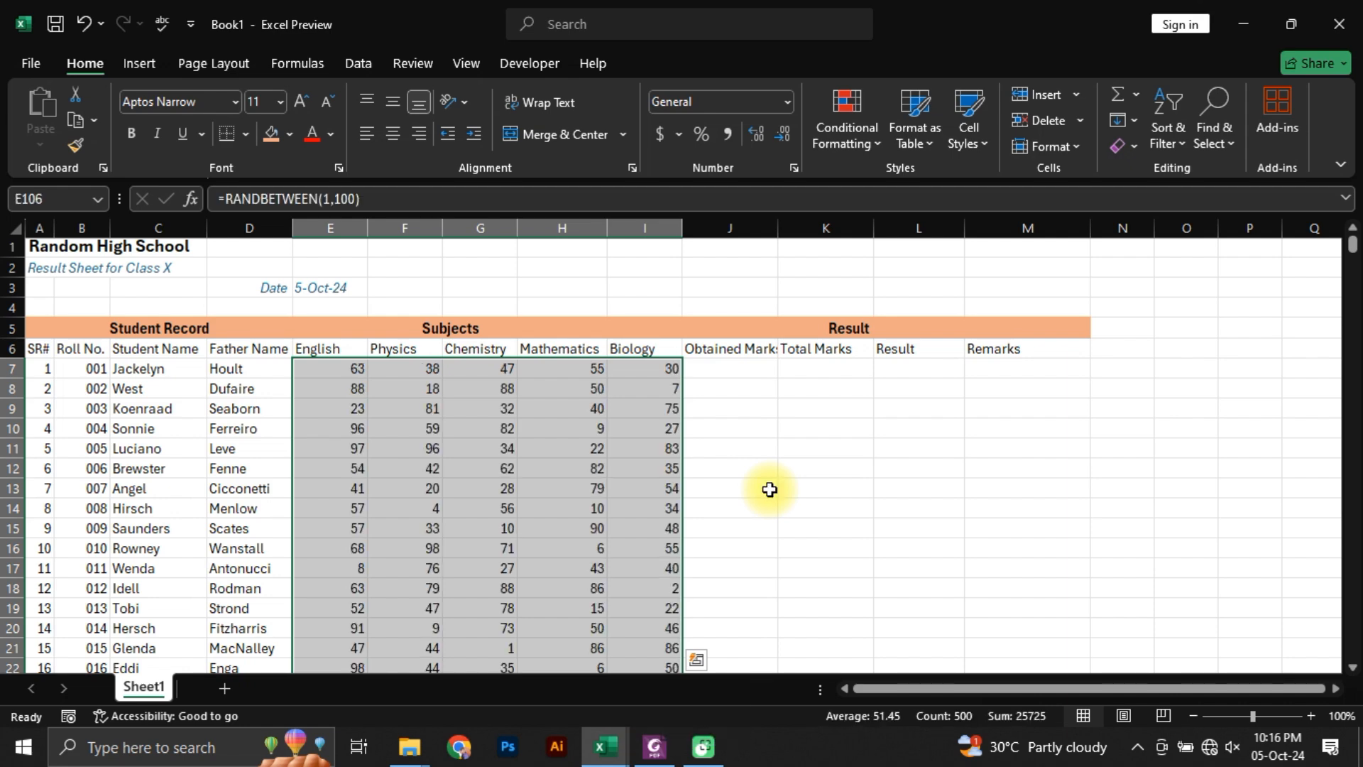
pyautogui.hotkey('ctrl', 'z')
# Step: Select E7:I7 and auto-fill the random mark formulas down to the last student's row
pyautogui.scroll(20, 769, 489)
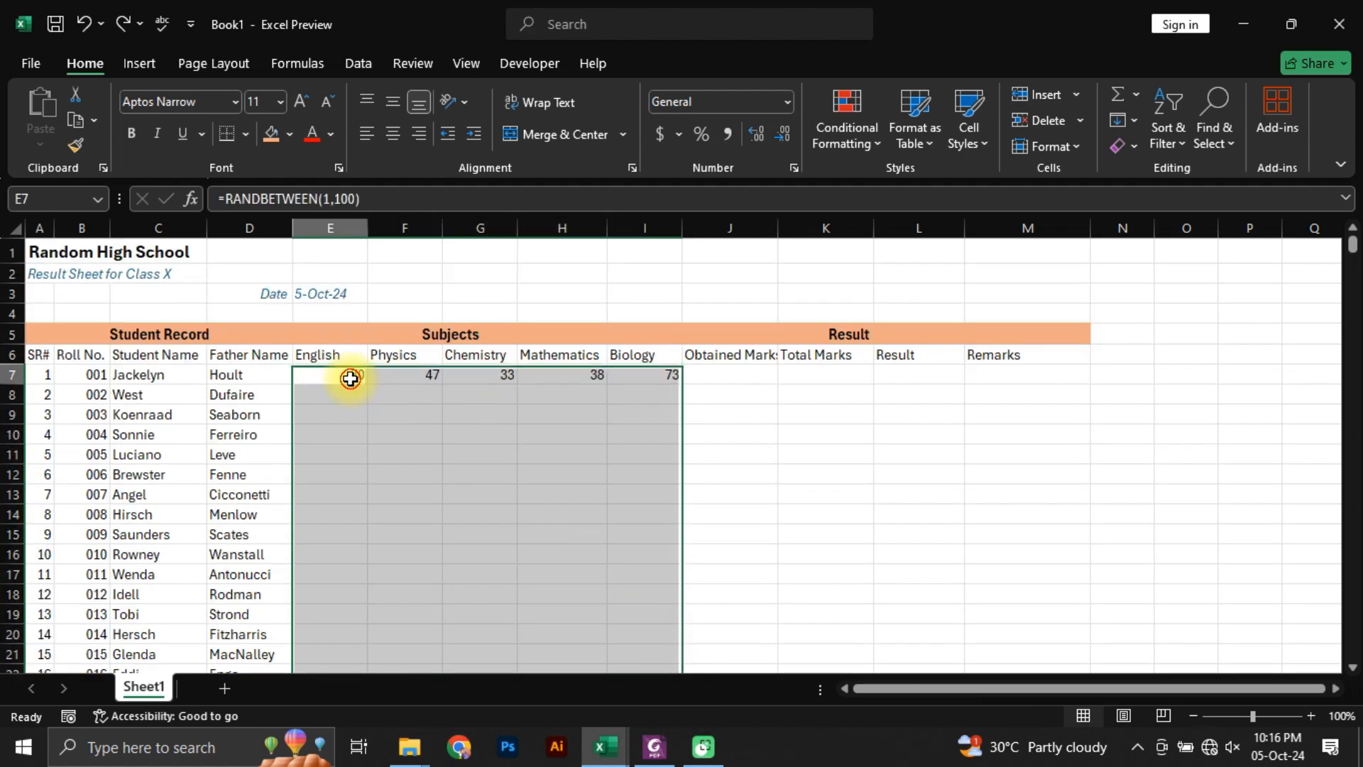
pyautogui.moveTo(353, 376); pyautogui.dragTo(660, 371)
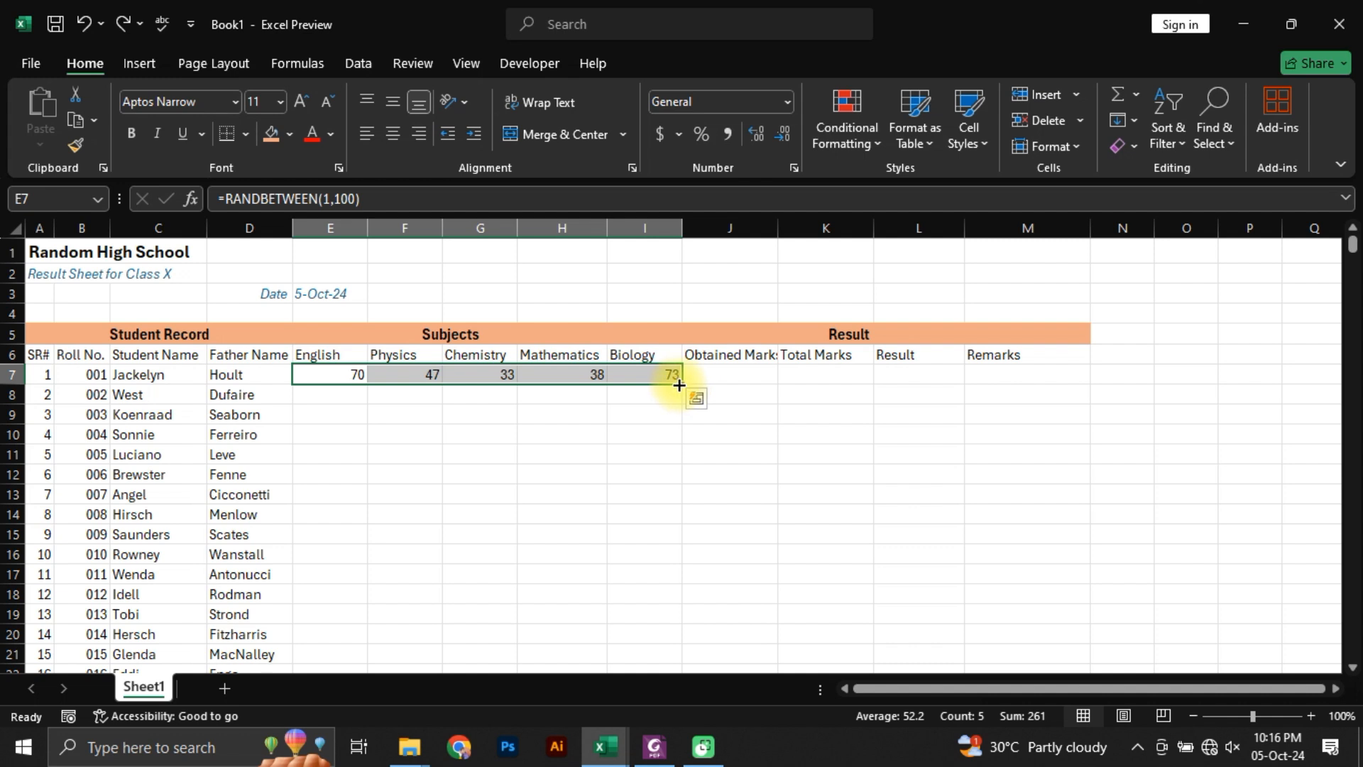
pyautogui.doubleClick(680, 385)
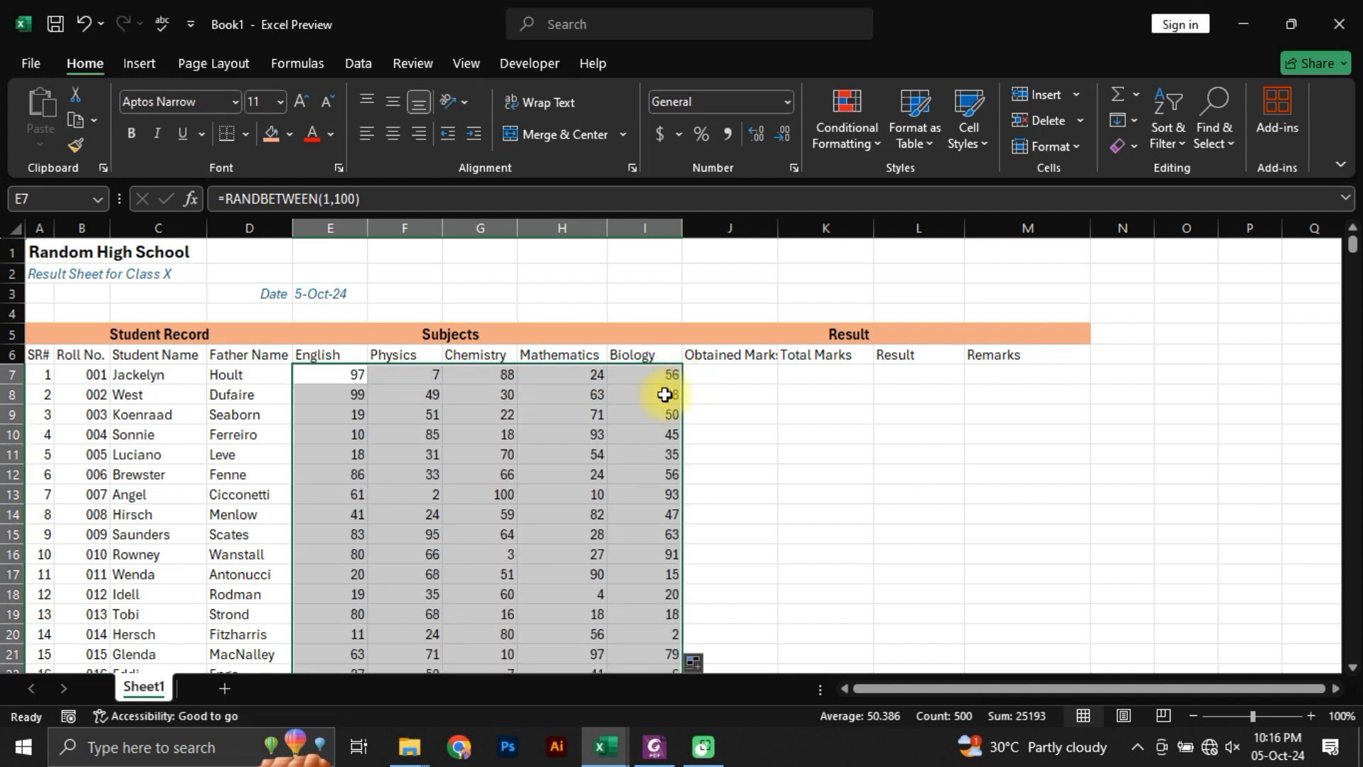
# Step: Clear the Biology mark in I10 to make the random marks recalculate, and undo the deletion
pyautogui.click(648, 434)
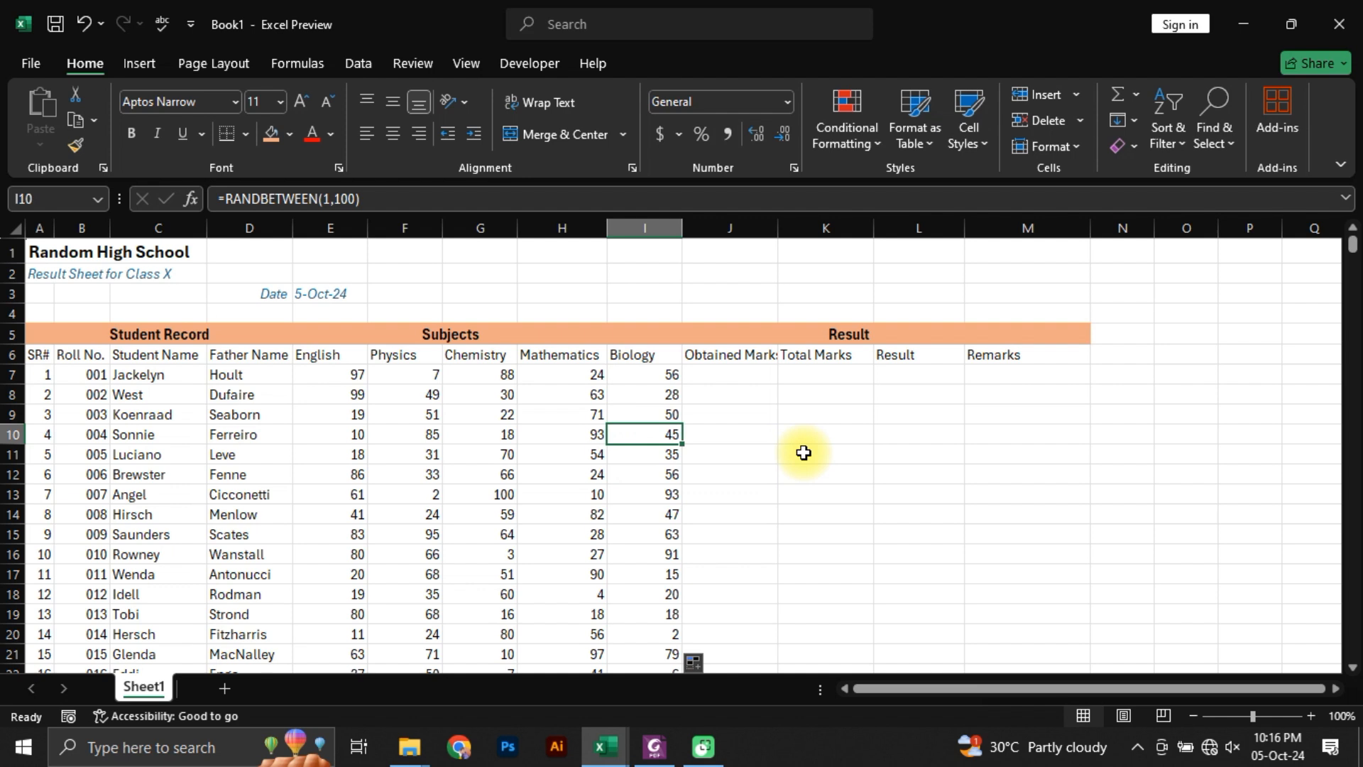
pyautogui.press('Delete')
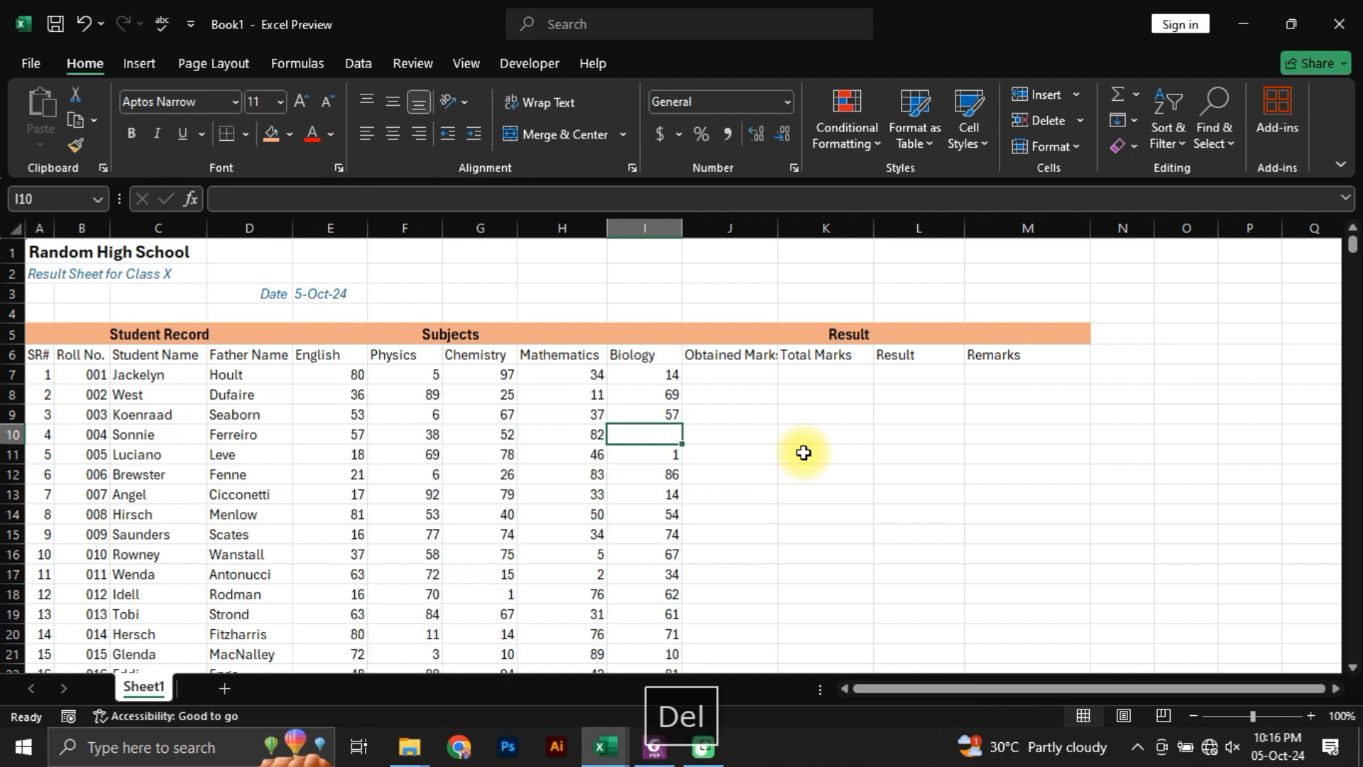
pyautogui.hotkey('ctrl', 'z')
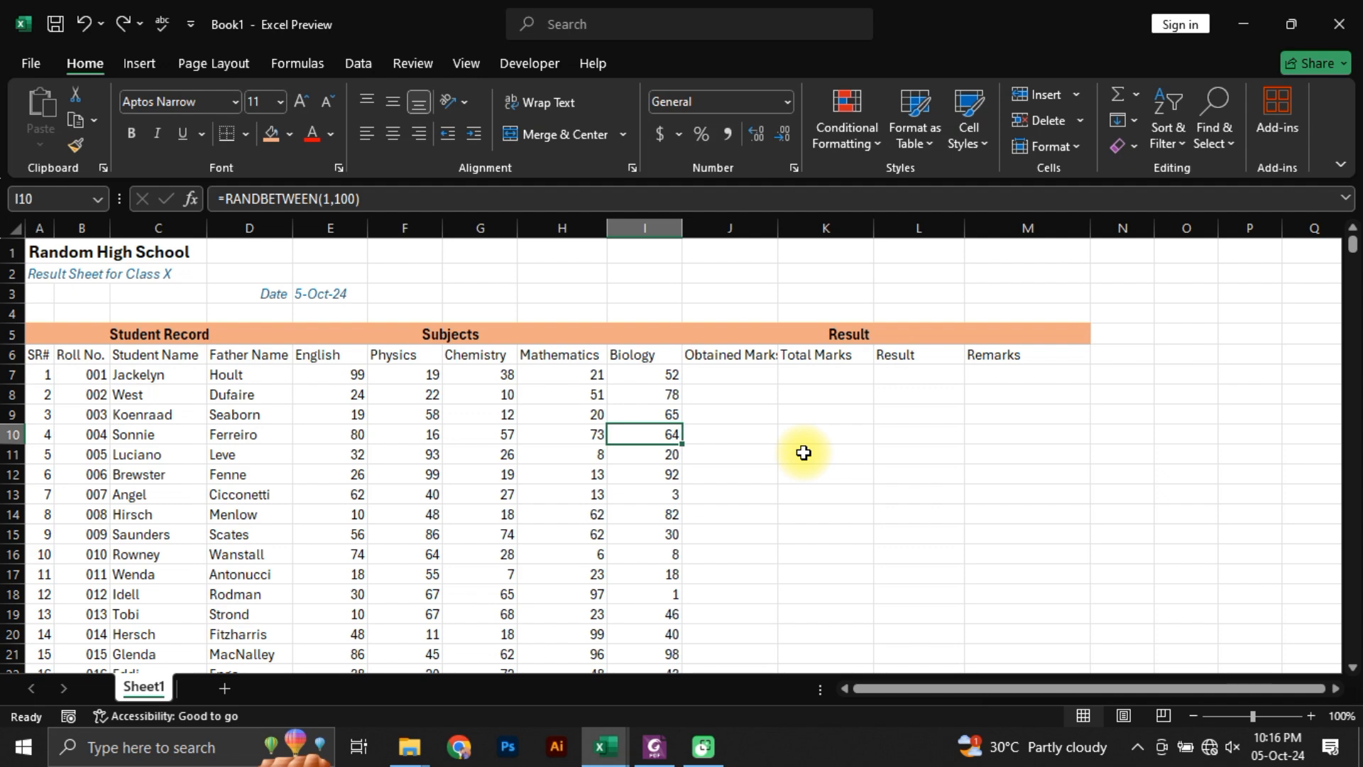
# Step: Replace the random mark formulas in E7:I106 with fixed numbers by copying the range and pasting it back as values
pyautogui.press('Up')
pyautogui.press('Up')
pyautogui.press('Up')
pyautogui.press('Left')
pyautogui.press('Left')
pyautogui.press('Left')
pyautogui.press('Left')
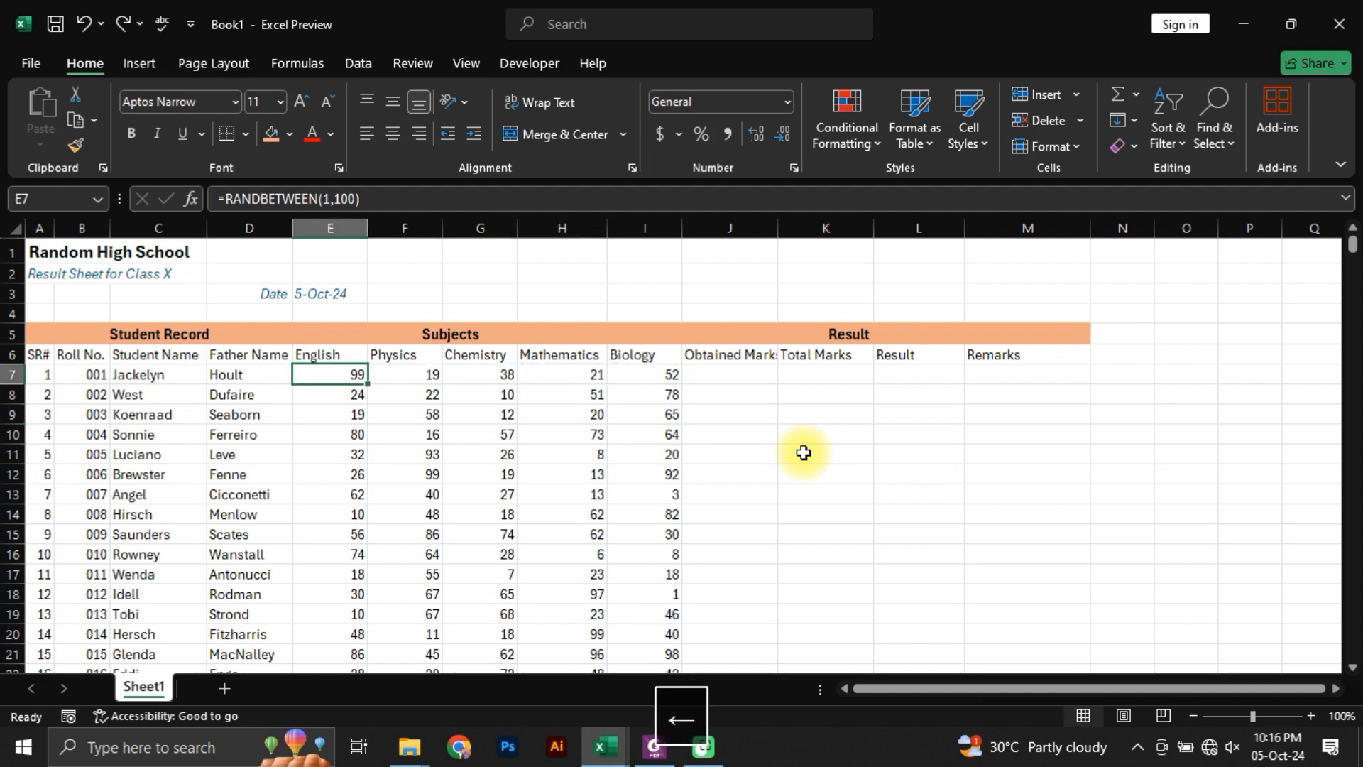
pyautogui.hotkey('ctrl', 'shift', 'Right')
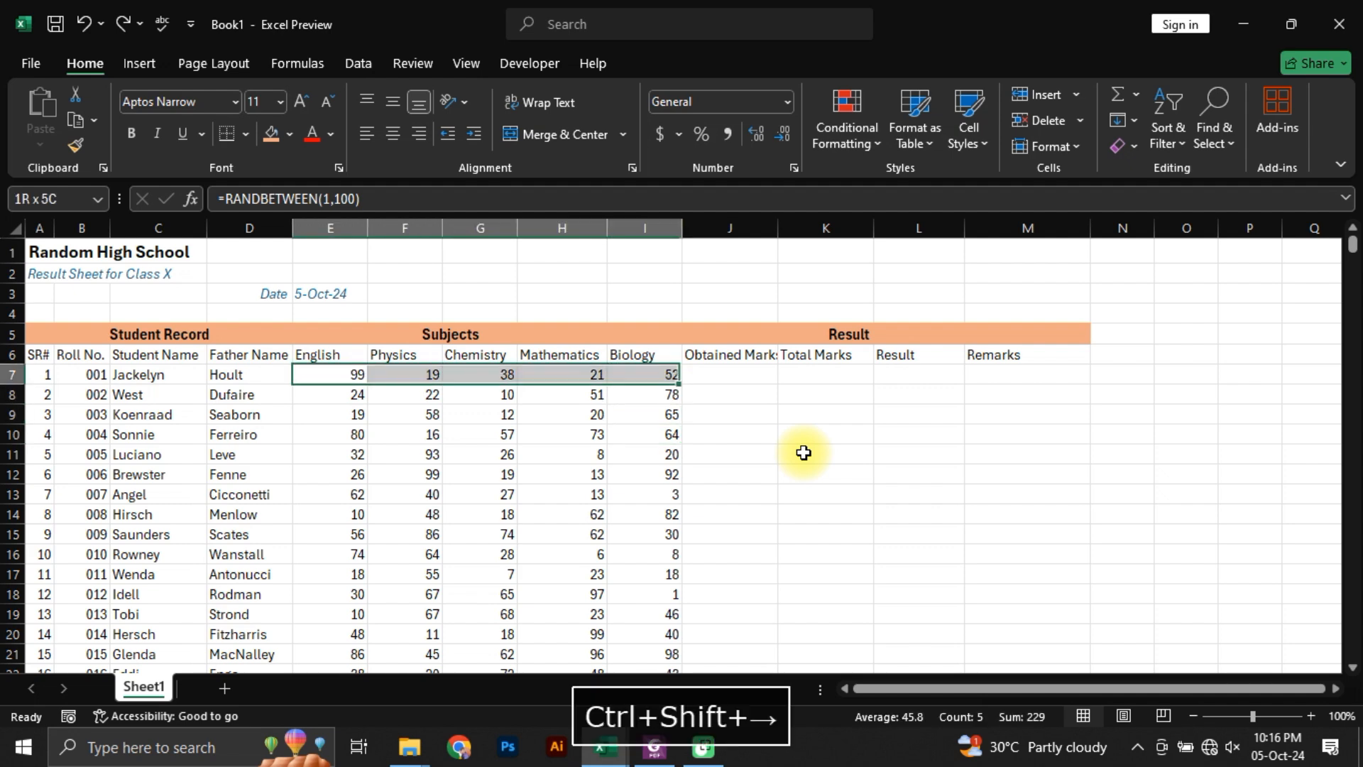
pyautogui.hotkey('ctrl', 'shift', 'Down')
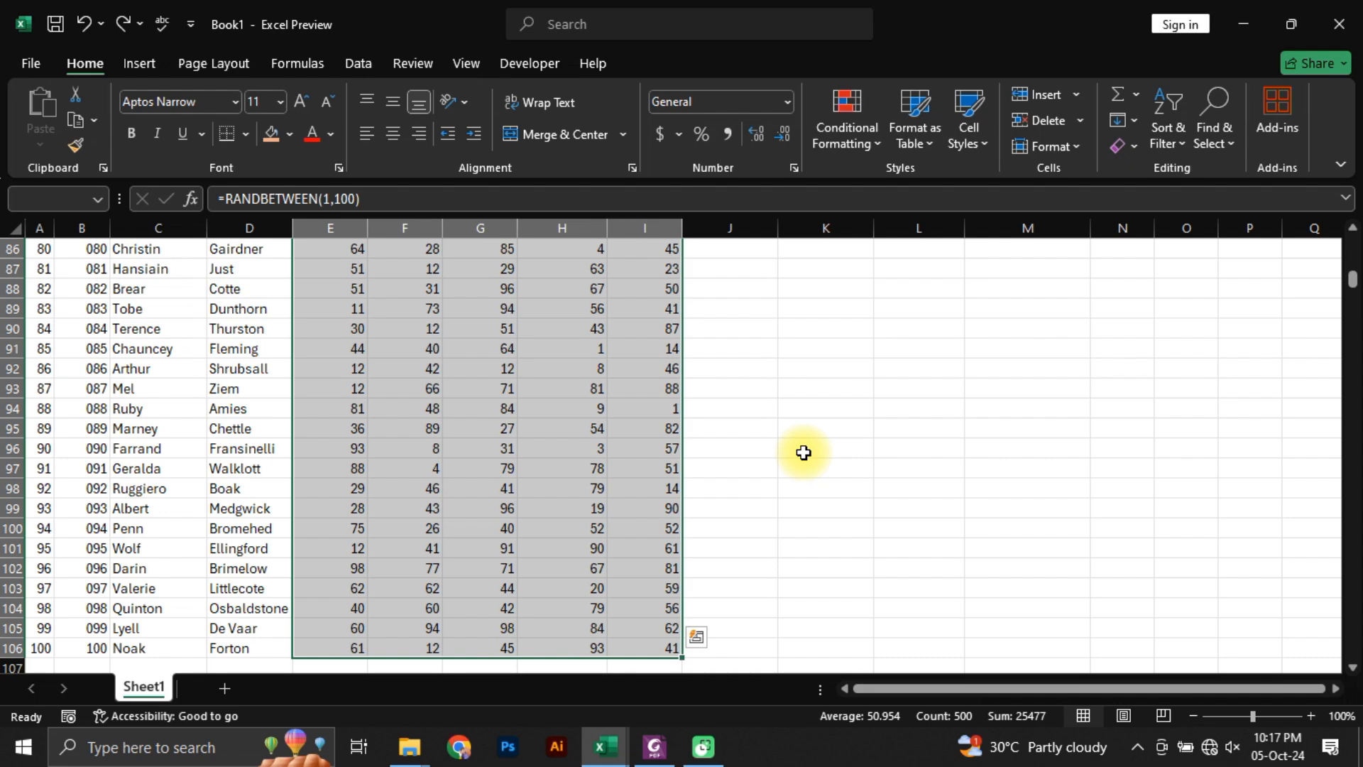
pyautogui.hotkey('ctrl', 'c')
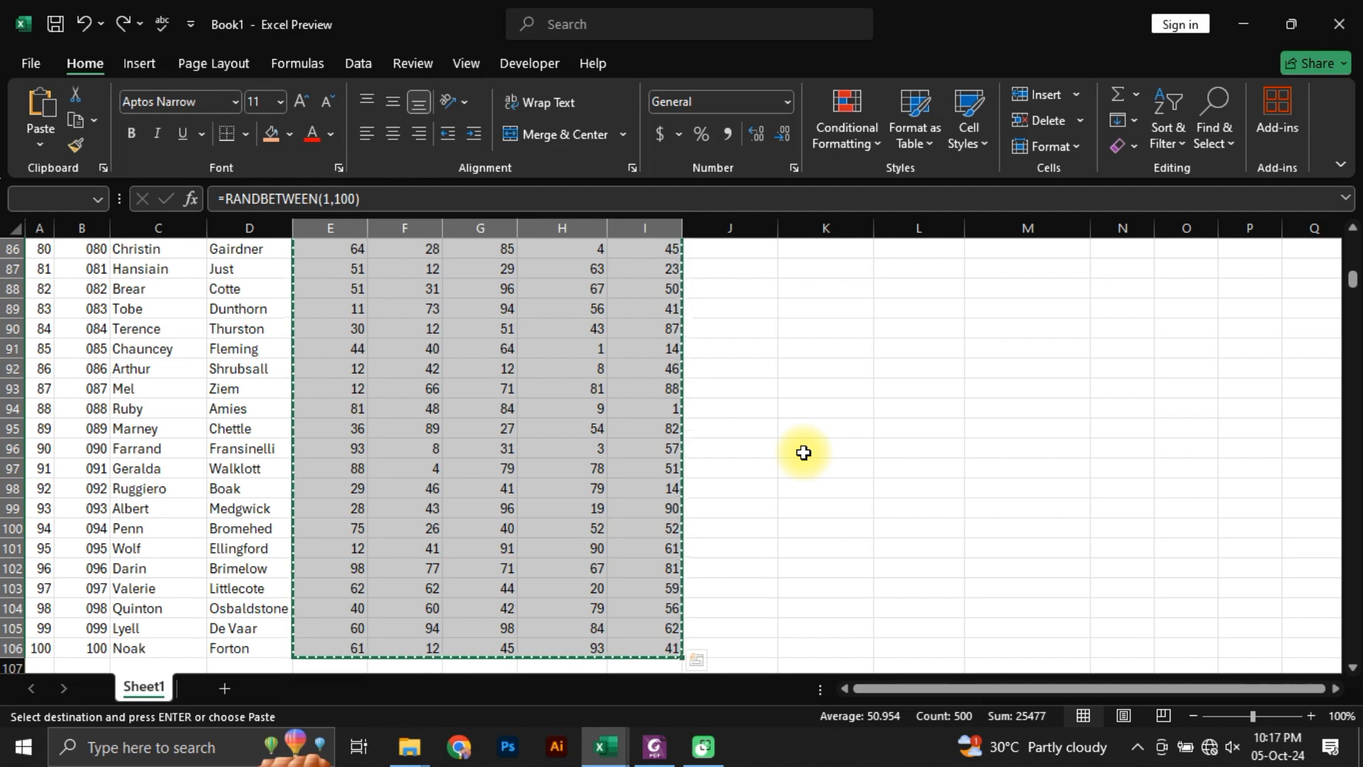
pyautogui.press('alt')
pyautogui.press('h')
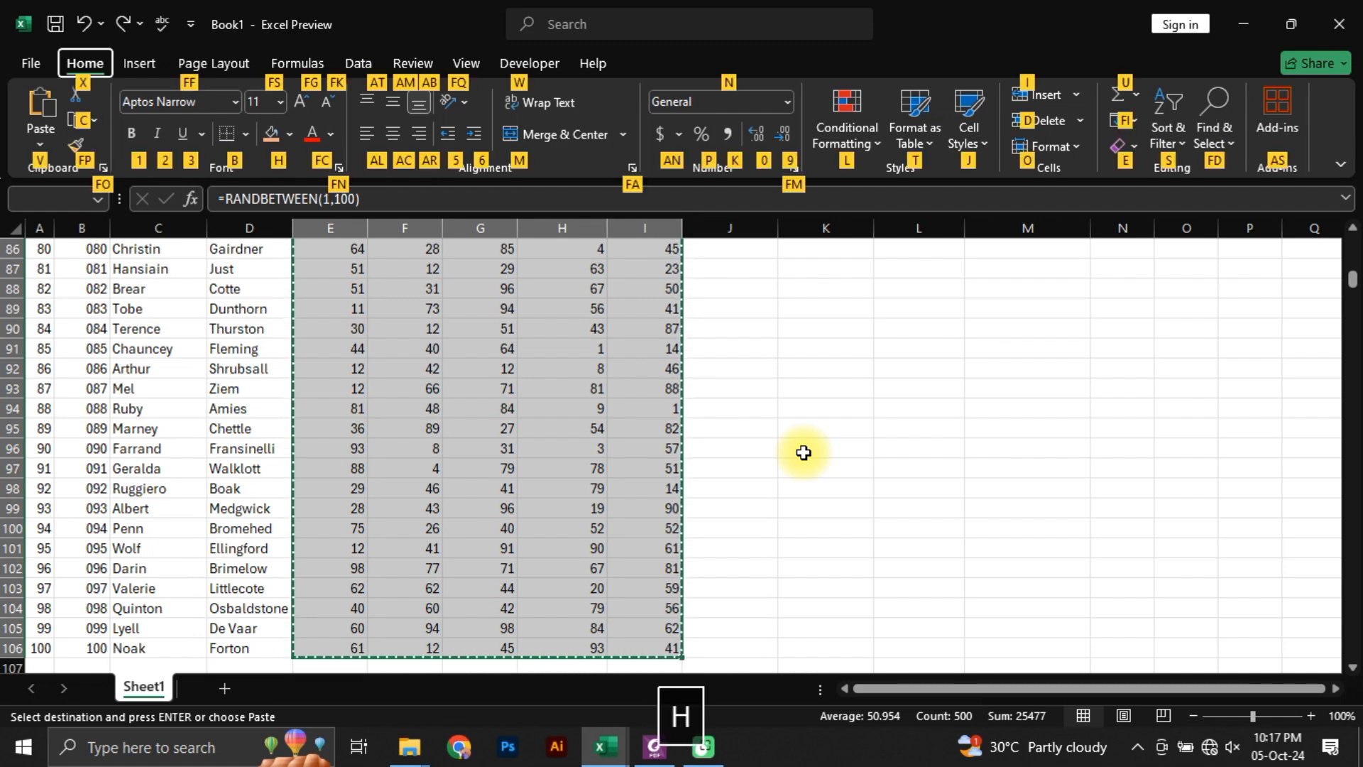
pyautogui.press('v')
pyautogui.press('v')
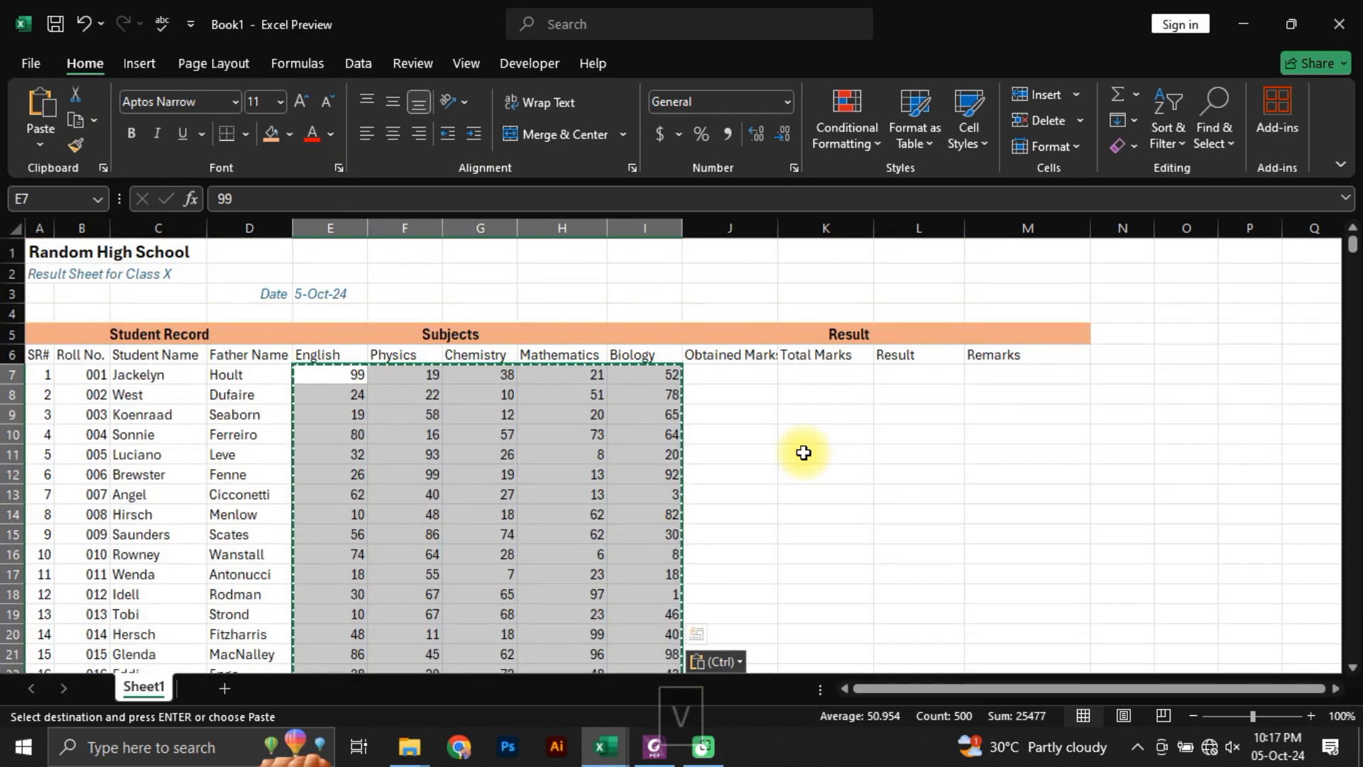
# Step: Check the contents of several mark cells in rows 7 to 9 for fixed numbers instead of formulas
pyautogui.press('Down')
pyautogui.press('Right')
pyautogui.press('Right')
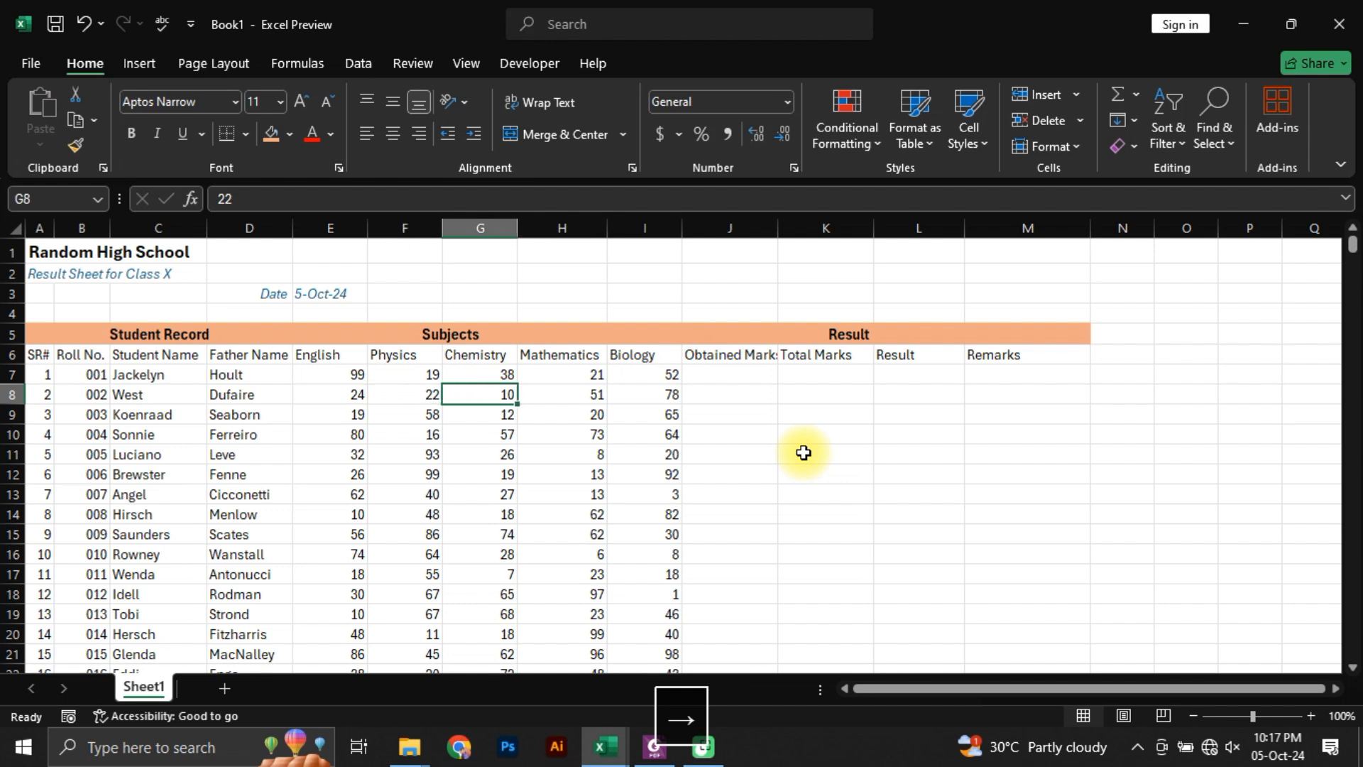
pyautogui.press('Right')
pyautogui.press('Down')
pyautogui.press('Down')
pyautogui.press('Left')
pyautogui.press('Up')
pyautogui.press('Right')
pyautogui.press('Right')
pyautogui.press('Right')
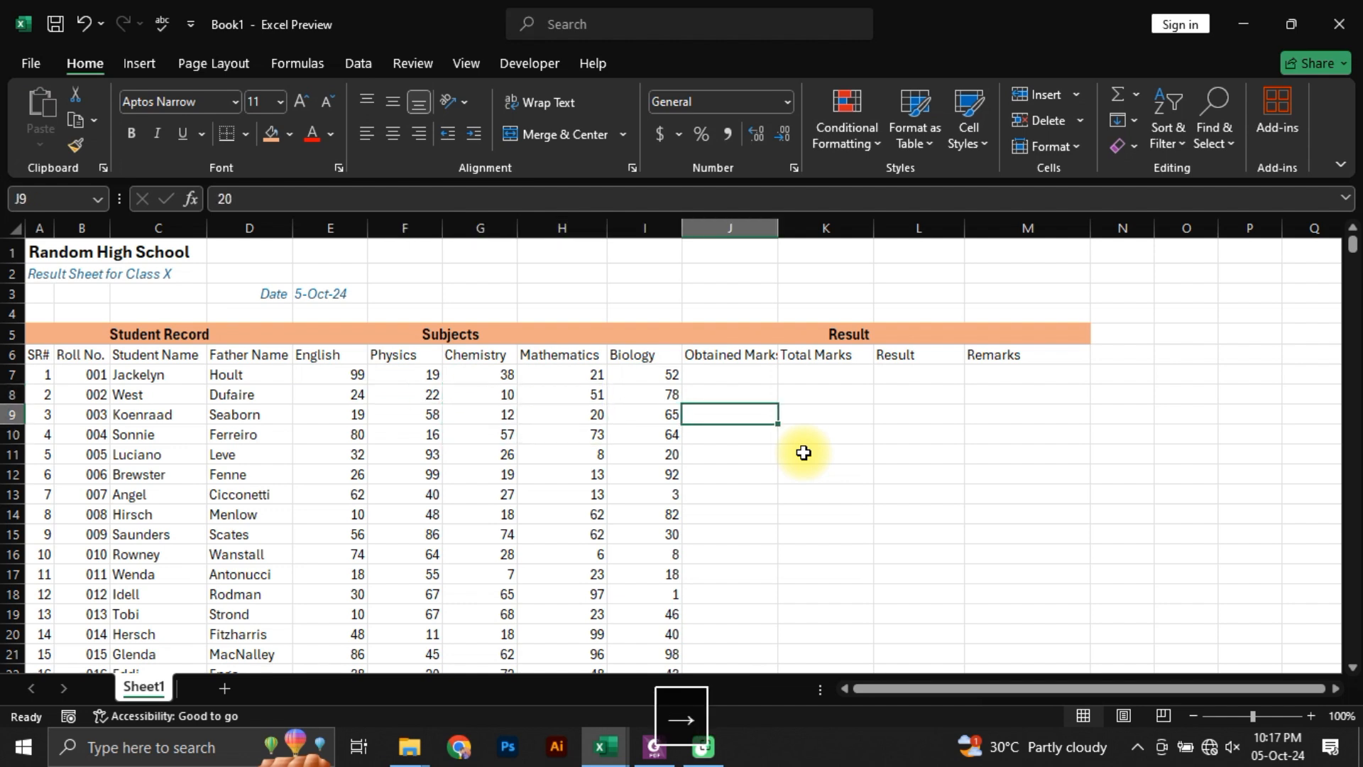
pyautogui.press('Left')
pyautogui.press('Left')
pyautogui.press('Left')
pyautogui.press('Left')
pyautogui.press('Up')
pyautogui.press('Left')
pyautogui.press('Up')
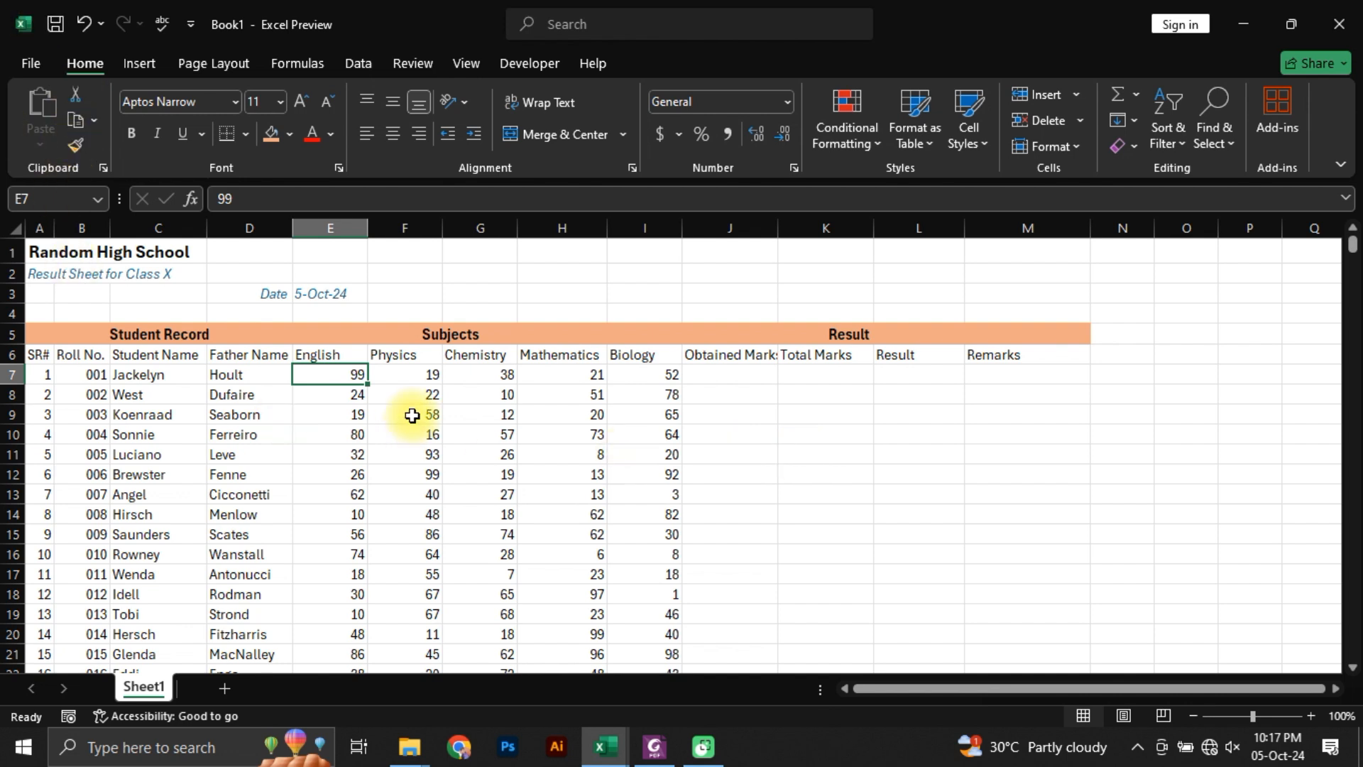
# Step: Review the paste options for the copied English mark in E7, and cancel the copy without pasting
pyautogui.hotkey('ctrl', 'c')
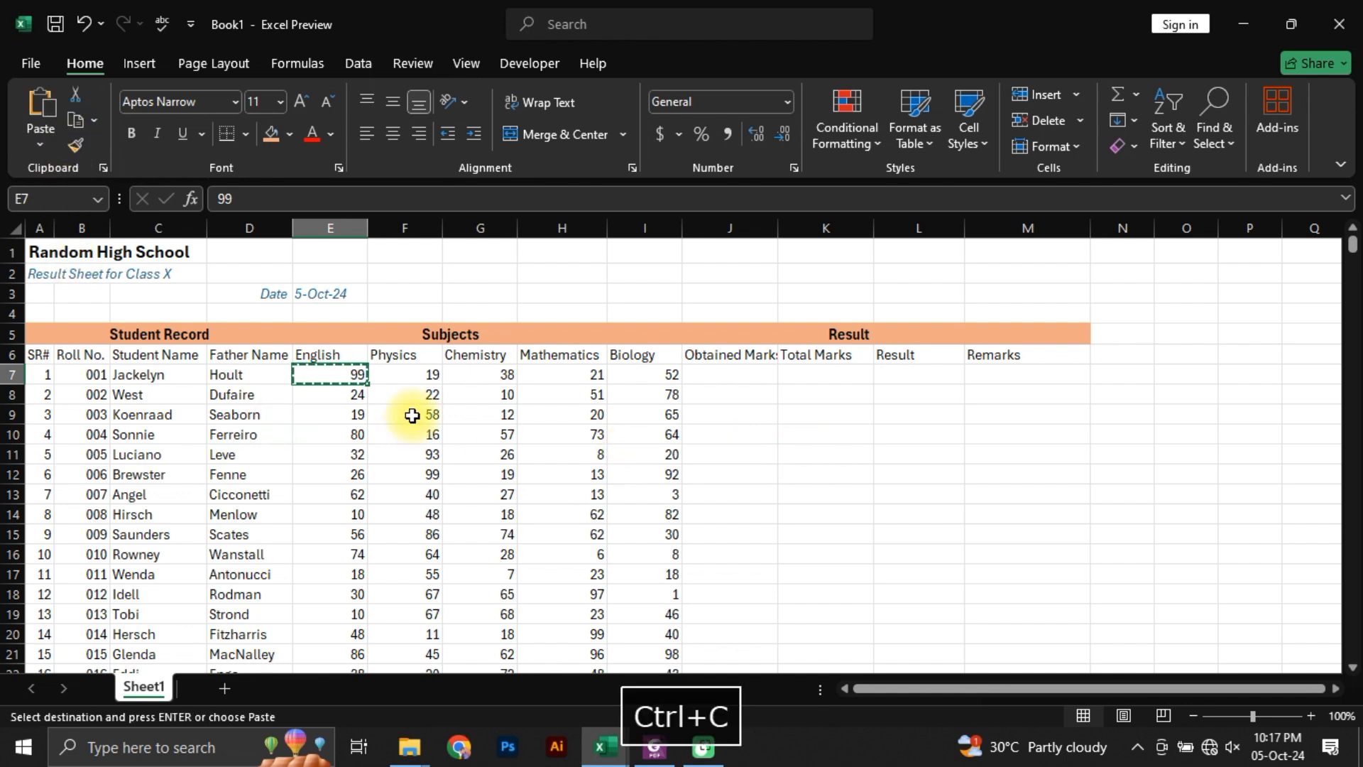
pyautogui.click(40, 142)
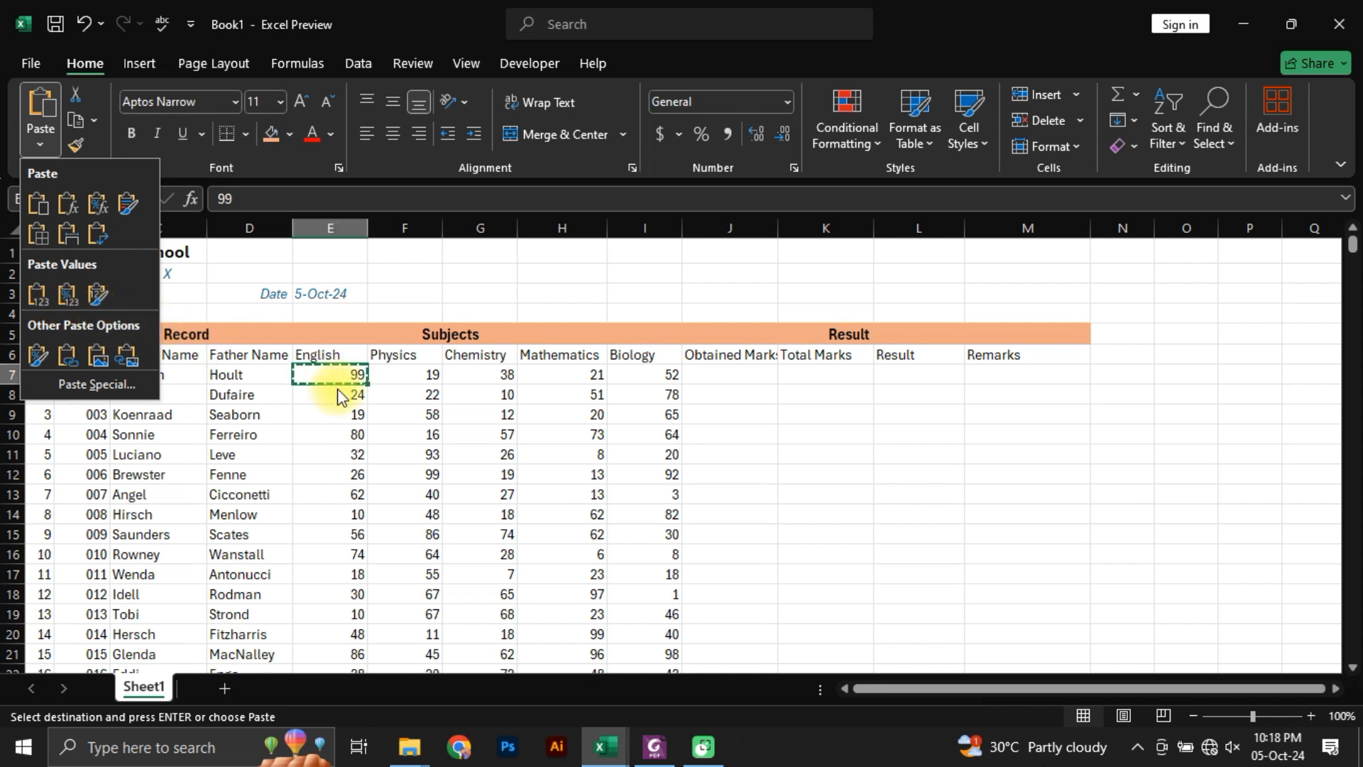
pyautogui.press('Escape')
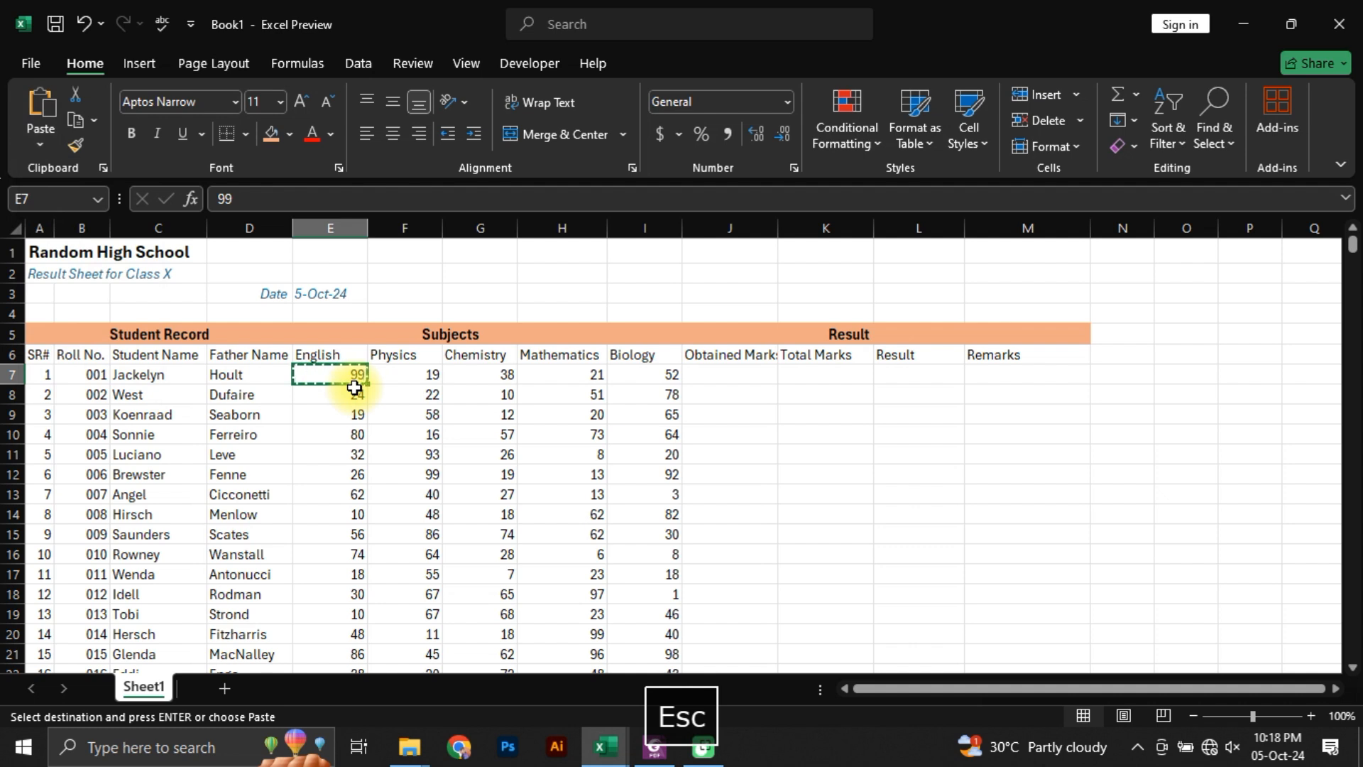
pyautogui.press('Down')
pyautogui.press('Down')
pyautogui.press('Escape')
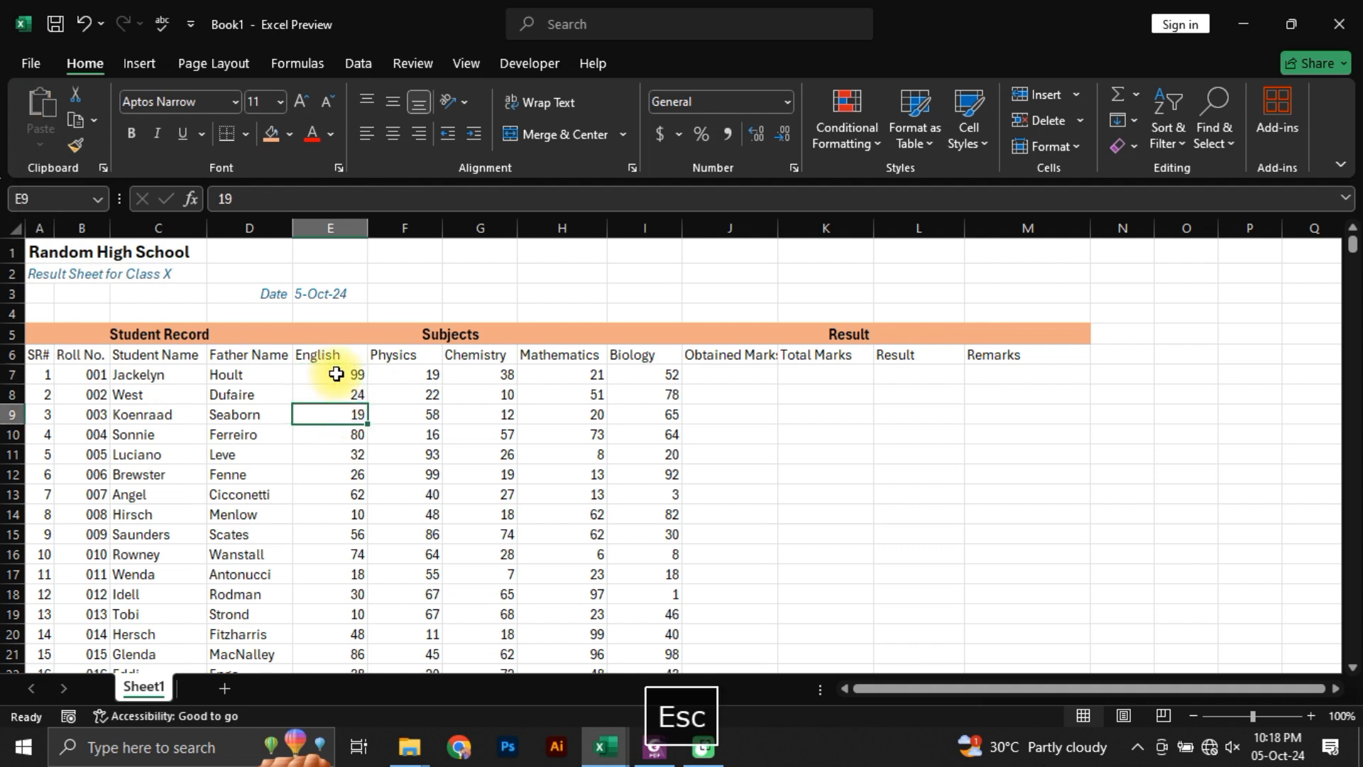
# Step: Go along row 7 from the English mark to J7 and auto-fit the width of the Obtained Marks column
pyautogui.click(335, 374)
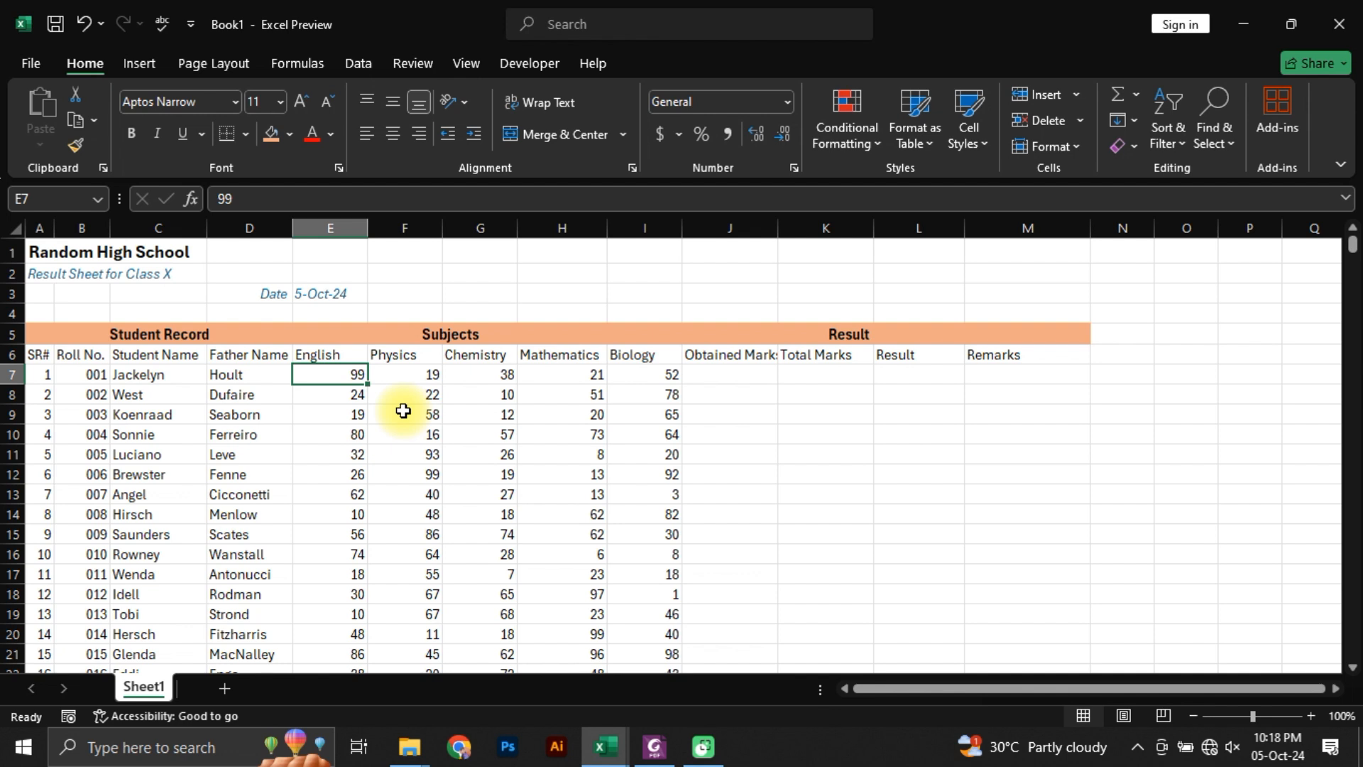
pyautogui.press('Right')
pyautogui.press('Right')
pyautogui.press('Right')
pyautogui.press('Right')
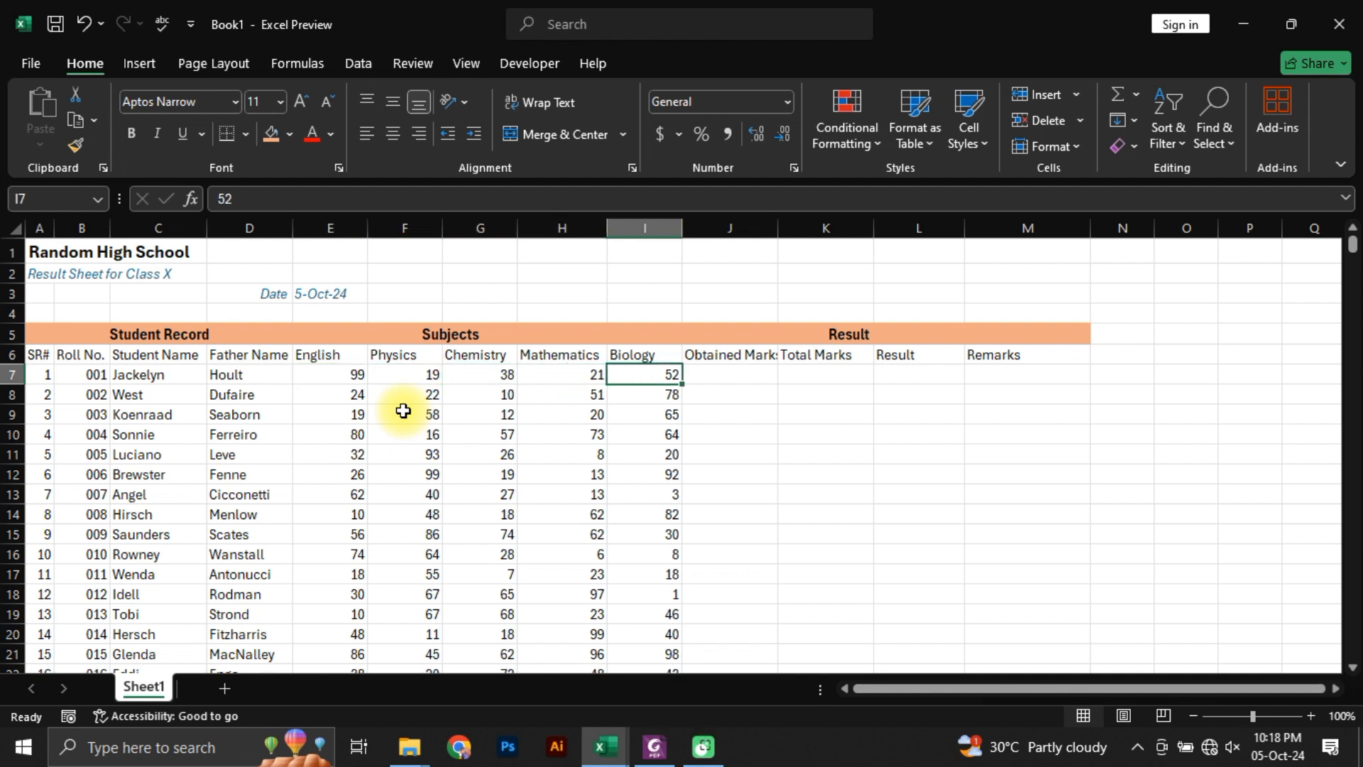
pyautogui.press('Right')
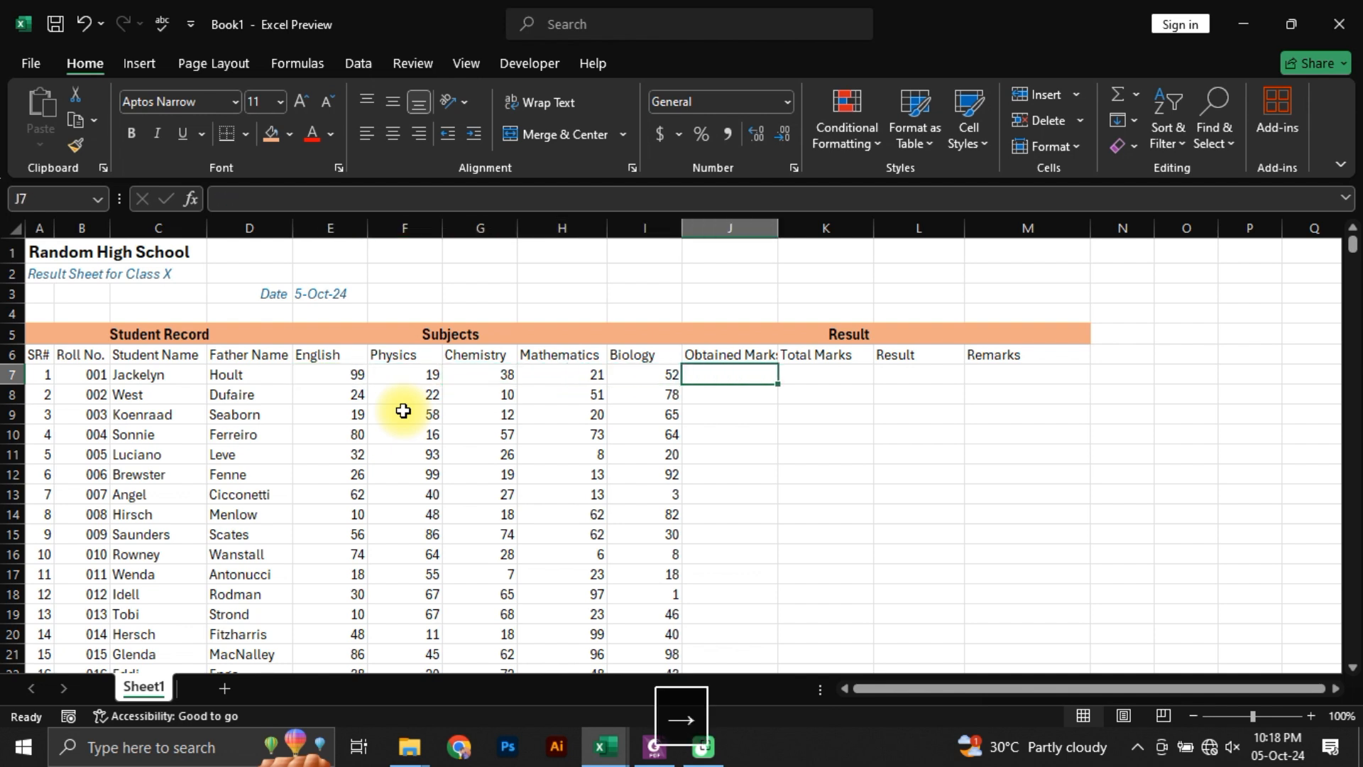
pyautogui.doubleClick(779, 226)
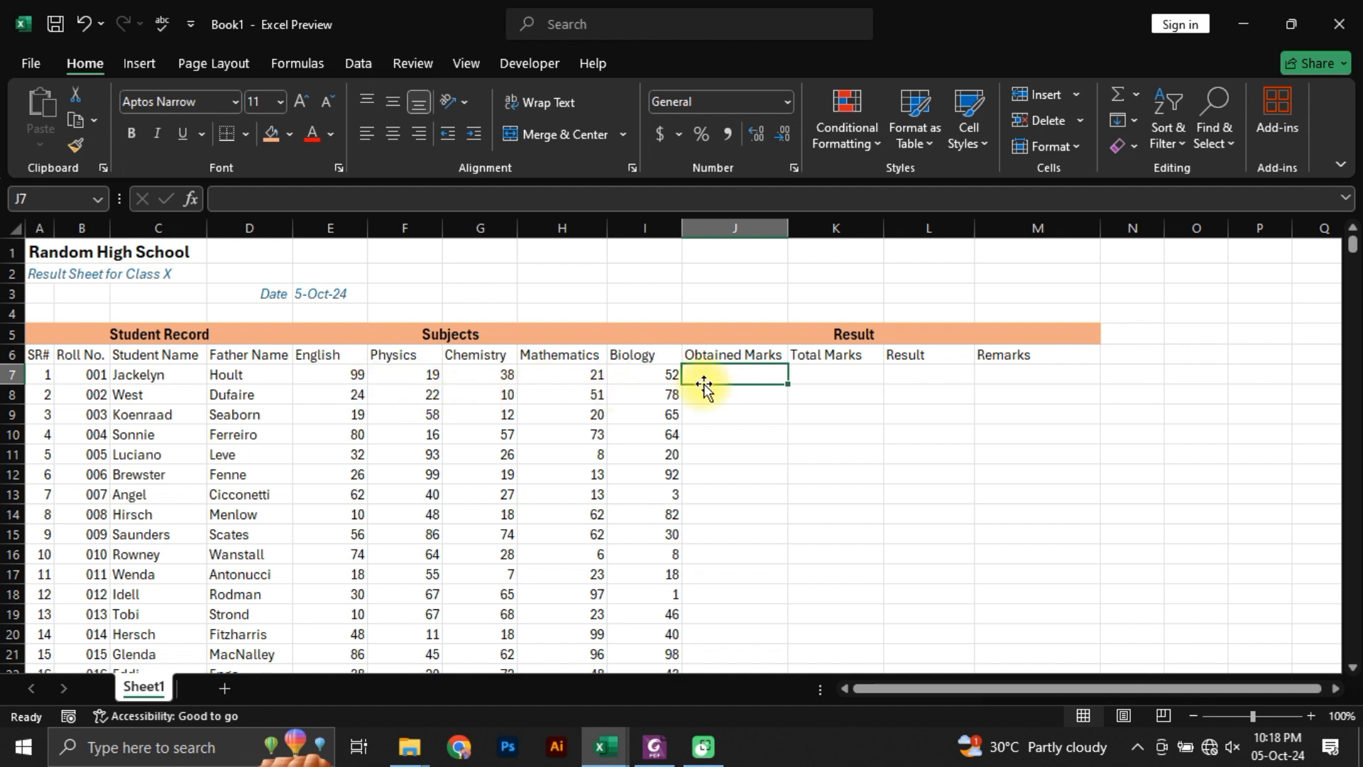
# Step: Add up the first student's five subject marks in J7 with the formula =SUM(E7:I7)
pyautogui.write('=')
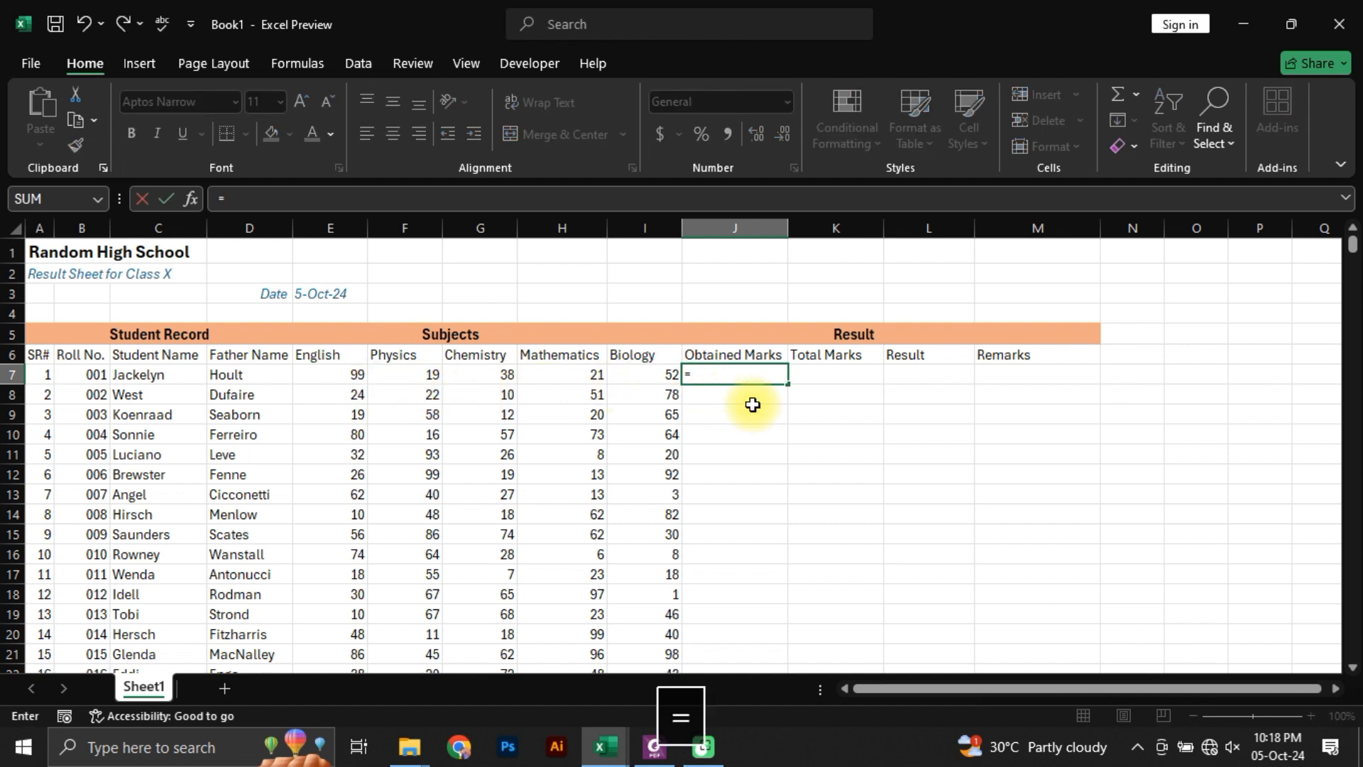
pyautogui.write('sum')
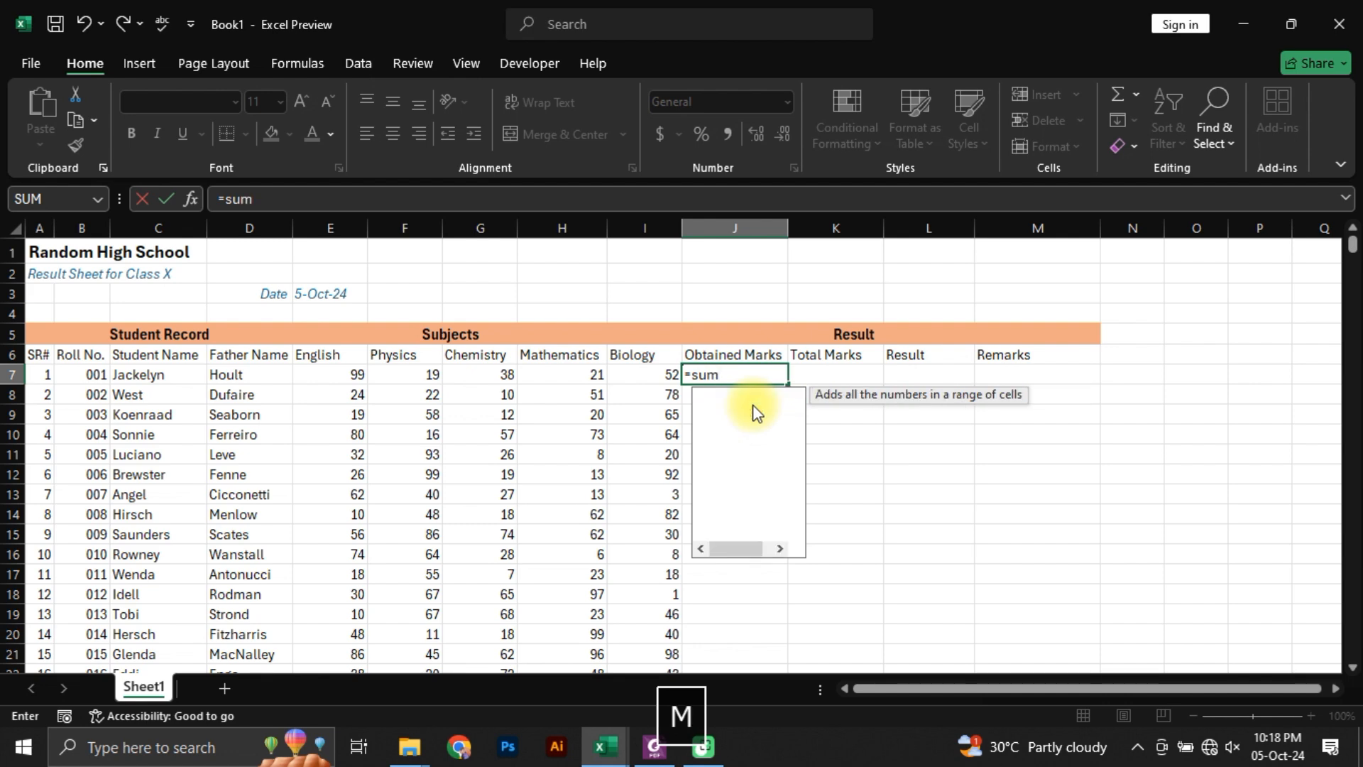
pyautogui.press('Tab')
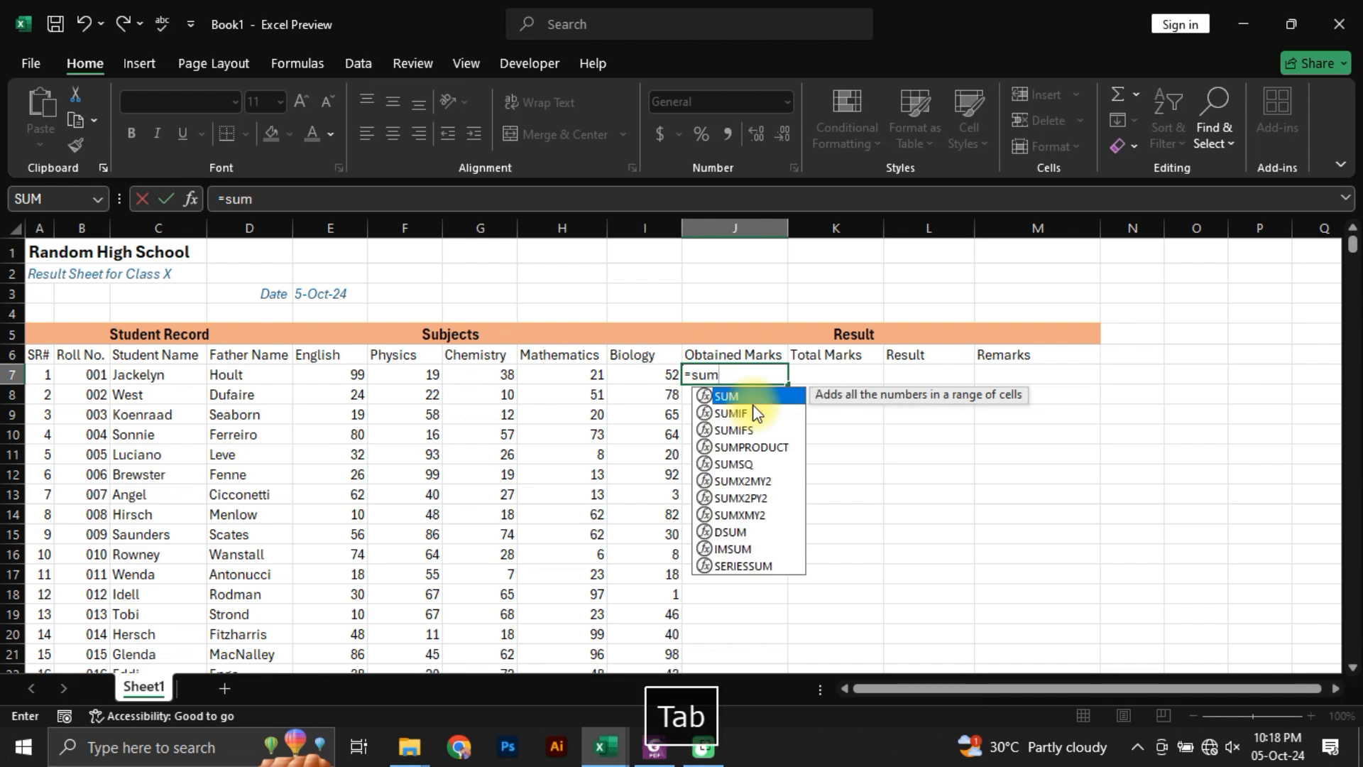
pyautogui.press('Left')
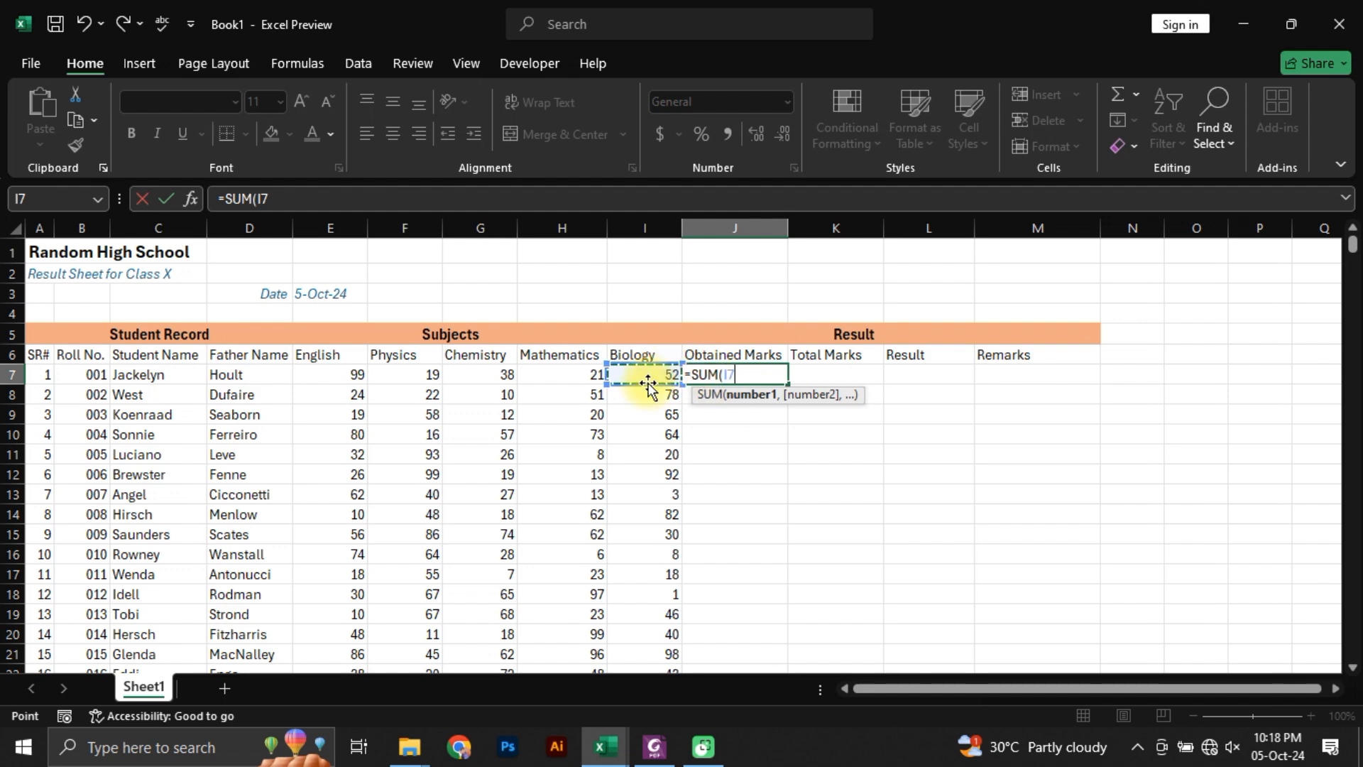
pyautogui.moveTo(641, 371); pyautogui.dragTo(305, 381)
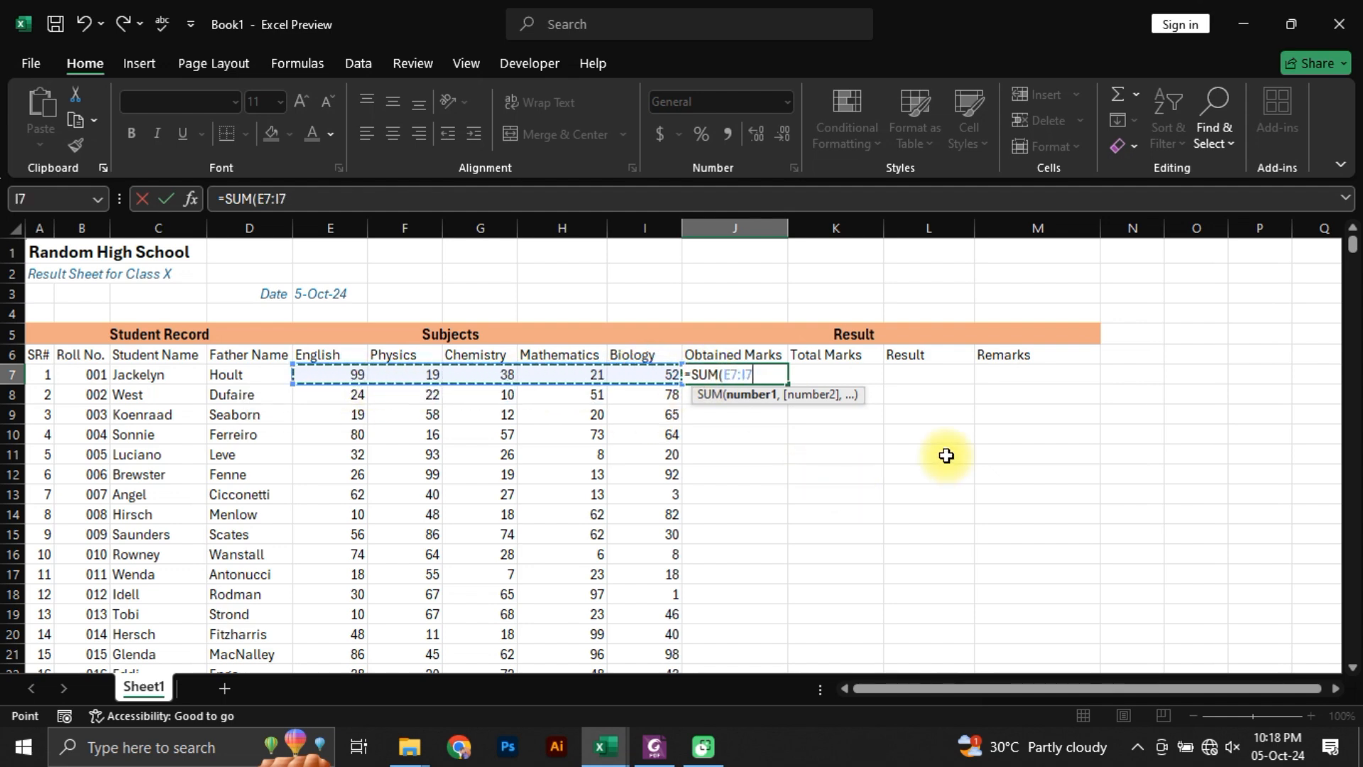
pyautogui.press('Return')
pyautogui.press('Up')
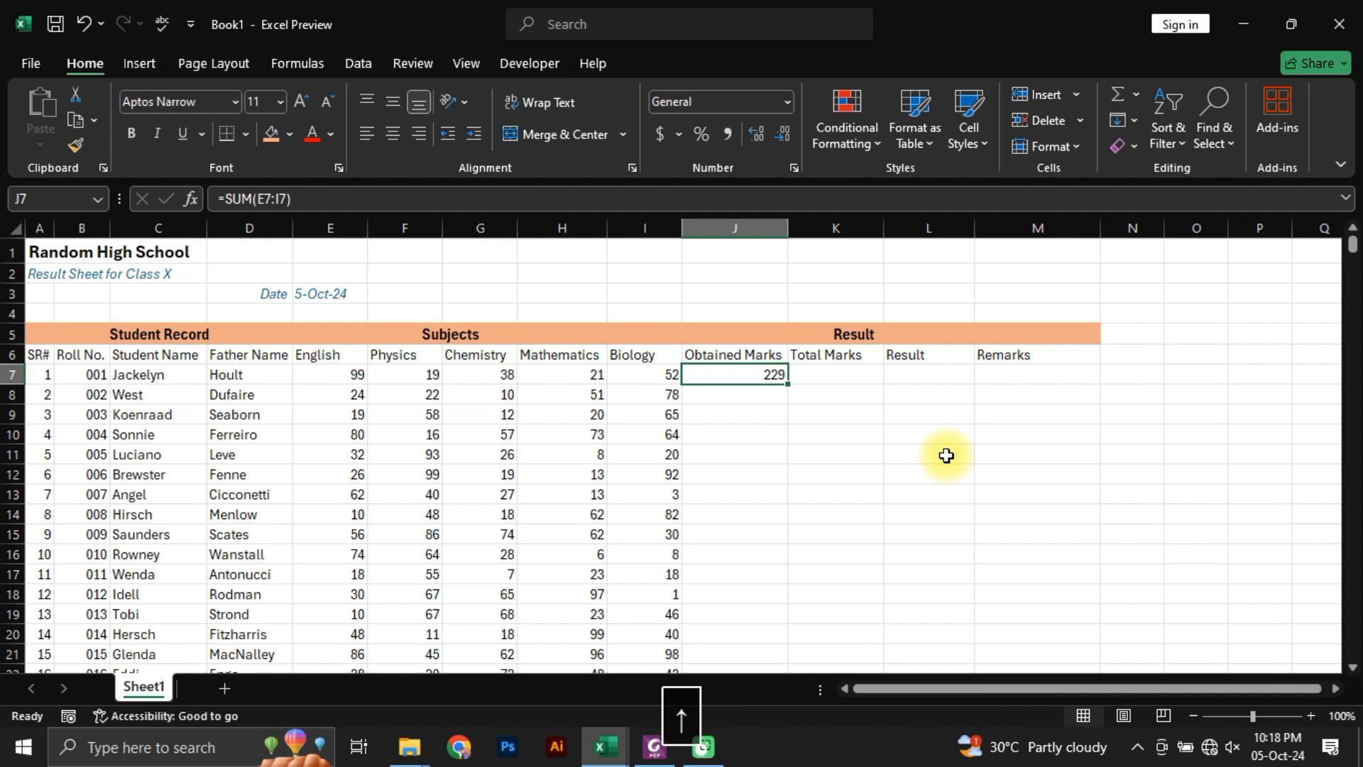
# Step: Auto-fill the Obtained Marks formula from J7 down to the last student's row and look over the filled column
pyautogui.press('Left')
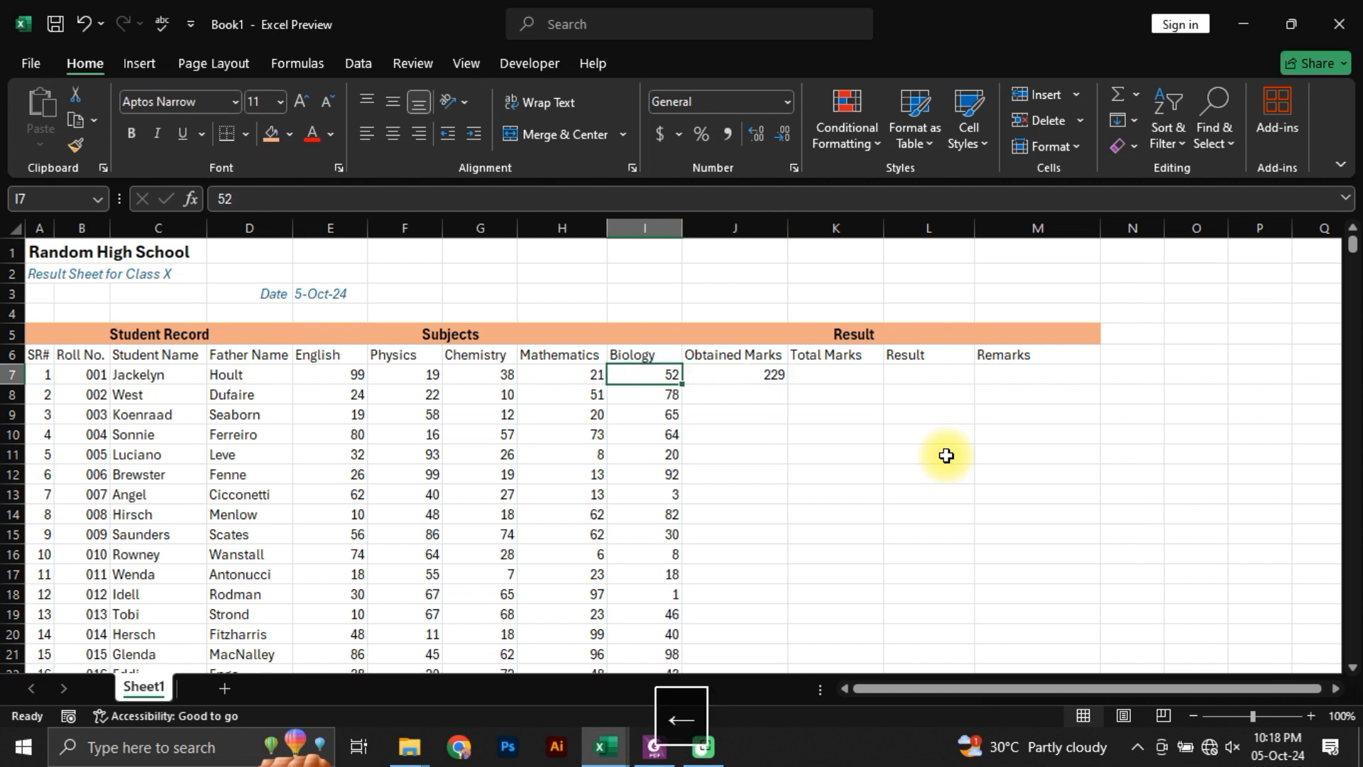
pyautogui.press('Right')
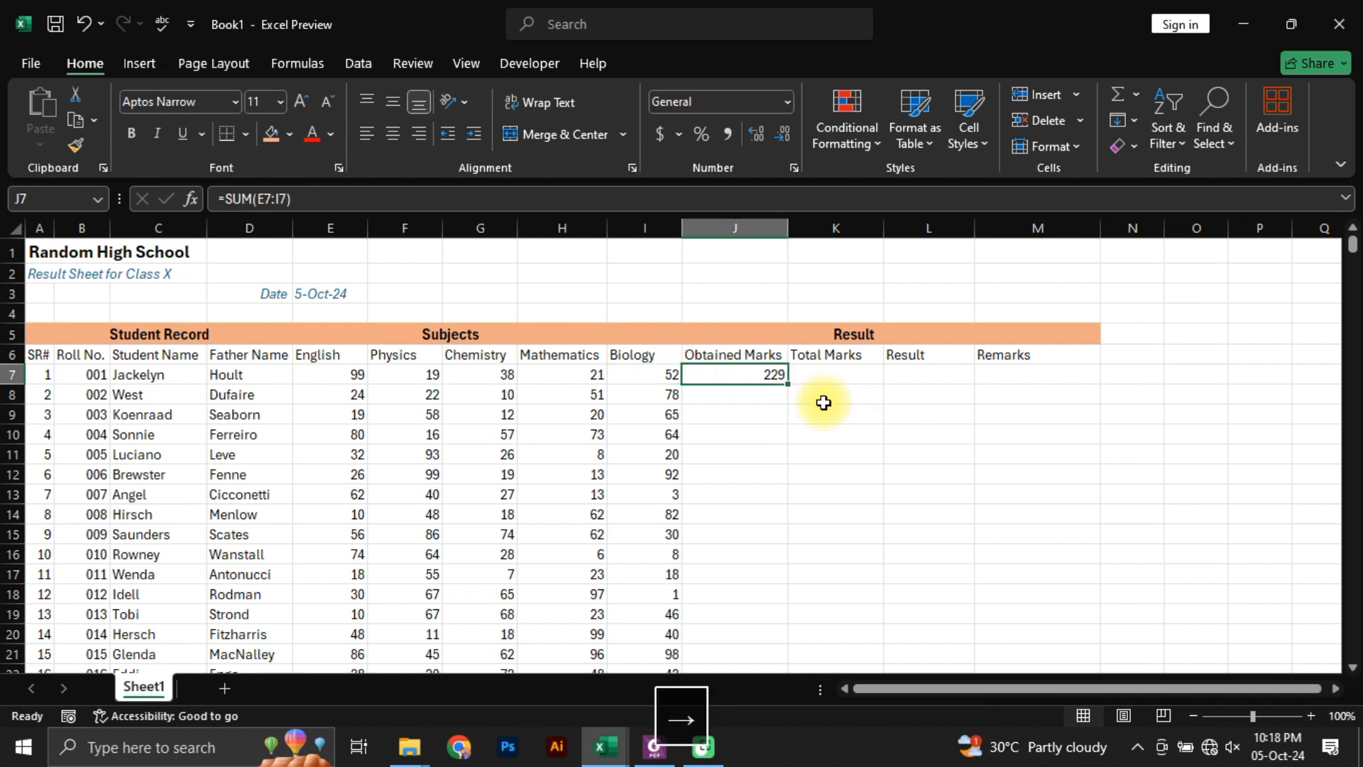
pyautogui.doubleClick(787, 384)
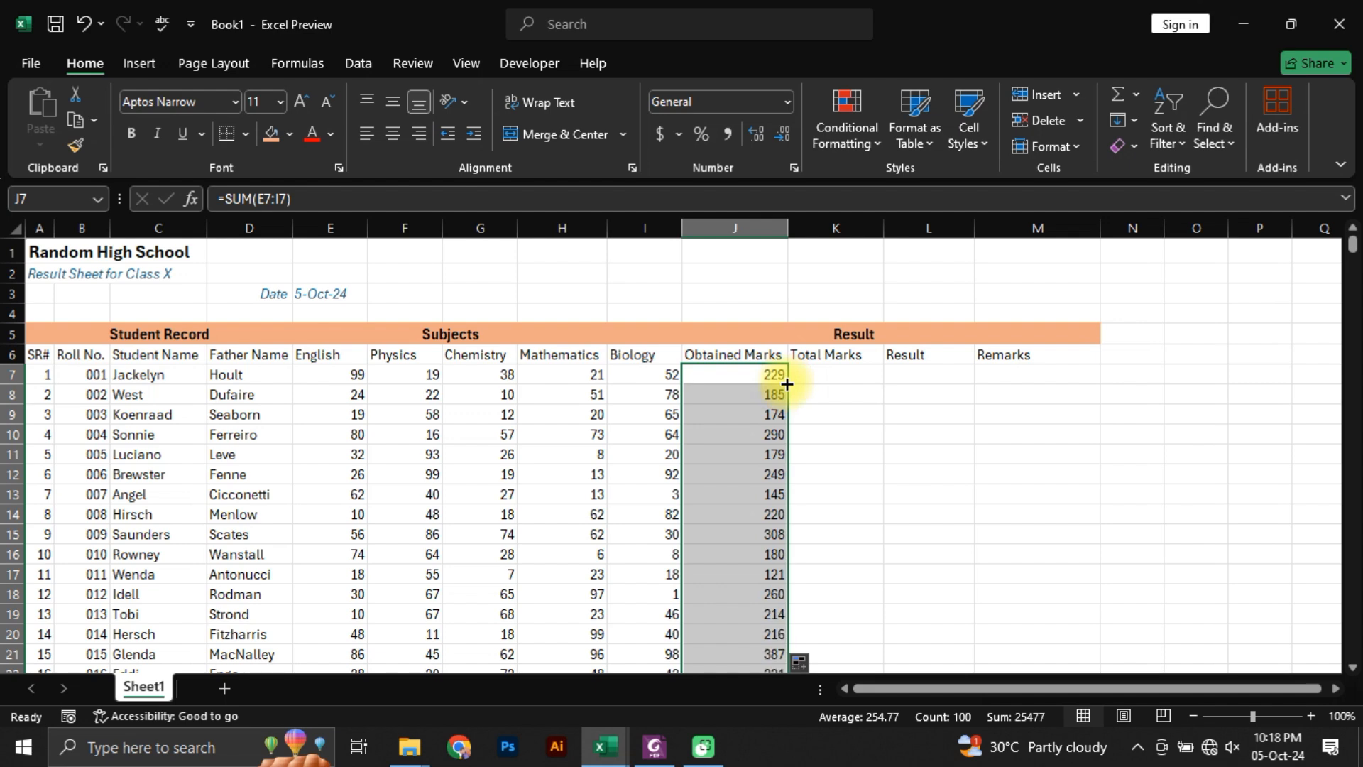
pyautogui.scroll(-11, 767, 441)
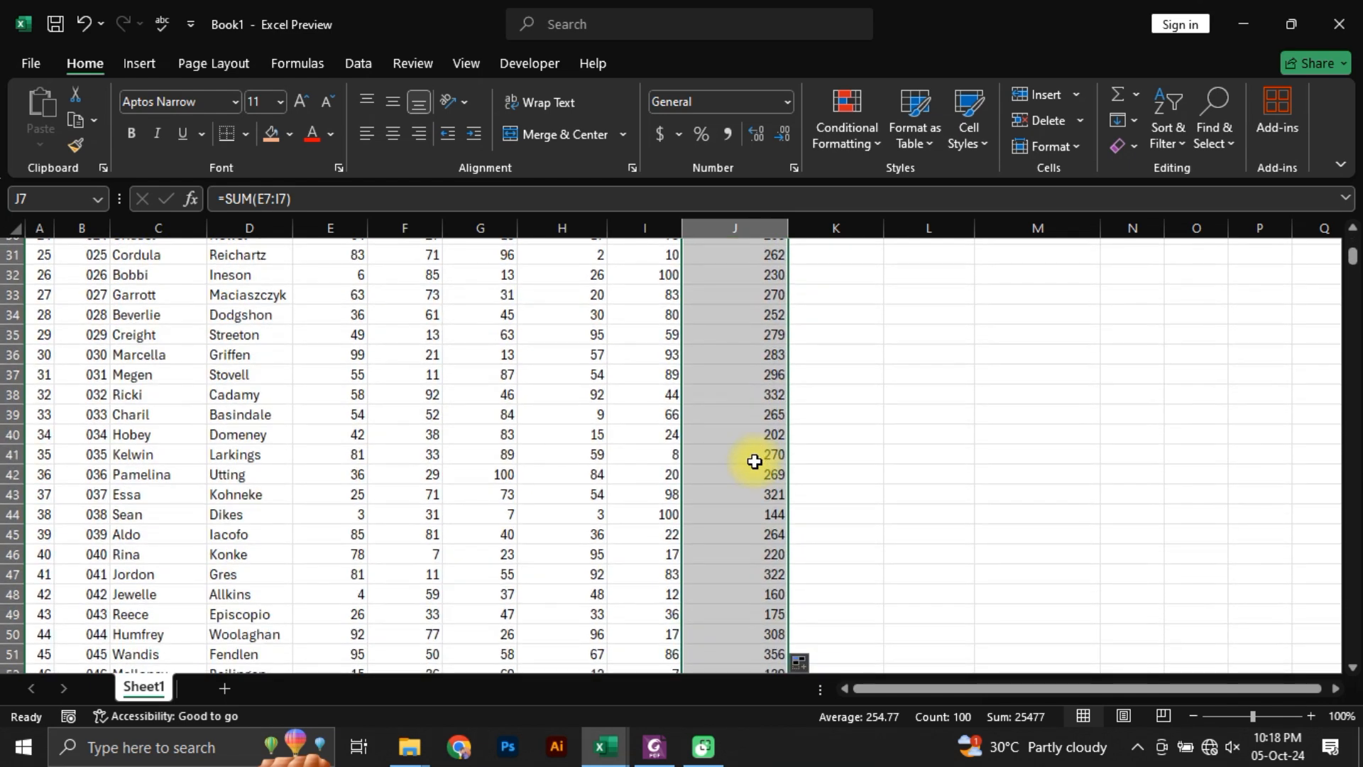
# Step: Enter the formula =100*5 in K7 as the first student's Total Marks, discarding the plain 500 entry
pyautogui.press('Right')
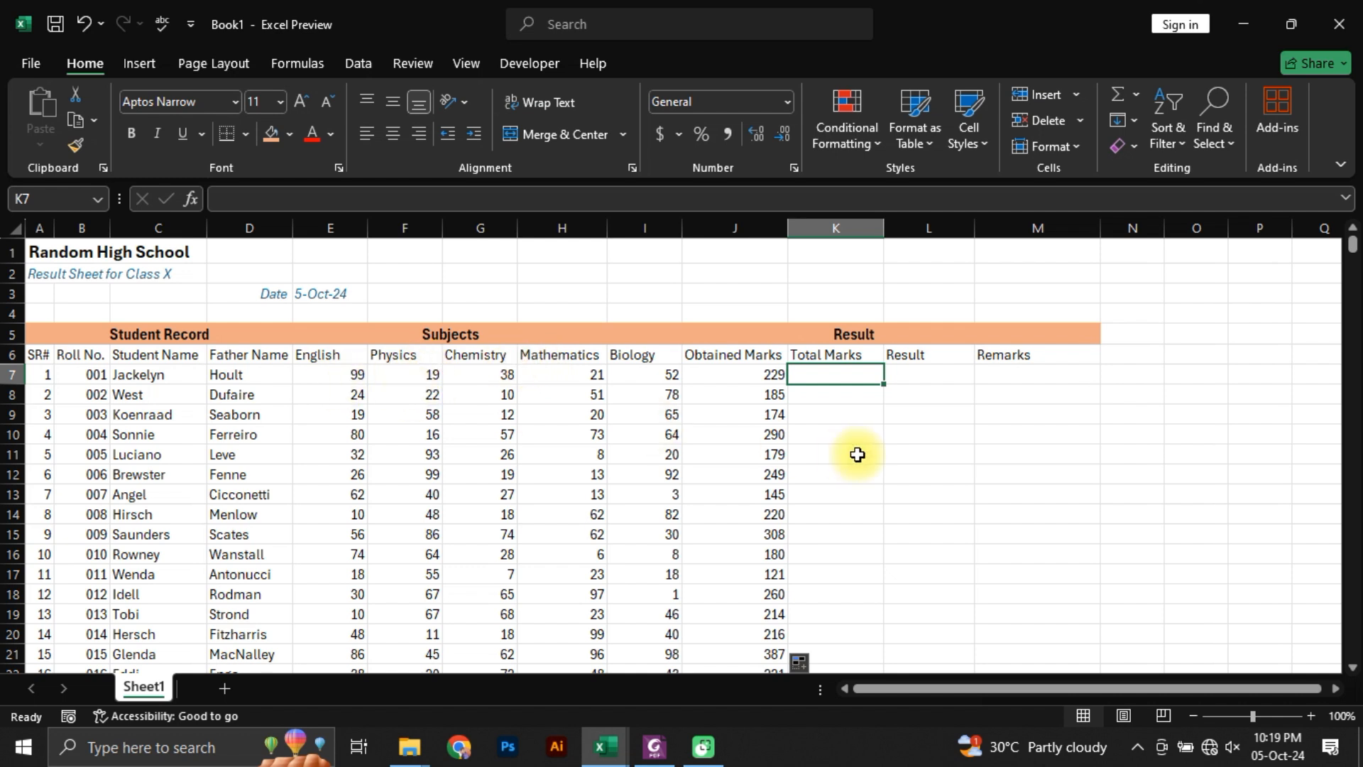
pyautogui.write('500')
pyautogui.press('Escape')
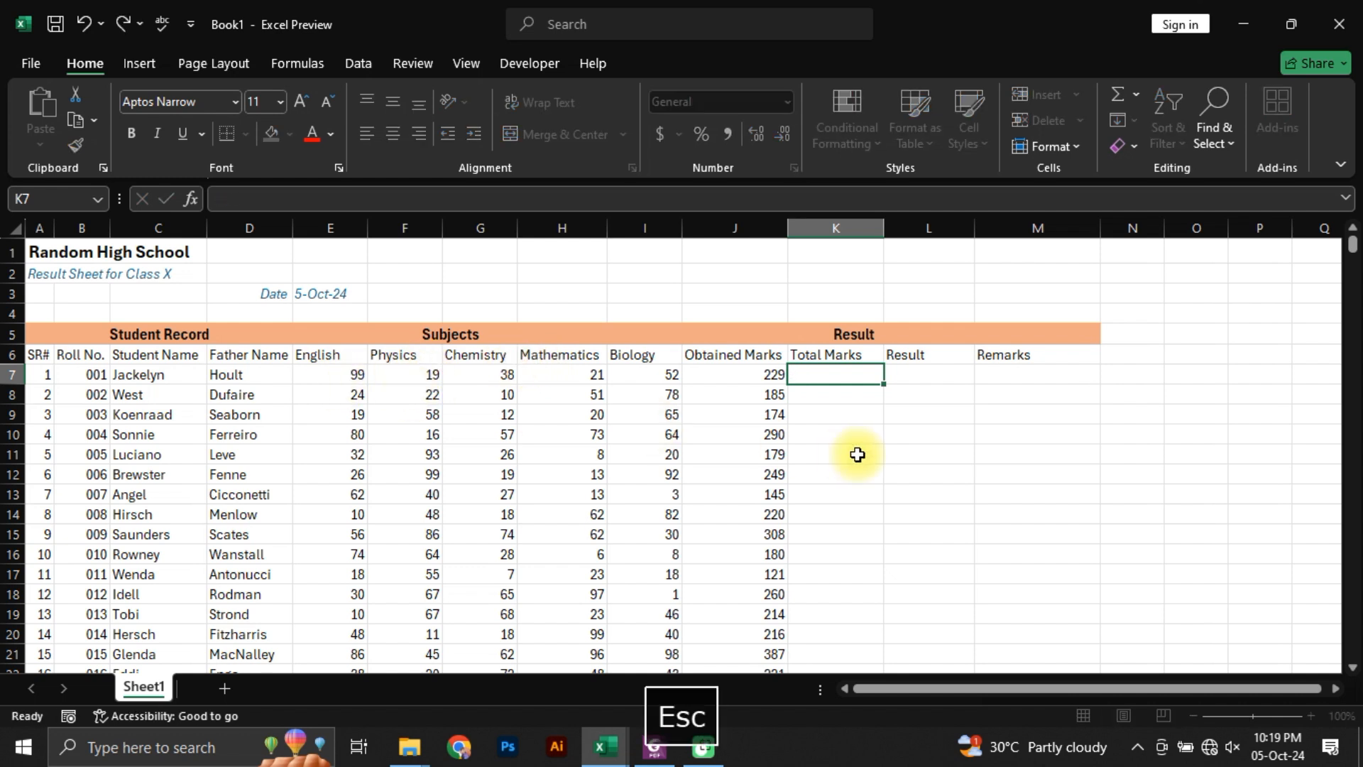
pyautogui.write('=100*5')
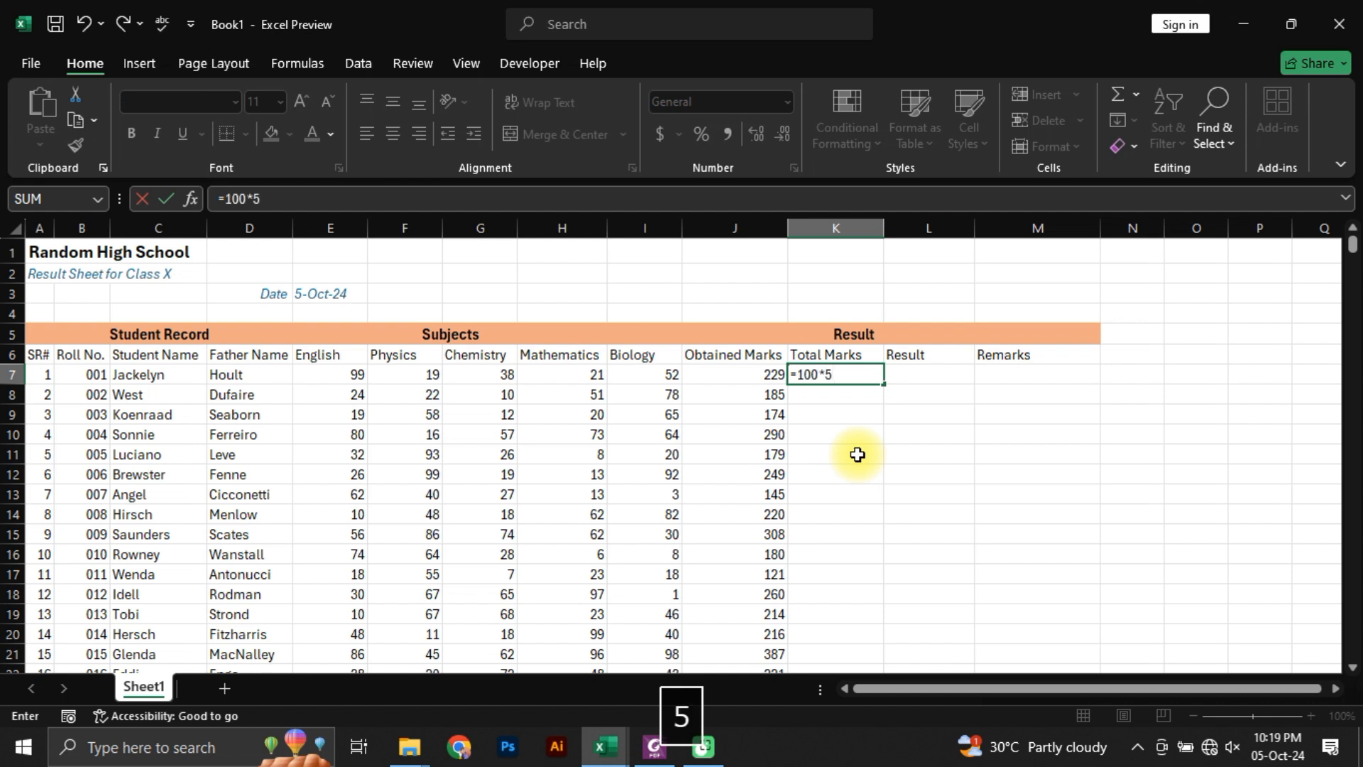
pyautogui.press('Return')
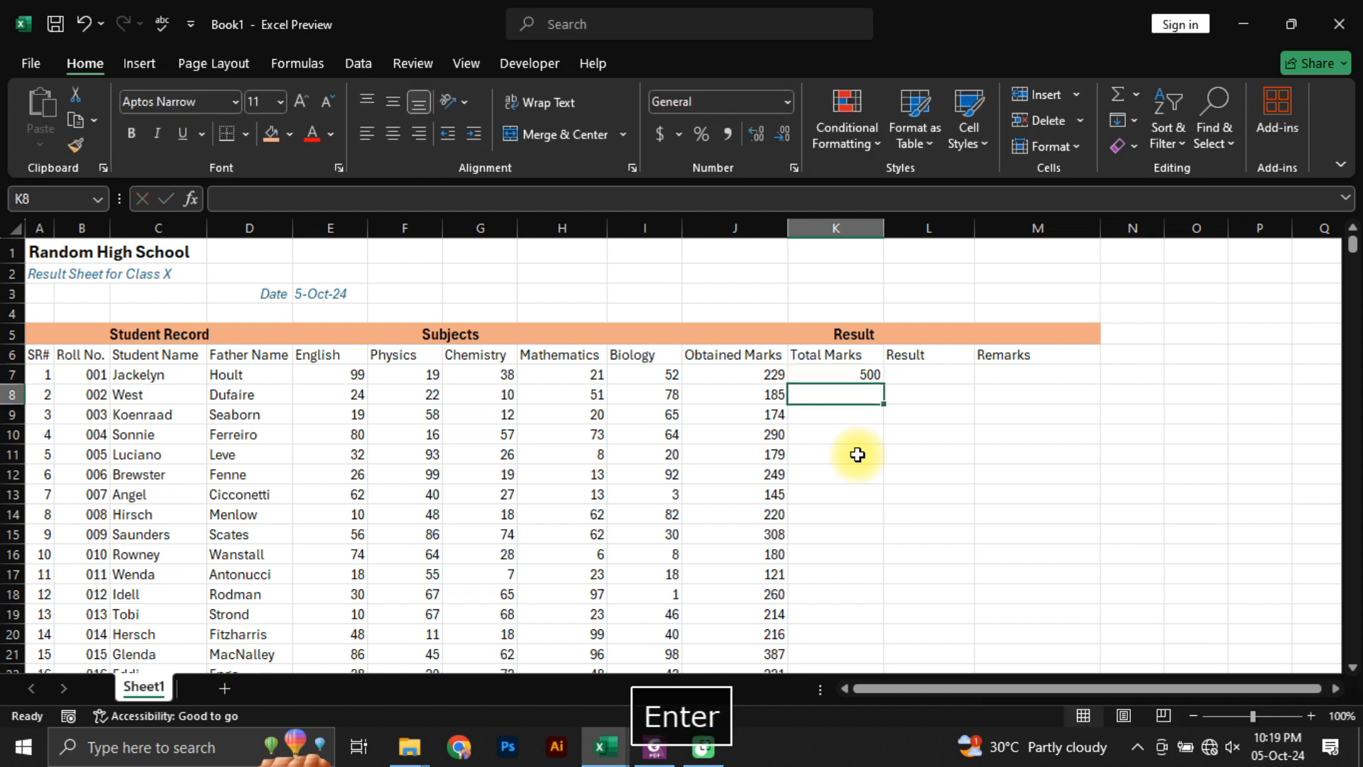
# Step: Auto-fill the Total Marks formula from K7 down to the last student's row, and select the first Result cell, L7
pyautogui.press('Left')
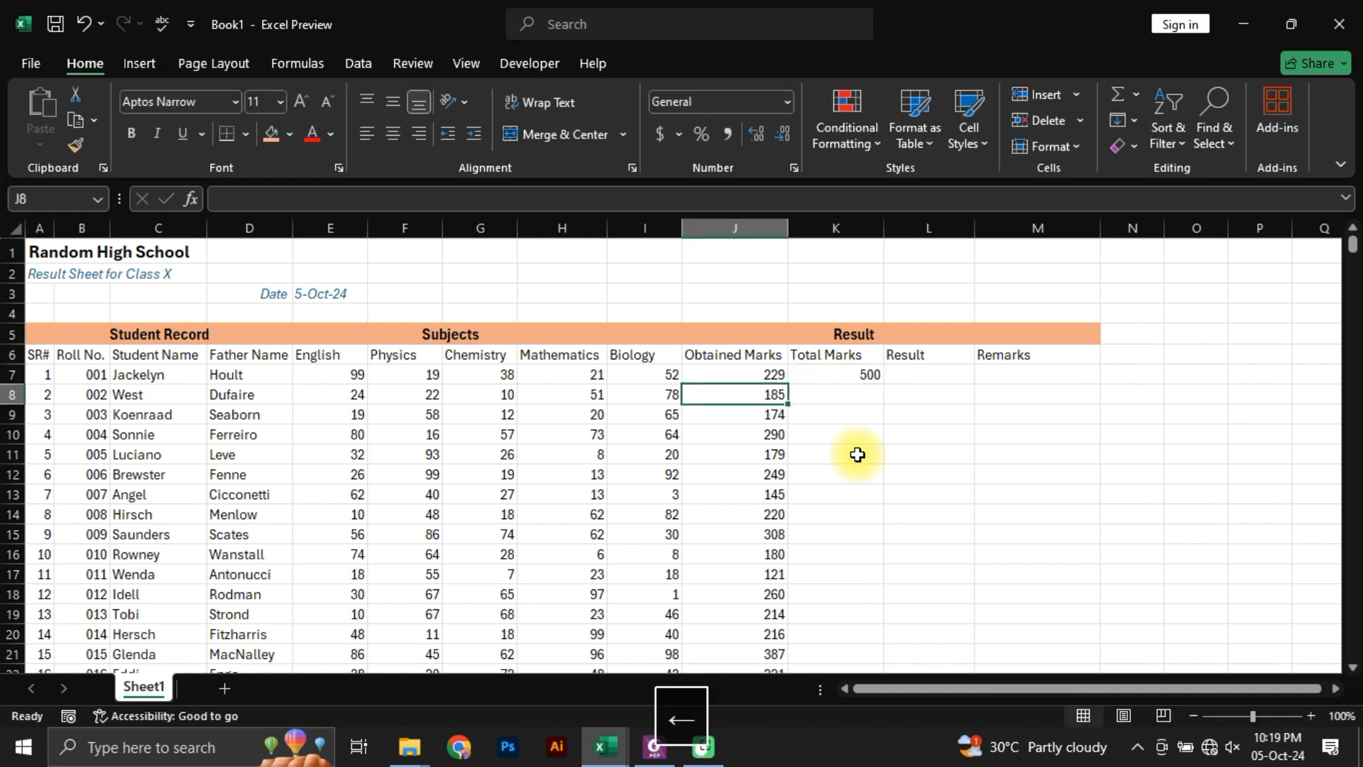
pyautogui.press('Right')
pyautogui.press('Up')
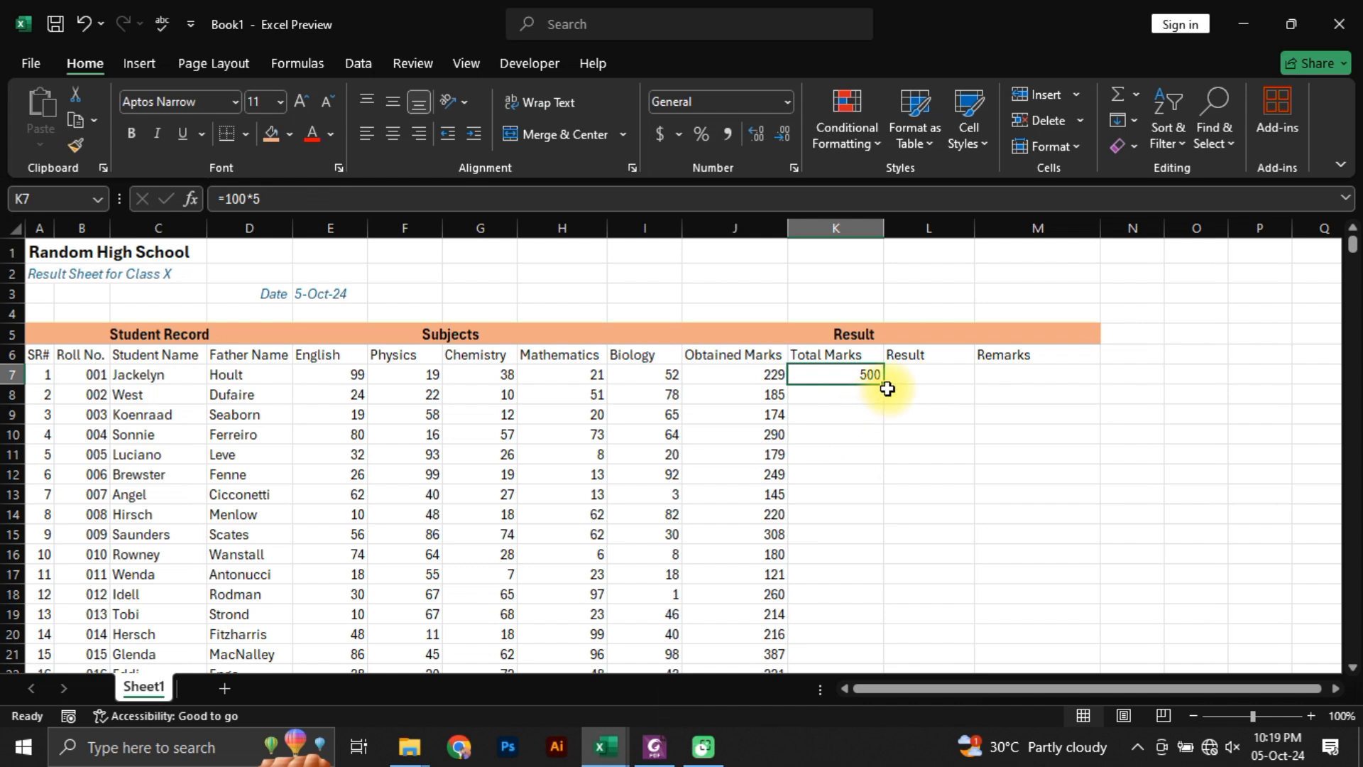
pyautogui.doubleClick(884, 384)
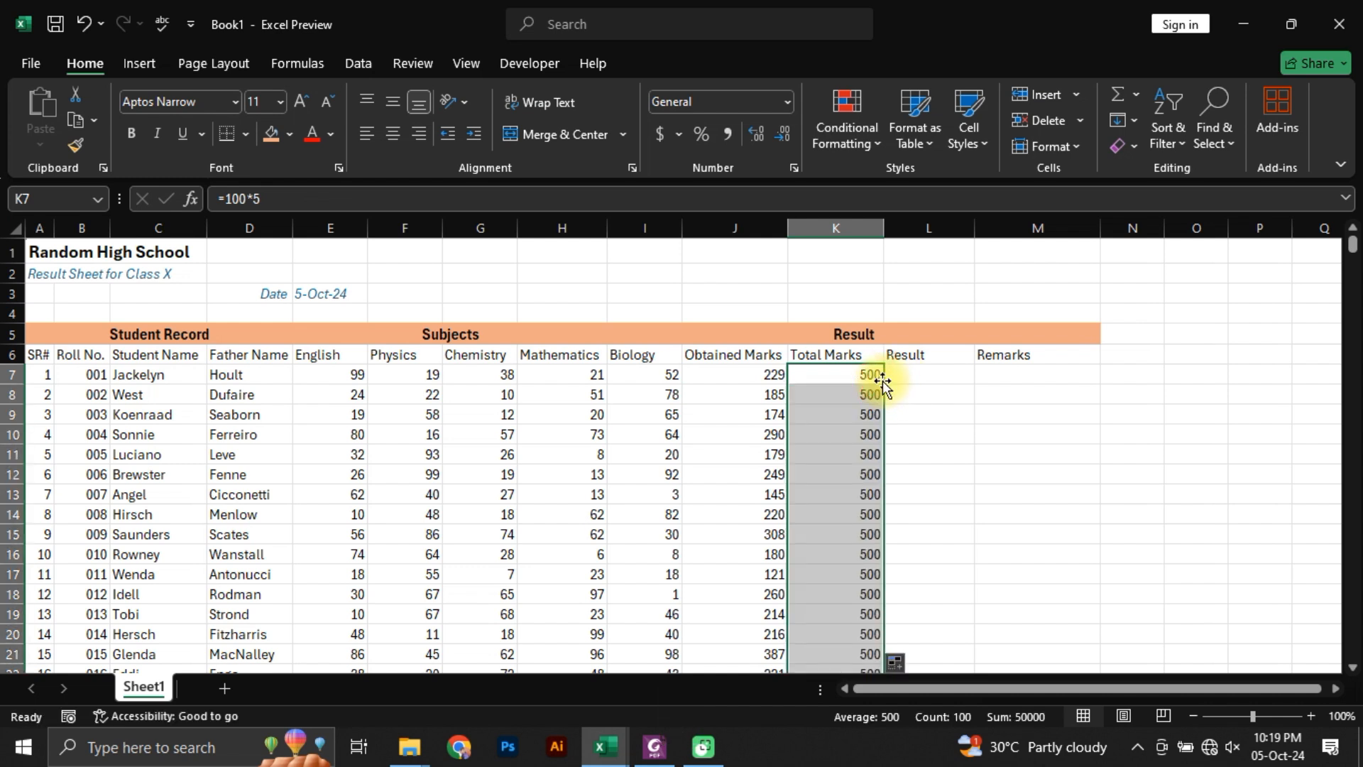
pyautogui.click(832, 399)
pyautogui.click(923, 389)
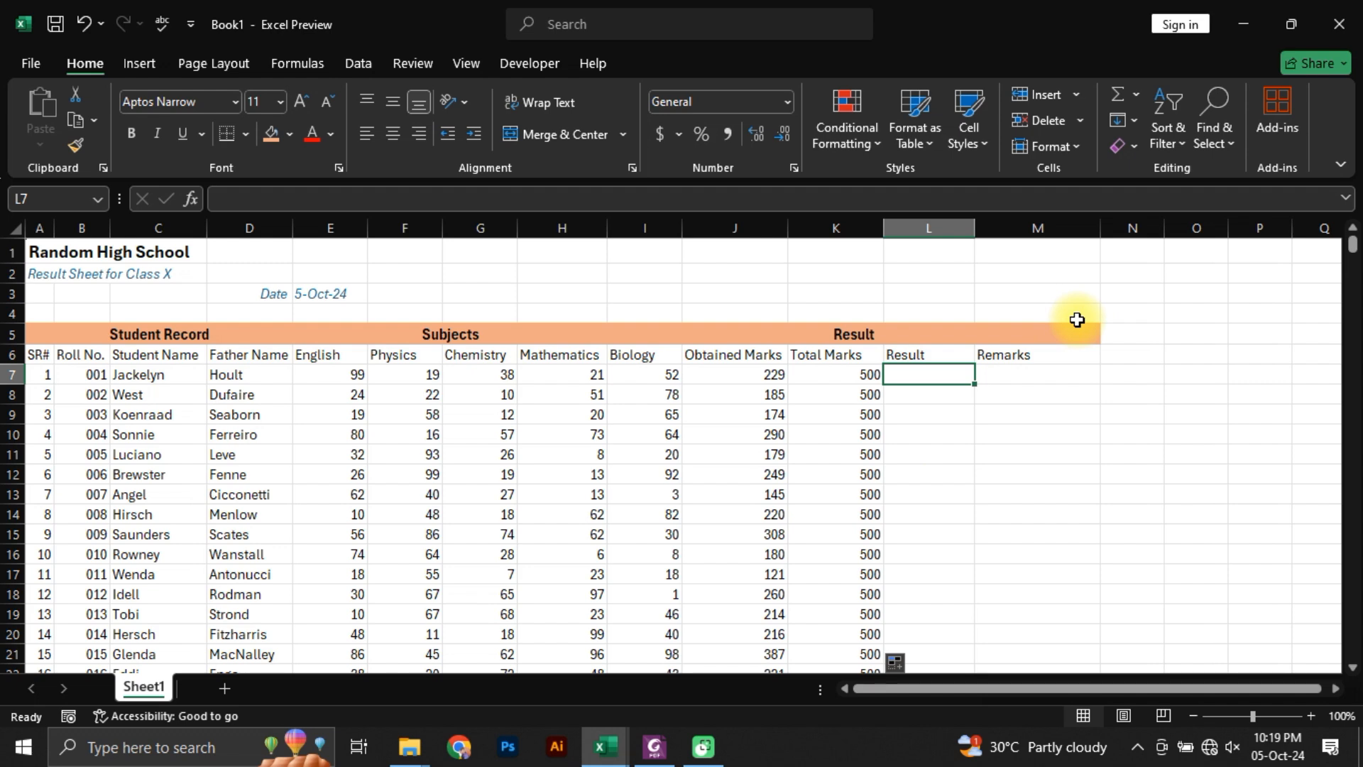
# Step: Enter 33% in the empty cell N1 beside the result sheet as the passing percentage
pyautogui.click(1136, 253)
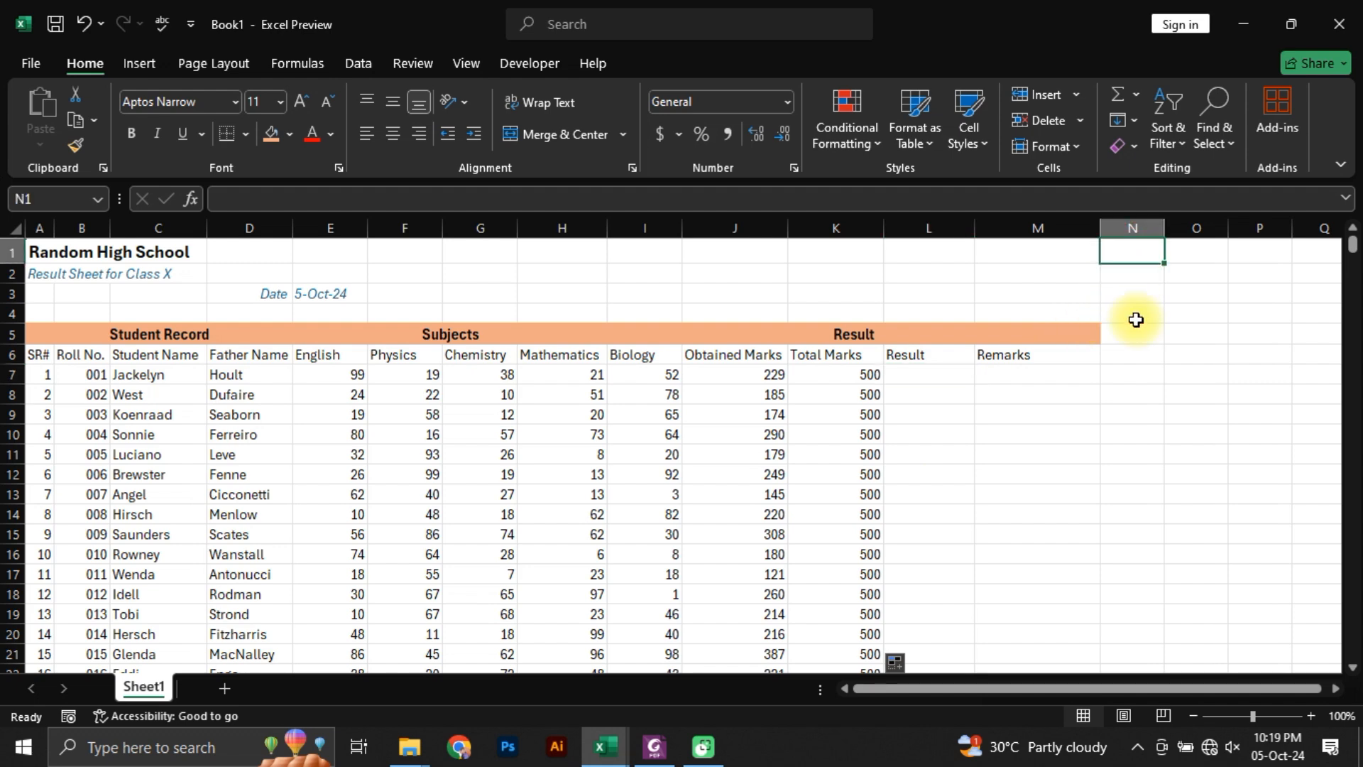
pyautogui.write('33')
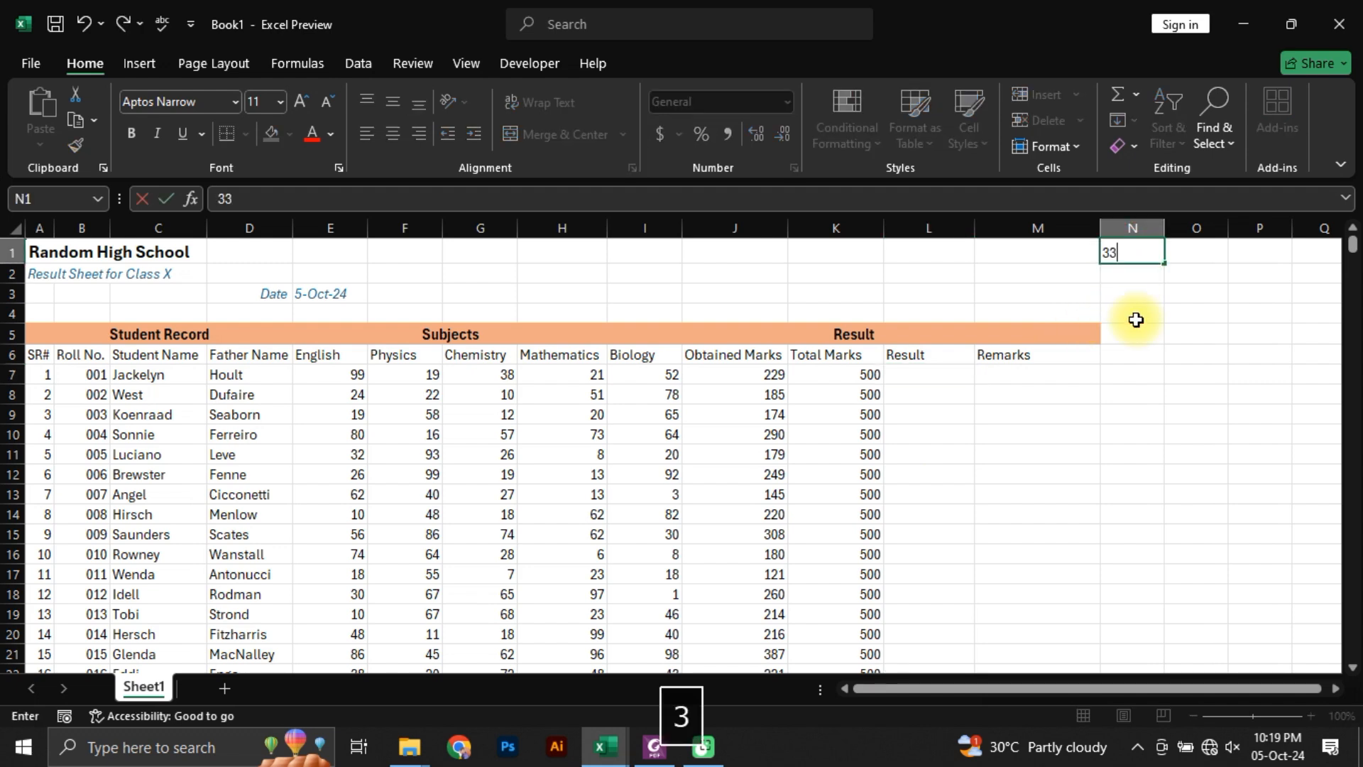
pyautogui.write('%')
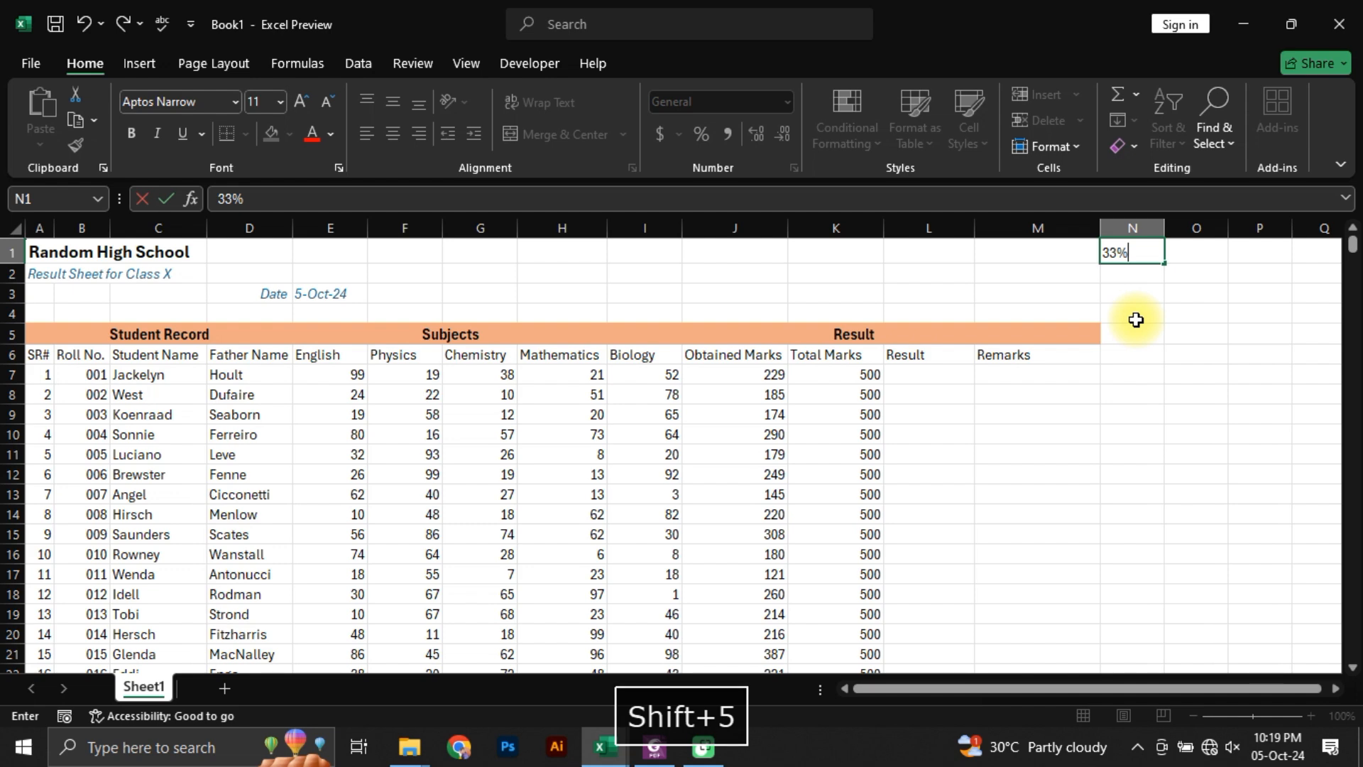
pyautogui.press('Return')
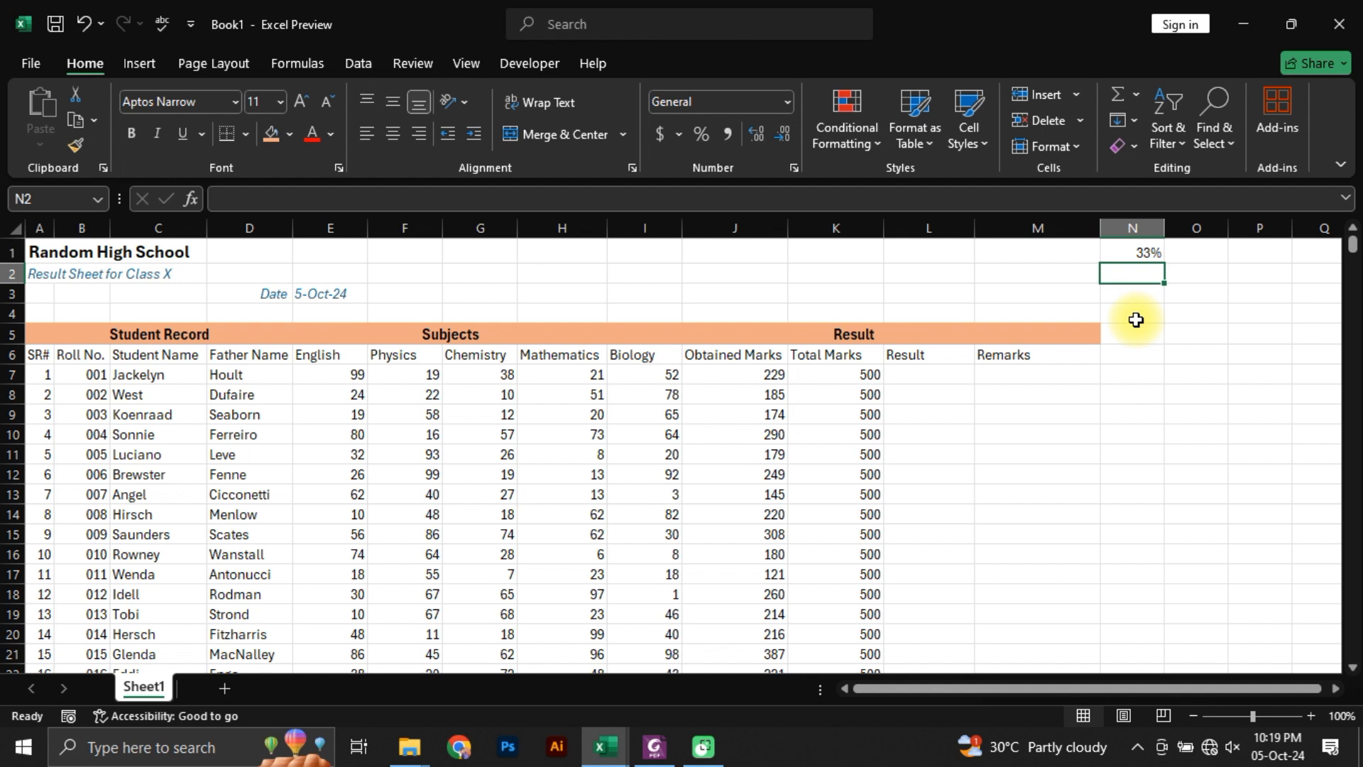
# Step: Enter 33*100 in O1 and turn it into the formula =33*100
pyautogui.press('Right')
pyautogui.press('Up')
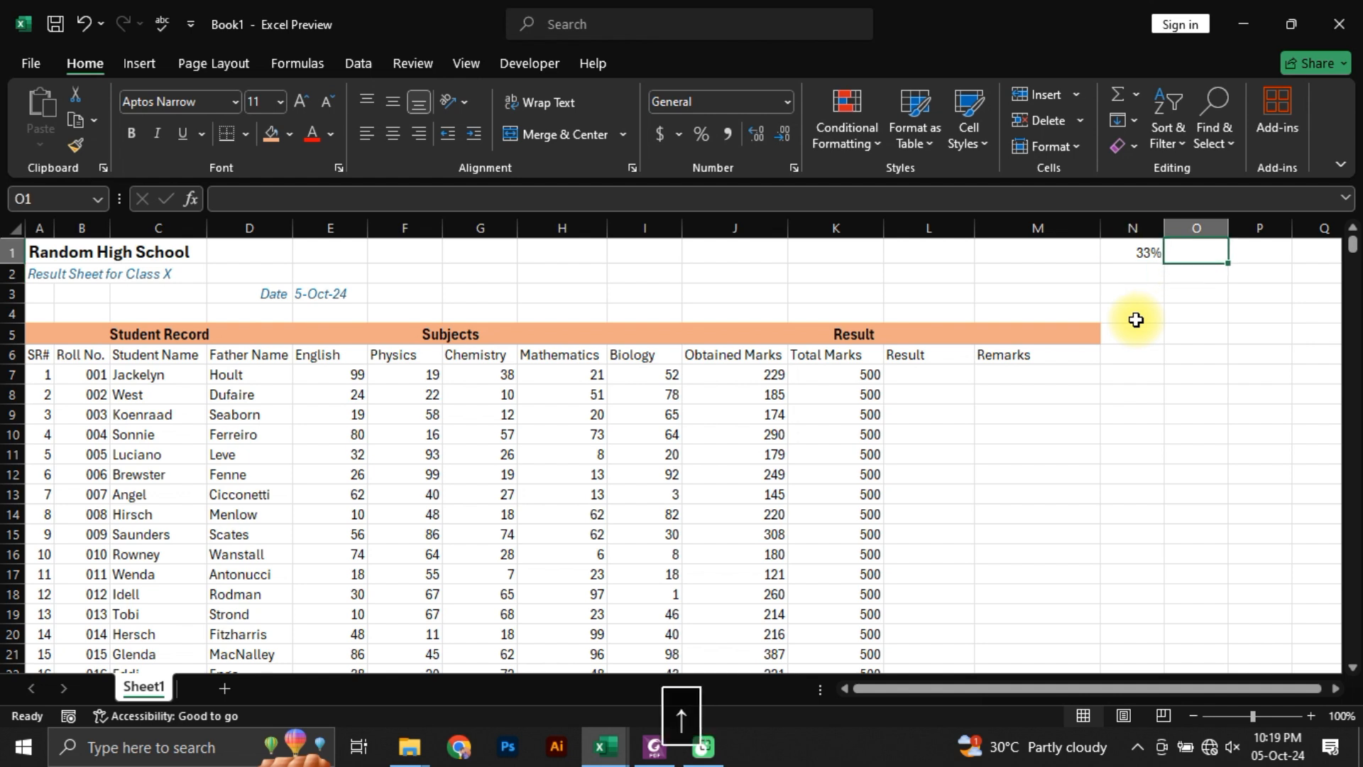
pyautogui.write('33*1')
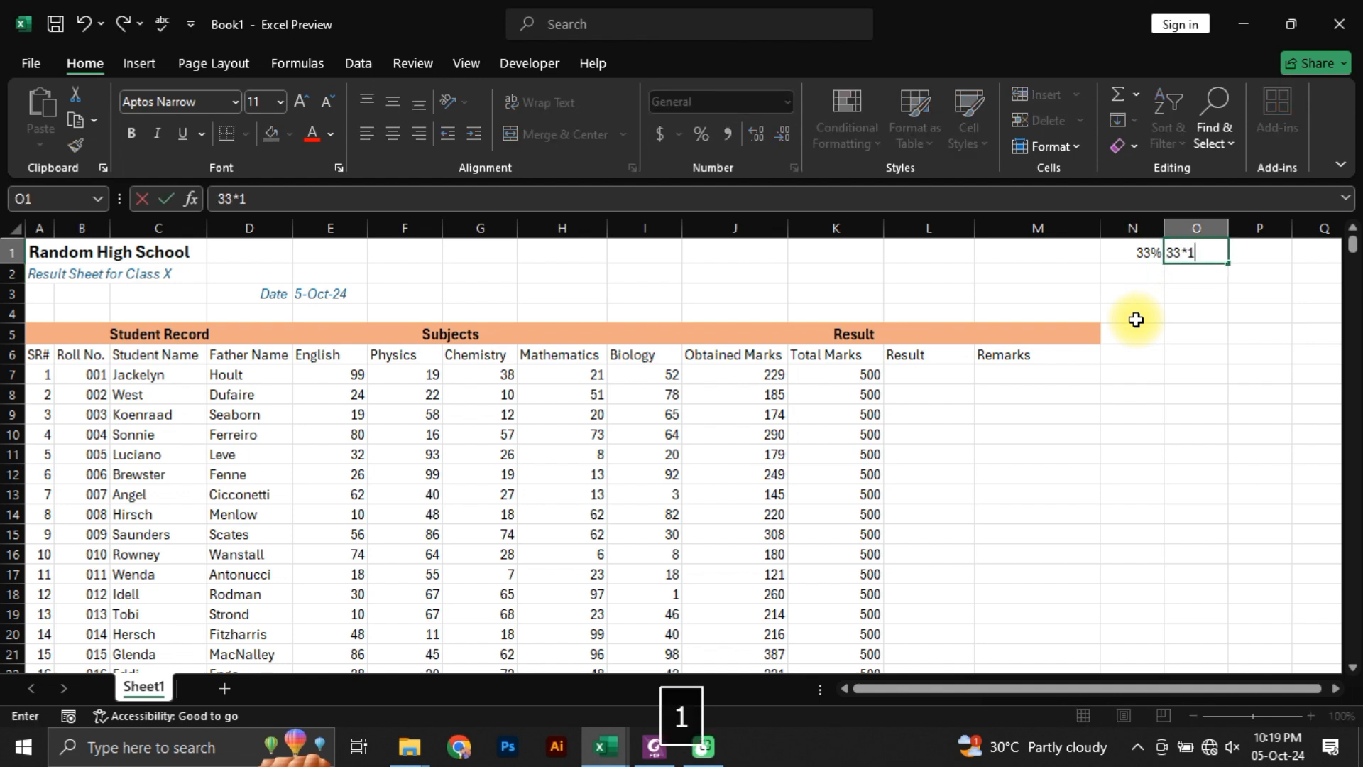
pyautogui.write('00')
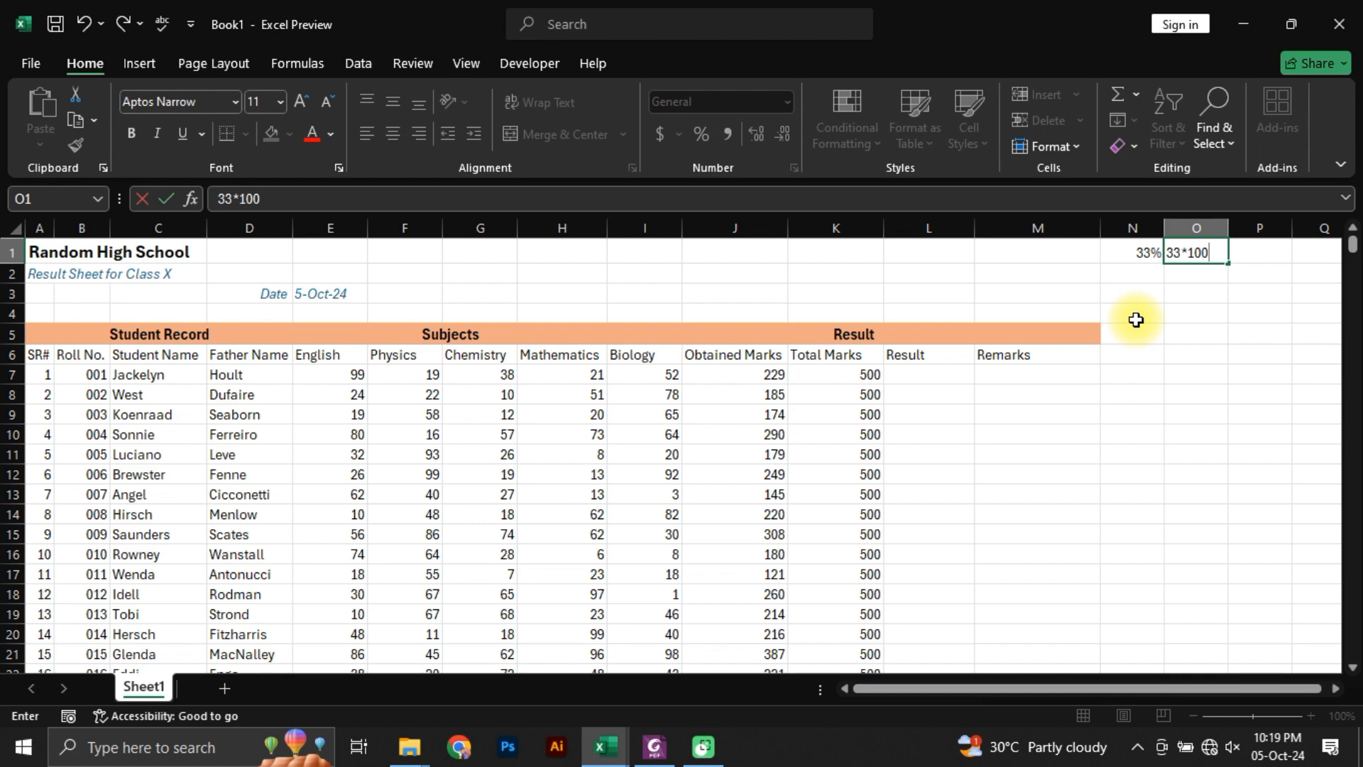
pyautogui.press('Return')
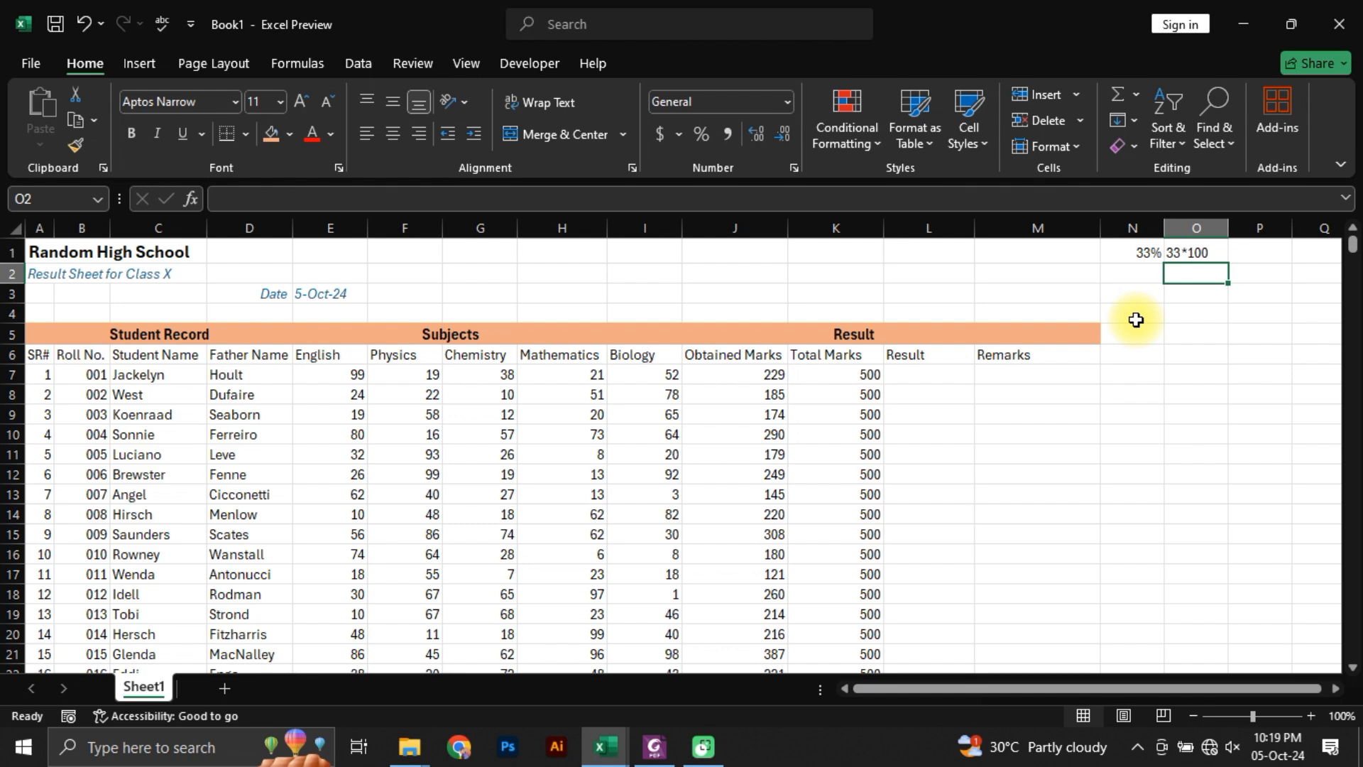
pyautogui.press('Up')
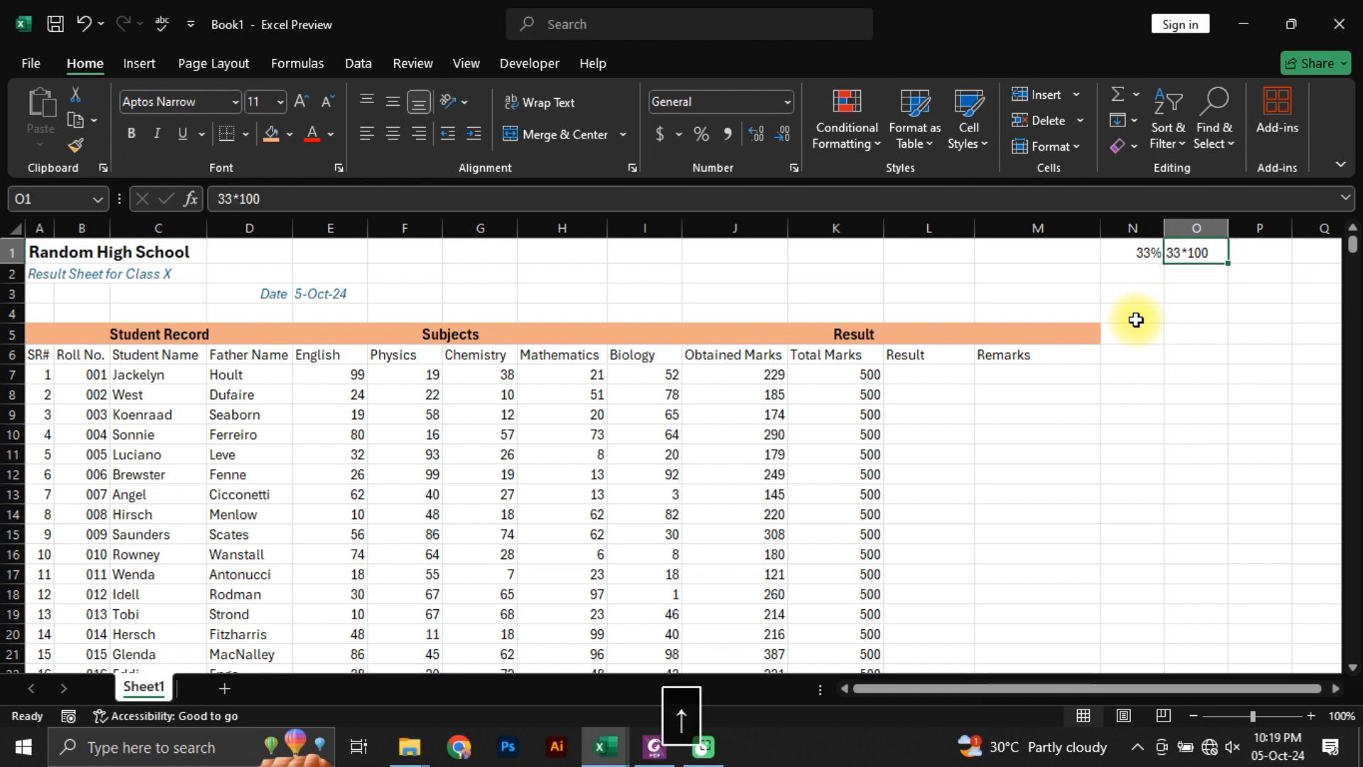
pyautogui.press('F2')
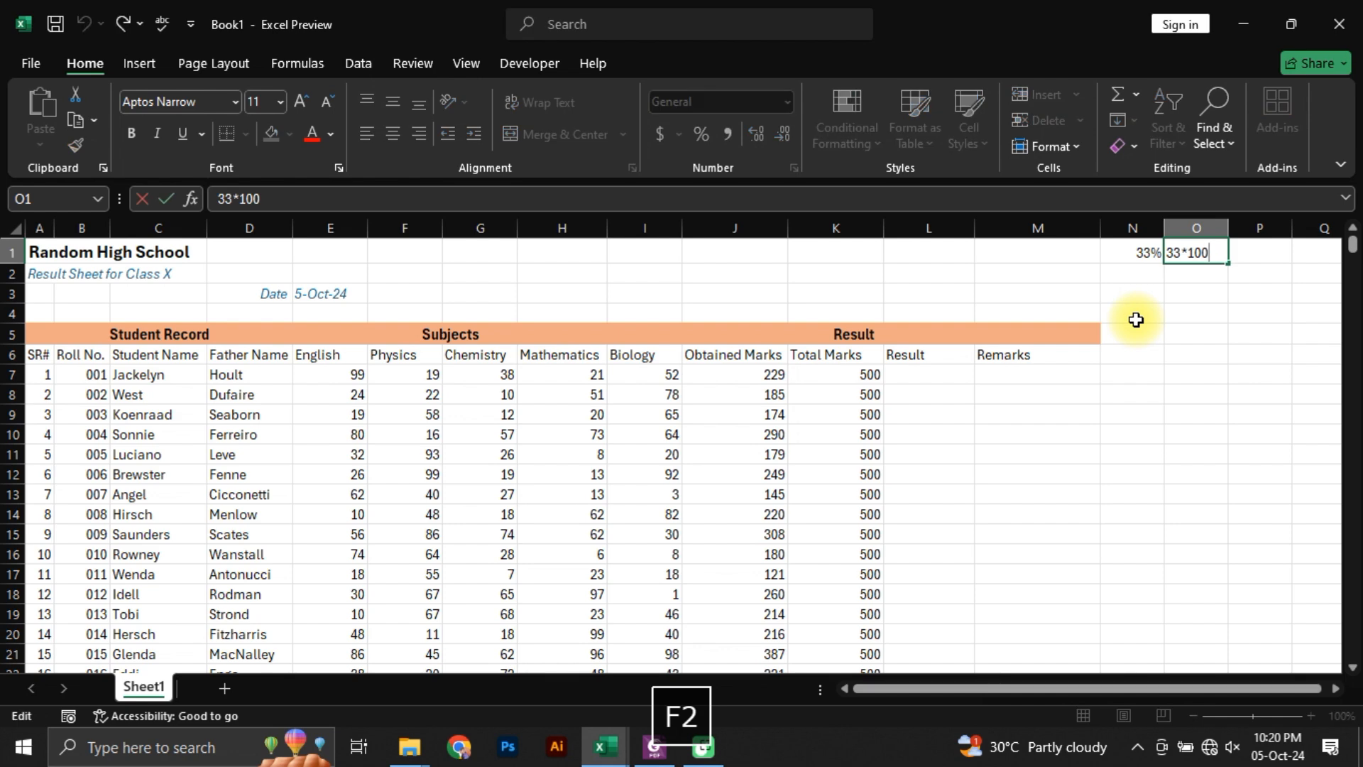
pyautogui.press('Left')
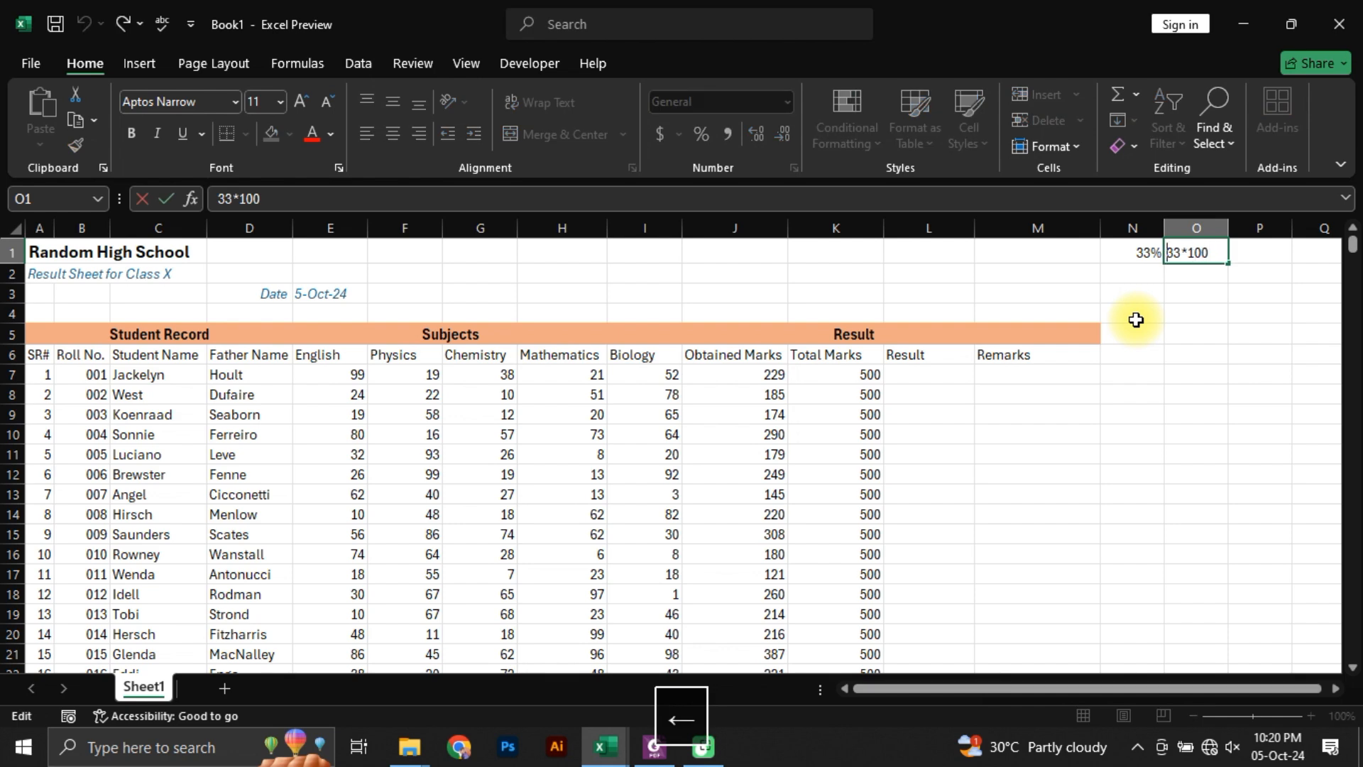
pyautogui.press('Home')
pyautogui.write('=')
pyautogui.press('Return')
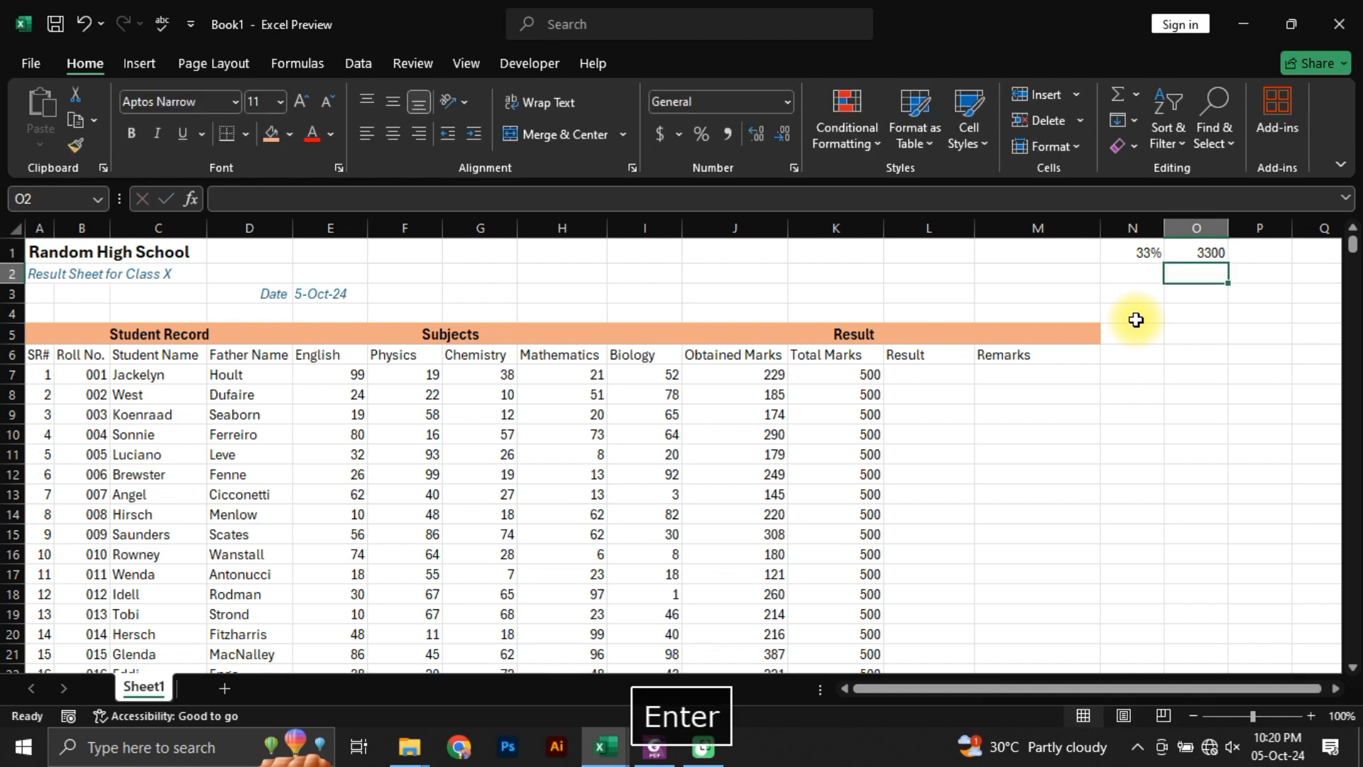
# Step: Change the formula in O1 to =33*5 to calculate the passing marks across five subjects
pyautogui.press('Up')
pyautogui.press('F2')
pyautogui.press('Left')
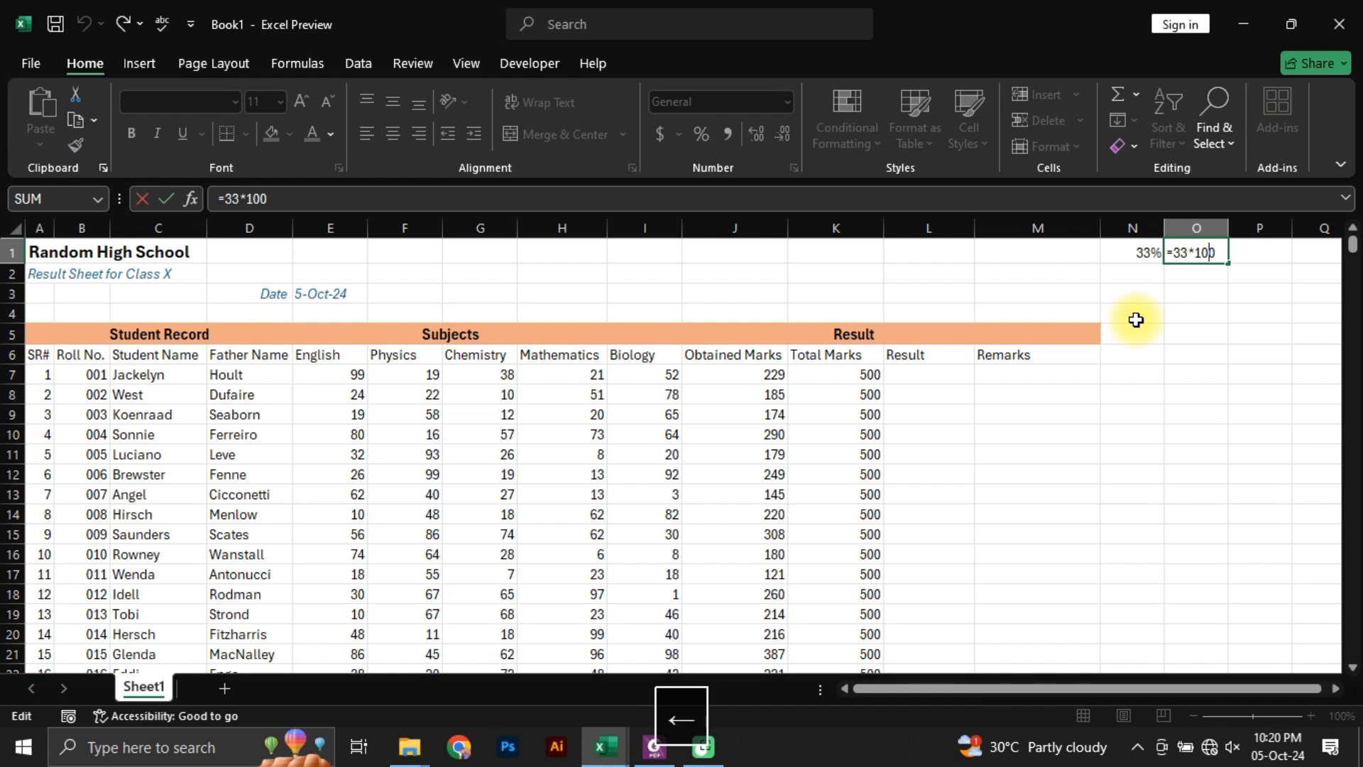
pyautogui.press('Right')
pyautogui.press('Right')
pyautogui.press('Right')
pyautogui.press('BackSpace')
pyautogui.press('BackSpace')
pyautogui.press('BackSpace')
pyautogui.write('5')
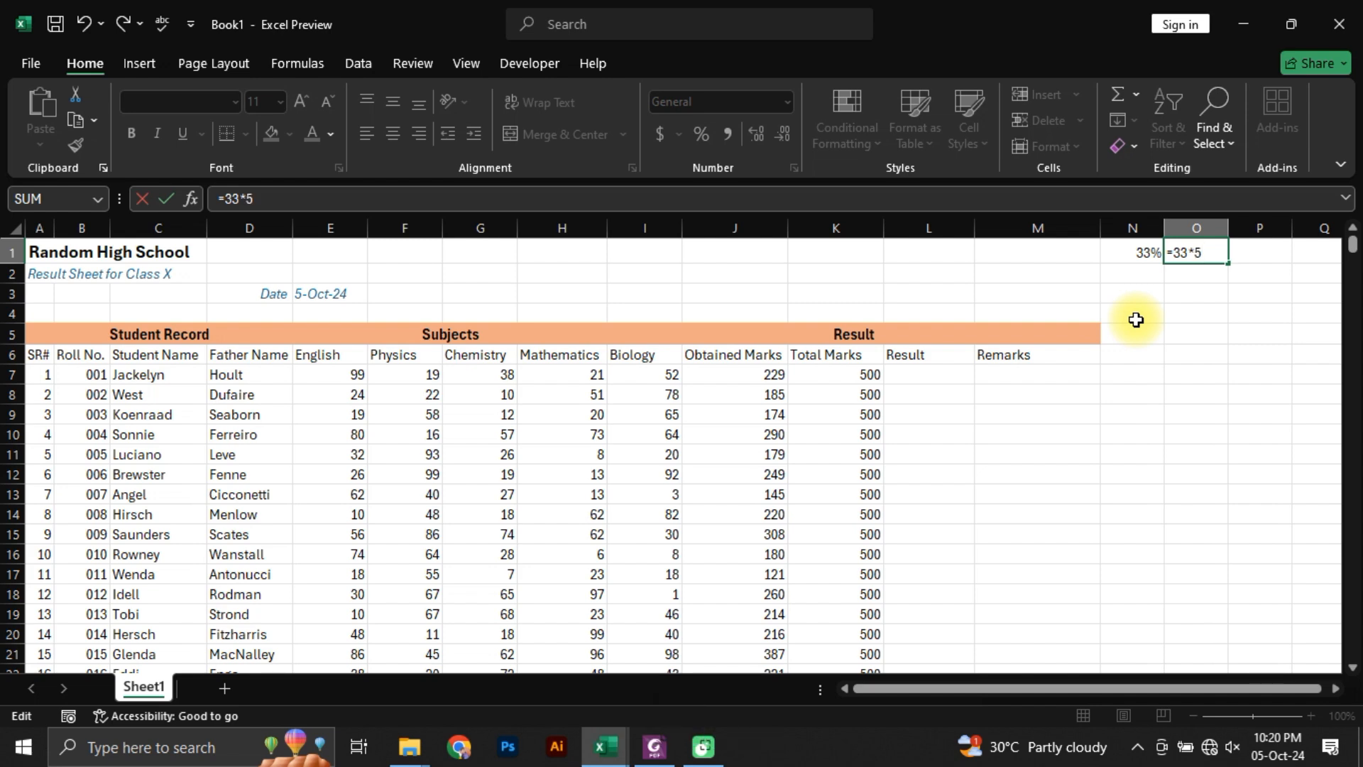
pyautogui.press('Return')
pyautogui.press('Up')
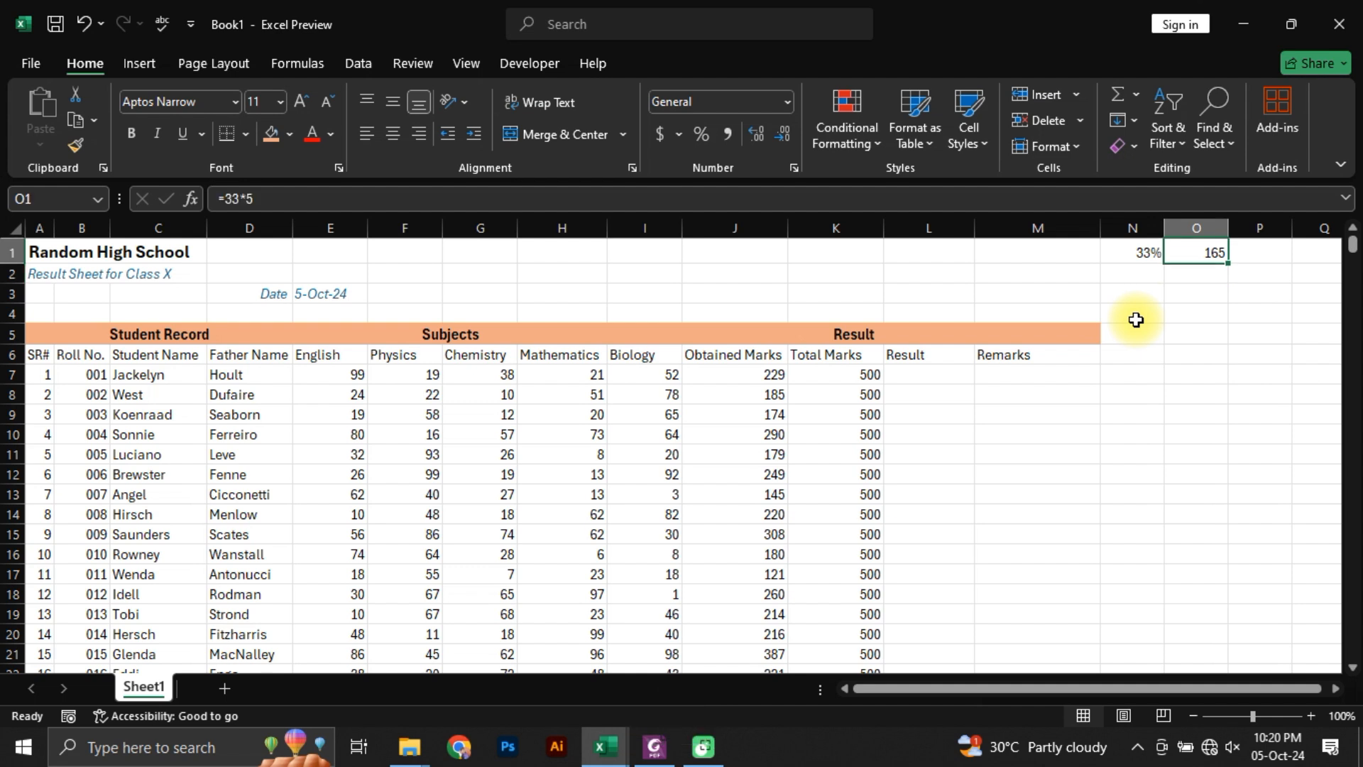
pyautogui.press('Left')
pyautogui.press('Left')
pyautogui.press('Right')
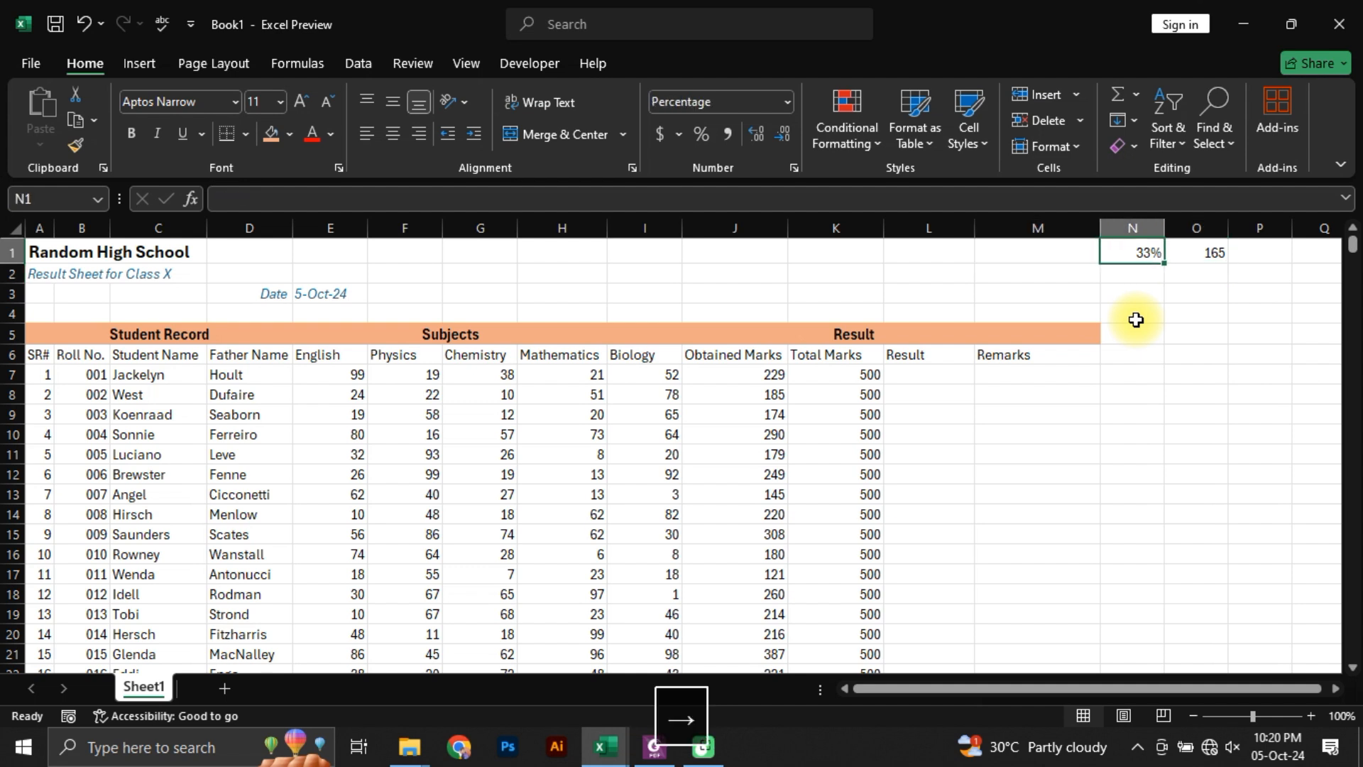
pyautogui.press('Right')
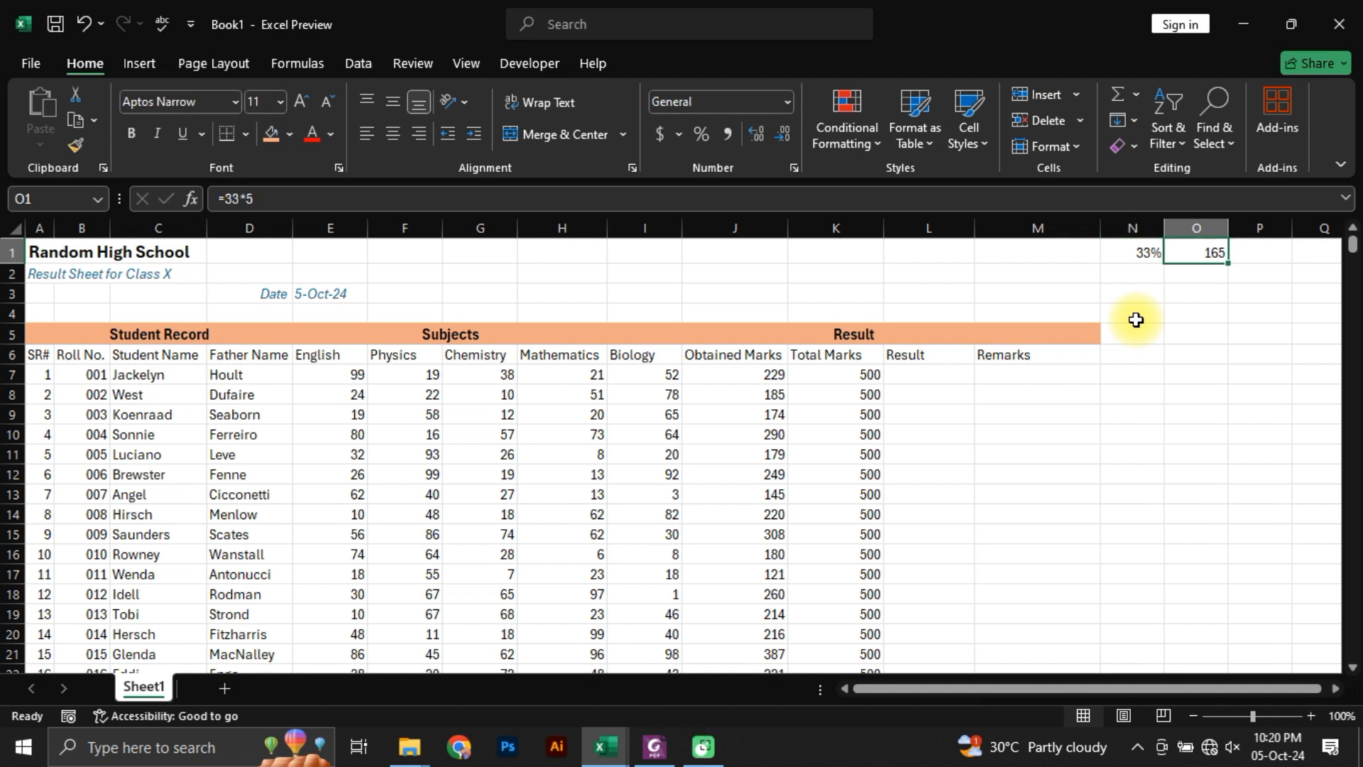
pyautogui.click(911, 374)
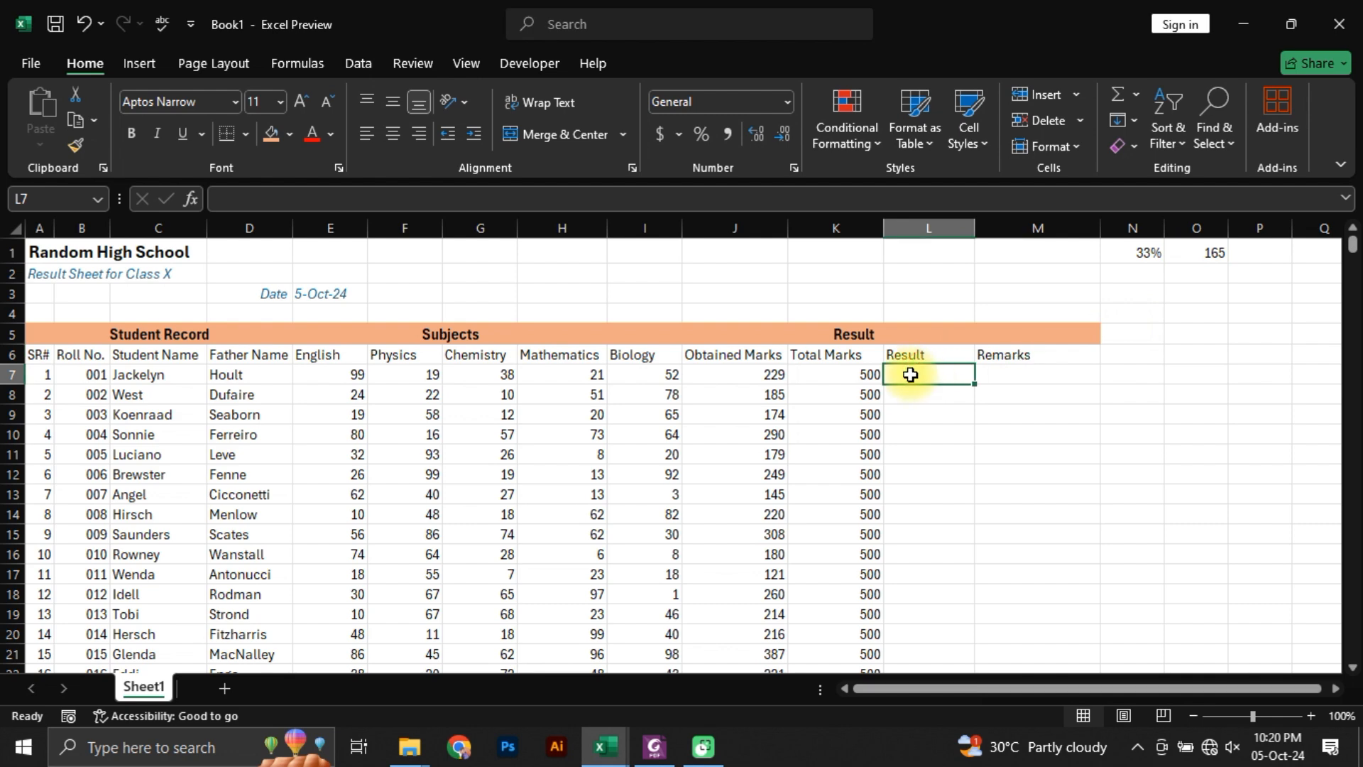
# Step: Replace the content of N1 with the label "total Passing Marks" and auto-fit column N to it
pyautogui.click(1147, 252)
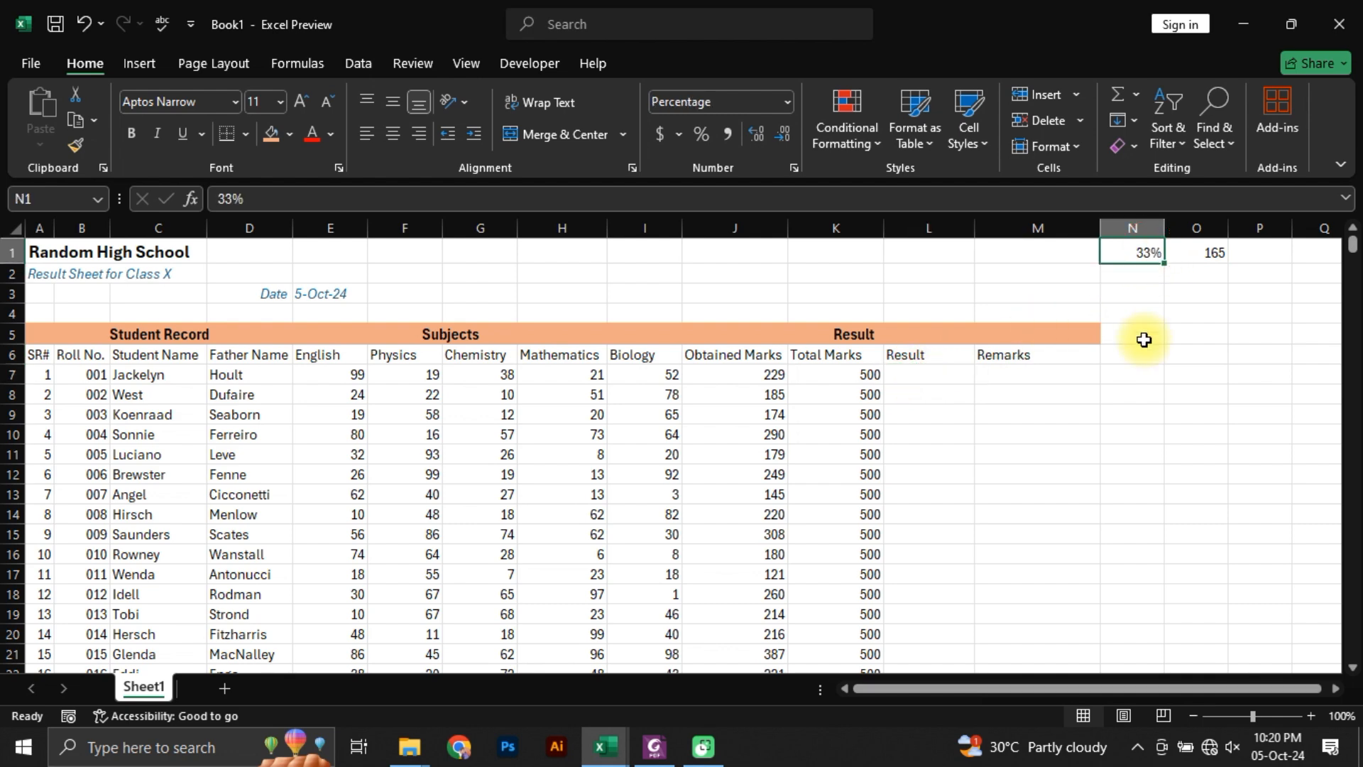
pyautogui.write('total Pa')
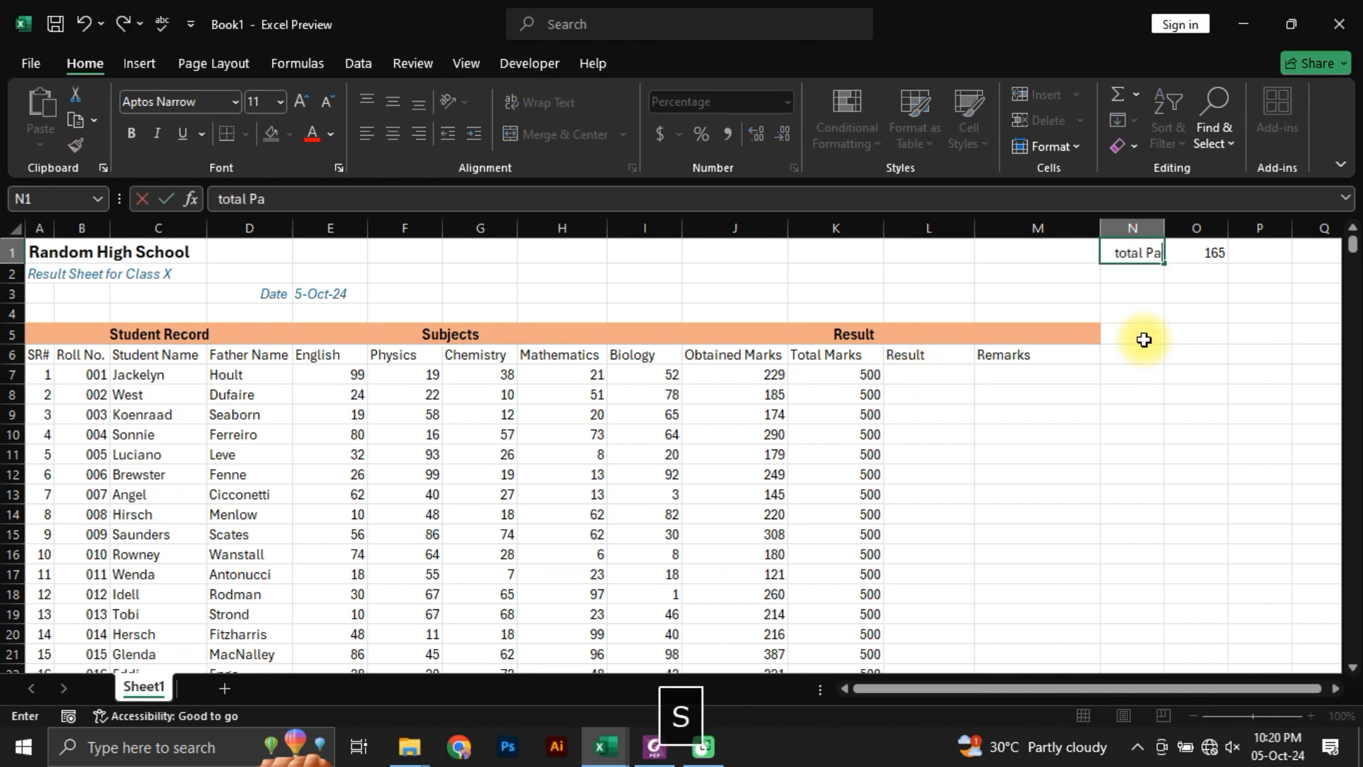
pyautogui.write('ssing Marks')
pyautogui.press('Return')
pyautogui.press('Up')
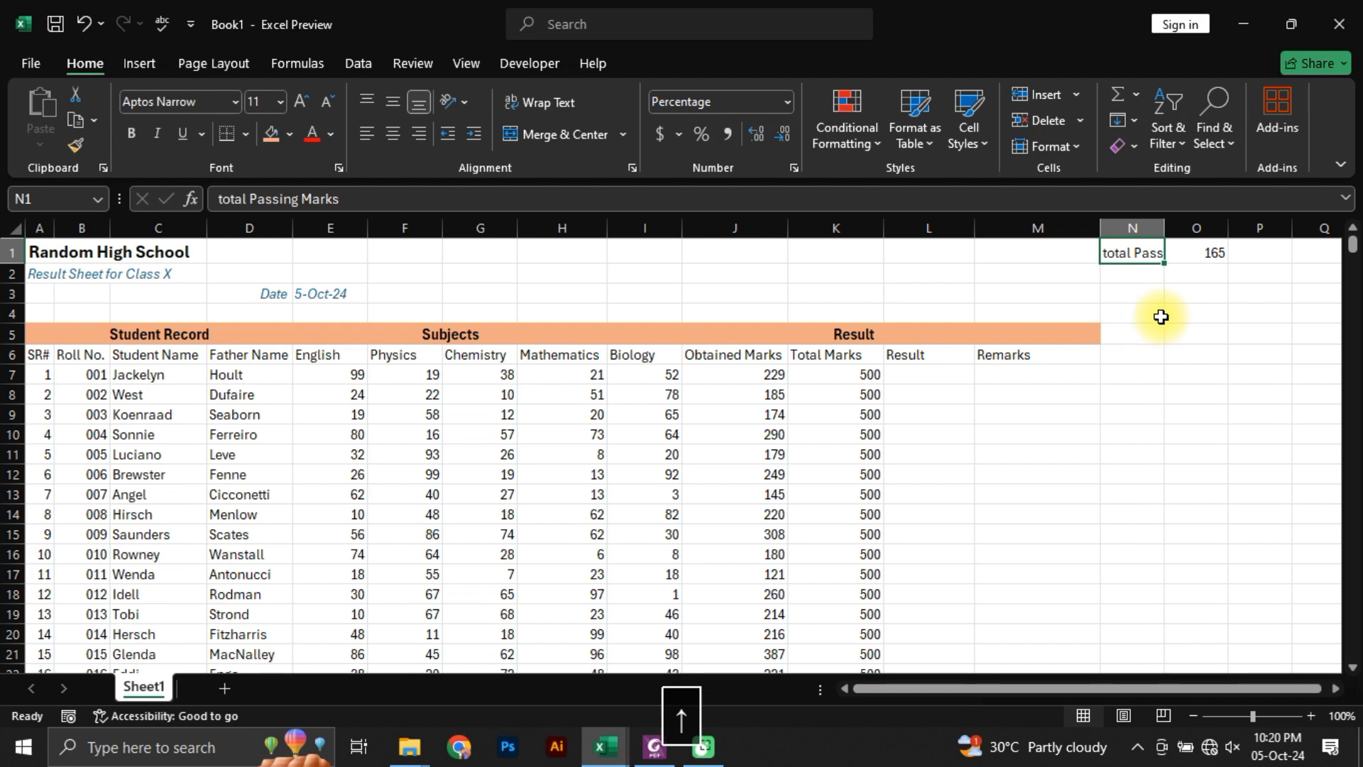
pyautogui.doubleClick(1166, 242)
pyautogui.click(1150, 293)
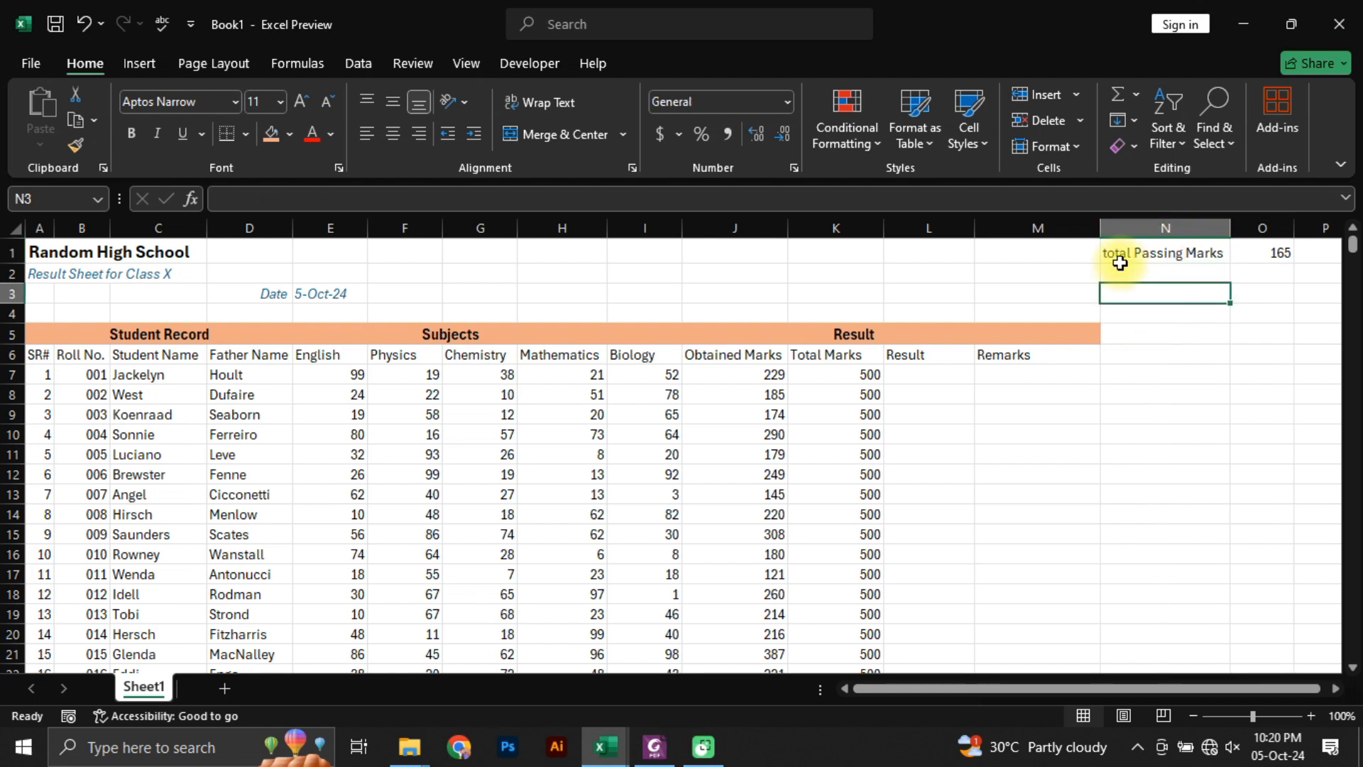
pyautogui.moveTo(1129, 256); pyautogui.dragTo(1258, 253)
pyautogui.click(1258, 252)
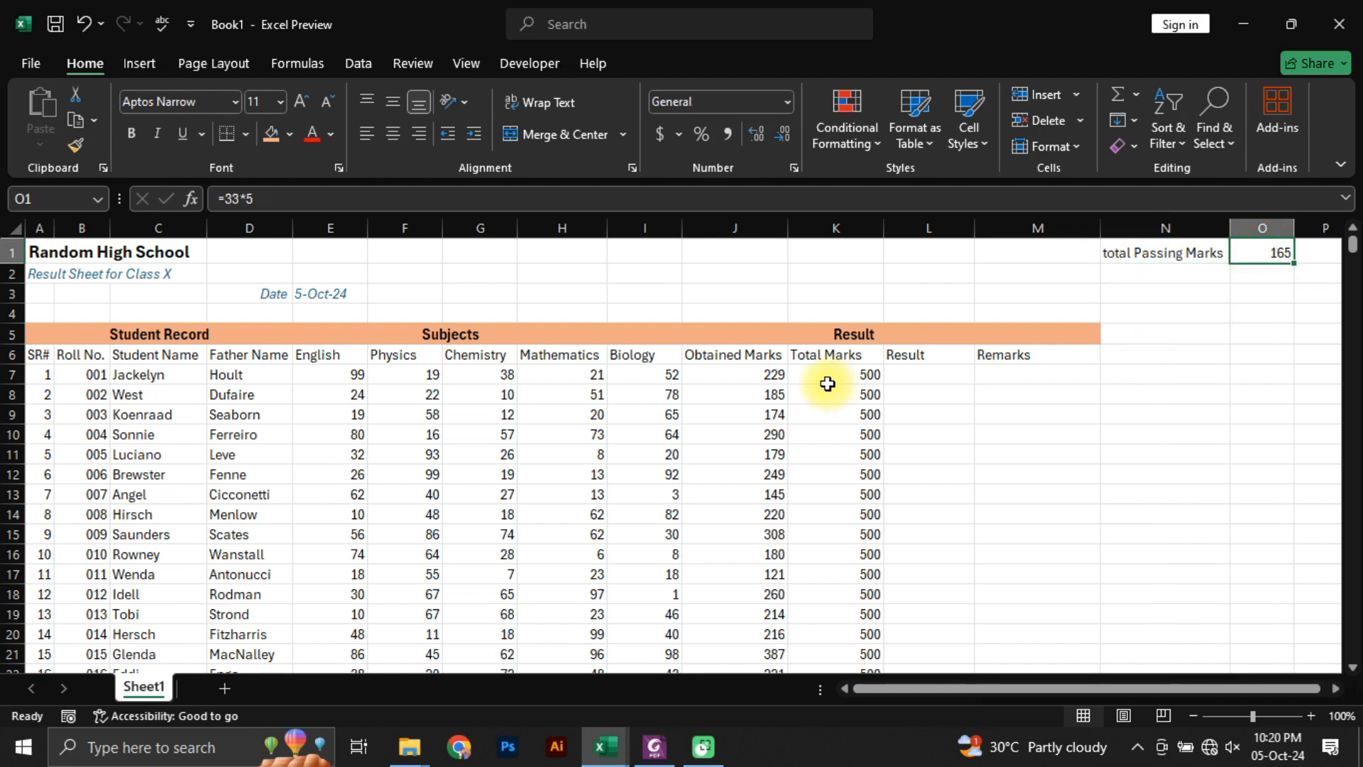
pyautogui.click(741, 382)
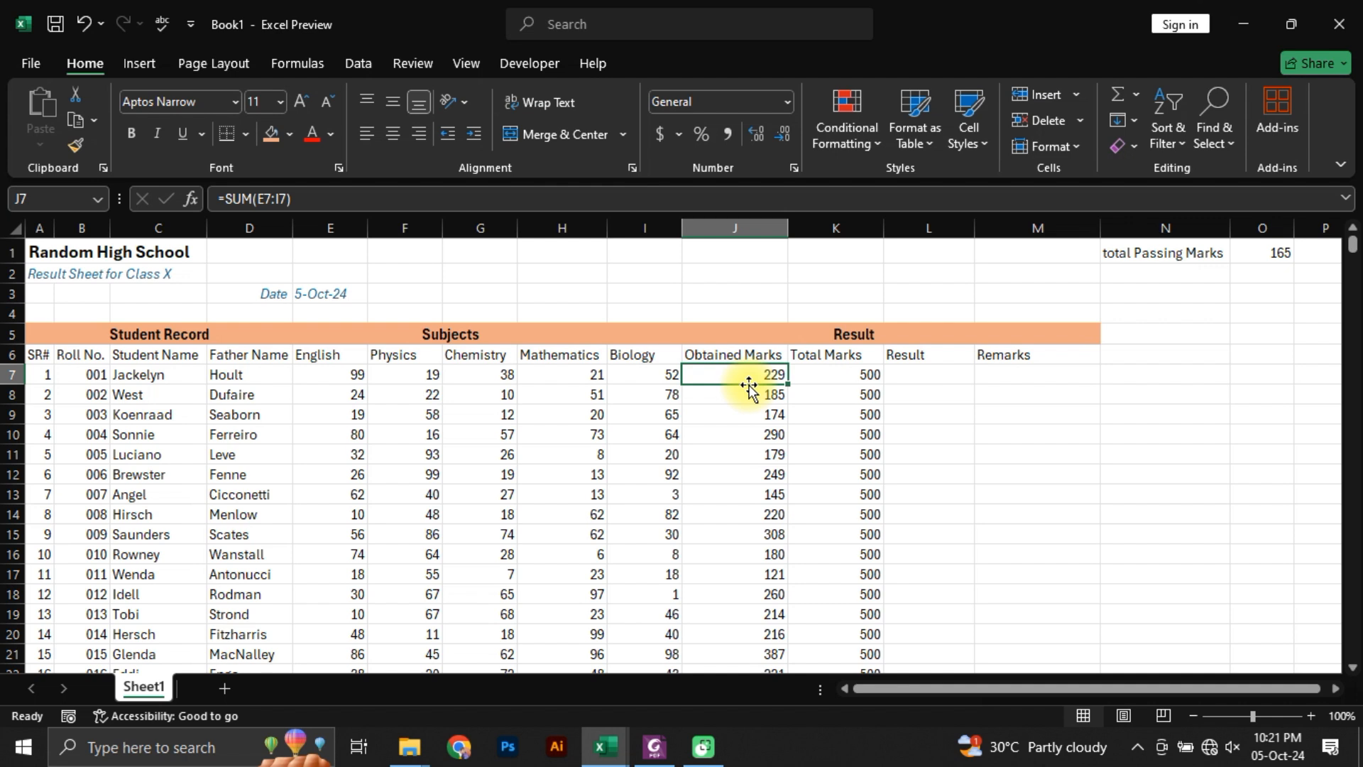
# Step: Begin an IF formula in L7, the first student's Result cell, with the logical test J7>O1
pyautogui.click(930, 376)
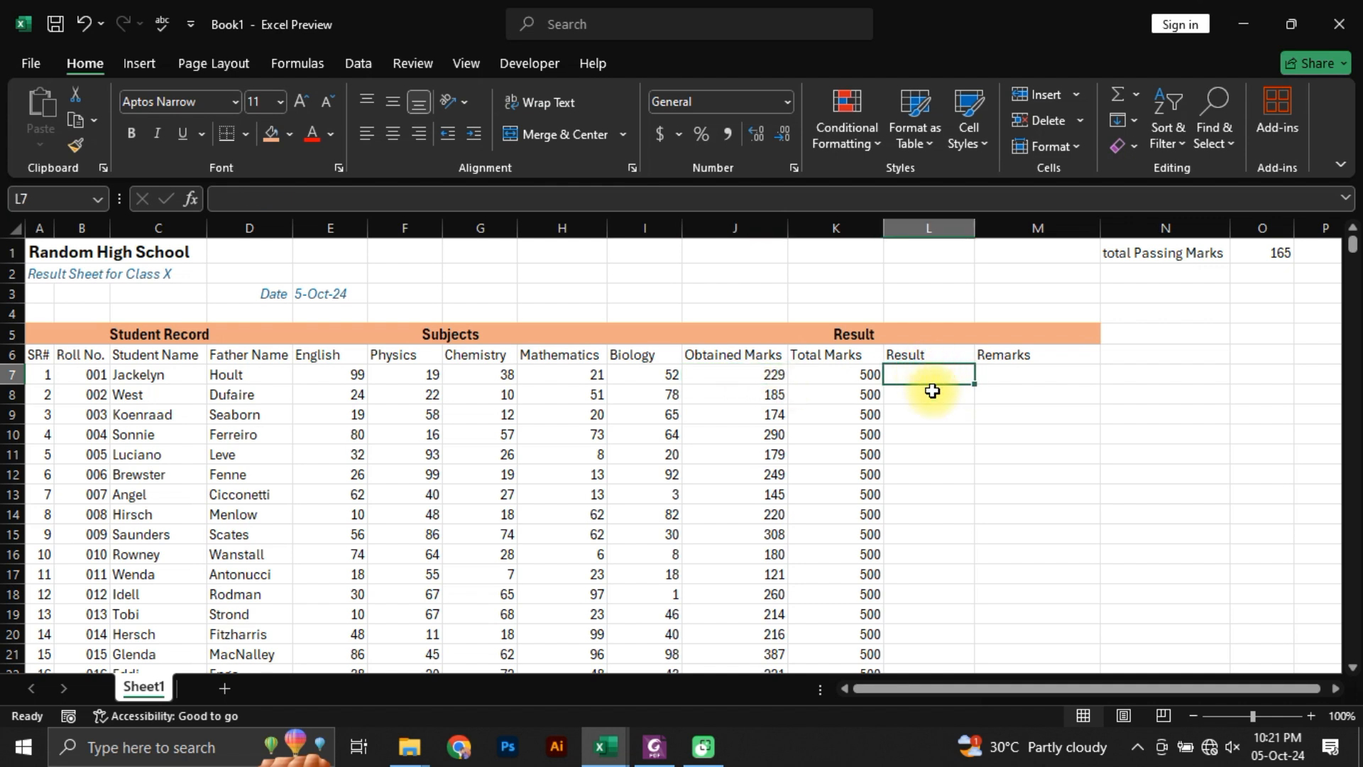
pyautogui.write('=if')
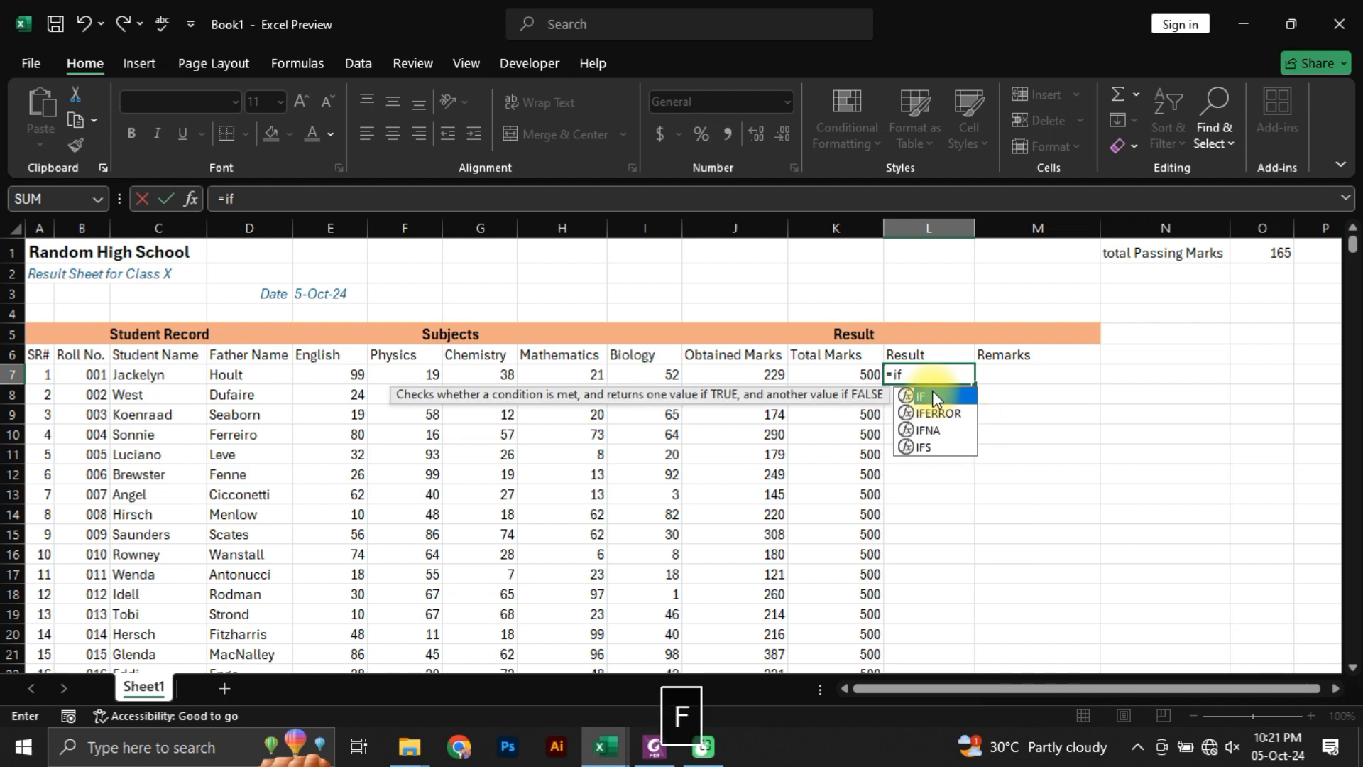
pyautogui.press('Tab')
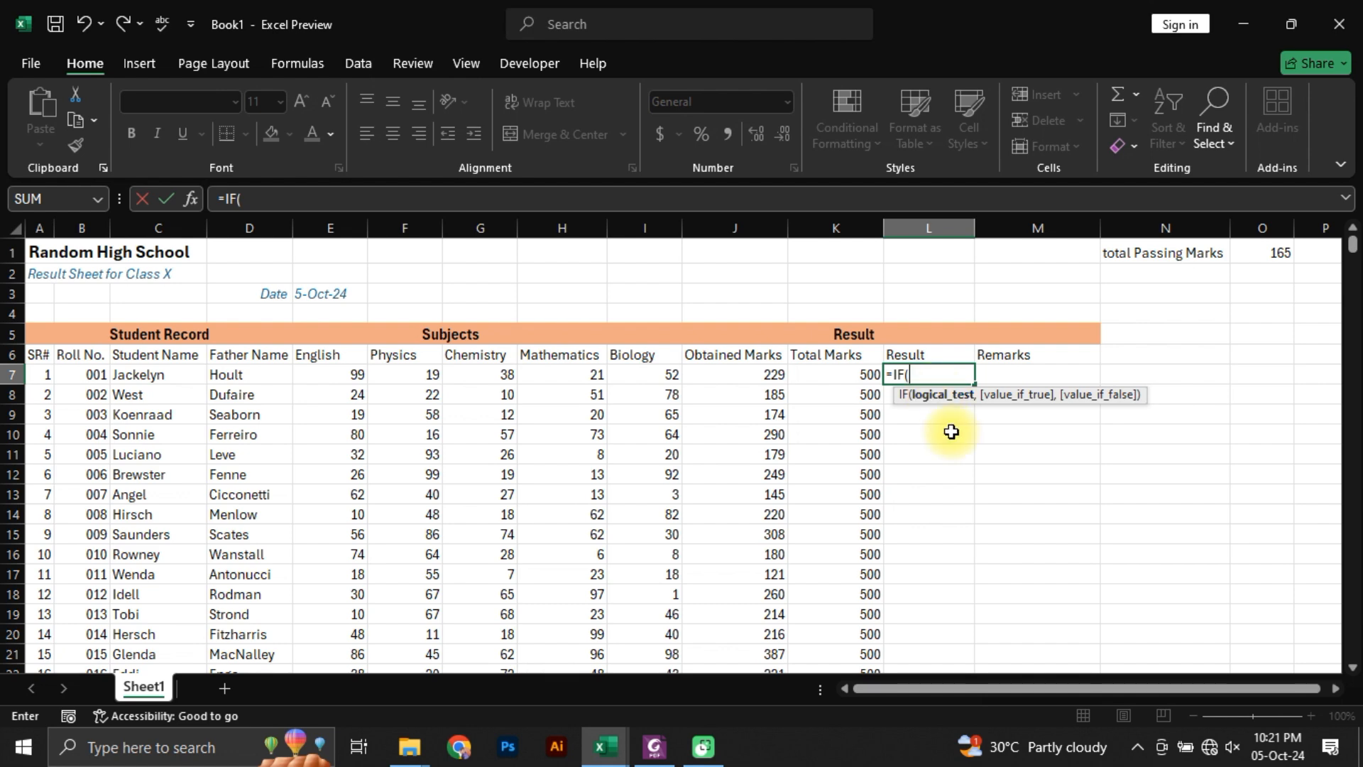
pyautogui.click(769, 372)
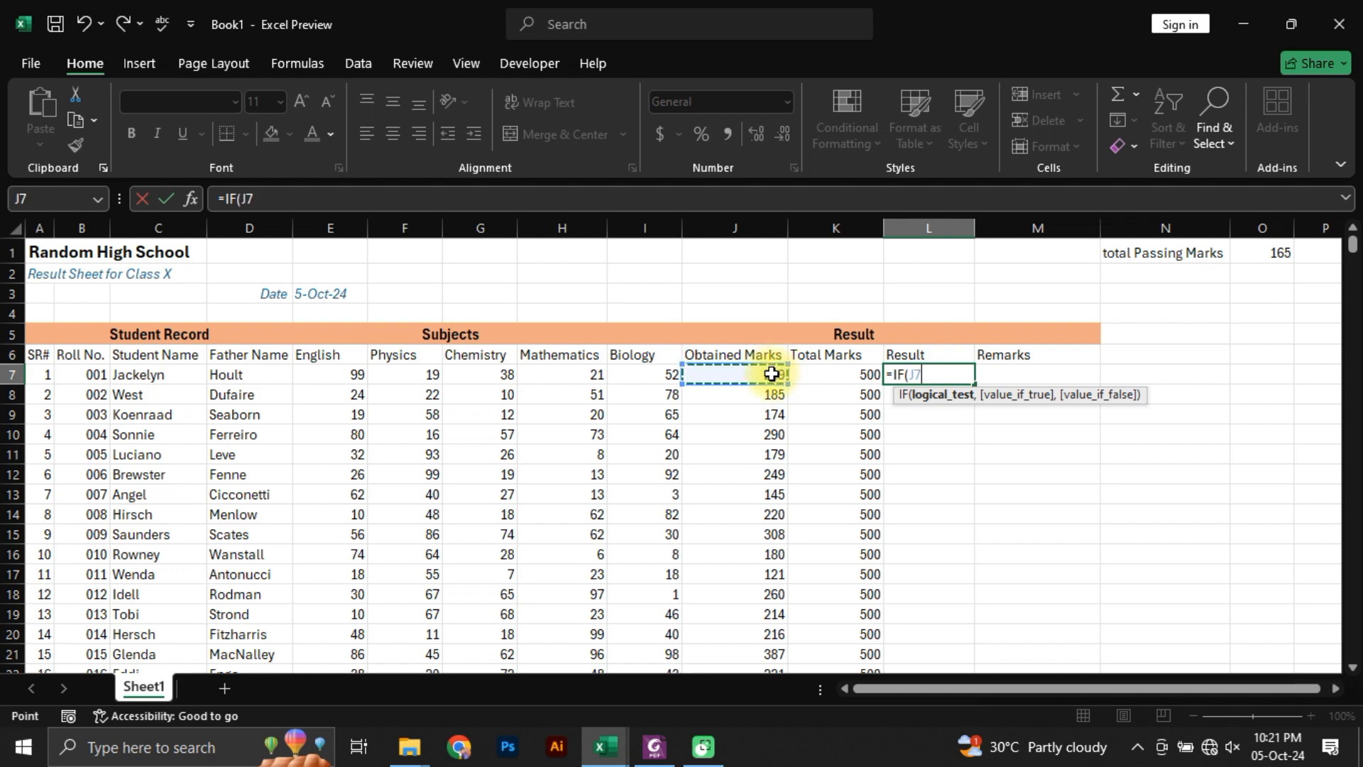
pyautogui.write('>')
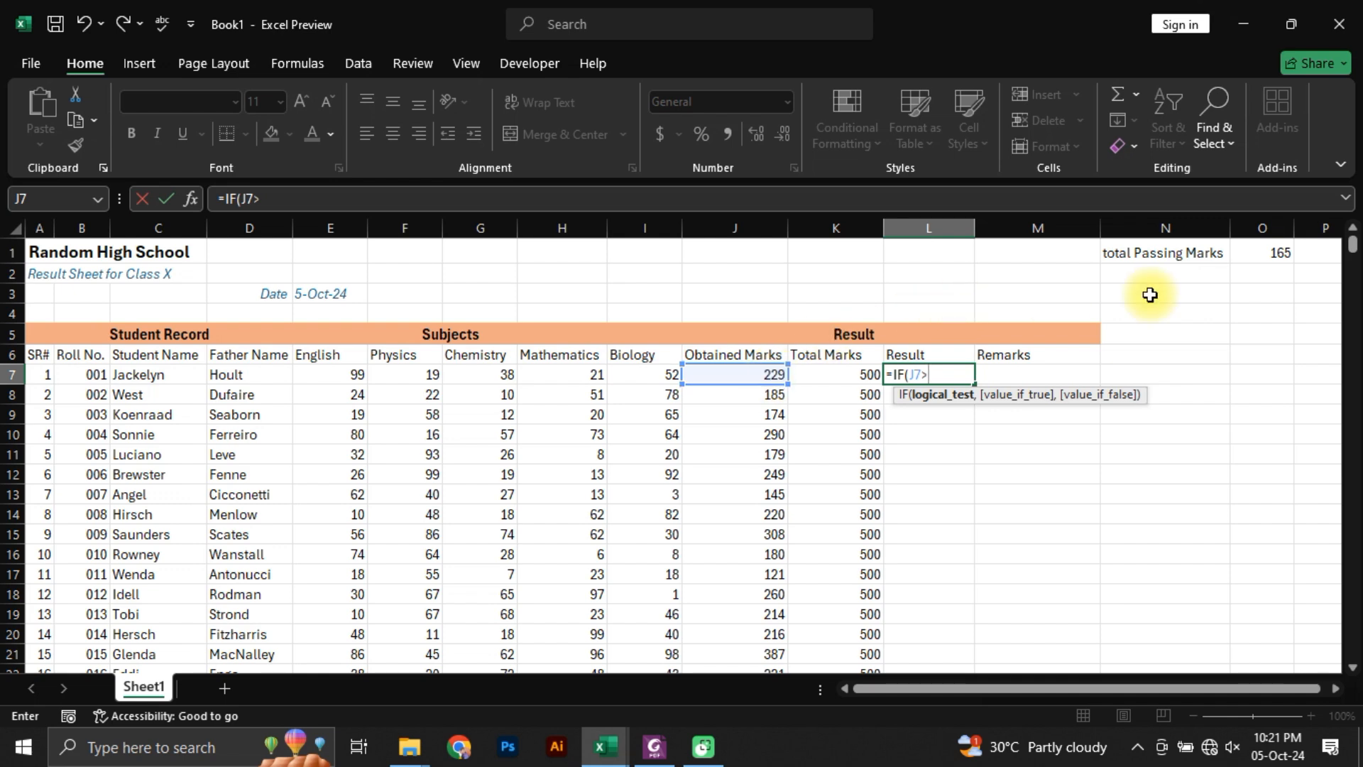
pyautogui.click(1260, 254)
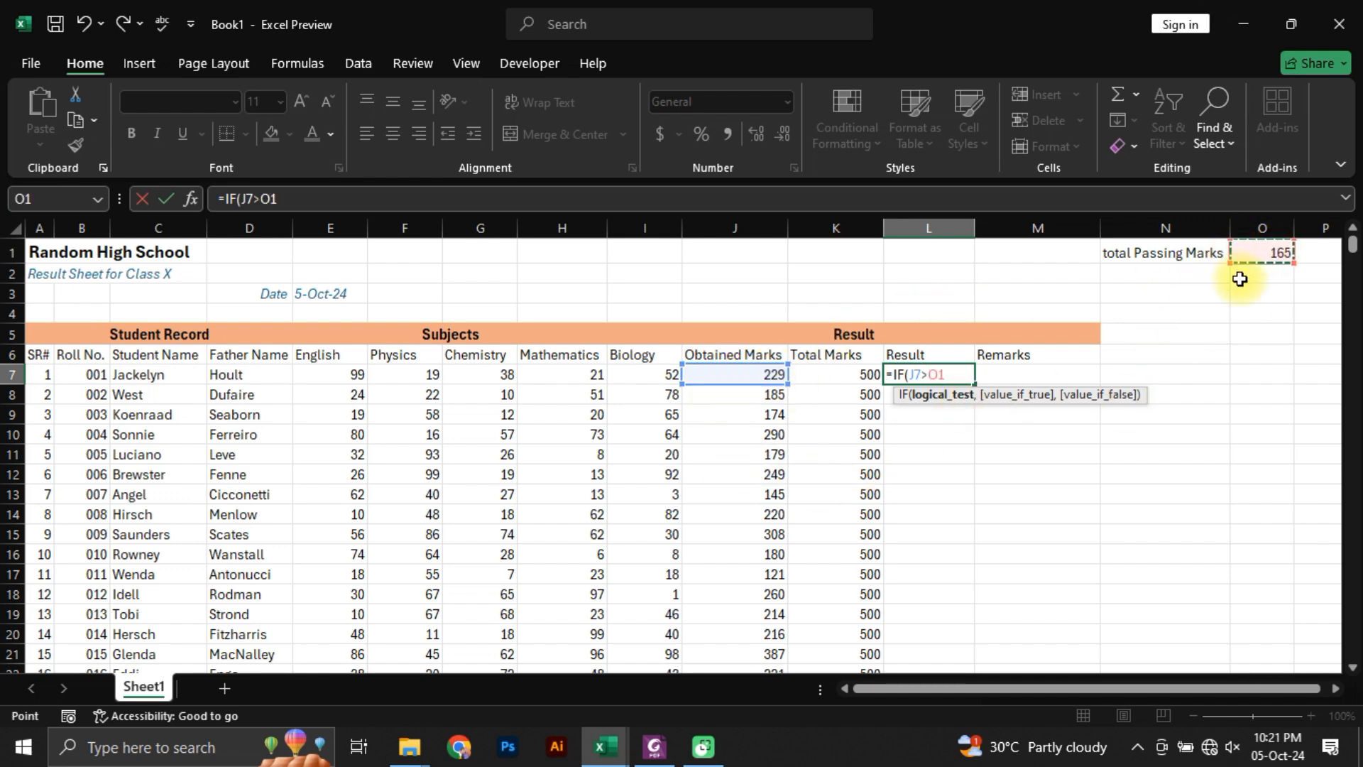
pyautogui.write(',')
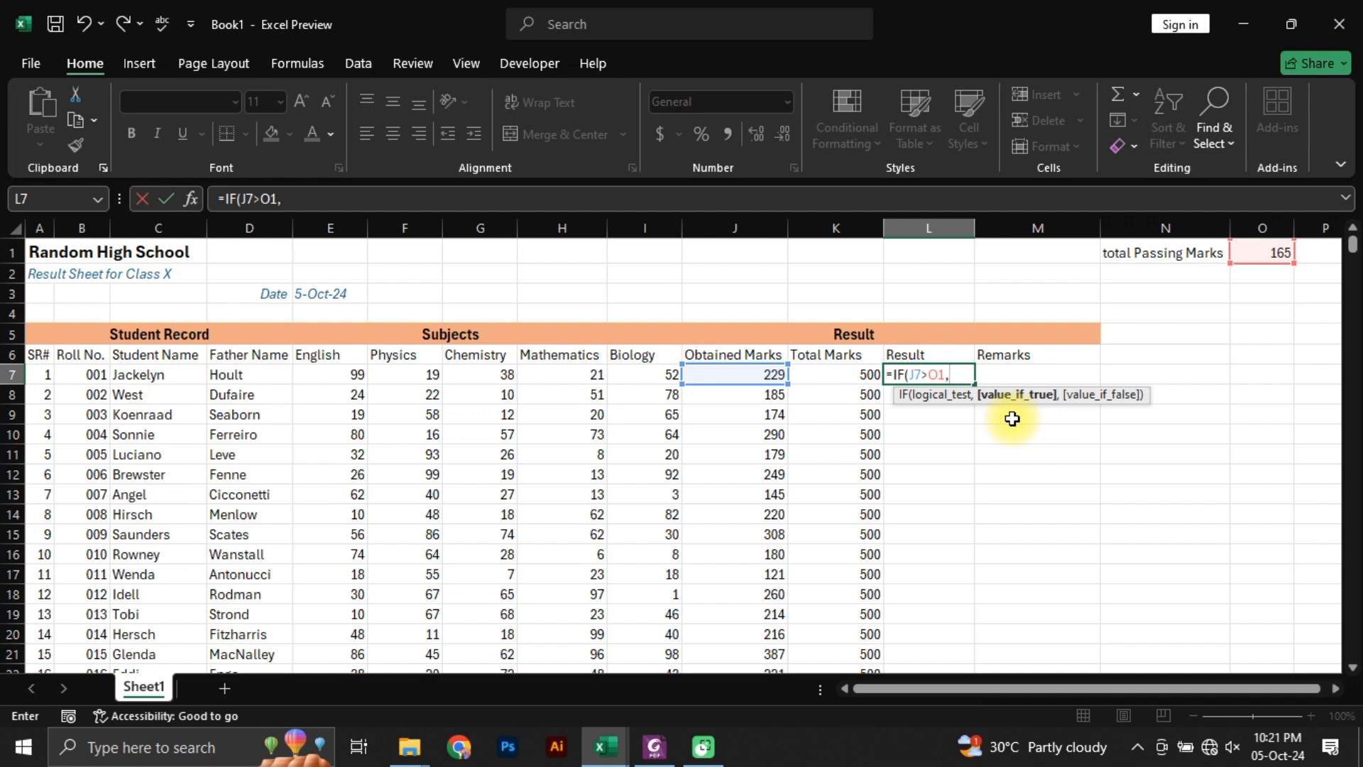
# Step: Add "pass" as the value if true and "Fail" as the value if false, both fully enclosed in quotation marks
pyautogui.write('"')
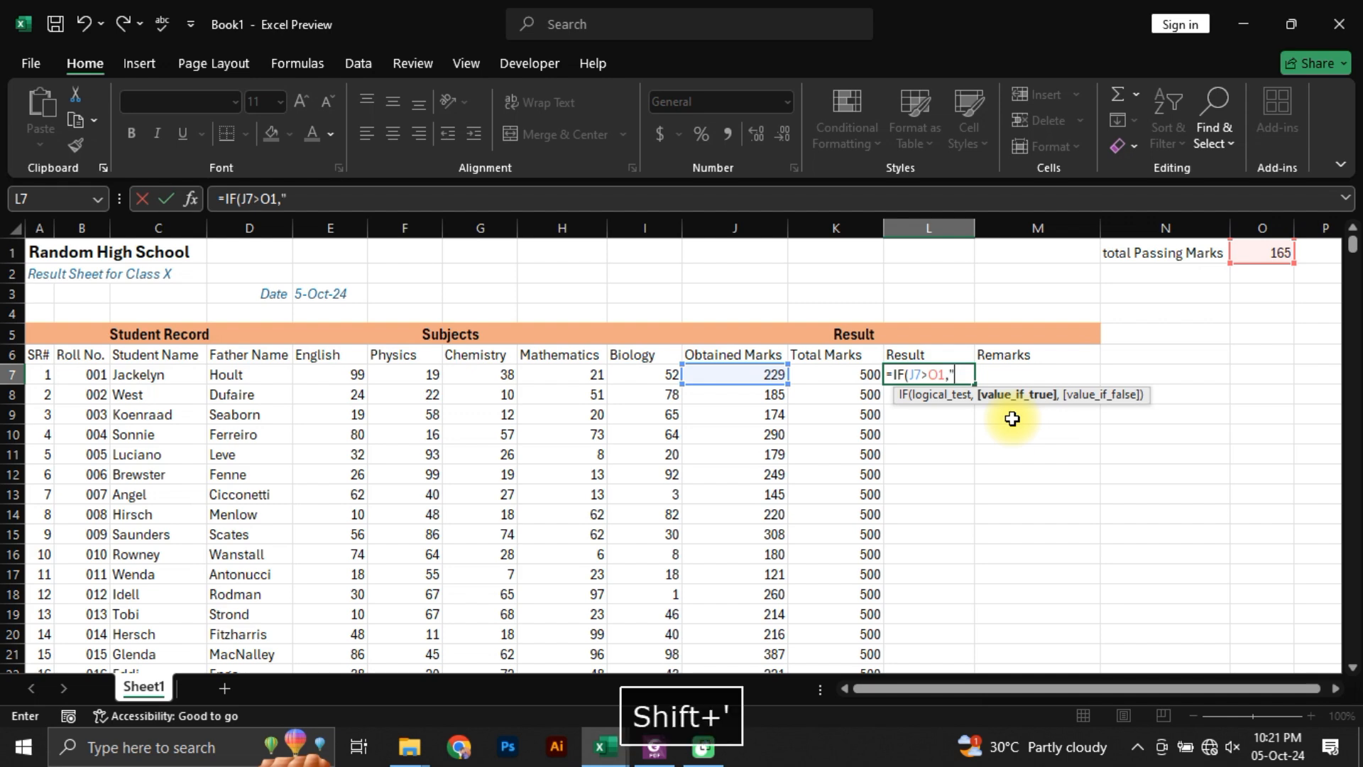
pyautogui.write('pass')
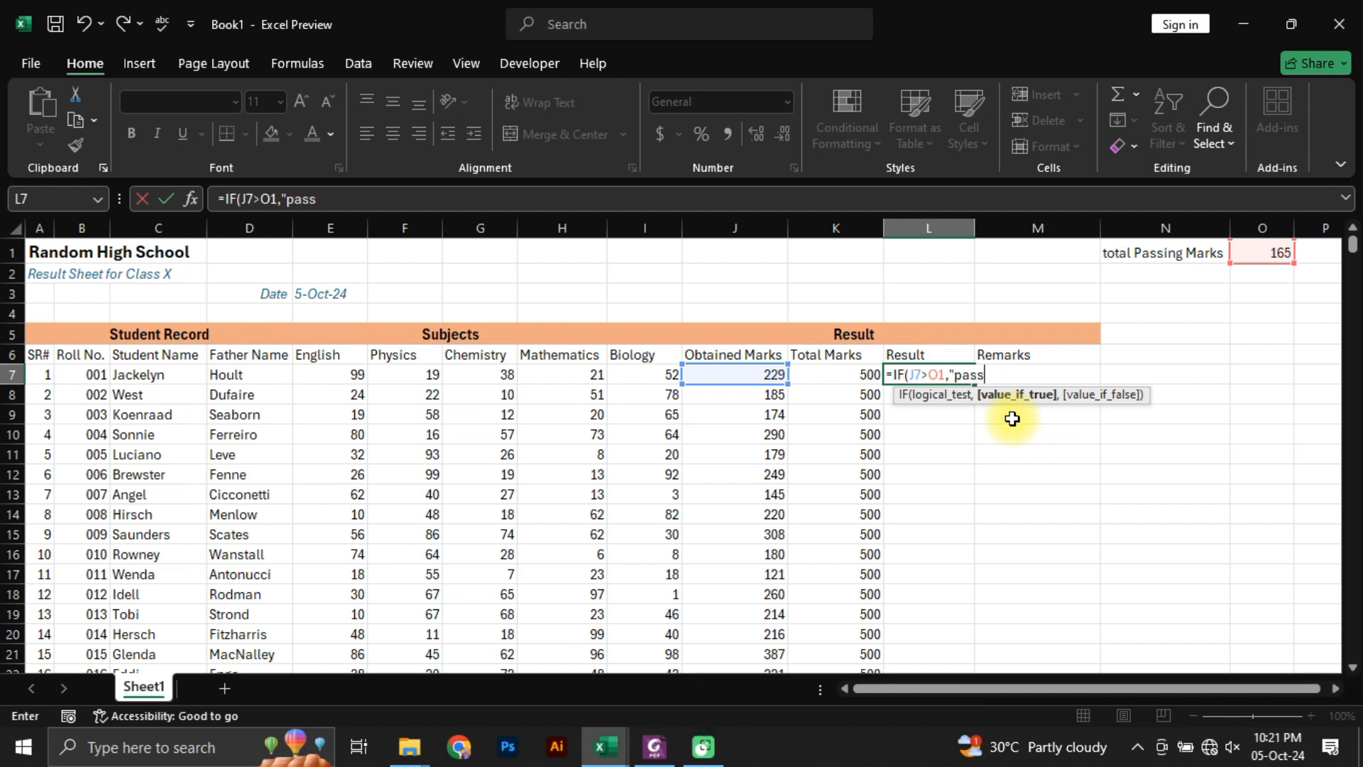
pyautogui.write('"')
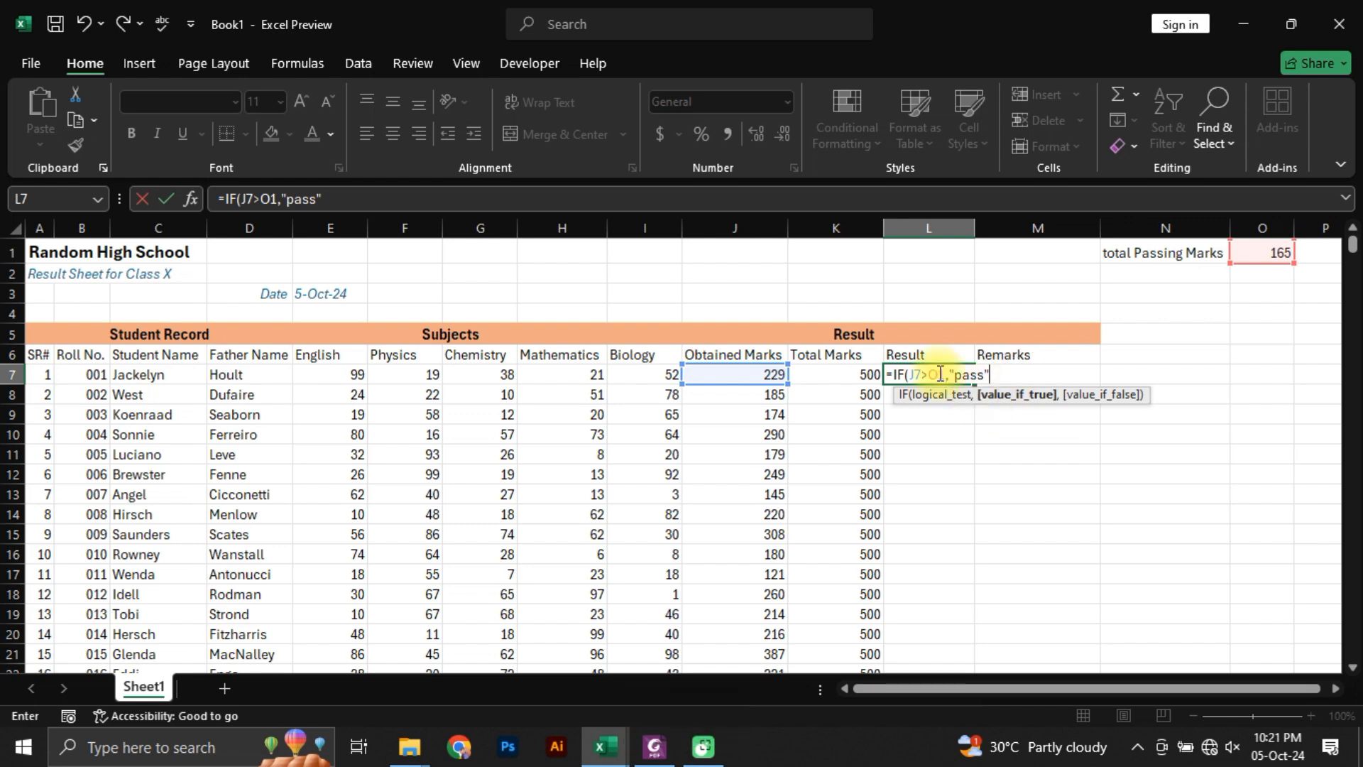
pyautogui.write(',')
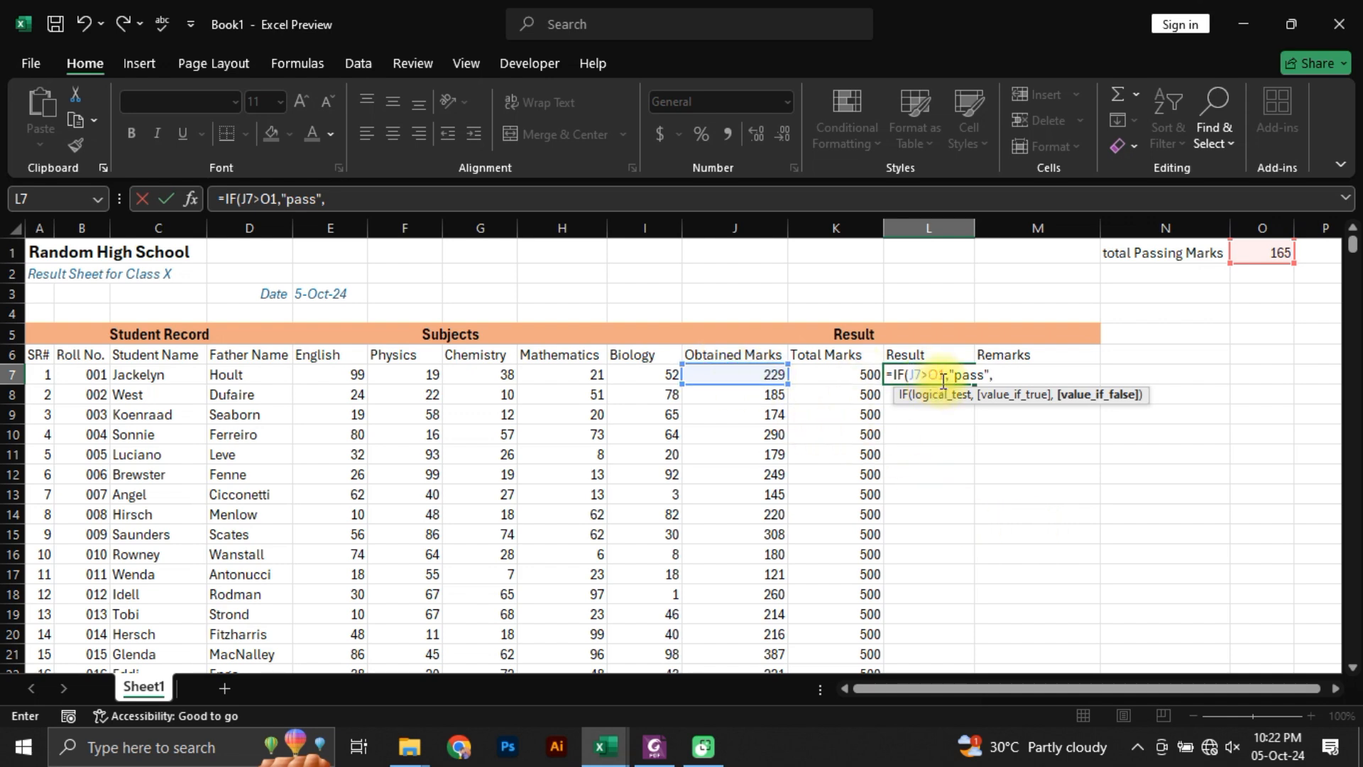
pyautogui.write('Fail')
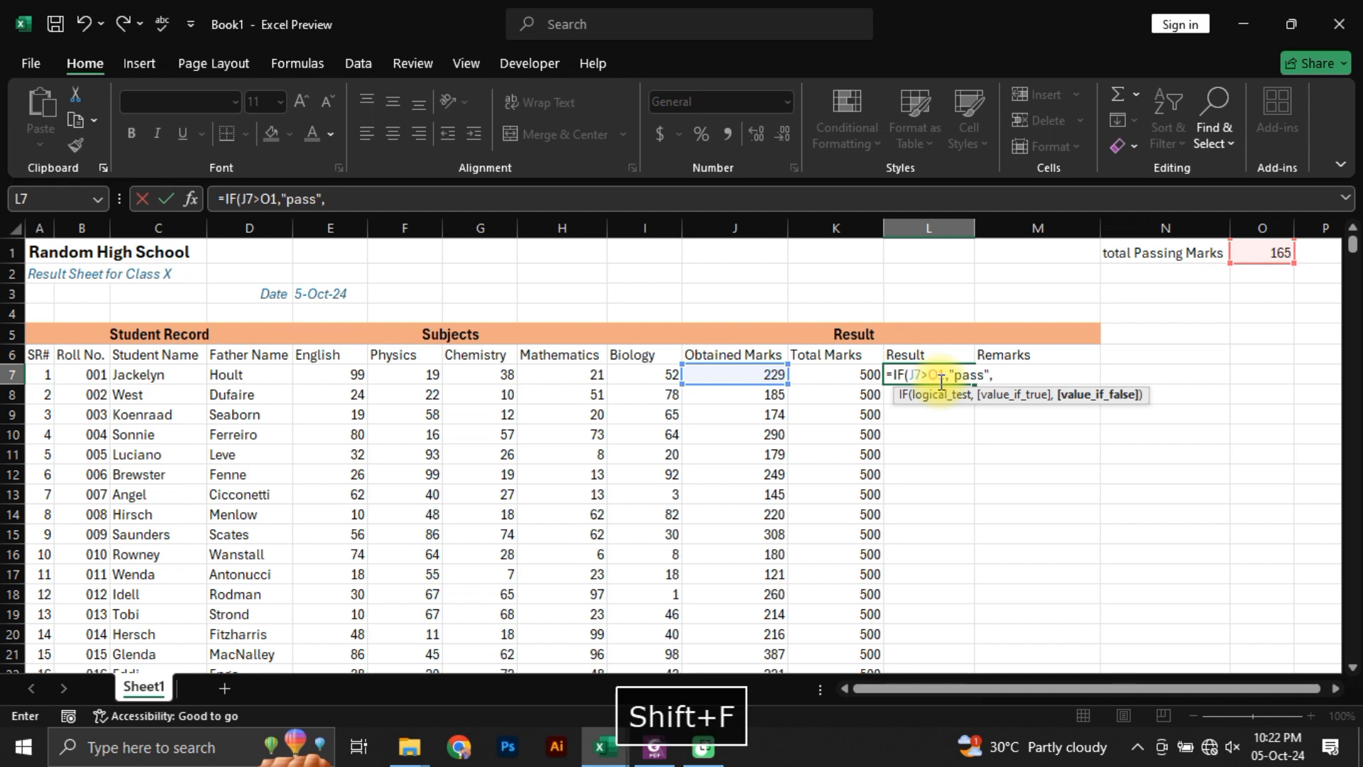
pyautogui.write('"')
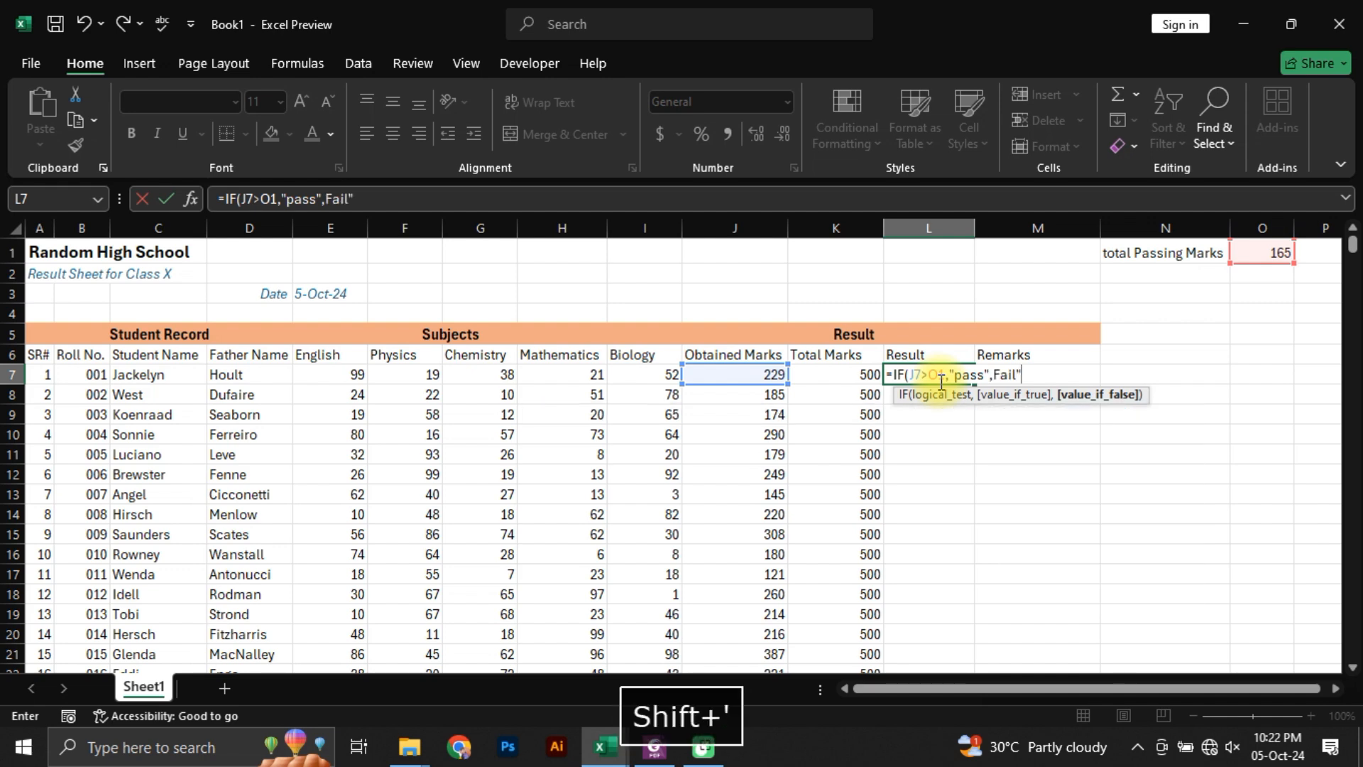
pyautogui.click(985, 376)
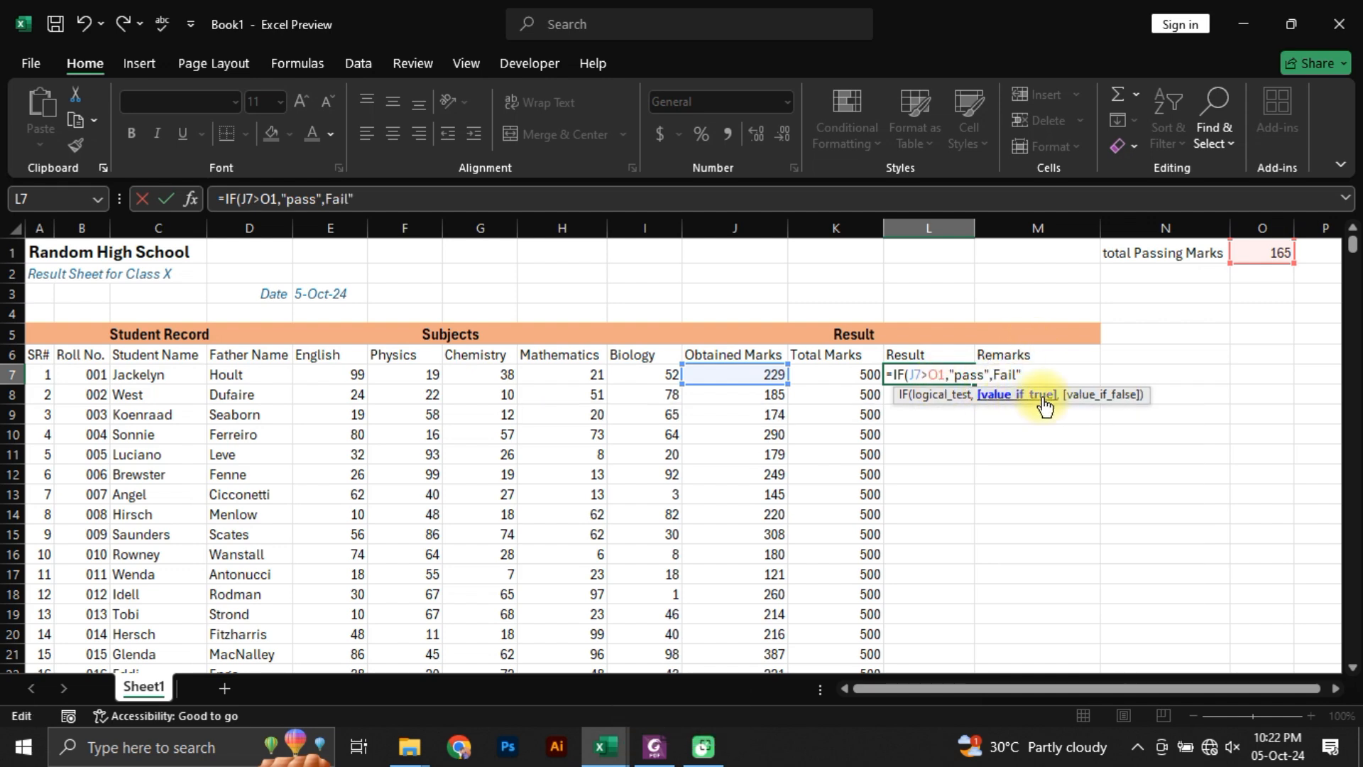
pyautogui.click(992, 377)
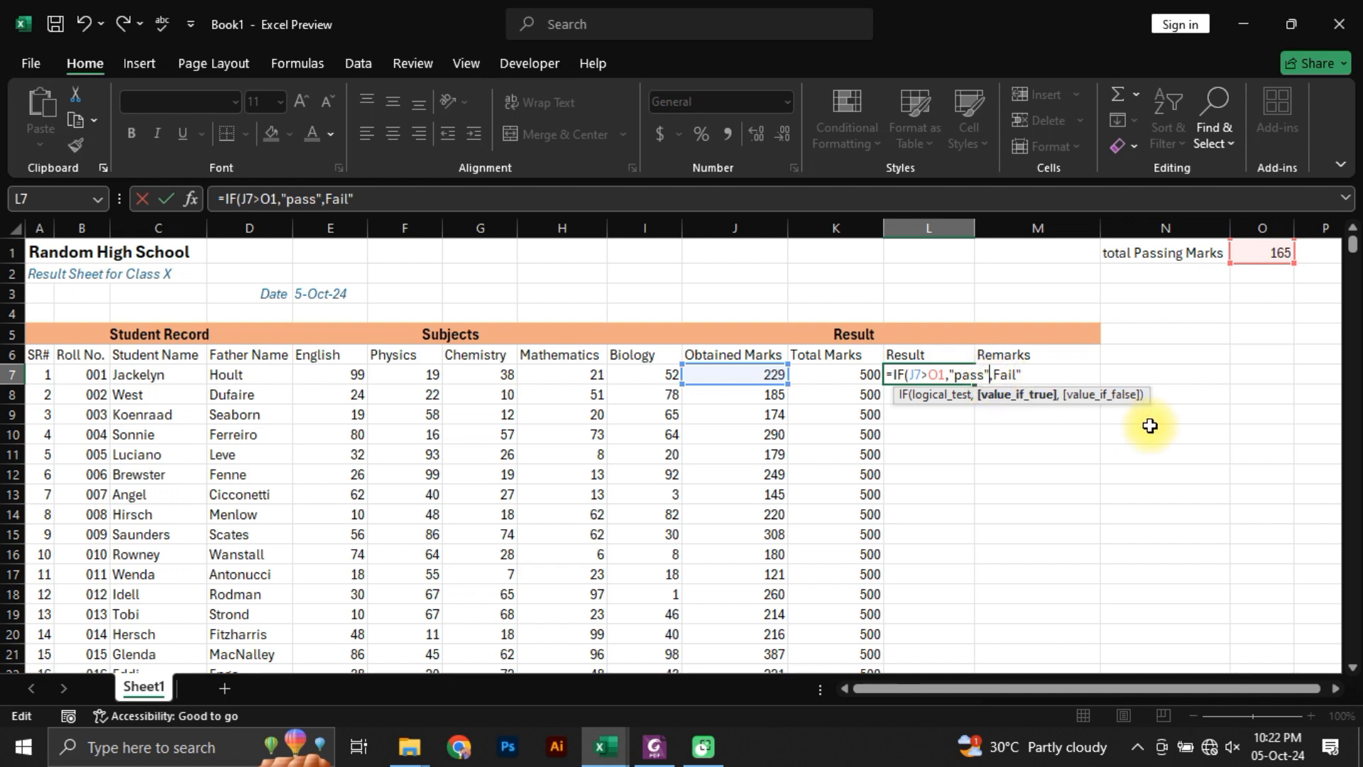
pyautogui.press('Right')
pyautogui.write('"')
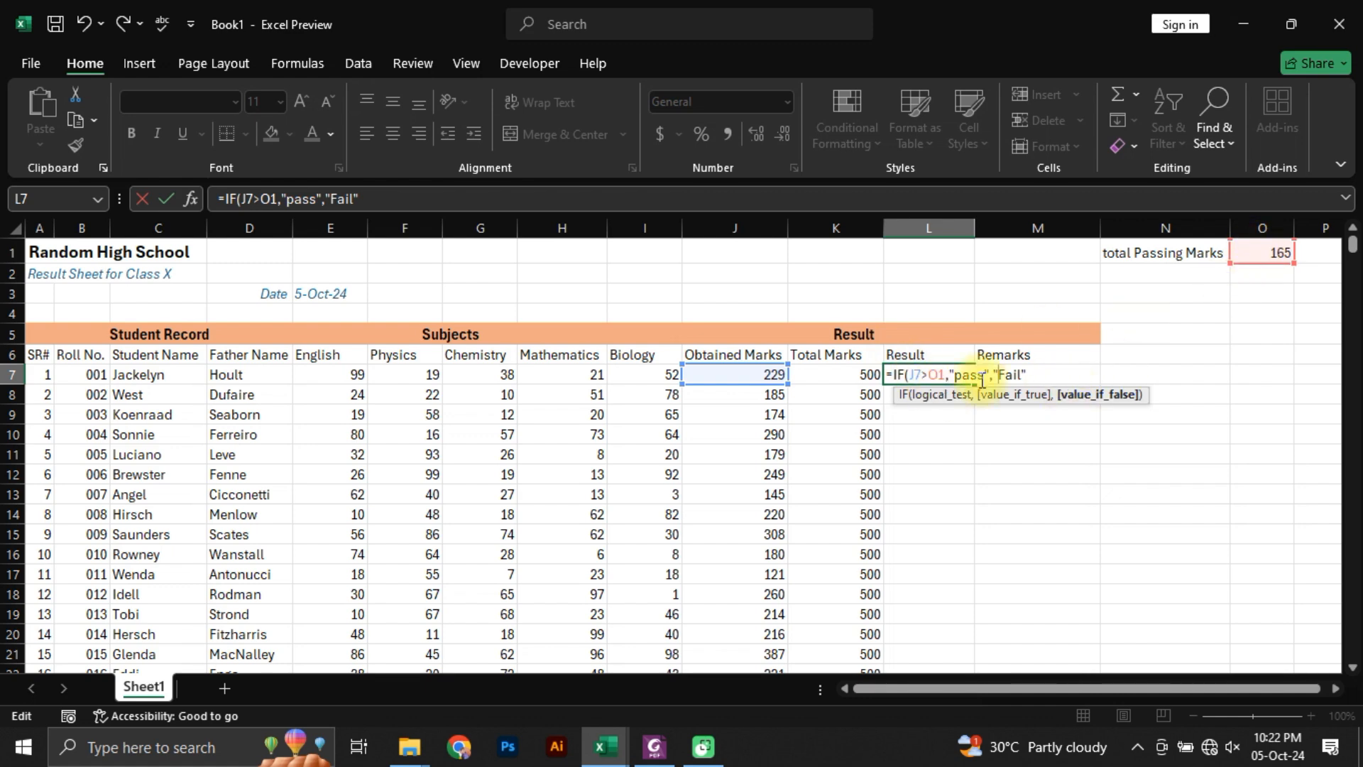
# Step: Replace the O1 reference in the logical test with 165 and complete L7 as =IF(J7>165,"pass","Fail")
pyautogui.doubleClick(934, 374)
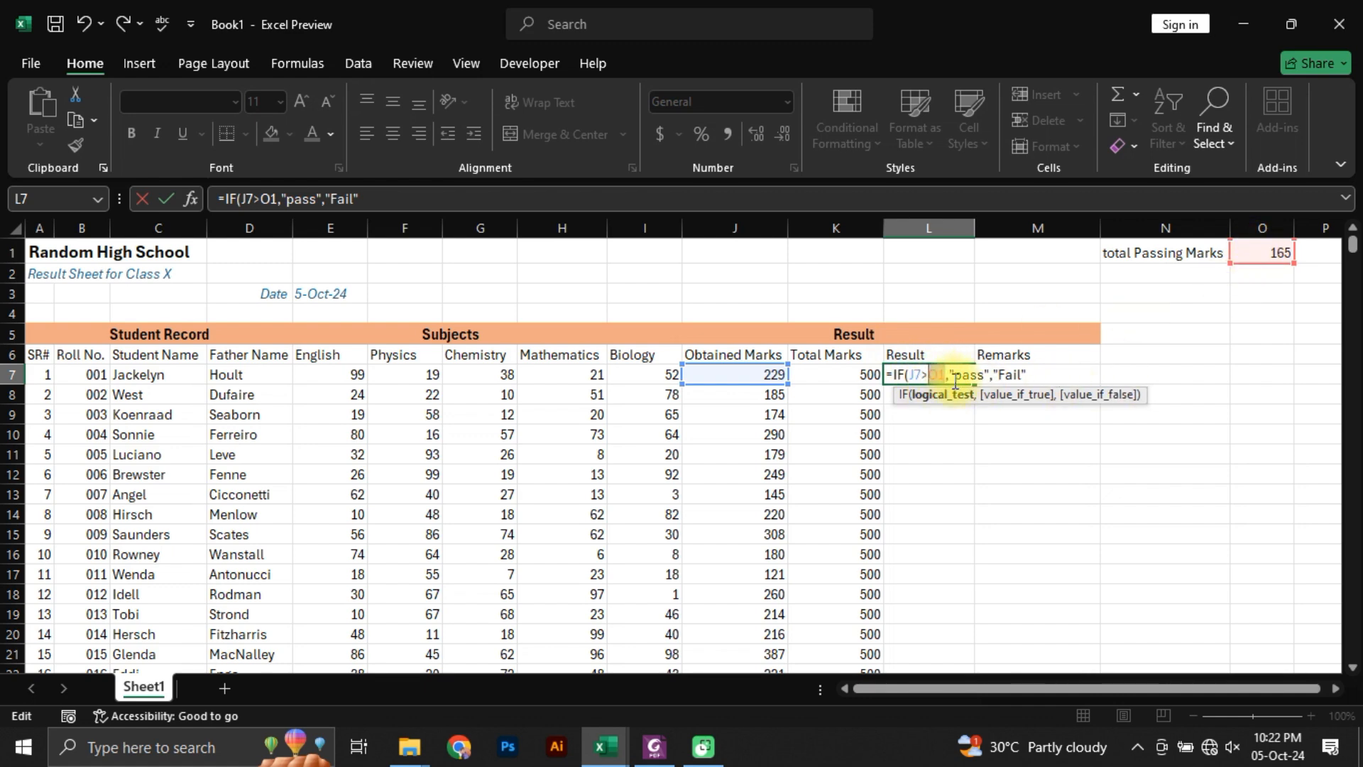
pyautogui.write('165')
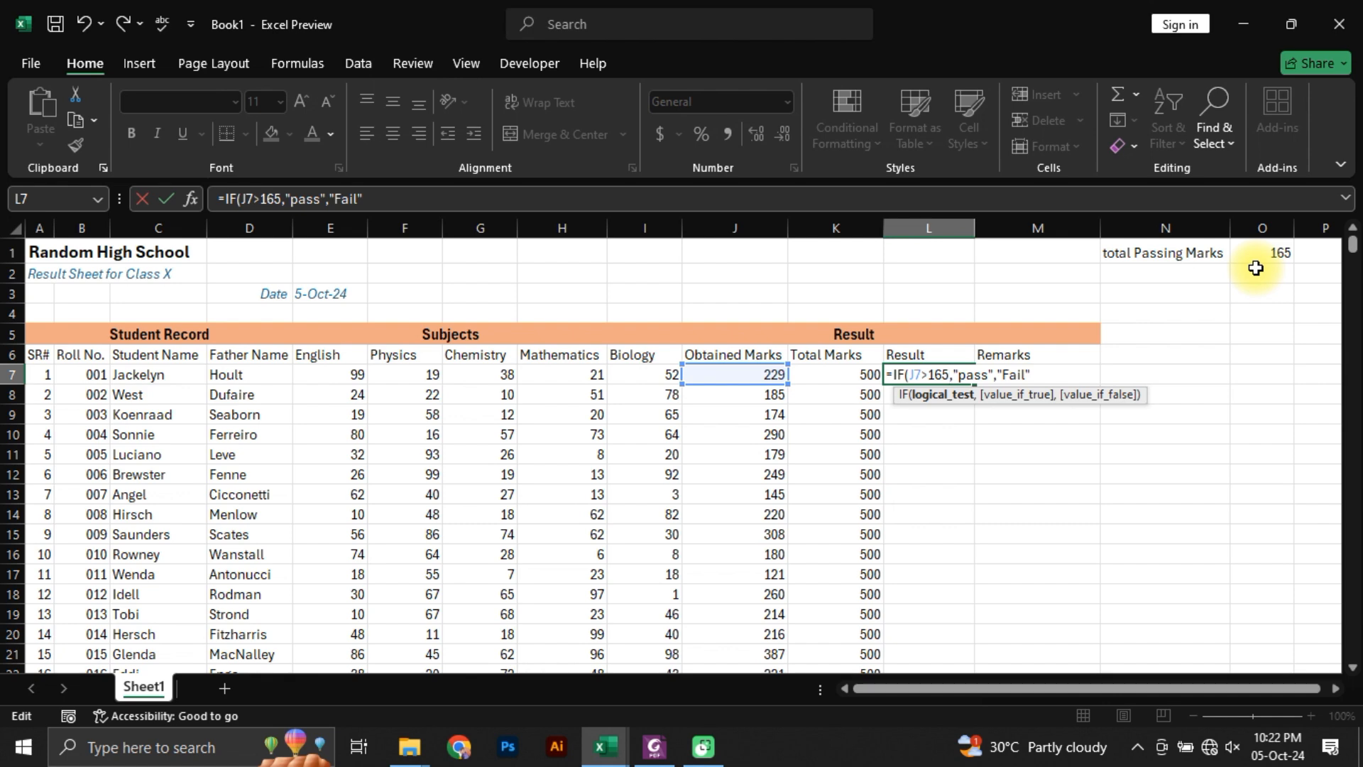
pyautogui.press('Return')
# Step: Fill the IF formula from L7 down the Result column and check row 13's result against its obtained marks
pyautogui.press('Up')
pyautogui.press('Left')
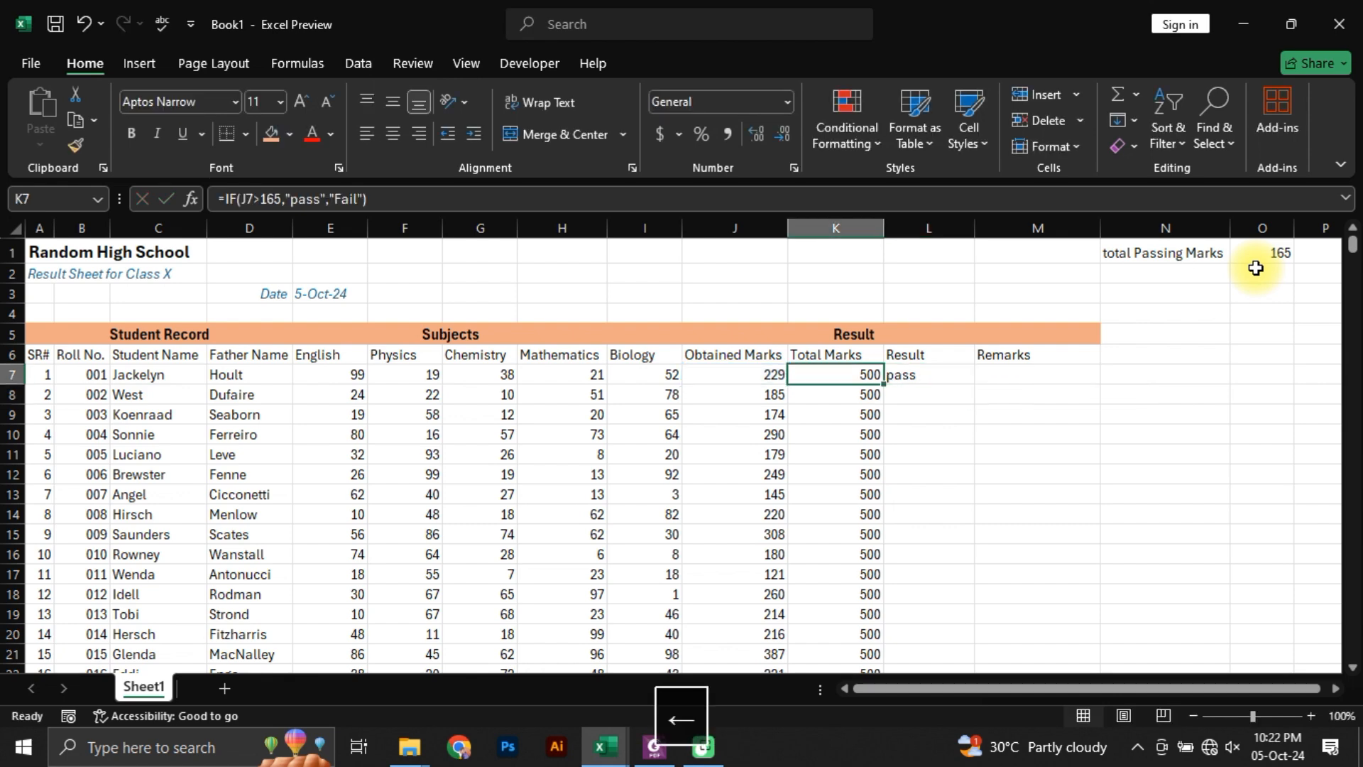
pyautogui.press('Left')
pyautogui.press('Right')
pyautogui.press('Right')
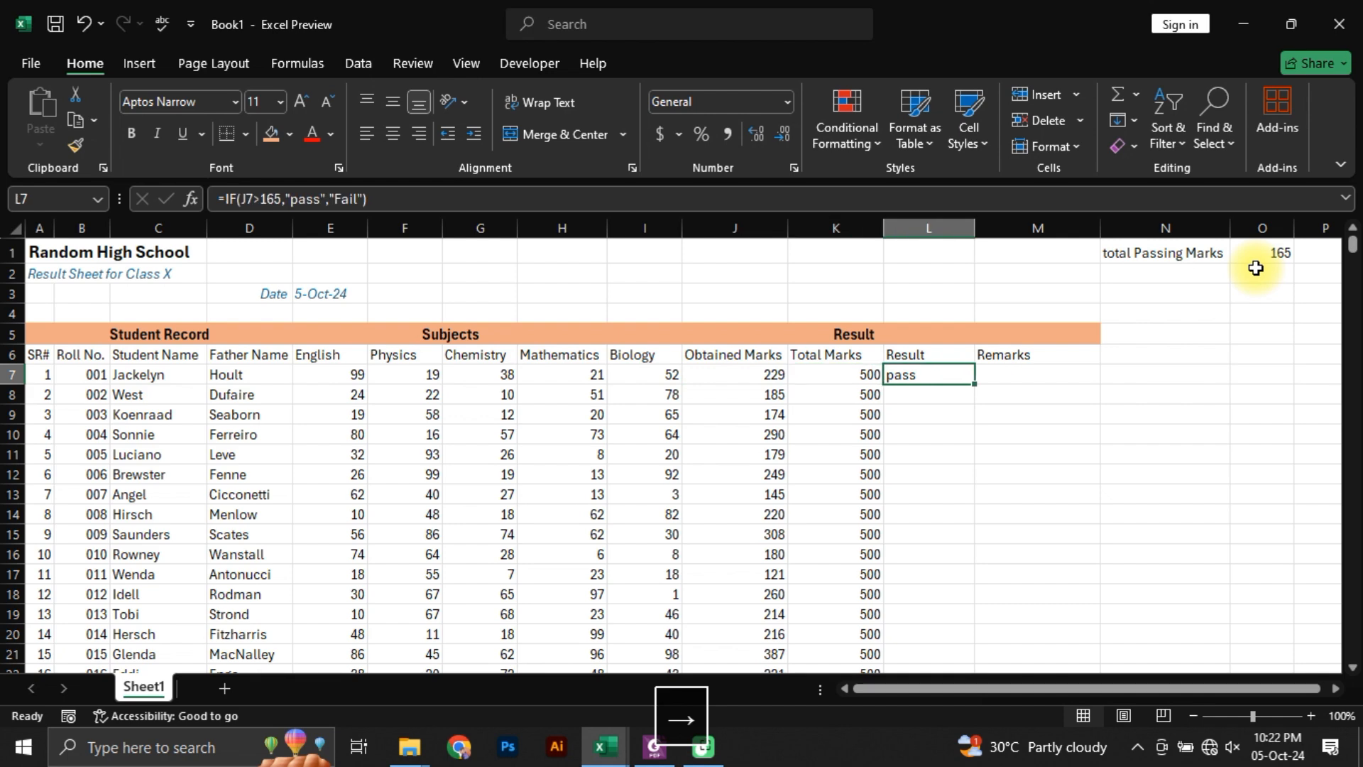
pyautogui.doubleClick(974, 383)
pyautogui.click(891, 499)
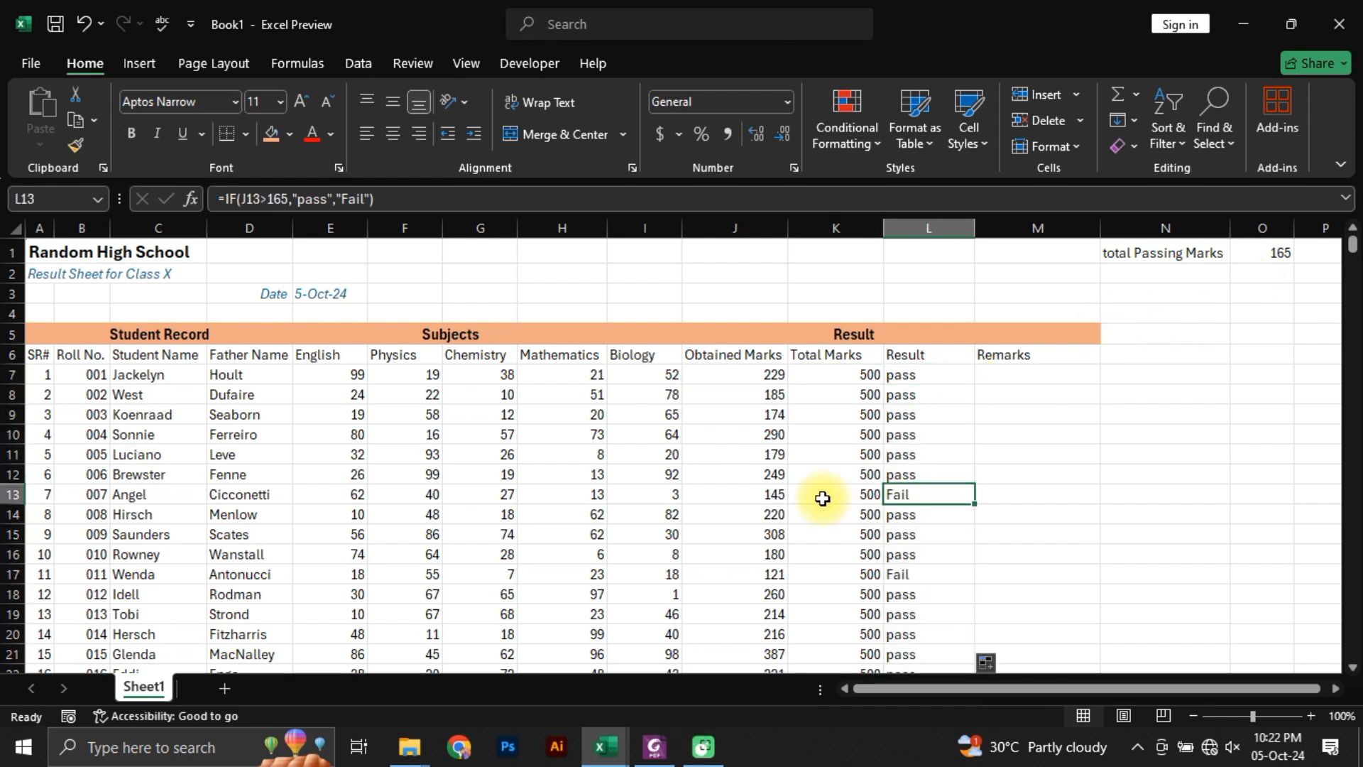
pyautogui.click(777, 496)
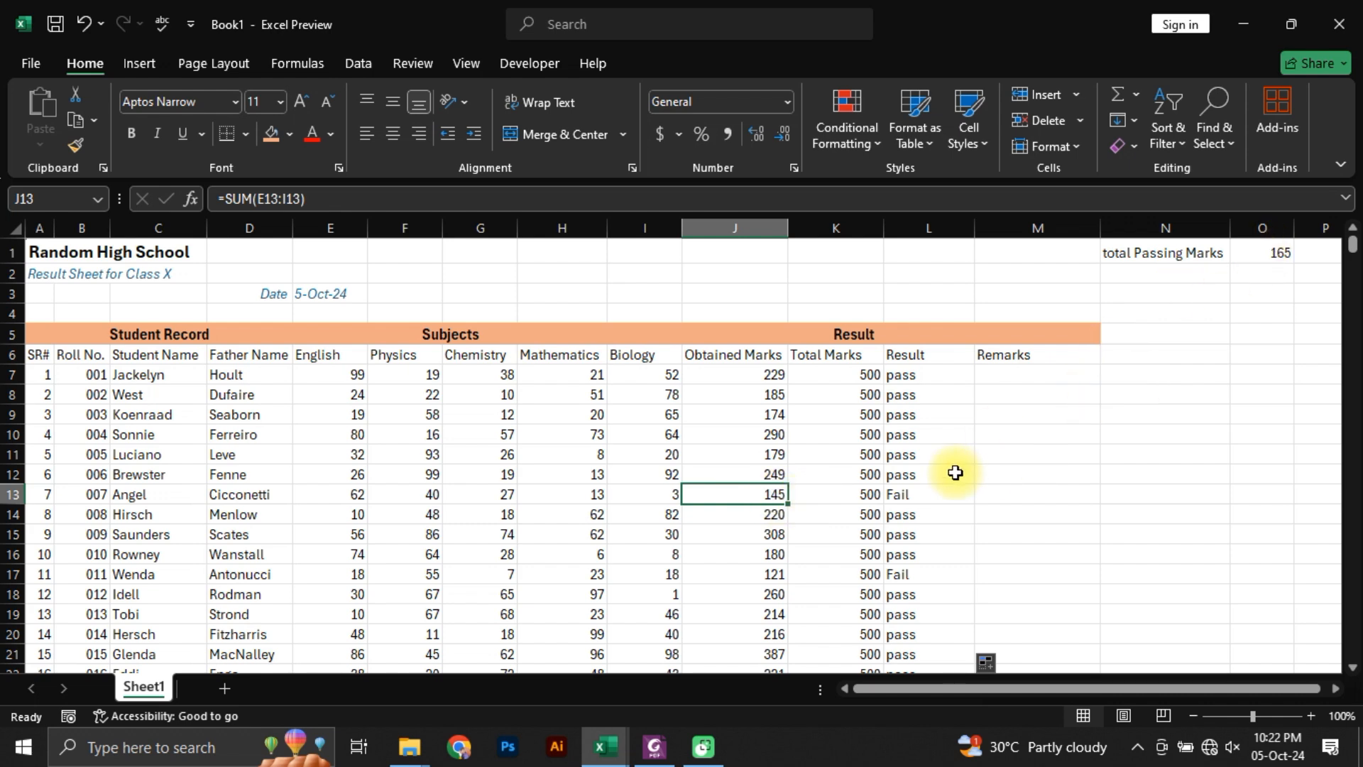
pyautogui.click(939, 491)
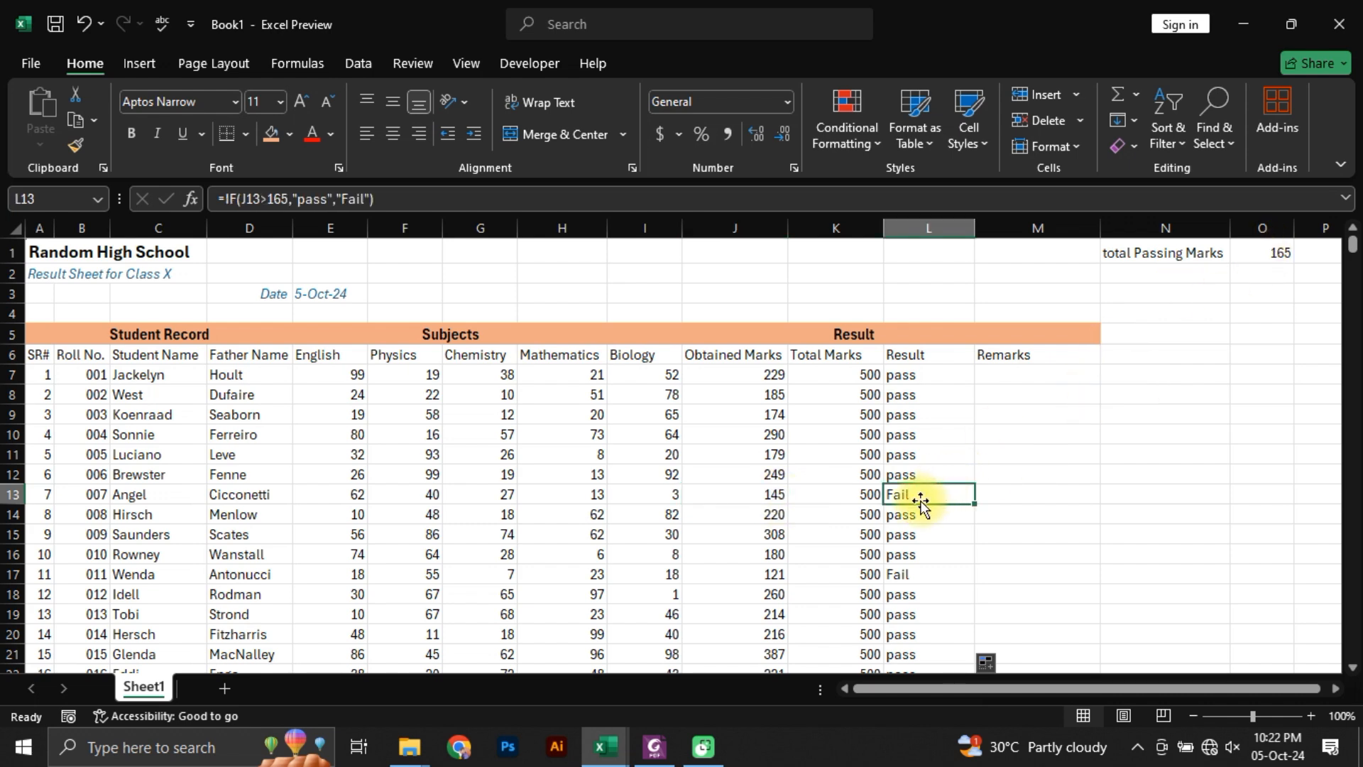
pyautogui.click(944, 413)
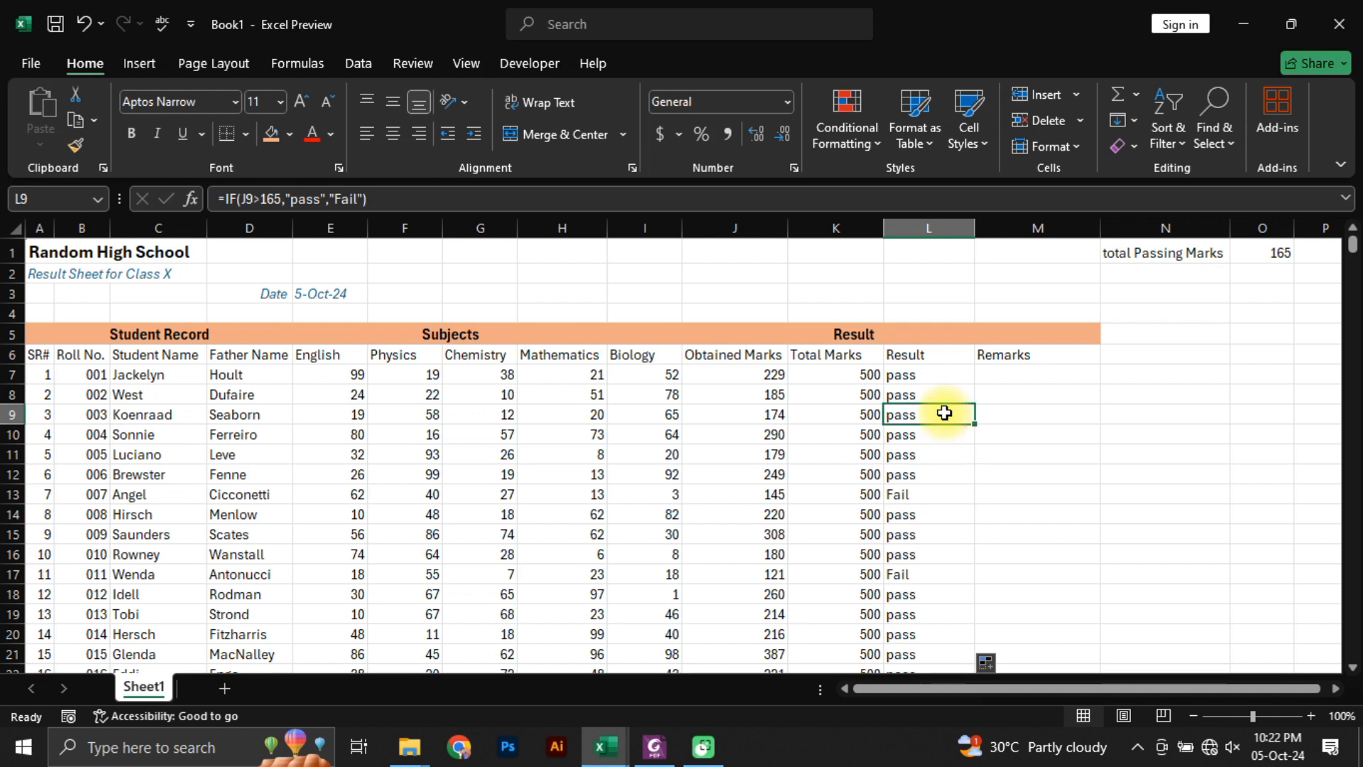
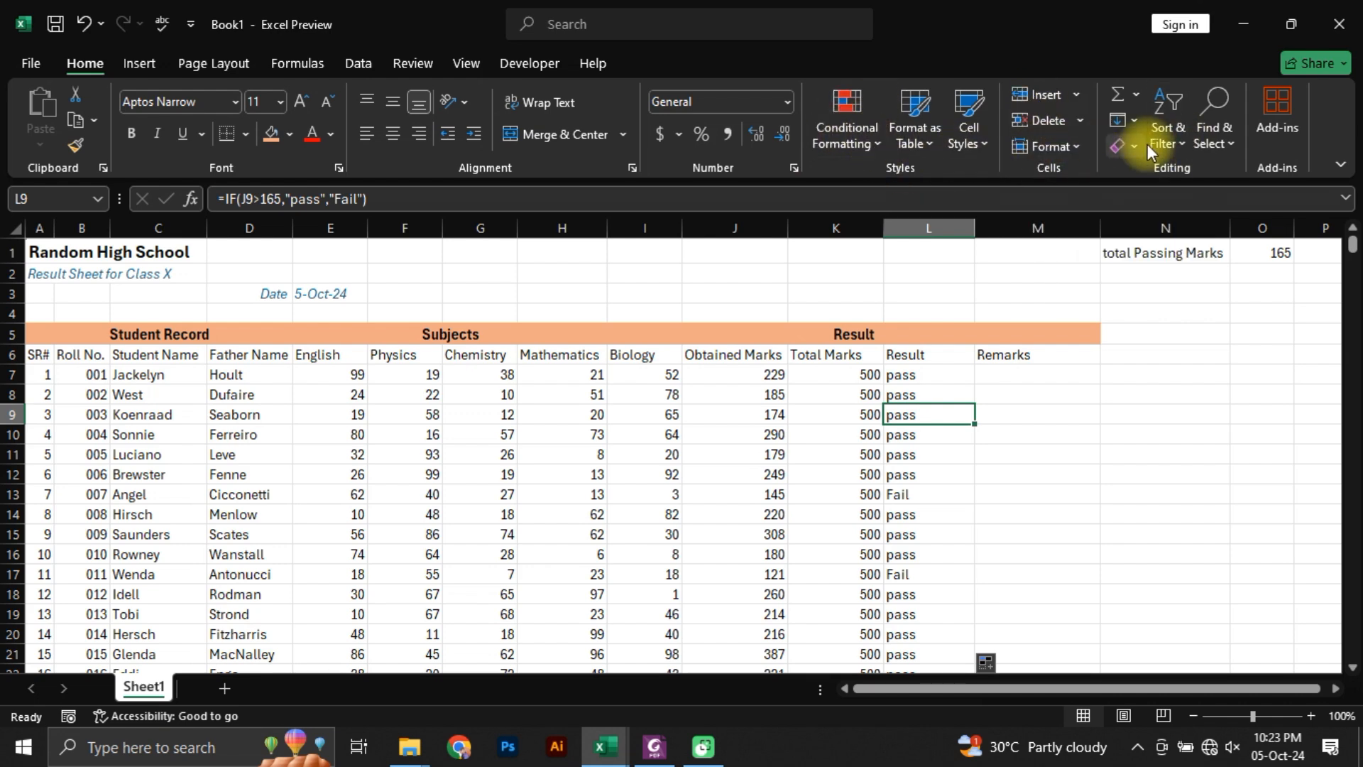
pyautogui.click(853, 138)
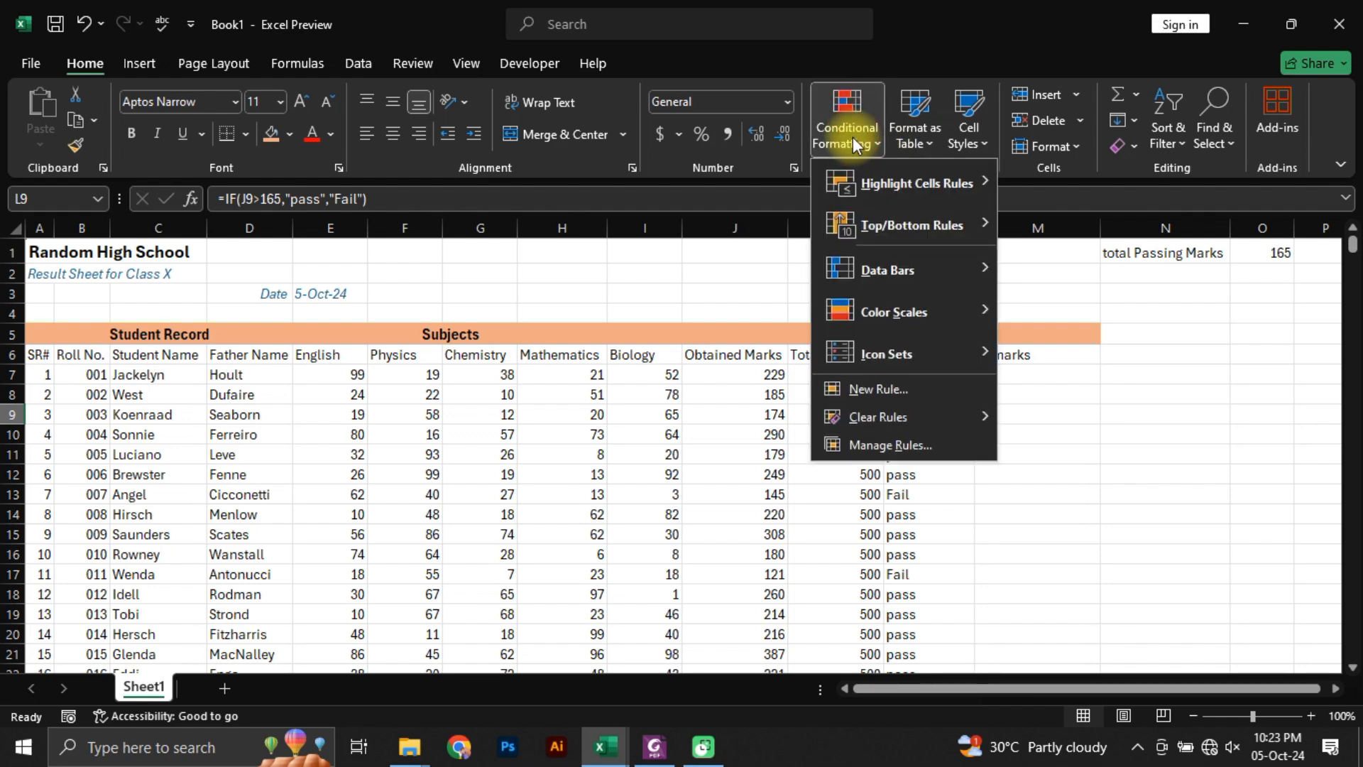
pyautogui.moveTo(857, 197)
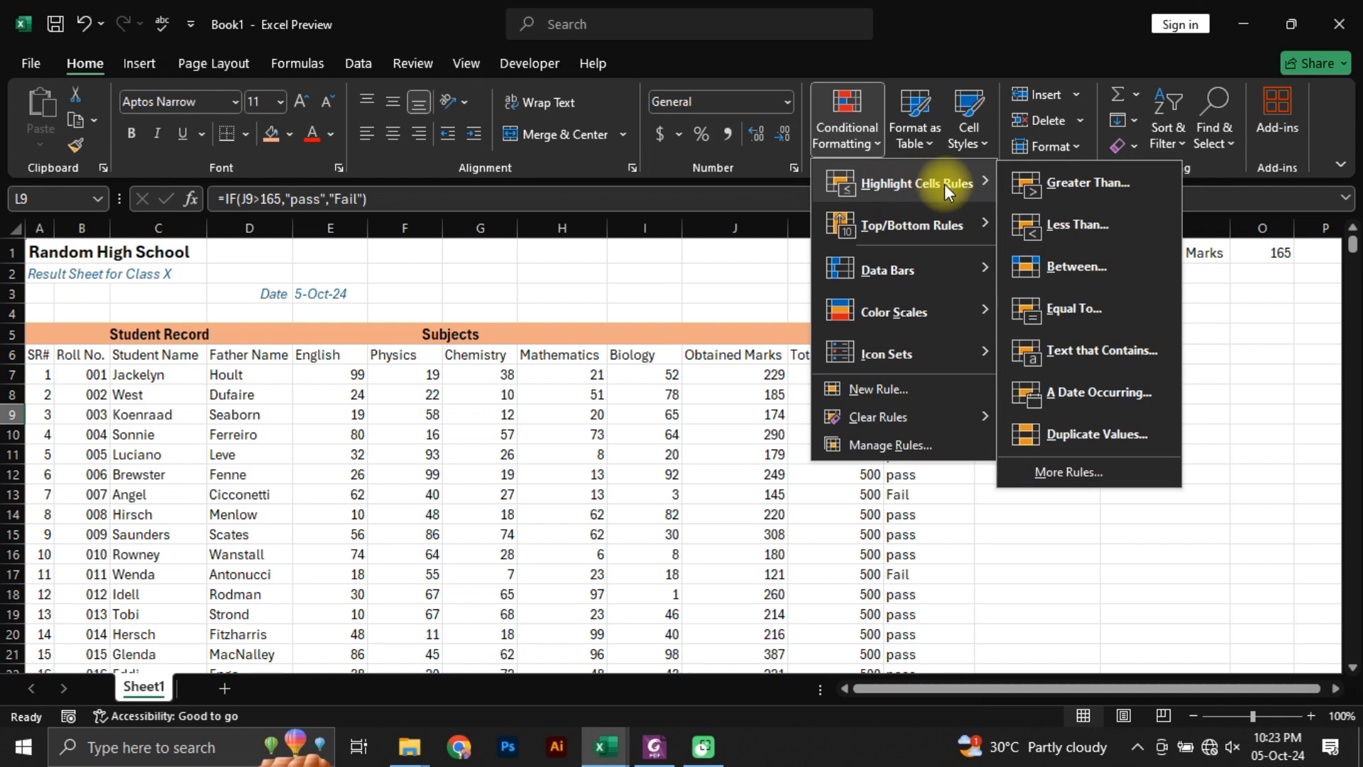
pyautogui.moveTo(918, 236)
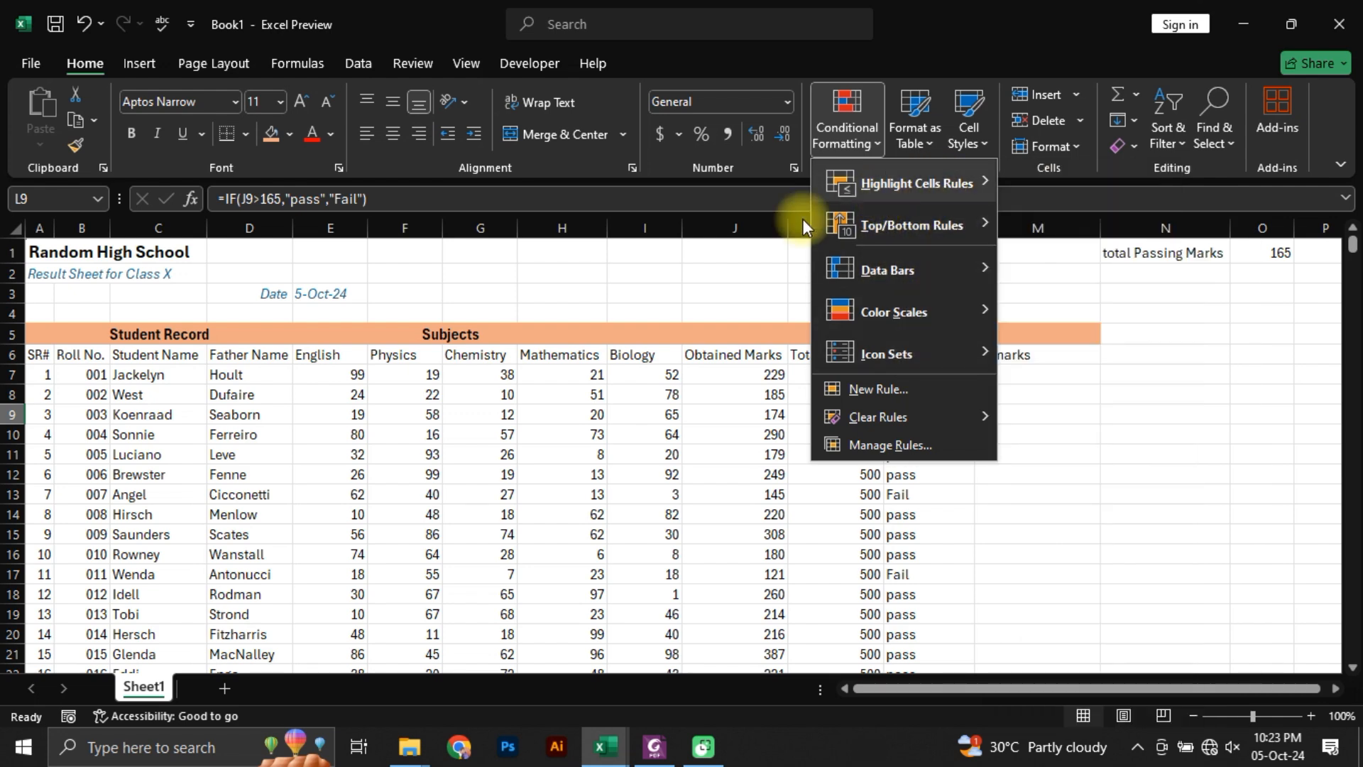
pyautogui.click(590, 284)
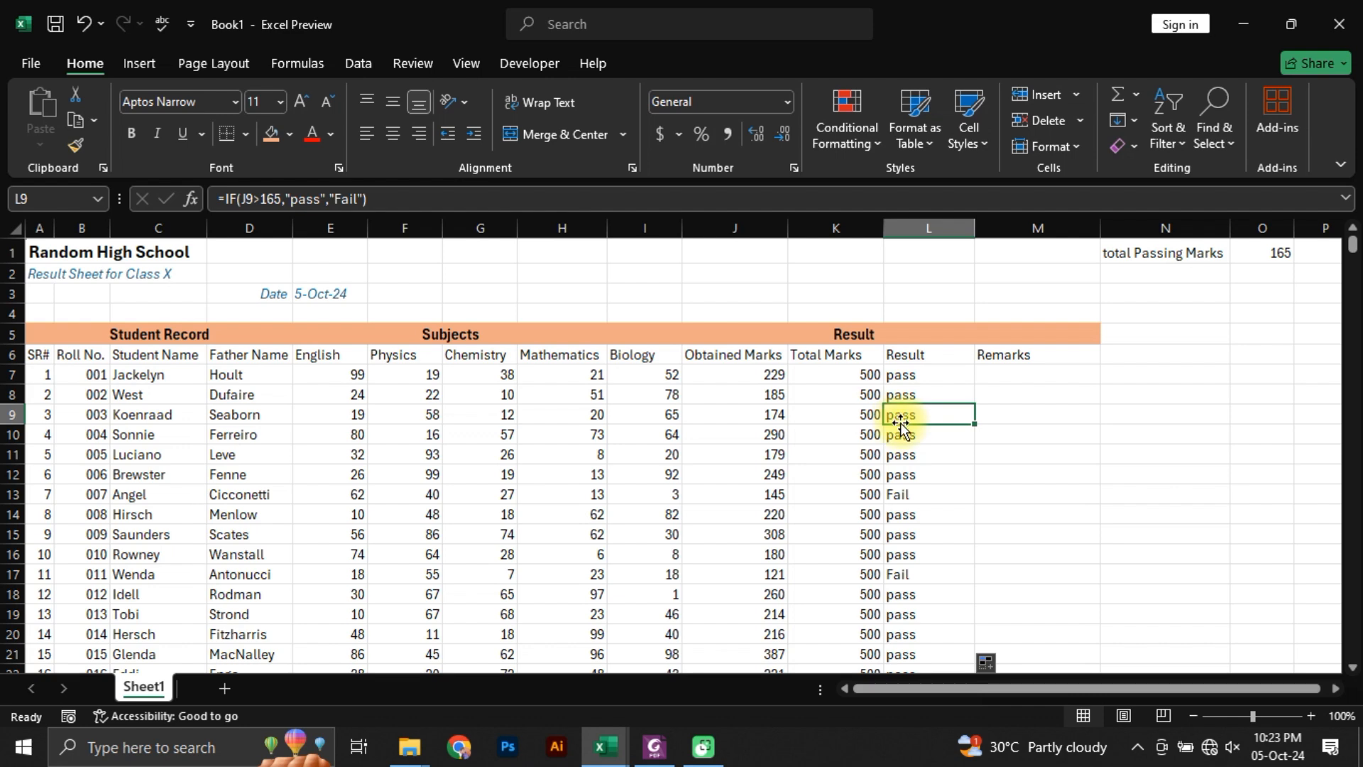
# Step: Fill the Fail result cells L13 and L44 individually with the orange header colour
pyautogui.click(915, 501)
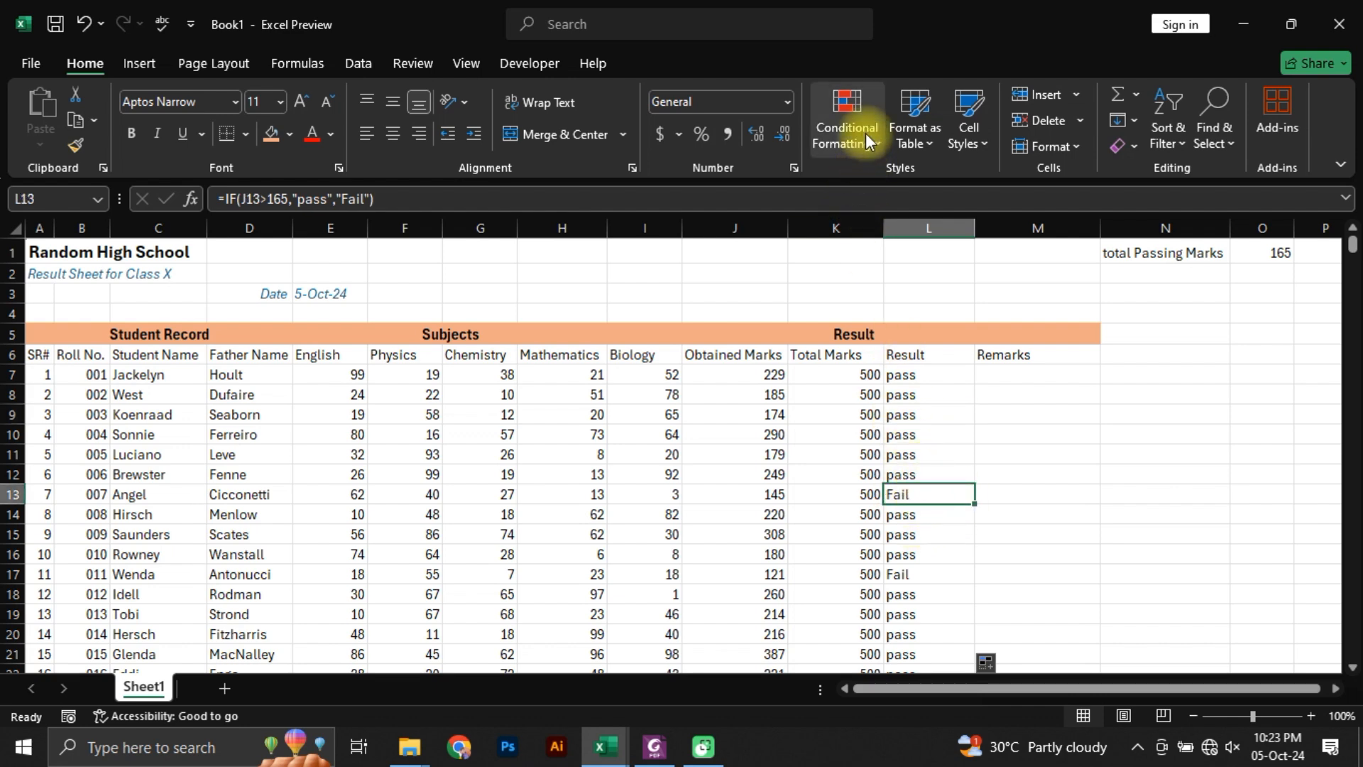
pyautogui.click(270, 133)
pyautogui.scroll(-4, 937, 536)
pyautogui.scroll(-4, 935, 555)
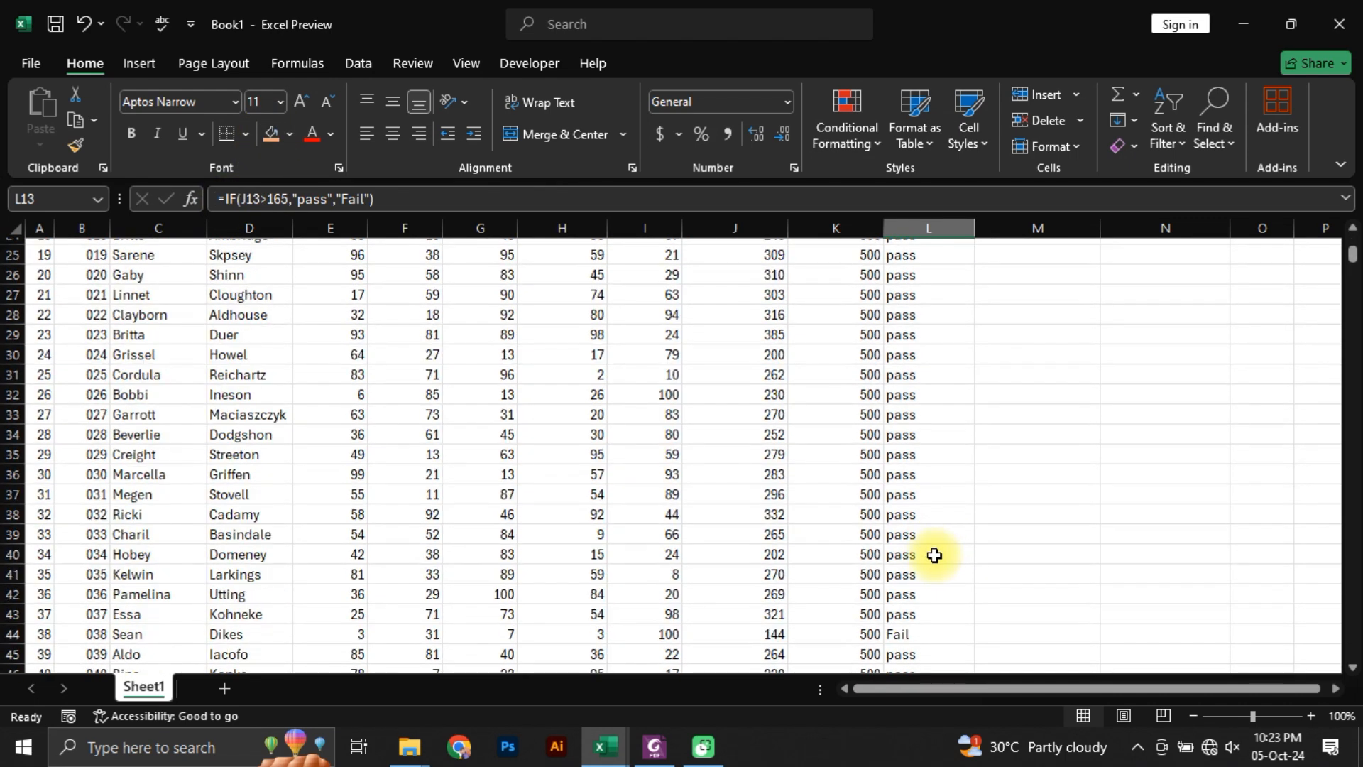
pyautogui.scroll(-3, 934, 555)
pyautogui.click(904, 455)
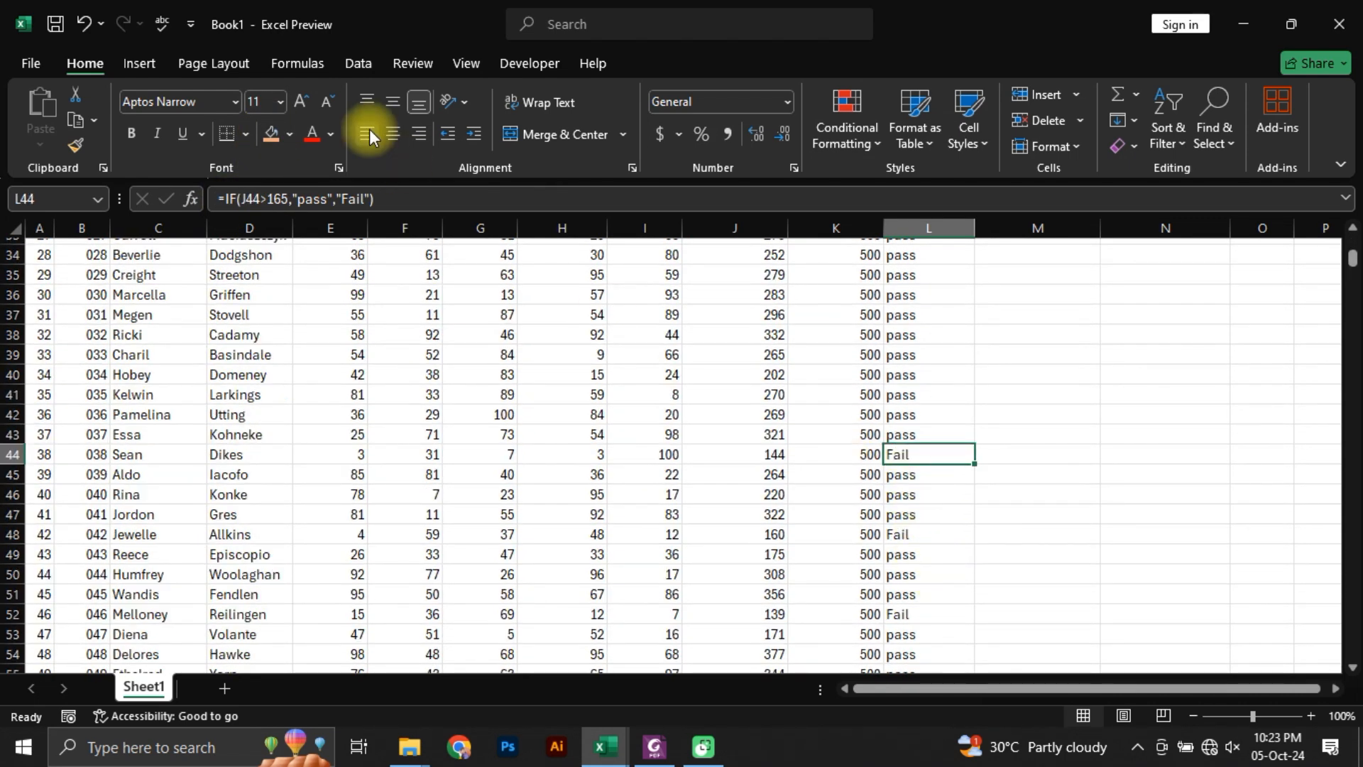
pyautogui.click(267, 135)
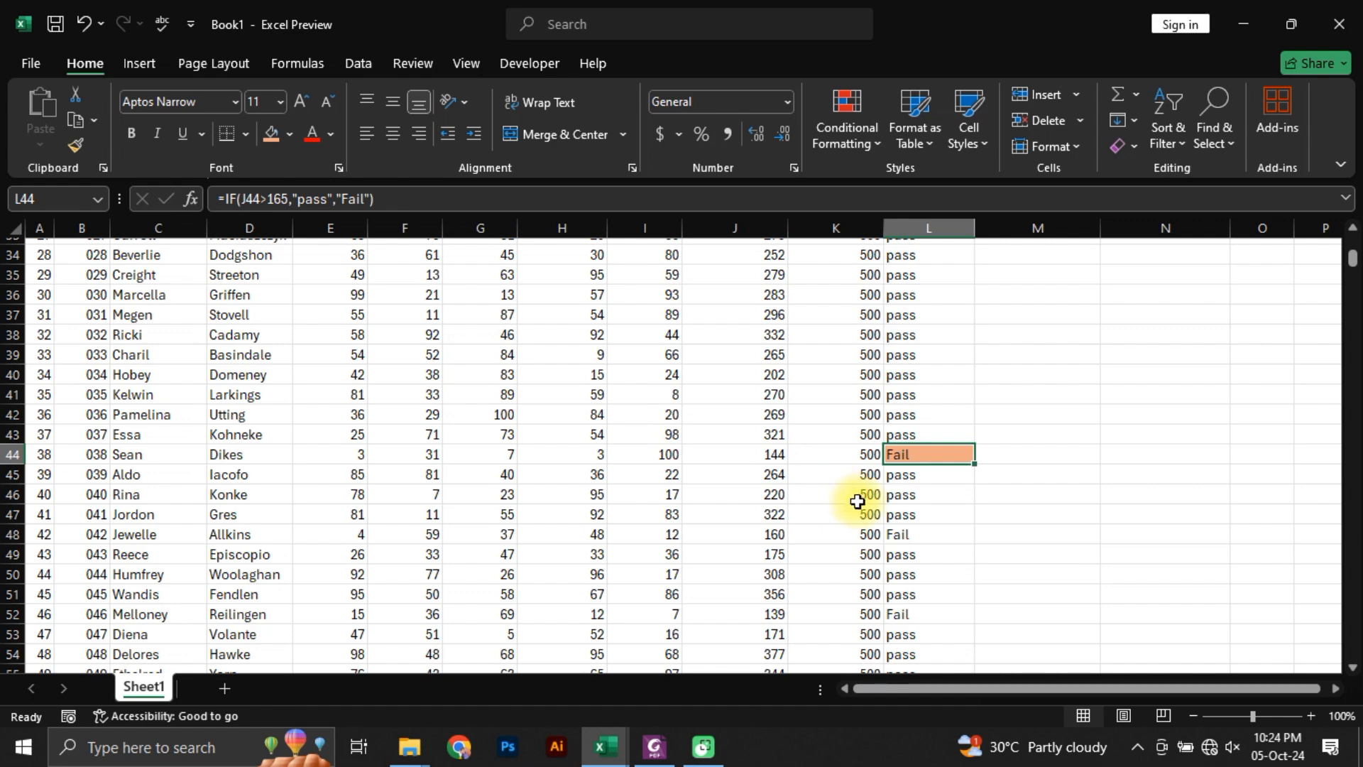
# Step: Undo the manual orange fills on the two Fail cells in the Result column
pyautogui.hotkey('ctrl', 's')
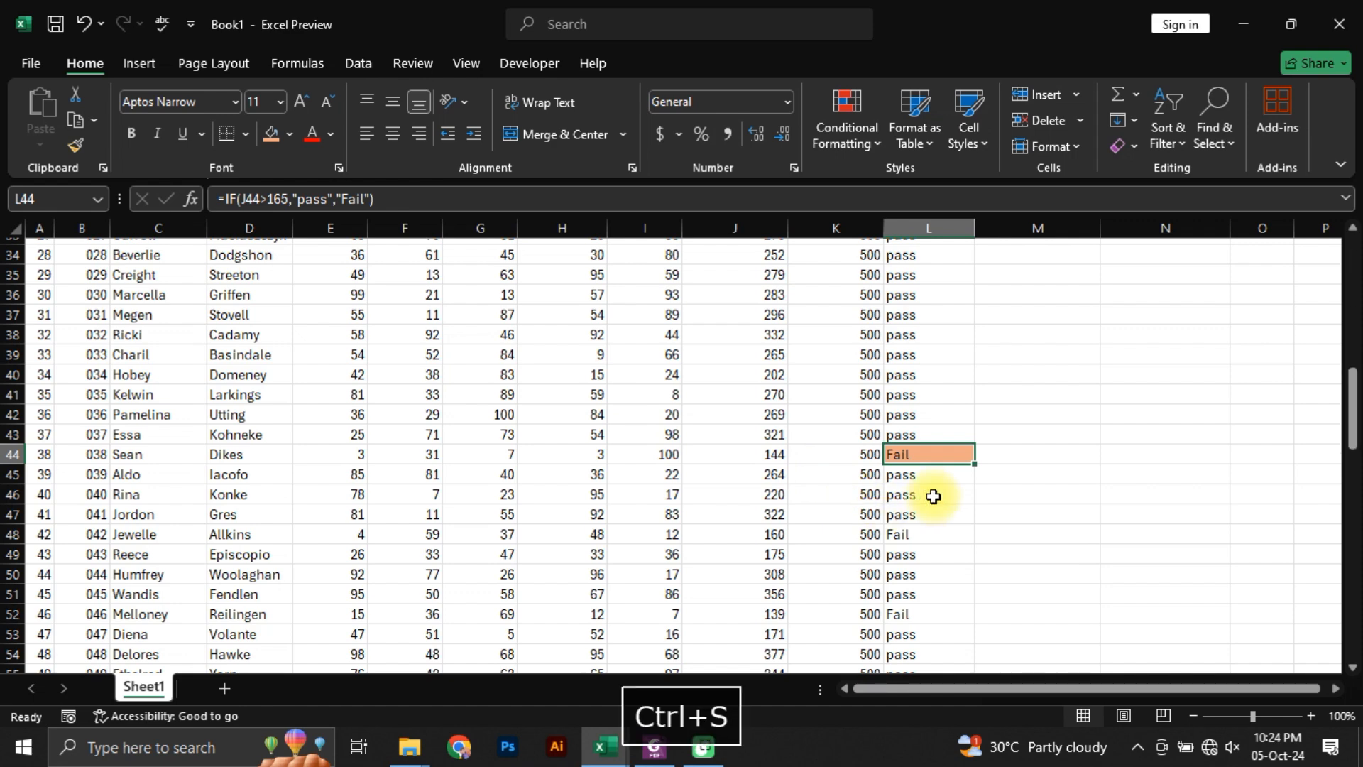
pyautogui.hotkey('ctrl', 'z')
pyautogui.hotkey('ctrl', 'z')
# Step: Add a Text That Contains conditional formatting rule for "Fail" to L7:L106, using Light Red Fill with Dark Red Text
pyautogui.scroll(4, 936, 489)
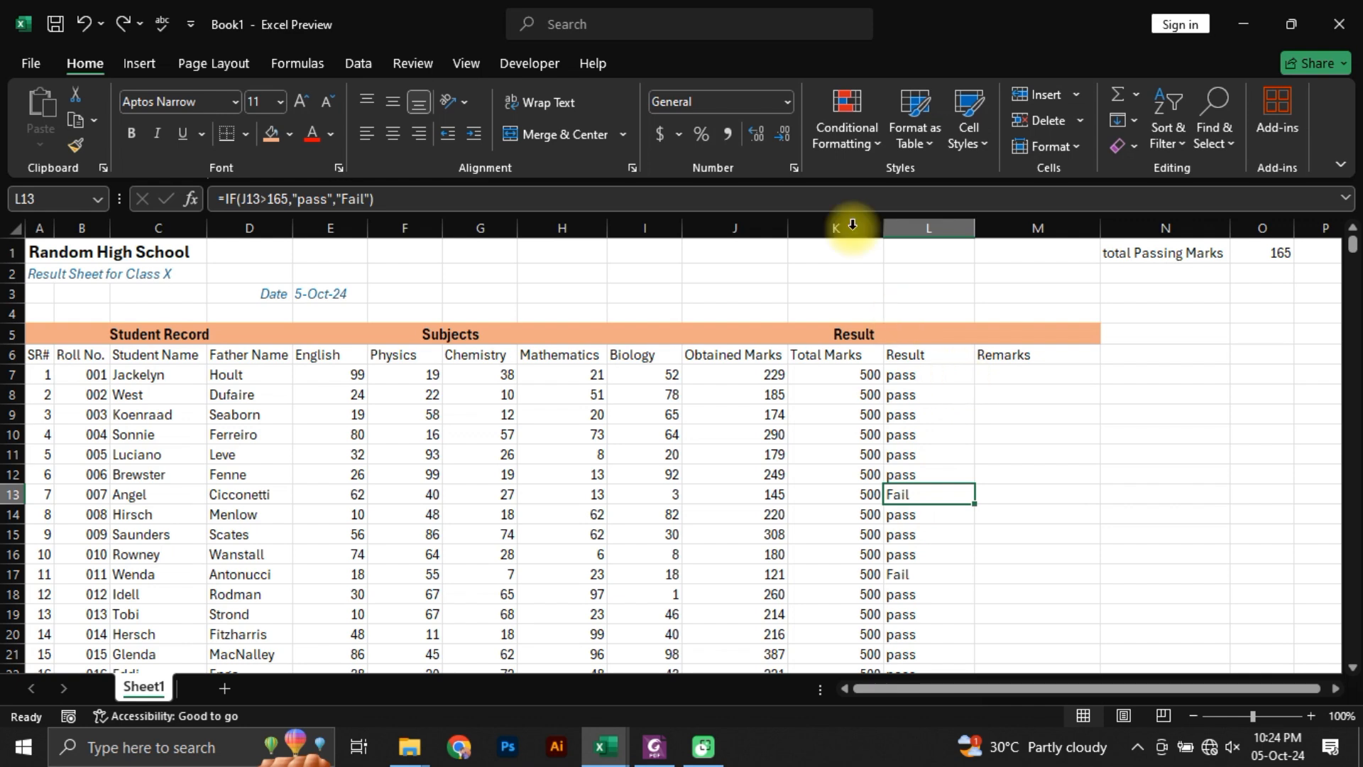
pyautogui.click(935, 375)
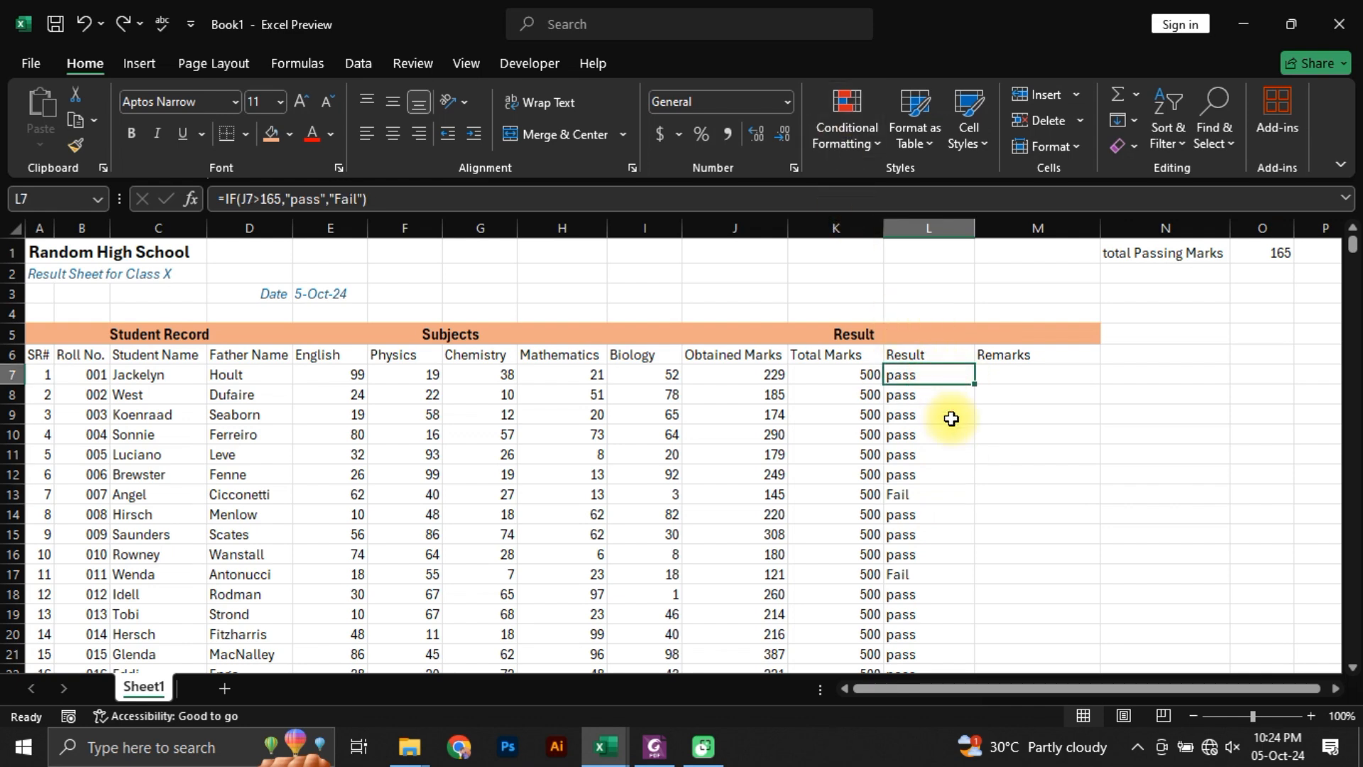
pyautogui.hotkey('ctrl', 'shift', 'Down')
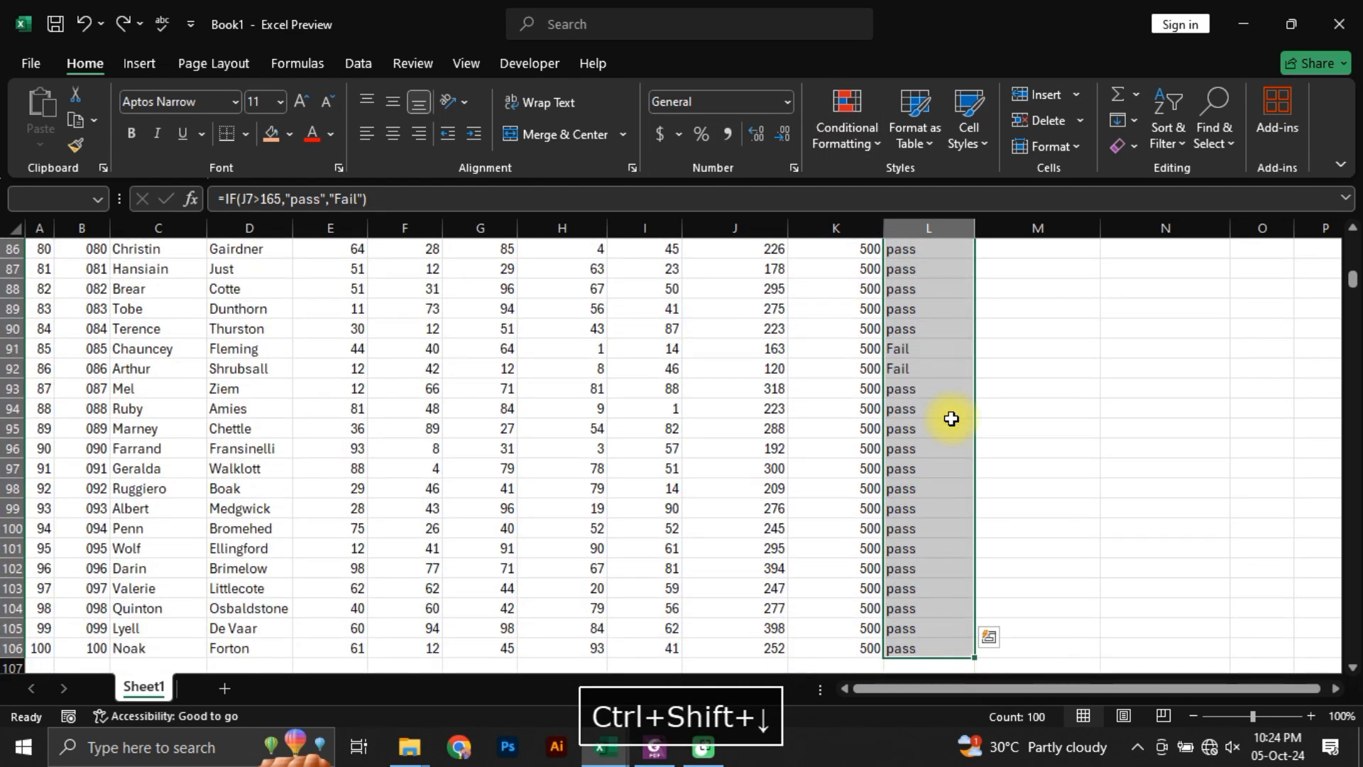
pyautogui.click(859, 146)
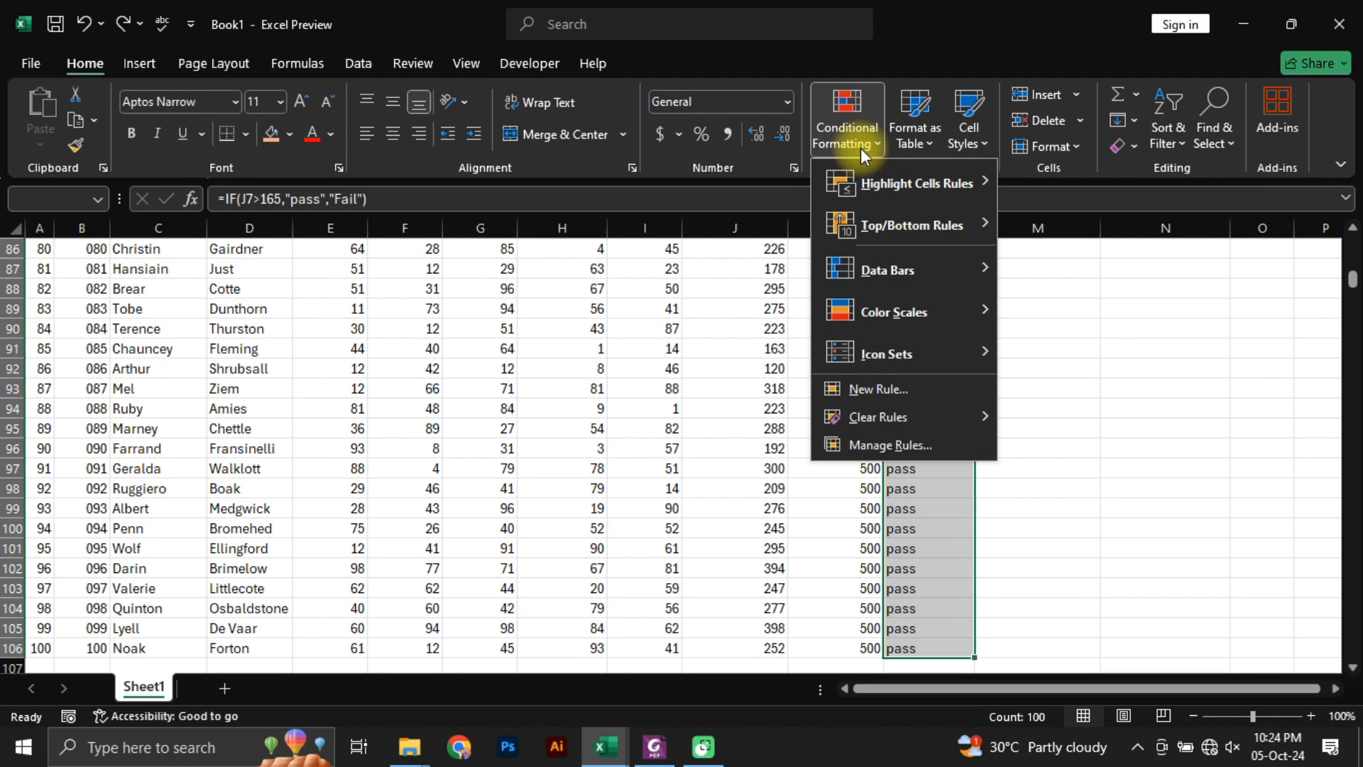
pyautogui.moveTo(923, 186)
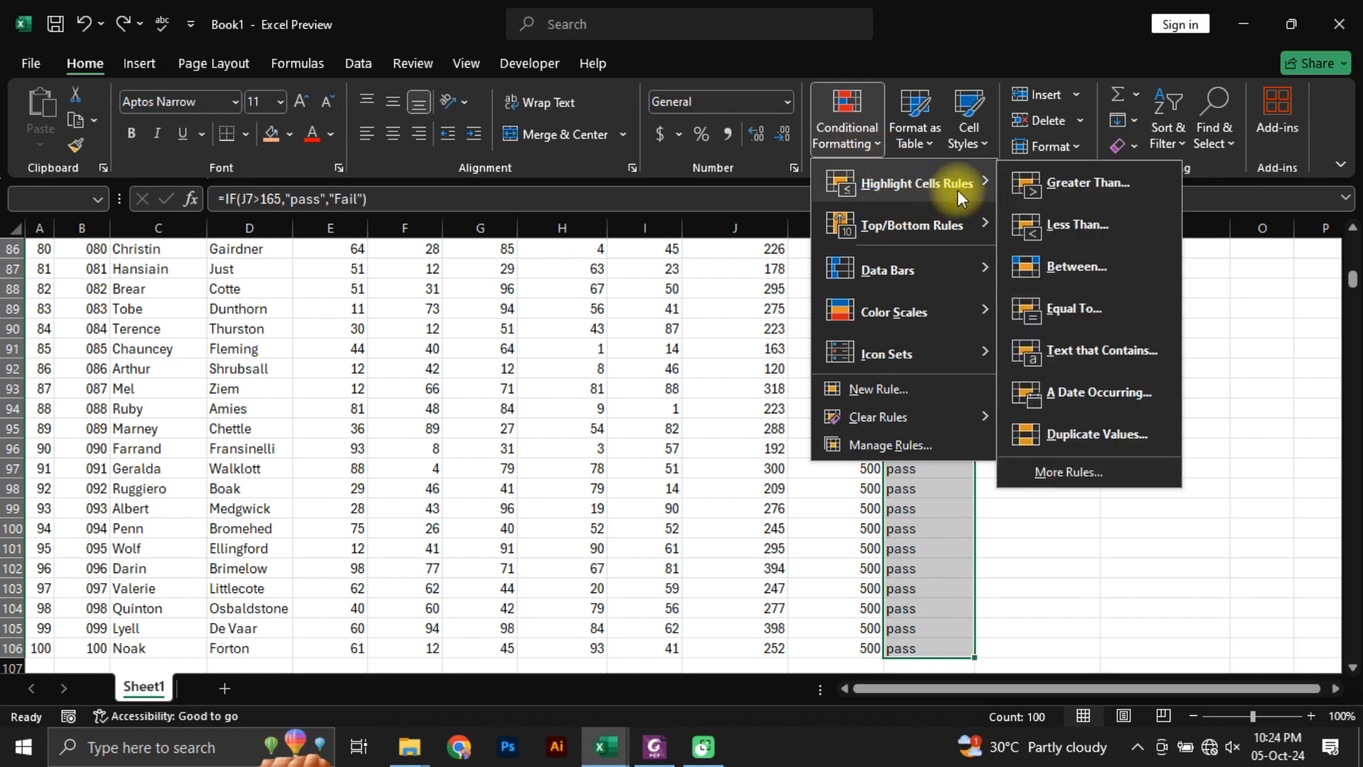
pyautogui.click(1099, 359)
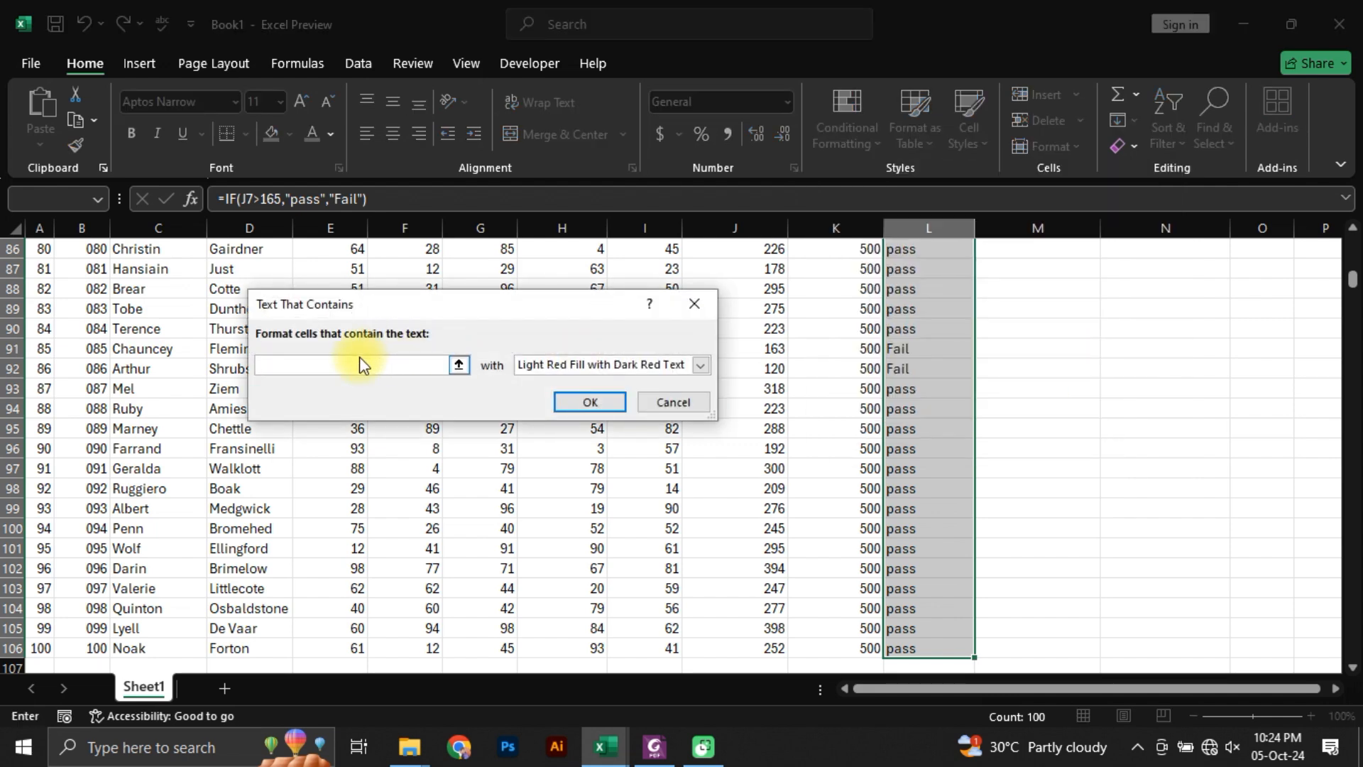
pyautogui.write('Fail')
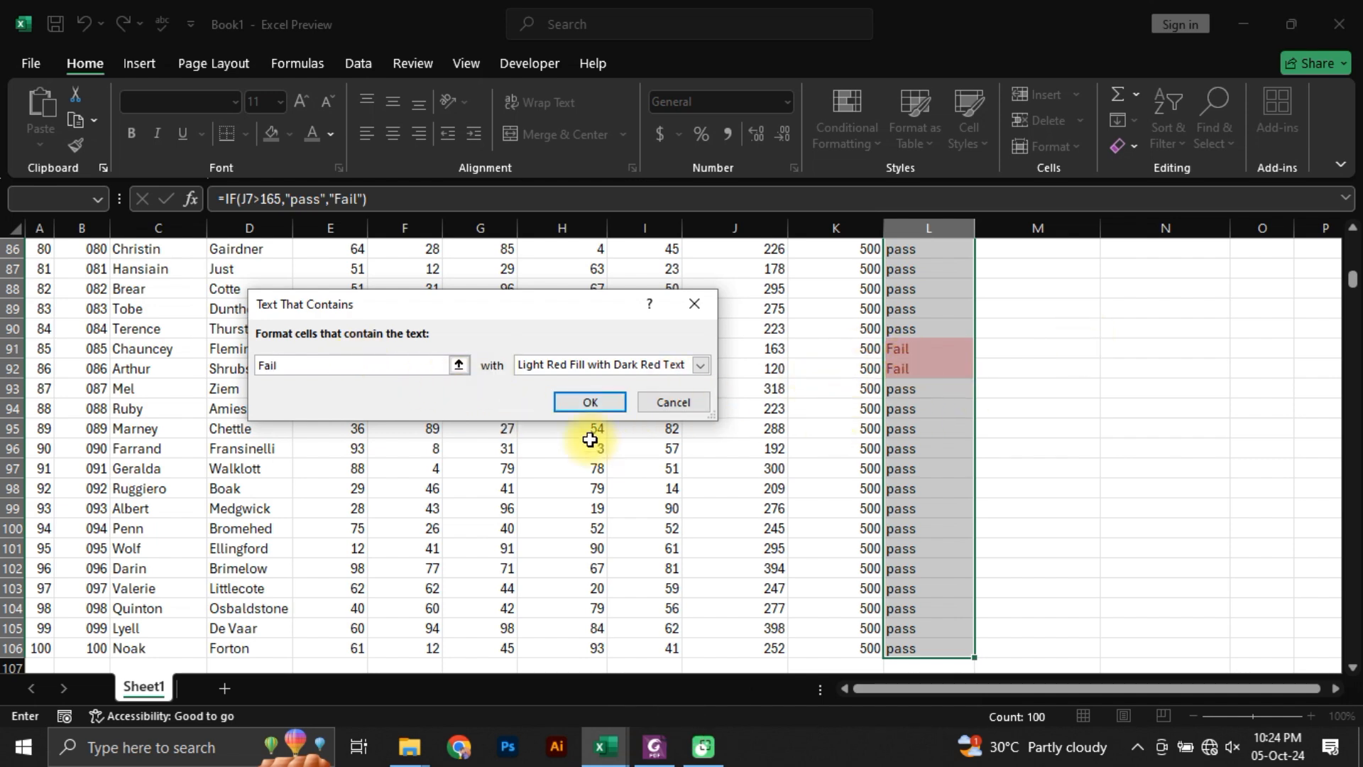
pyautogui.click(588, 403)
# Step: Examine the Fail highlighting throughout the Result column and compare row 44's marks with its result
pyautogui.scroll(1, 927, 407)
pyautogui.scroll(-6, 910, 419)
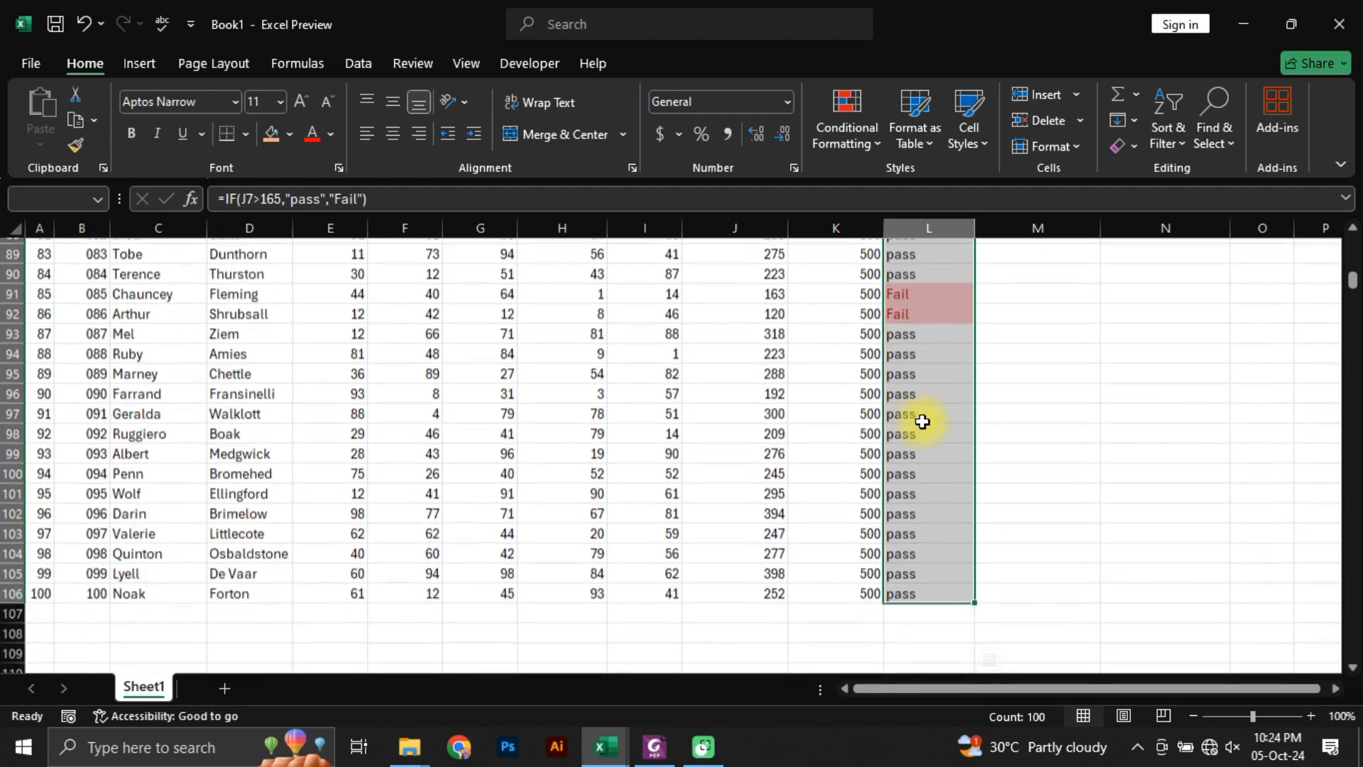
pyautogui.scroll(5, 907, 478)
pyautogui.scroll(19, 907, 478)
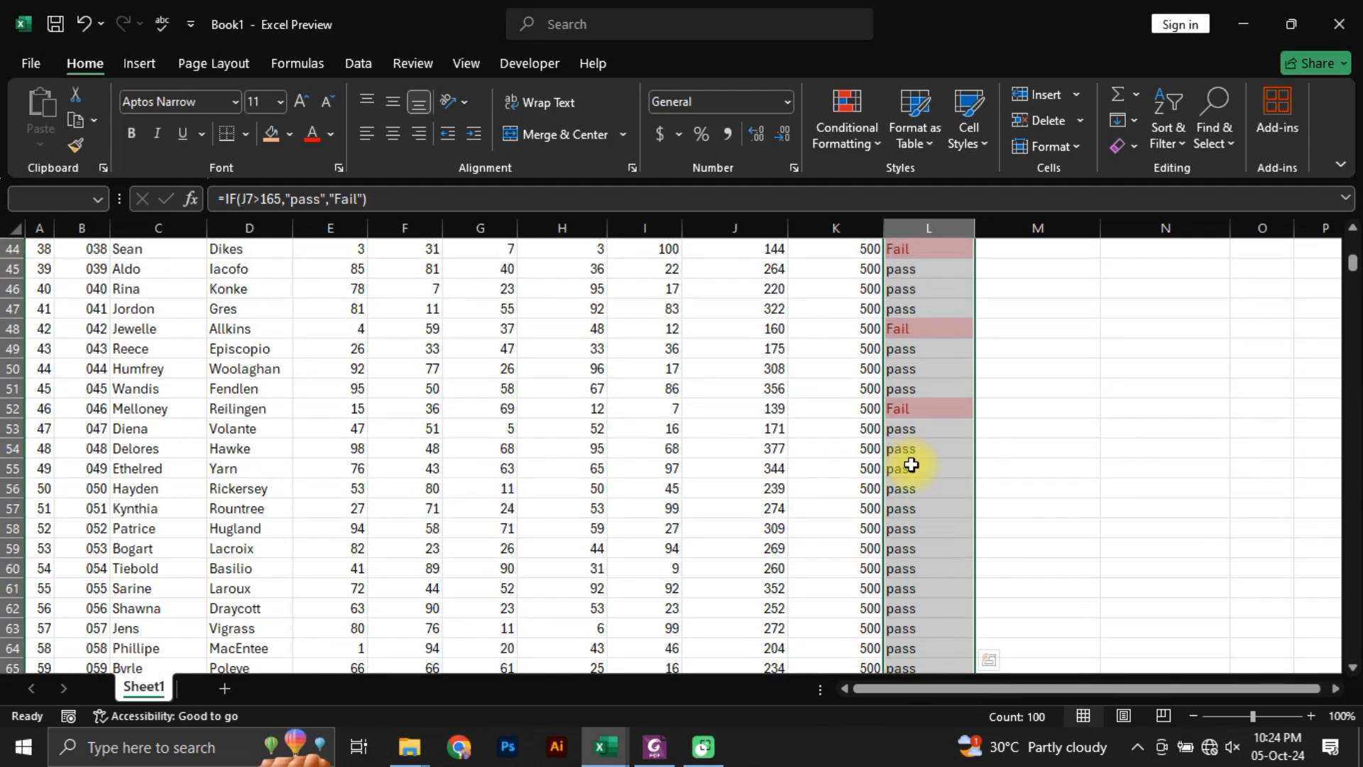
pyautogui.scroll(-2, 903, 485)
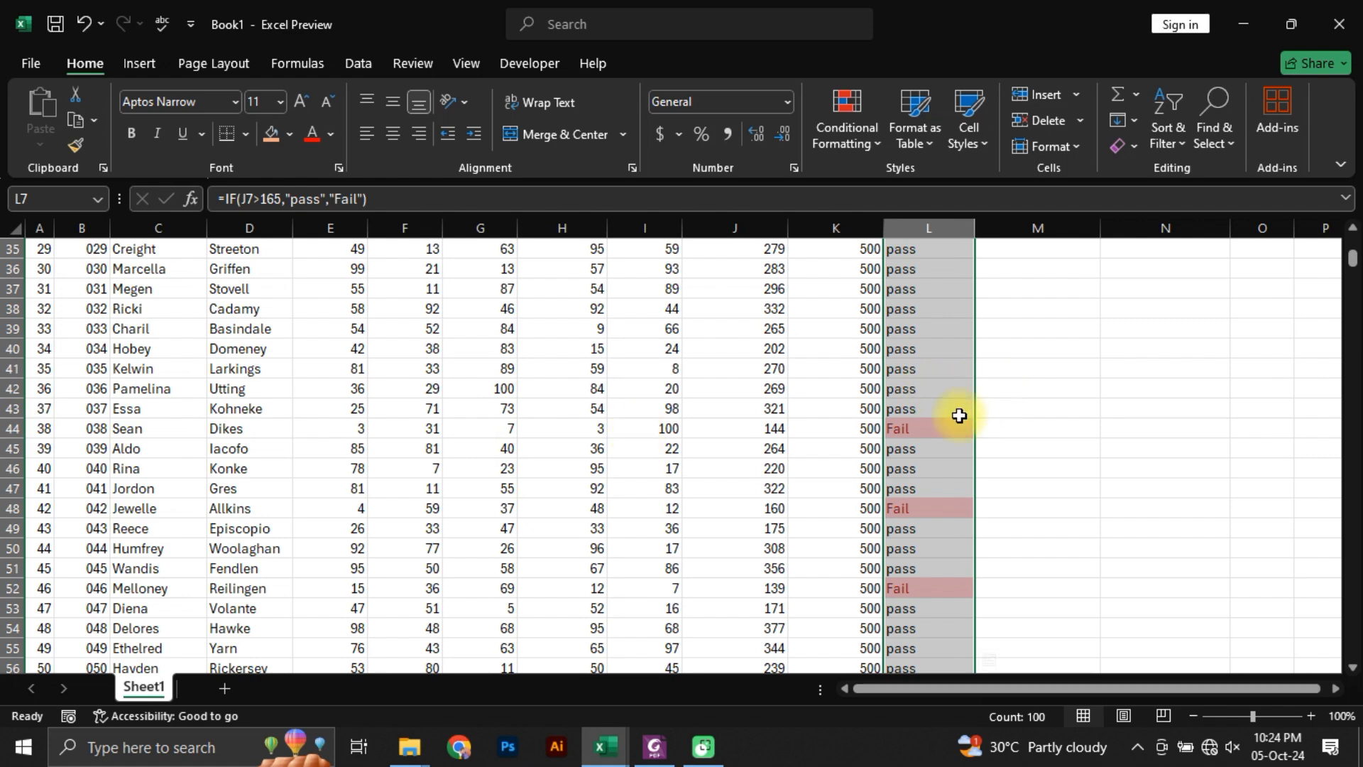
pyautogui.click(930, 428)
pyautogui.moveTo(936, 431); pyautogui.dragTo(49, 430)
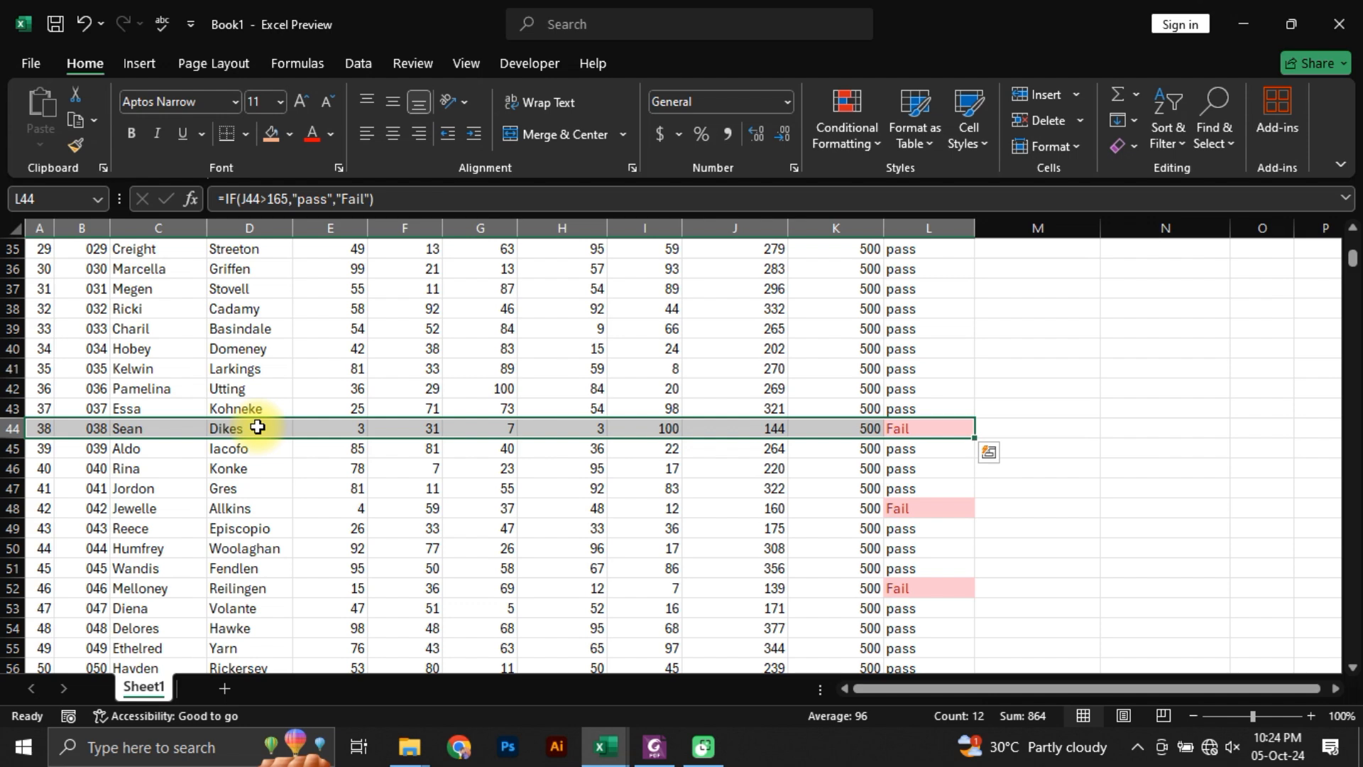
pyautogui.click(905, 429)
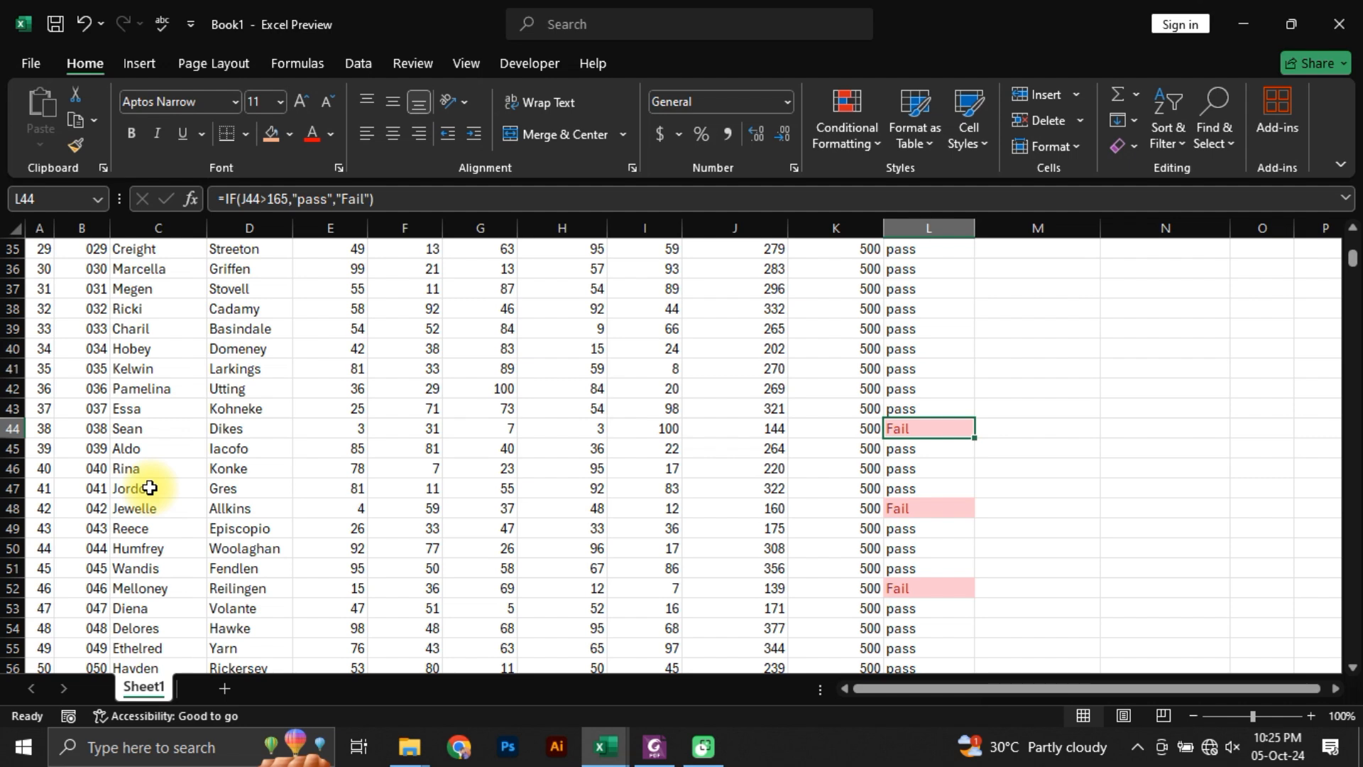
pyautogui.scroll(11, 970, 426)
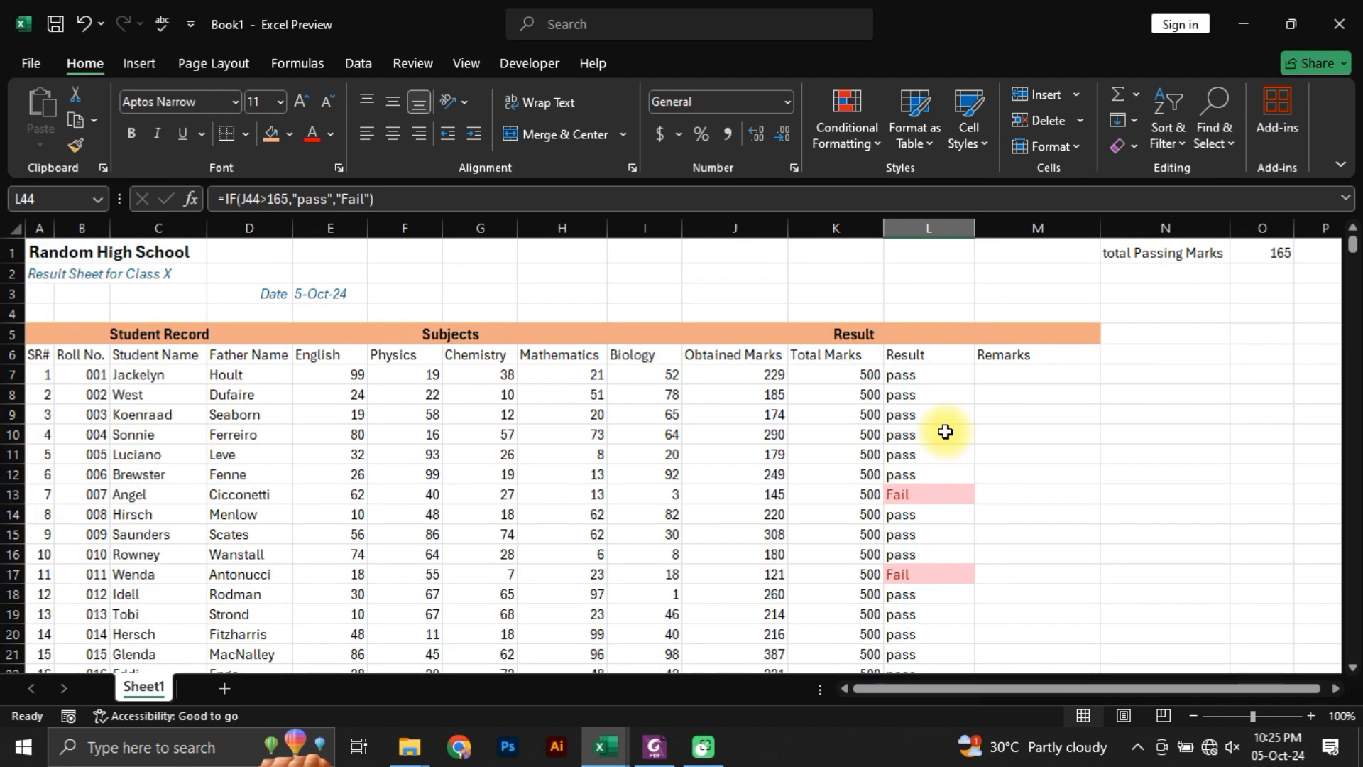
pyautogui.click(932, 439)
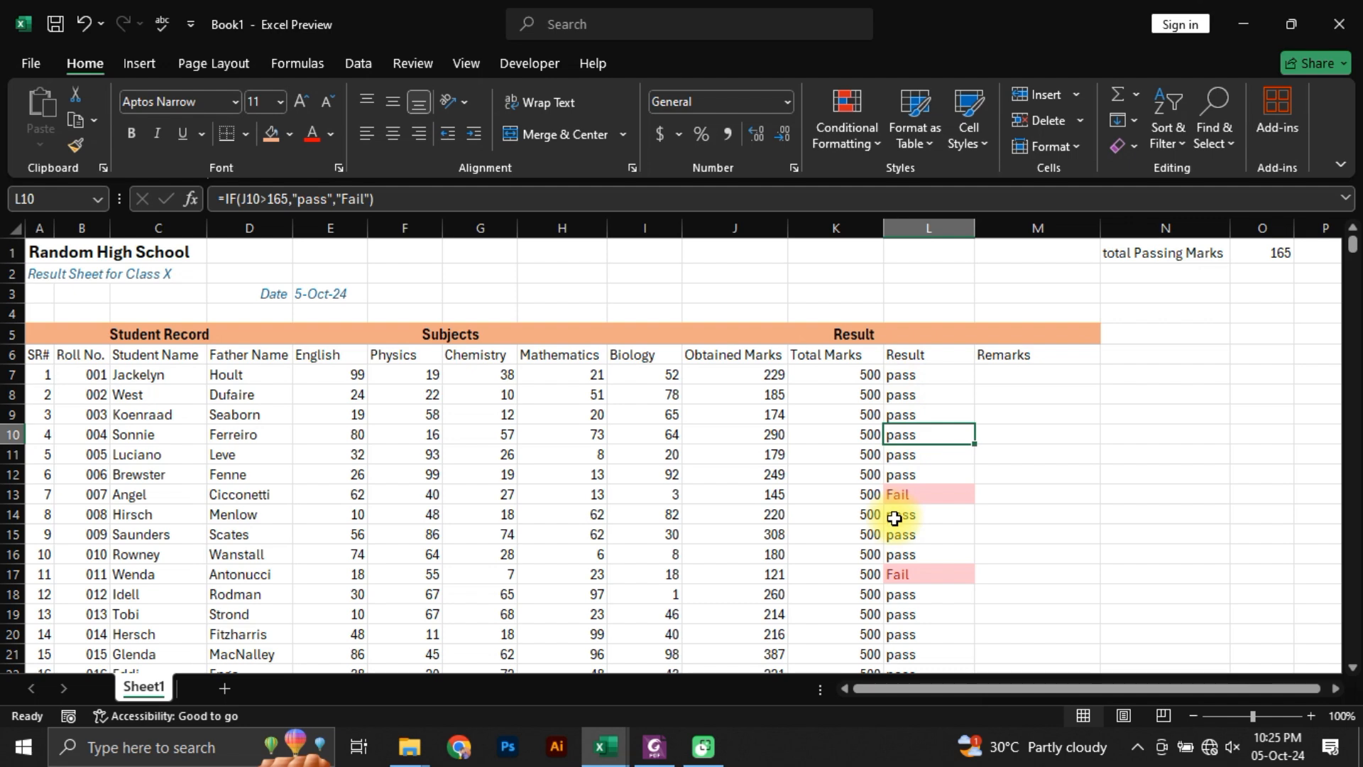
# Step: Switch to Students Marks.pdf in Foxit PhantomPDF and compare the Below Average remarks with the students' obtained marks
pyautogui.click(1014, 377)
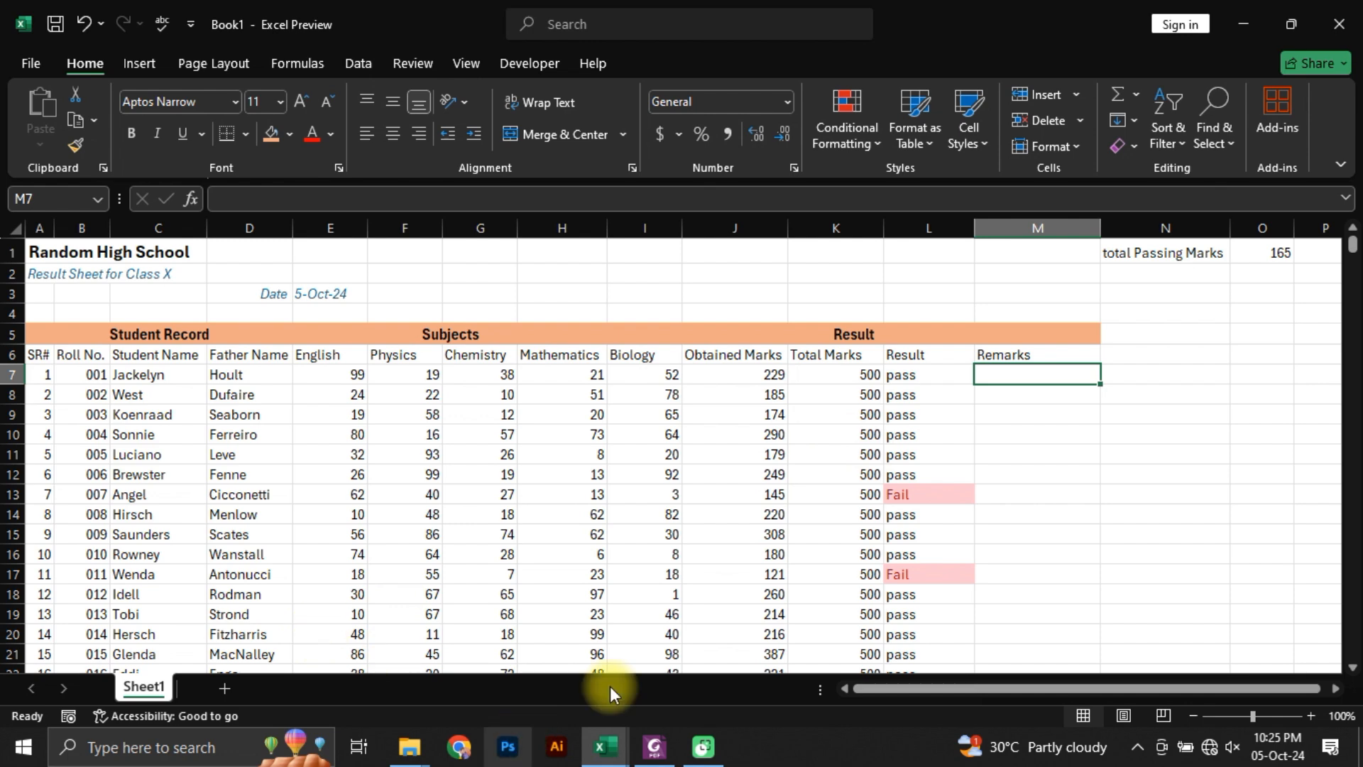
pyautogui.click(647, 732)
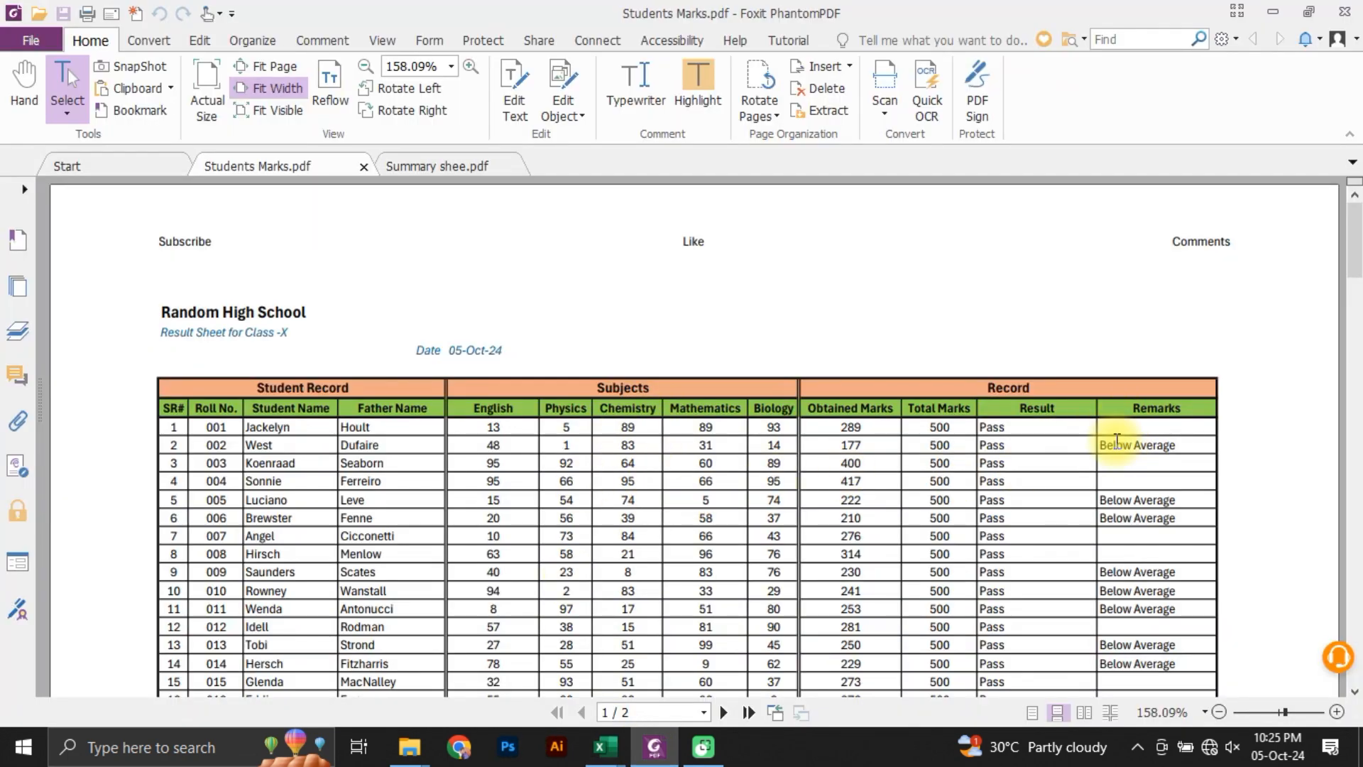
pyautogui.moveTo(1102, 442); pyautogui.dragTo(1198, 444)
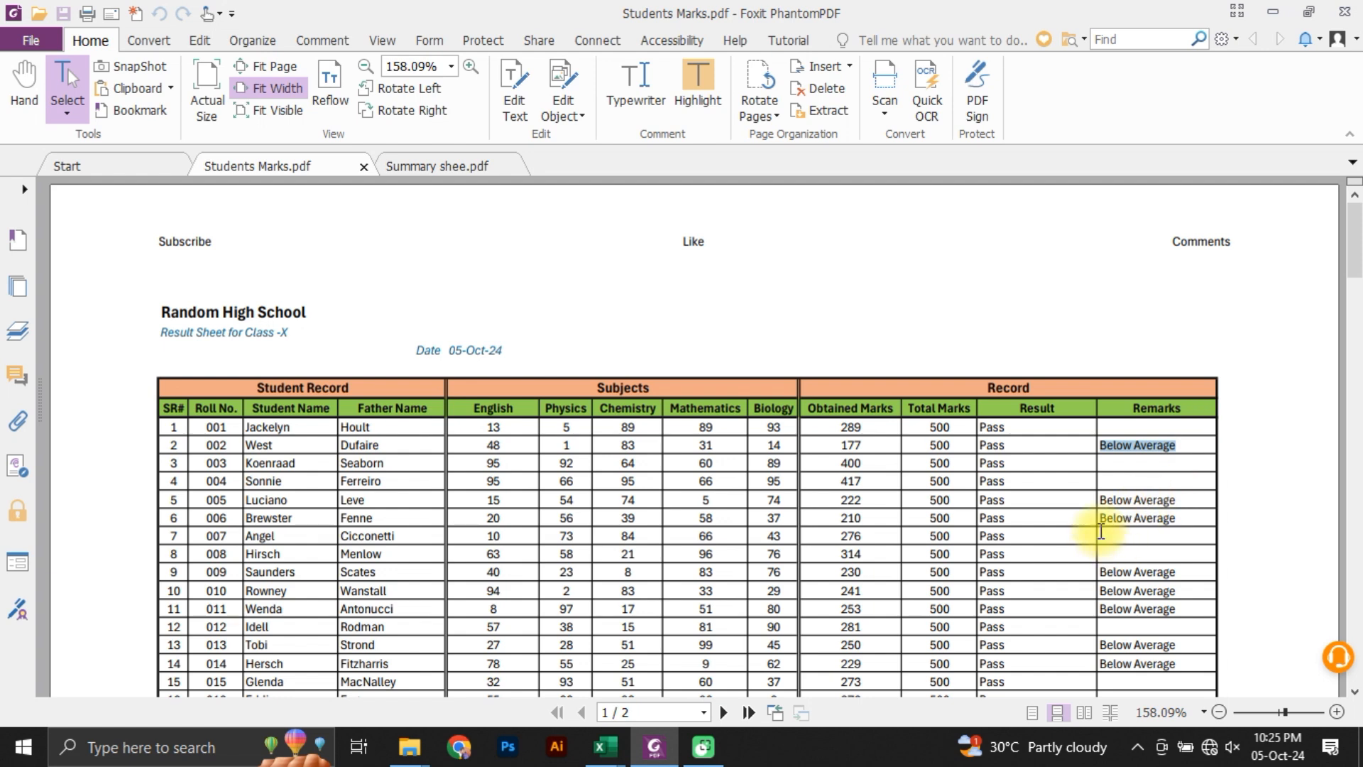
pyautogui.moveTo(1103, 509)
pyautogui.mouseDown()
pyautogui.moveTo(1168, 509)
pyautogui.moveTo(1106, 500)
pyautogui.mouseUp()
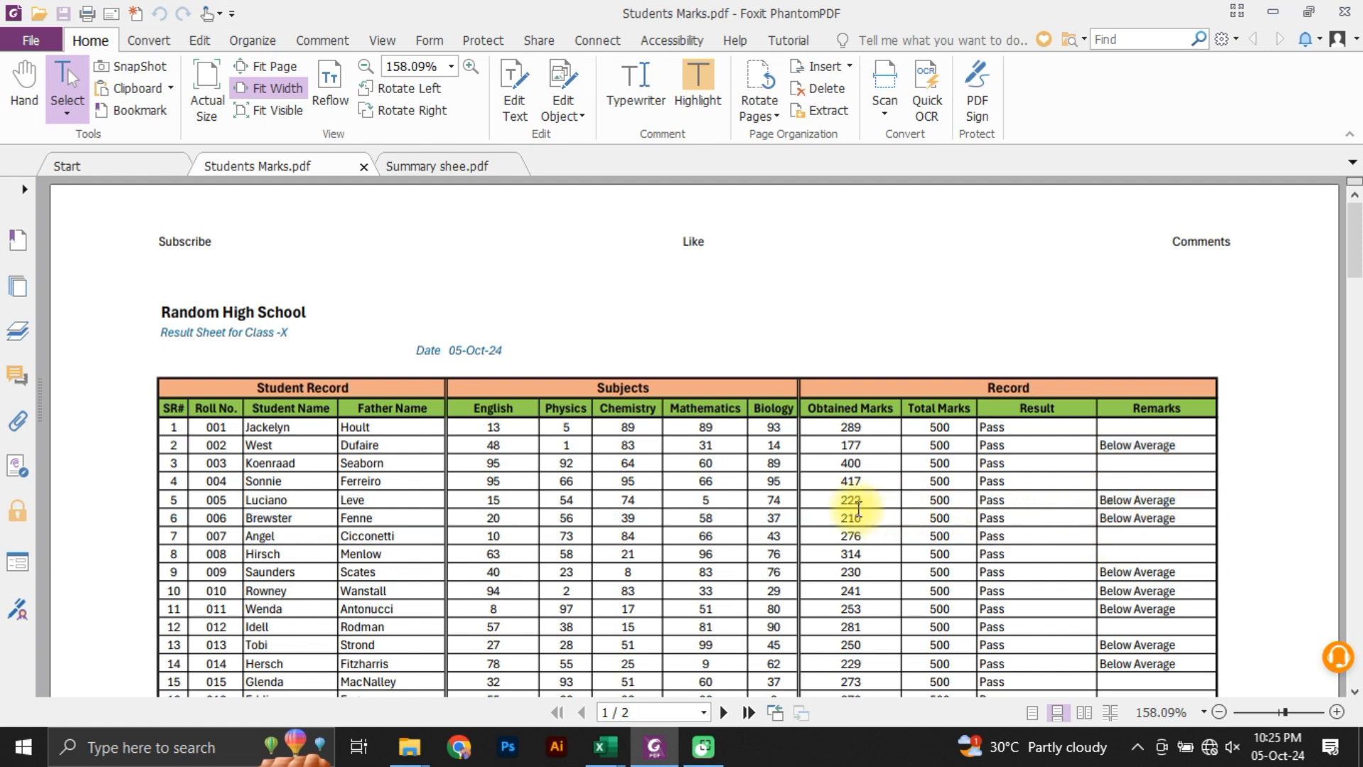
pyautogui.moveTo(860, 503); pyautogui.dragTo(840, 502)
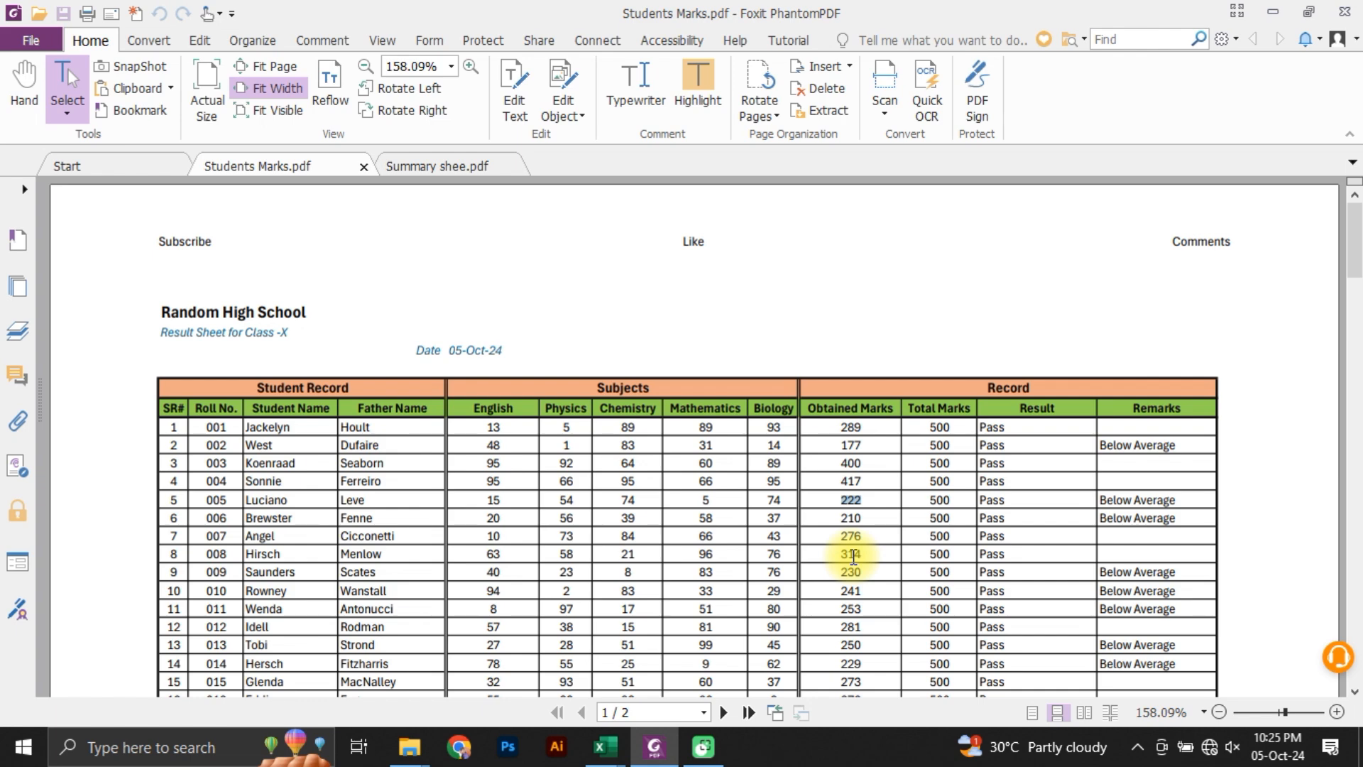
pyautogui.scroll(-12, 1205, 569)
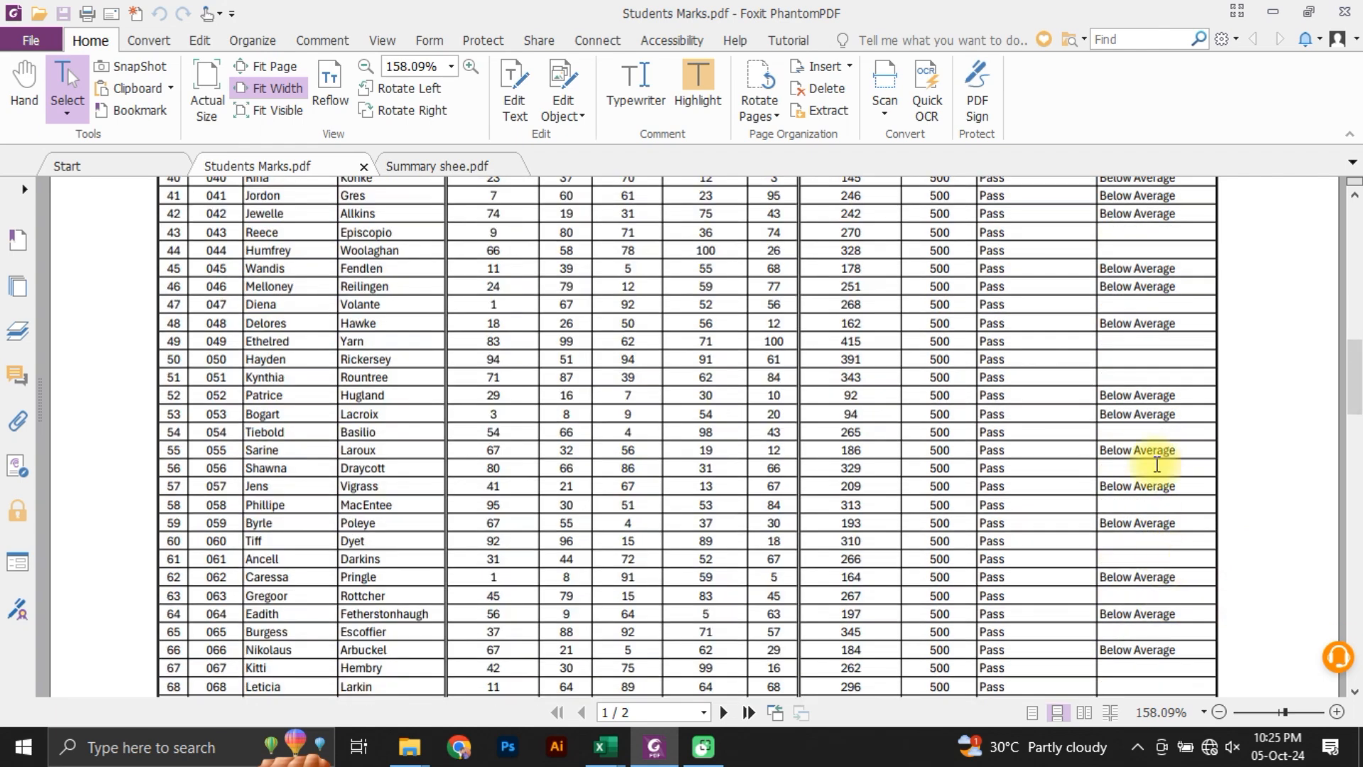
pyautogui.scroll(-20, 1157, 465)
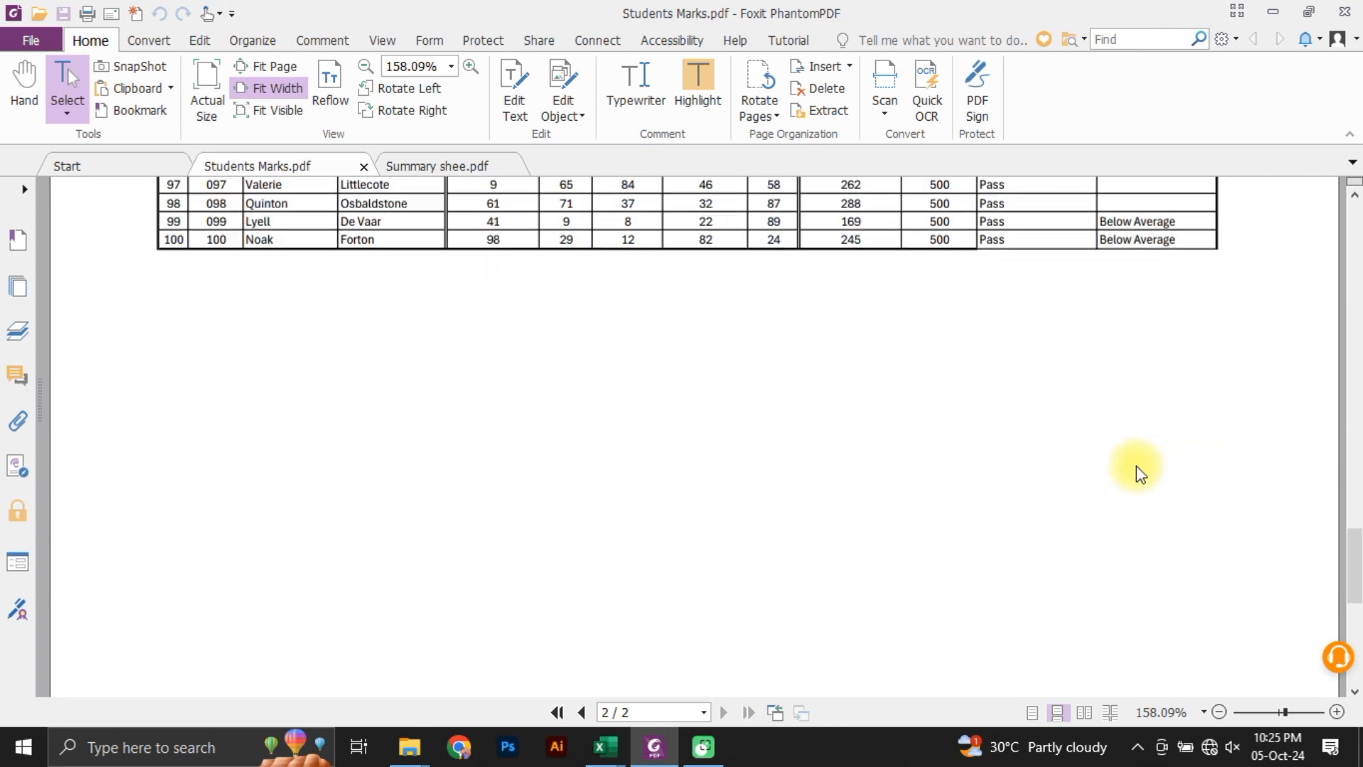
pyautogui.scroll(20, 1140, 474)
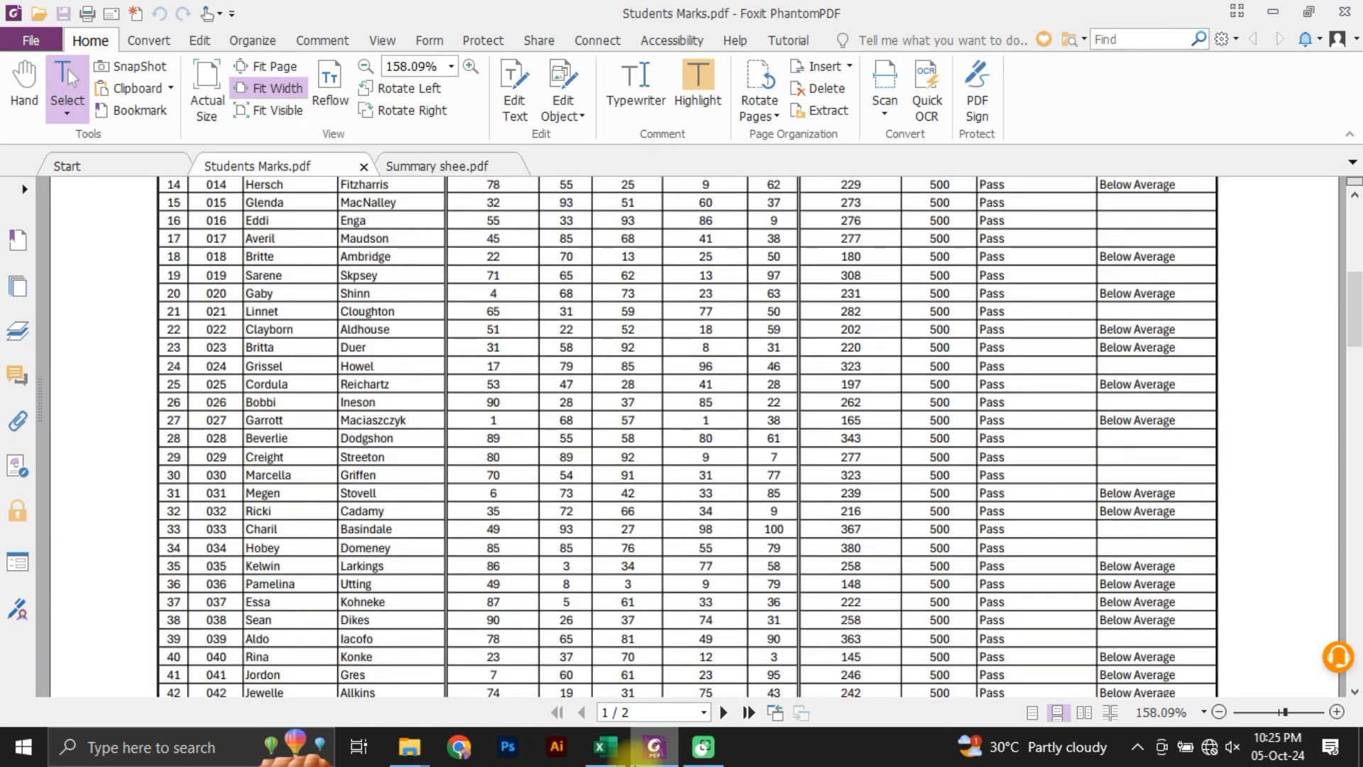
# Step: Return to the Book1 workbook in Excel and select N7, beside the first student's Remarks cell
pyautogui.click(604, 747)
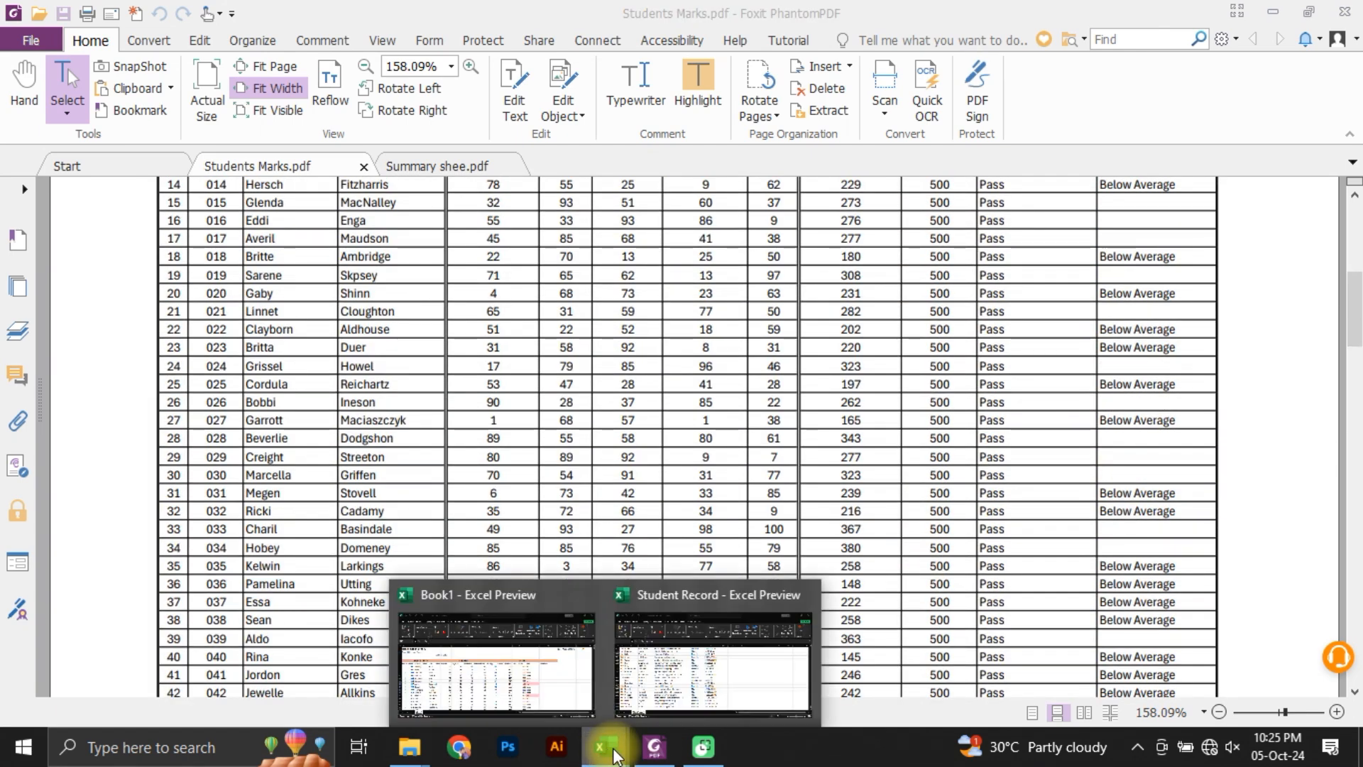
pyautogui.click(682, 668)
pyautogui.click(604, 746)
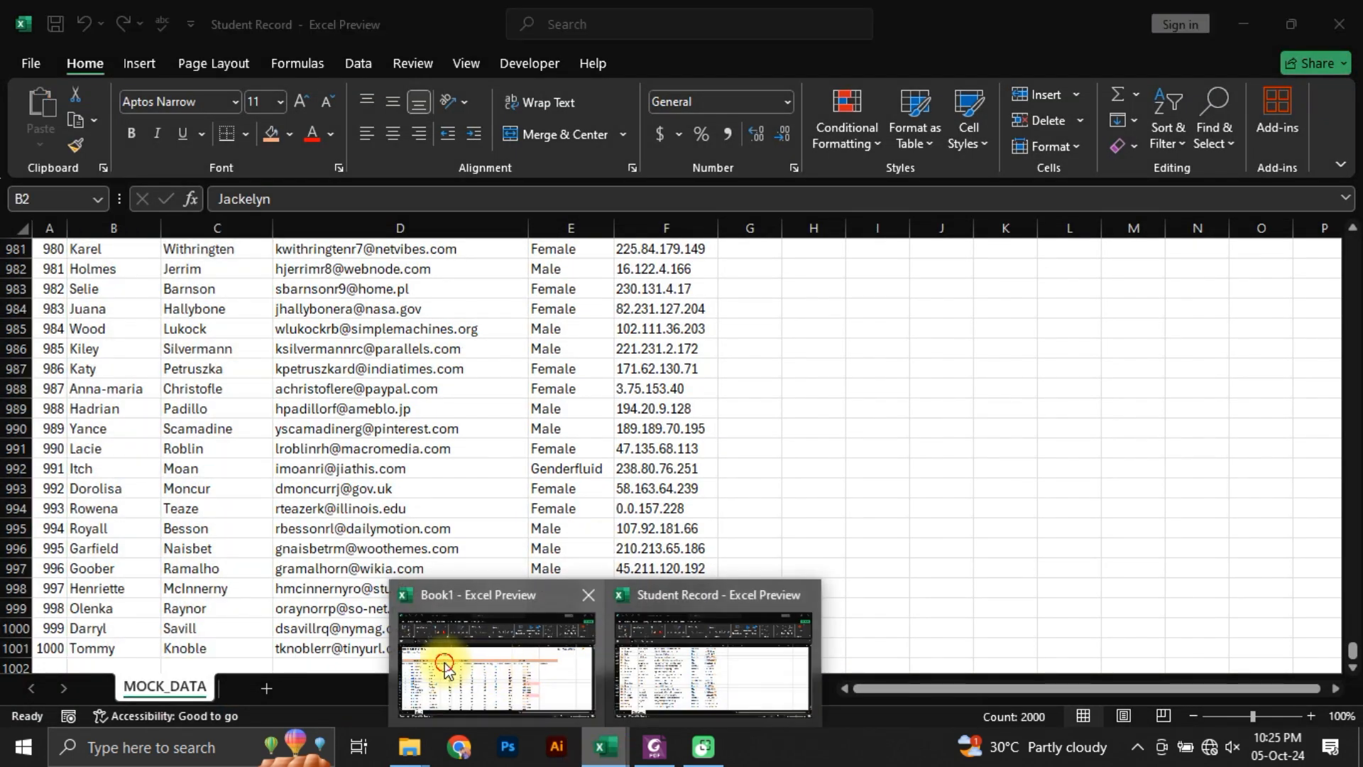
pyautogui.click(446, 667)
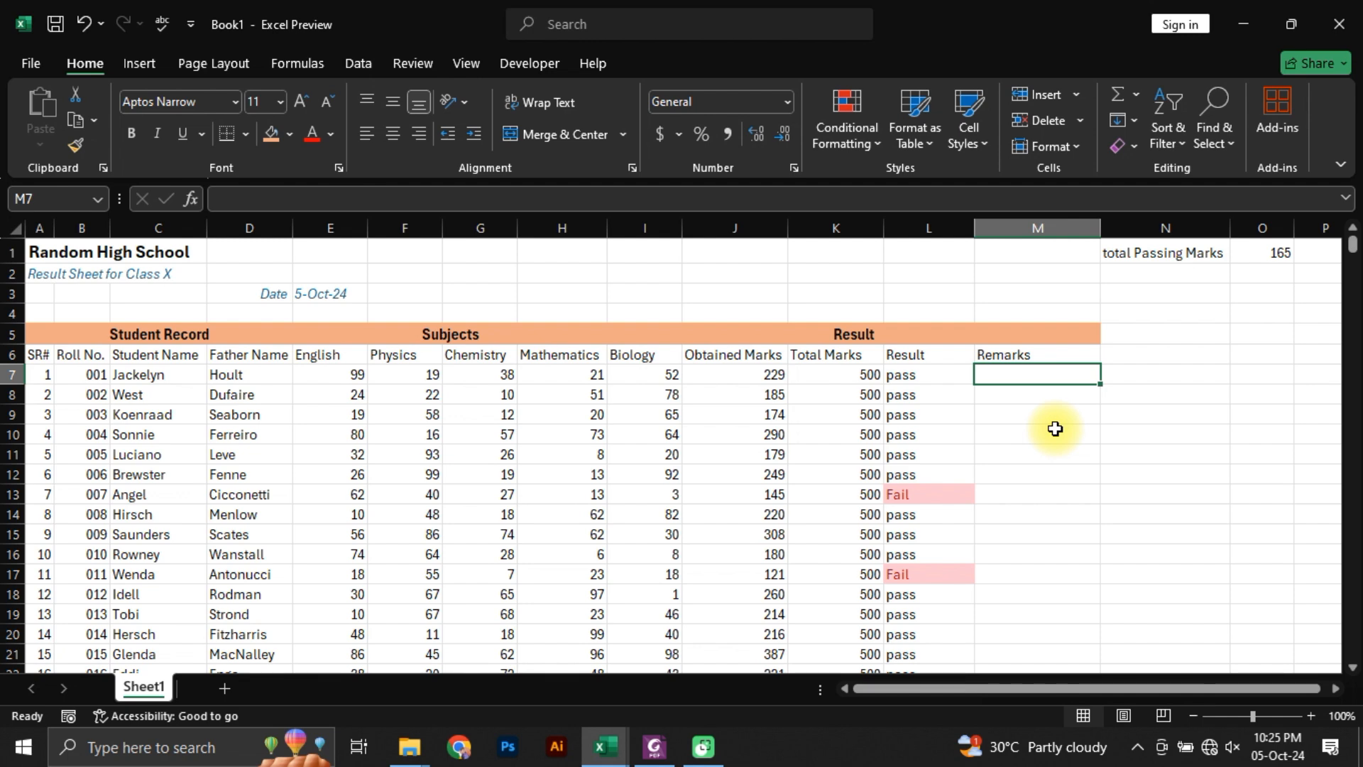
pyautogui.press('Right')
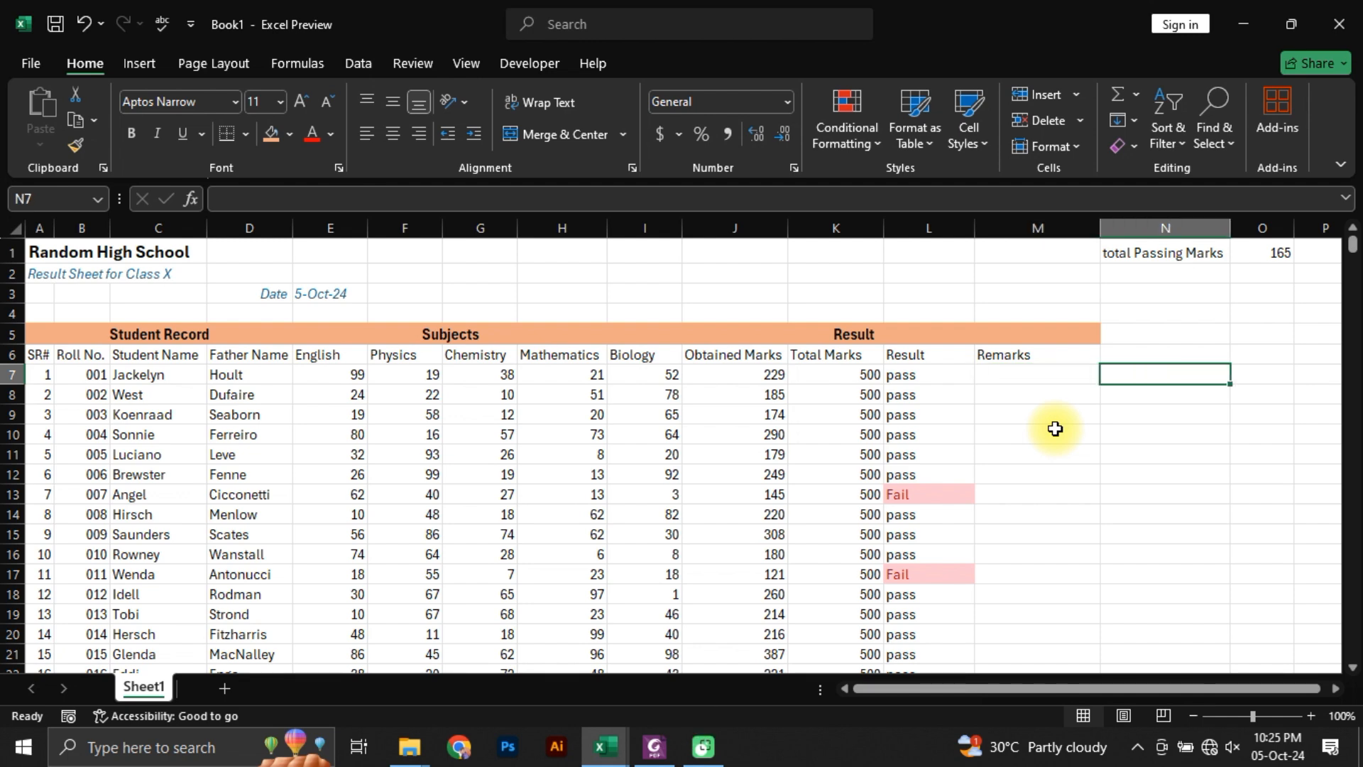
# Step: Enter the label "Average" in N2, beneath the total Passing Marks label
pyautogui.press('Up')
pyautogui.press('Up')
pyautogui.press('Up')
pyautogui.press('Up')
pyautogui.press('Up')
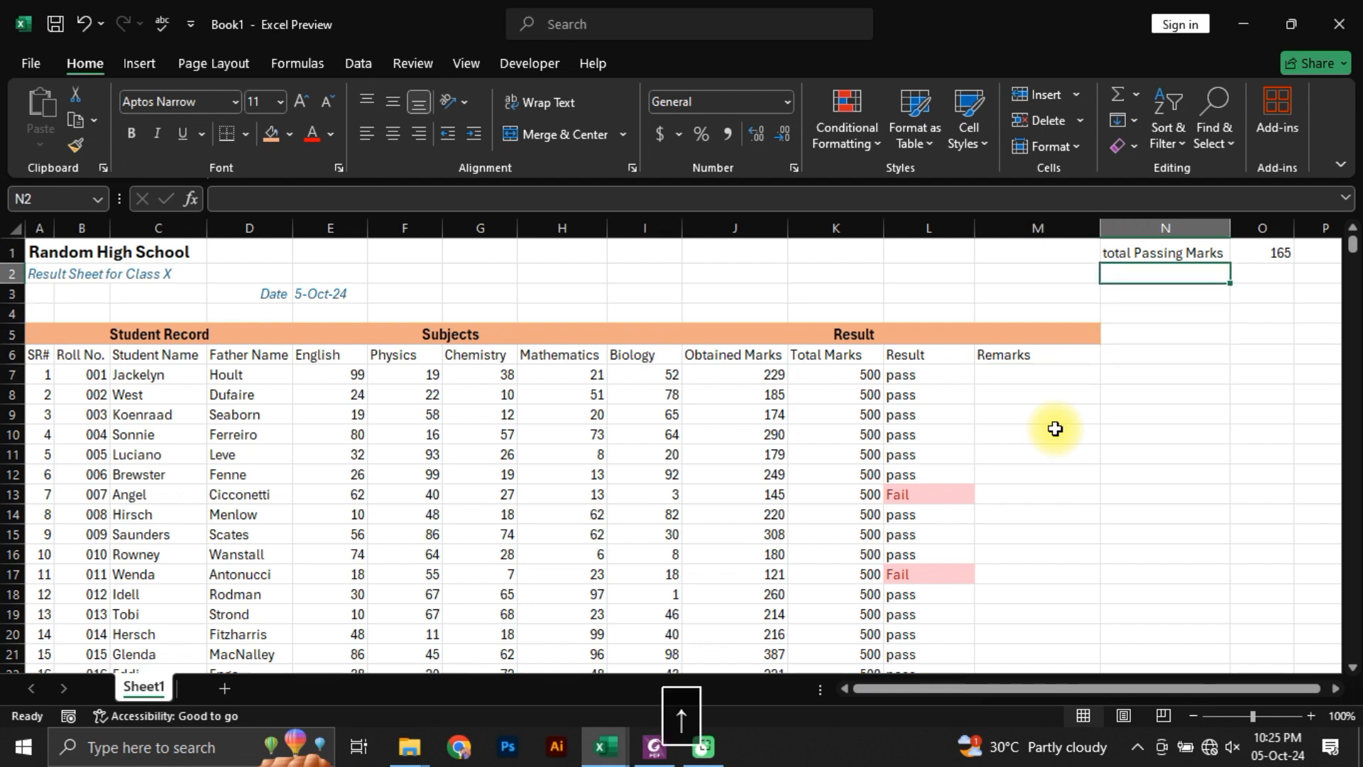
pyautogui.write('Average')
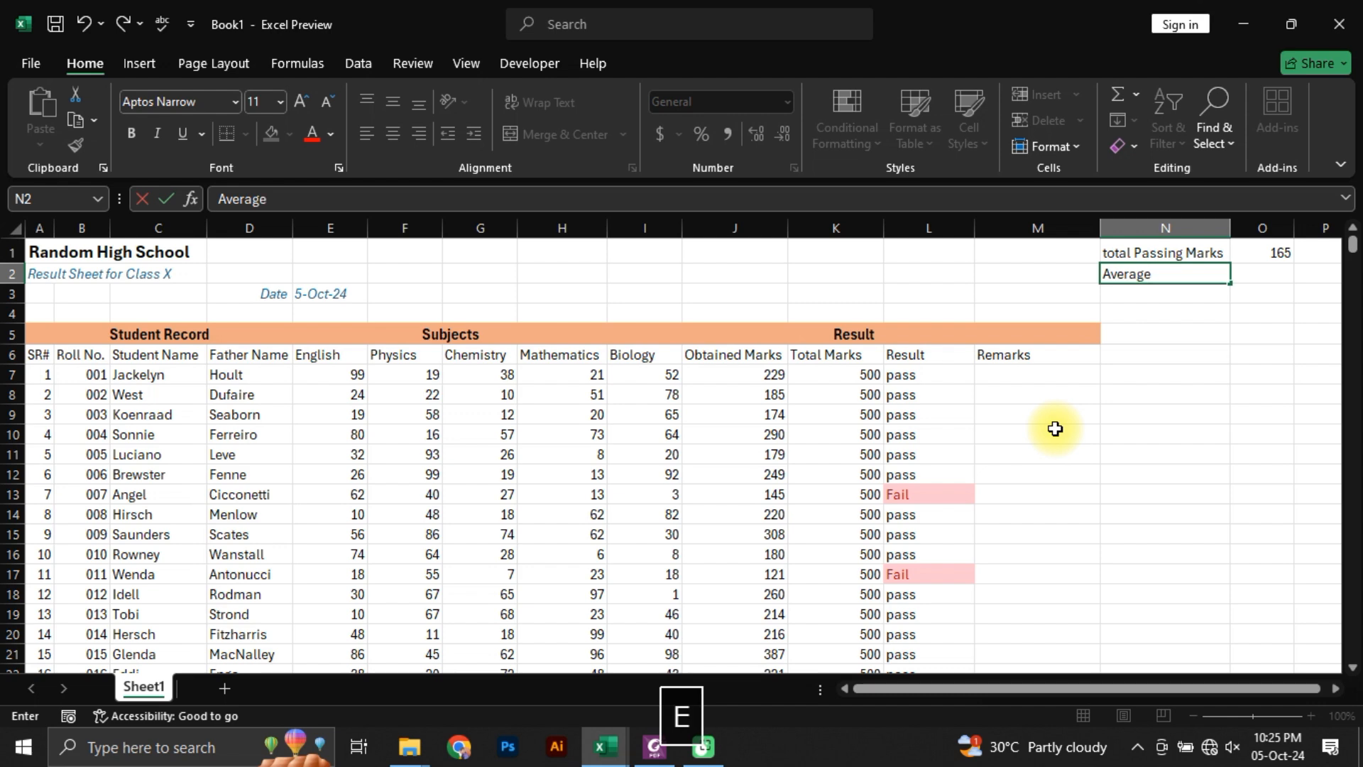
pyautogui.press('Return')
# Step: Calculate the class average of the Obtained Marks in O2 with =AVERAGE(J7:J106)
pyautogui.press('Right')
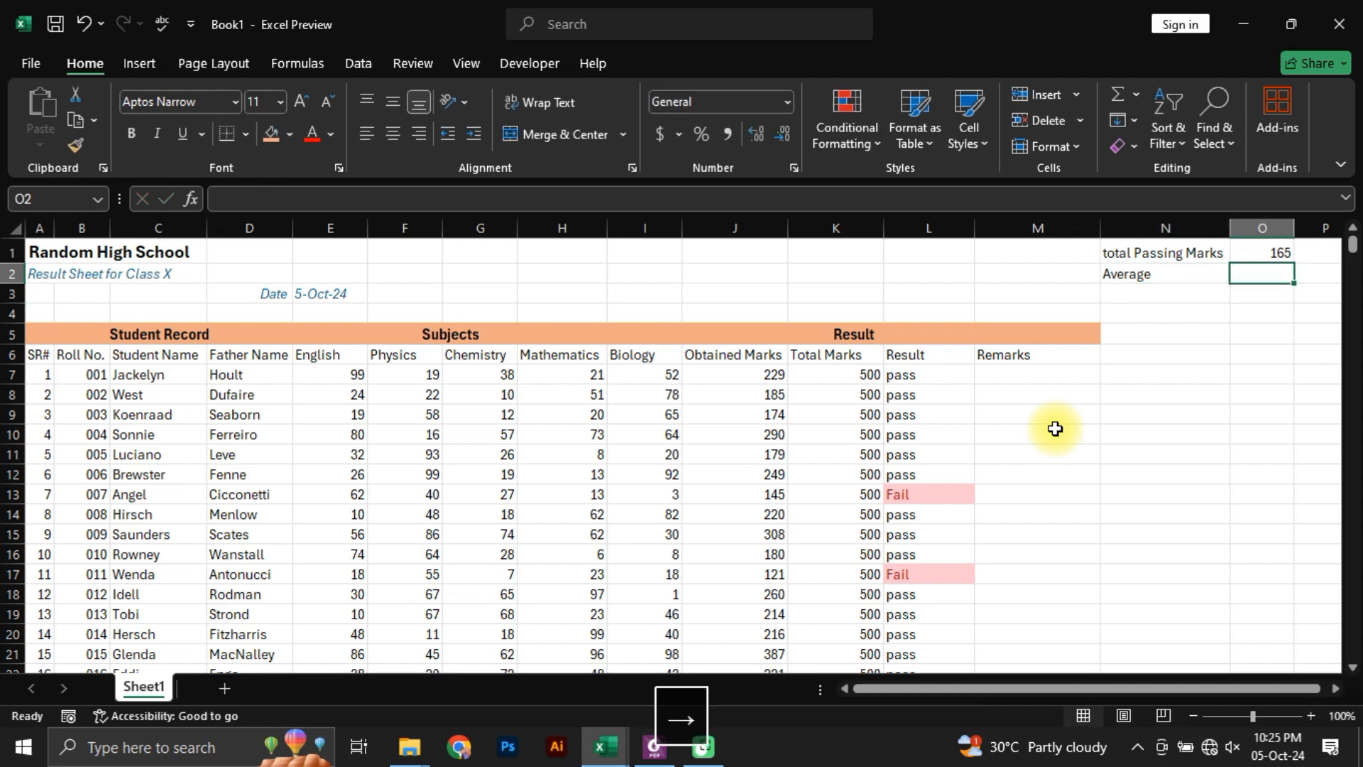
pyautogui.write('=a')
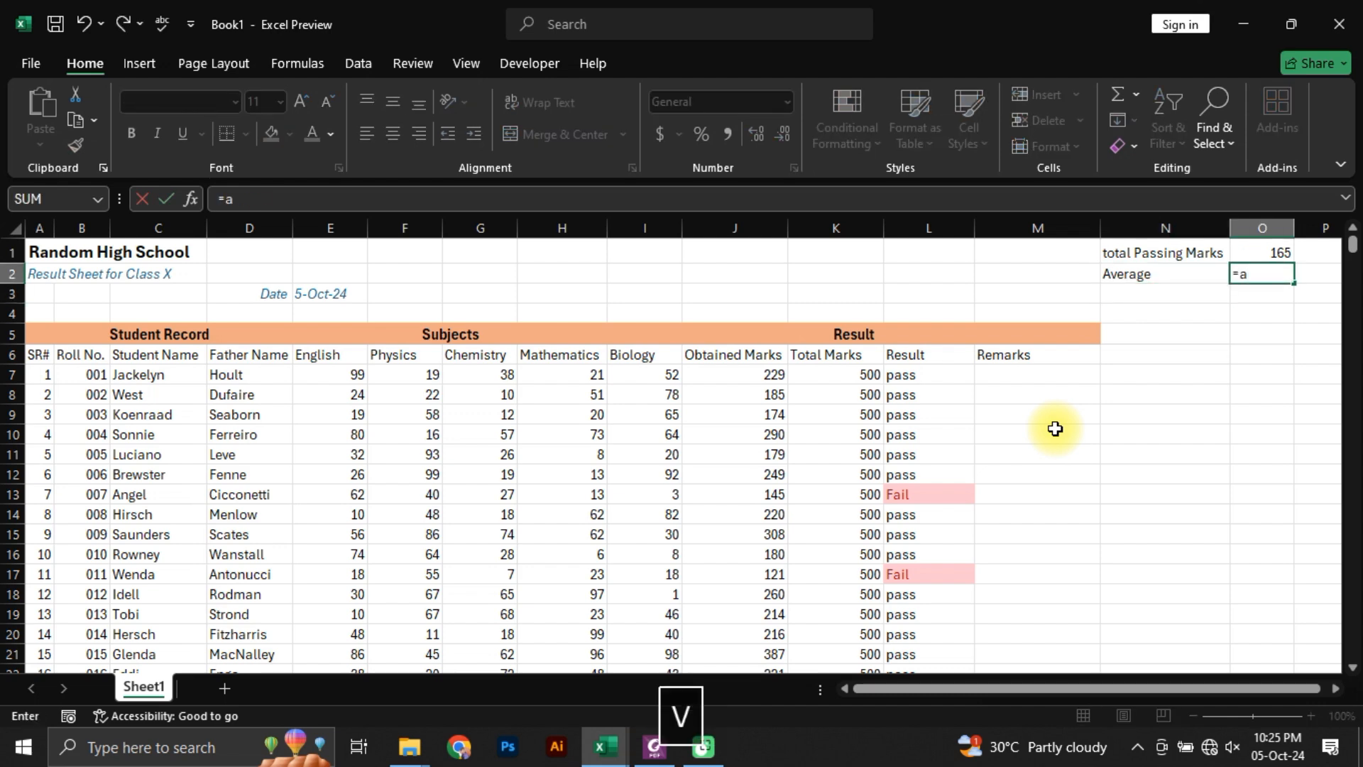
pyautogui.write('vg')
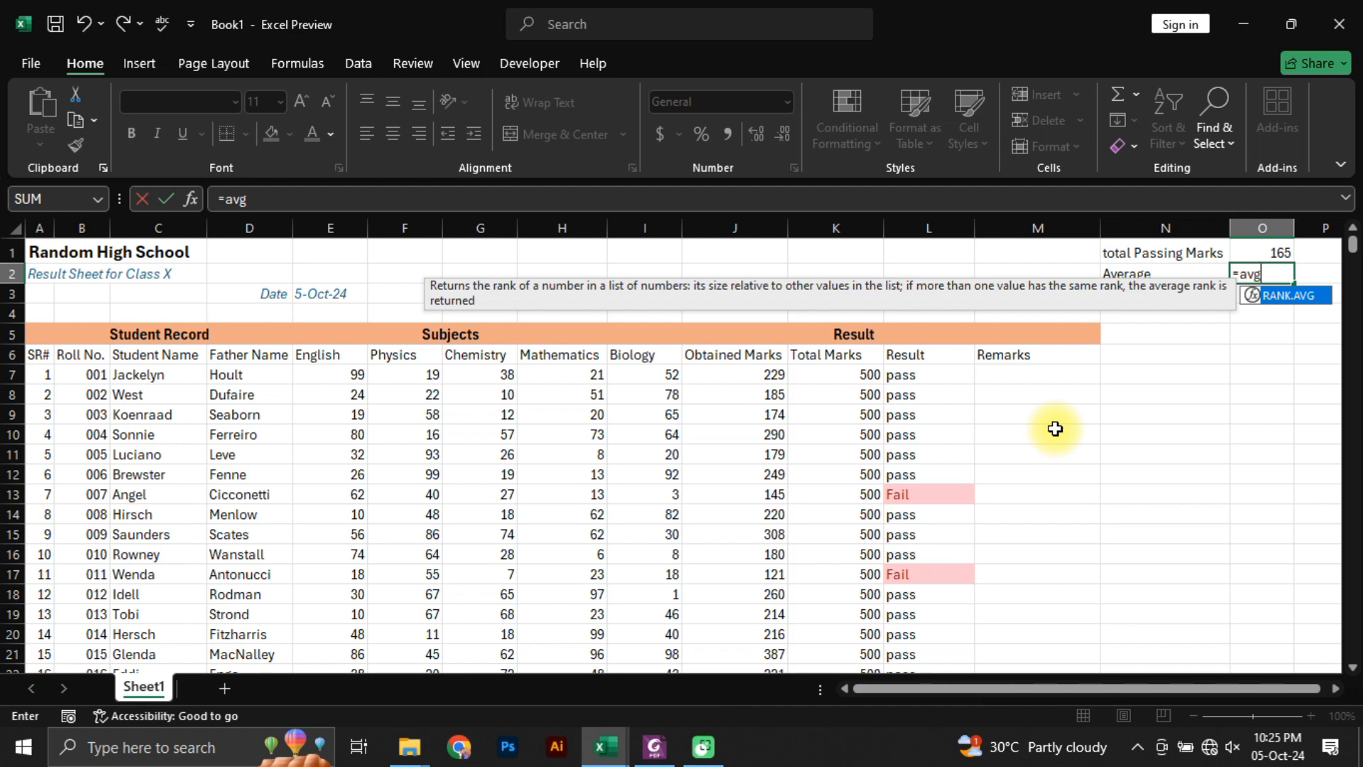
pyautogui.press('BackSpace')
pyautogui.write('erage')
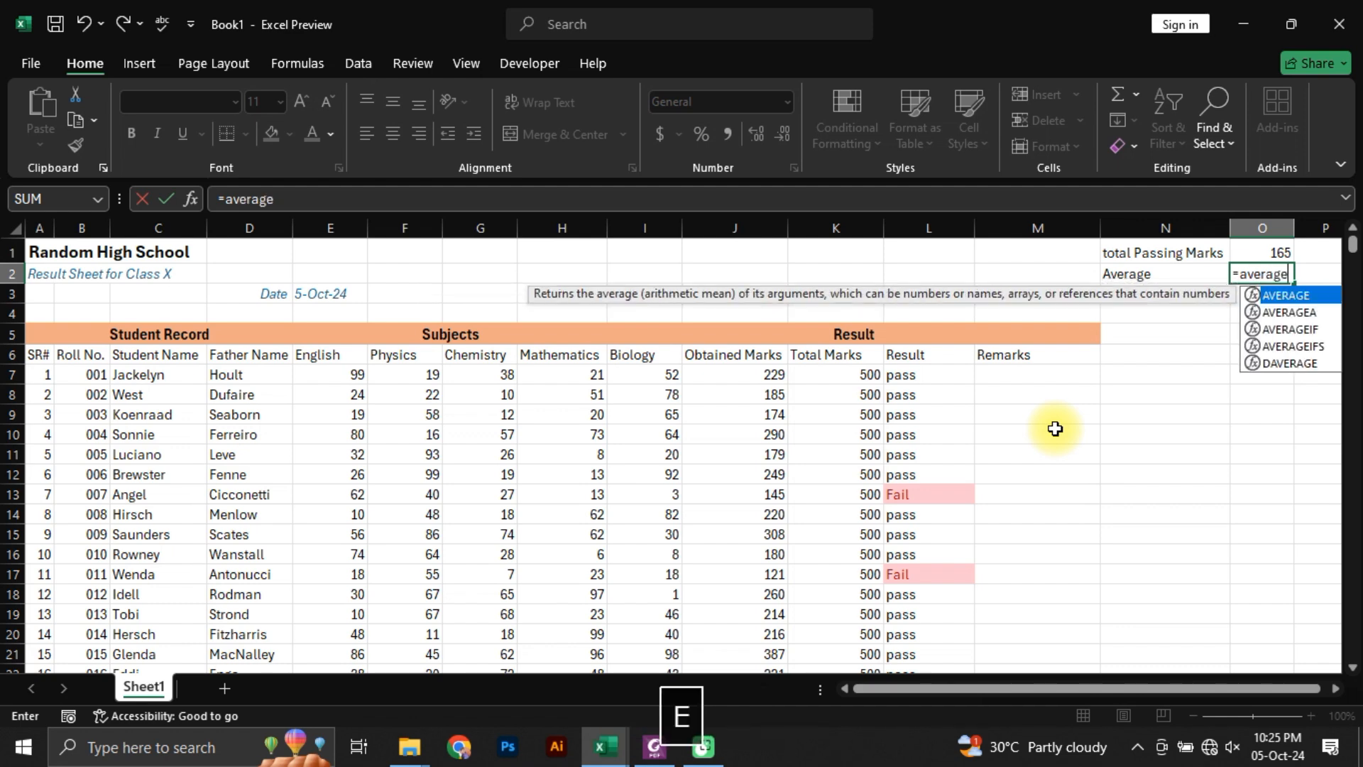
pyautogui.press('Tab')
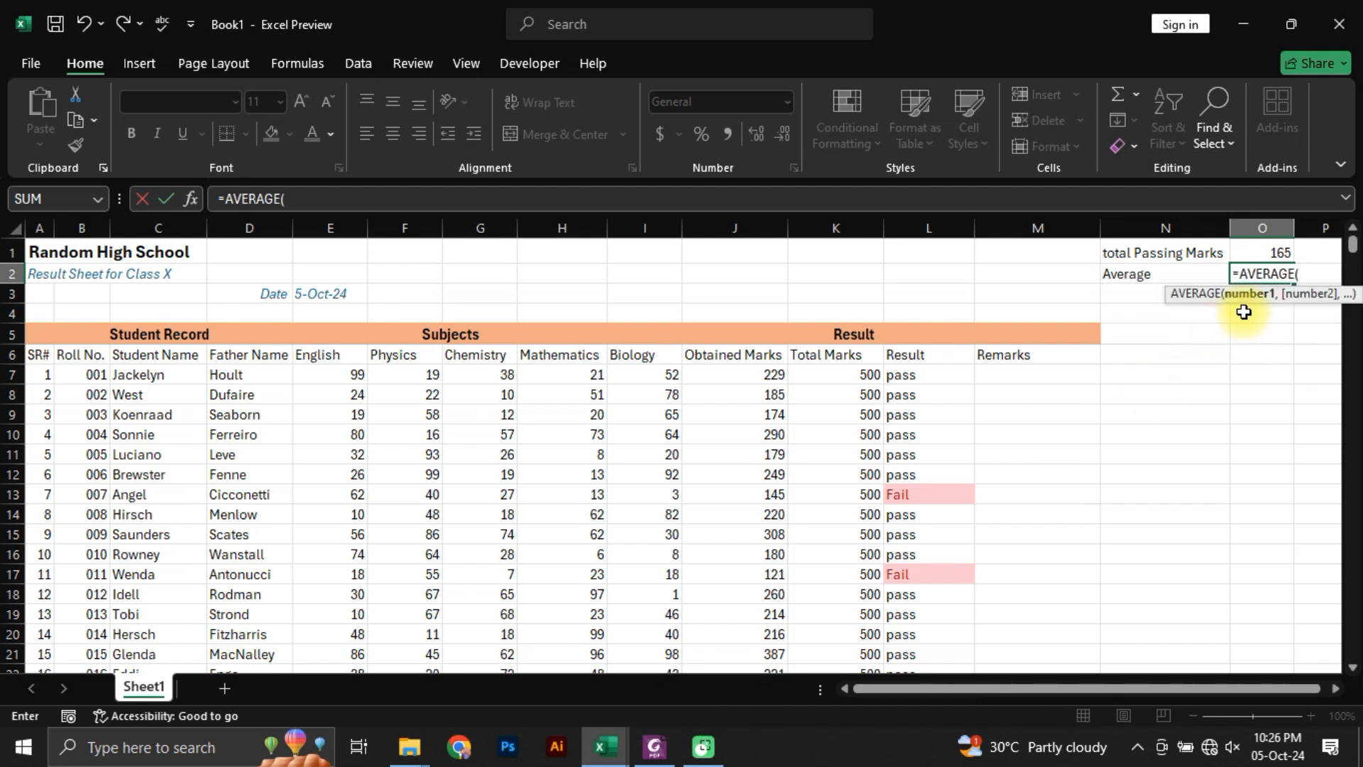
pyautogui.click(737, 371)
pyautogui.hotkey('ctrl', 'shift', 'Down')
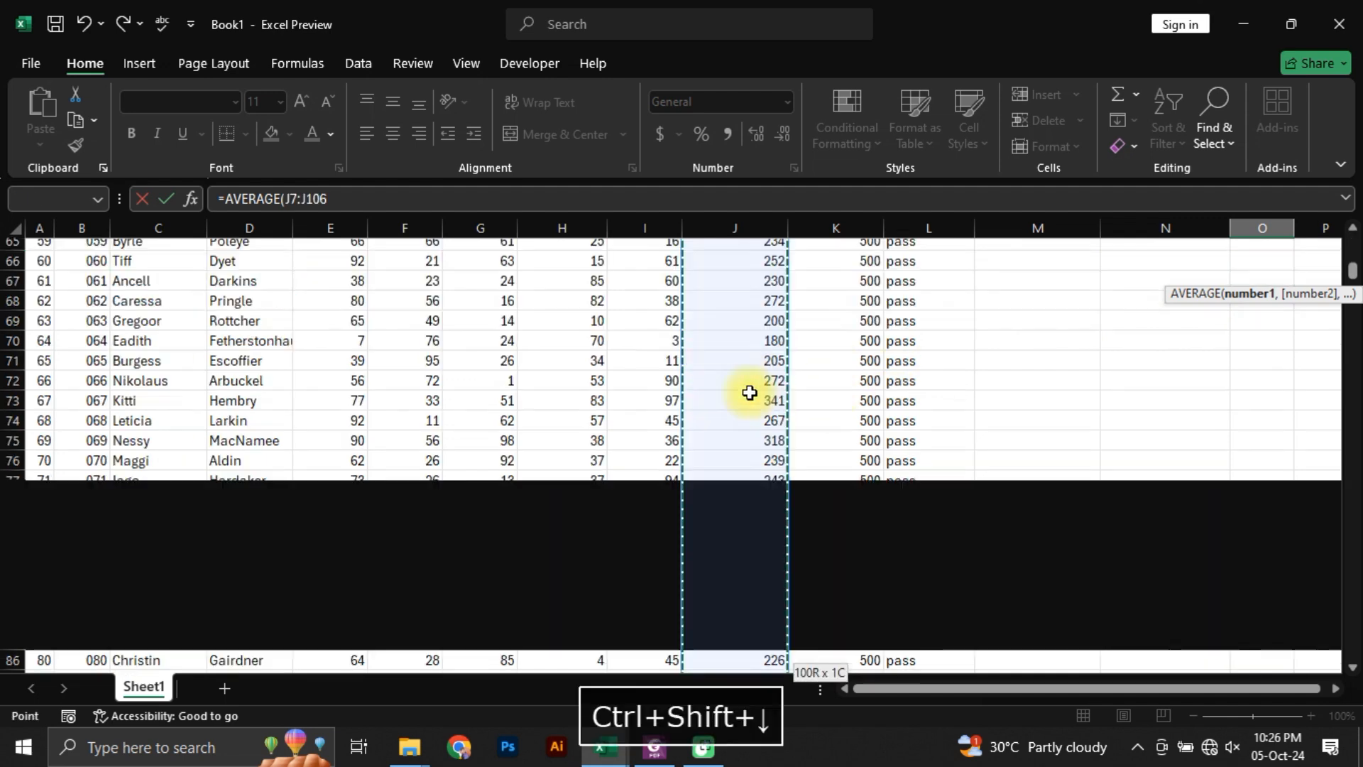
pyautogui.press('Return')
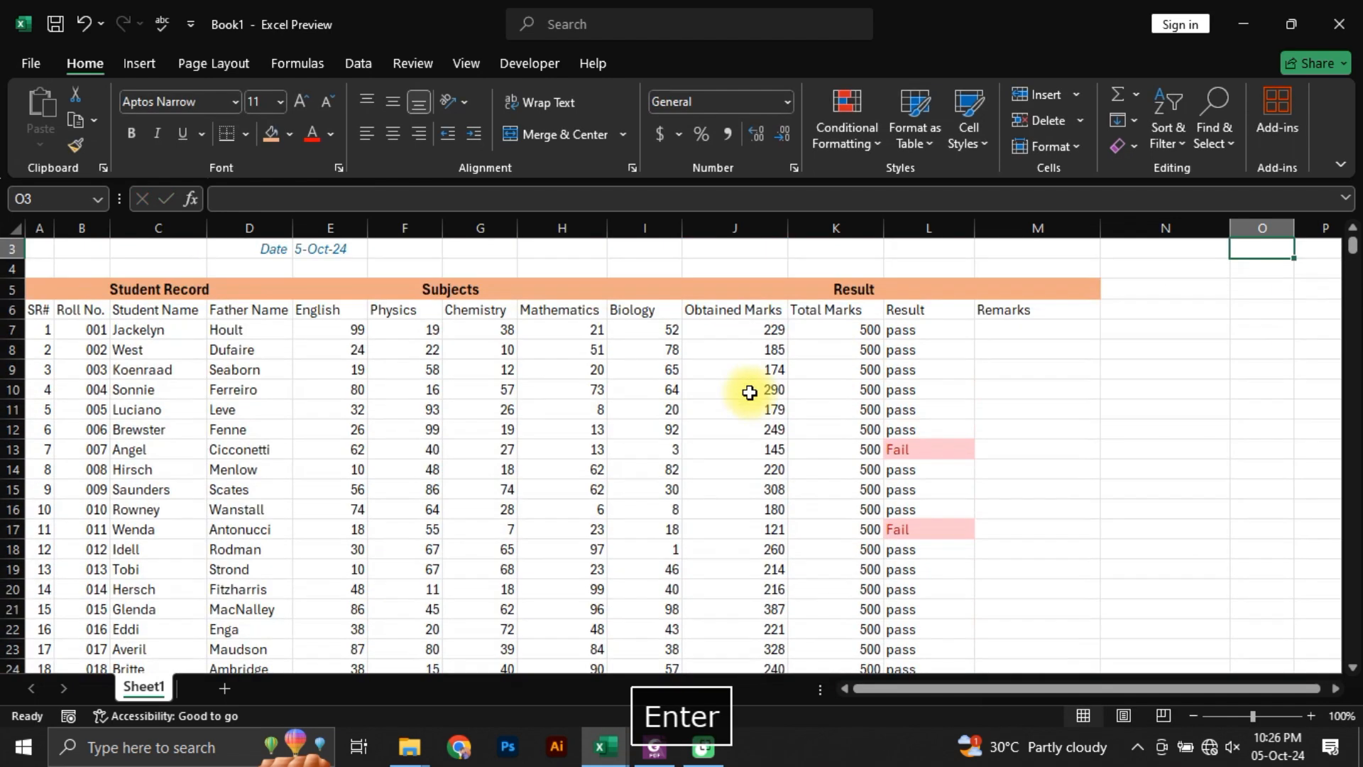
pyautogui.press('Up')
pyautogui.press('Up')
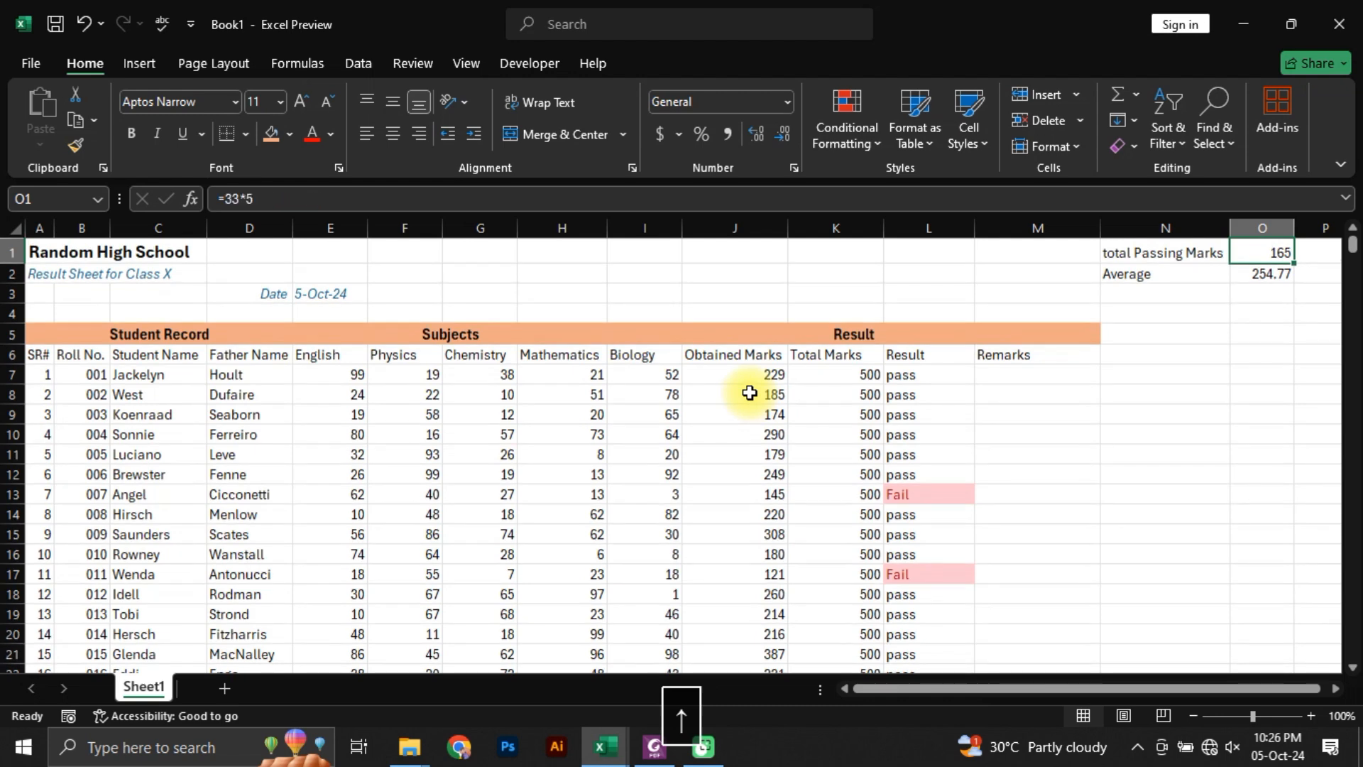
pyautogui.press('Down')
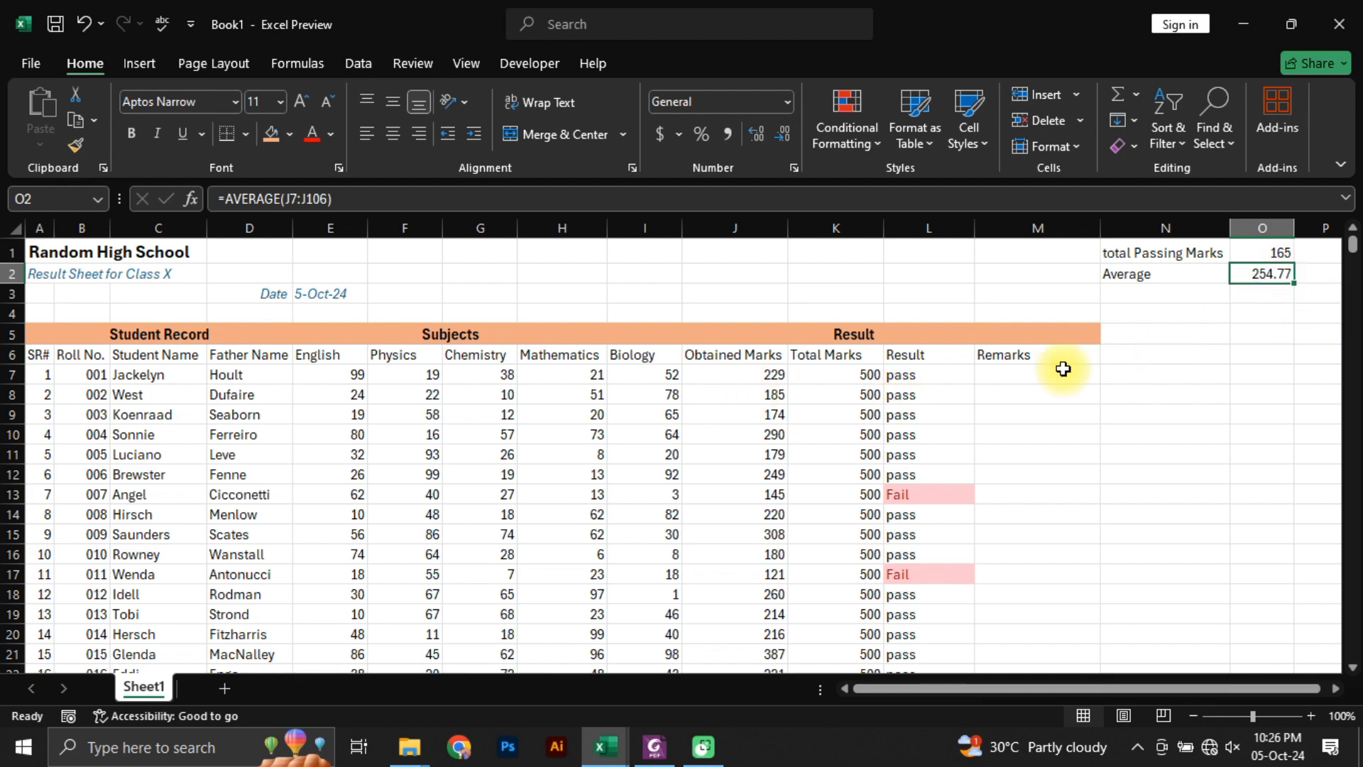
# Step: Enter "below average" as a plain-text trial remark in M7 and clear it
pyautogui.click(1005, 373)
pyautogui.click(743, 376)
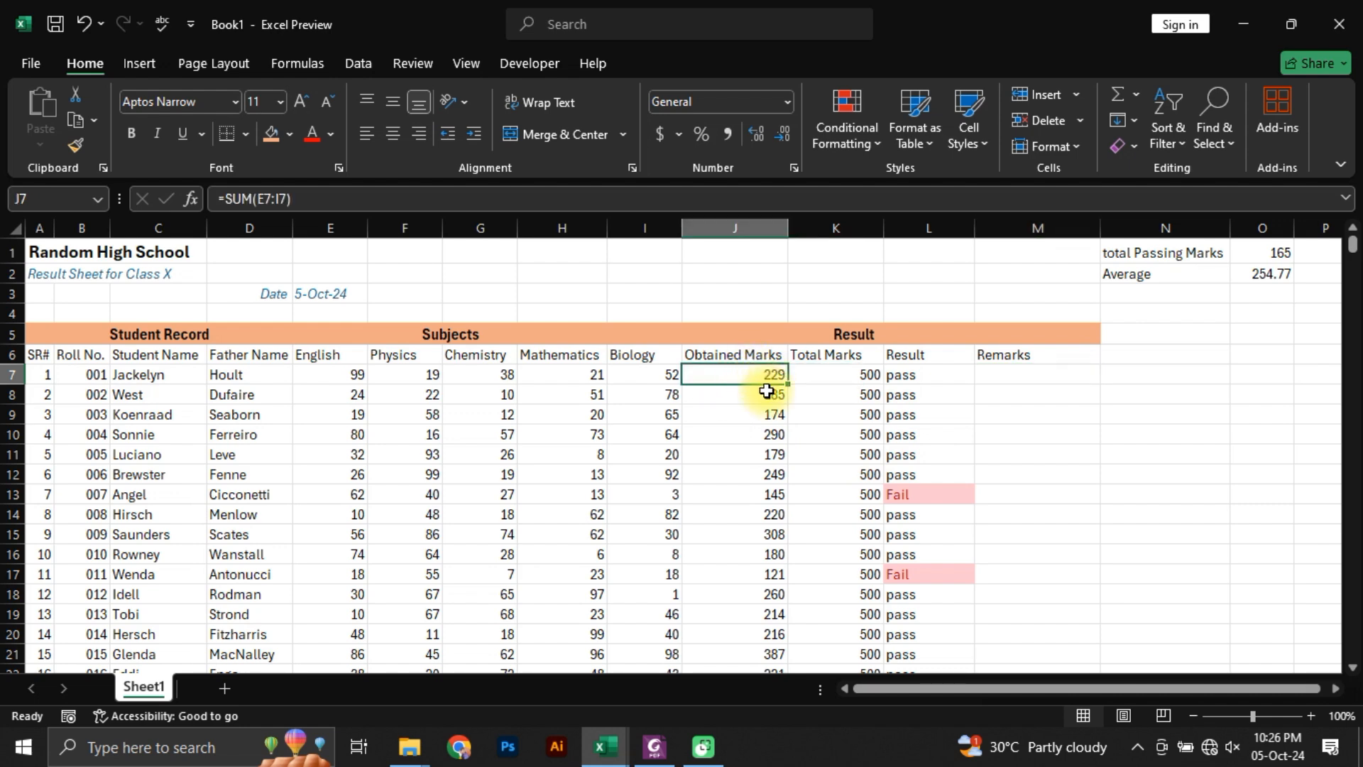
pyautogui.click(1022, 377)
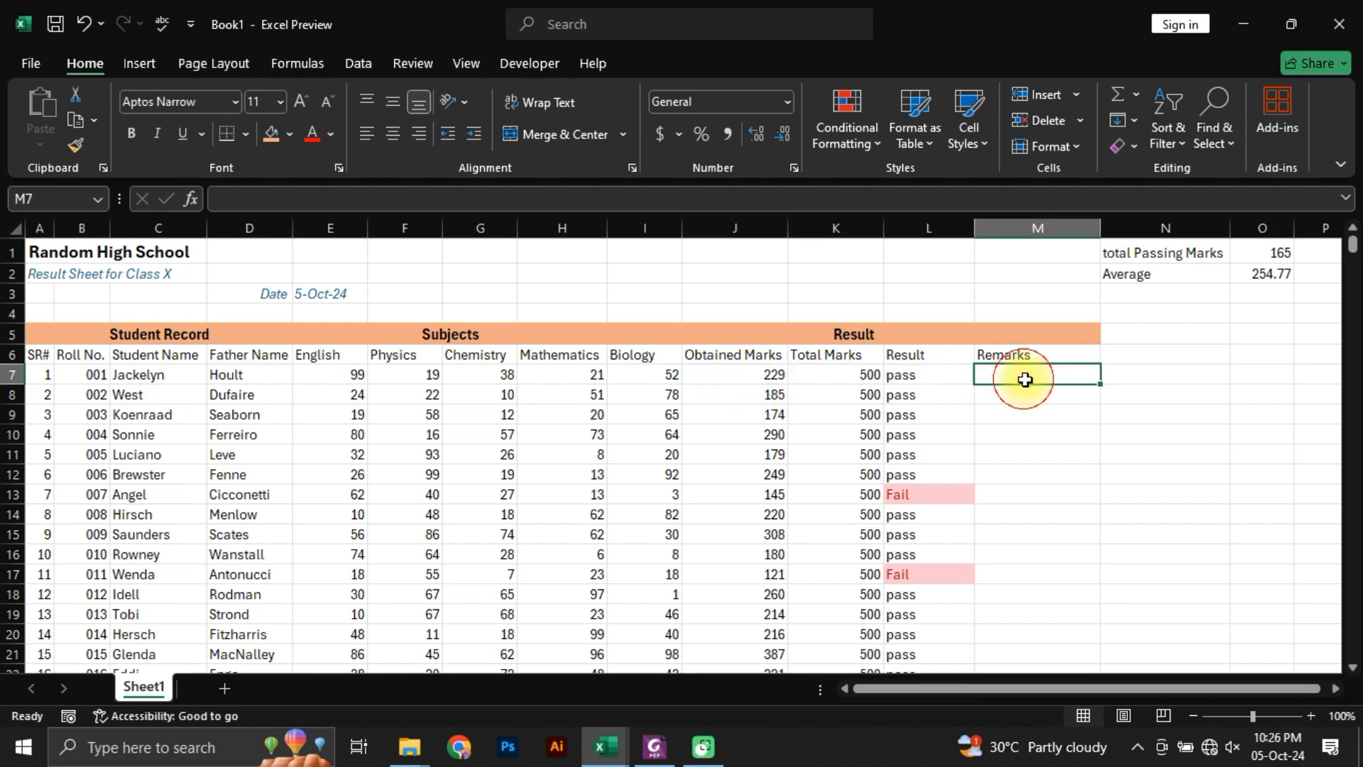
pyautogui.write('b')
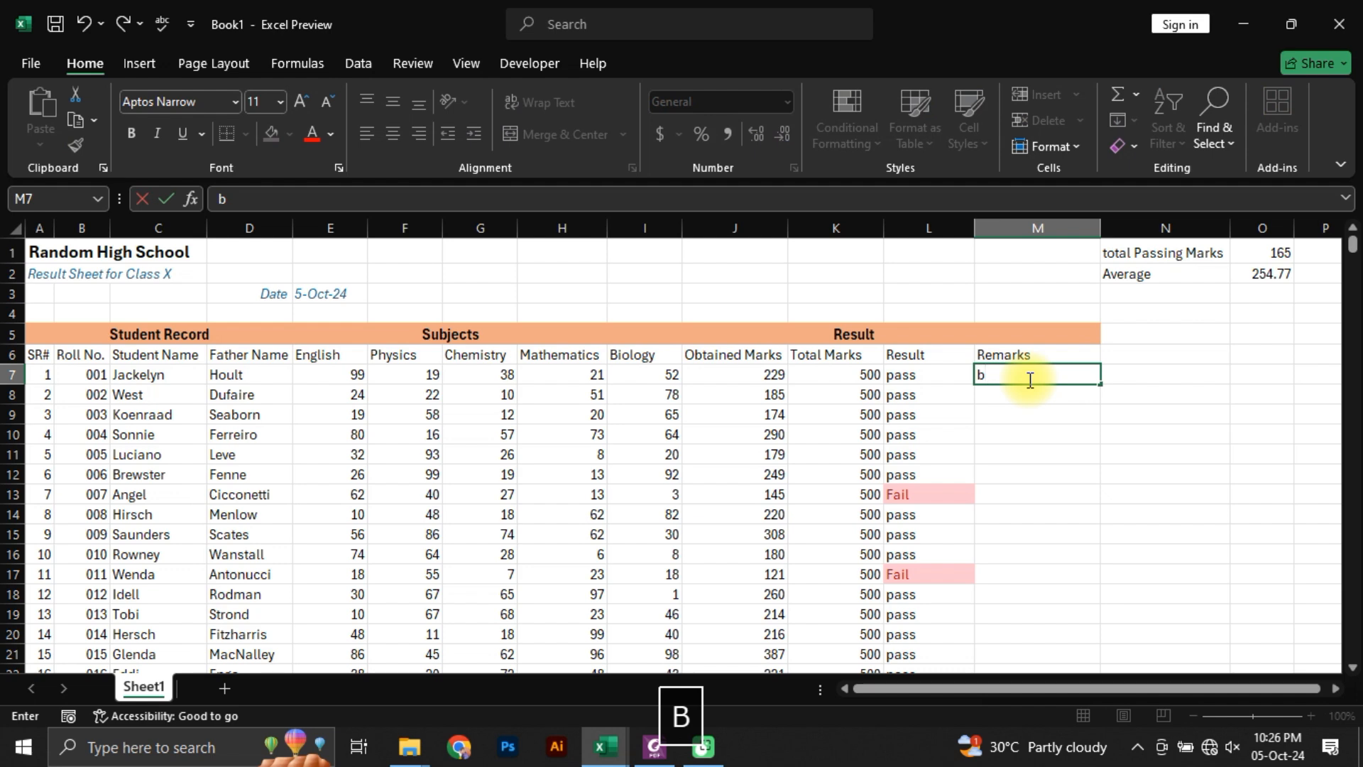
pyautogui.write('elow average')
pyautogui.press('Return')
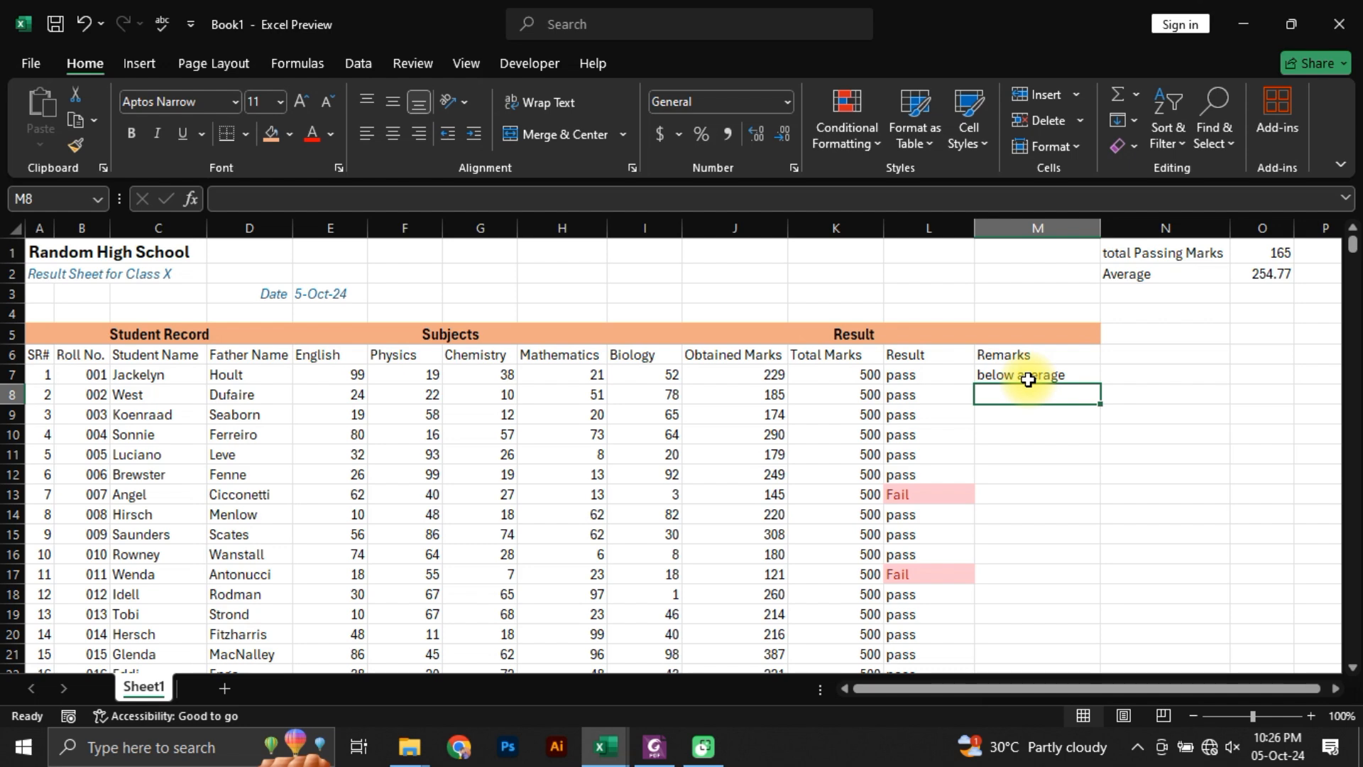
pyautogui.click(1028, 380)
pyautogui.press('Delete')
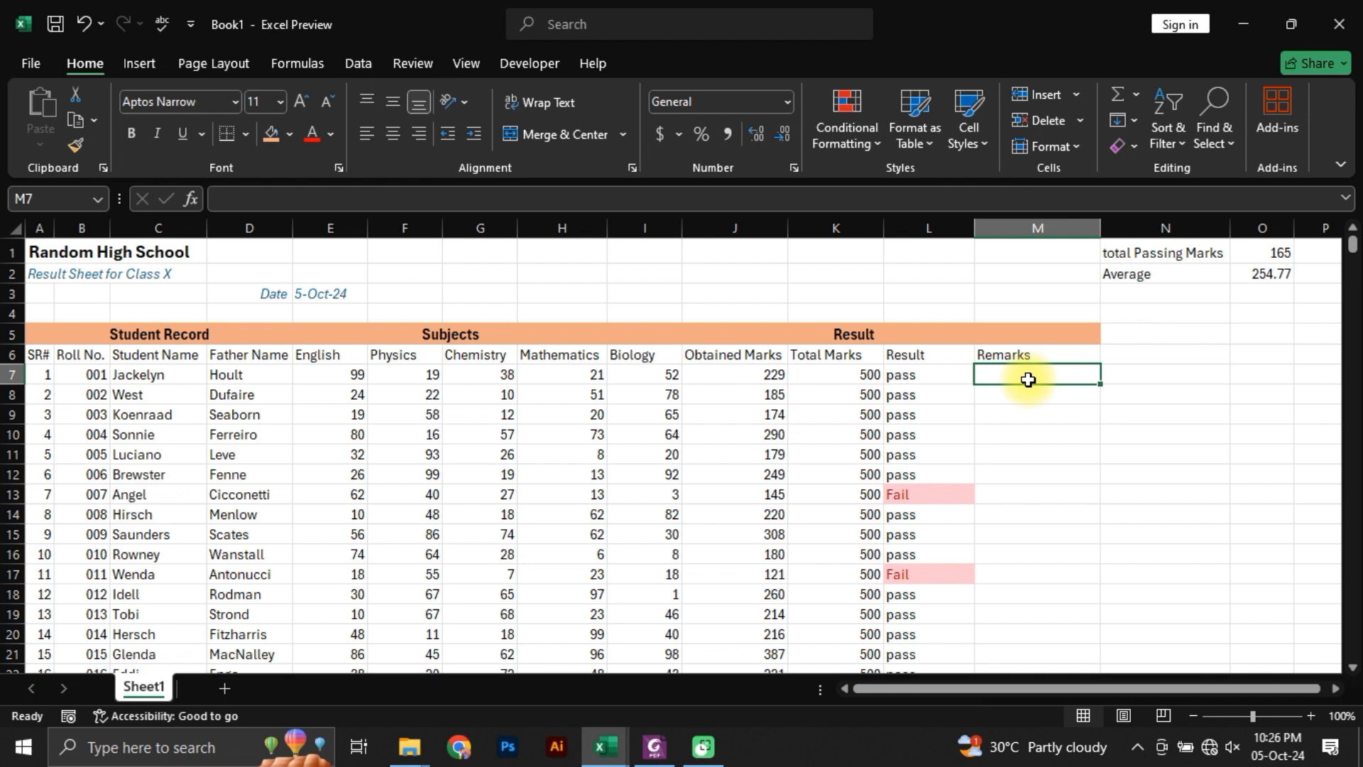
# Step: Start an IF formula in M7 that tests whether J7 is less than AVERAGE($J$7:$J$106), using absolute references for the range
pyautogui.write('=')
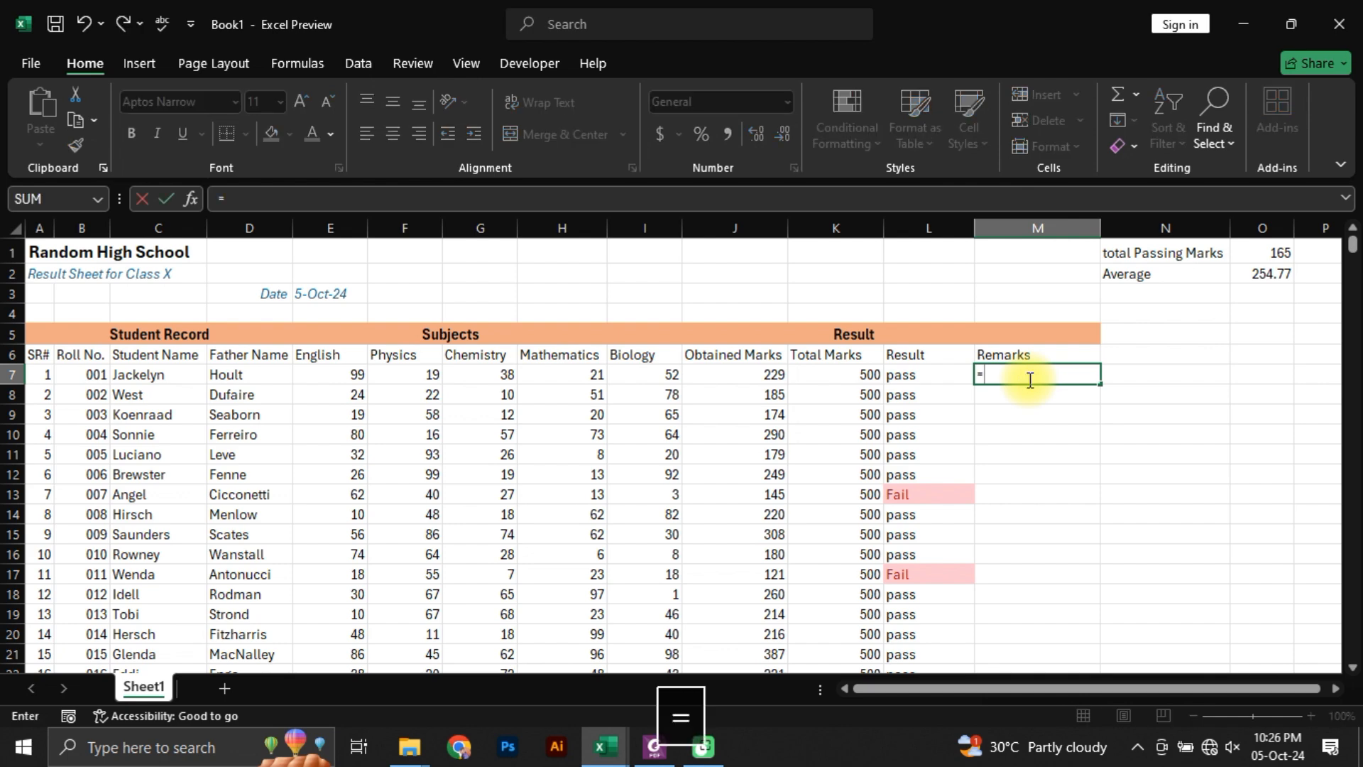
pyautogui.write('if(')
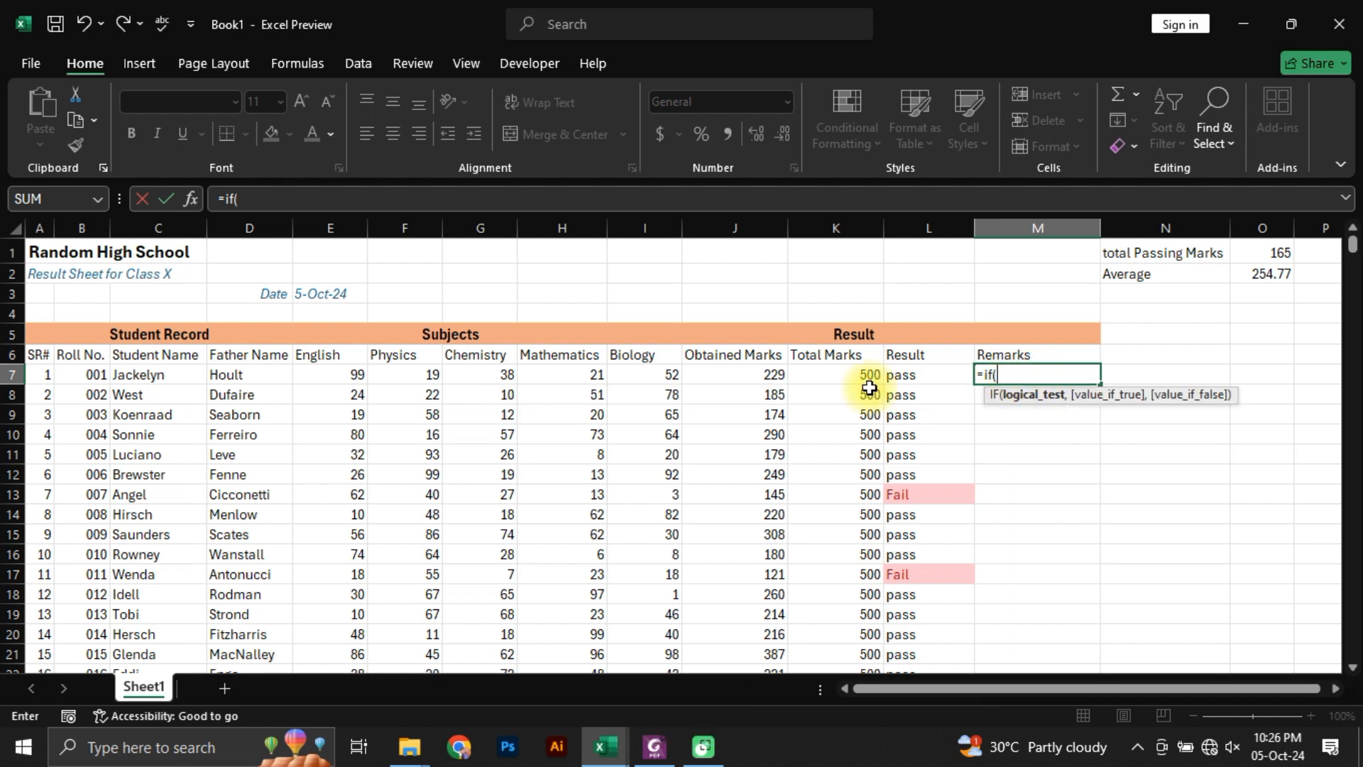
pyautogui.click(739, 374)
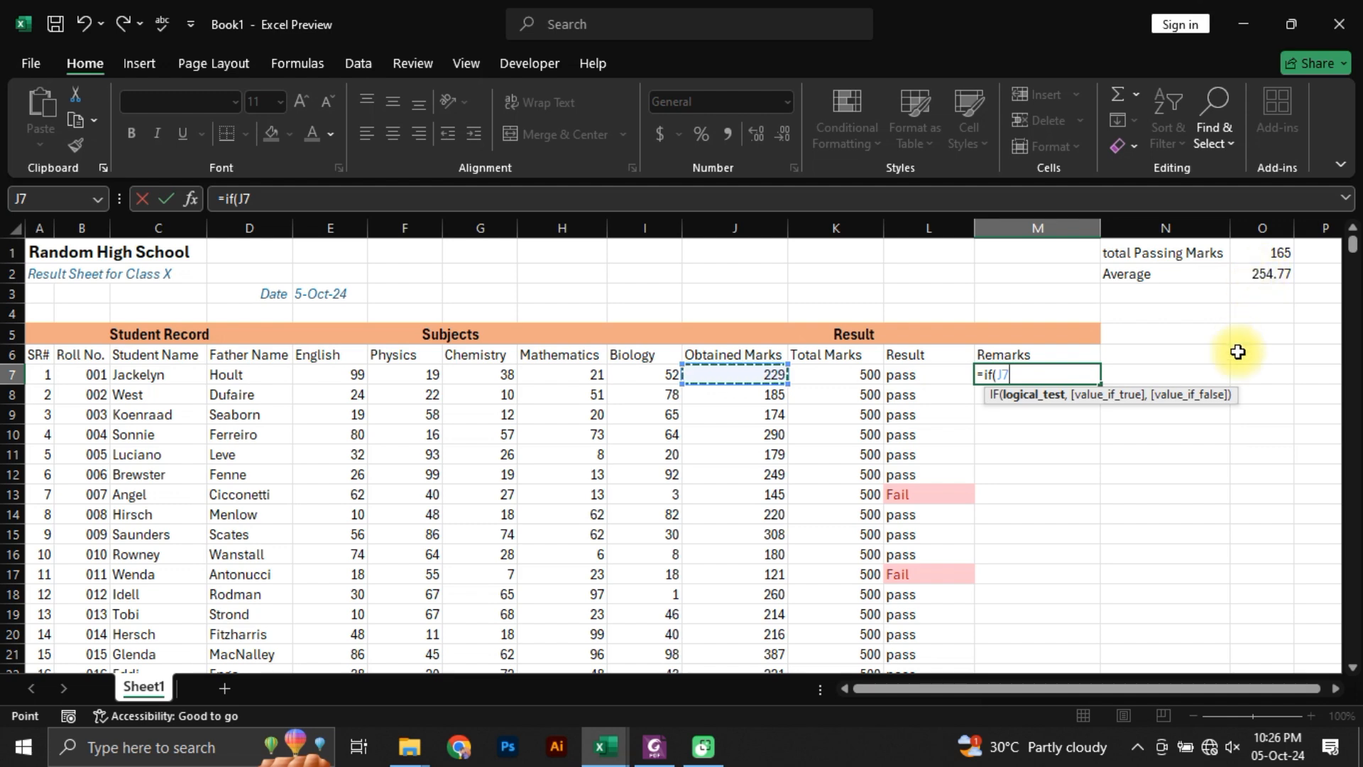
pyautogui.write('<')
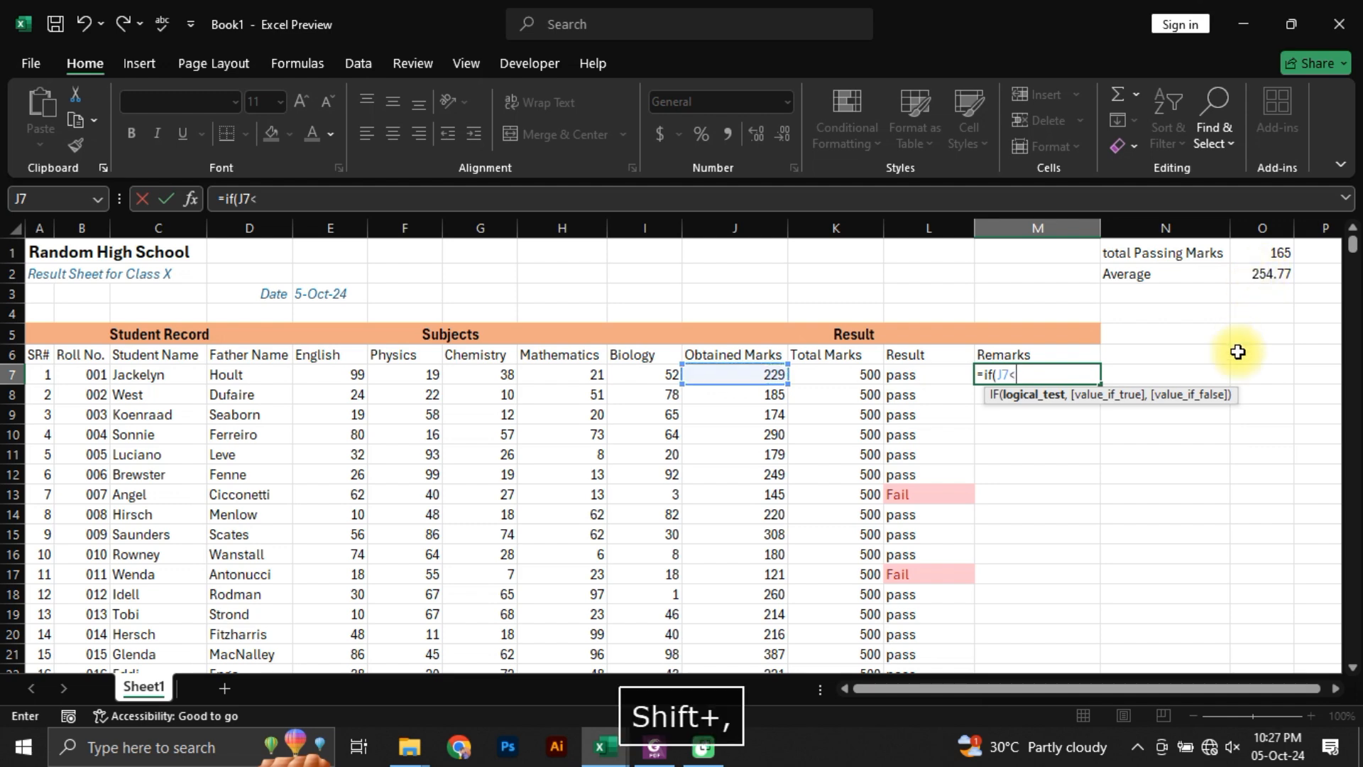
pyautogui.write('ave')
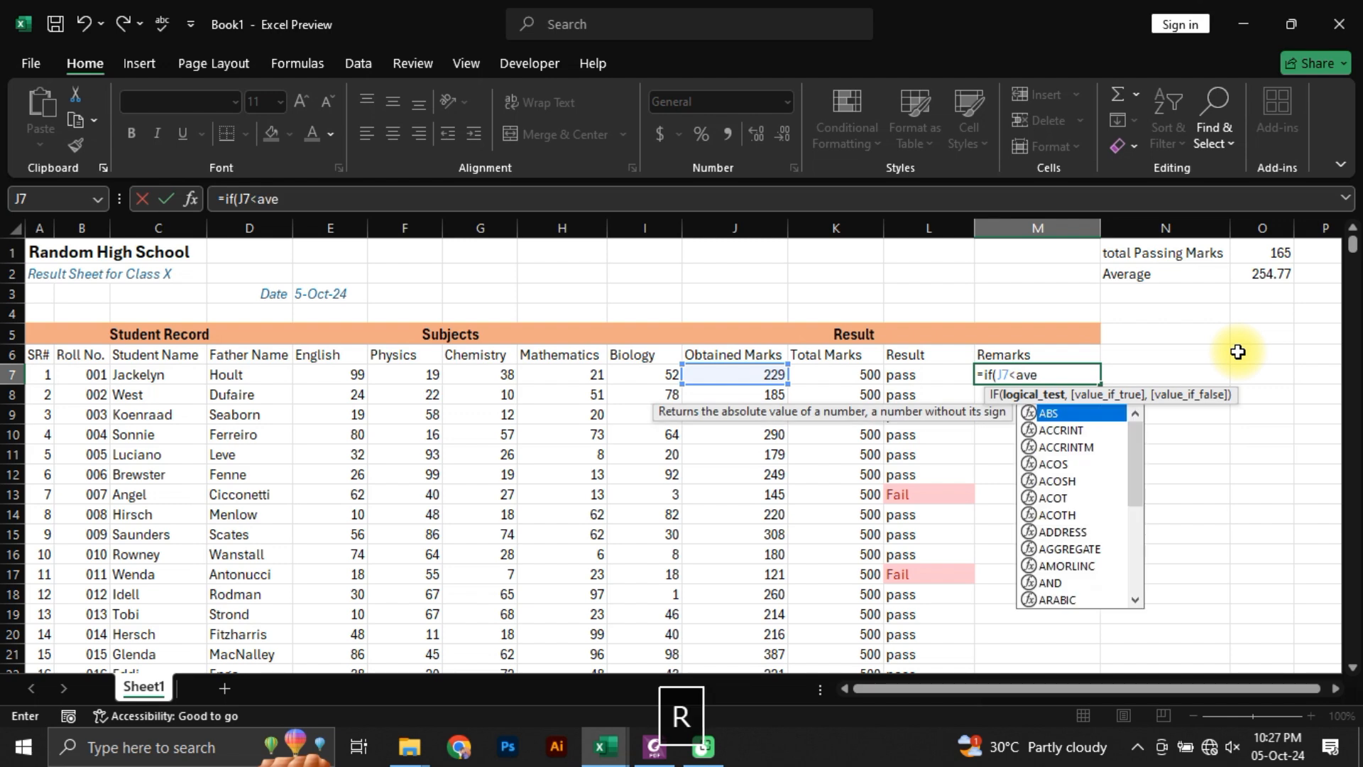
pyautogui.write('rage')
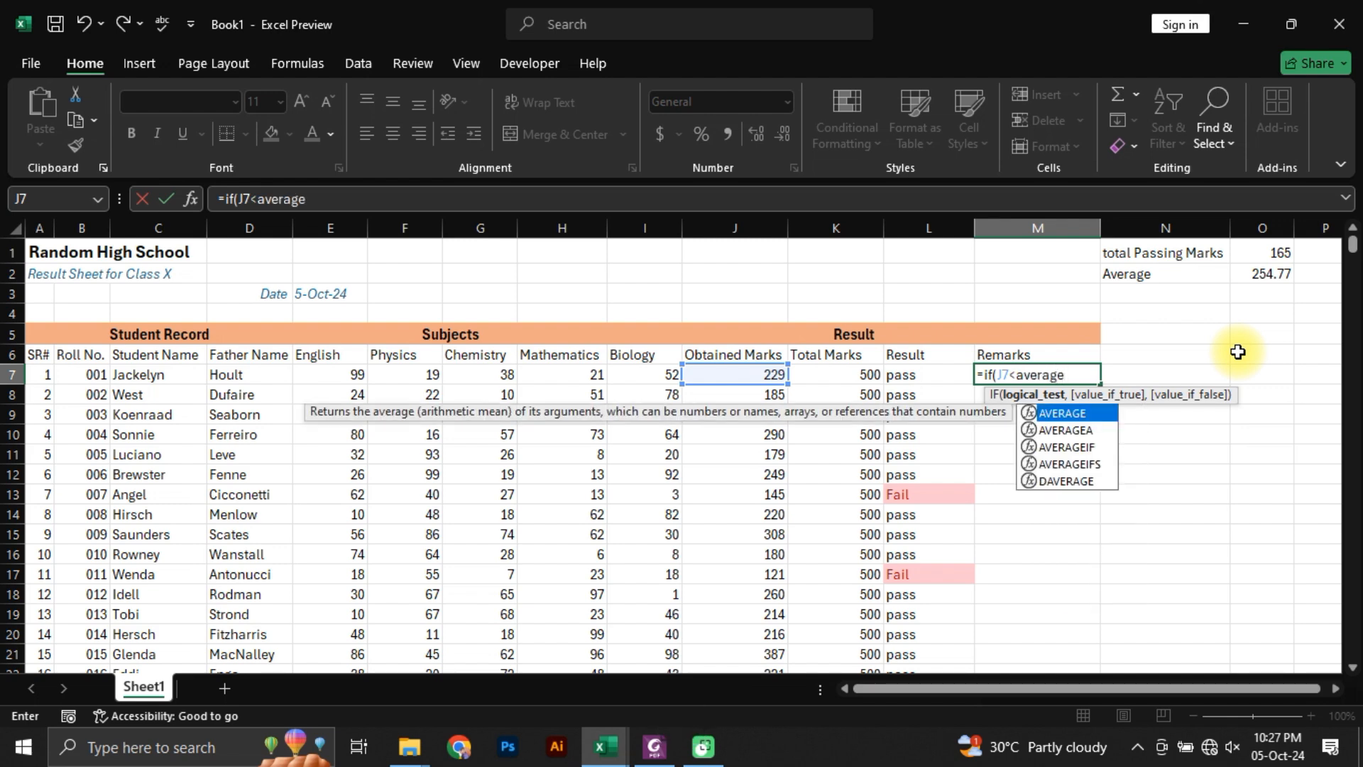
pyautogui.press('Tab')
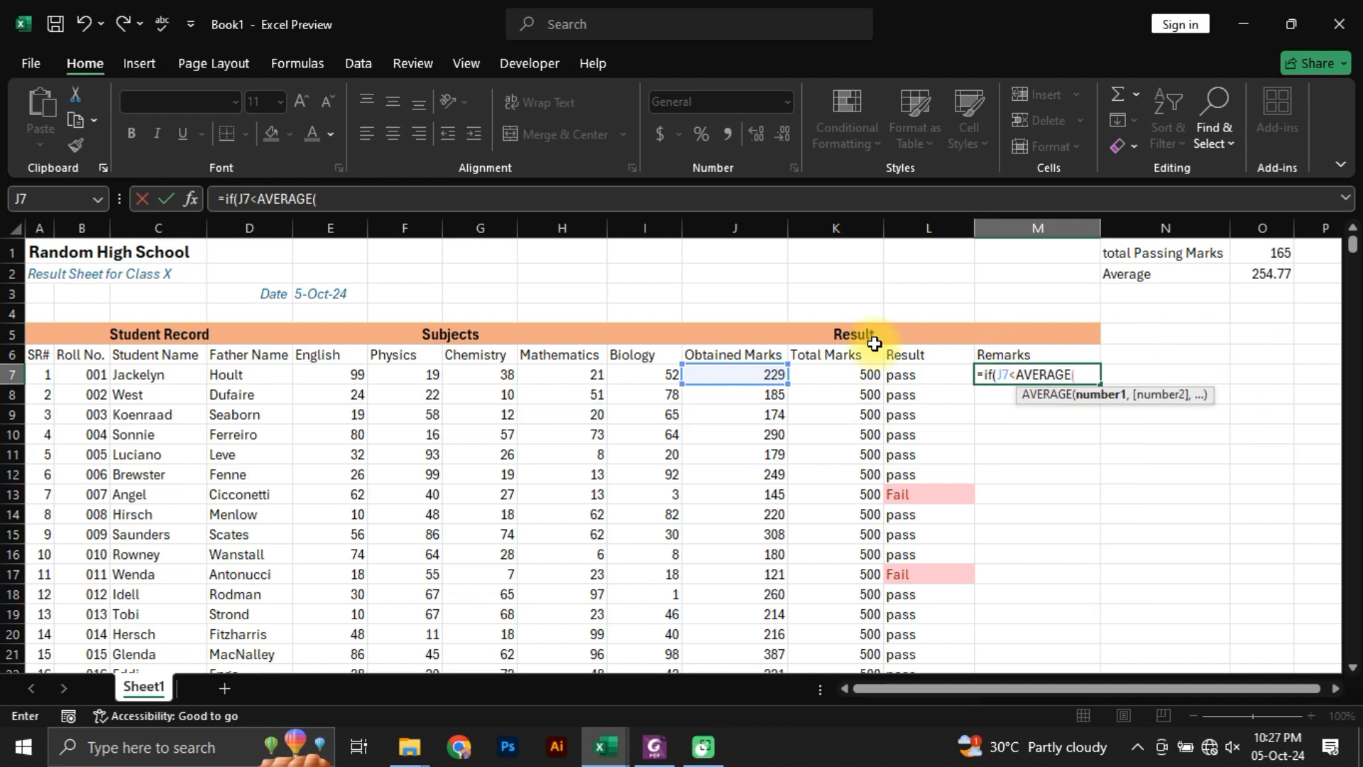
pyautogui.click(742, 374)
pyautogui.hotkey('ctrl', 'shift', 'Down')
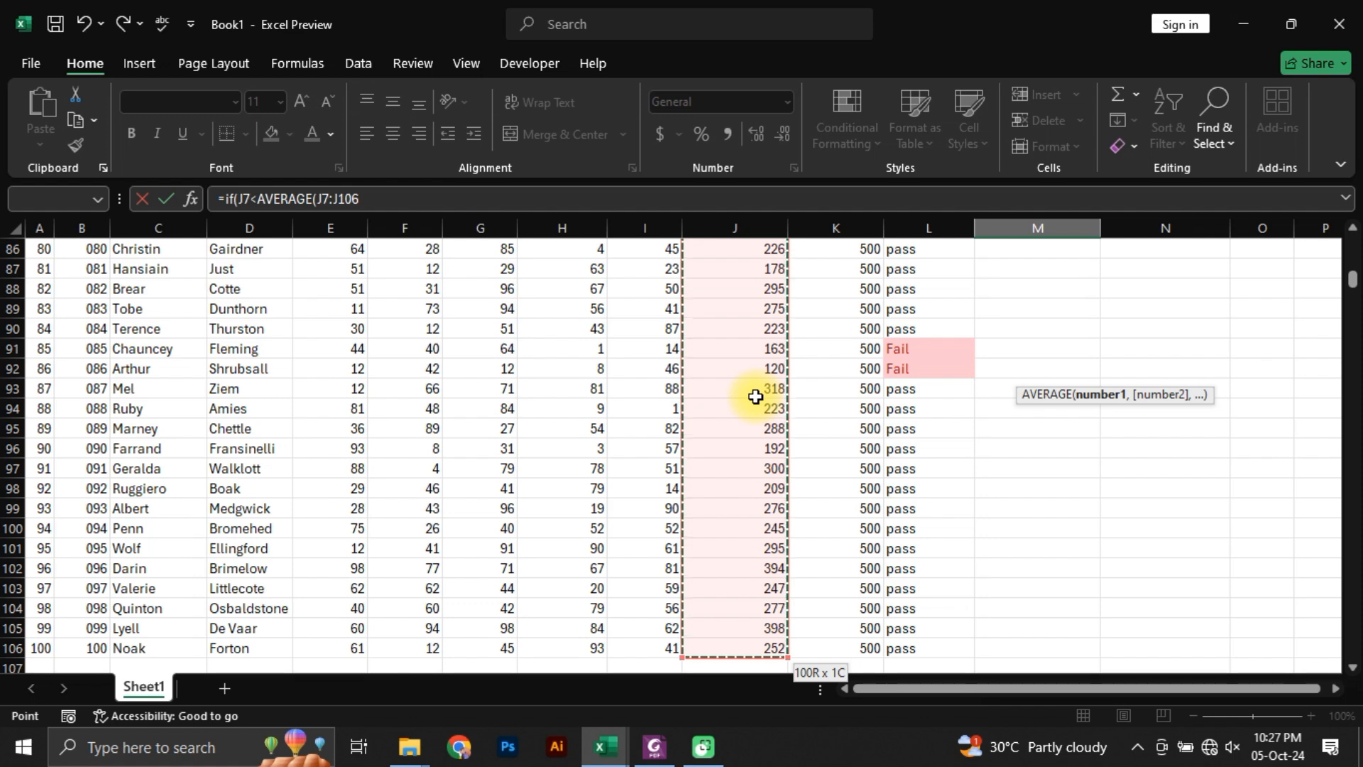
pyautogui.press('F4')
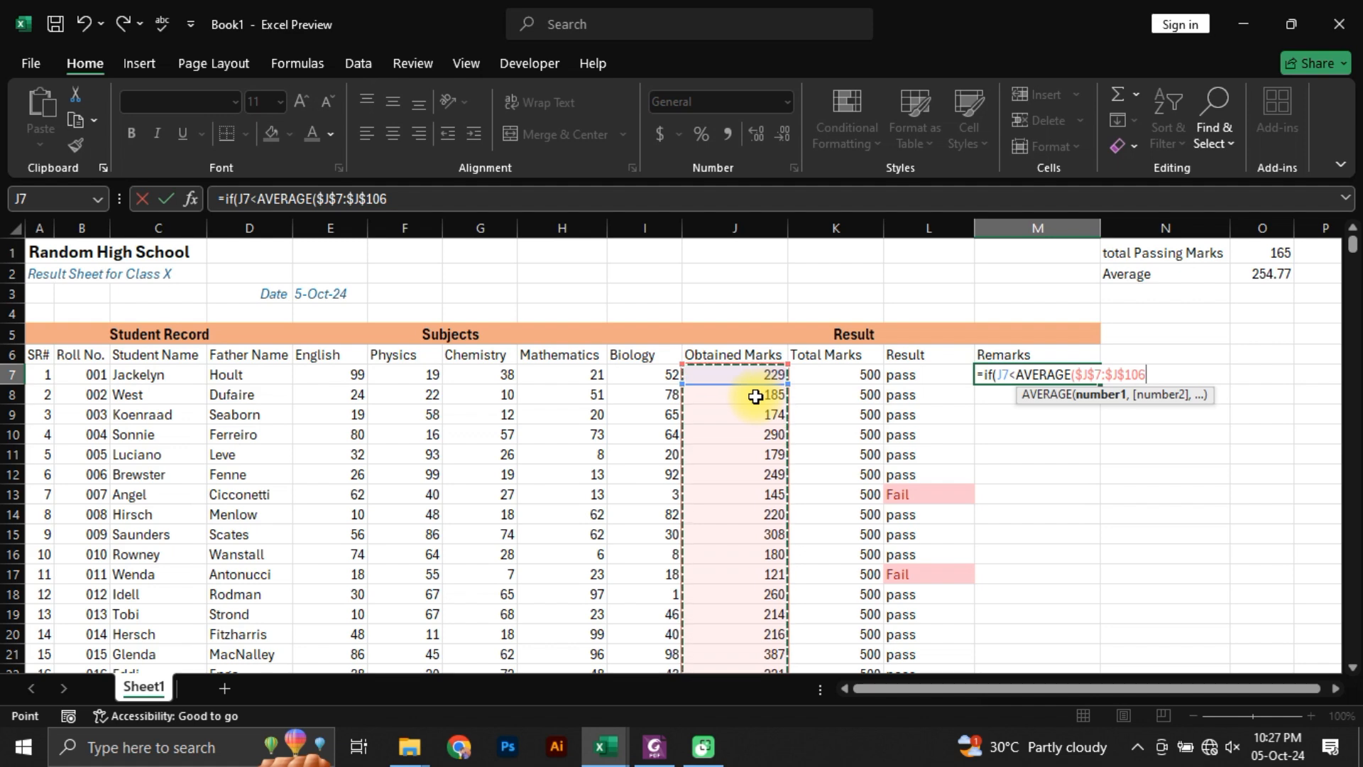
pyautogui.write(')')
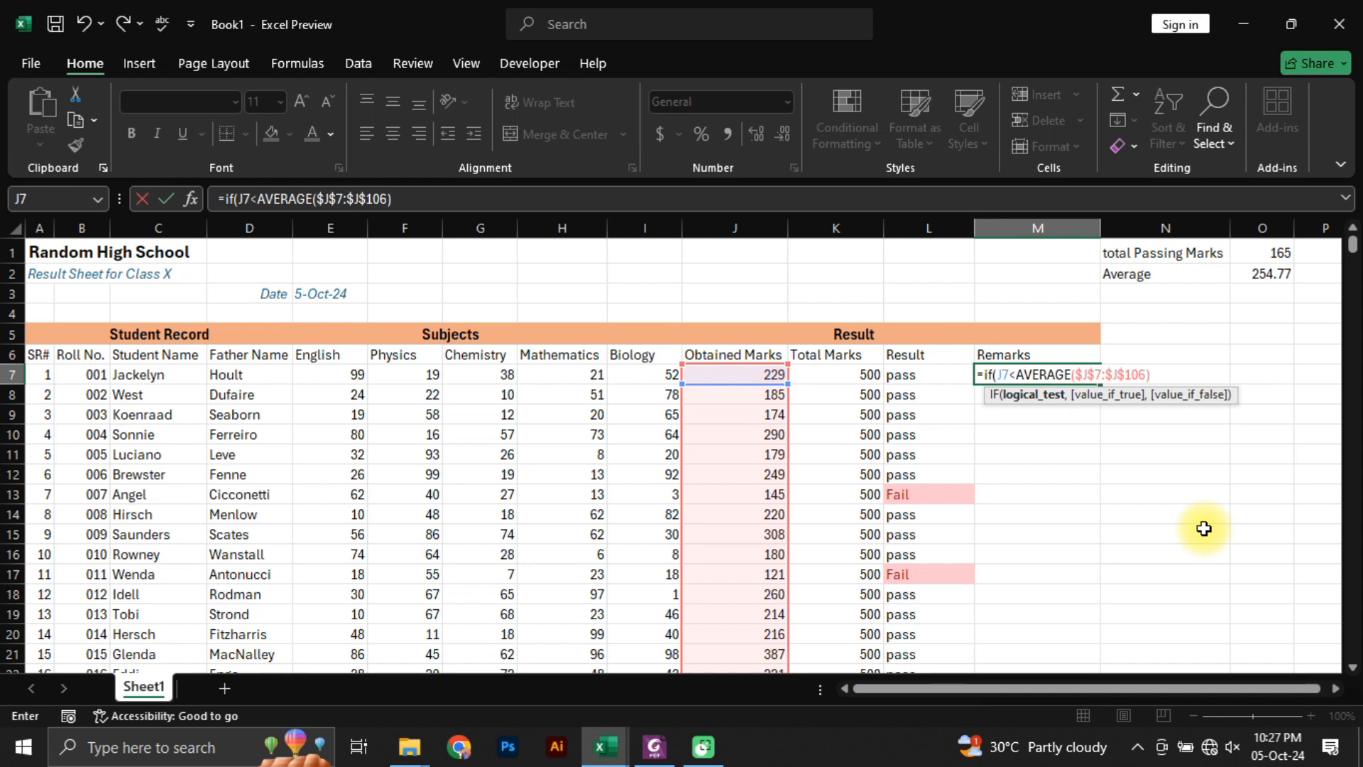
pyautogui.write(',')
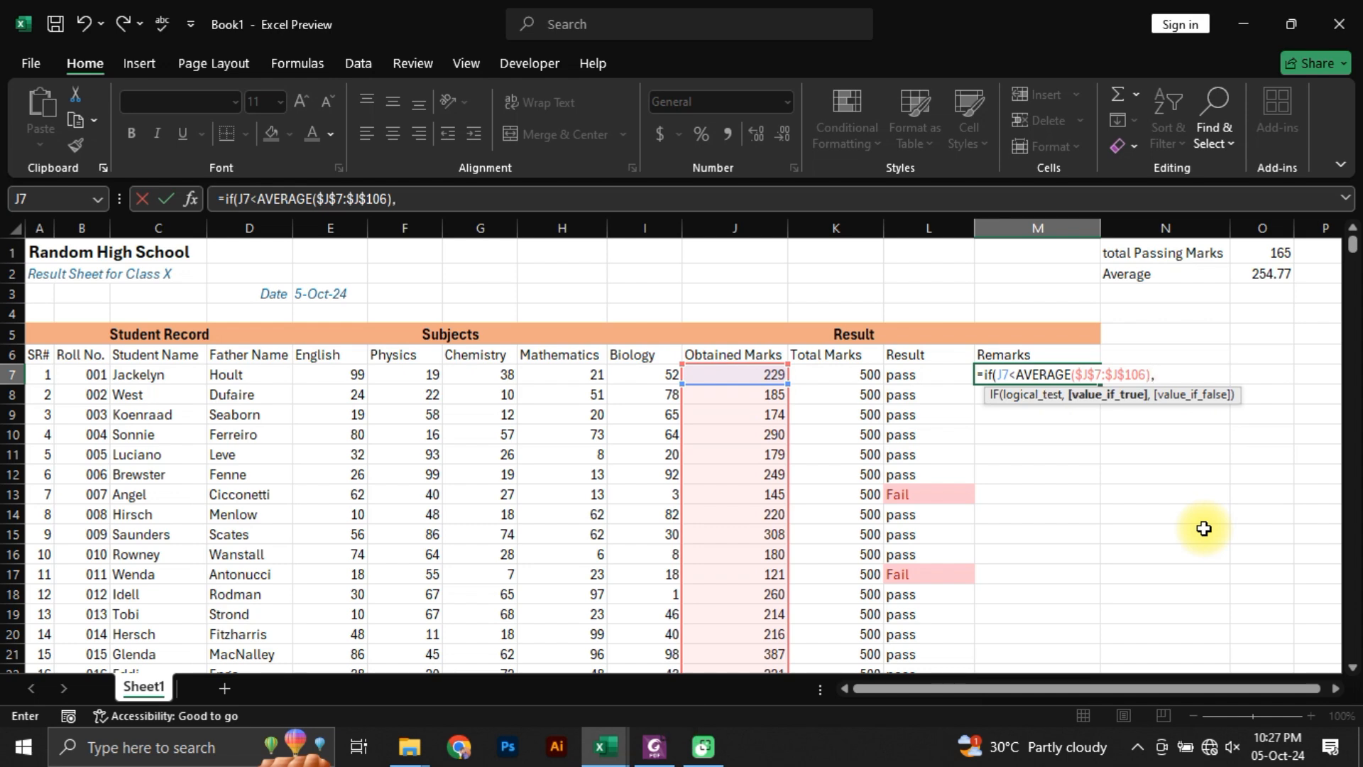
pyautogui.write('"')
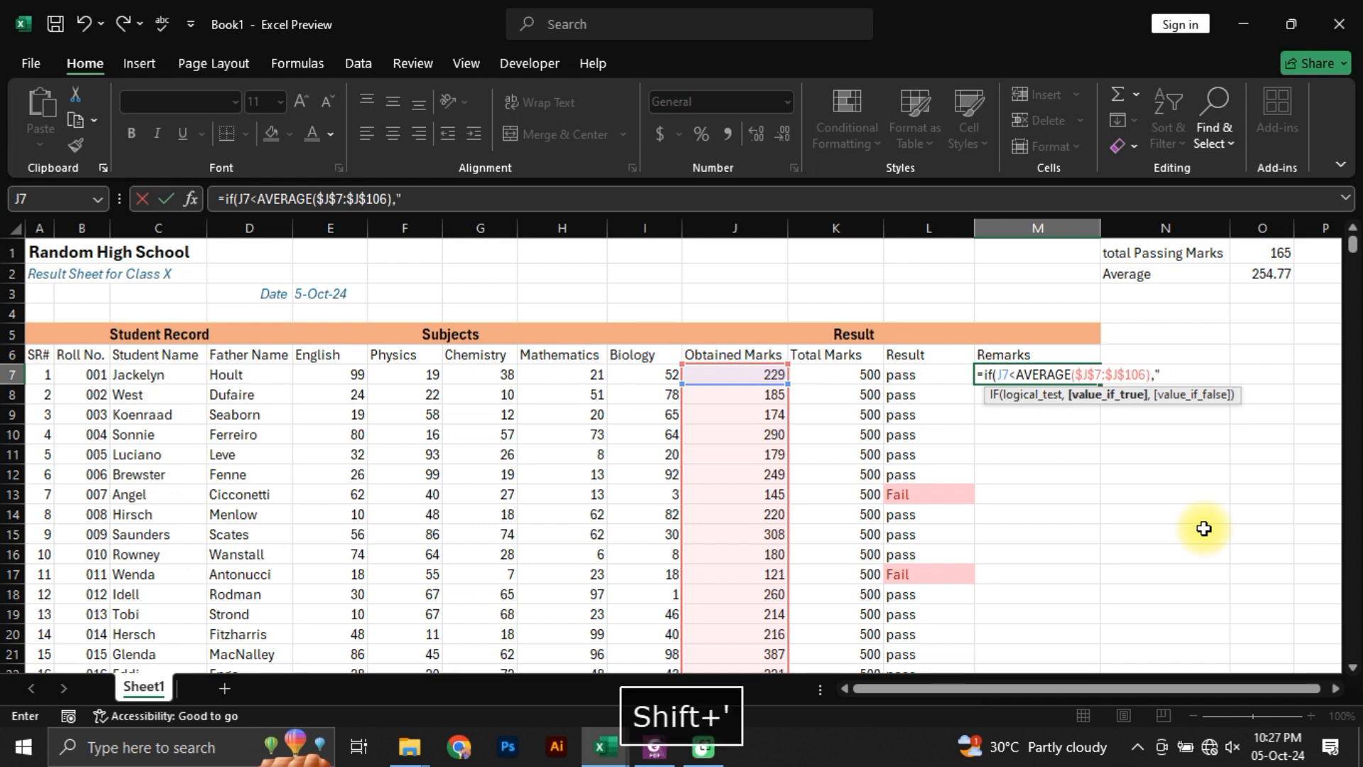
pyautogui.write('Below')
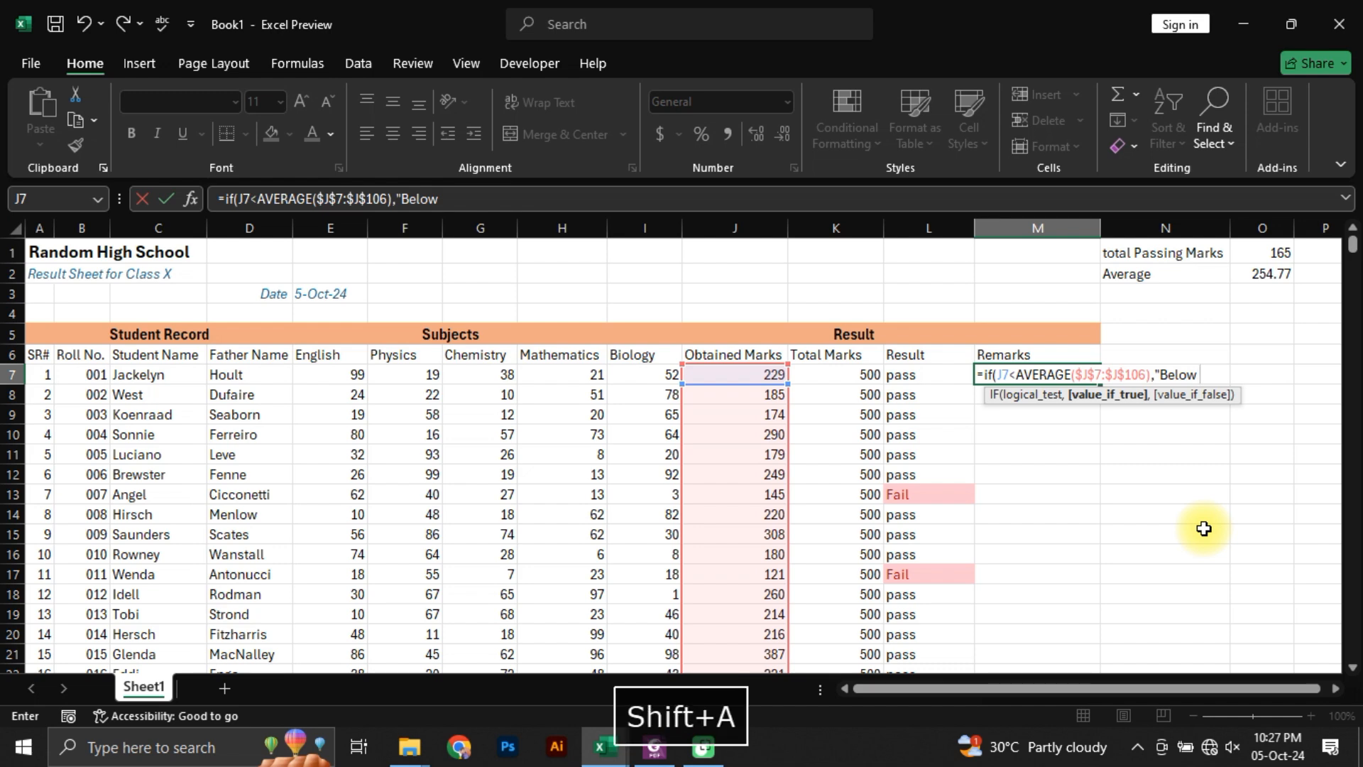
pyautogui.write(' Average"')
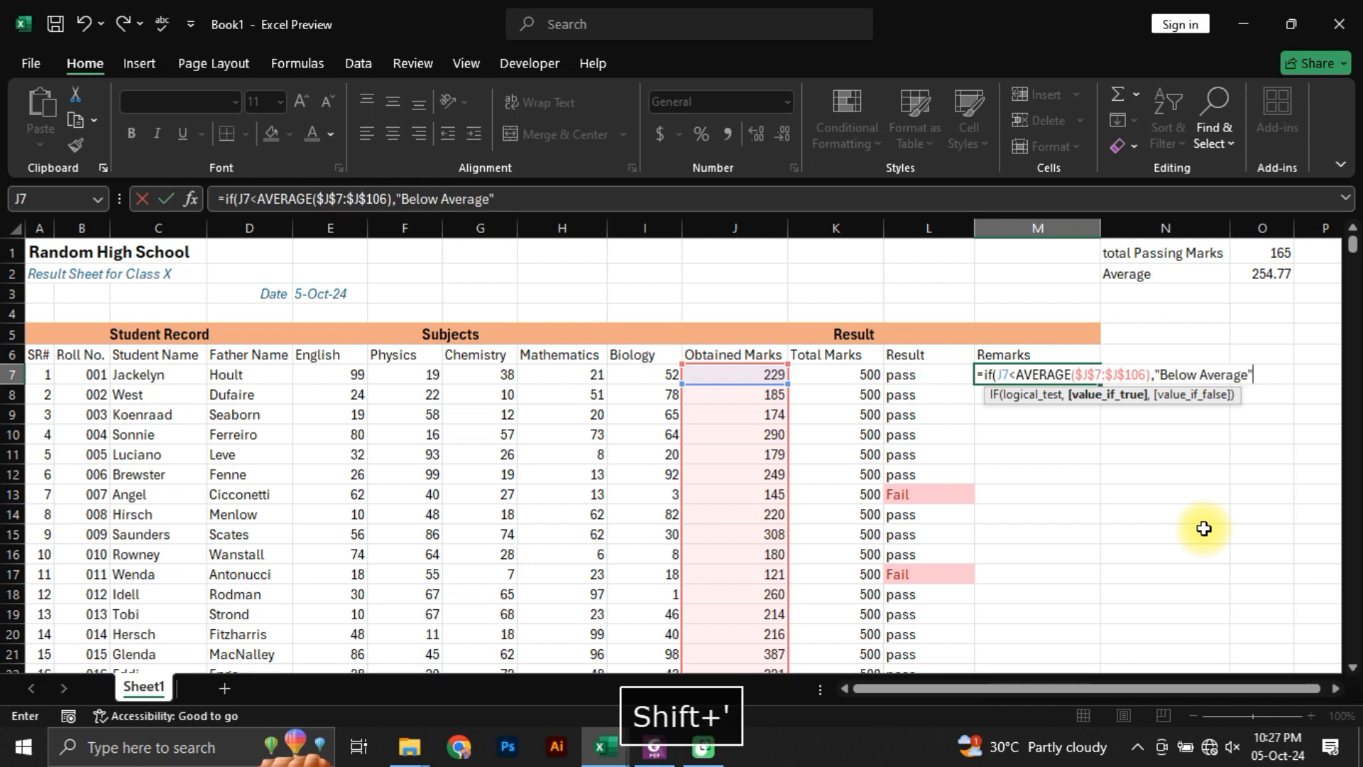
pyautogui.write(',')
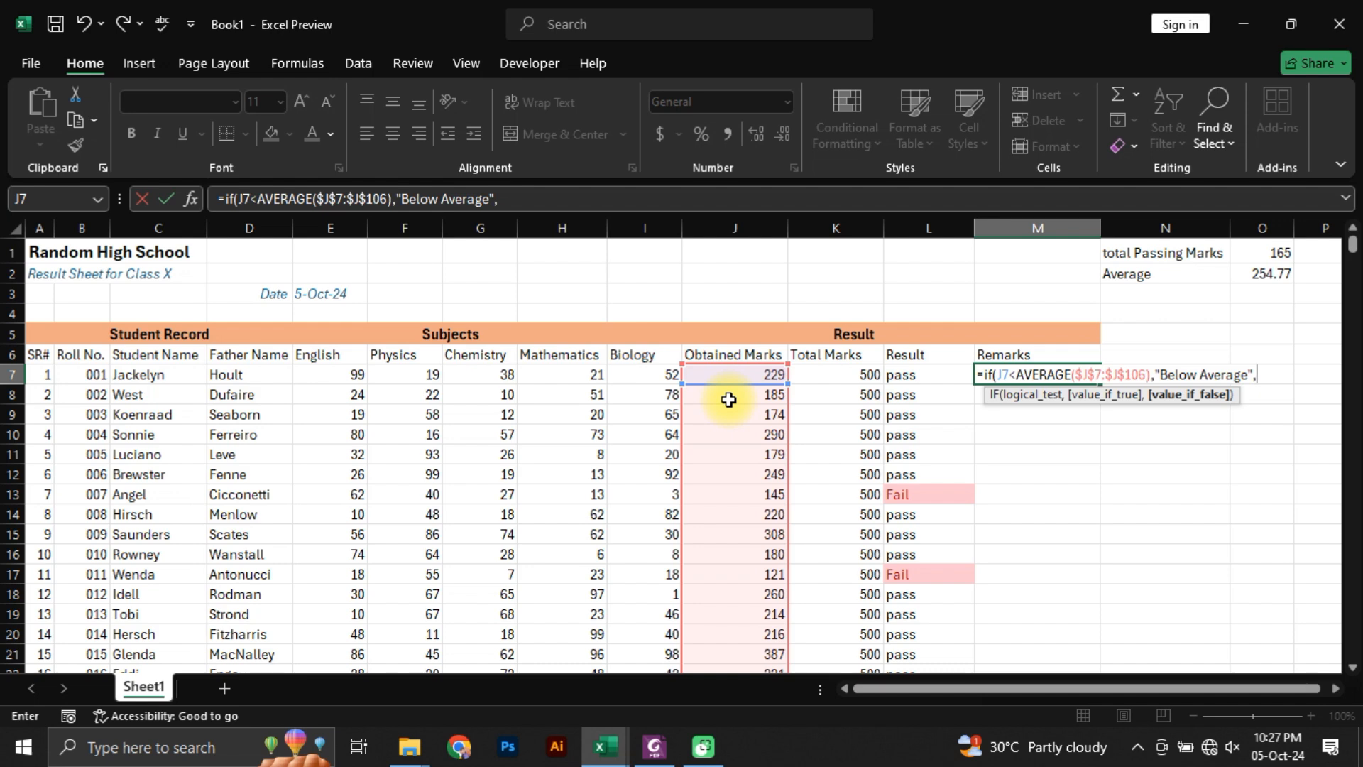
# Step: Complete the M7 IF formula with "Below Average" as the true value and empty text "" as the false value
pyautogui.write('""')
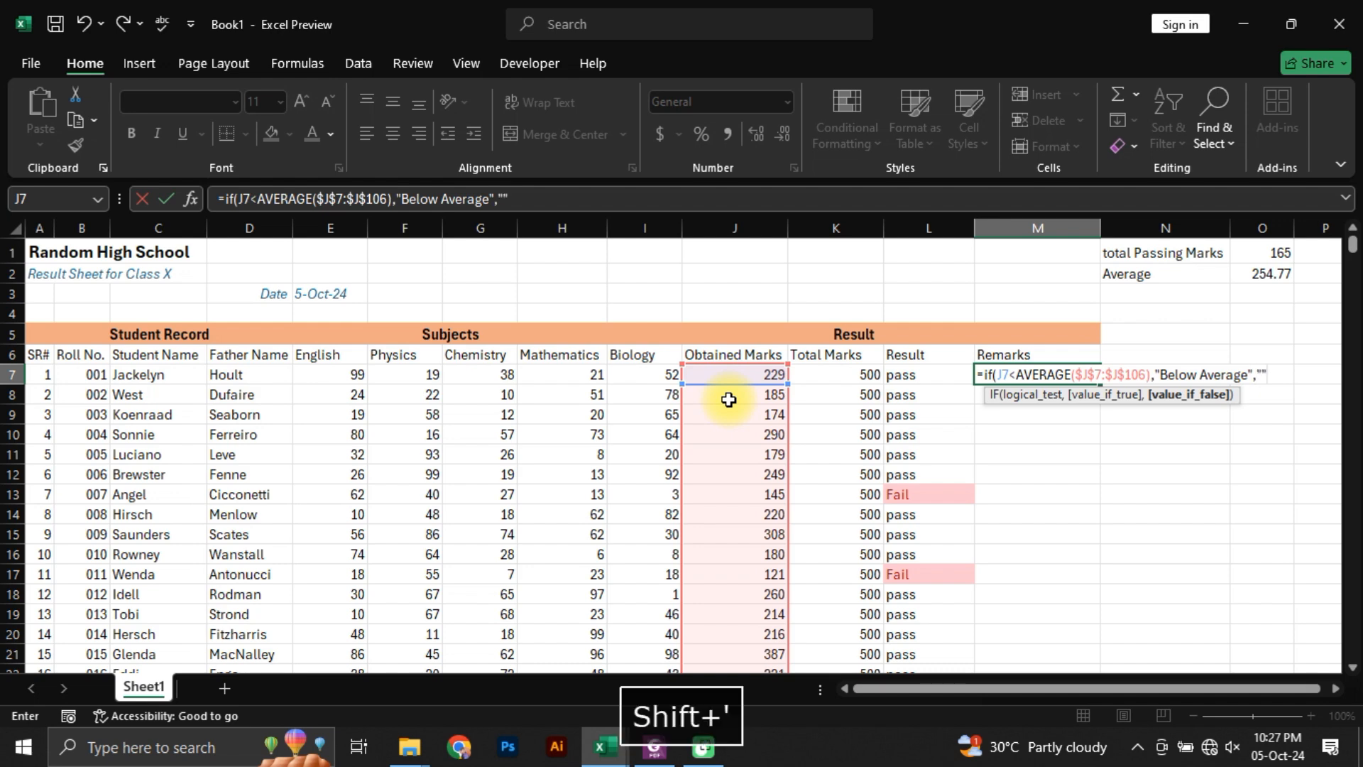
pyautogui.write(')')
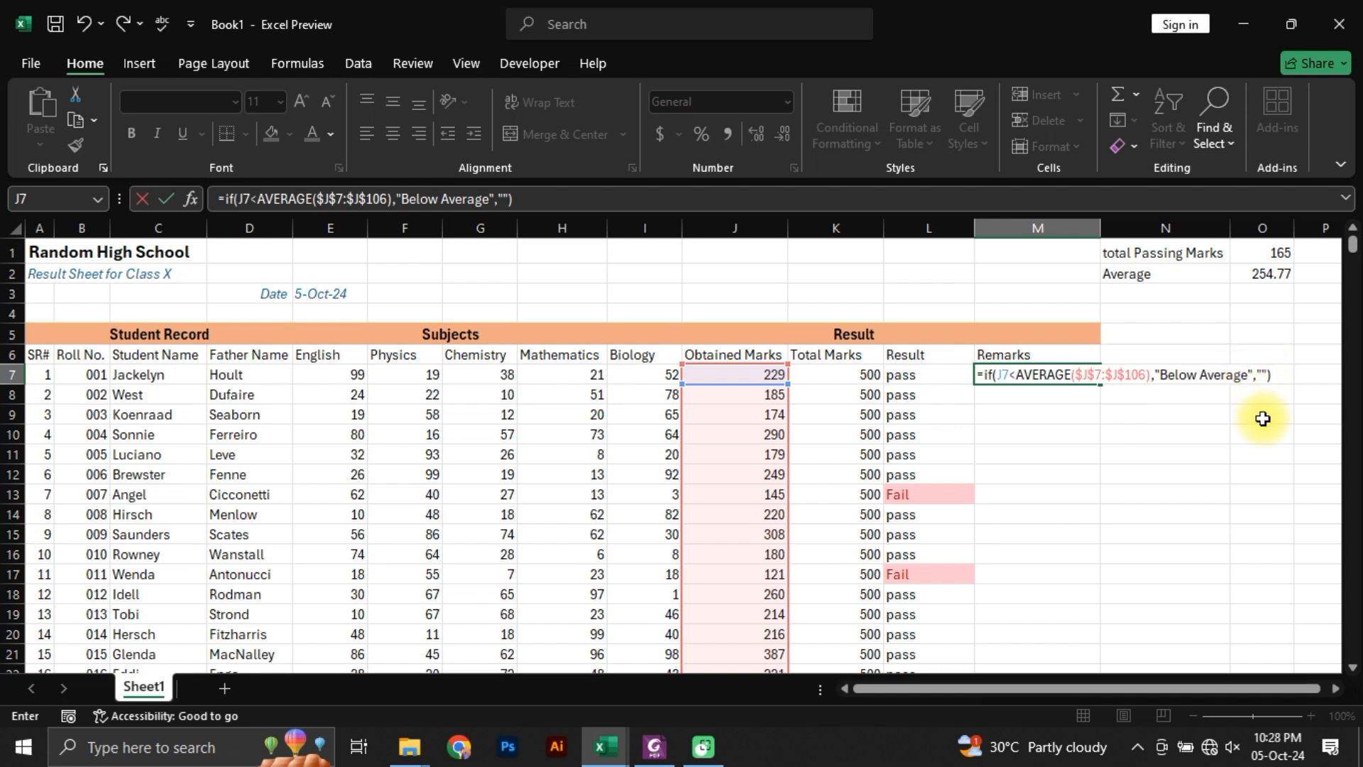
pyautogui.press('Return')
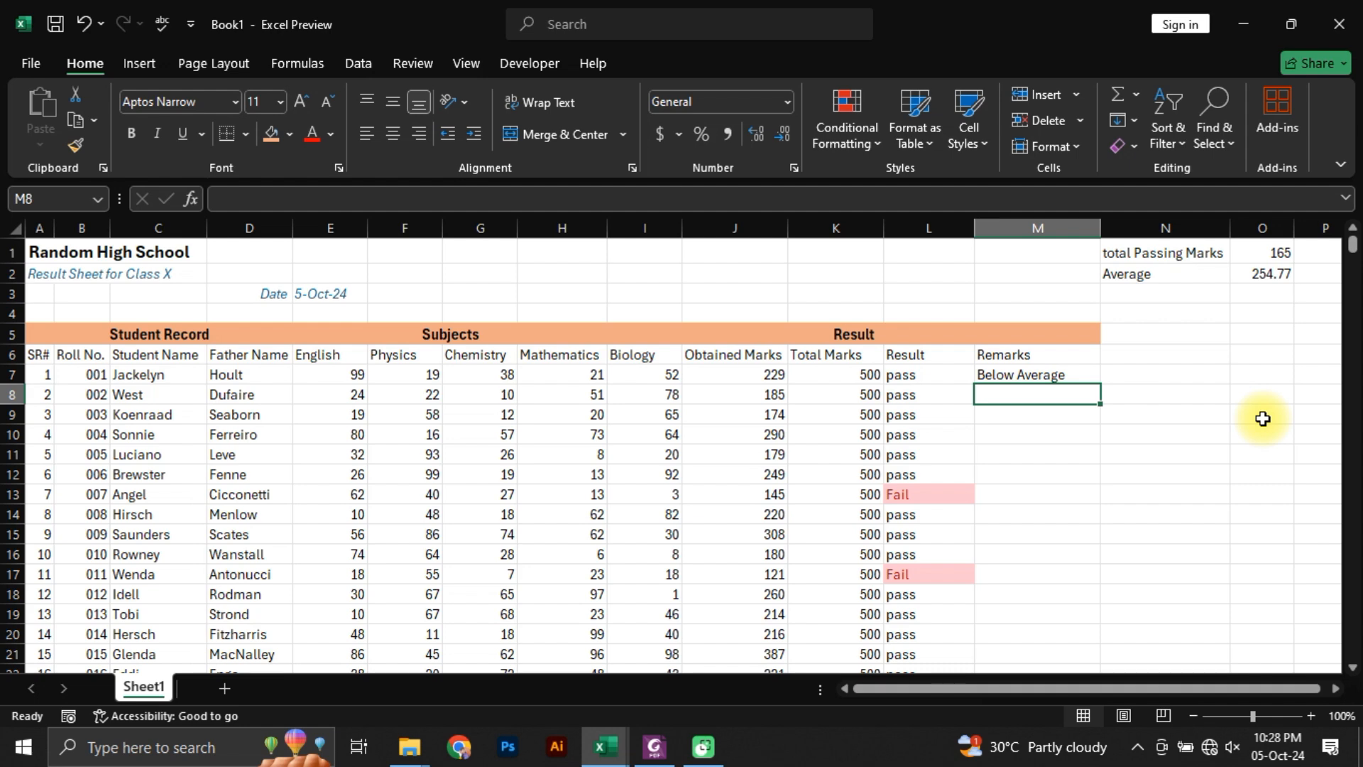
pyautogui.click(1052, 376)
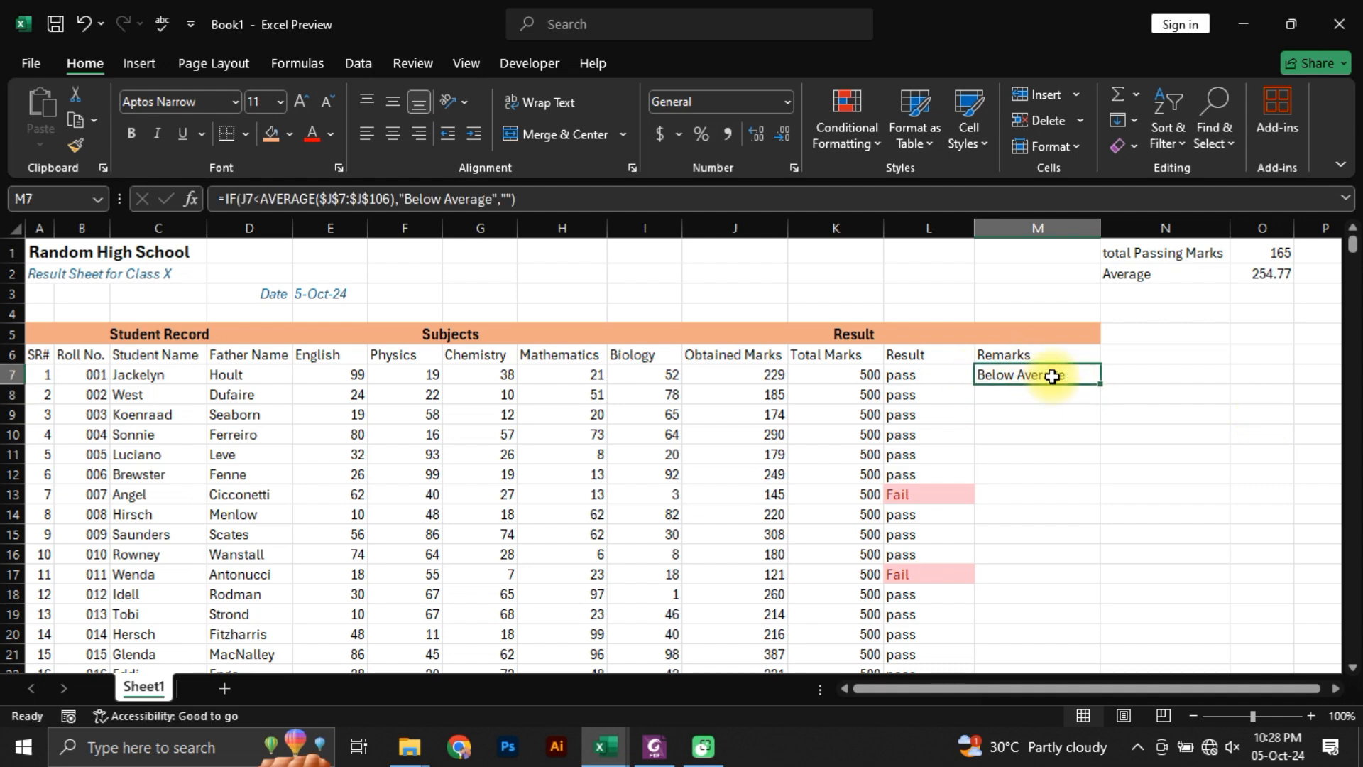
# Step: Fill the M7 Below Average formula down the Remarks column through M106 and check the filled range
pyautogui.doubleClick(1100, 383)
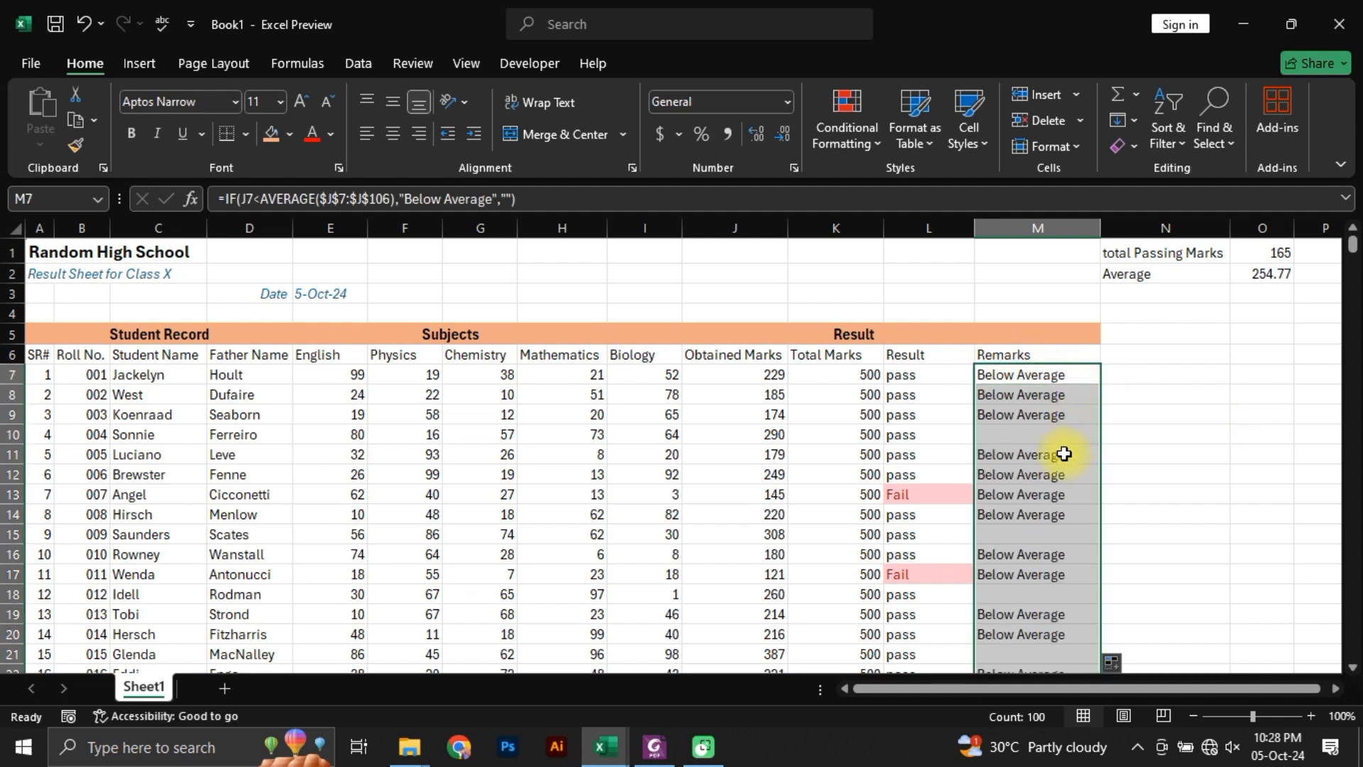
pyautogui.scroll(-14, 1077, 539)
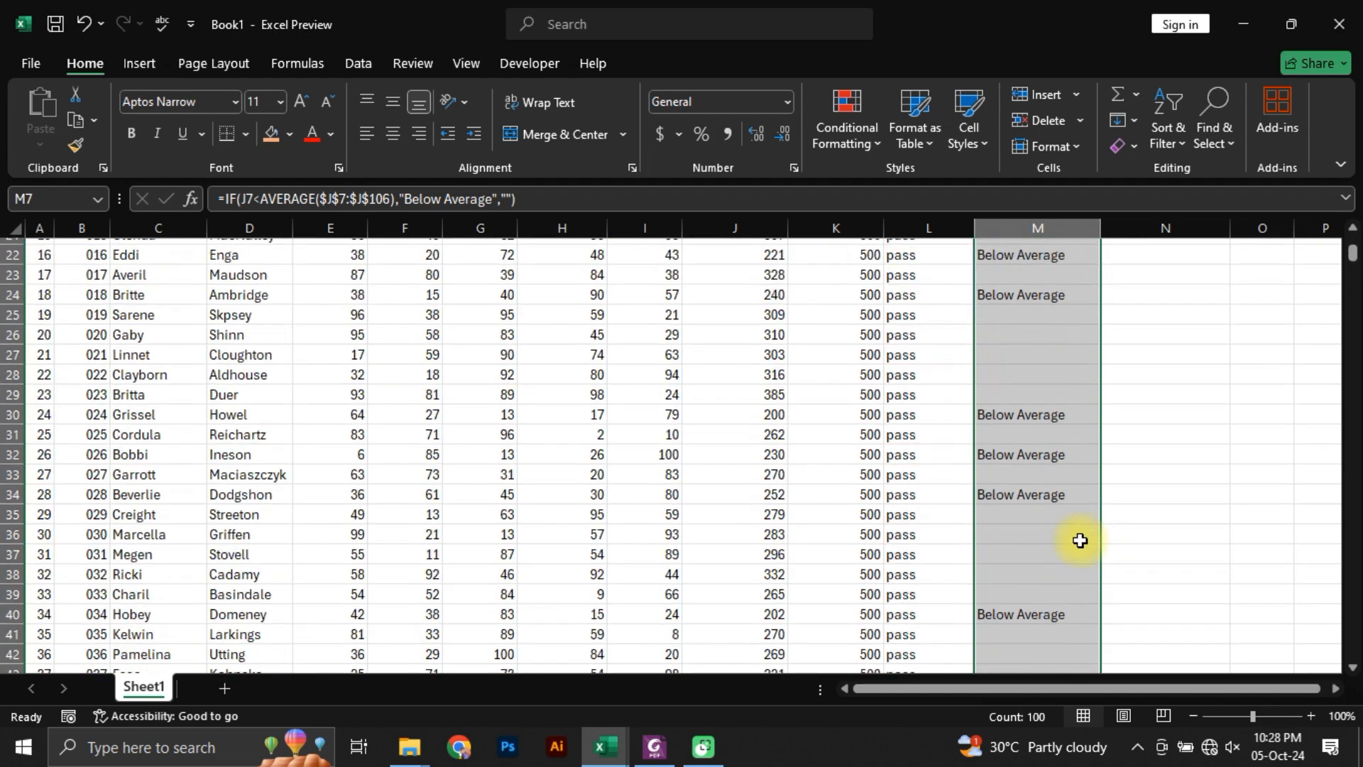
pyautogui.scroll(-17, 1077, 540)
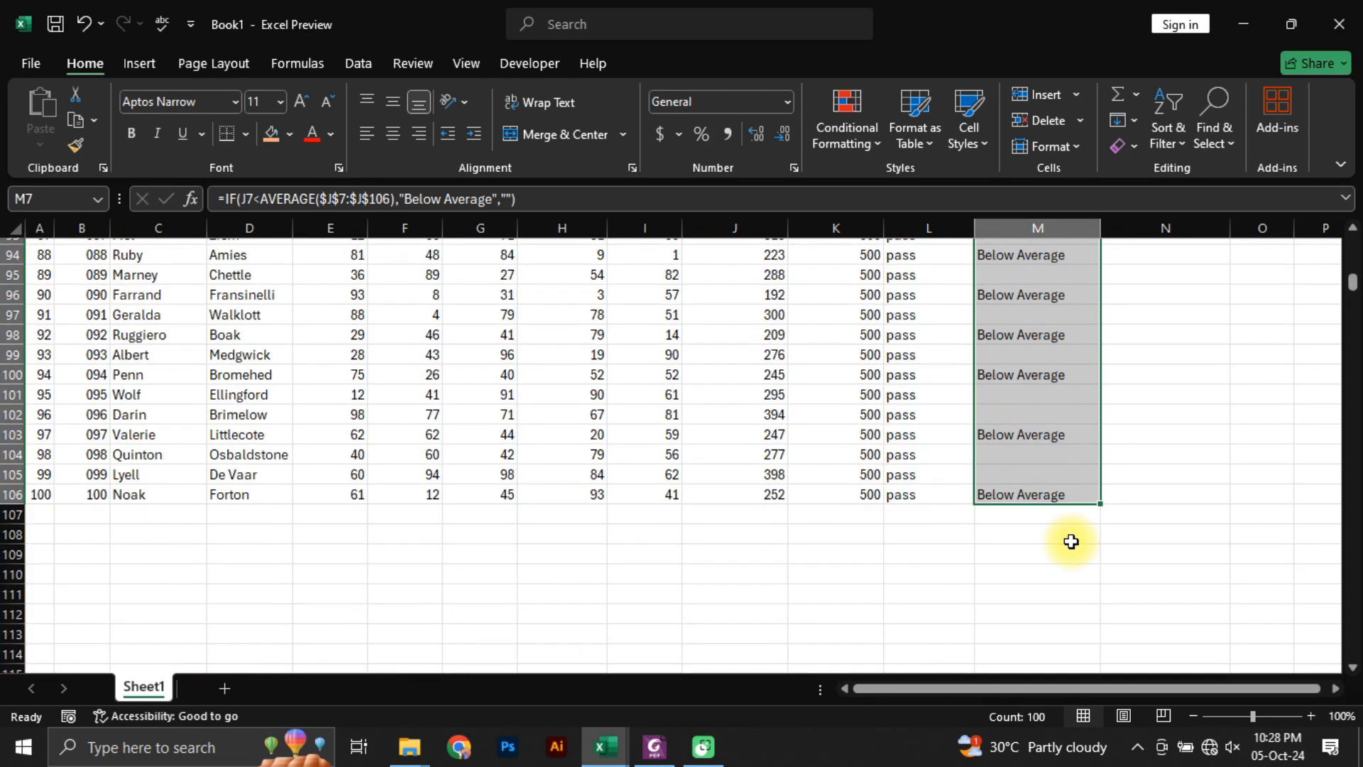
pyautogui.scroll(8, 1071, 541)
pyautogui.scroll(20, 1071, 541)
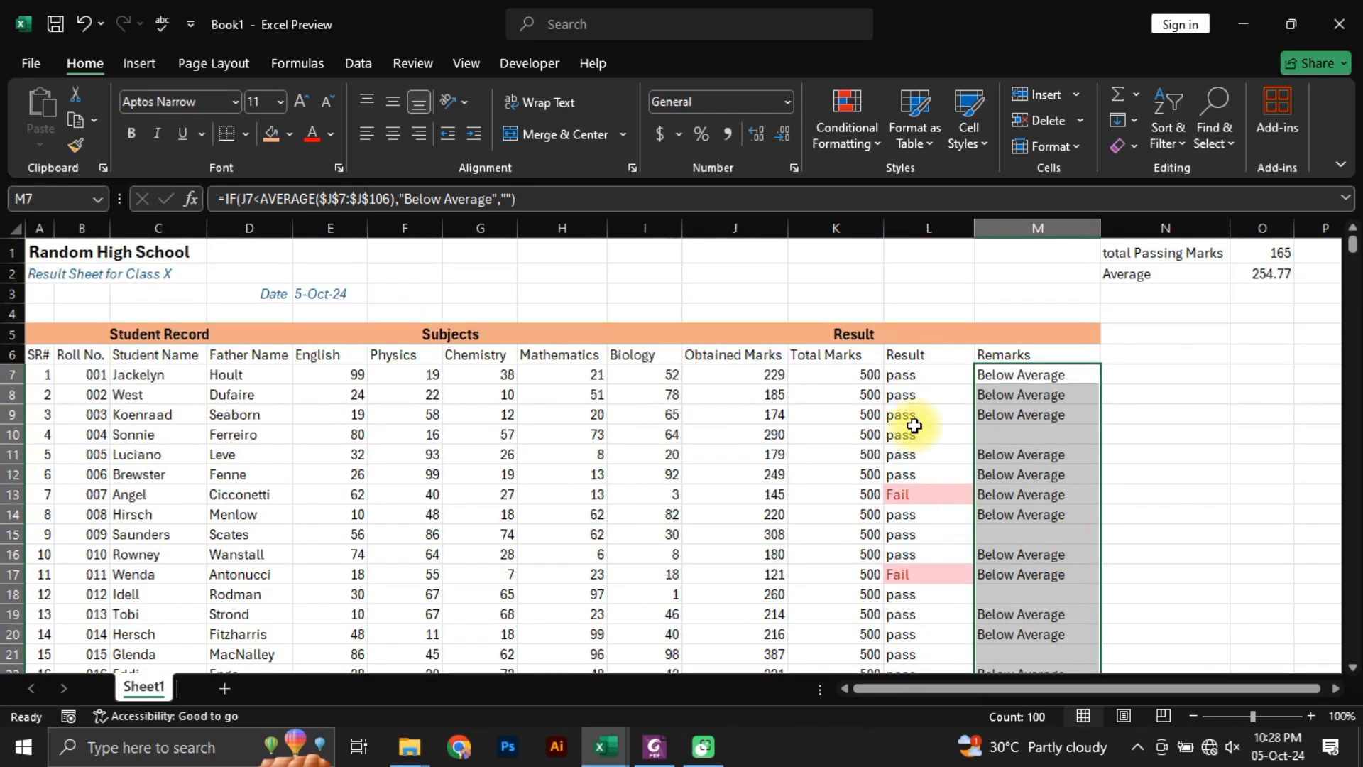
# Step: Enter the trial comparison =J7=O1 in N7 with relative references and fill it down to N11
pyautogui.click(1144, 376)
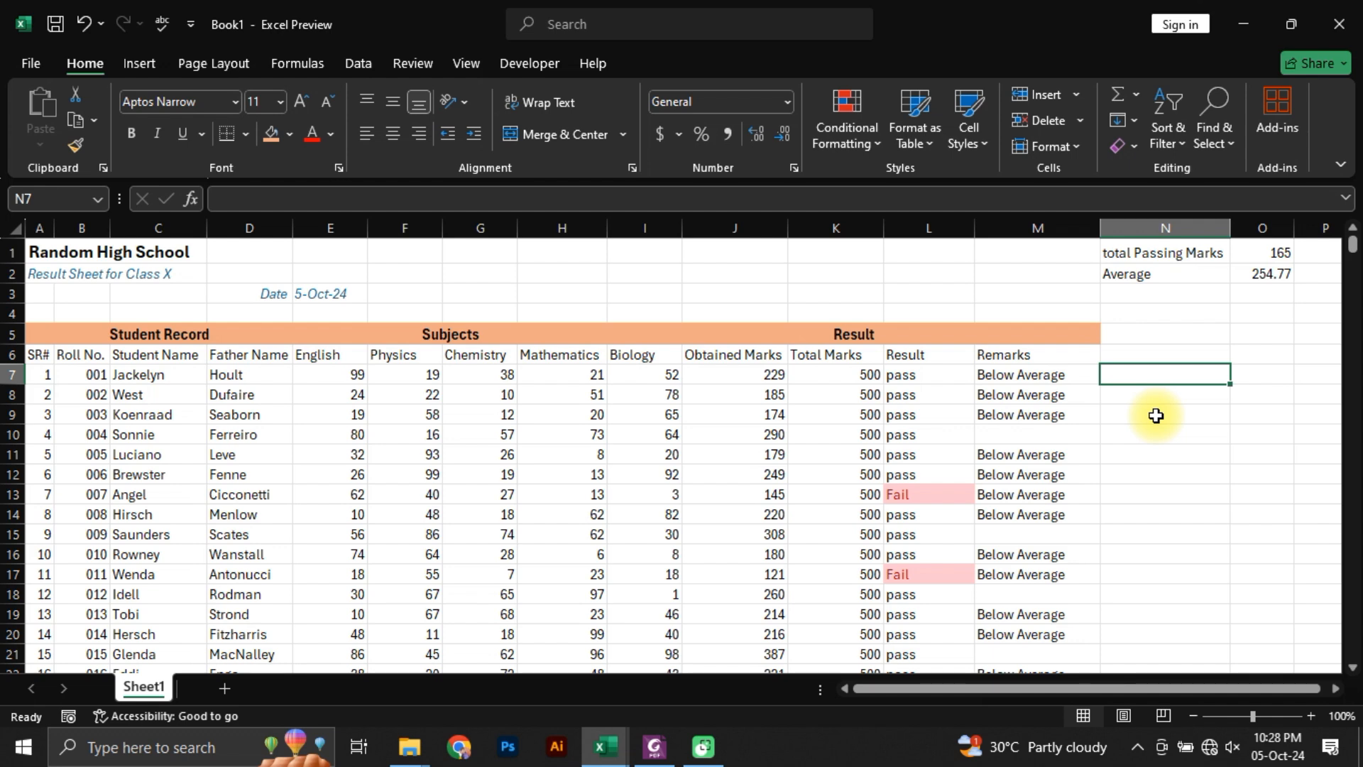
pyautogui.write('=')
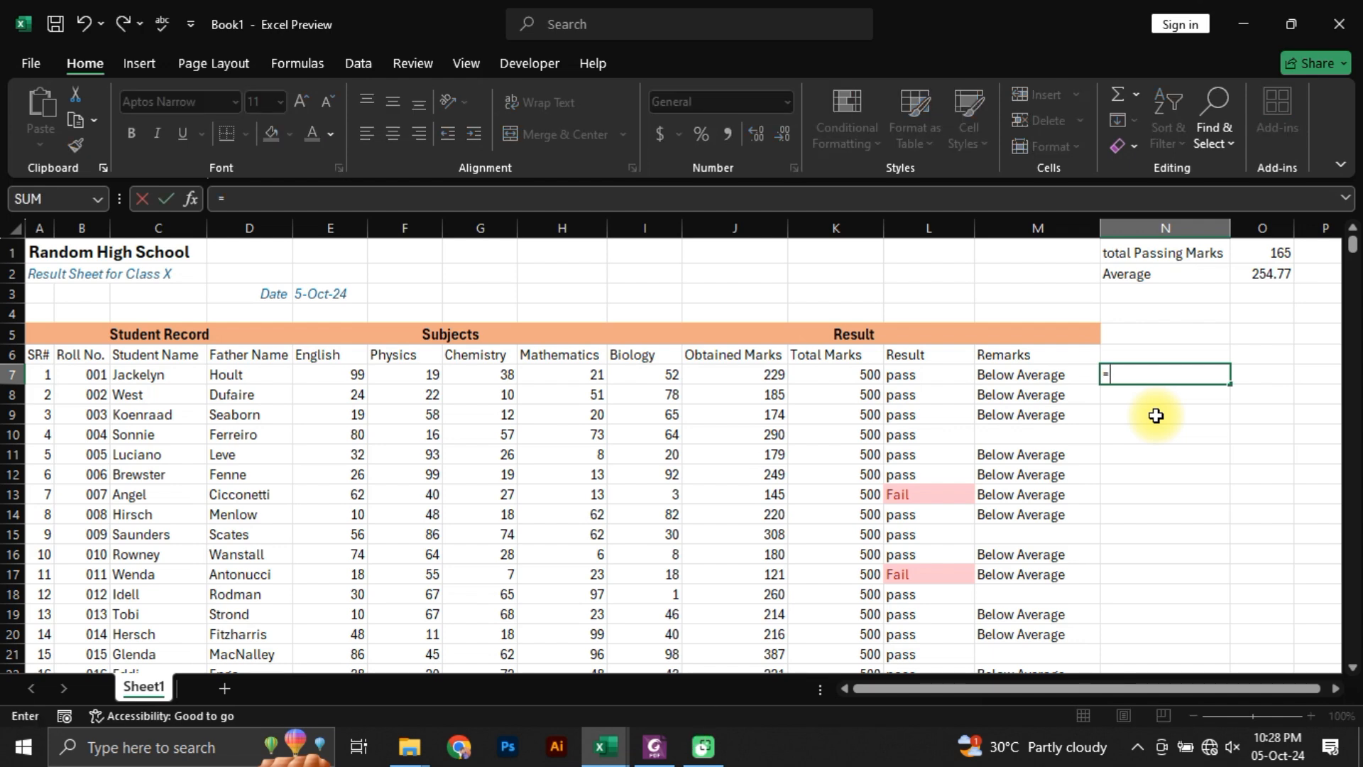
pyautogui.click(758, 370)
pyautogui.write('=')
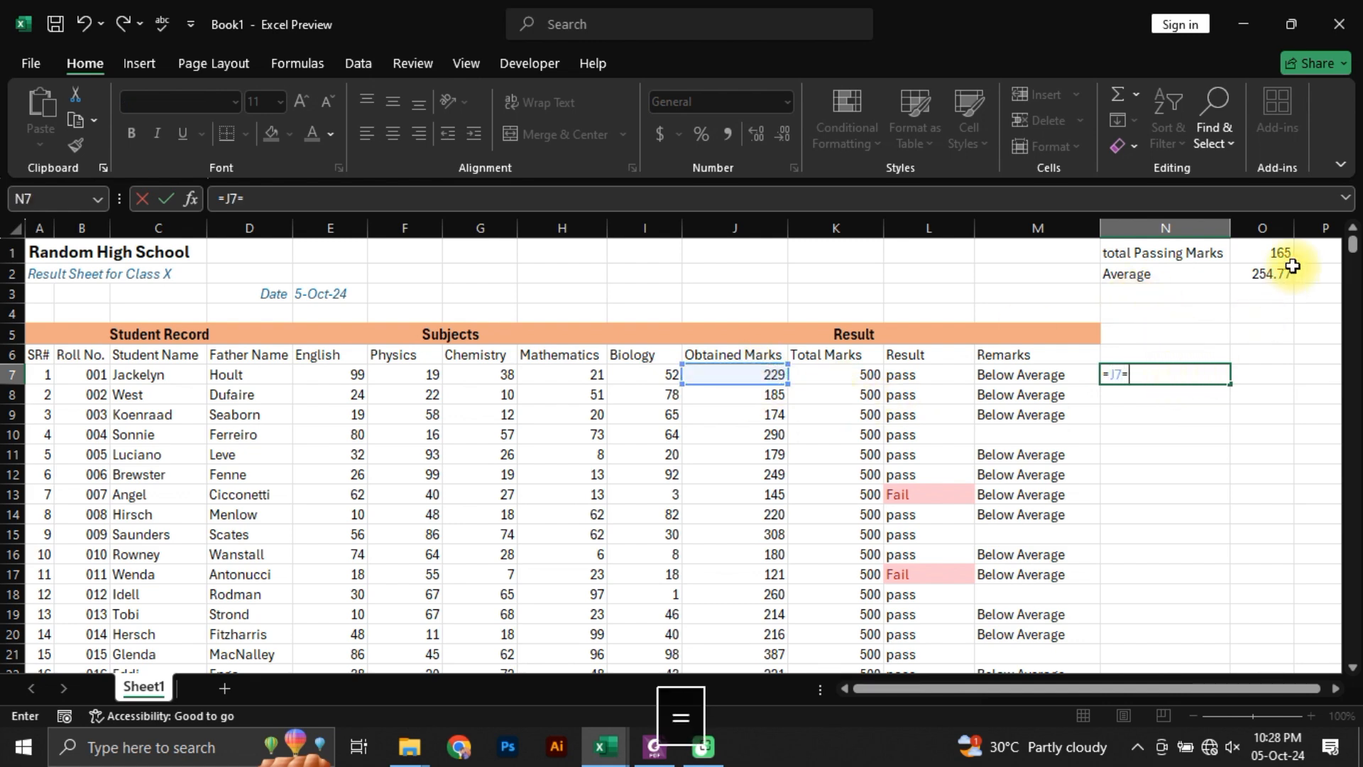
pyautogui.click(1271, 255)
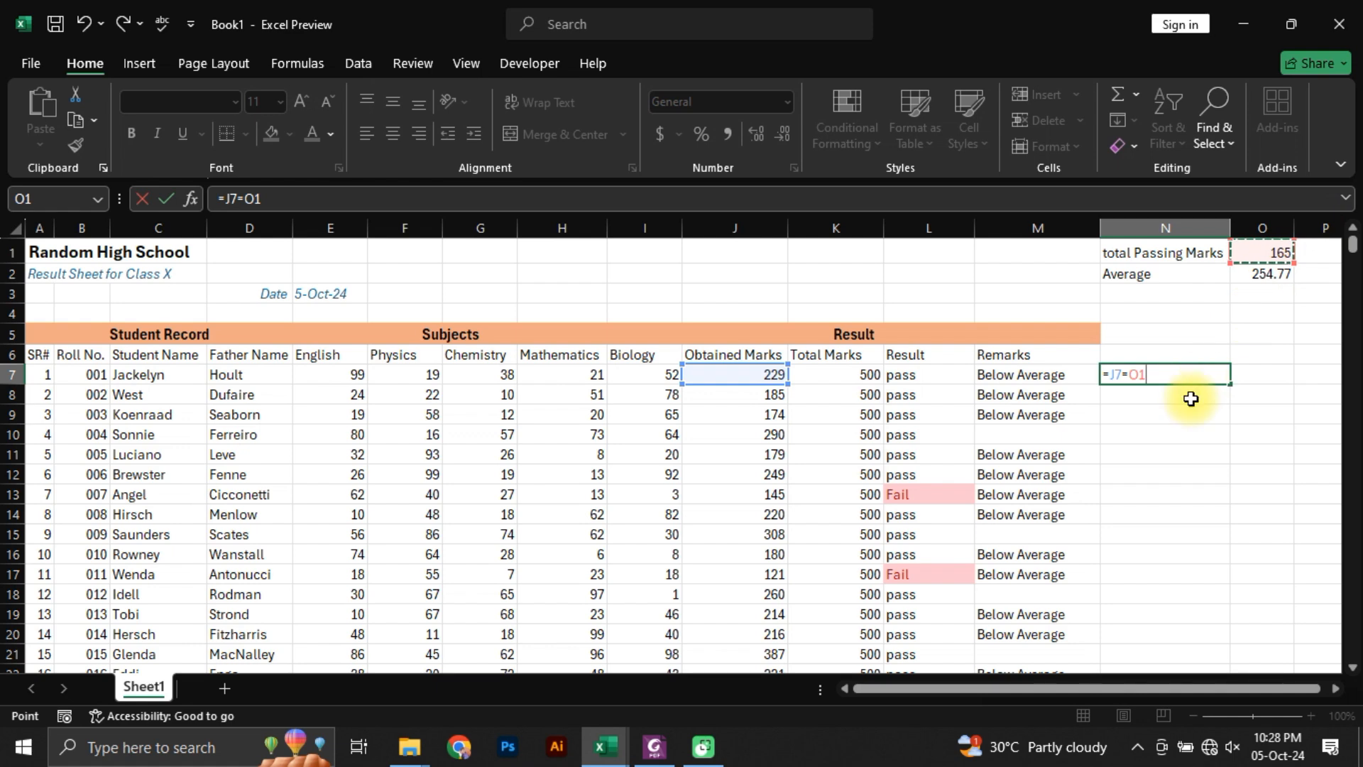
pyautogui.press('Return')
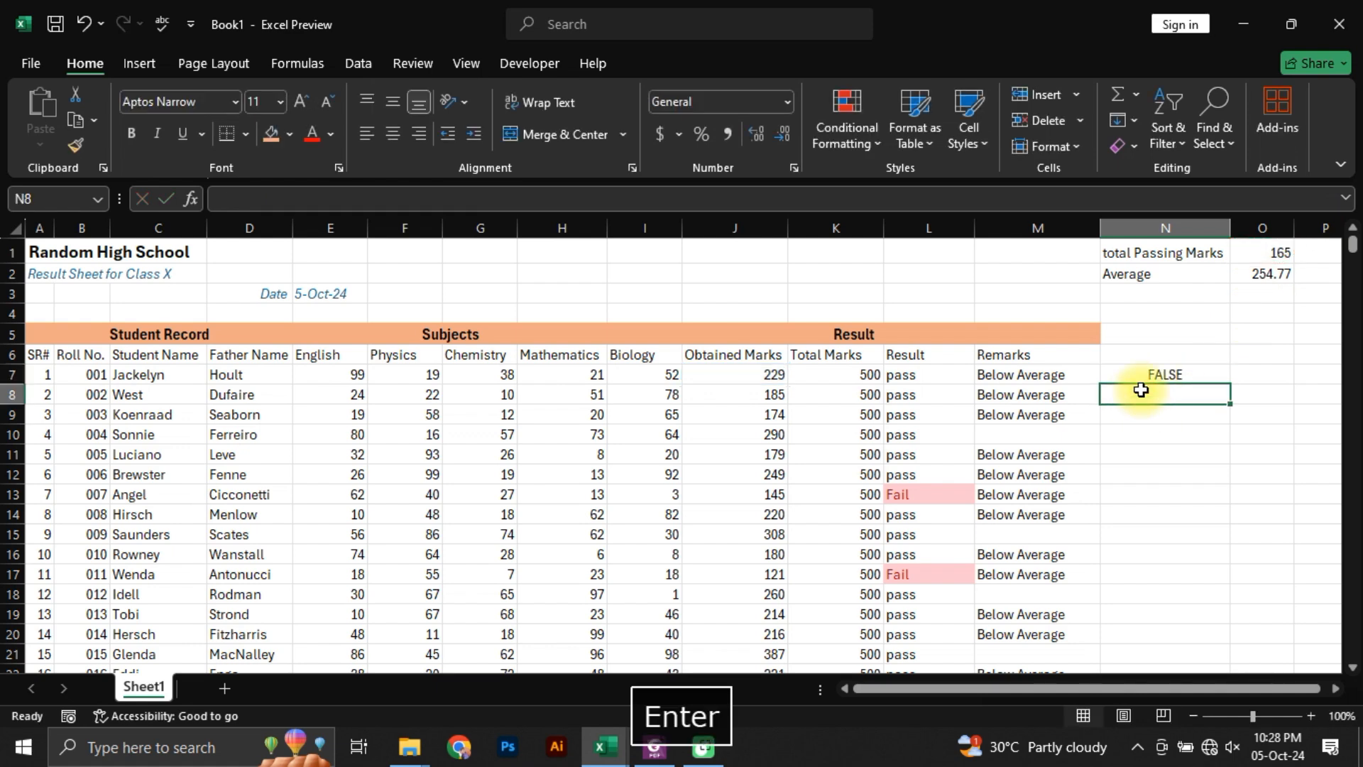
pyautogui.click(1142, 373)
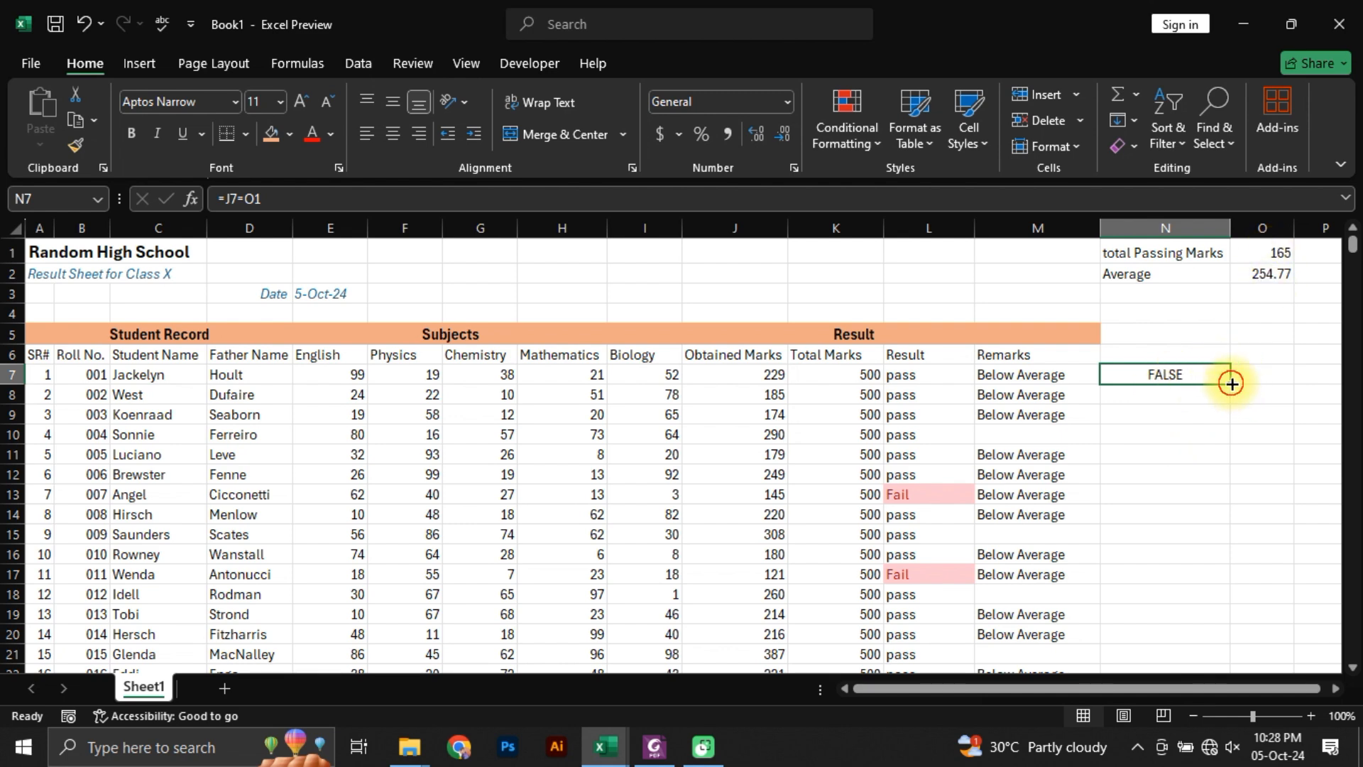
pyautogui.moveTo(1232, 383); pyautogui.dragTo(1238, 461)
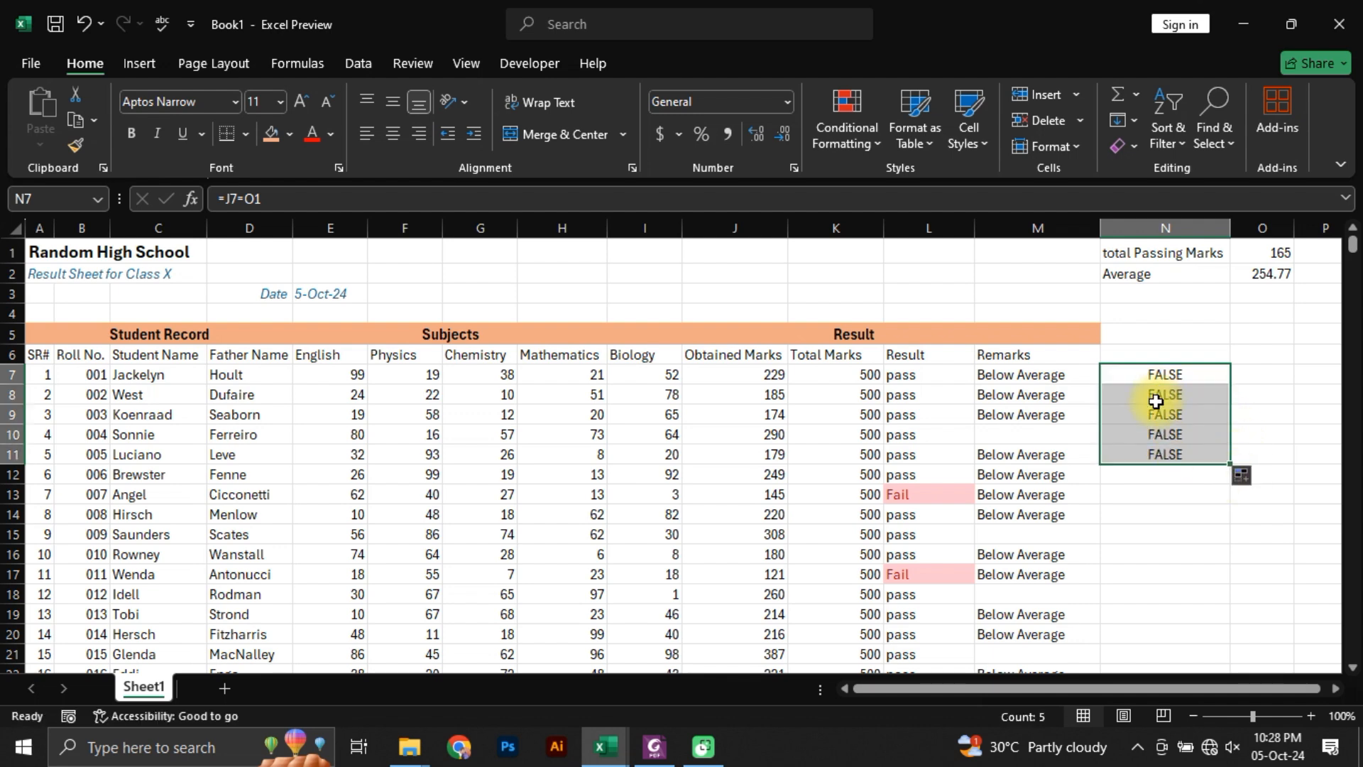
# Step: Overwrite the Obtained Marks in J8 with 165
pyautogui.click(766, 395)
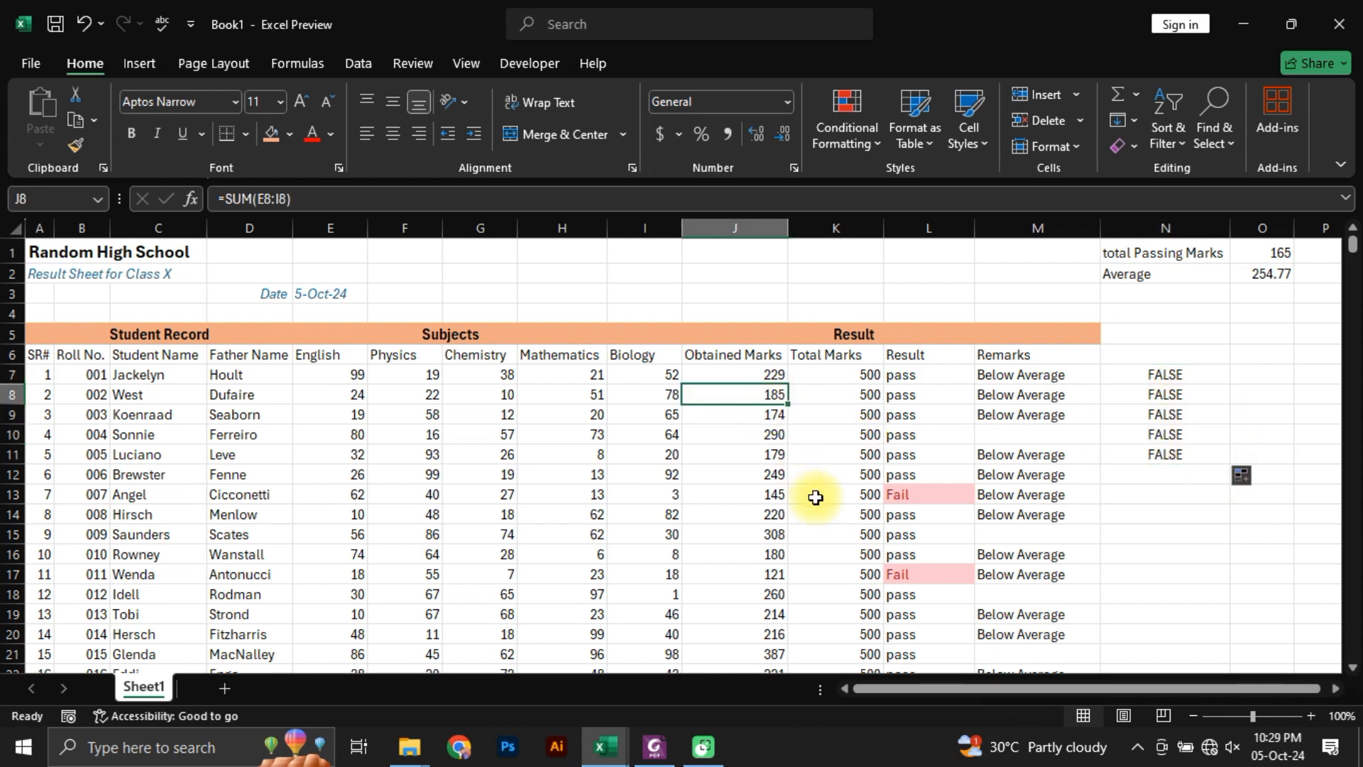
pyautogui.write('165')
pyautogui.press('Return')
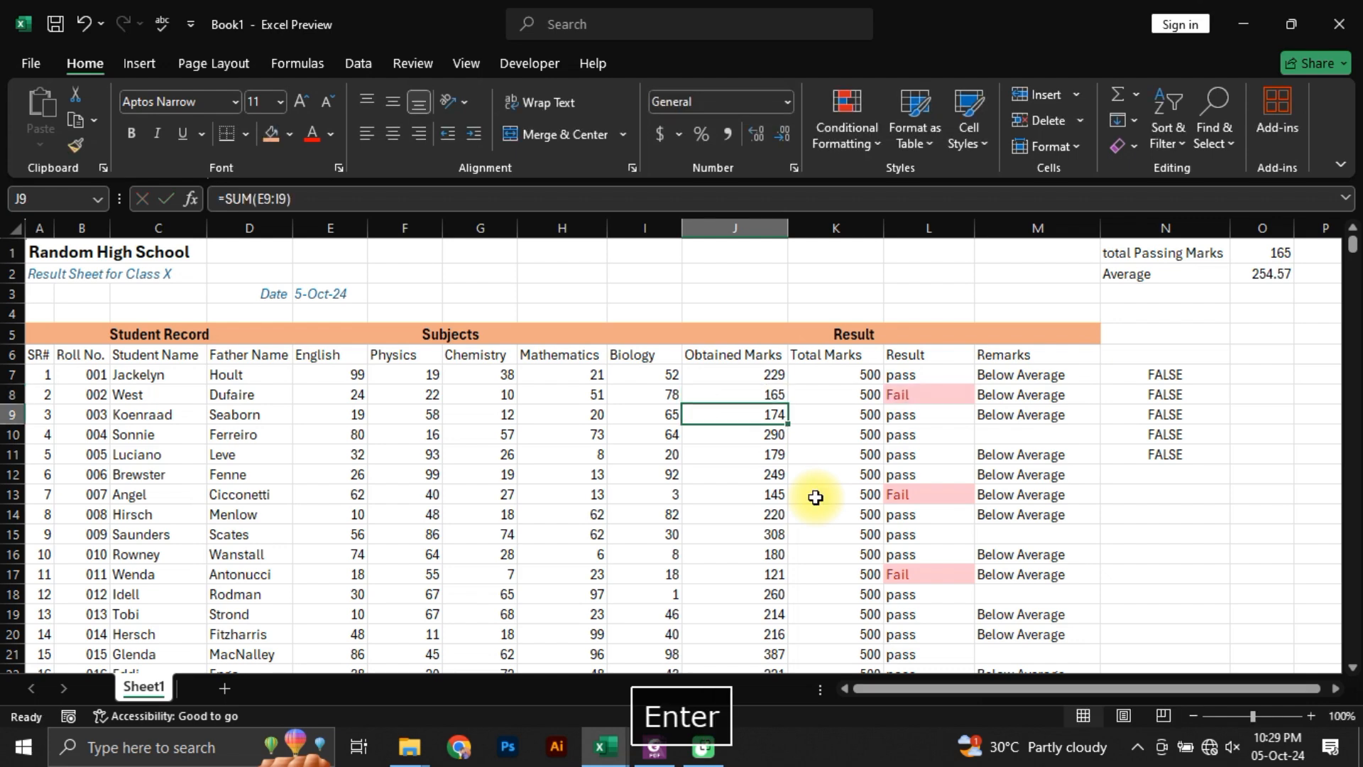
# Step: Examine row 8 and the cell references in the copied comparison formulas in N8 and N11
pyautogui.click(716, 390)
pyautogui.moveTo(716, 389); pyautogui.dragTo(1148, 391)
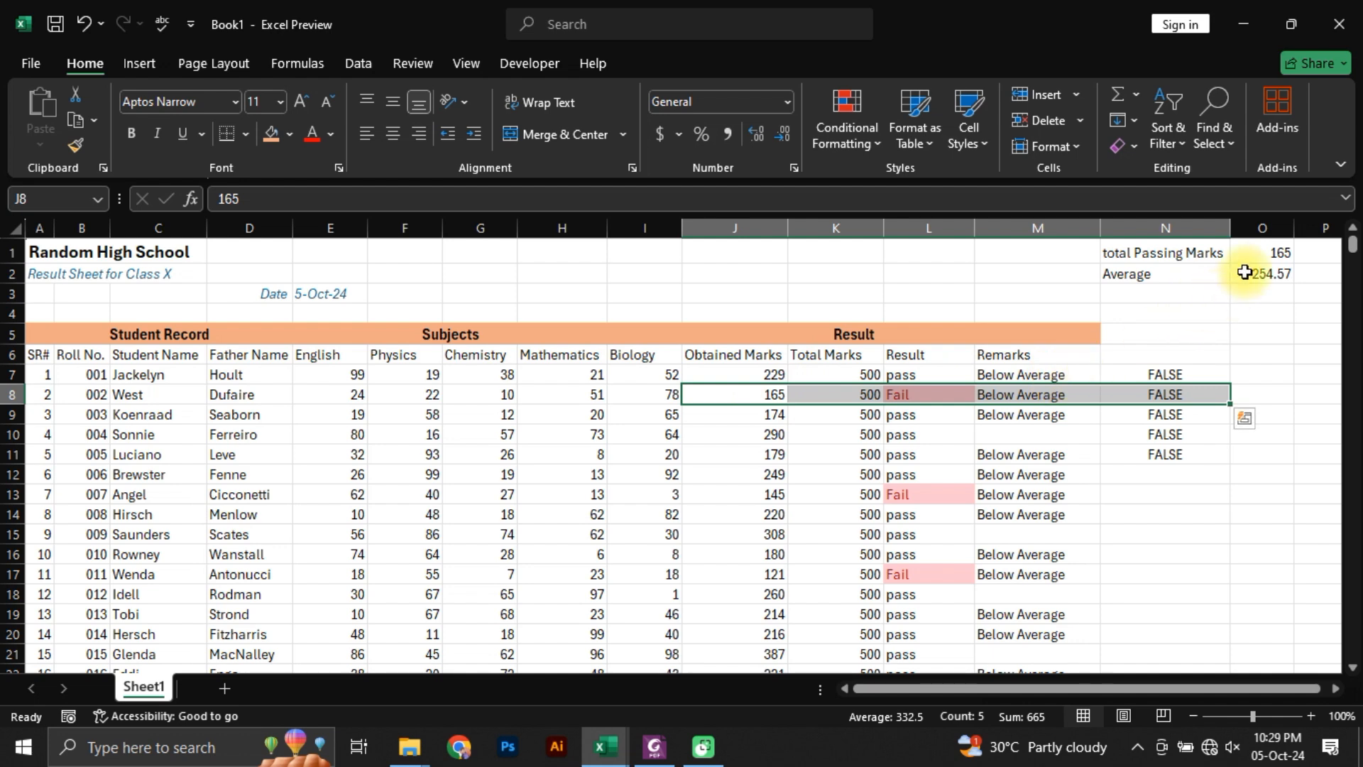
pyautogui.click(1157, 396)
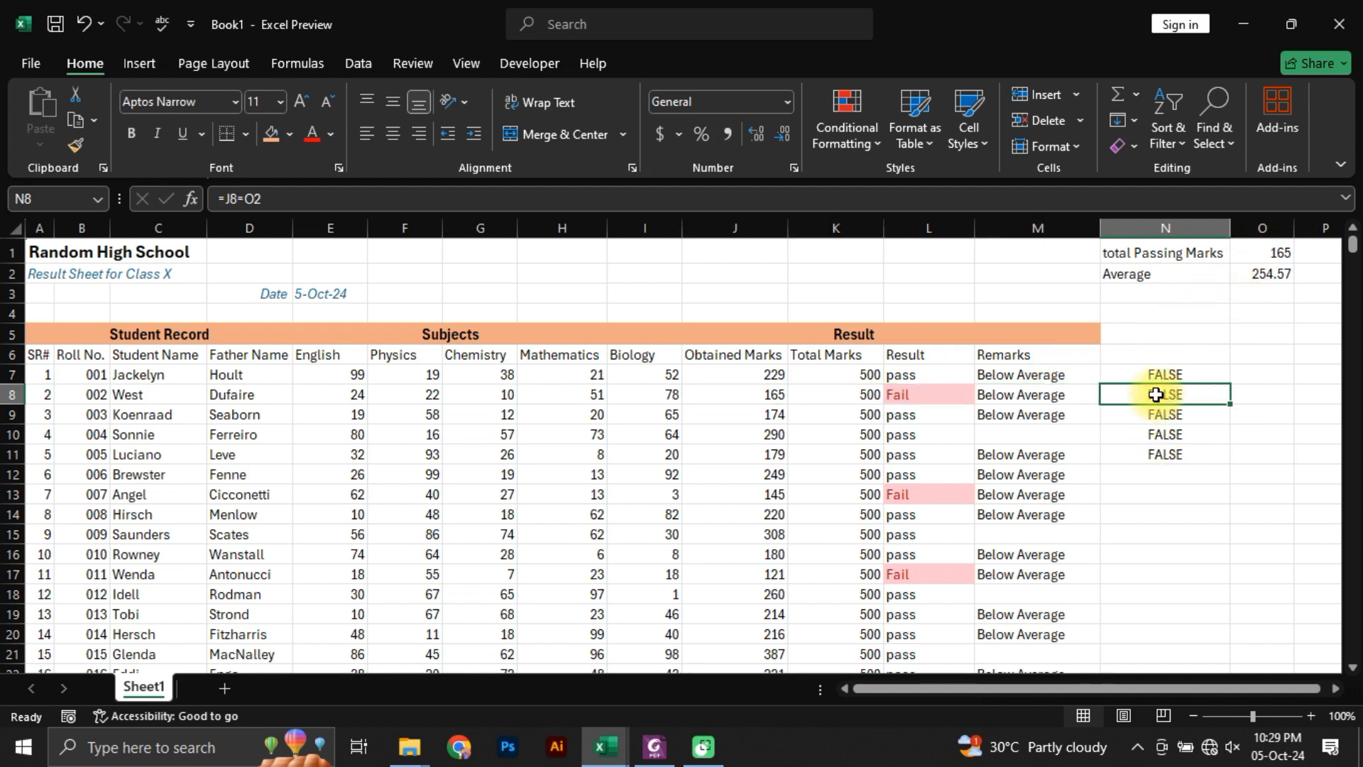
pyautogui.doubleClick(1139, 394)
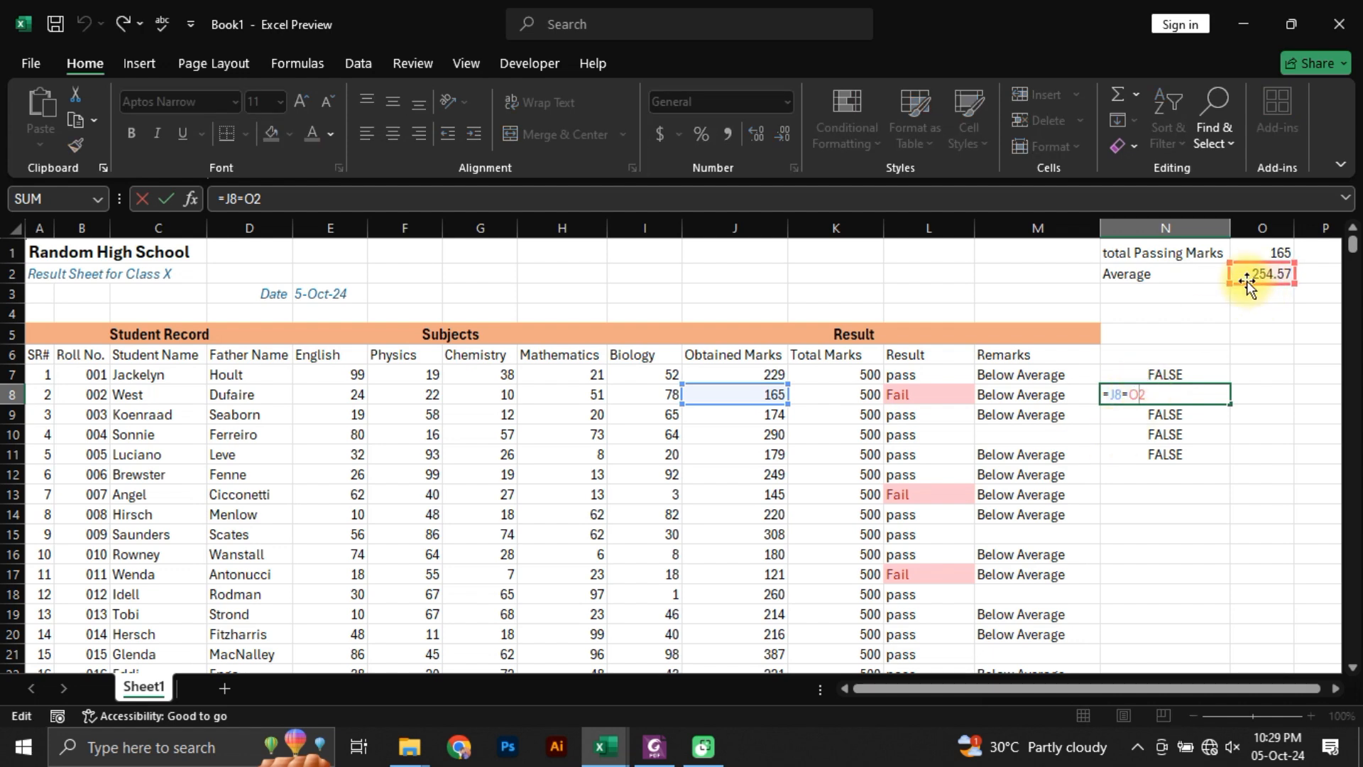
pyautogui.press('Escape')
pyautogui.doubleClick(1164, 455)
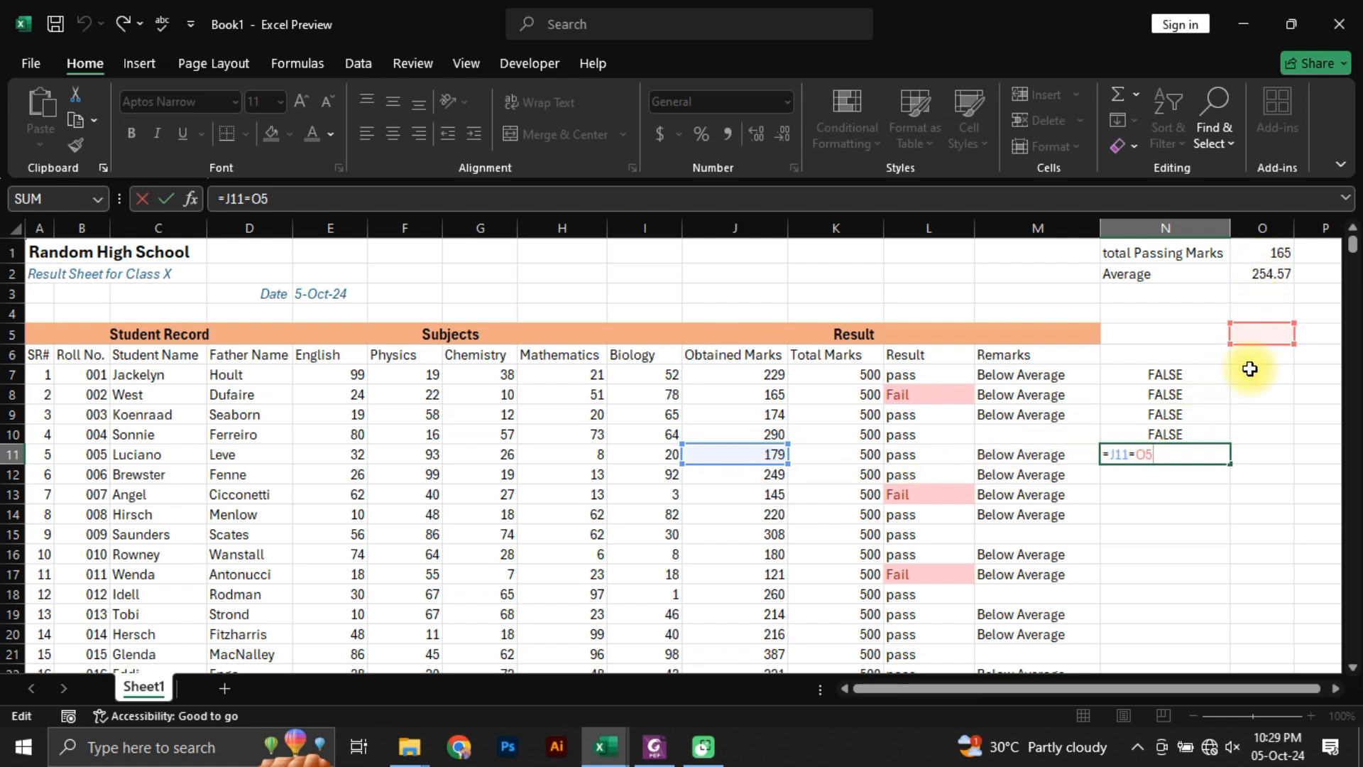
# Step: Make the passing-marks reference in N7 absolute, as =J7=$O$1, and fill the corrected comparison down to N11
pyautogui.click(1143, 374)
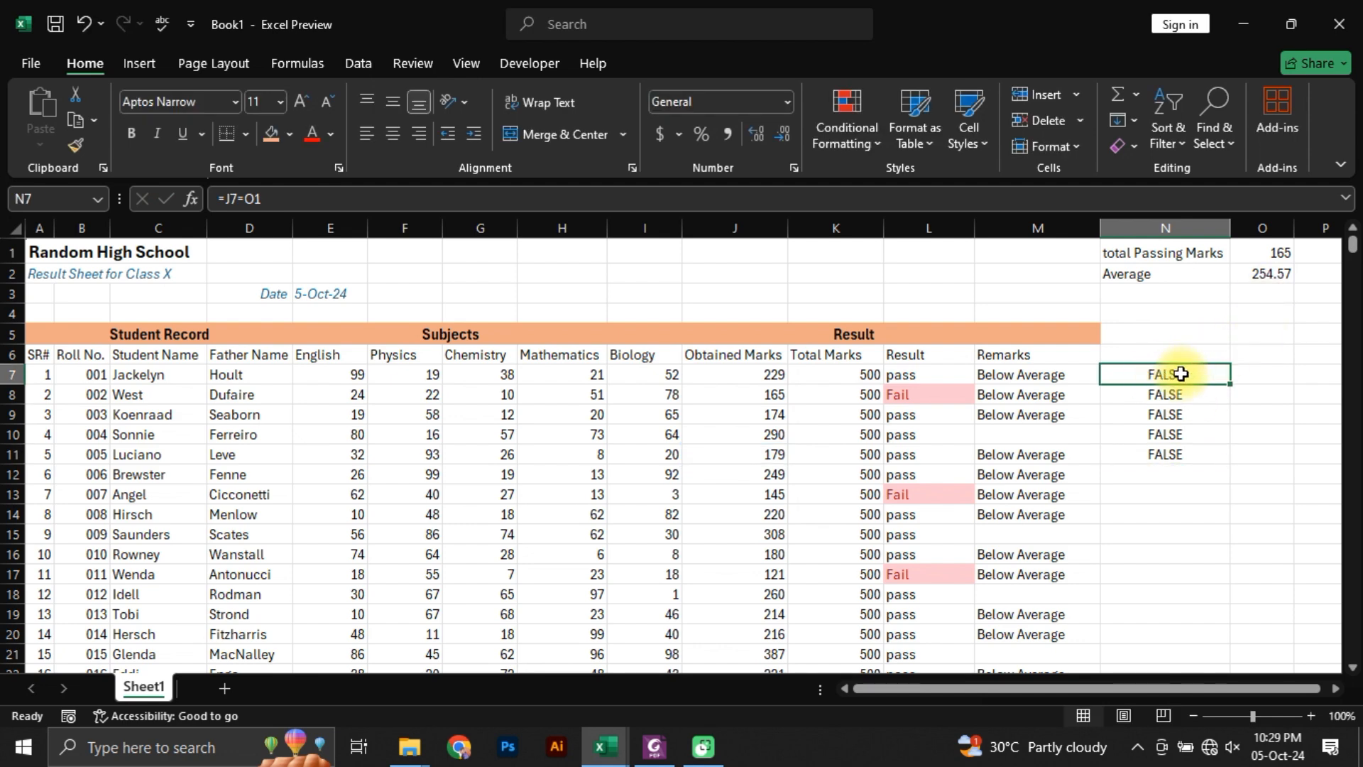
pyautogui.press('F2')
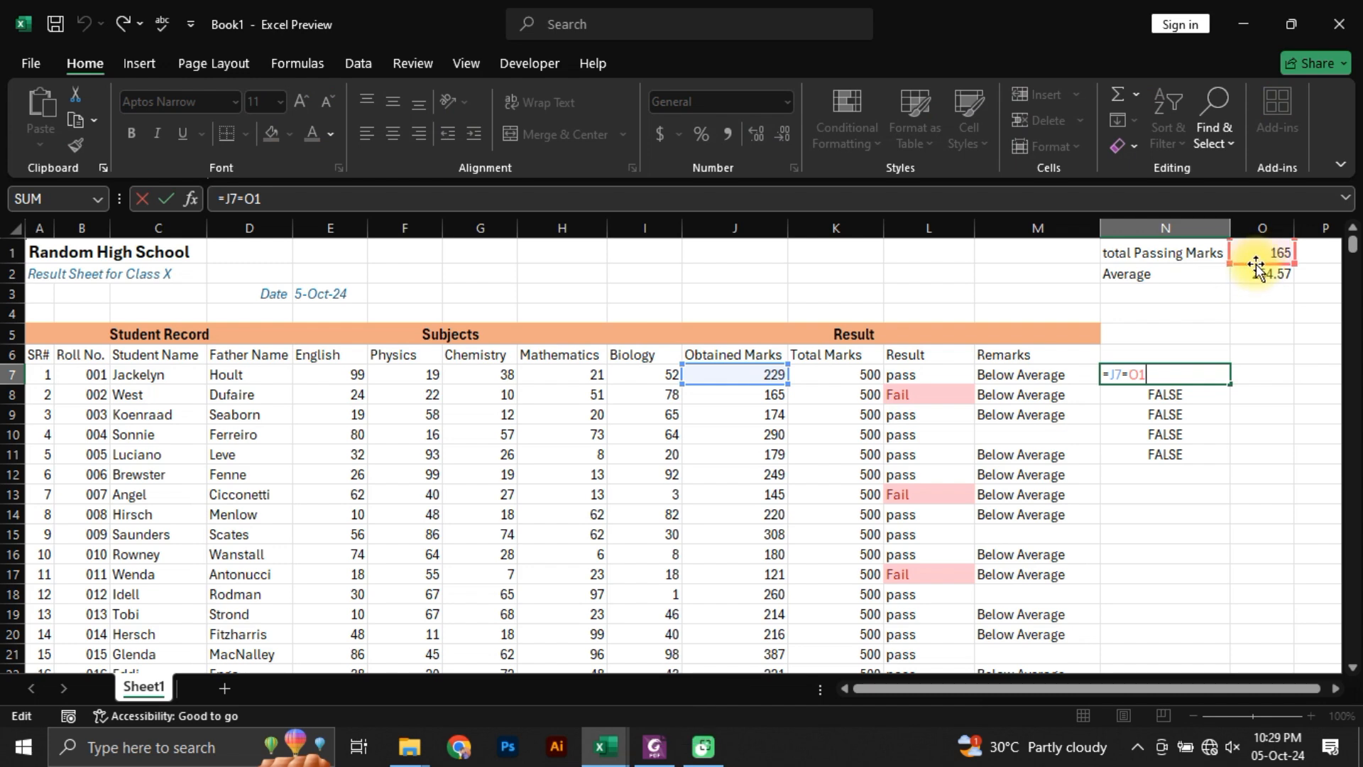
pyautogui.click(245, 199)
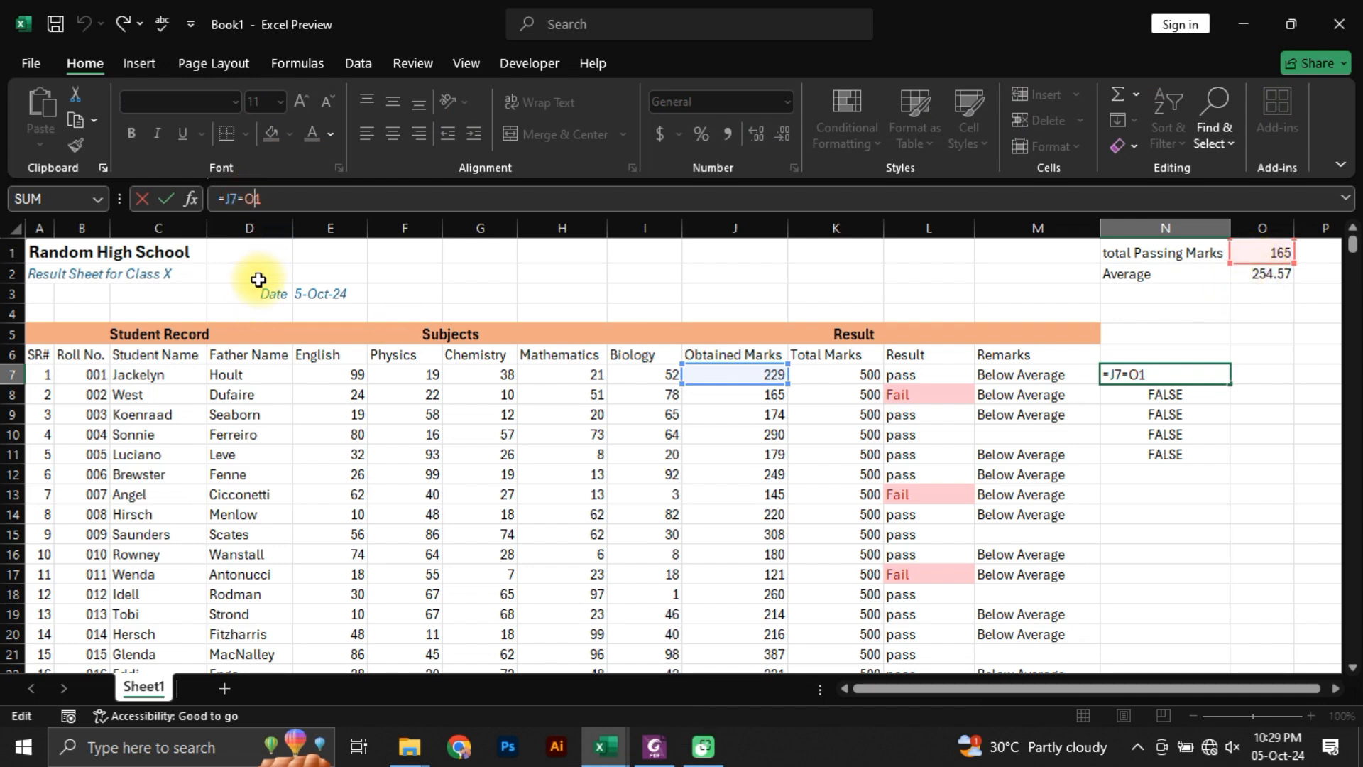
pyautogui.write('$O')
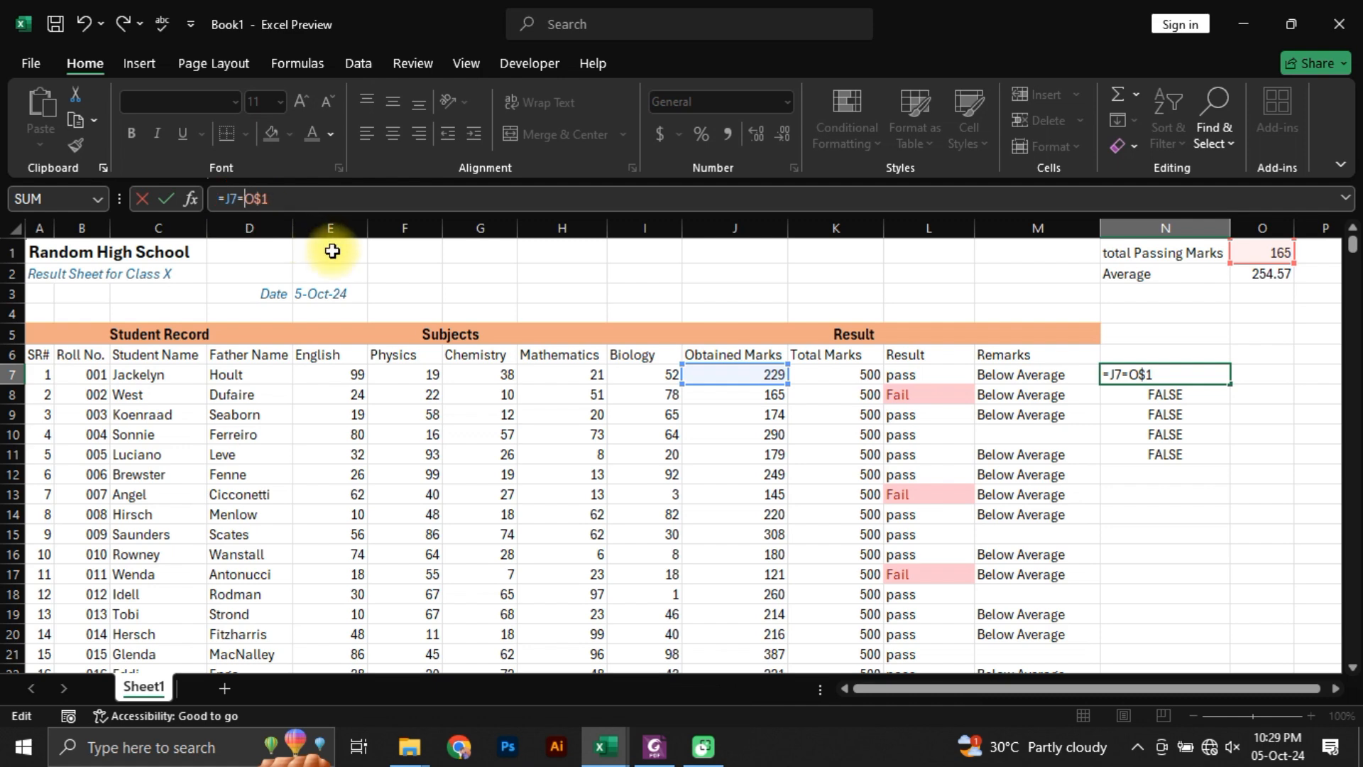
pyautogui.write('$')
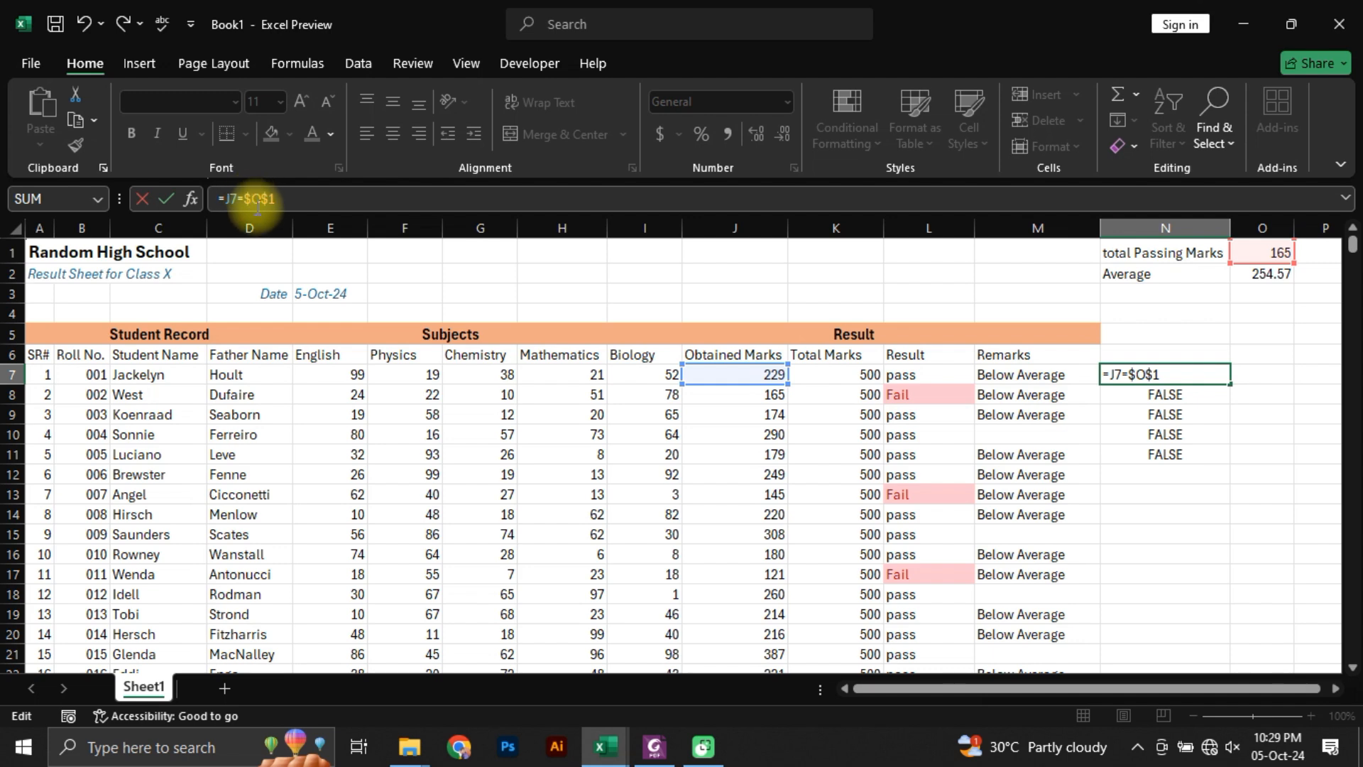
pyautogui.press('Return')
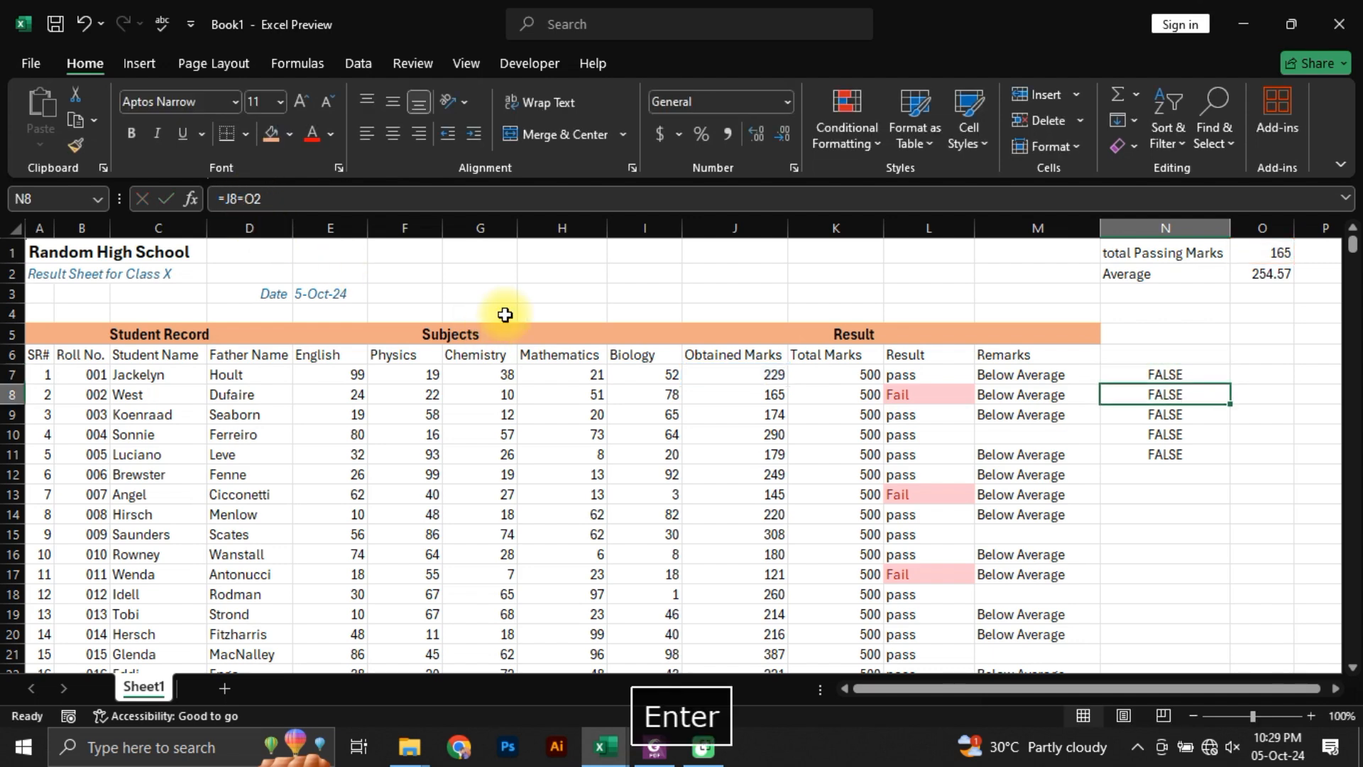
pyautogui.press('Up')
pyautogui.hotkey('ctrl', 'shift', 'Down')
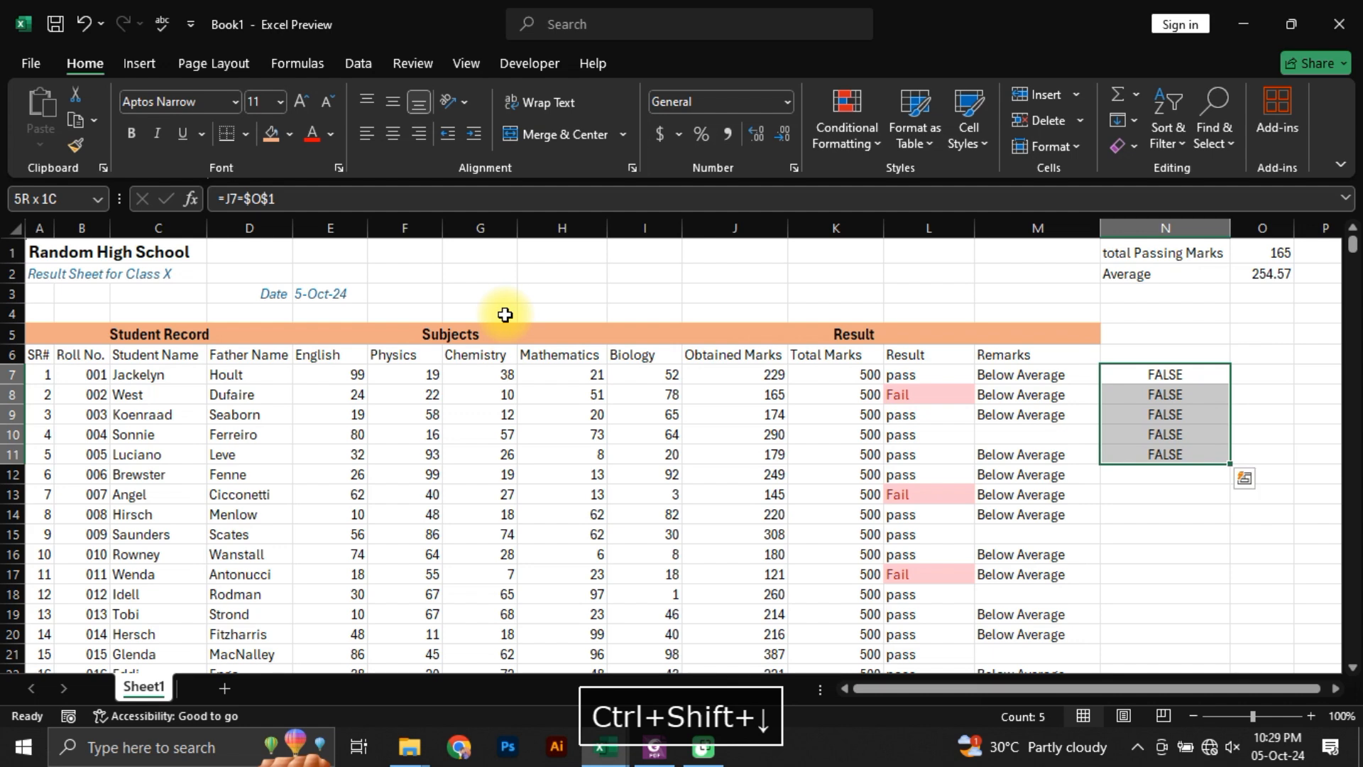
pyautogui.hotkey('ctrl', 'd')
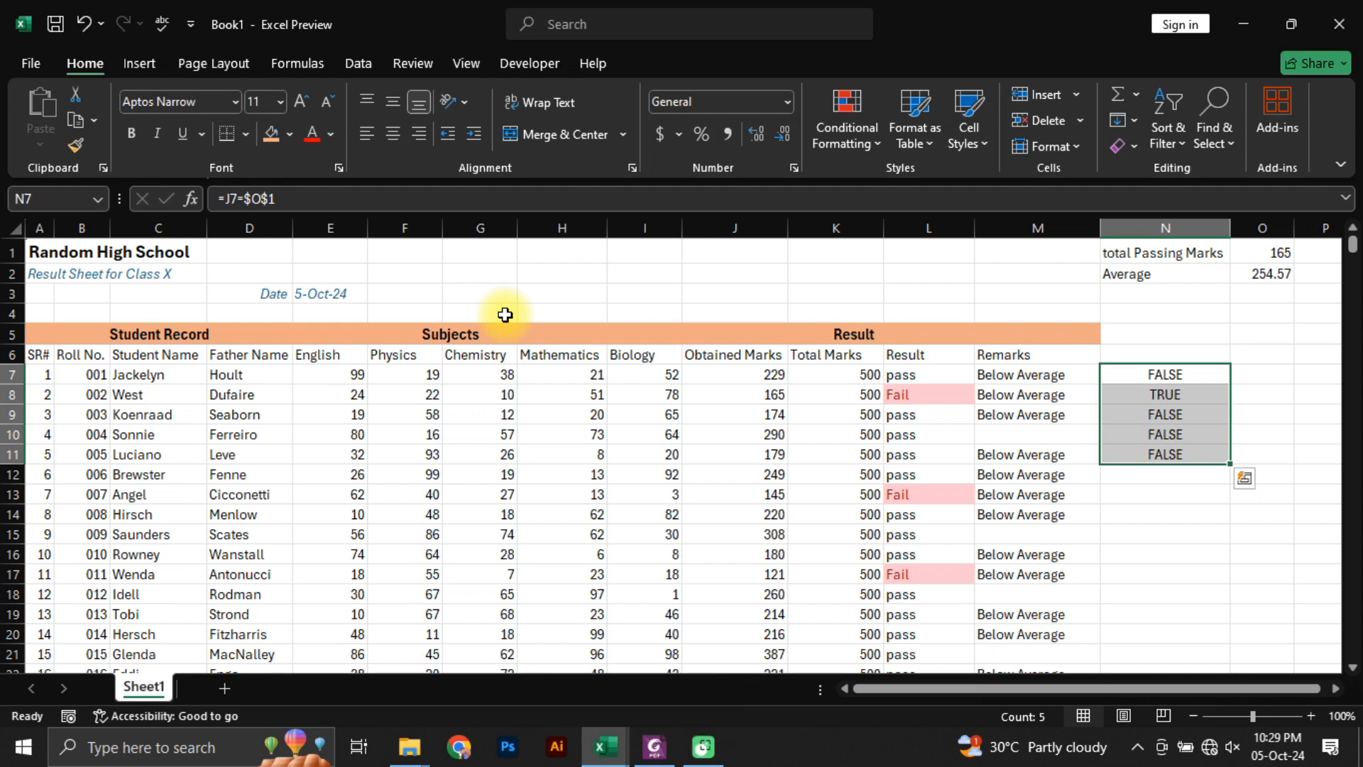
# Step: Check the row 8 marks against the comparison in N8, and clear the trial comparisons from N7:N11
pyautogui.click(758, 390)
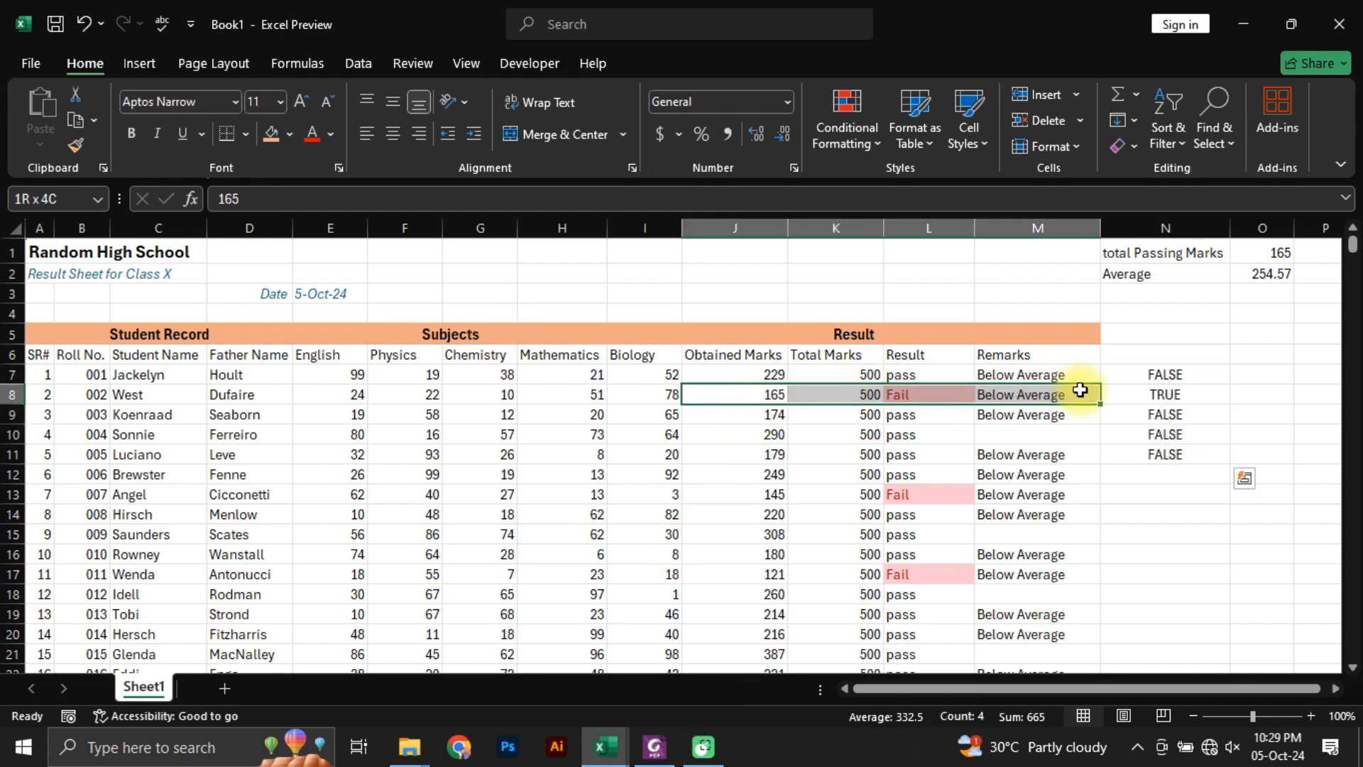
pyautogui.click(1190, 390)
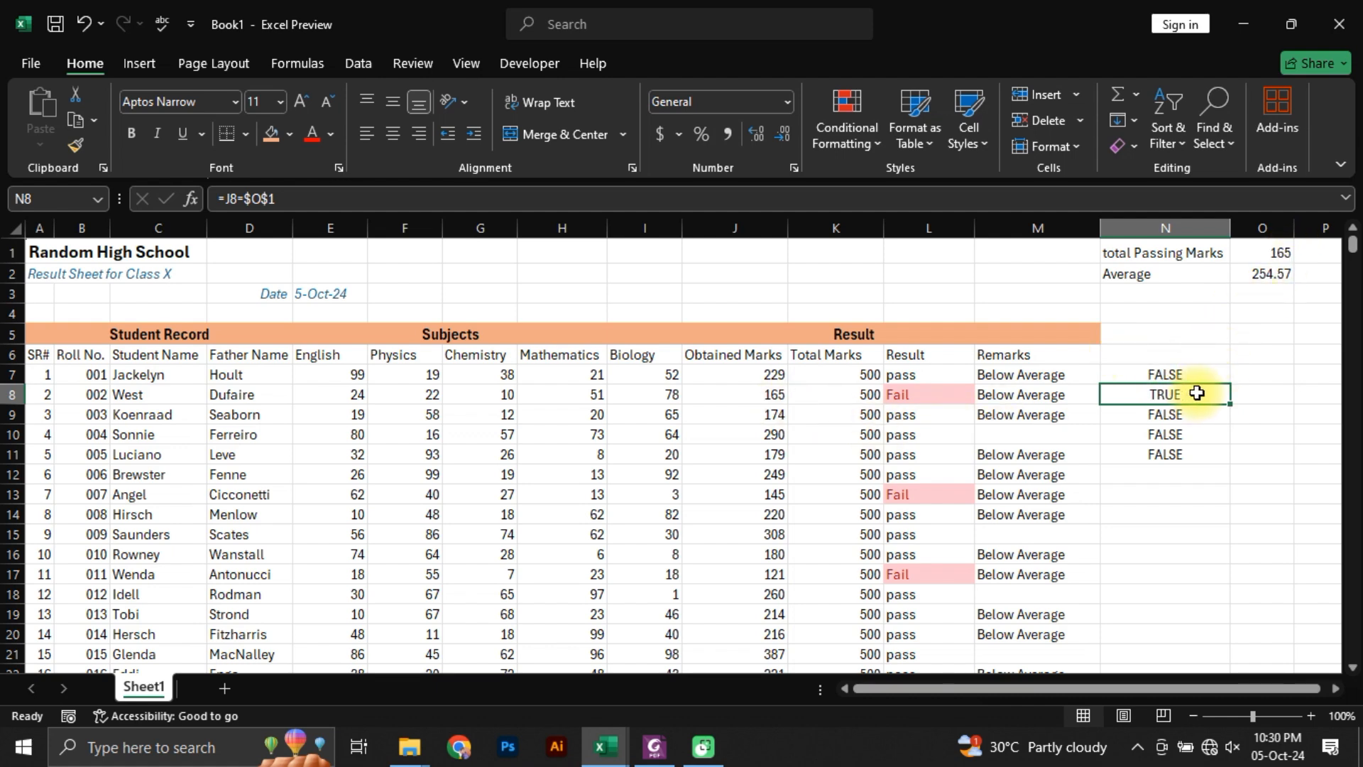
pyautogui.moveTo(1178, 374); pyautogui.dragTo(1189, 454)
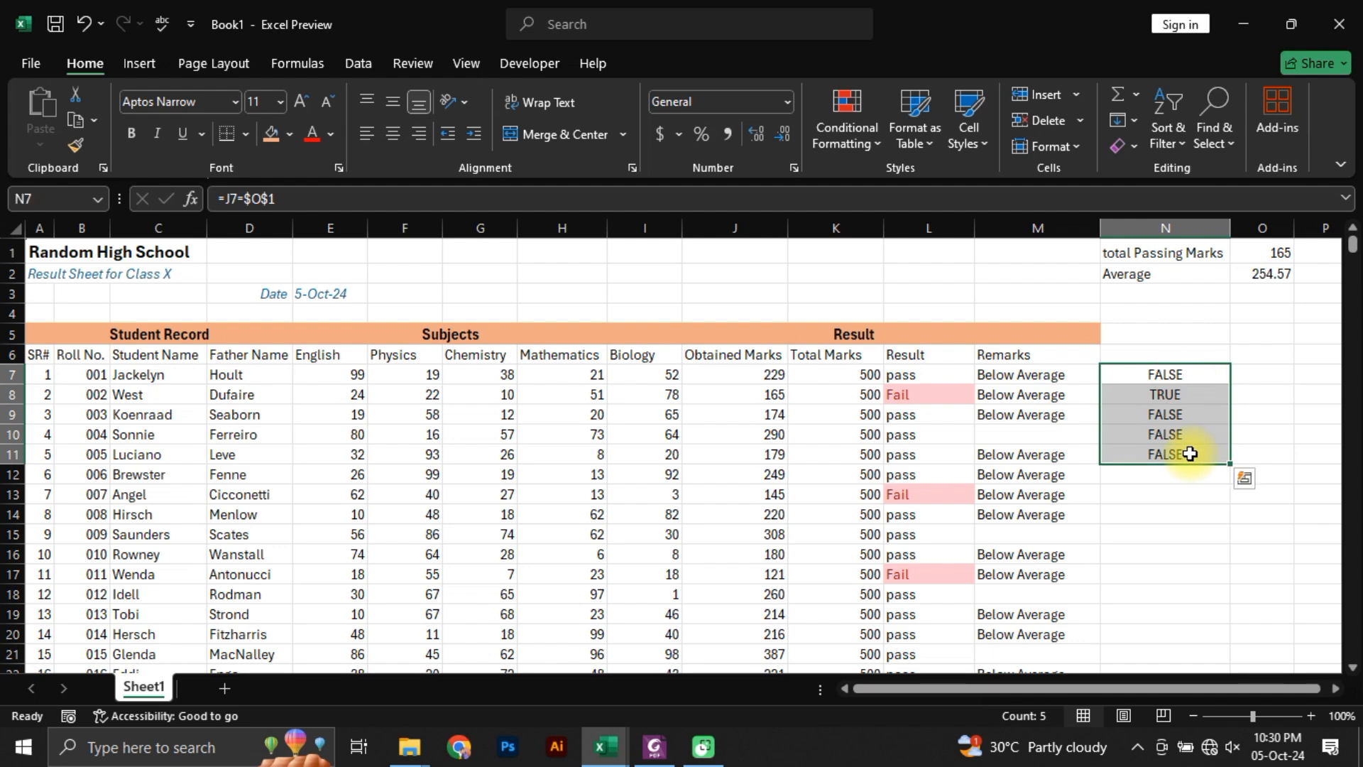
pyautogui.press('Delete')
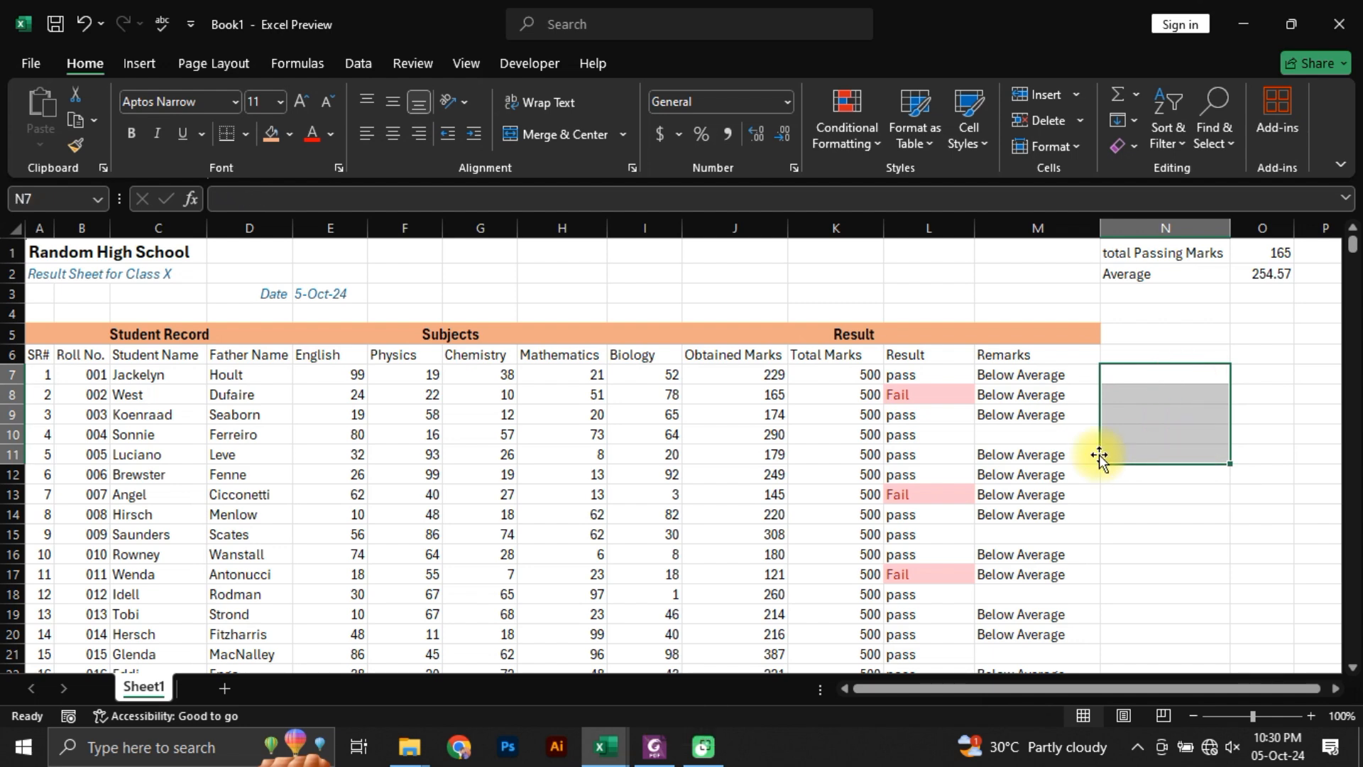
# Step: Examine the relative J7 and absolute $J$7:$J$106 references in the M7 formula against the Obtained Marks column, leaving the formula unedited
pyautogui.click(1042, 380)
pyautogui.doubleClick(1016, 377)
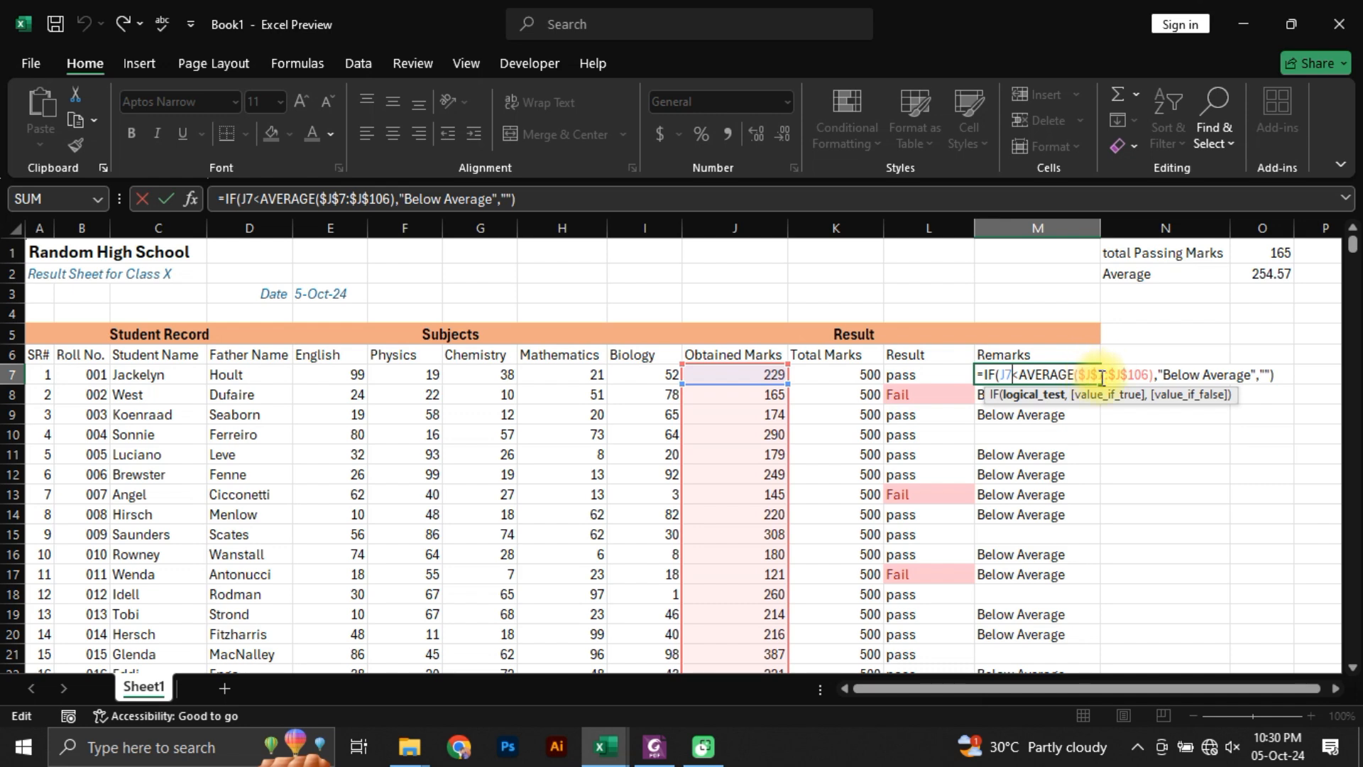
pyautogui.click(1012, 375)
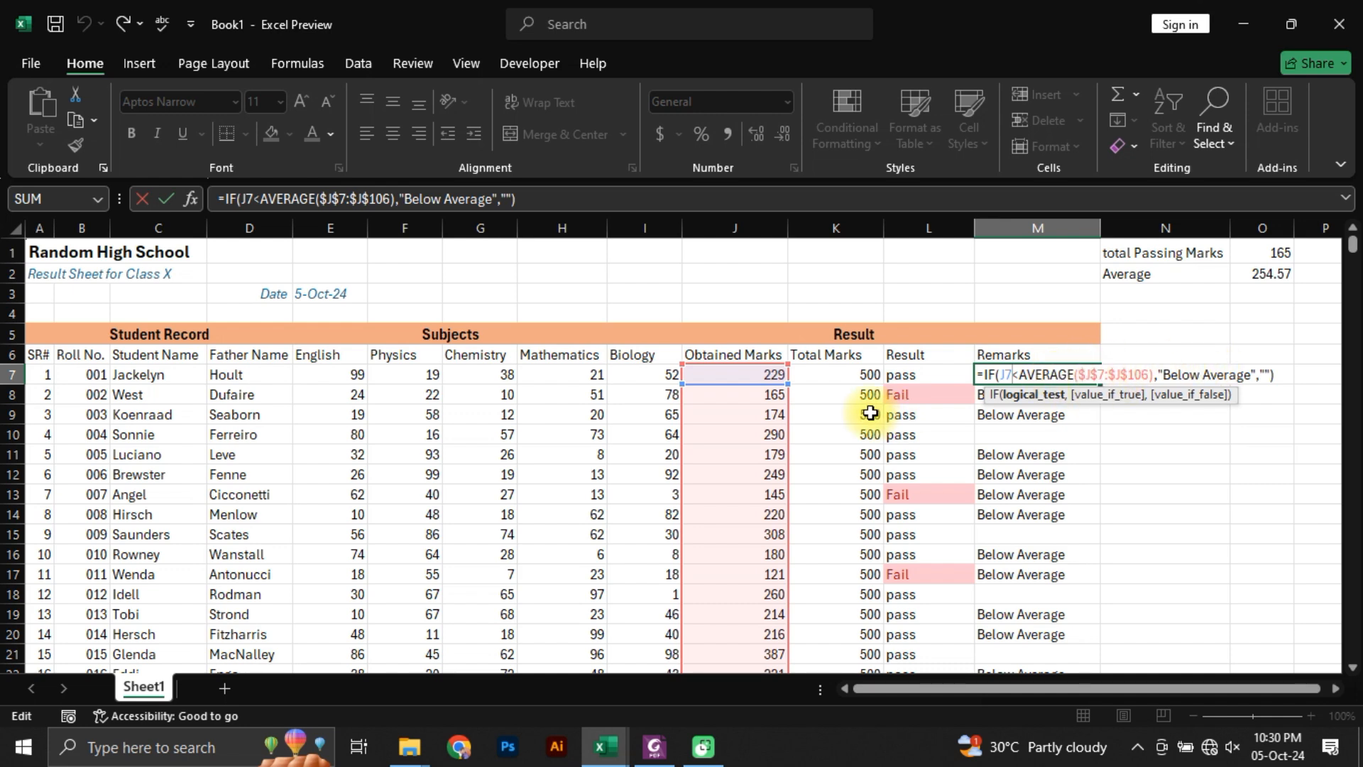
pyautogui.scroll(-5, 713, 544)
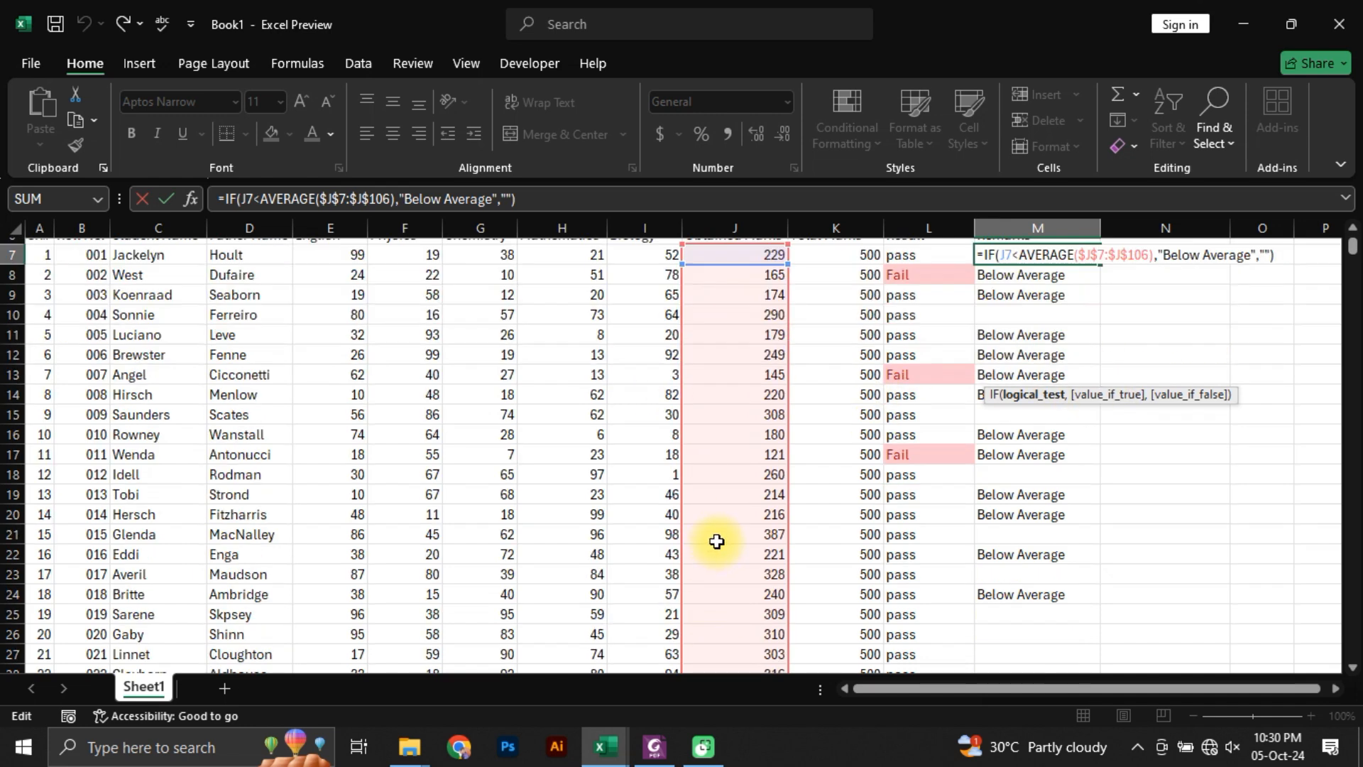
pyautogui.scroll(-1, 717, 558)
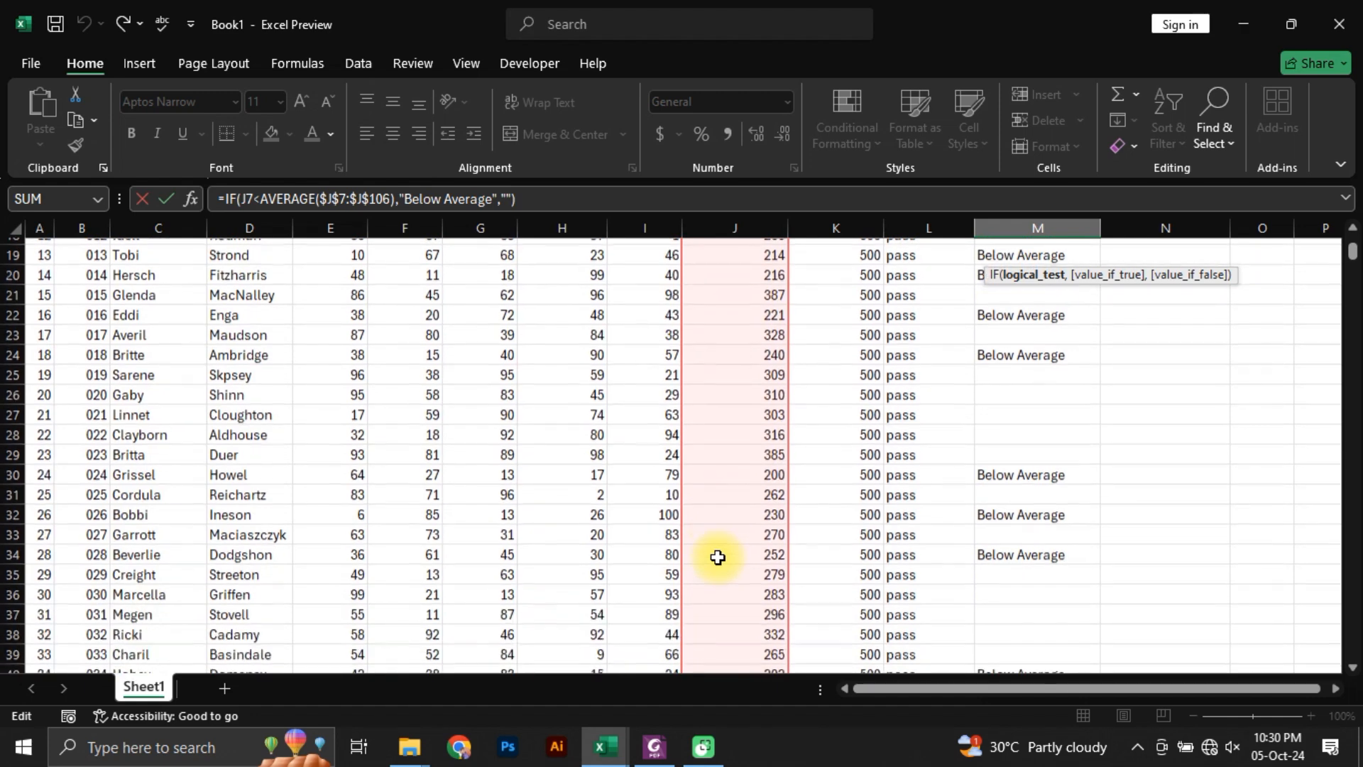
pyautogui.scroll(-5, 717, 558)
pyautogui.scroll(6, 731, 567)
pyautogui.scroll(5, 732, 569)
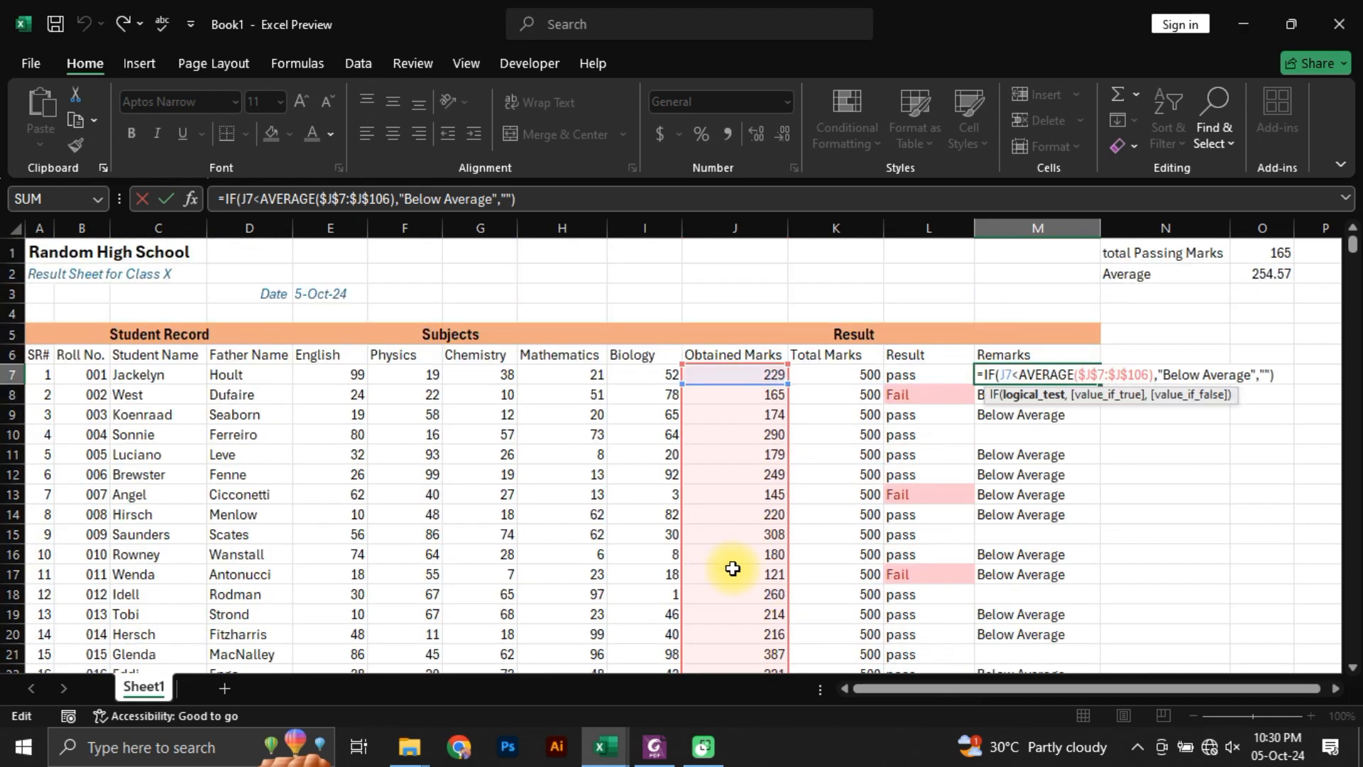
pyautogui.press('Escape')
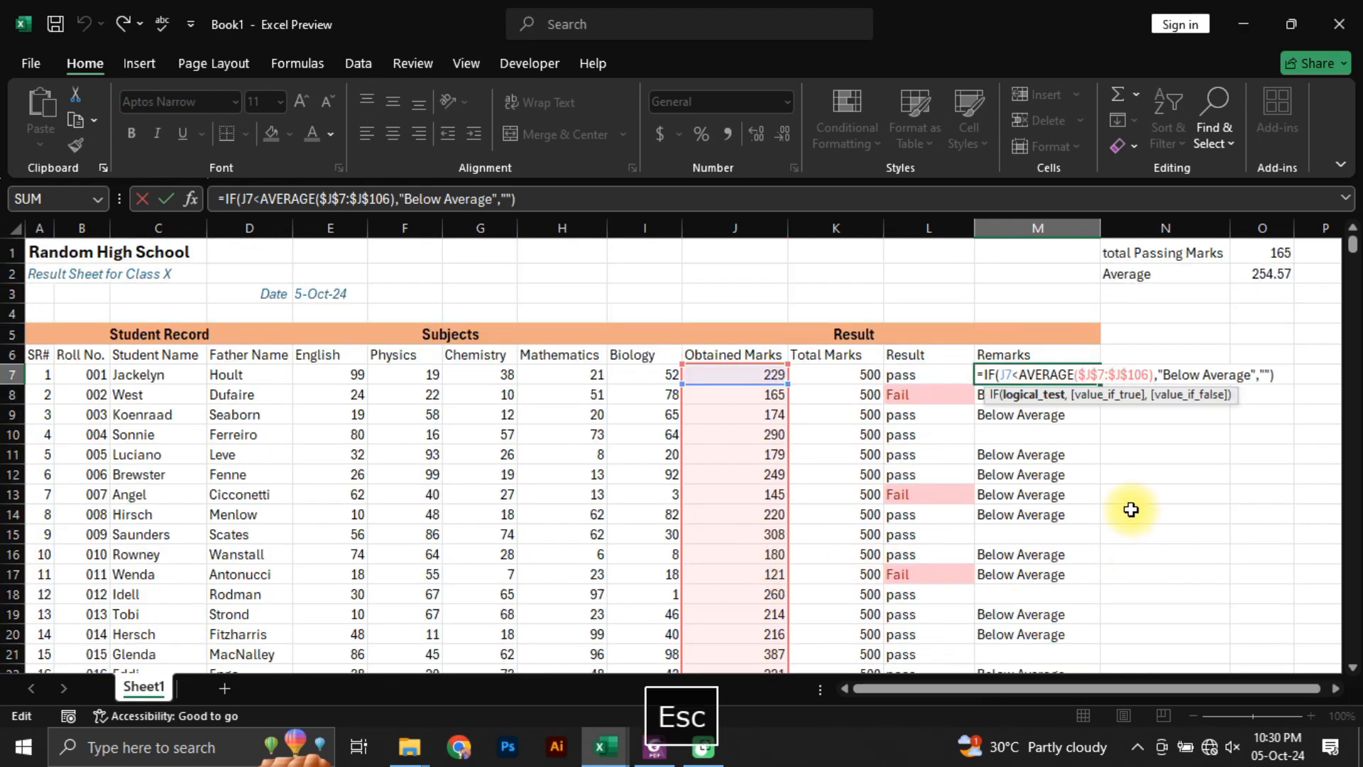
# Step: Edit the Result formula in L7 to compare J7 with the absolute passing-marks cell, as =IF(J7>$O$1,"pass","Fail")
pyautogui.doubleClick(927, 375)
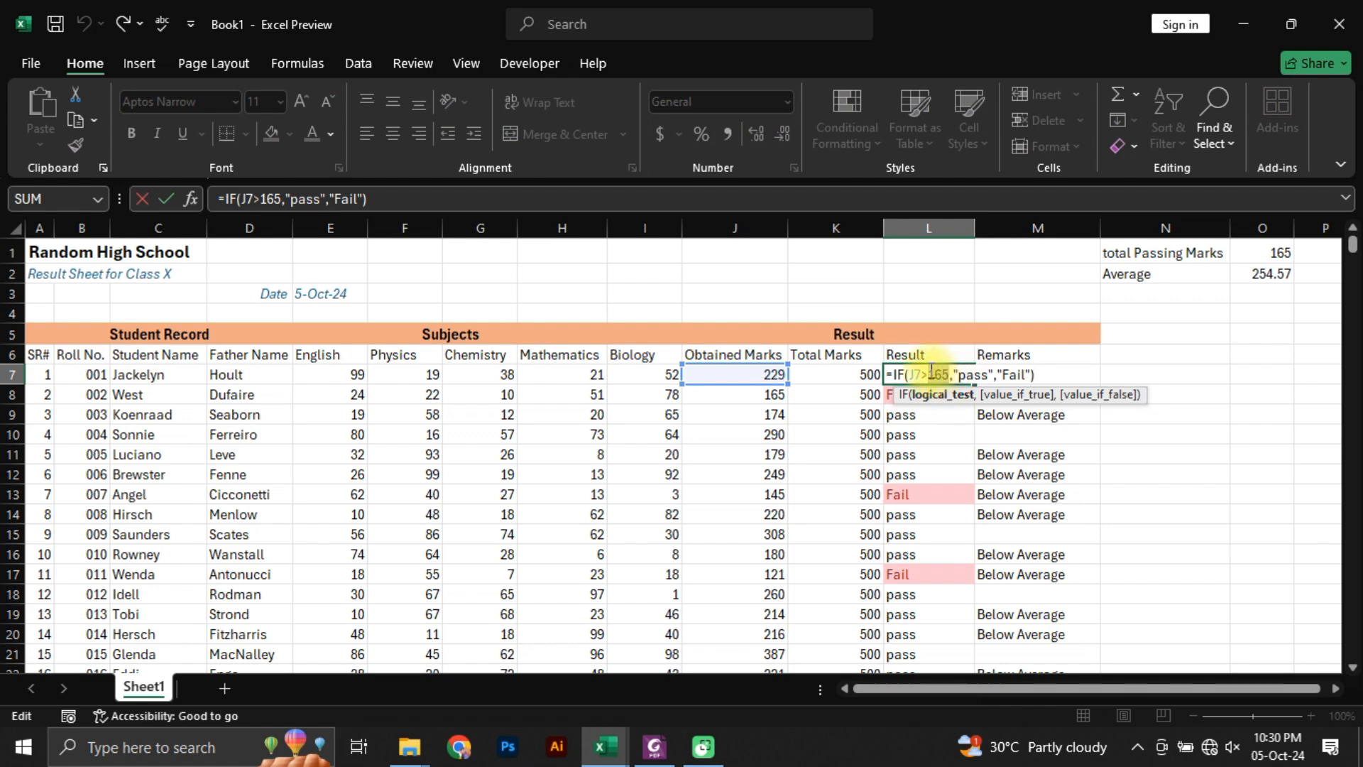
pyautogui.click(1268, 253)
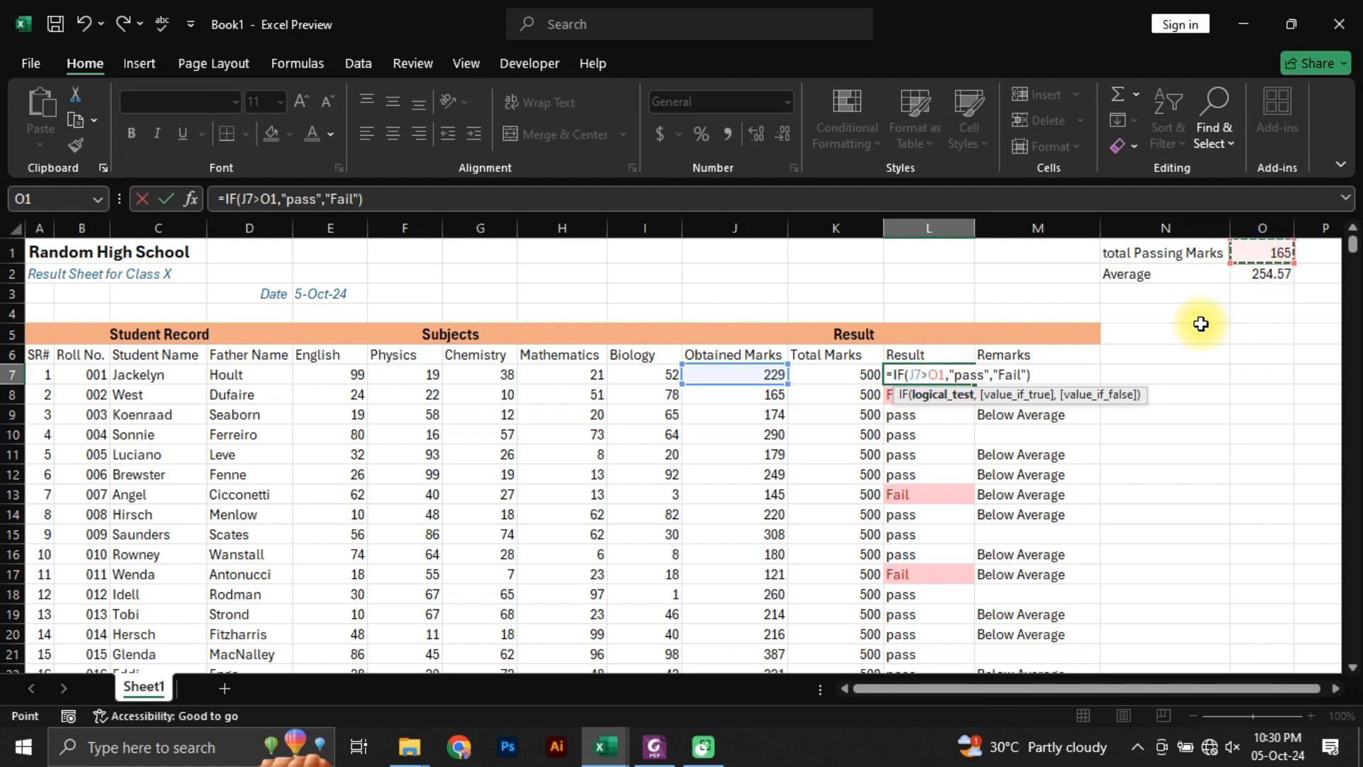
pyautogui.press('F4')
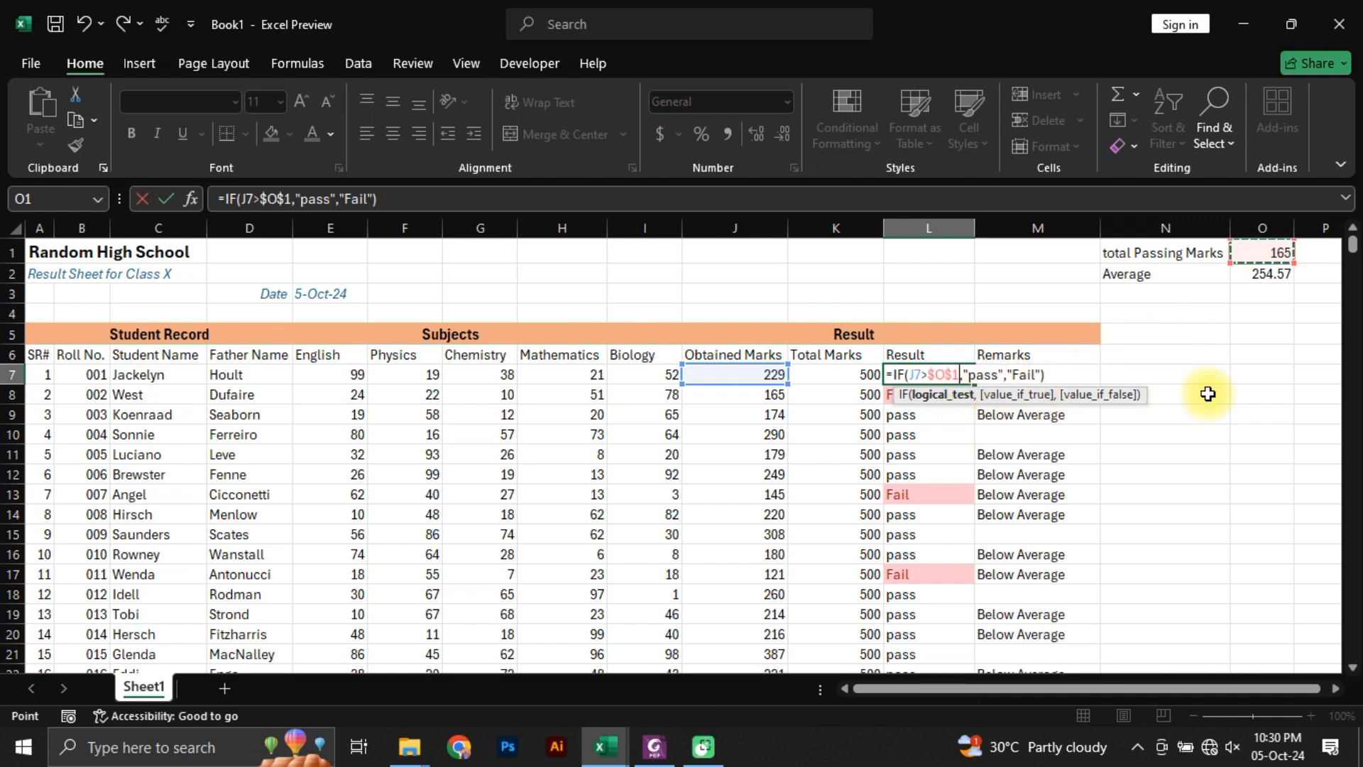
pyautogui.press('Return')
pyautogui.press('Up')
# Step: Fill the Result formula from L7 down through L106
pyautogui.hotkey('ctrl', 'shift', 'Down')
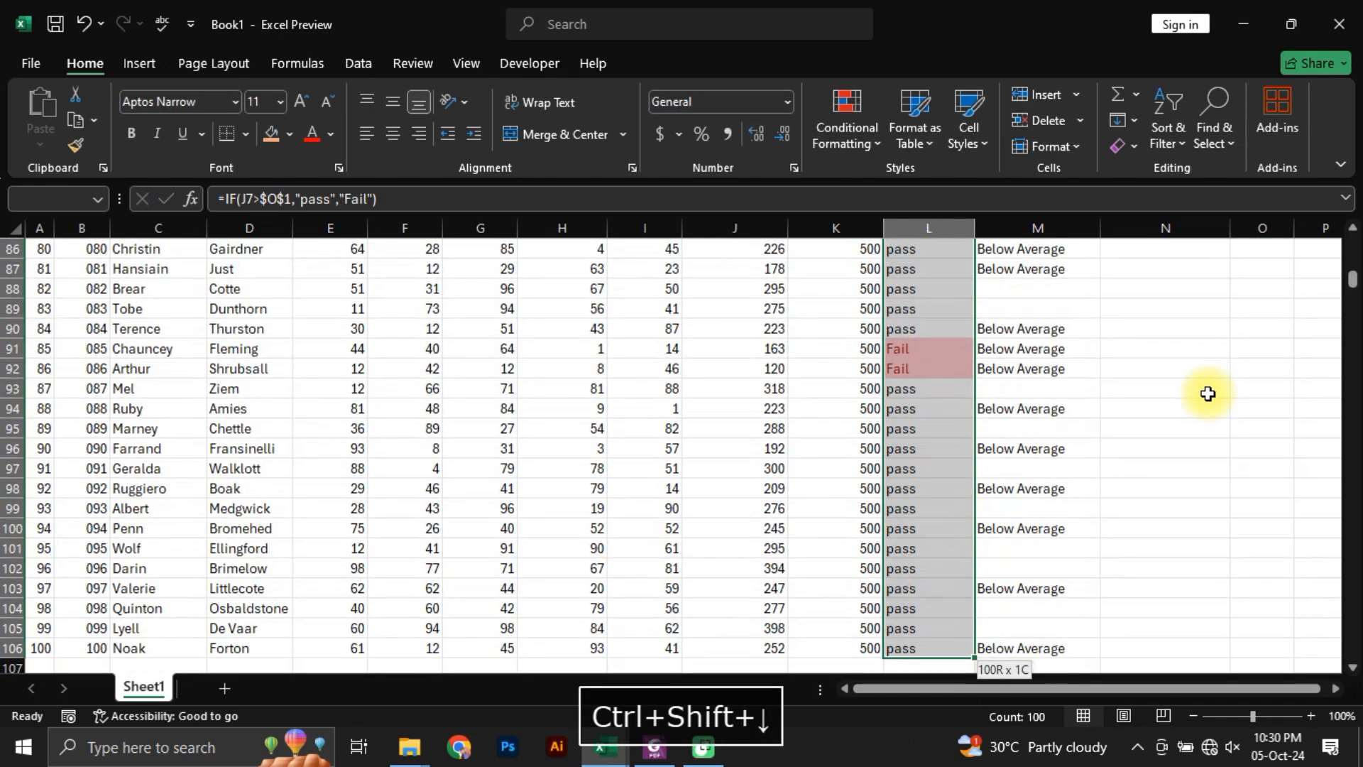
pyautogui.hotkey('ctrl', 'd')
pyautogui.press('Up')
pyautogui.press('Up')
pyautogui.press('Up')
pyautogui.press('Up')
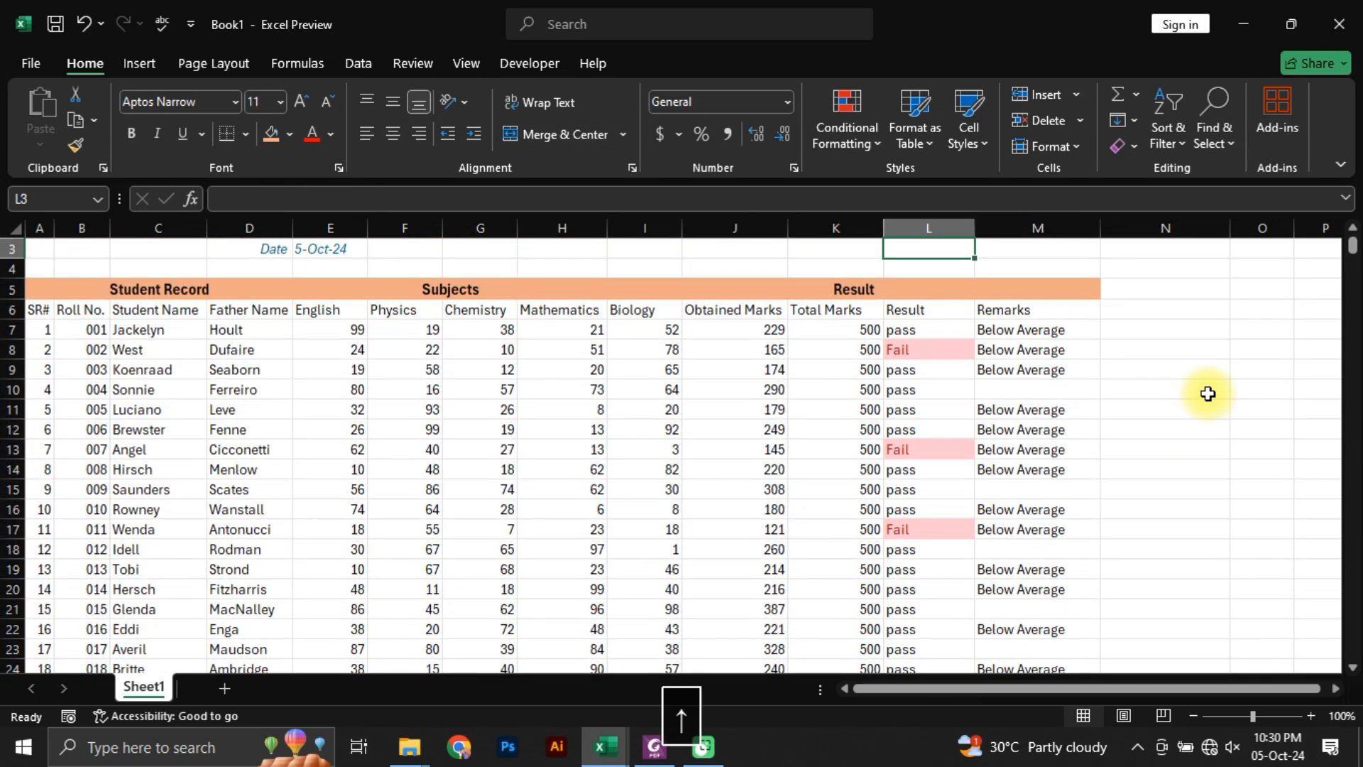
pyautogui.scroll(1, 1171, 394)
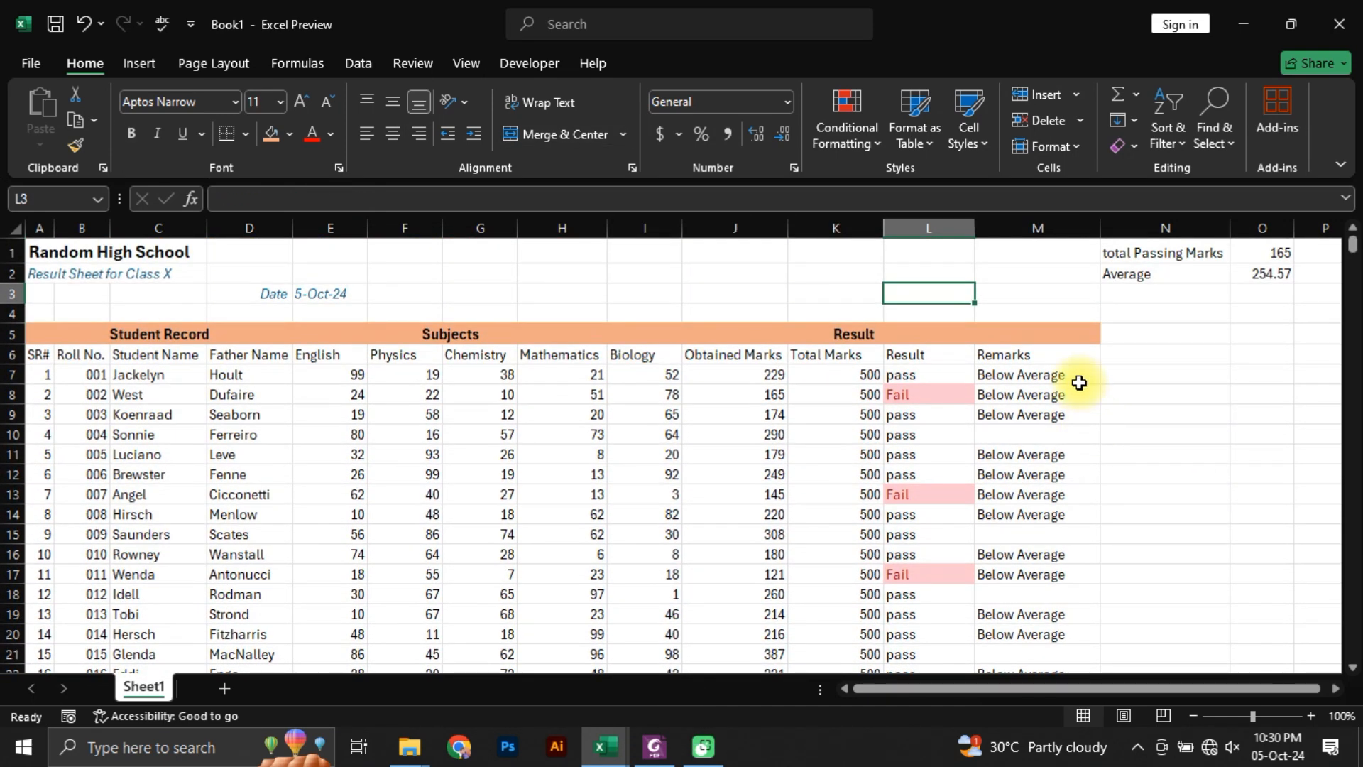
# Step: Switch to the Students Marks PDF in Foxit PhantomPDF and examine its headings, borders, page headers and footers across both pages
pyautogui.click(1034, 373)
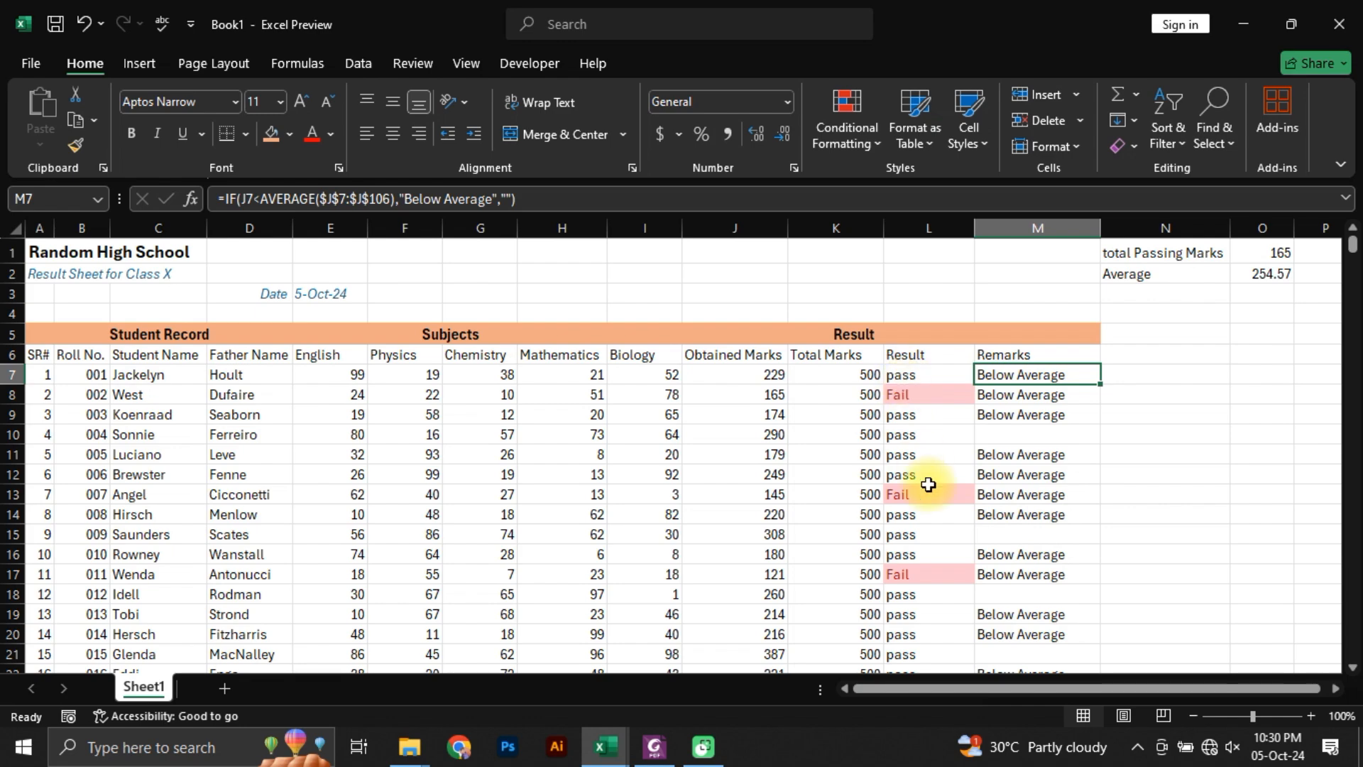
pyautogui.click(654, 746)
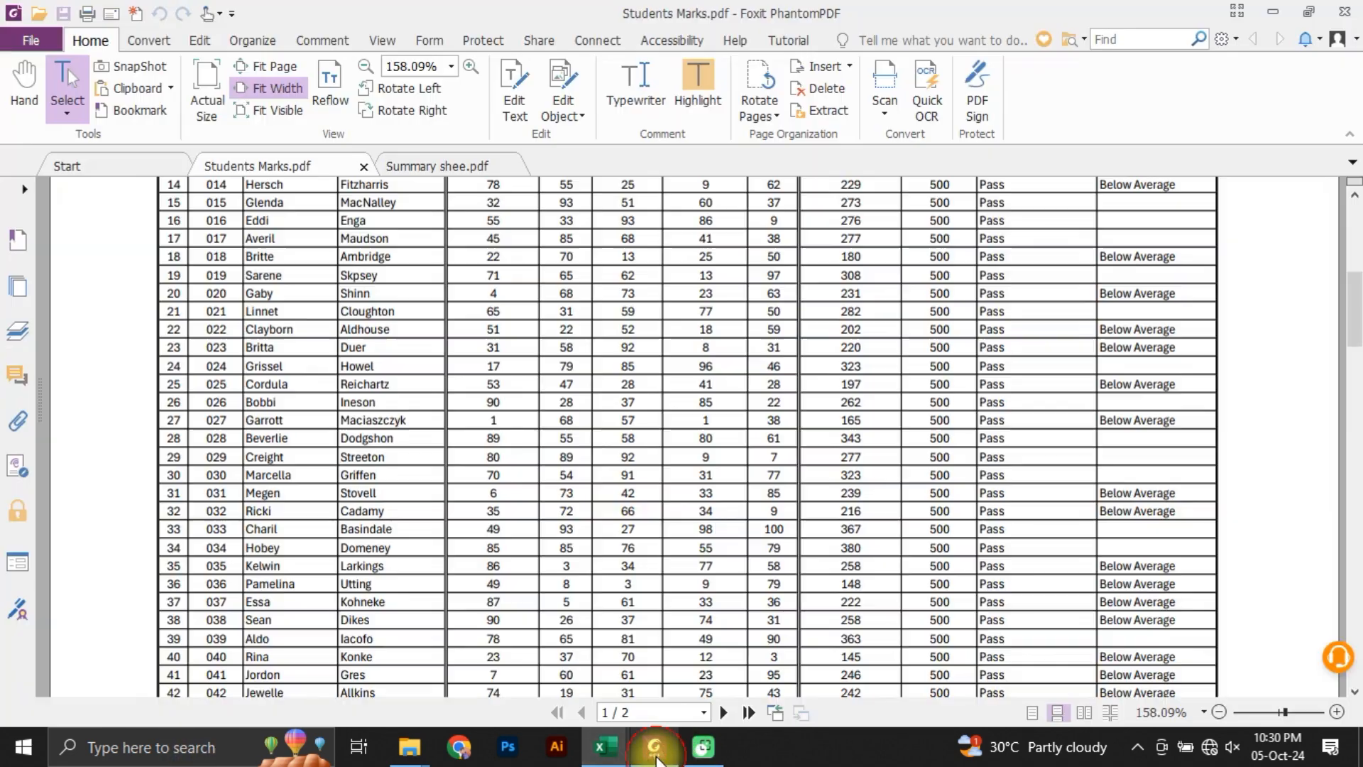
pyautogui.scroll(5, 664, 523)
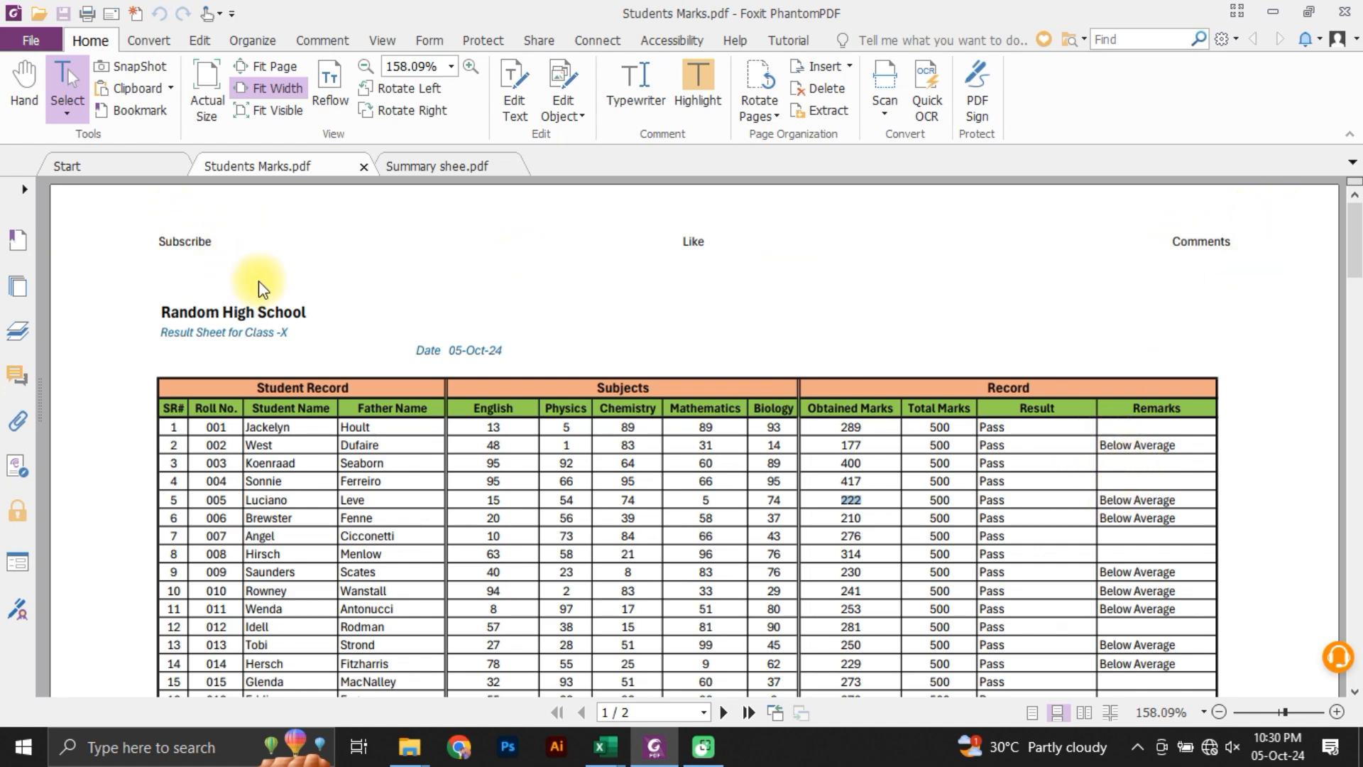
pyautogui.scroll(-20, 450, 408)
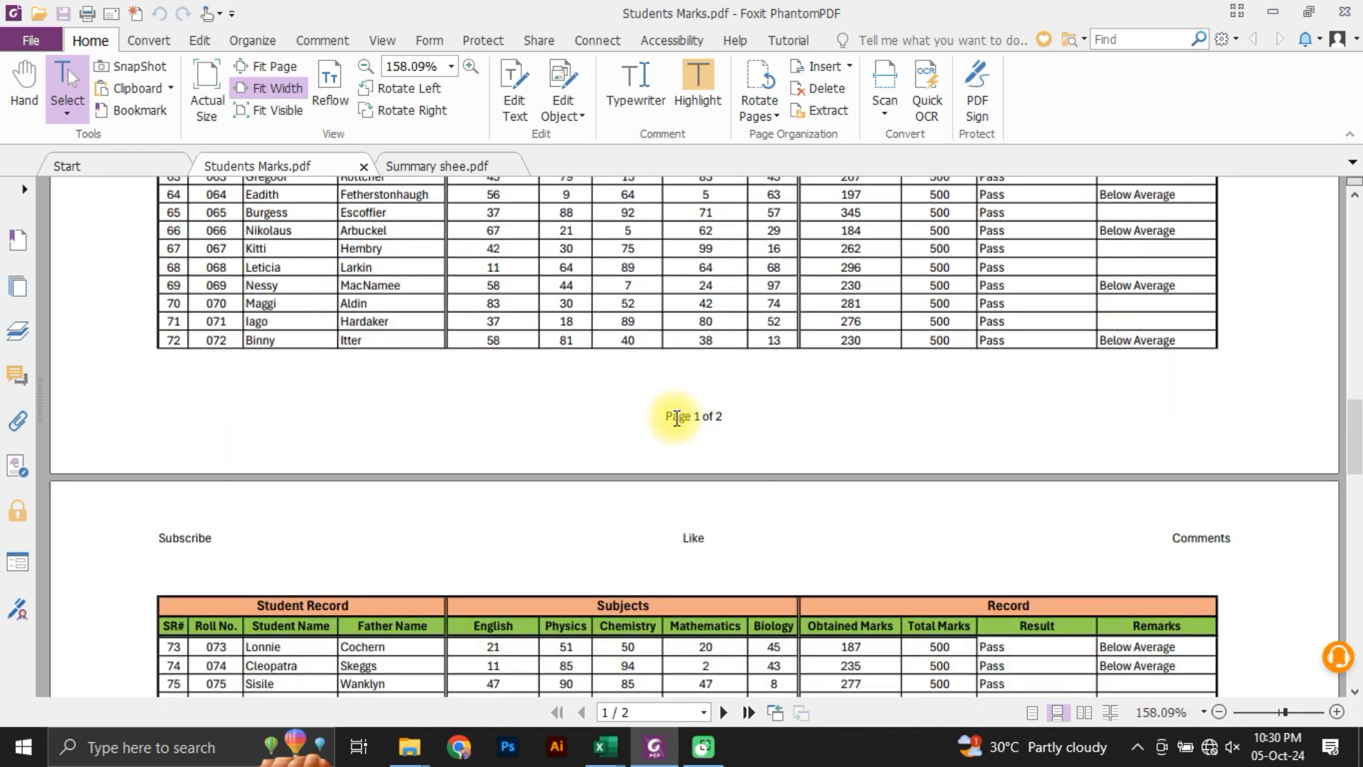
pyautogui.scroll(20, 710, 429)
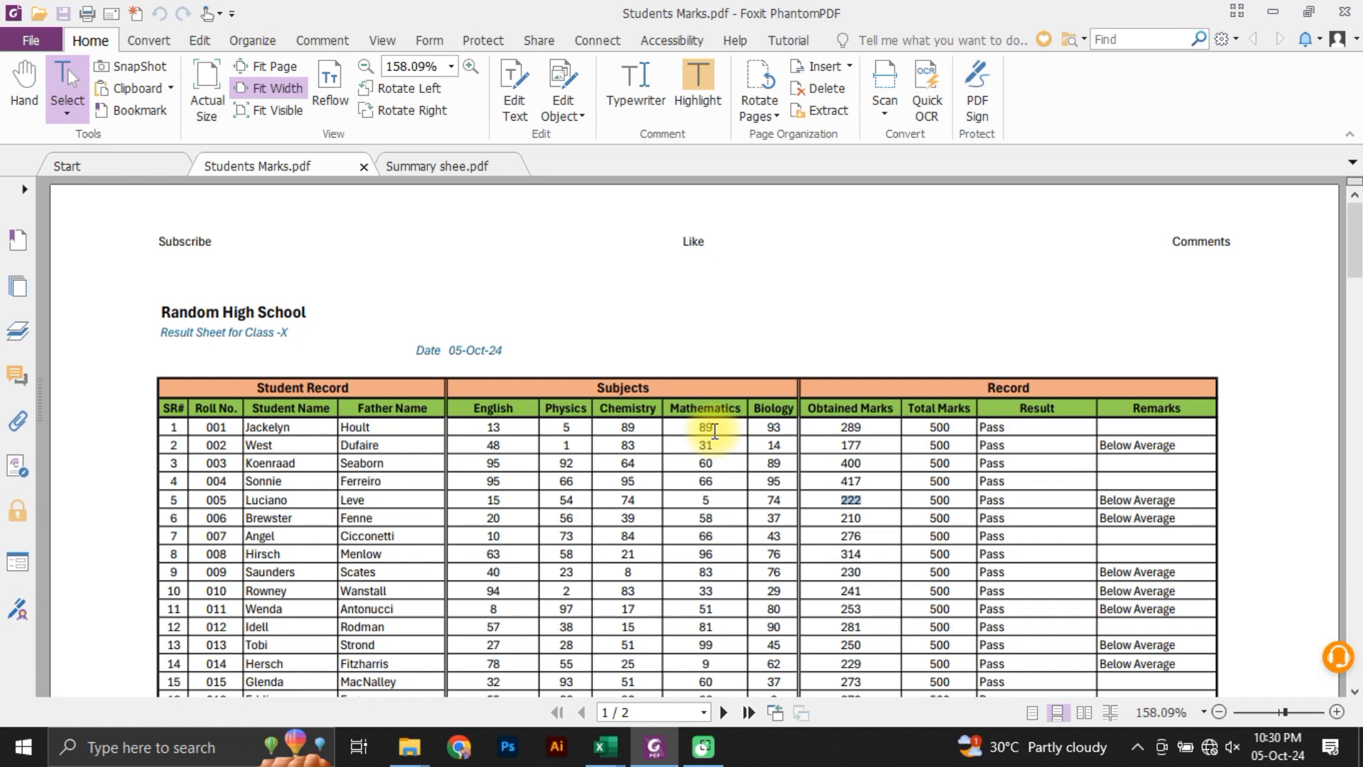
pyautogui.scroll(-20, 660, 518)
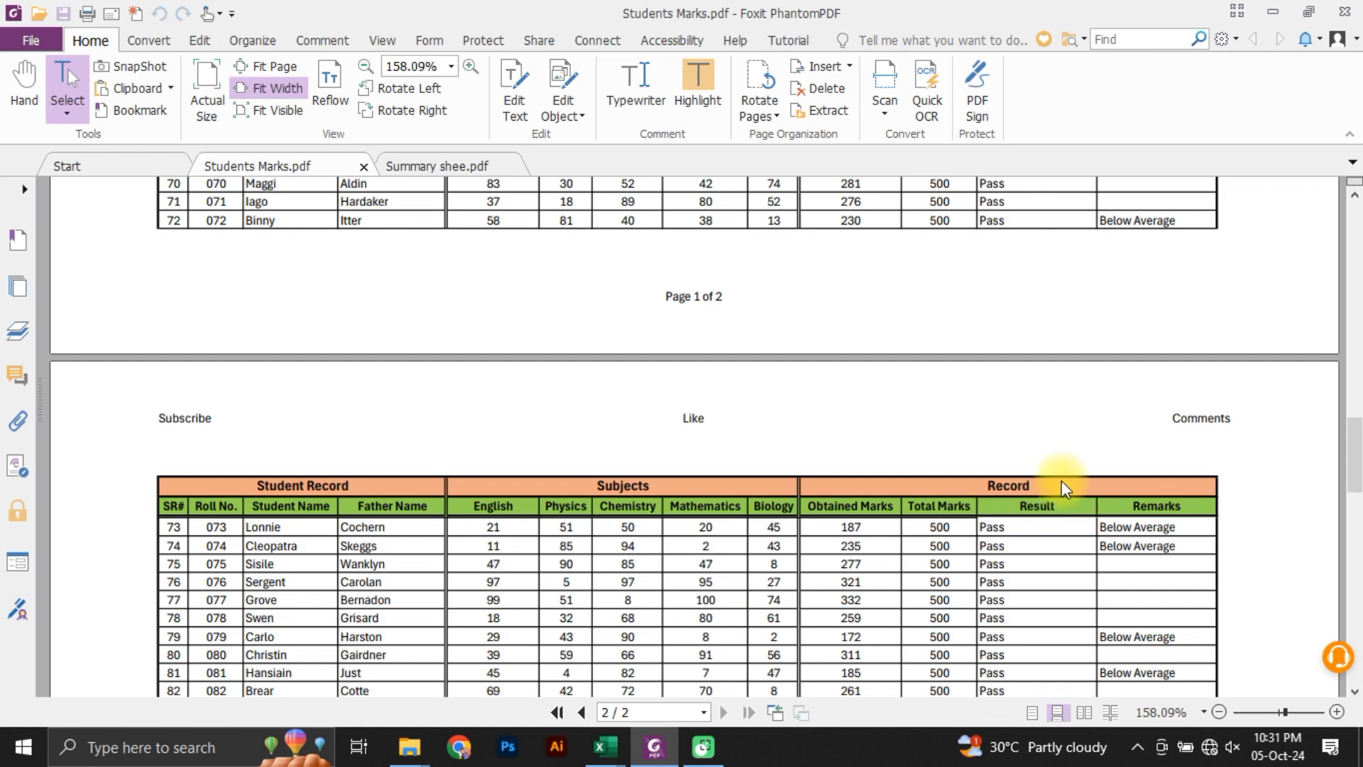
pyautogui.scroll(10, 992, 490)
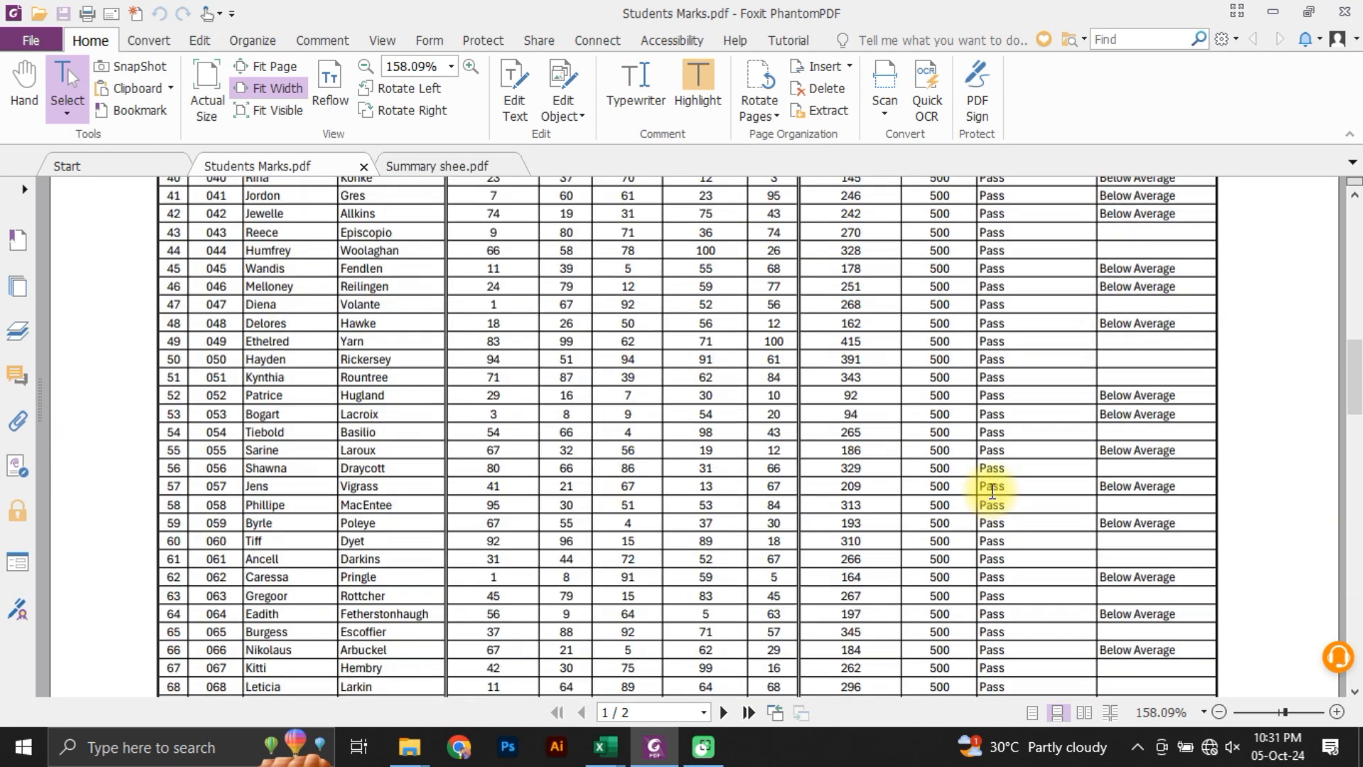
pyautogui.scroll(15, 992, 489)
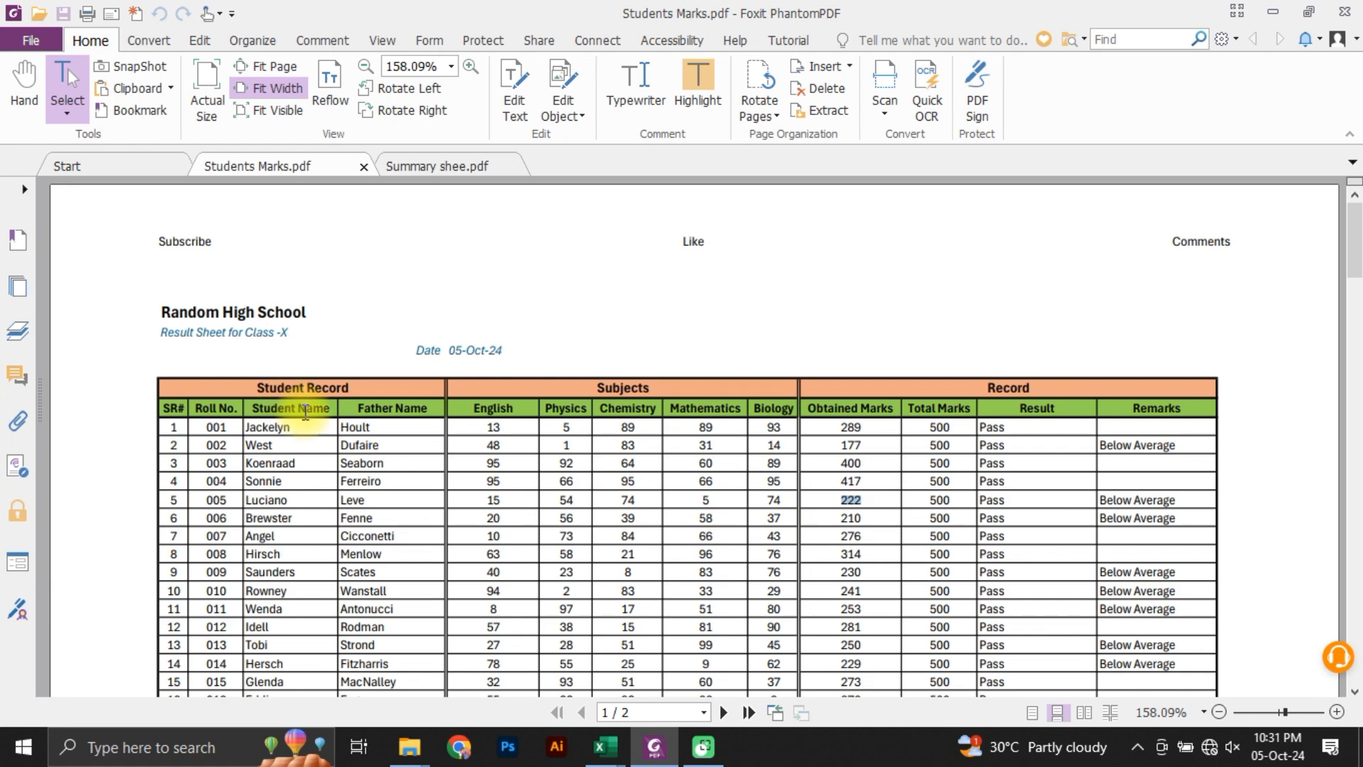
# Step: View the source name list in the Student Record workbook, and return to the Book1 result sheet
pyautogui.moveTo(623, 756)
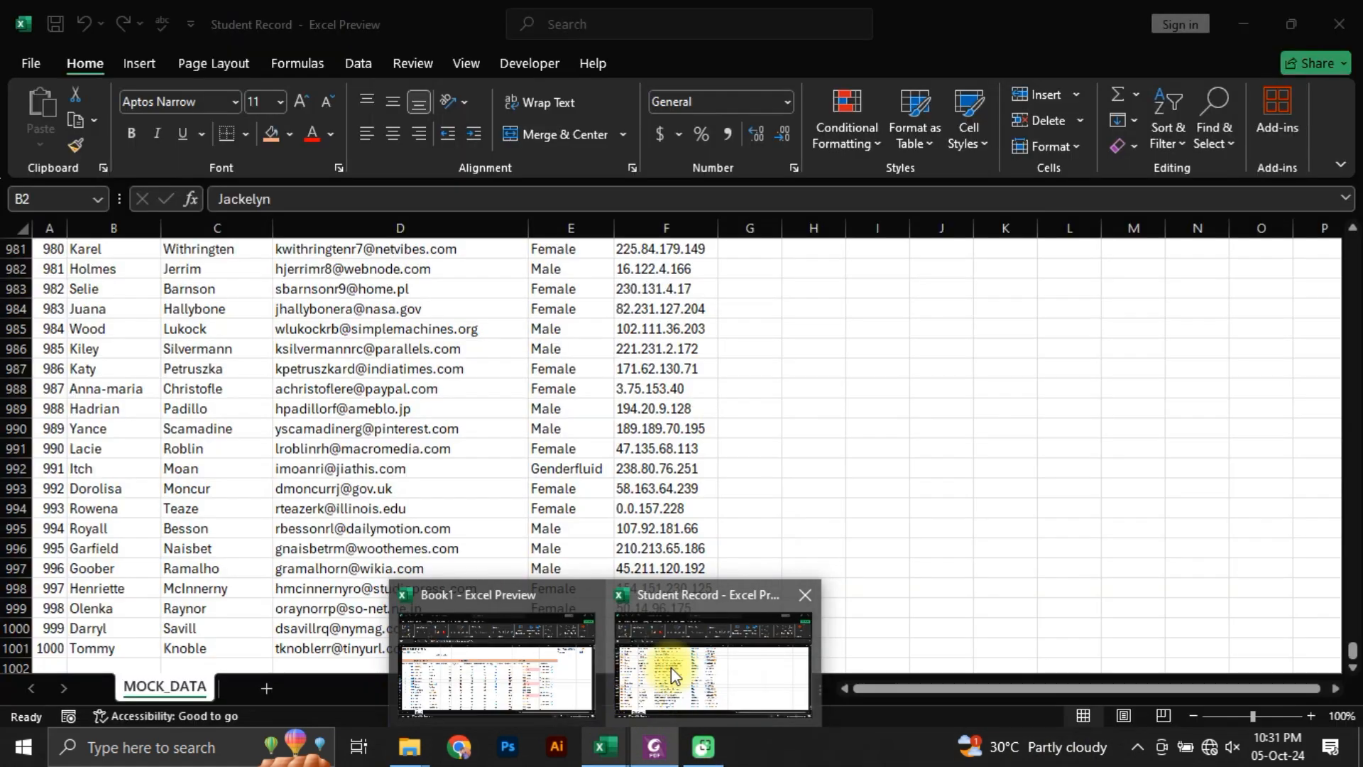
pyautogui.click(672, 665)
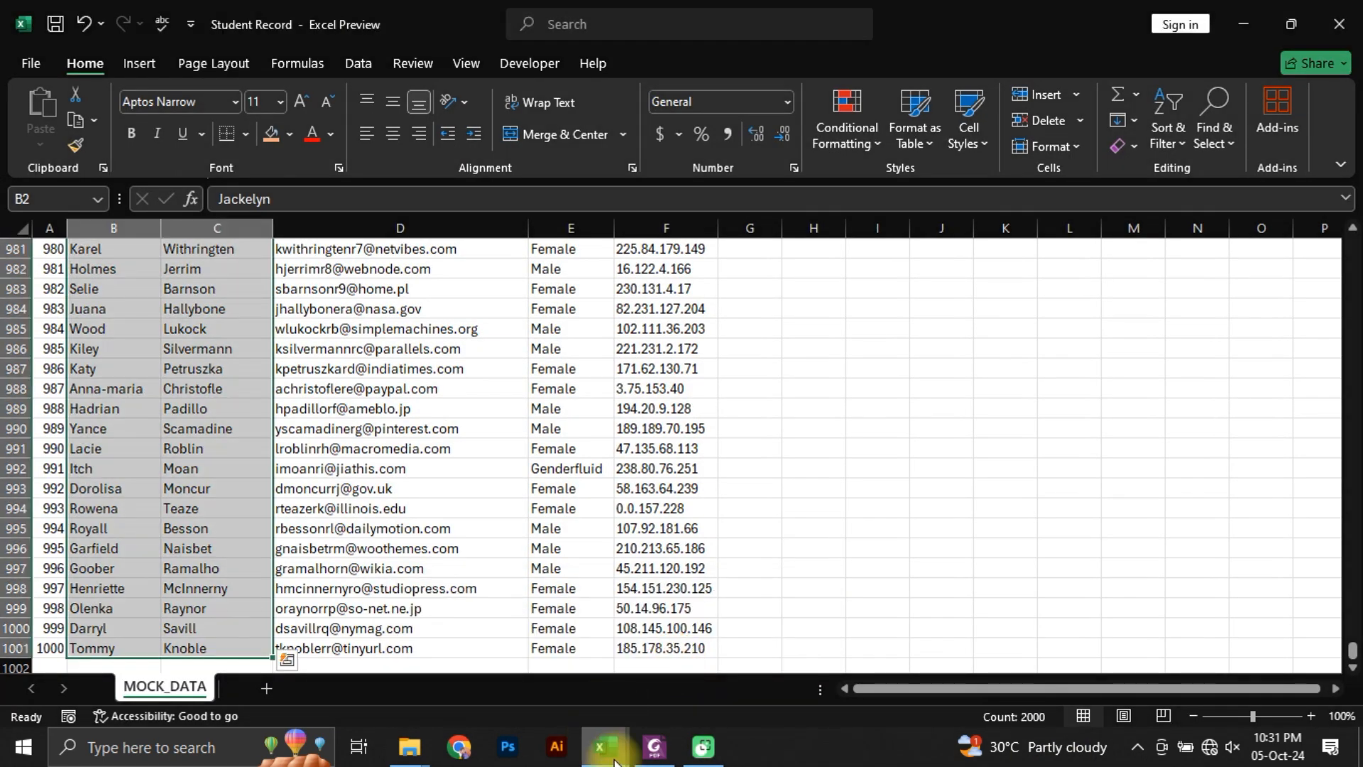
pyautogui.click(482, 641)
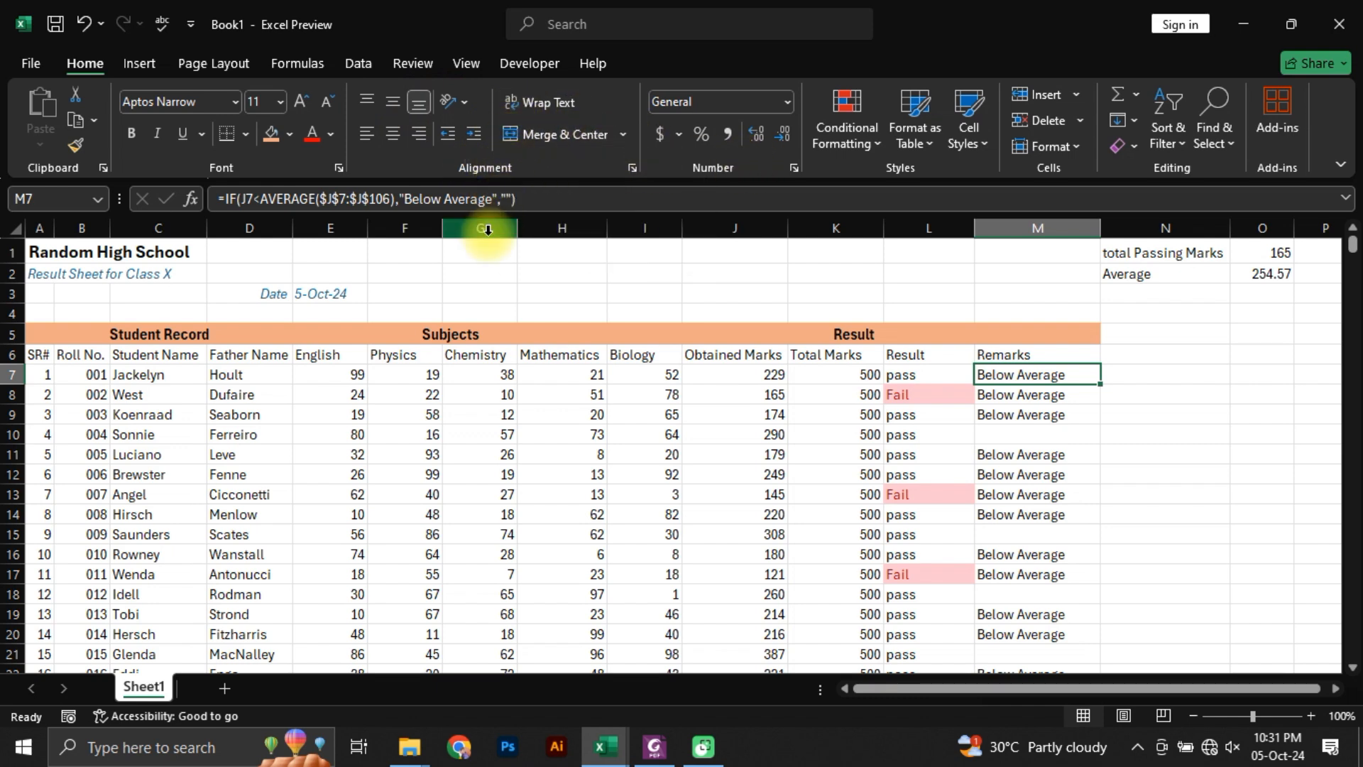
# Step: Enter the sample text sdfg in B1 to test the overflow of the A1 title, and clear B1 again
pyautogui.click(37, 253)
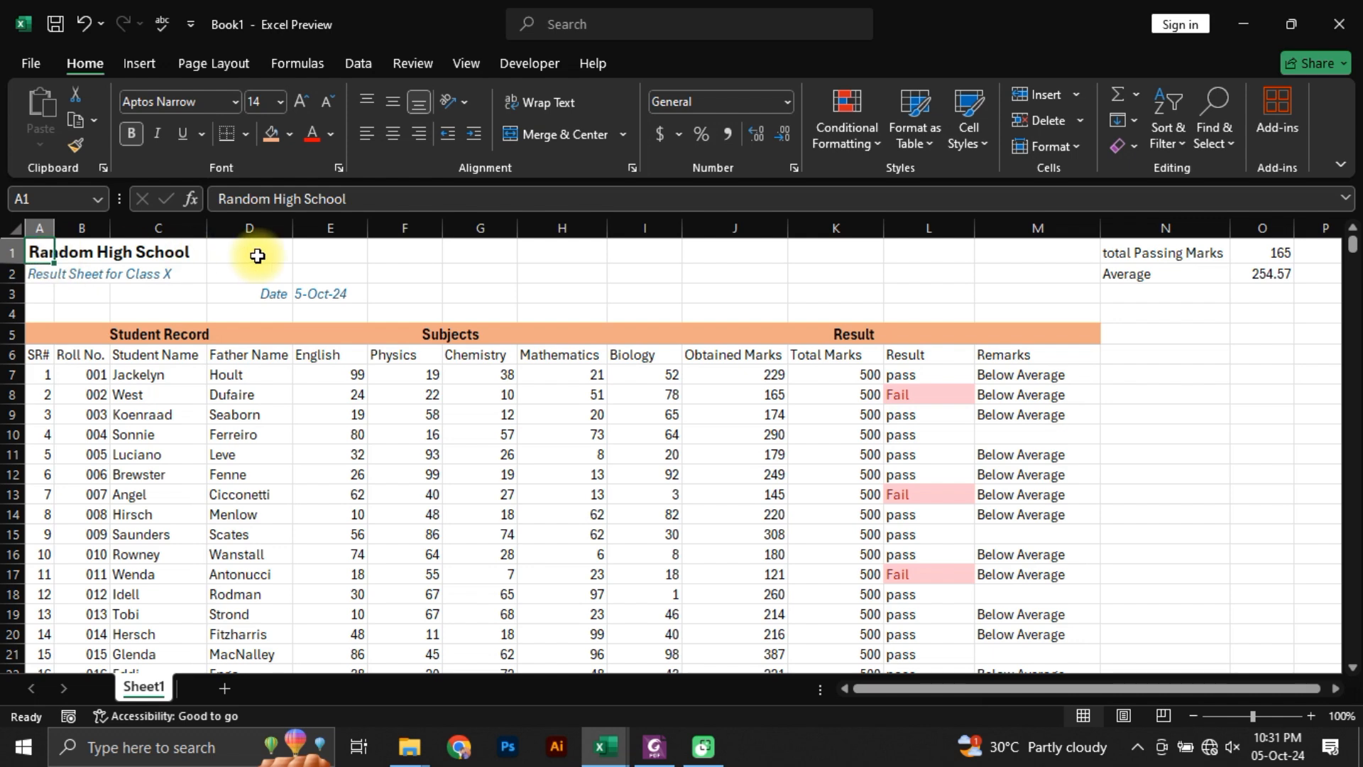
pyautogui.click(85, 254)
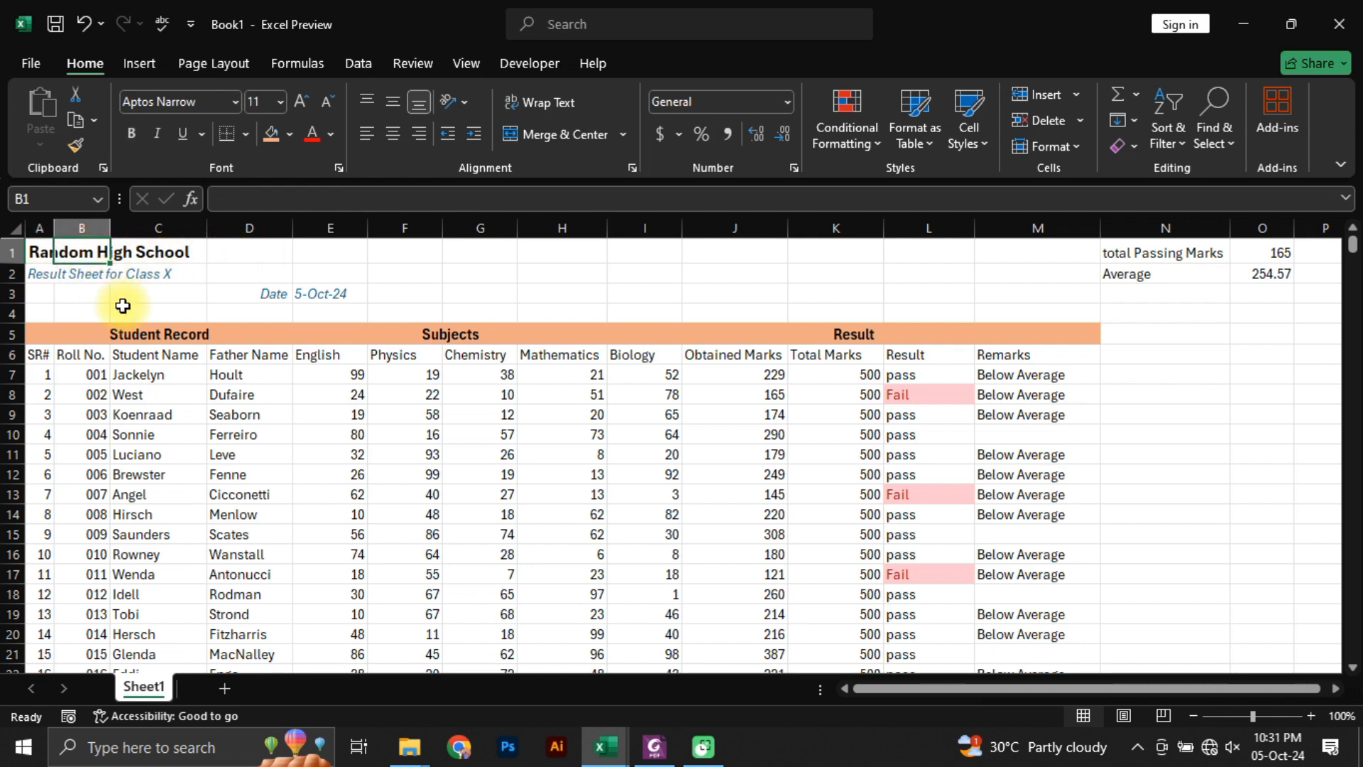
pyautogui.write('sdfg')
pyautogui.click(219, 274)
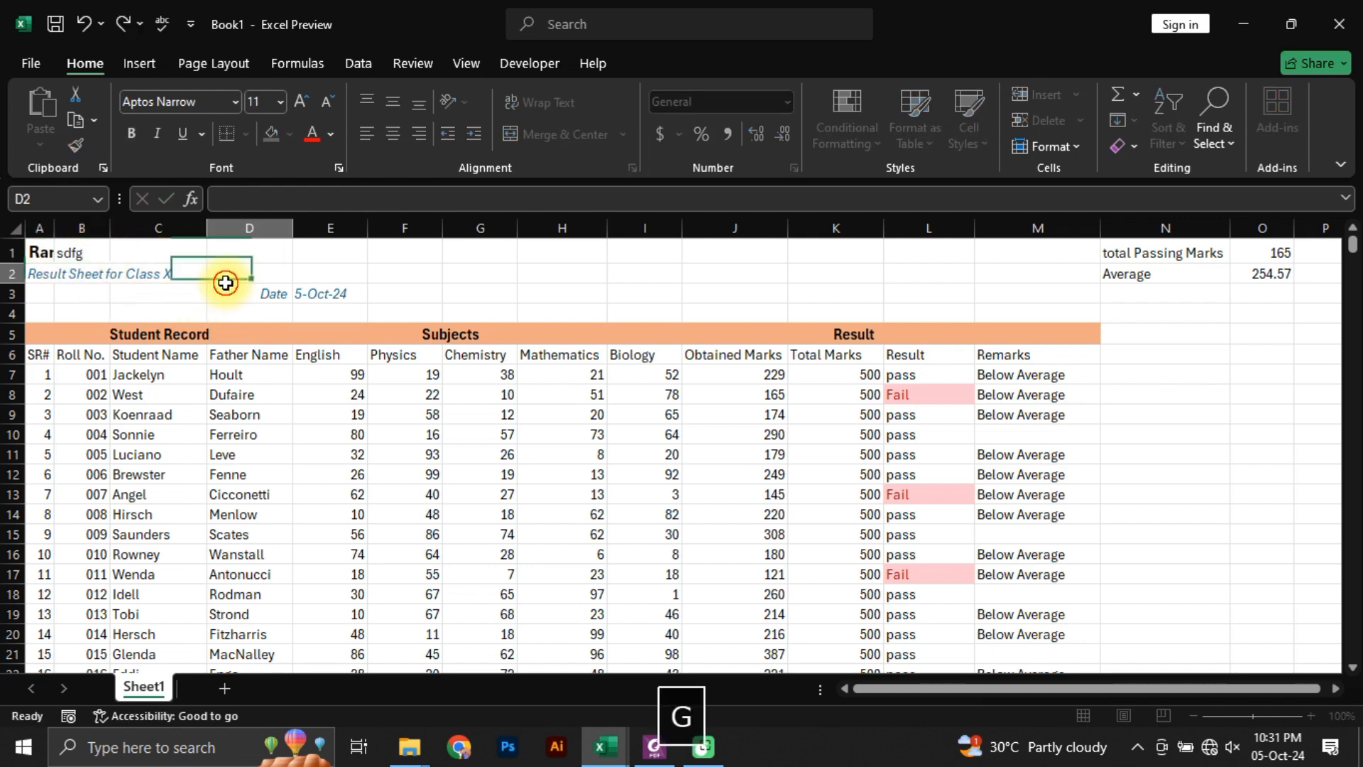
pyautogui.click(35, 253)
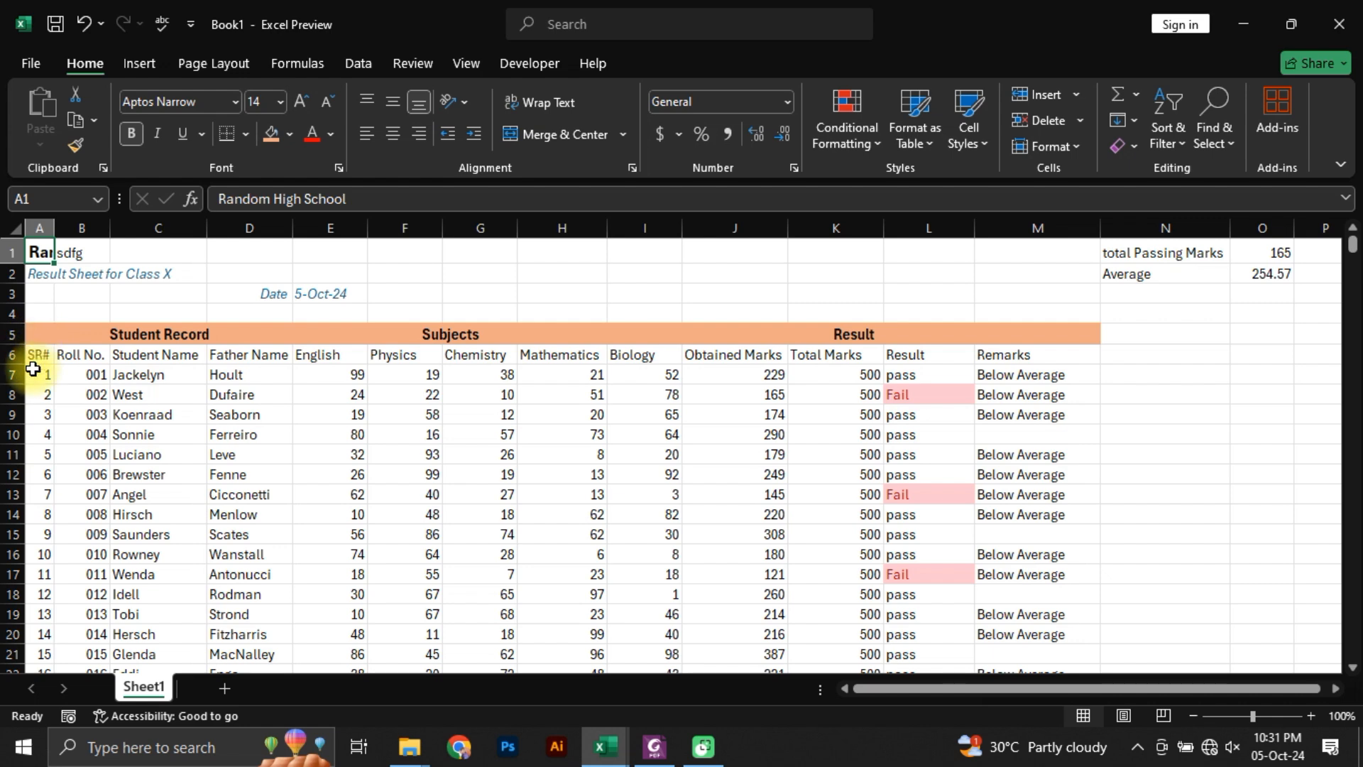
pyautogui.click(80, 253)
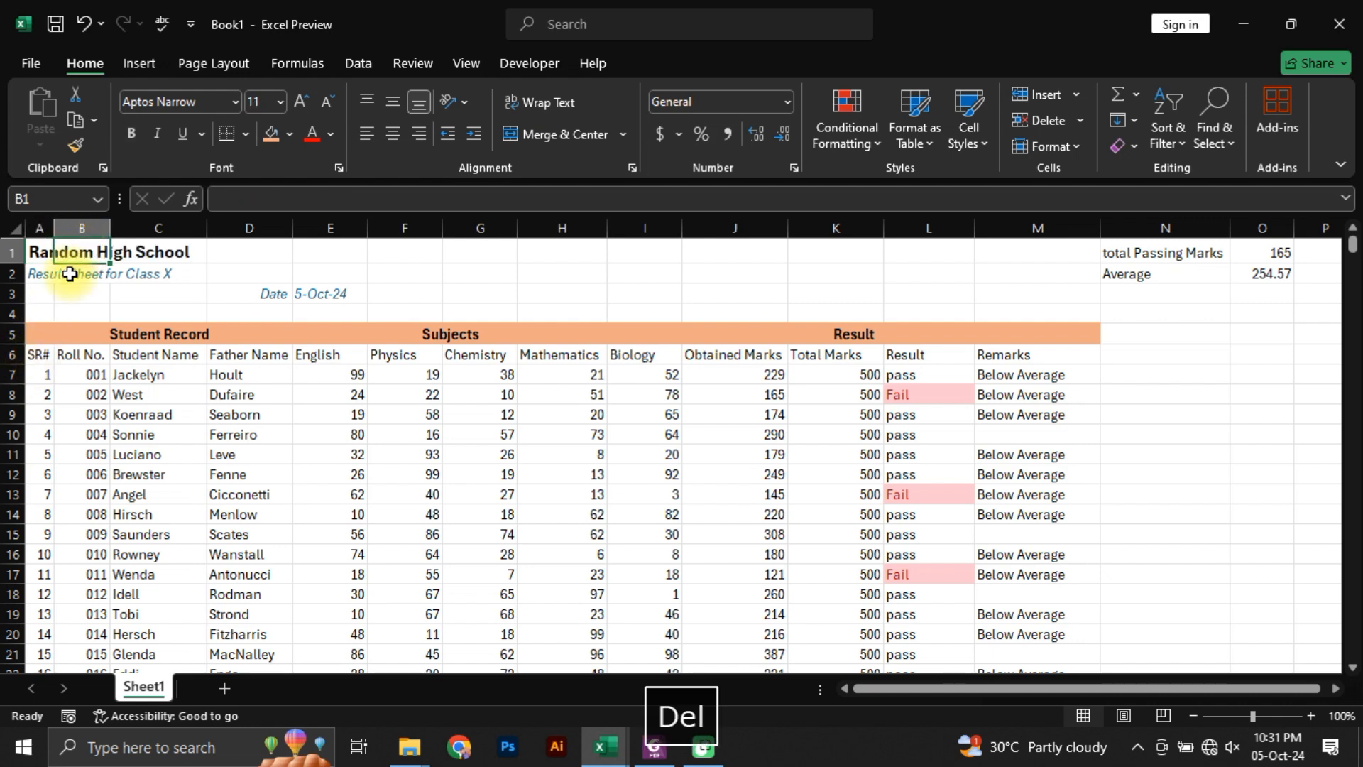
pyautogui.click(60, 313)
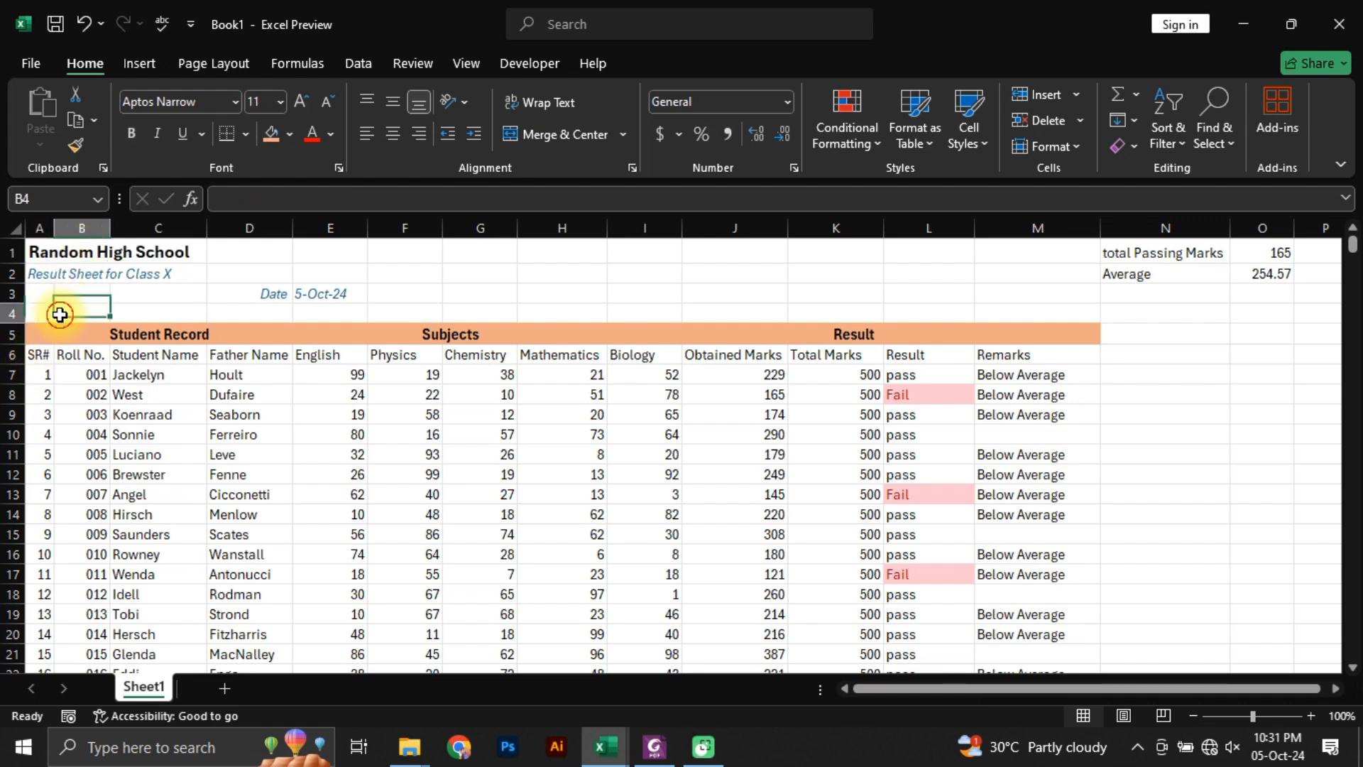
# Step: Try wrapping the Random High School title within A1, and undo the text wrap
pyautogui.click(40, 253)
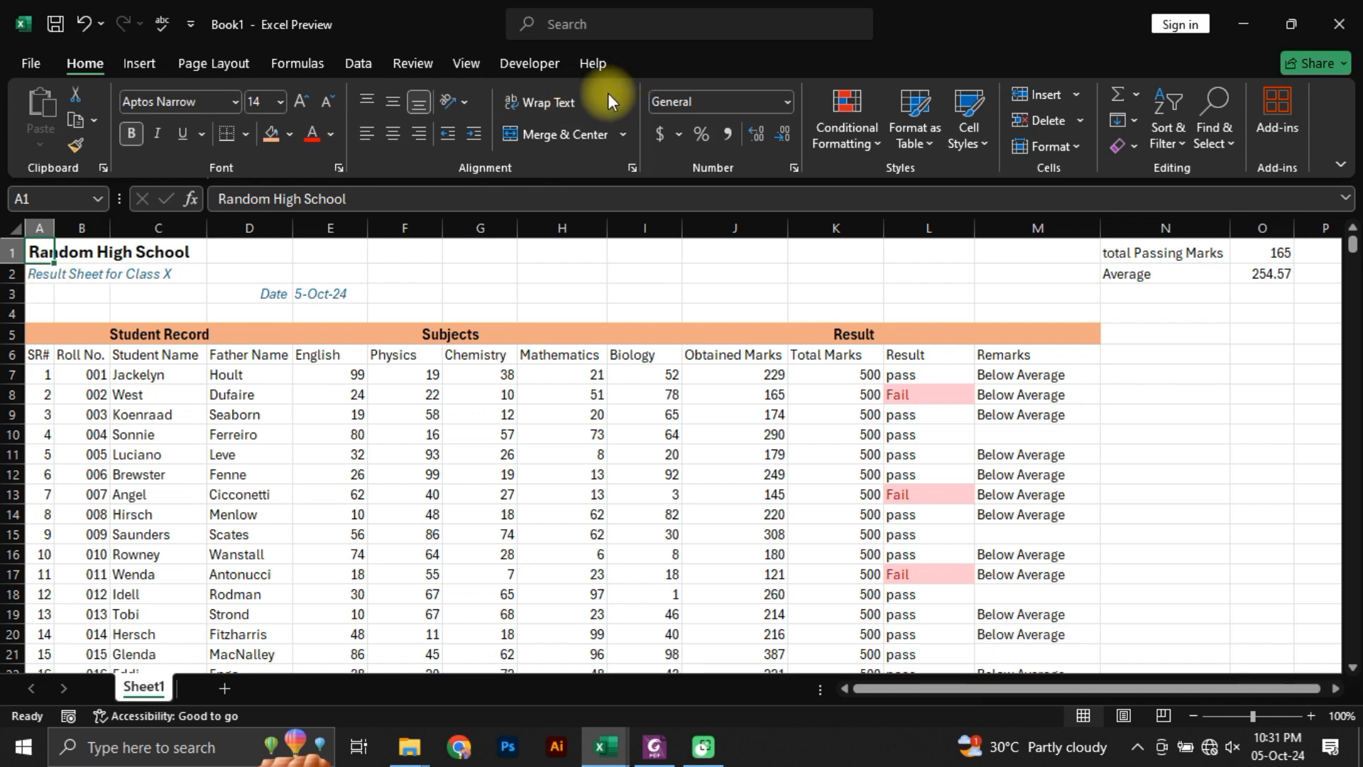
pyautogui.click(538, 104)
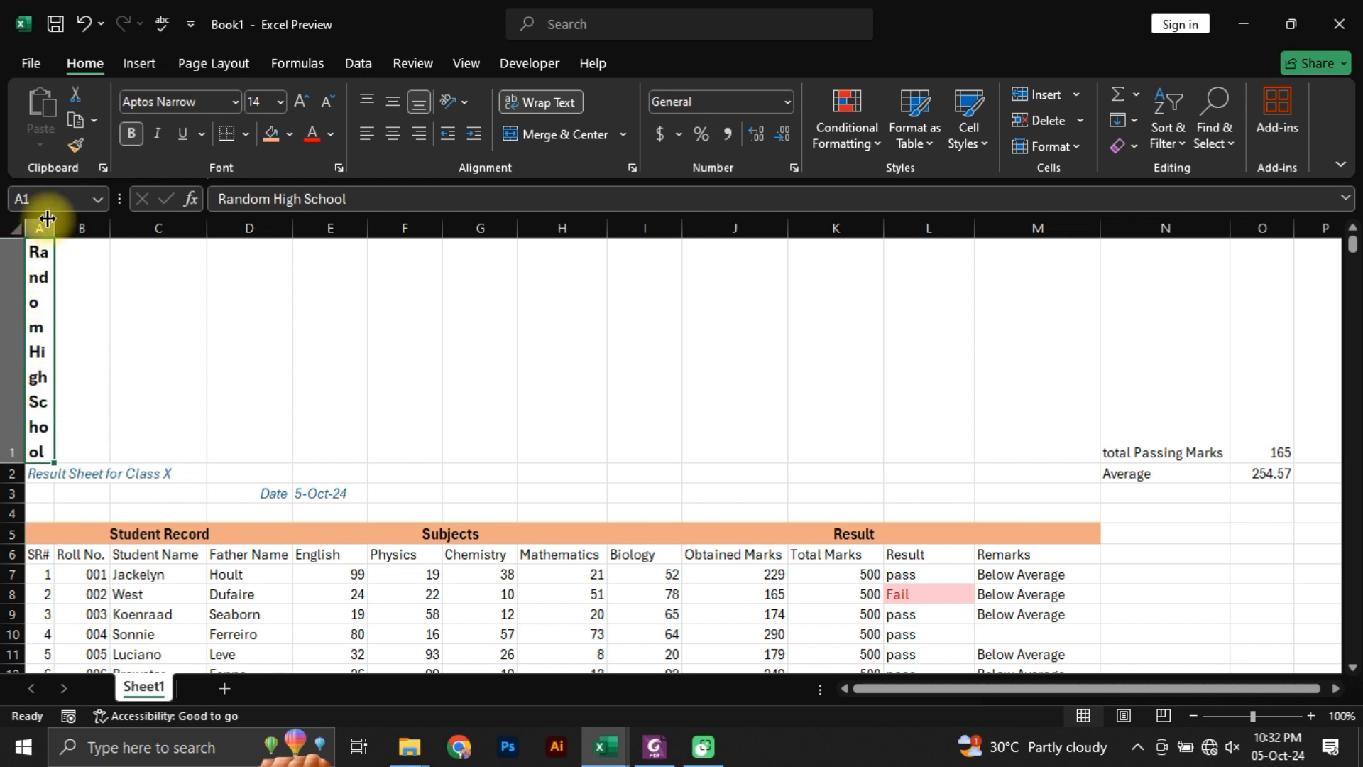
pyautogui.hotkey('ctrl', 'z')
pyautogui.click(92, 294)
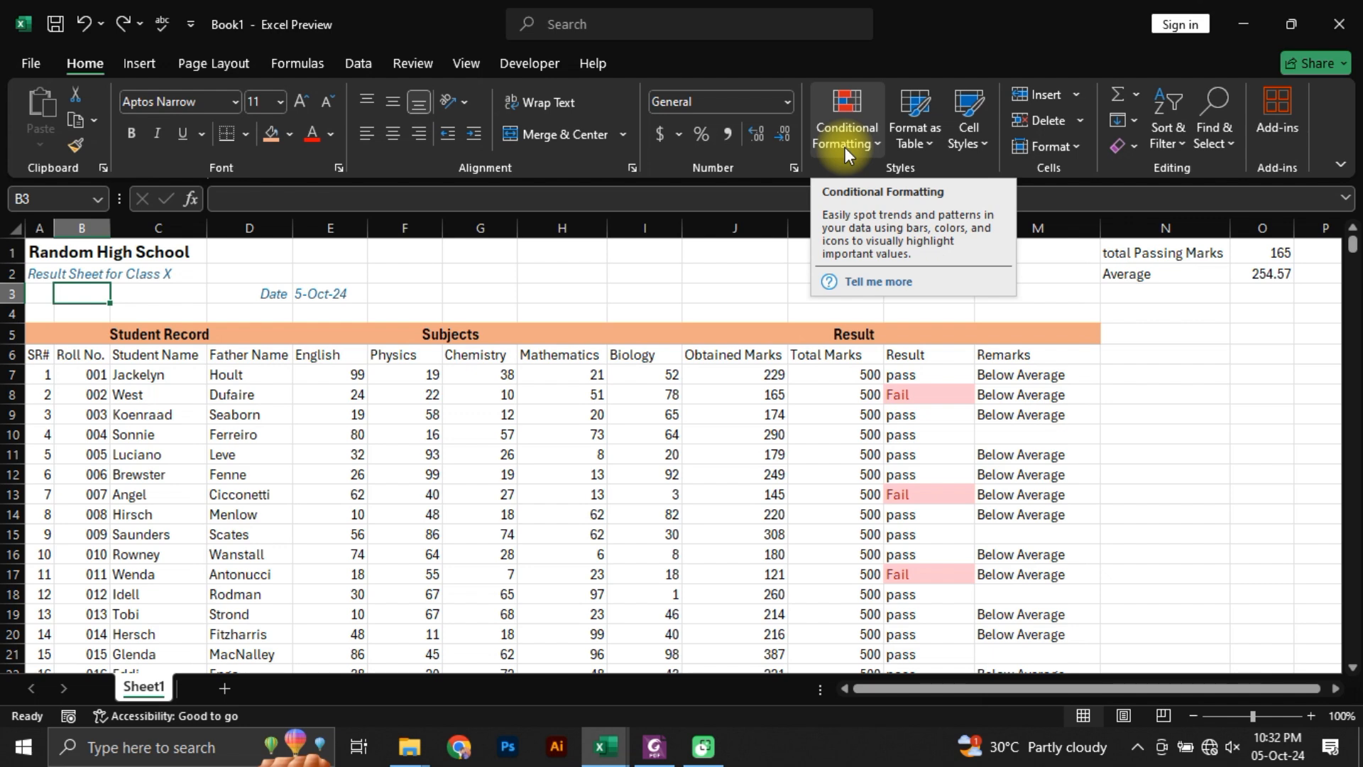
pyautogui.click(189, 372)
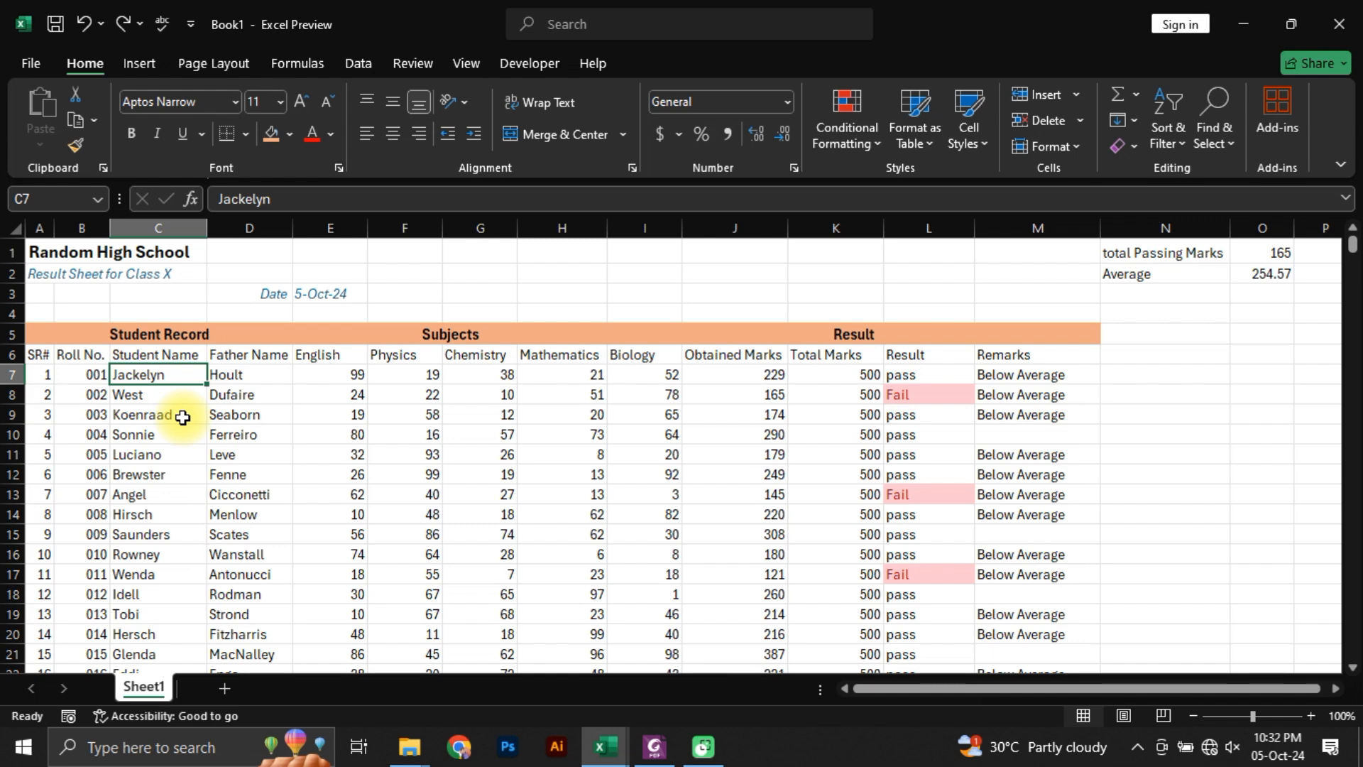
pyautogui.click(84, 294)
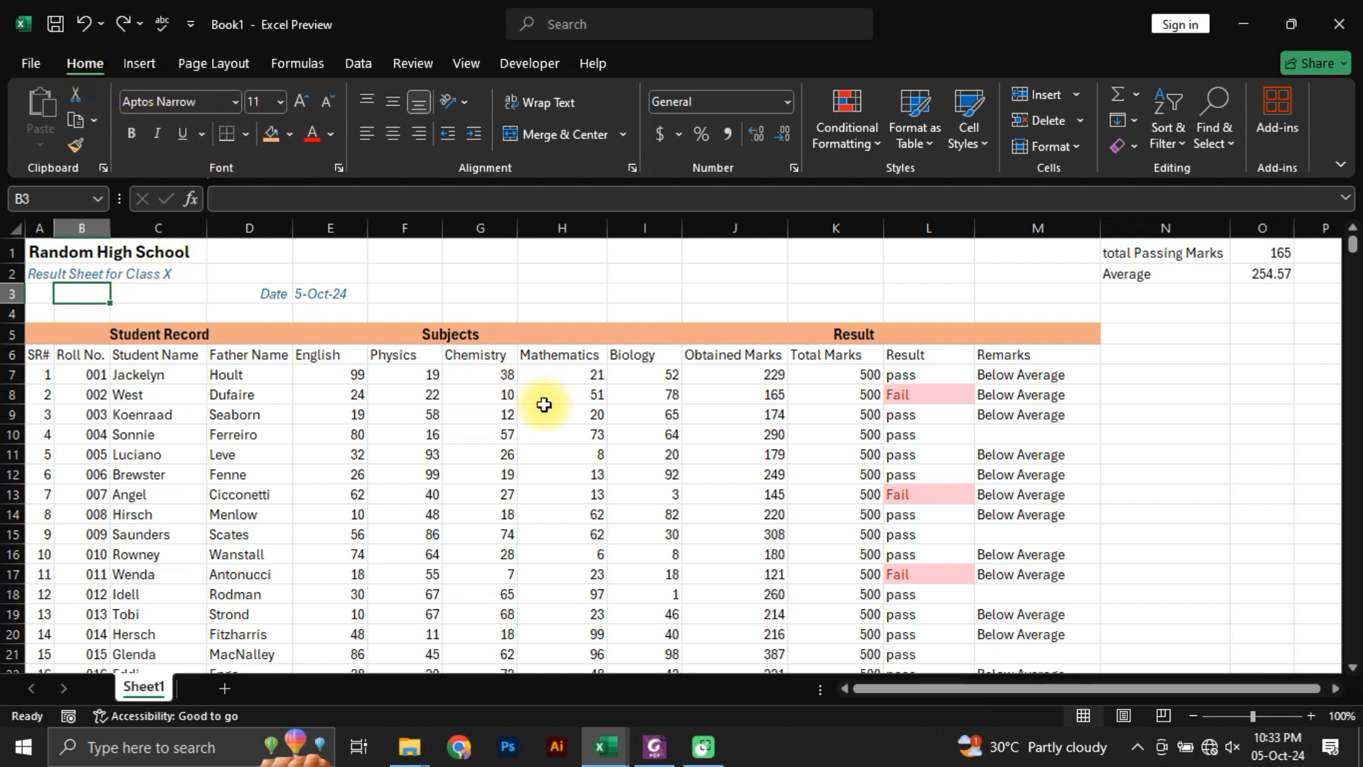
# Step: Check the table borders in the reference PDF, and apply all borders to the whole result table, A5:M106
pyautogui.click(650, 738)
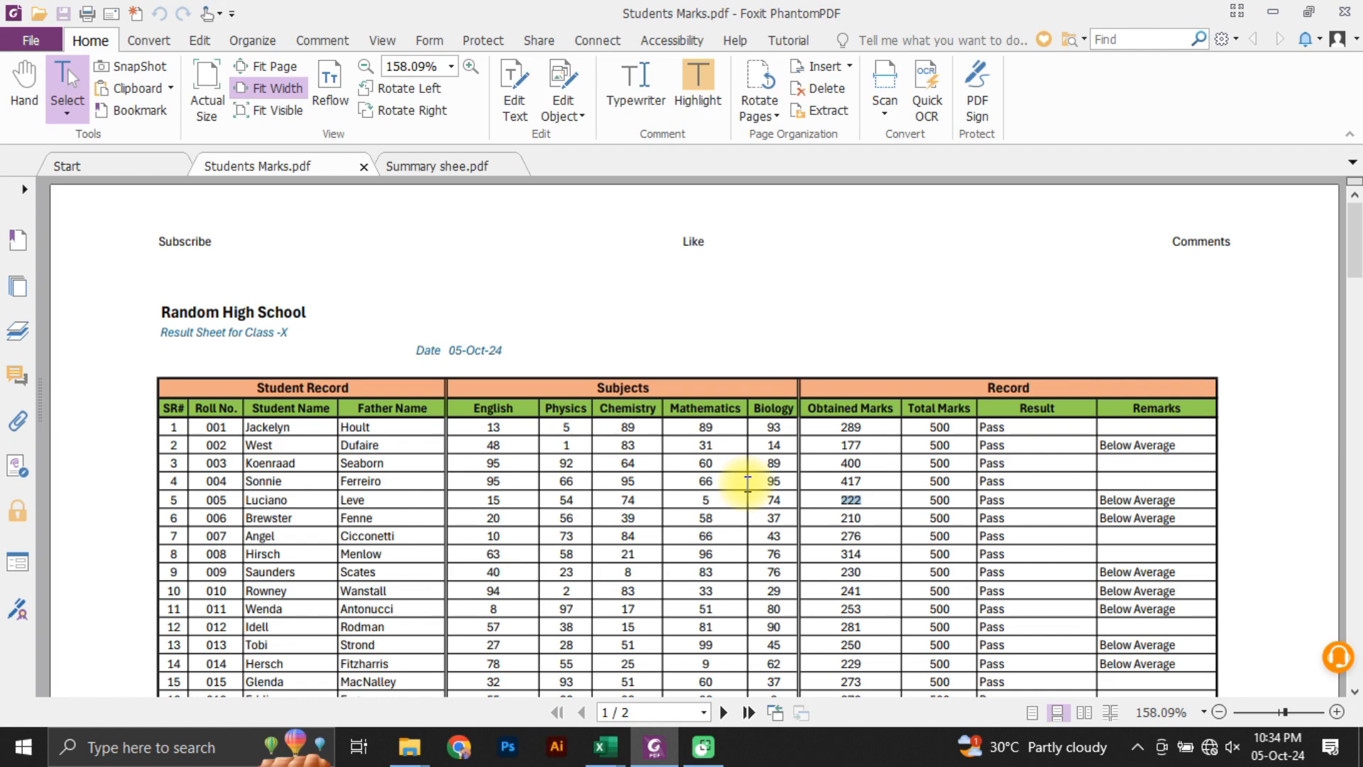
pyautogui.hotkey('alt', 'Tab')
pyautogui.click(96, 337)
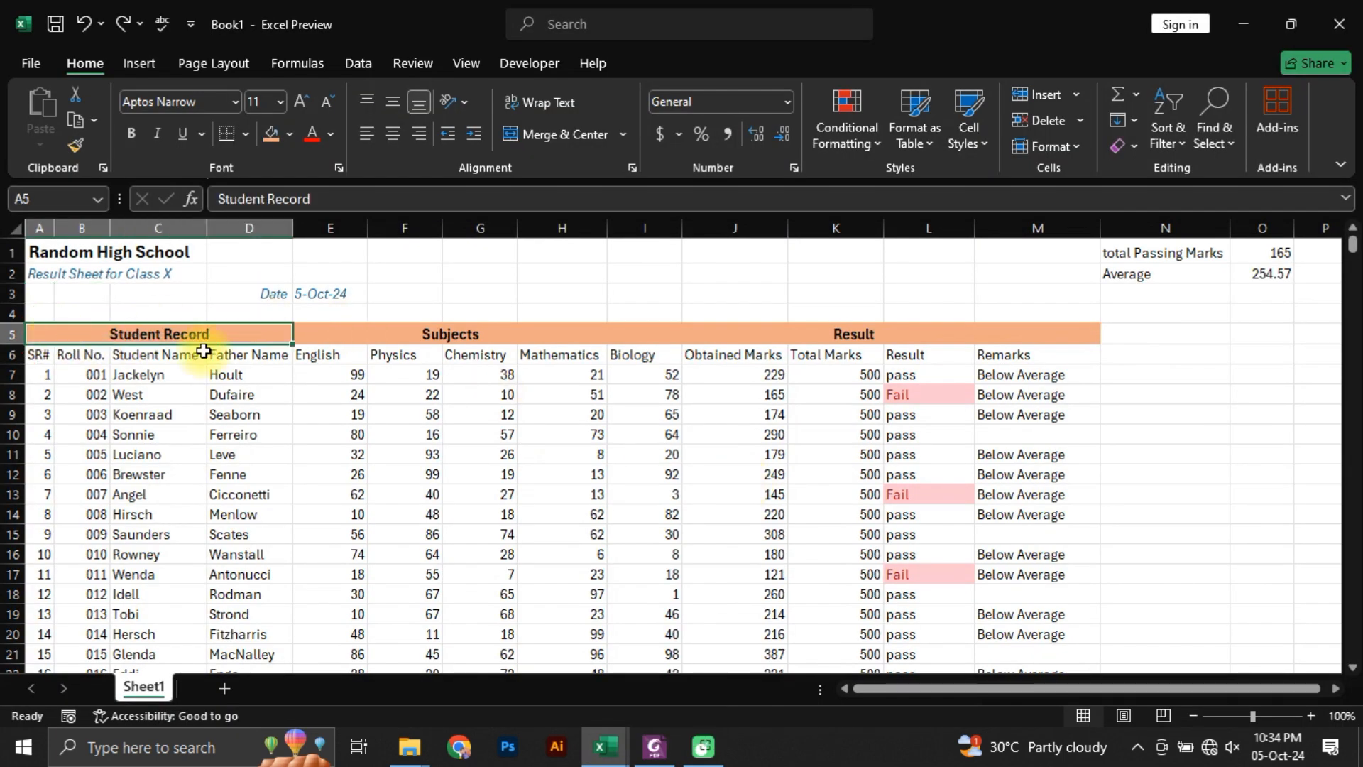
pyautogui.moveTo(203, 351); pyautogui.dragTo(941, 337)
pyautogui.hotkey('ctrl', 'shift', 'Down')
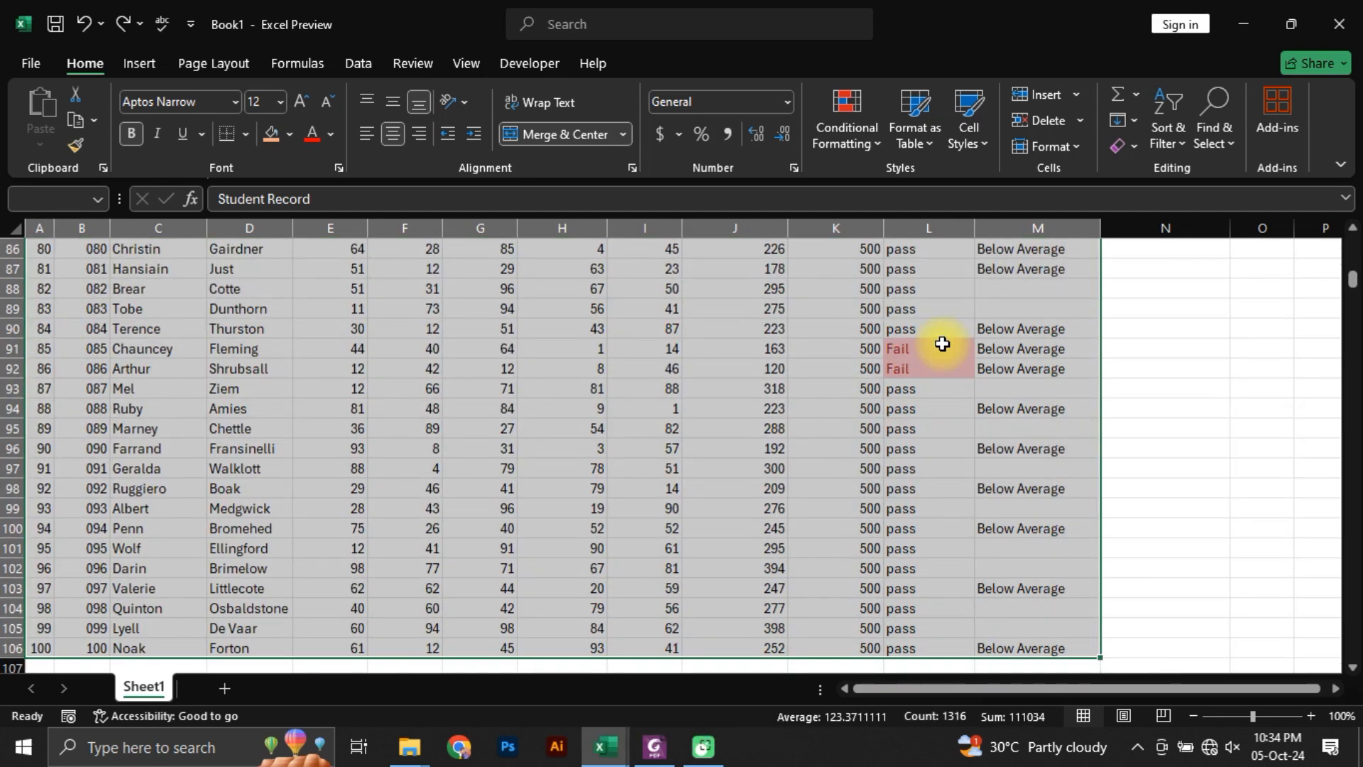
pyautogui.hotkey('alt', 'h')
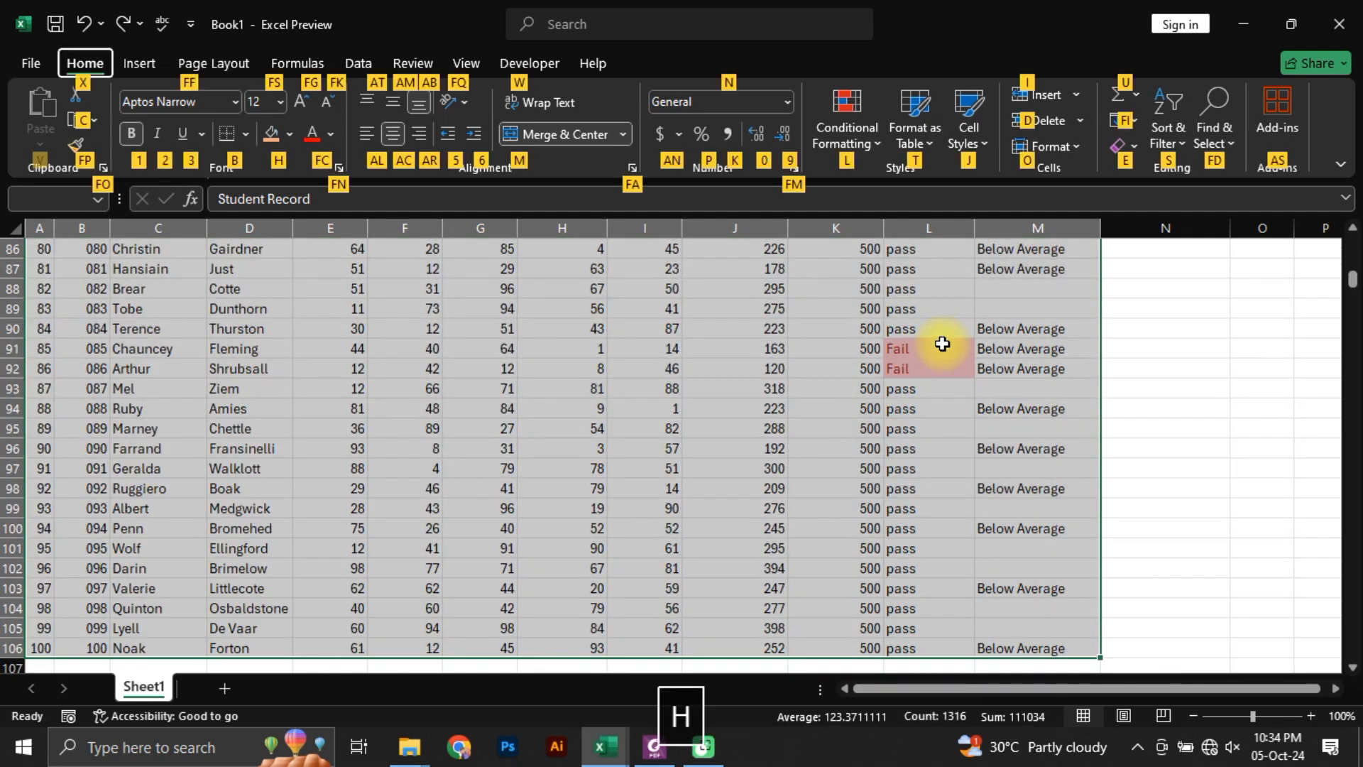
pyautogui.press('b')
pyautogui.press('a')
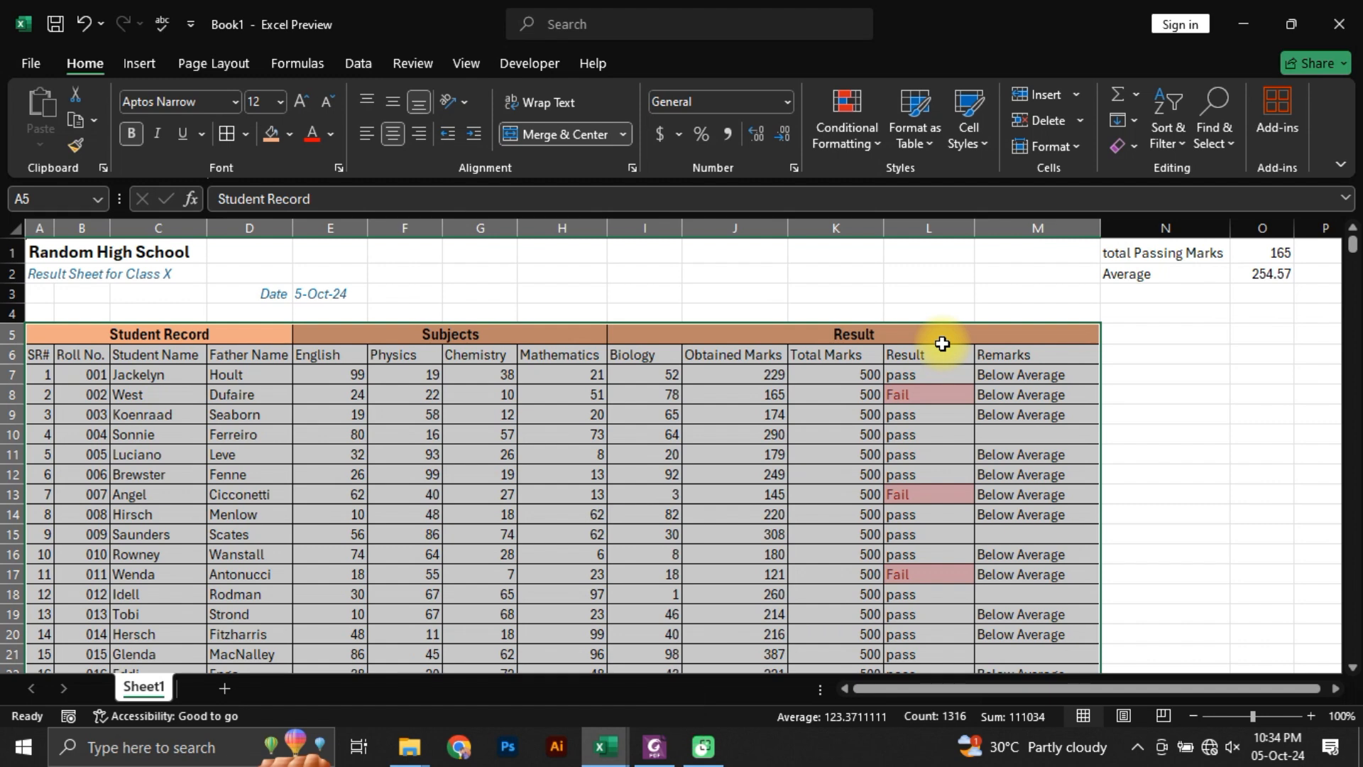
pyautogui.click(246, 133)
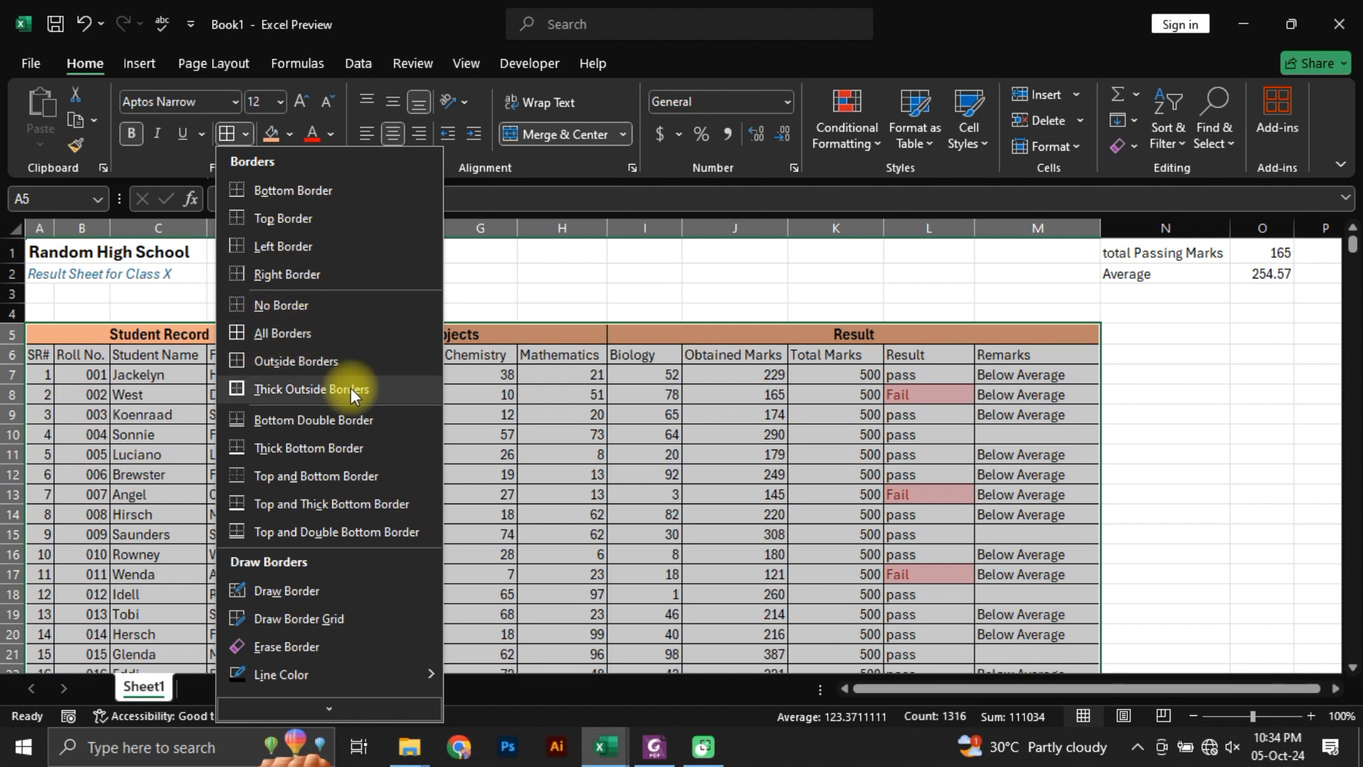
pyautogui.click(150, 330)
pyautogui.click(92, 336)
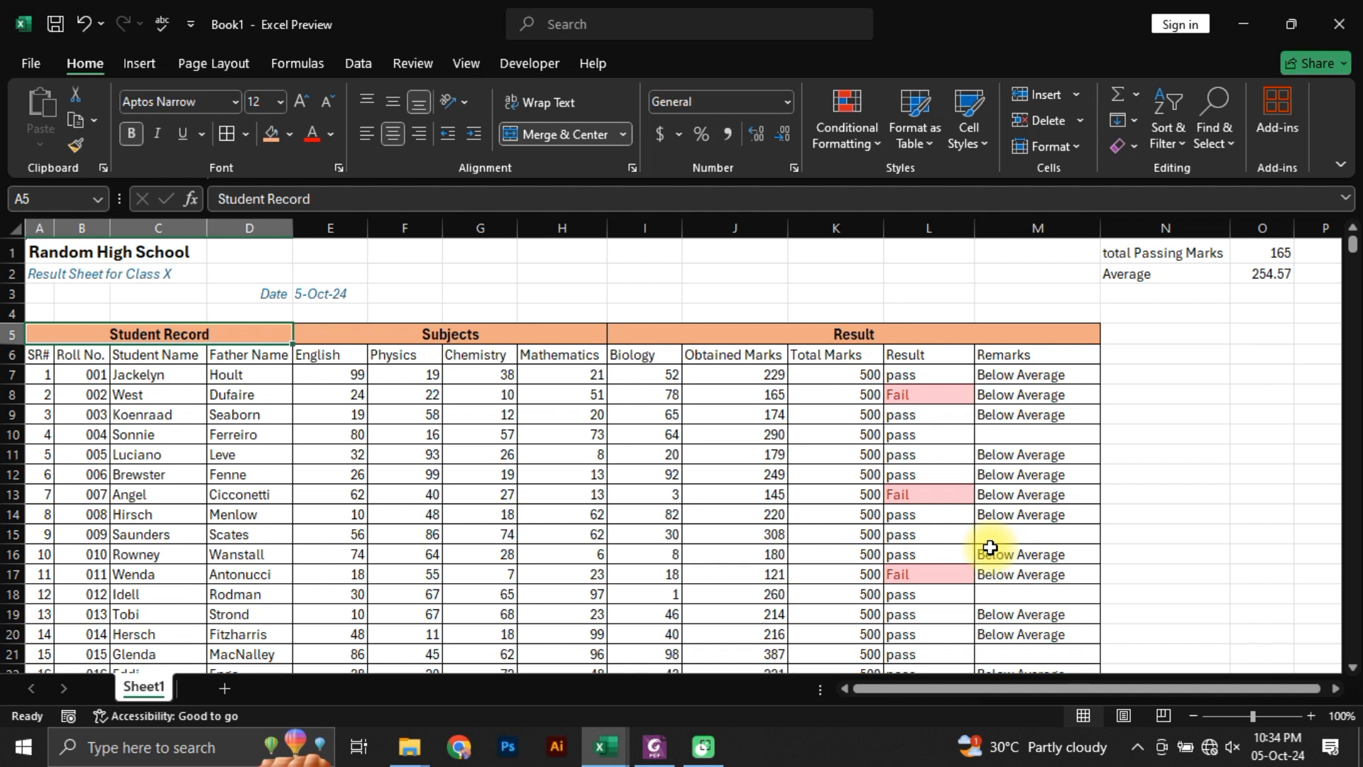
# Step: Fill the column header row, A6:M6, with light green
pyautogui.moveTo(34, 355); pyautogui.dragTo(1001, 355)
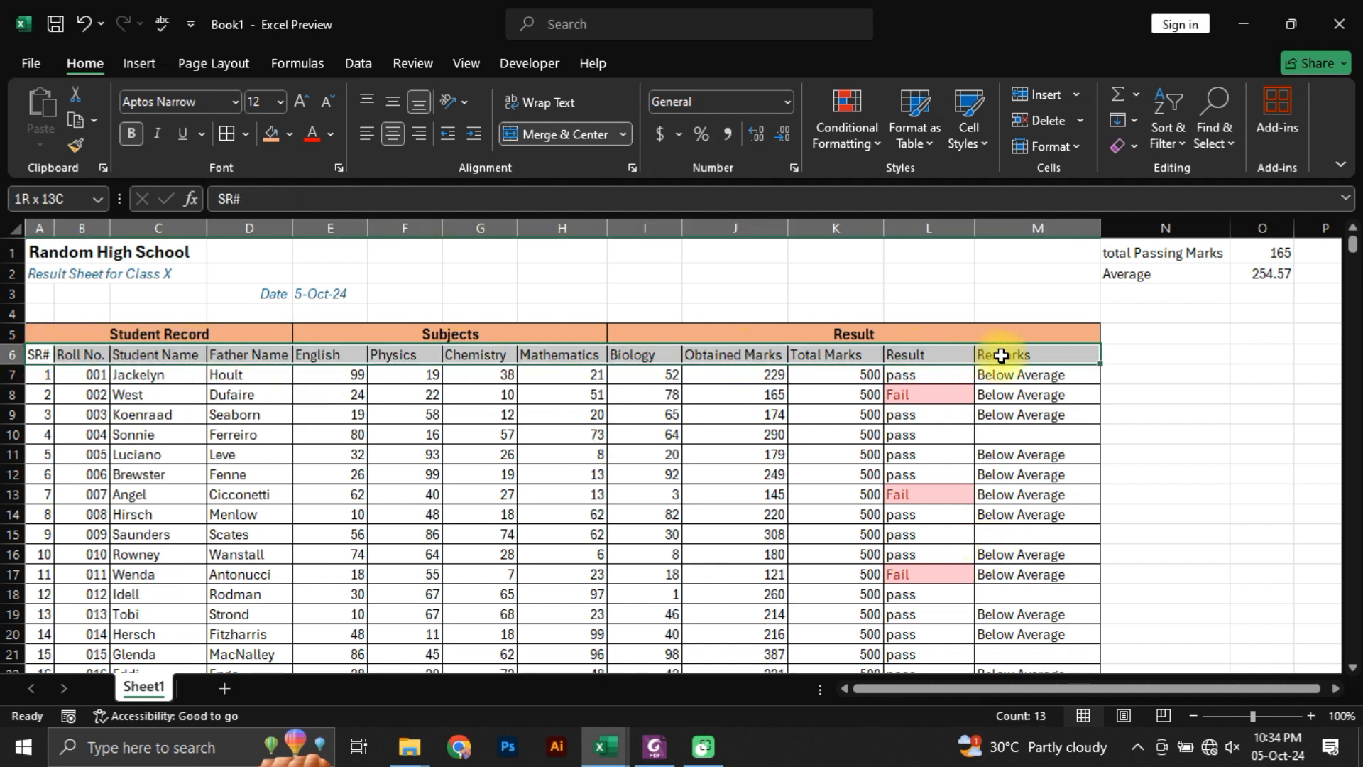
pyautogui.click(289, 134)
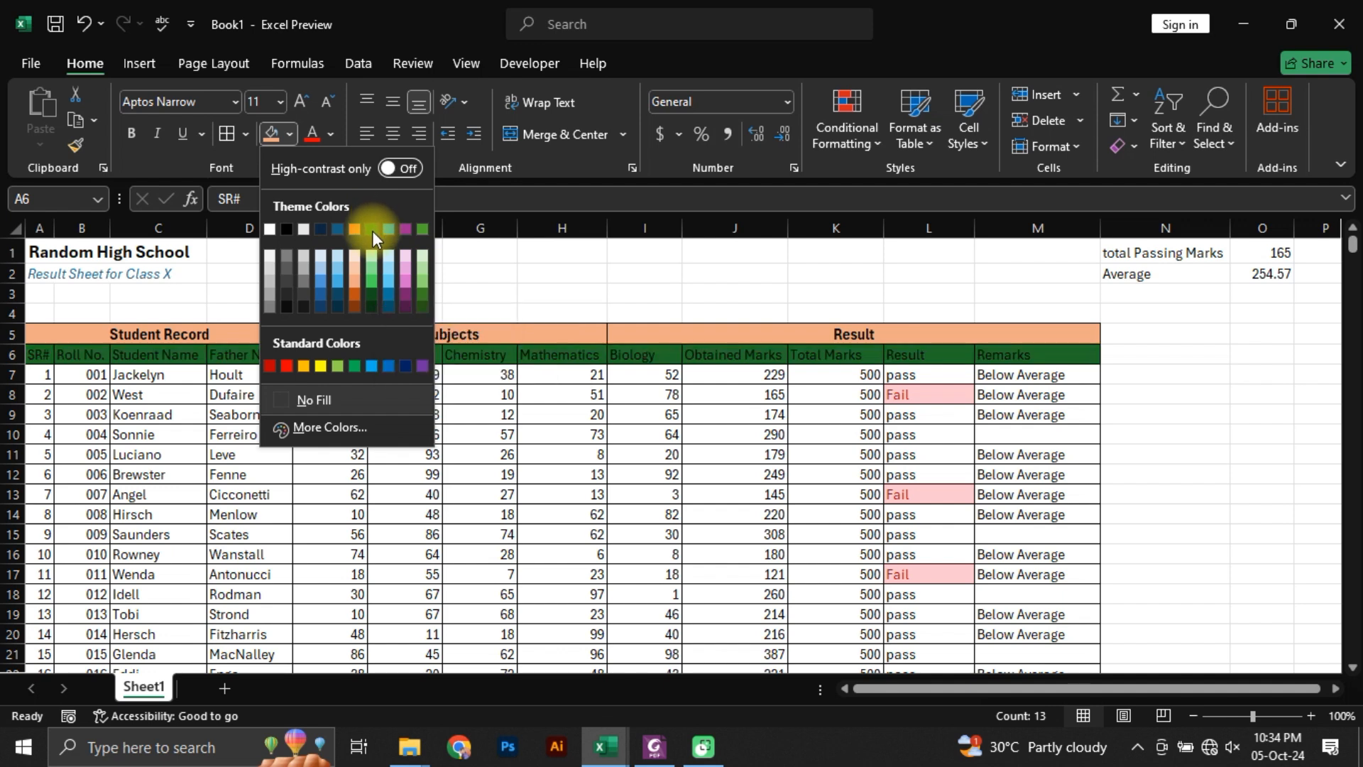
pyautogui.click(421, 291)
pyautogui.click(268, 435)
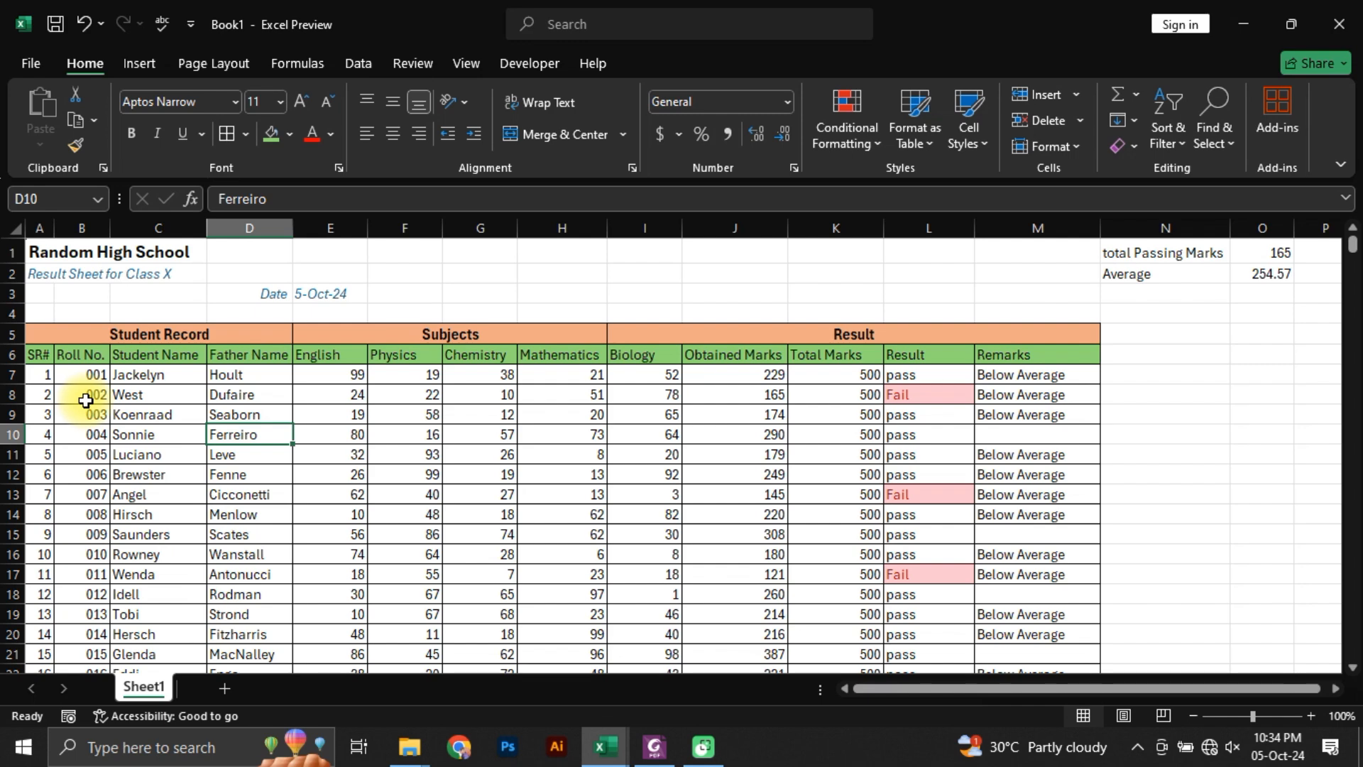
# Step: Check the header borders in the reference PDF, and apply thick outside borders to A5:M5 and to A6:M6
pyautogui.hotkey('alt', 'Tab')
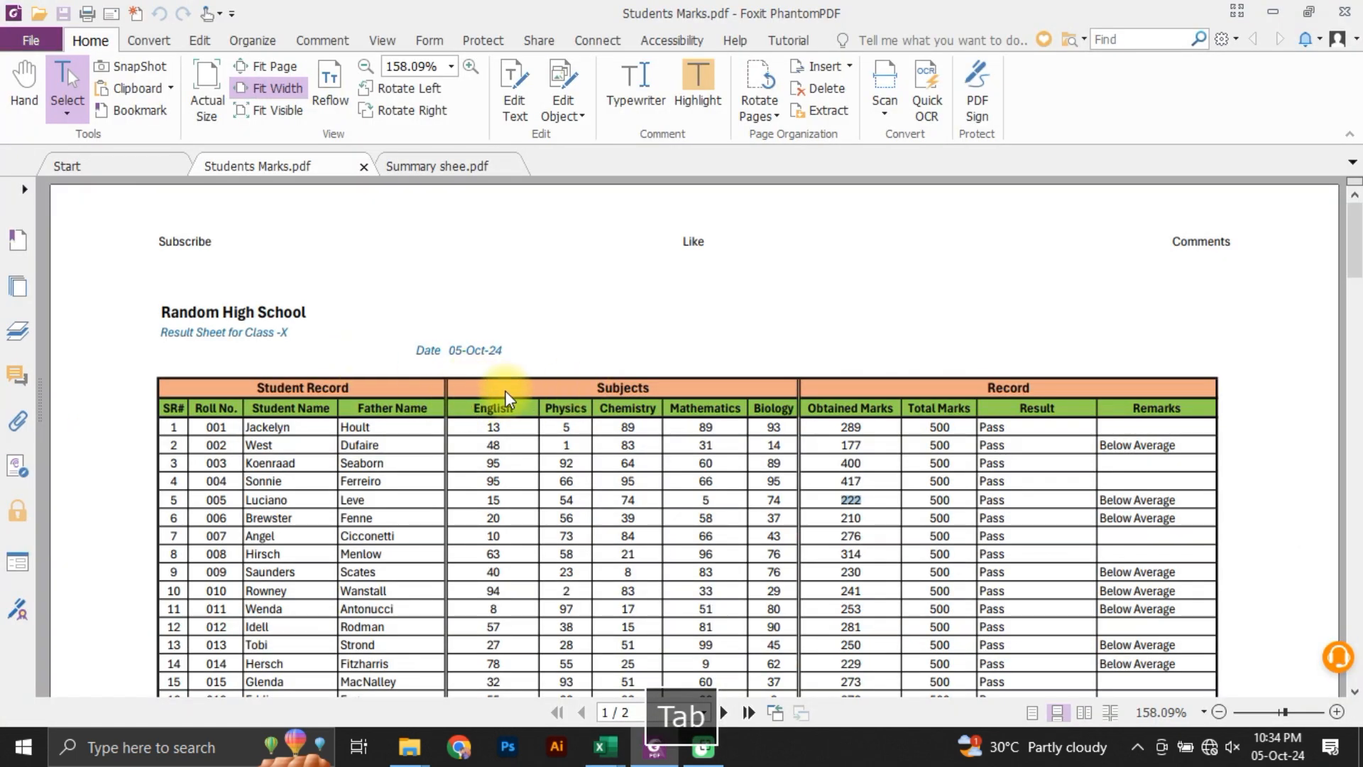
pyautogui.hotkey('alt', 'Tab')
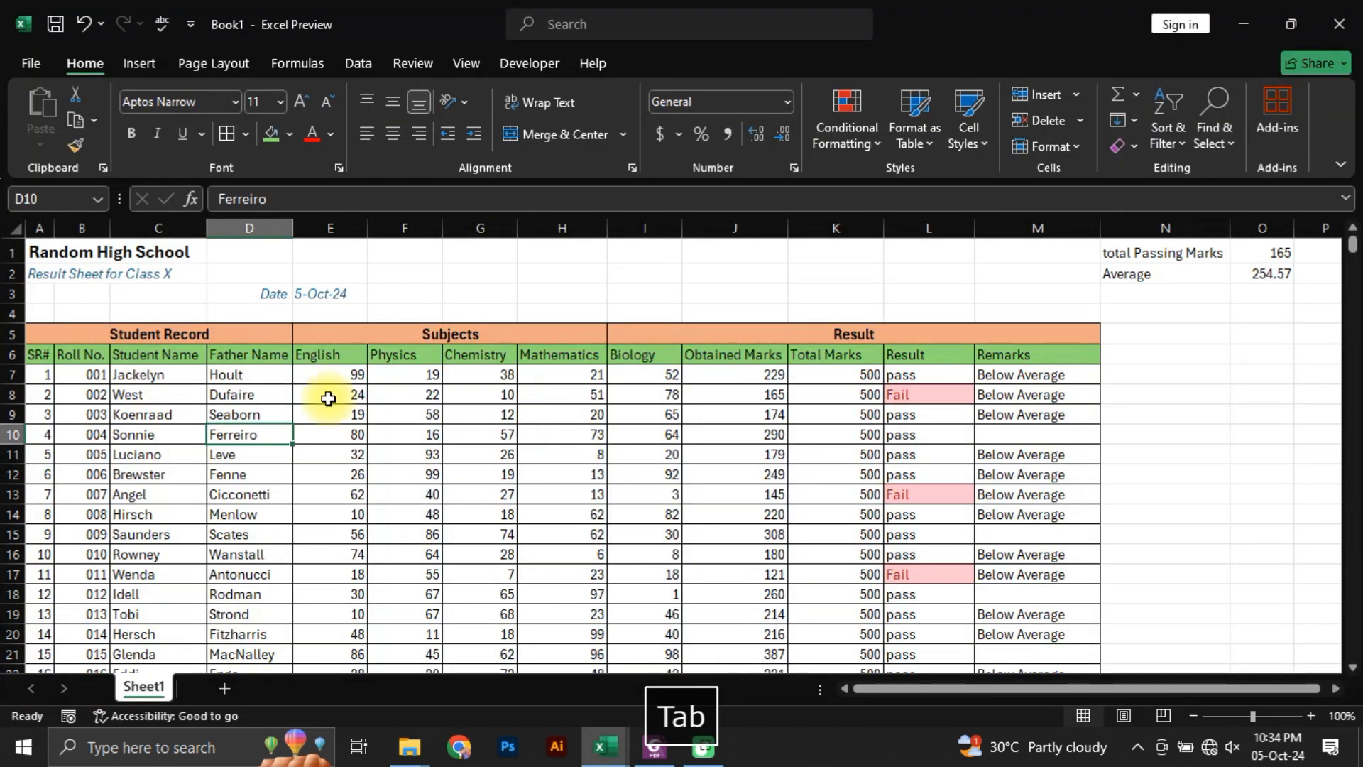
pyautogui.click(70, 331)
pyautogui.moveTo(316, 332); pyautogui.dragTo(1001, 335)
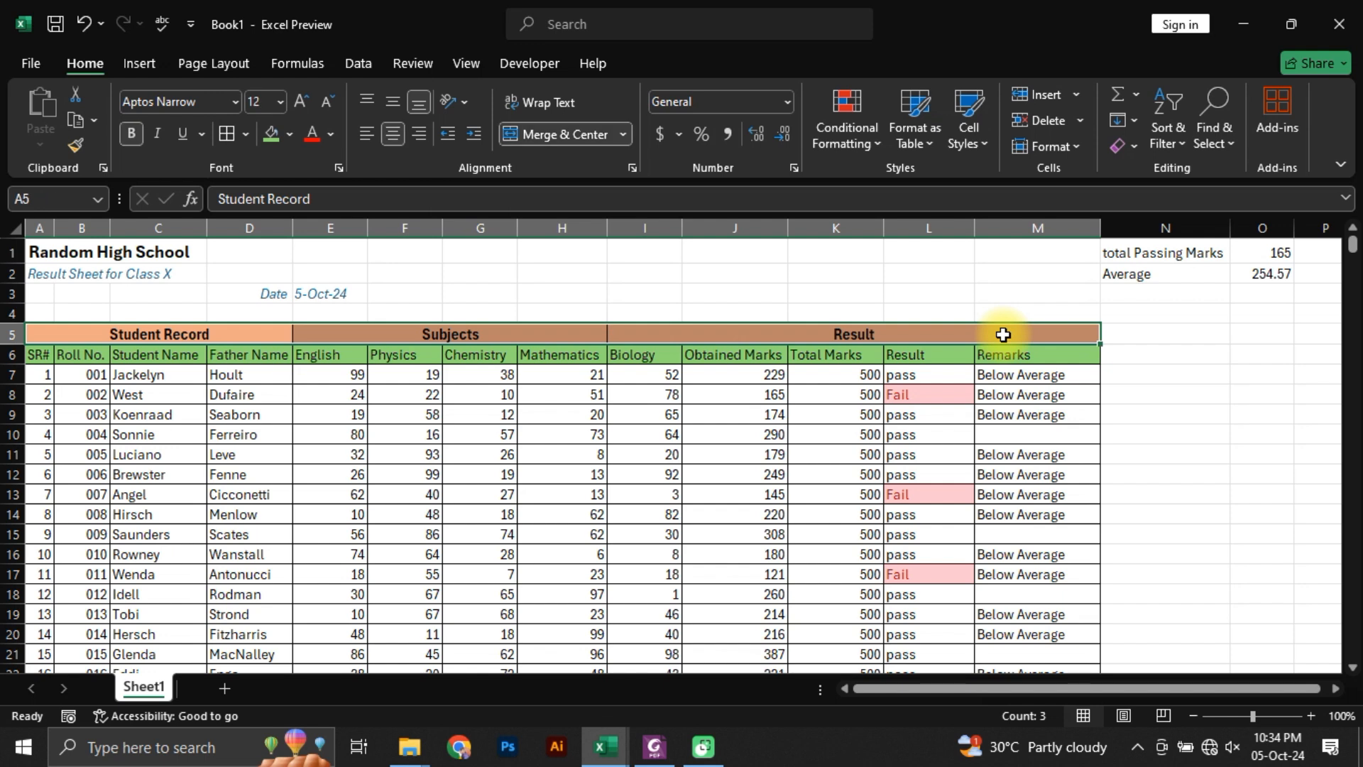
pyautogui.click(245, 135)
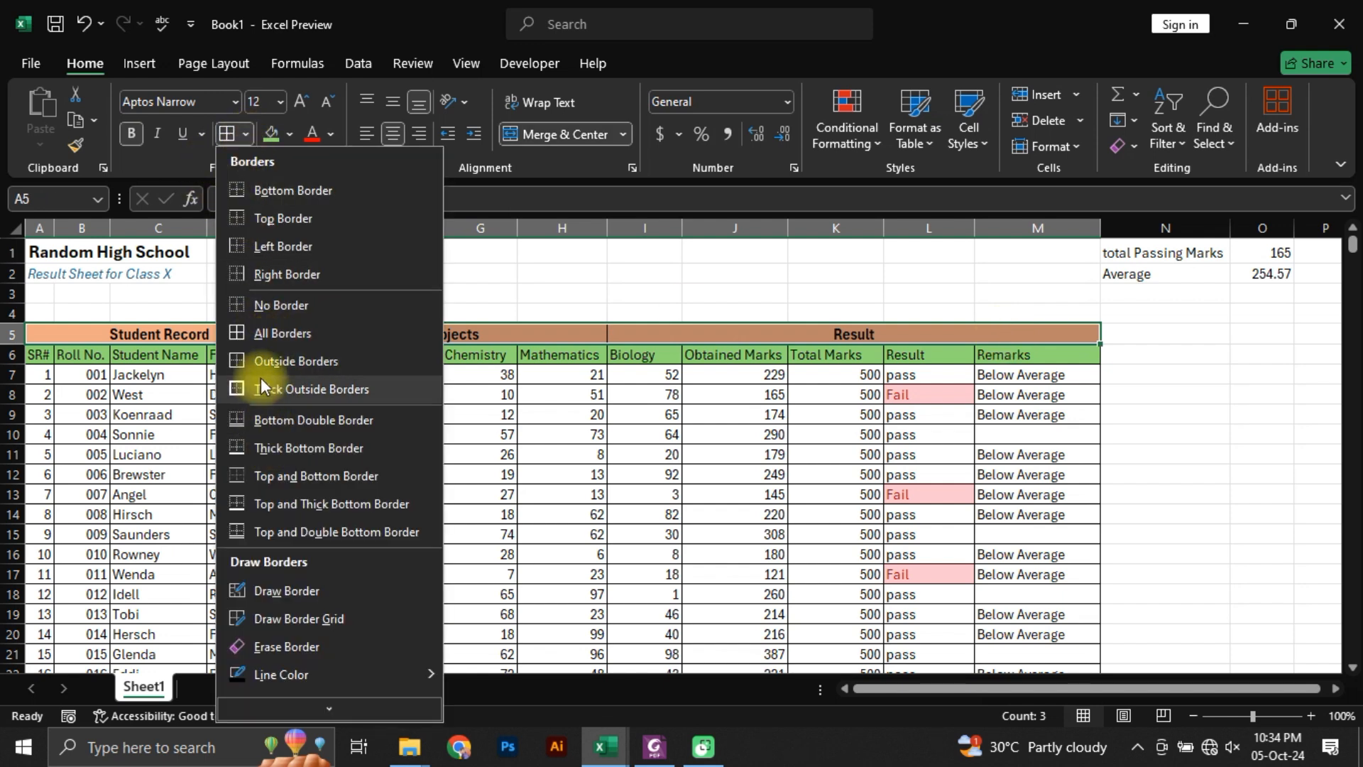
pyautogui.click(326, 394)
pyautogui.moveTo(39, 357); pyautogui.dragTo(1034, 360)
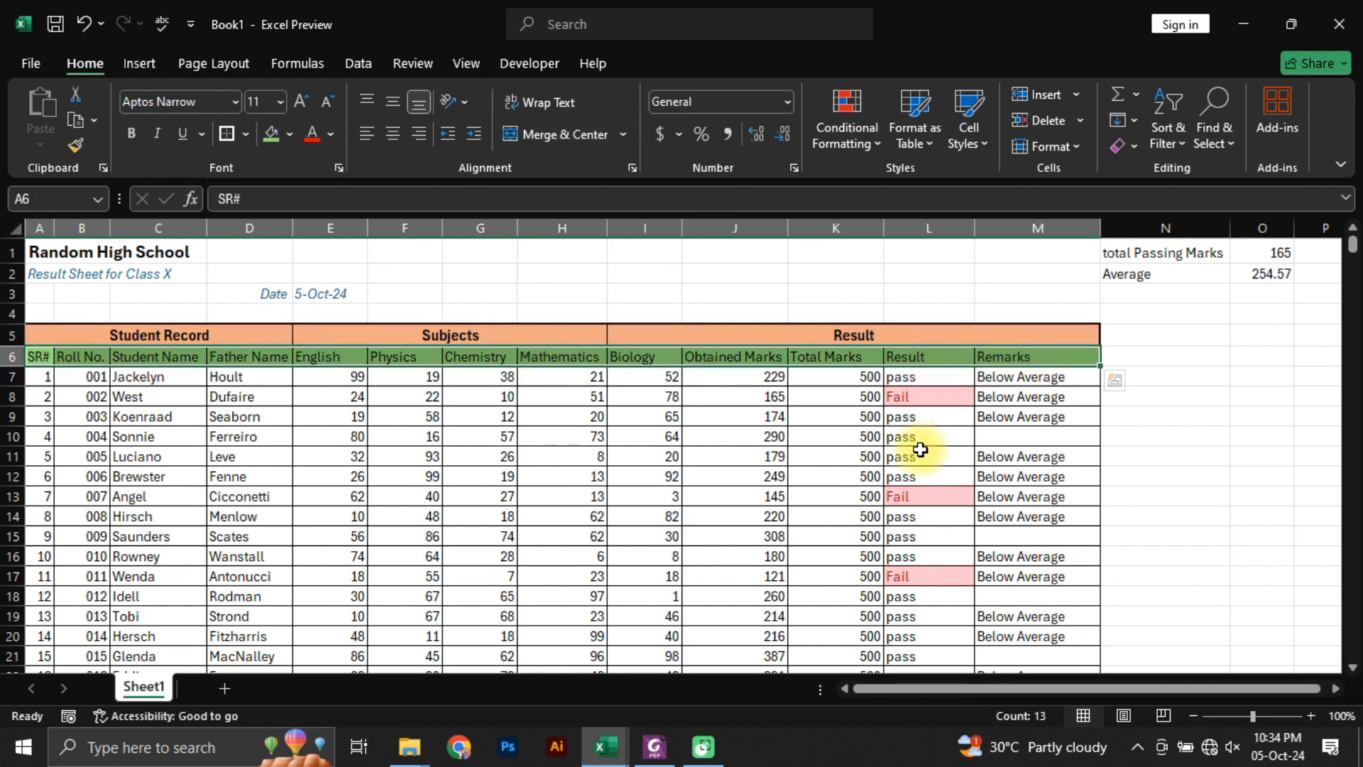
pyautogui.press('F4')
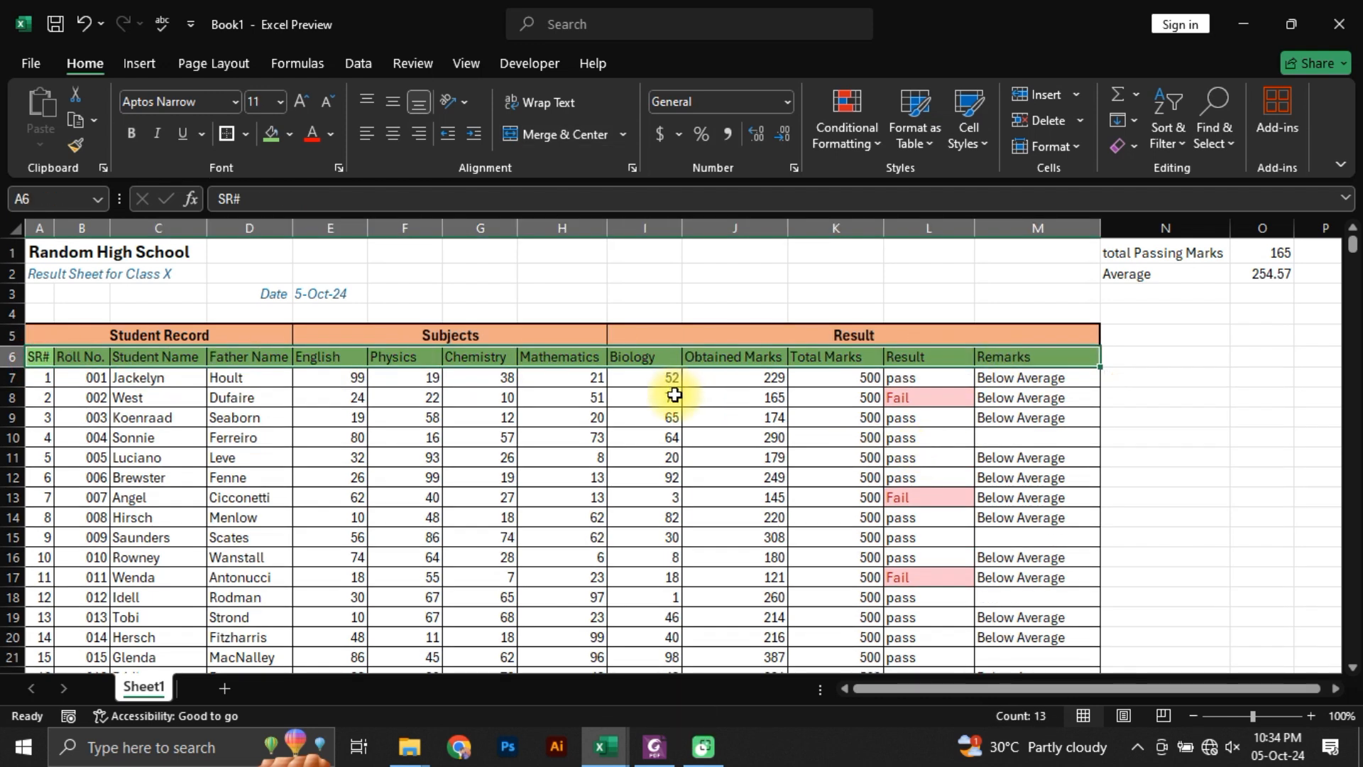
# Step: Select the whole Student Record block, A5:D106
pyautogui.click(85, 396)
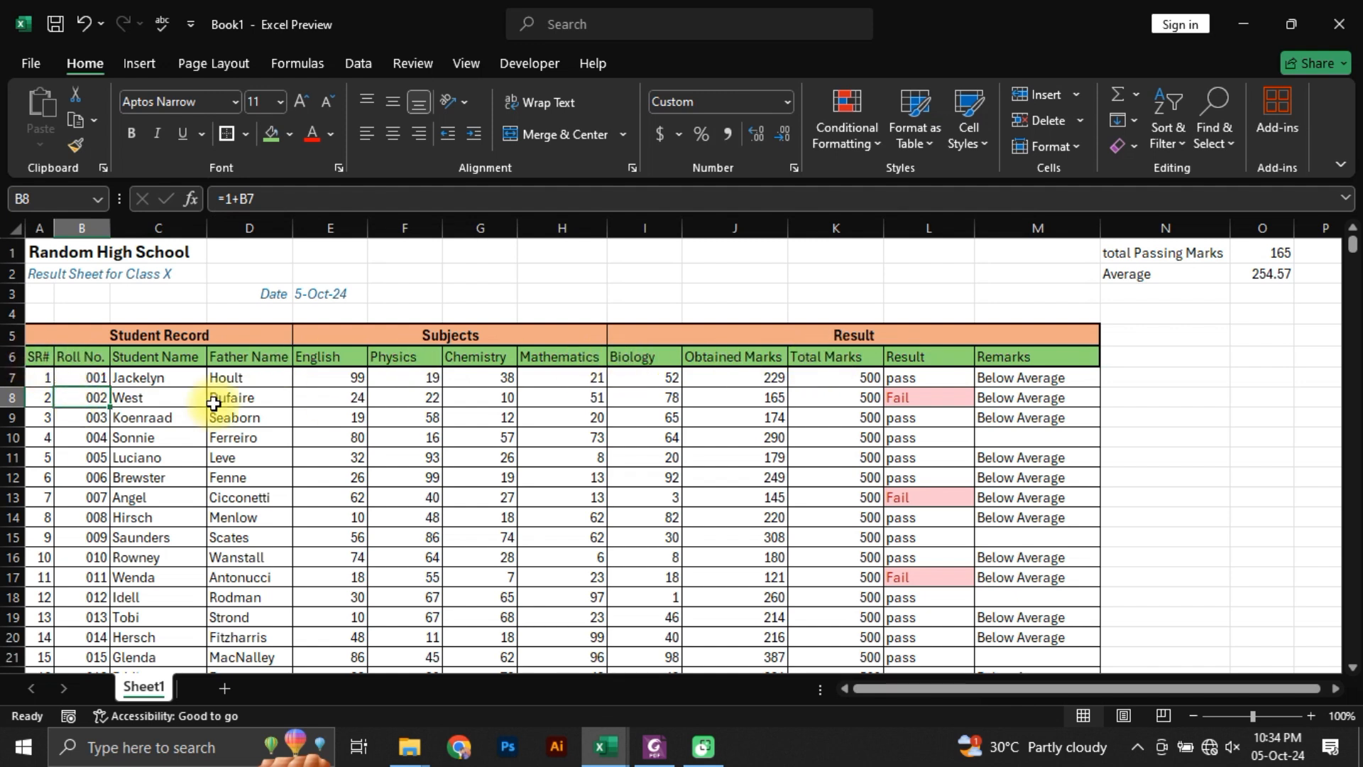
pyautogui.moveTo(158, 333); pyautogui.dragTo(163, 418)
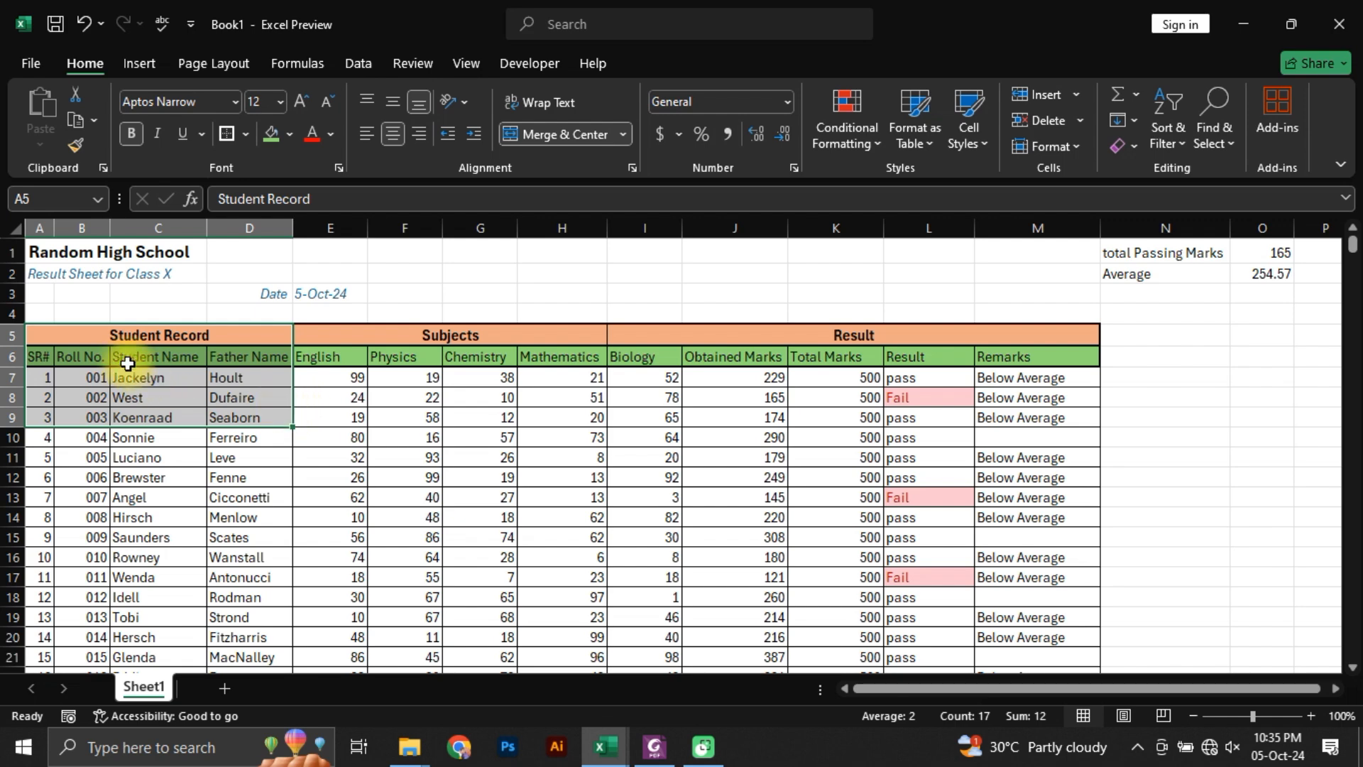
pyautogui.press('Up')
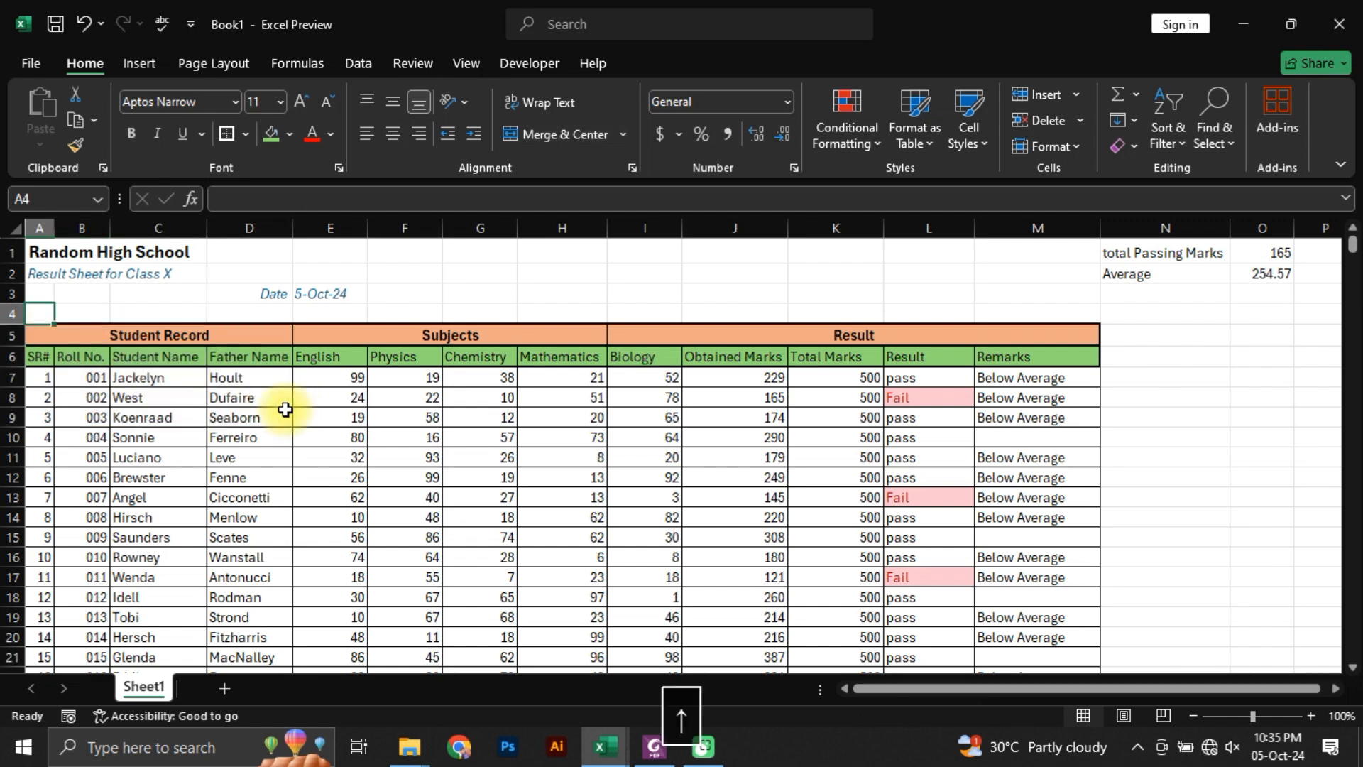
pyautogui.press('Down')
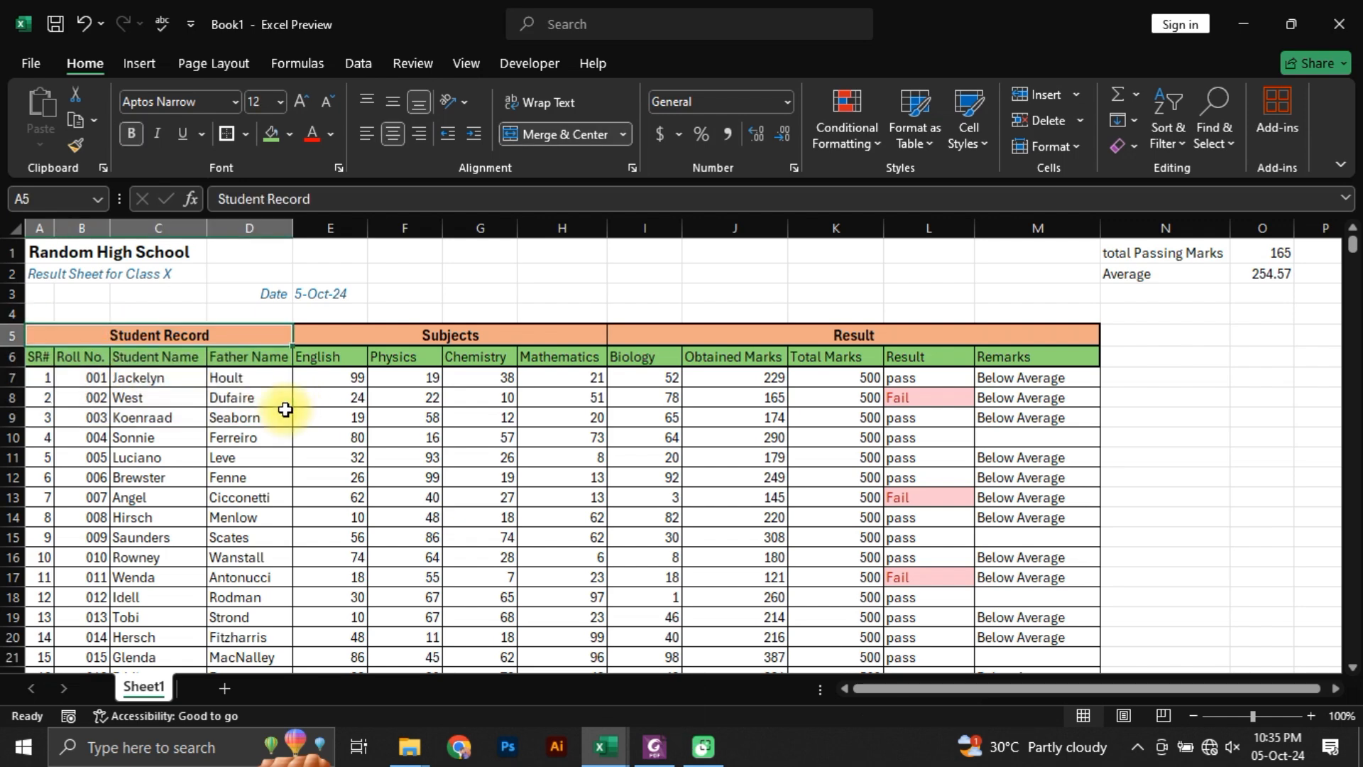
pyautogui.hotkey('ctrl', 'shift', 'Down')
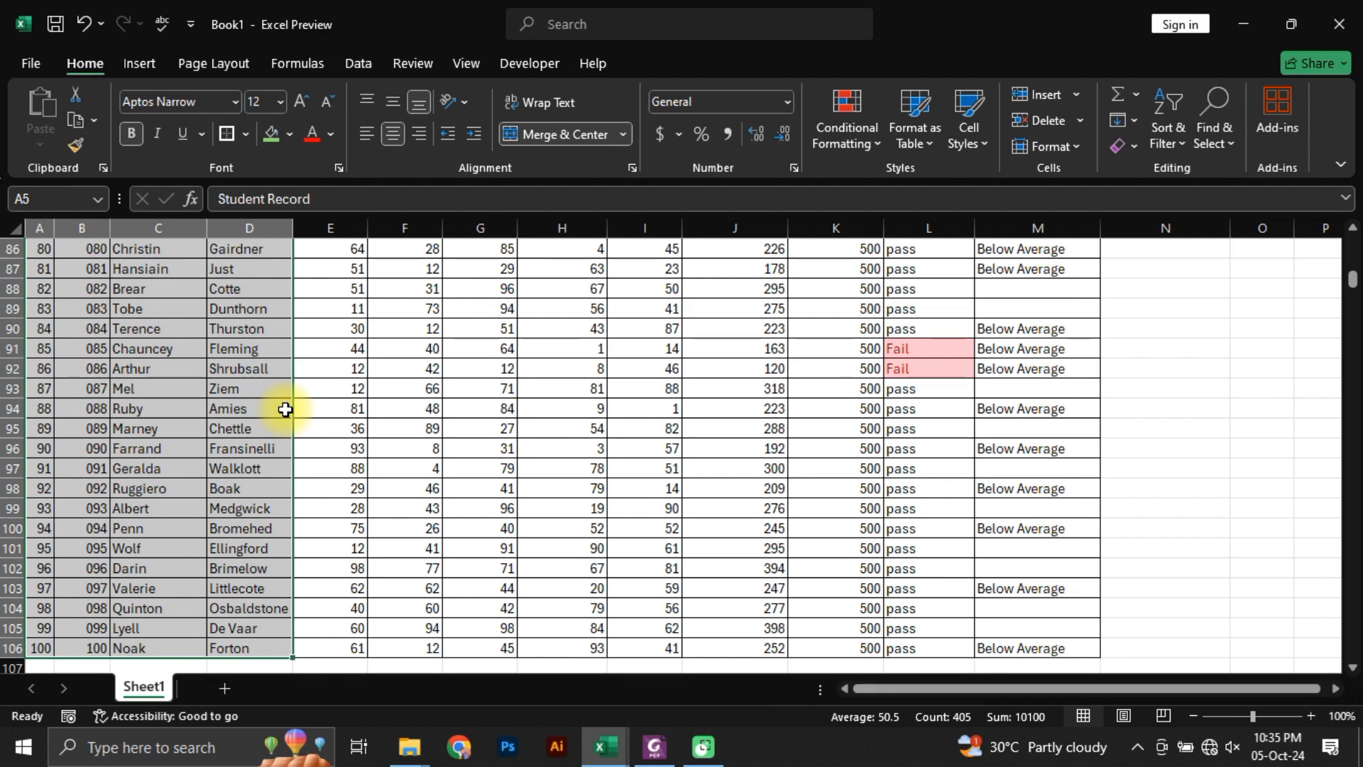
pyautogui.hotkey('alt', 'h')
pyautogui.press('b')
pyautogui.press('m')
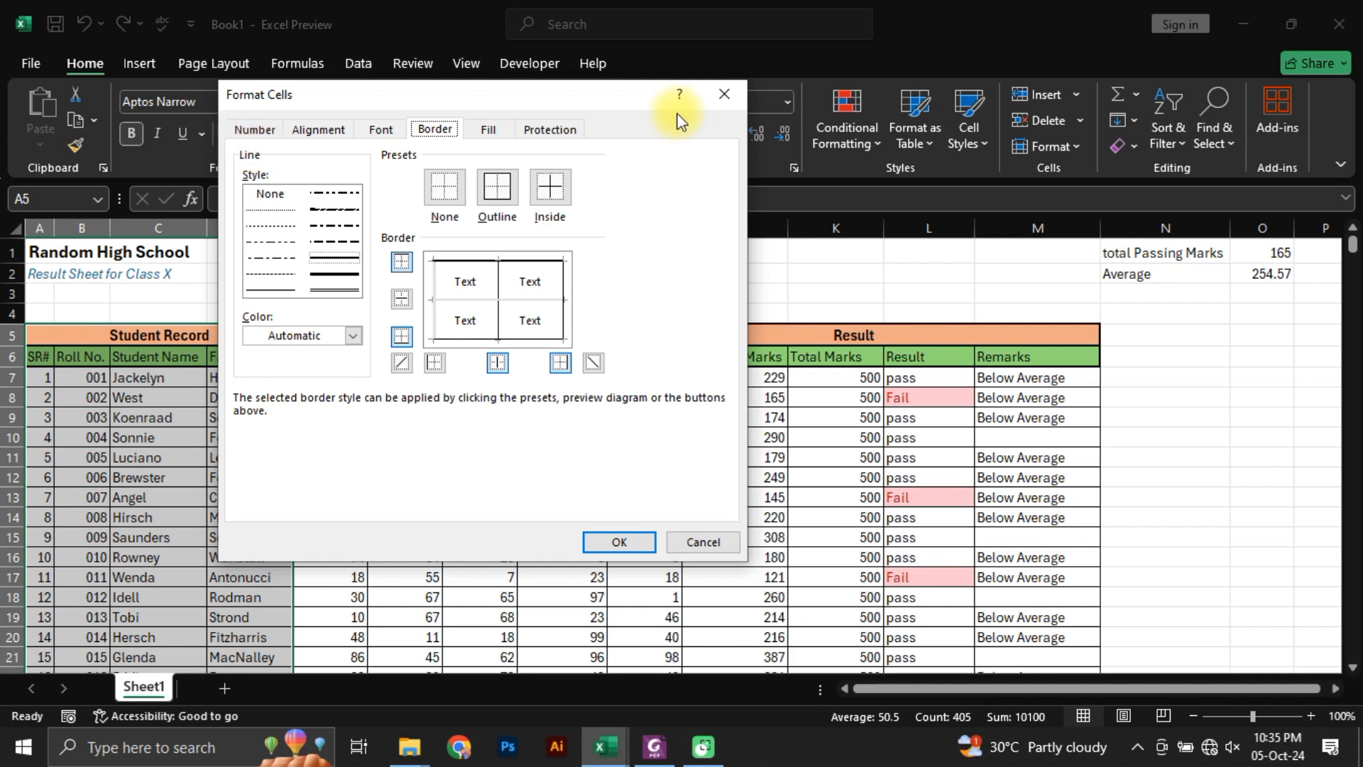
pyautogui.click(718, 100)
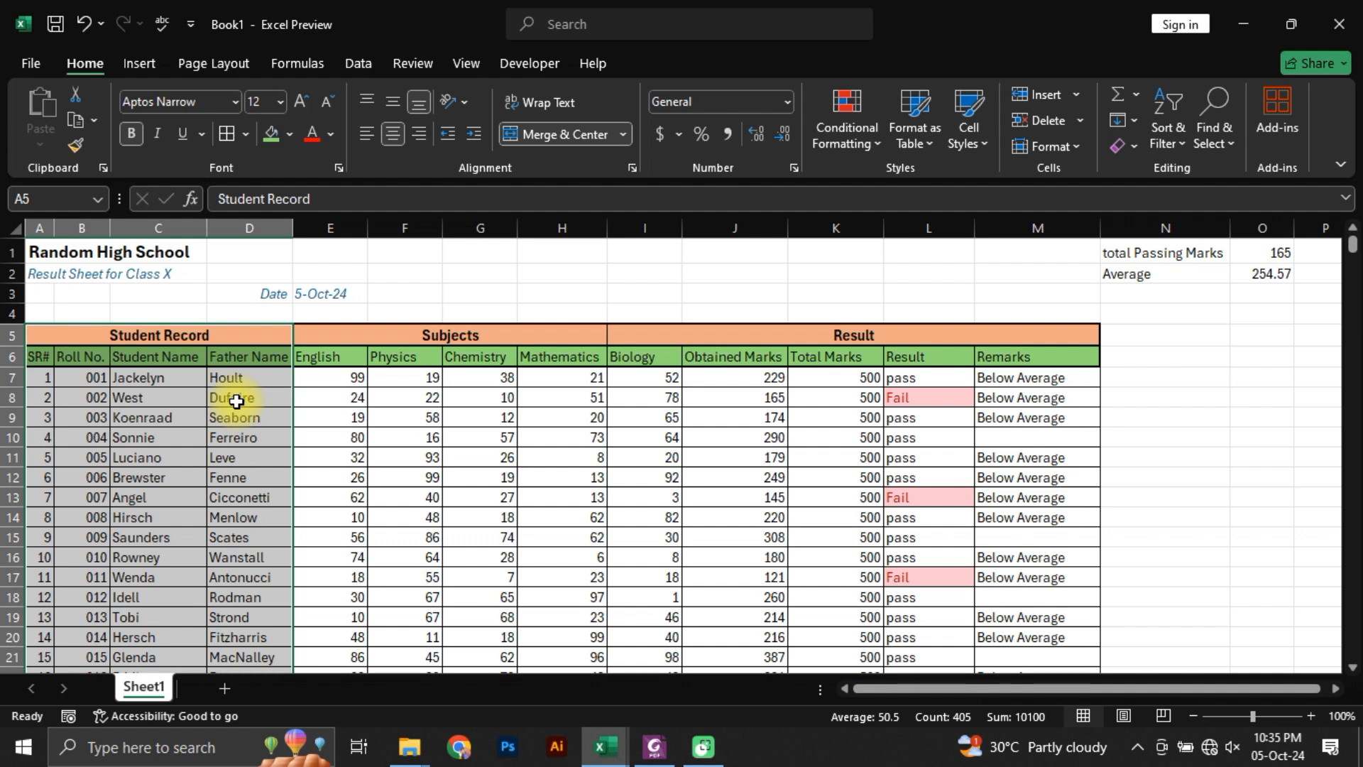
# Step: Apply a double-line border to the right edge of the Student Record block, A5:D106
pyautogui.hotkey('ctrl', '1')
pyautogui.click(334, 258)
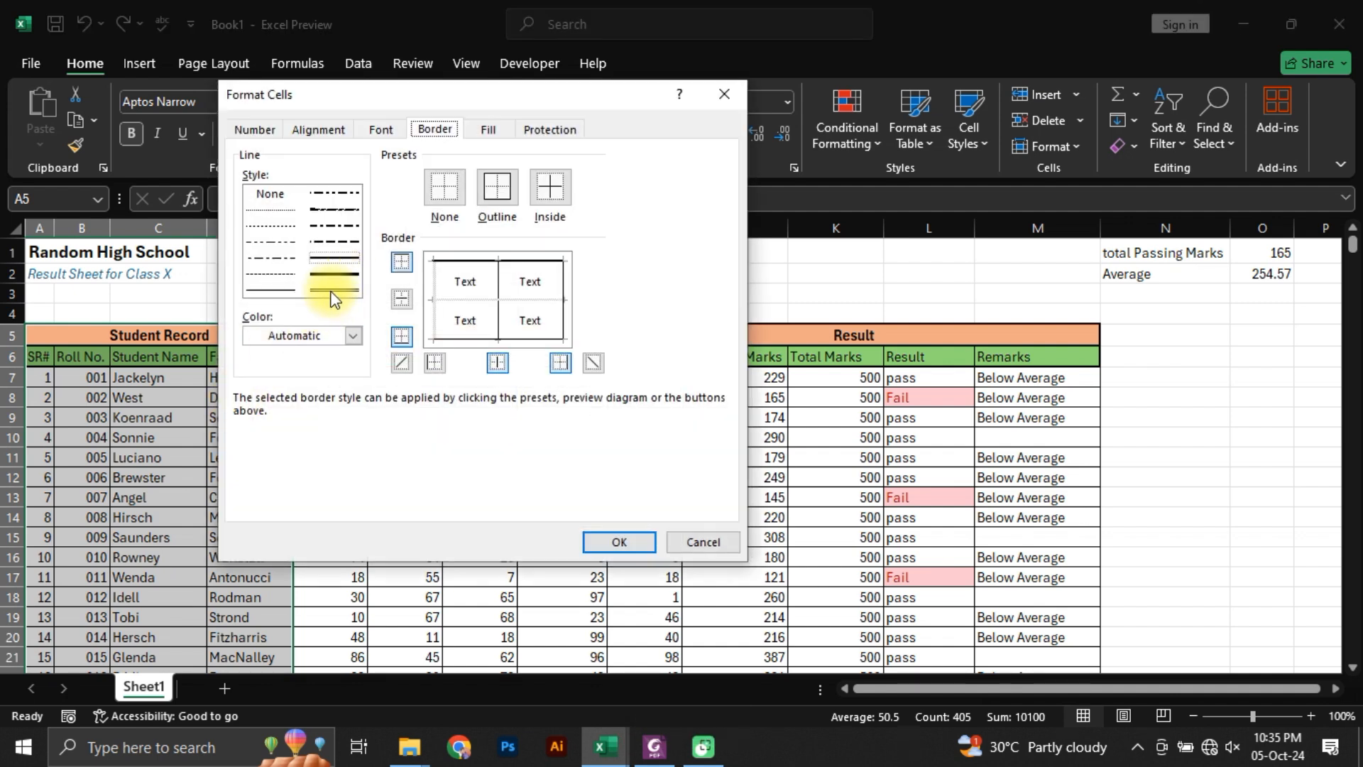
pyautogui.click(561, 317)
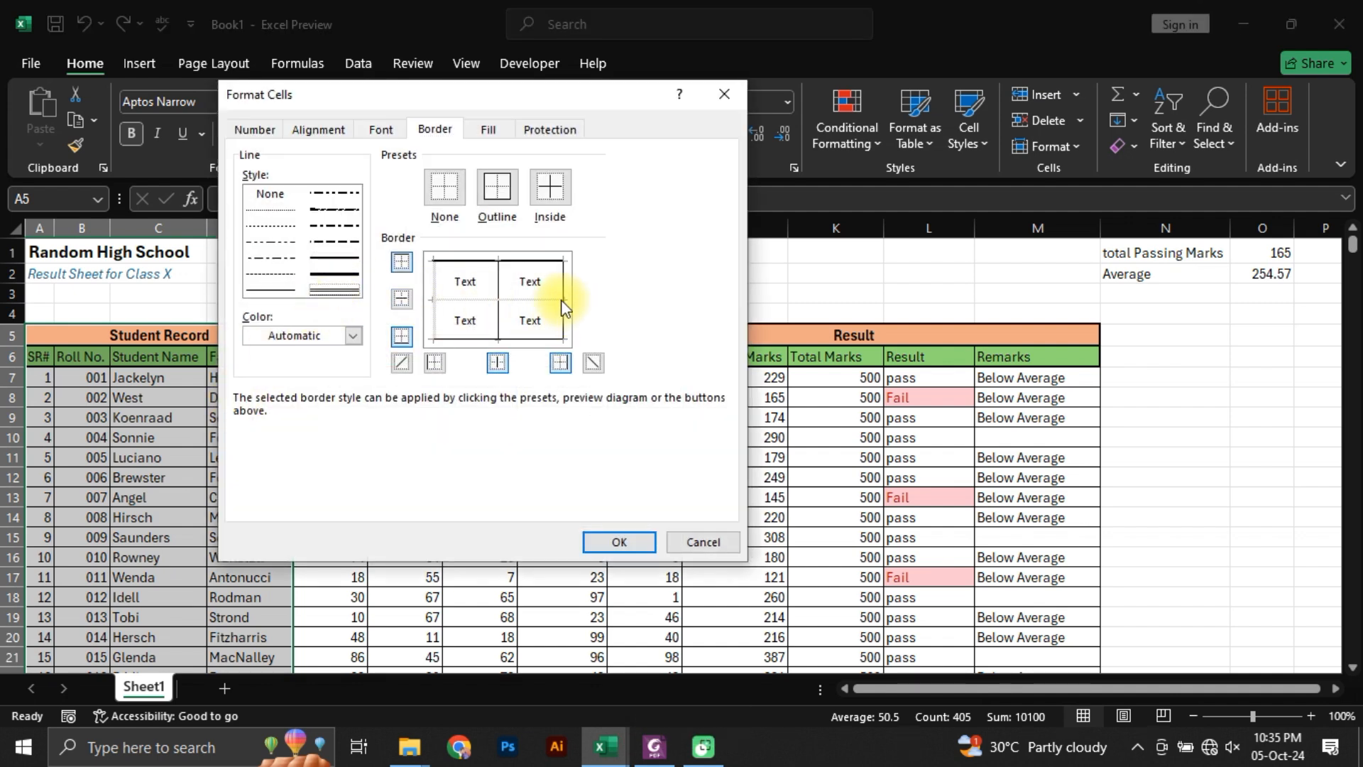
pyautogui.click(617, 542)
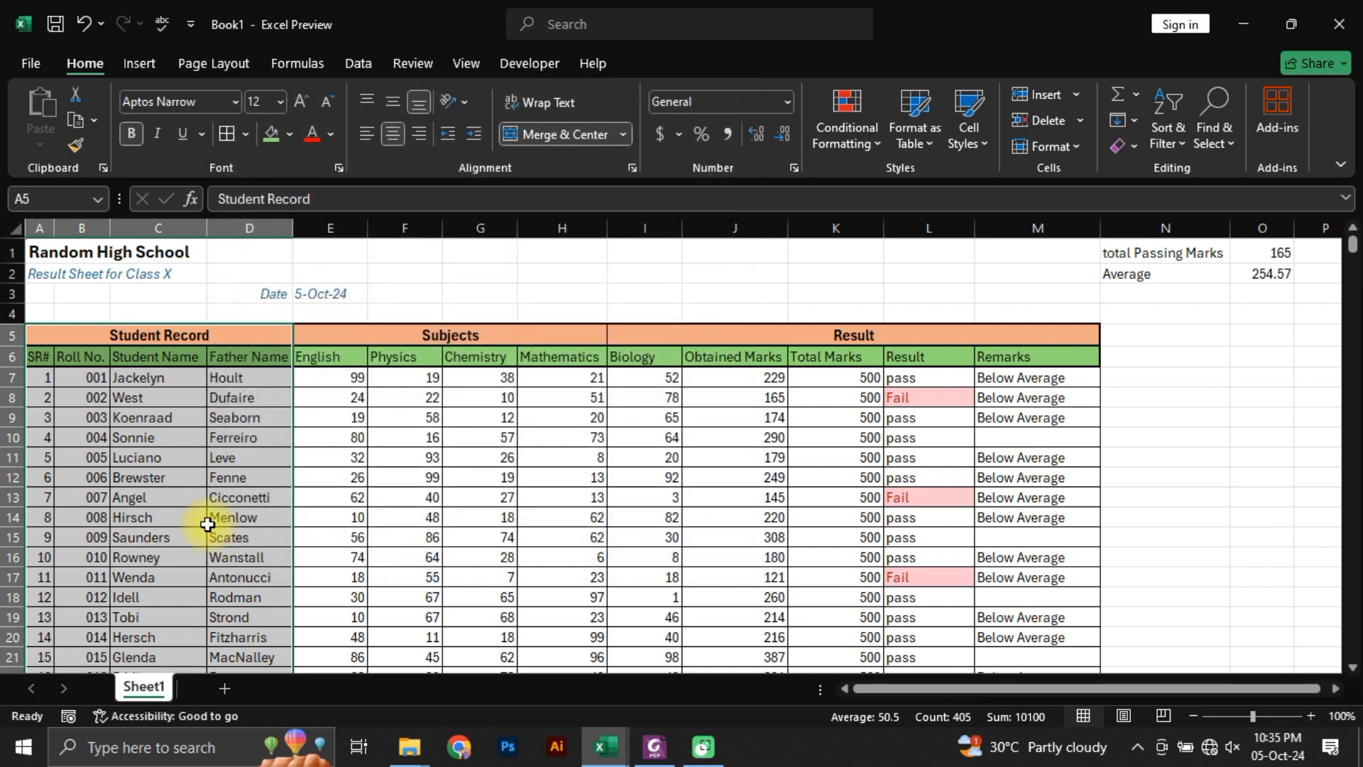
pyautogui.click(171, 478)
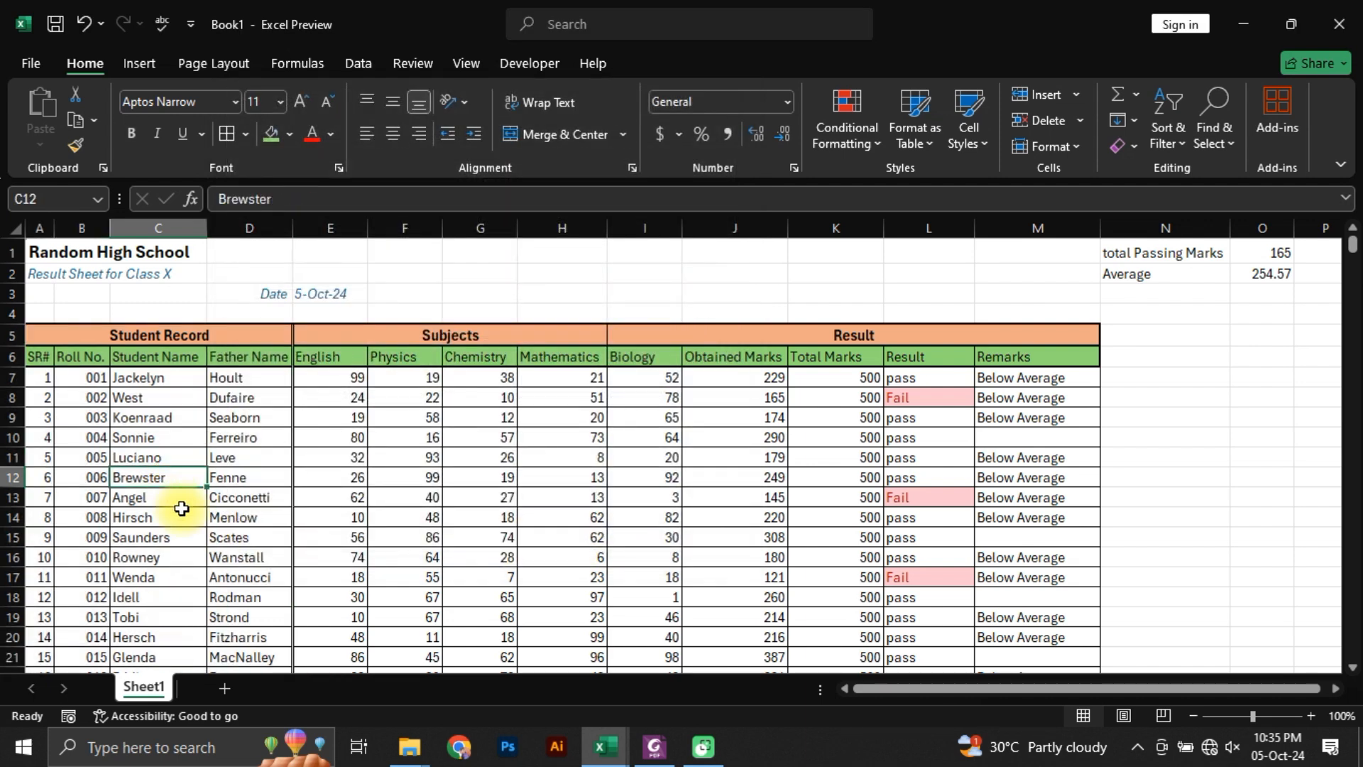
# Step: Repeat the double-line right border on the Subjects block, E5:H106
pyautogui.click(360, 342)
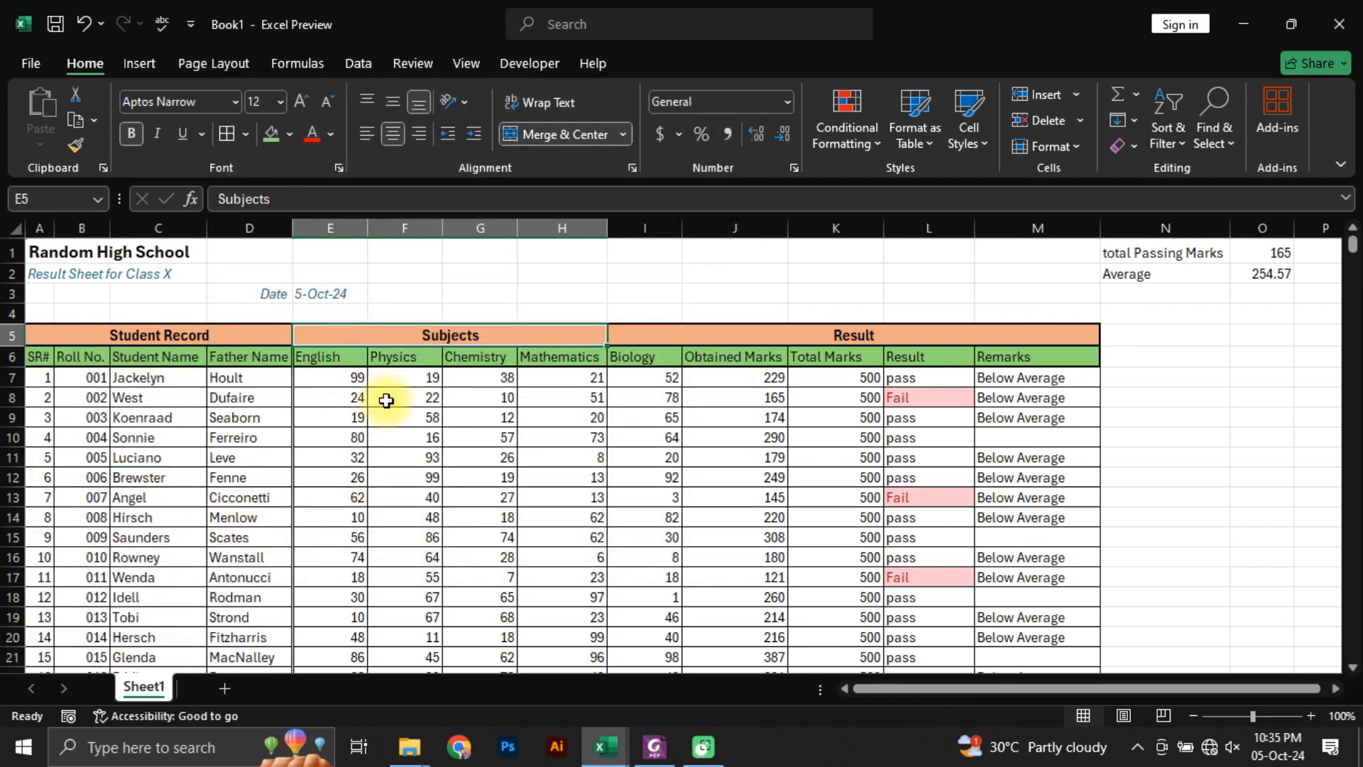
pyautogui.hotkey('ctrl', 'shift', 'Down')
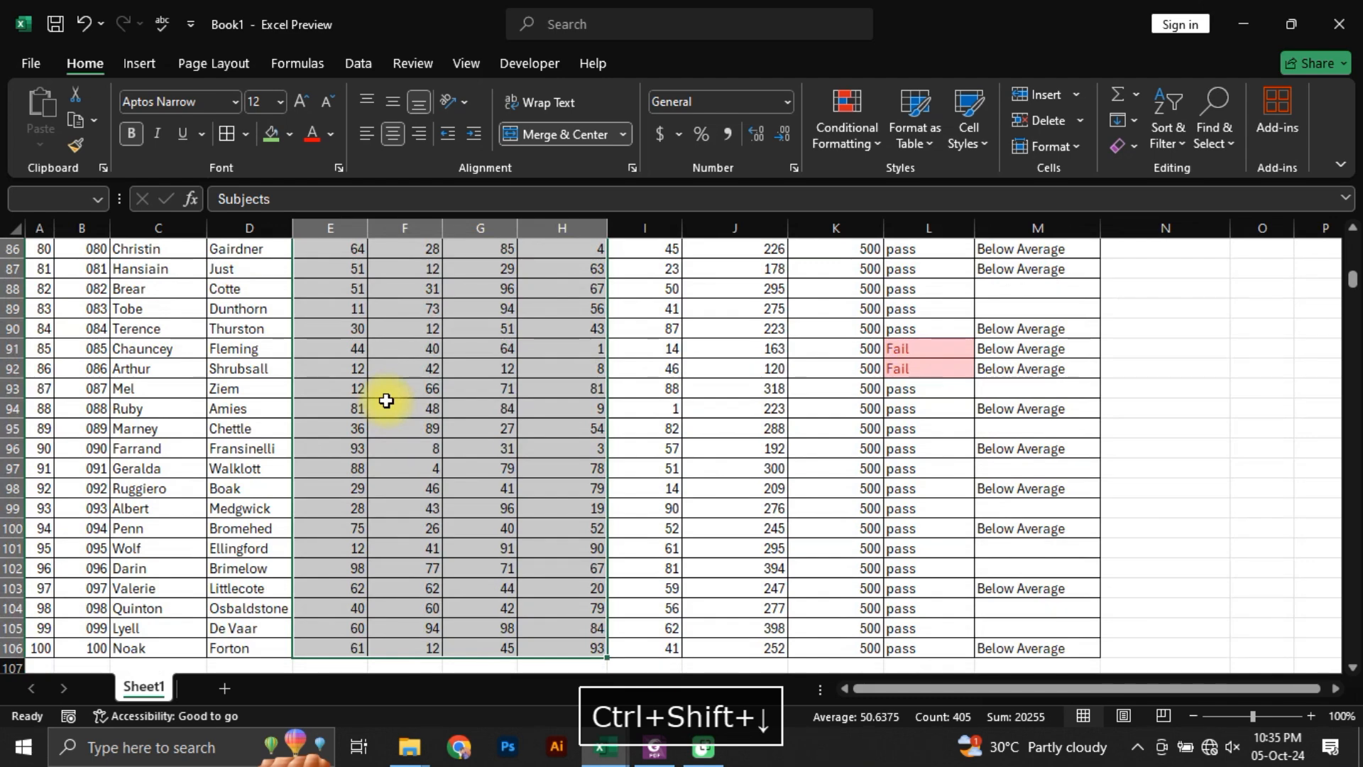
pyautogui.press('F4')
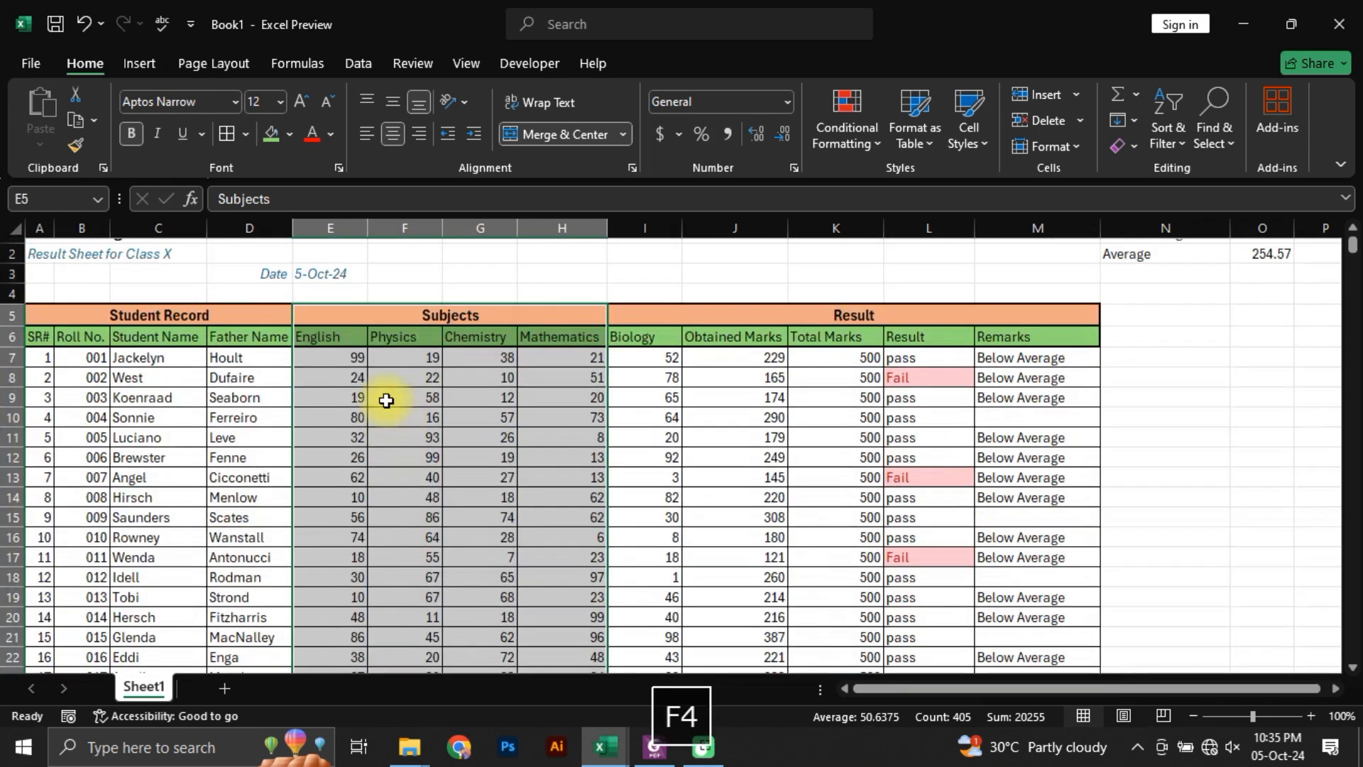
pyautogui.click(719, 359)
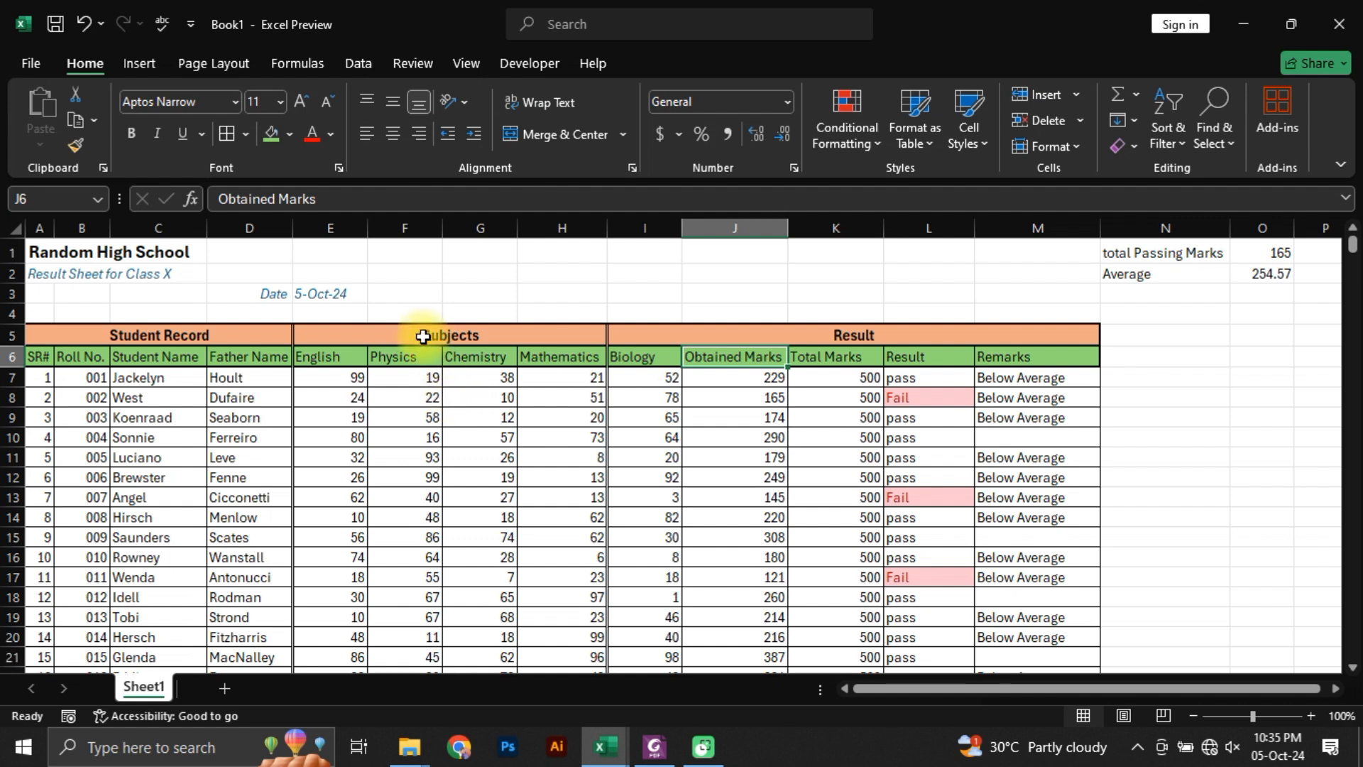
# Step: Unmerge the Subjects and Result headings in E5:M5, and clear the Result text from I5
pyautogui.moveTo(426, 338); pyautogui.dragTo(642, 337)
pyautogui.click(641, 337)
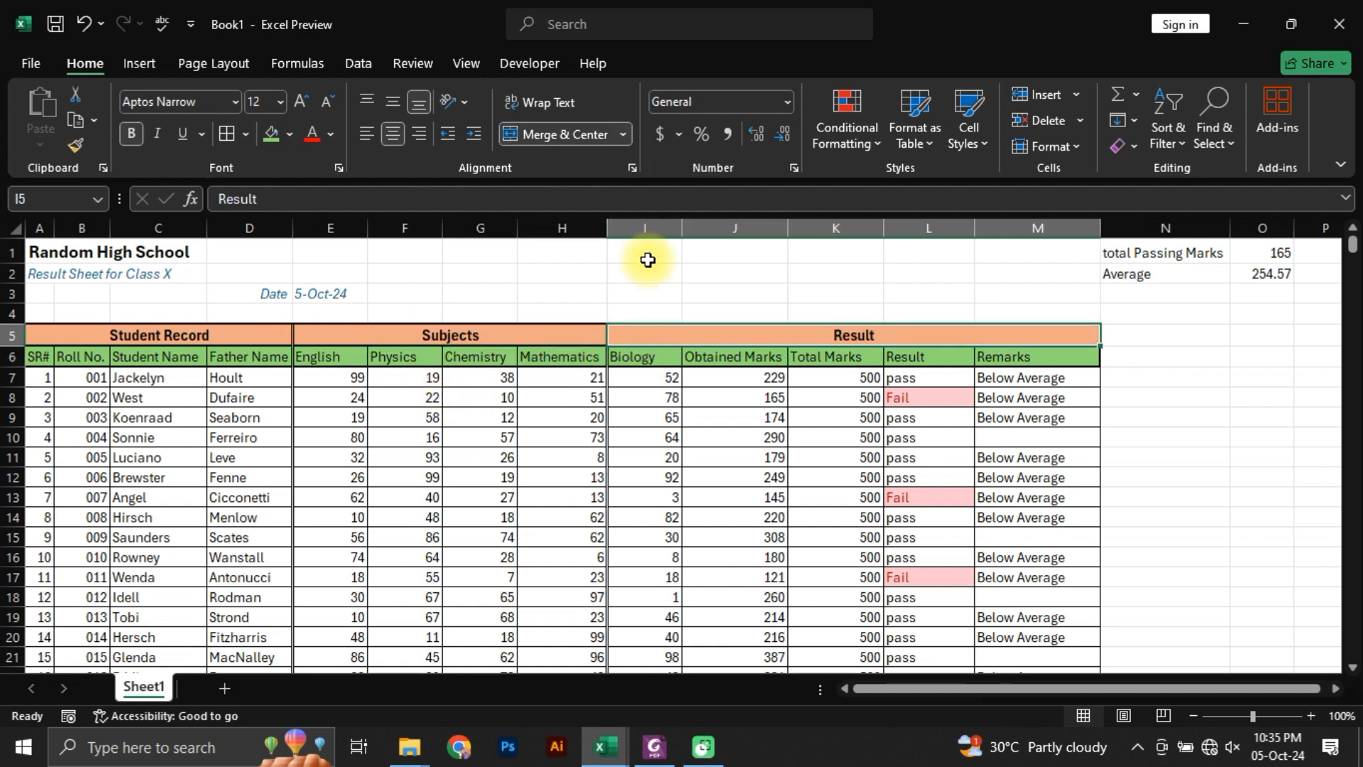
pyautogui.click(644, 221)
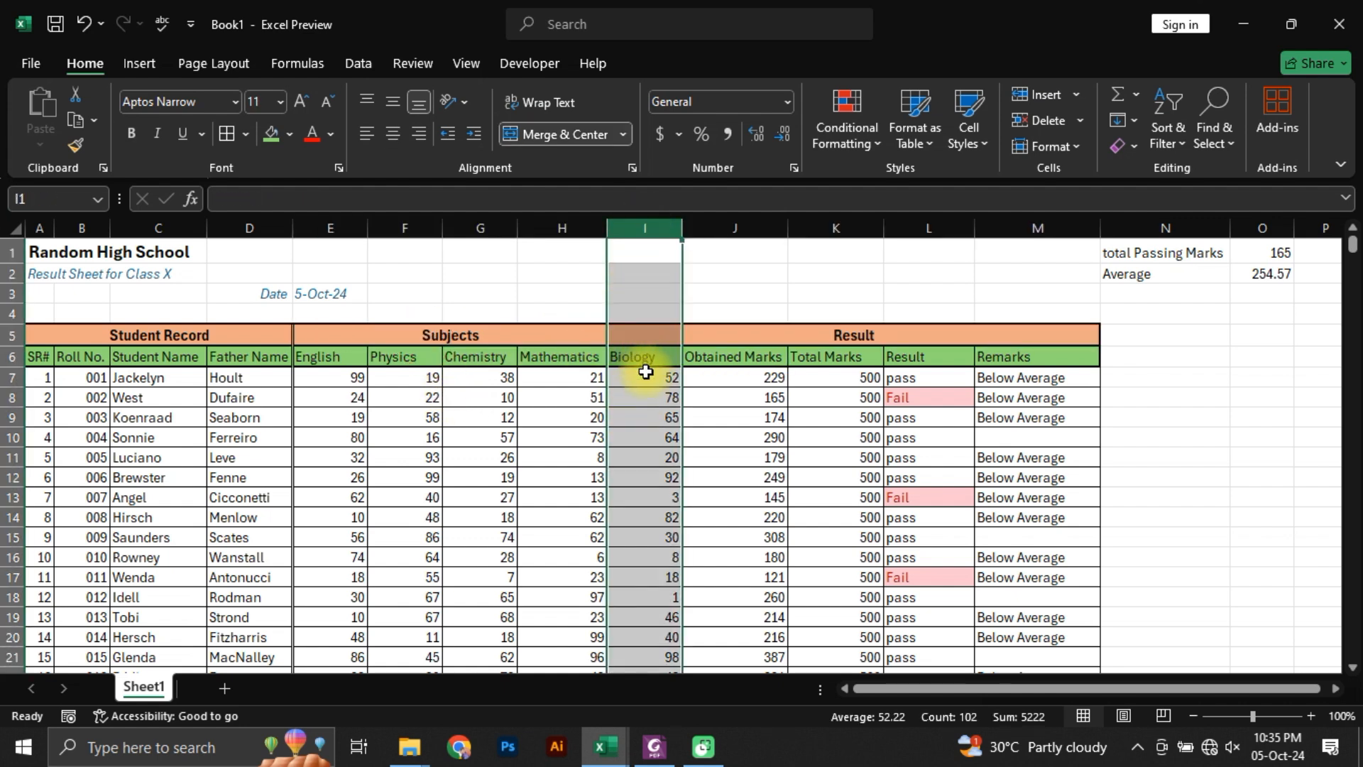
pyautogui.click(776, 337)
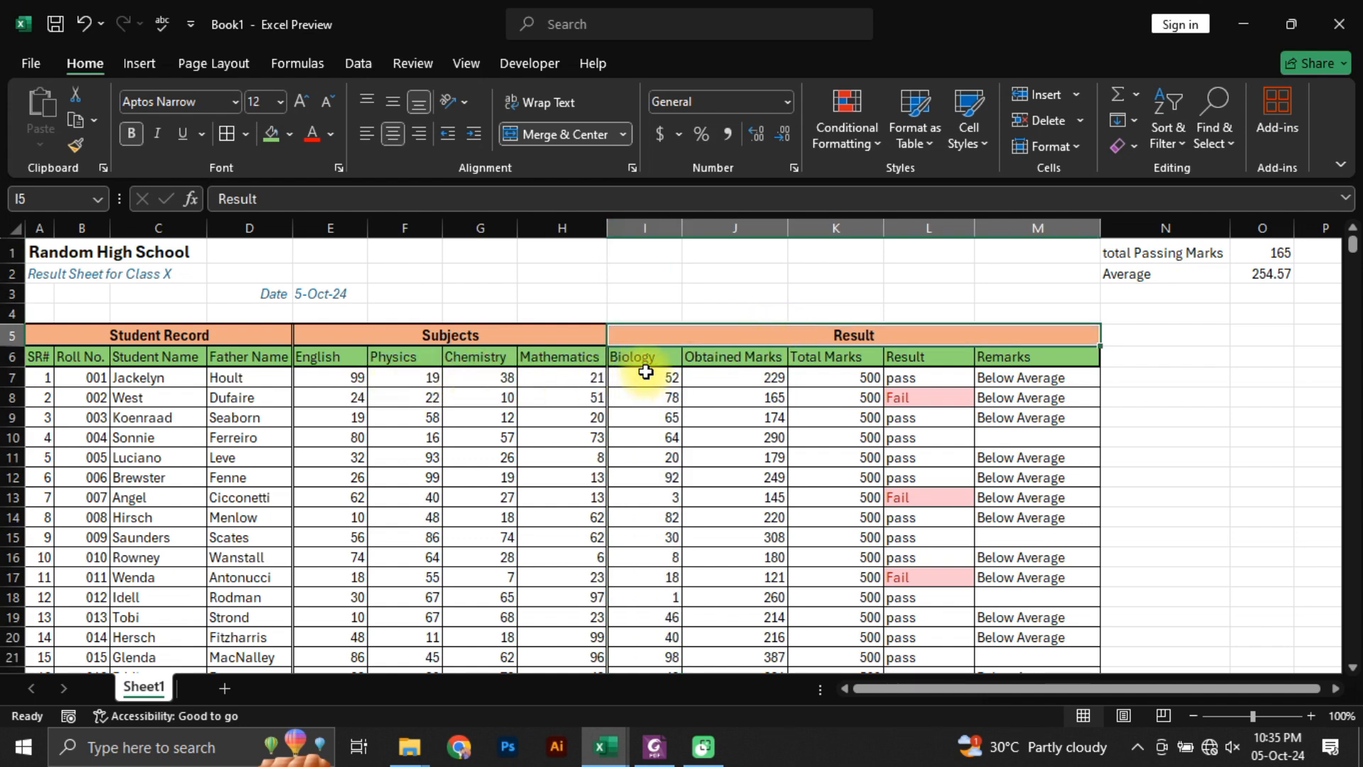
pyautogui.moveTo(360, 344); pyautogui.dragTo(736, 335)
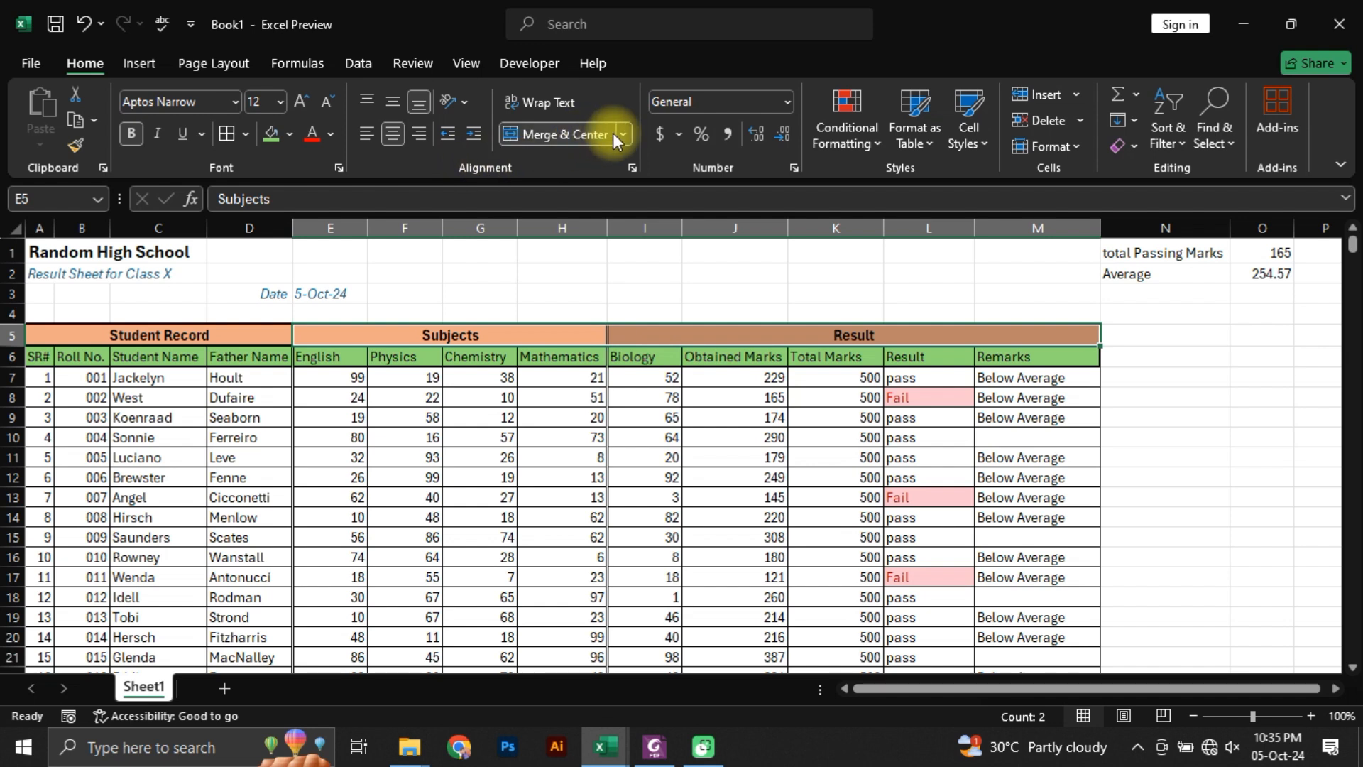
pyautogui.click(618, 135)
pyautogui.click(583, 244)
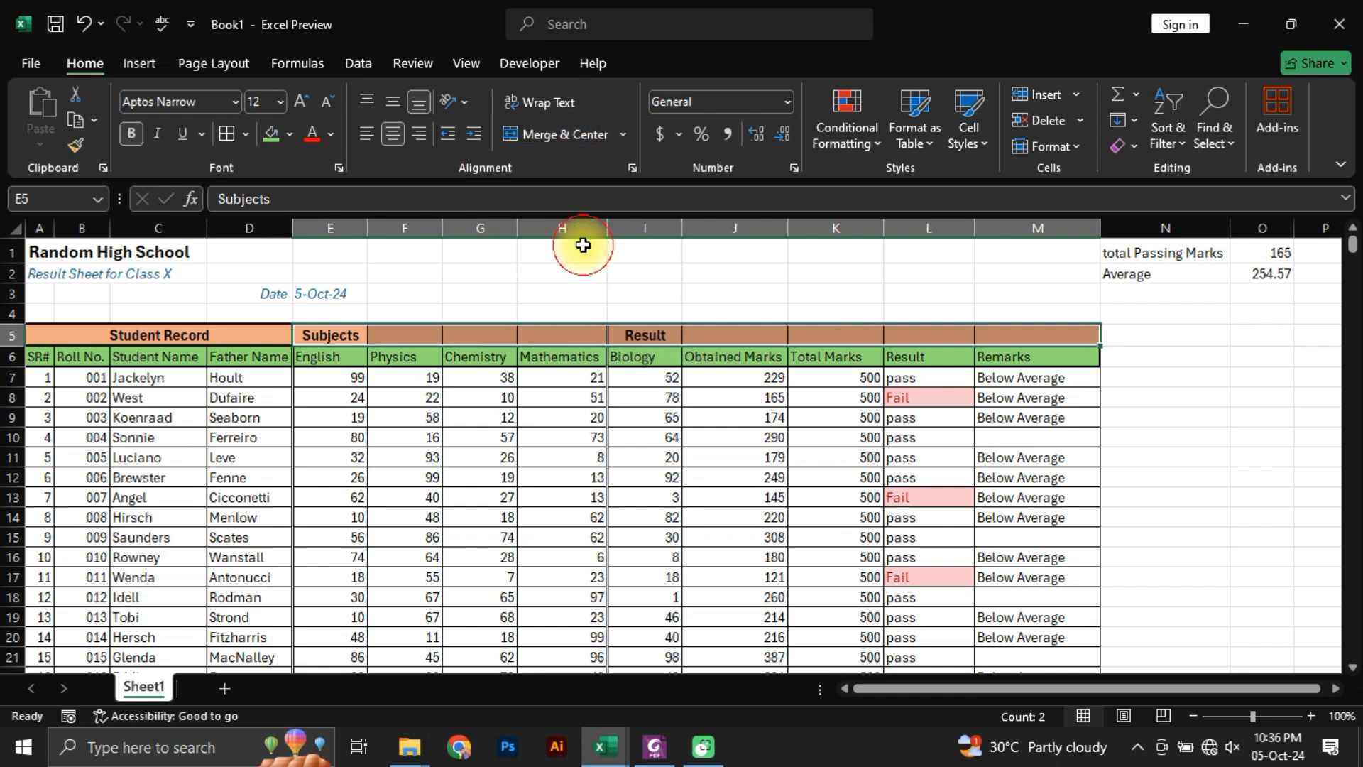
pyautogui.click(578, 500)
pyautogui.click(662, 340)
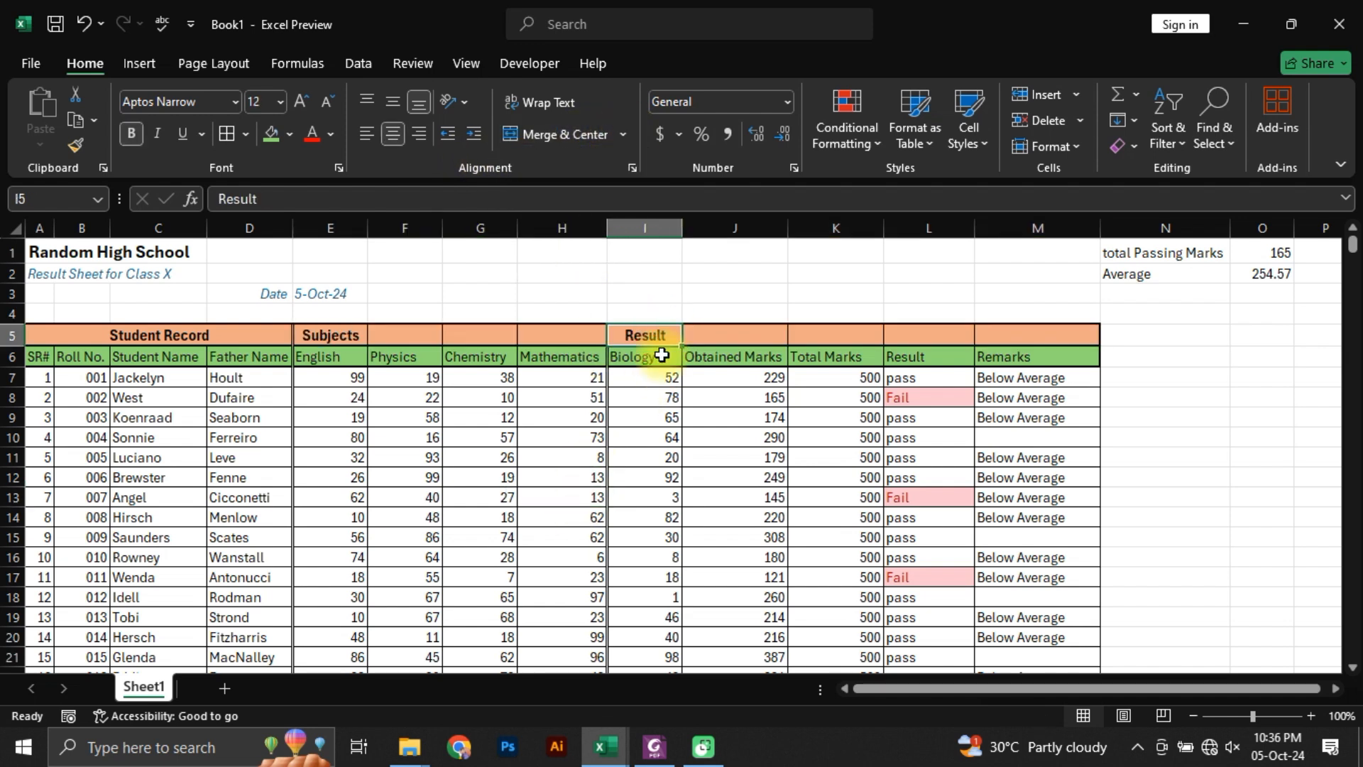
pyautogui.press('Delete')
# Step: Merge and center the Subjects heading across the five subject columns, E5:I5
pyautogui.press('Left')
pyautogui.press('Left')
pyautogui.press('Left')
pyautogui.press('Left')
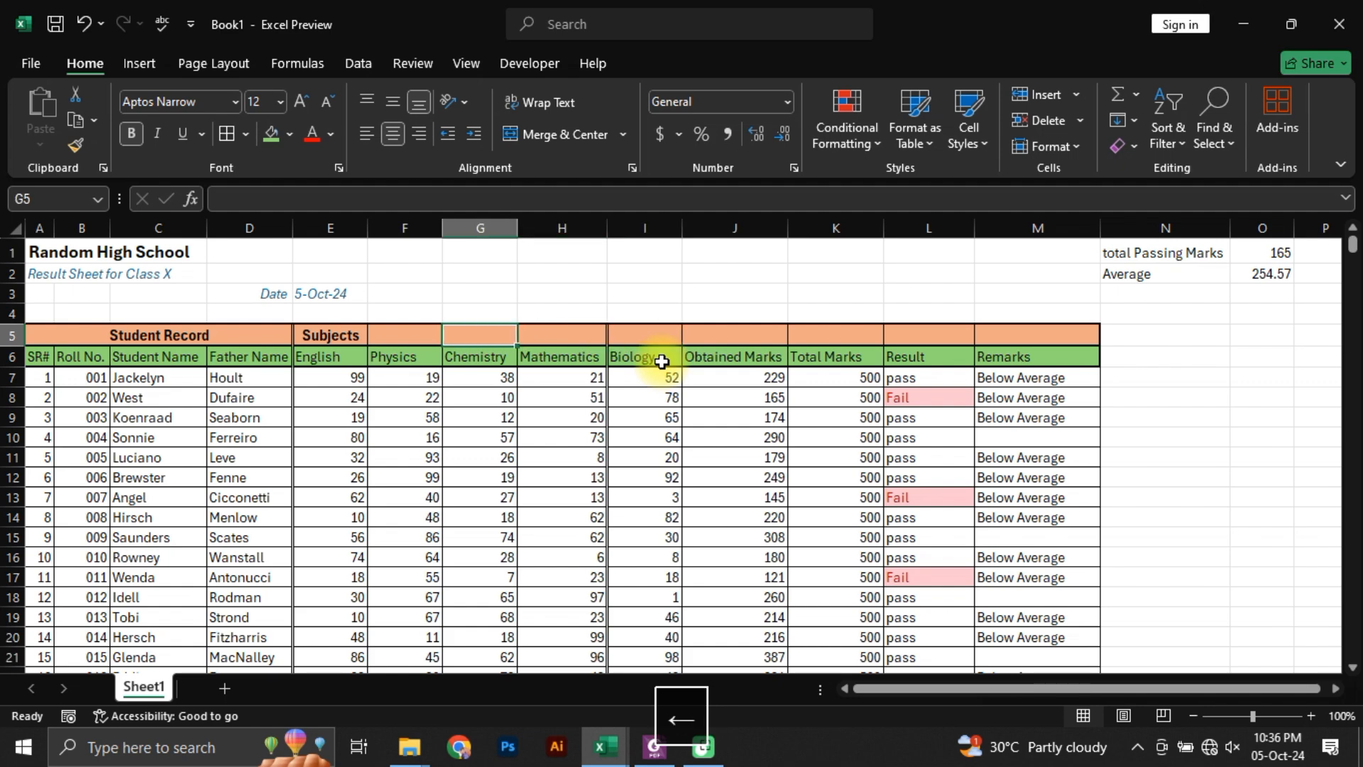
pyautogui.hotkey('ctrl', 'Right')
pyautogui.hotkey('ctrl', 'Left')
pyautogui.hotkey('ctrl', 'Left')
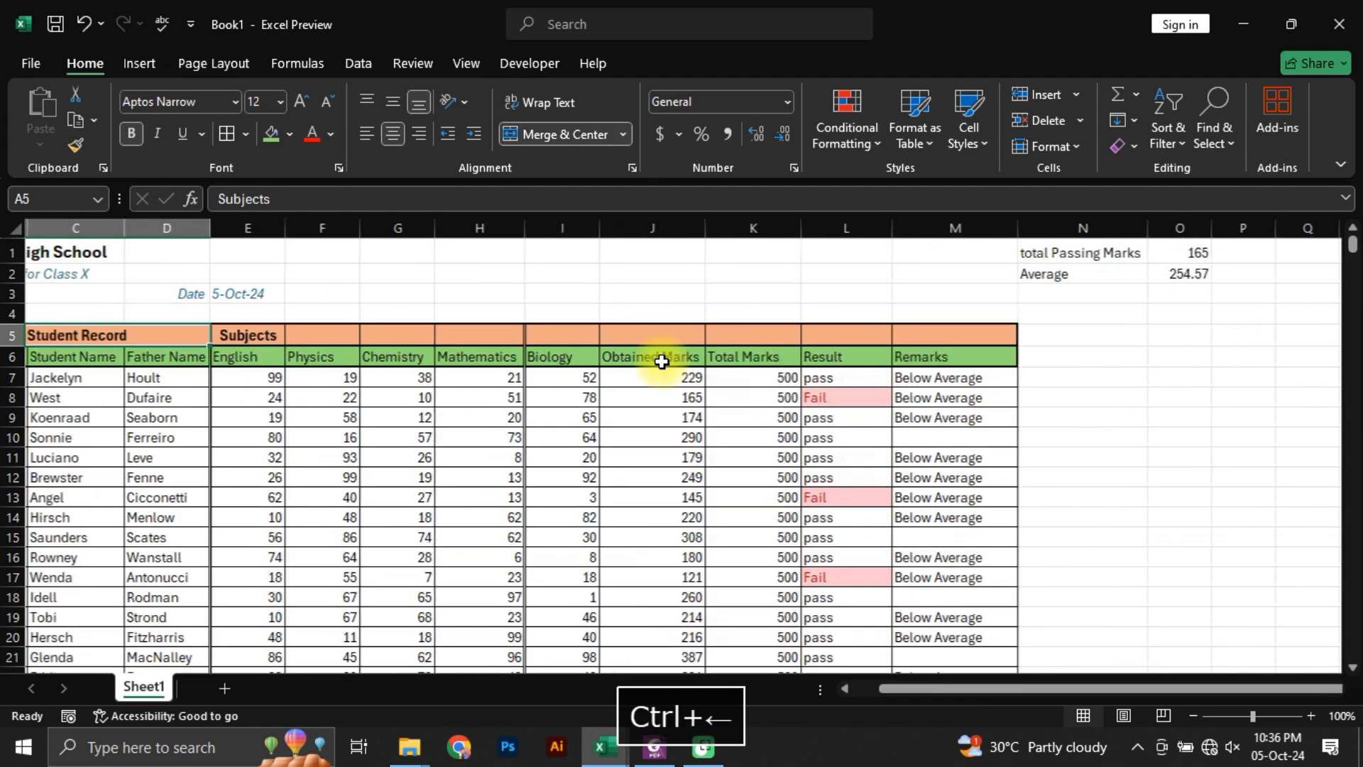
pyautogui.press('Left')
pyautogui.press('Right')
pyautogui.press('Right')
pyautogui.press('Left')
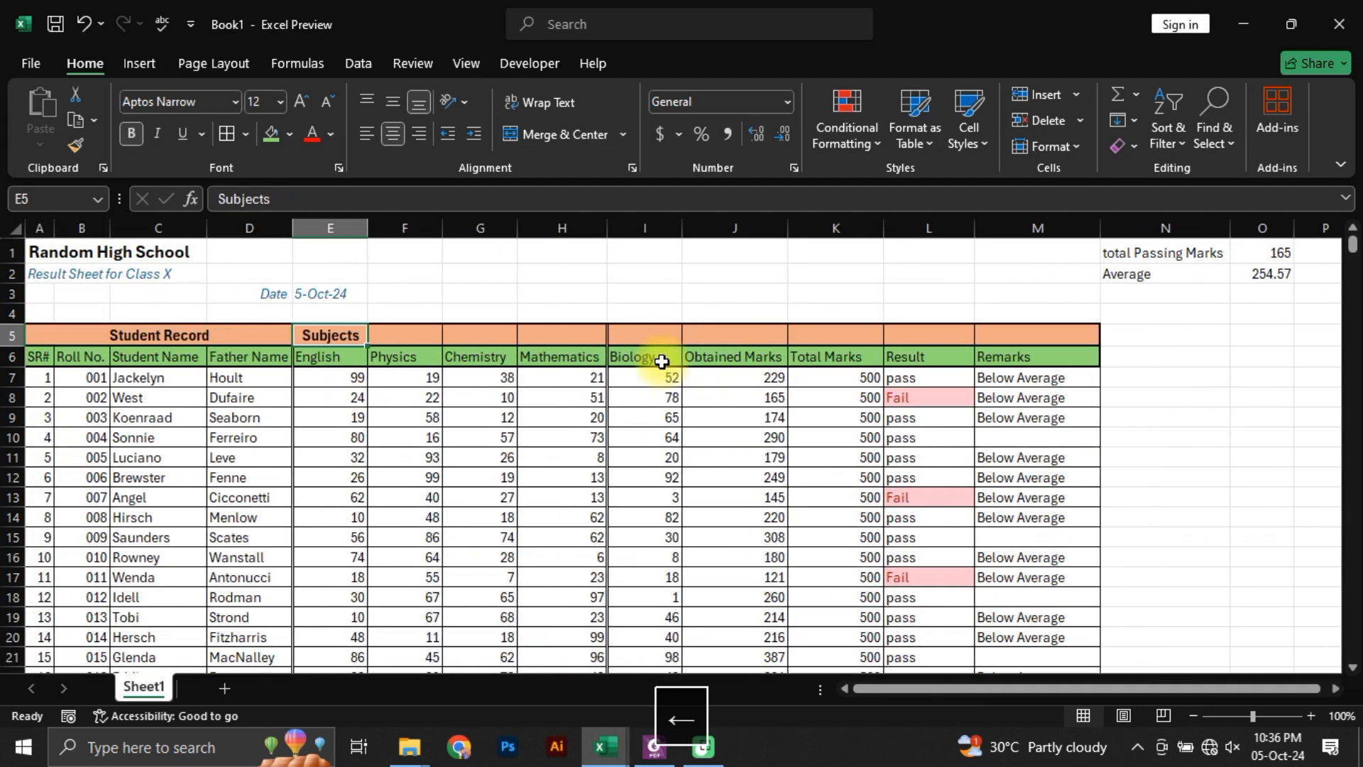
pyautogui.hotkey('shift', 'Right')
pyautogui.hotkey('shift', 'Right')
pyautogui.hotkey('shift', 'Right')
pyautogui.hotkey('shift', 'Right')
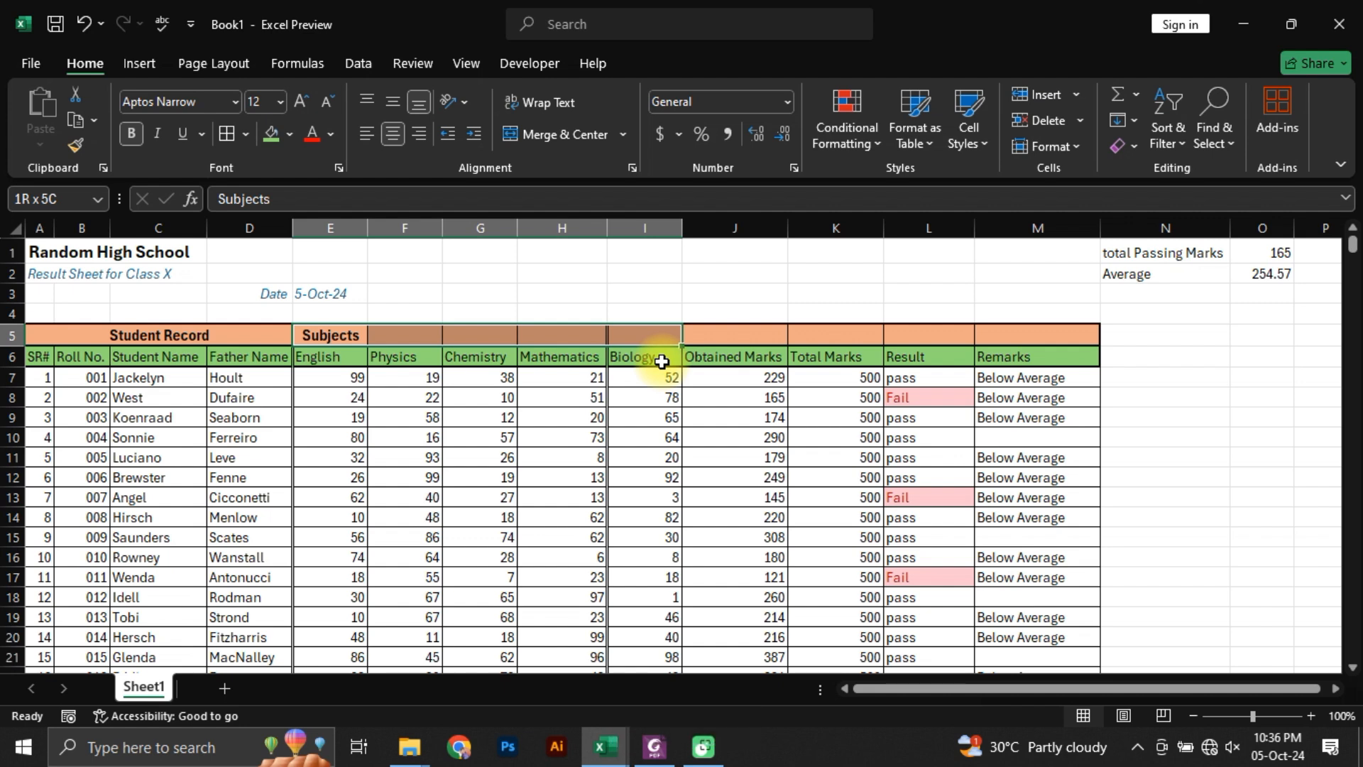
pyautogui.press('h')
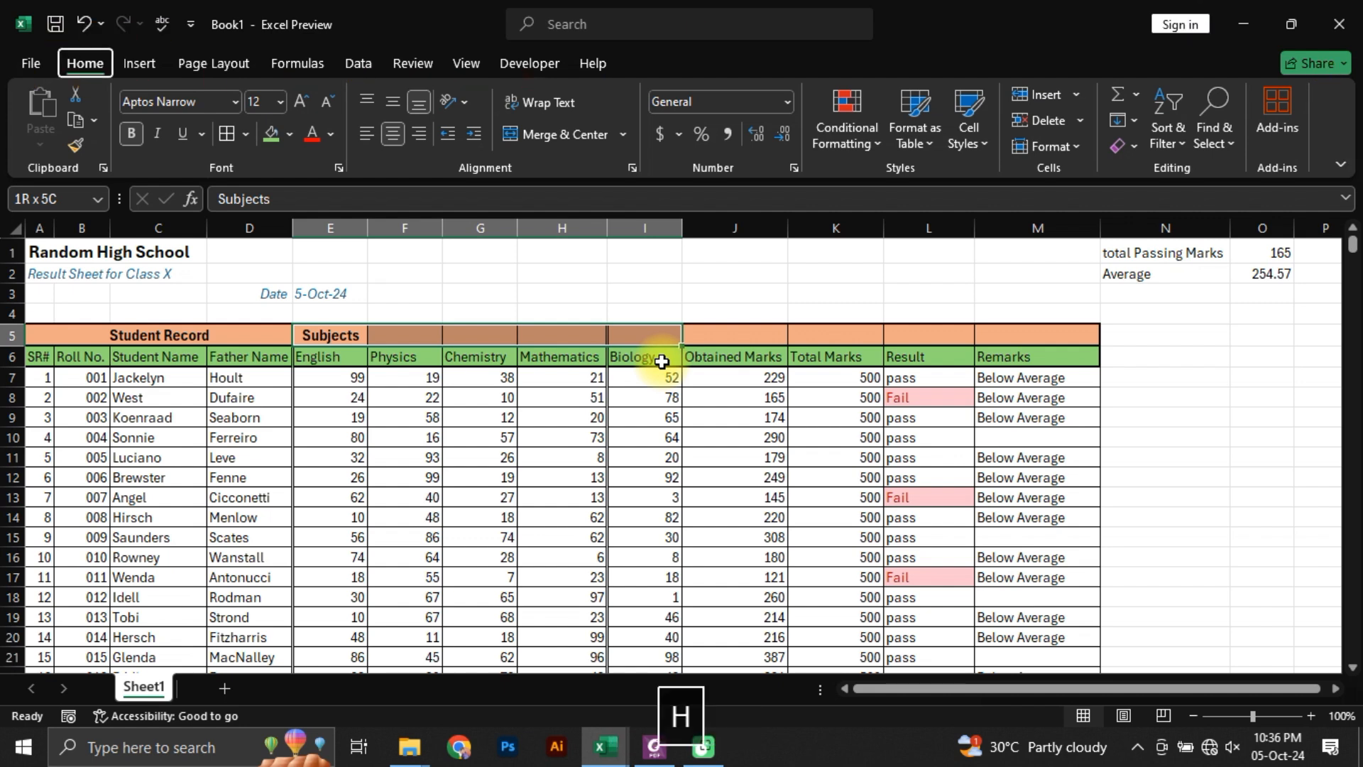
pyautogui.press('m')
pyautogui.press('c')
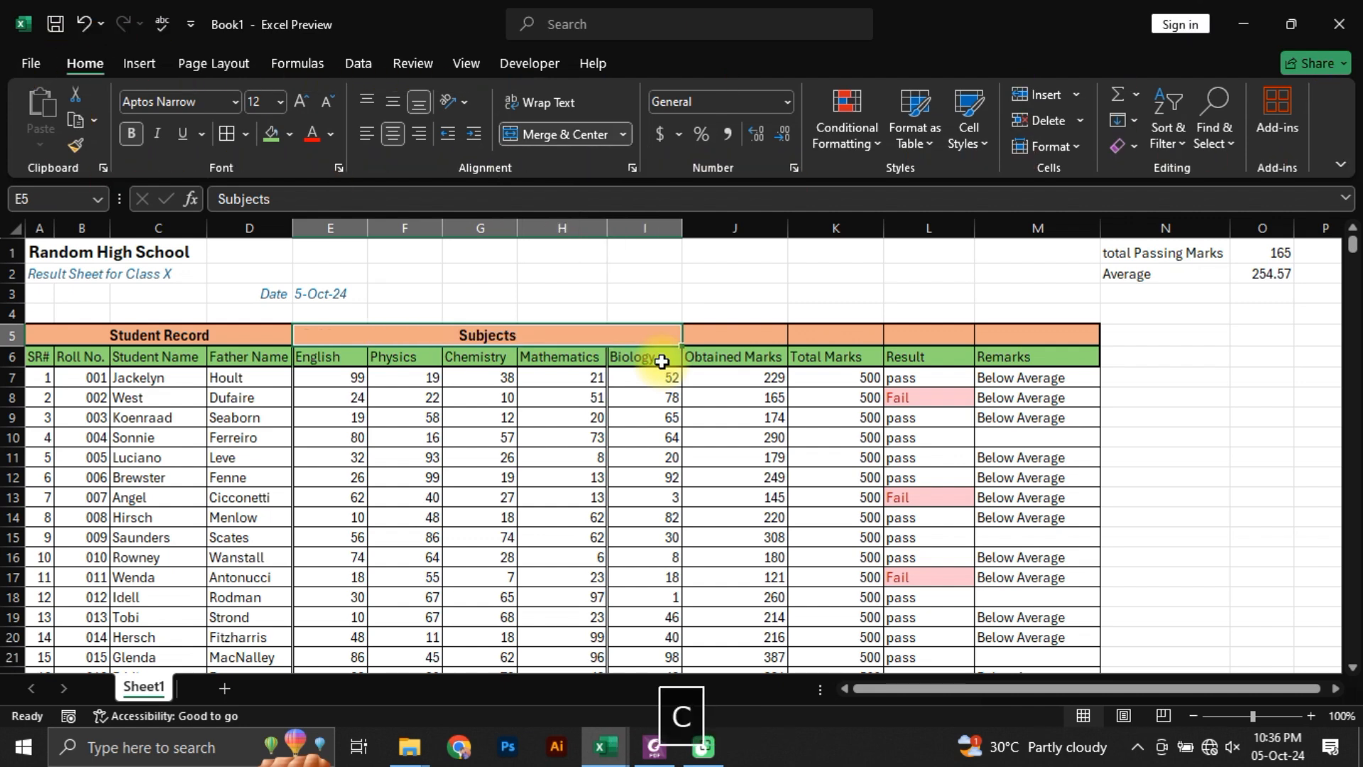
# Step: Merge and center the empty heading cells J5:M5 above Obtained Marks through Remarks
pyautogui.press('Down')
pyautogui.press('Up')
pyautogui.press('Right')
pyautogui.press('Right')
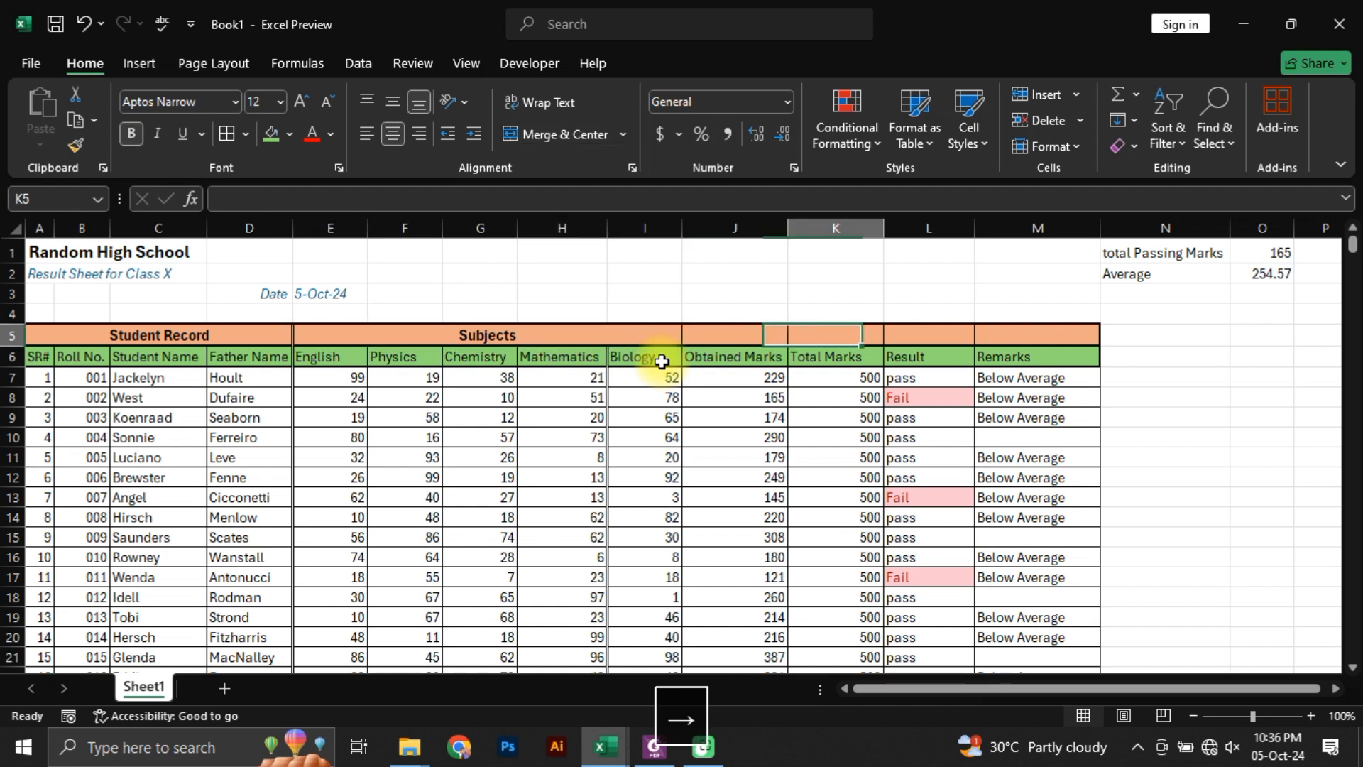
pyautogui.press('Left')
pyautogui.hotkey('shift', 'Right')
pyautogui.hotkey('shift', 'Right')
pyautogui.hotkey('shift', 'Right')
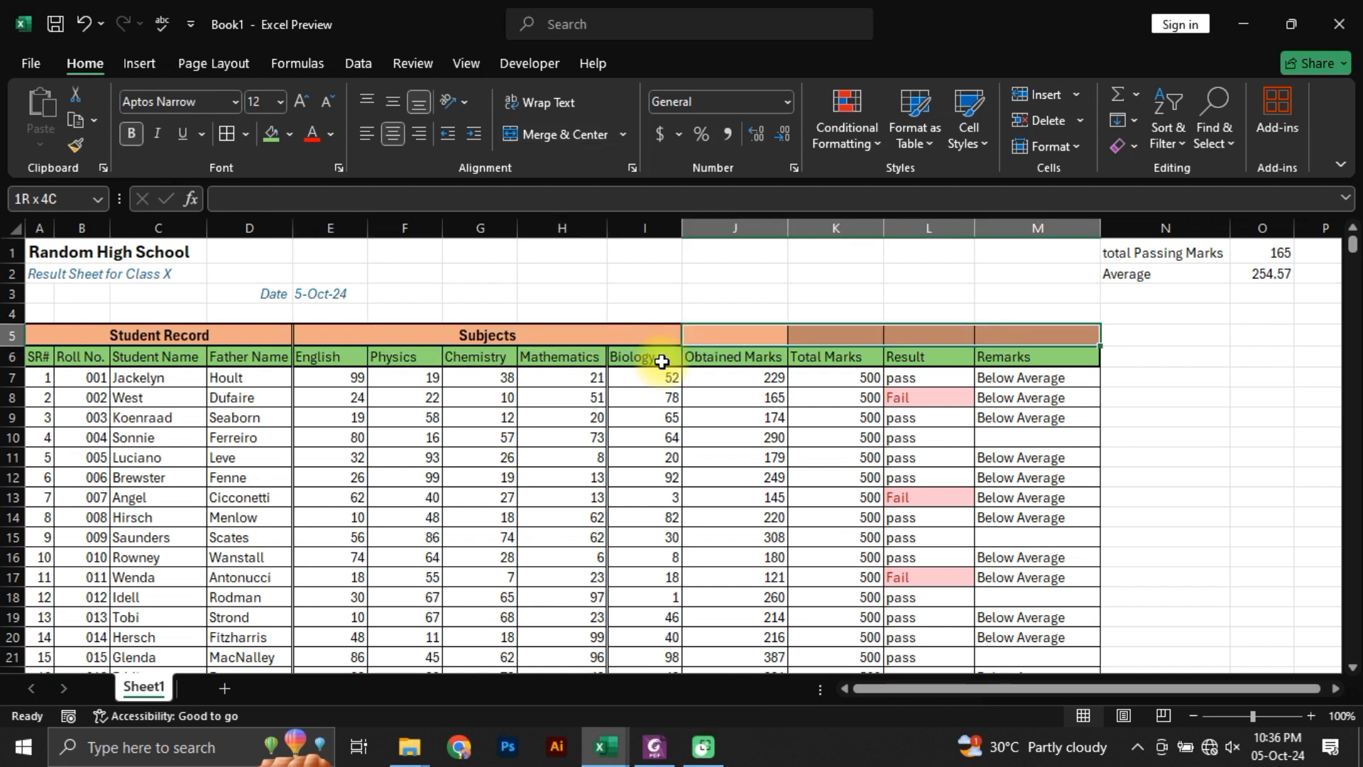
pyautogui.hotkey('alt', 'h')
pyautogui.press('m')
pyautogui.press('c')
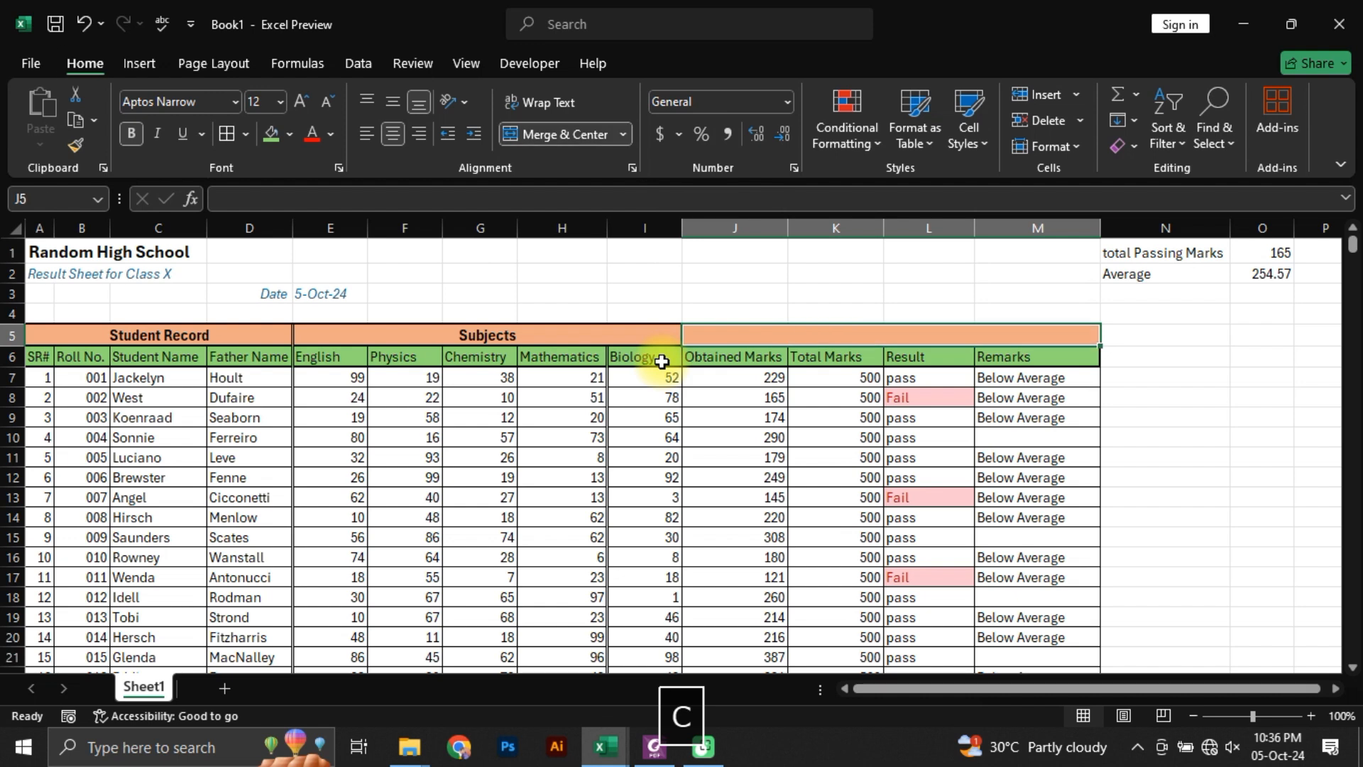
# Step: Enter the heading Result in the merged cell J5:M5
pyautogui.write('Res')
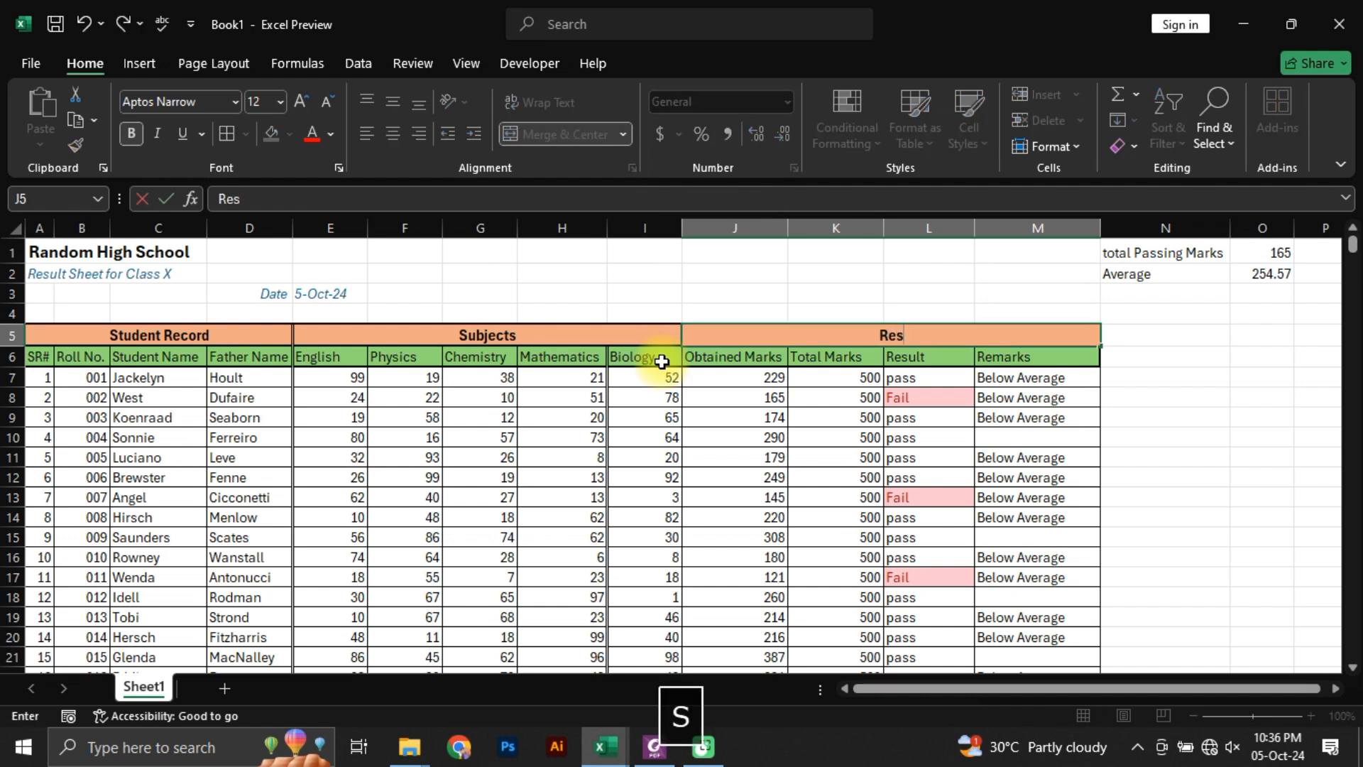
pyautogui.write('ult')
pyautogui.press('Return')
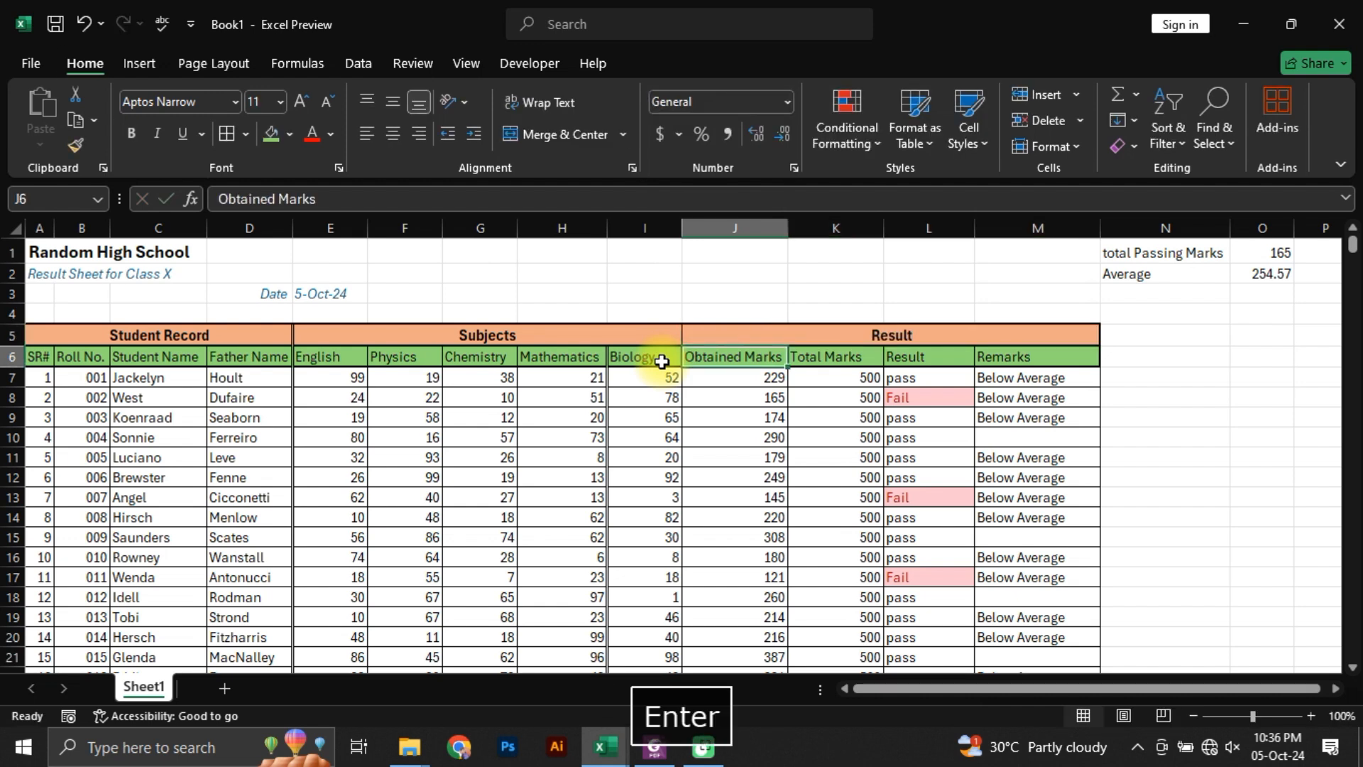
pyautogui.press('Up')
pyautogui.press('Down')
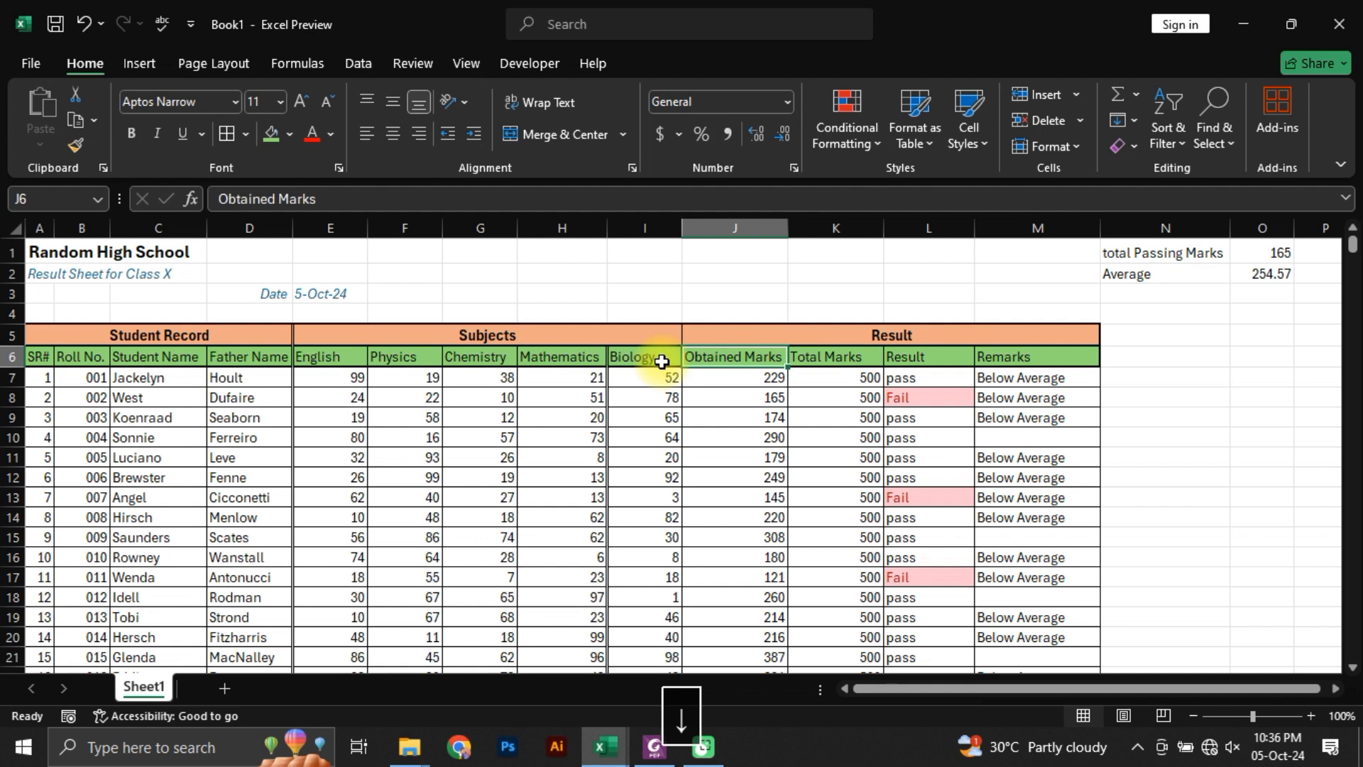
pyautogui.press('Up')
# Step: Remove all borders from the whole Subjects block, E5:I106
pyautogui.click(642, 396)
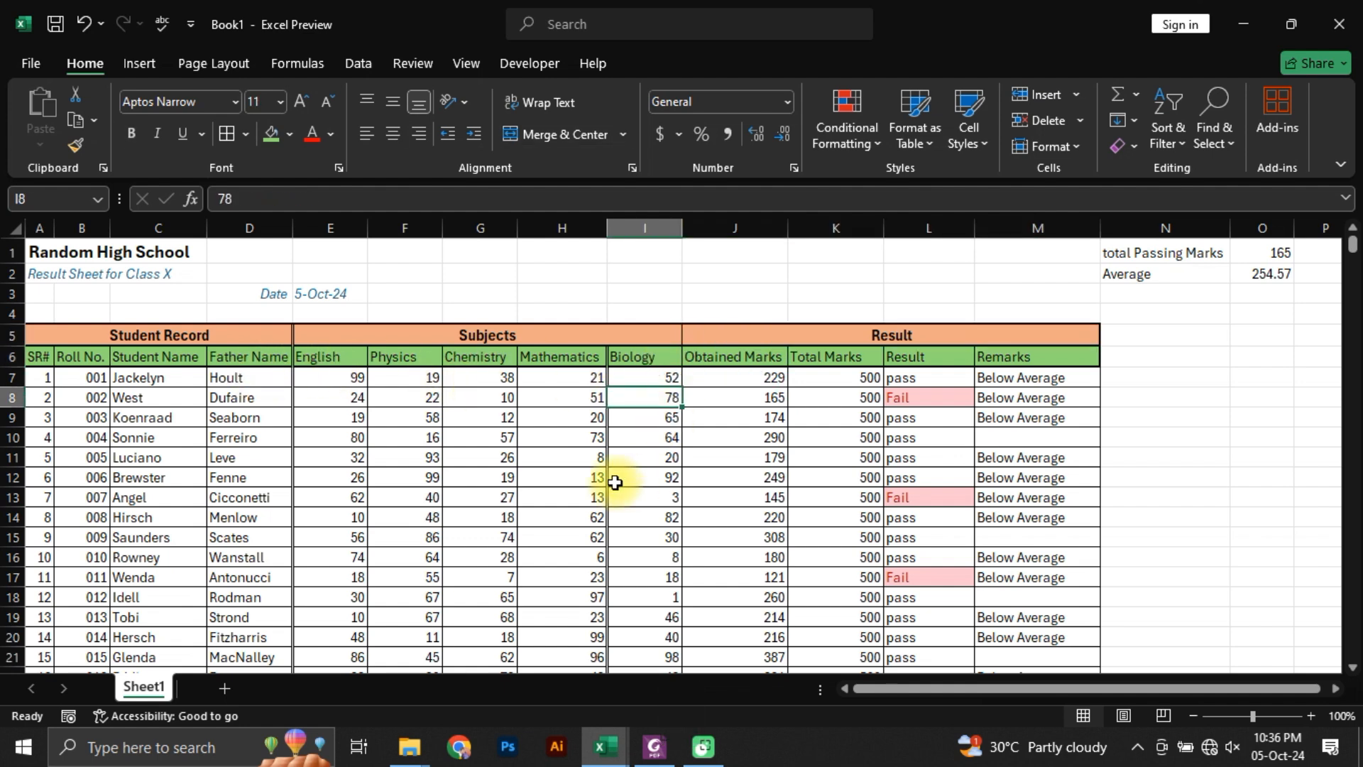
pyautogui.moveTo(582, 341); pyautogui.dragTo(581, 359)
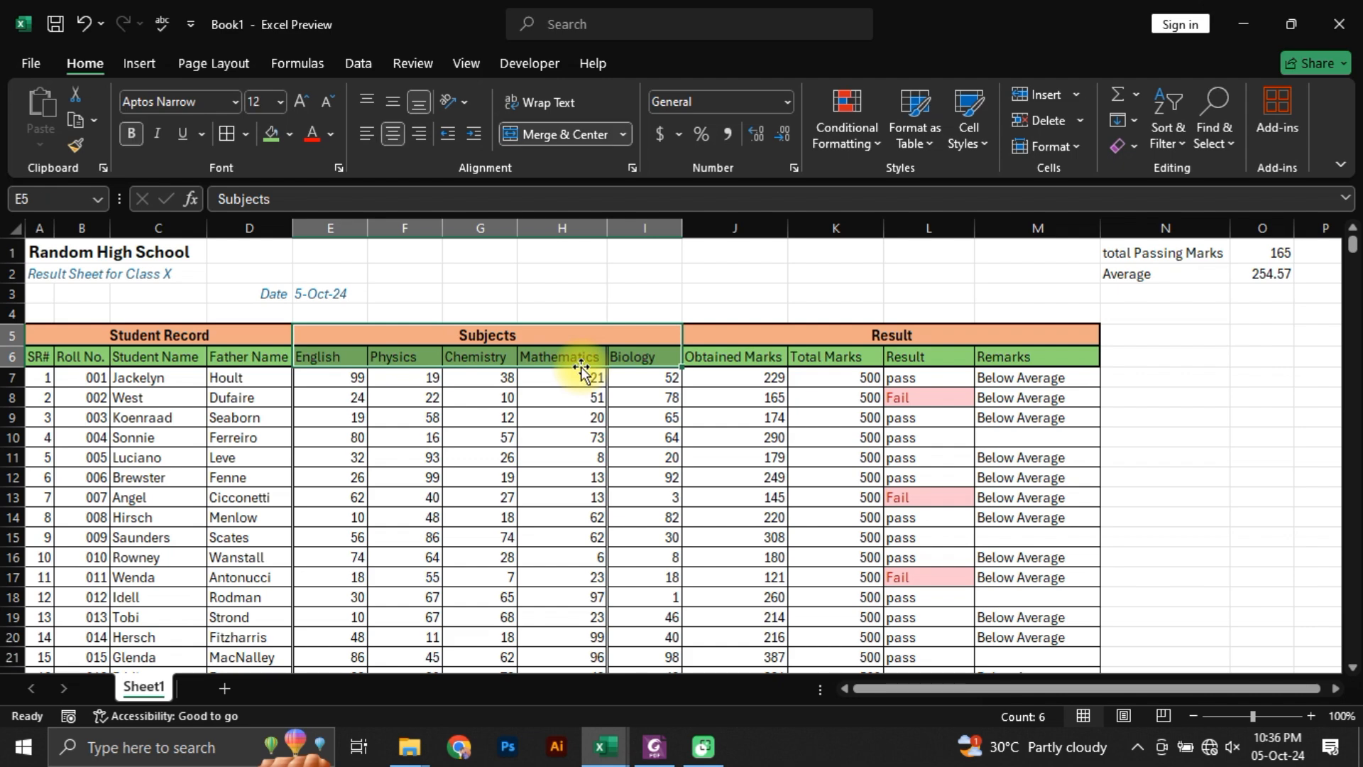
pyautogui.click(578, 335)
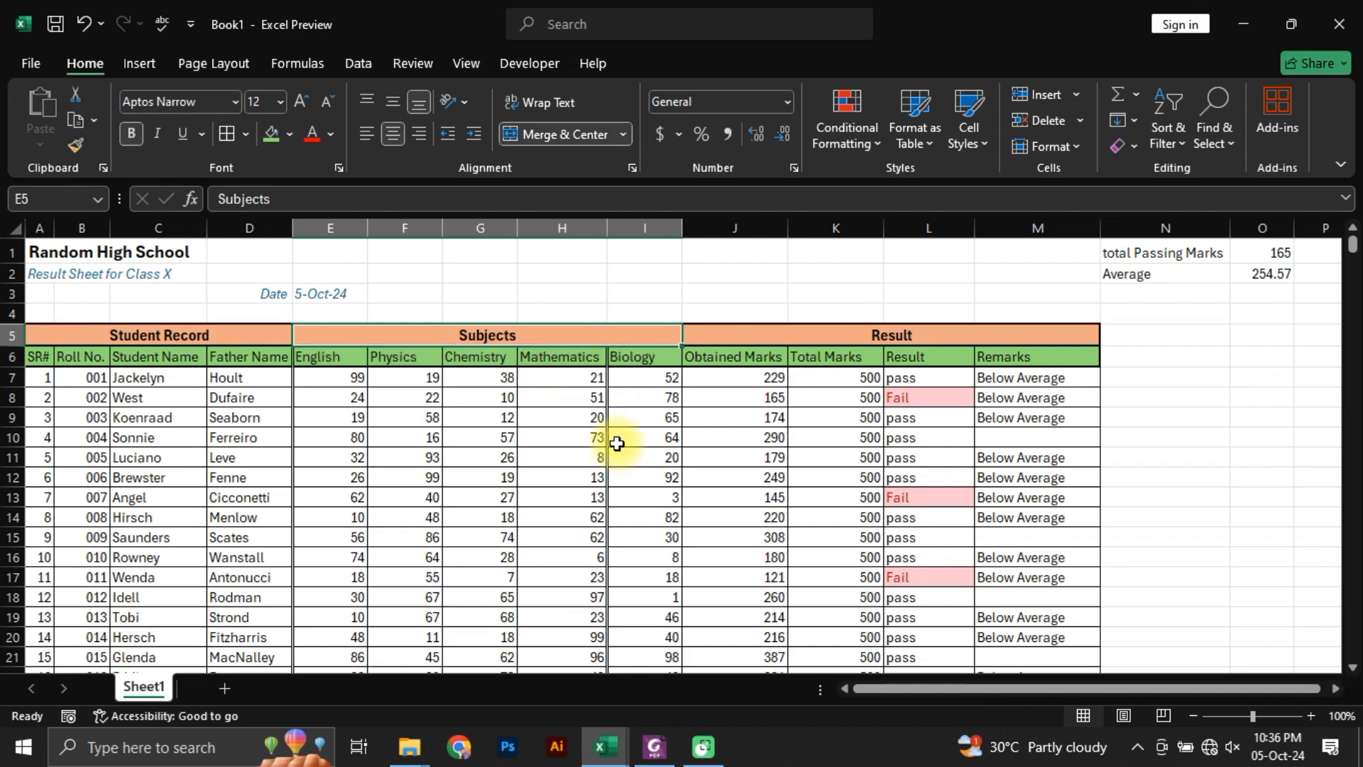
pyautogui.hotkey('ctrl', 'shift', 'Down')
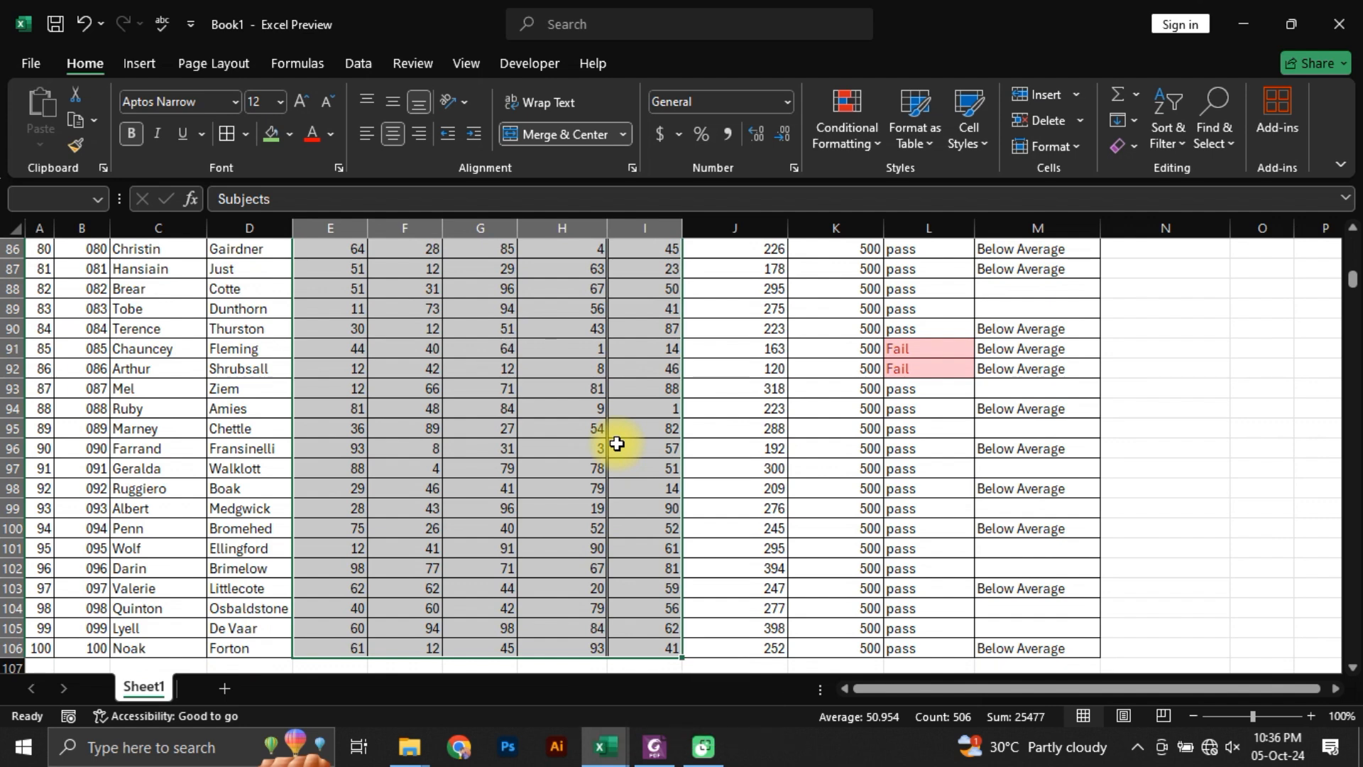
pyautogui.press('Escape')
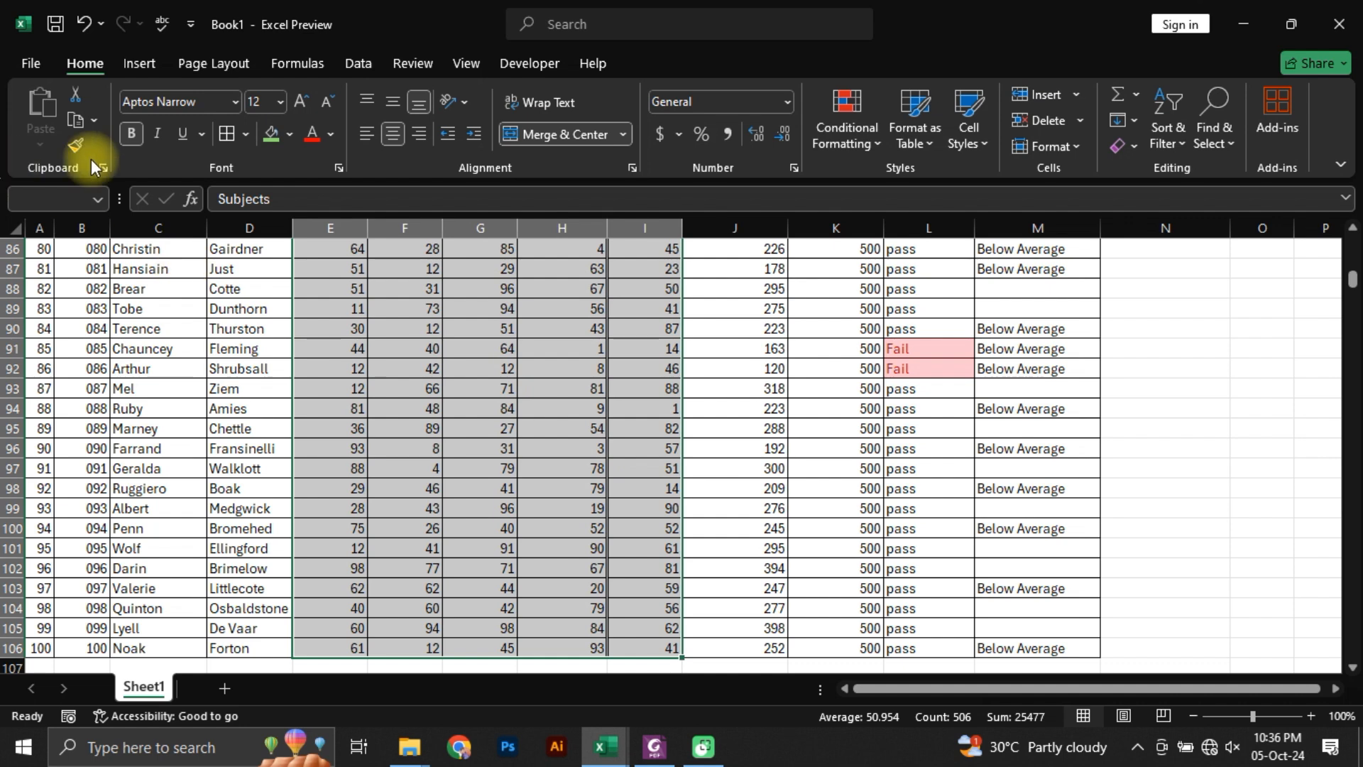
pyautogui.click(246, 134)
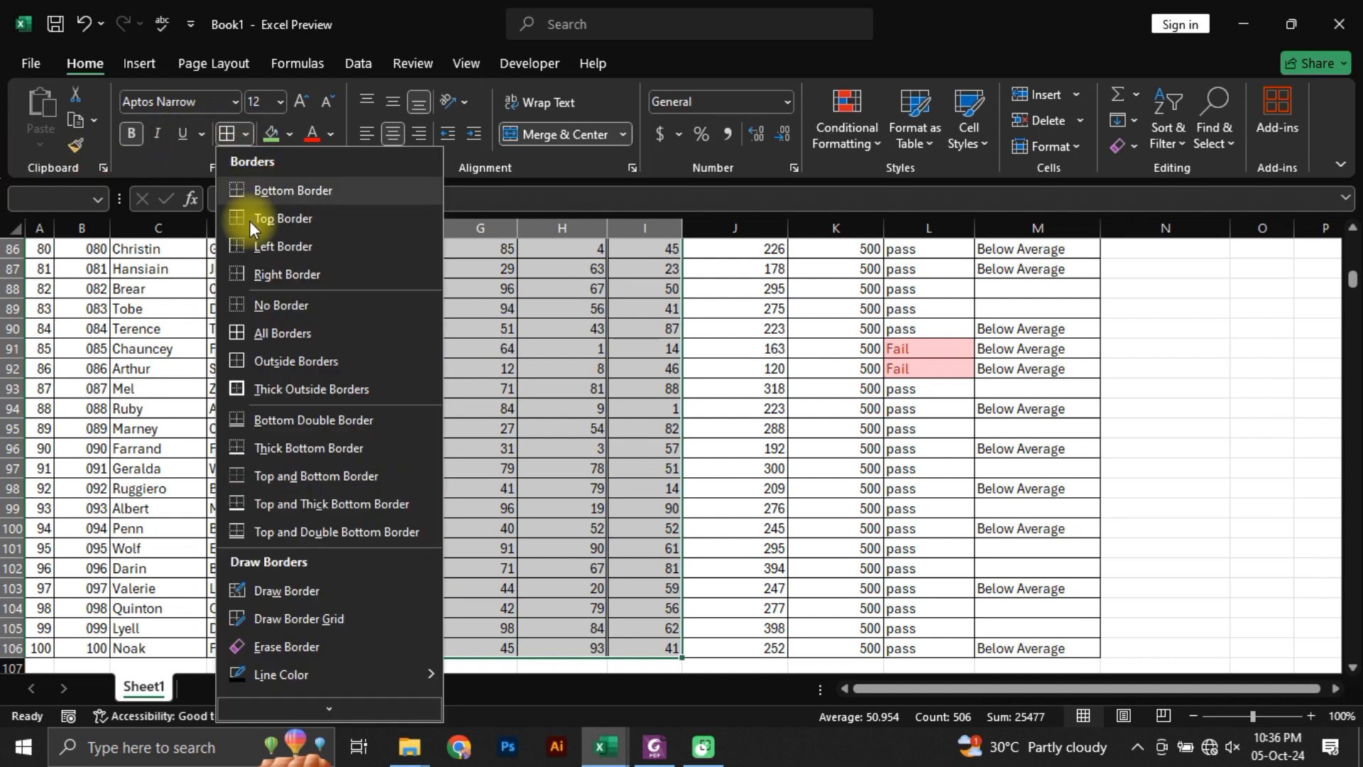
pyautogui.click(273, 306)
pyautogui.click(559, 404)
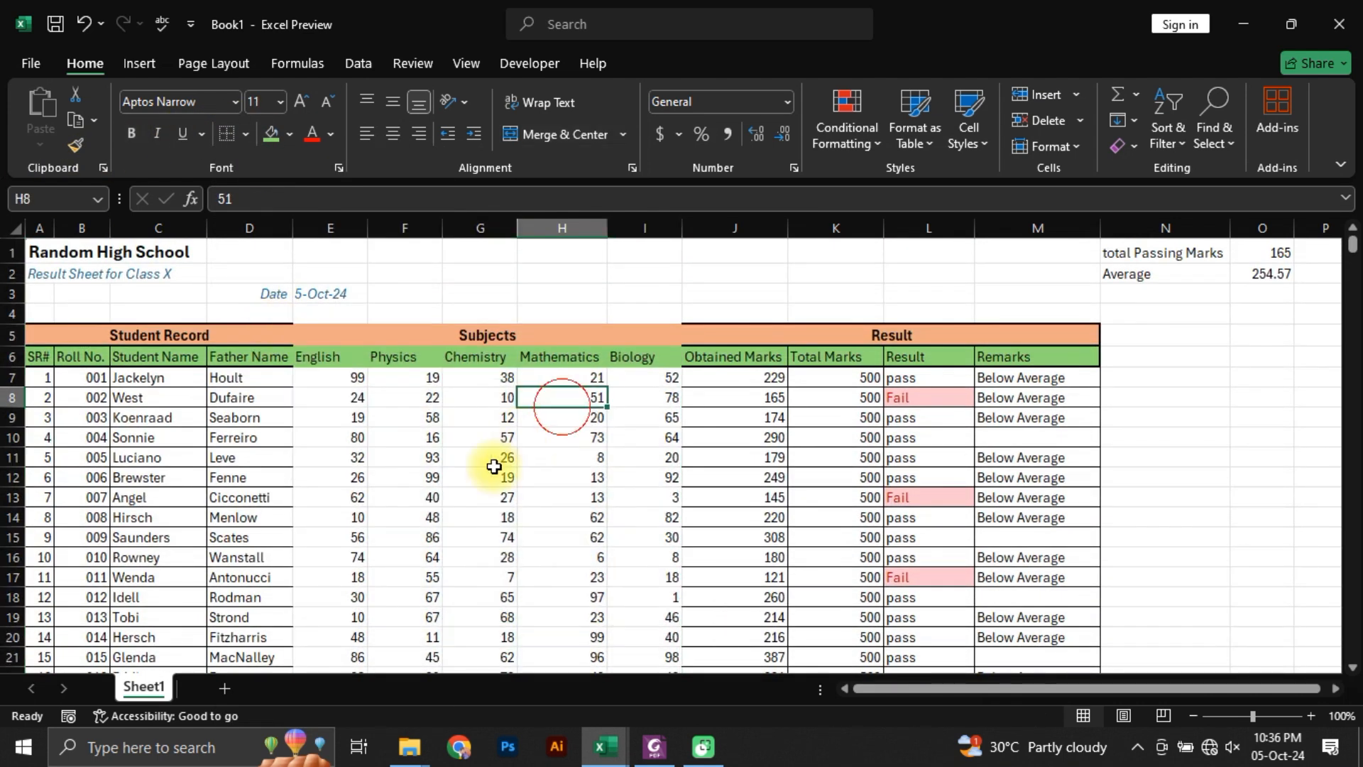
pyautogui.scroll(-3, 582, 554)
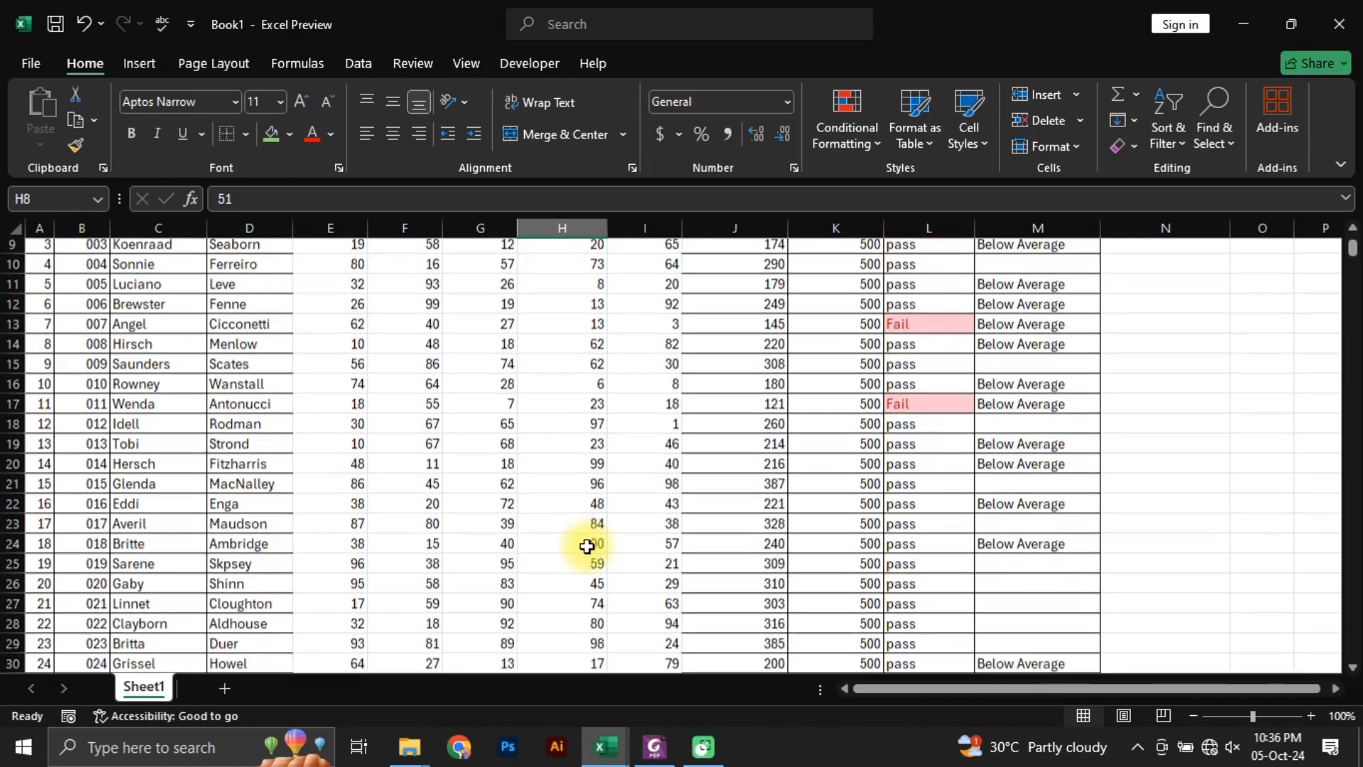
pyautogui.scroll(3, 587, 547)
# Step: Apply All Borders to the whole Subjects block, E5:I106
pyautogui.click(329, 338)
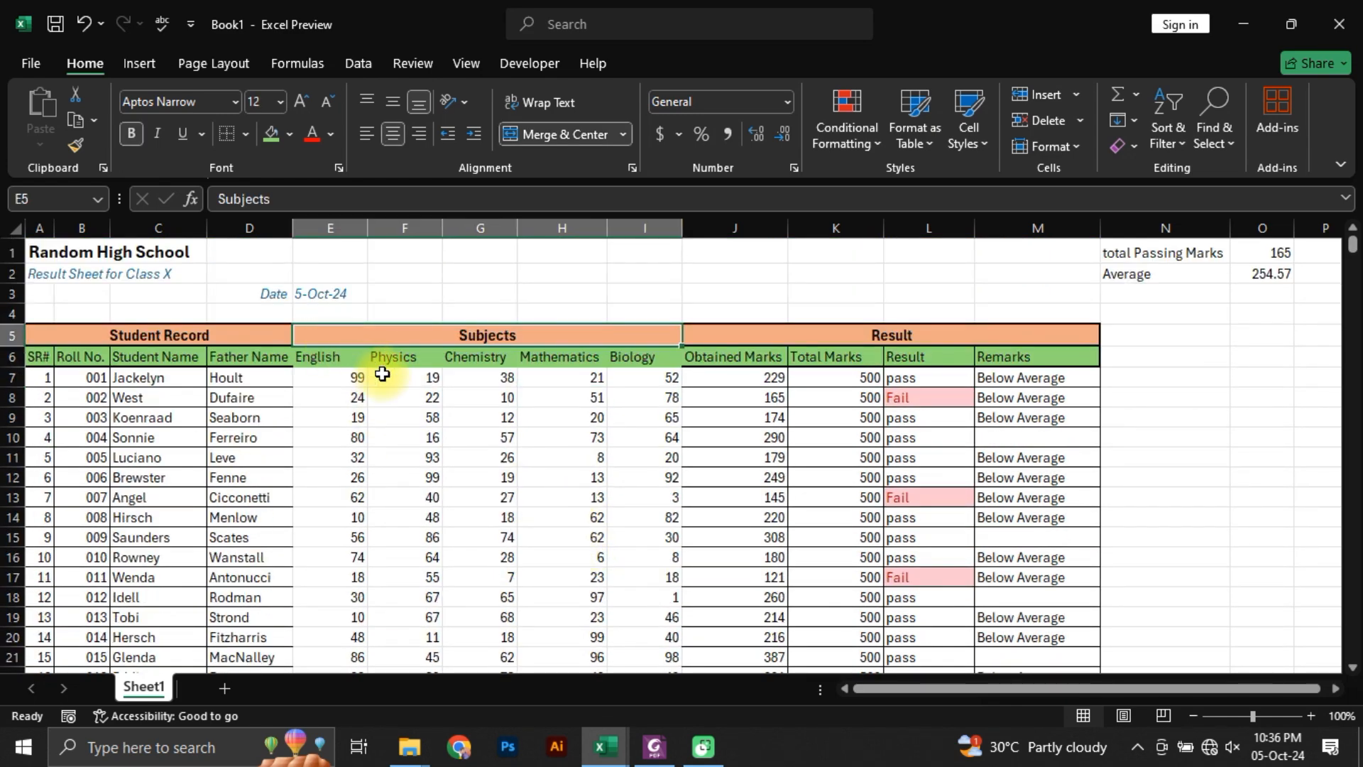
pyautogui.hotkey('ctrl', 'shift', 'Down')
pyautogui.hotkey('alt', 'h')
pyautogui.press('b')
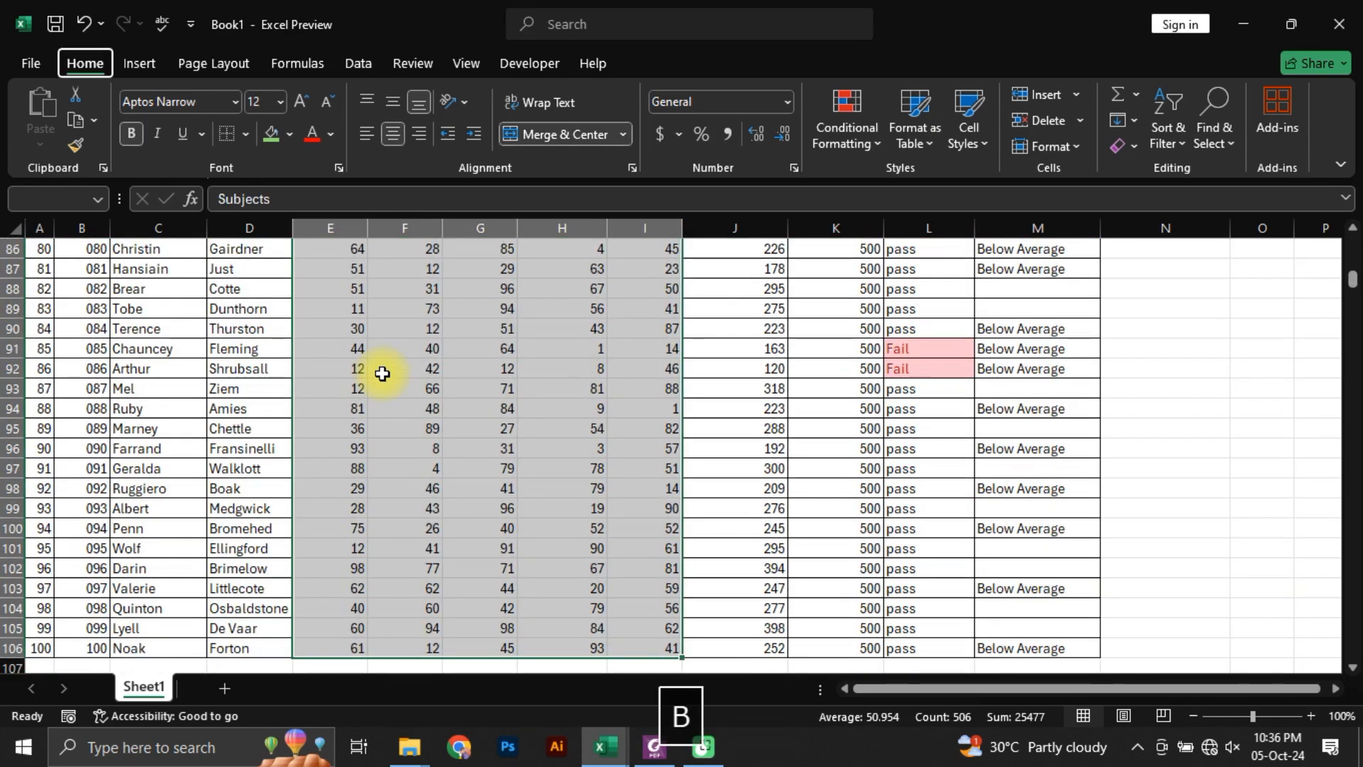
pyautogui.press('a')
pyautogui.press('Left')
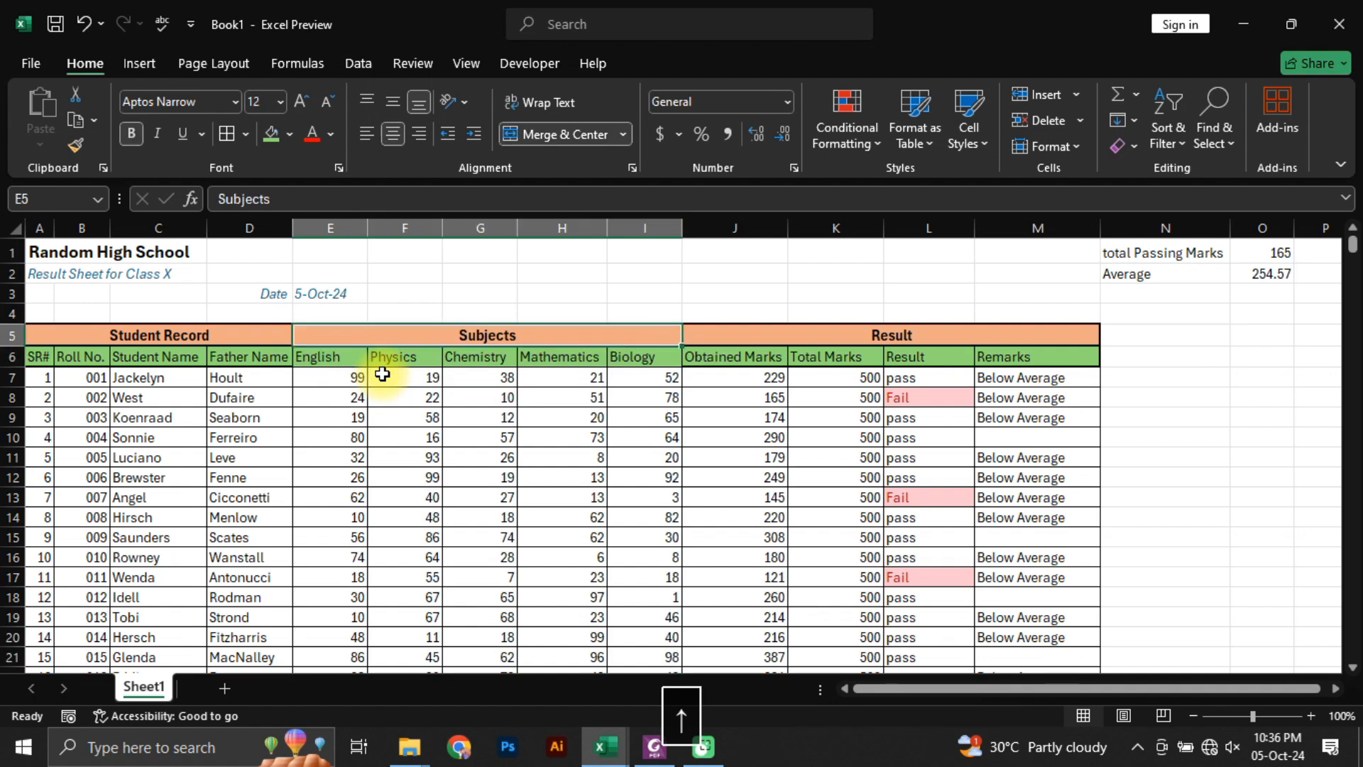
# Step: Apply a thick outside border around the group heading row, A5:M5
pyautogui.hotkey('ctrl', 'shift', 'Right')
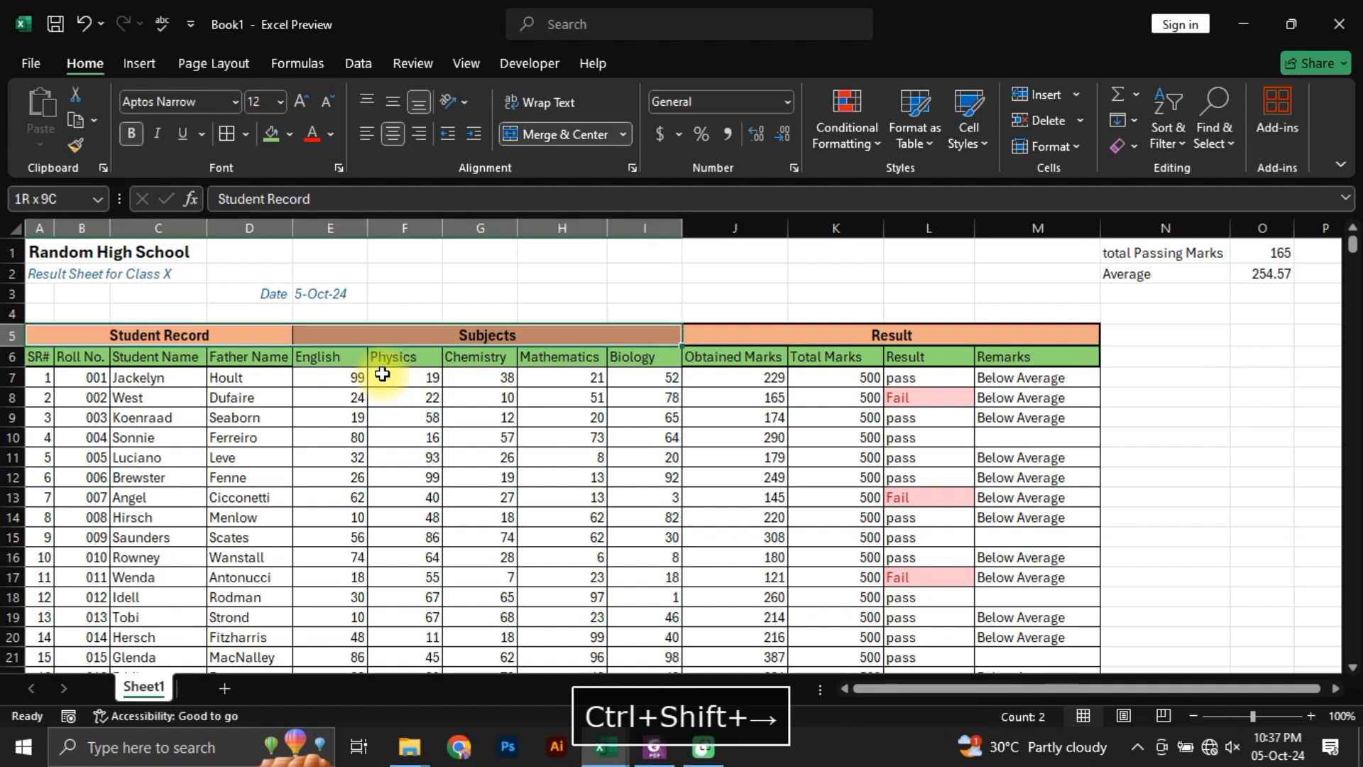
pyautogui.hotkey('ctrl', 'shift', 'Right')
pyautogui.hotkey('alt', 'h')
pyautogui.press('b')
pyautogui.press('t')
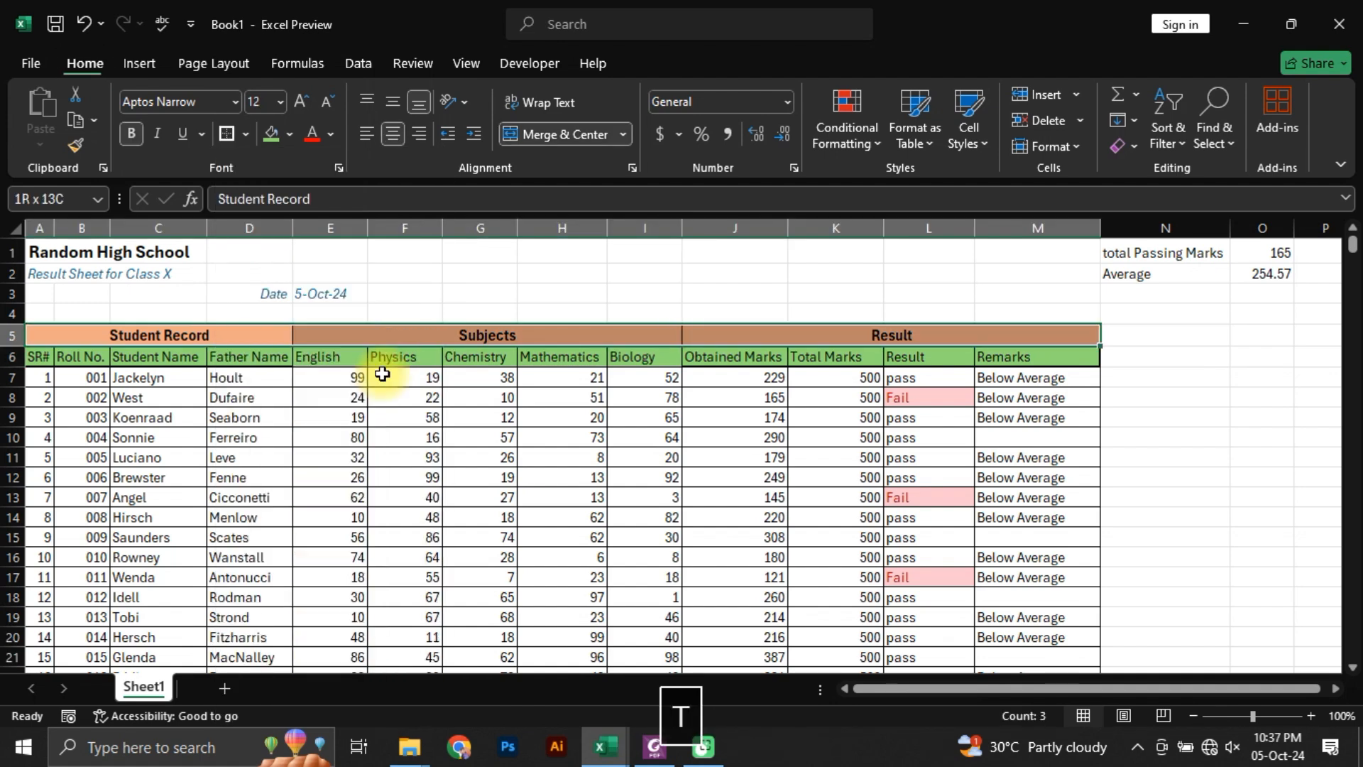
# Step: Apply a thick outside border around the column heading row, A6:M6
pyautogui.press('Down')
pyautogui.hotkey('ctrl', 'Left')
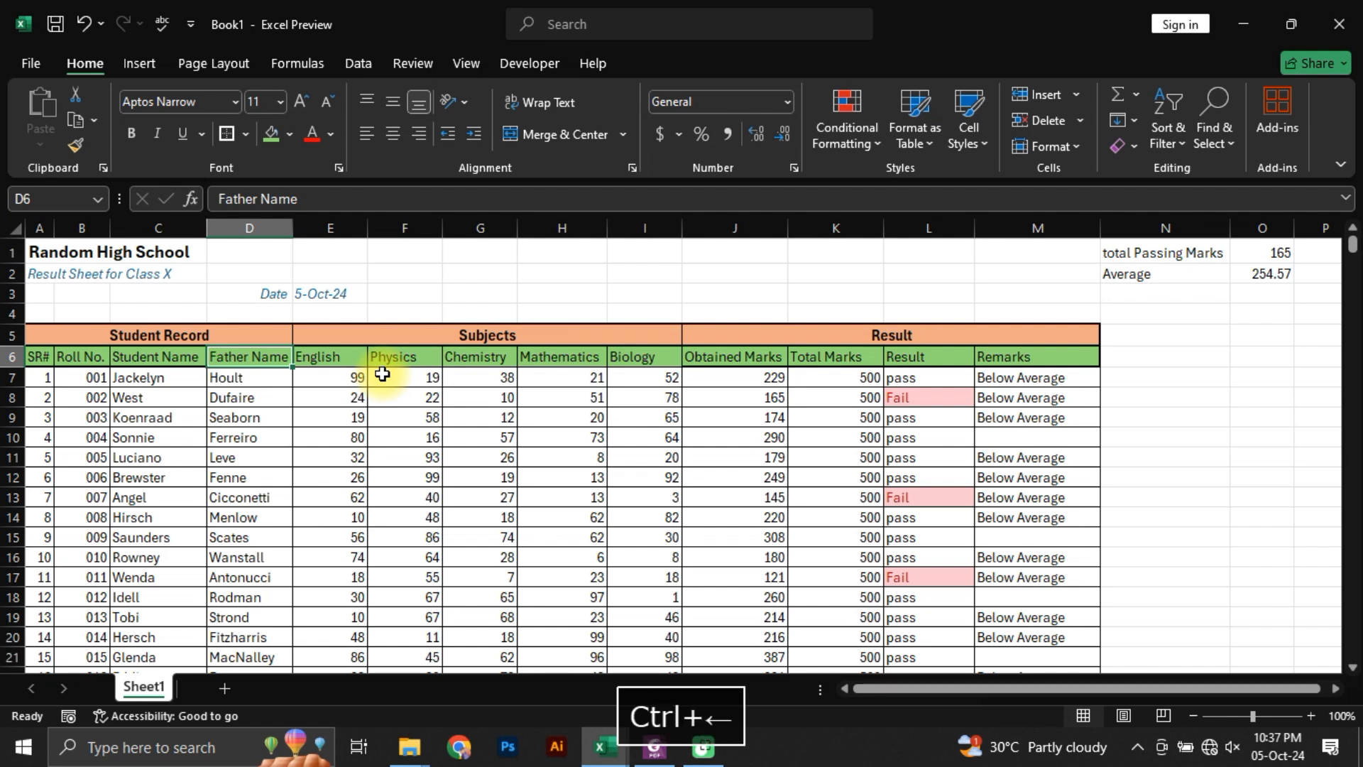
pyautogui.hotkey('ctrl', 'shift', 'Right')
pyautogui.hotkey('alt', 'h')
pyautogui.press('b')
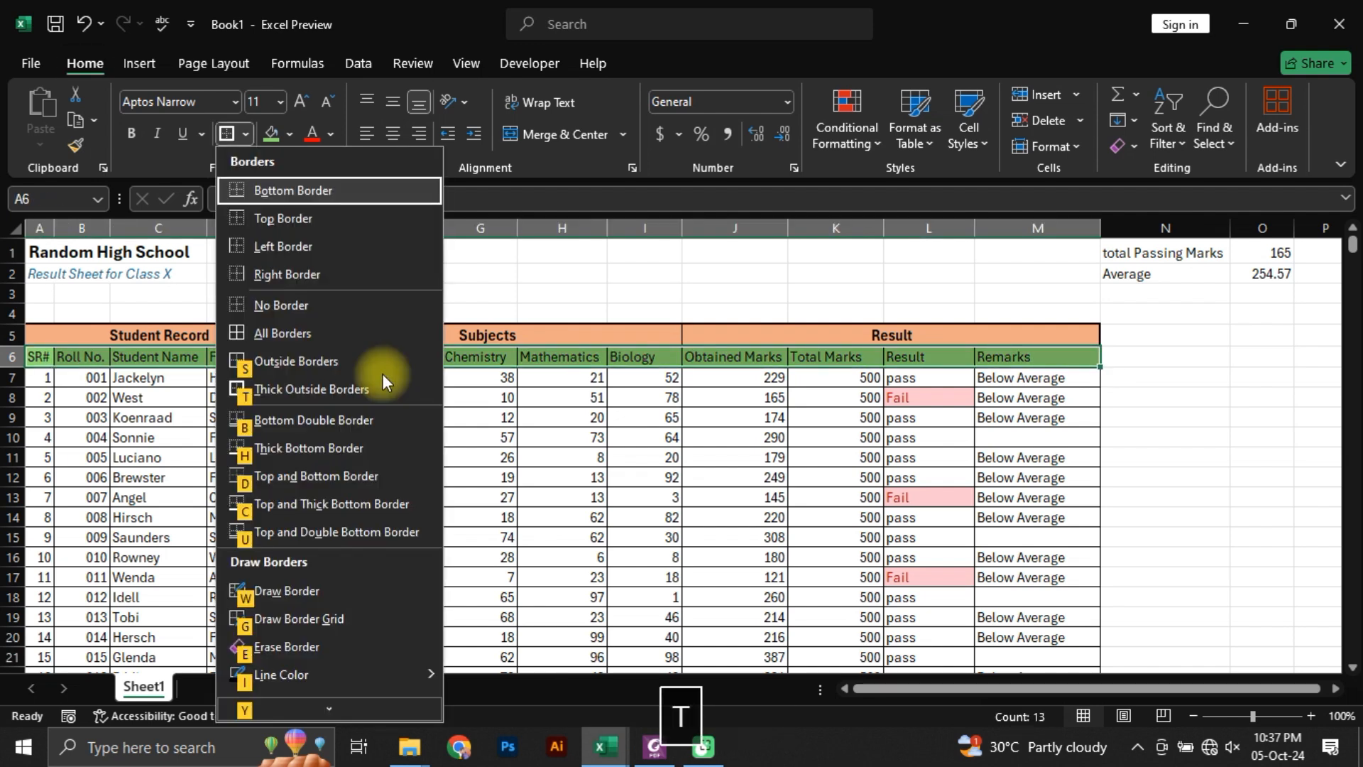
pyautogui.press('t')
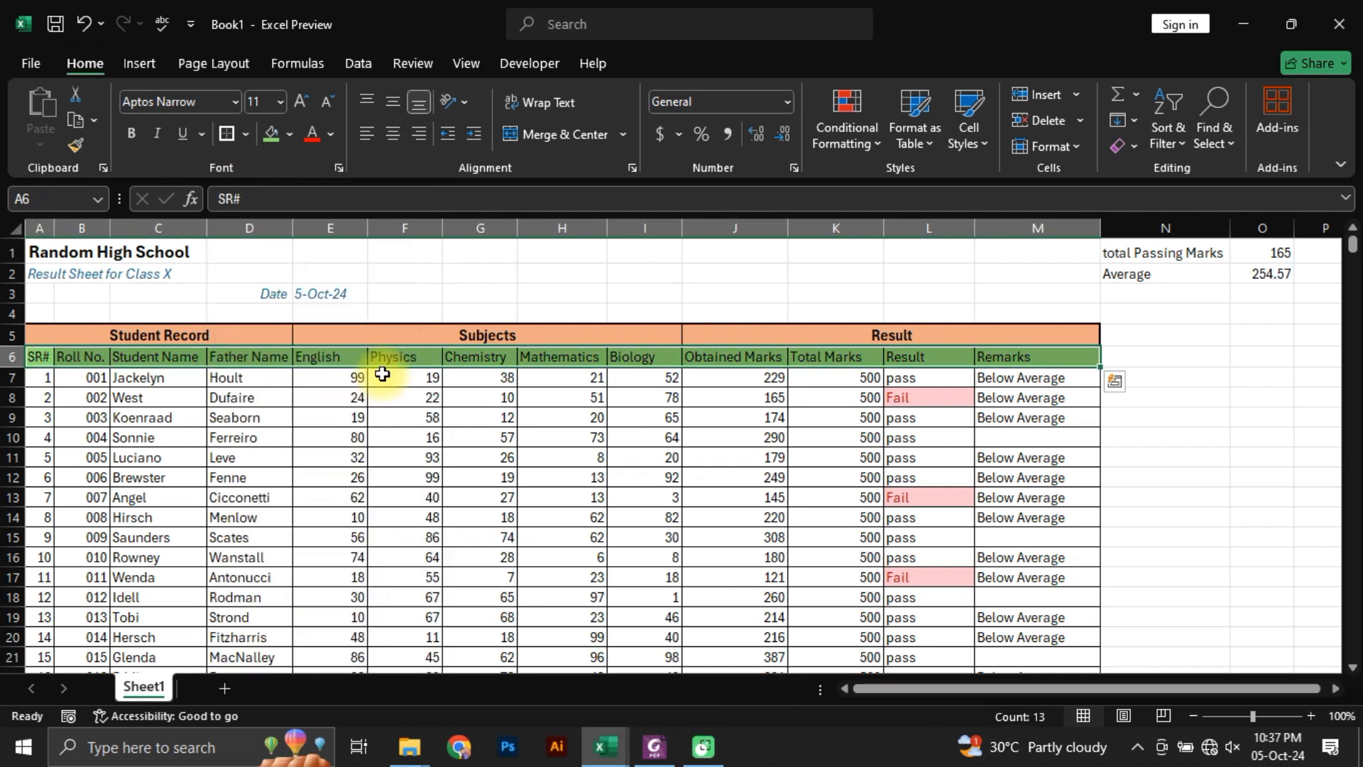
pyautogui.press('Down')
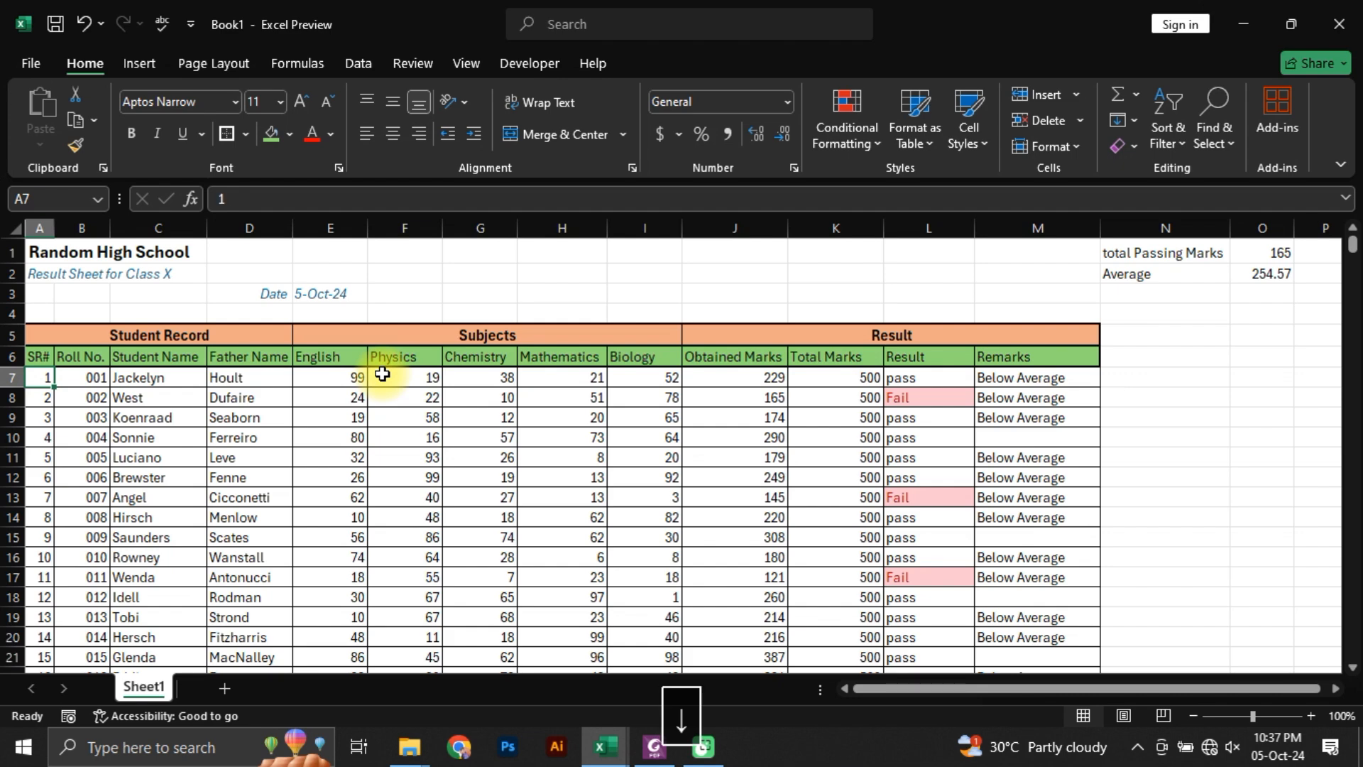
# Step: Apply a double-line border to the right edge of the Student Record block, A5:D106, through the cell border settings
pyautogui.press('Right')
pyautogui.press('Right')
pyautogui.press('Up')
pyautogui.press('Left')
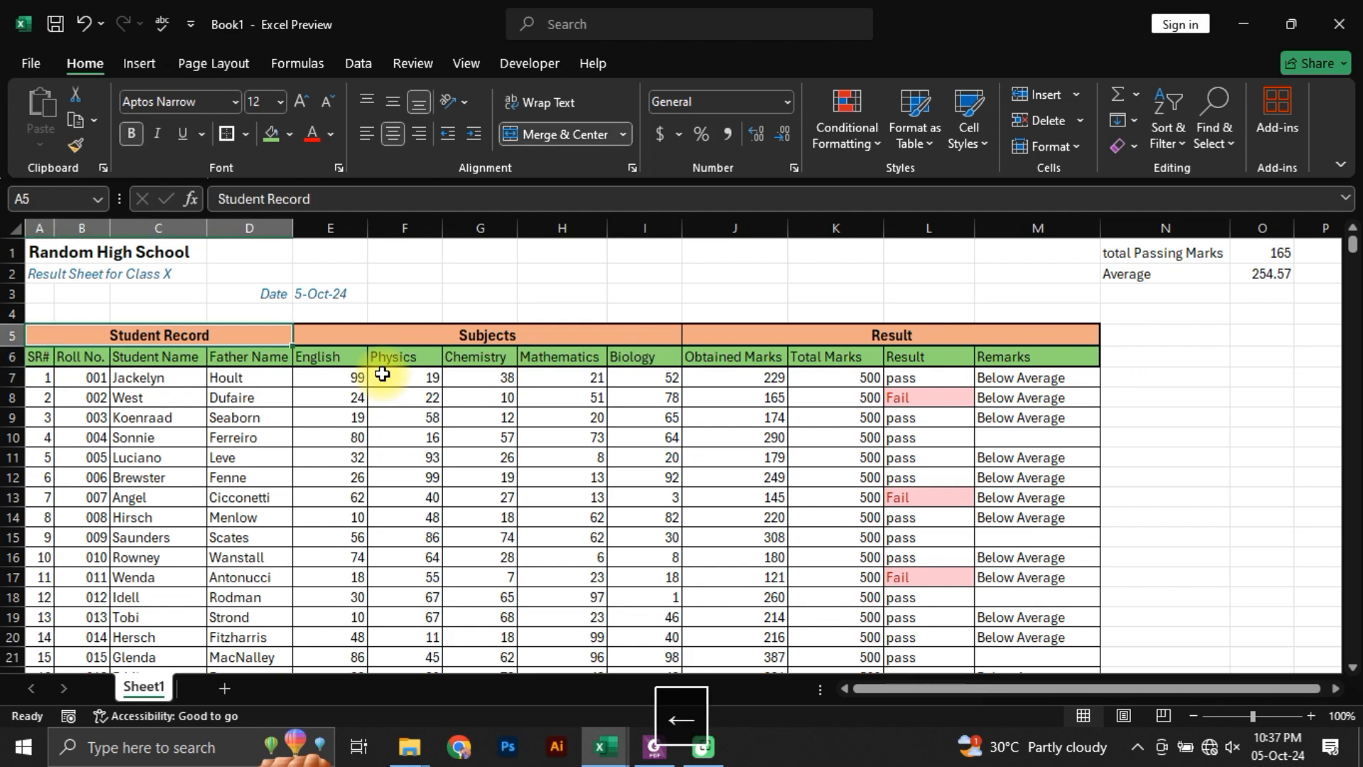
pyautogui.hotkey('ctrl', 'shift', 'Down')
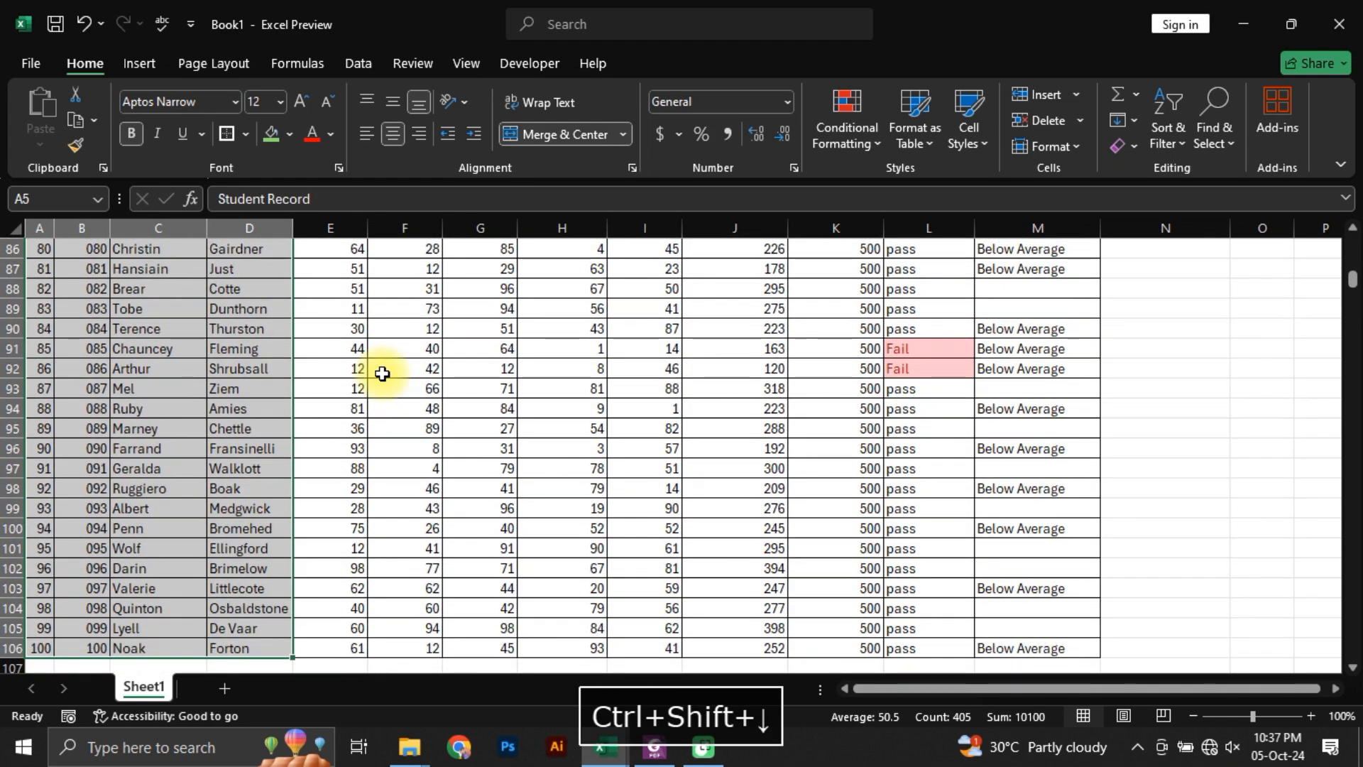
pyautogui.hotkey('alt', 'h')
pyautogui.press('b')
pyautogui.press('m')
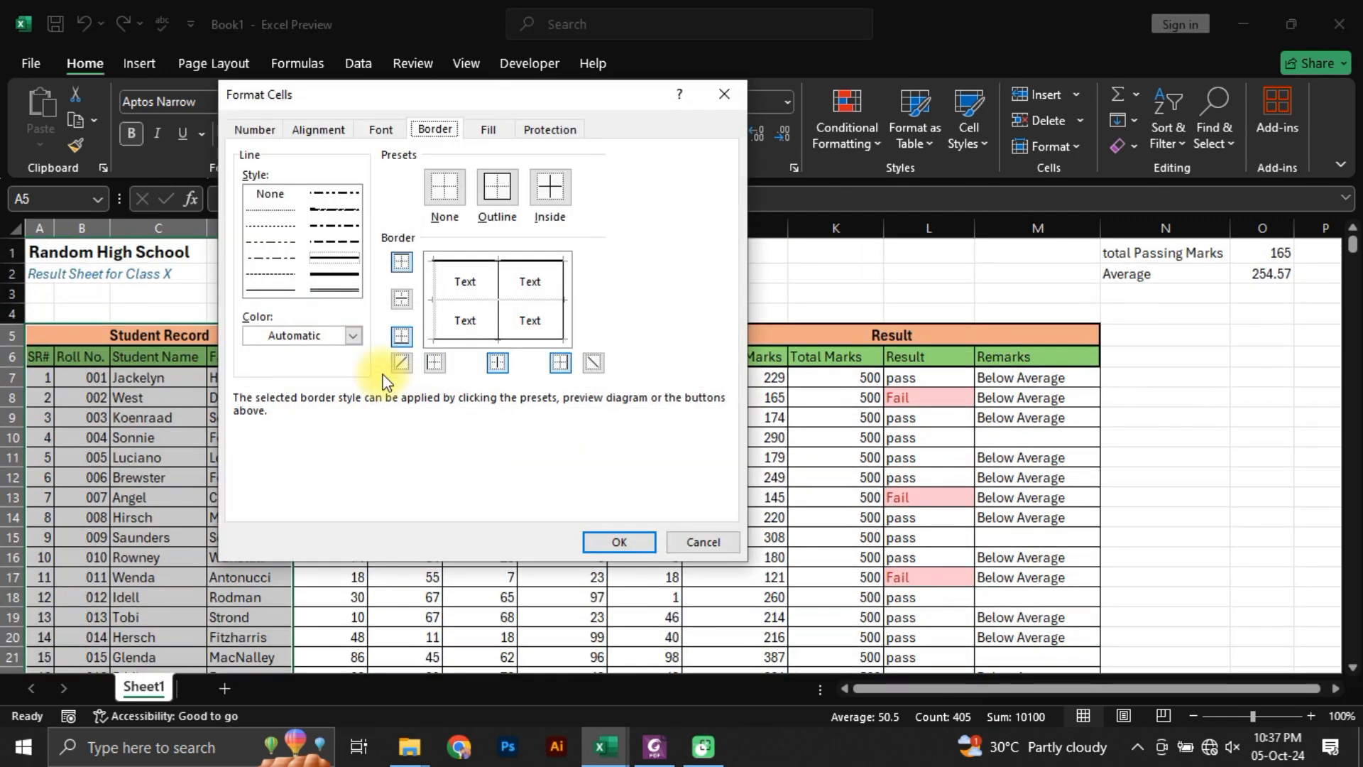
pyautogui.click(336, 298)
pyautogui.click(565, 302)
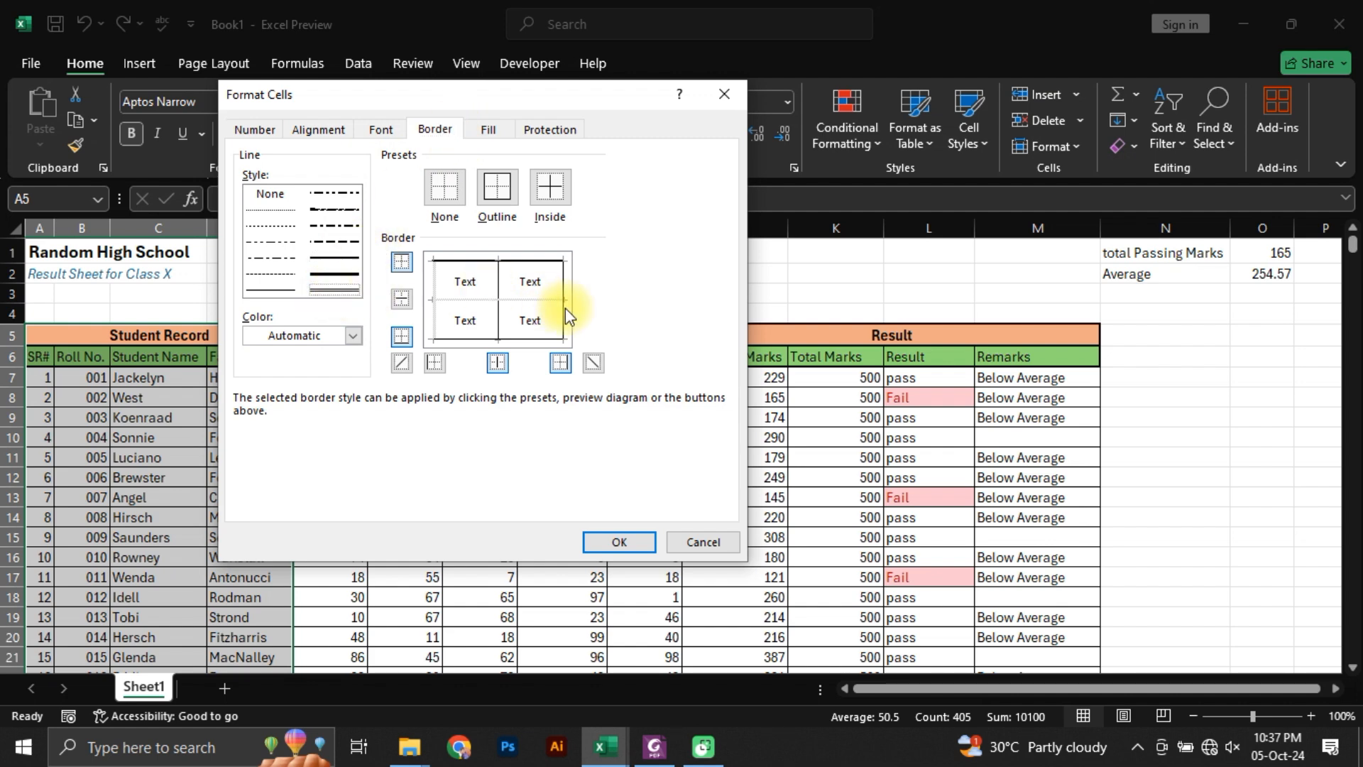
pyautogui.click(618, 543)
pyautogui.click(436, 441)
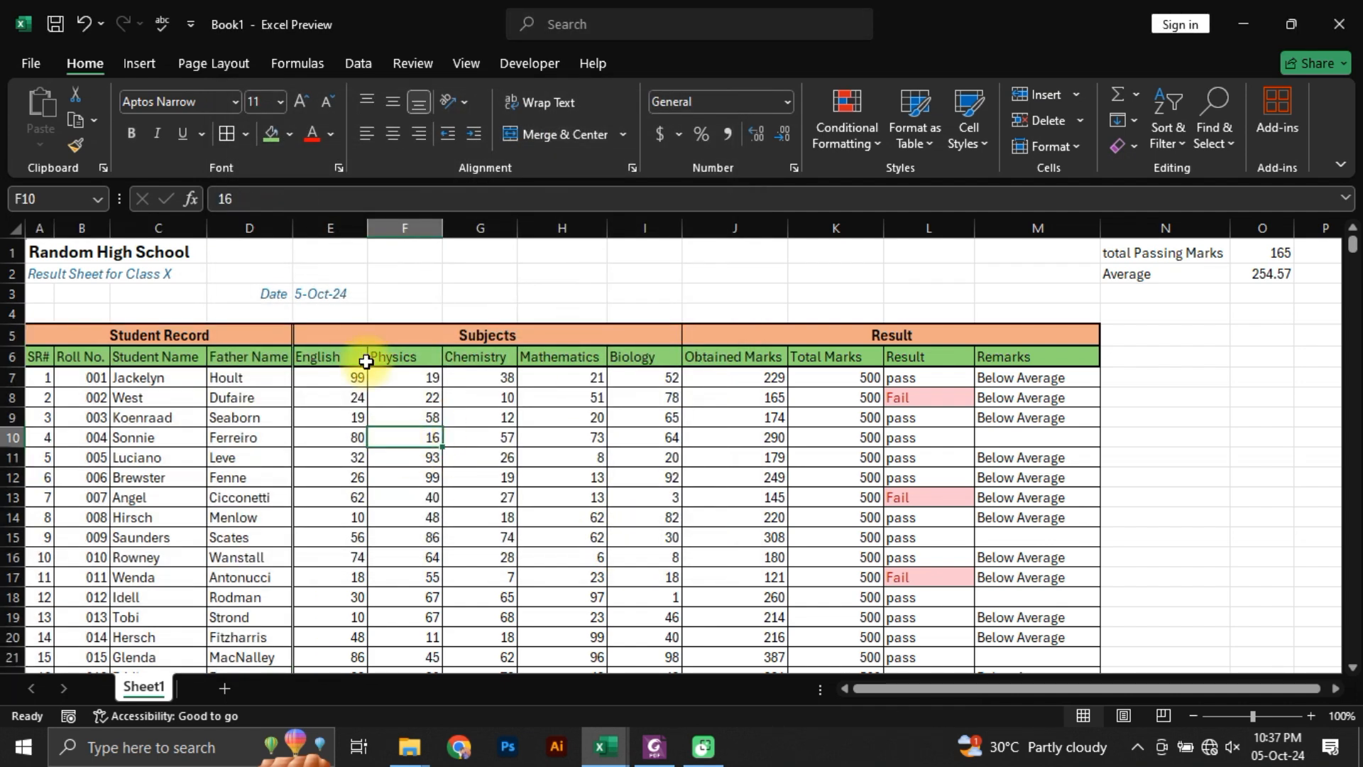
# Step: Apply a double-line border to the right edge of the Subjects block, E5:I106, through the cell border settings
pyautogui.click(357, 332)
pyautogui.hotkey('ctrl', 'shift', 'Down')
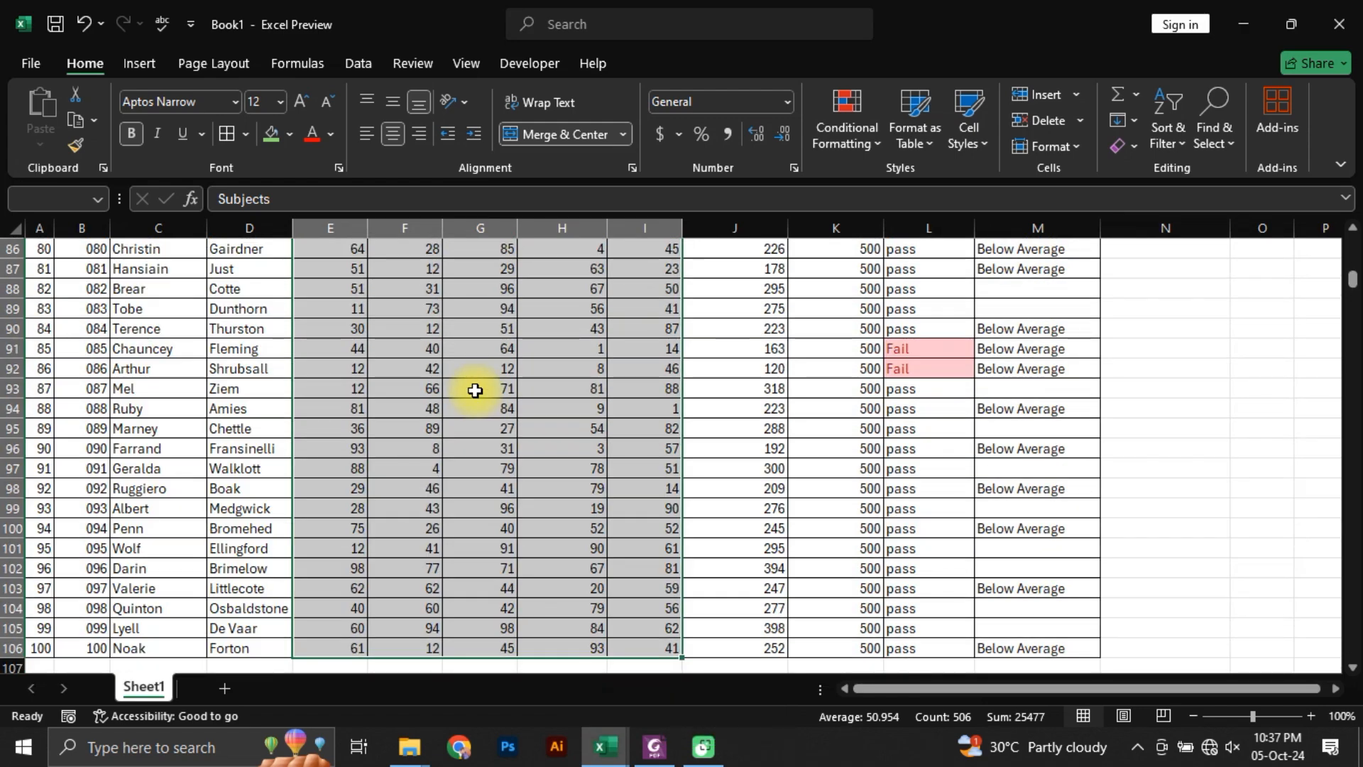
pyautogui.hotkey('ctrl', '1')
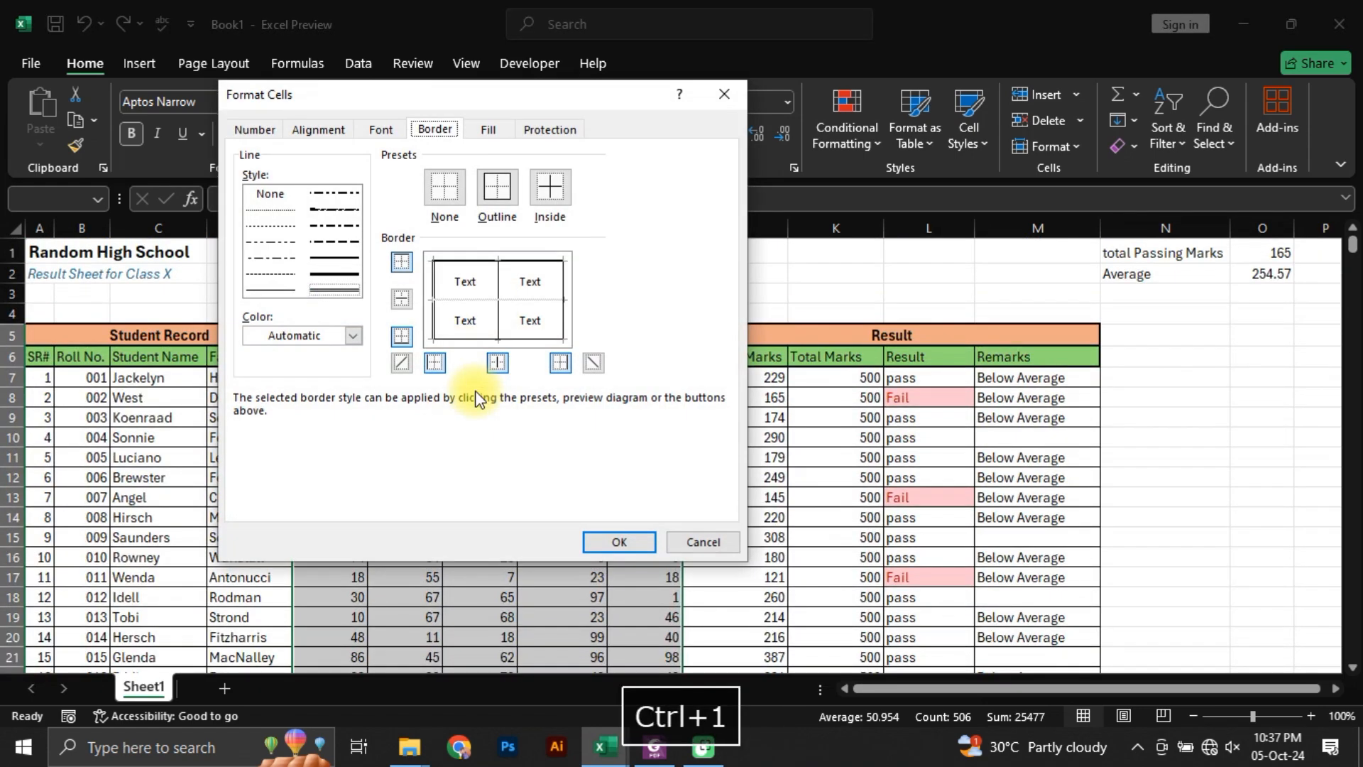
pyautogui.click(253, 131)
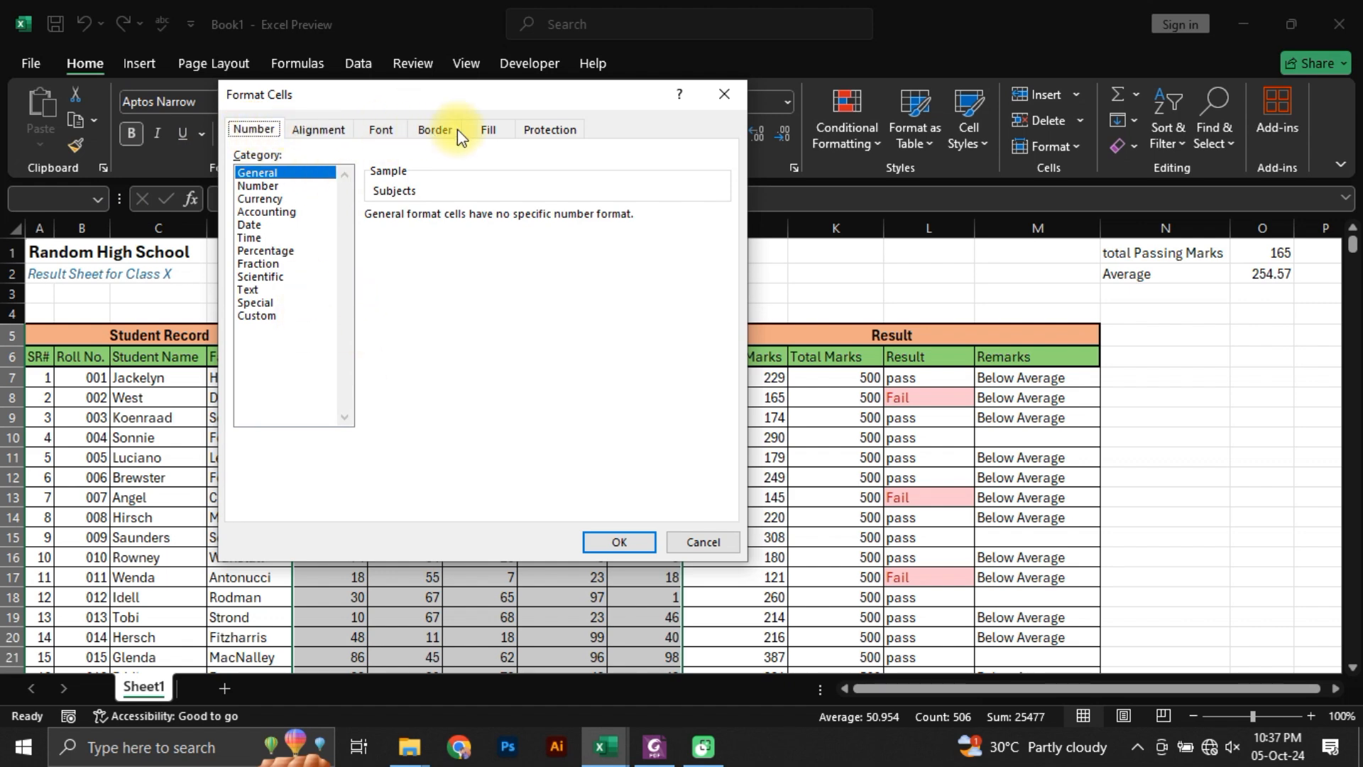
pyautogui.click(435, 129)
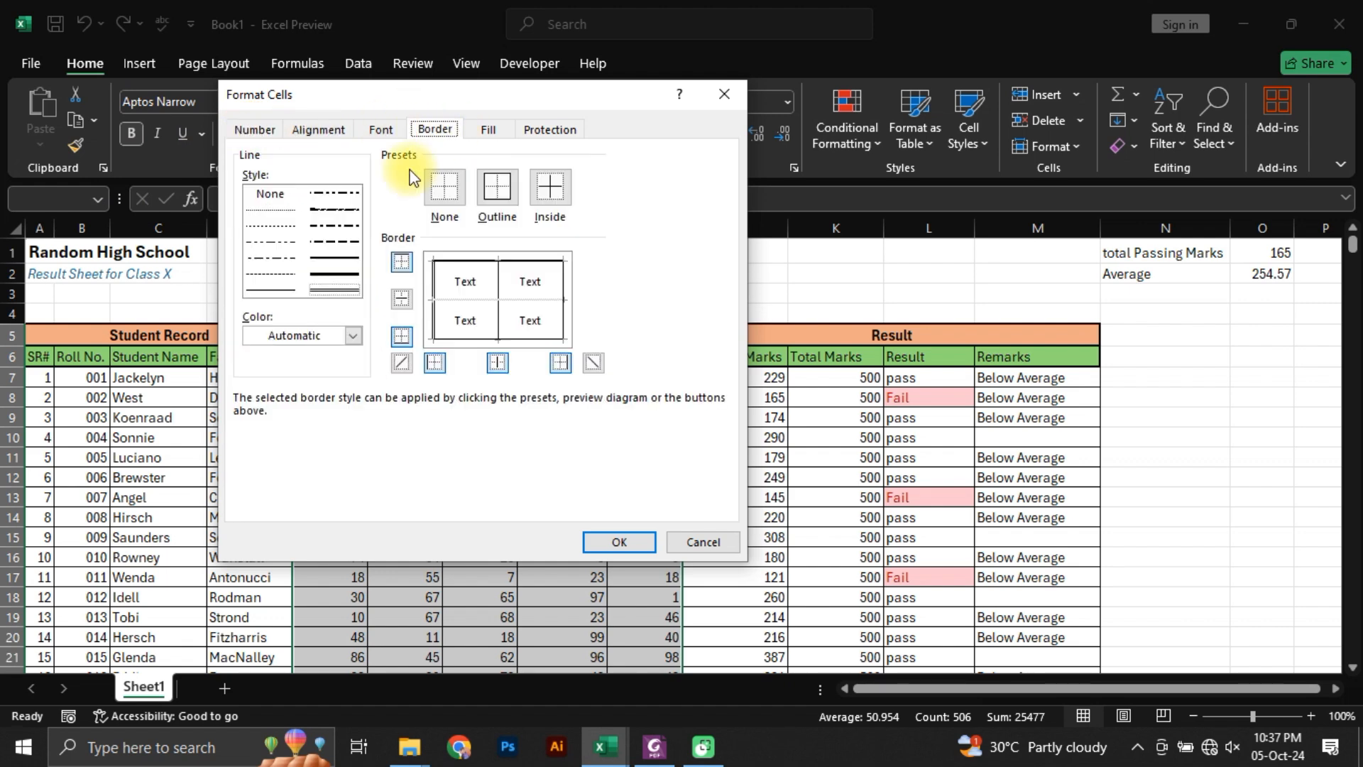
pyautogui.click(564, 292)
pyautogui.click(619, 542)
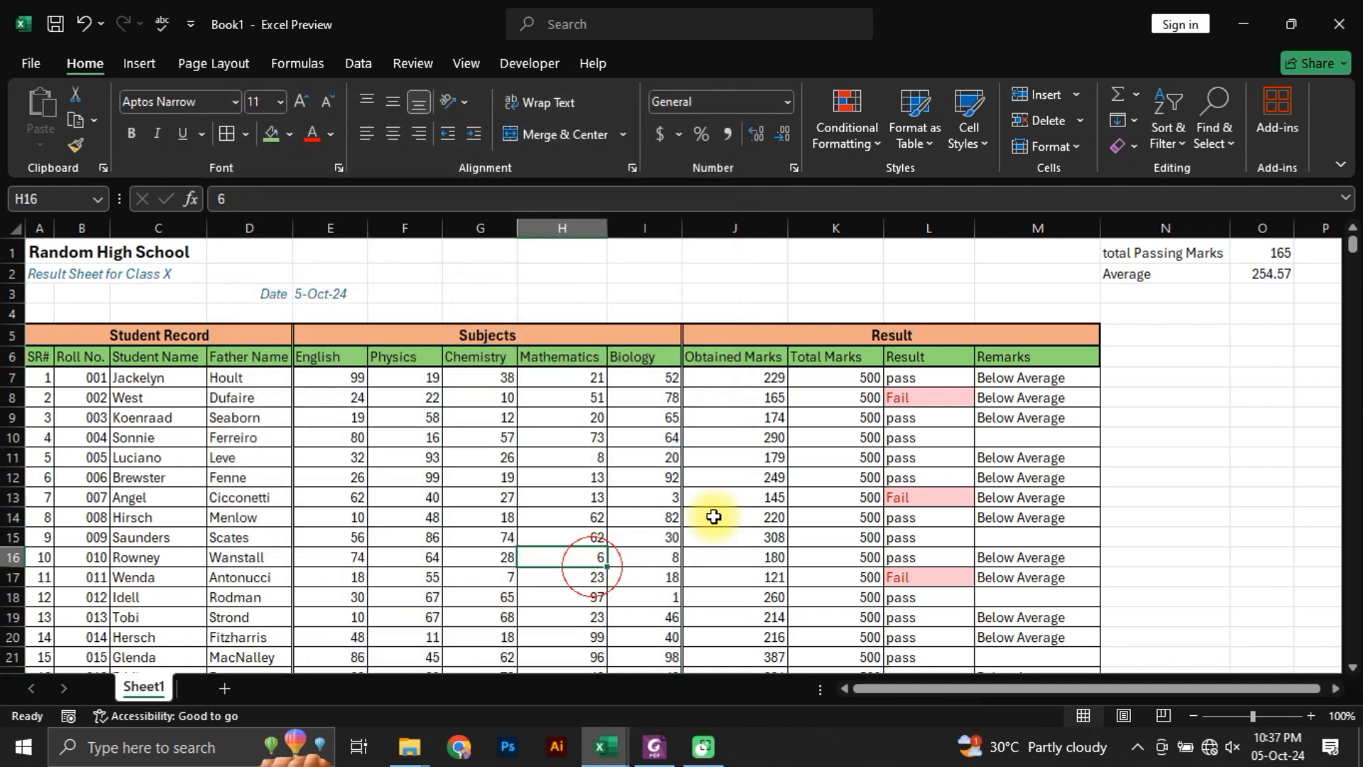
# Step: Apply a double-line border to the right edge of the Result block, J5:M106, and check the borders down the table
pyautogui.click(766, 438)
pyautogui.click(769, 332)
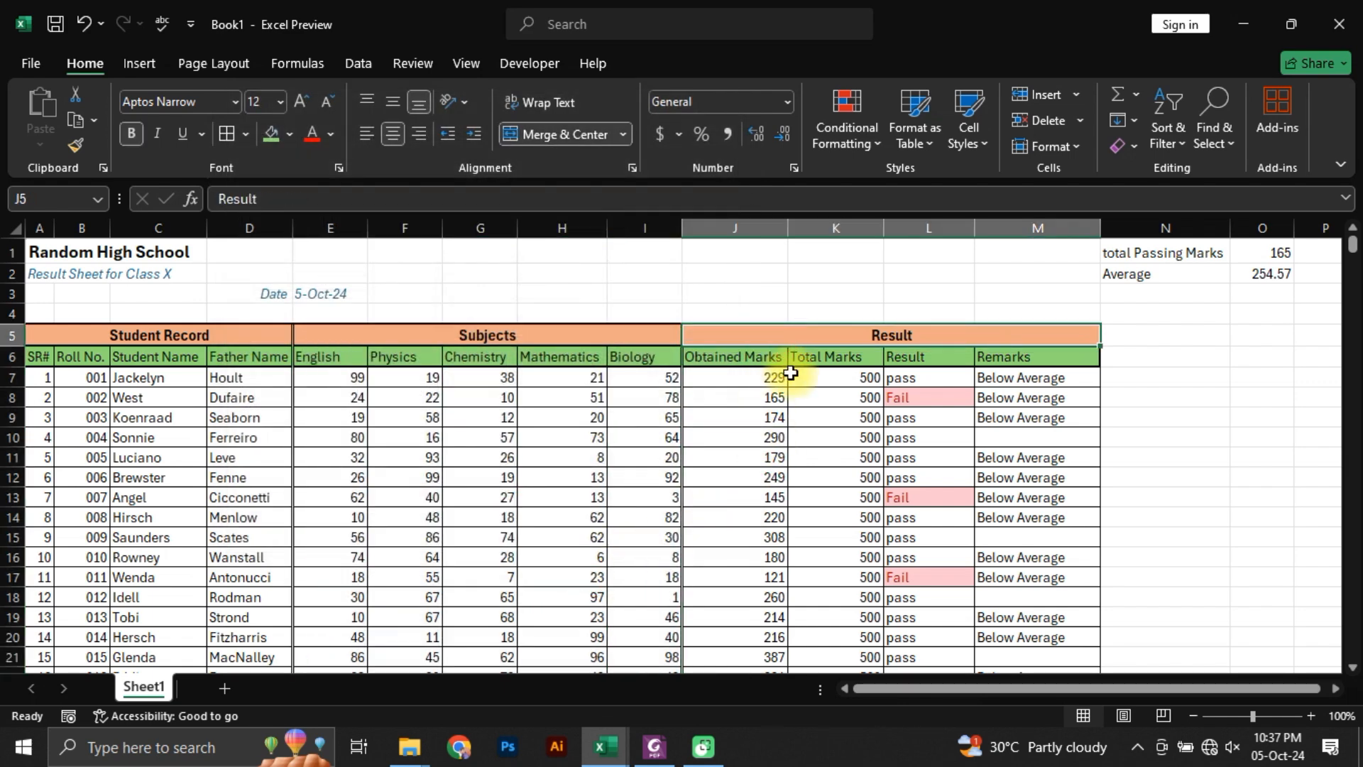
pyautogui.hotkey('ctrl', 'shift', 'Down')
pyautogui.hotkey('alt', 'h')
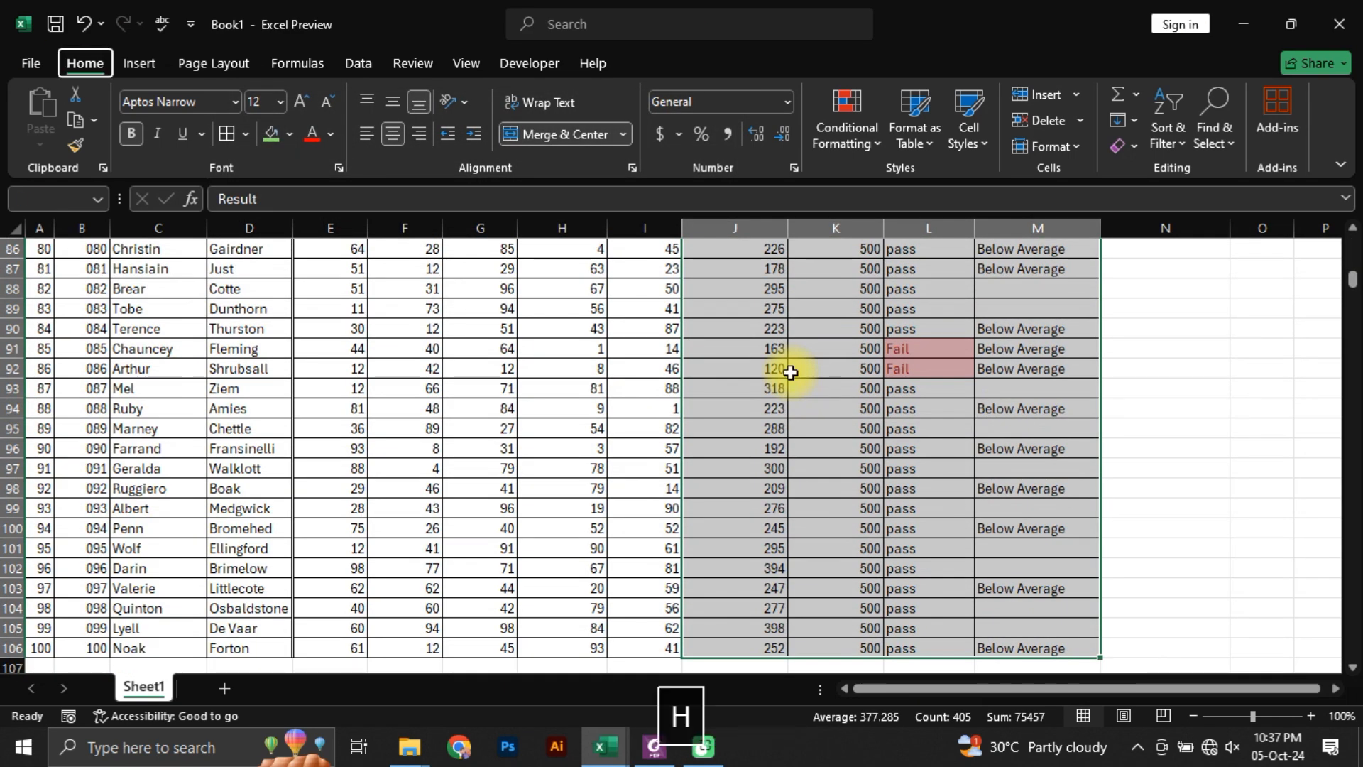
pyautogui.press('b')
pyautogui.press('m')
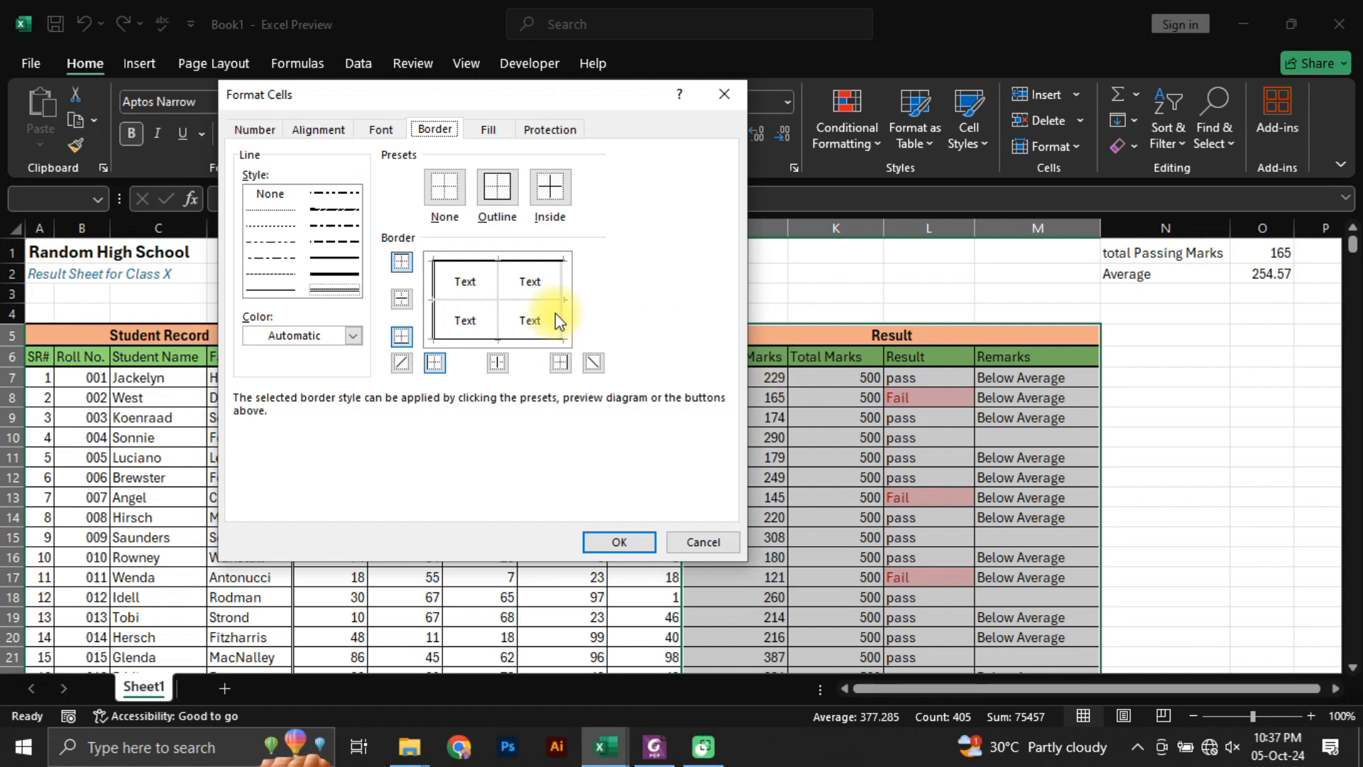
pyautogui.click(346, 287)
pyautogui.click(639, 543)
pyautogui.click(831, 479)
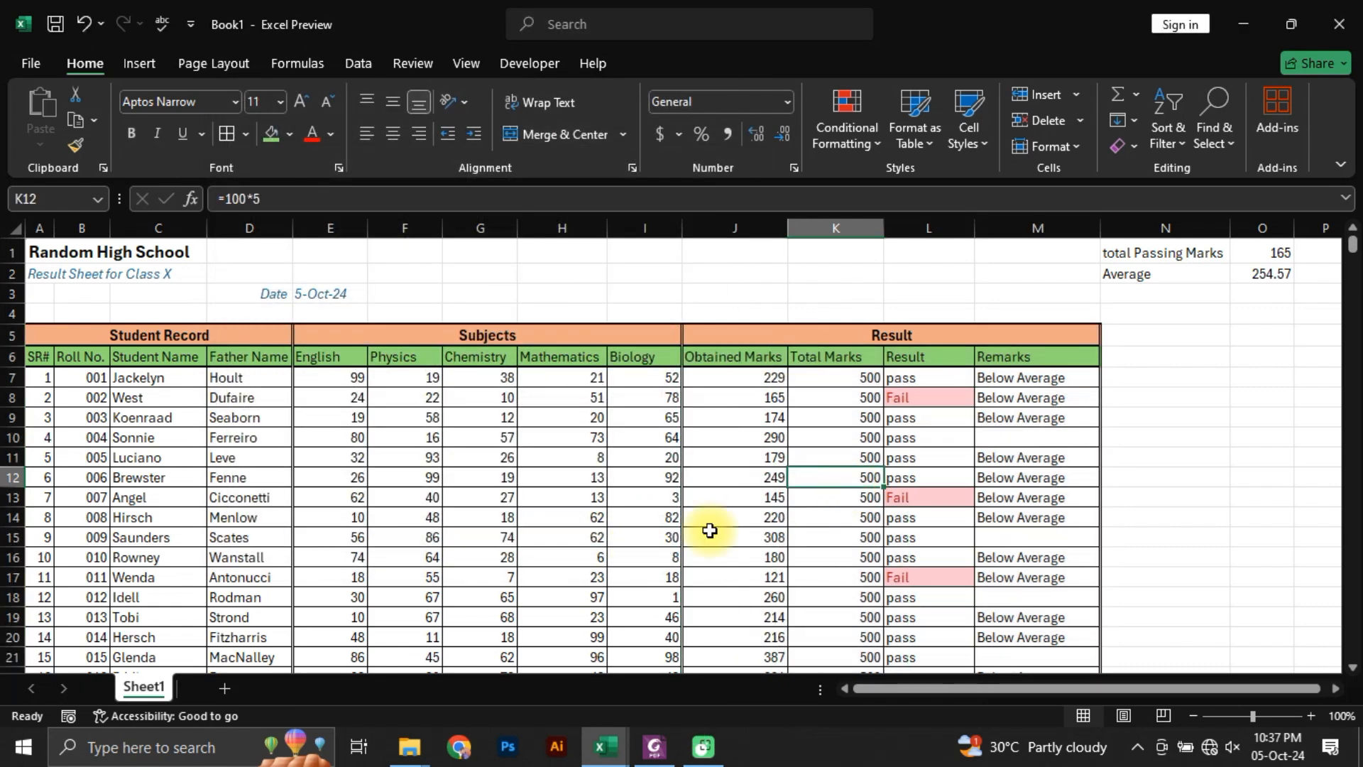
pyautogui.scroll(-13, 584, 450)
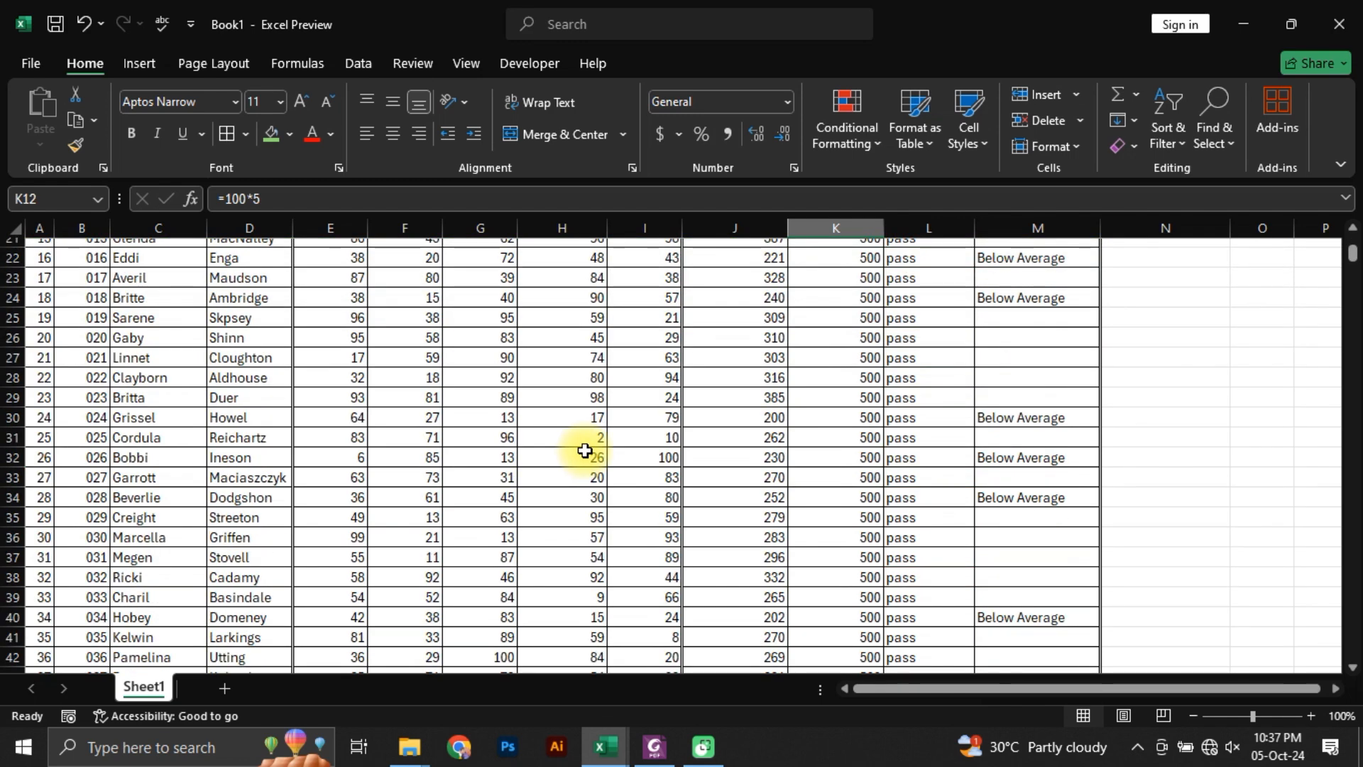
pyautogui.scroll(13, 983, 620)
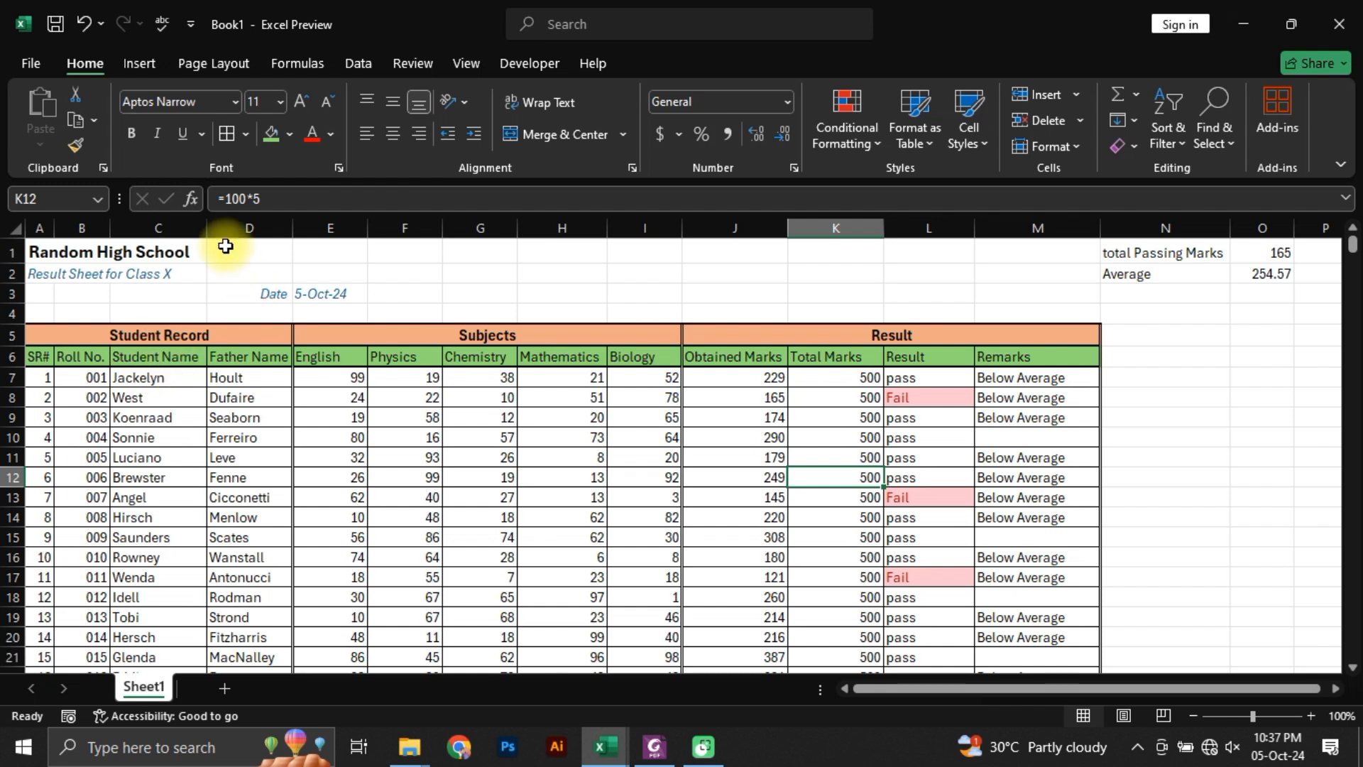
# Step: Widen the Student Name and Father Name columns, C and D, to one equal width
pyautogui.moveTo(181, 227); pyautogui.dragTo(308, 227)
pyautogui.click(220, 491)
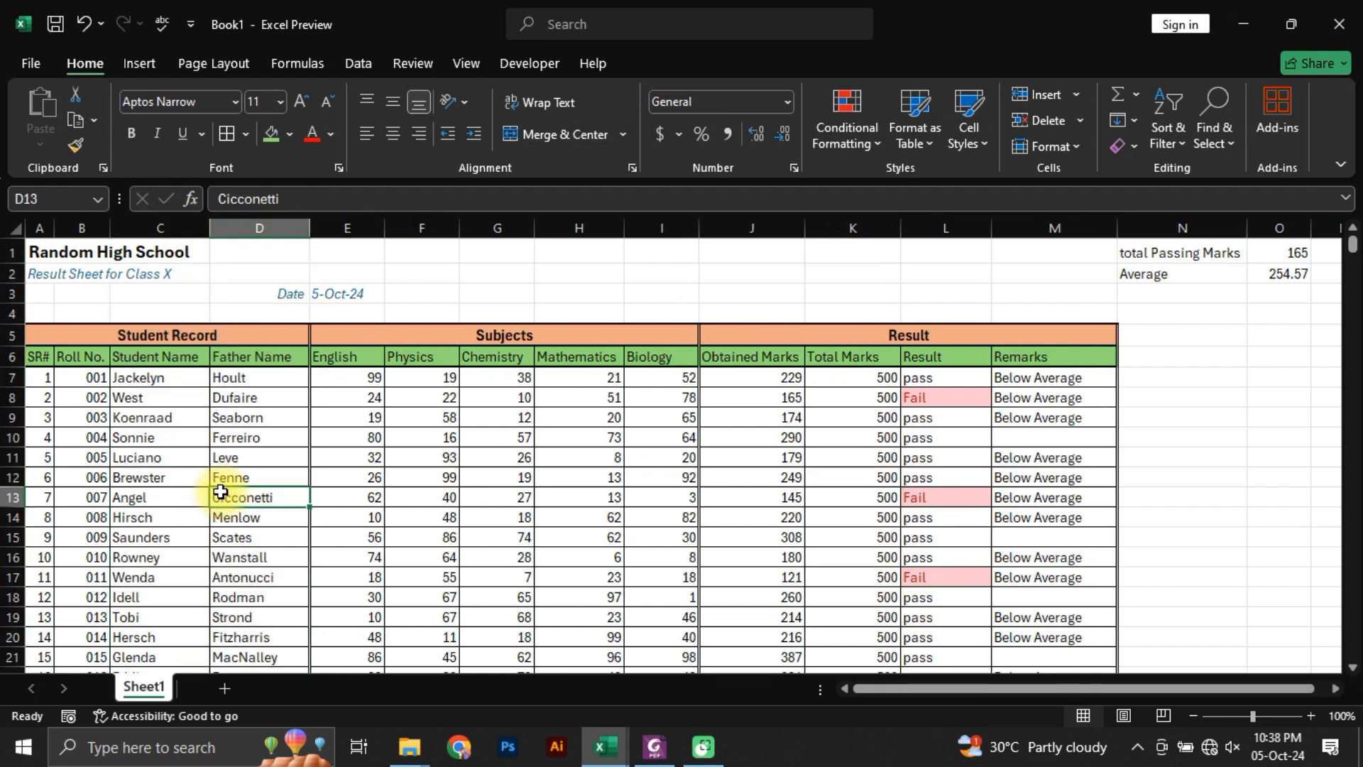
pyautogui.click(369, 227)
pyautogui.moveTo(370, 227); pyautogui.dragTo(490, 227)
pyautogui.click(662, 517)
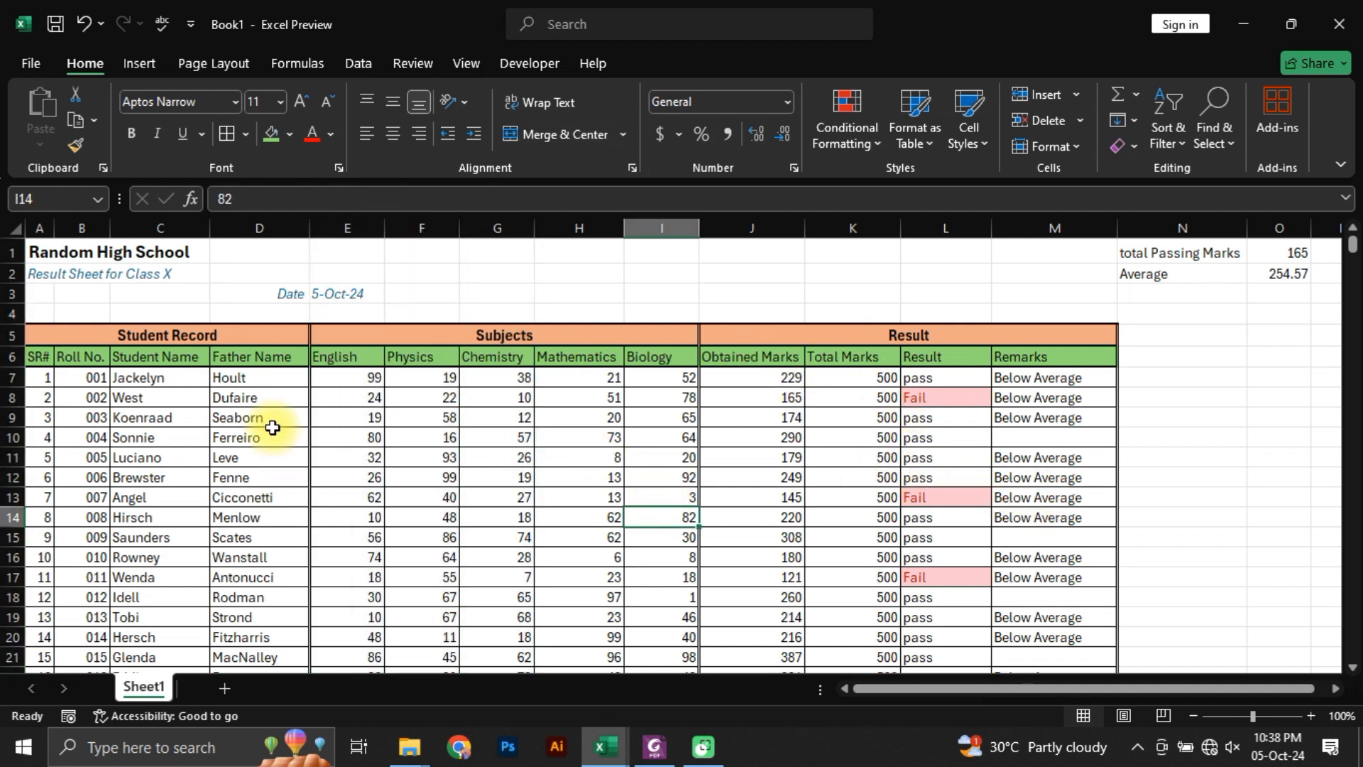
# Step: Check the alignment in the reference PDF in Foxit PhantomPDF, and center the SR# and Roll No. cells, A6:B106, in Excel
pyautogui.click(655, 749)
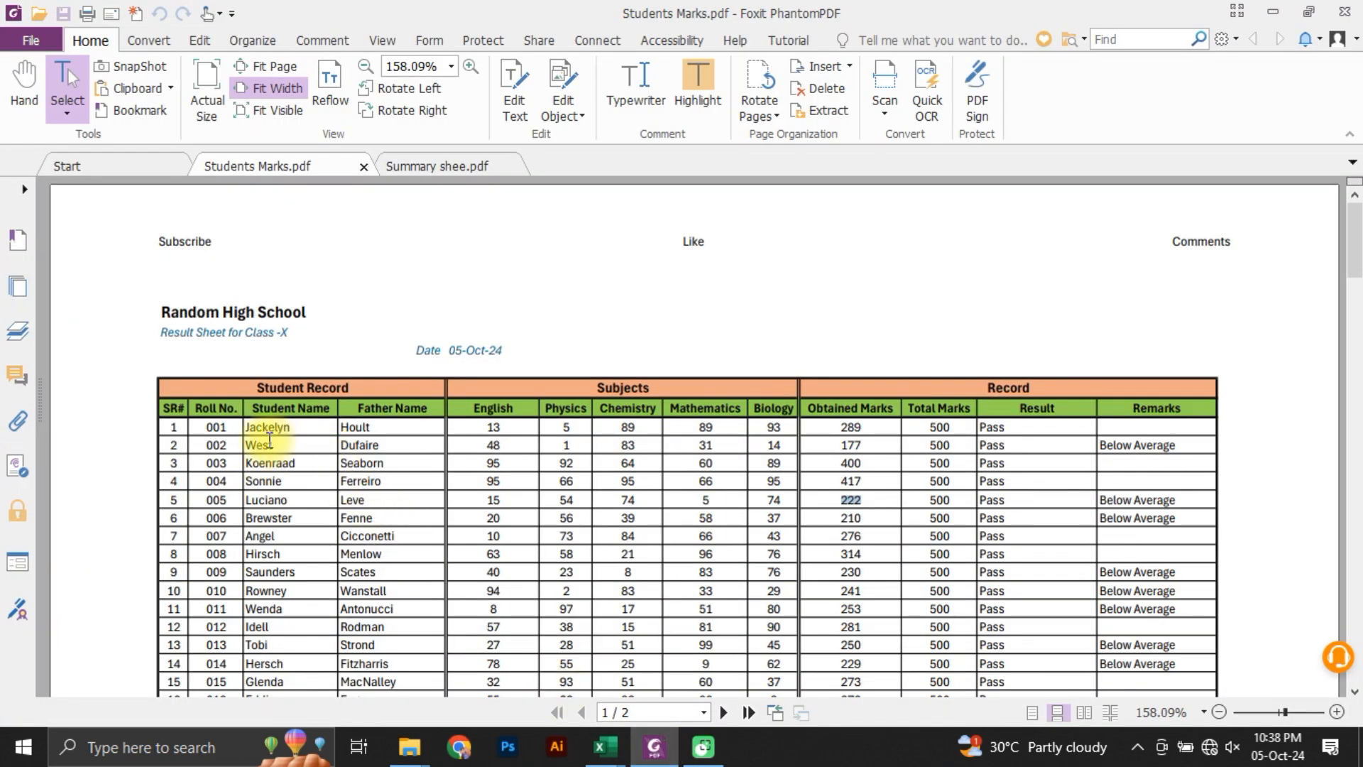
pyautogui.hotkey('alt', 'Tab')
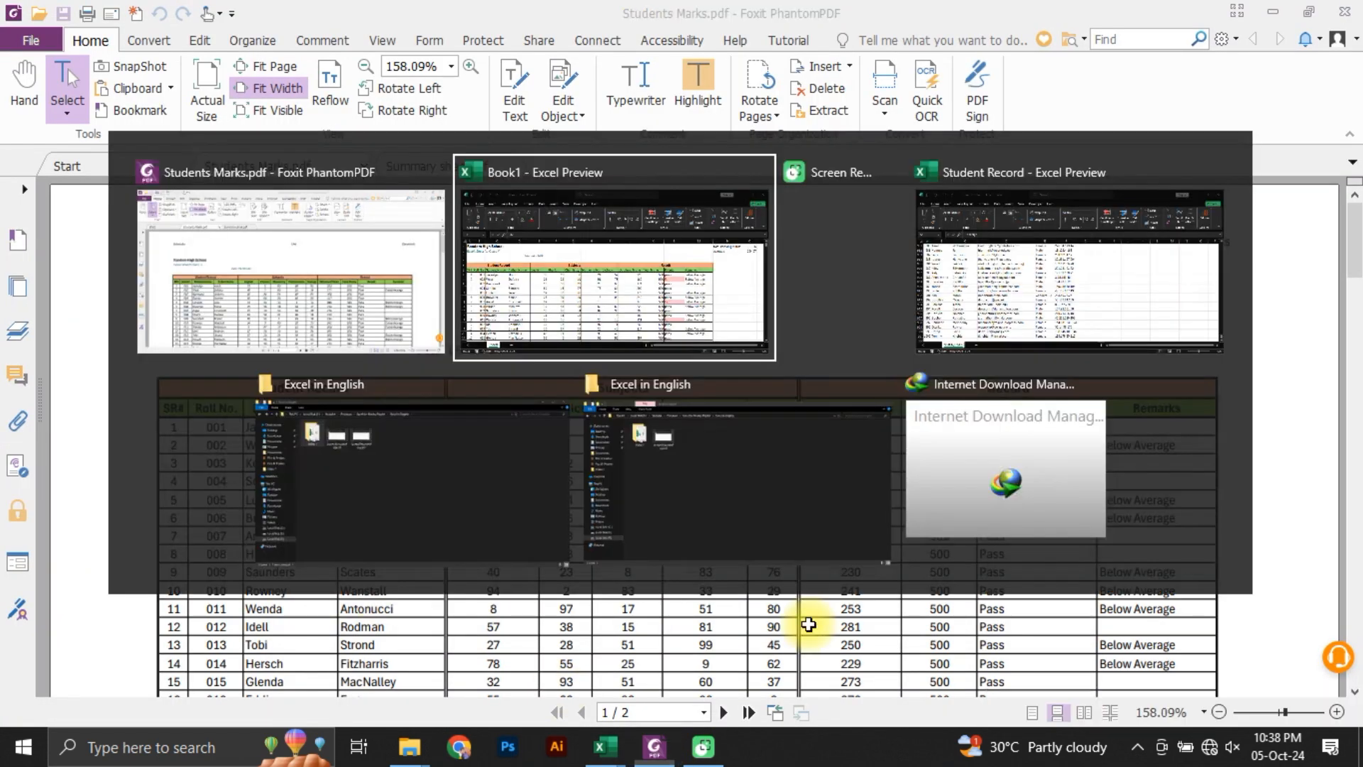
pyautogui.click(37, 375)
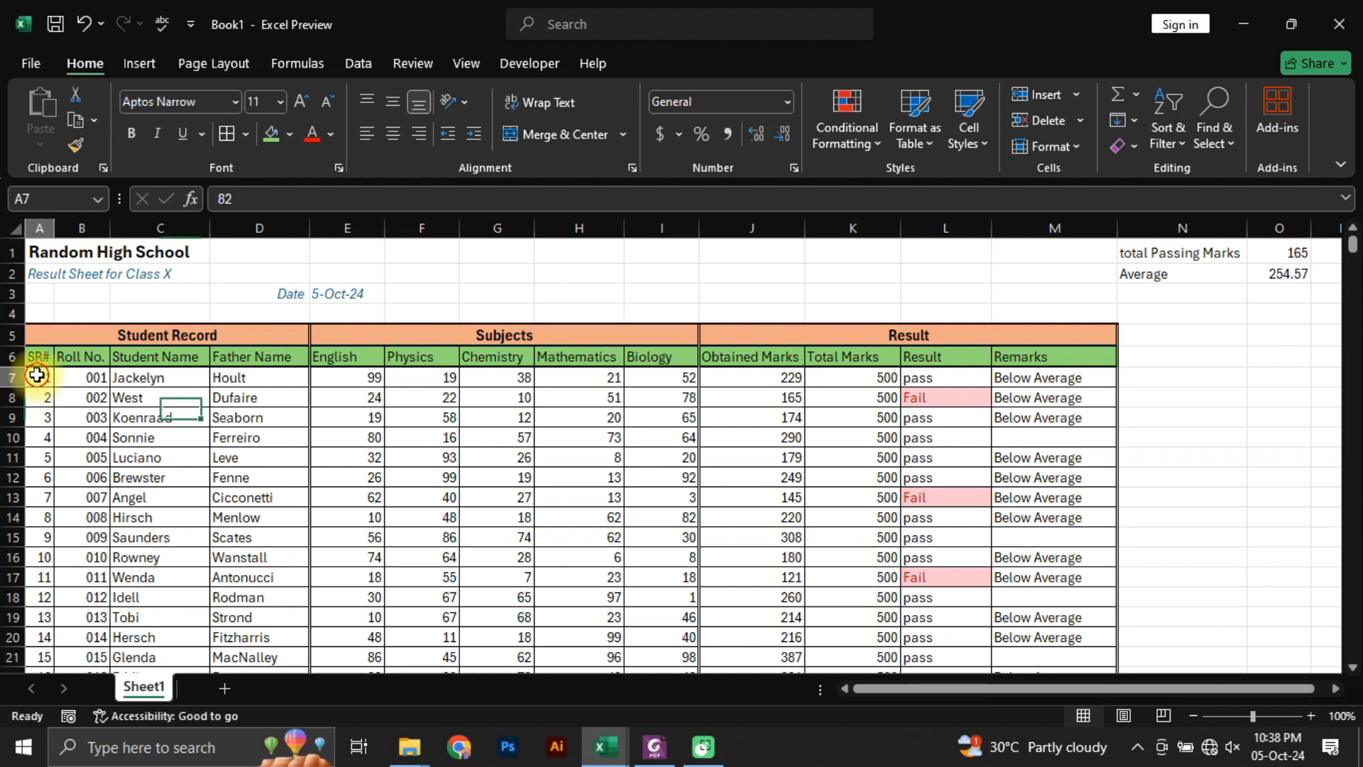
pyautogui.click(37, 355)
pyautogui.hotkey('shift', 'Right')
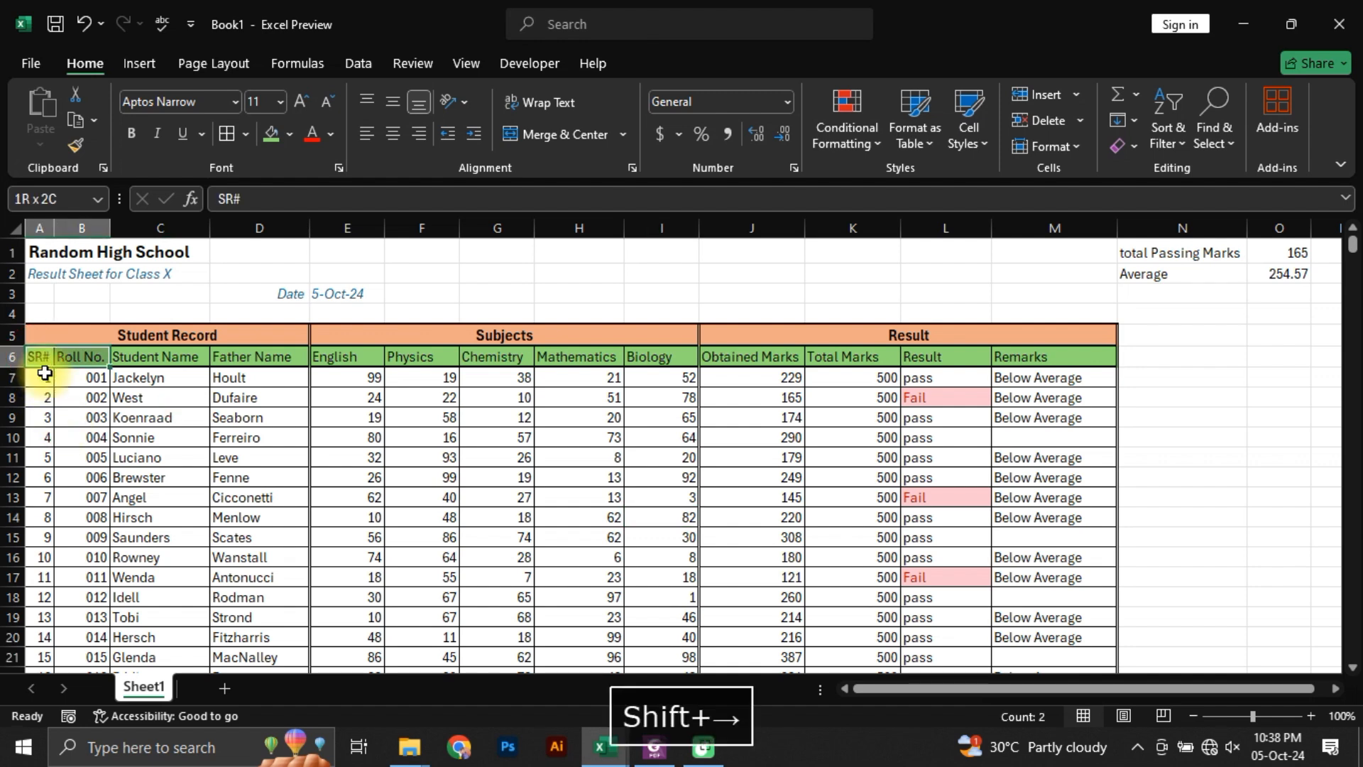
pyautogui.hotkey('ctrl', 'shift', 'Down')
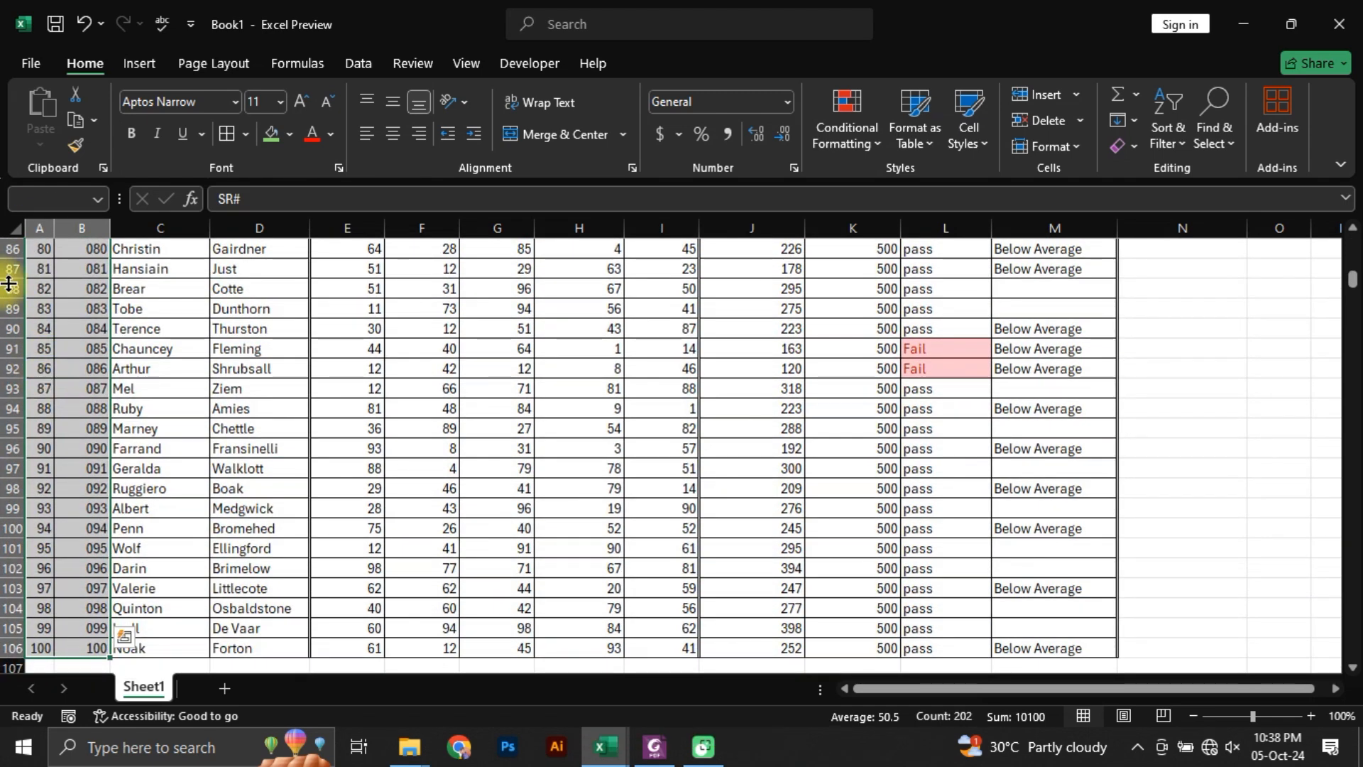
pyautogui.click(394, 138)
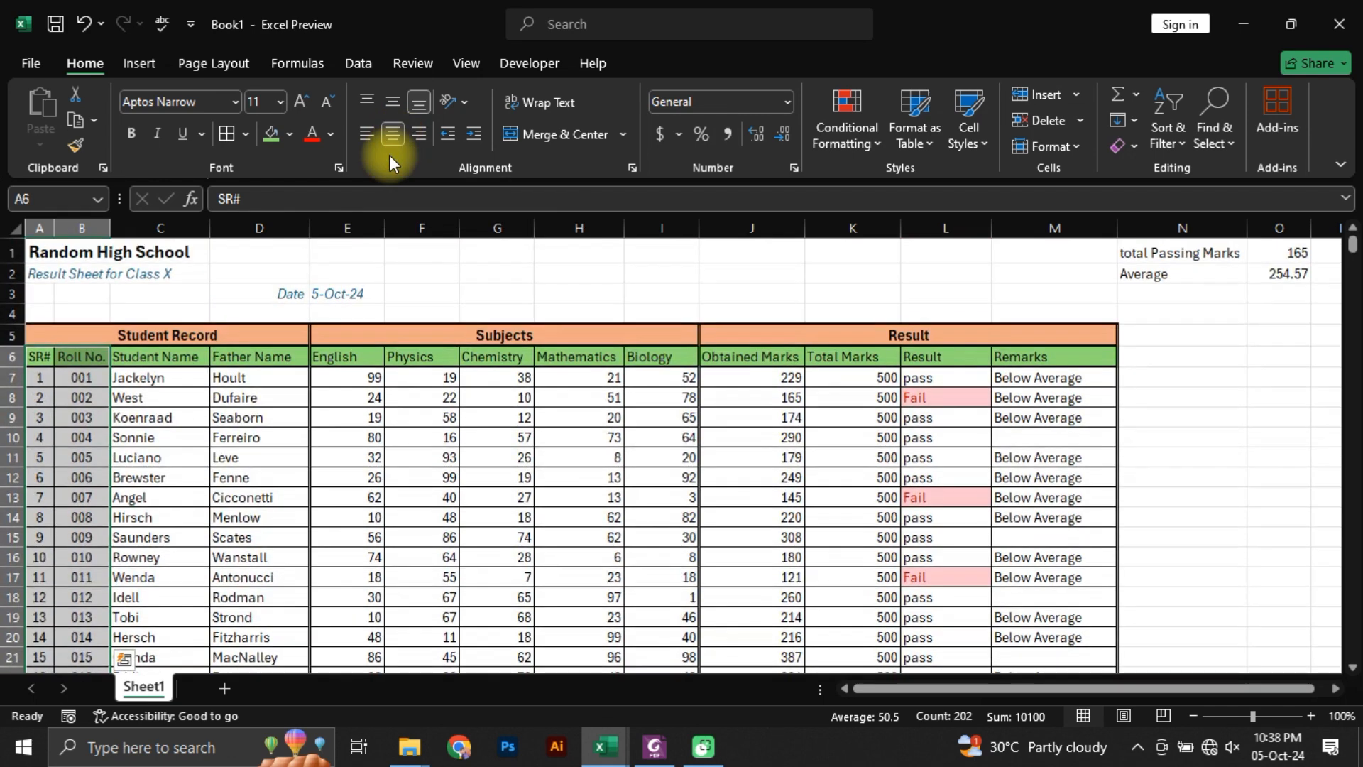
pyautogui.click(80, 497)
# Step: Center the headings and values of the Subjects and Result blocks, E6:M106
pyautogui.moveTo(348, 376); pyautogui.dragTo(603, 377)
pyautogui.moveTo(353, 357); pyautogui.dragTo(1053, 381)
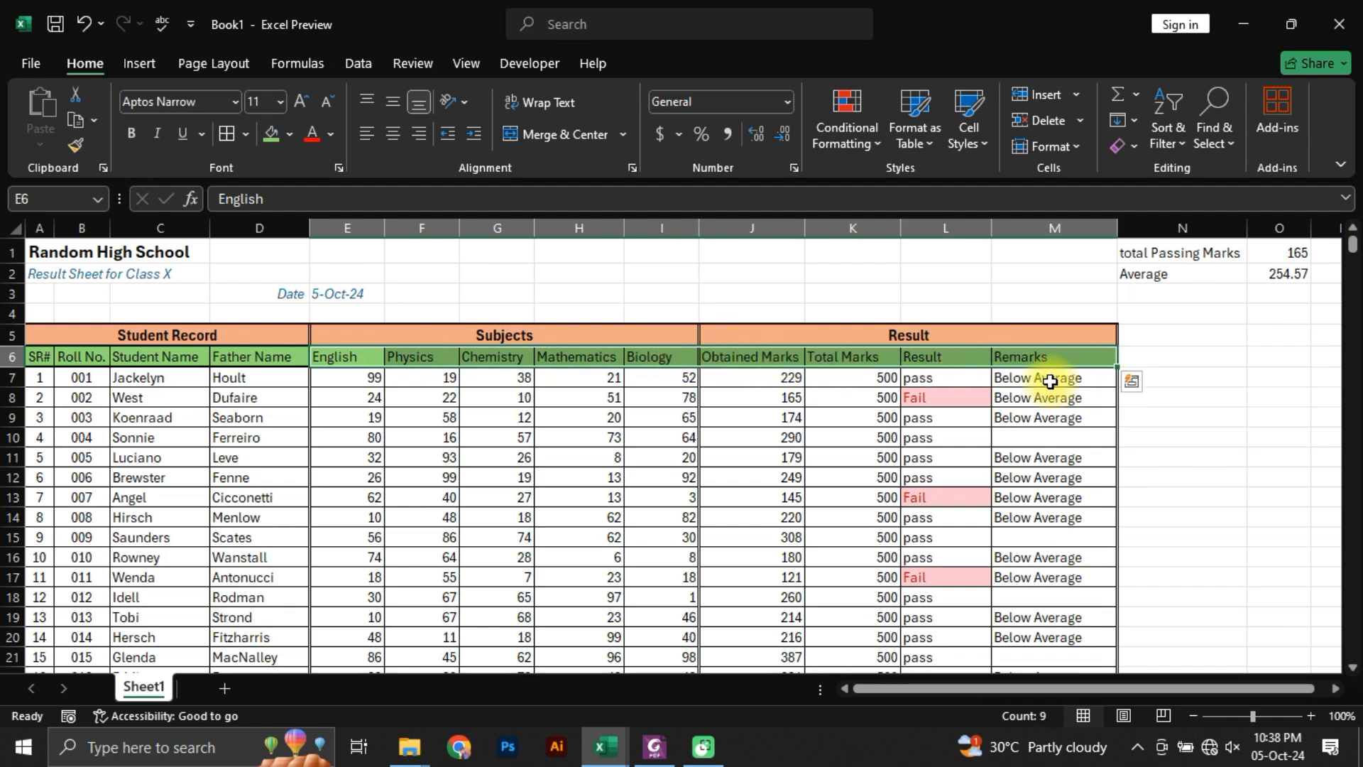
pyautogui.hotkey('ctrl', 'shift', 'Down')
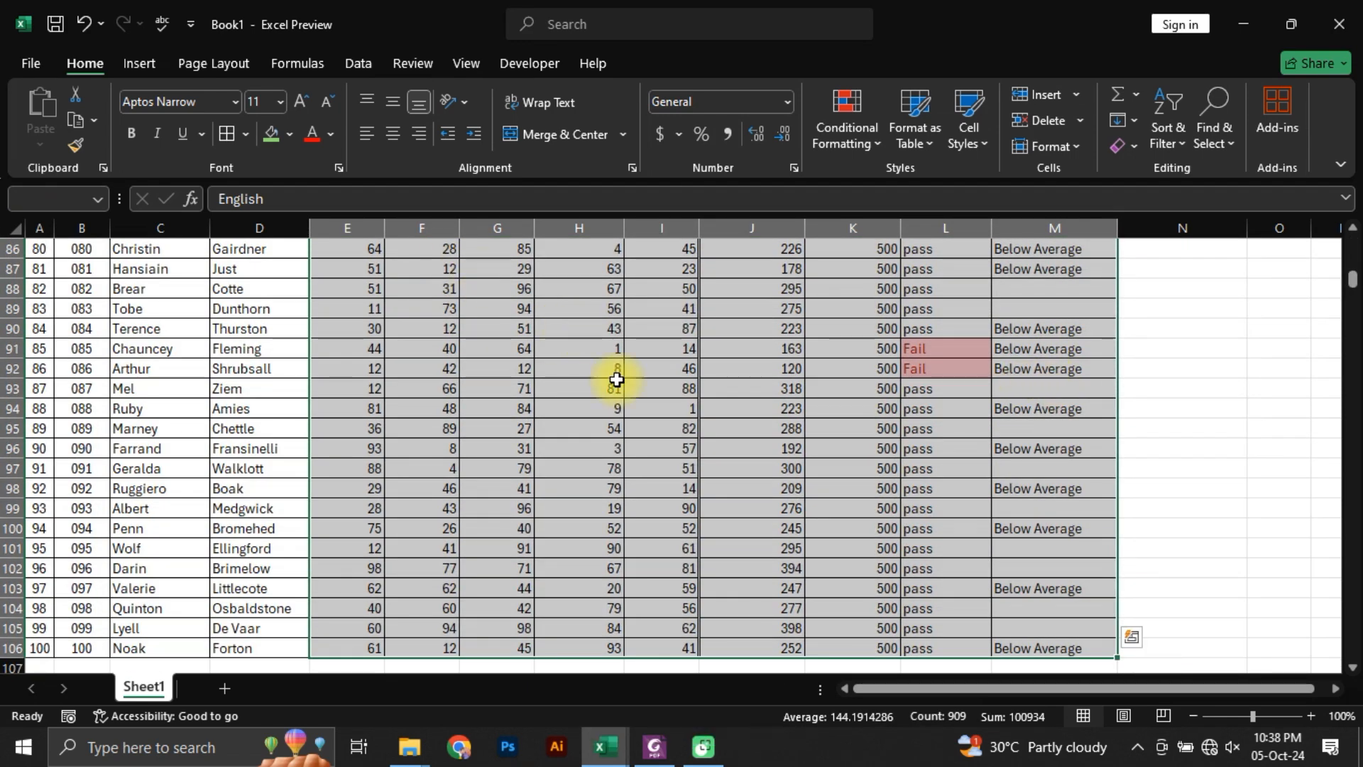
pyautogui.press('h')
pyautogui.press('a')
pyautogui.press('c')
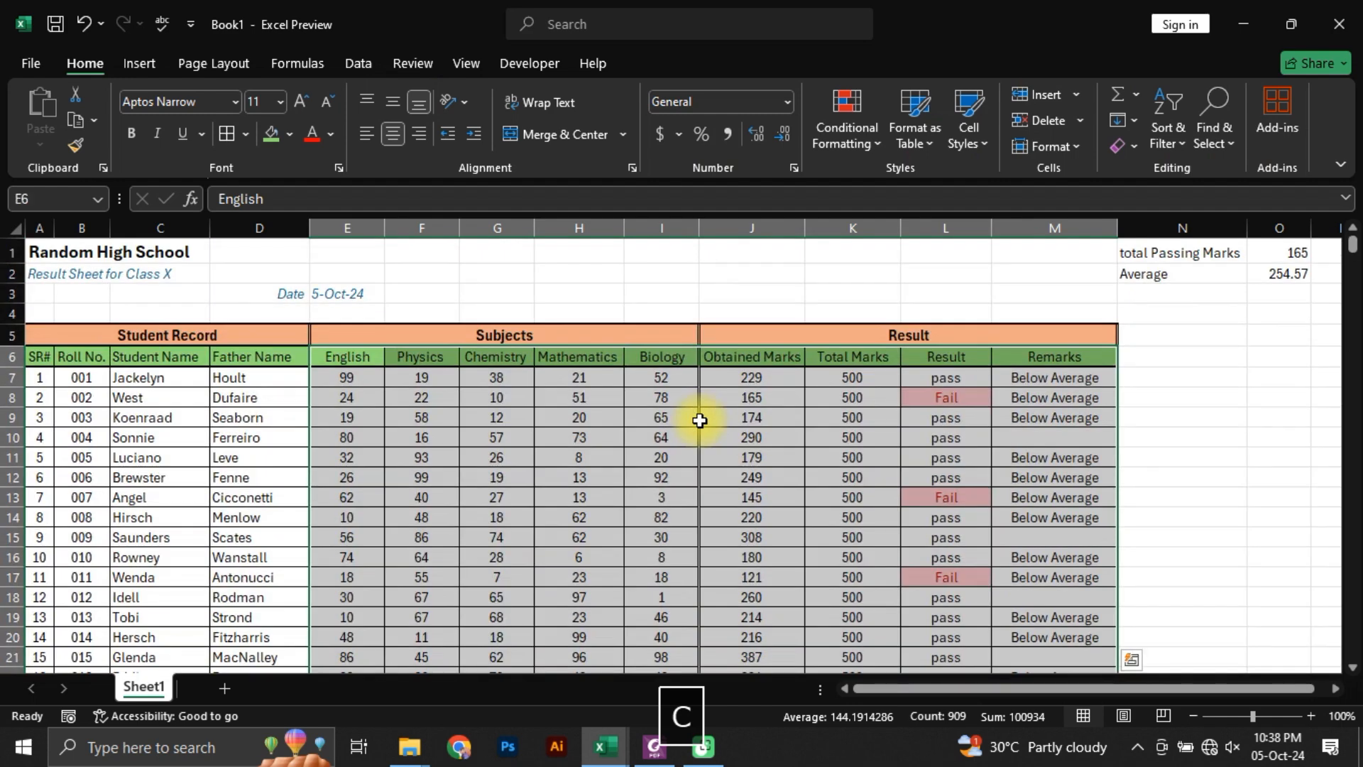
pyautogui.press('Down')
pyautogui.press('Right')
pyautogui.press('Right')
pyautogui.press('Right')
pyautogui.press('Right')
pyautogui.press('Right')
pyautogui.press('Right')
pyautogui.press('Right')
pyautogui.press('Right')
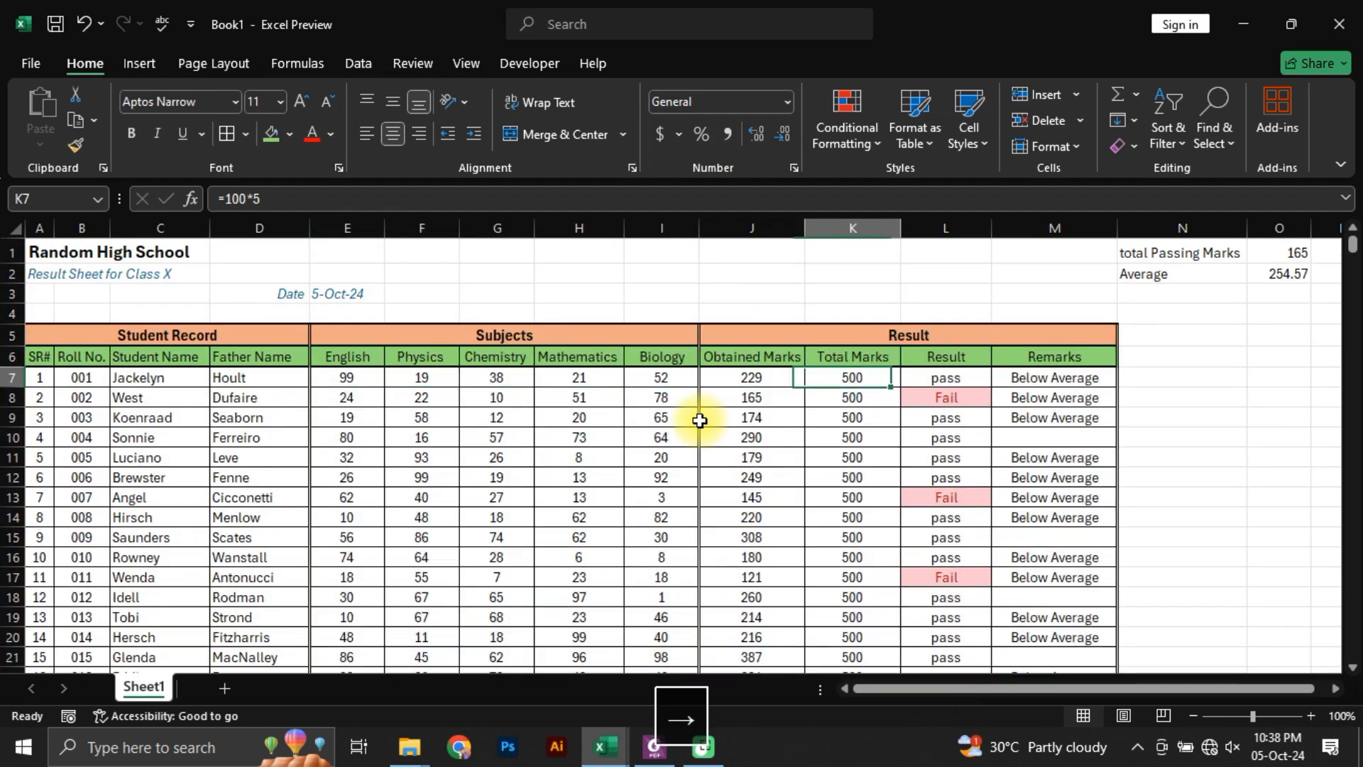
# Step: Left-align the Result and Remarks values, L7:M106, below their headings, comparing the sheet with the reference PDF
pyautogui.hotkey('alt', 'Tab')
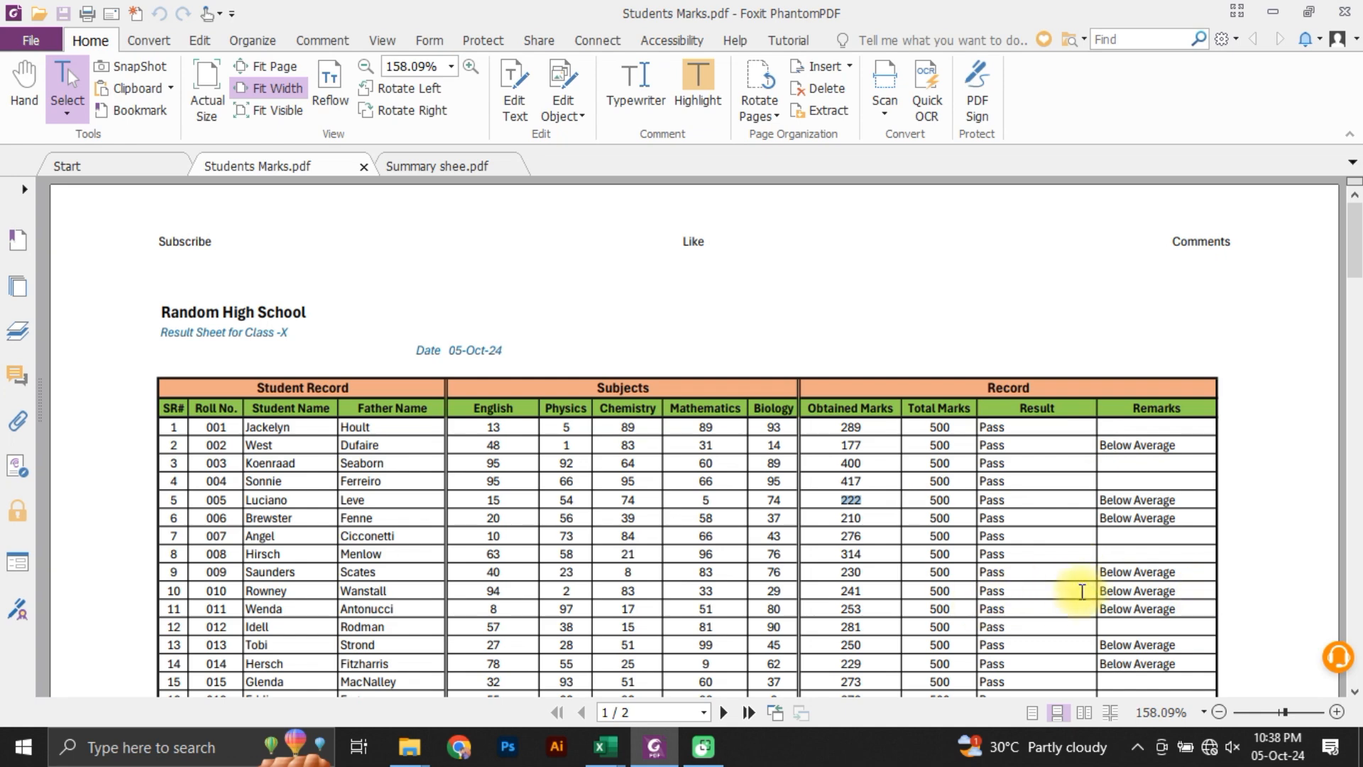
pyautogui.hotkey('alt', 'Tab')
pyautogui.moveTo(937, 378); pyautogui.dragTo(1056, 377)
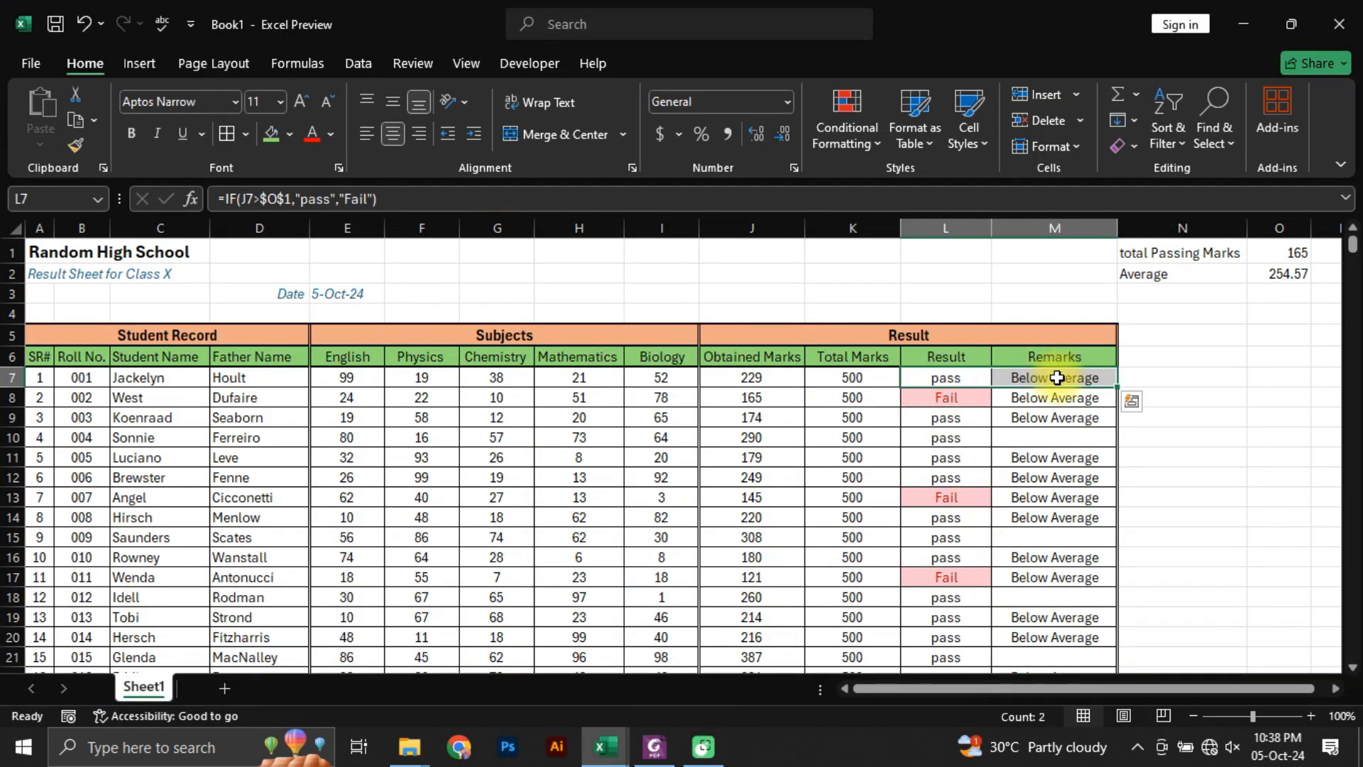
pyautogui.hotkey('ctrl', 'shift', 'Down')
pyautogui.hotkey('alt', 'h')
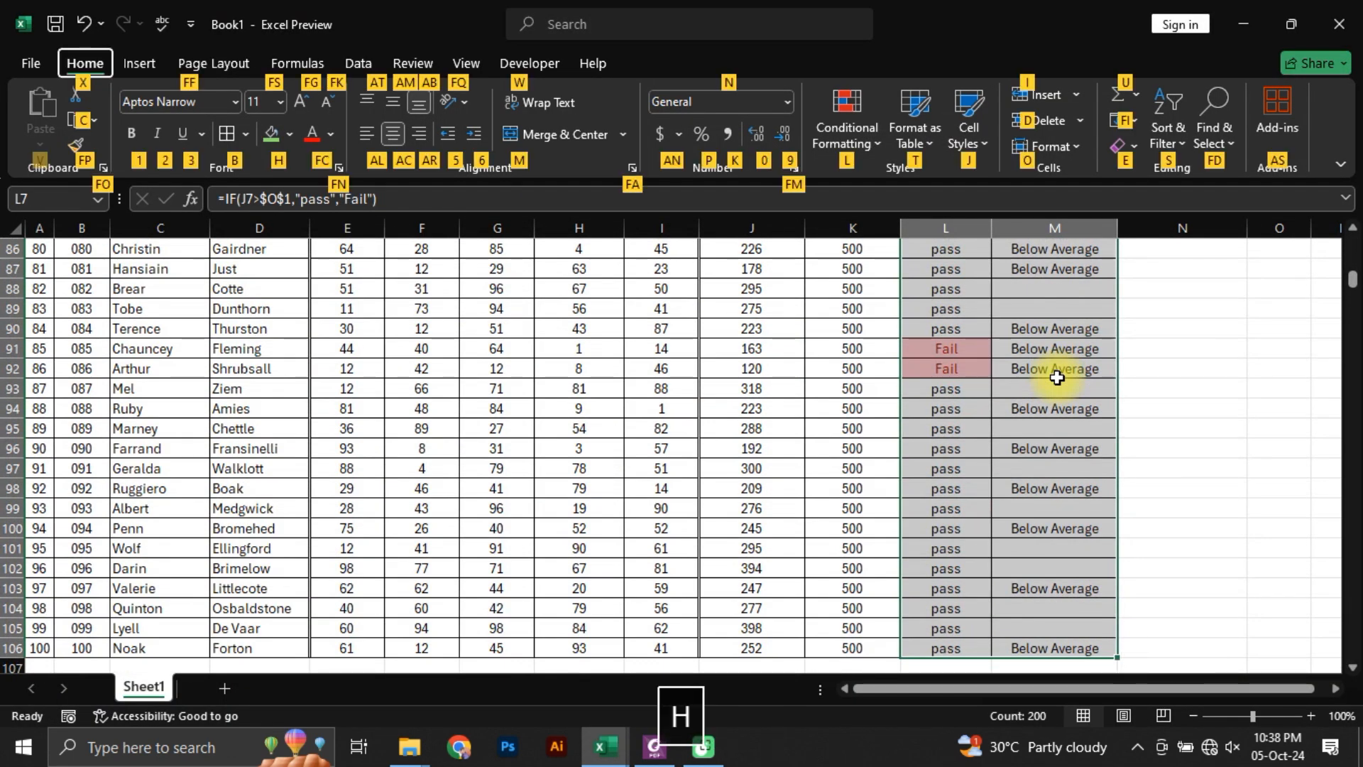
pyautogui.press('a')
pyautogui.press('l')
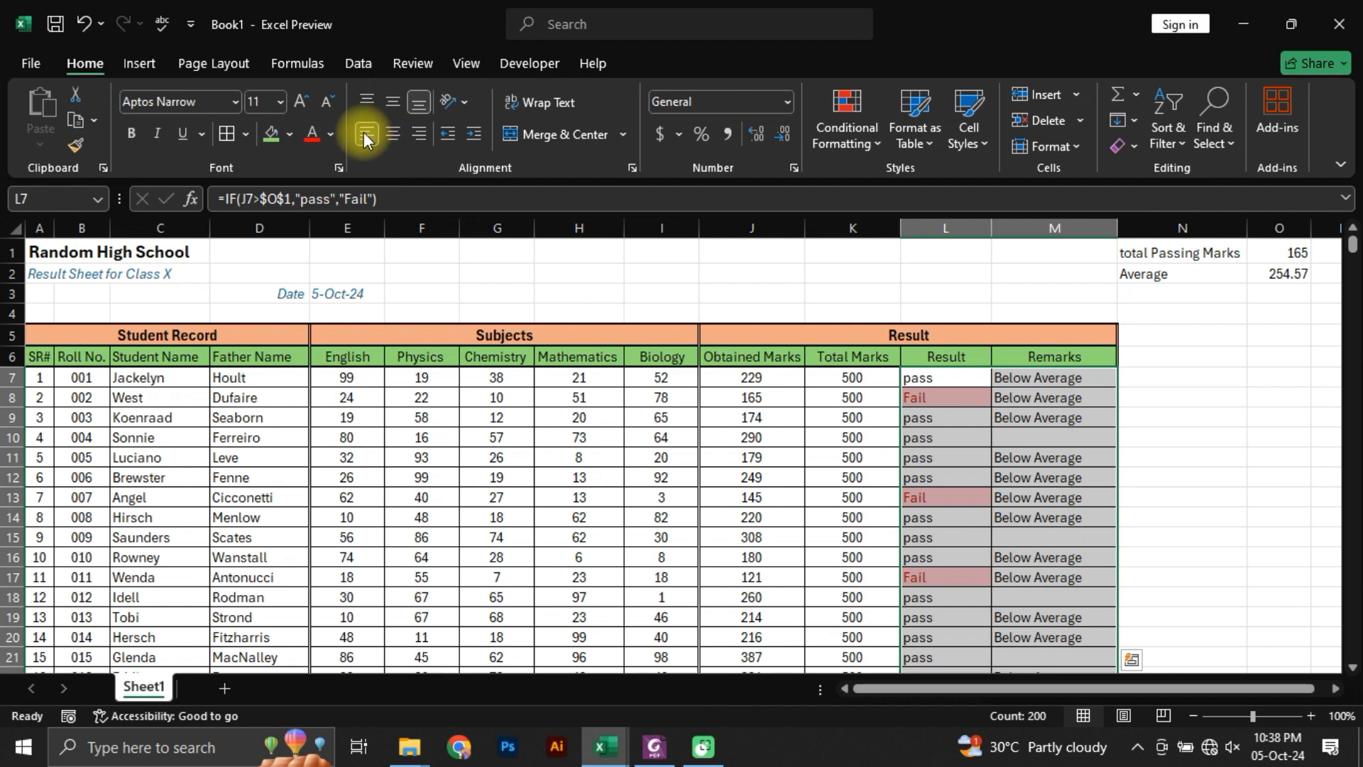
pyautogui.click(1028, 397)
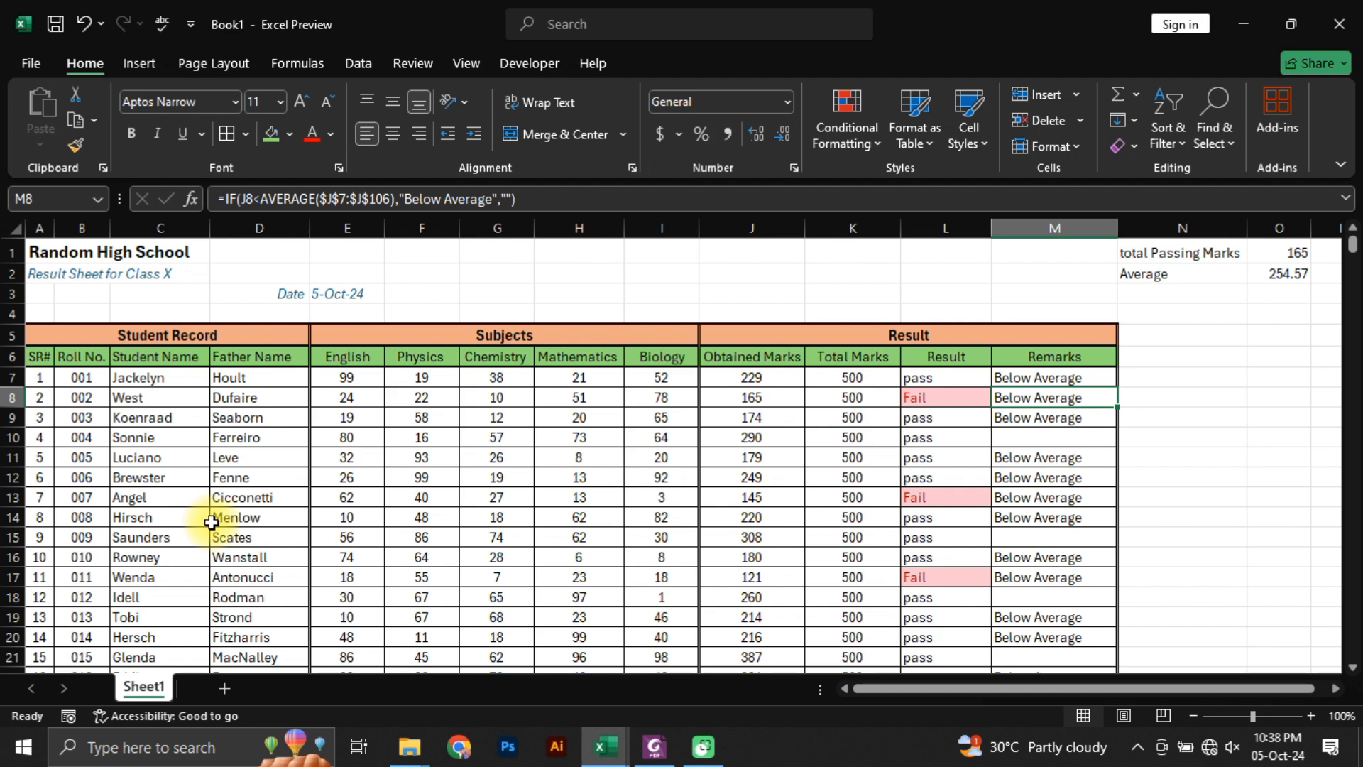
pyautogui.click(653, 746)
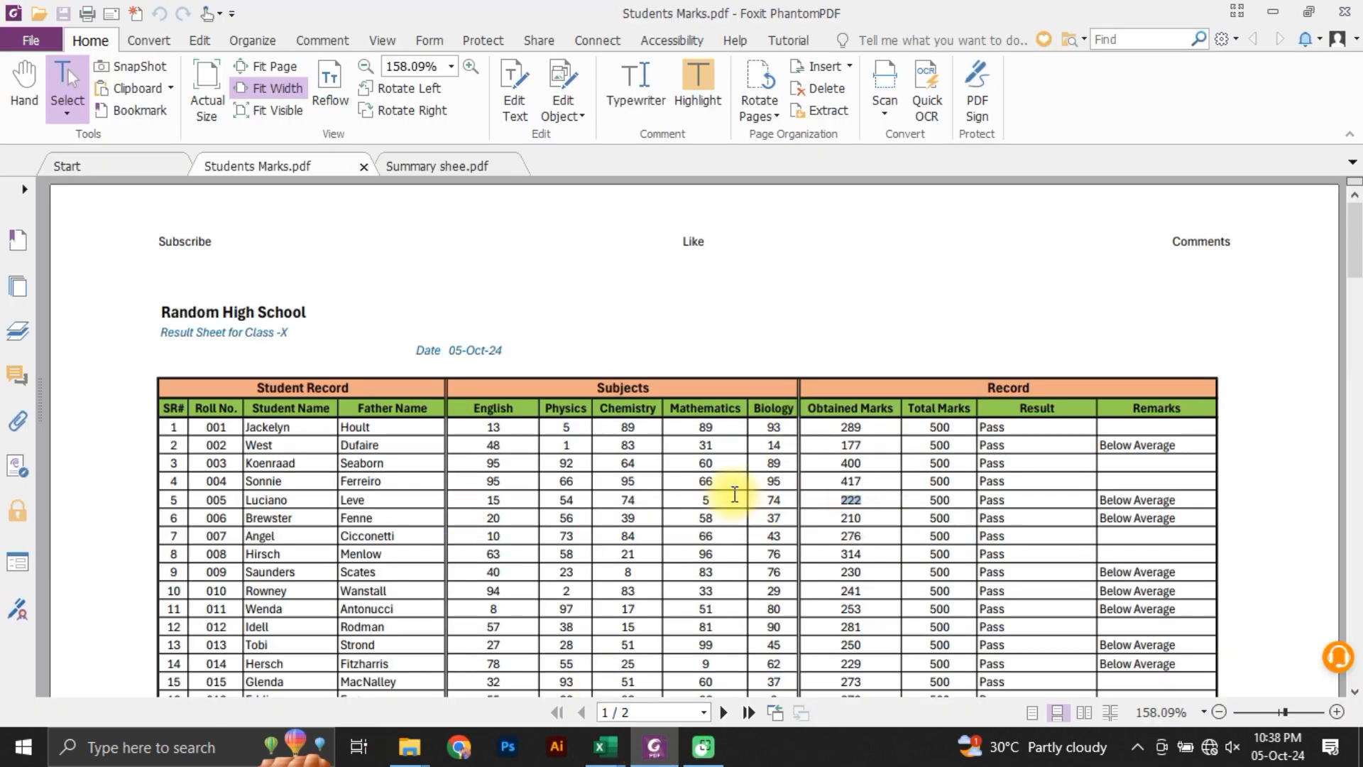
pyautogui.hotkey('alt', 'Tab')
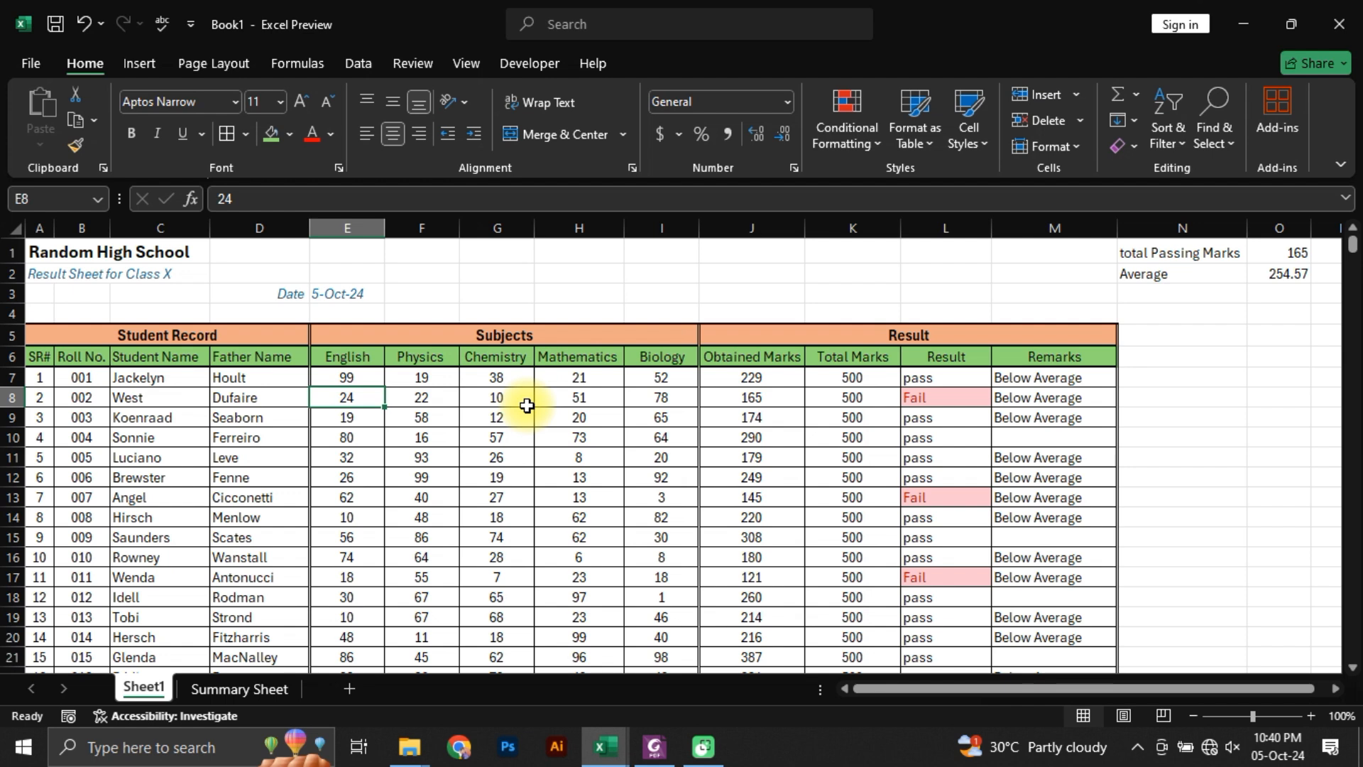
# Step: Scale the sheet's printout to fit 1 page wide by 2 tall in Page Setup, check the print preview and return to the sheet
pyautogui.hotkey('ctrl', 'p')
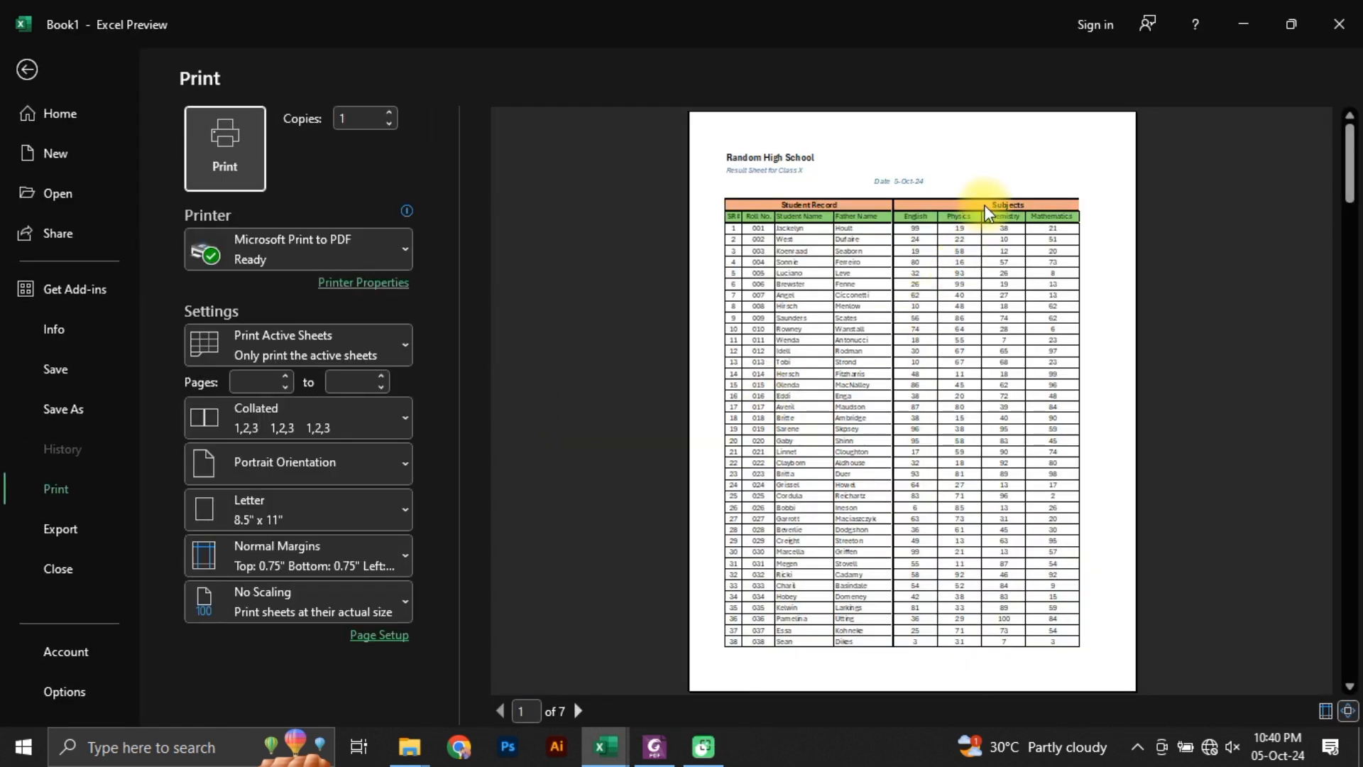
pyautogui.click(366, 637)
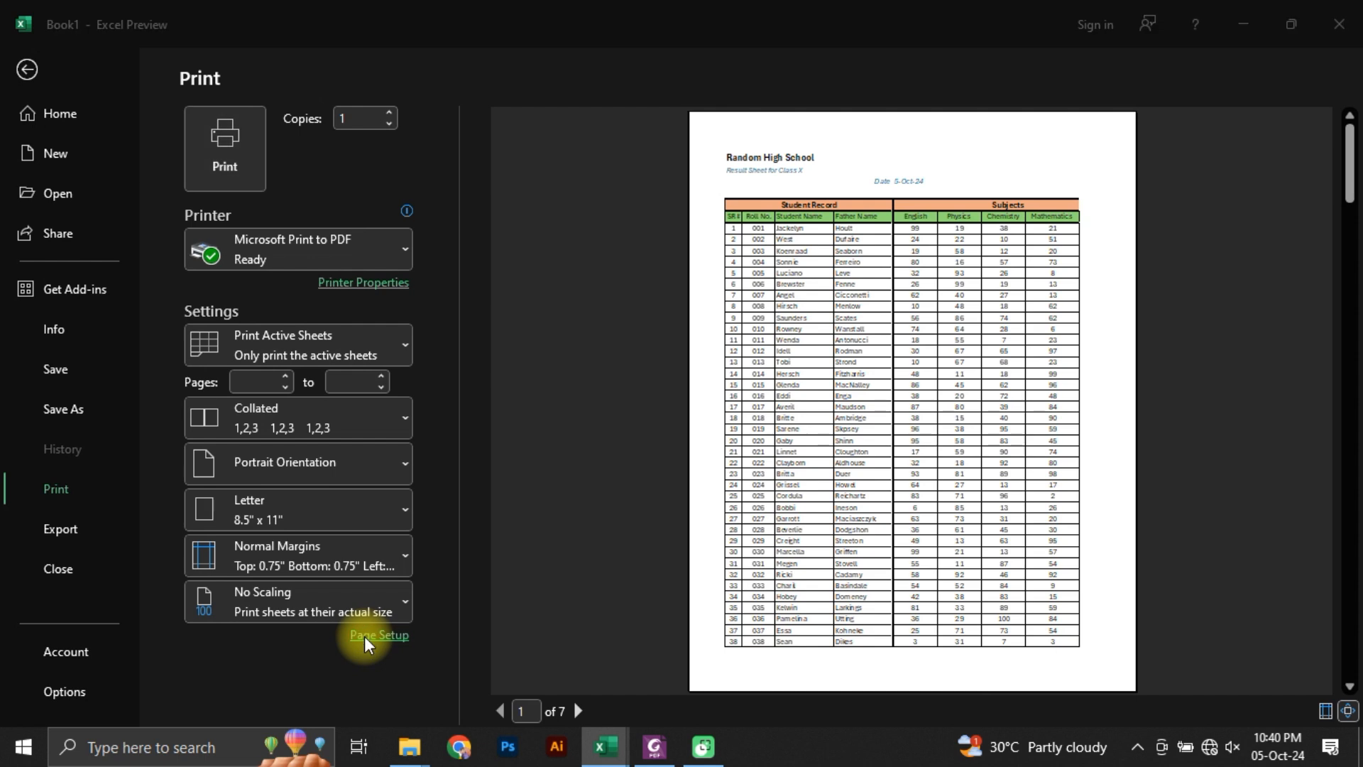
pyautogui.click(295, 286)
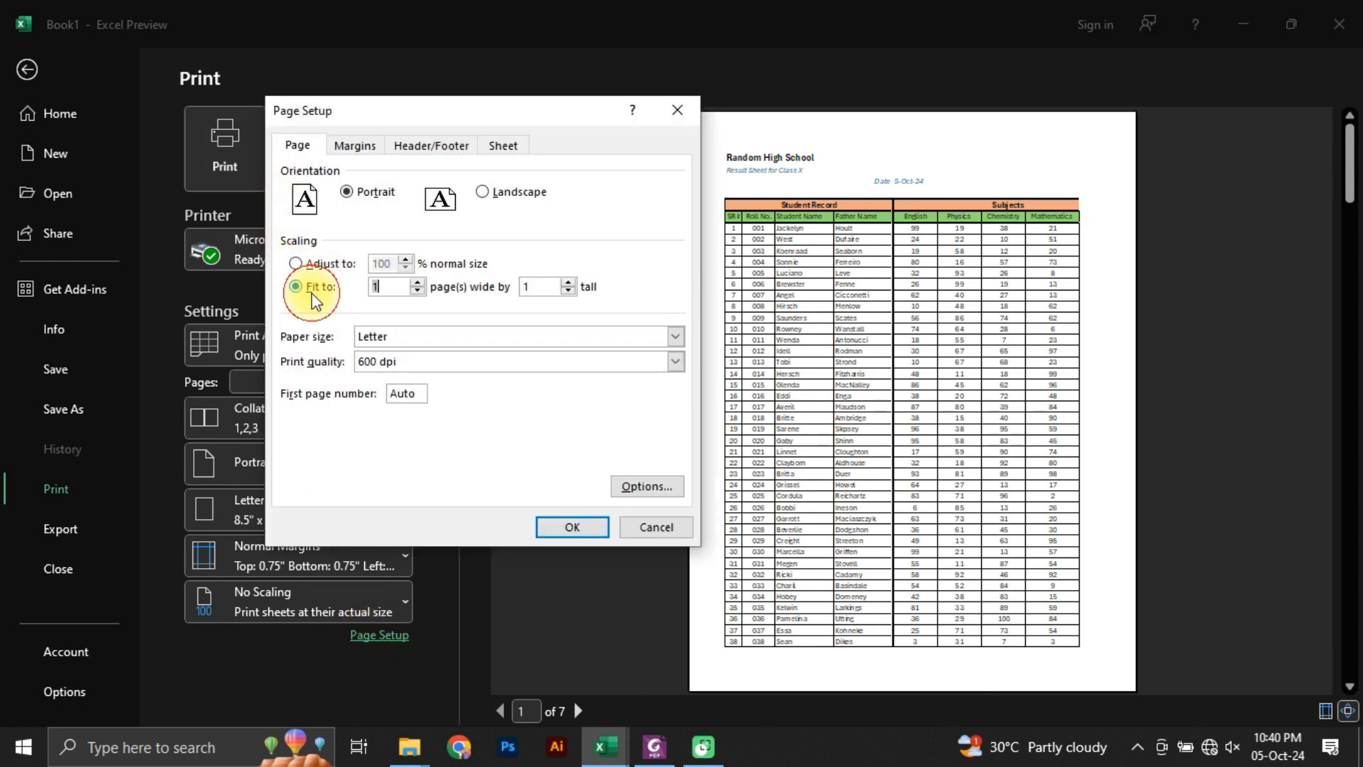
pyautogui.doubleClick(524, 285)
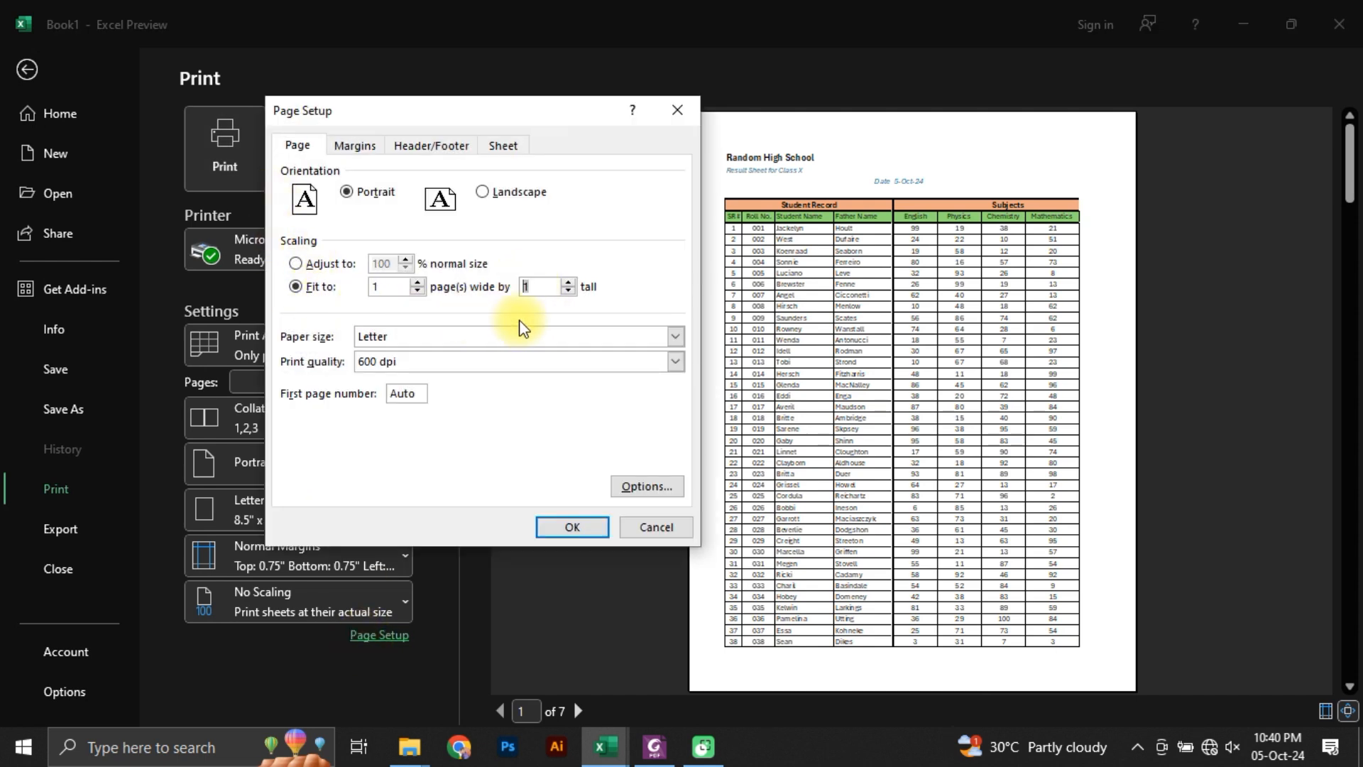
pyautogui.write('2')
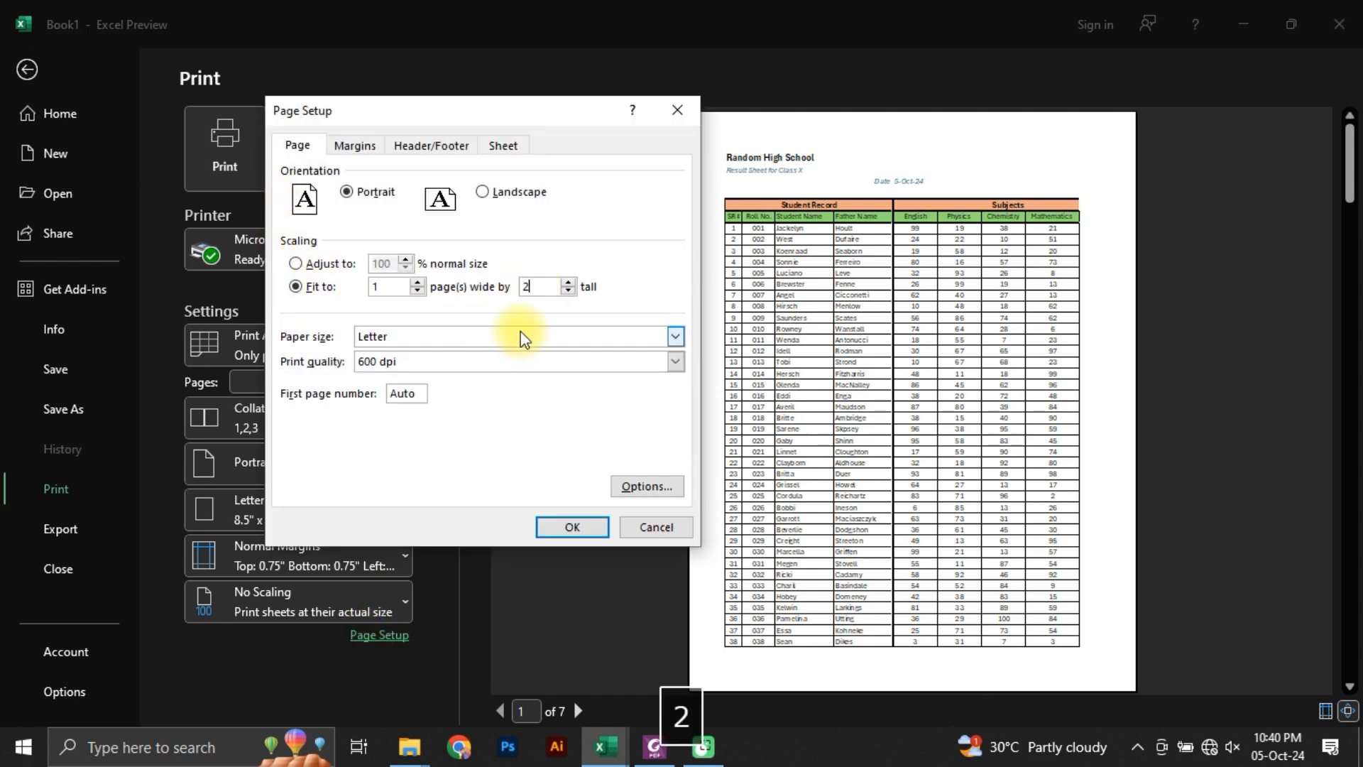
pyautogui.click(572, 526)
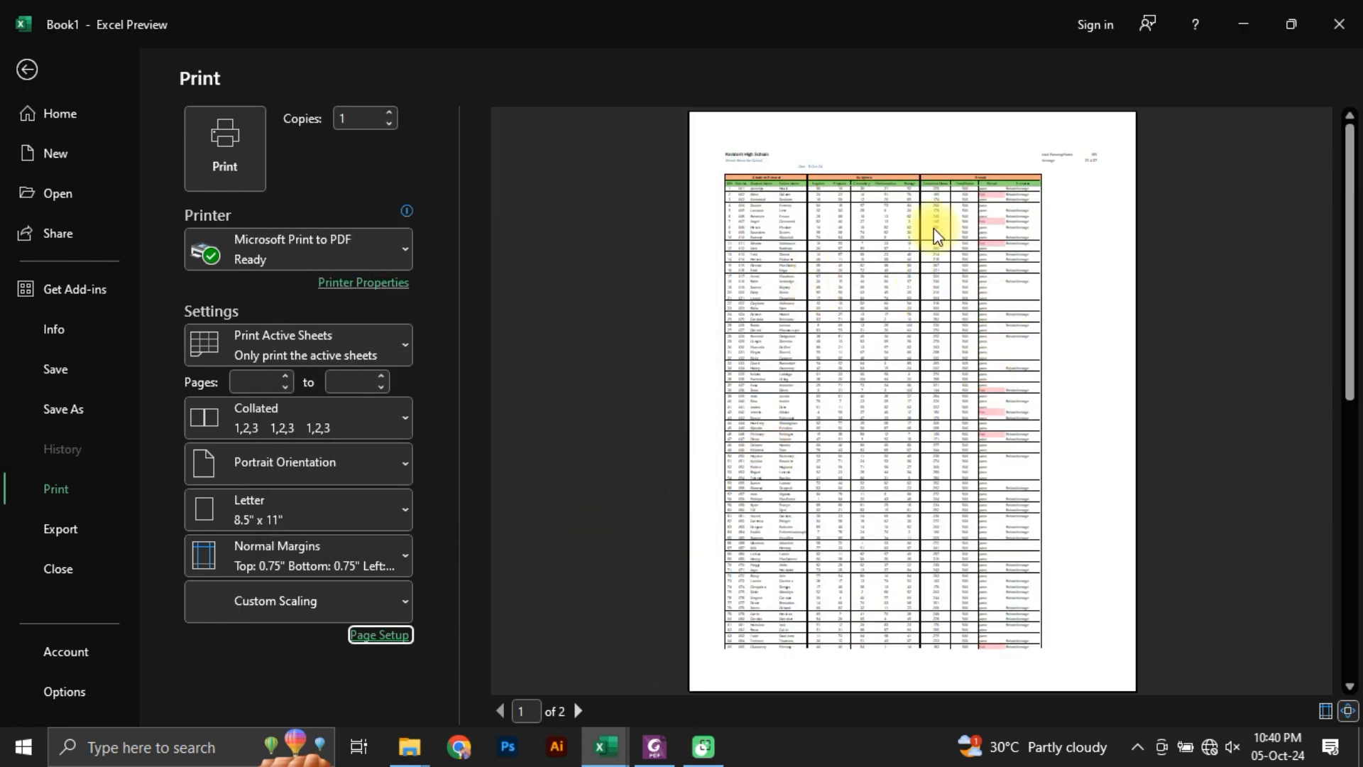
pyautogui.click(28, 69)
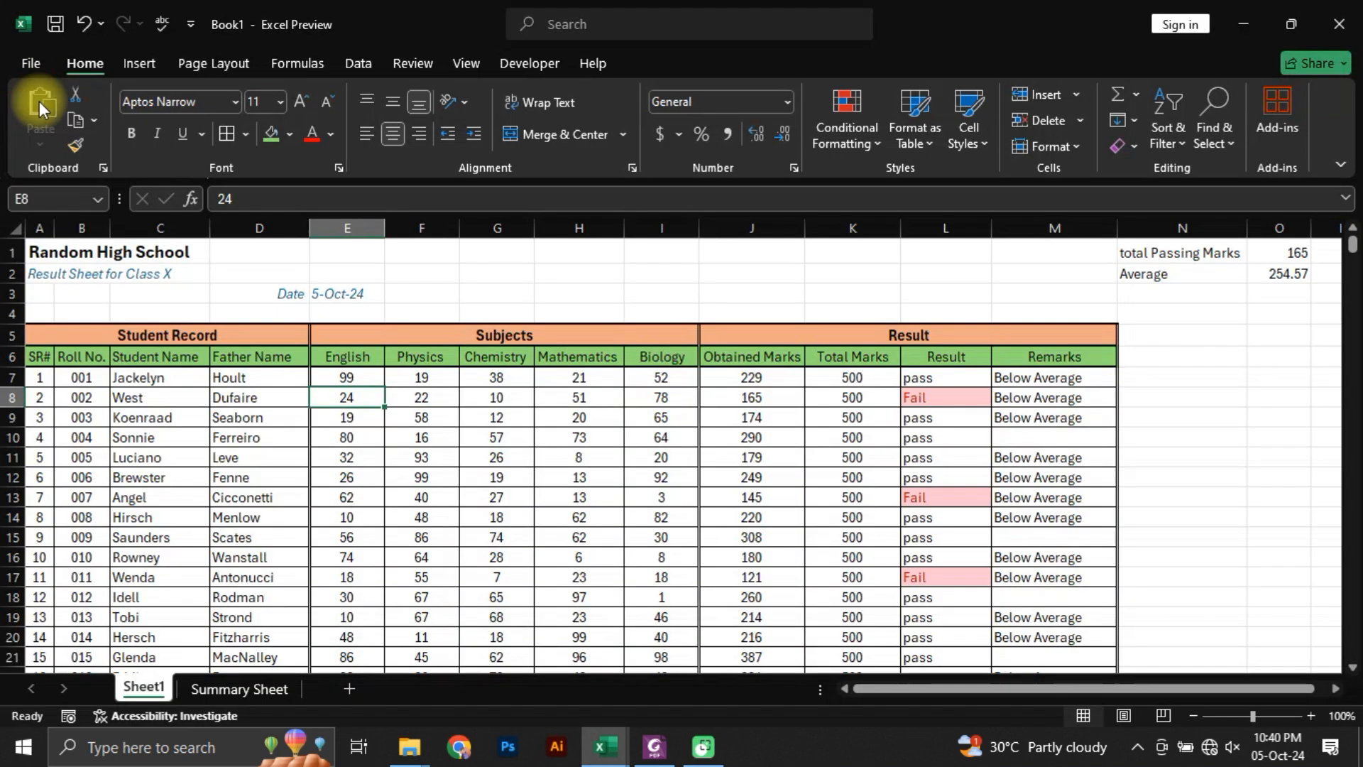
# Step: Clear the total passing marks and average helper cells, N1:O2, and check how the Result column's IF formulas depend on them
pyautogui.moveTo(1150, 252); pyautogui.dragTo(1277, 278)
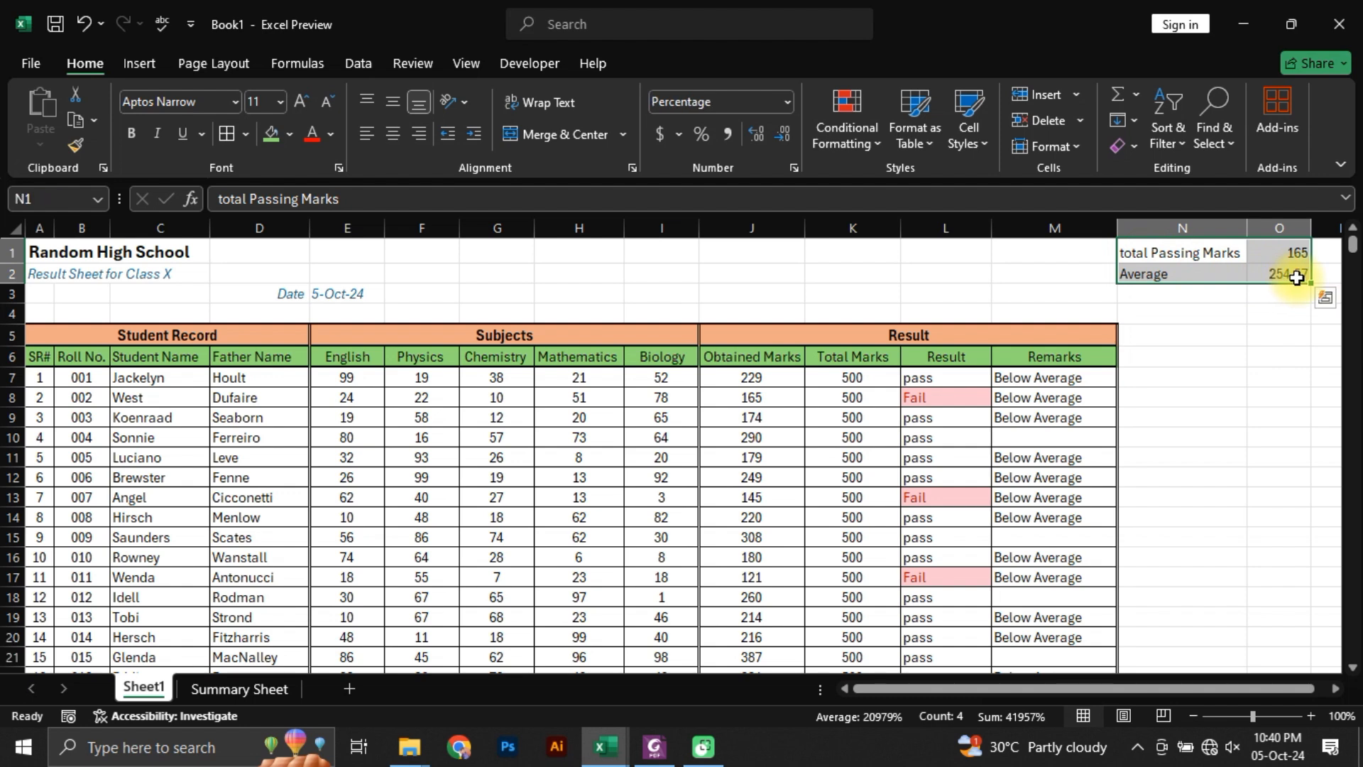
pyautogui.press('Delete')
pyautogui.click(814, 461)
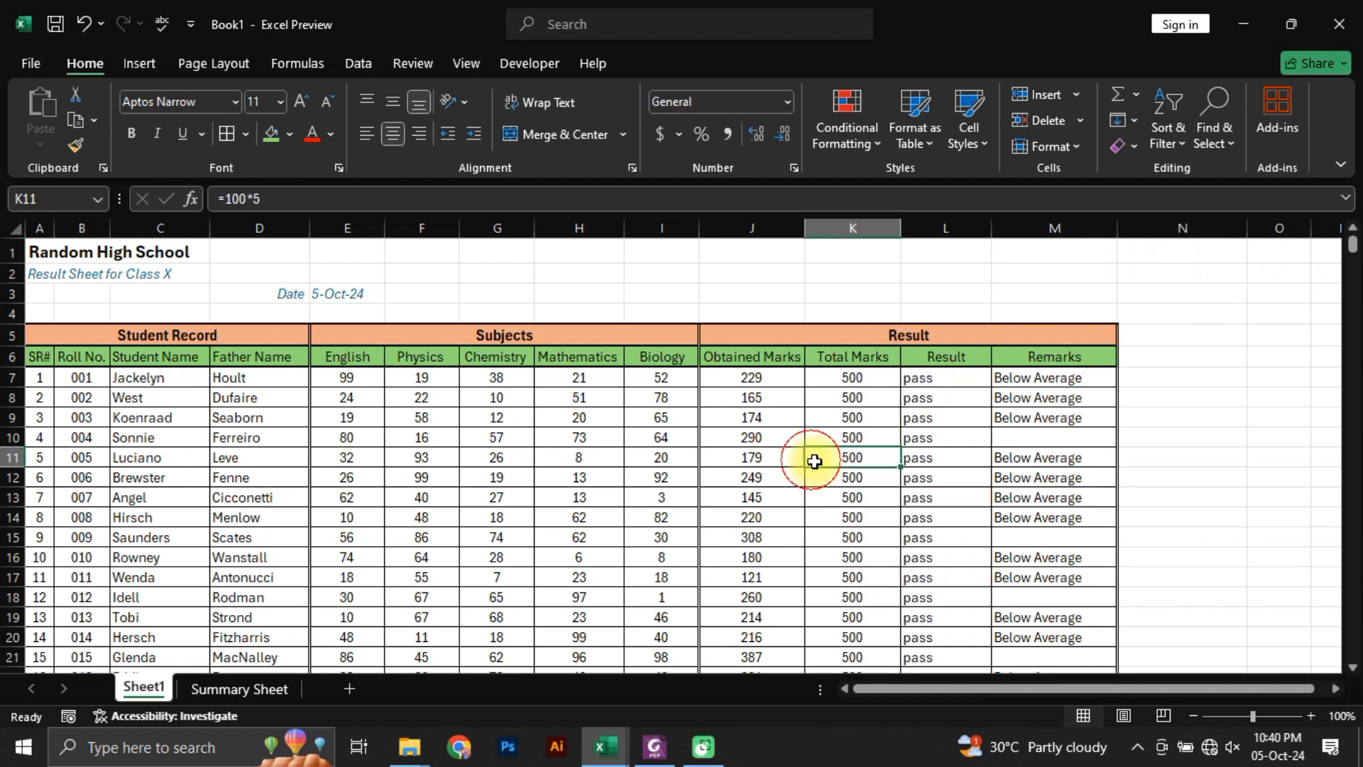
pyautogui.click(942, 457)
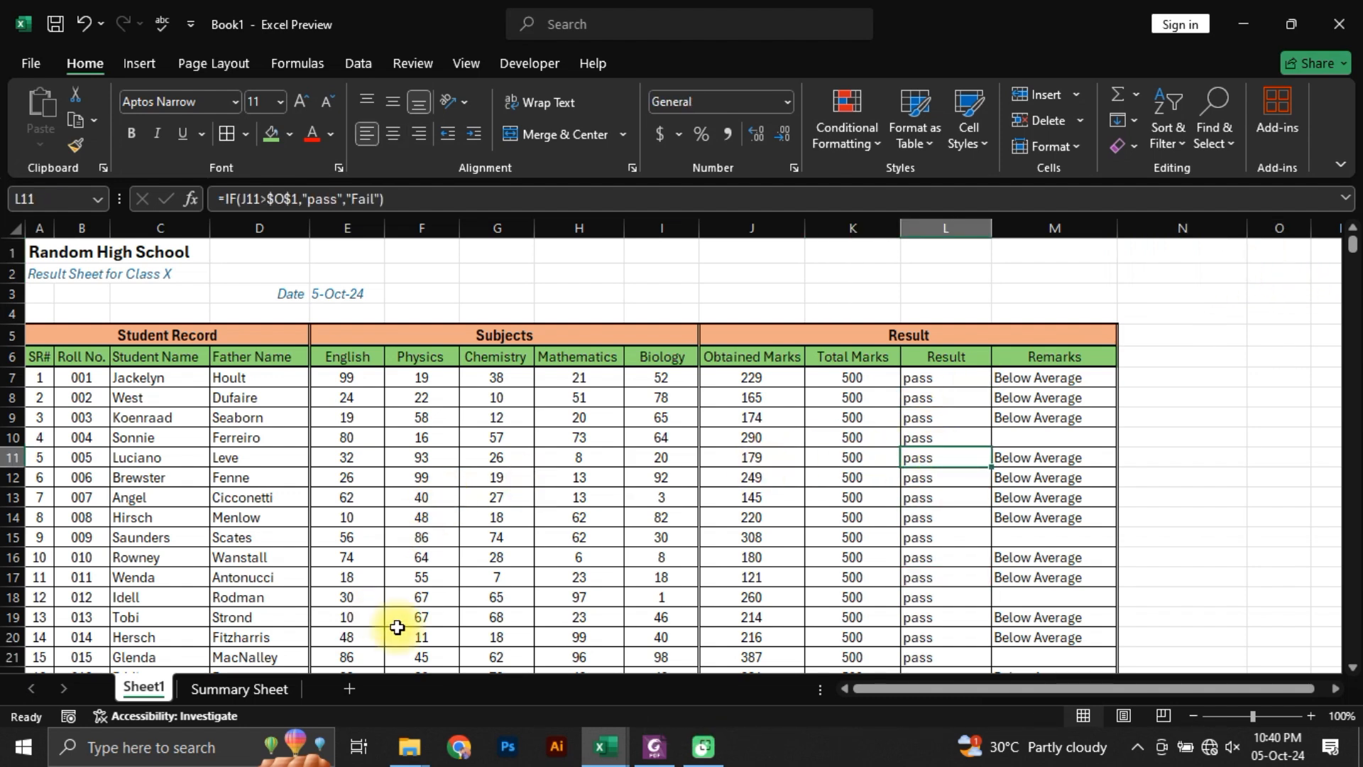
pyautogui.click(872, 398)
pyautogui.click(917, 378)
pyautogui.scroll(-20, 934, 571)
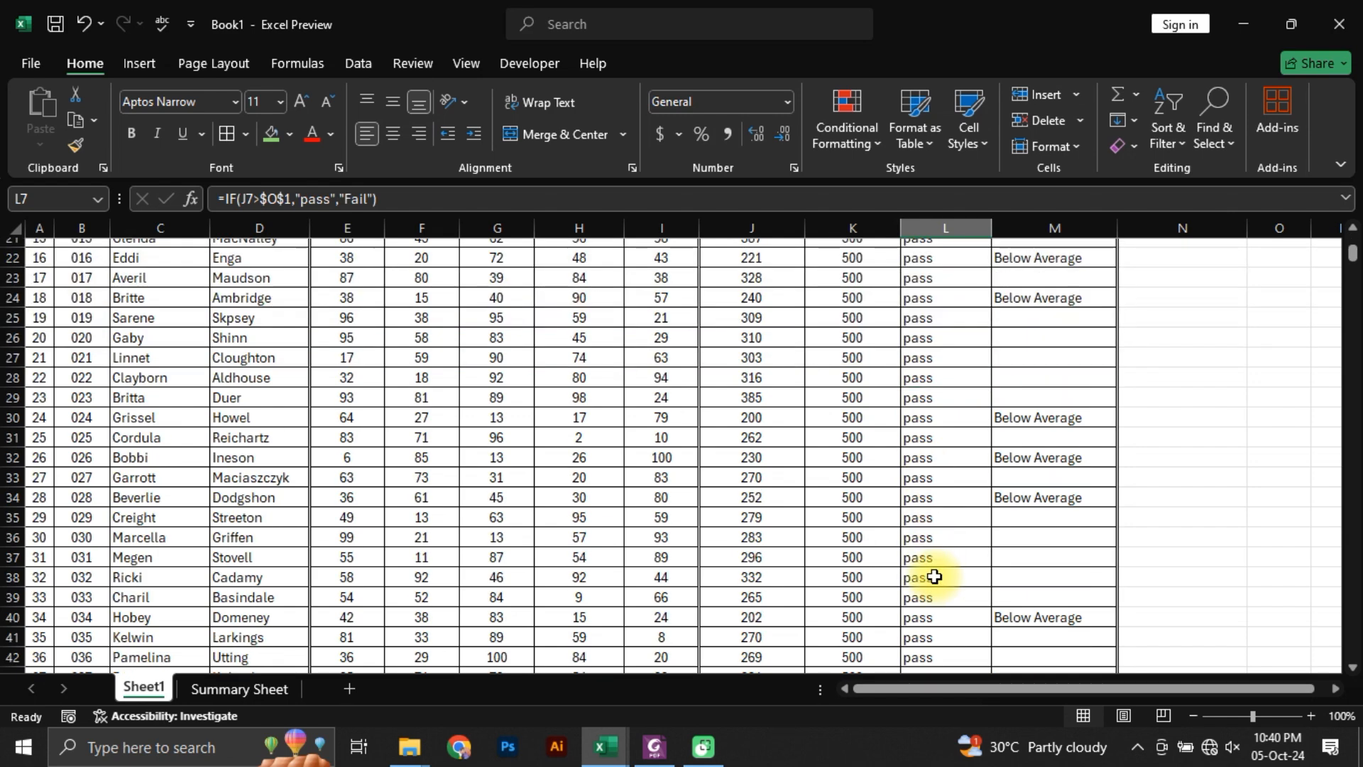
pyautogui.scroll(20, 934, 575)
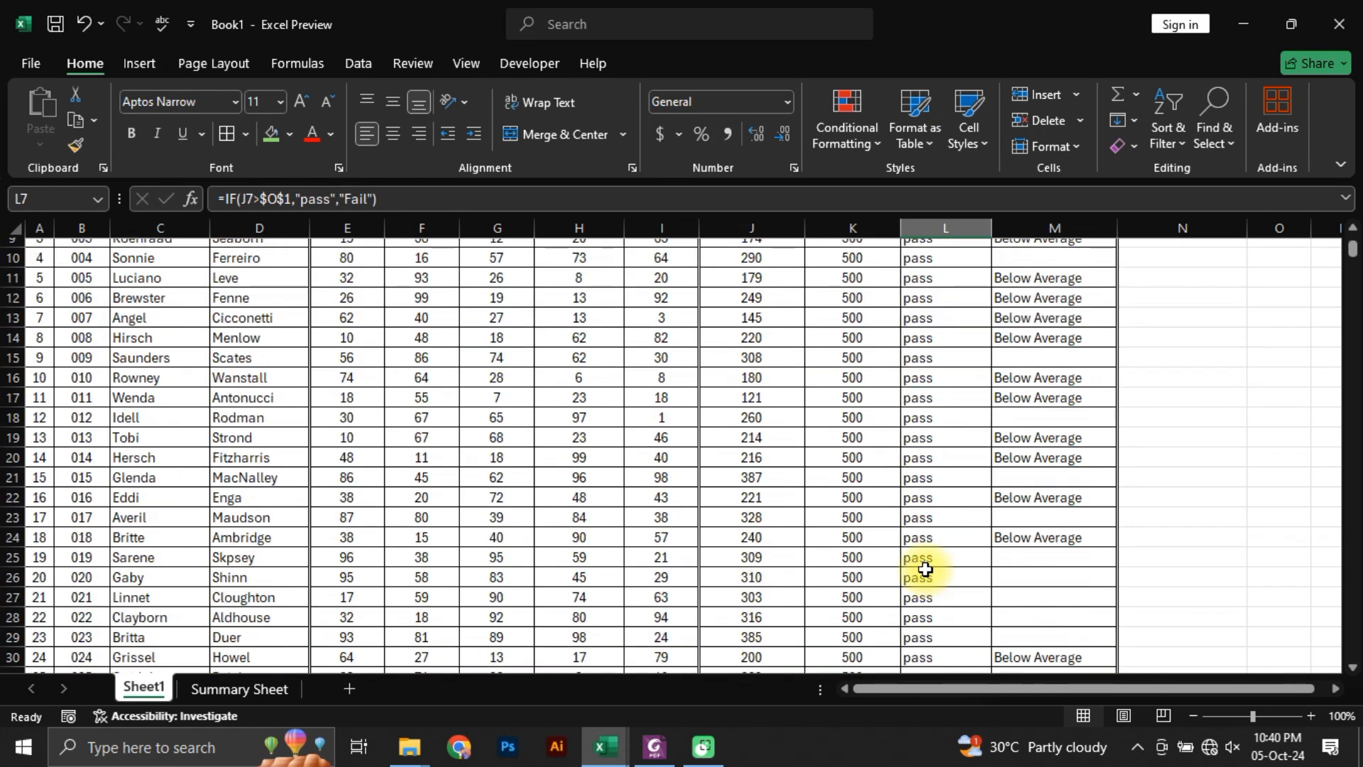
# Step: Replace the $O$1 reference in L7's IF formula with the fixed passing mark 165
pyautogui.doubleClick(923, 377)
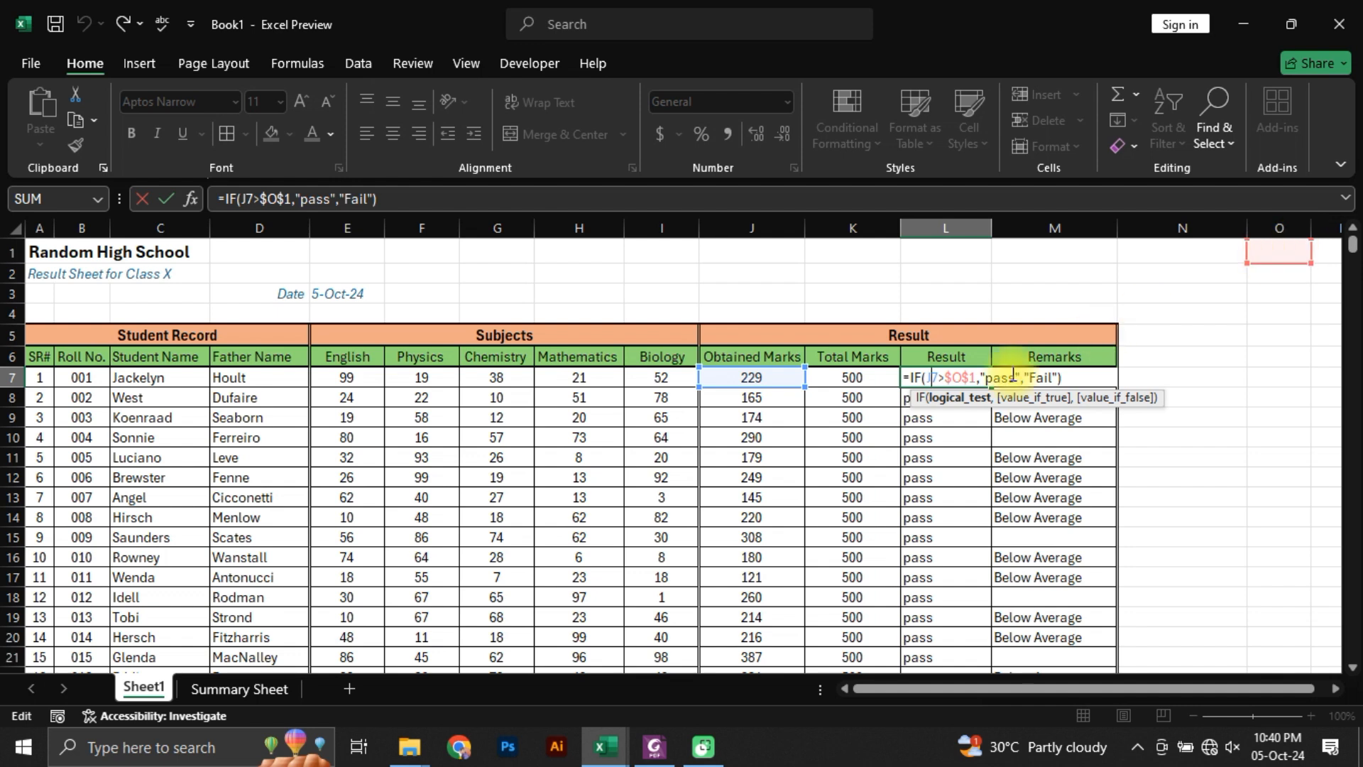
pyautogui.doubleClick(948, 378)
pyautogui.press('Return')
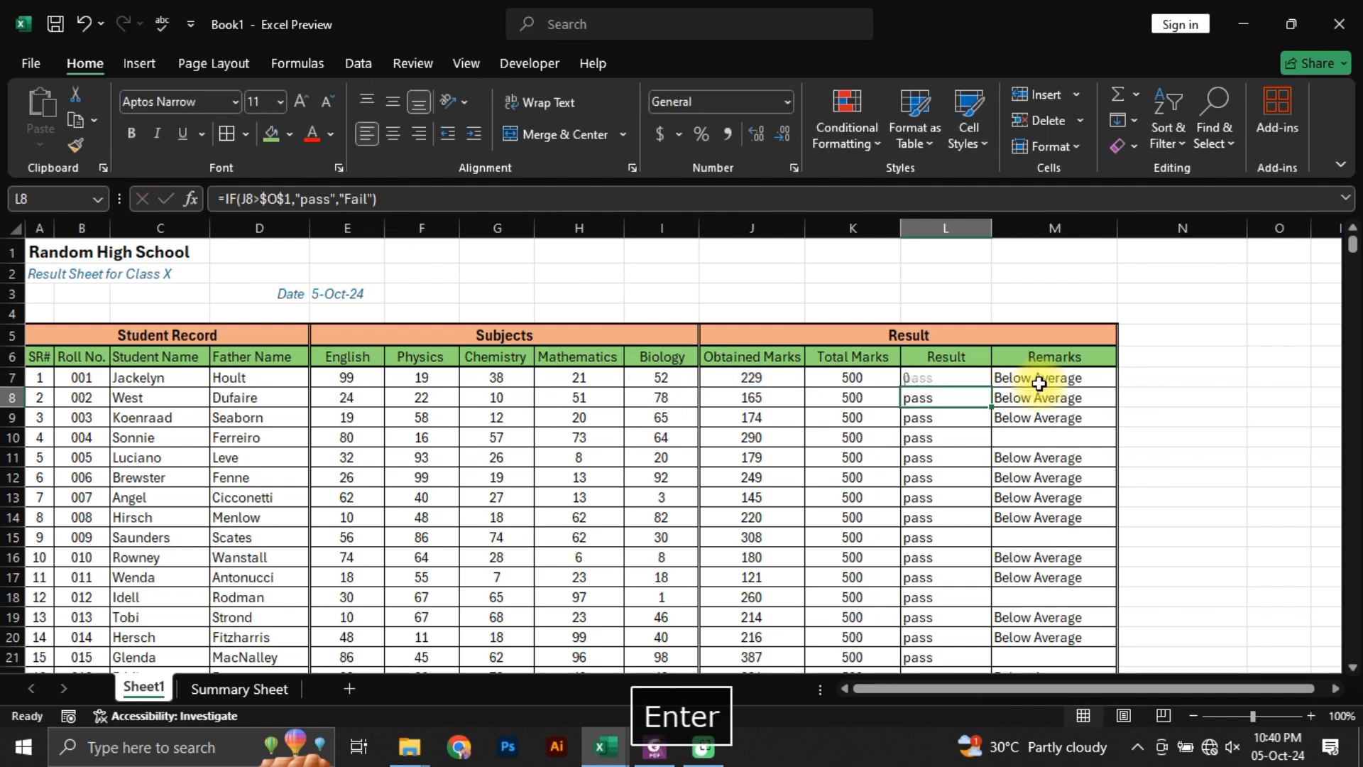
# Step: Fill the L7 pass/fail formula down the Result column to L106 and go back to the sheet's first rows
pyautogui.press('Up')
pyautogui.hotkey('ctrl', 'shift', 'Down')
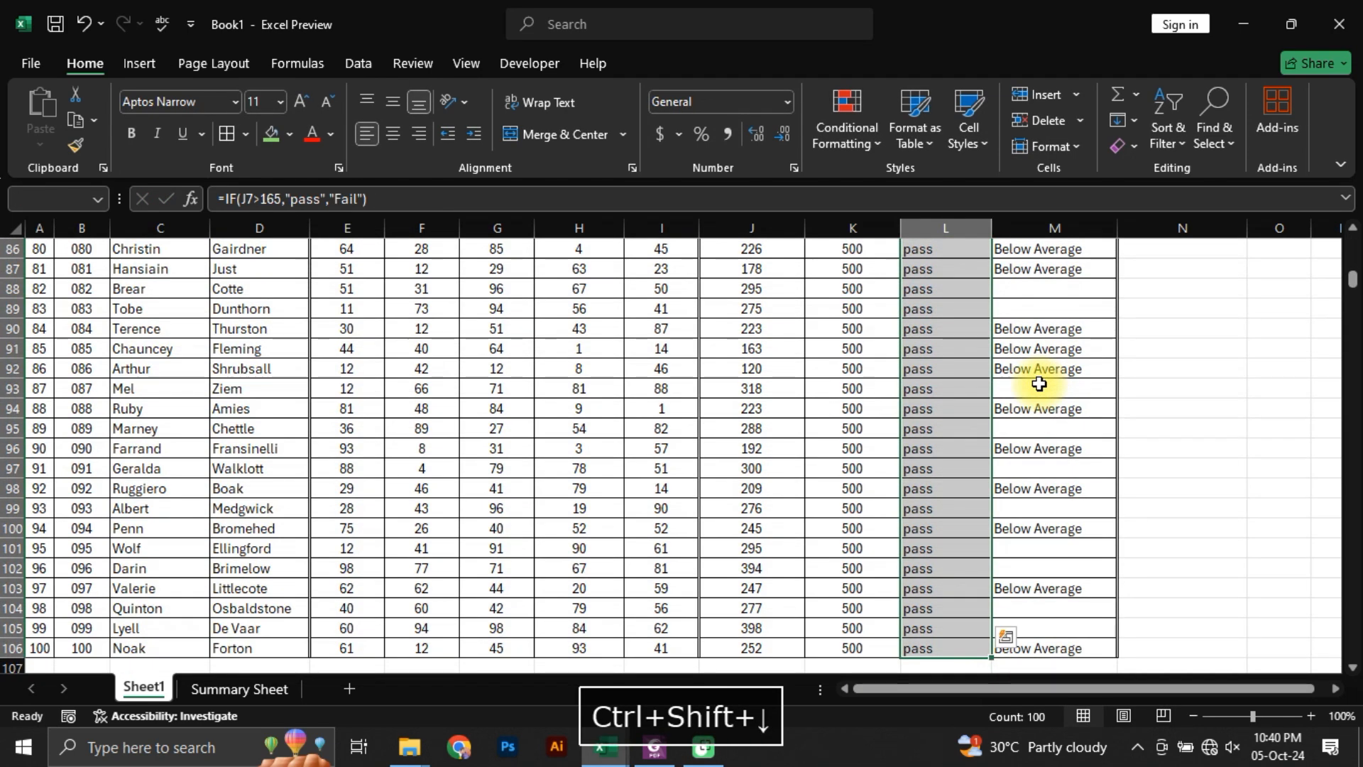
pyautogui.hotkey('ctrl', 'd')
pyautogui.press('Down')
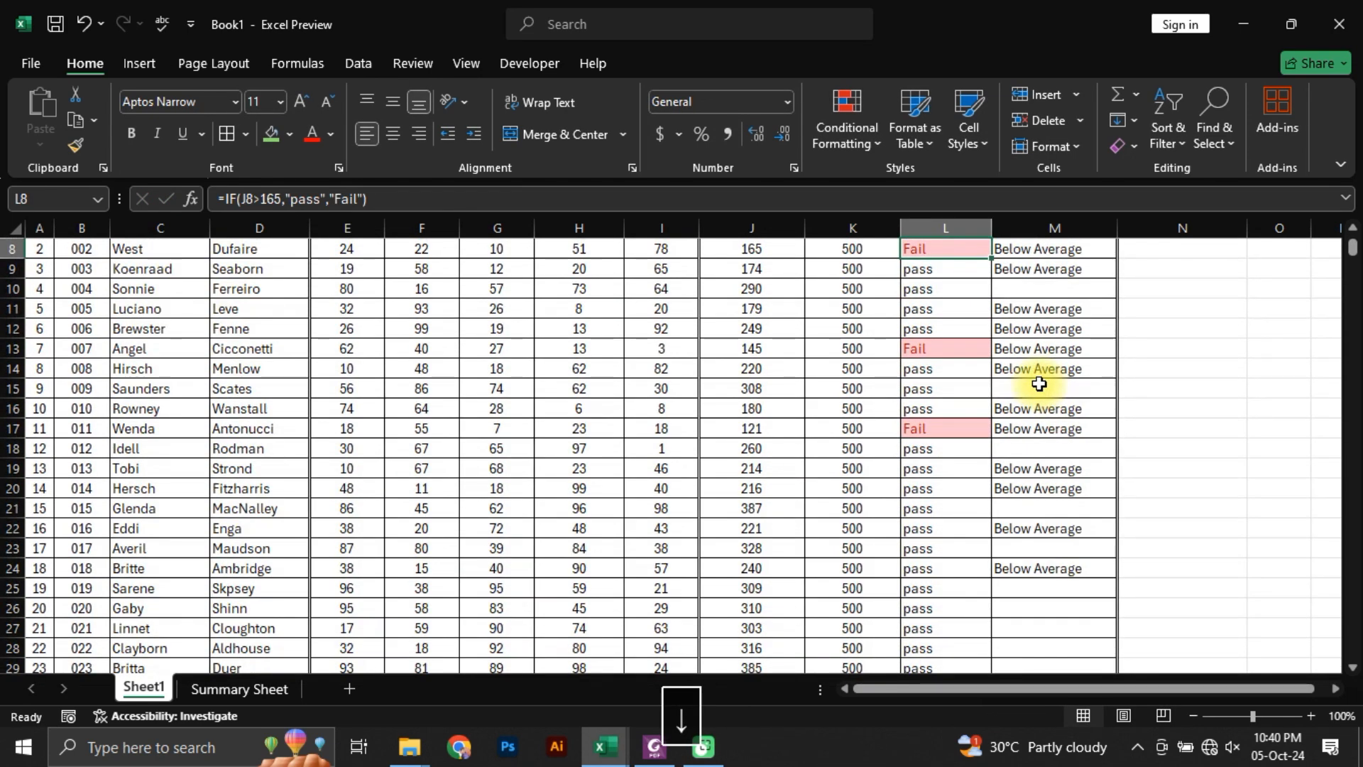
pyautogui.press('Down')
pyautogui.press('Down')
pyautogui.press('Up')
pyautogui.press('Up')
pyautogui.press('Up')
pyautogui.press('Down')
pyautogui.press('Down')
pyautogui.press('Down')
pyautogui.press('Down')
pyautogui.press('Down')
pyautogui.press('Down')
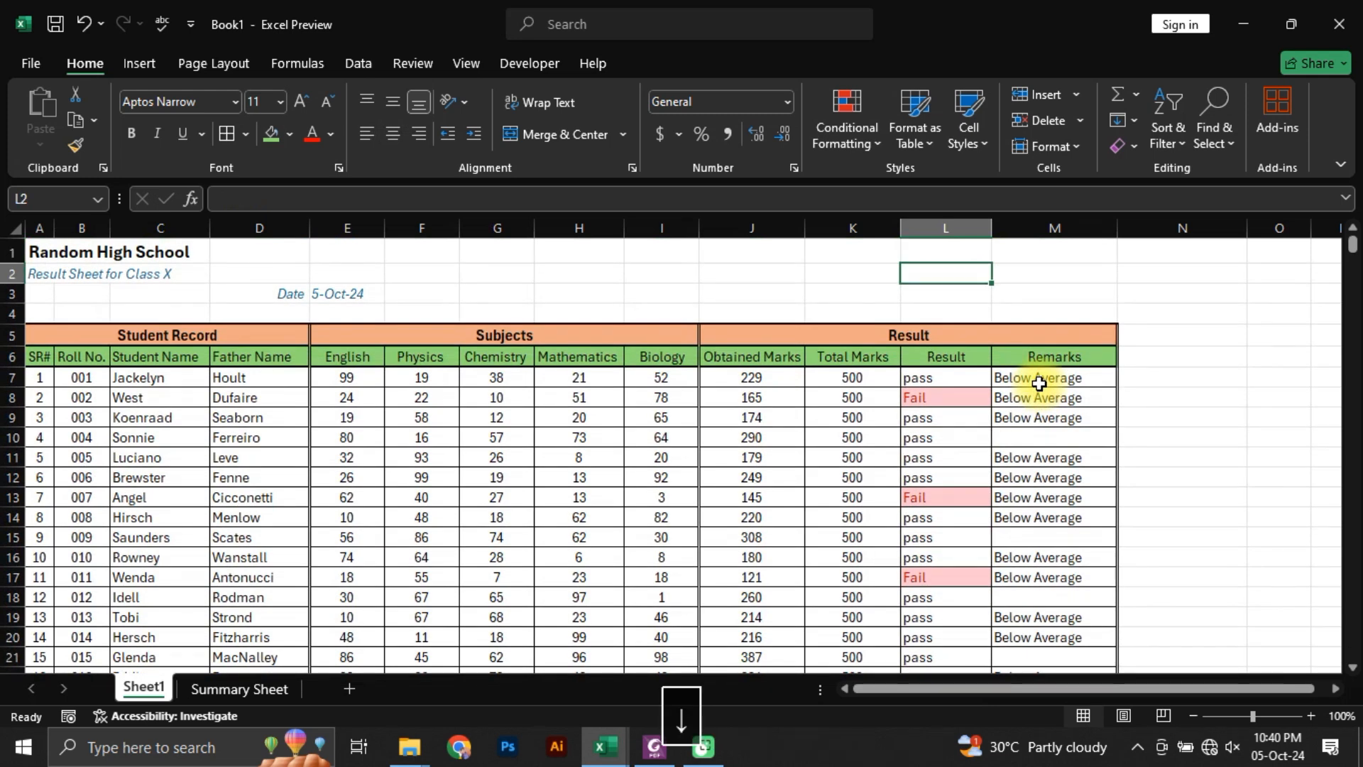
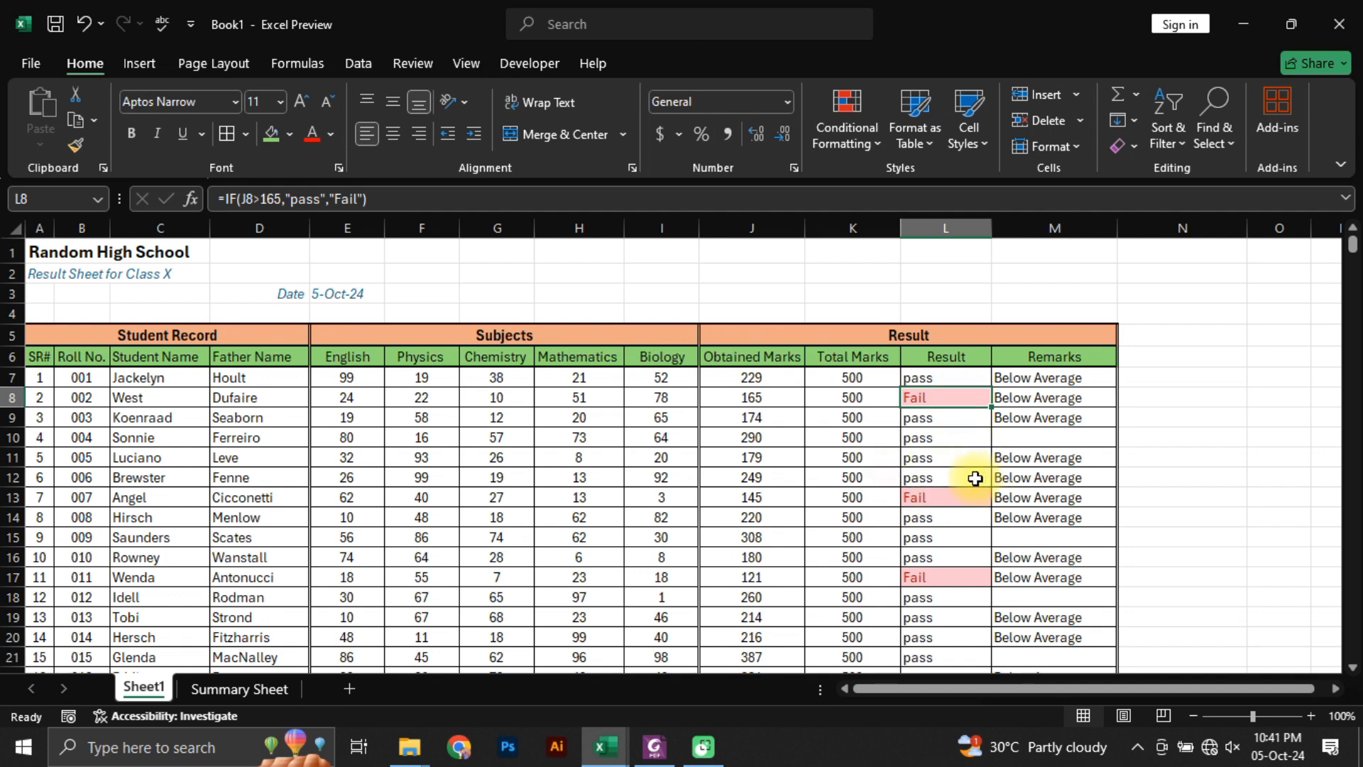
# Step: Preview both printed pages of the result sheet and check its page setup
pyautogui.hotkey('ctrl', 'p')
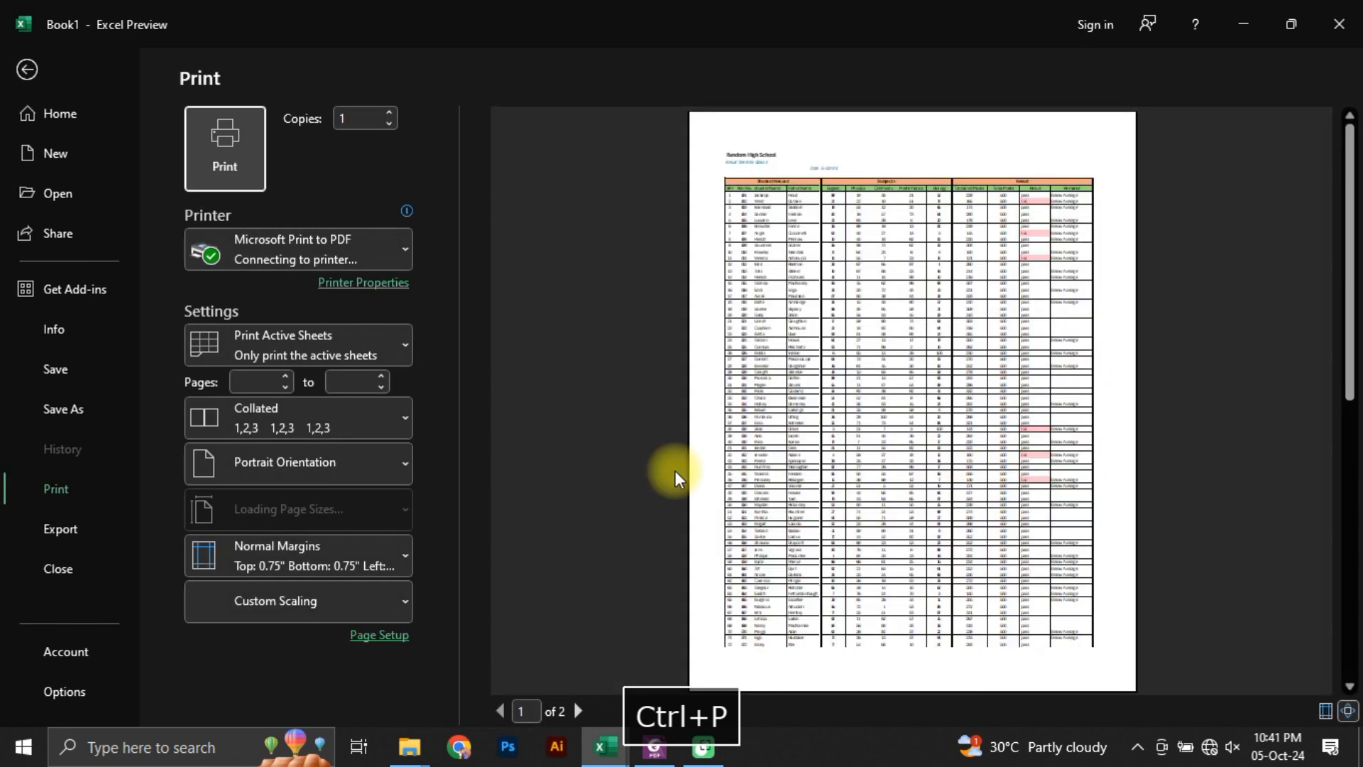
pyautogui.click(367, 642)
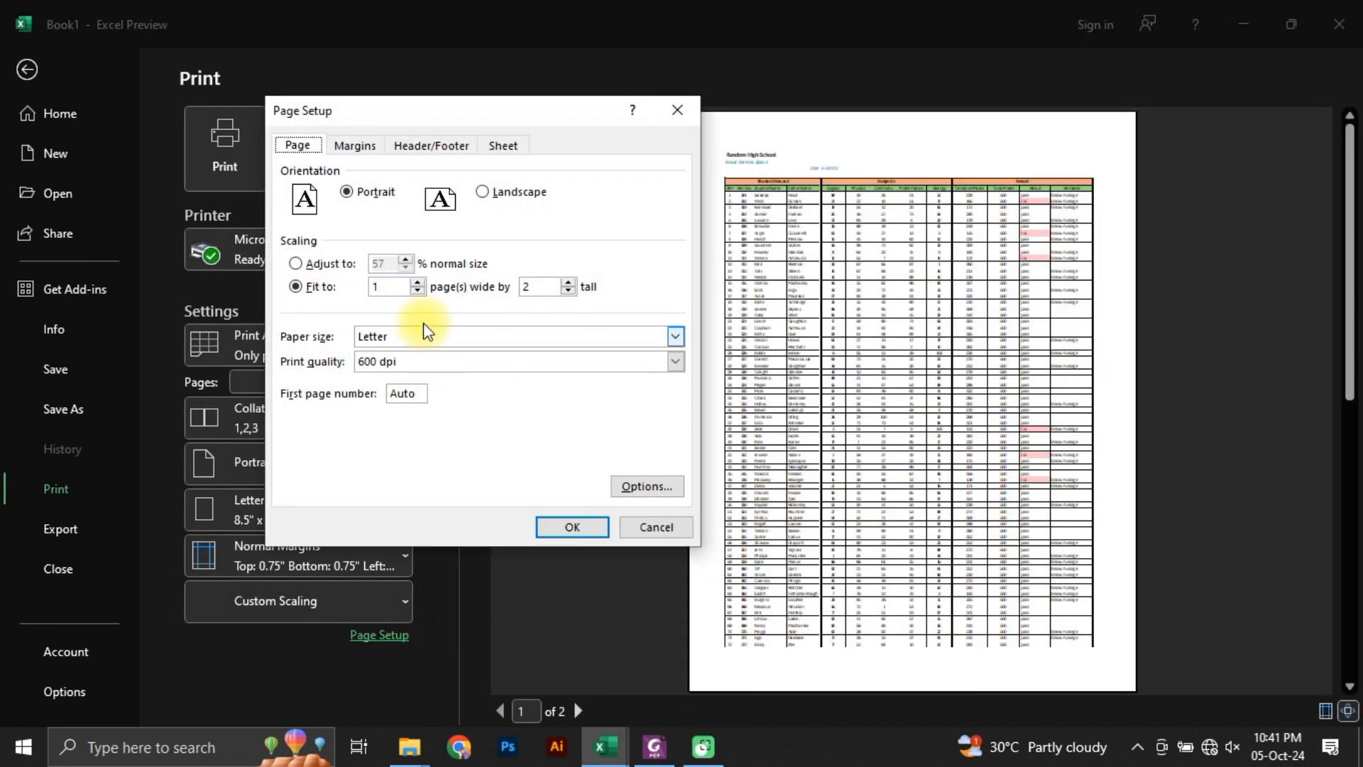
pyautogui.click(560, 526)
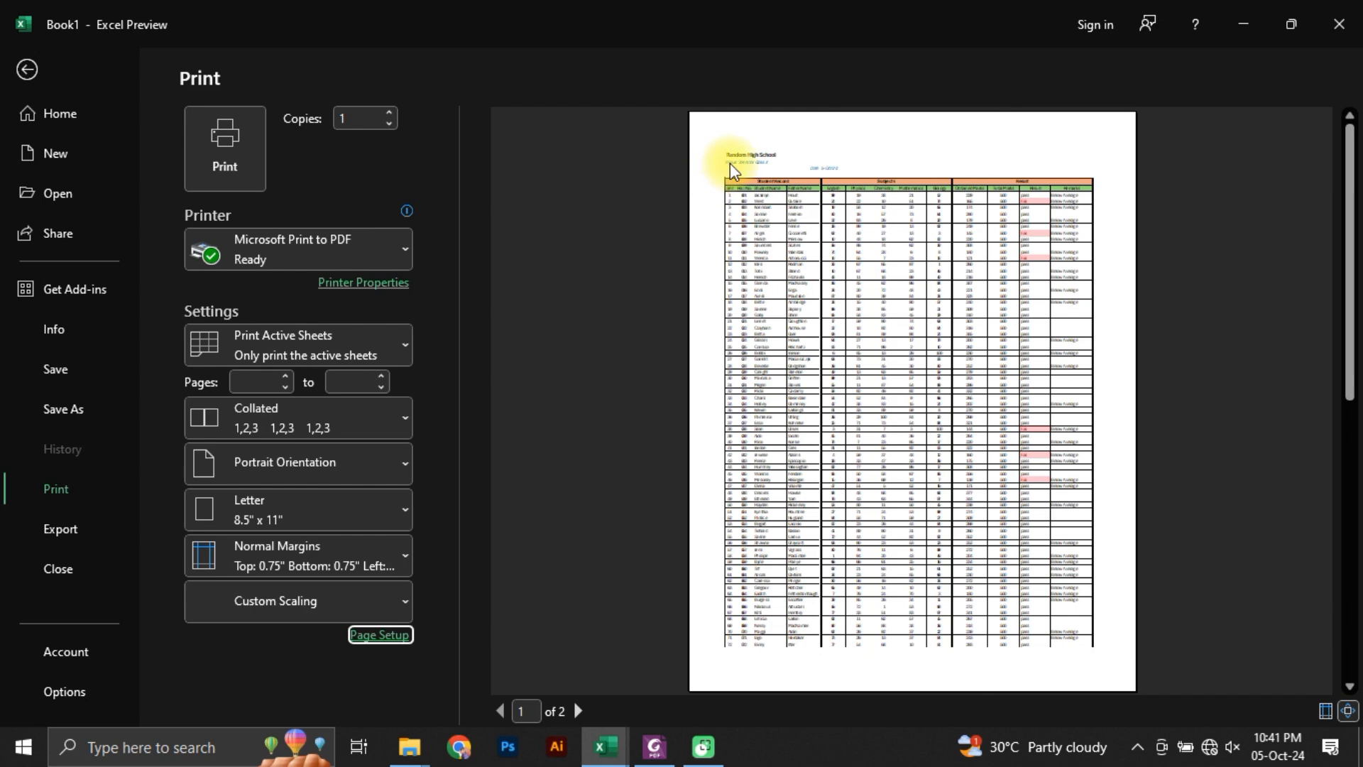
pyautogui.scroll(-1, 843, 435)
pyautogui.scroll(1, 842, 436)
pyautogui.scroll(-1, 842, 435)
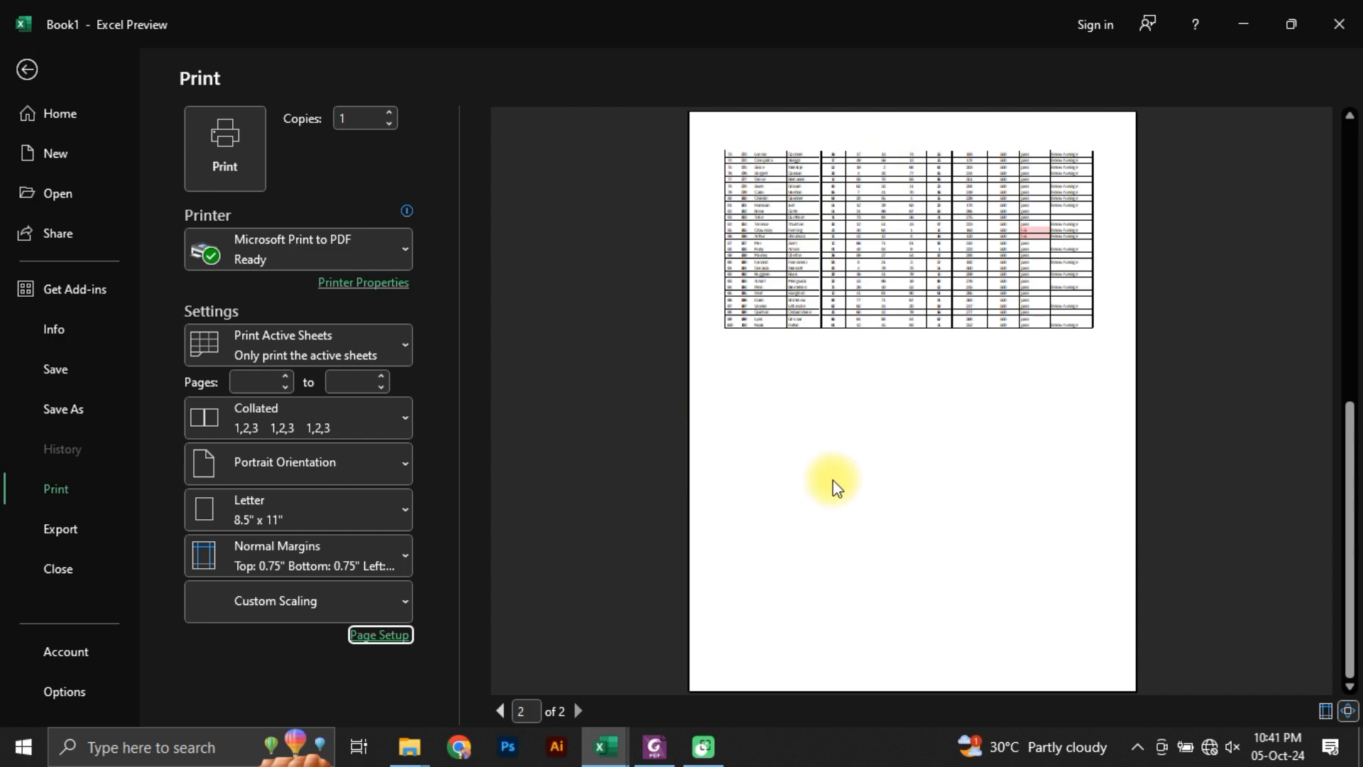
pyautogui.scroll(1, 835, 487)
# Step: Switch to Students Marks.pdf in Foxit PhantomPDF, compare its page headers and repeated headings with the Excel print preview, and return to the Book1 sheet
pyautogui.click(654, 745)
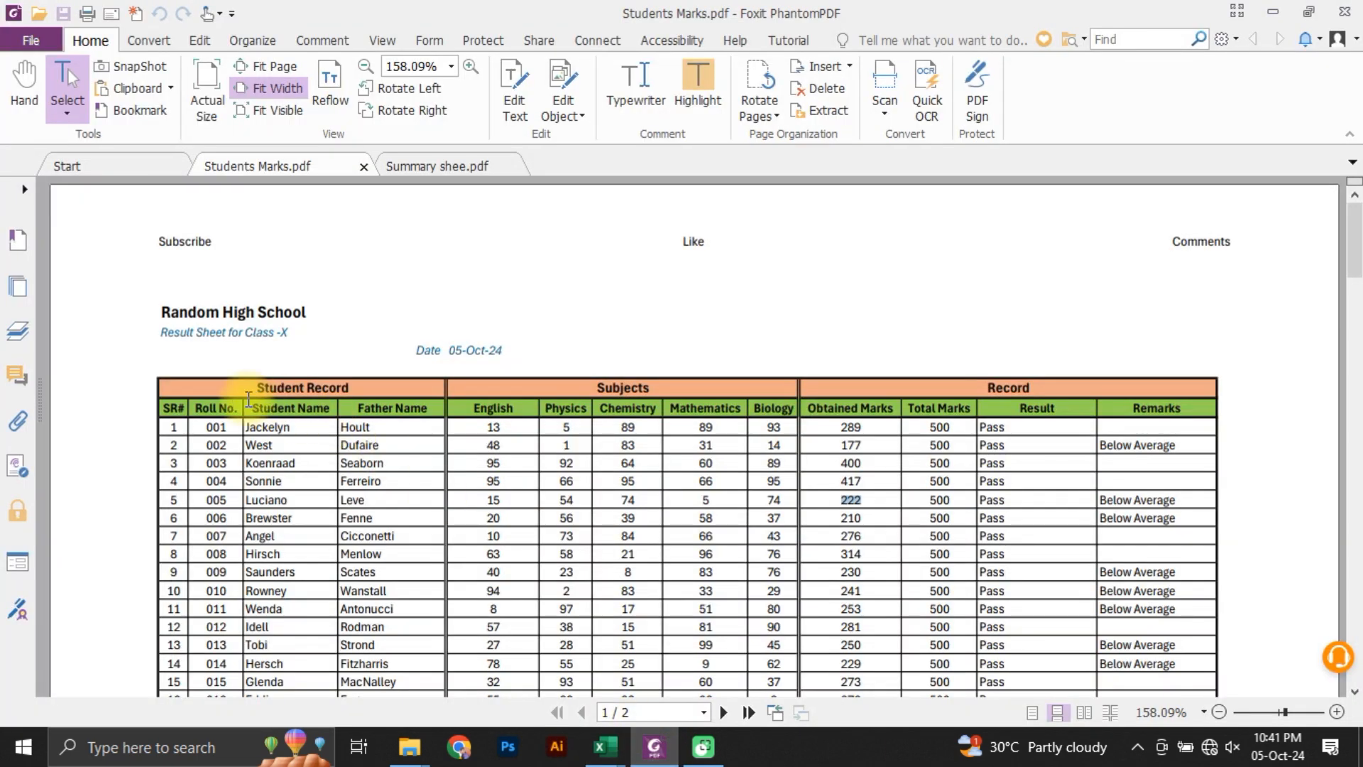
pyautogui.scroll(-20, 542, 523)
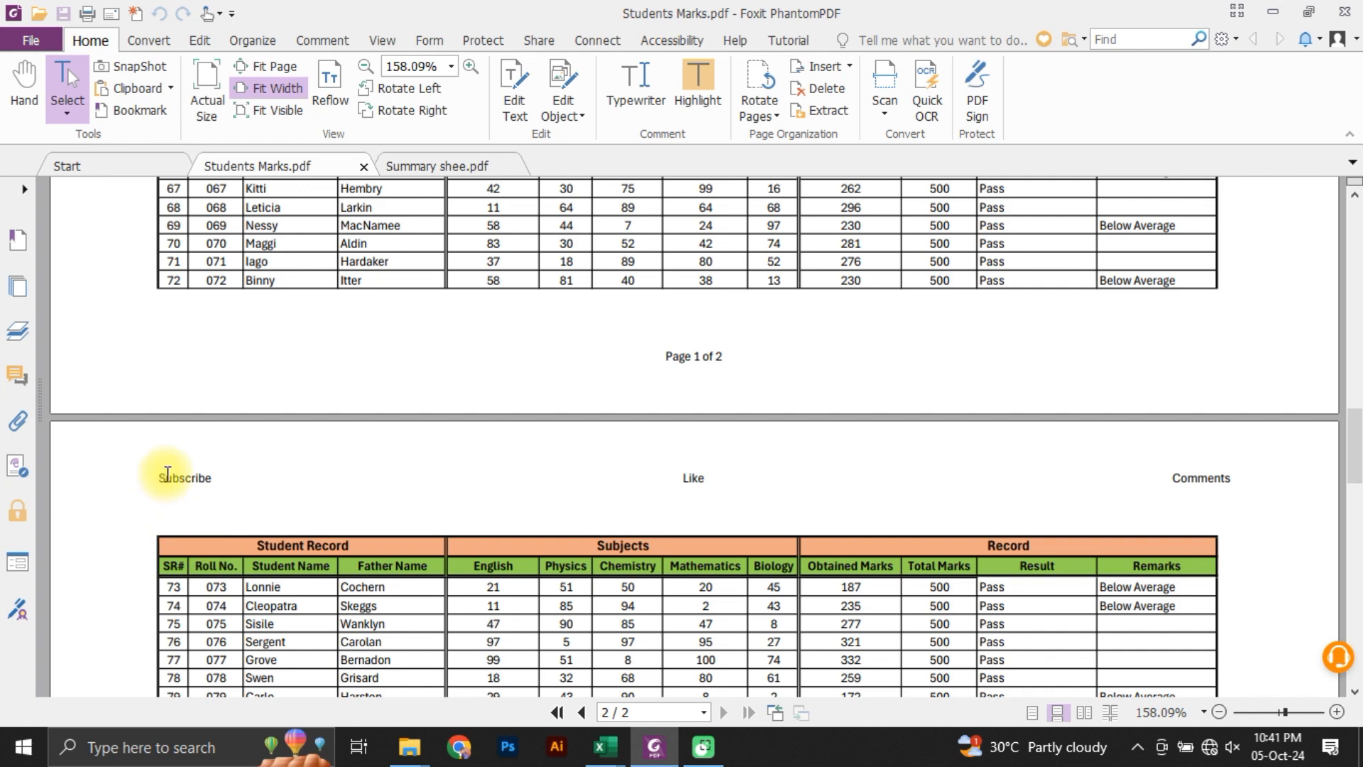
pyautogui.hotkey('alt', 'Tab')
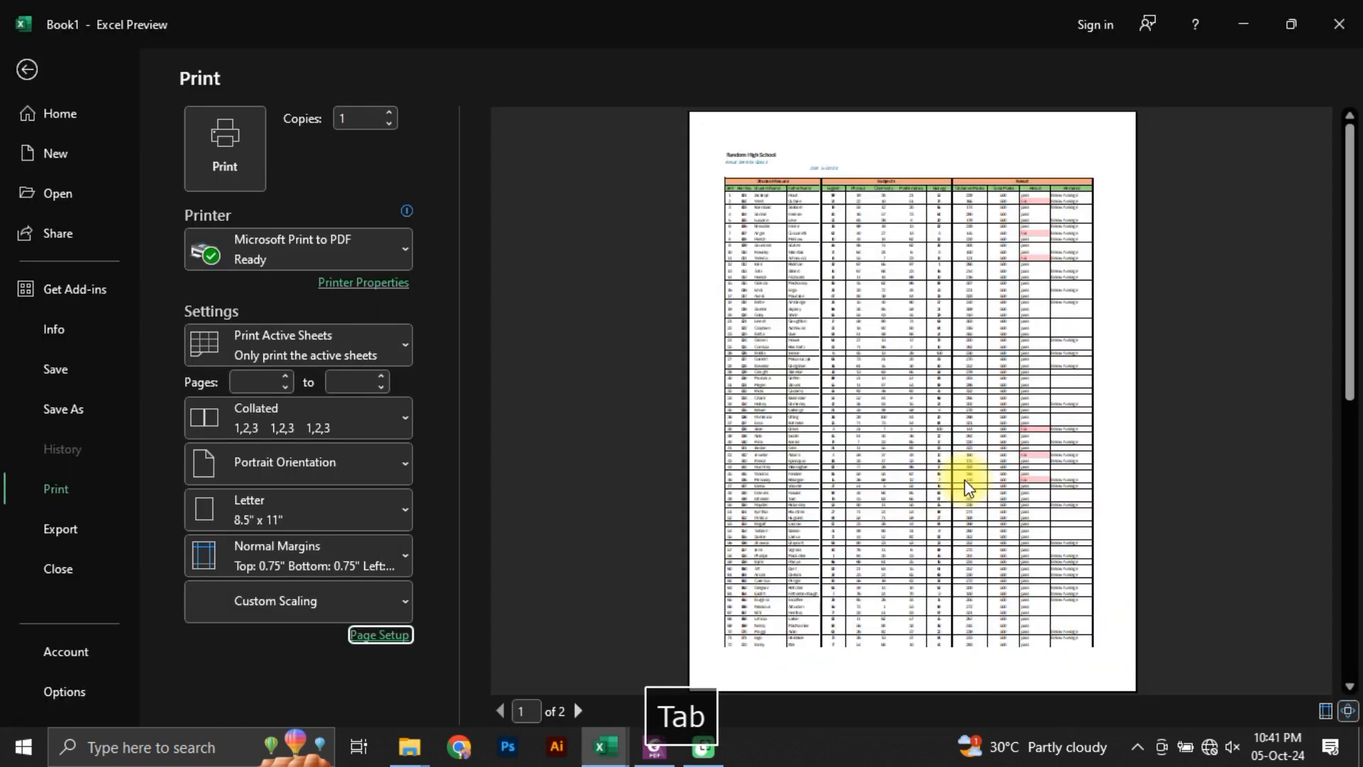
pyautogui.scroll(-1, 908, 320)
pyautogui.scroll(1, 879, 499)
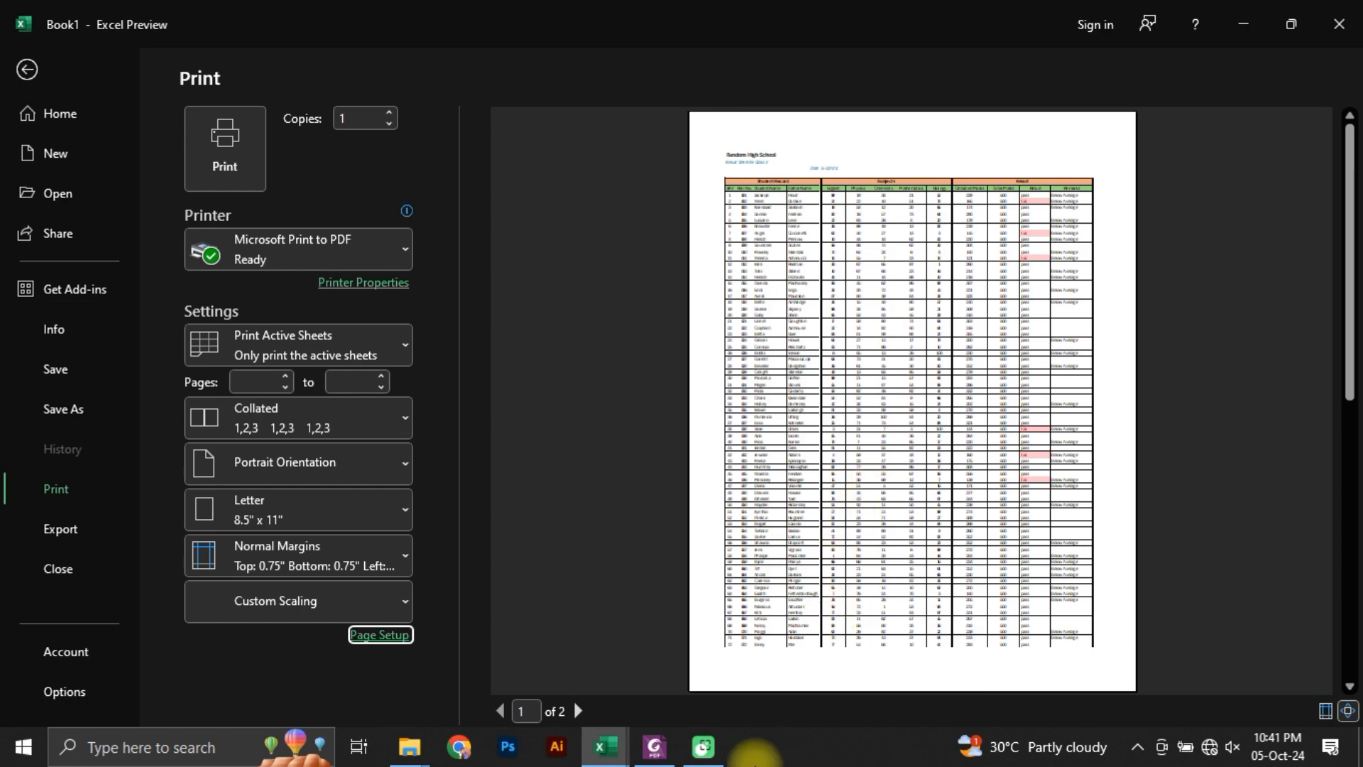
pyautogui.click(598, 751)
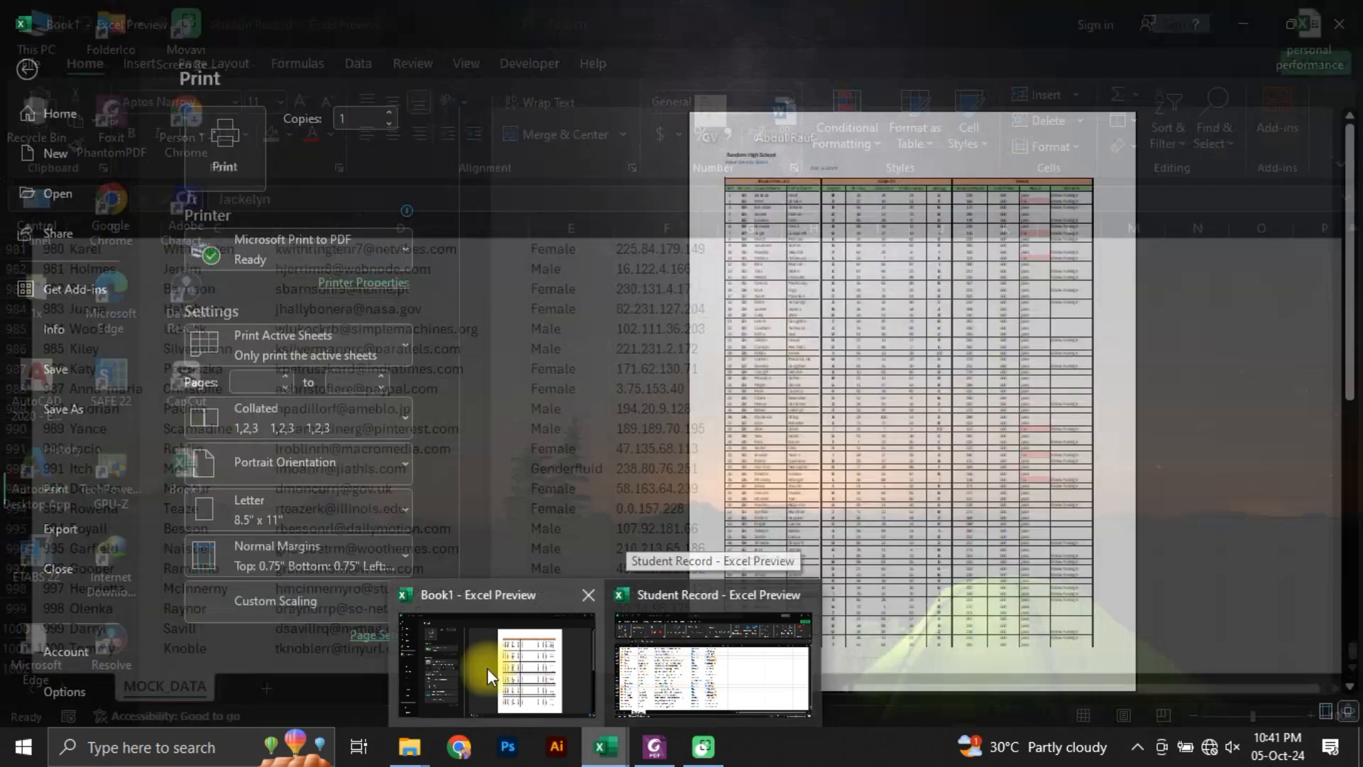
pyautogui.click(487, 674)
pyautogui.click(27, 67)
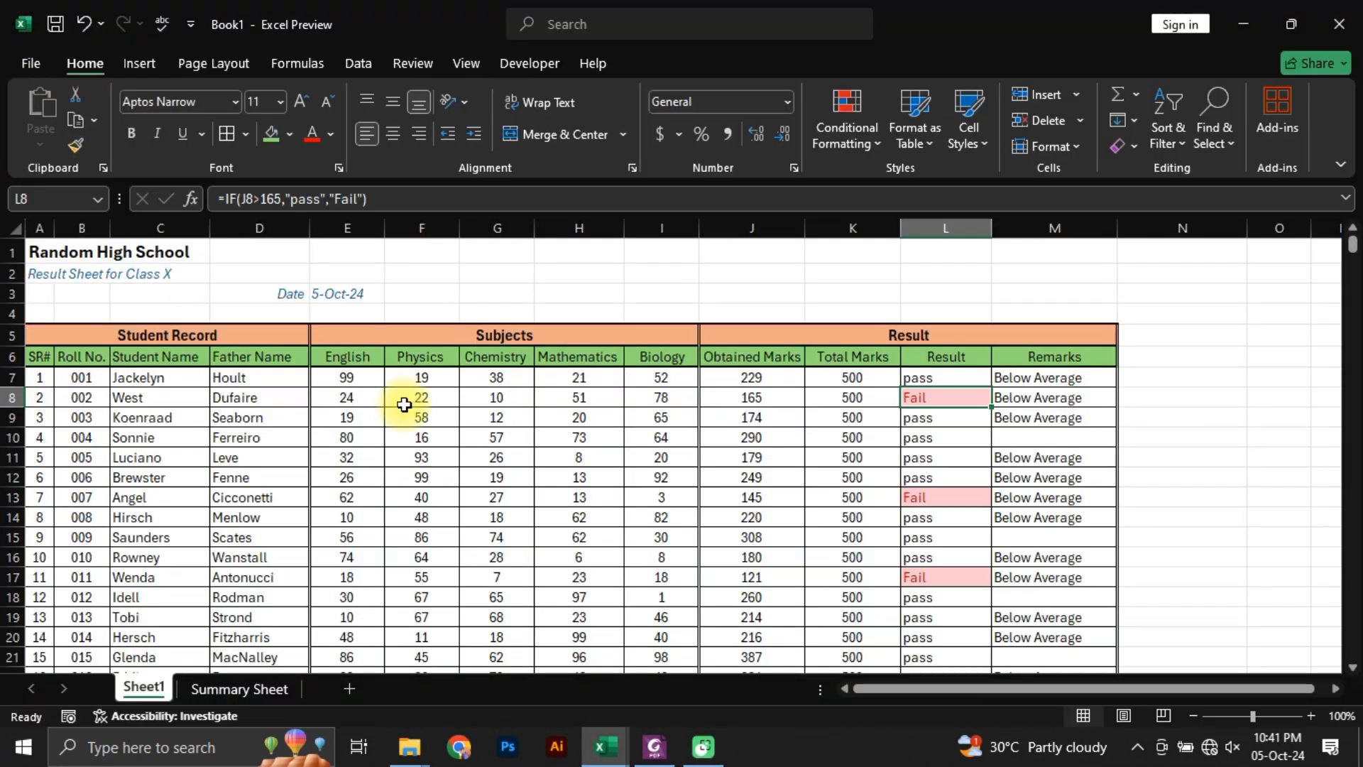
# Step: Set heading rows $5:$6 as the print title rows that repeat at the top of every printed page
pyautogui.click(415, 399)
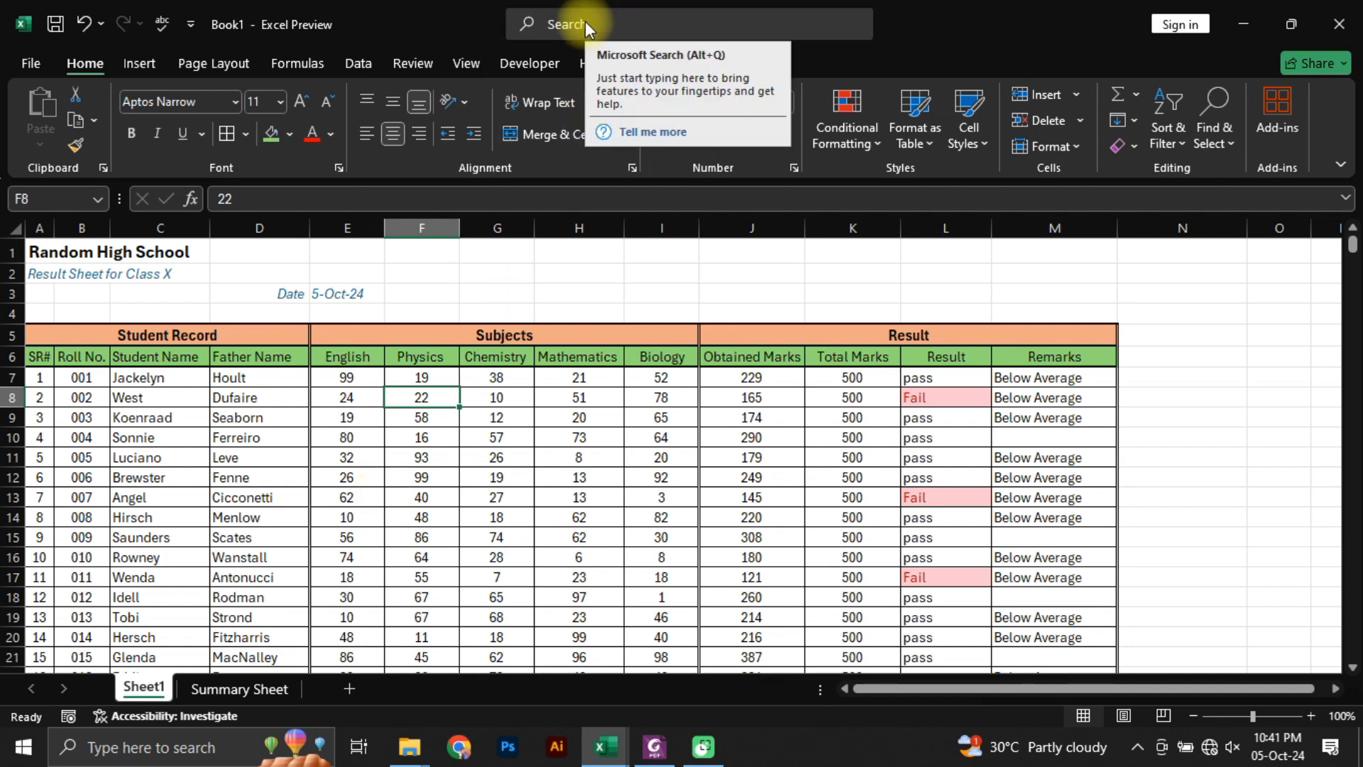
pyautogui.click(414, 65)
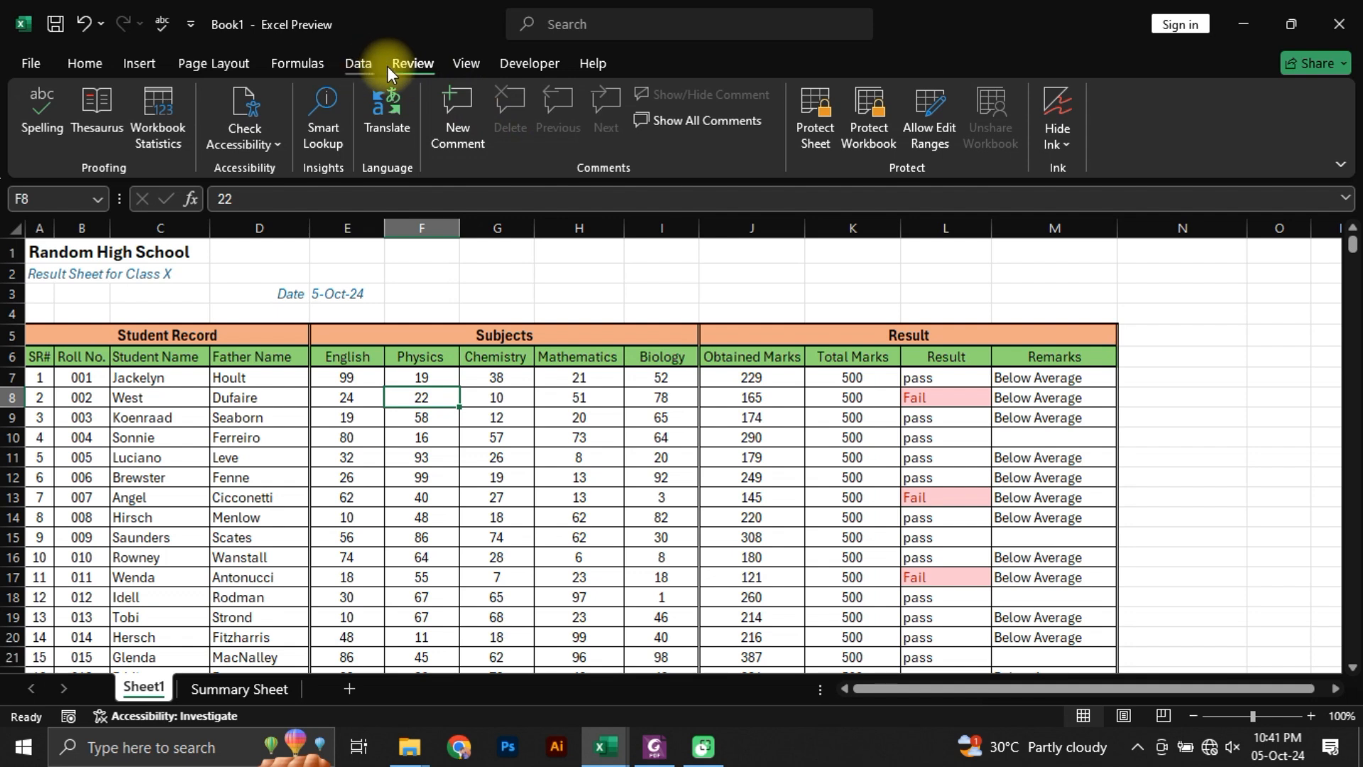
pyautogui.click(217, 64)
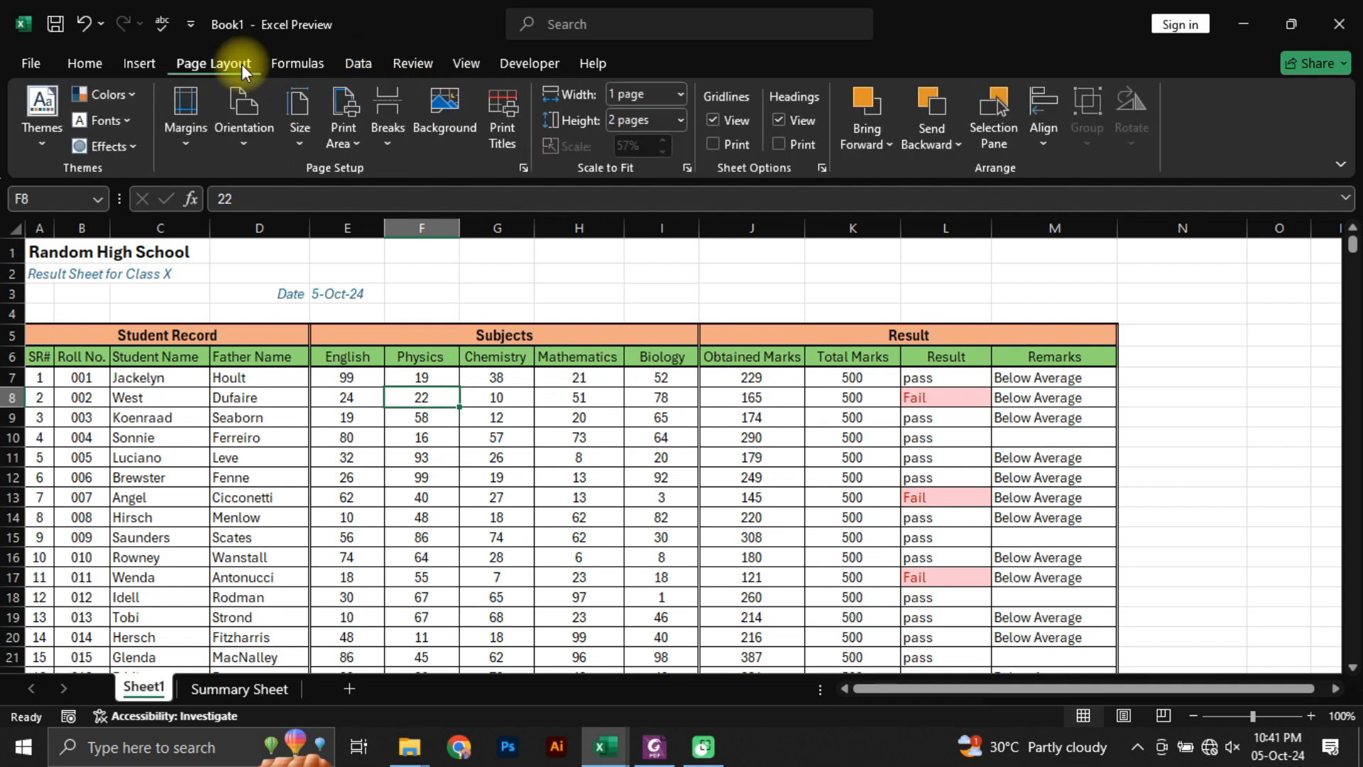
pyautogui.click(504, 142)
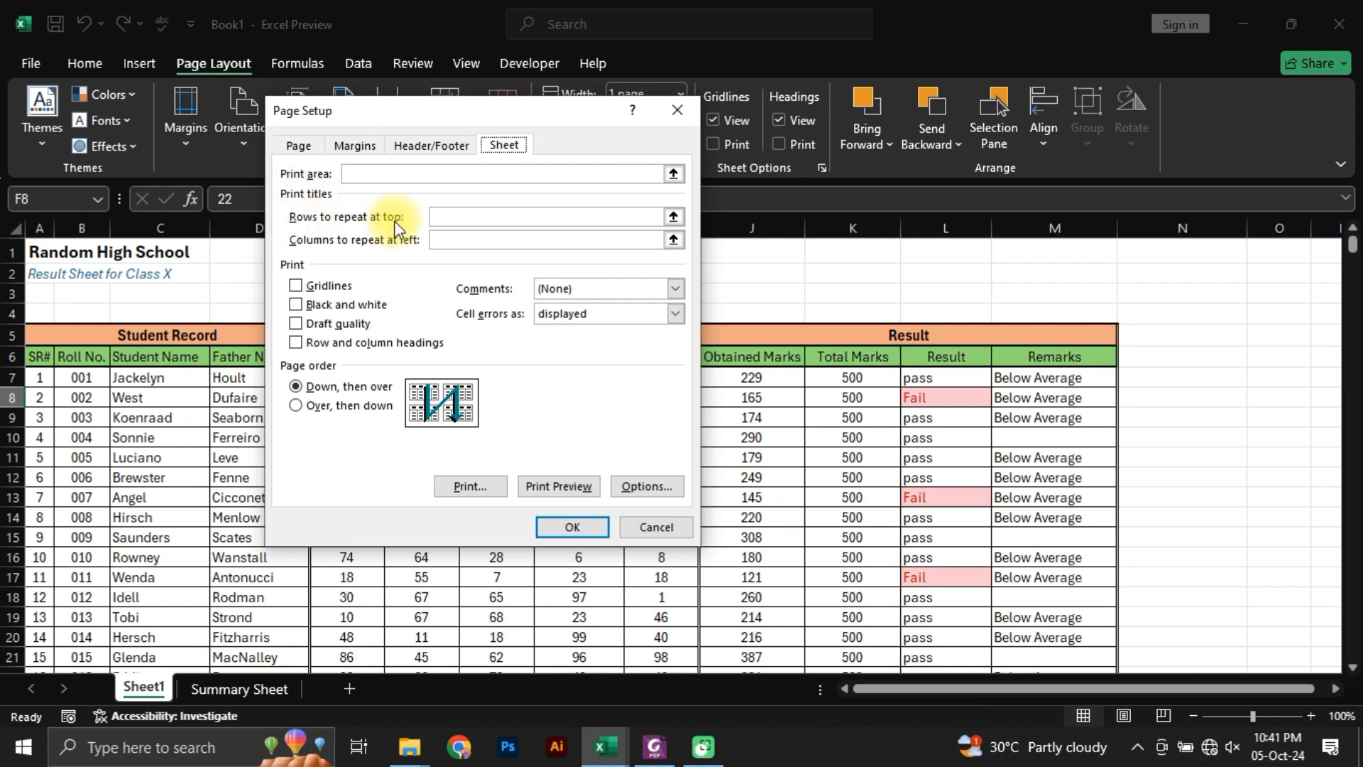
pyautogui.click(673, 217)
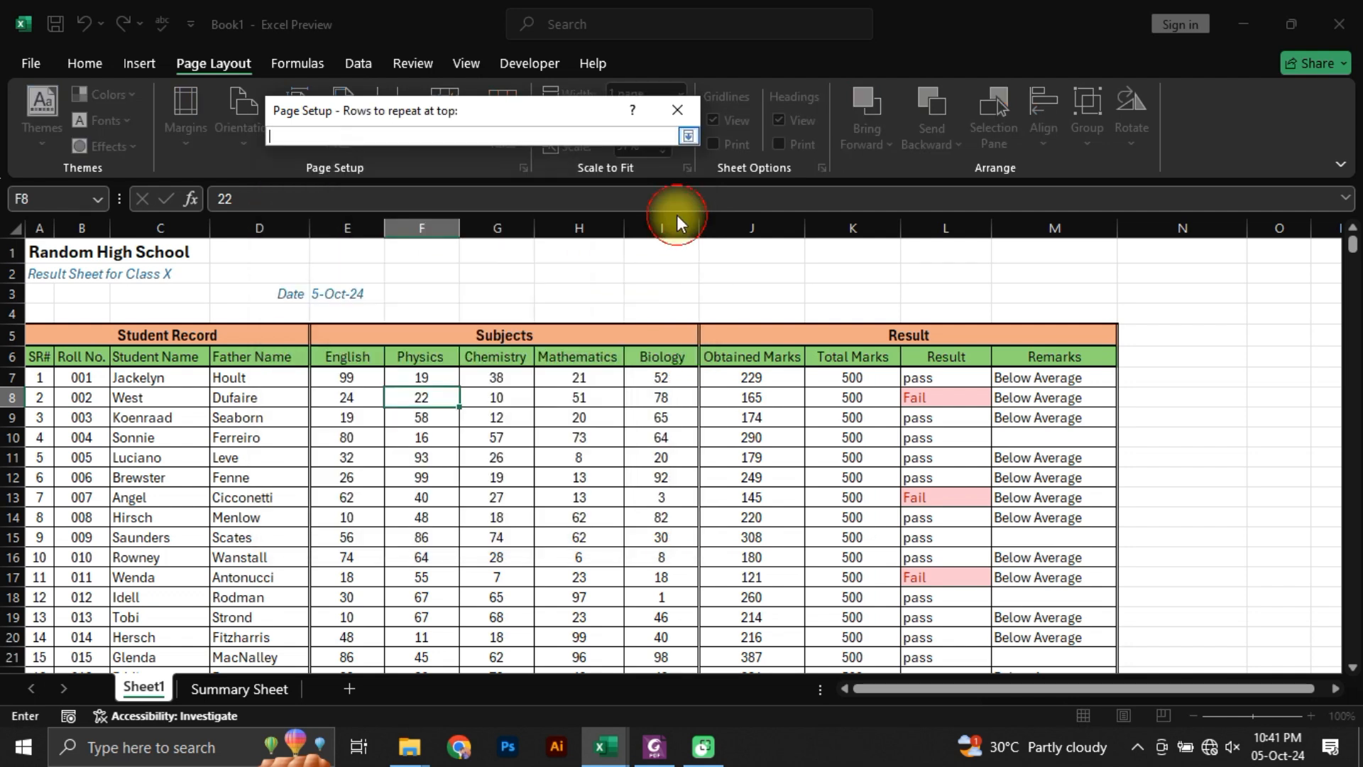
pyautogui.click(7, 332)
pyautogui.moveTo(7, 332); pyautogui.dragTo(7, 356)
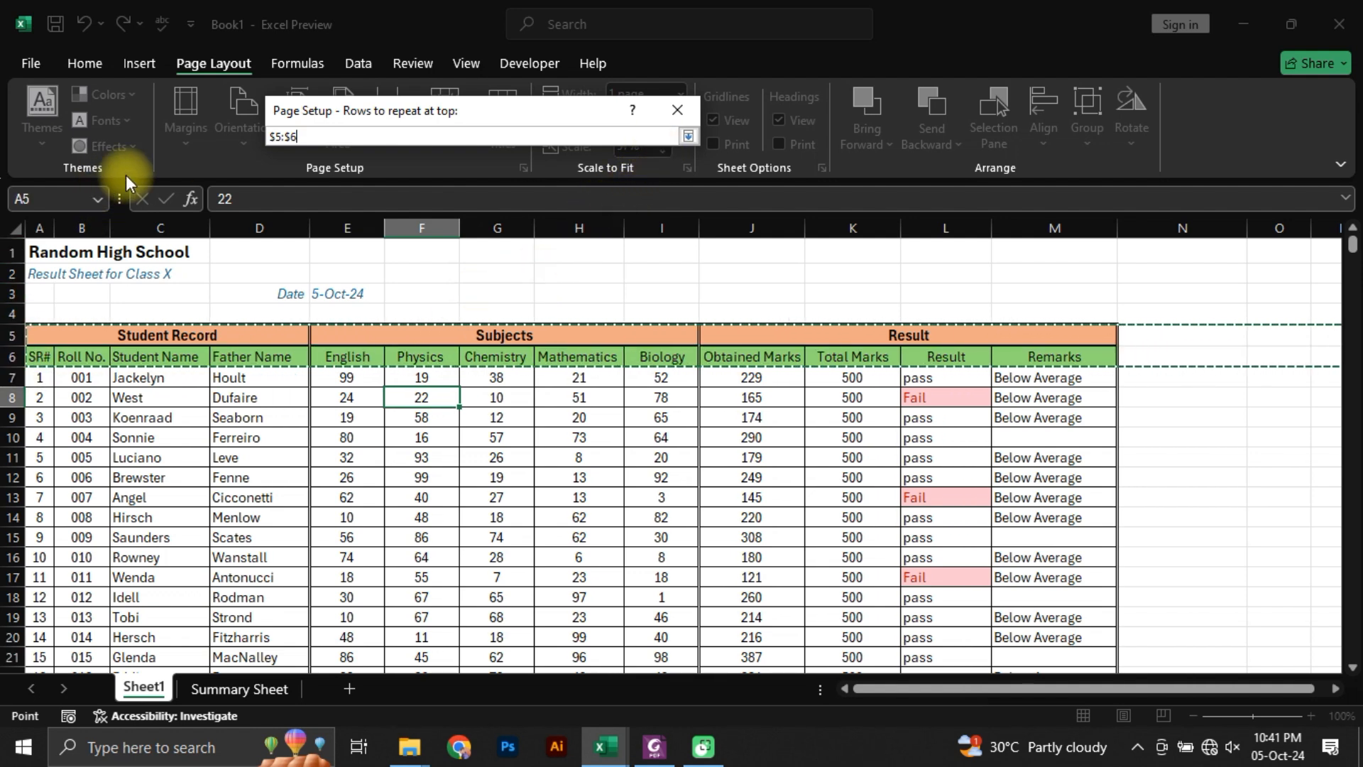
pyautogui.click(686, 135)
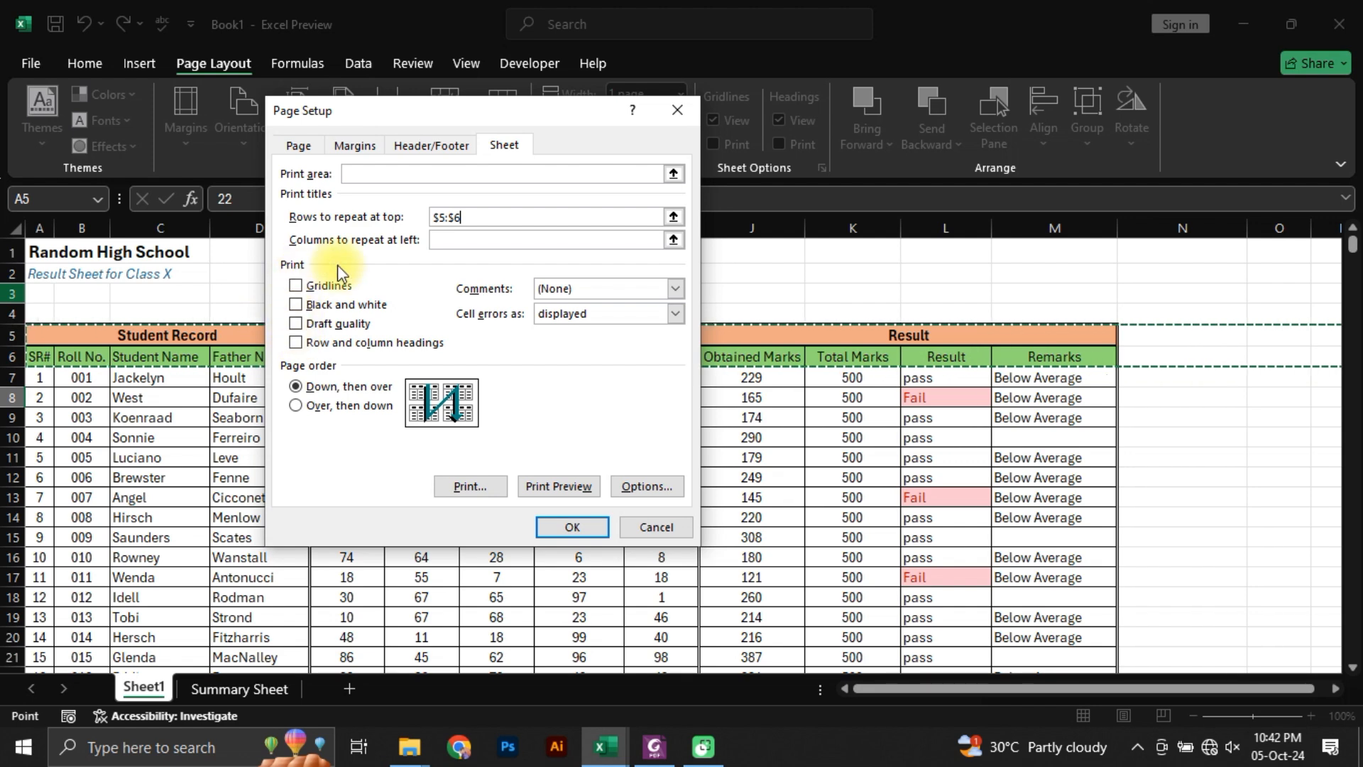
pyautogui.click(556, 529)
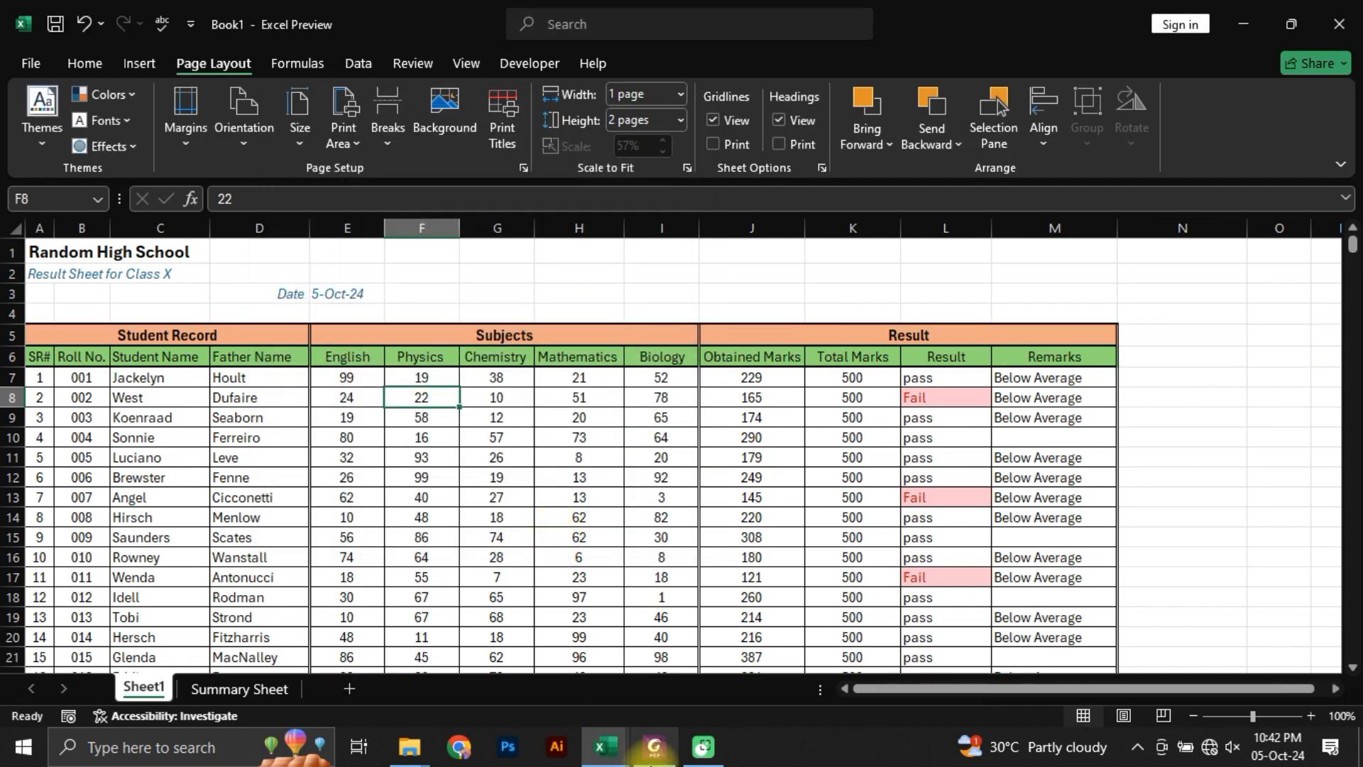
# Step: Check the print title rows in the print preview's page setup and open its header and footer settings
pyautogui.hotkey('ctrl', 'p')
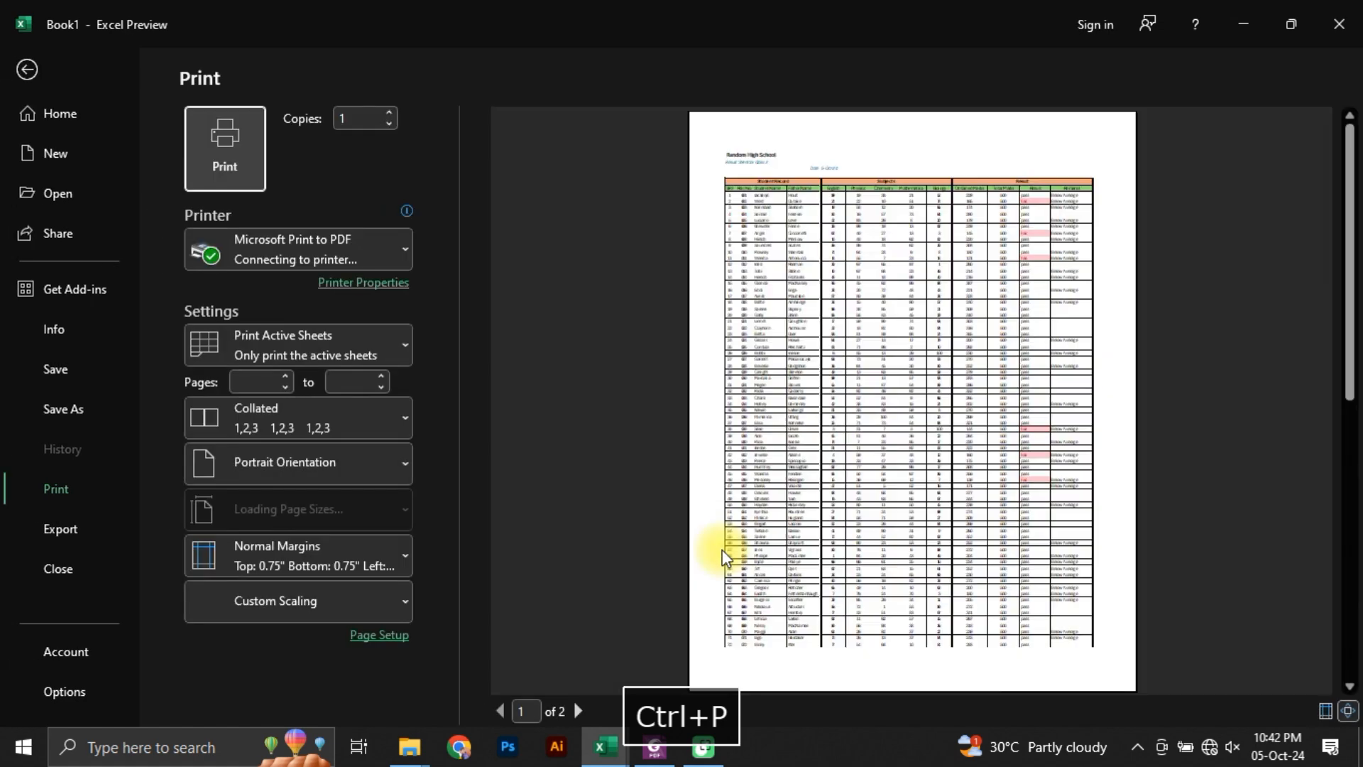
pyautogui.click(370, 634)
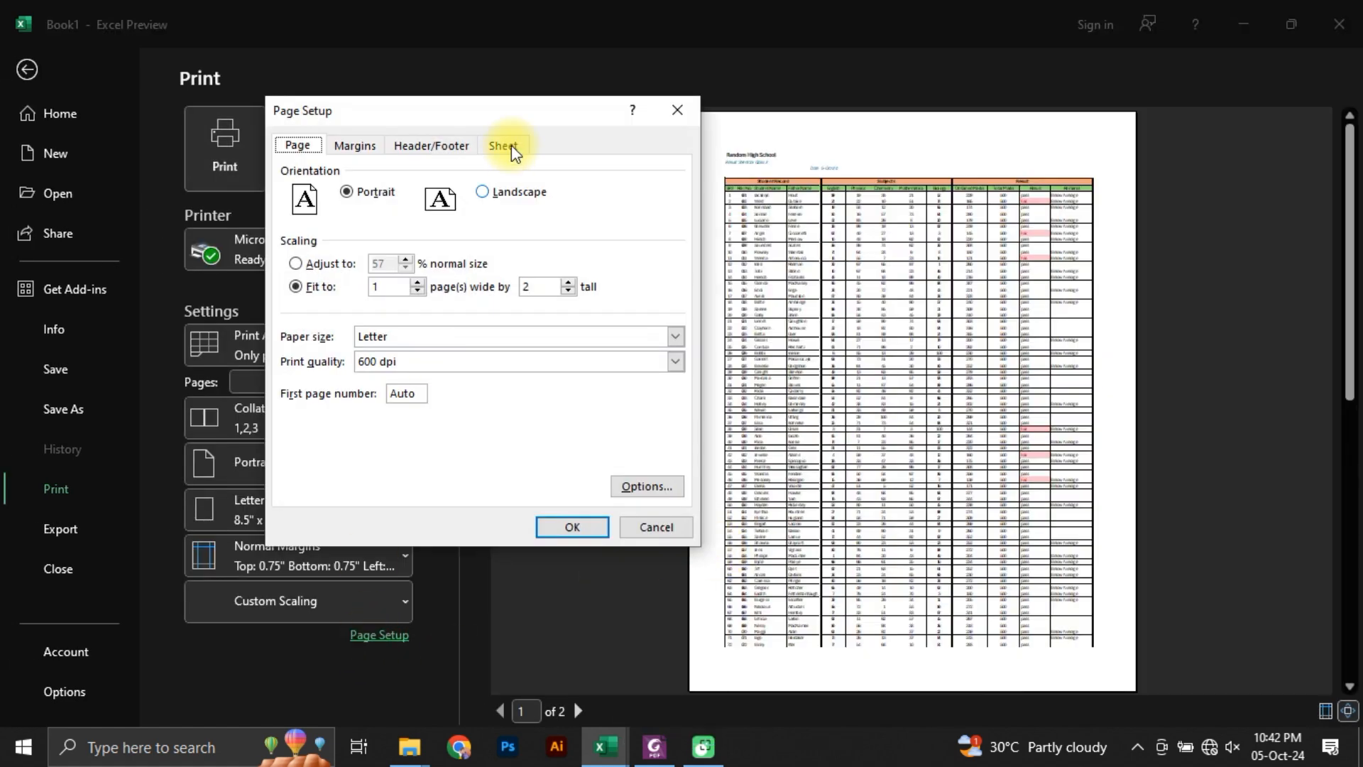
pyautogui.click(506, 147)
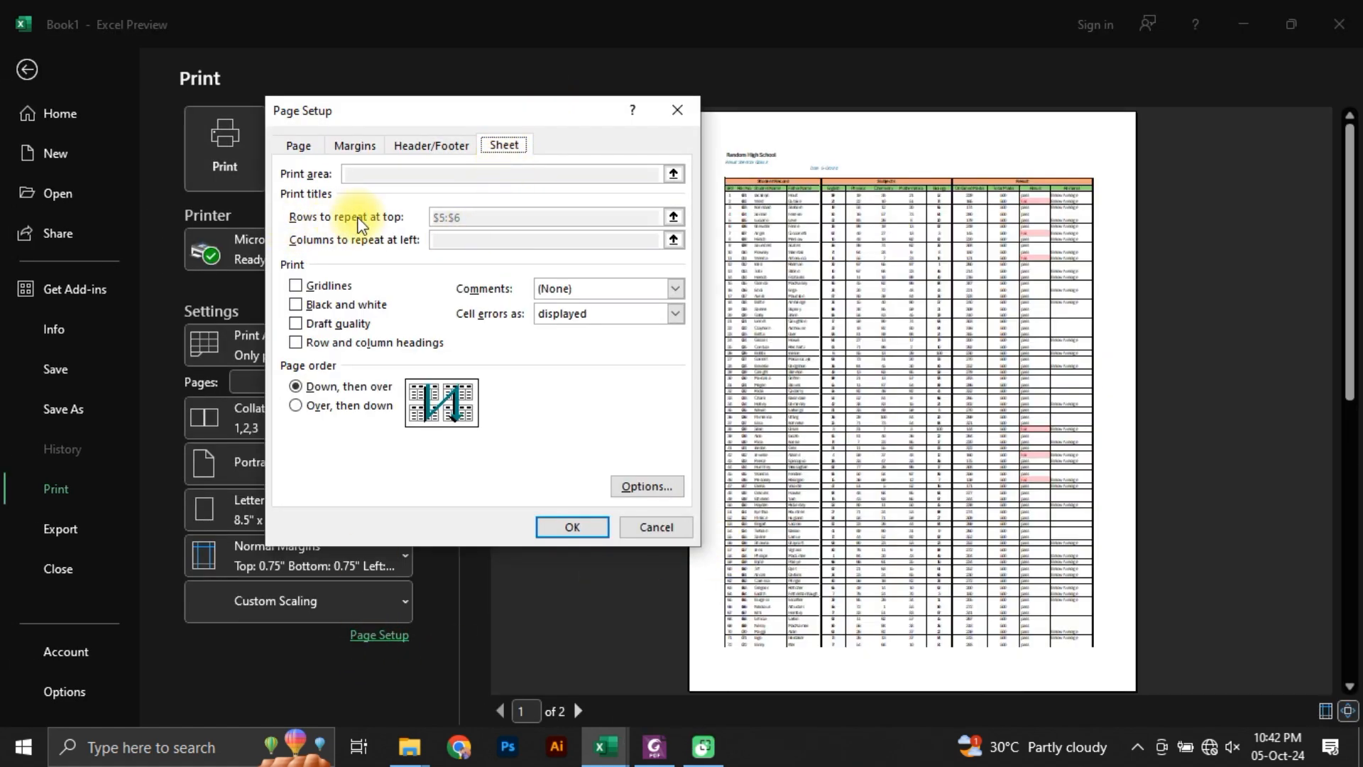
pyautogui.click(410, 150)
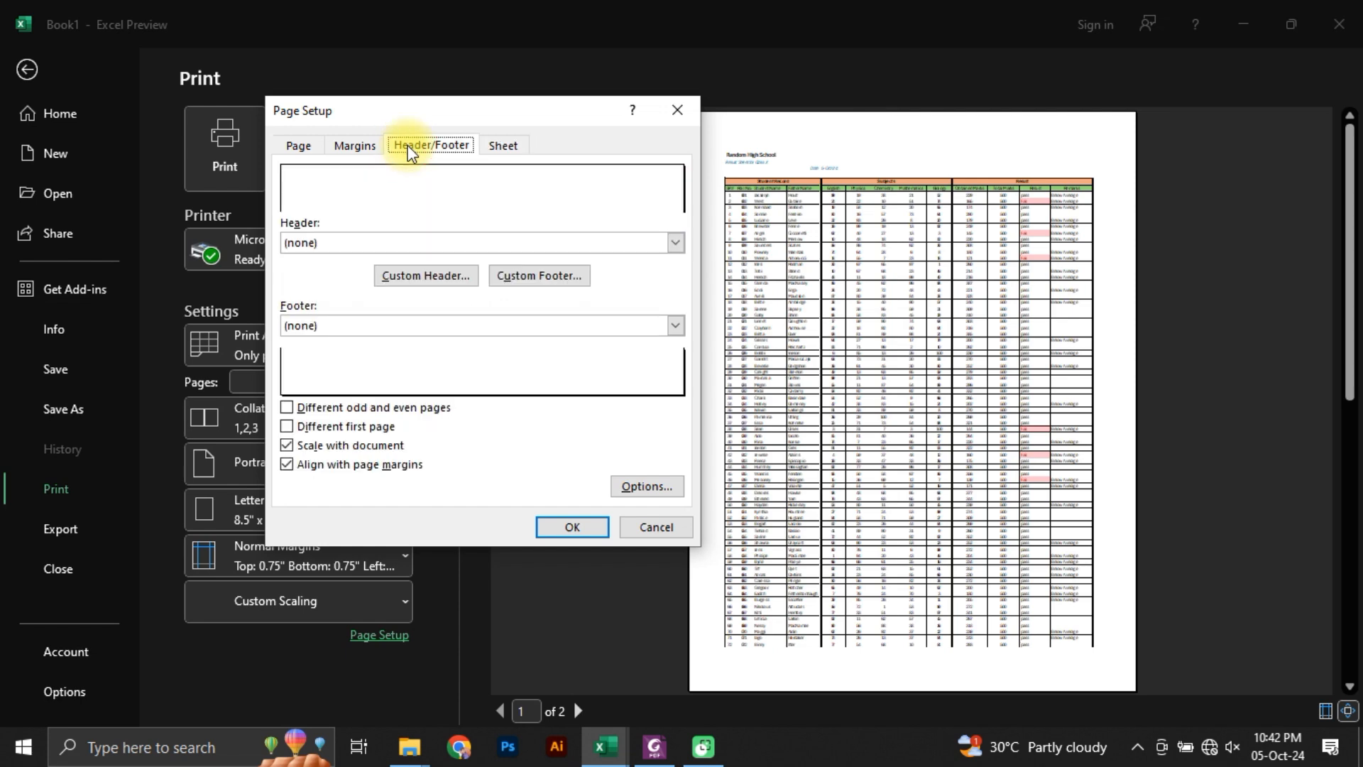
# Step: Look through the preset headers and leave the header set to (none)
pyautogui.click(309, 244)
pyautogui.scroll(-5, 337, 323)
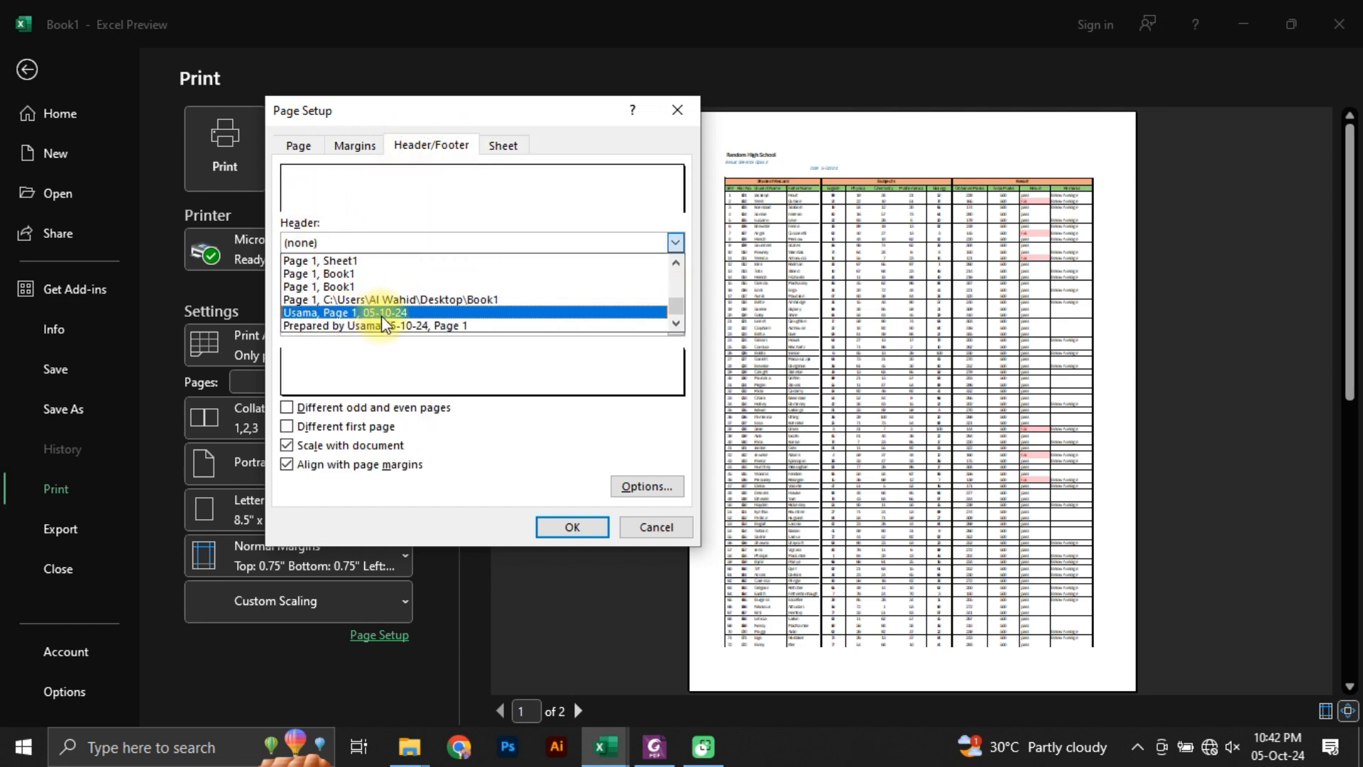
pyautogui.scroll(5, 387, 312)
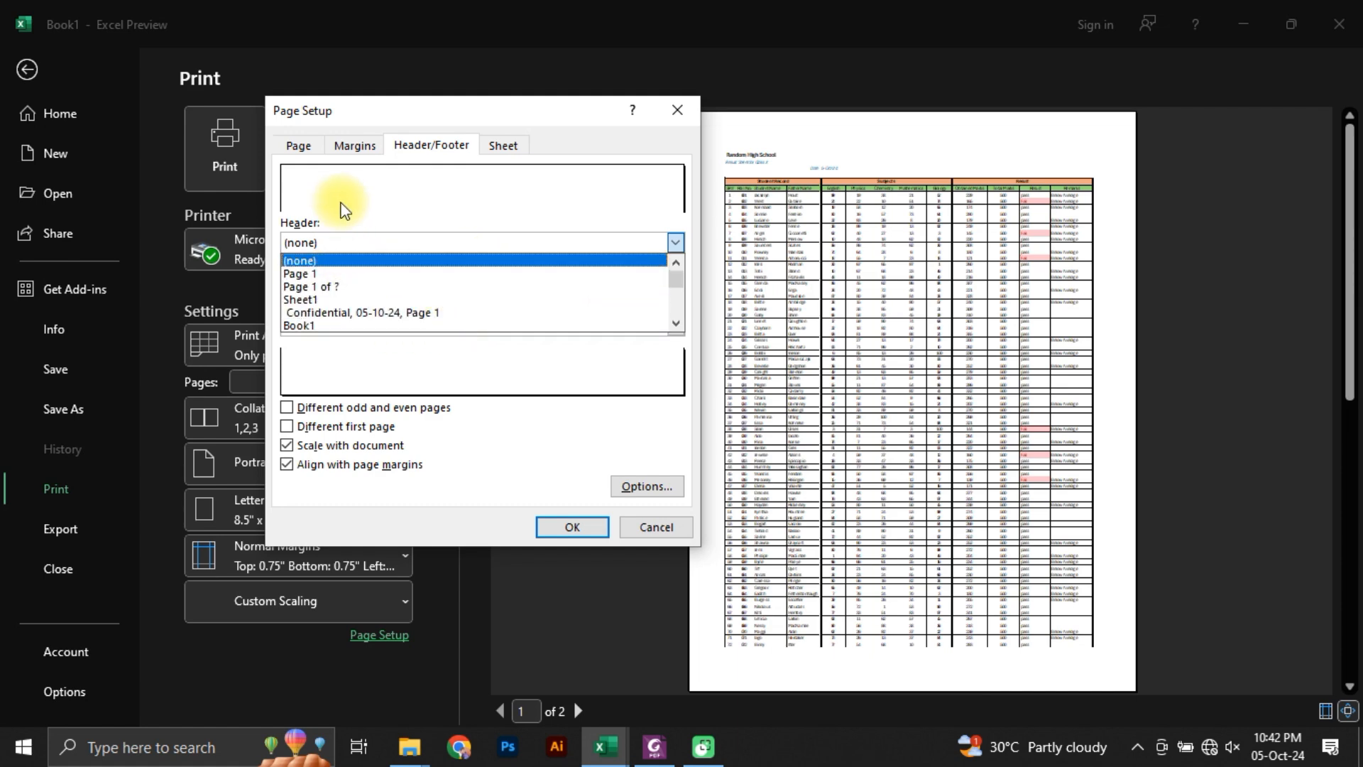
pyautogui.click(350, 260)
pyautogui.click(351, 249)
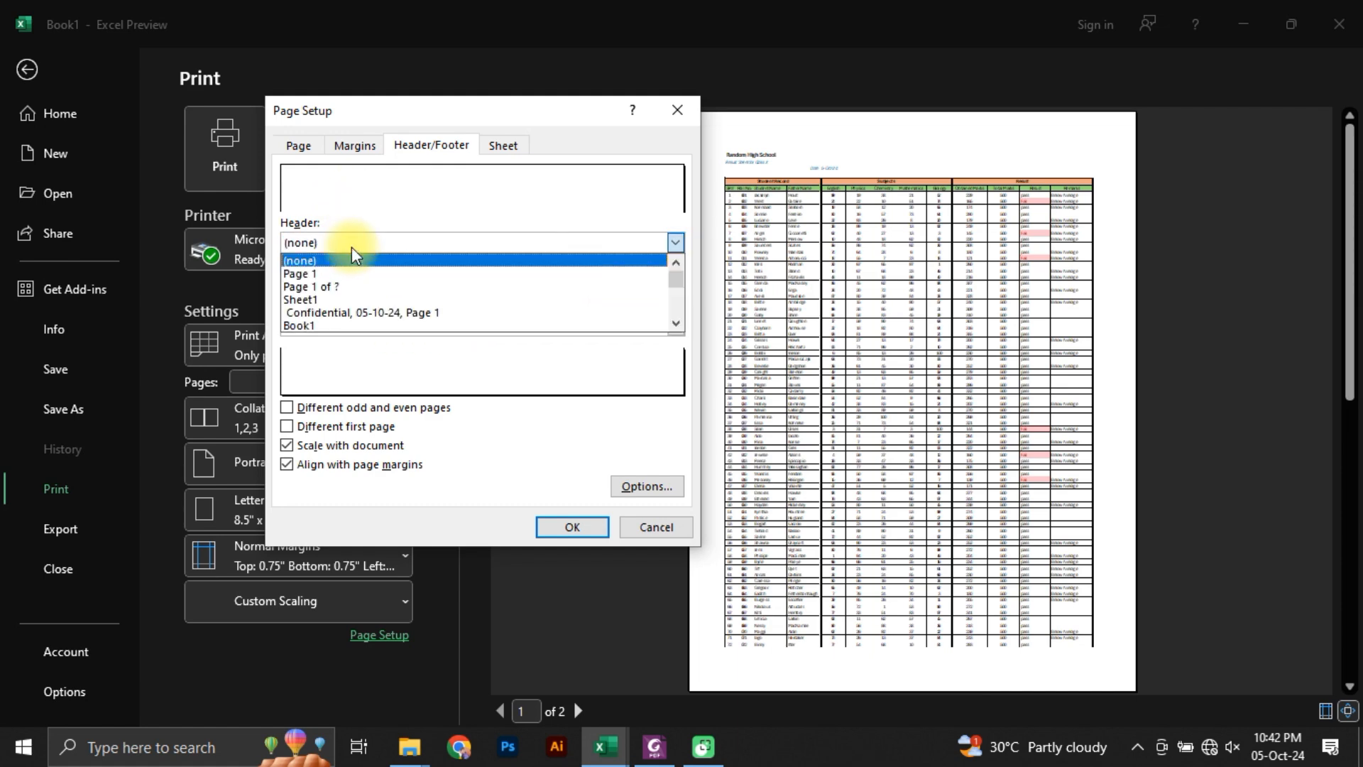
pyautogui.click(353, 259)
# Step: Start a custom header with the text ProLearn in its left section
pyautogui.click(429, 276)
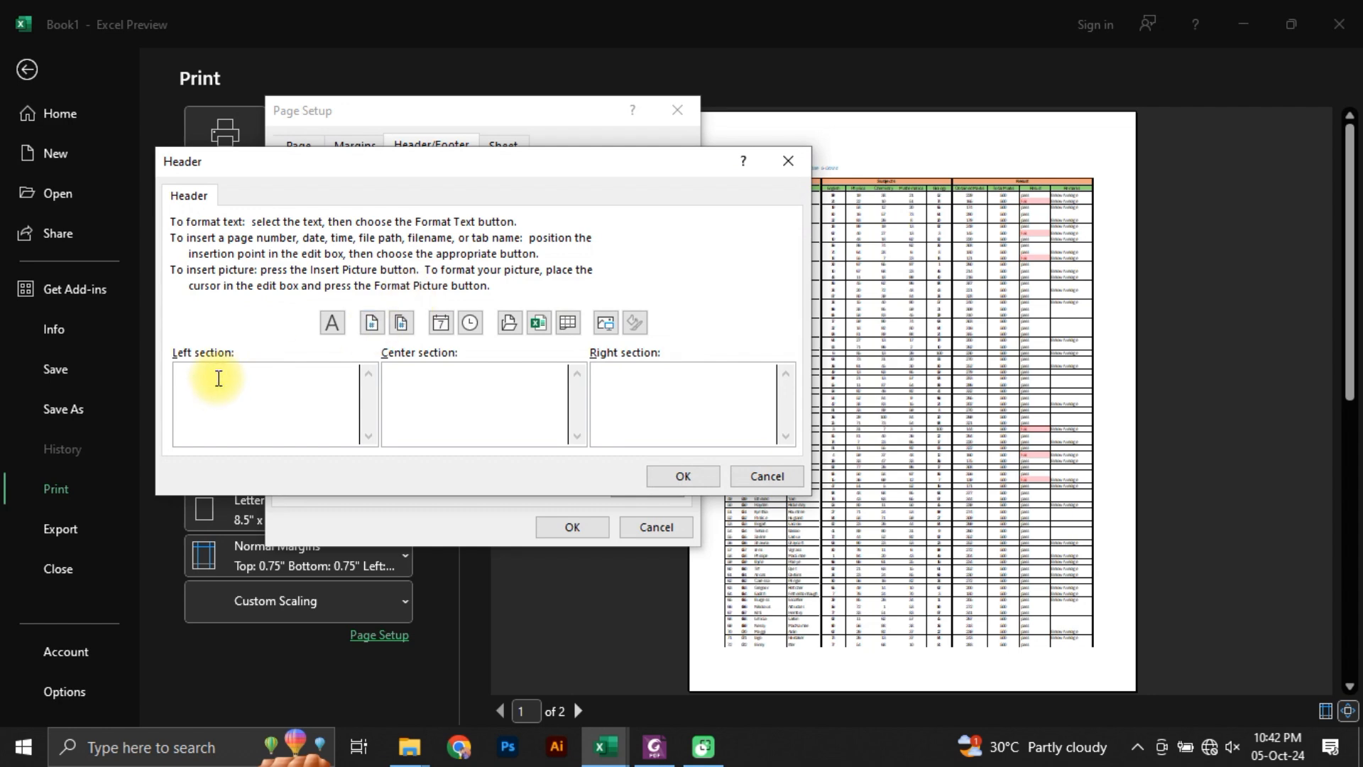
pyautogui.write('Prop')
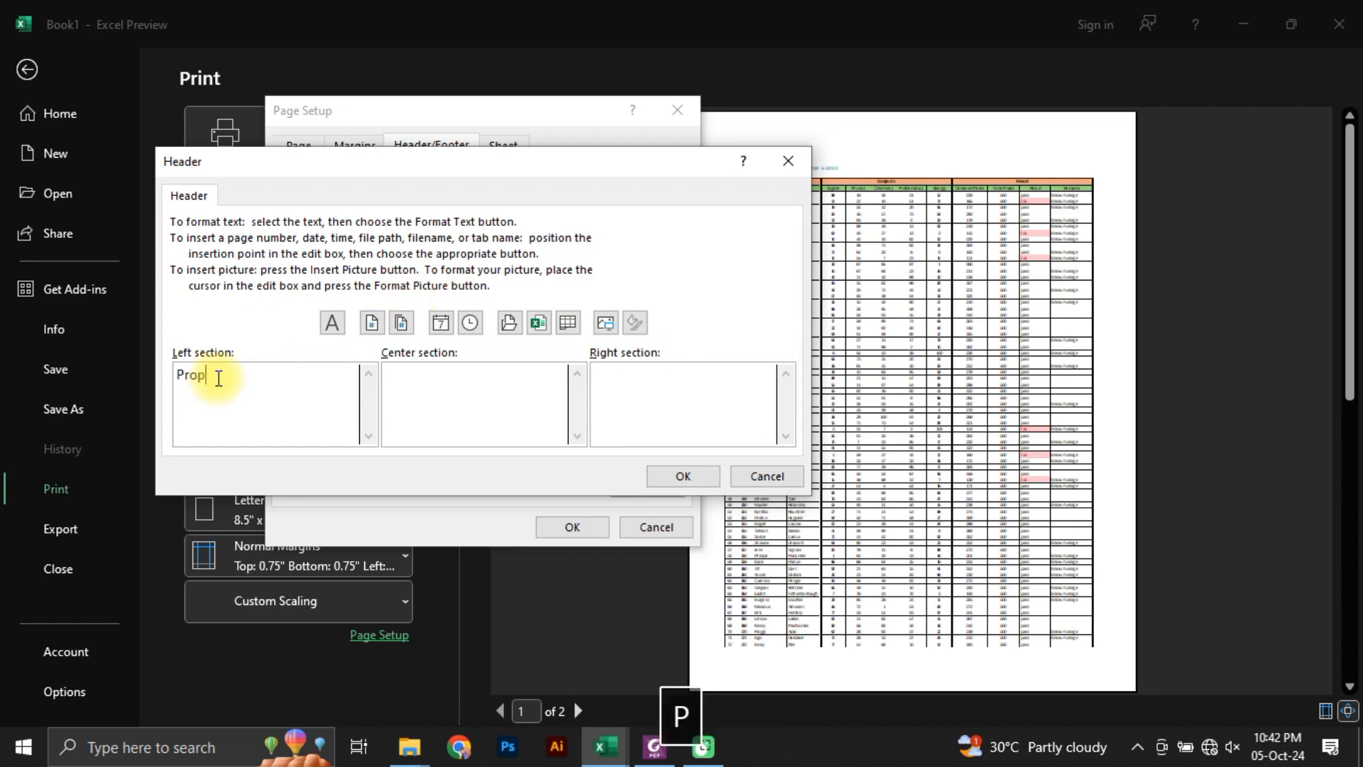
pyautogui.press('BackSpace')
pyautogui.write('L:')
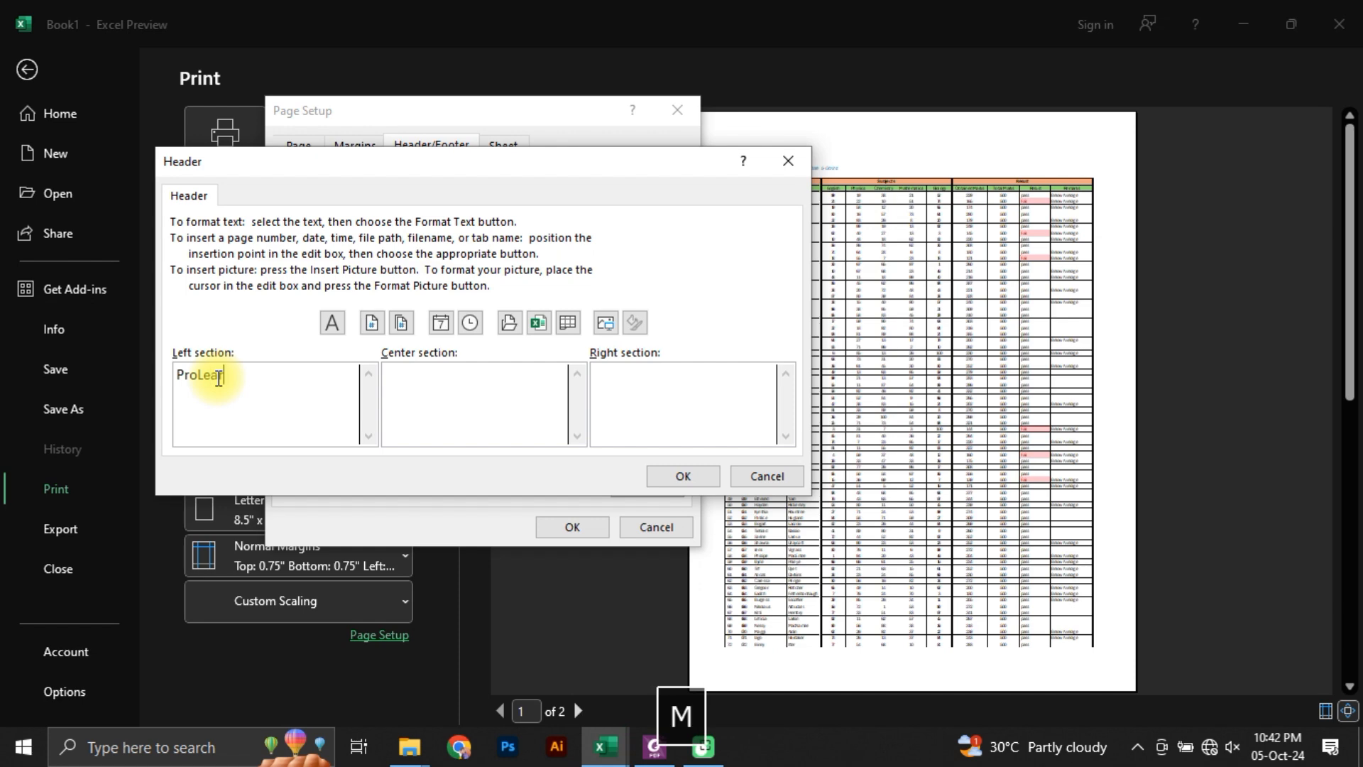
pyautogui.write('earnm')
pyautogui.press('BackSpace')
# Step: Enter Subscribe in the header's center section and Like in its right section, and accept the custom header
pyautogui.click(433, 369)
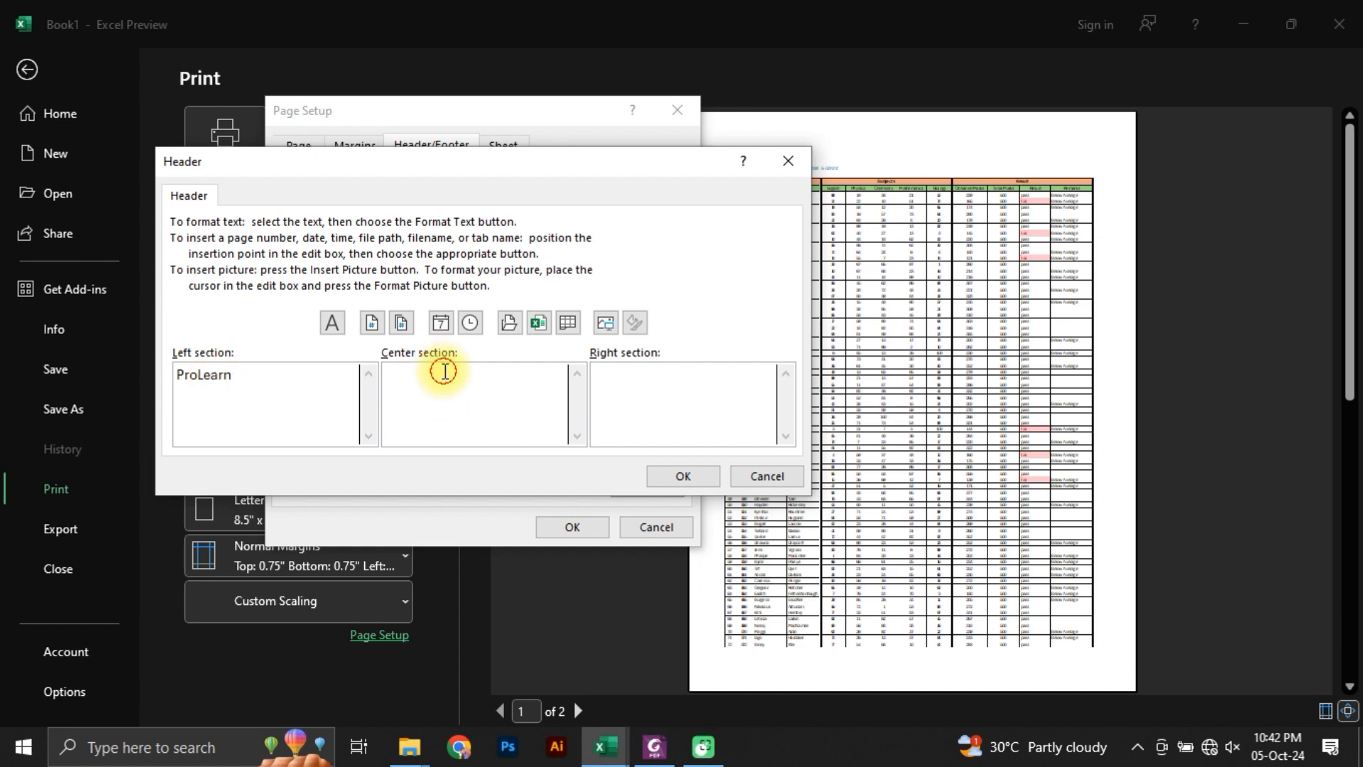
pyautogui.write('Subscribe')
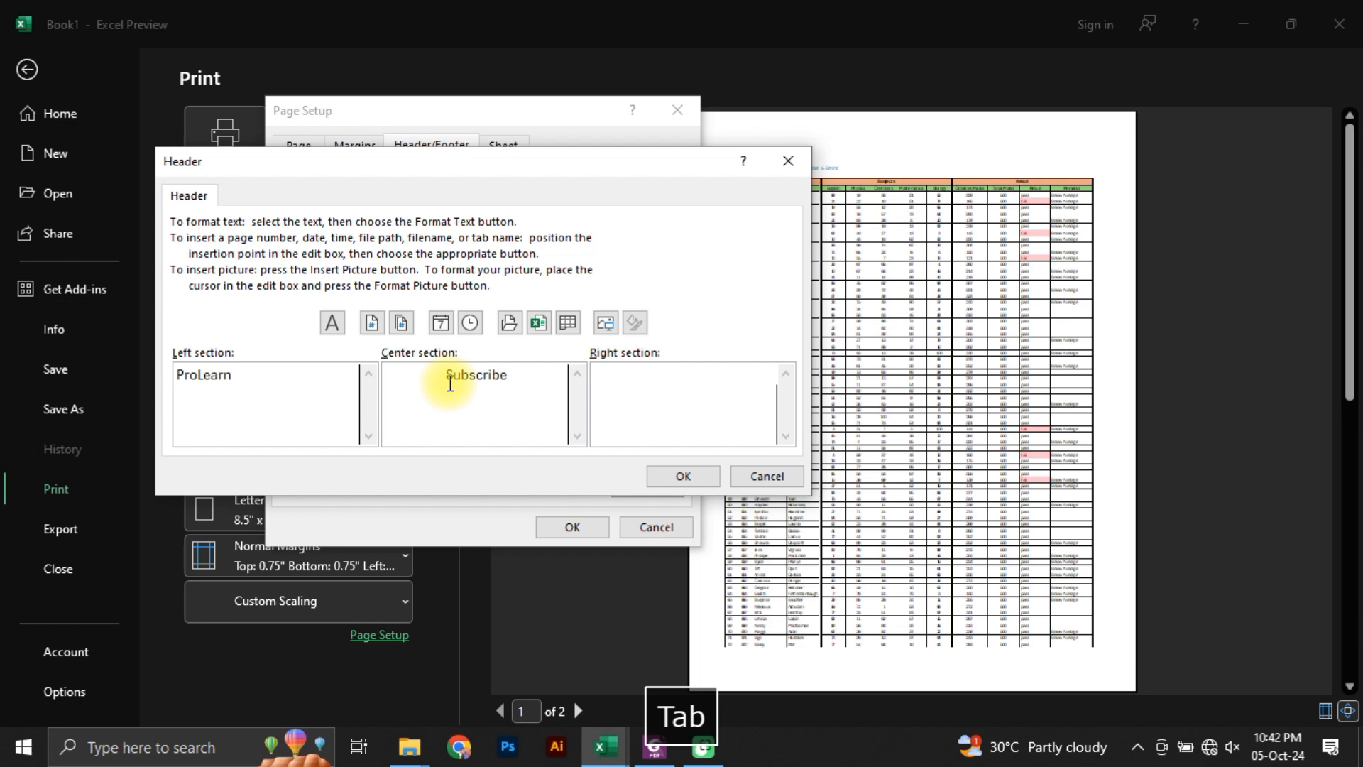
pyautogui.write('Life')
pyautogui.press('BackSpace')
pyautogui.press('BackSpace')
pyautogui.write('ke')
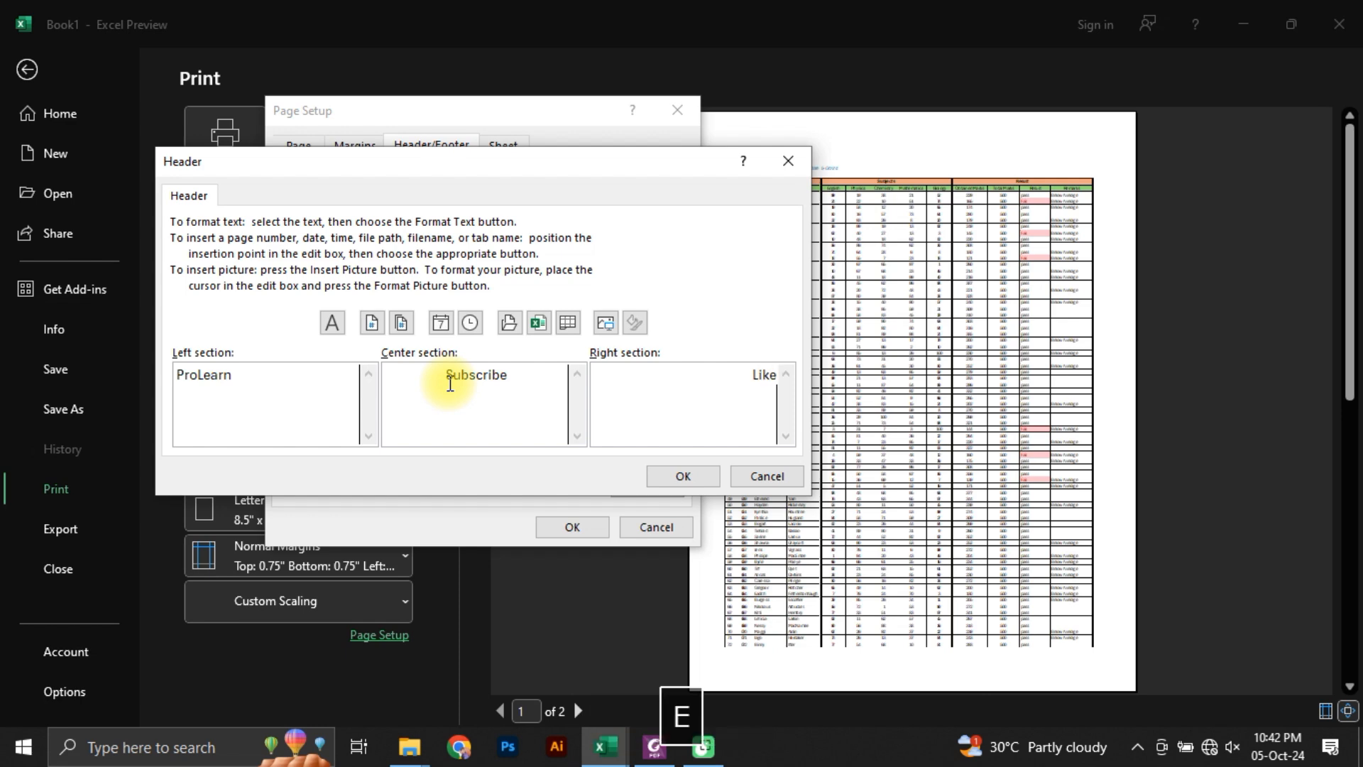
pyautogui.click(686, 479)
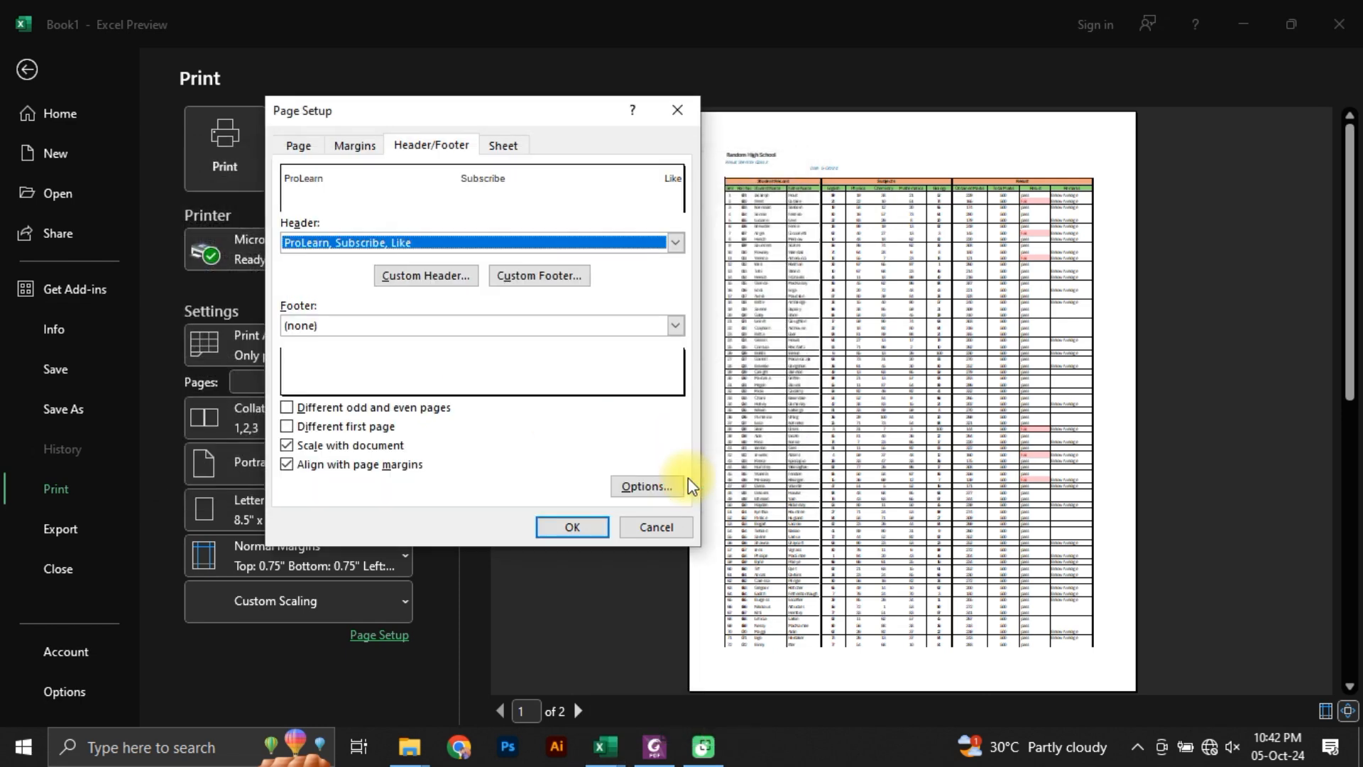
# Step: Set the footer to the Page 1 of ? preset and apply the page setup
pyautogui.click(676, 325)
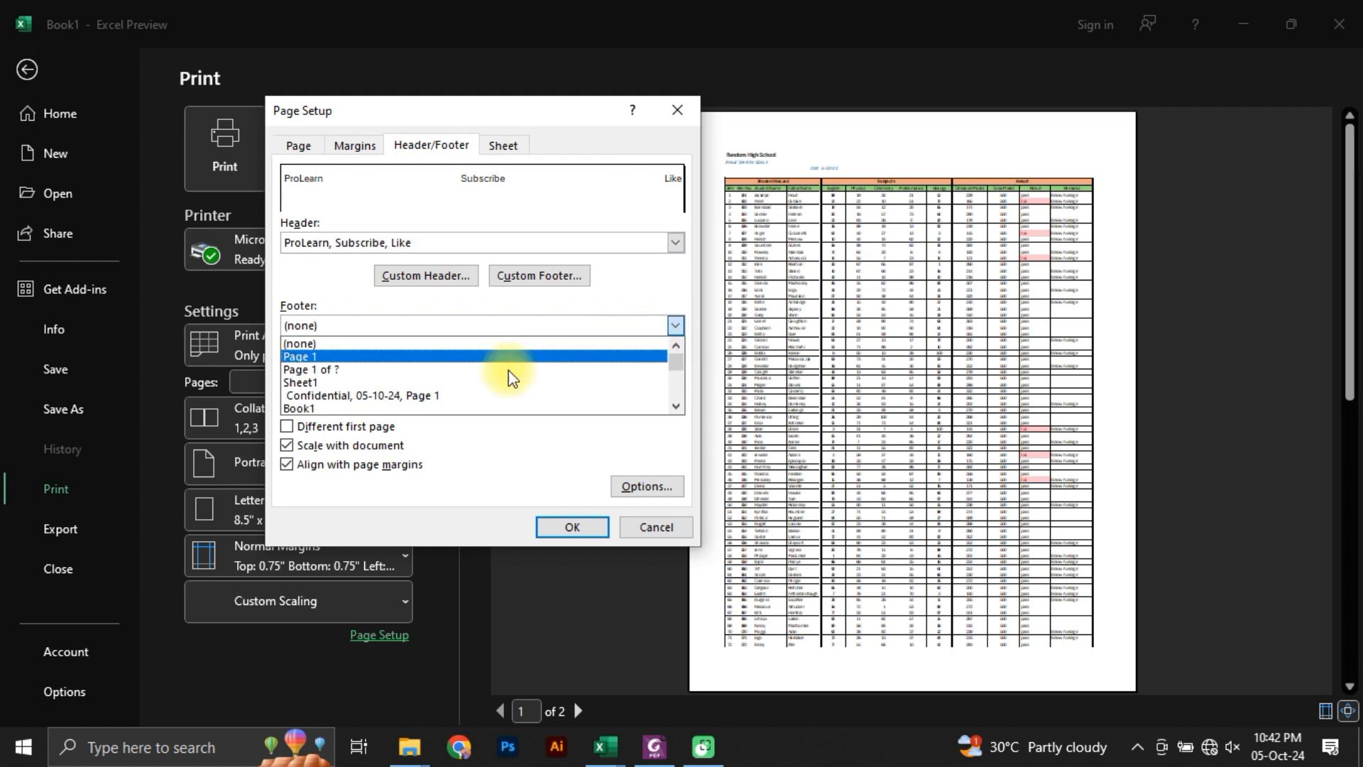
pyautogui.click(318, 375)
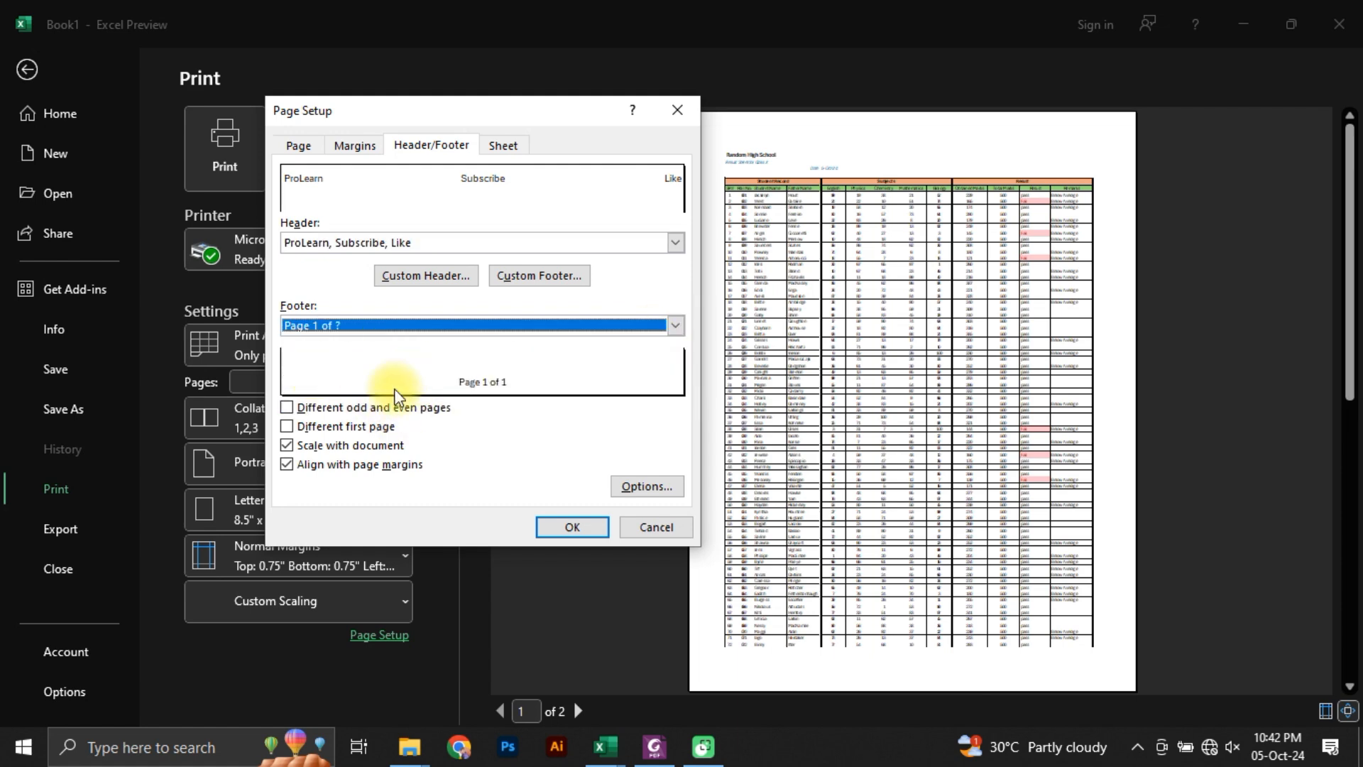
pyautogui.click(574, 527)
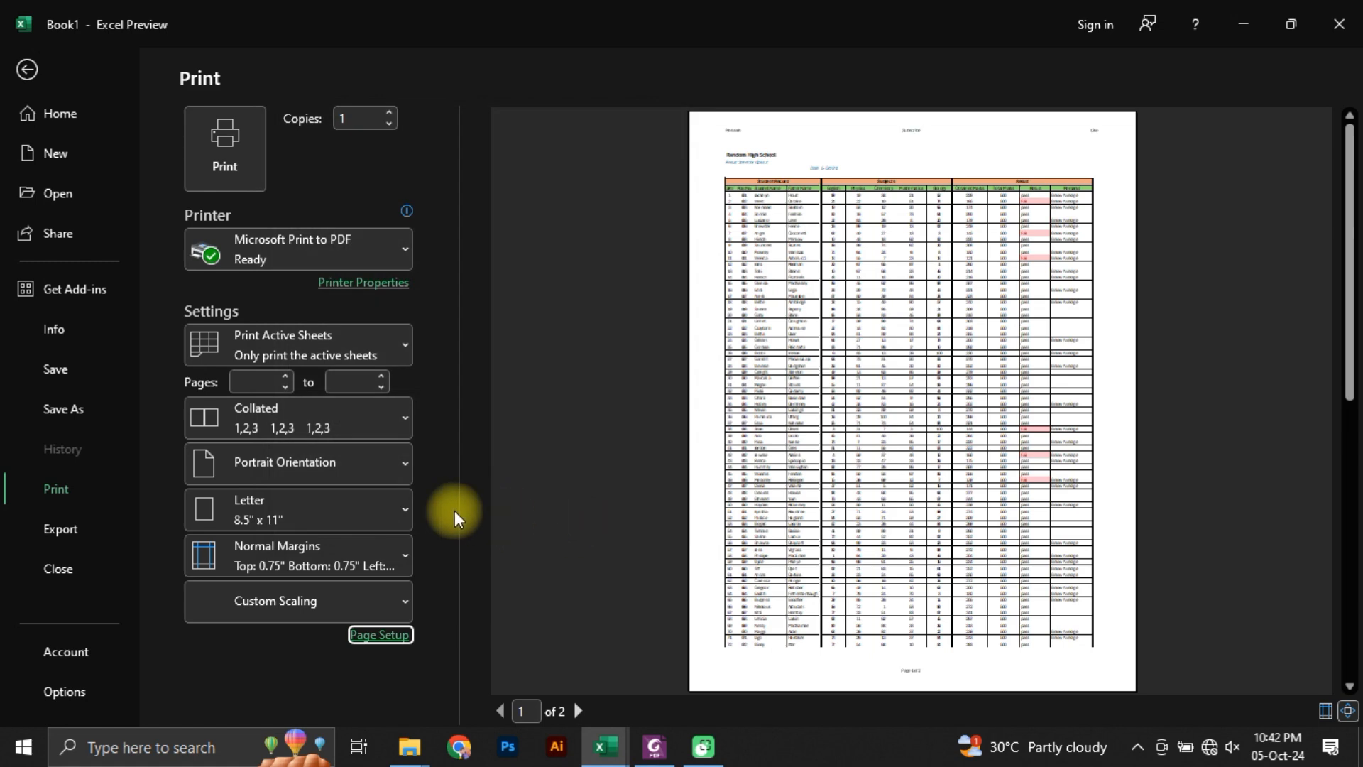
# Step: Print the result sheet with Microsoft Print to PDF and save the output as mock data in Downloads\Documents
pyautogui.click(233, 142)
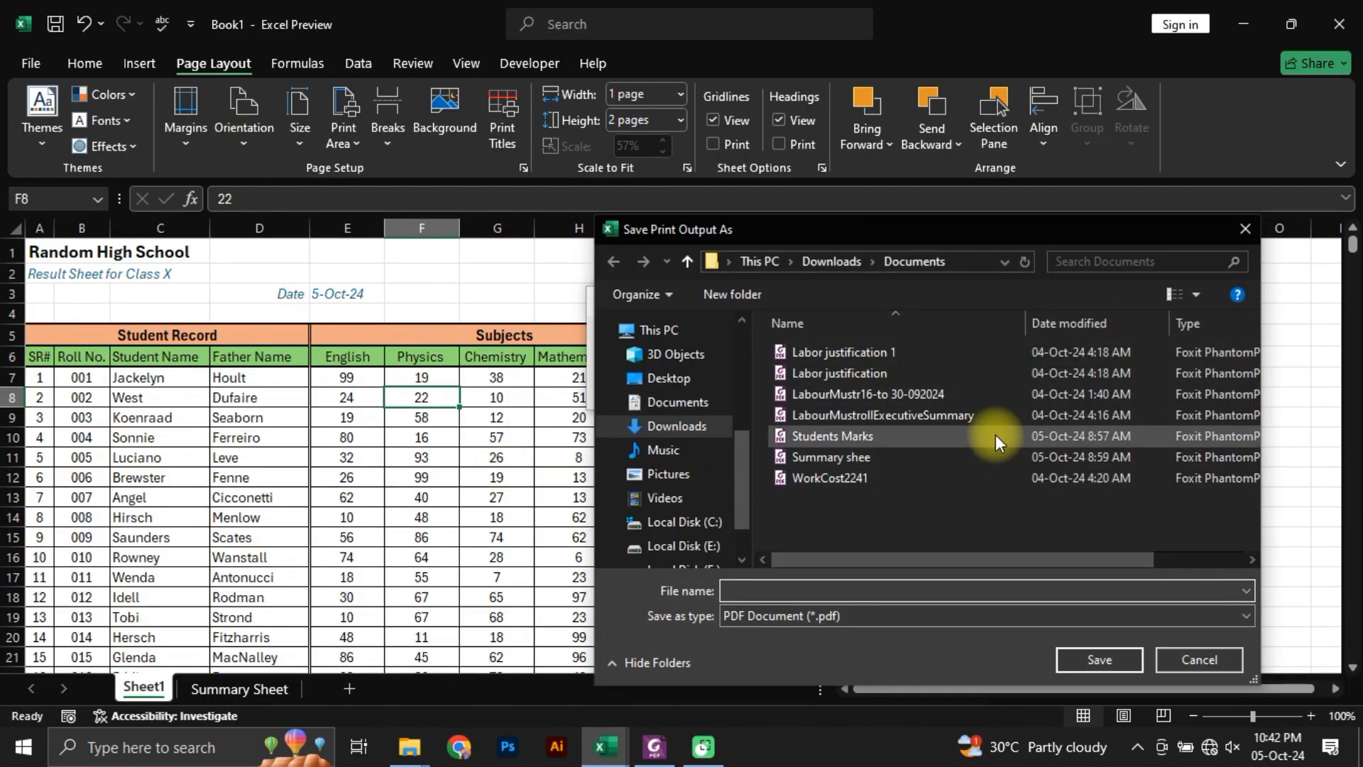
pyautogui.click(783, 590)
pyautogui.write('m')
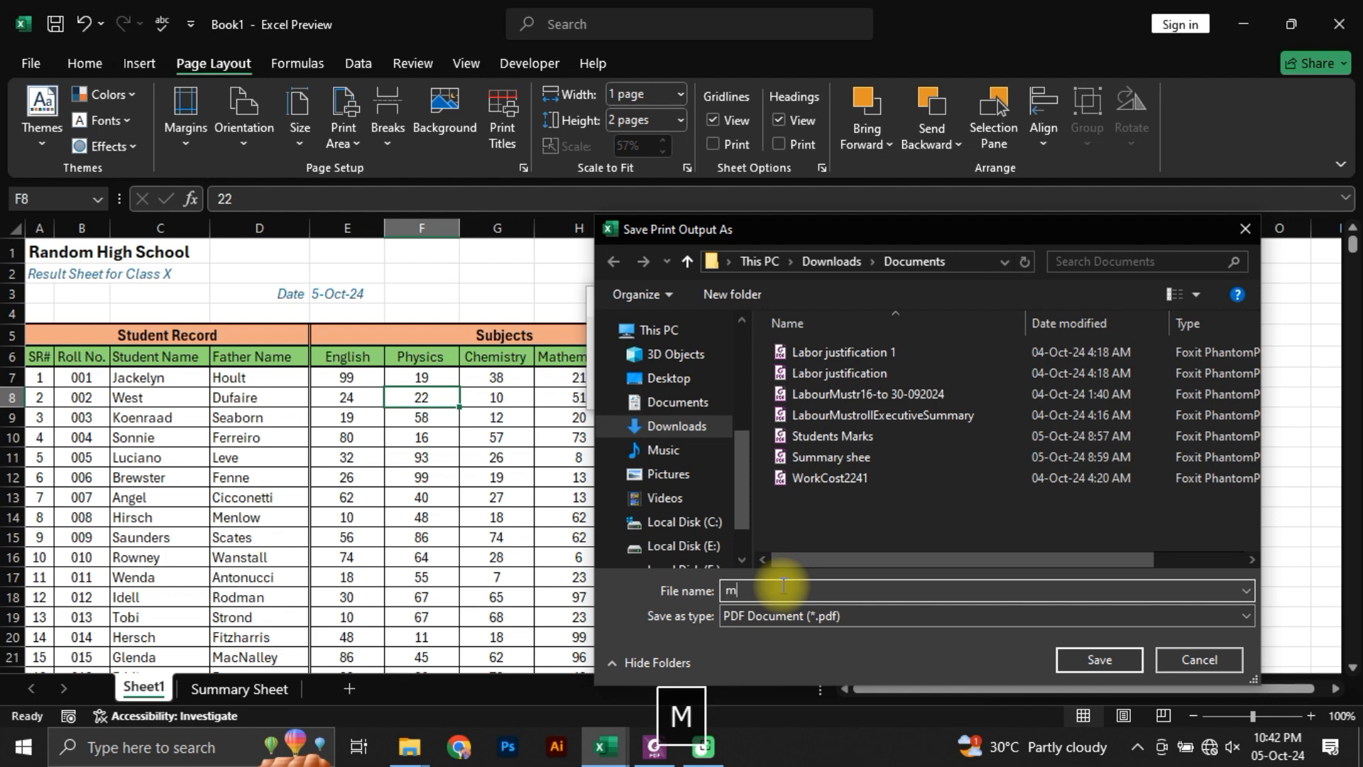
pyautogui.write('ock data')
pyautogui.press('Return')
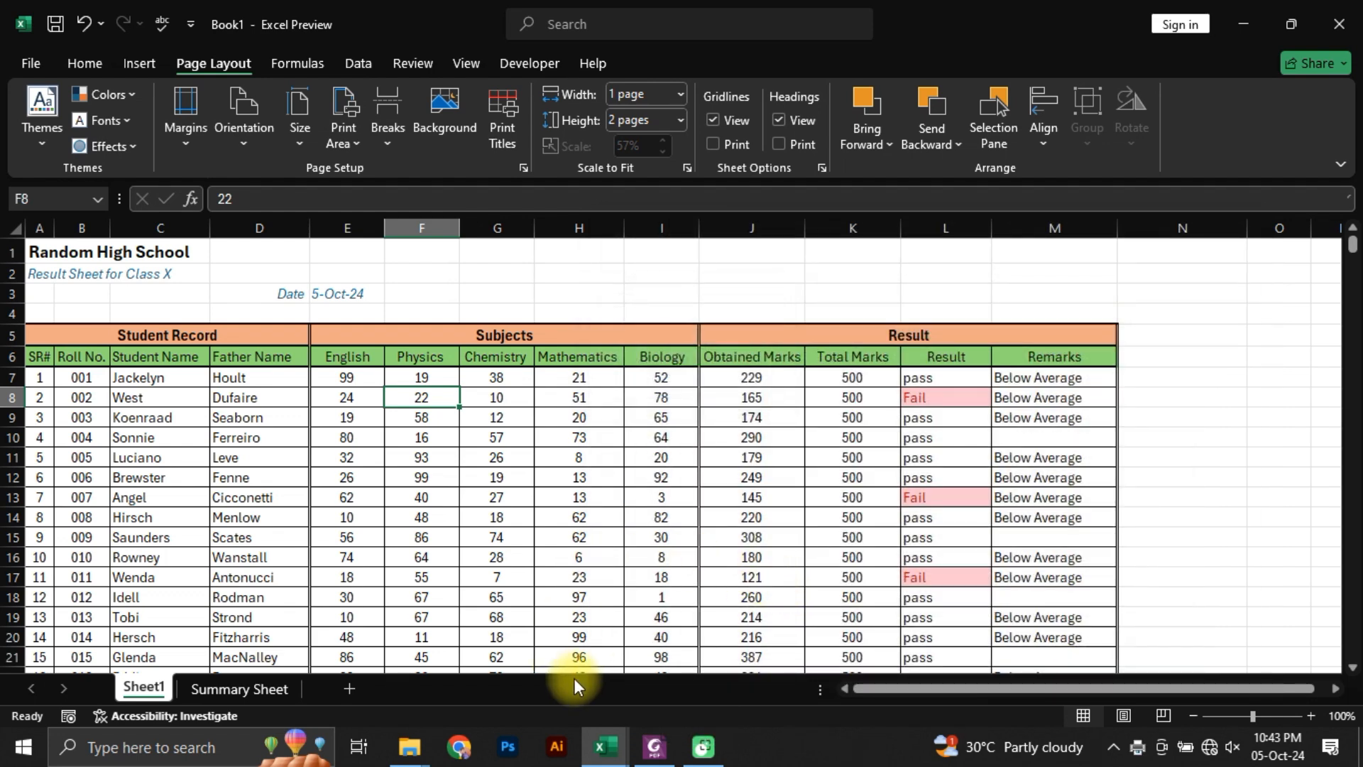
# Step: Switch to File Explorer and open the mock data PDF from the Documents folder inside Downloads
pyautogui.click(408, 754)
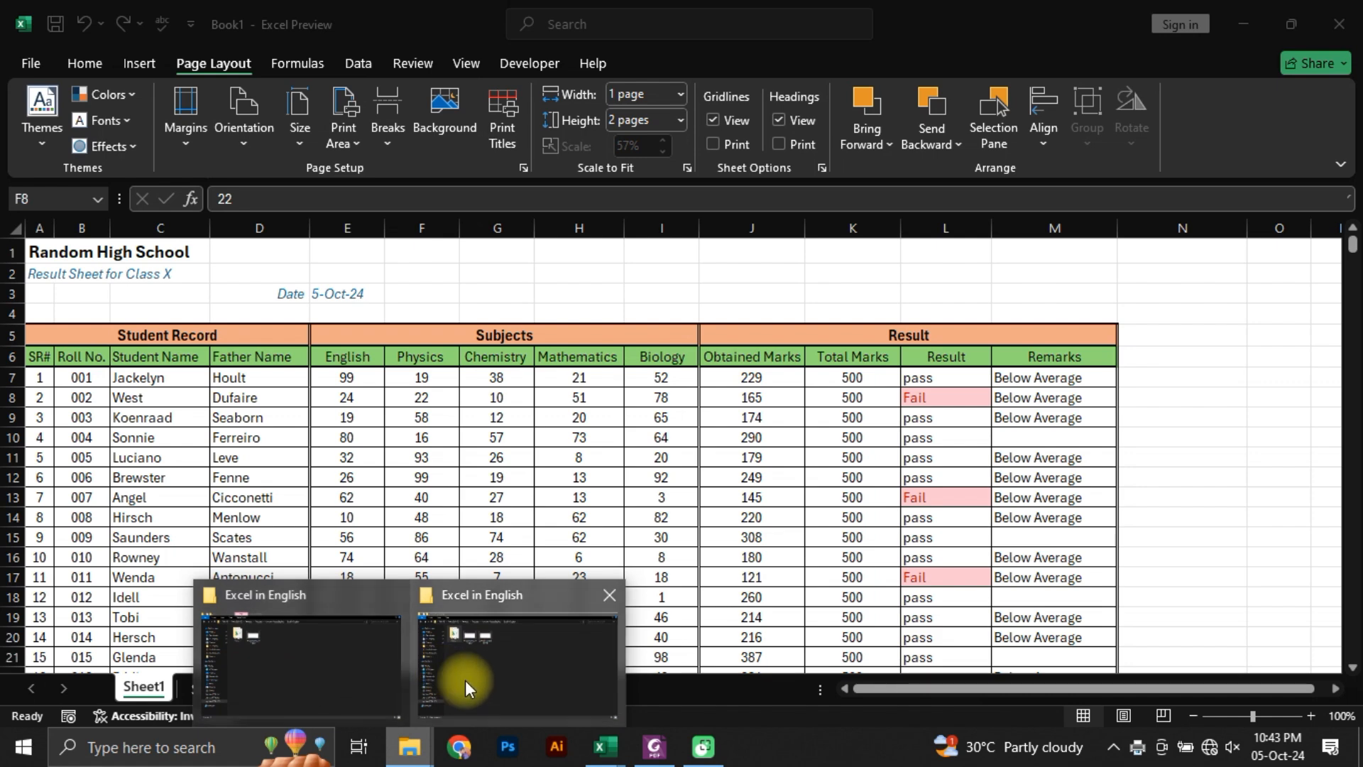
pyautogui.click(412, 751)
pyautogui.click(411, 751)
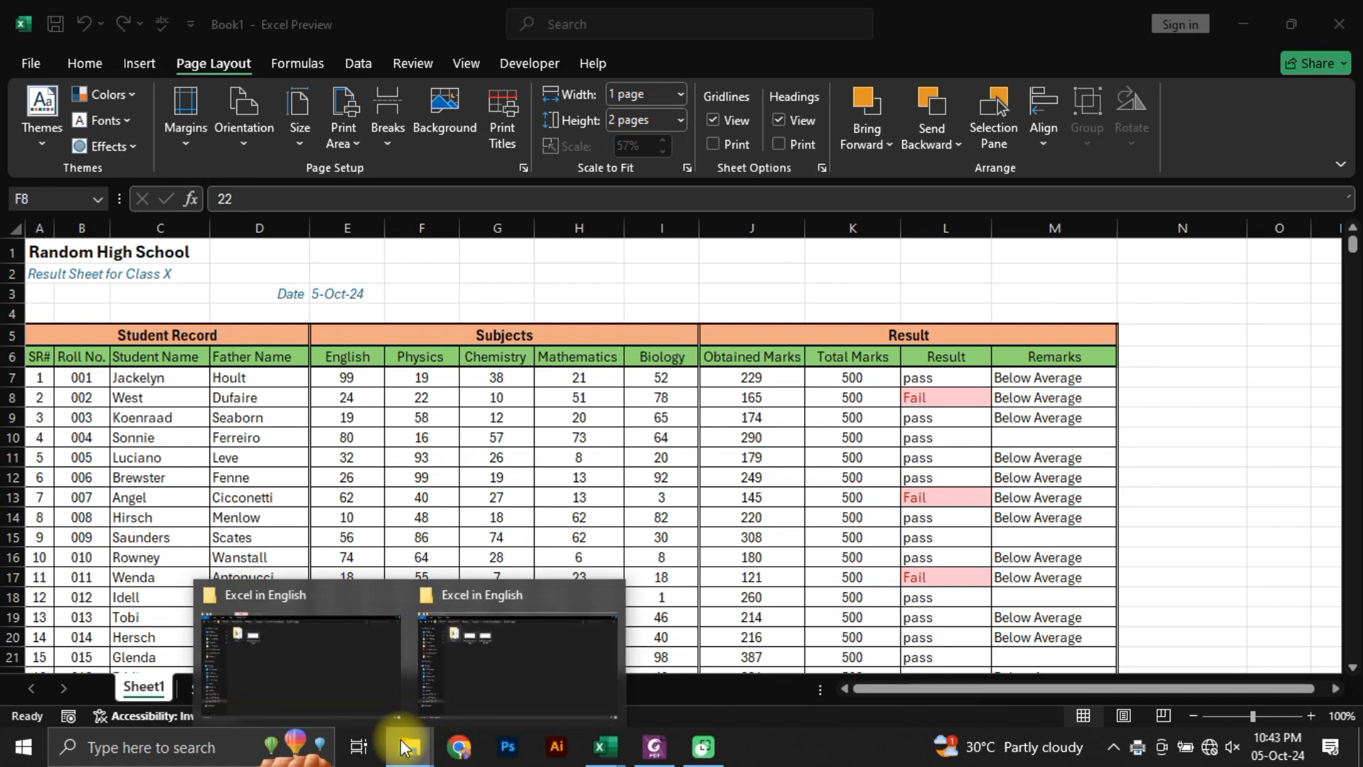
pyautogui.click(327, 683)
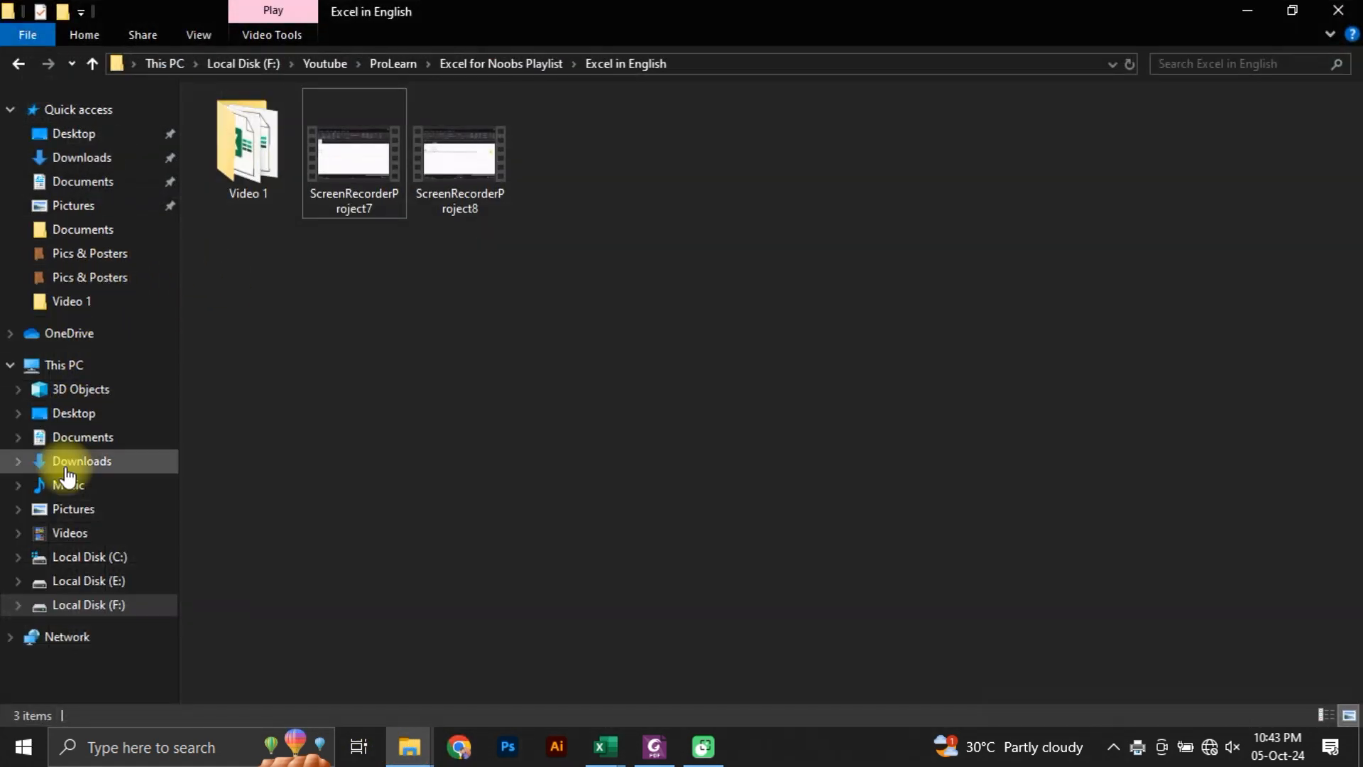
pyautogui.click(89, 158)
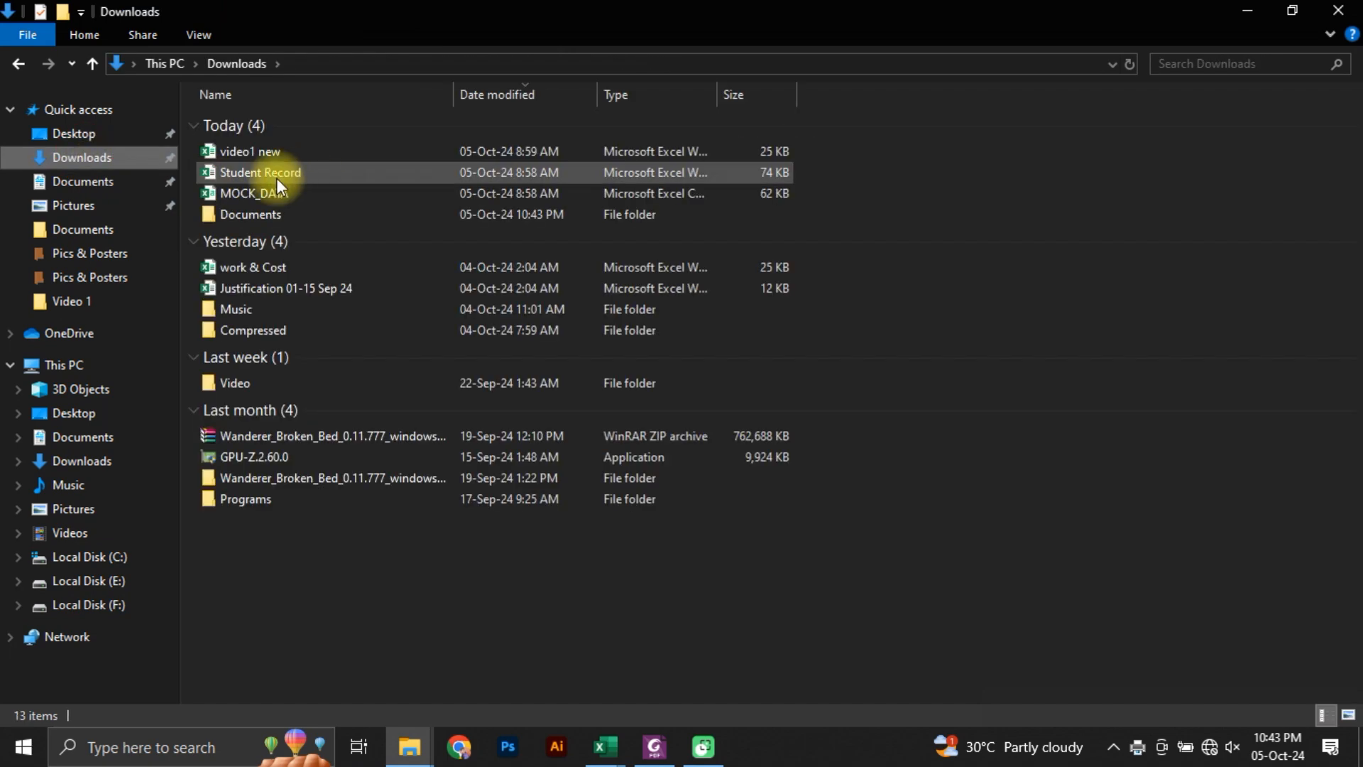
pyautogui.doubleClick(237, 221)
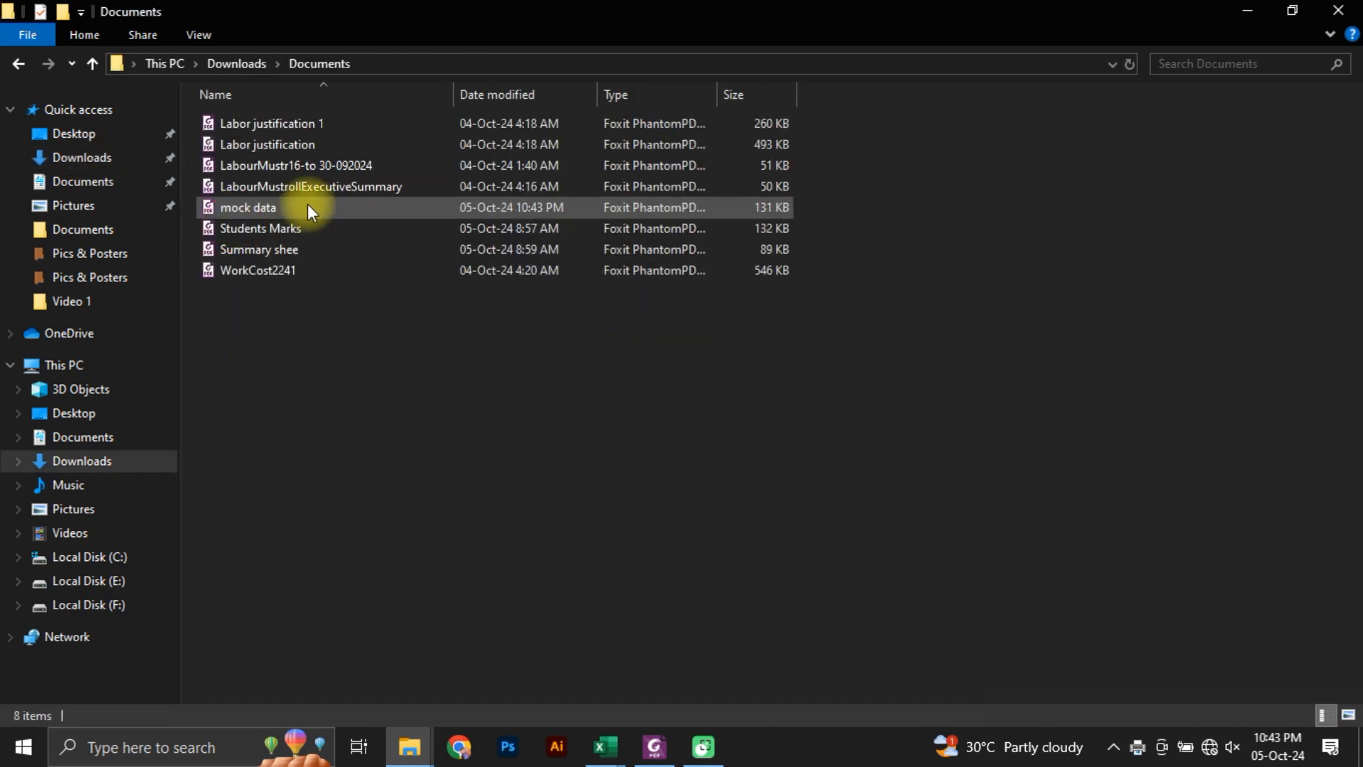
pyautogui.doubleClick(257, 224)
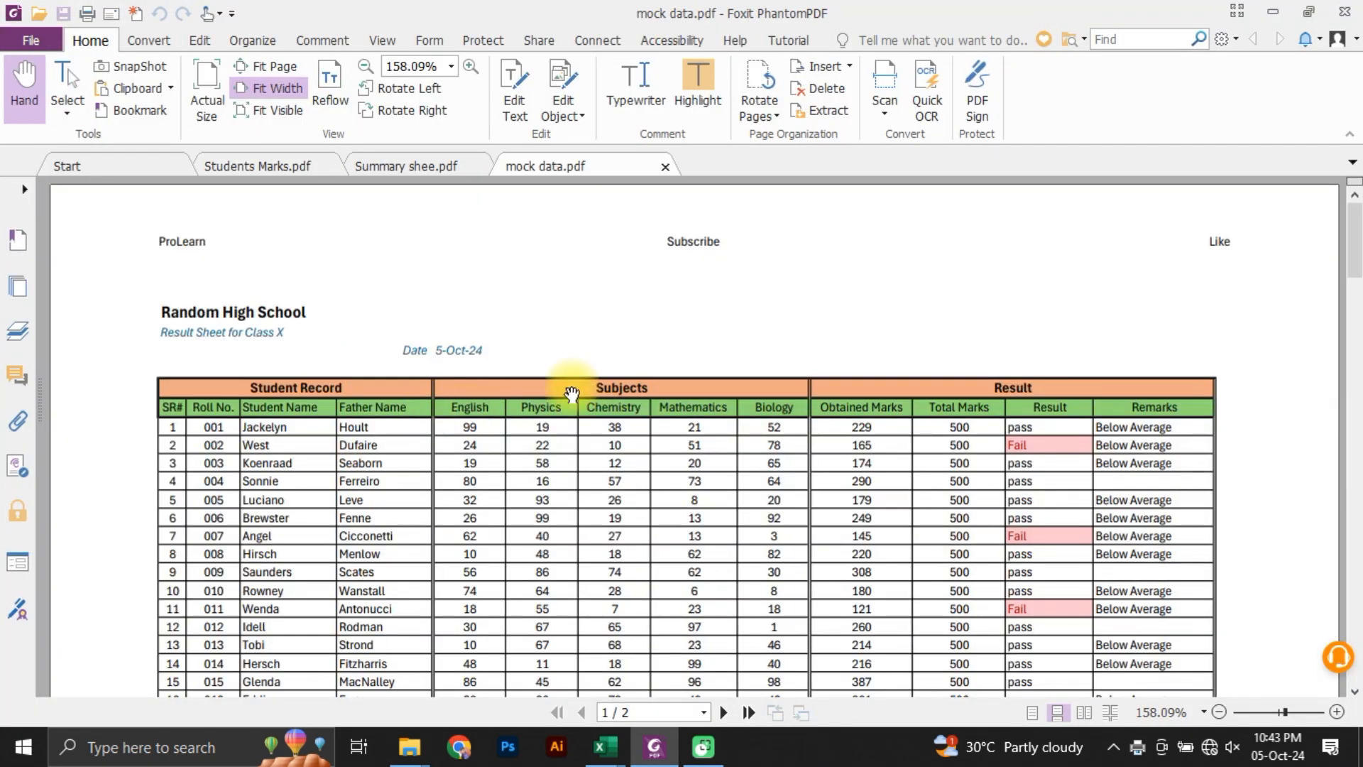
# Step: Compare the header, footer and repeated heading rows of mock data.pdf with the sample Students Marks.pdf
pyautogui.click(255, 166)
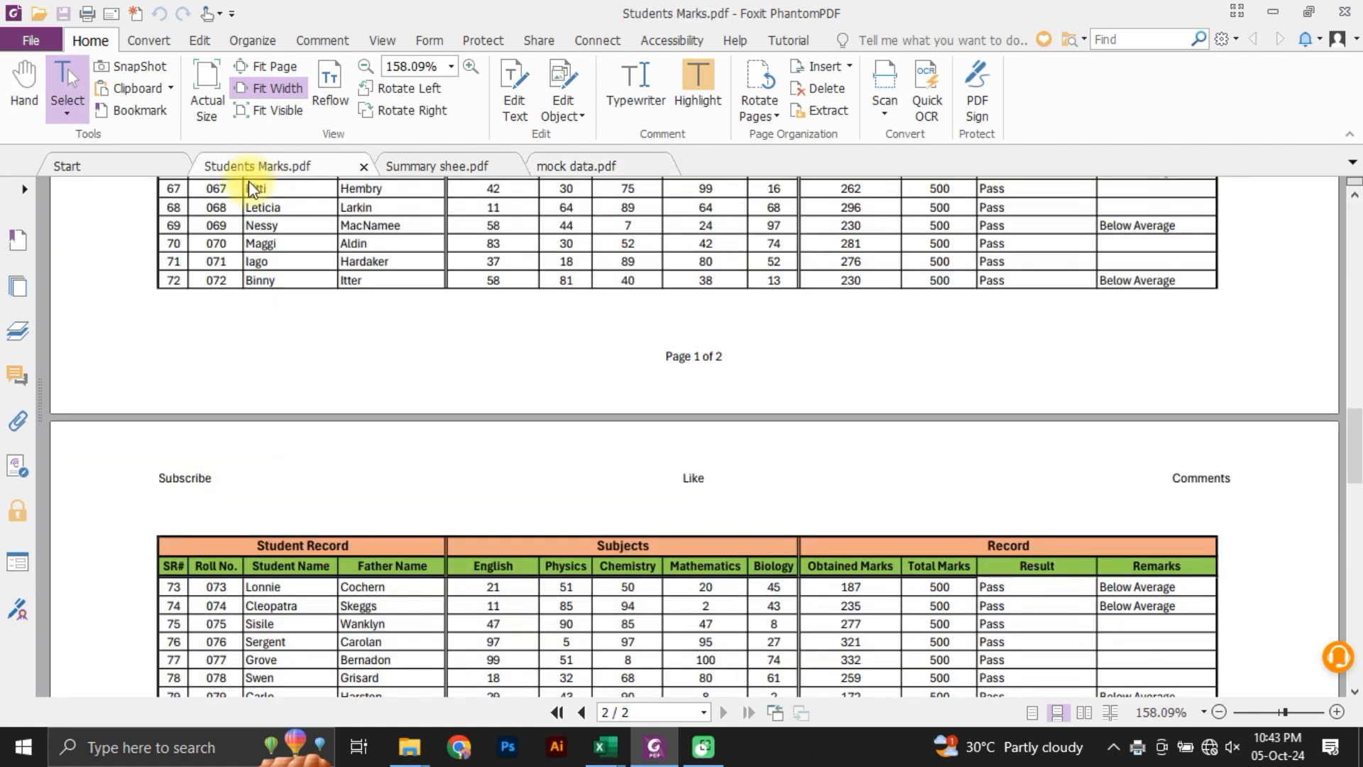
pyautogui.scroll(20, 463, 454)
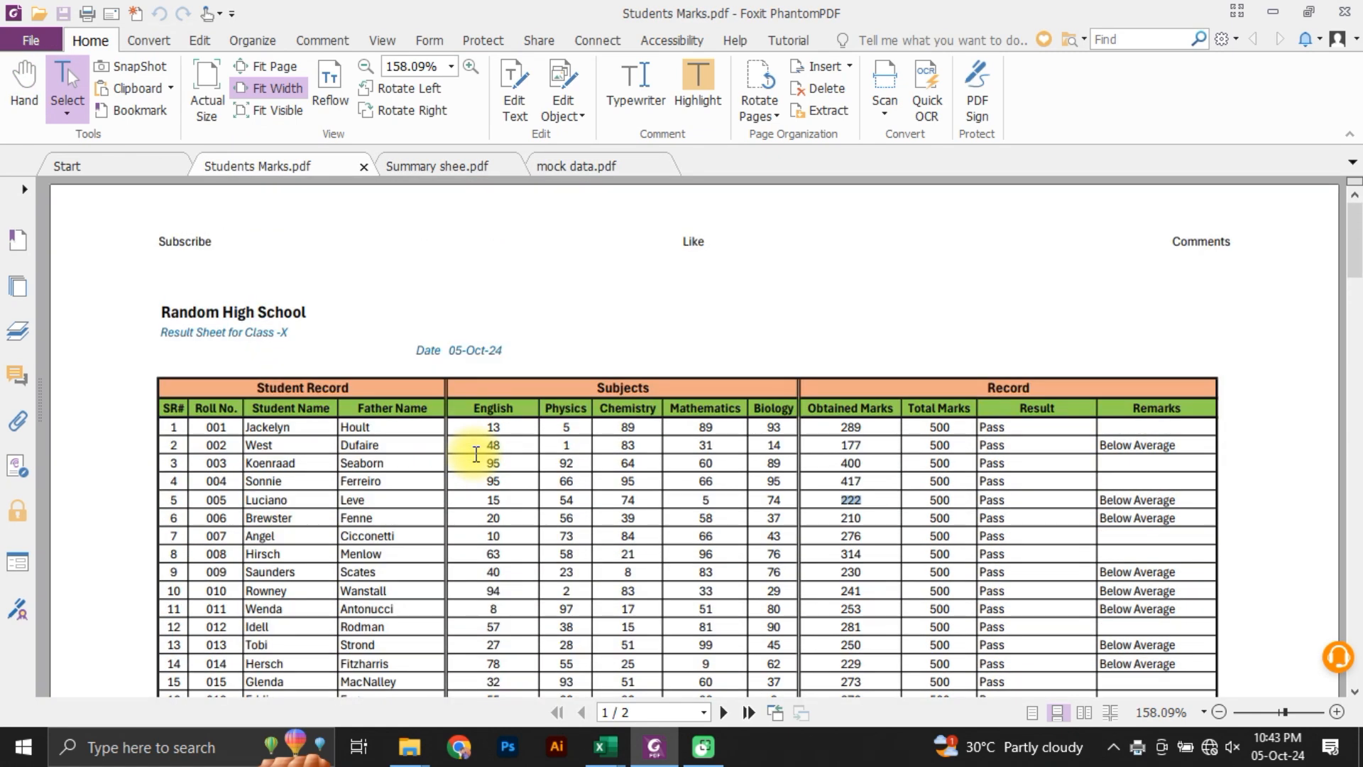
pyautogui.click(589, 167)
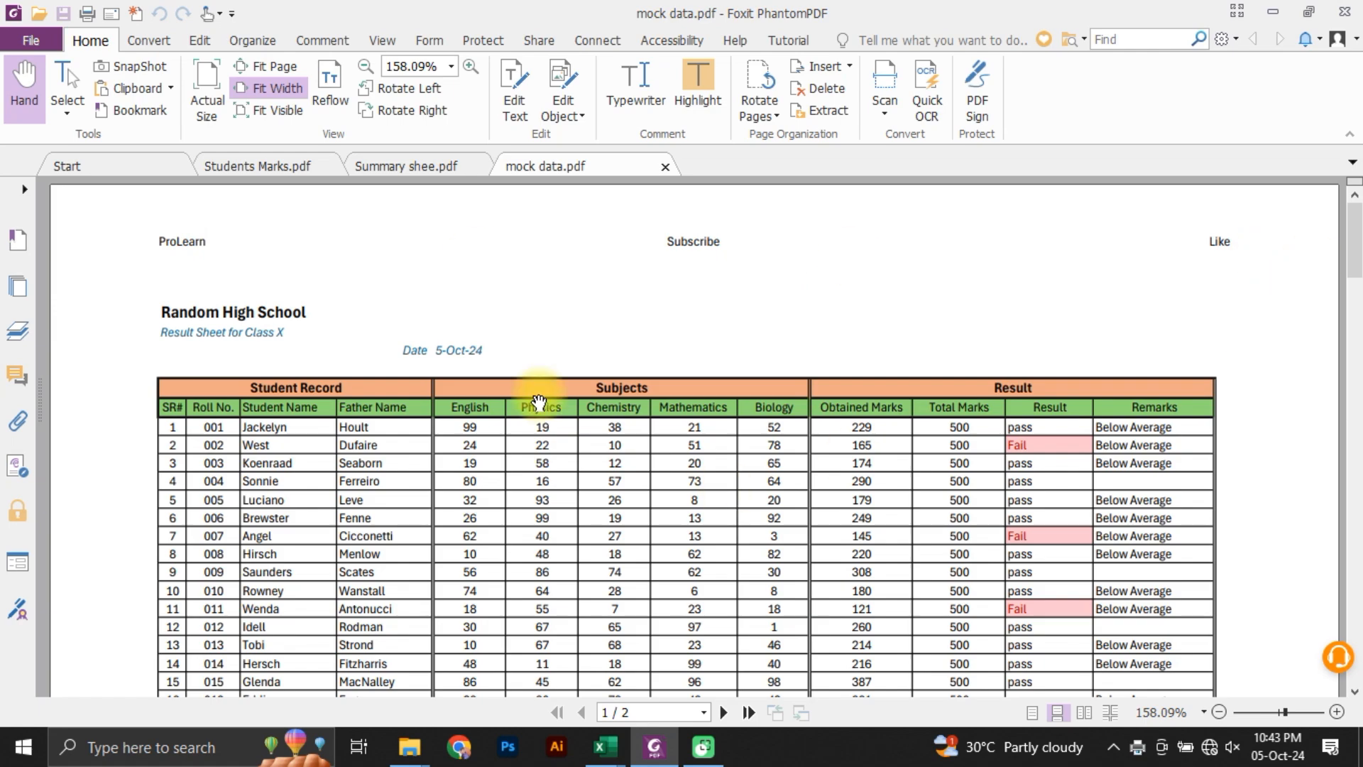
pyautogui.scroll(-20, 446, 609)
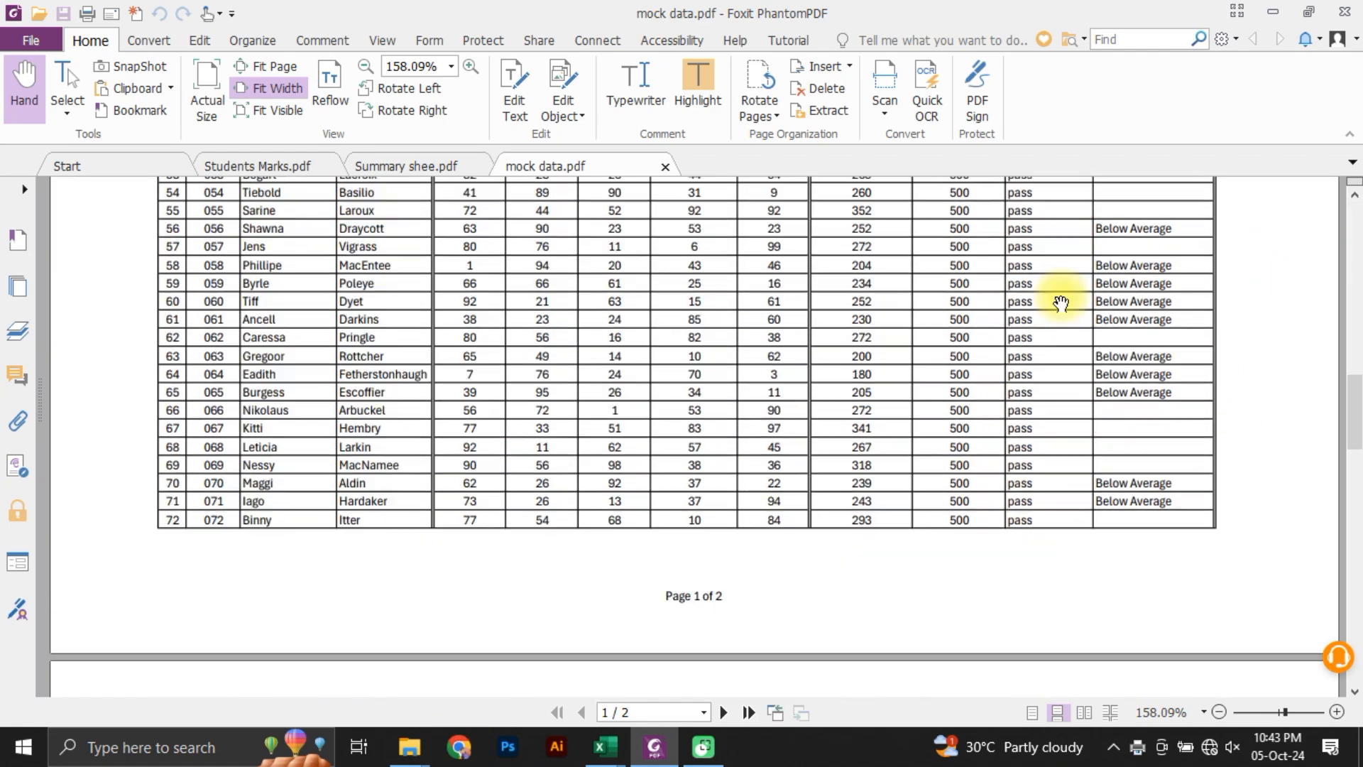
pyautogui.scroll(-8, 861, 364)
pyautogui.scroll(20, 823, 395)
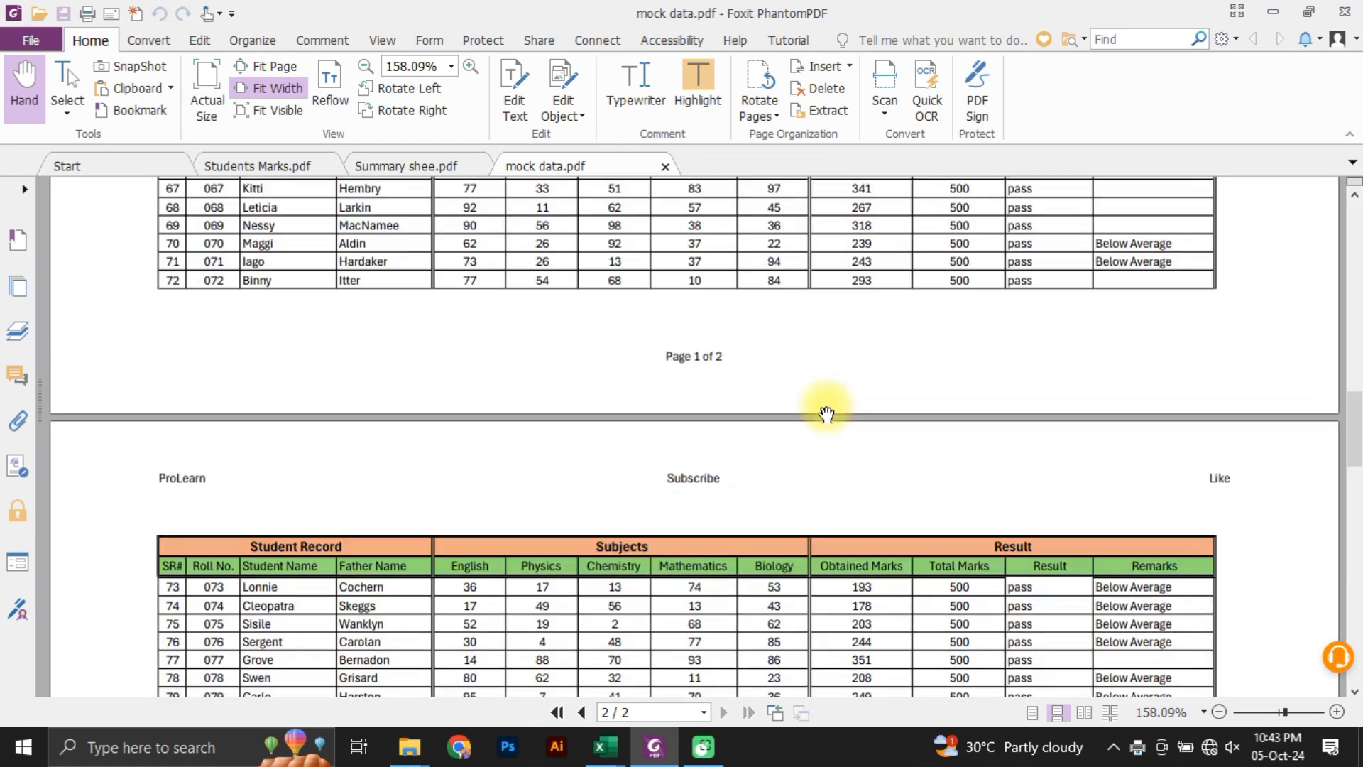
pyautogui.scroll(10, 830, 407)
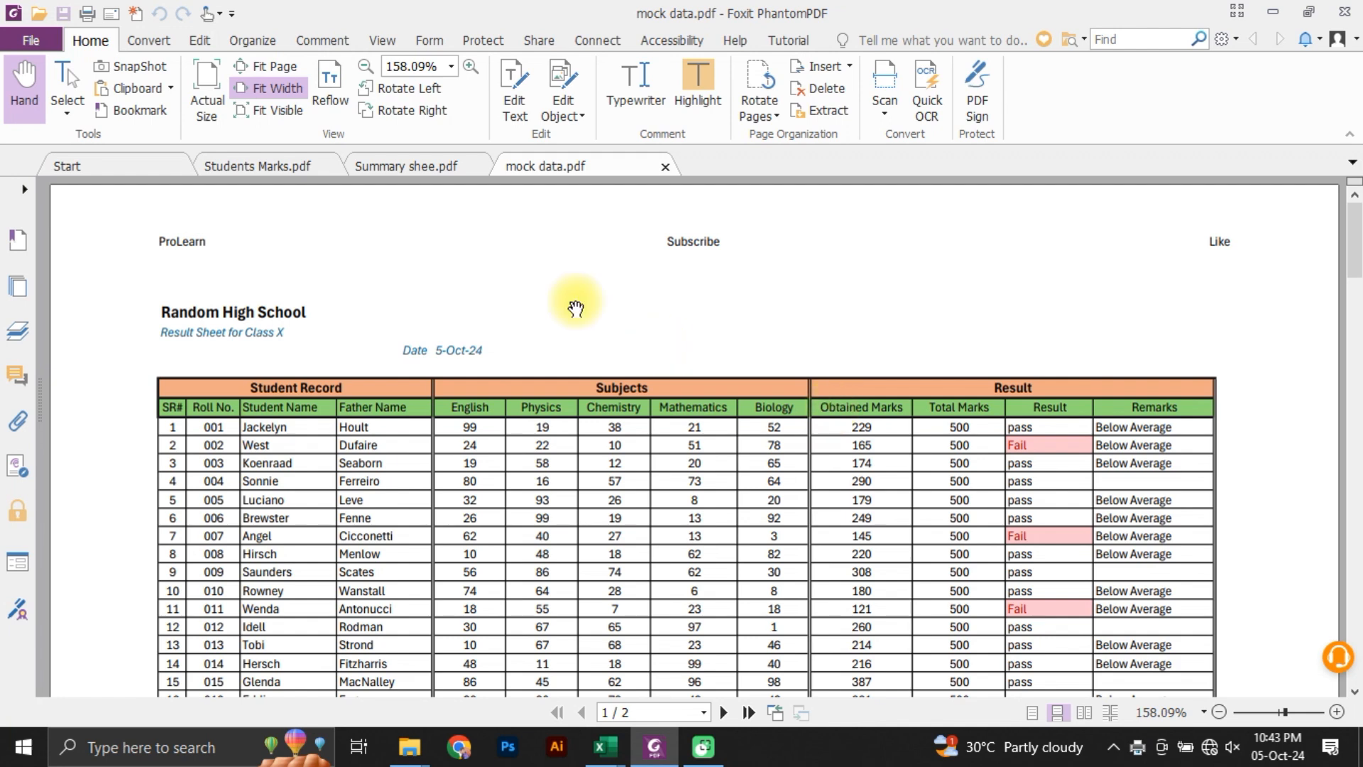
# Step: Look through Summary shee.pdf to examine the layout and entries of the sample summary sheet
pyautogui.click(403, 171)
pyautogui.scroll(-8, 535, 632)
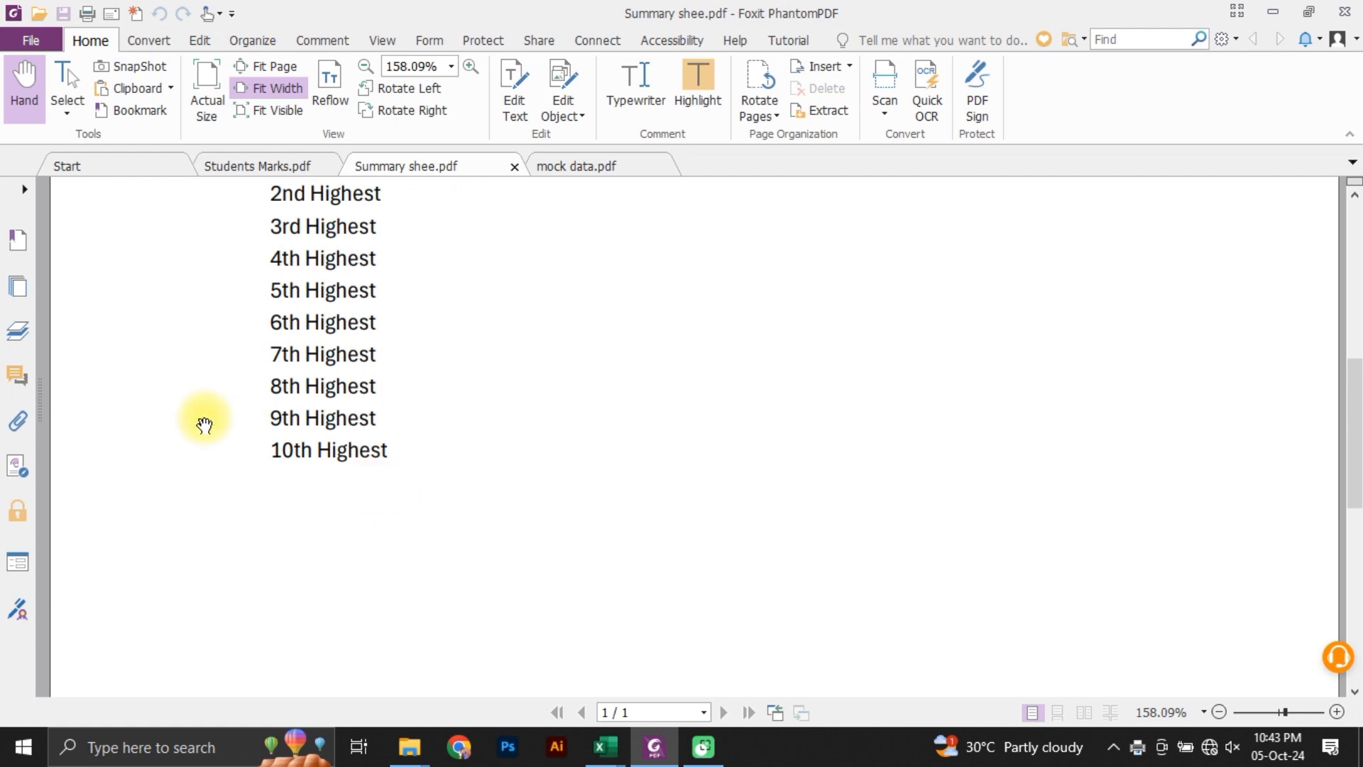
pyautogui.scroll(7, 496, 429)
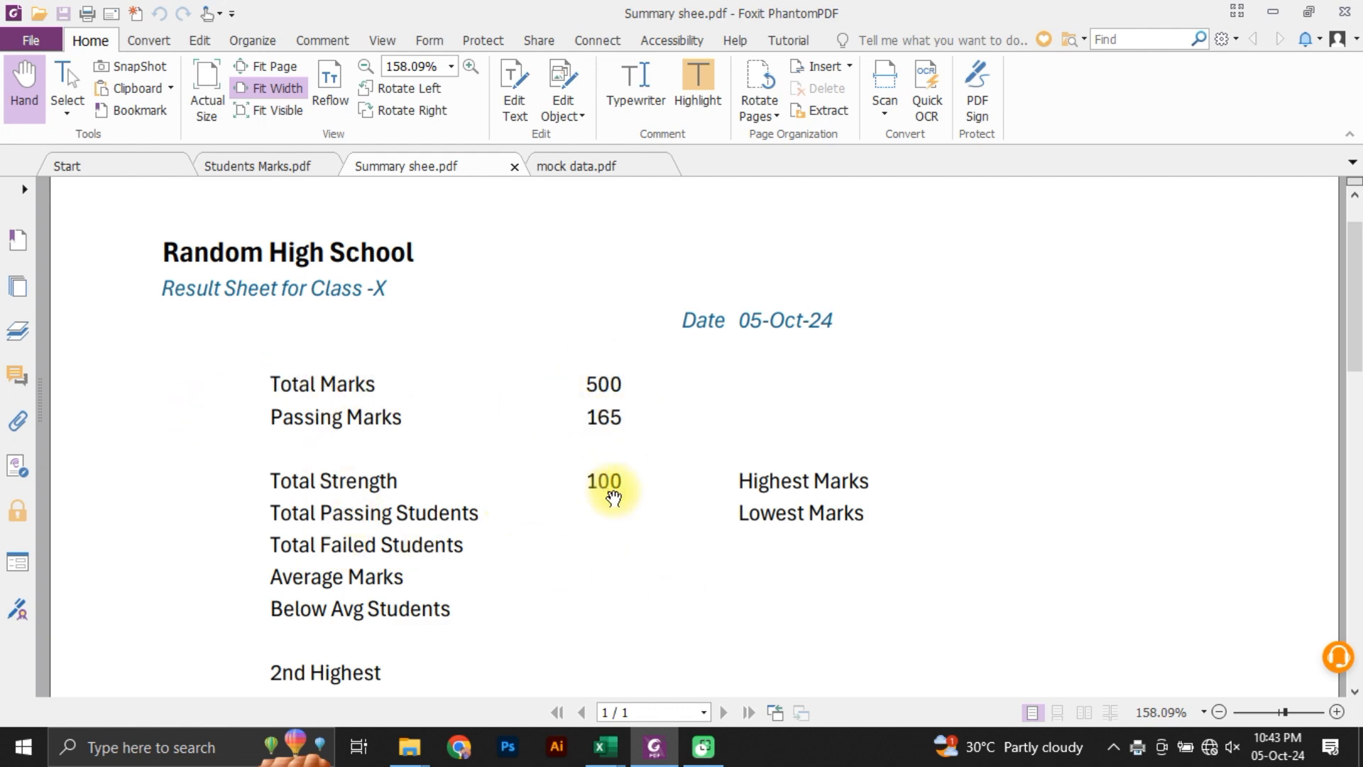
pyautogui.scroll(-3, 783, 616)
pyautogui.scroll(4, 784, 616)
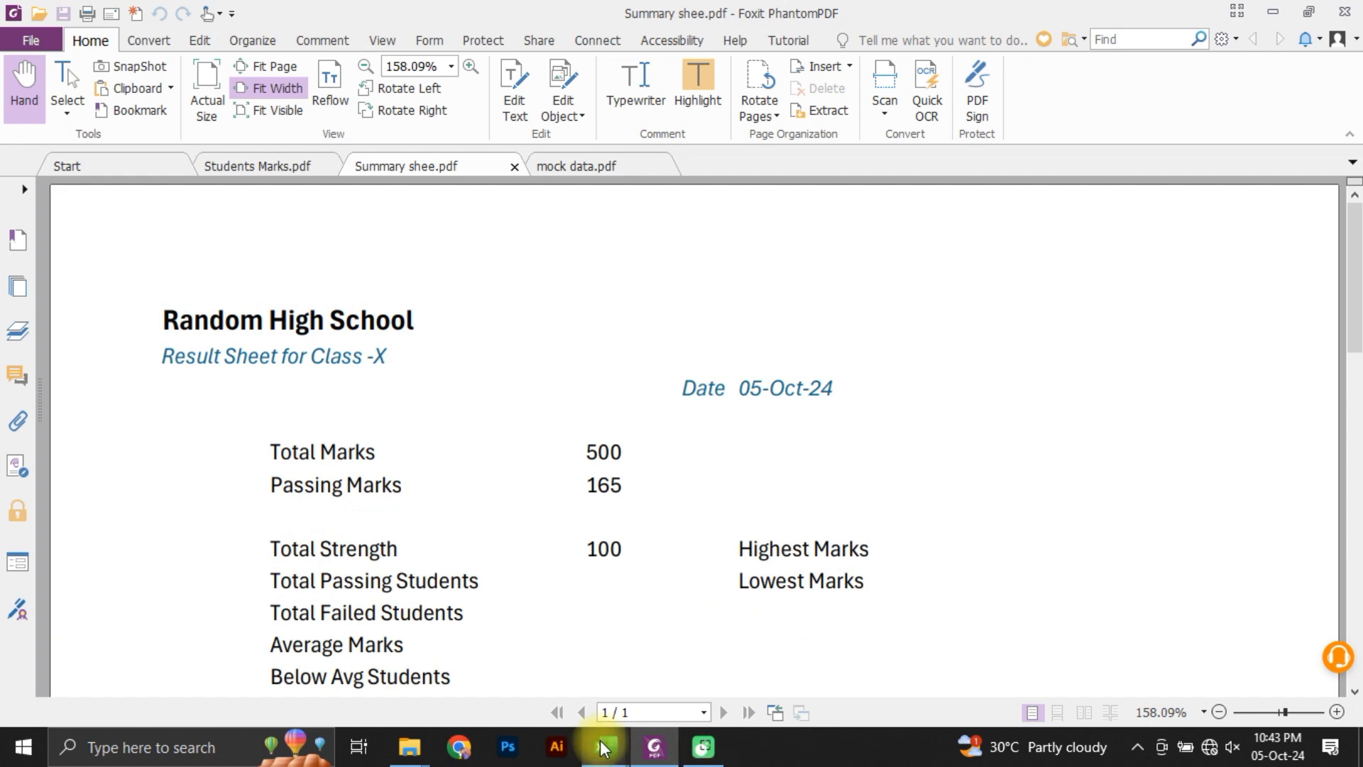
# Step: Switch to Excel, close the Student Record workbook and show the Summary Sheet in Book1
pyautogui.moveTo(605, 745)
pyautogui.click(717, 676)
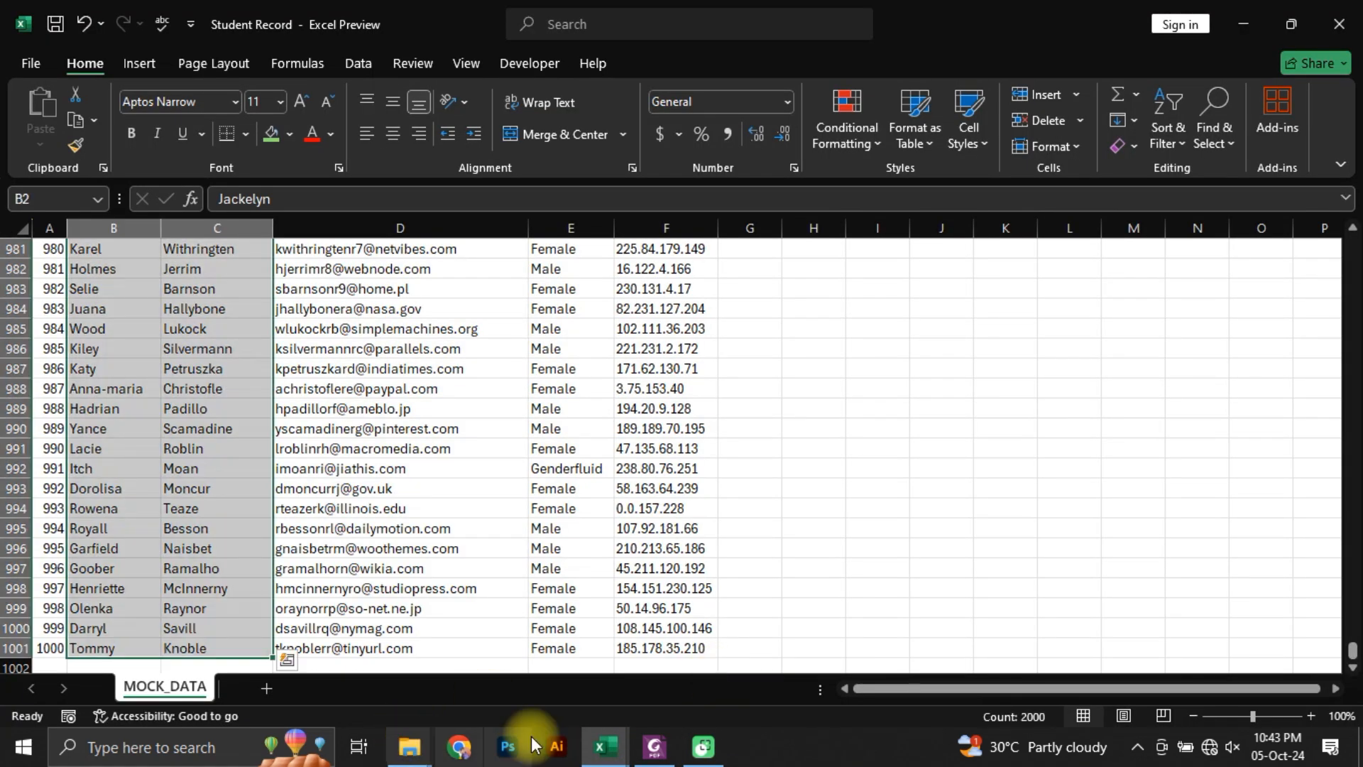
pyautogui.click(1337, 30)
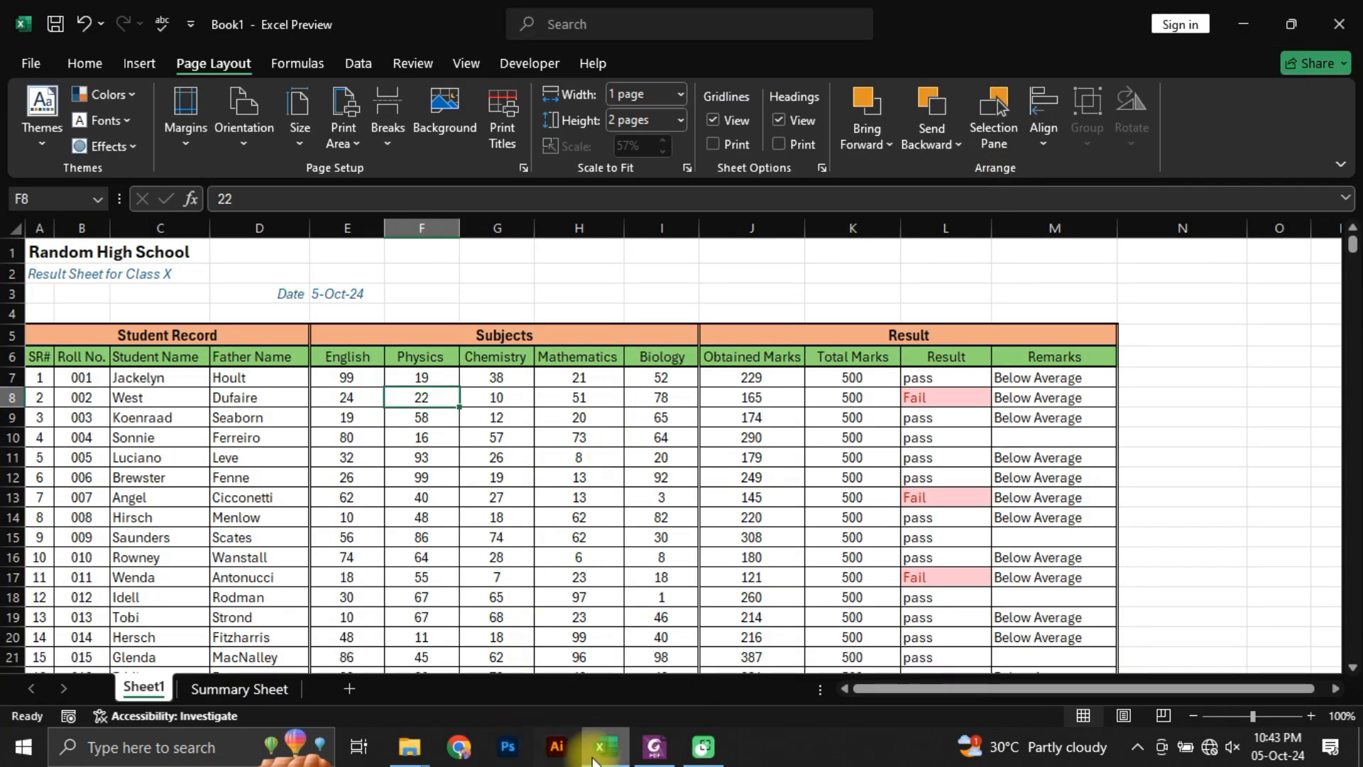
pyautogui.click(241, 688)
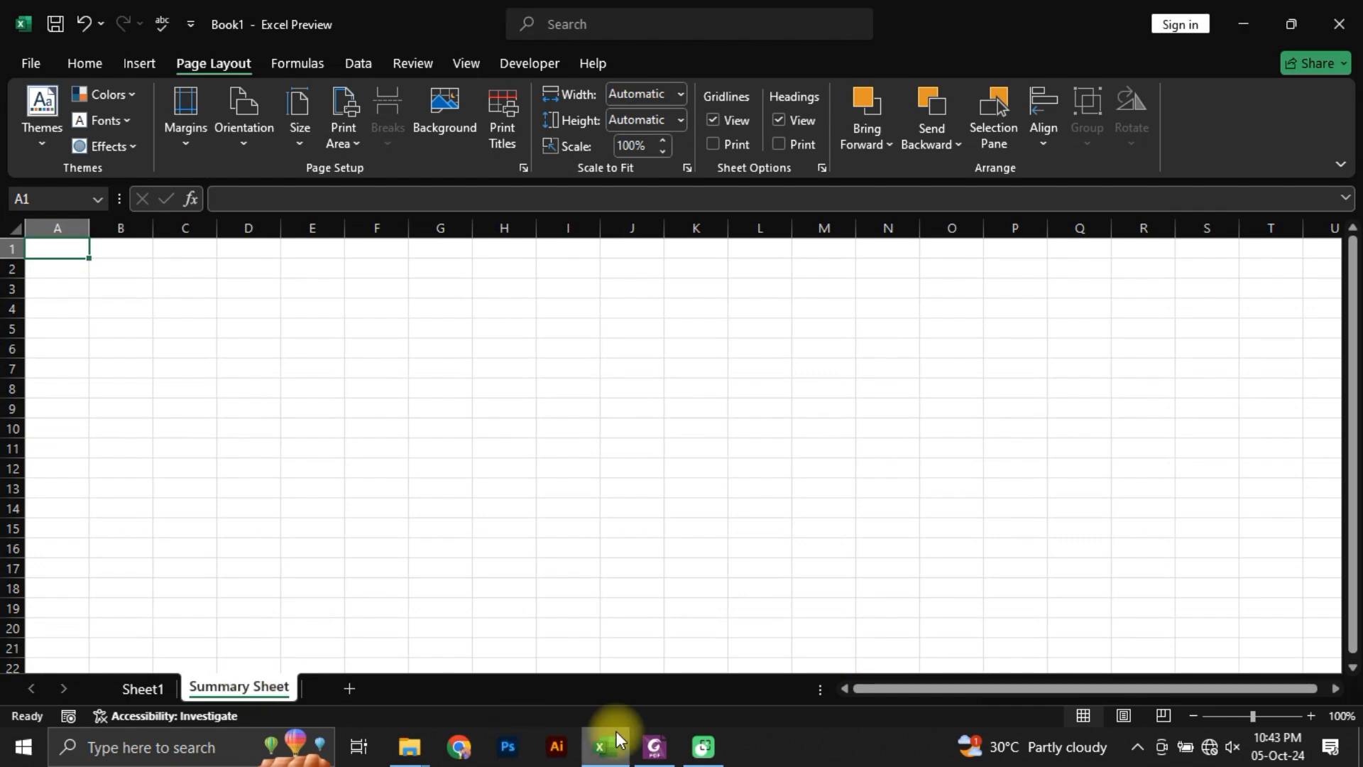
# Step: Copy all the text of Summary shee.pdf and paste it into the Summary Sheet starting at cell A1
pyautogui.click(654, 745)
pyautogui.moveTo(163, 313); pyautogui.dragTo(760, 675)
pyautogui.moveTo(254, 360); pyautogui.dragTo(420, 352)
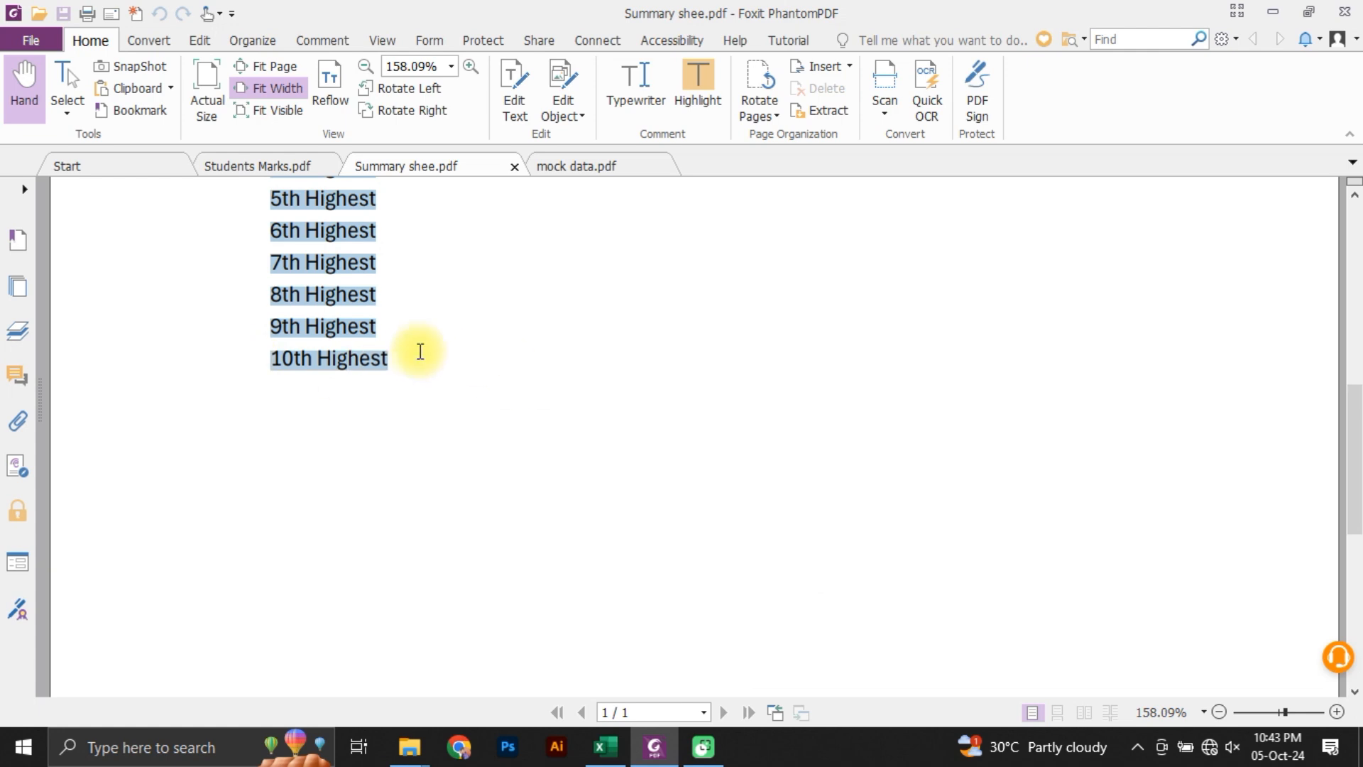
pyautogui.hotkey('ctrl', 'c')
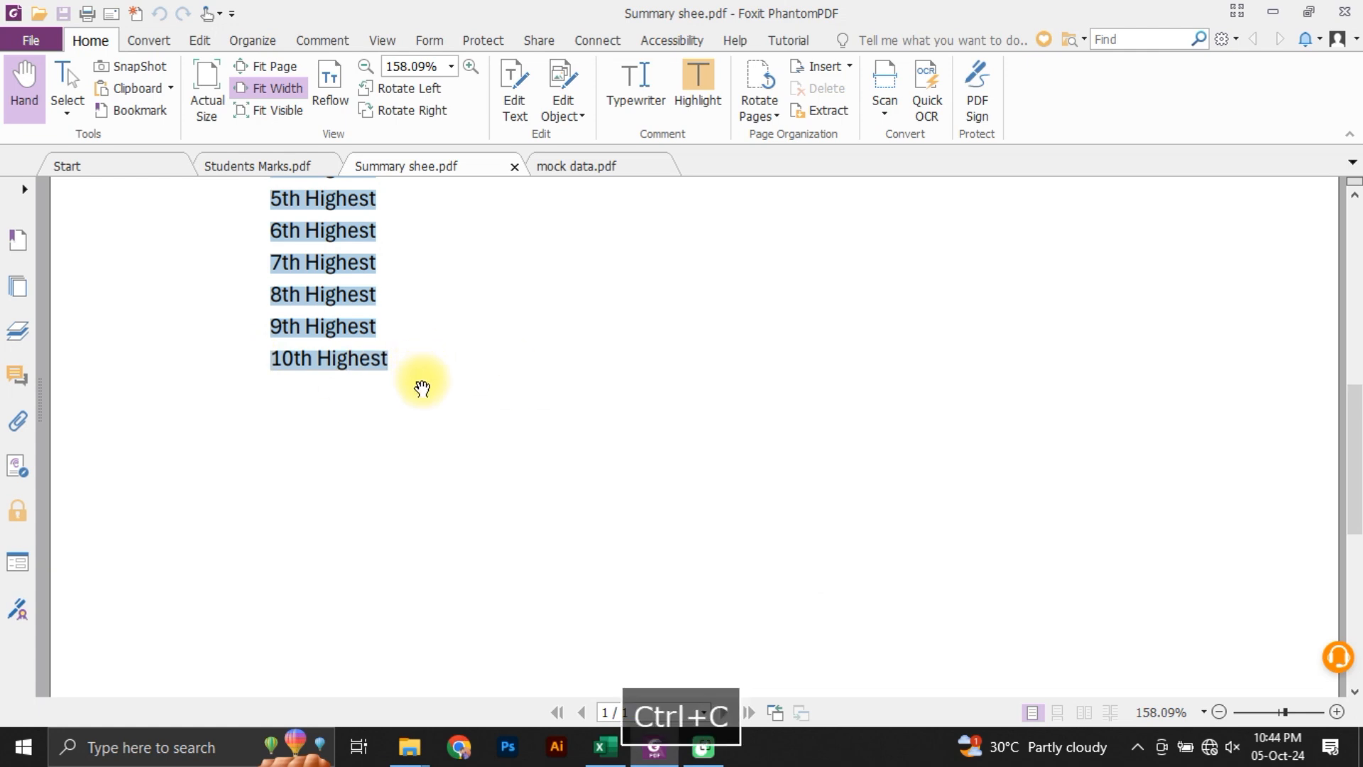
pyautogui.click(605, 747)
pyautogui.hotkey('ctrl', 'v')
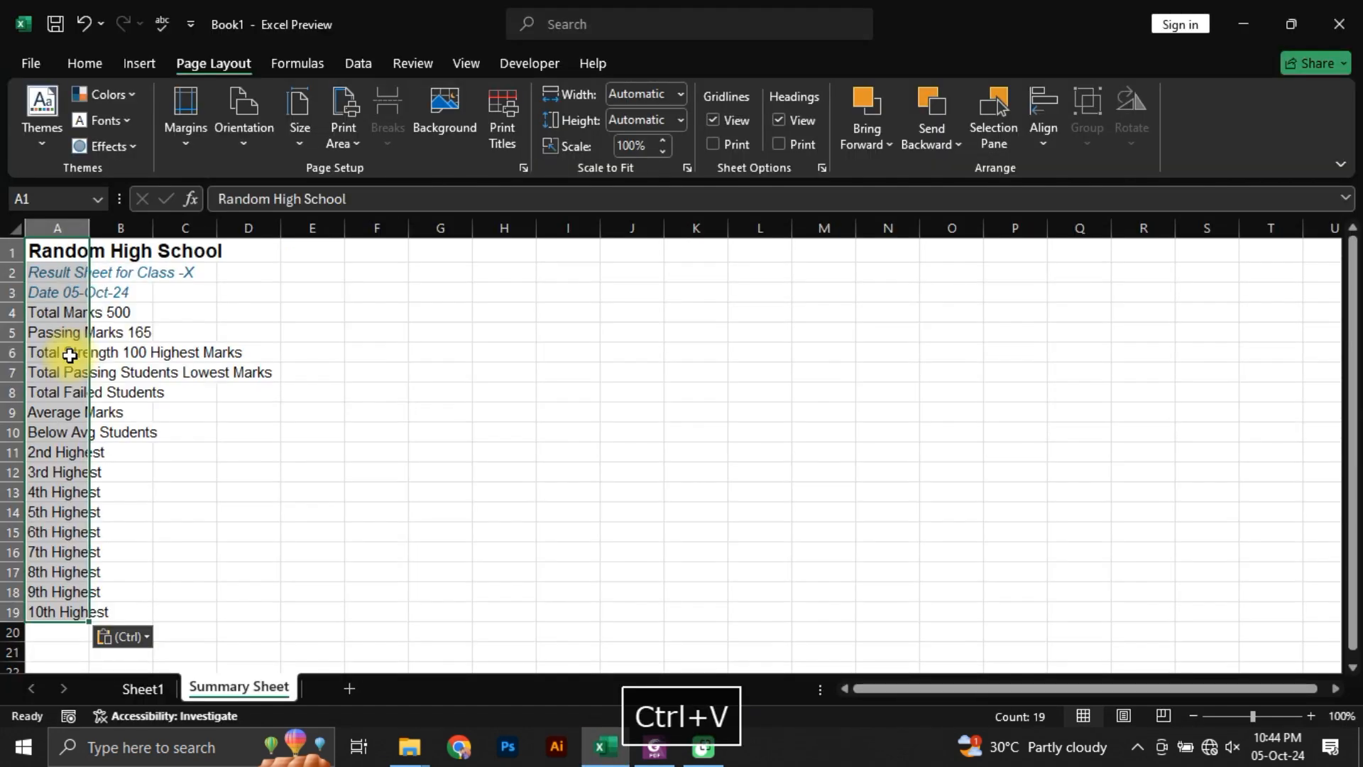
pyautogui.click(511, 452)
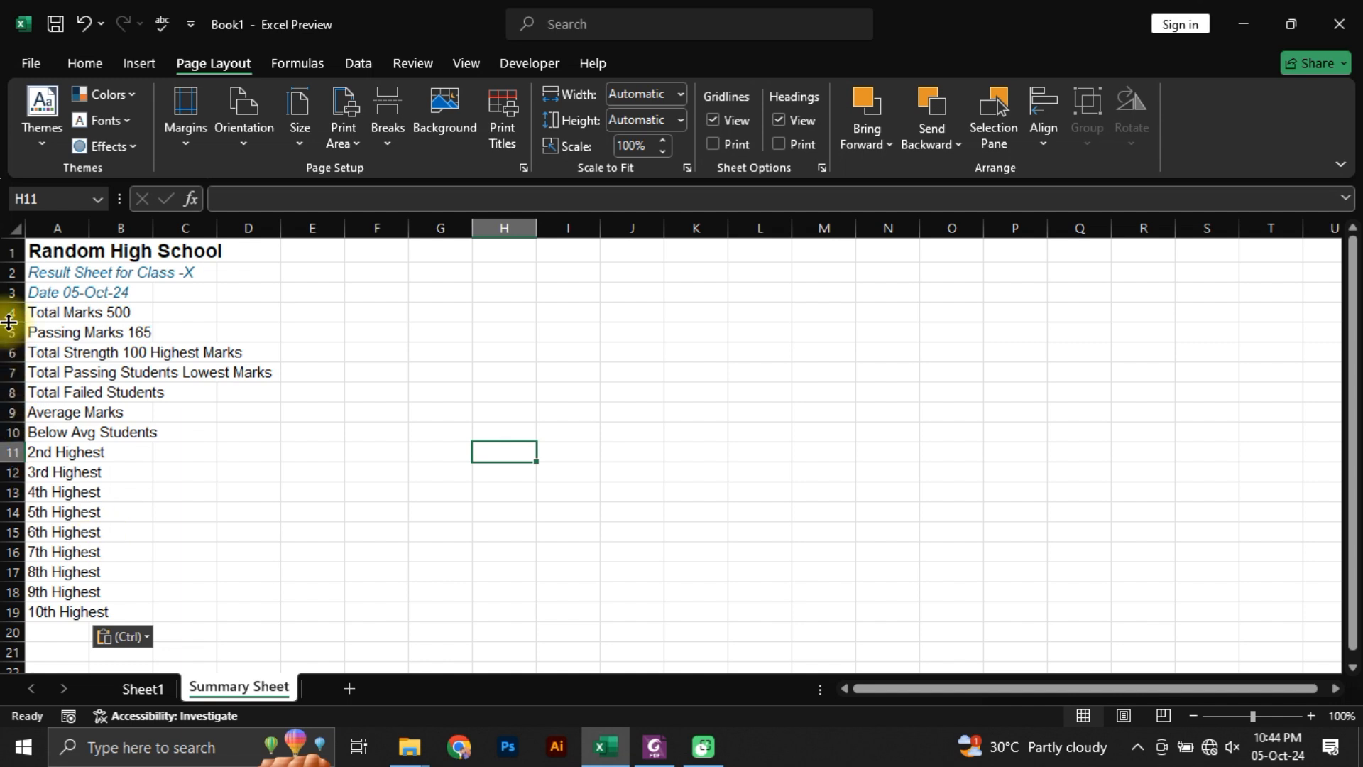
# Step: Insert a blank row above the Total Marks row in the Summary Sheet
pyautogui.moveTo(12, 302); pyautogui.dragTo(12, 300)
pyautogui.click(446, 325)
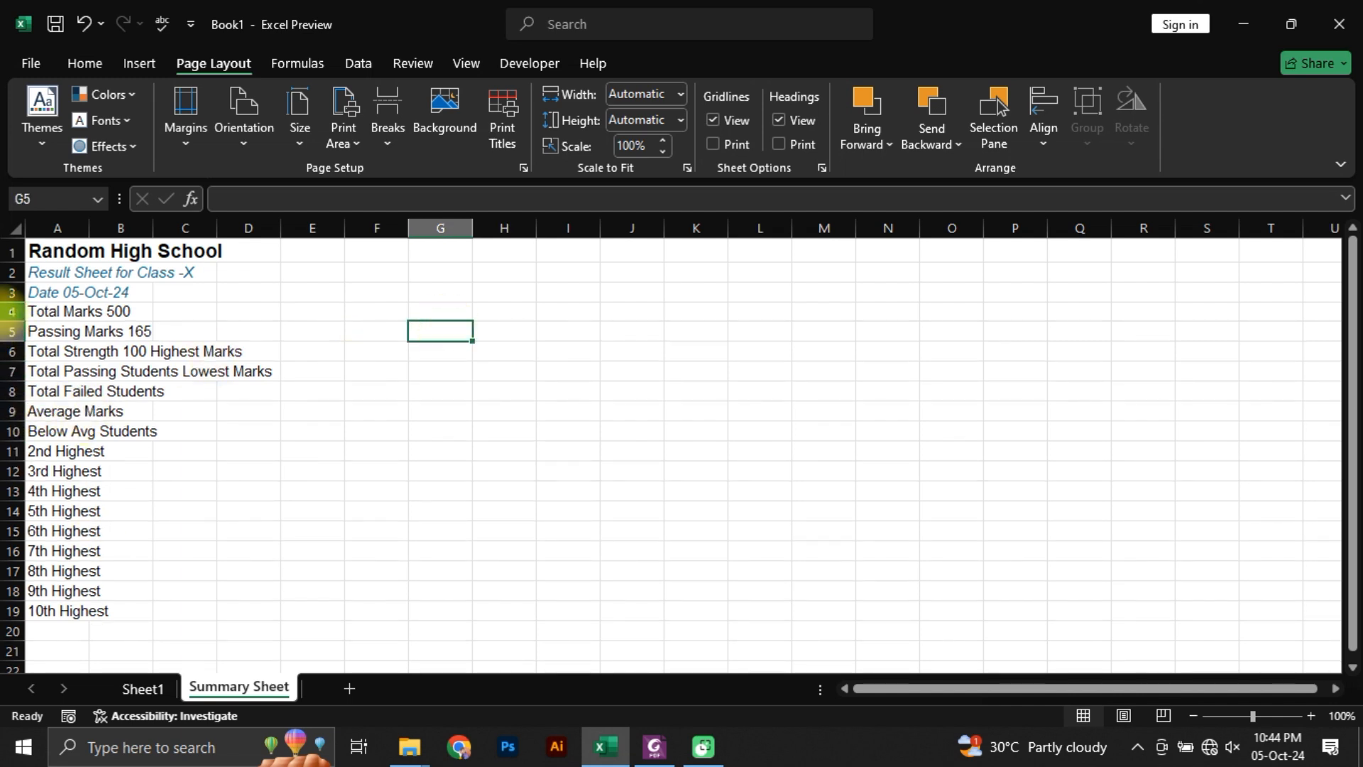
pyautogui.click(12, 311)
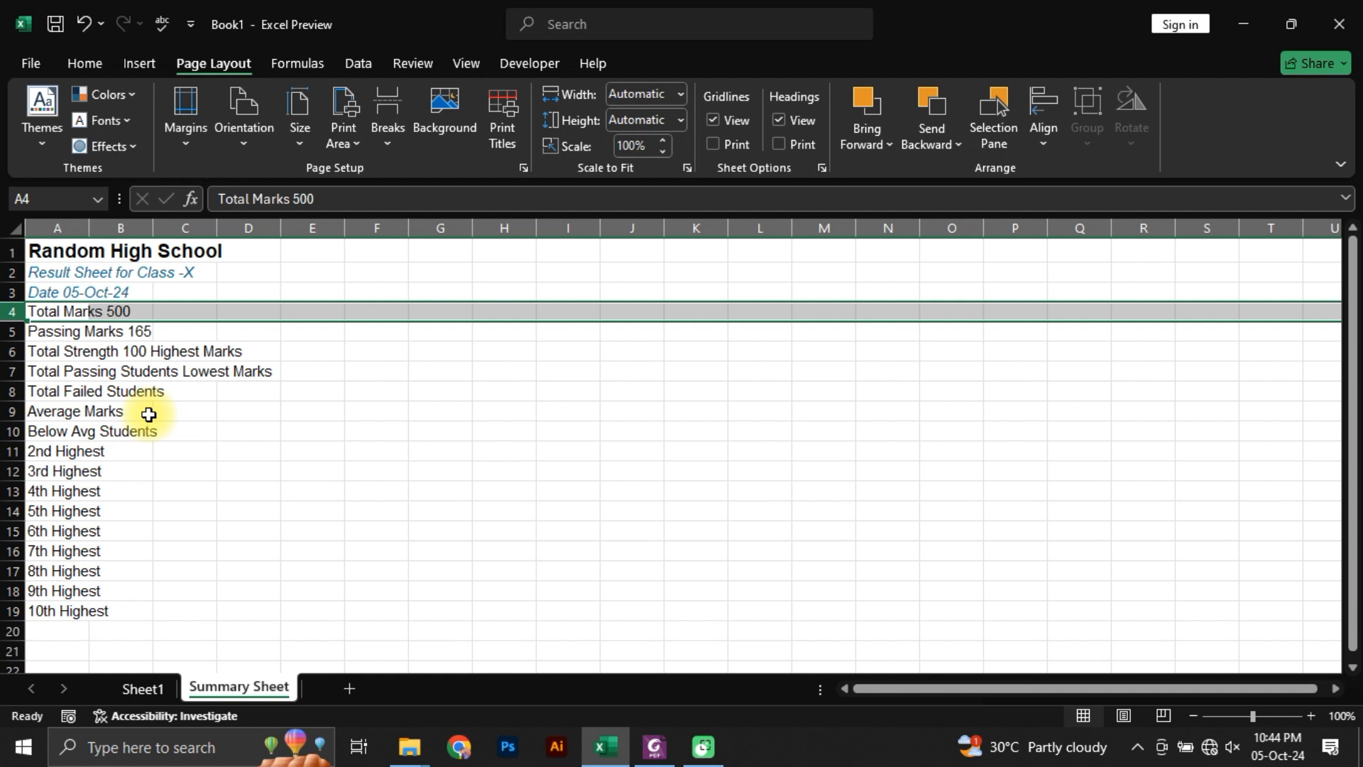
pyautogui.hotkey('ctrl', 'shift', '=')
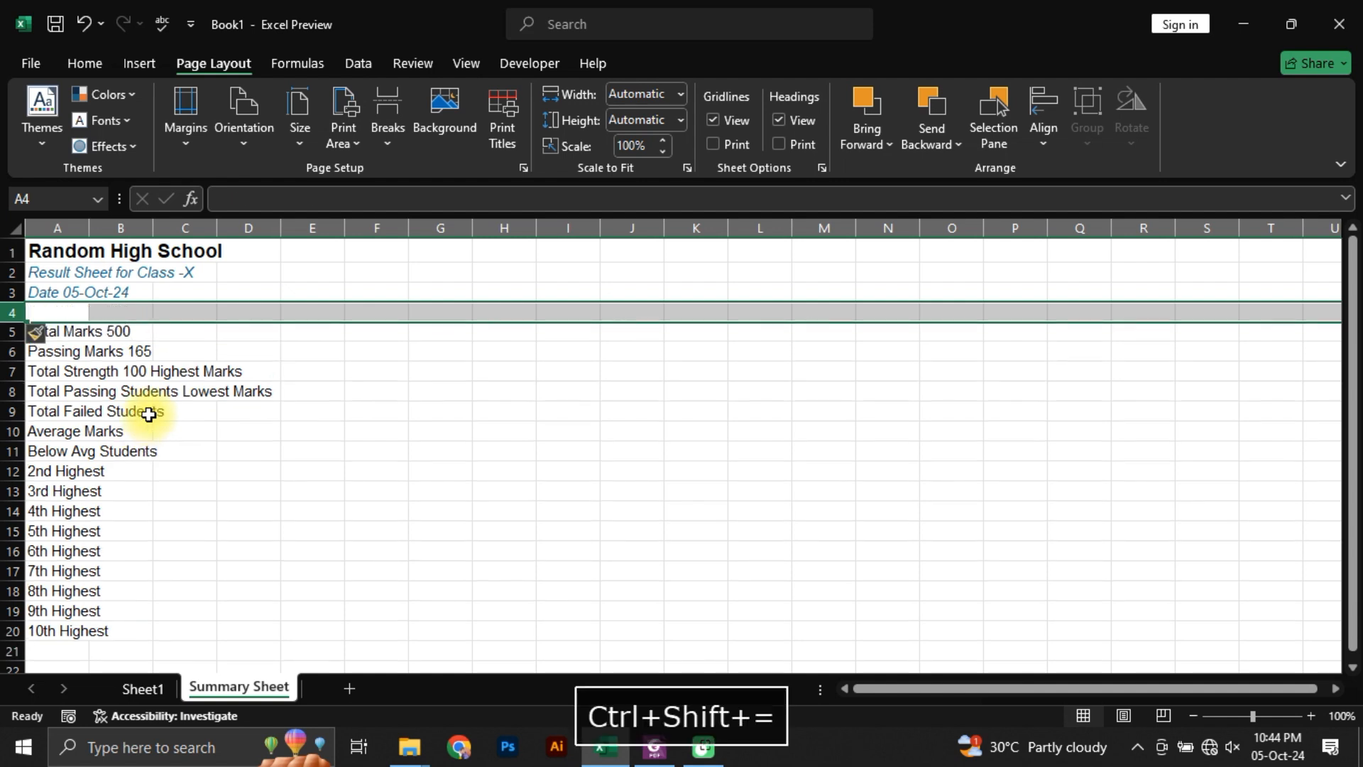
# Step: Insert a cell at A3 with existing cells shifted right, and move the date text to cell E3
pyautogui.press('Up')
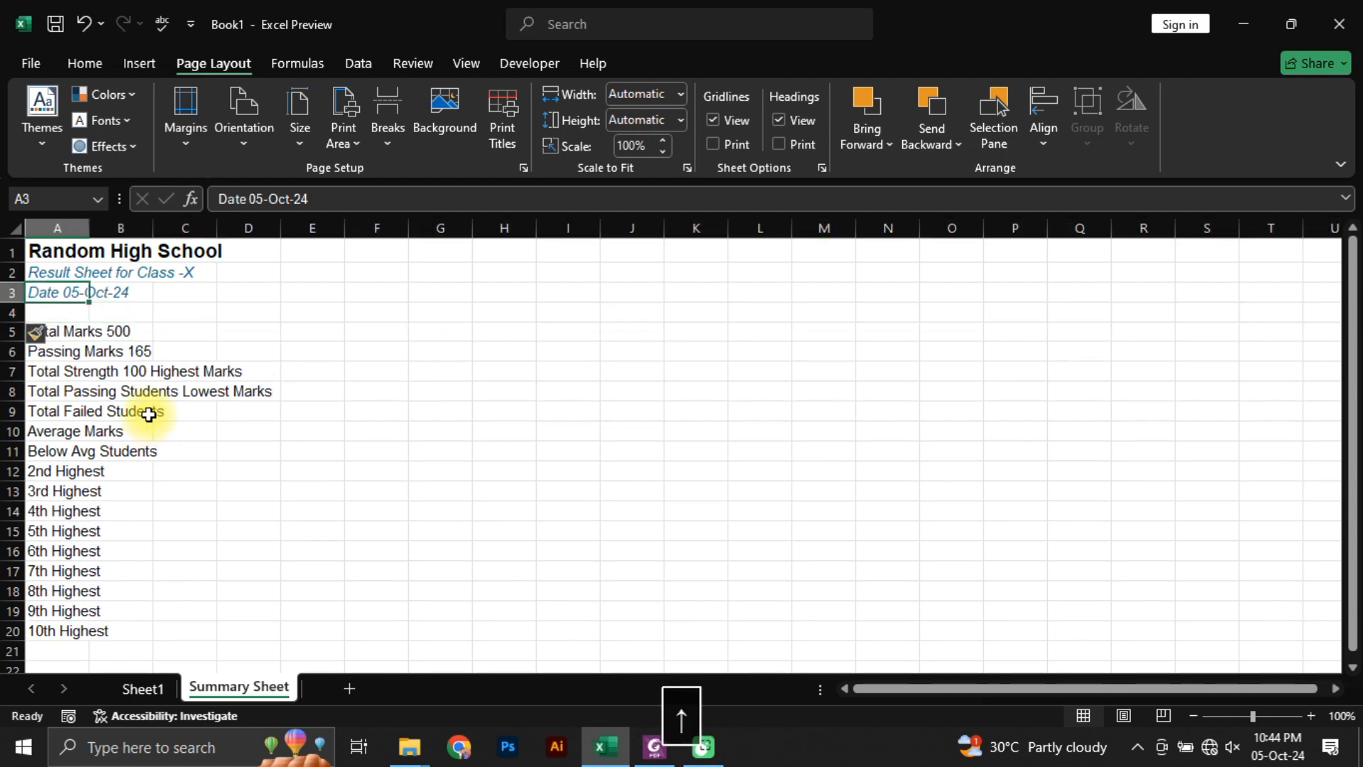
pyautogui.press('Left')
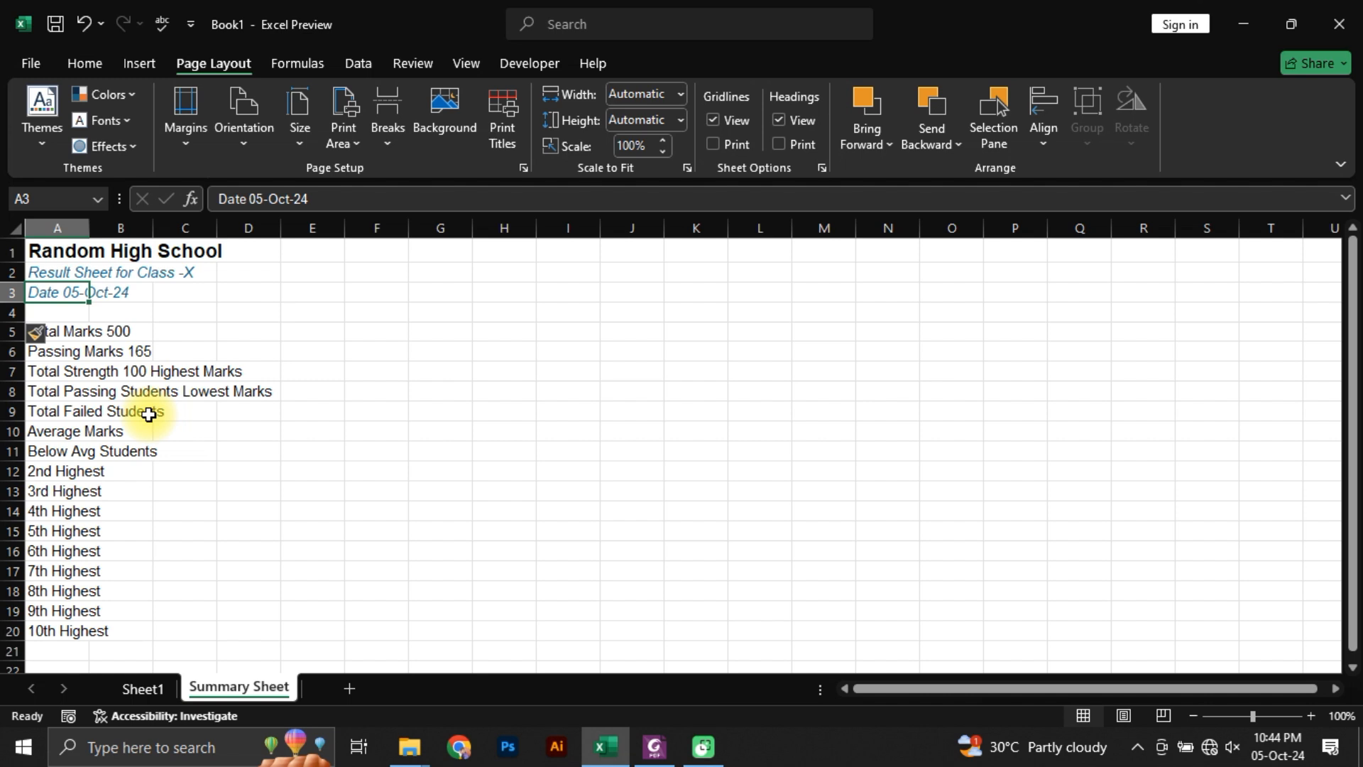
pyautogui.hotkey('ctrl', 'shift', '=')
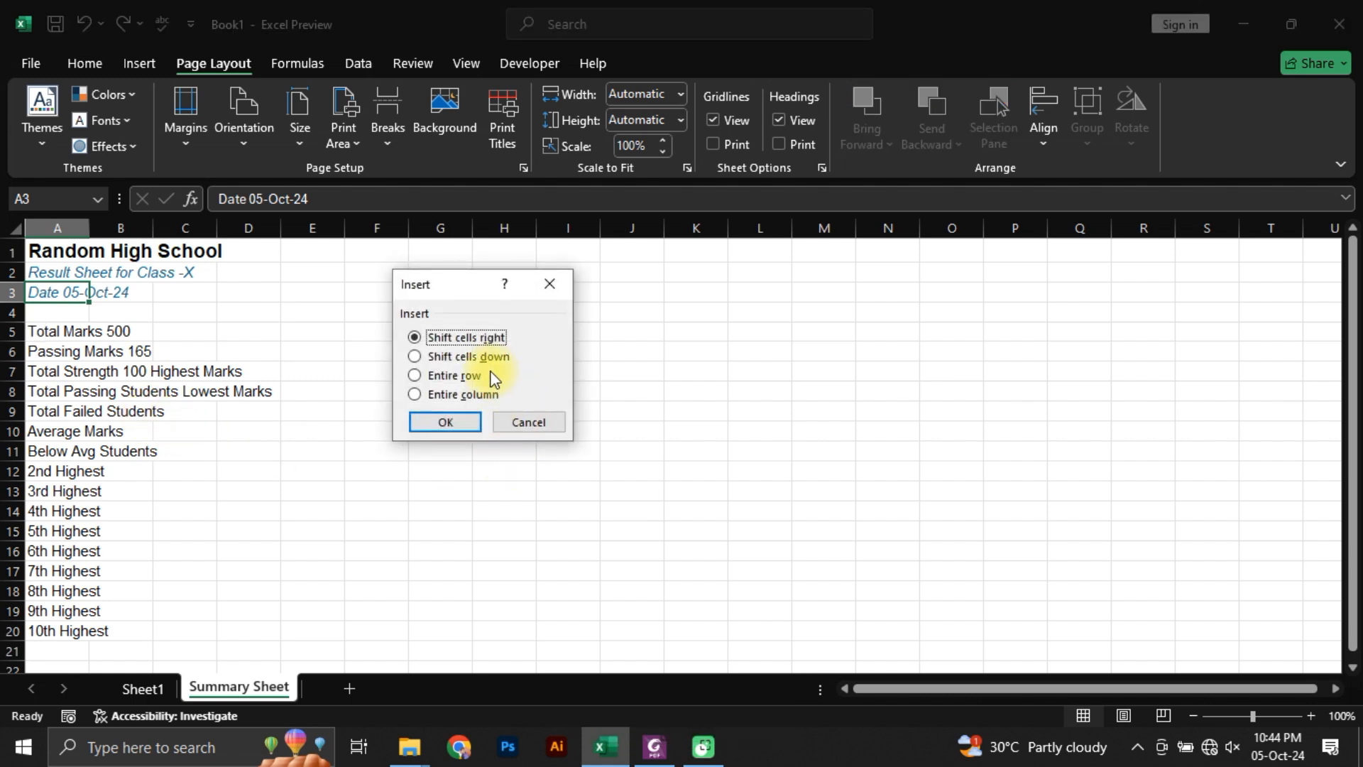
pyautogui.click(449, 421)
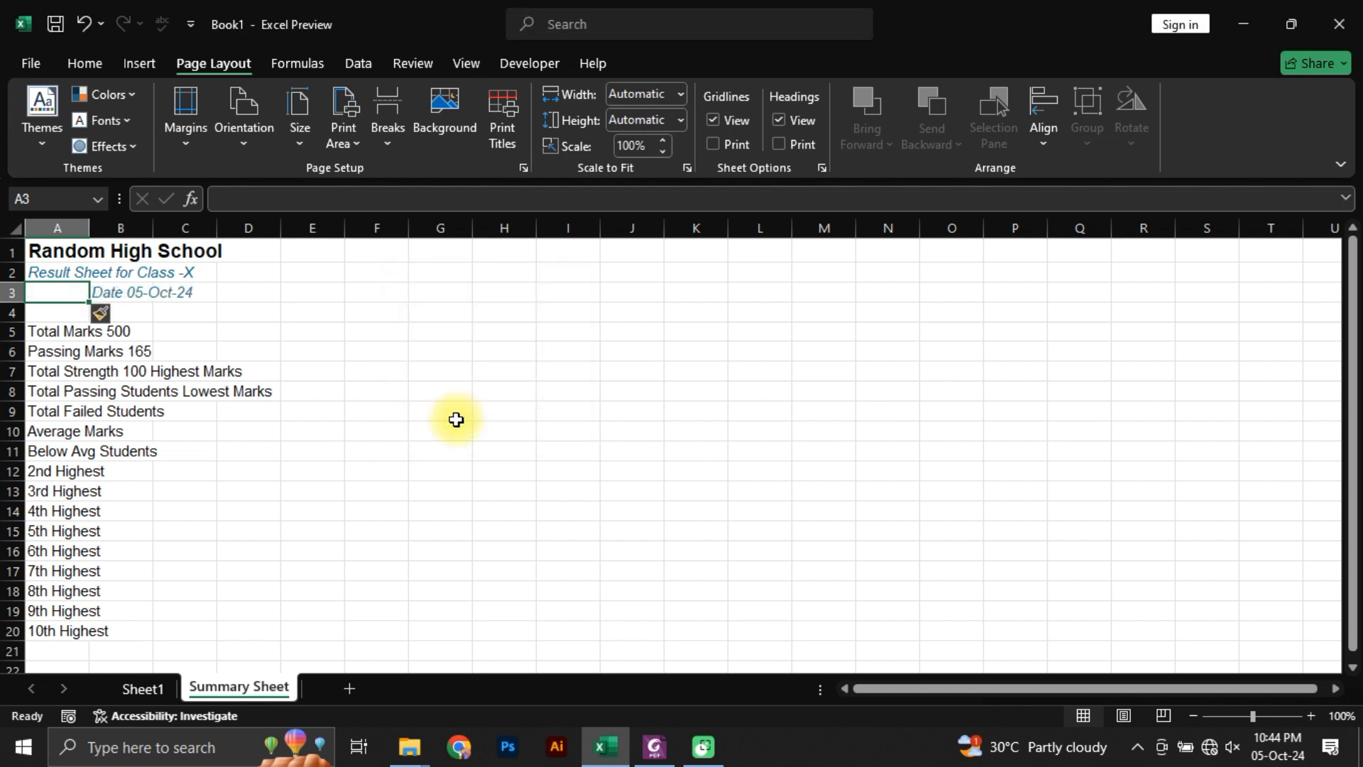
pyautogui.moveTo(121, 292); pyautogui.dragTo(312, 294)
pyautogui.click(235, 318)
# Step: Check the font formatting of the school title in A1 and the result sheet subtitle in A2
pyautogui.click(44, 272)
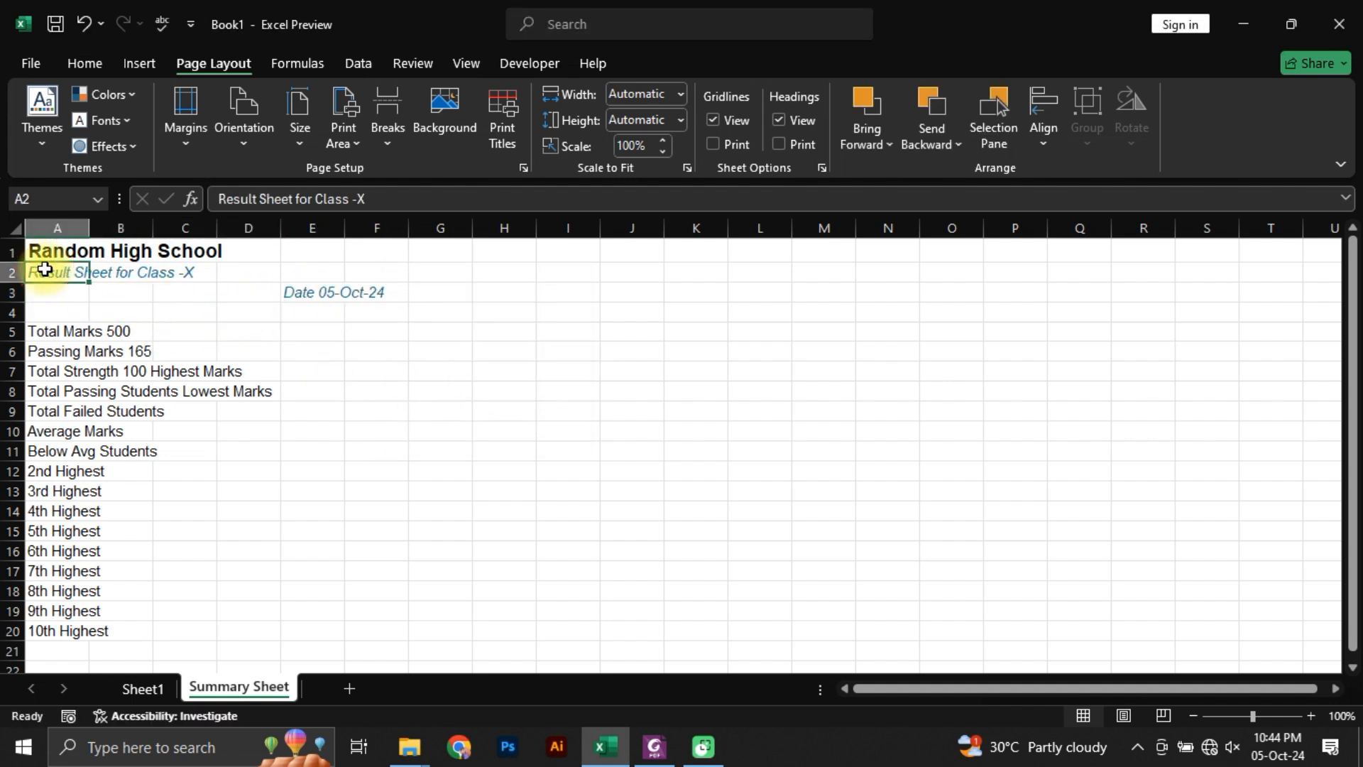
pyautogui.click(84, 62)
pyautogui.click(57, 251)
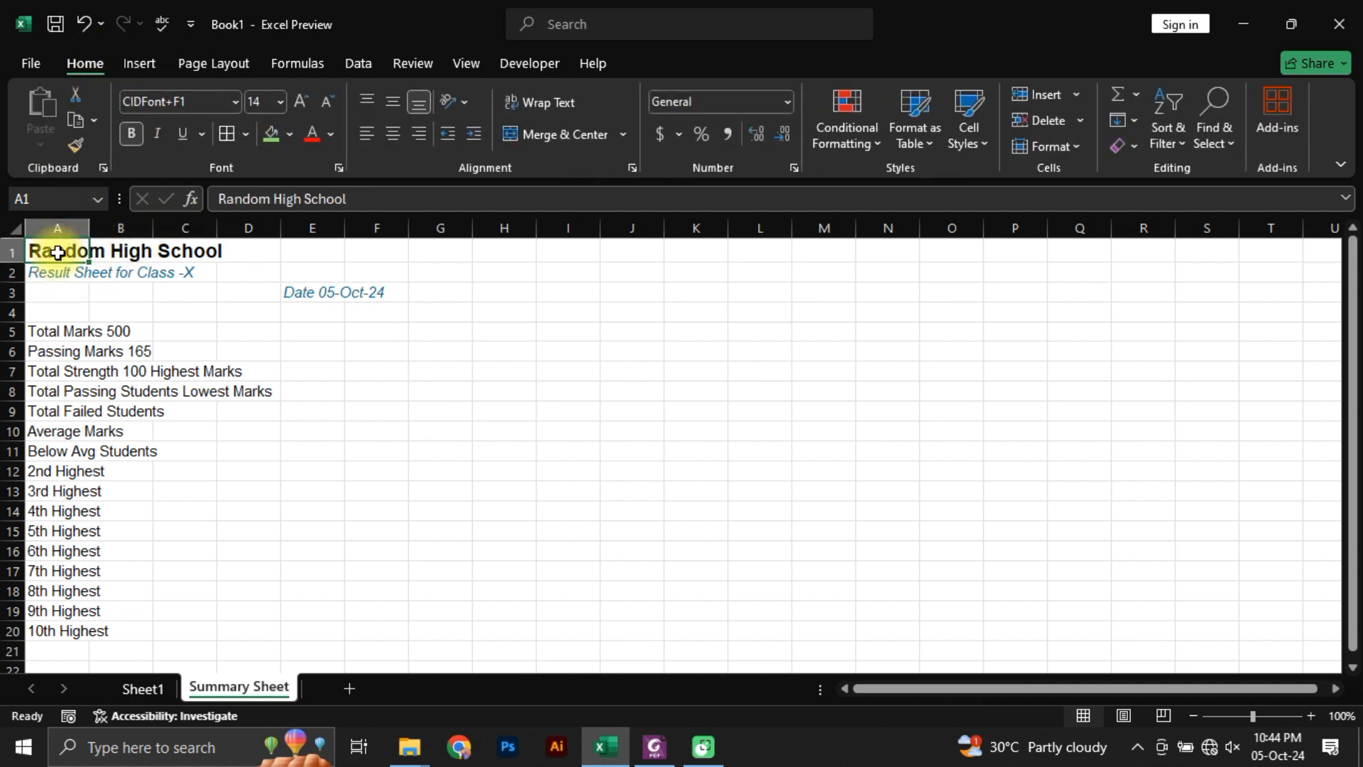
pyautogui.click(56, 273)
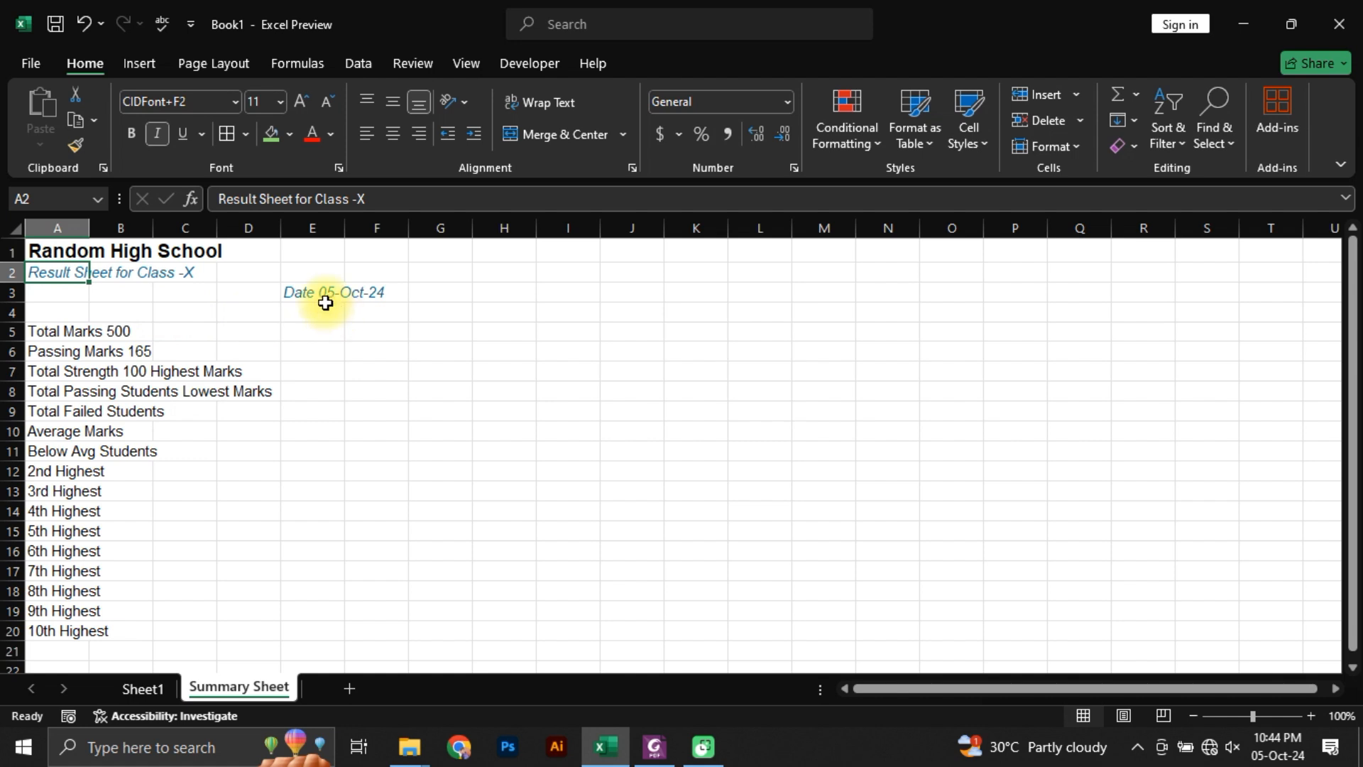
# Step: Examine row 5 to see which cells hold the Total Marks label and its value
pyautogui.click(326, 297)
pyautogui.click(67, 332)
pyautogui.click(119, 345)
pyautogui.click(115, 332)
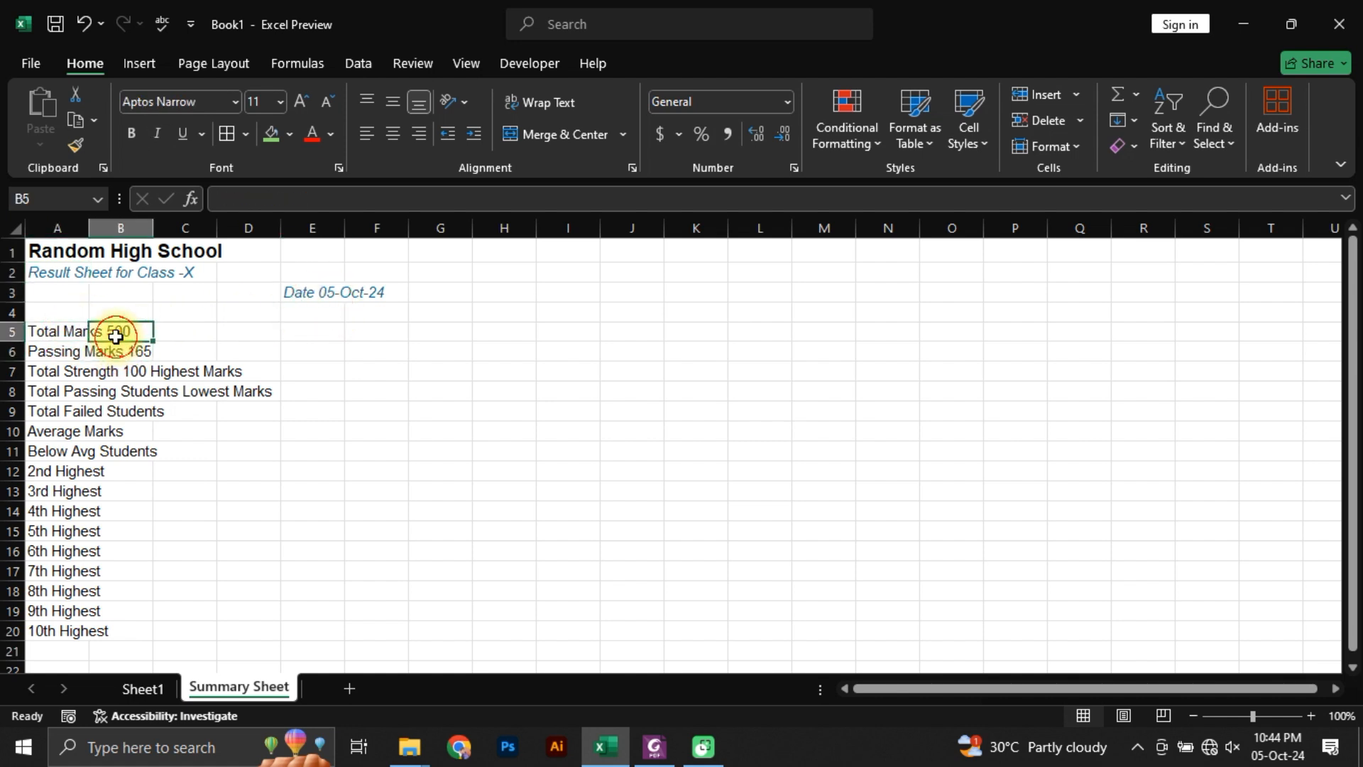
pyautogui.click(41, 333)
pyautogui.press('Right')
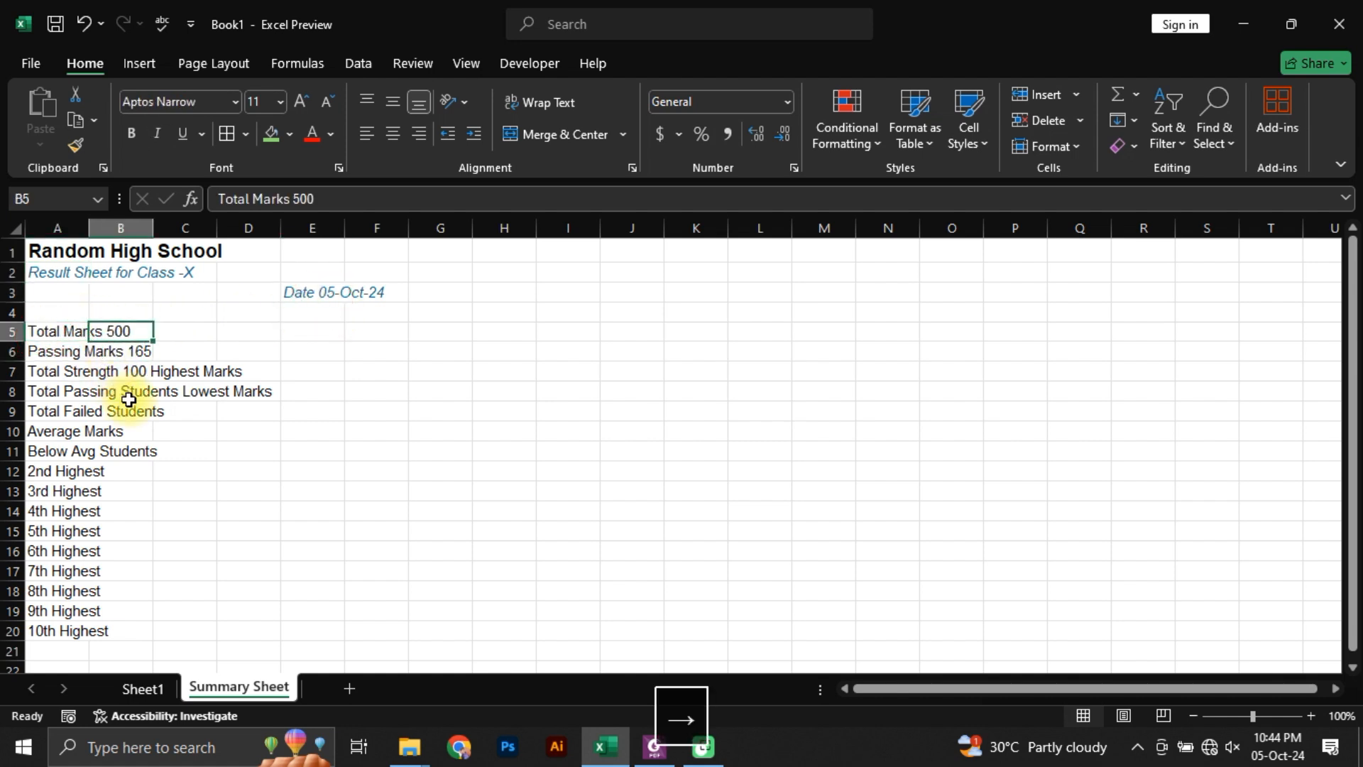
pyautogui.press('Left')
pyautogui.press('Right')
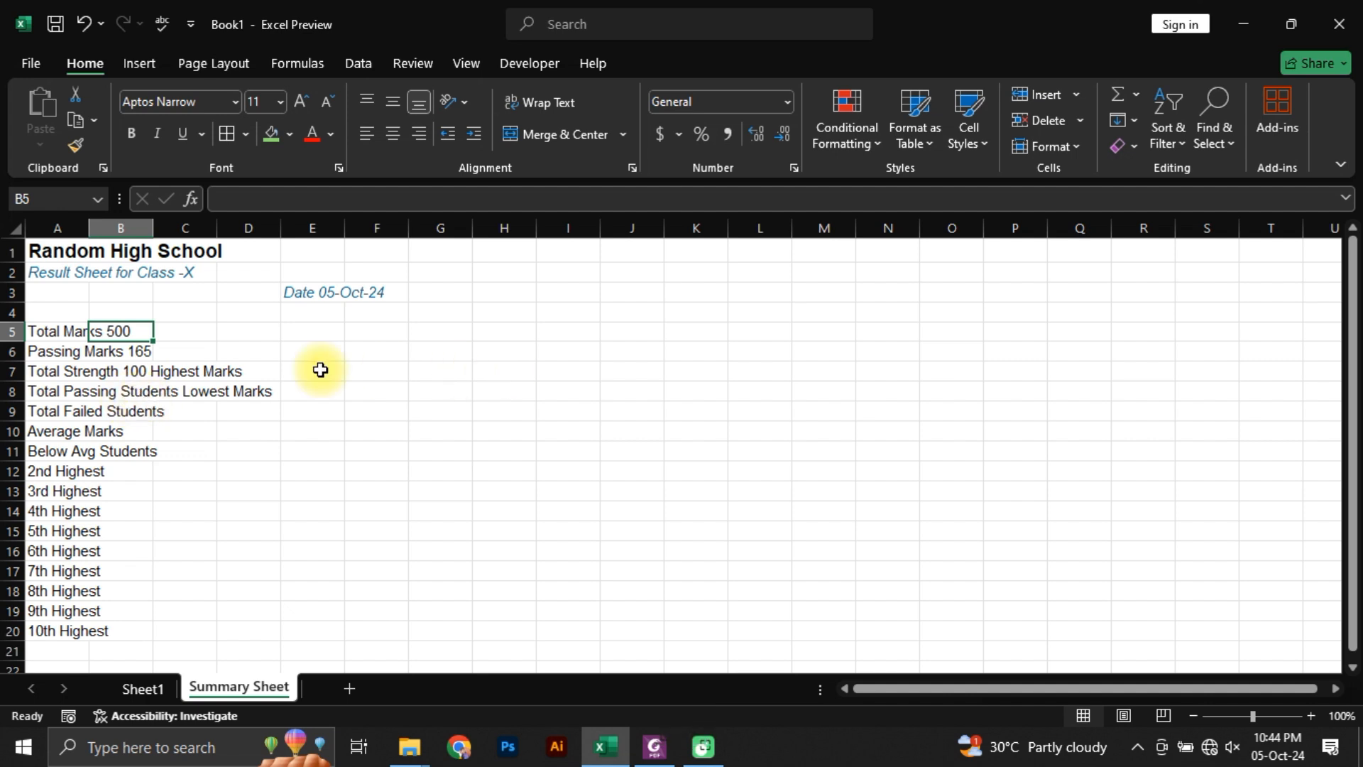
pyautogui.click(323, 297)
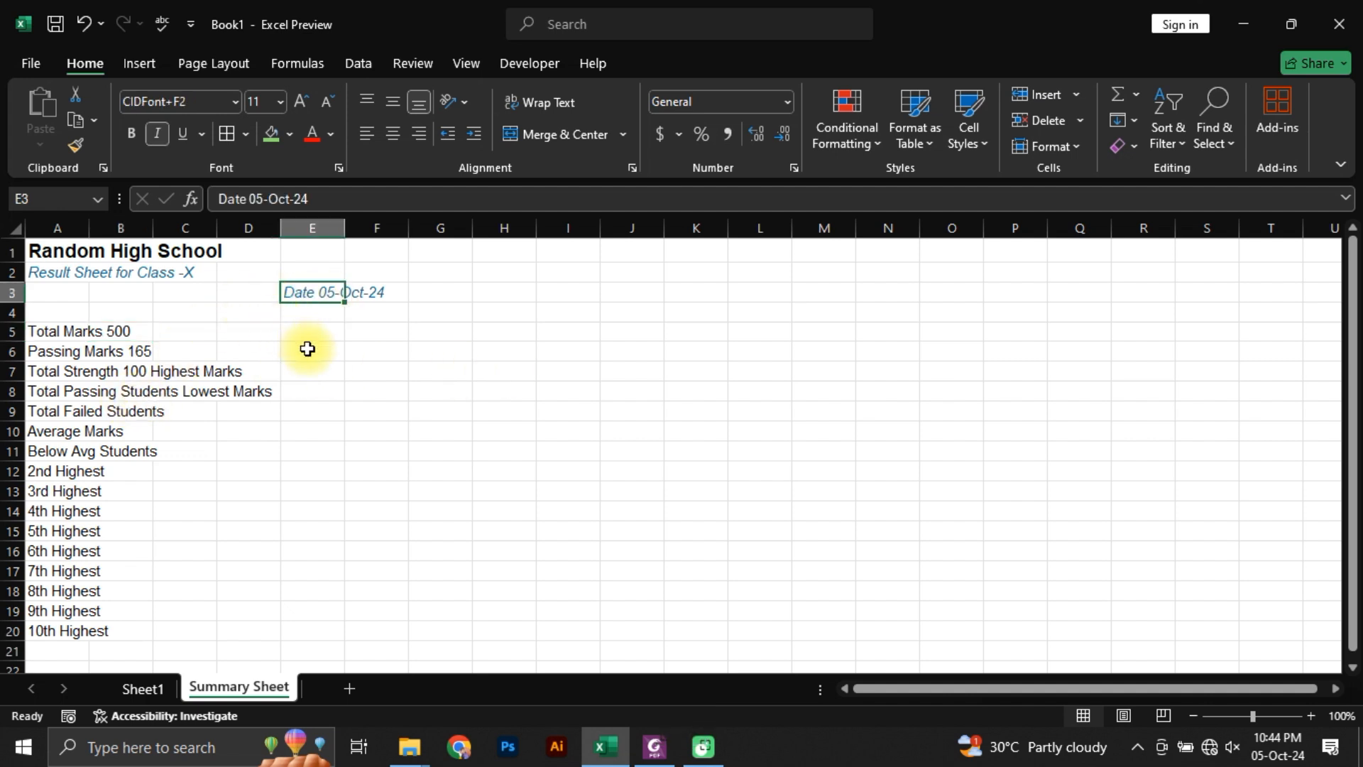
pyautogui.press('Right')
pyautogui.press('Right')
pyautogui.press('Right')
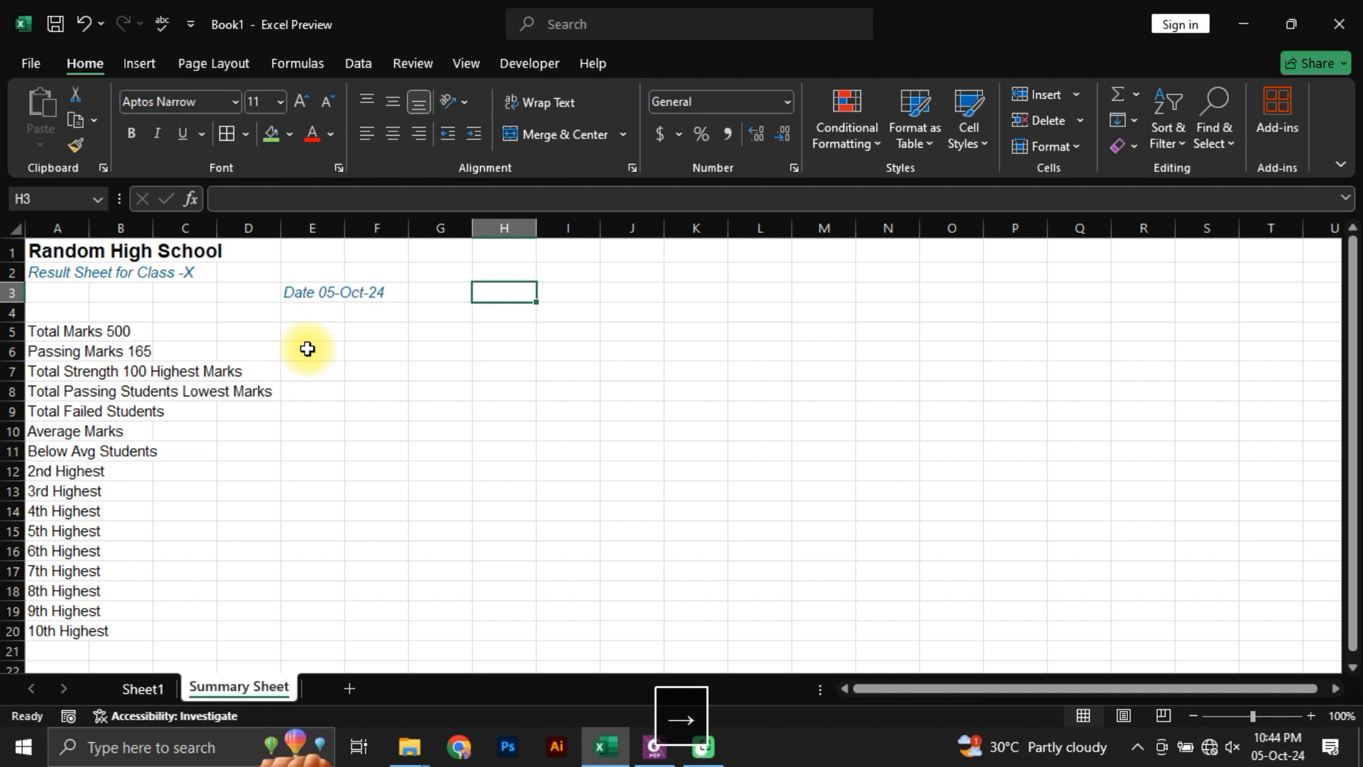
pyautogui.write('=split')
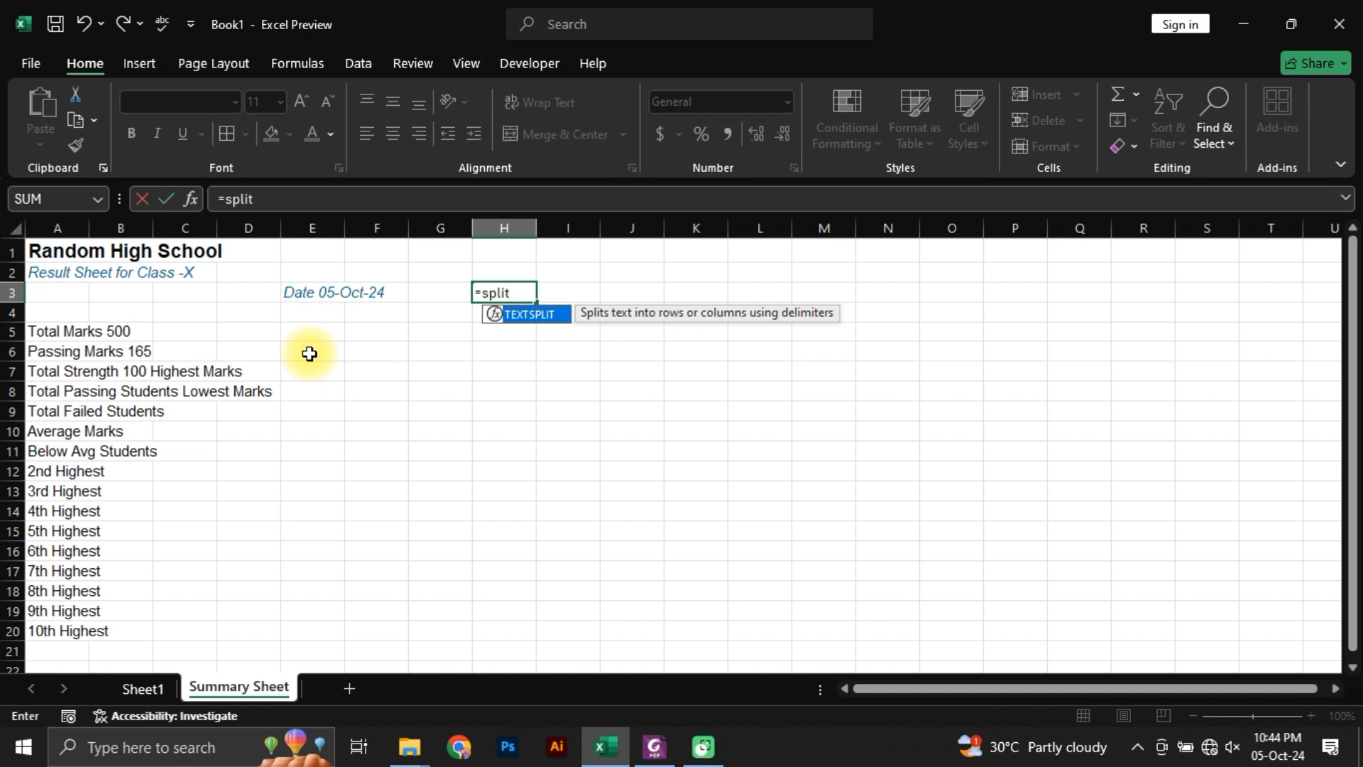
pyautogui.click(298, 292)
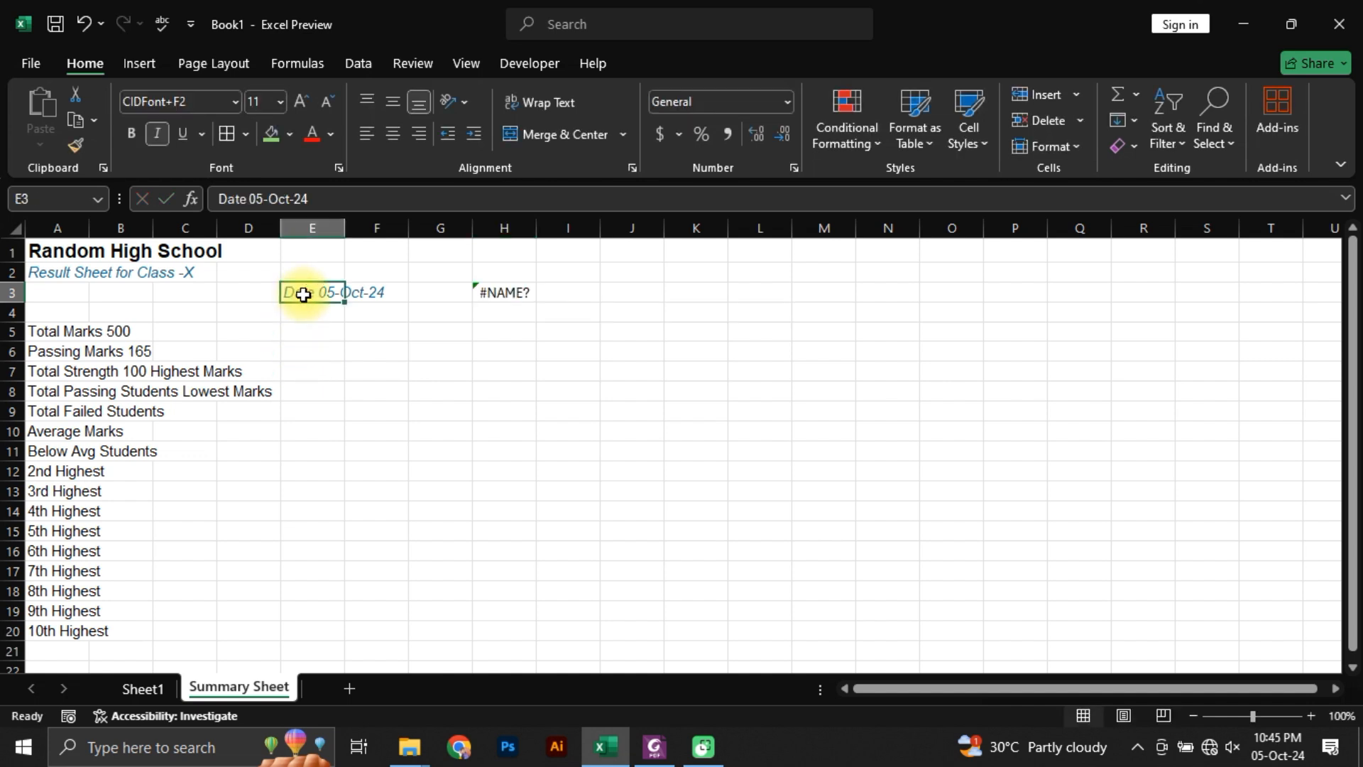
pyautogui.press('Escape')
pyautogui.doubleClick(497, 306)
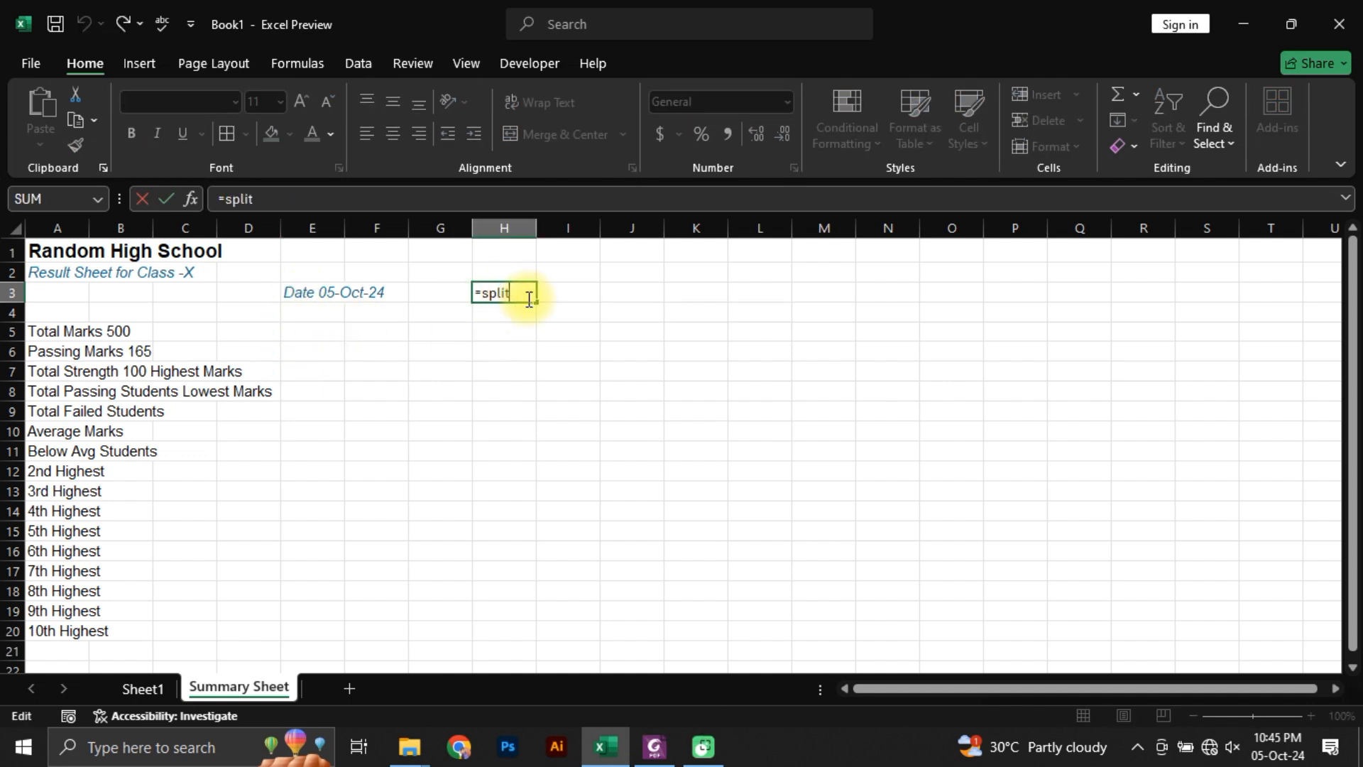
pyautogui.press('Tab')
pyautogui.click(517, 303)
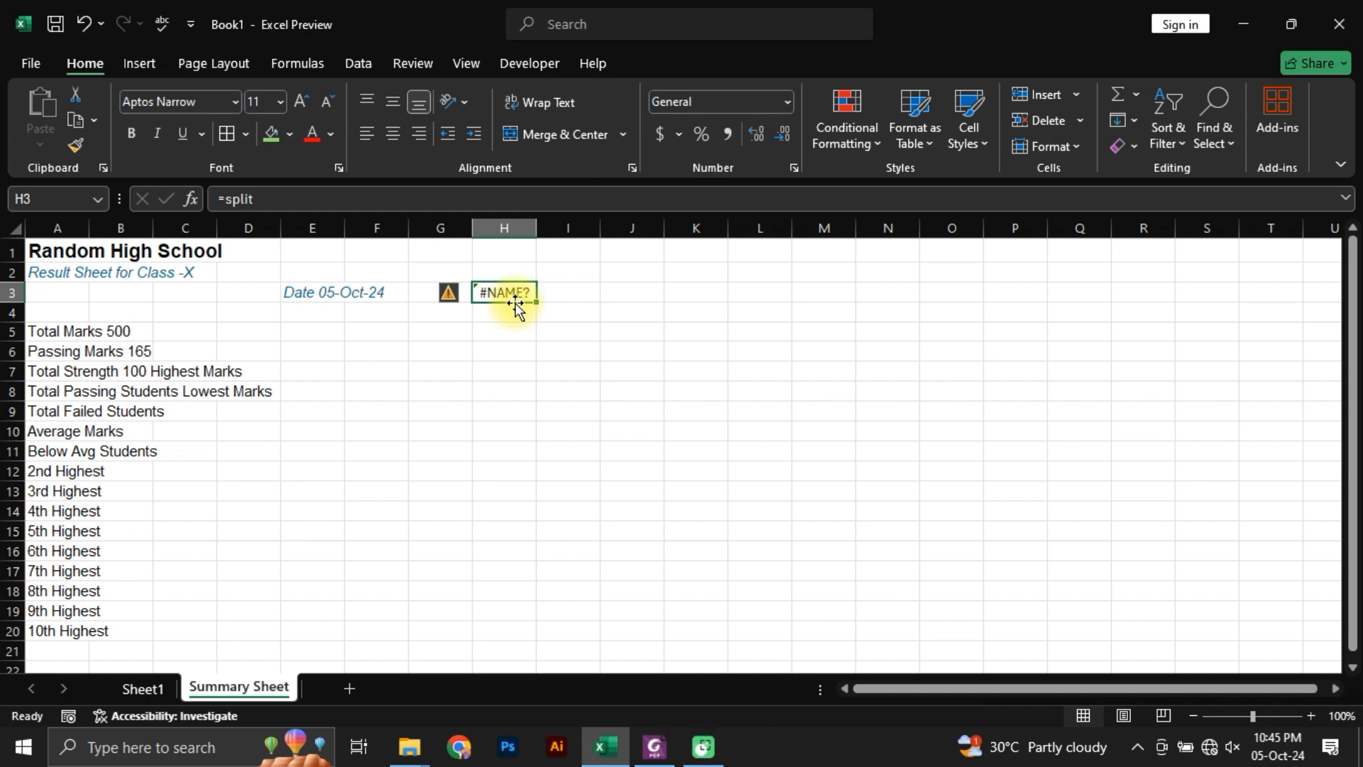
# Step: Split the date text of E3 at the space by entering =TEXTSPLIT(E3," ") in H3
pyautogui.write('=textsp')
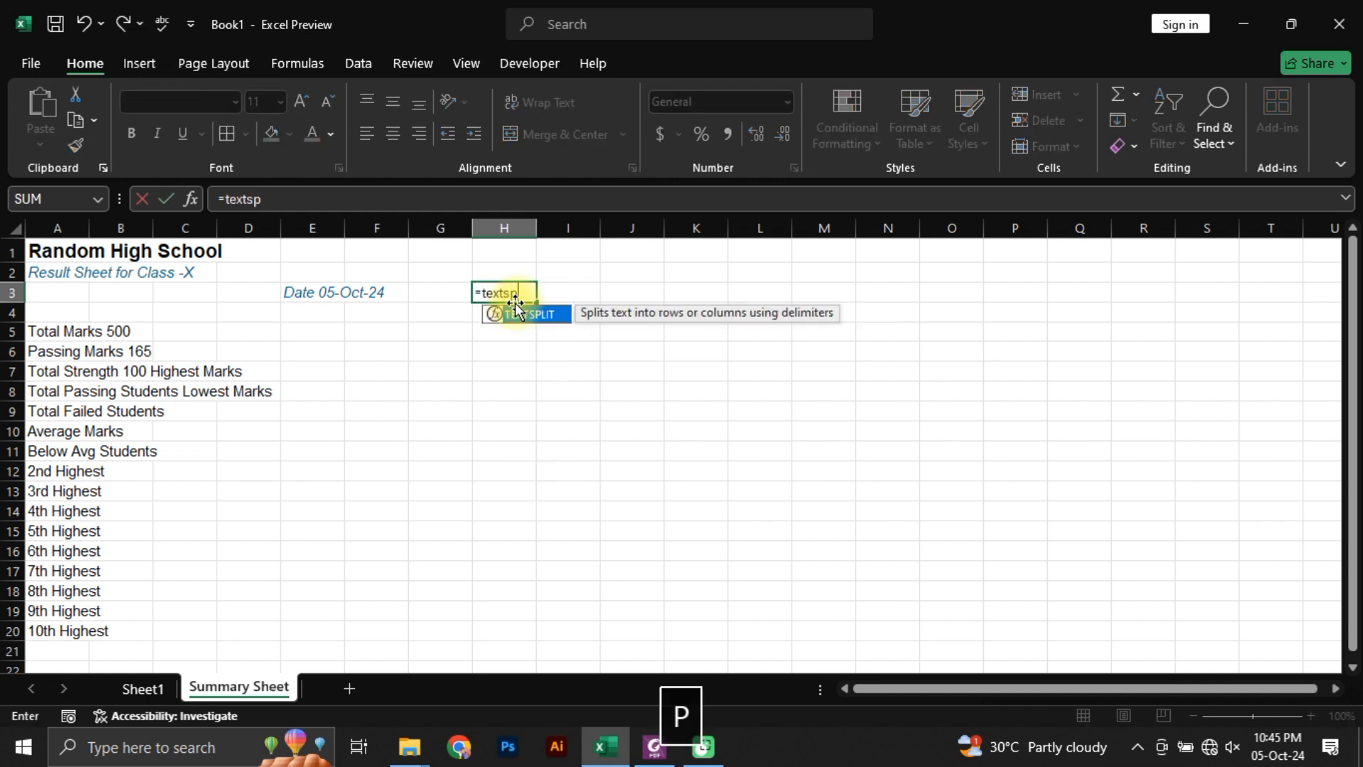
pyautogui.press('Tab')
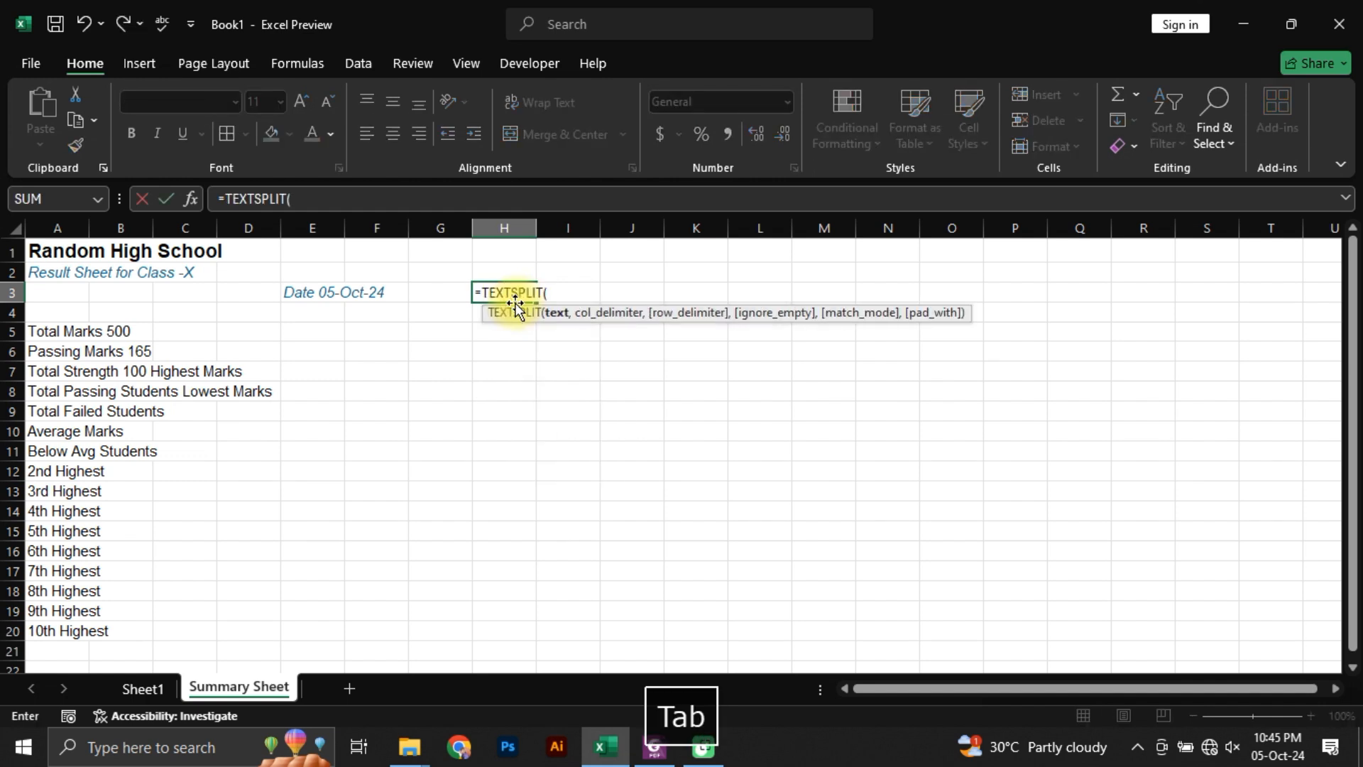
pyautogui.click(301, 296)
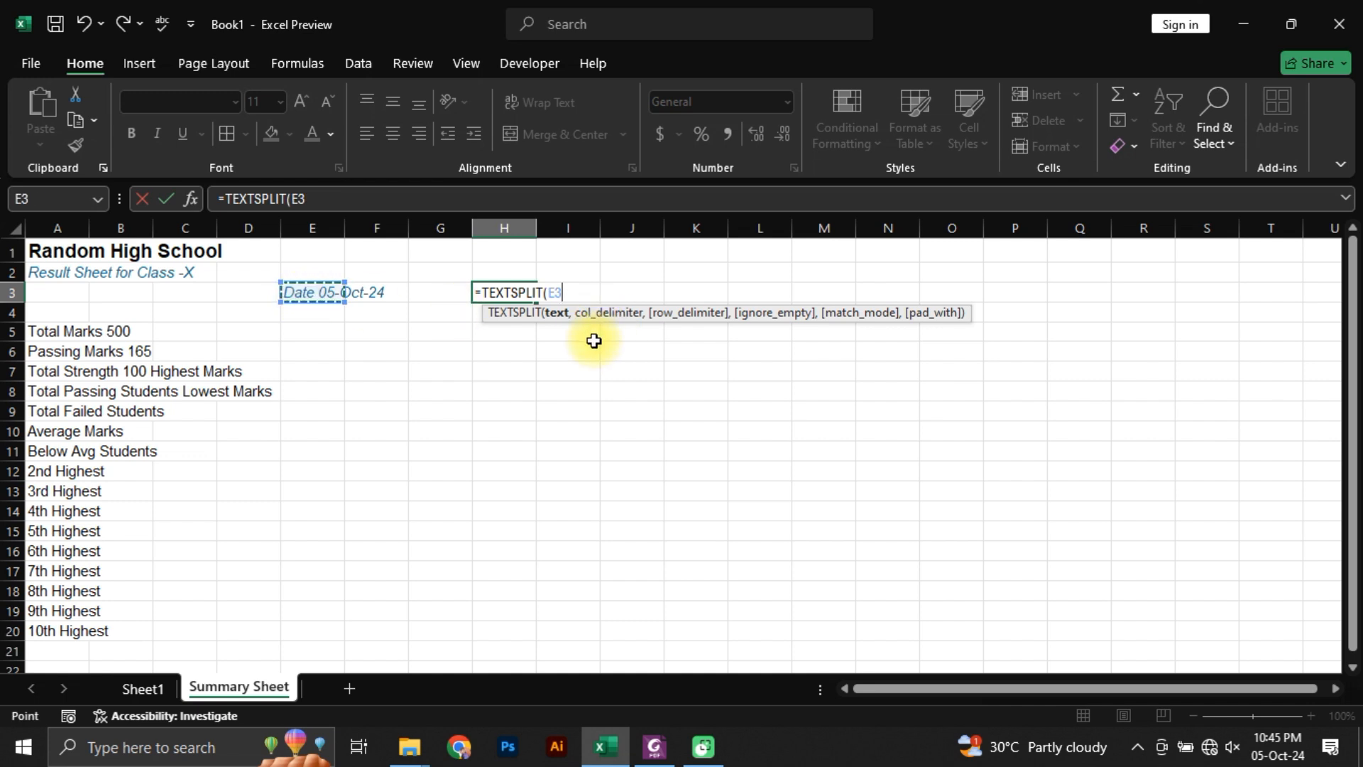
pyautogui.write(',')
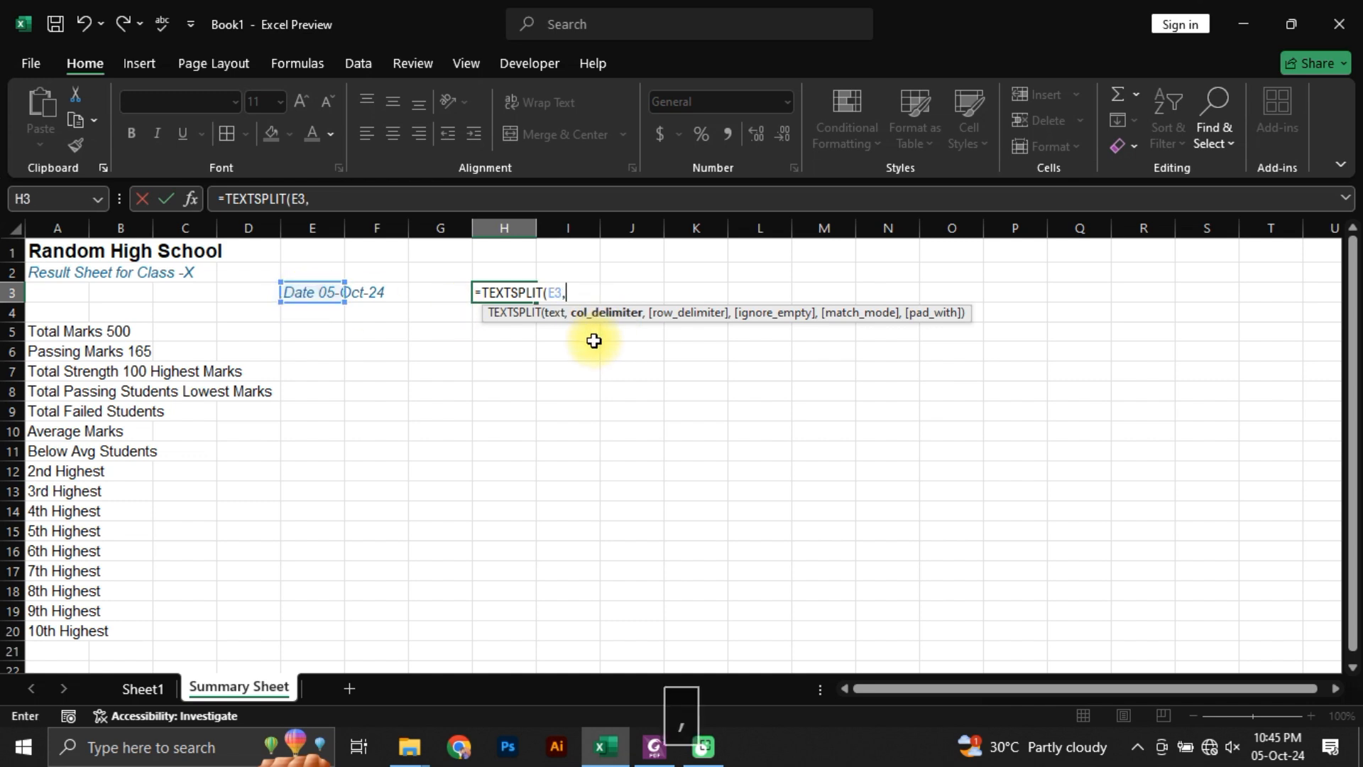
pyautogui.write('" "')
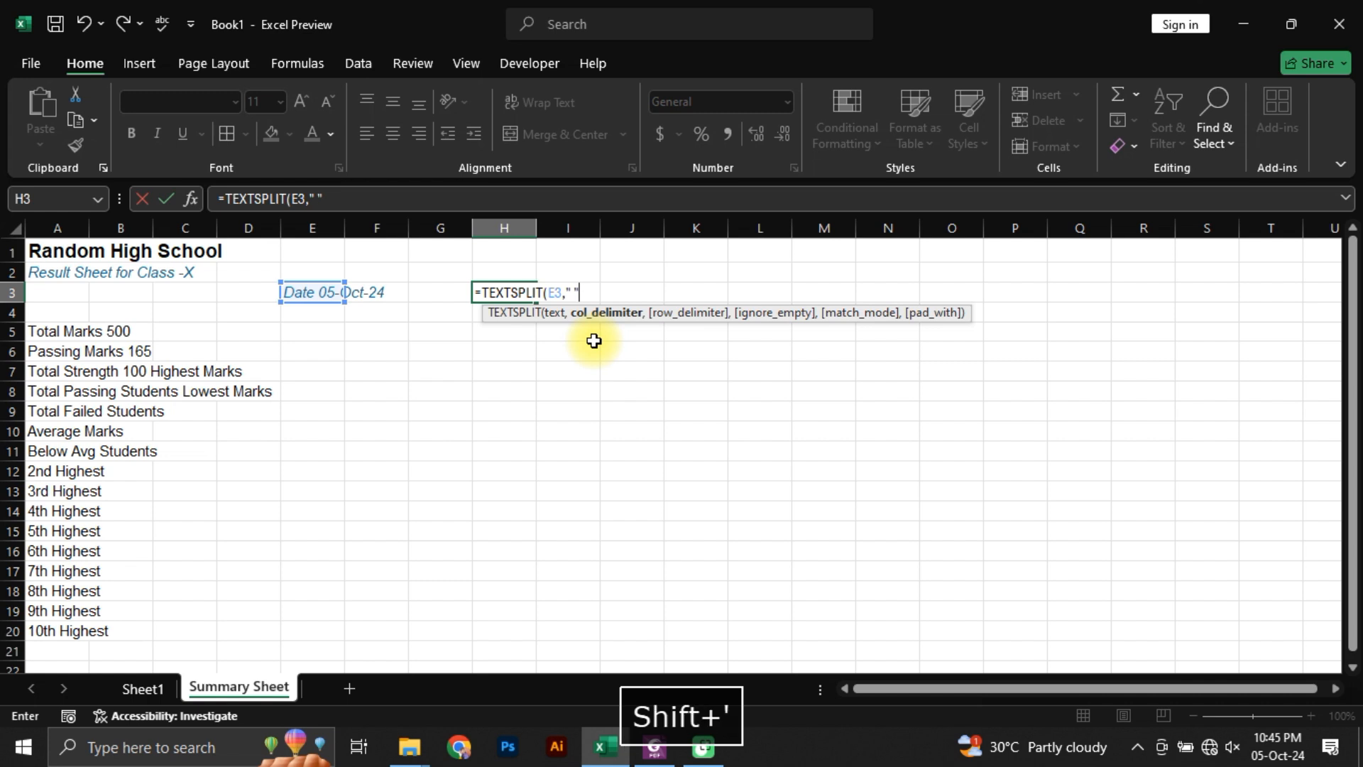
pyautogui.write(')')
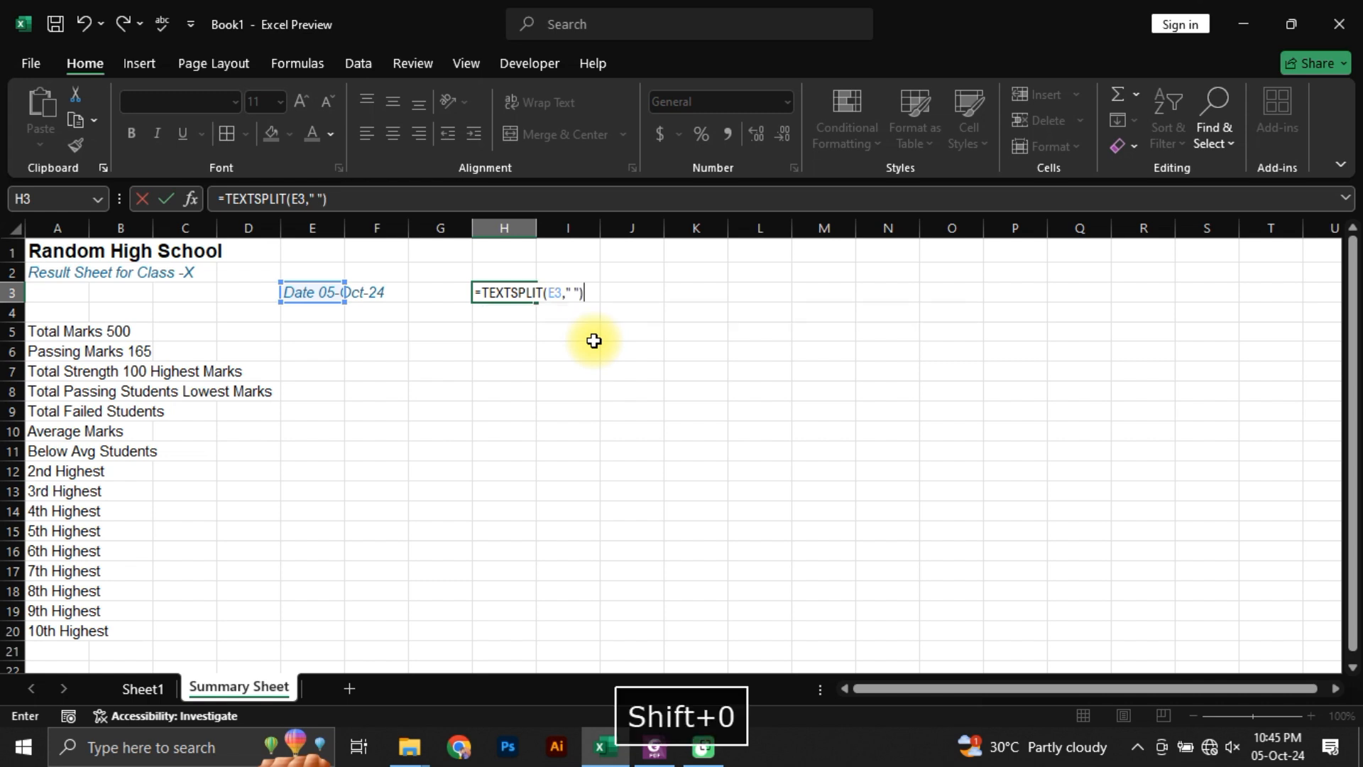
pyautogui.press('Return')
pyautogui.press('Up')
pyautogui.press('Left')
pyautogui.press('Right')
pyautogui.press('Right')
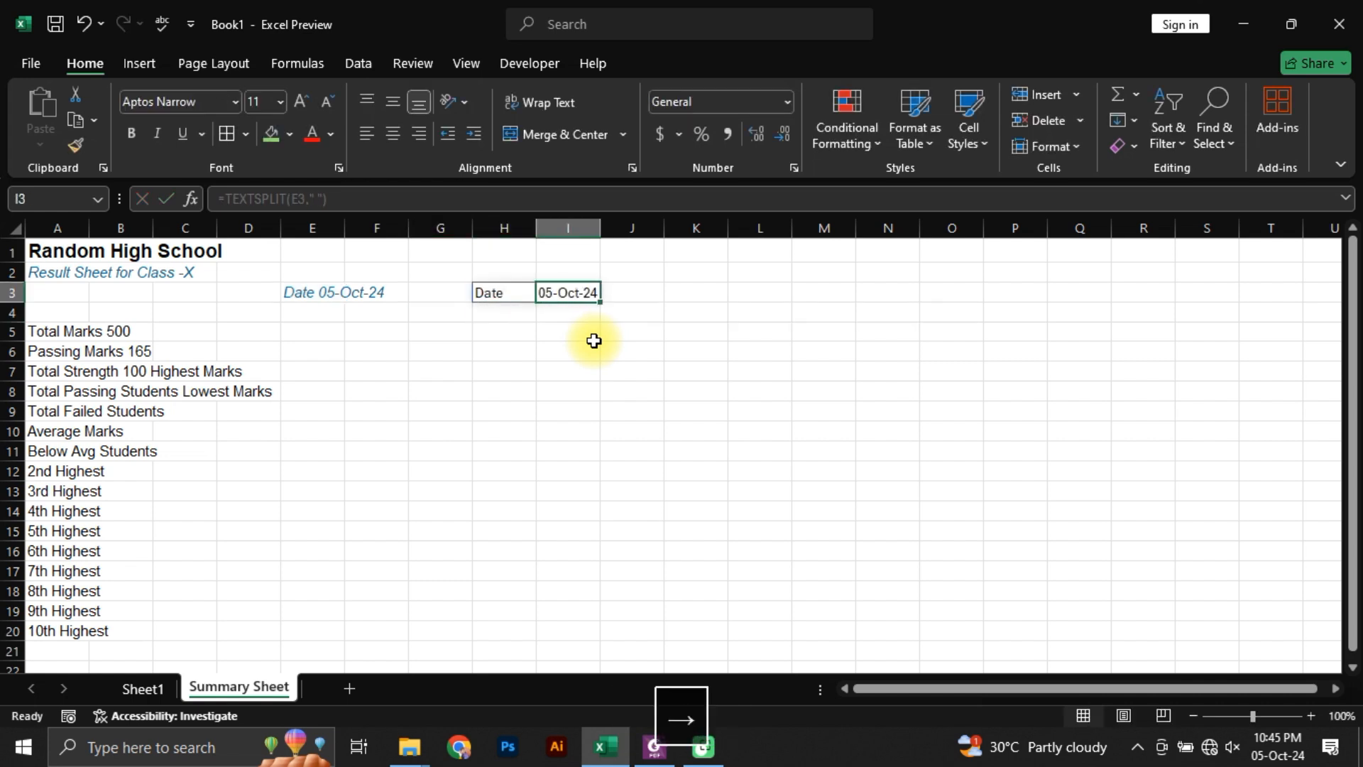
# Step: Copy the split date cells H3:I3 and paste them in place as values only
pyautogui.press('Down')
pyautogui.press('Down')
pyautogui.press('Left')
pyautogui.press('Left')
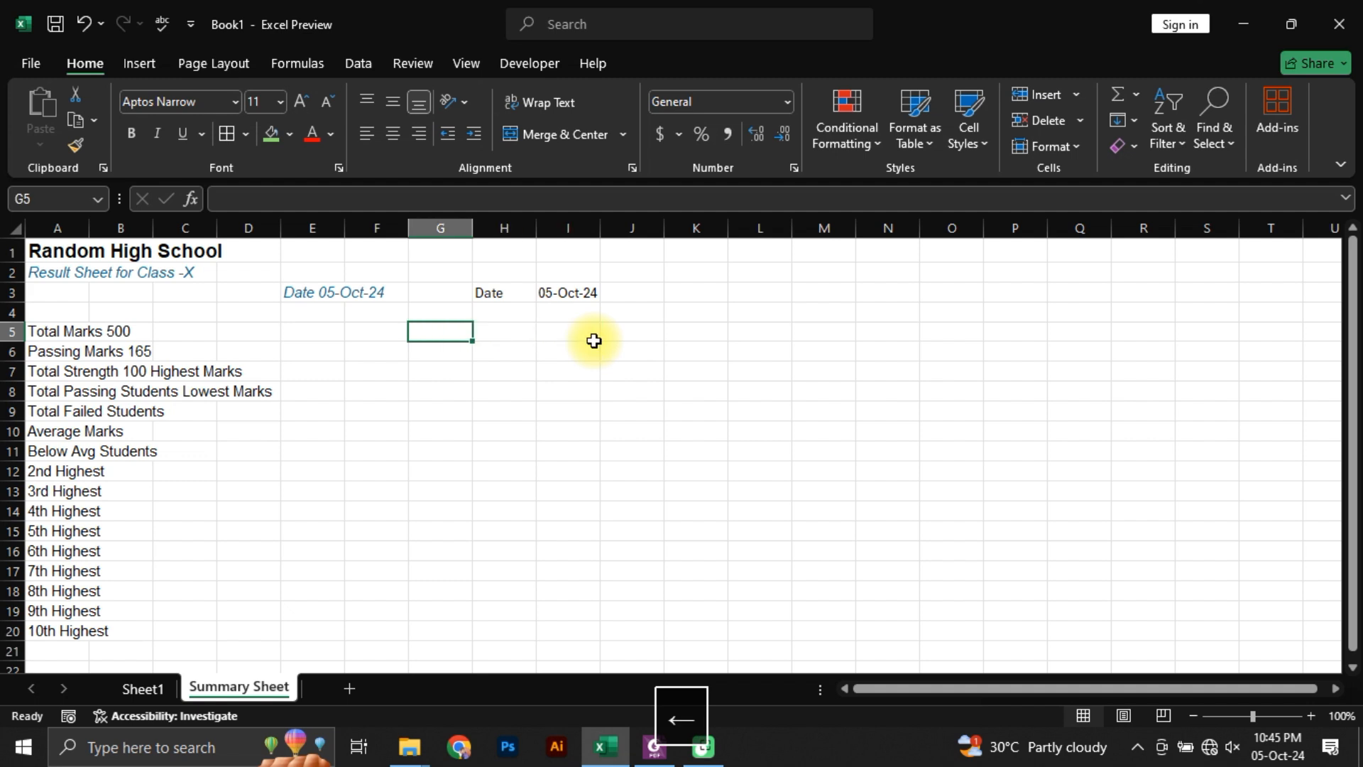
pyautogui.press('Left')
pyautogui.press('Up')
pyautogui.press('Right')
pyautogui.press('Right')
pyautogui.press('Up')
pyautogui.hotkey('shift', 'Right')
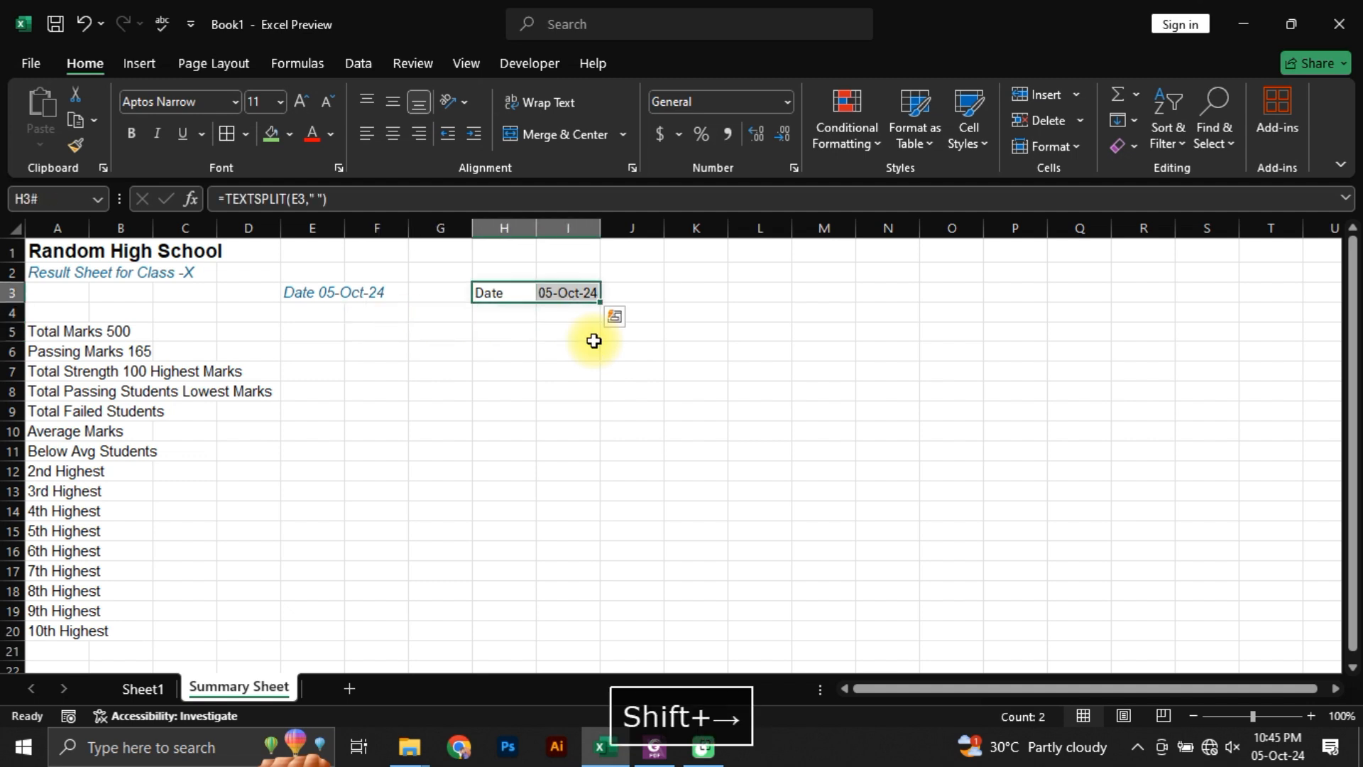
pyautogui.hotkey('ctrl', 'c')
pyautogui.hotkey('alt', 'h')
pyautogui.press('v')
pyautogui.press('v')
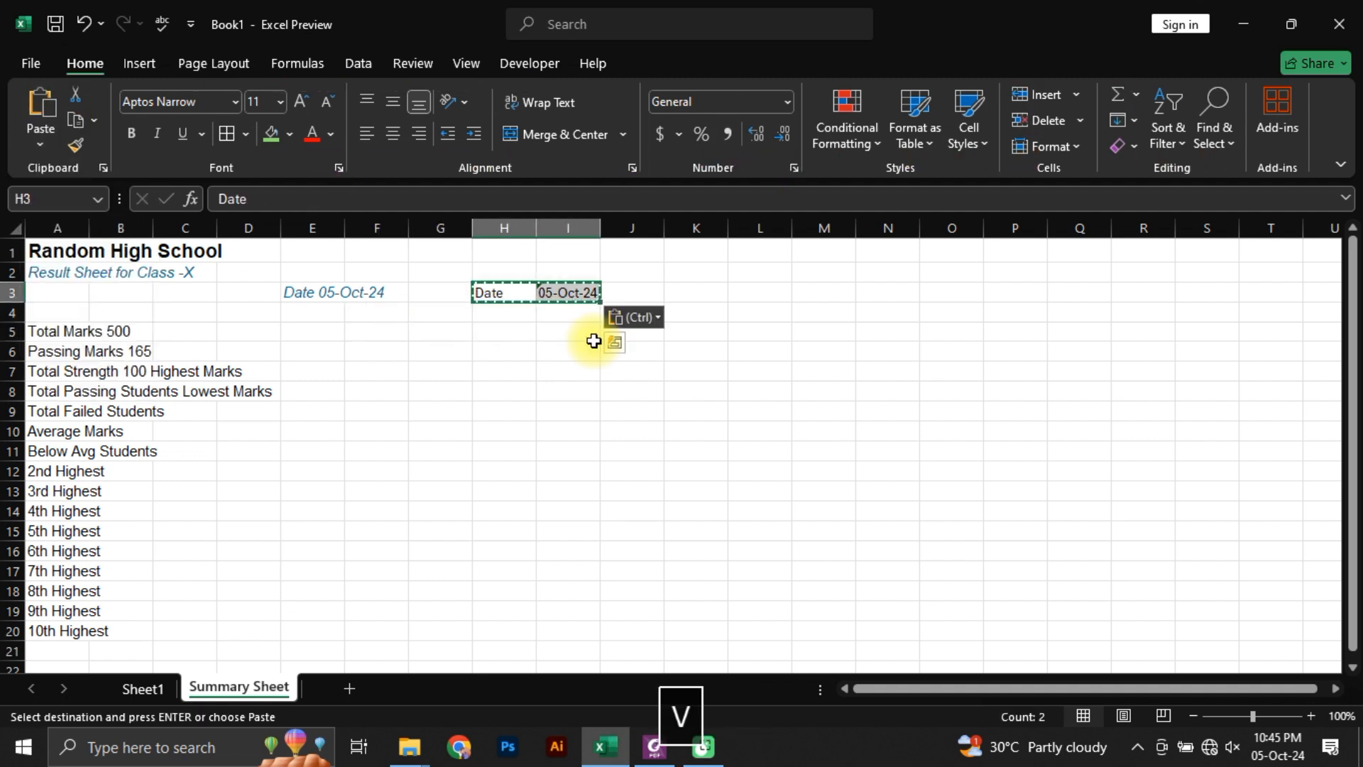
# Step: Clear the original combined date text from E3
pyautogui.press('Left')
pyautogui.press('Left')
pyautogui.press('Left')
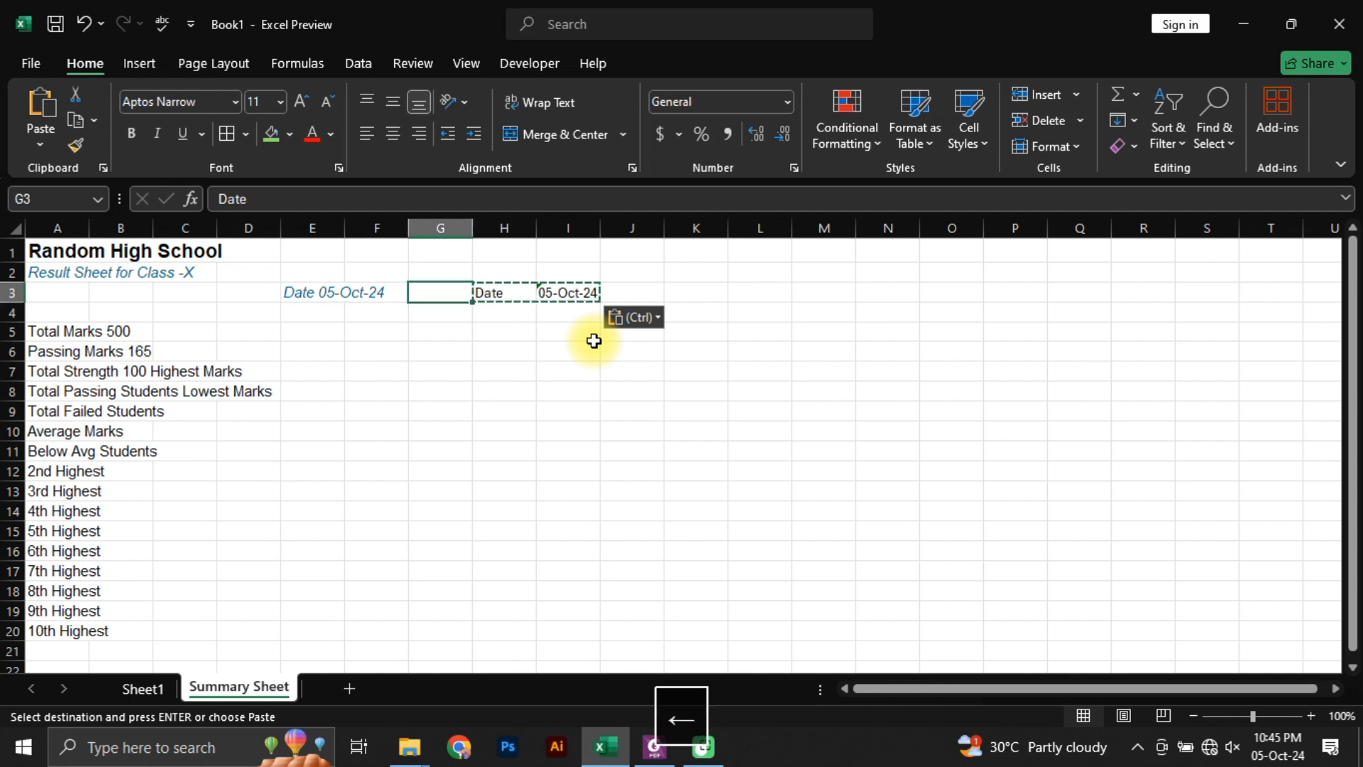
pyautogui.hotkey('shift', 'Right')
pyautogui.press('Delete')
# Step: Move the Date label and date value from H3:I3 to E3:F3
pyautogui.press('Right')
pyautogui.press('Right')
pyautogui.press('Right')
pyautogui.press('Right')
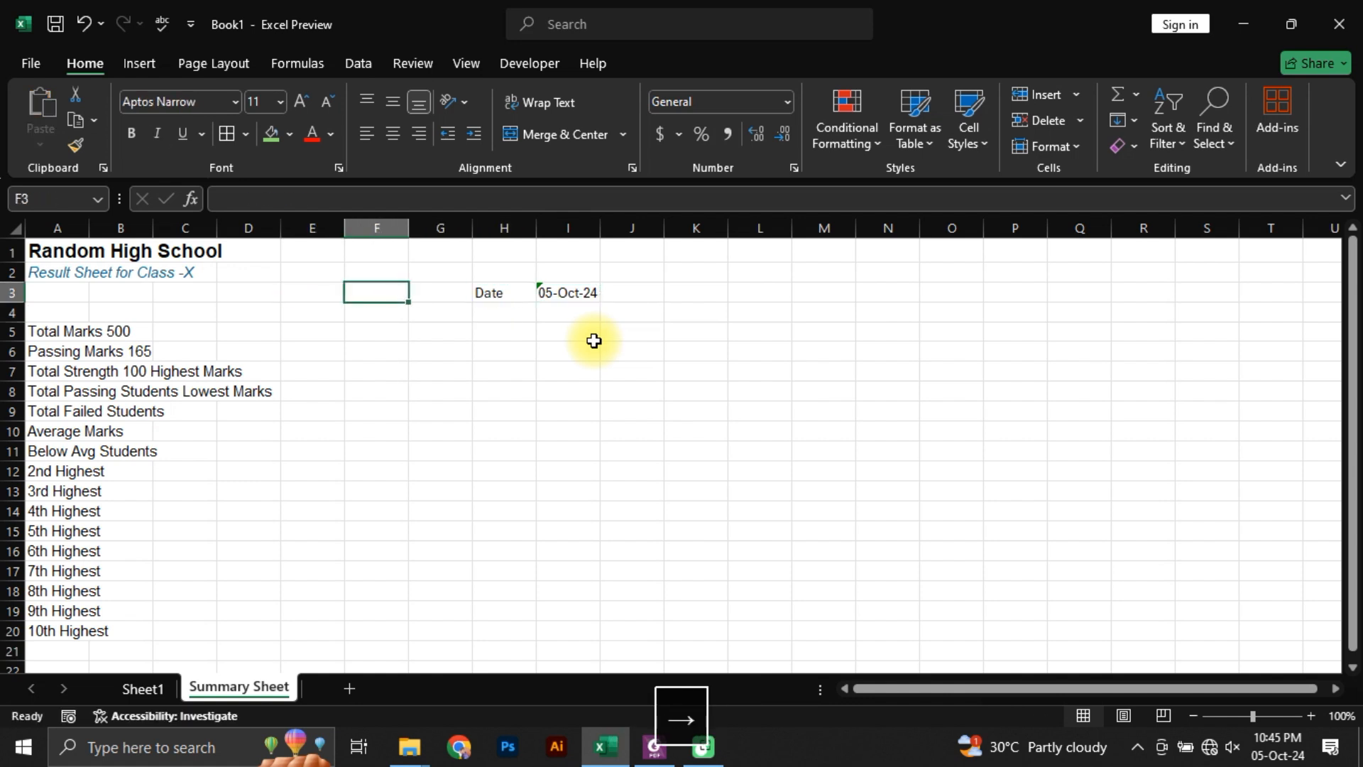
pyautogui.press('Left')
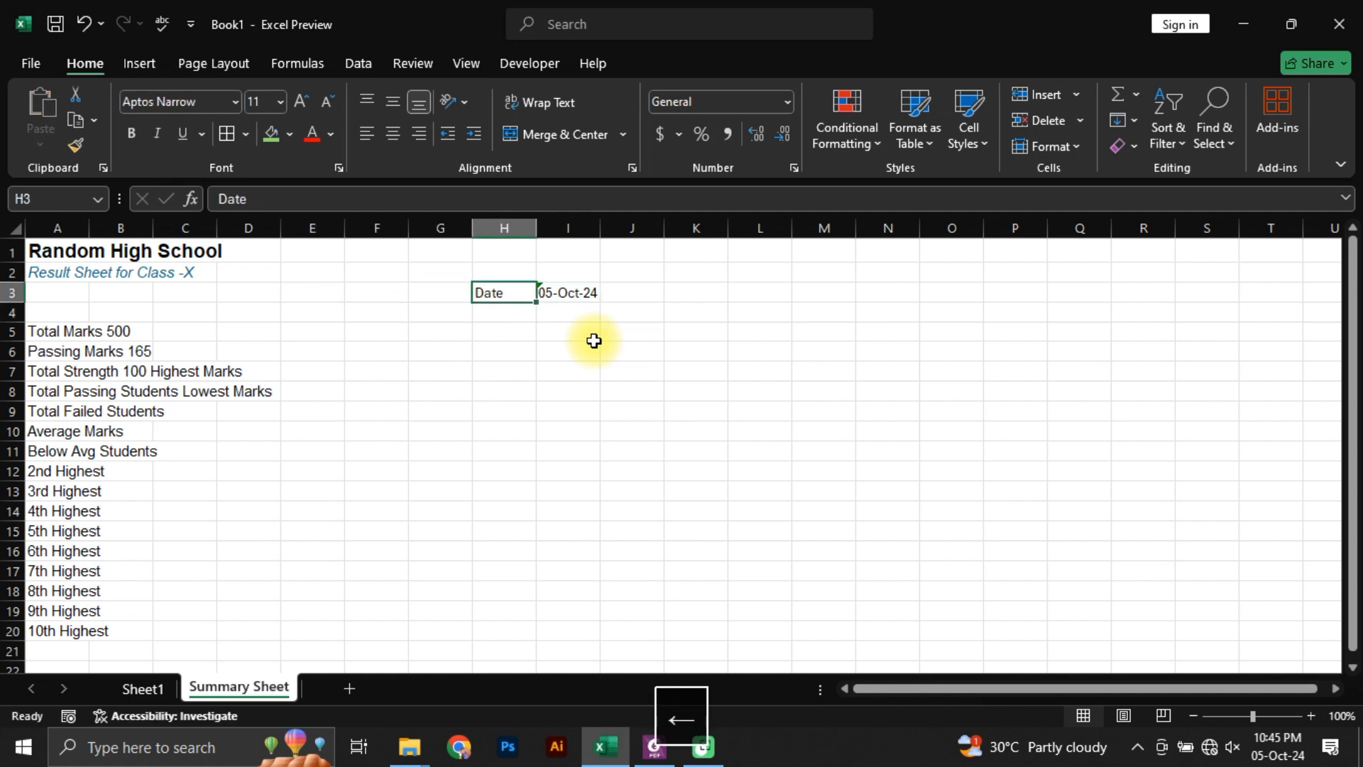
pyautogui.hotkey('shift', 'Right')
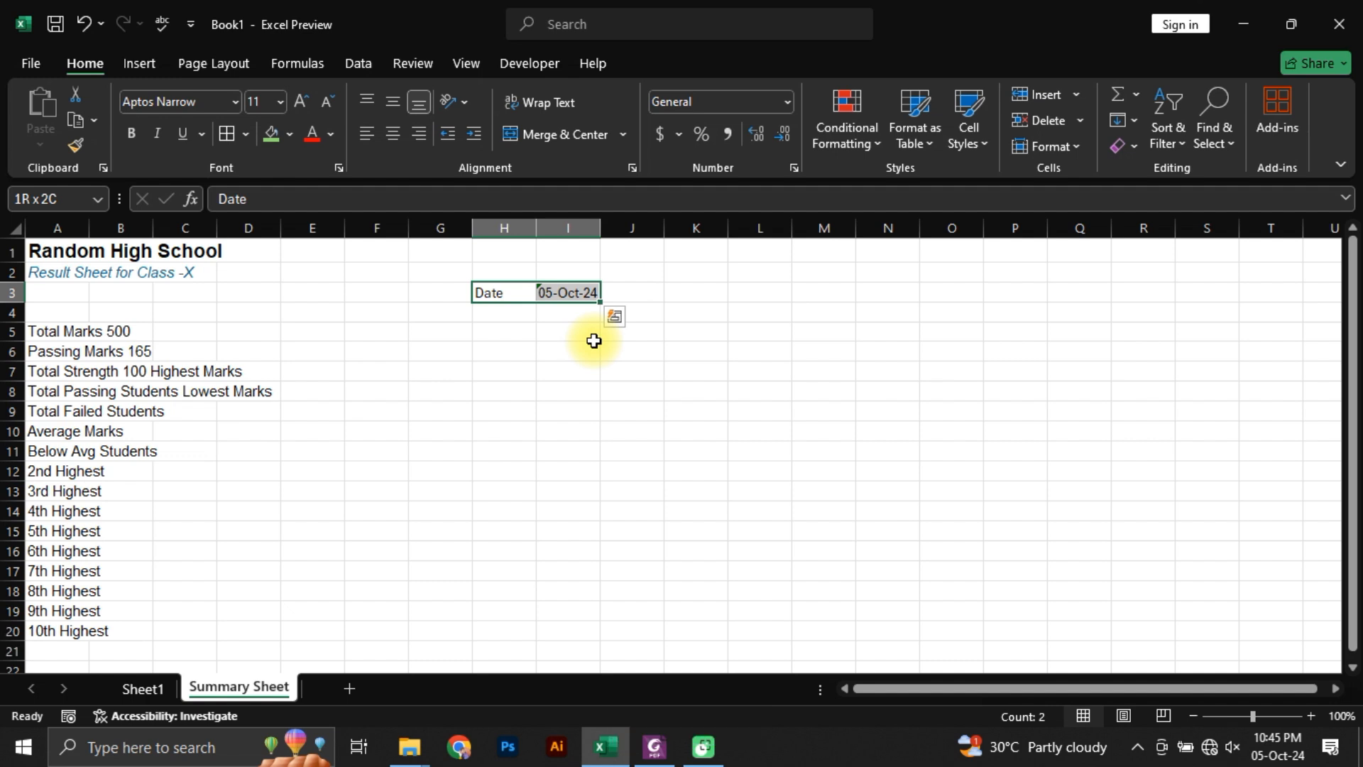
pyautogui.hotkey('ctrl', 'x')
pyautogui.press('Escape')
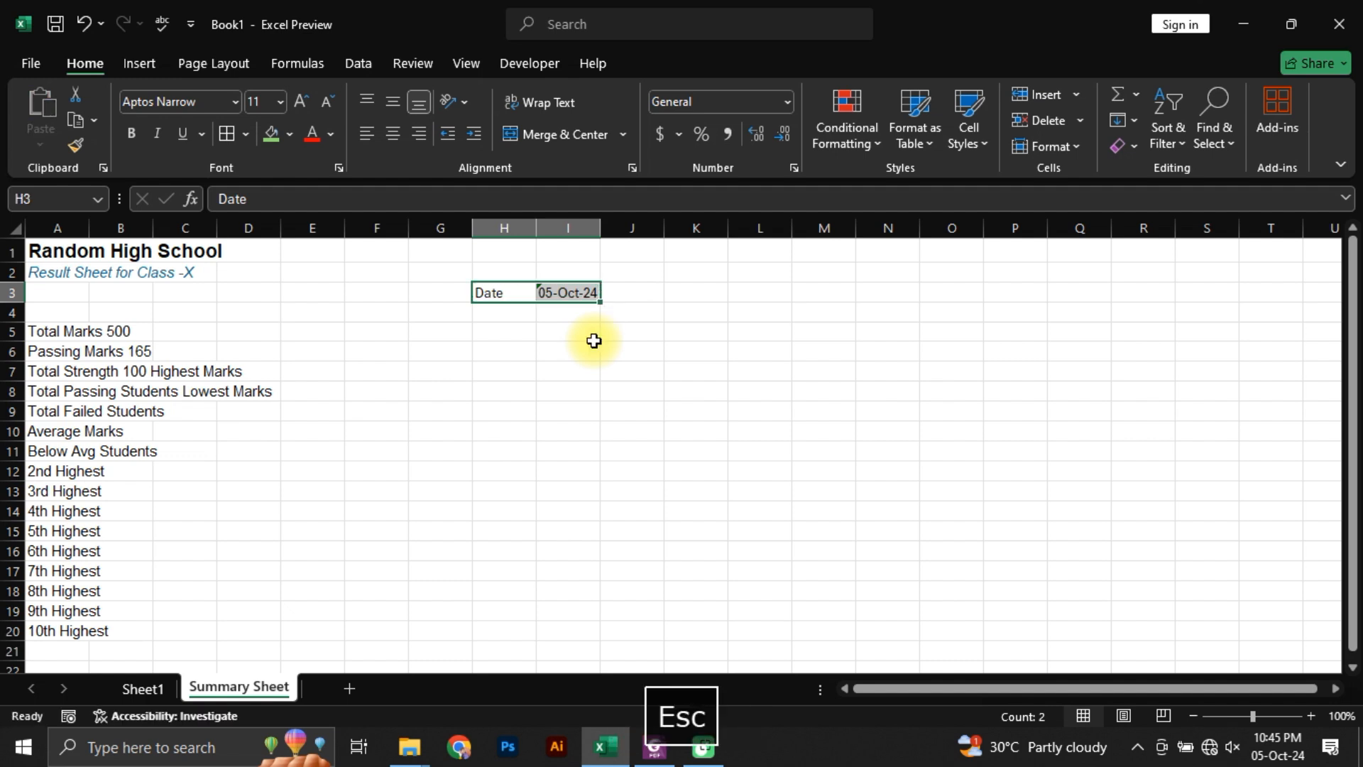
pyautogui.moveTo(524, 301); pyautogui.dragTo(316, 309)
pyautogui.click(349, 348)
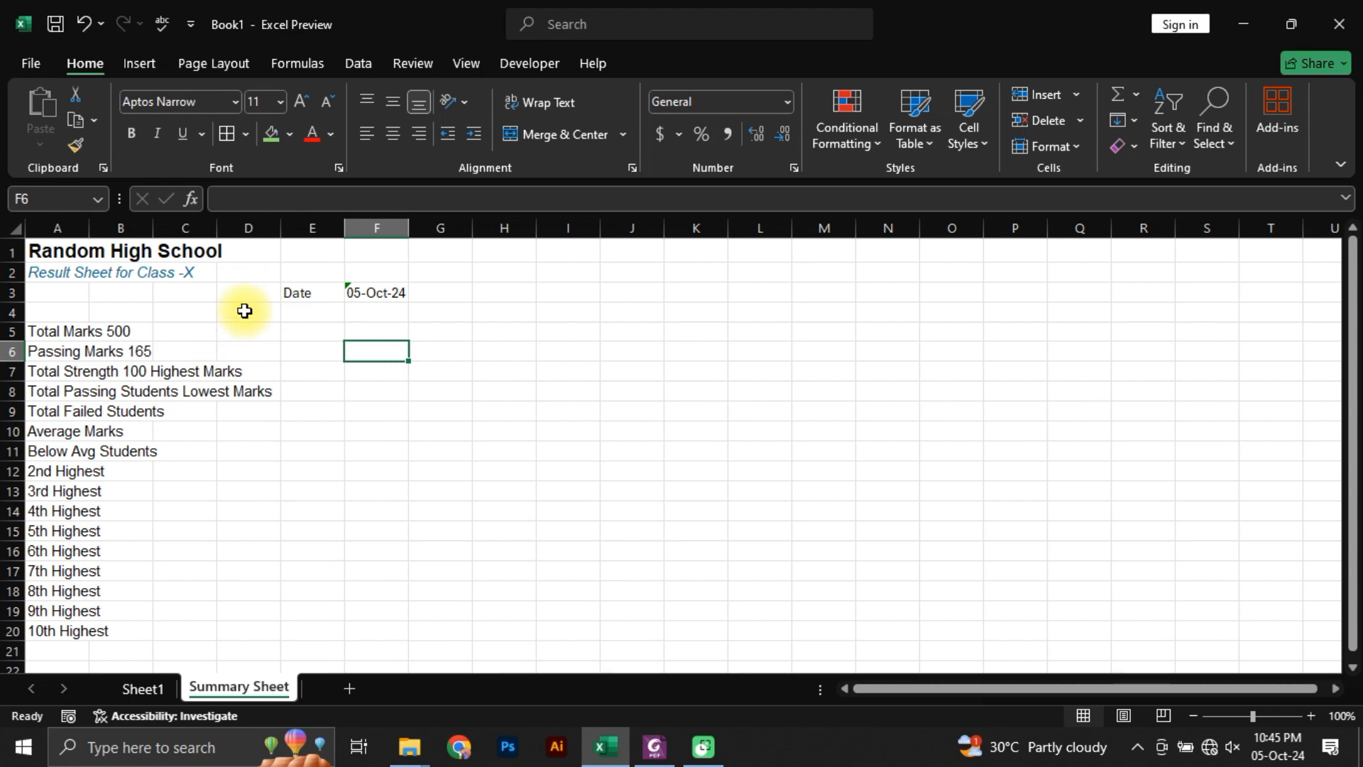
# Step: Compare the date row with Sheet1, and copy the formatting of the A2 subtitle onto E3:F3 in the Summary Sheet
pyautogui.click(140, 689)
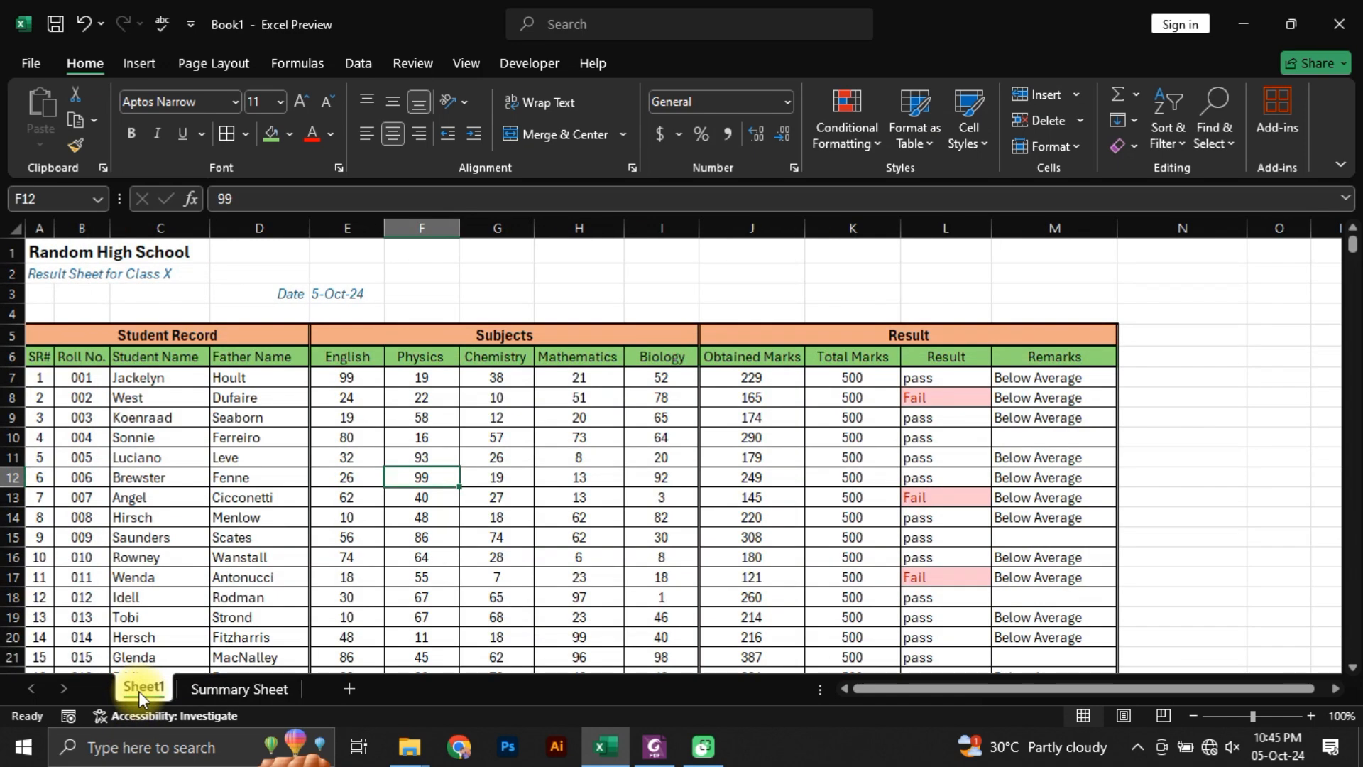
pyautogui.click(249, 688)
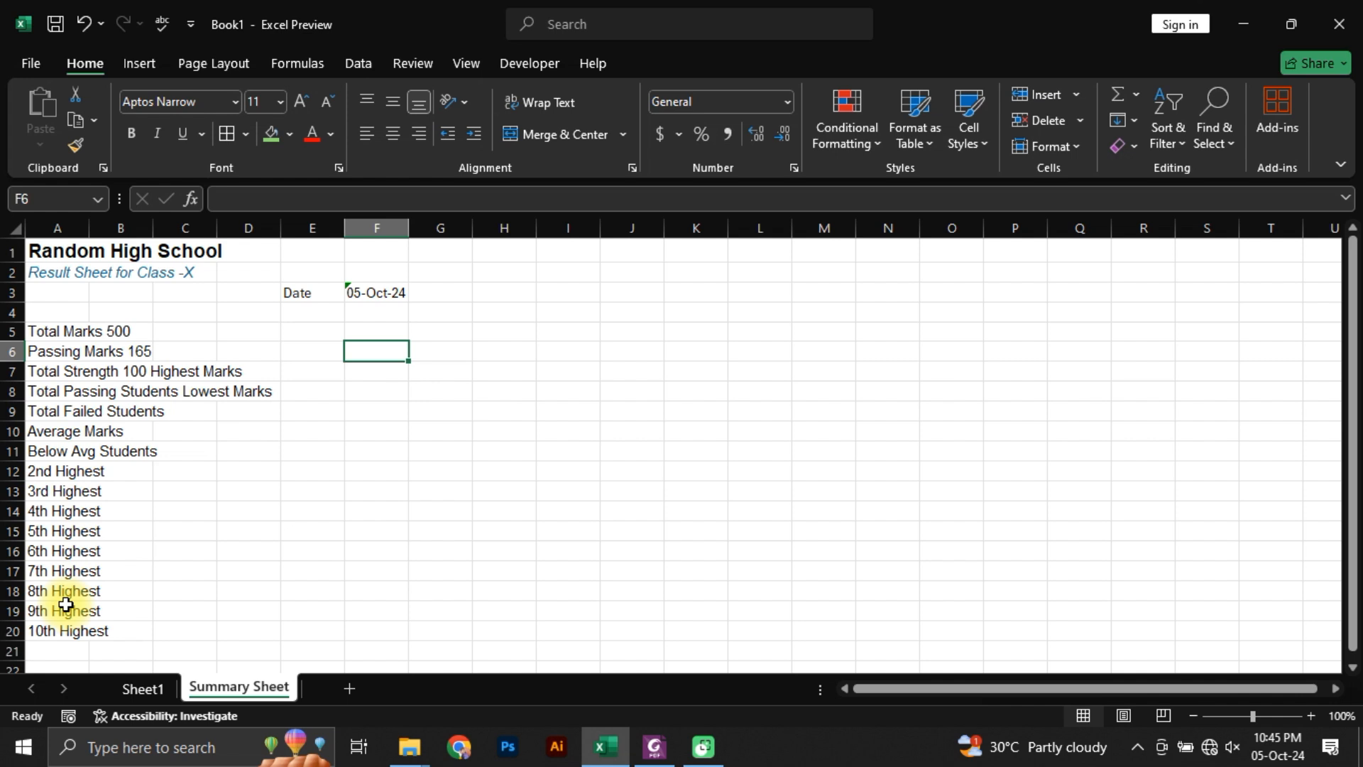
pyautogui.click(303, 297)
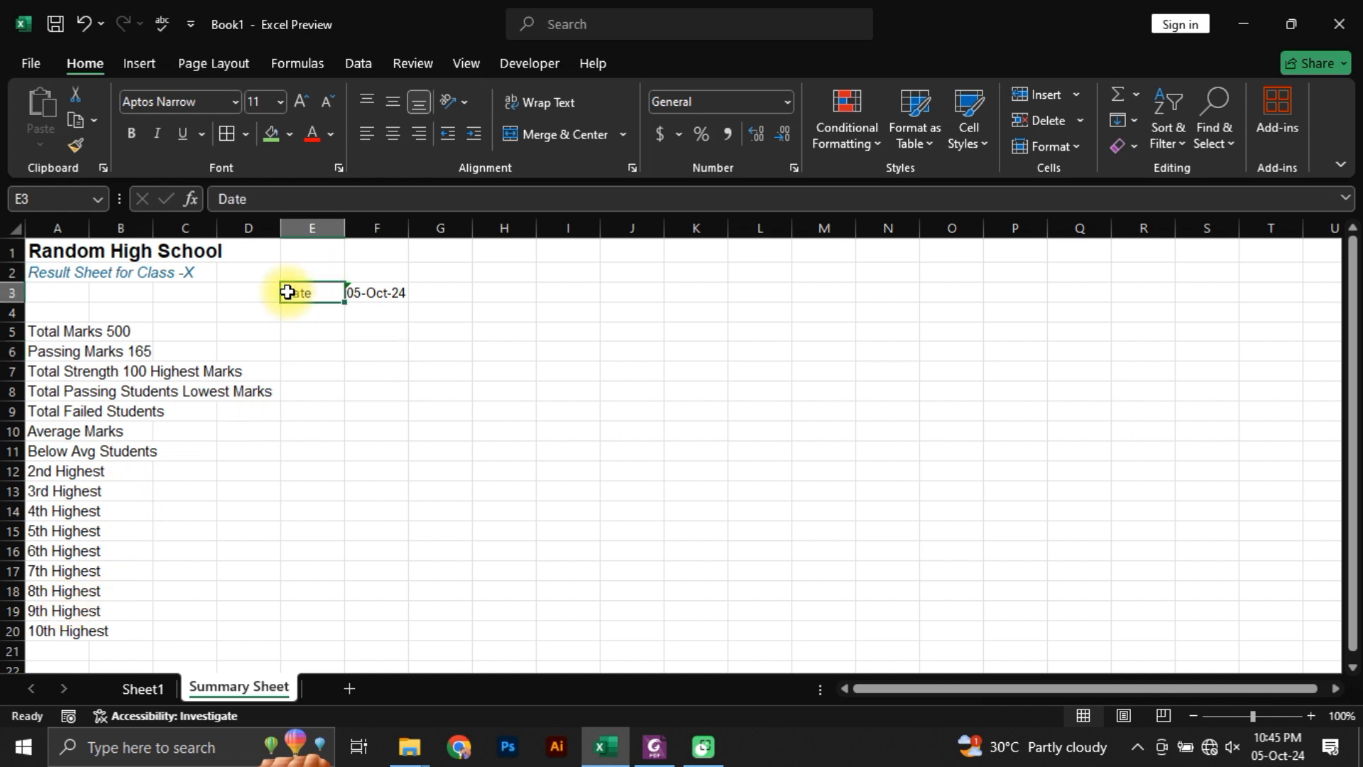
pyautogui.click(41, 273)
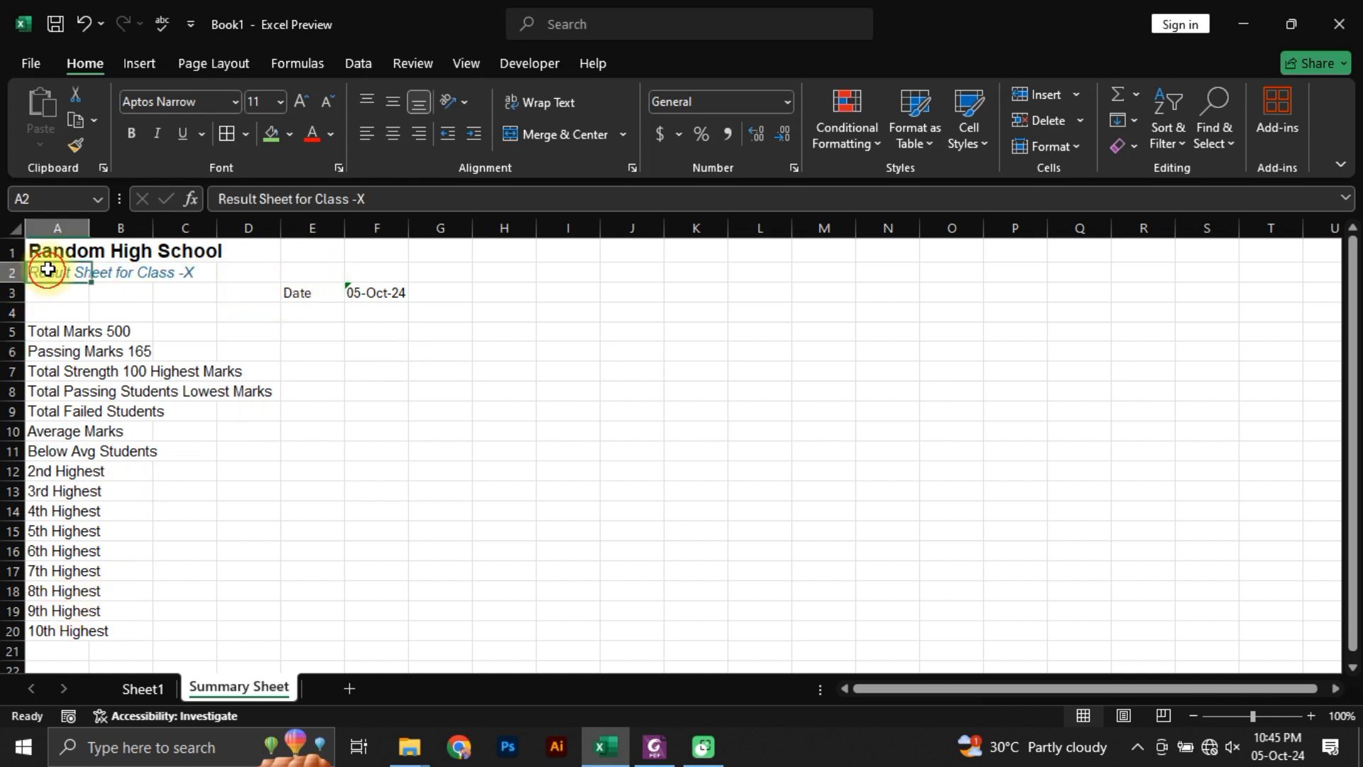
pyautogui.click(66, 152)
pyautogui.moveTo(301, 291); pyautogui.dragTo(387, 297)
pyautogui.click(372, 341)
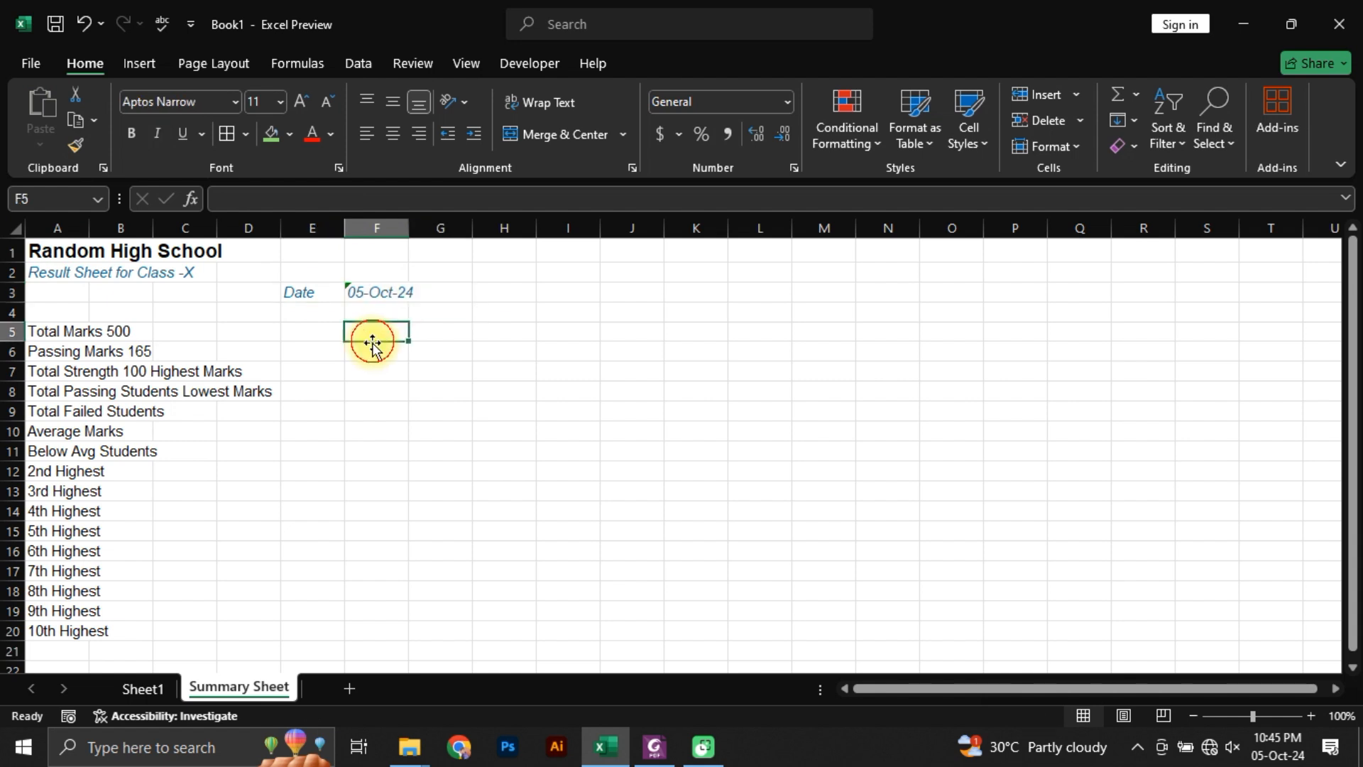
# Step: Widen column F so the full date in F3 fits
pyautogui.click(370, 311)
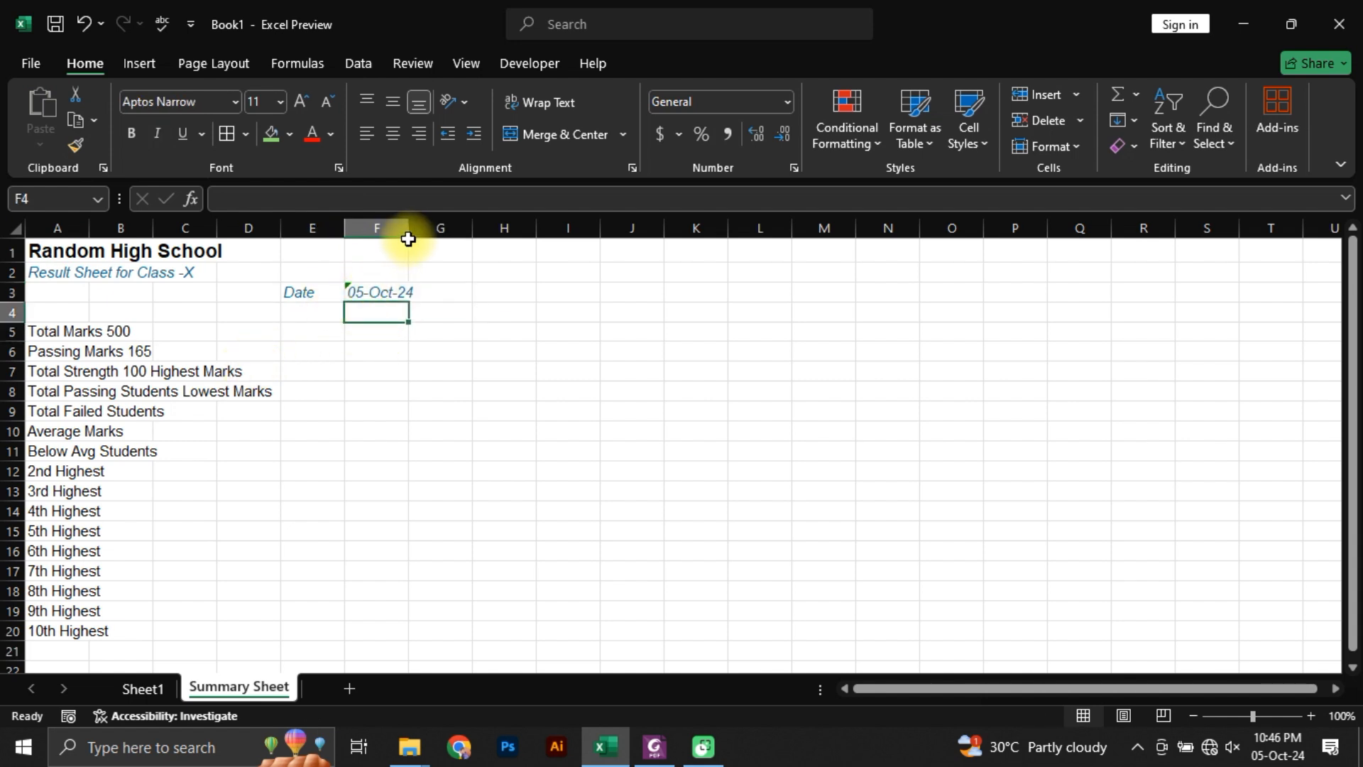
pyautogui.moveTo(408, 240); pyautogui.dragTo(433, 234)
pyautogui.click(450, 350)
# Step: Right-align the Date label in E3
pyautogui.click(361, 273)
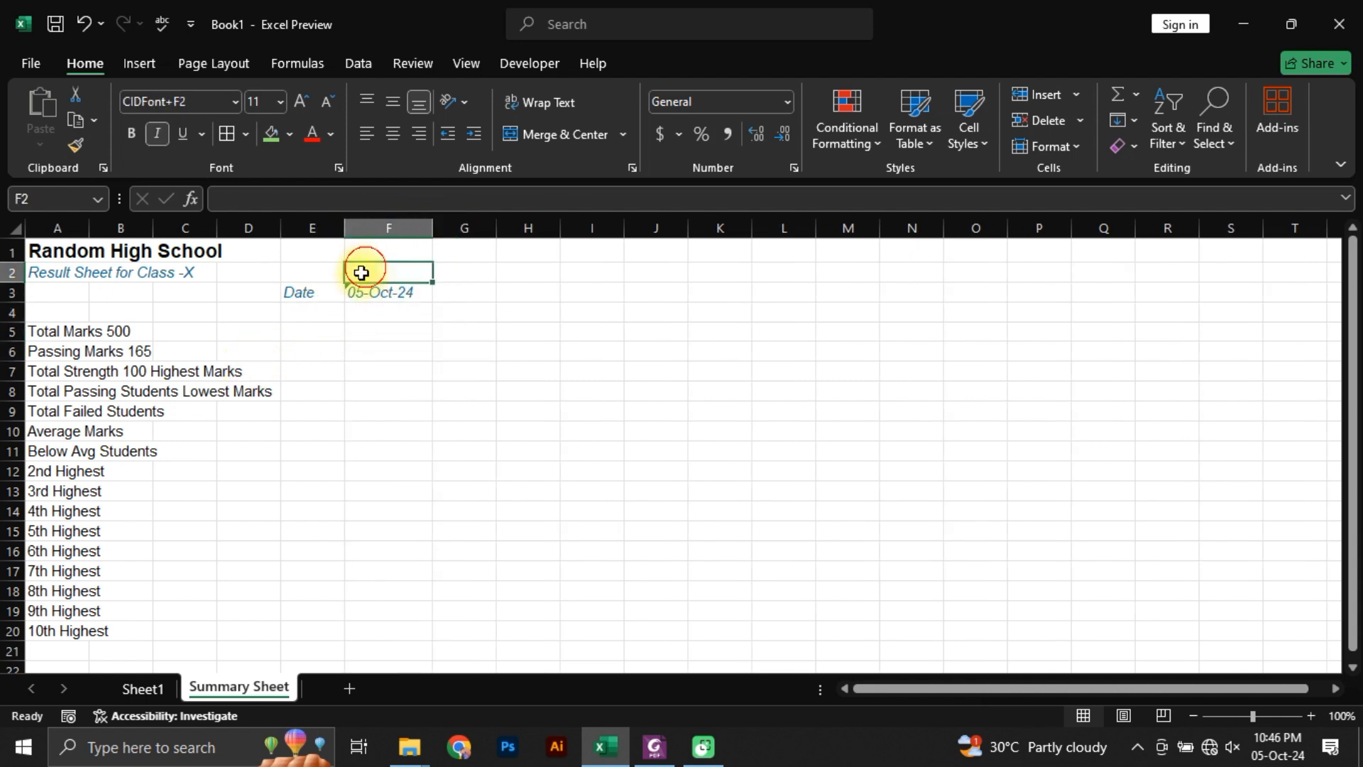
pyautogui.click(329, 336)
pyautogui.moveTo(317, 292); pyautogui.dragTo(386, 295)
pyautogui.click(376, 330)
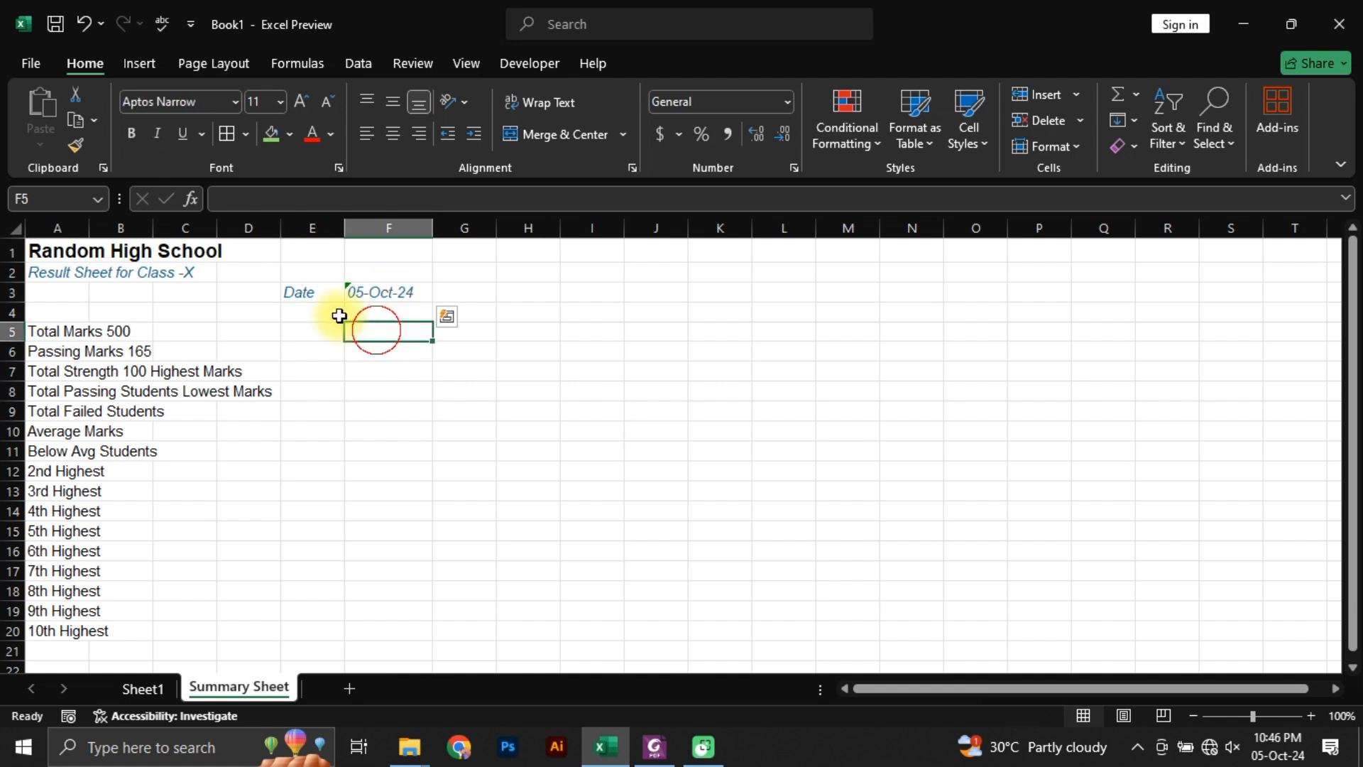
pyautogui.click(310, 290)
pyautogui.click(418, 134)
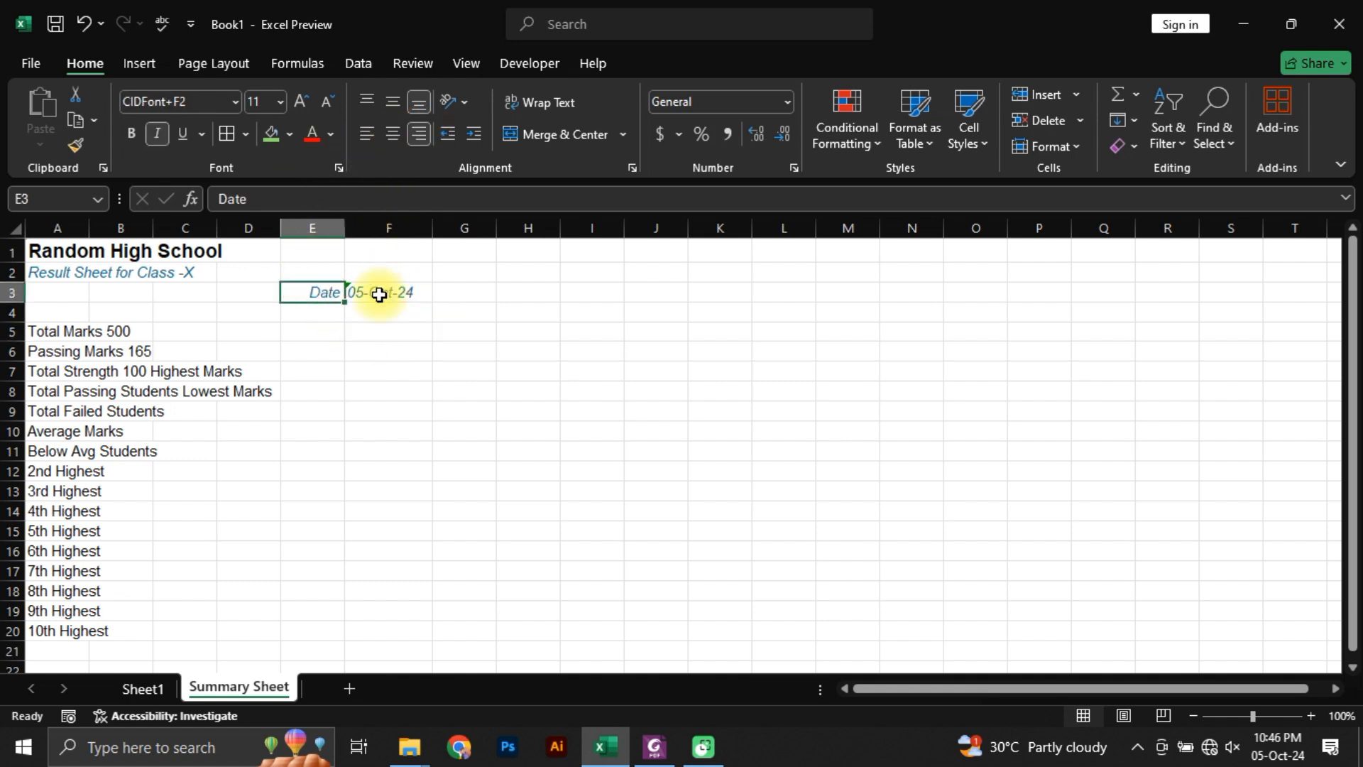
pyautogui.click(380, 294)
pyautogui.click(312, 371)
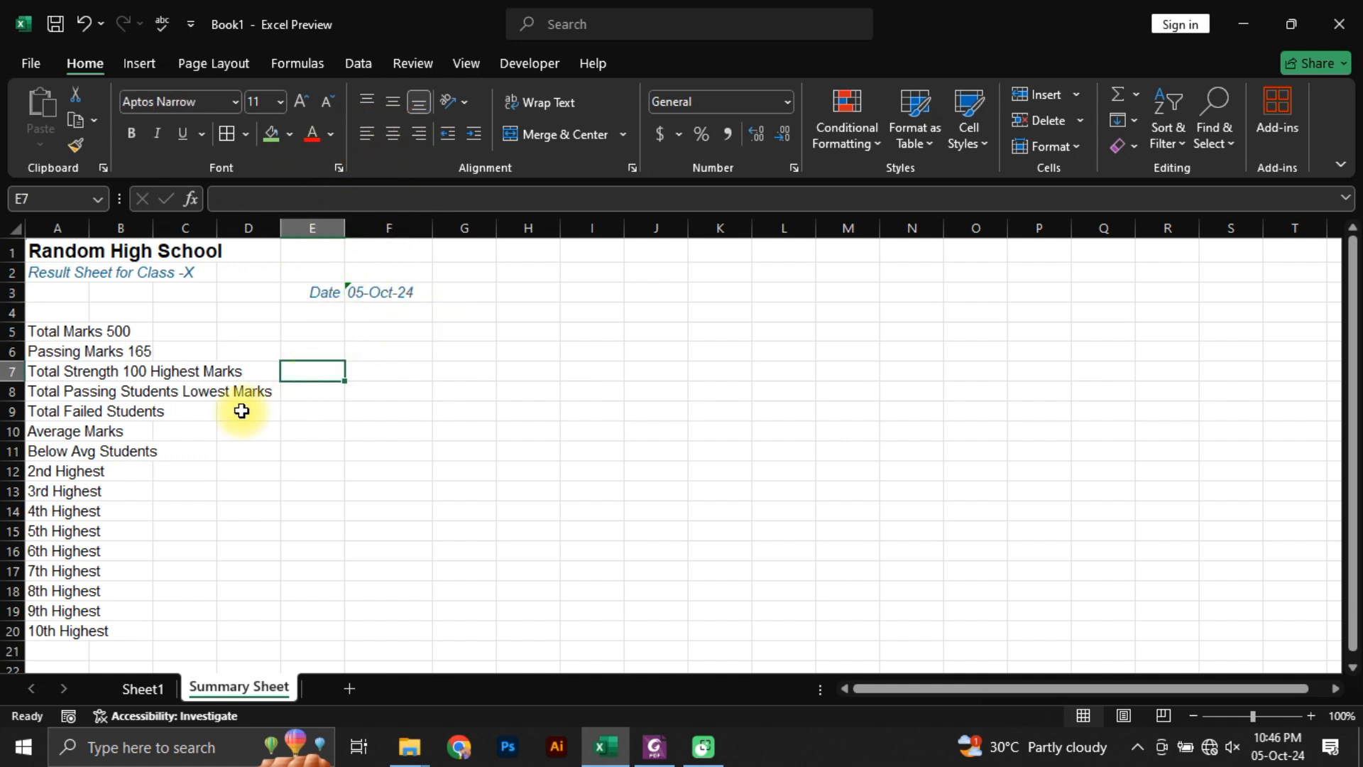
# Step: Clear the combined label-and-value text from A5:A20 in the Summary Sheet
pyautogui.moveTo(43, 333); pyautogui.dragTo(67, 370)
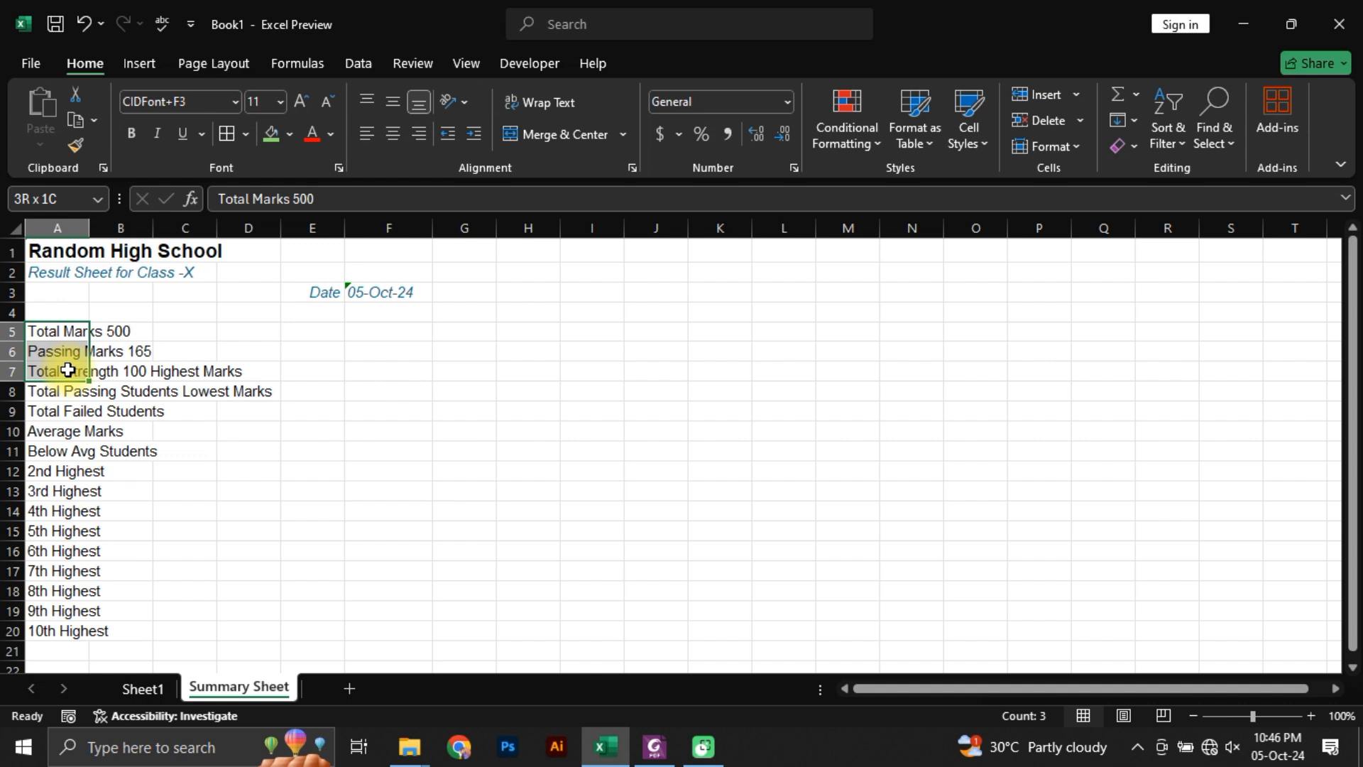
pyautogui.moveTo(68, 370); pyautogui.dragTo(74, 332)
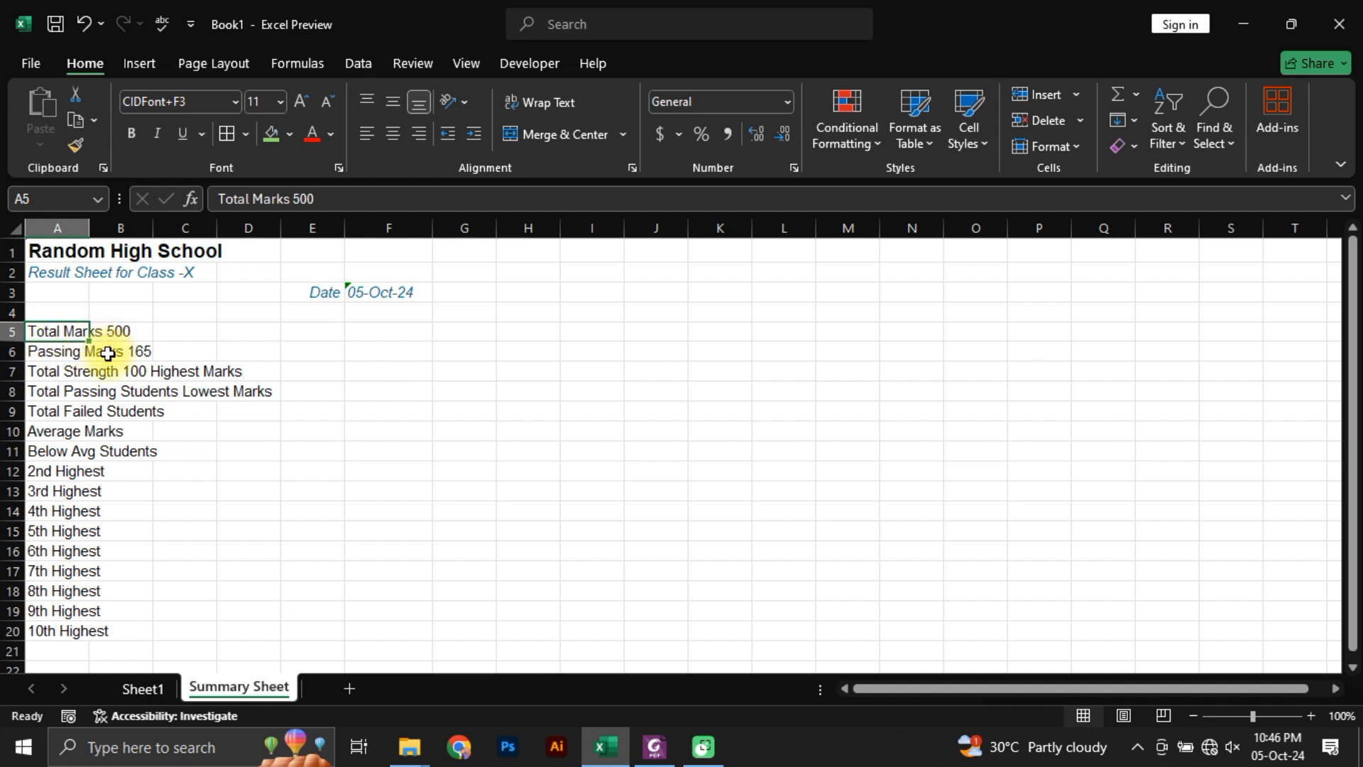
pyautogui.hotkey('ctrl', 'shift', 'Down')
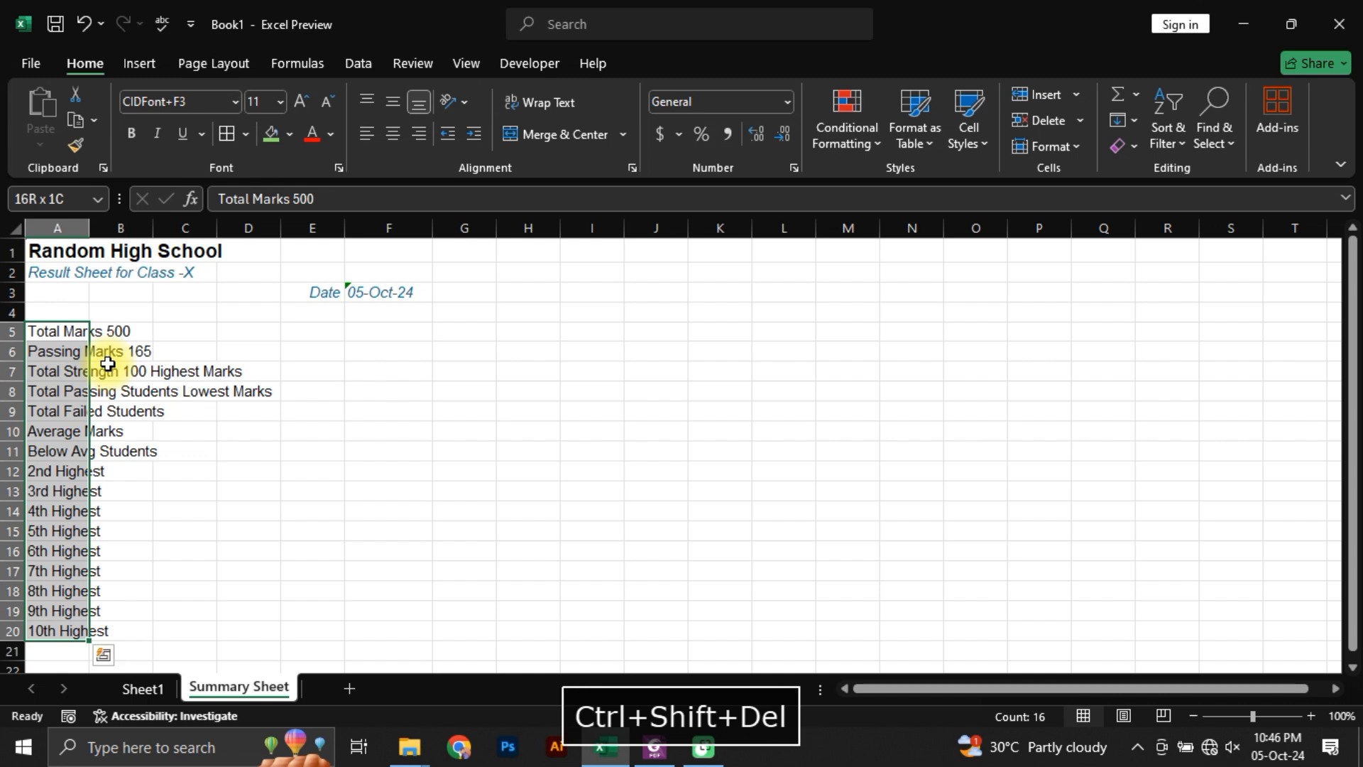
pyautogui.press('Delete')
# Step: Enter the labels Total Marks in B6 and Passing Marks in B7
pyautogui.press('Right')
pyautogui.press('Down')
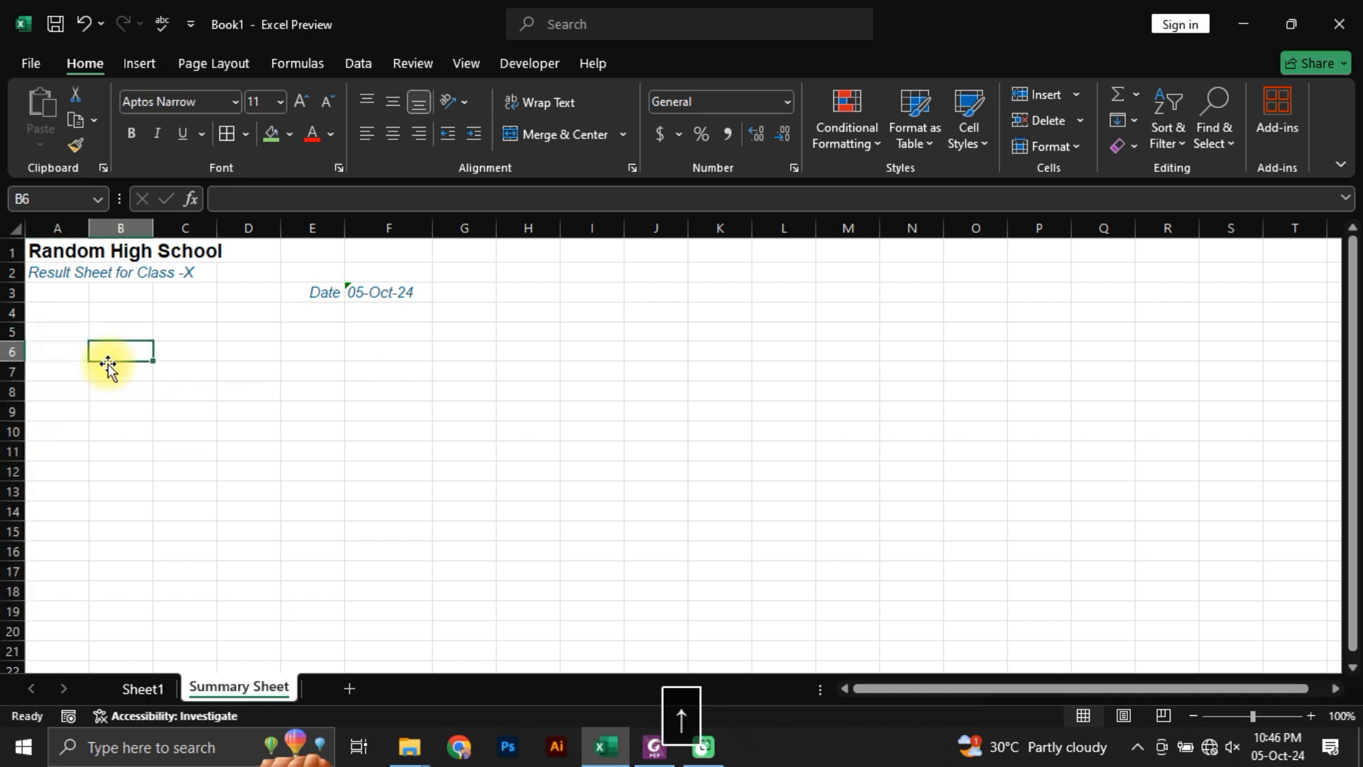
pyautogui.press('Down')
pyautogui.write('Total M')
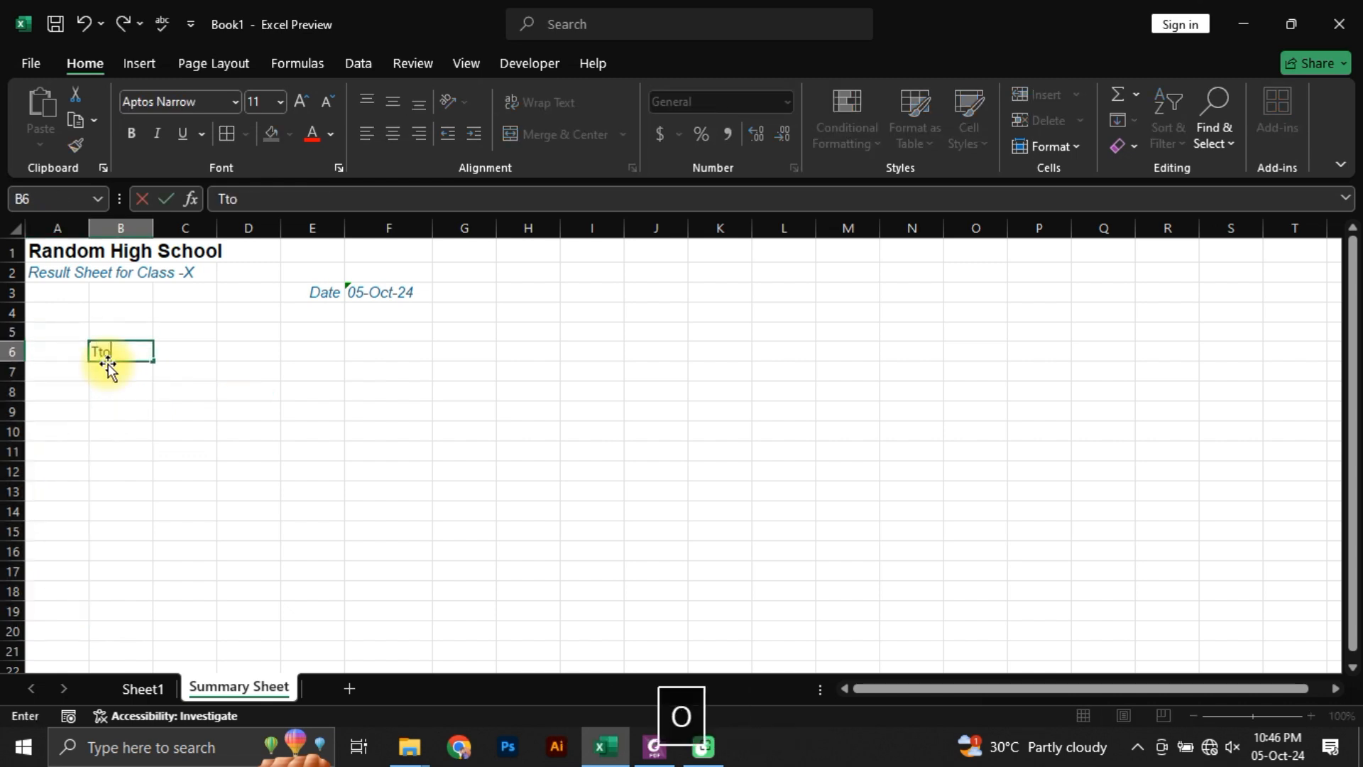
pyautogui.write('arks')
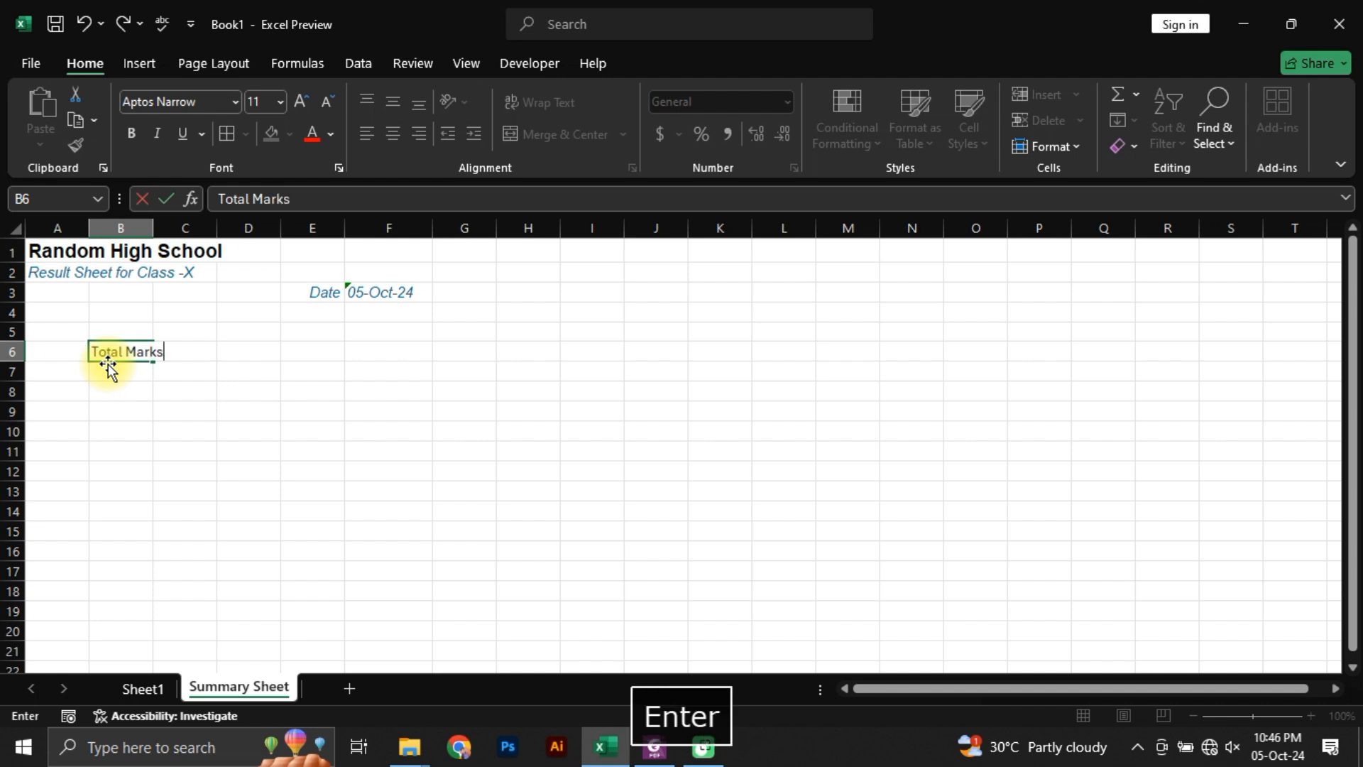
pyautogui.press('Return')
pyautogui.write('Passing Marks')
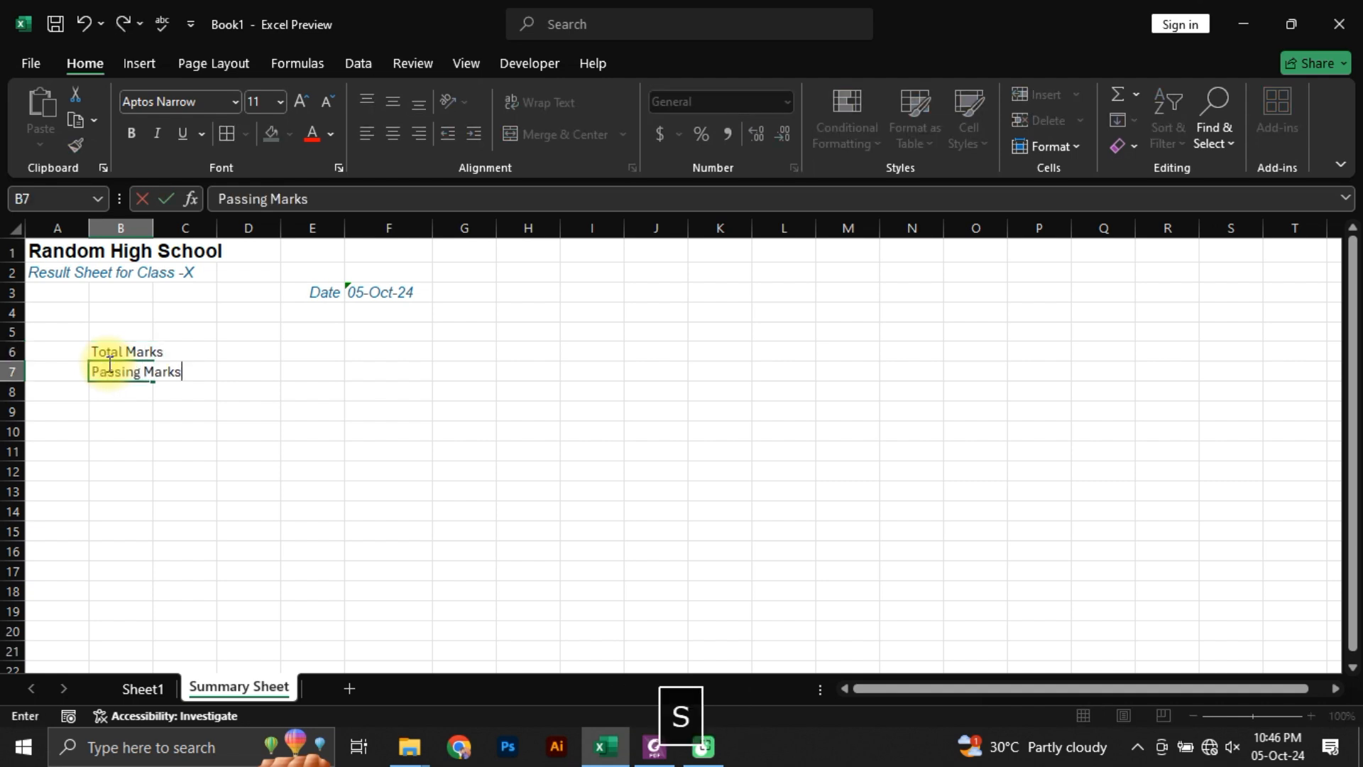
pyautogui.press('Return')
# Step: Enter the label Average marks in B8, directly below Passing Marks
pyautogui.press('Tab')
pyautogui.press('Left')
pyautogui.press('alt')
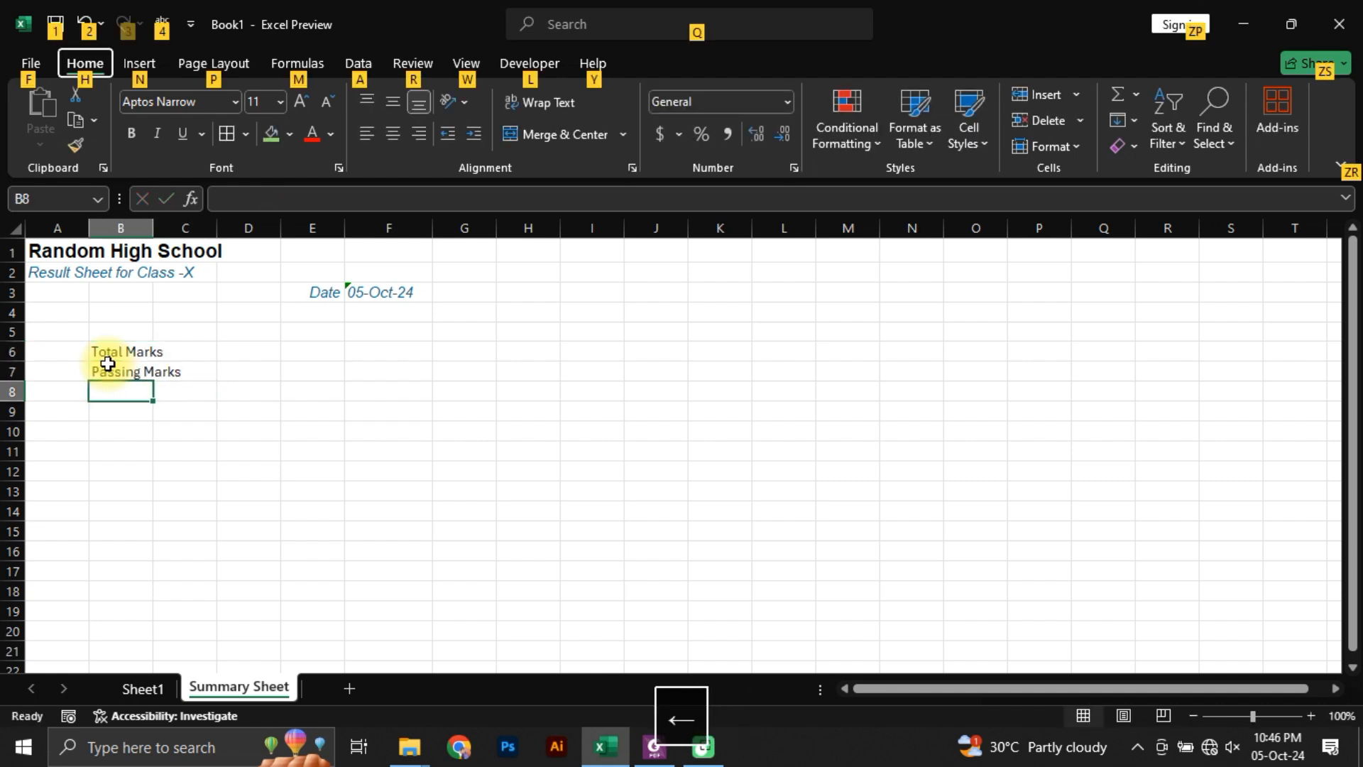
pyautogui.press('Escape')
pyautogui.write('Average marks')
pyautogui.press('Return')
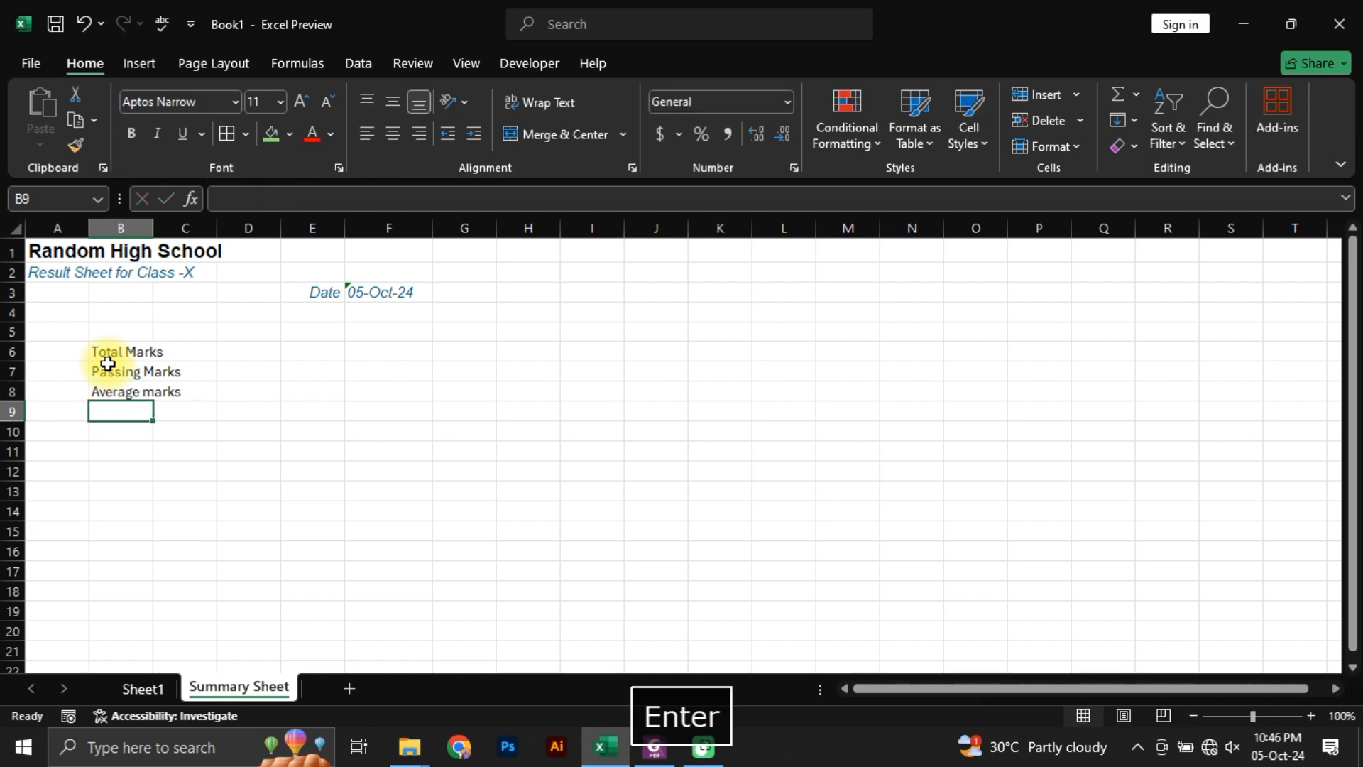
# Step: Check the label order in the summary PDF, and enter Total Strength in B10, leaving row 9 blank
pyautogui.hotkey('alt', 'Tab')
pyautogui.scroll(10, 390, 353)
pyautogui.scroll(-1, 395, 511)
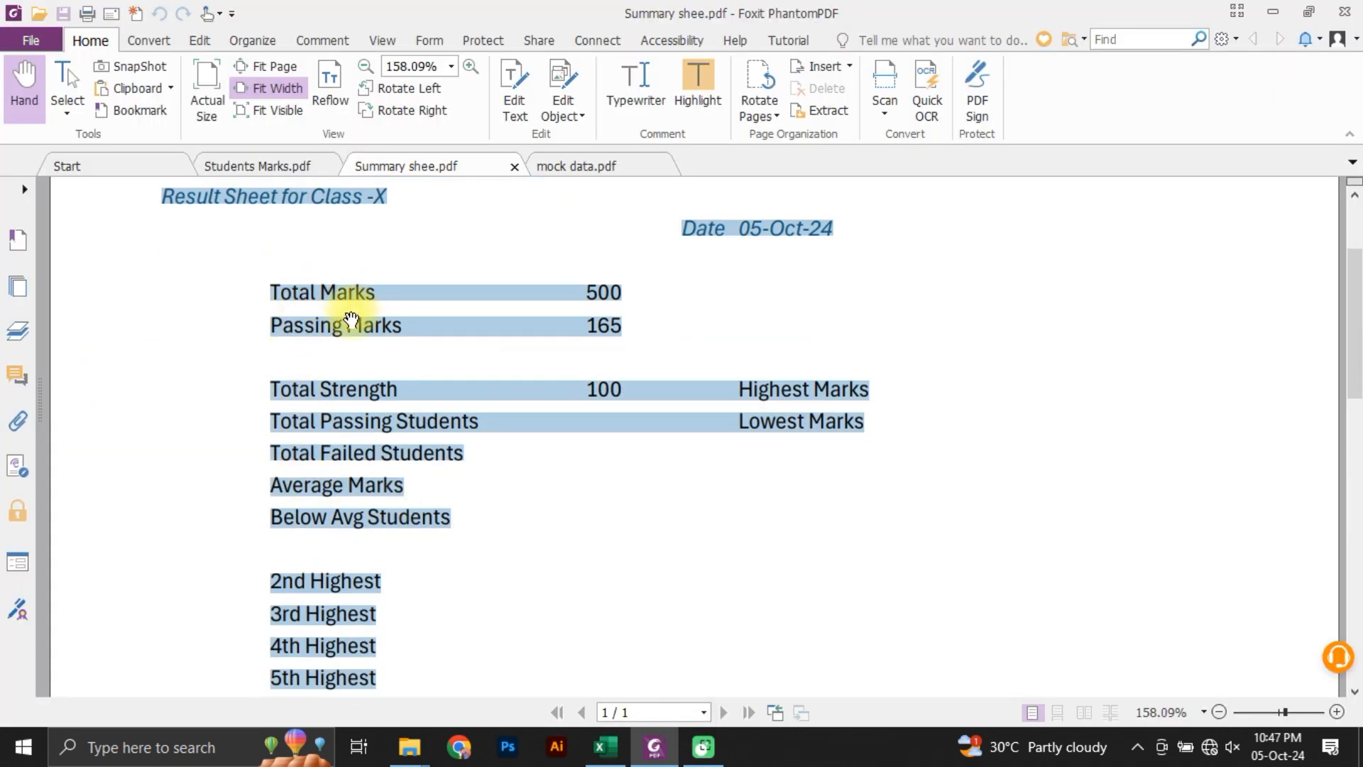
pyautogui.click(390, 454)
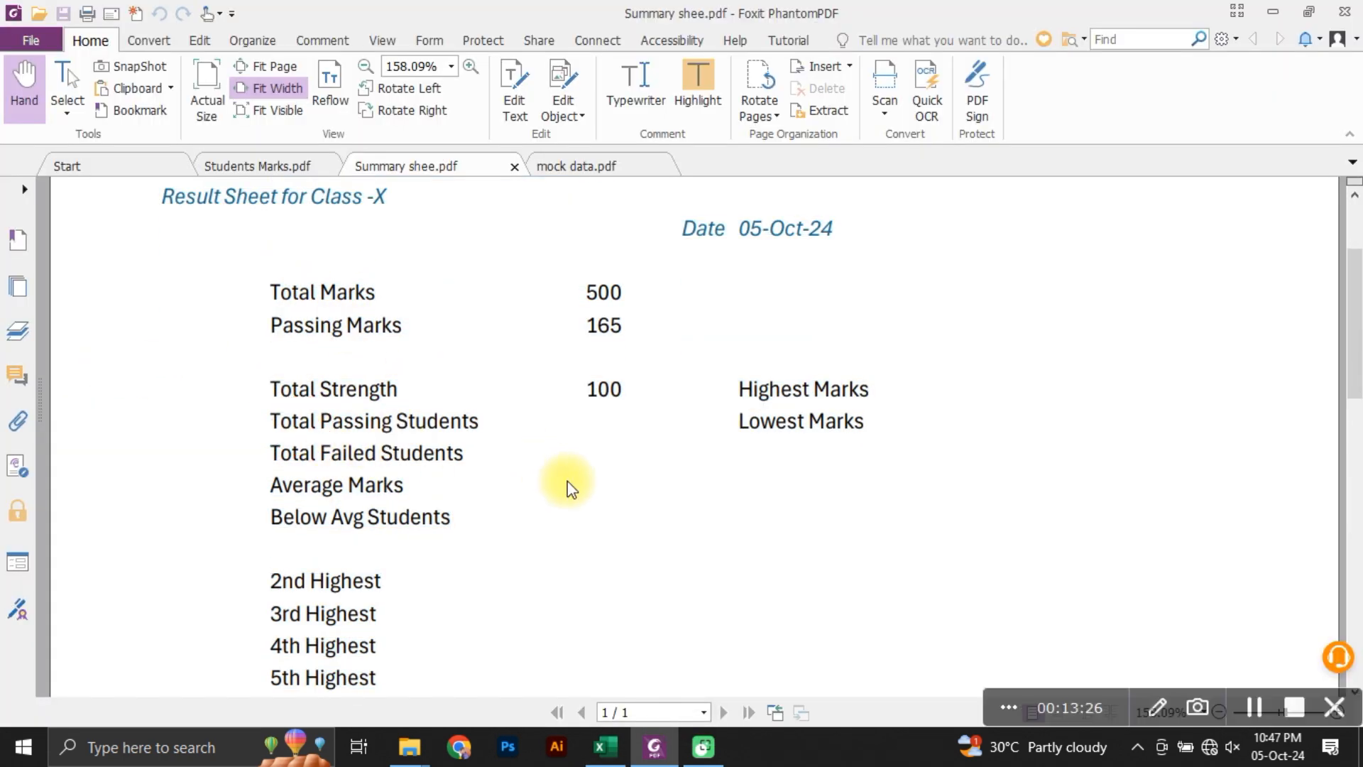
pyautogui.hotkey('alt', 'Tab')
pyautogui.press('Down')
pyautogui.hotkey('alt', 'Tab')
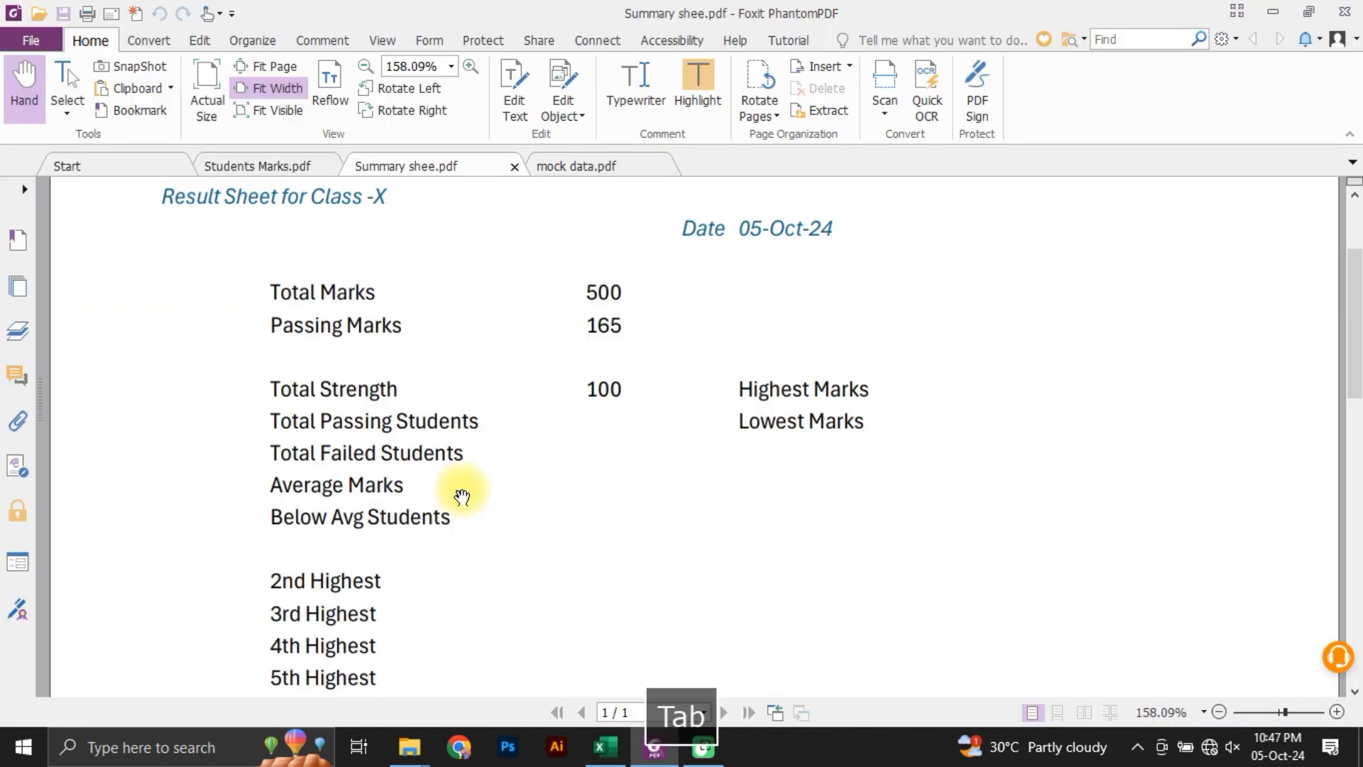
pyautogui.hotkey('alt', 'Tab')
pyautogui.write('Tot')
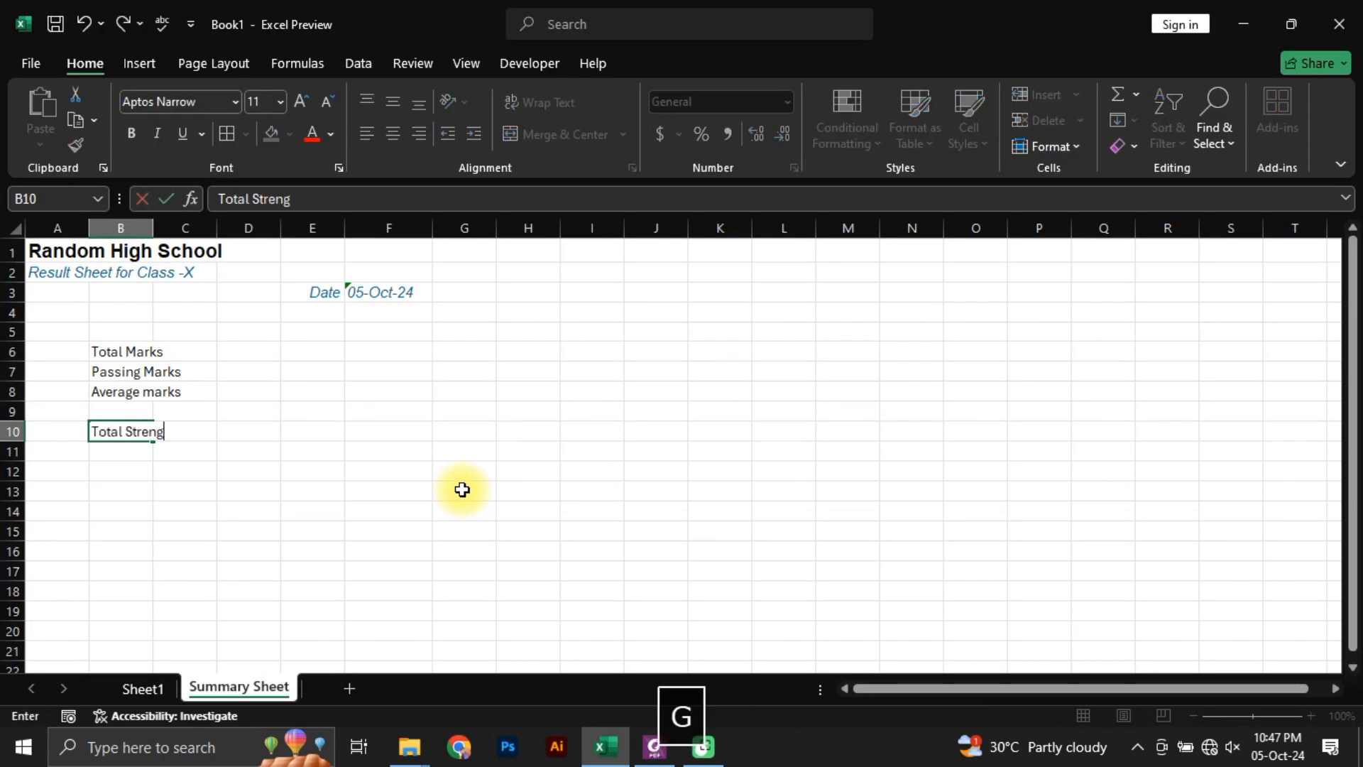
pyautogui.write('al Strengthj')
pyautogui.press('BackSpace')
pyautogui.press('Return')
# Step: Consult the summary PDF, and enter the labels total failed Students in B11 and Total passed Students in B12
pyautogui.hotkey('alt', 'Tab')
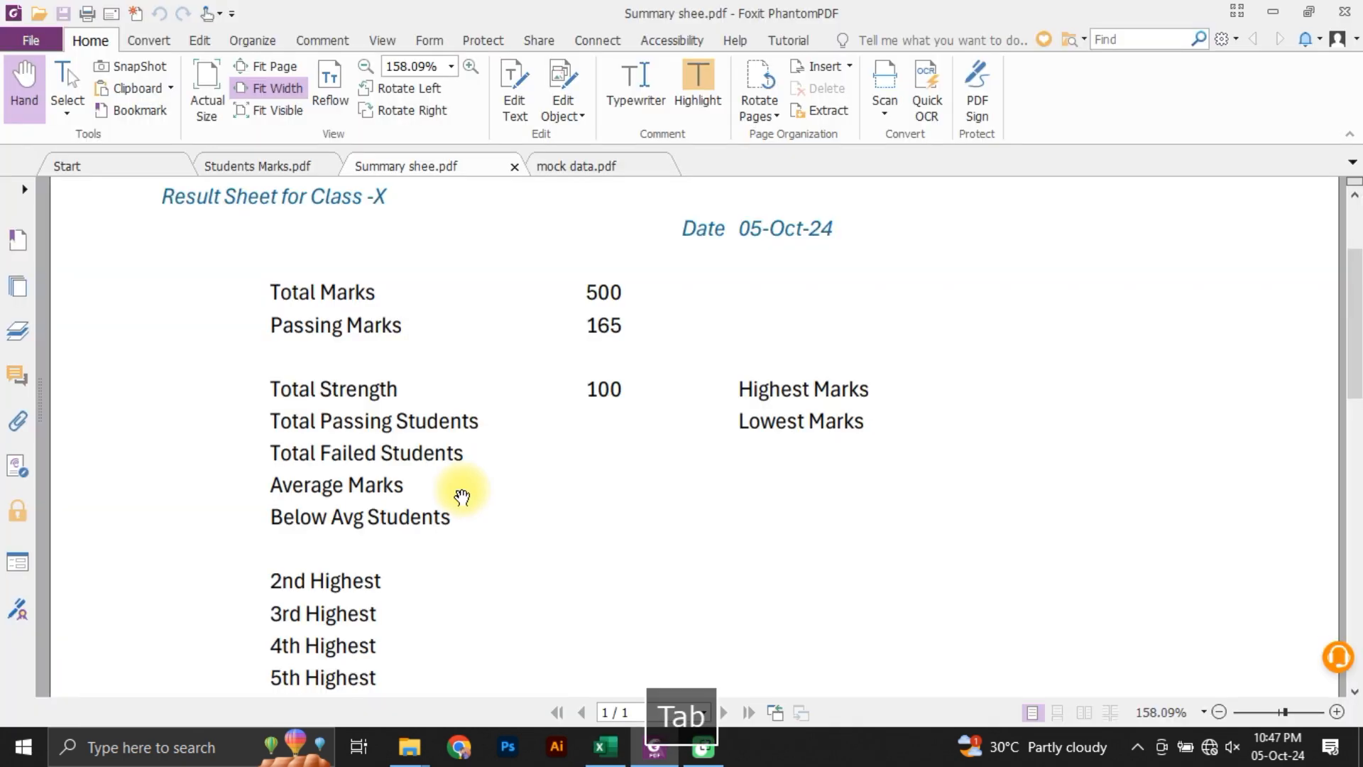
pyautogui.hotkey('alt', 'Tab')
pyautogui.write('total pa')
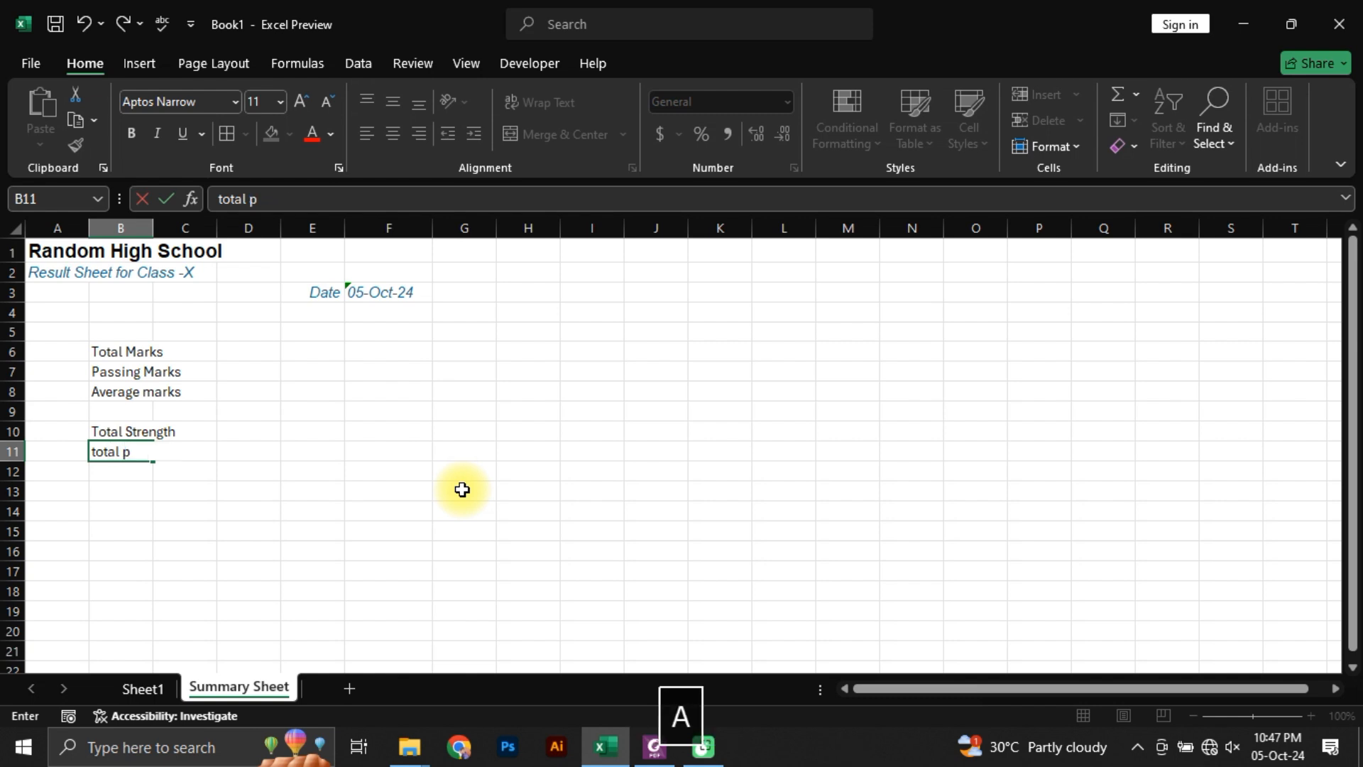
pyautogui.press('BackSpace')
pyautogui.press('BackSpace')
pyautogui.write('failed Students')
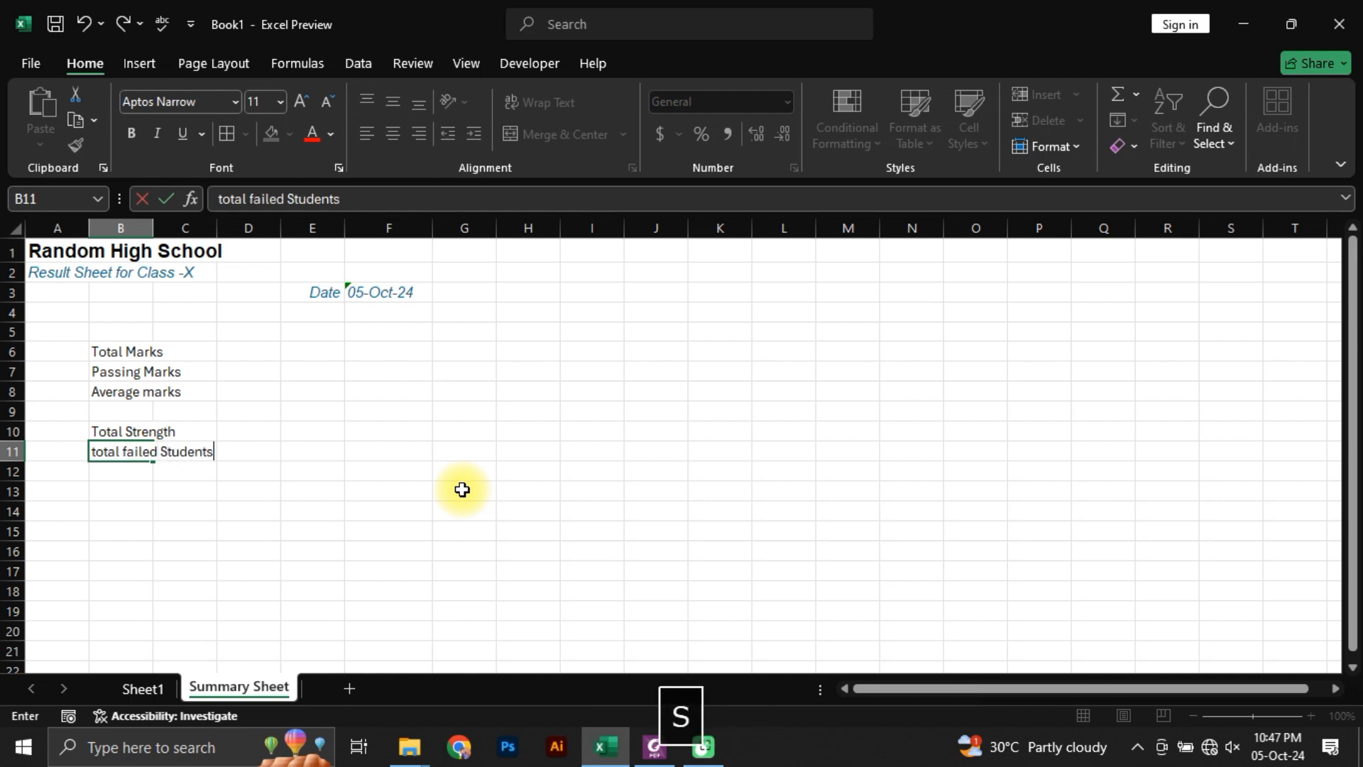
pyautogui.press('Return')
pyautogui.write('Total passed Stud')
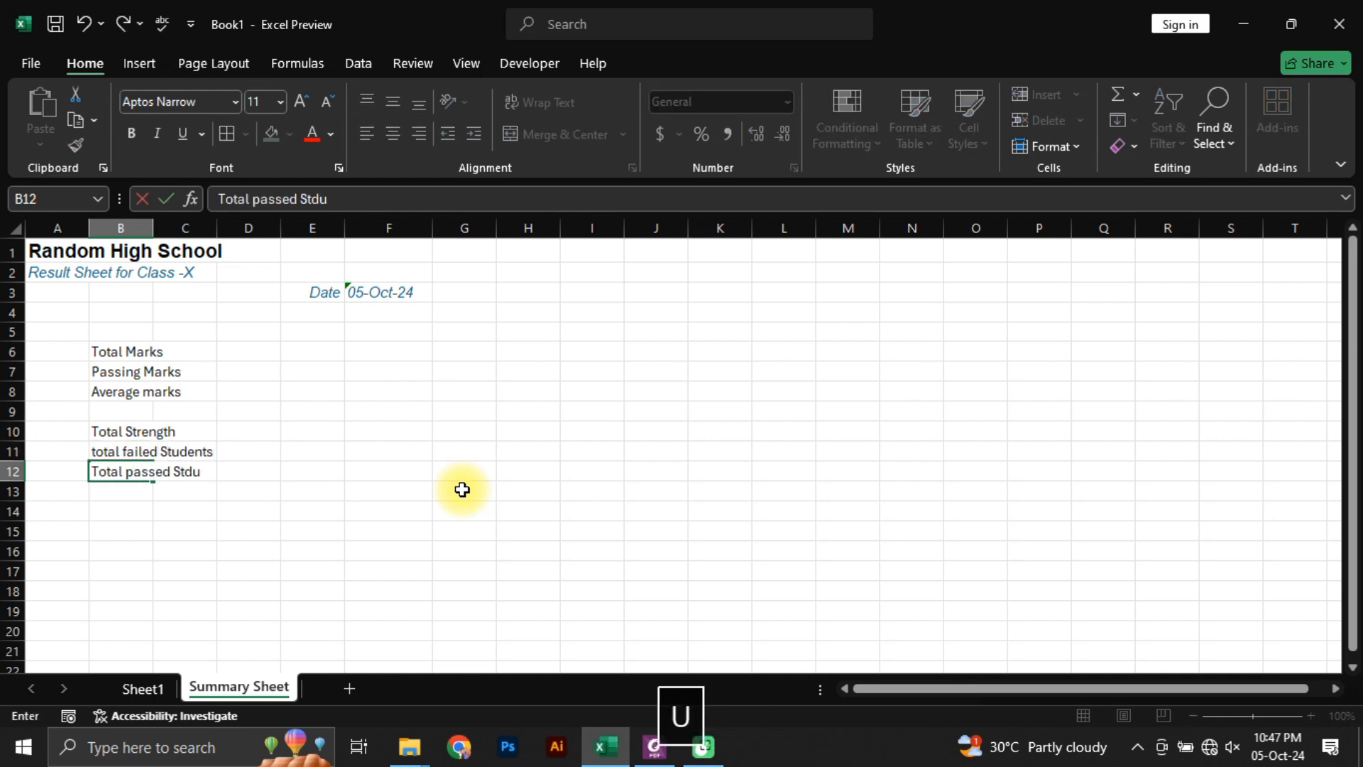
pyautogui.write('ents')
pyautogui.press('Return')
# Step: Check the remaining student labels in the summary PDF, and enter Below Average Students in B13
pyautogui.hotkey('alt', 'Tab')
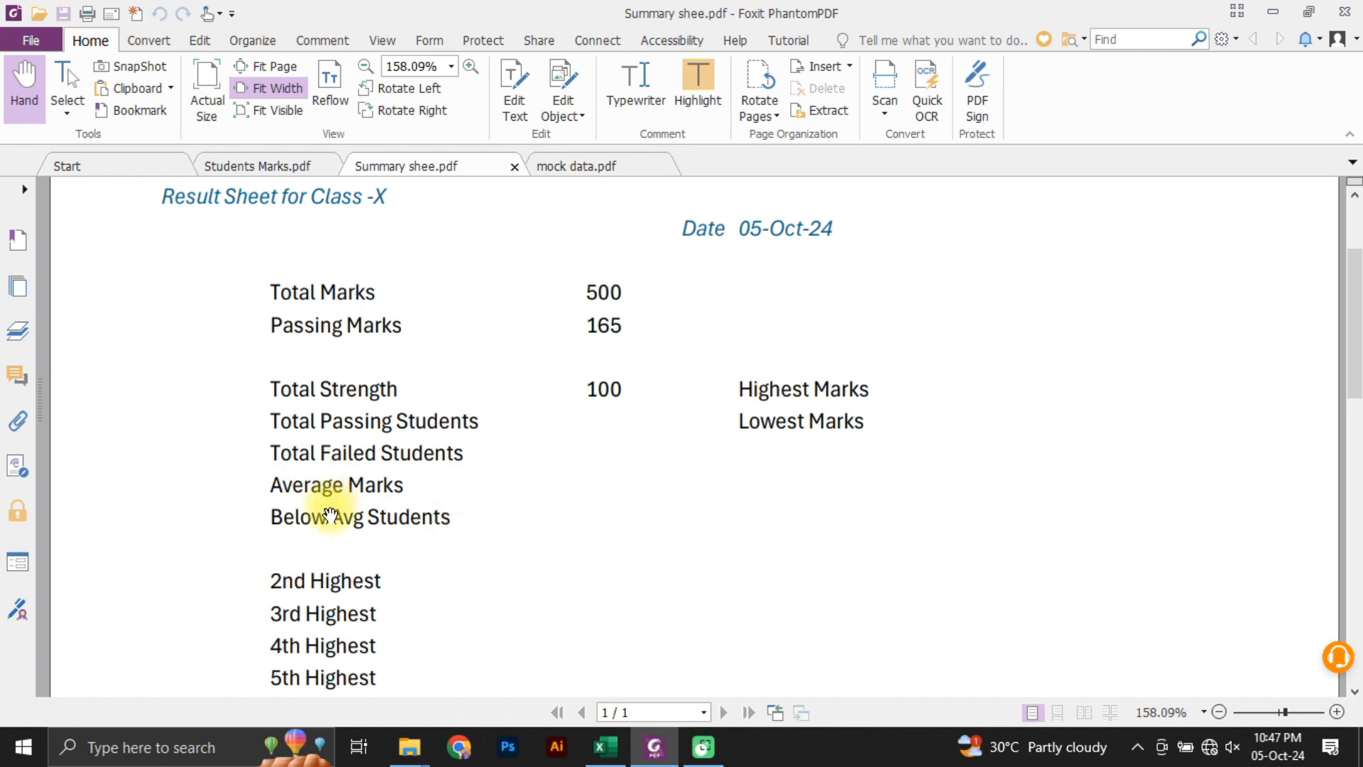
pyautogui.hotkey('alt', 'Tab')
pyautogui.write('Be')
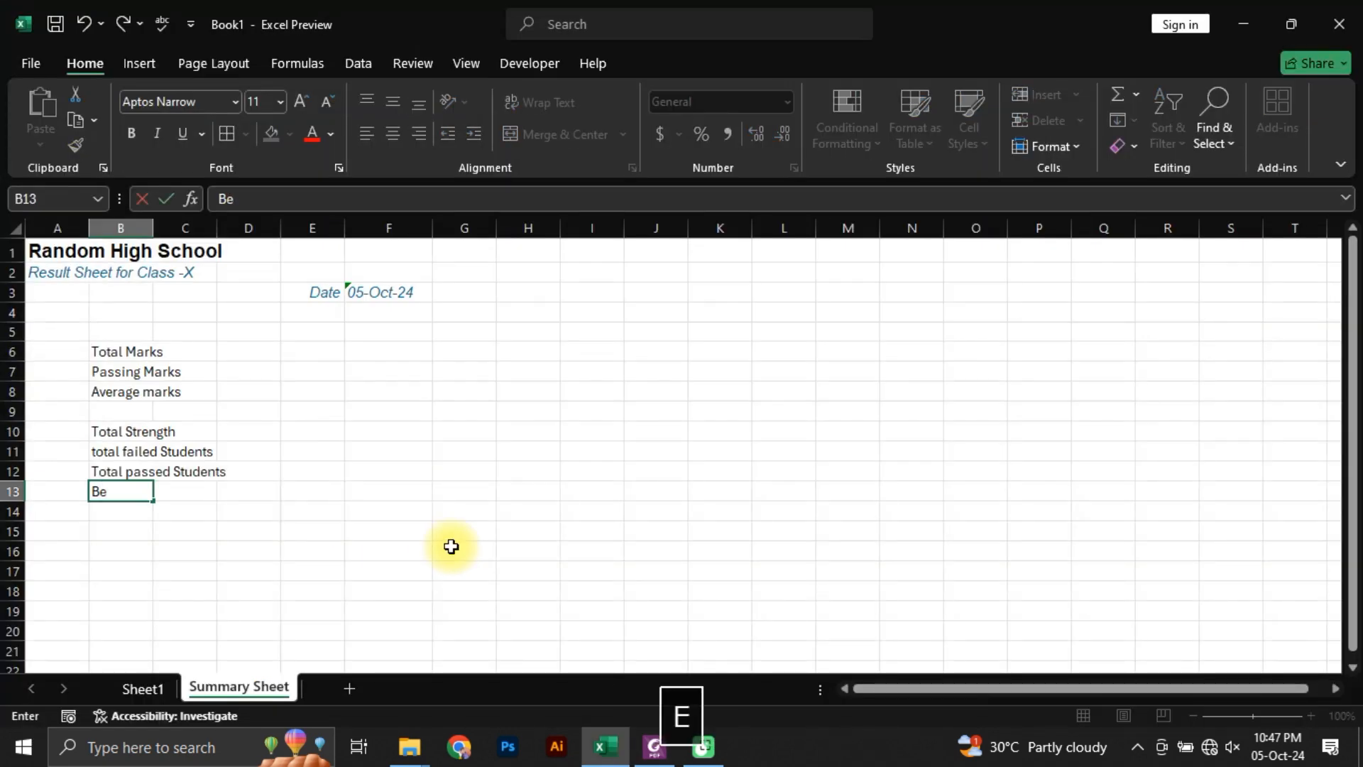
pyautogui.write('low Average Studen')
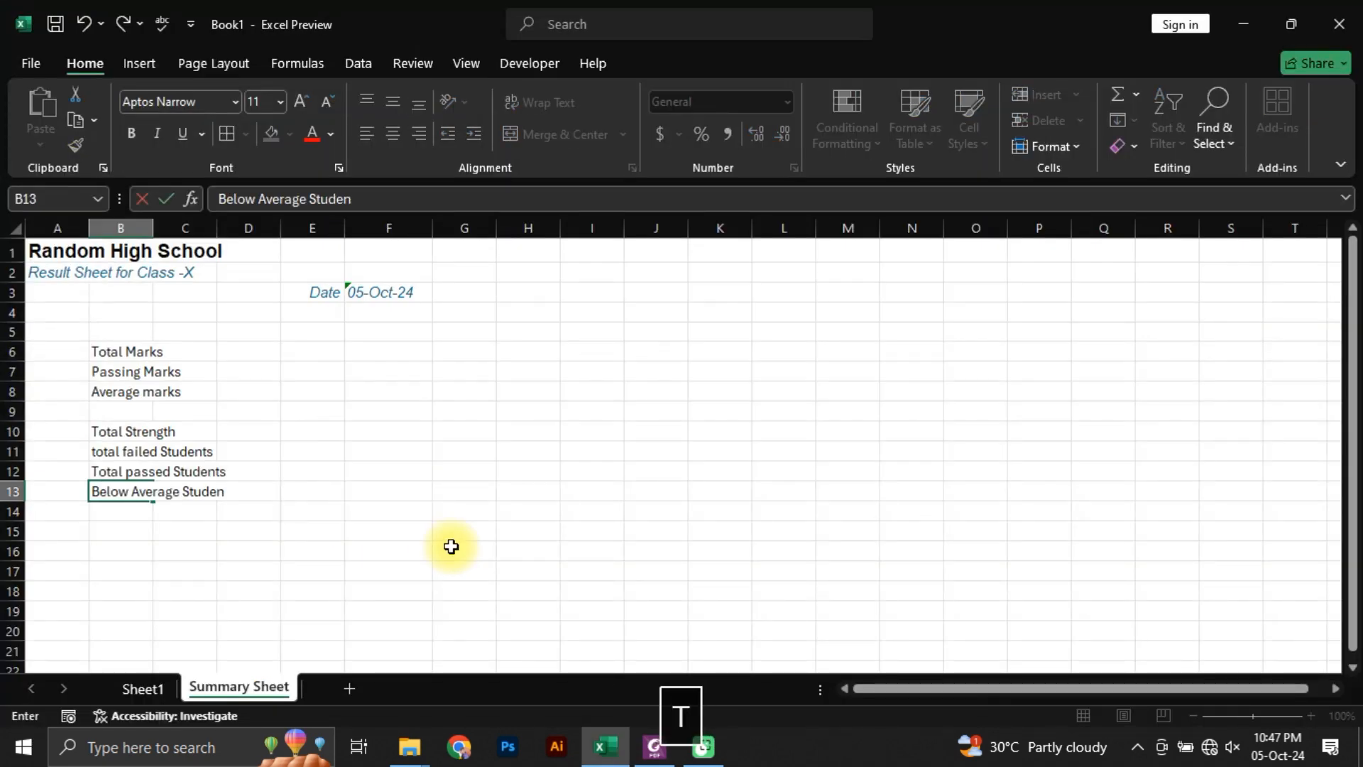
pyautogui.write('ts')
pyautogui.press('Return')
# Step: Look up the highest and lowest marks labels in the summary PDF, and enter Lowest marks in B14
pyautogui.hotkey('alt', 'Tab')
pyautogui.scroll(-2, 852, 327)
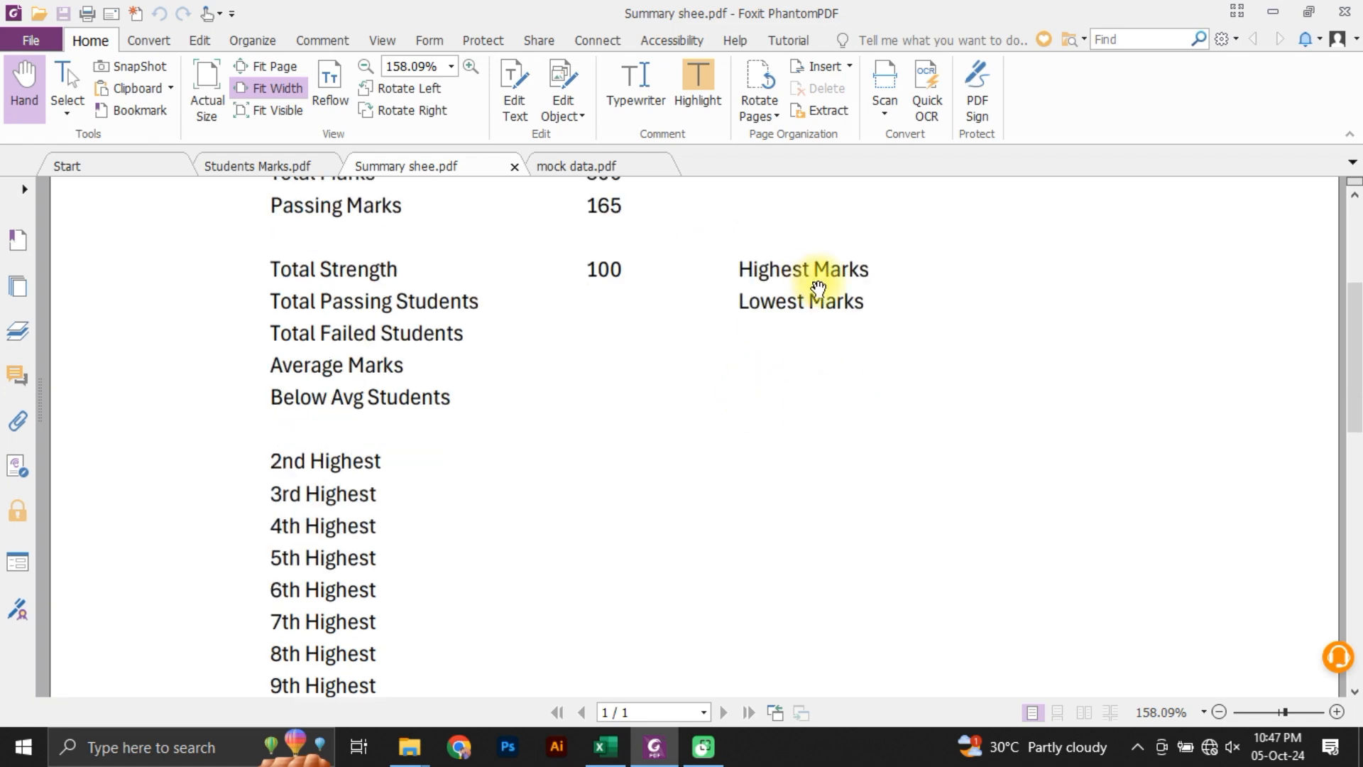
pyautogui.hotkey('alt', 'Tab')
pyautogui.scroll(-1, 137, 487)
pyautogui.press('Down')
pyautogui.press('Up')
pyautogui.press('Up')
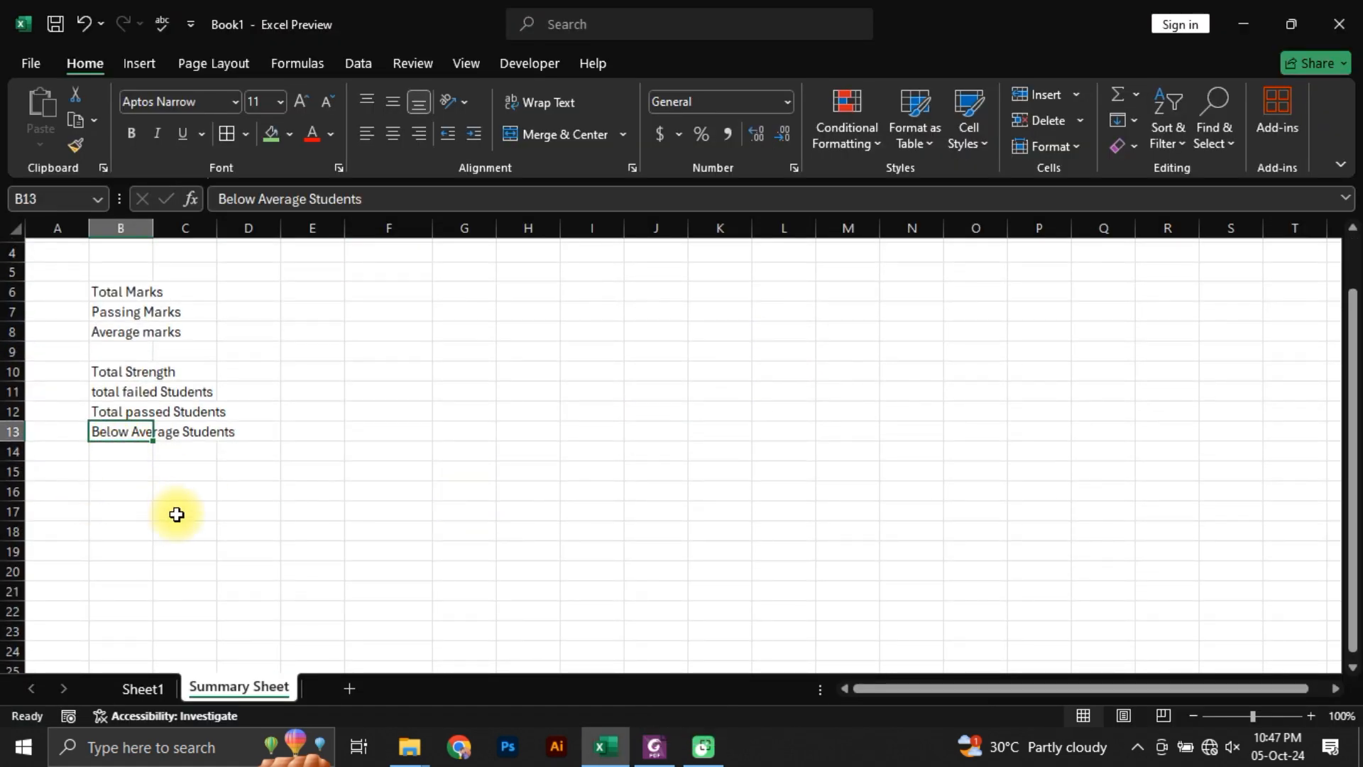
pyautogui.press('Down')
pyautogui.write('Lowest m')
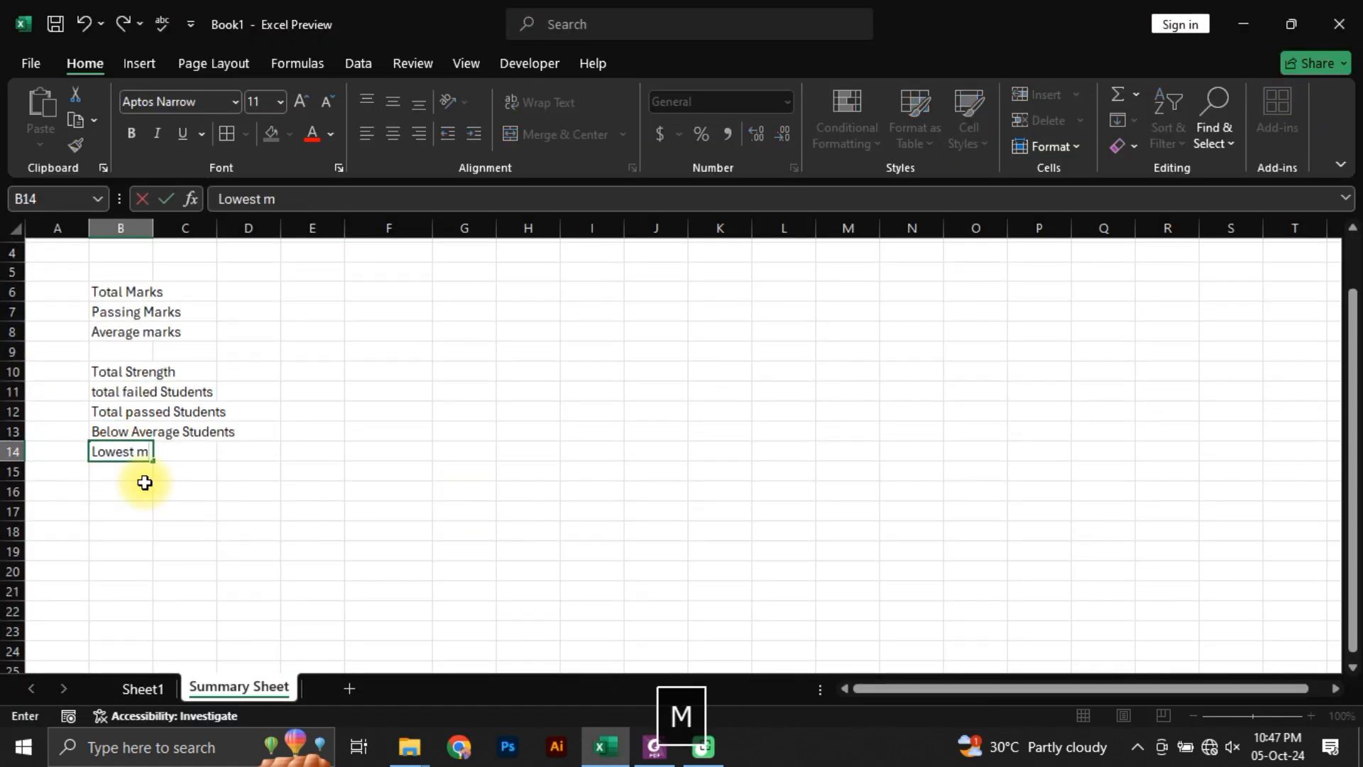
pyautogui.write('arks')
pyautogui.press('Return')
pyautogui.press('Return')
# Step: Check the ranked highest-mark labels in the summary PDF, and enter 1st Highest marks in G6
pyautogui.hotkey('alt', 'Tab')
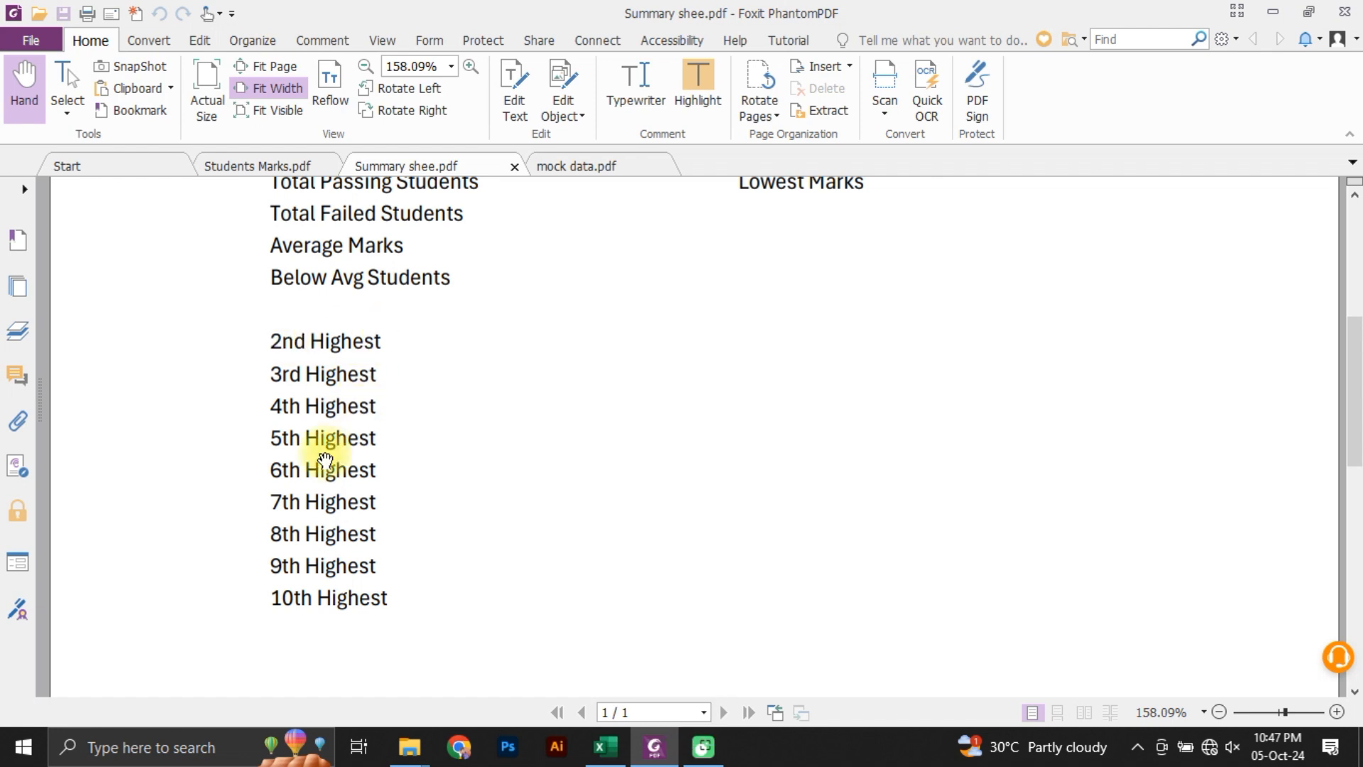
pyautogui.hotkey('alt', 'Tab')
pyautogui.click(464, 291)
pyautogui.write('1')
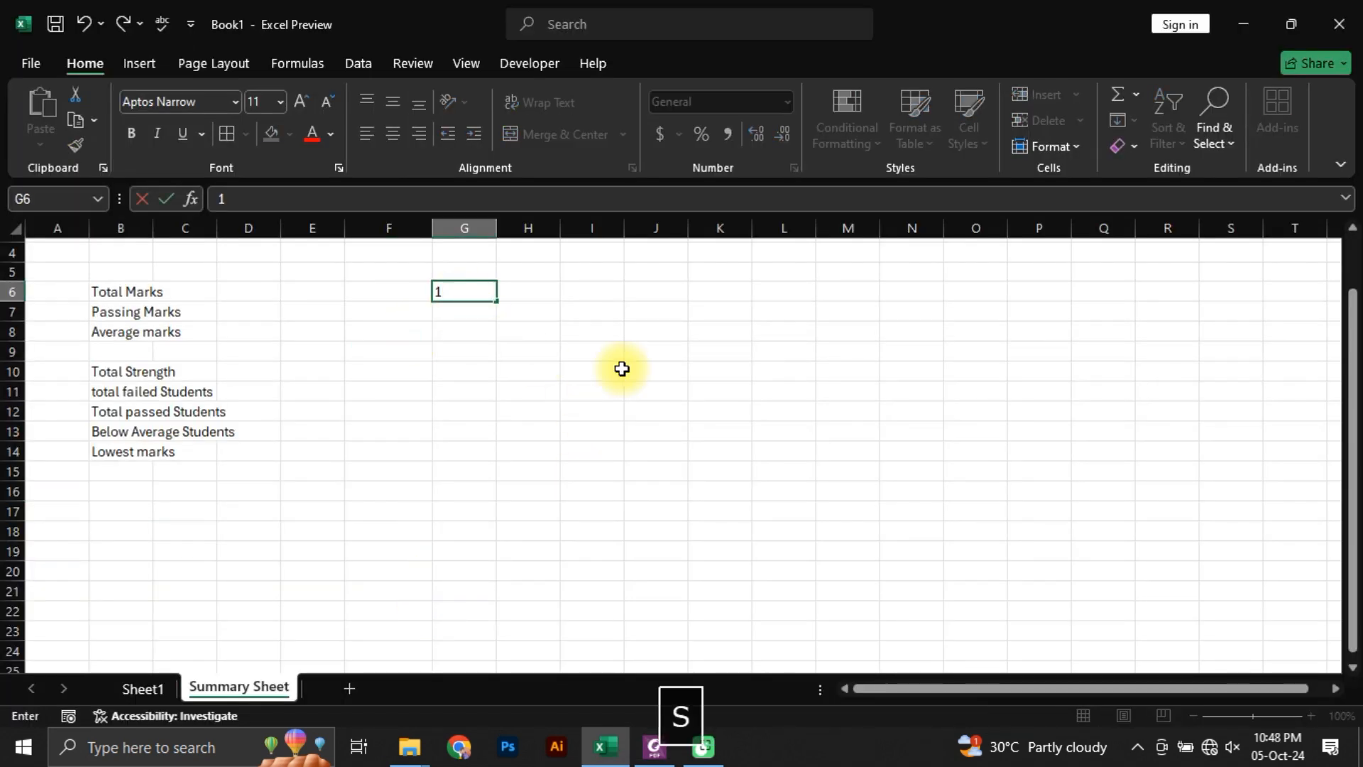
pyautogui.write('st Highest ma')
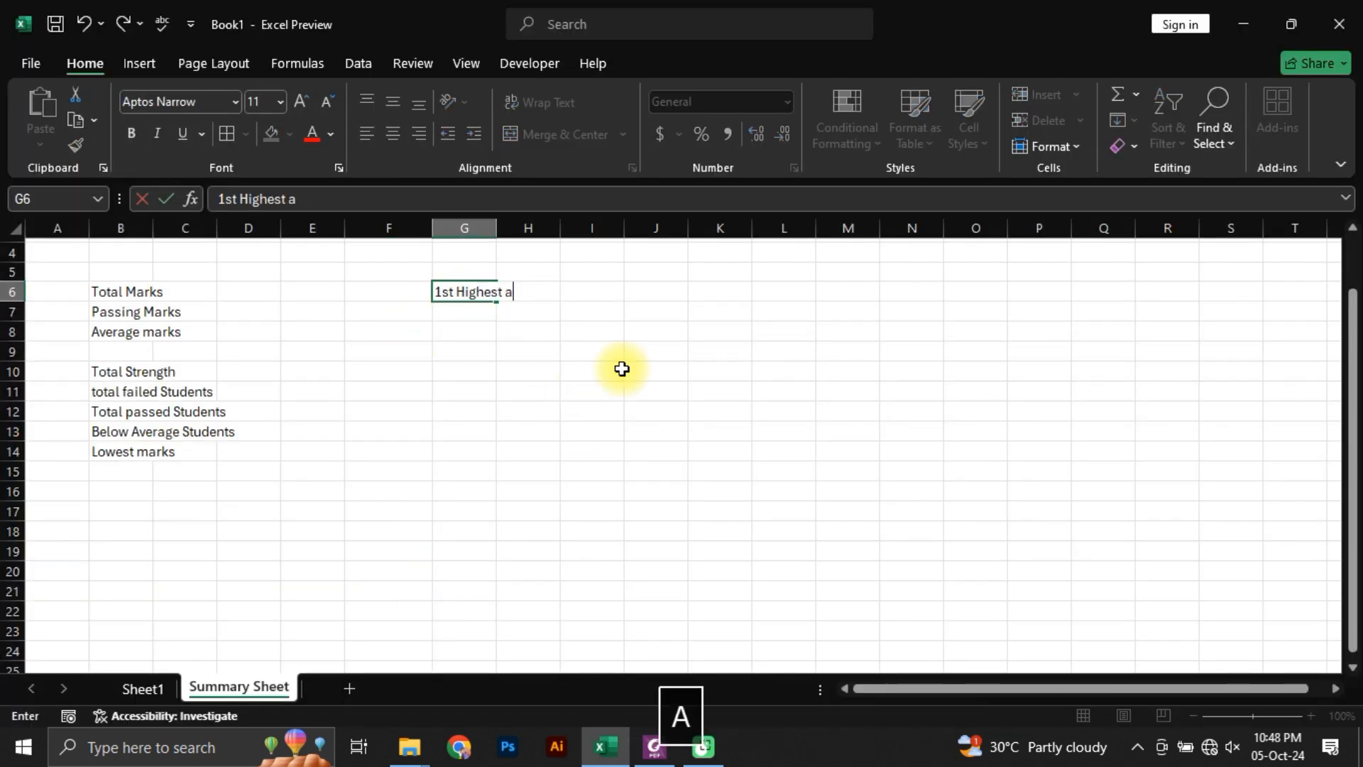
pyautogui.press('BackSpace')
pyautogui.write('marks')
pyautogui.press('Return')
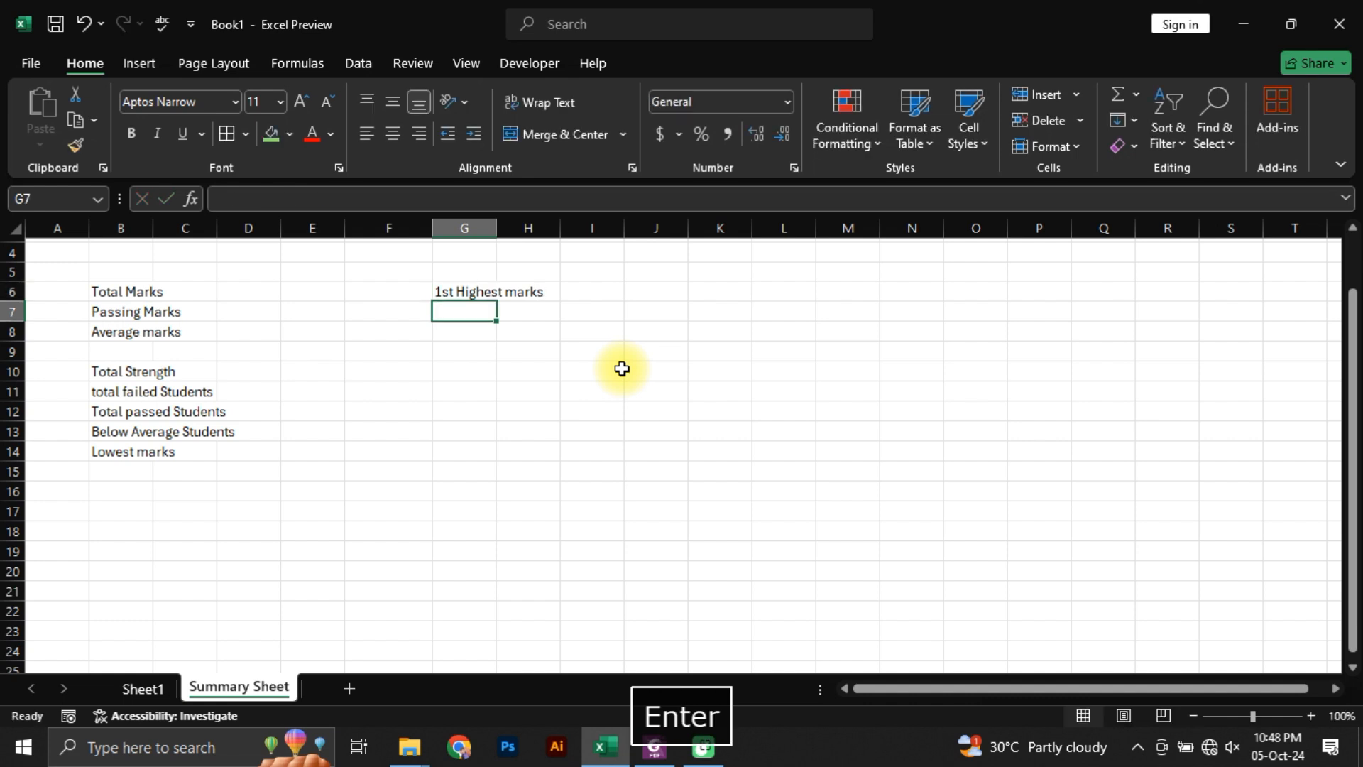
# Step: Enter 2nd Highest Marks in G7, and fill the ranking series down to 10th Highest marks in G15
pyautogui.write('2nd Highest Marks')
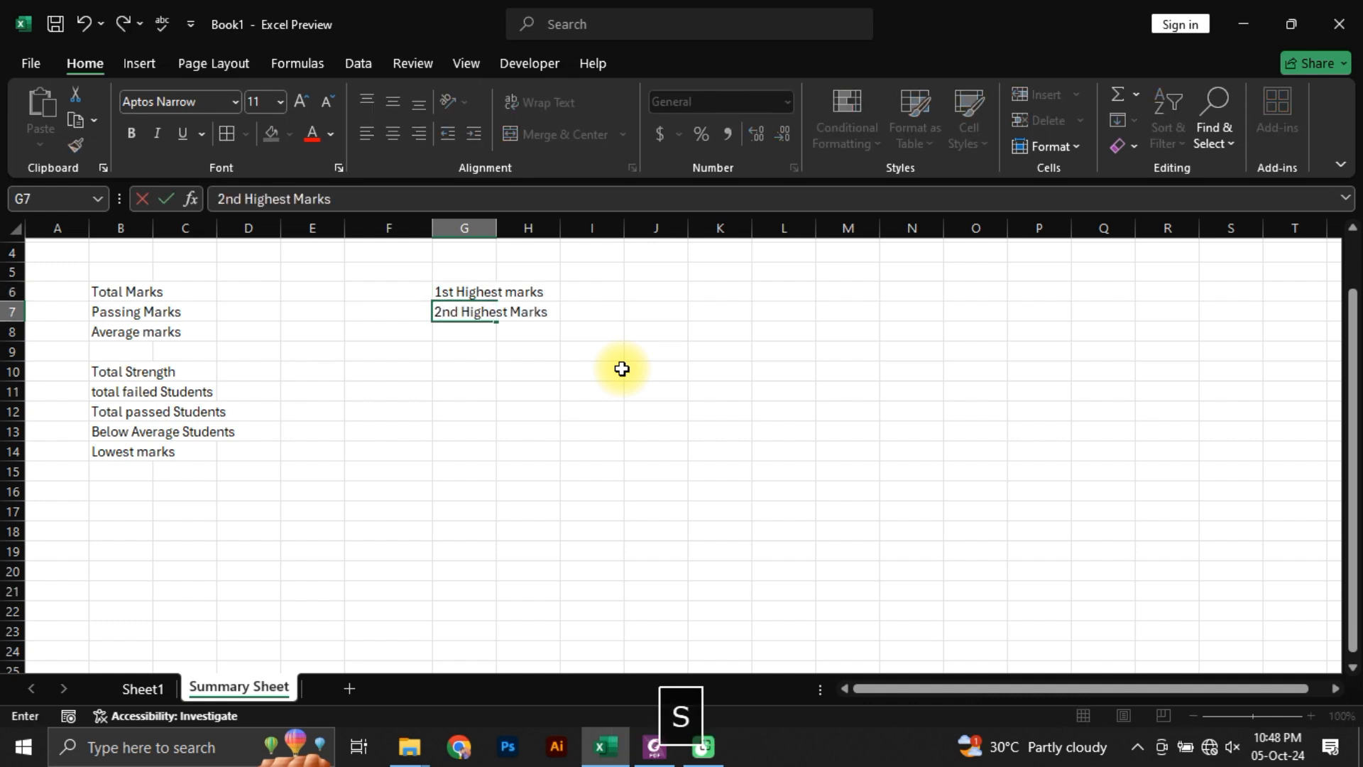
pyautogui.press('Up')
pyautogui.hotkey('shift', 'Down')
pyautogui.moveTo(497, 322); pyautogui.dragTo(497, 487)
pyautogui.click(490, 432)
# Step: Autofit the widths of columns G and B to their labels
pyautogui.click(493, 291)
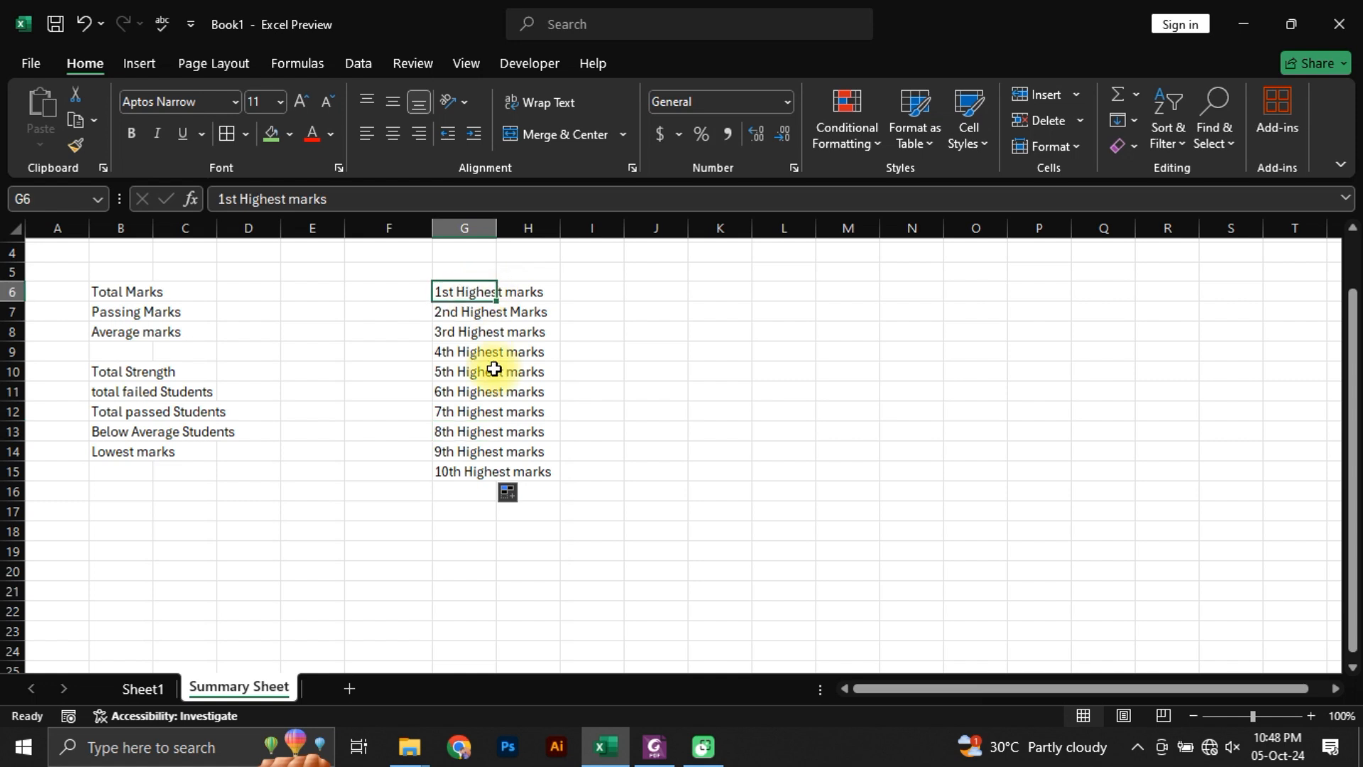
pyautogui.press('Escape')
pyautogui.hotkey('ctrl', 'shift', 'Down')
pyautogui.hotkey('alt', 'h')
pyautogui.press('o')
pyautogui.press('i')
pyautogui.press('Down')
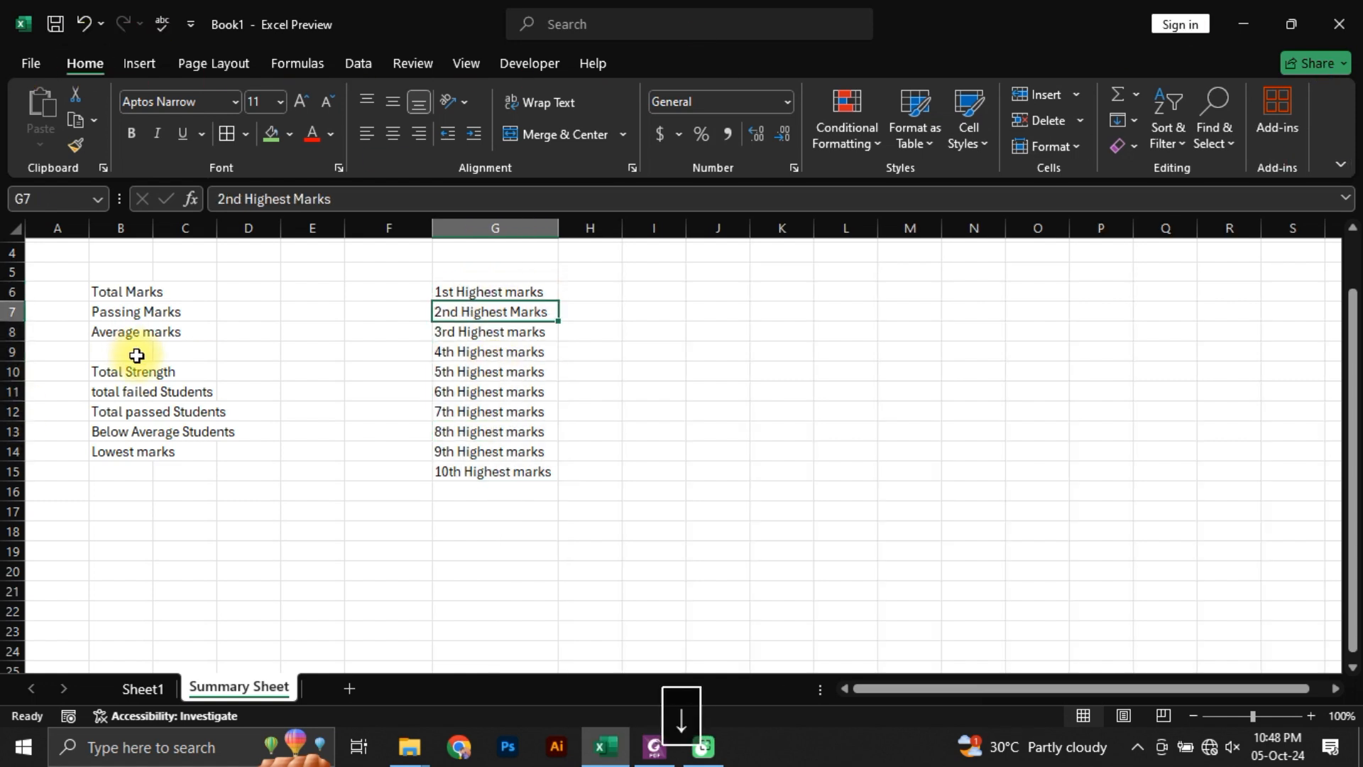
pyautogui.click(135, 391)
pyautogui.scroll(1, 183, 356)
# Step: Enter 500 as the Total Marks in C6 and 165 as the Passing Marks in C7
pyautogui.click(279, 358)
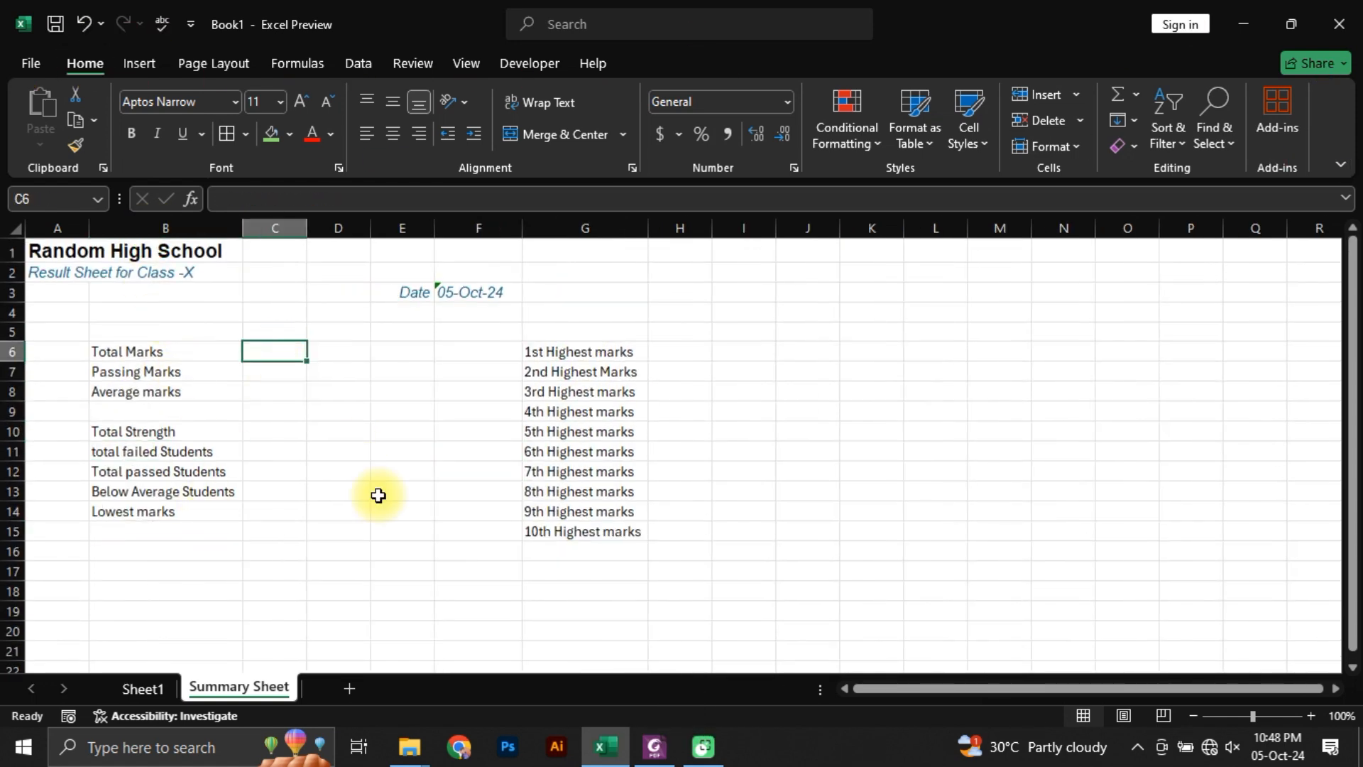
pyautogui.write('500')
pyautogui.press('Return')
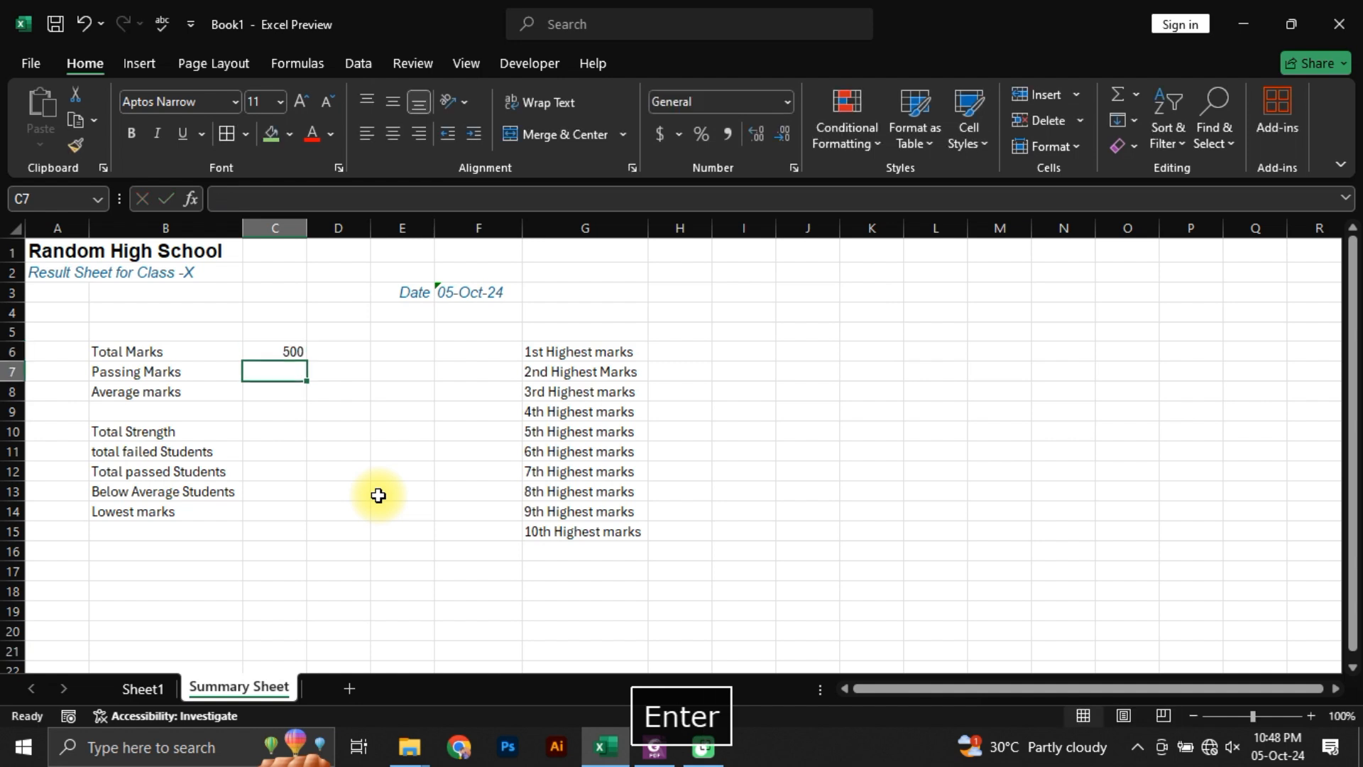
pyautogui.write('165')
pyautogui.press('Return')
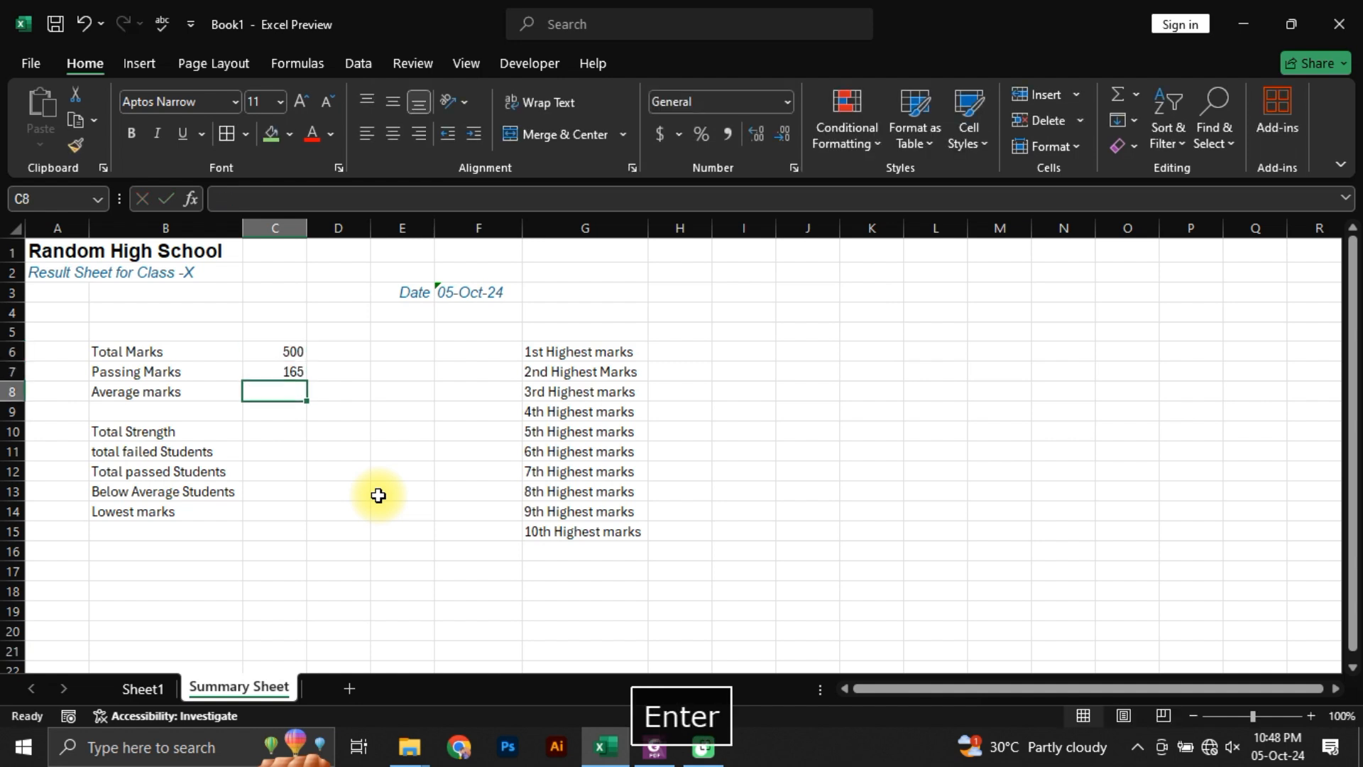
# Step: Try to calculate the Average marks in C8 with AVERAGE over Sheet1's Obtained Marks range J7:J106
pyautogui.write('=av')
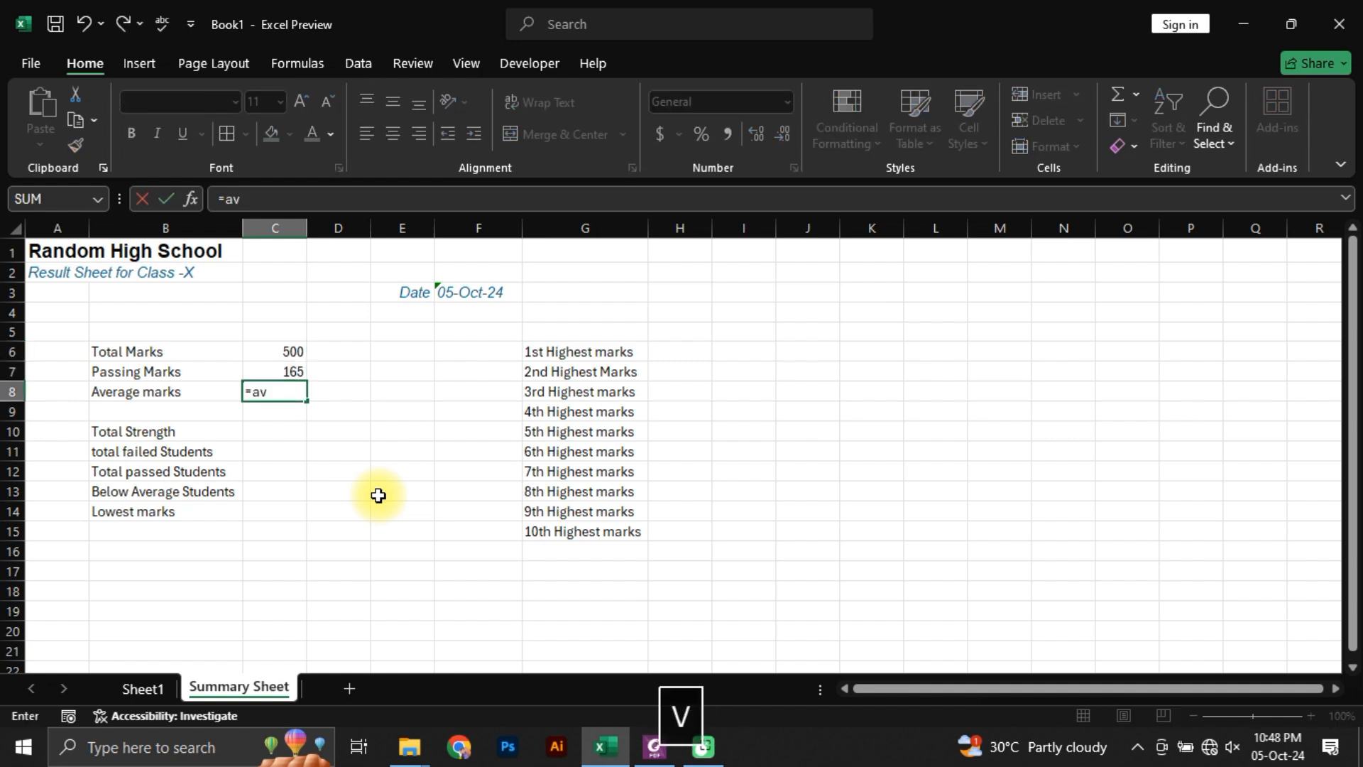
pyautogui.write('erage')
pyautogui.press('Tab')
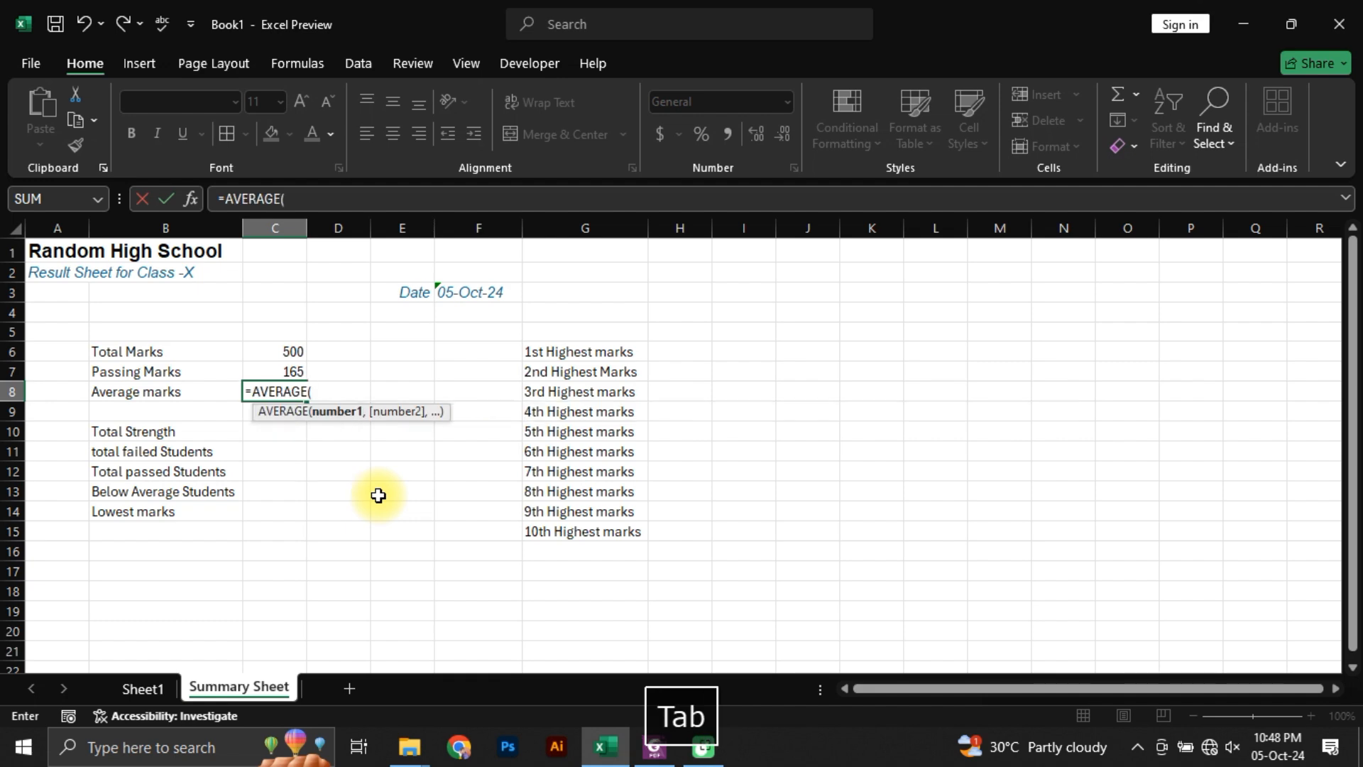
pyautogui.click(144, 688)
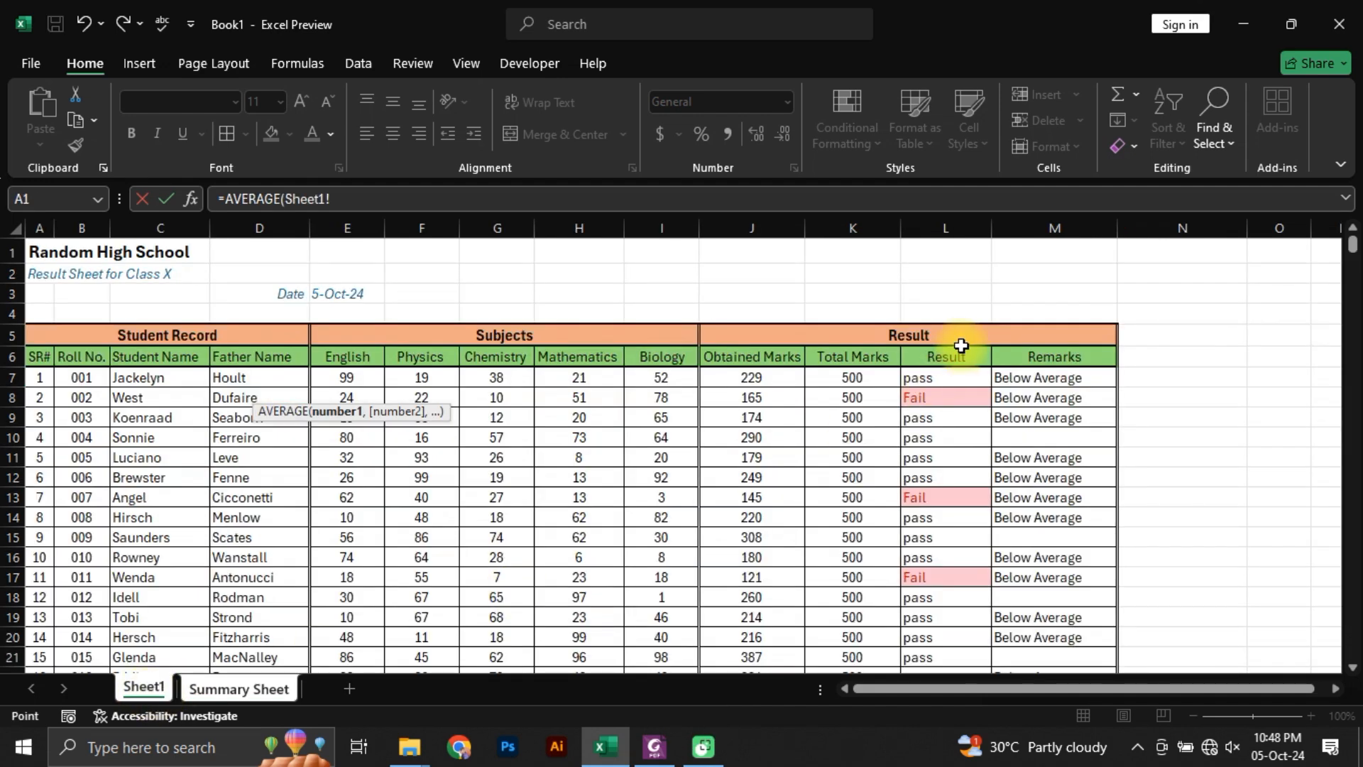
pyautogui.click(760, 373)
pyautogui.hotkey('ctrl', 'shift', 'Down')
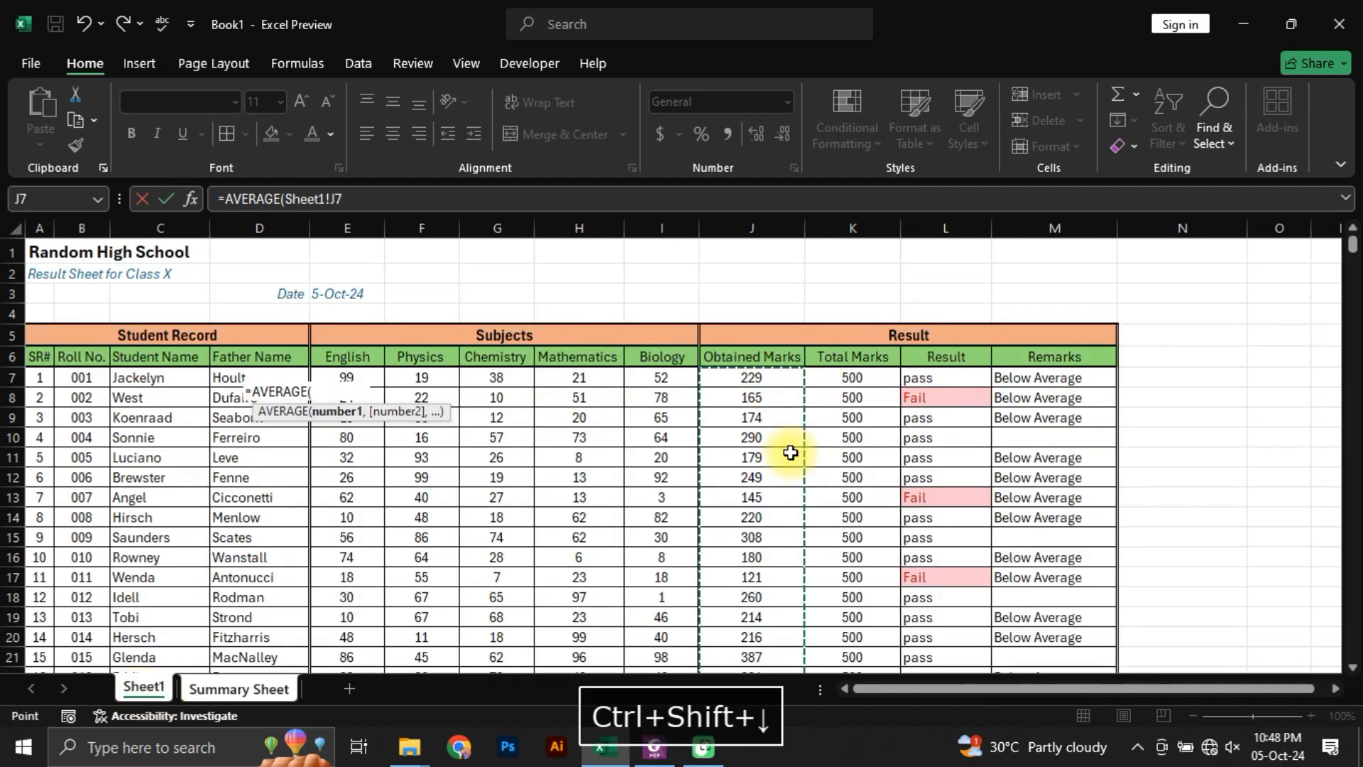
pyautogui.write('\\')
pyautogui.press('Return')
pyautogui.press('Up')
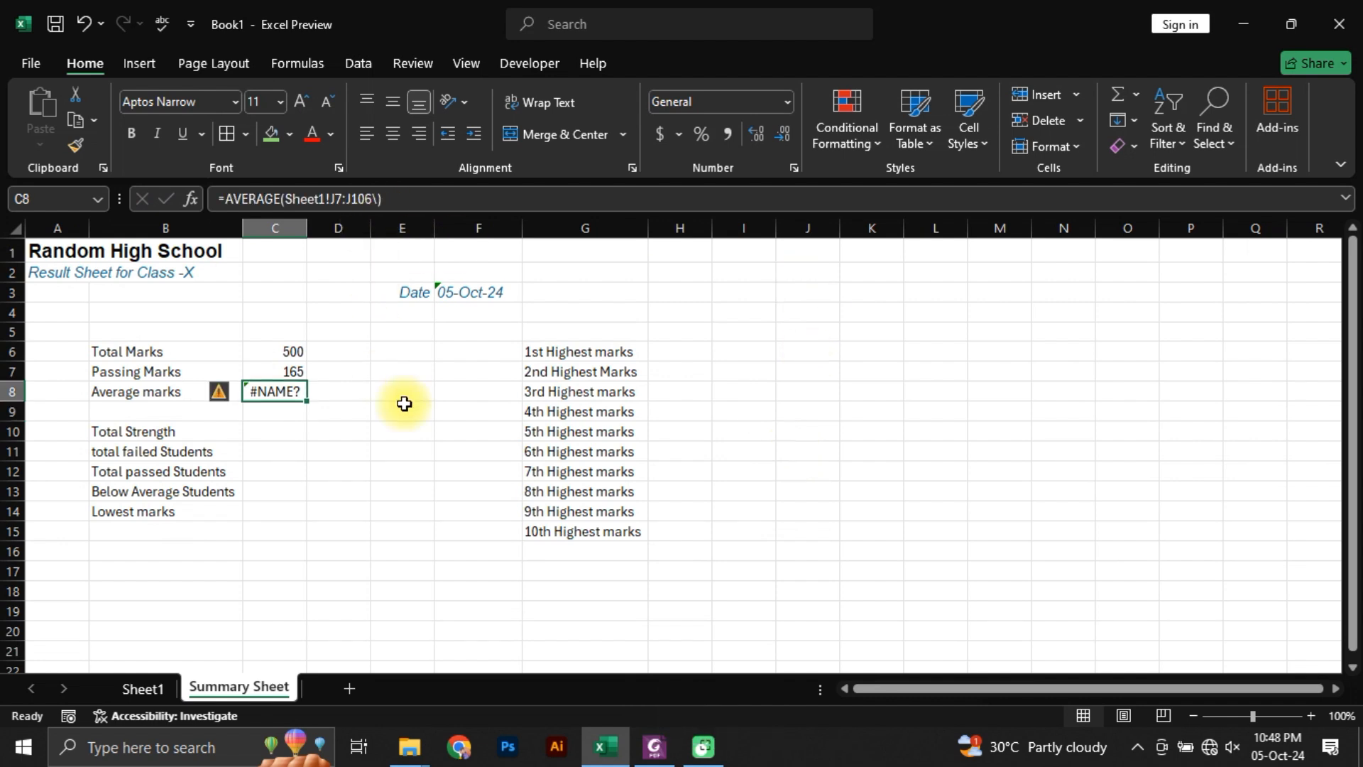
# Step: Re-enter the Average marks formula in C8 as AVERAGE of the Obtained Marks in Sheet1, J7:J106
pyautogui.write('=average')
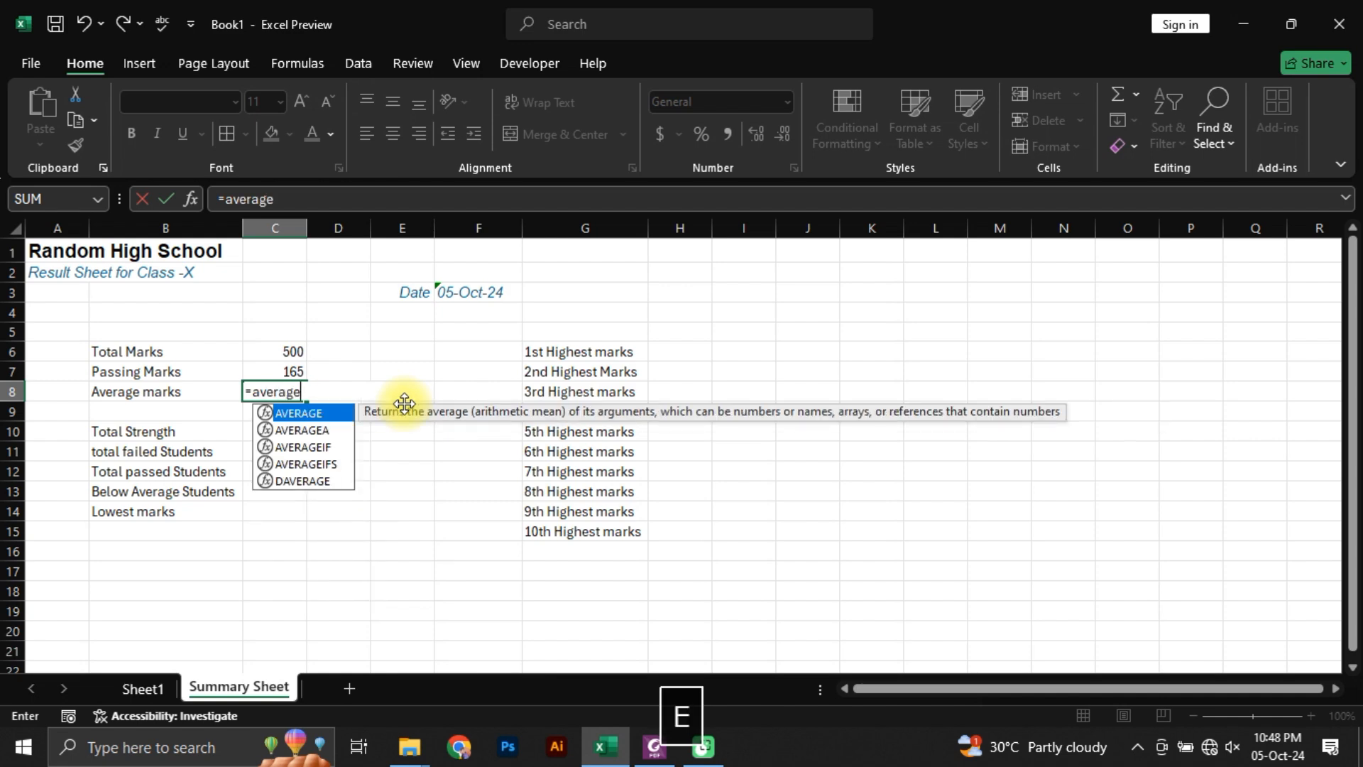
pyautogui.press('Tab')
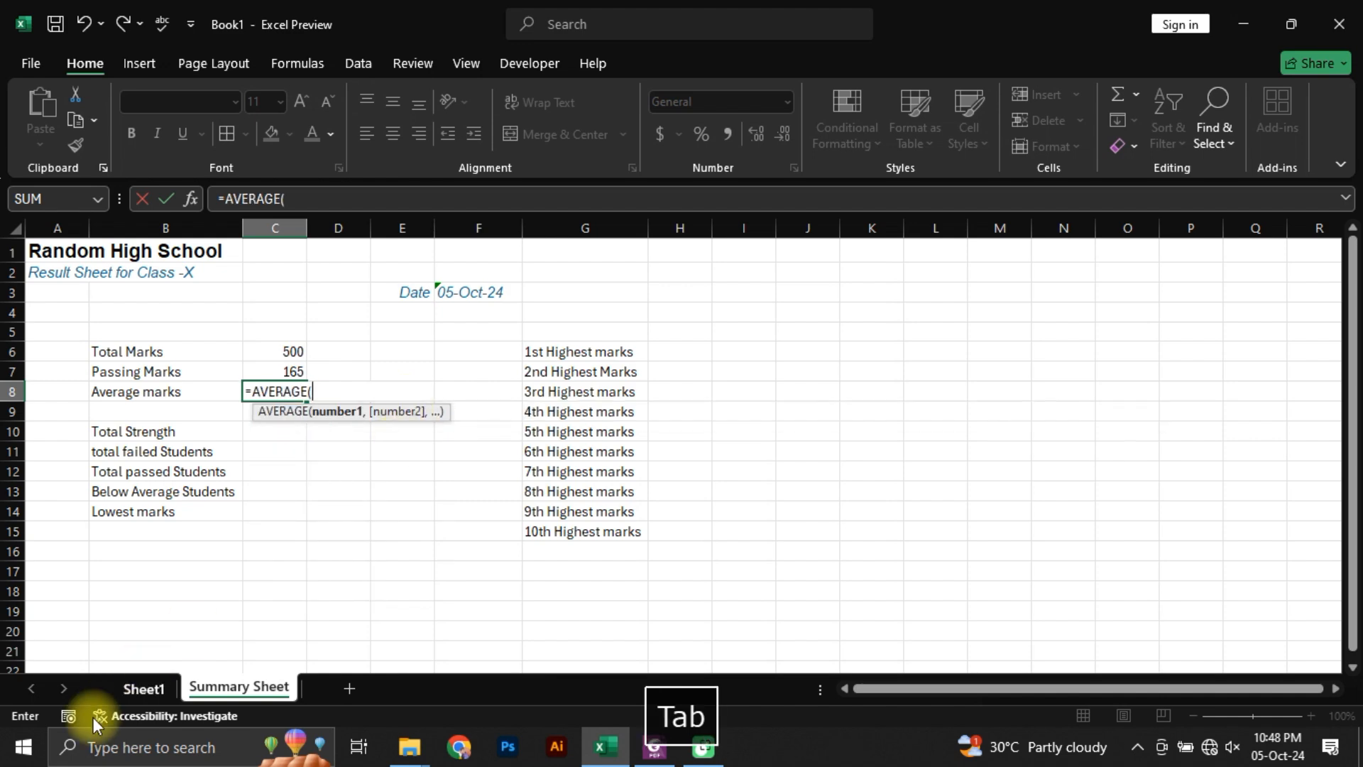
pyautogui.click(144, 687)
pyautogui.scroll(20, 862, 367)
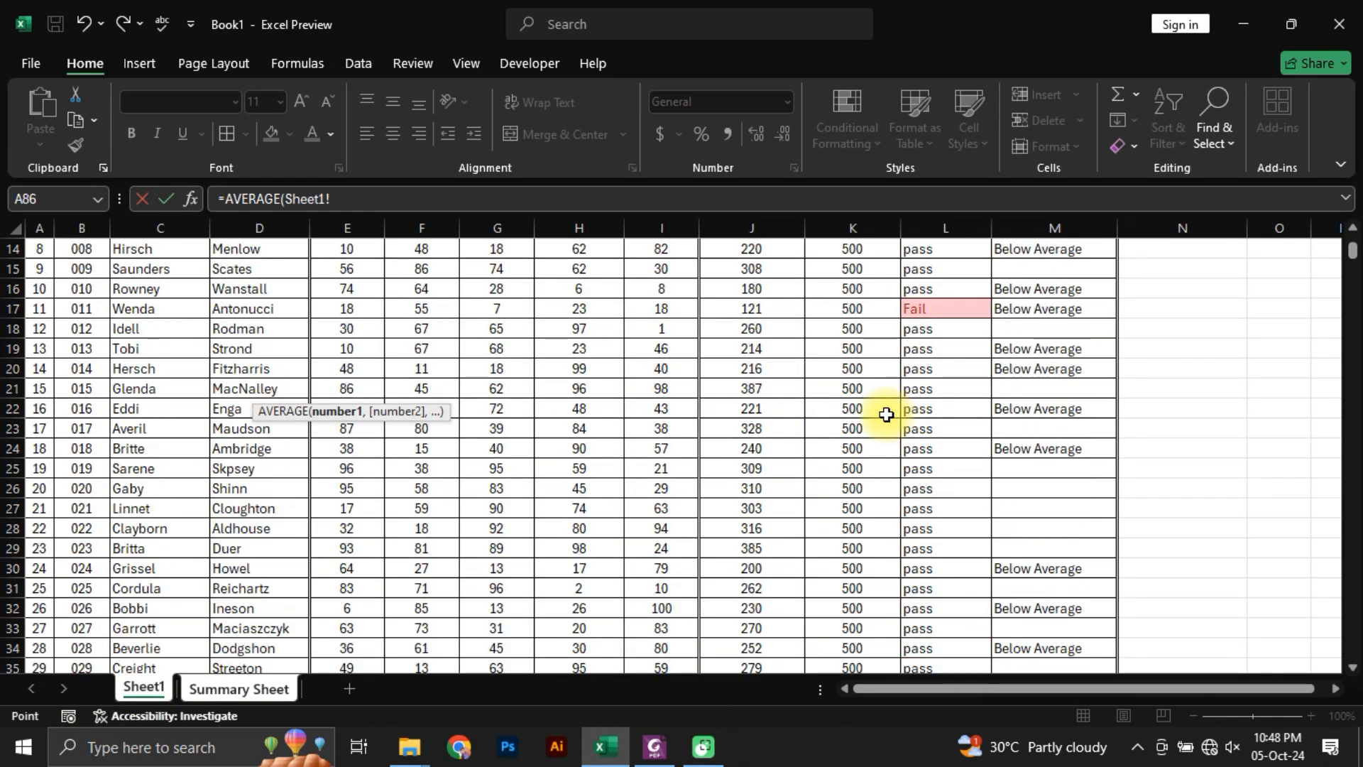
pyautogui.click(752, 377)
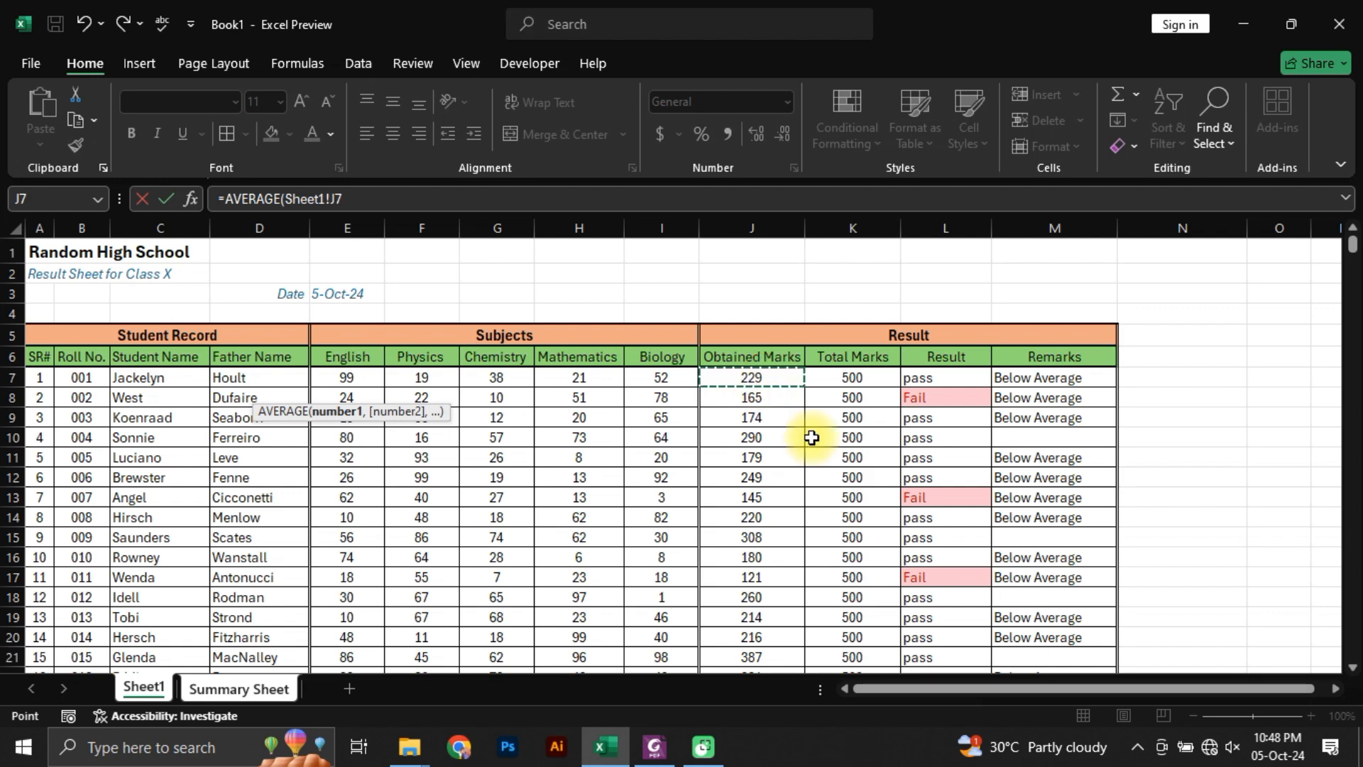
pyautogui.hotkey('ctrl', 'shift', 'Down')
pyautogui.press('Return')
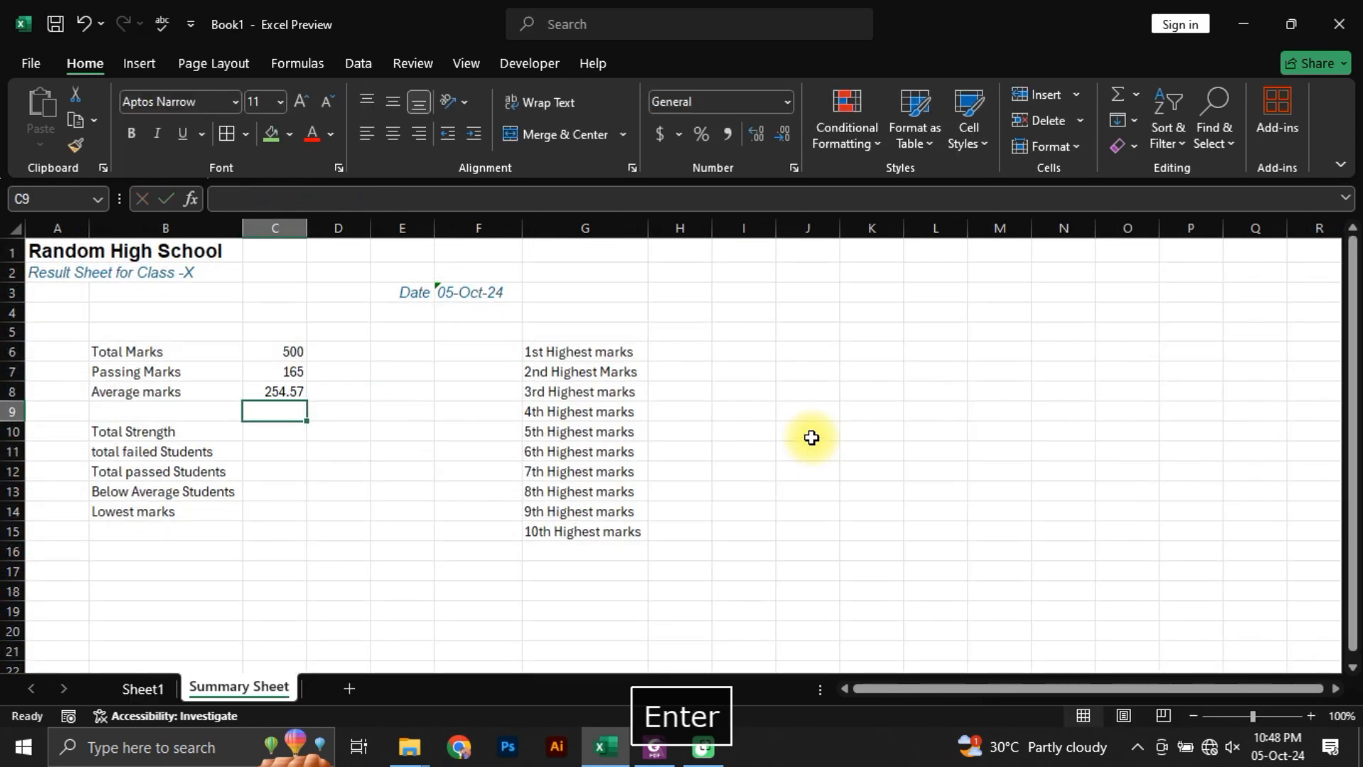
# Step: Enter 100 as the Total Strength in C10
pyautogui.press('Up')
pyautogui.press('Down')
pyautogui.press('Down')
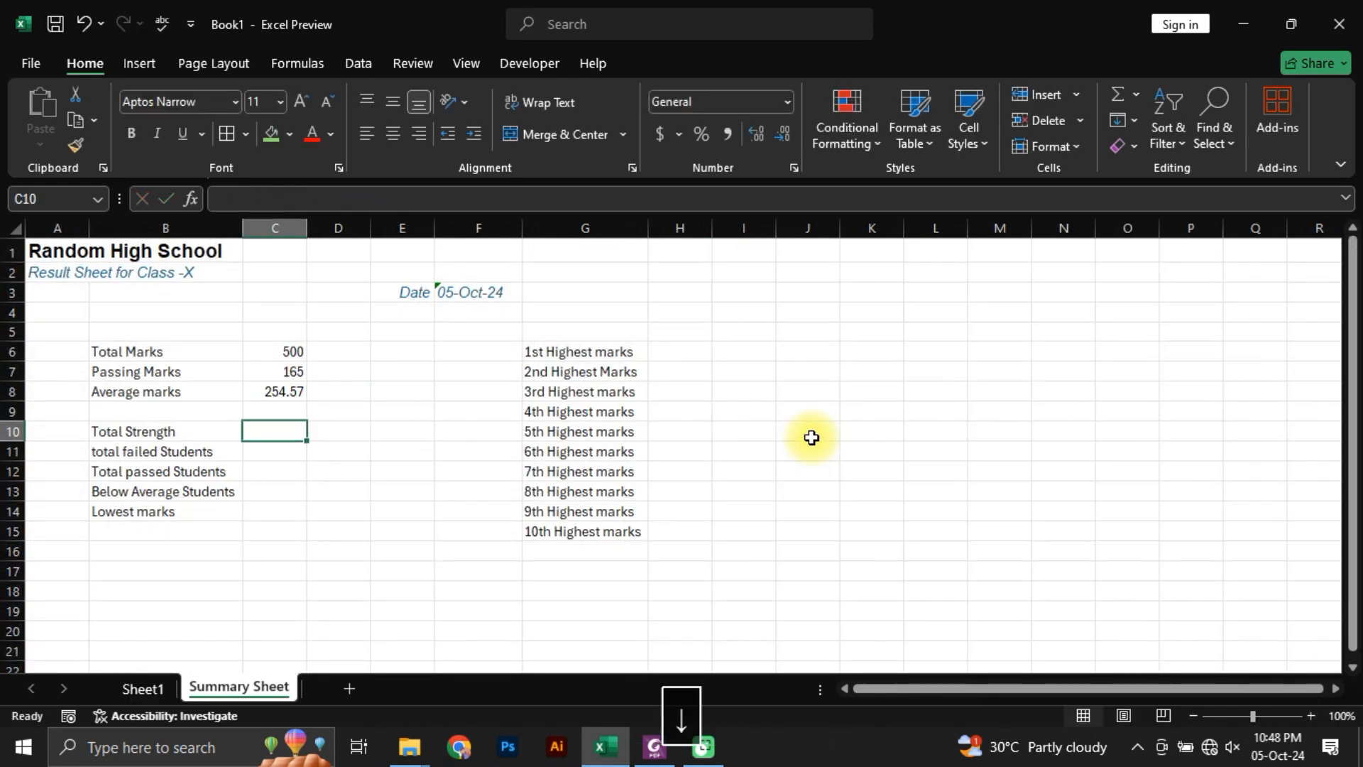
pyautogui.write('100')
pyautogui.press('Return')
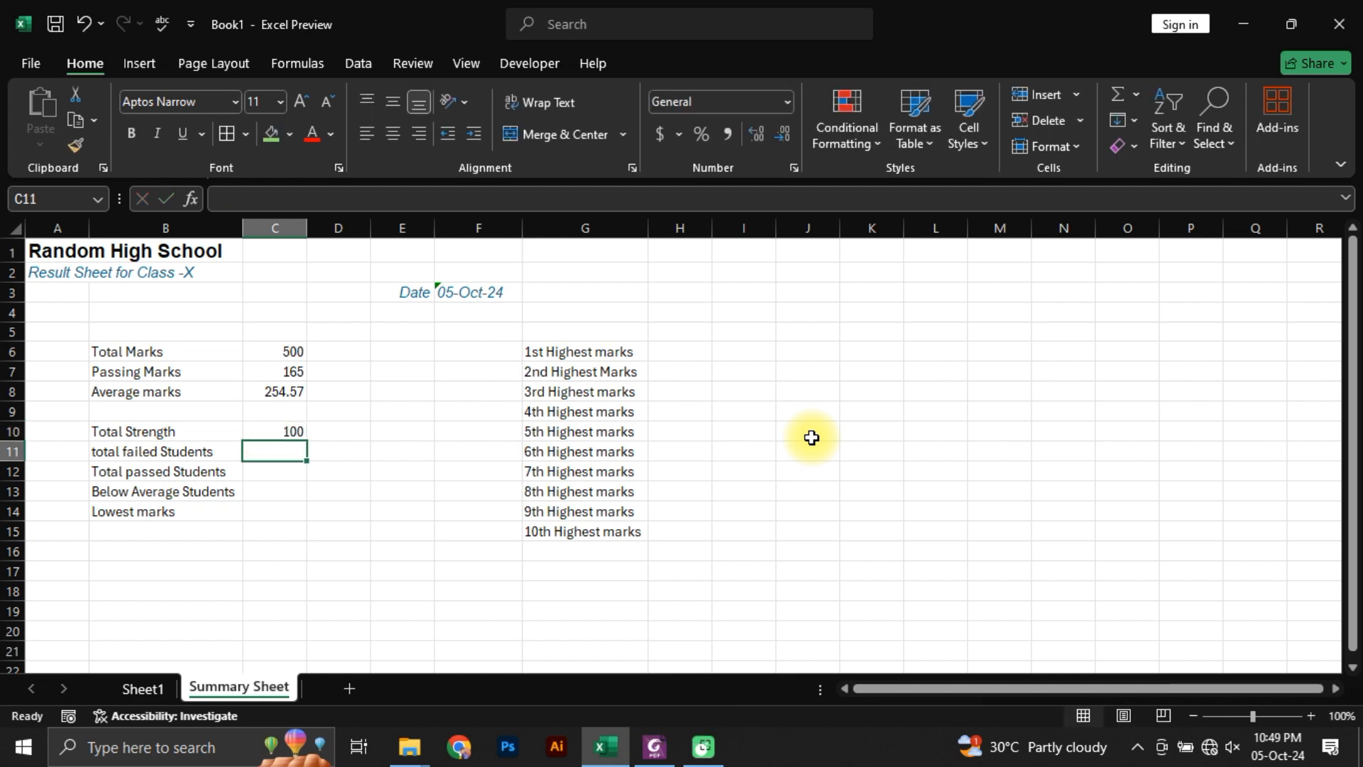
# Step: Try to count the failed students in C11 with COUNTA over Sheet1's Result column, L7:L106
pyautogui.click(177, 455)
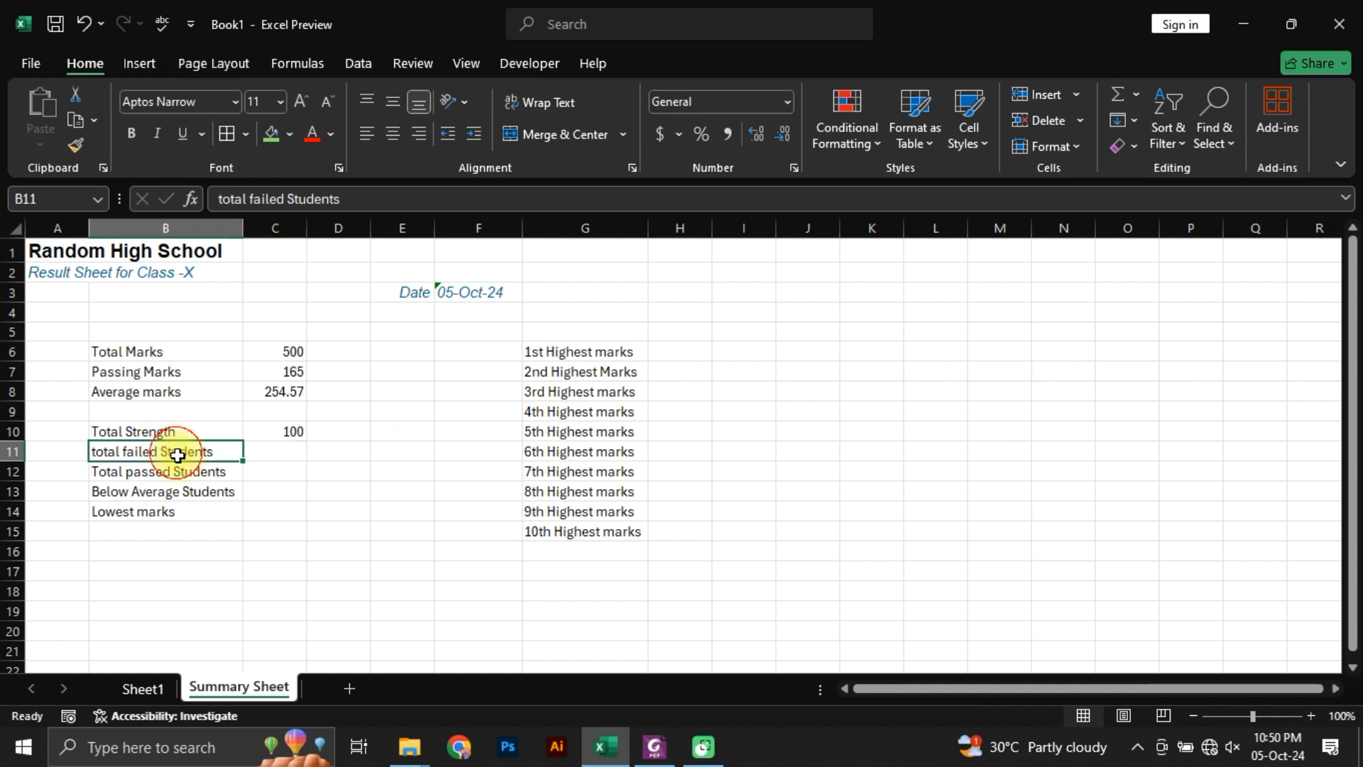
pyautogui.click(271, 457)
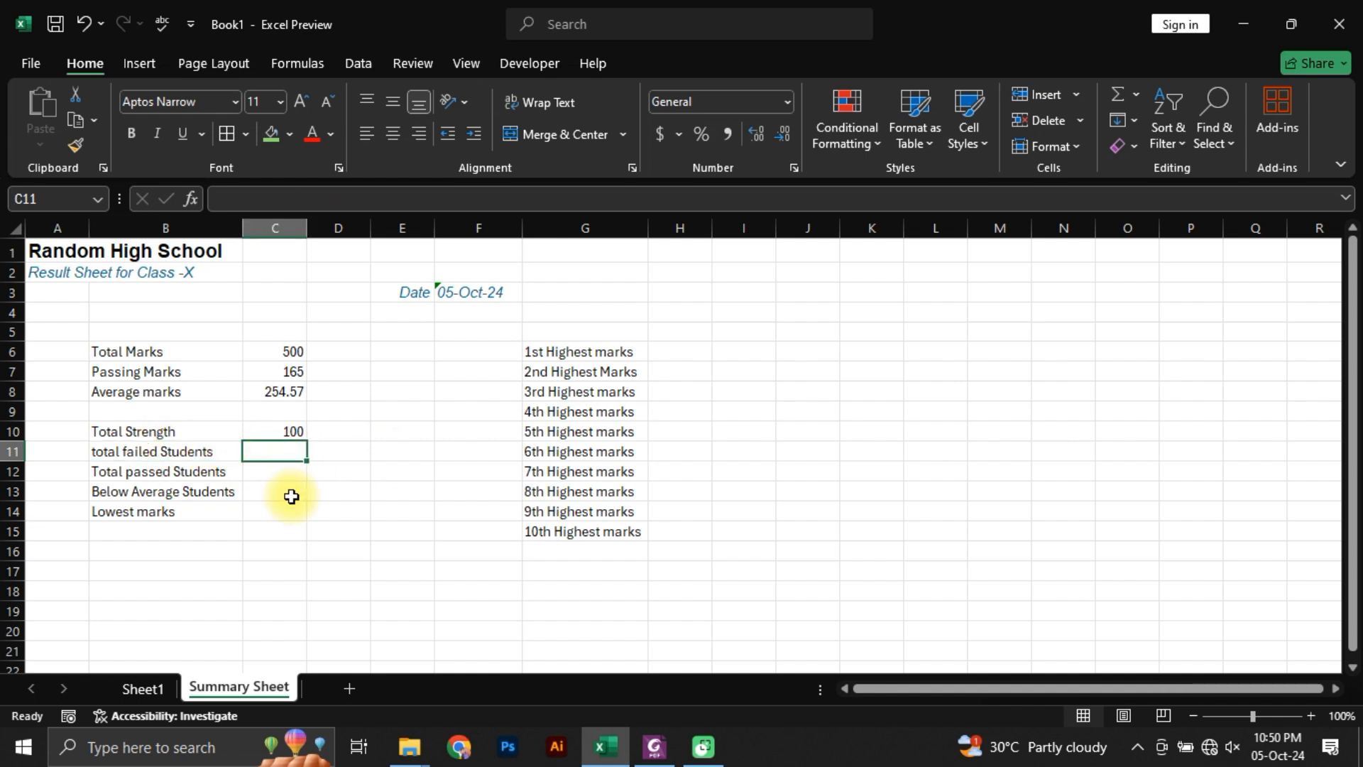
pyautogui.write('=countif')
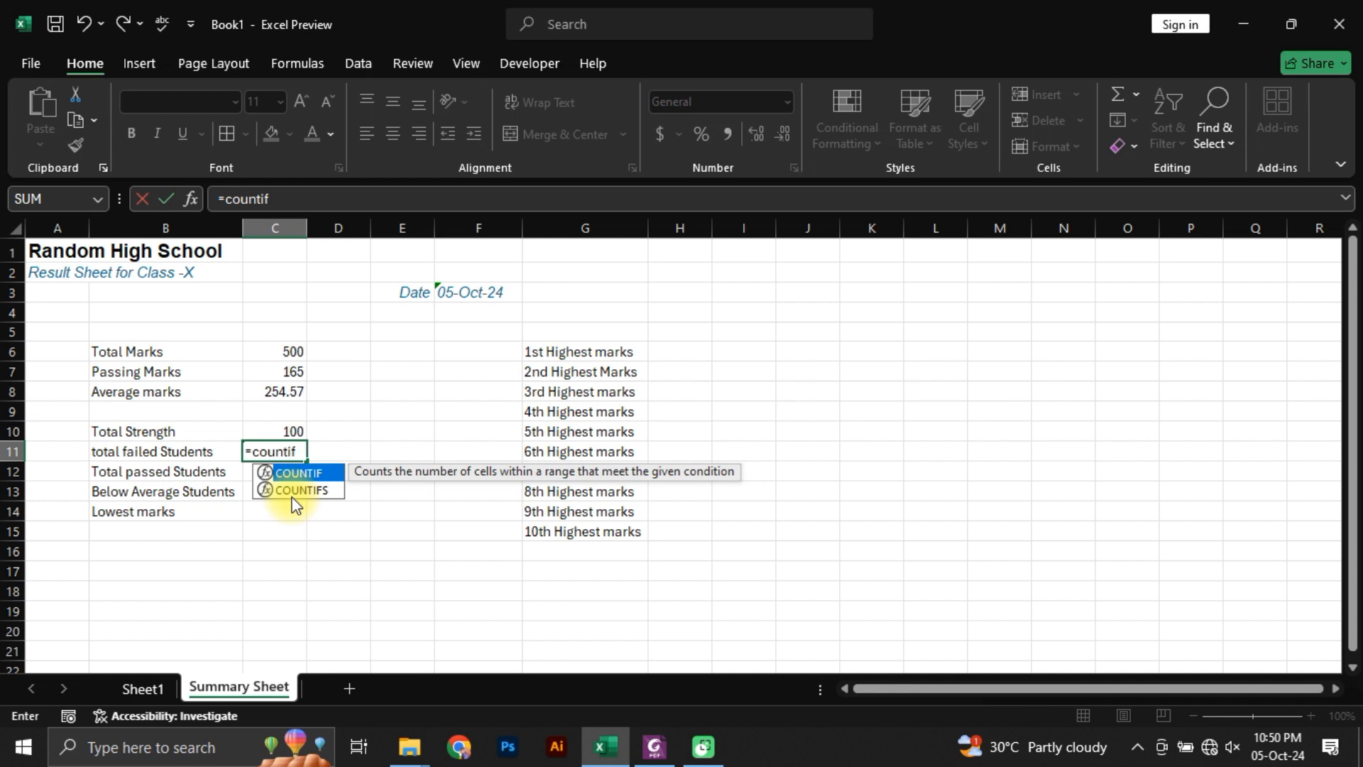
pyautogui.press('BackSpace')
pyautogui.press('BackSpace')
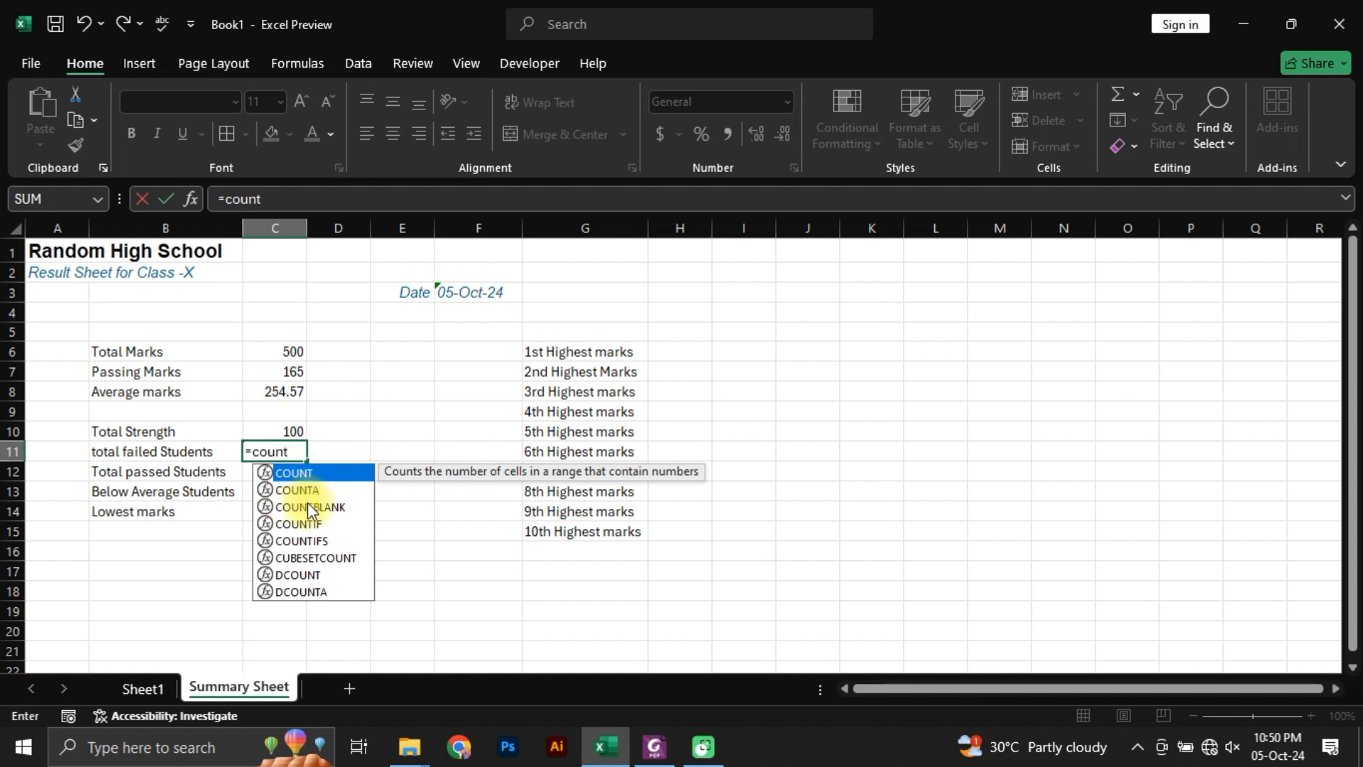
pyautogui.doubleClick(285, 489)
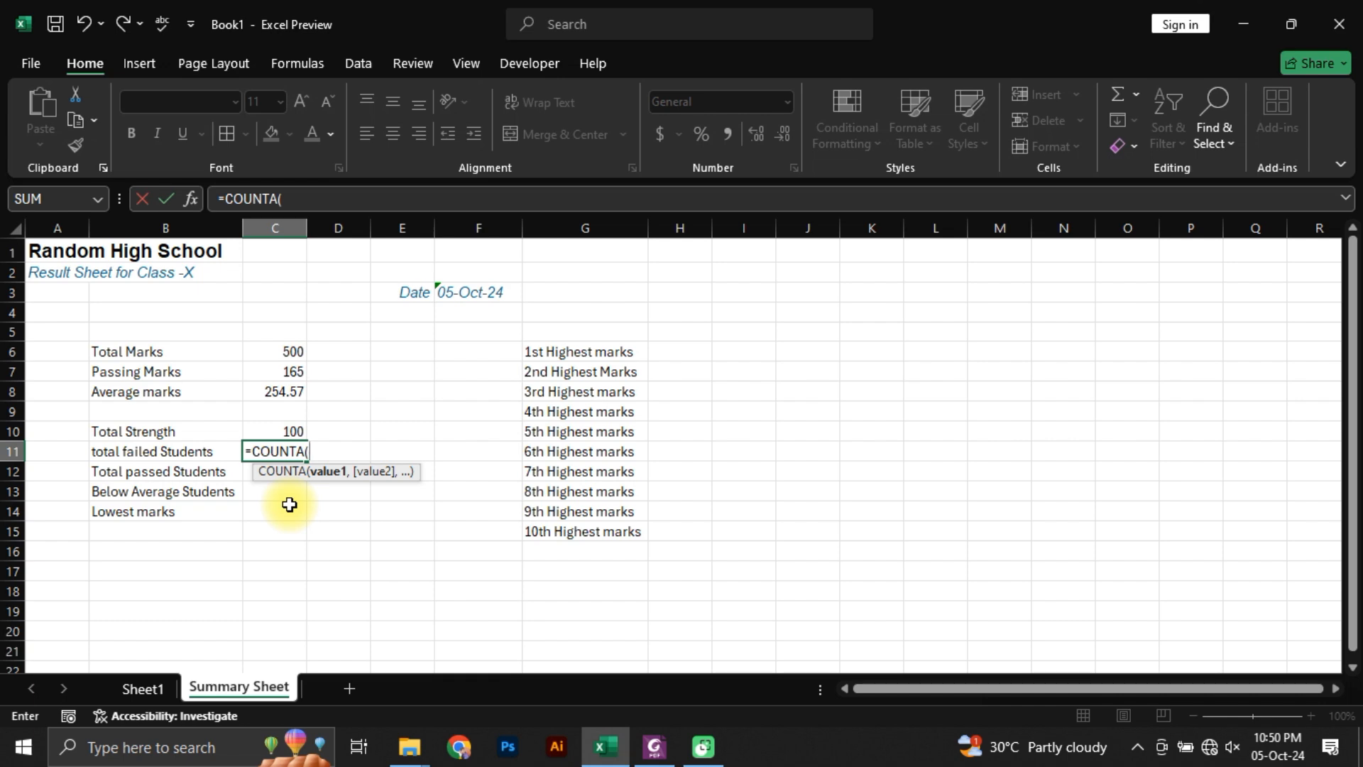
pyautogui.click(139, 687)
pyautogui.click(940, 378)
pyautogui.hotkey('ctrl', 'shift', 'Down')
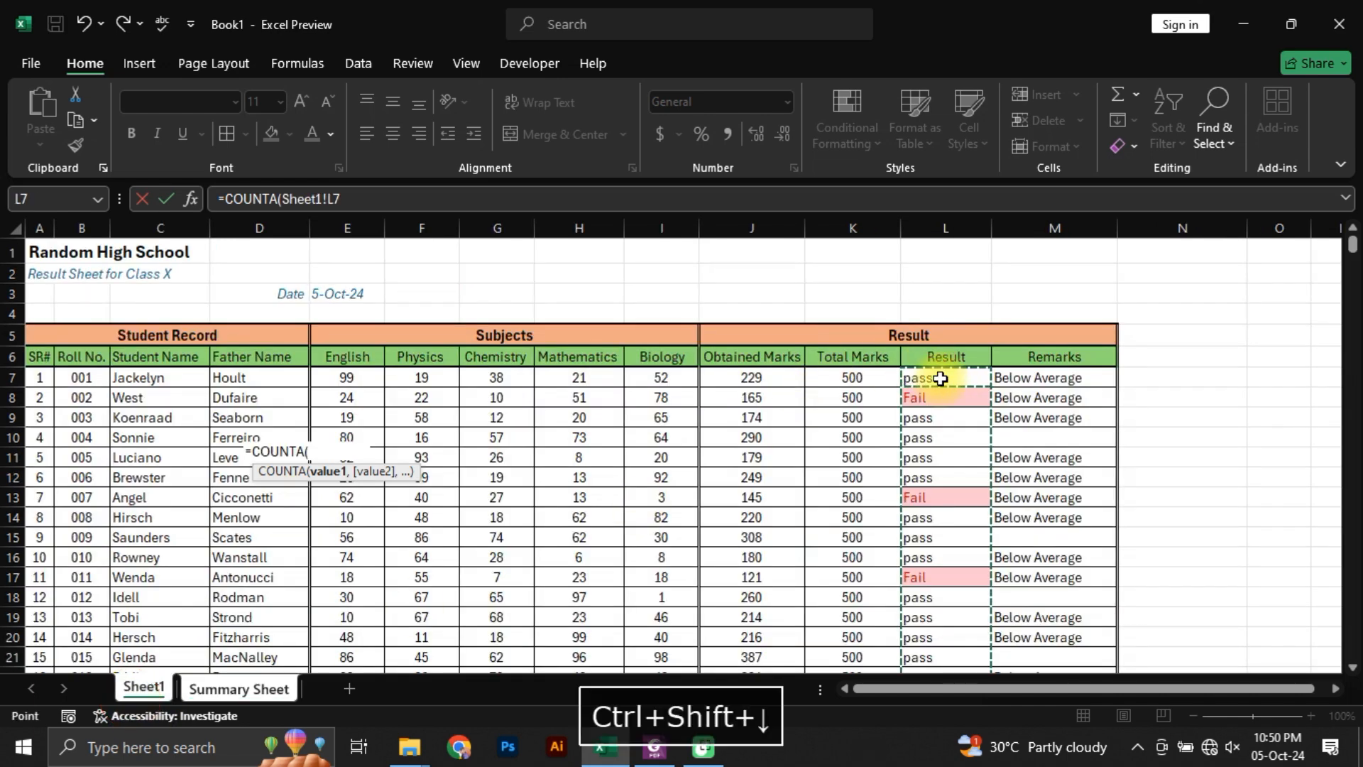
pyautogui.press('Return')
pyautogui.press('Up')
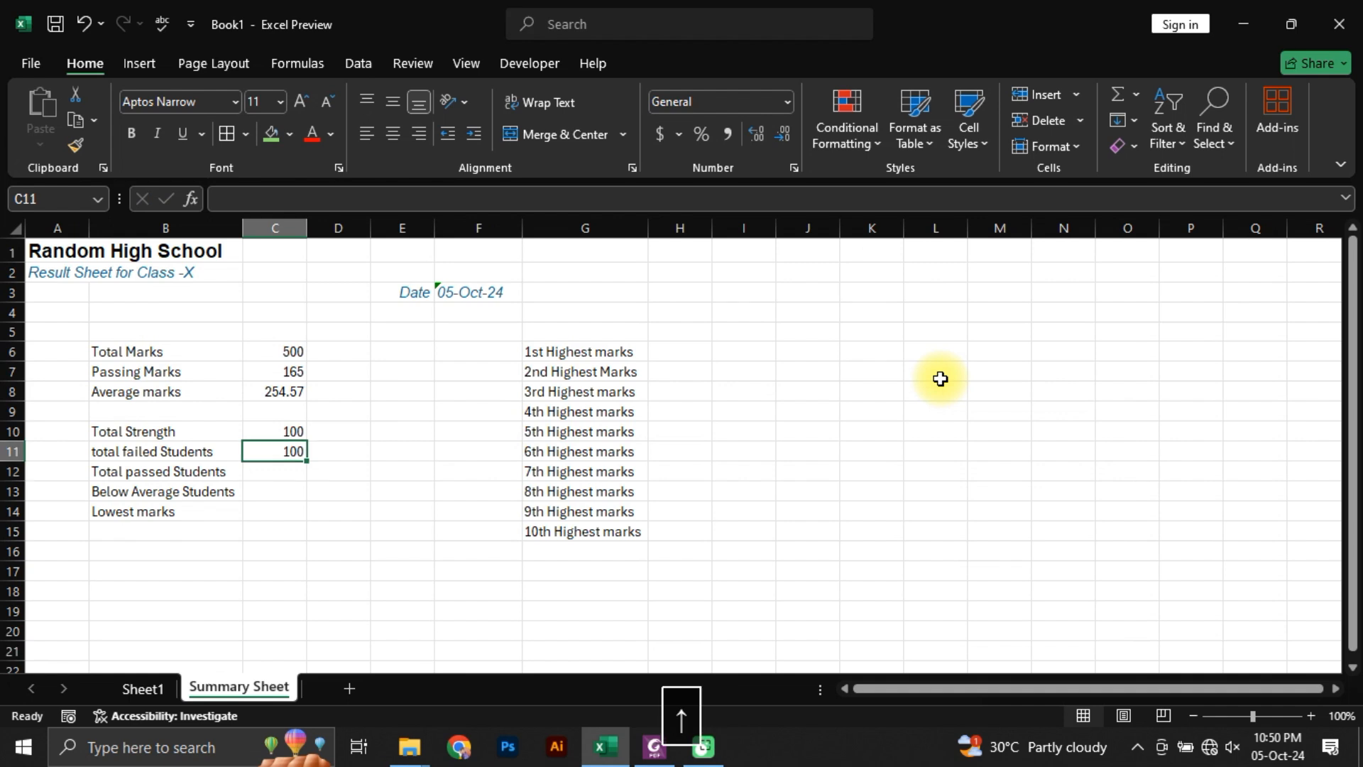
pyautogui.press('Left')
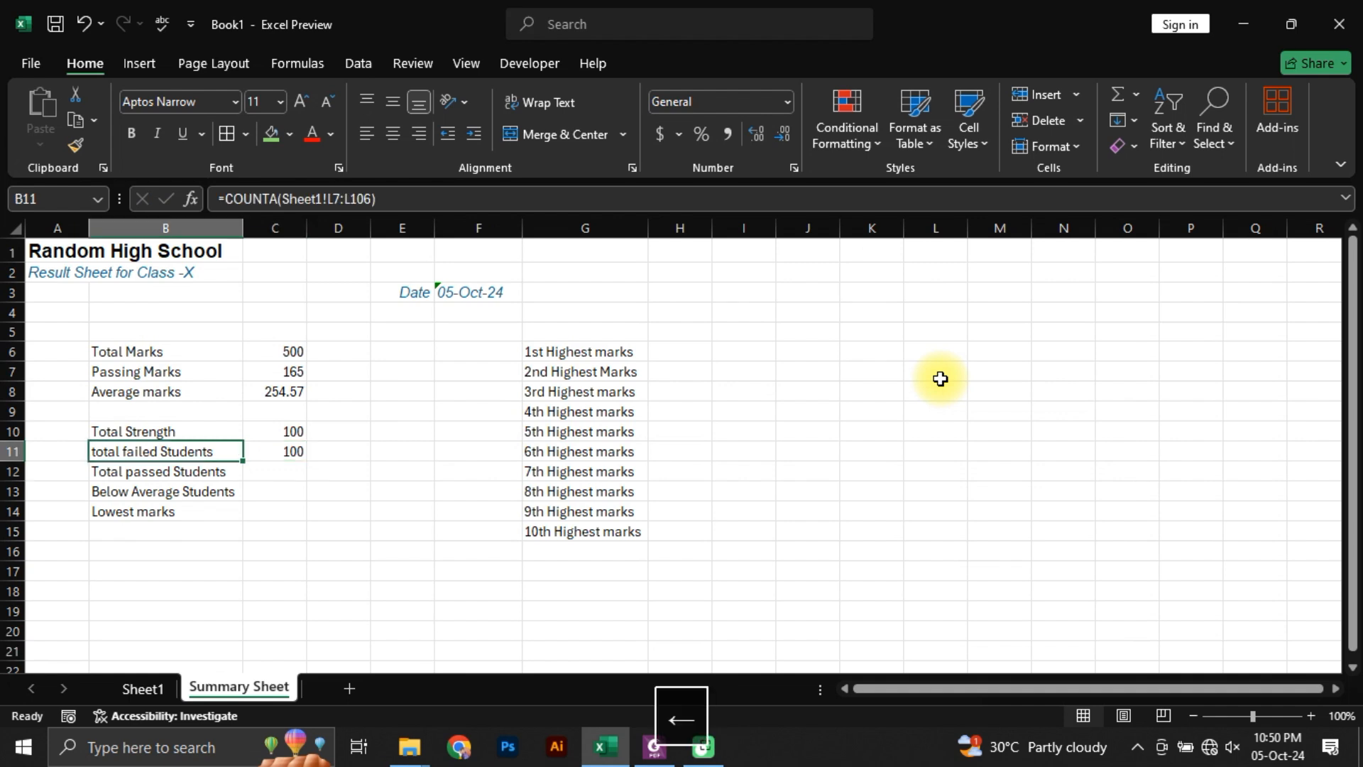
pyautogui.press('Right')
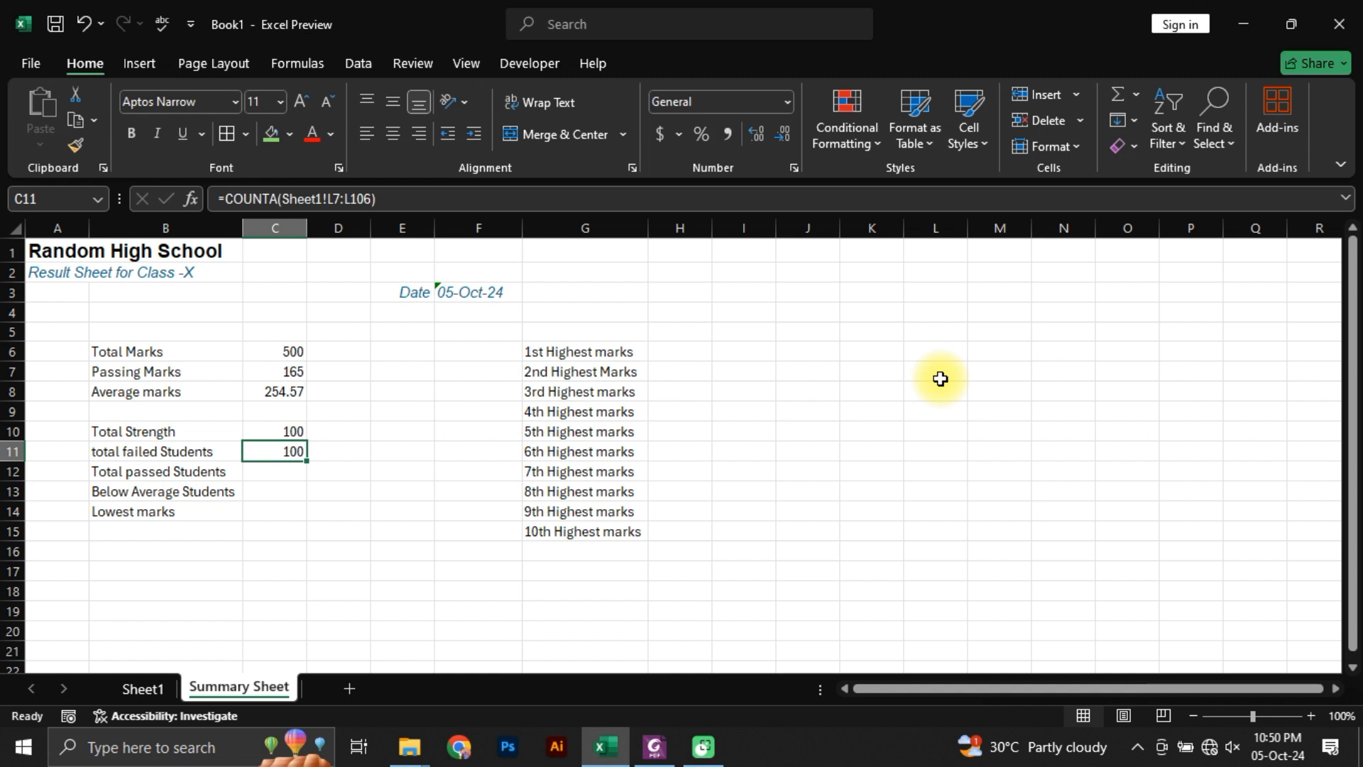
# Step: Start a COUNTIF formula in C11 for the failed students, with Sheet1's Result column L7:L106 as the range
pyautogui.write('=countif')
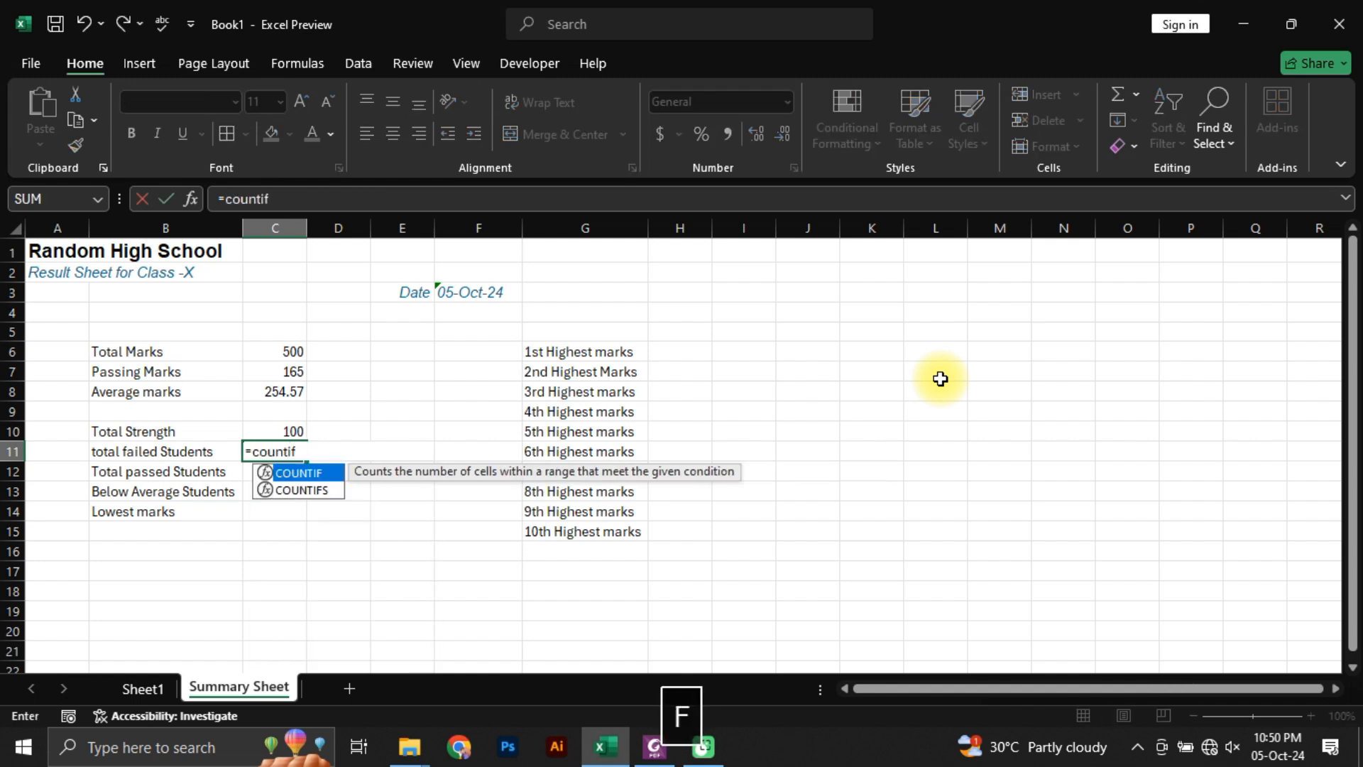
pyautogui.press('Tab')
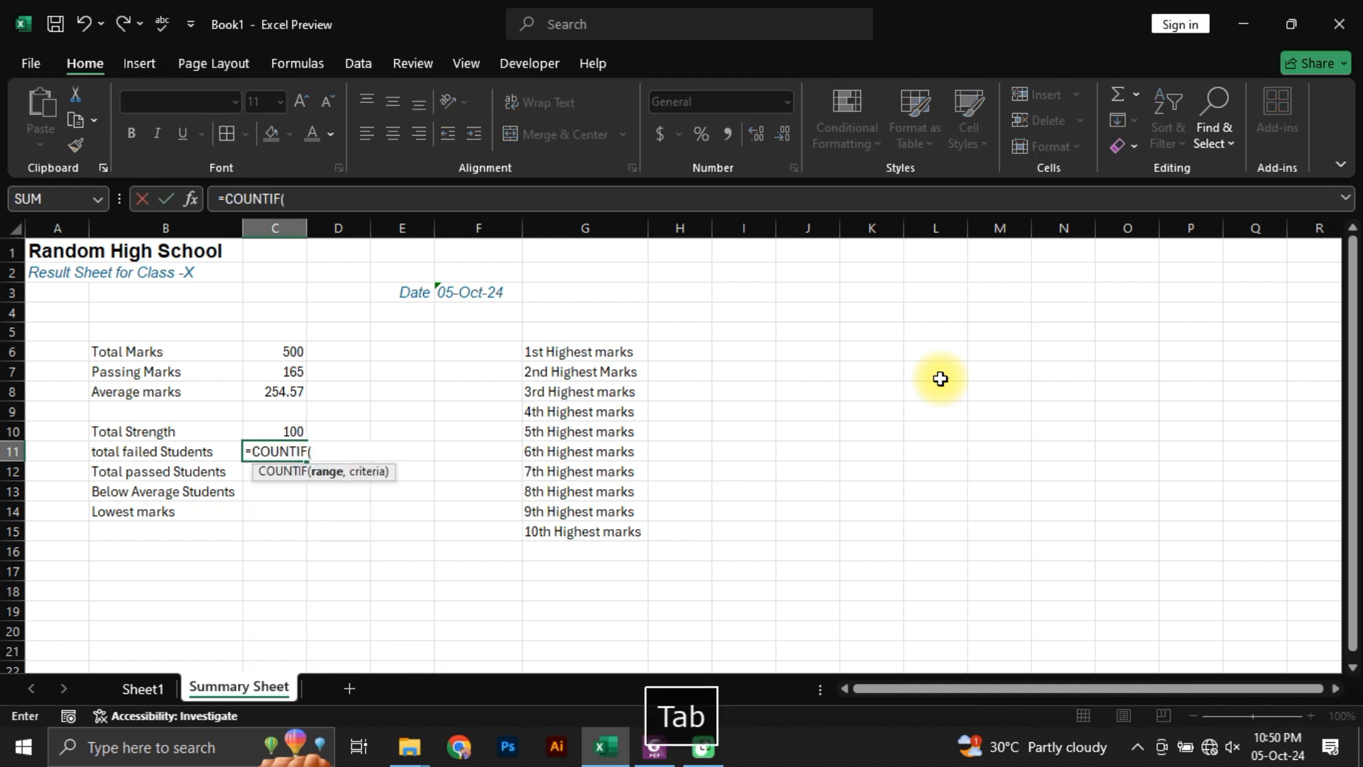
pyautogui.click(145, 686)
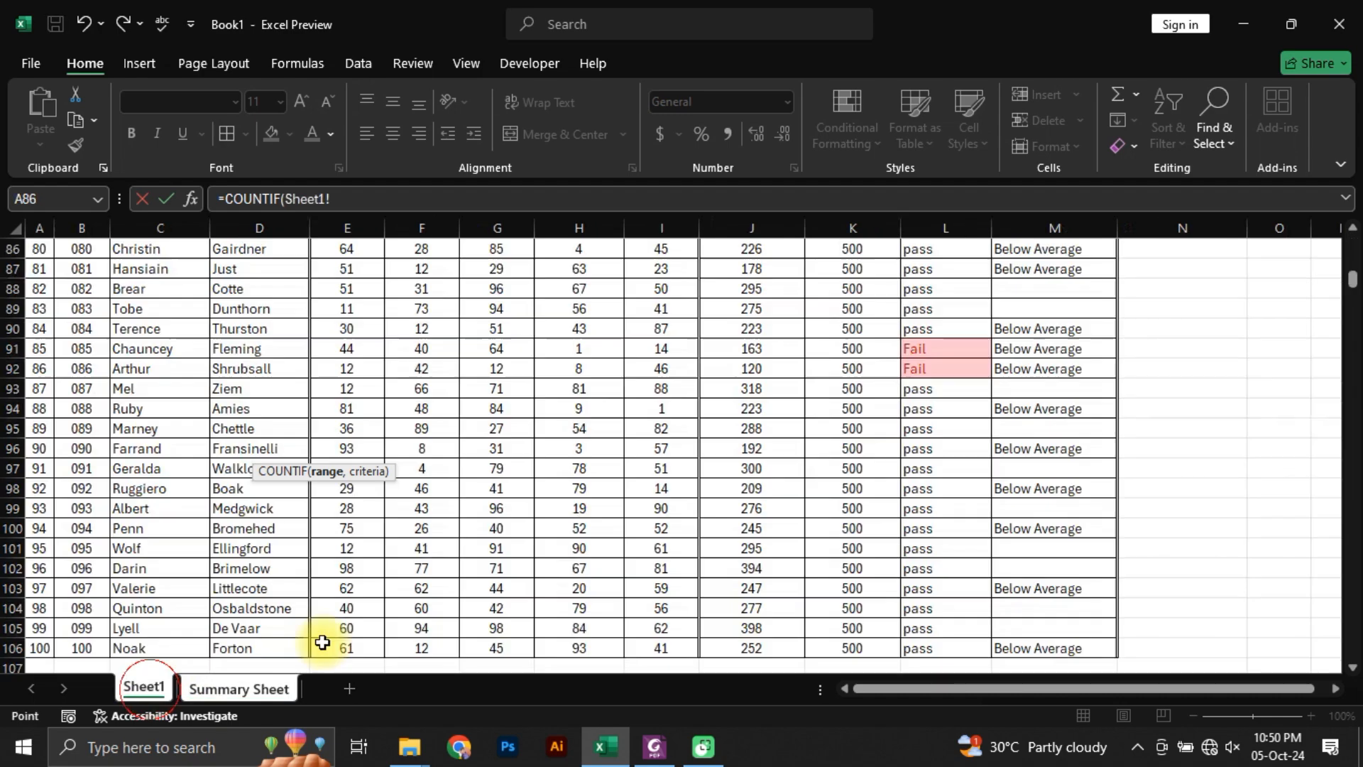
pyautogui.scroll(20, 932, 386)
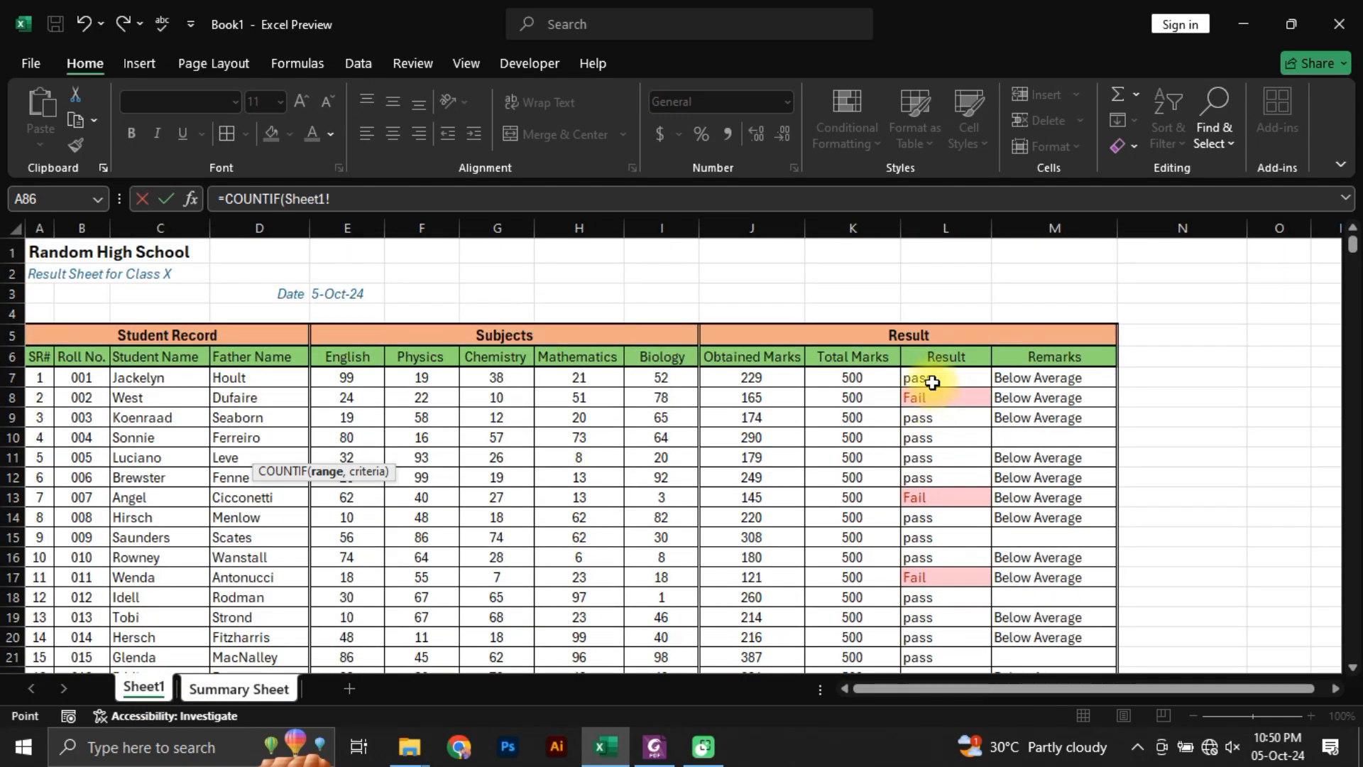
pyautogui.click(932, 383)
pyautogui.hotkey('ctrl', 'shift', 'Down')
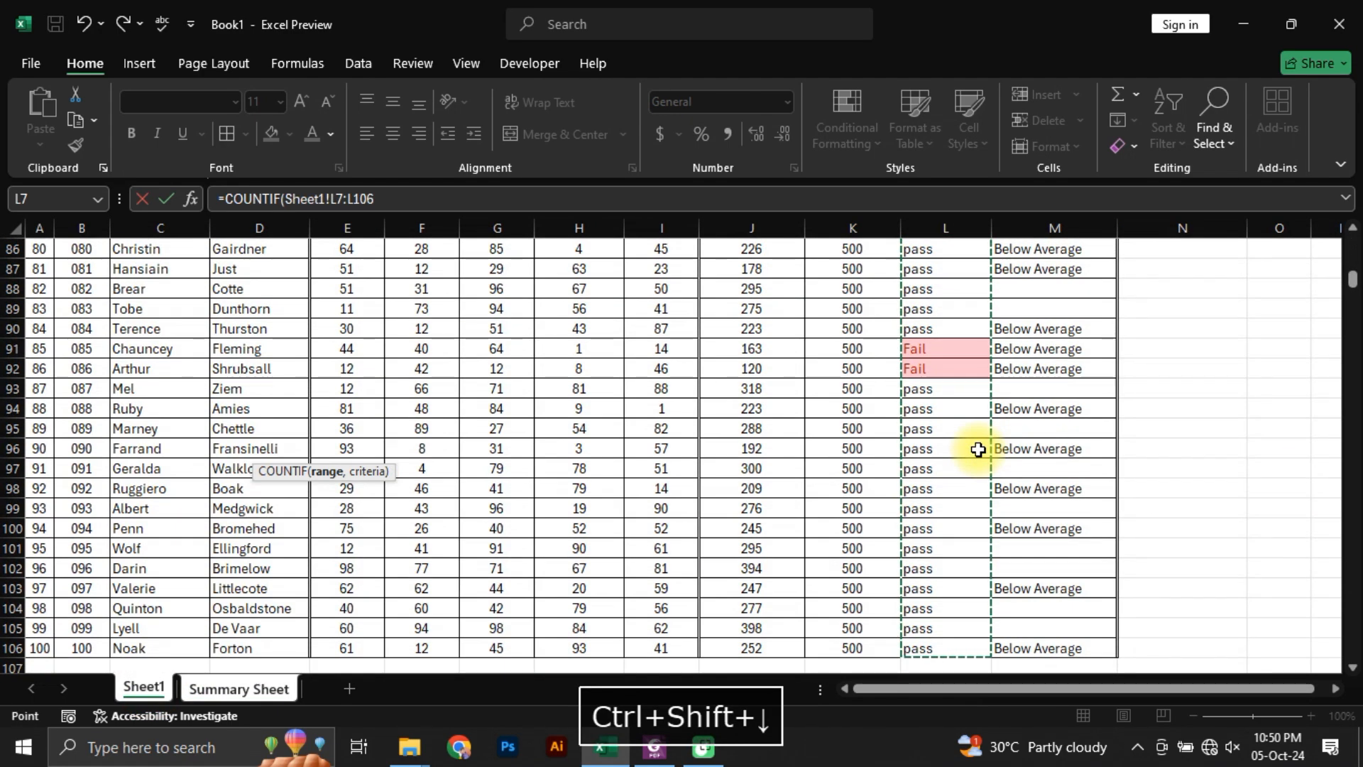
pyautogui.write(',')
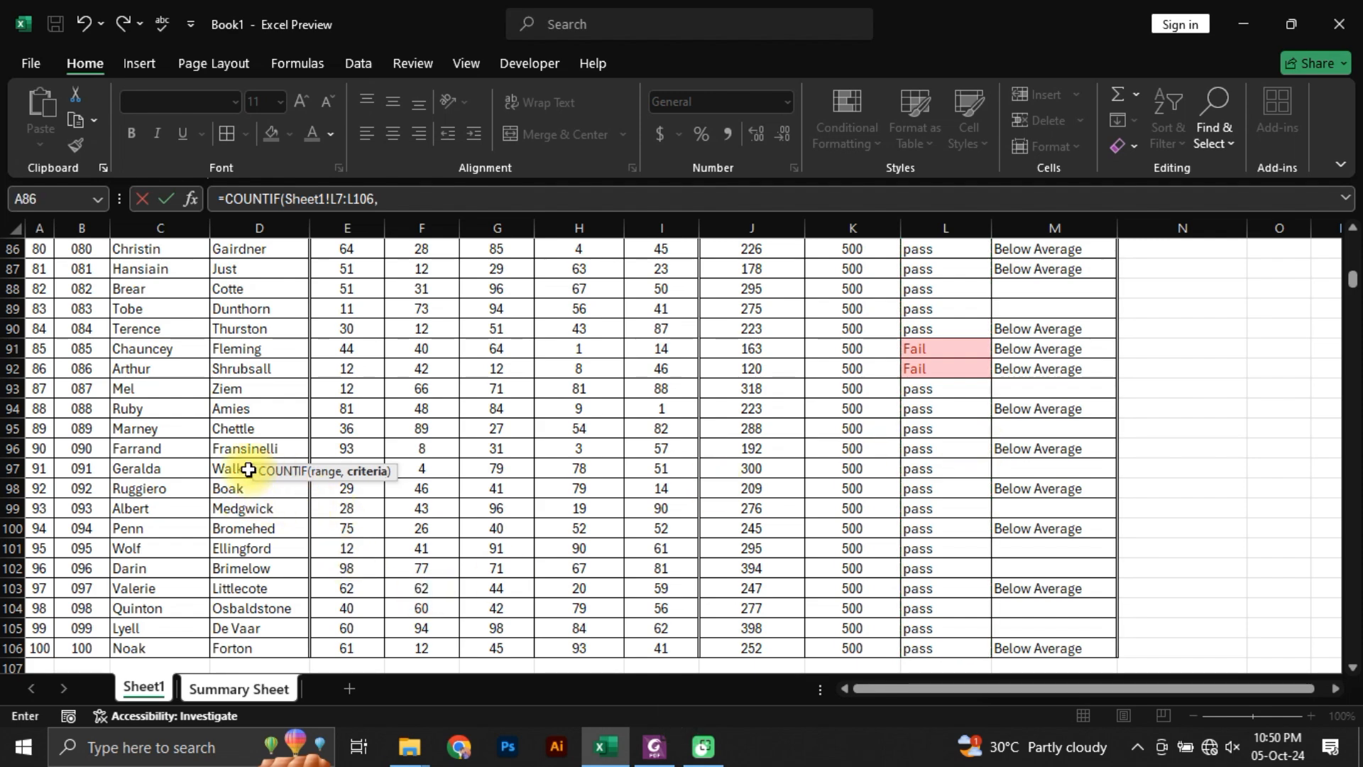
# Step: Try to add "fail" as the COUNTIF criterion after returning to the Summary Sheet within the formula
pyautogui.click(152, 687)
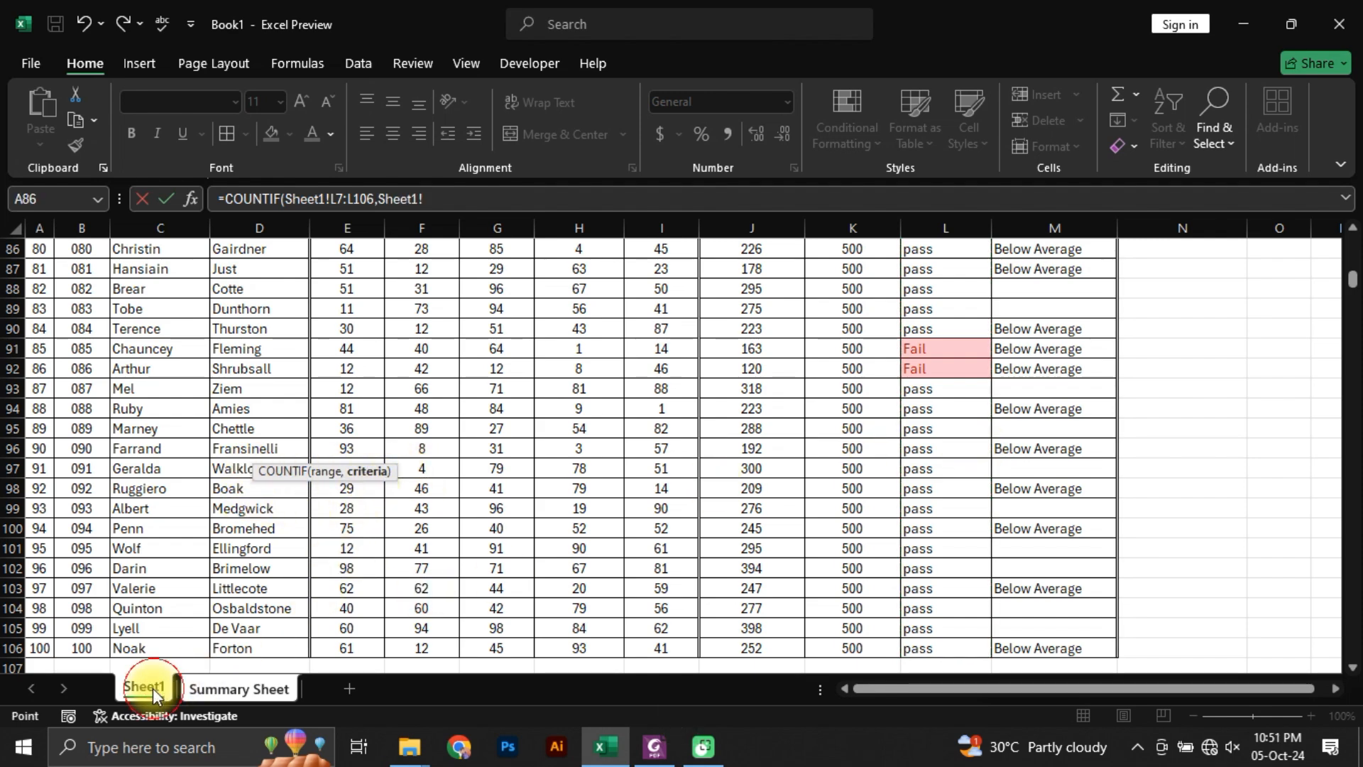
pyautogui.click(237, 687)
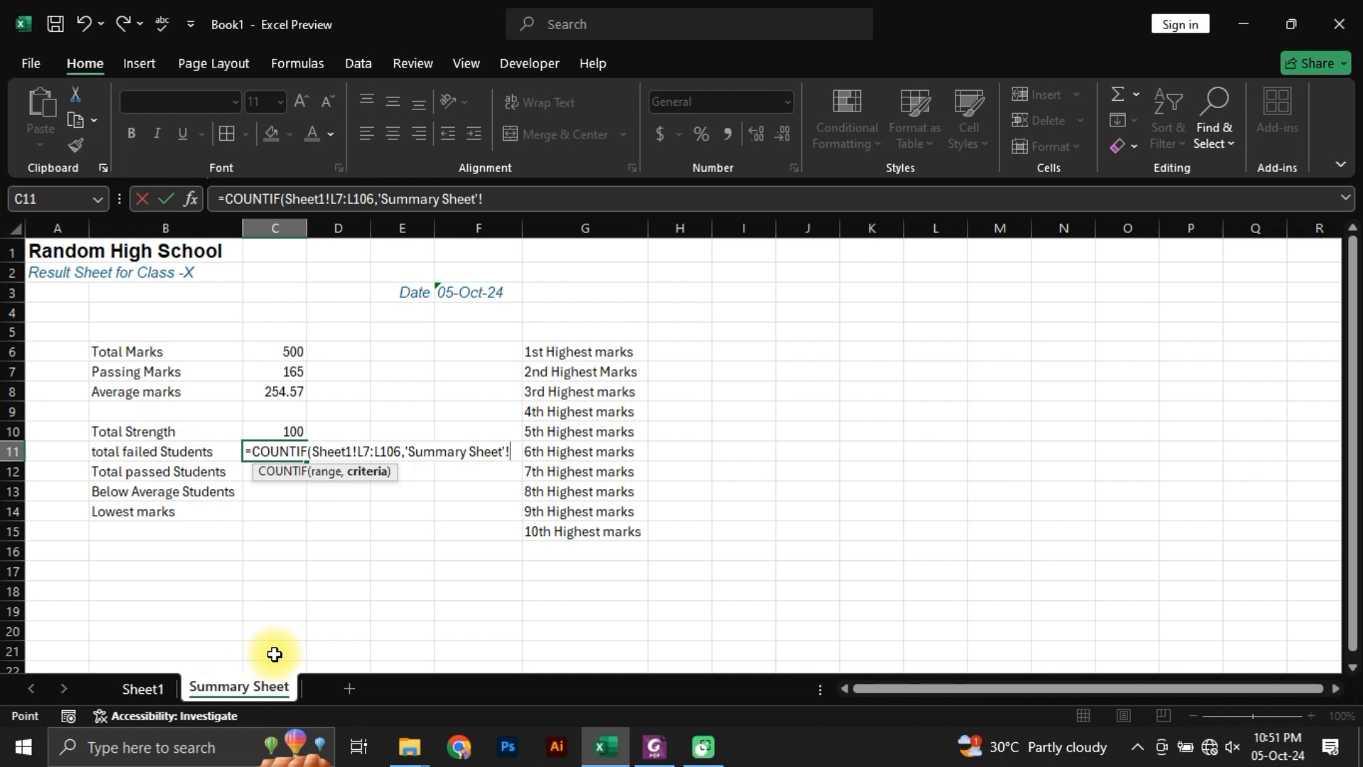
pyautogui.write('"fai')
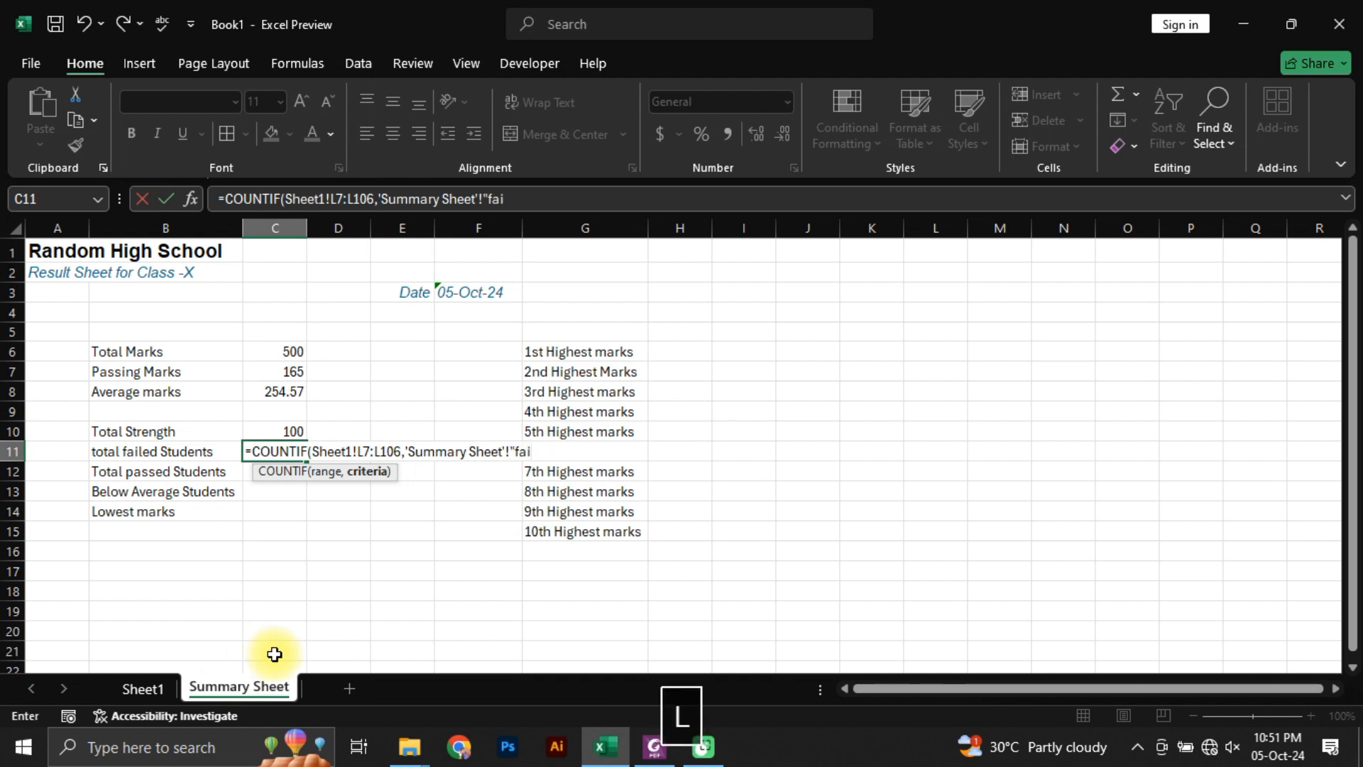
pyautogui.write('l')
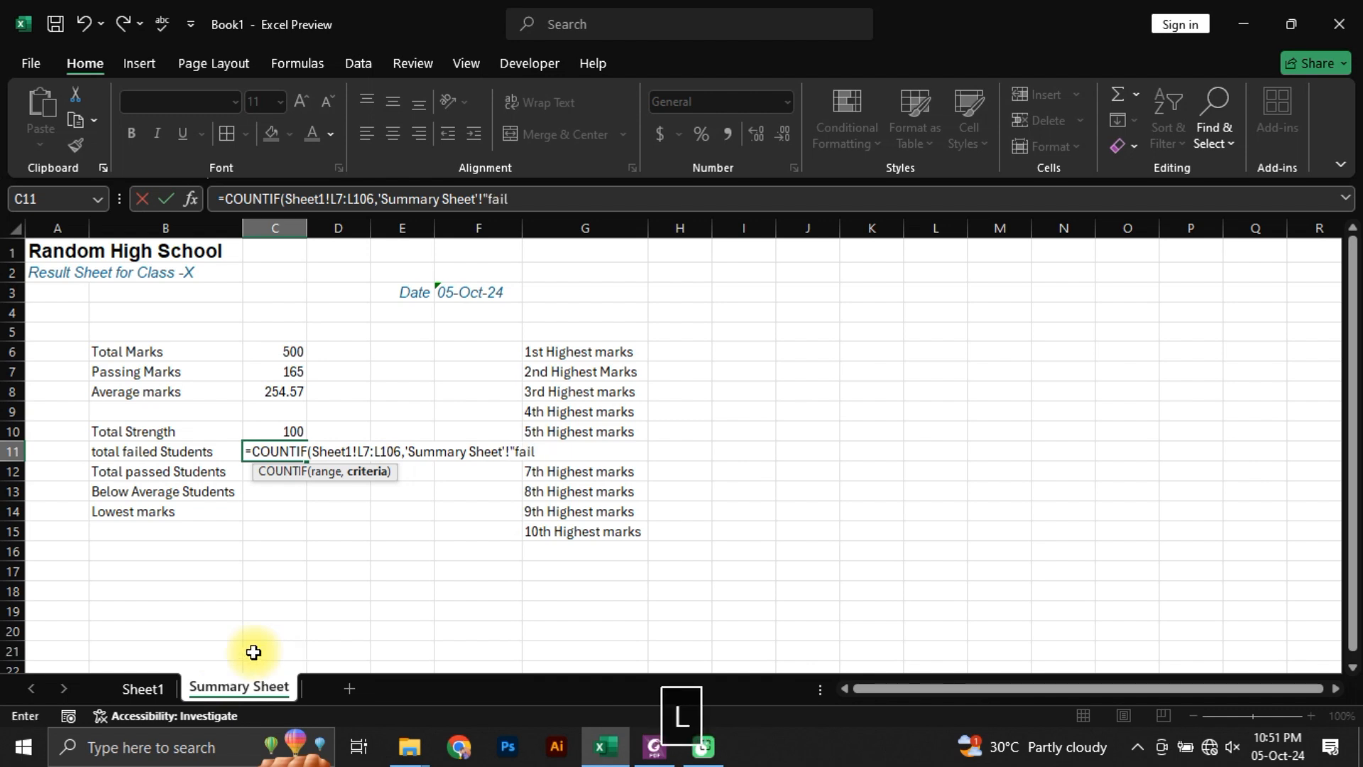
# Step: Replace the stray 'Summary Sheet' reference and criterion in the C11 COUNTIF formula with the quoted criterion "Fail"
pyautogui.click(483, 199)
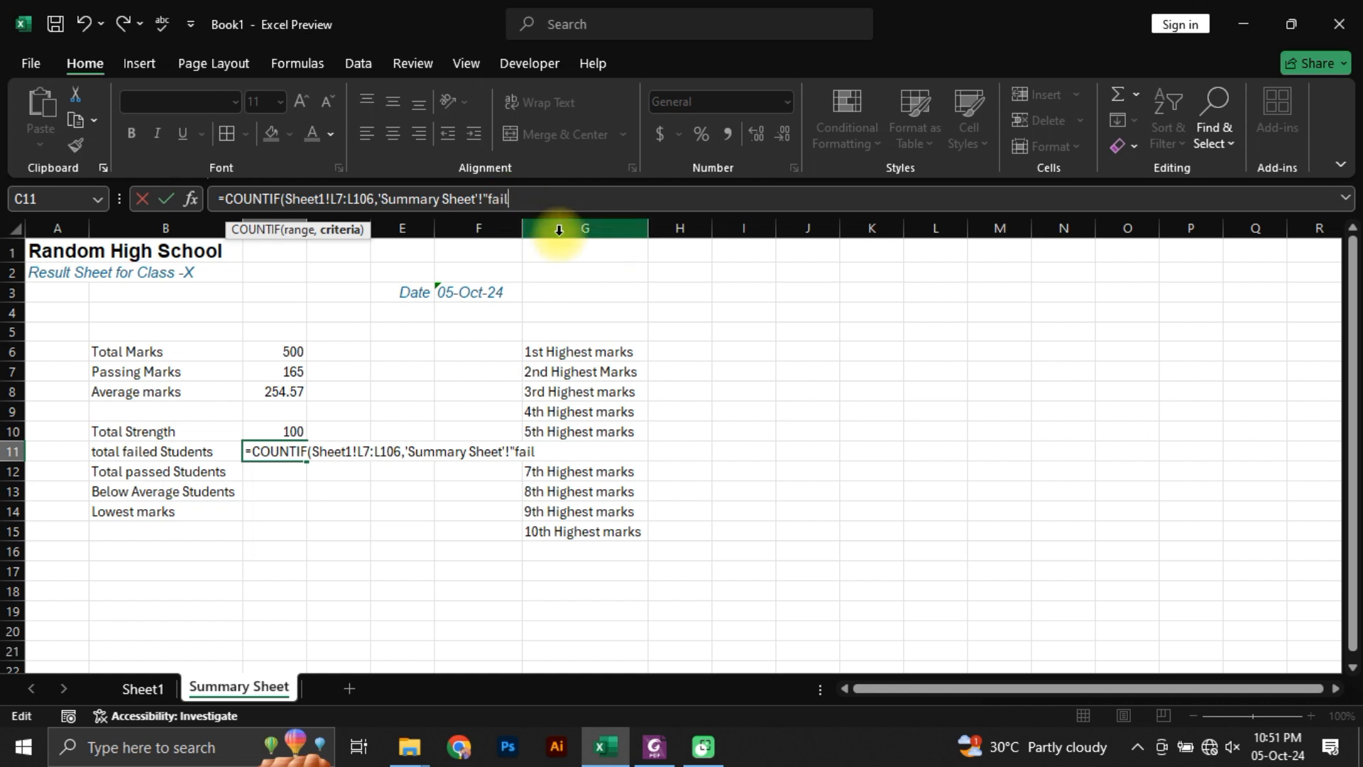
pyautogui.moveTo(515, 198); pyautogui.dragTo(380, 198)
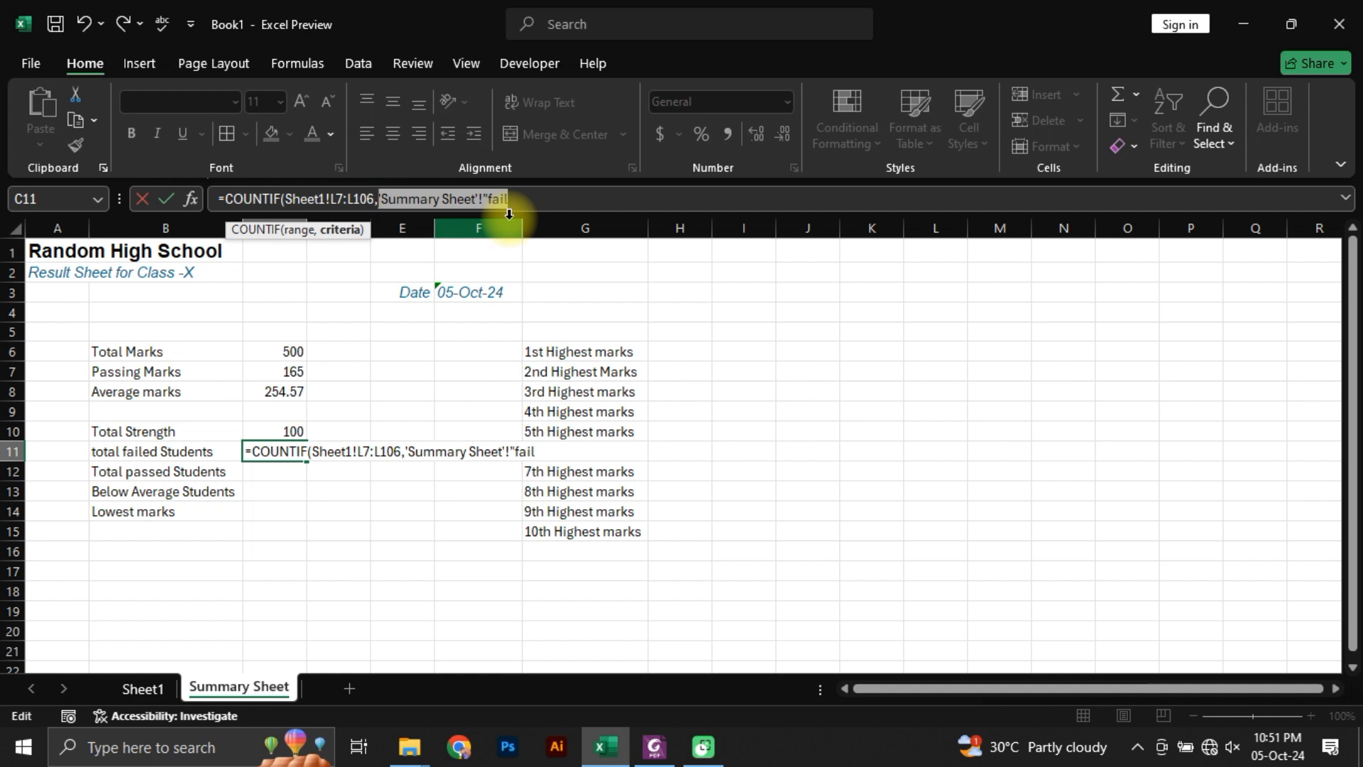
pyautogui.write('Fail"')
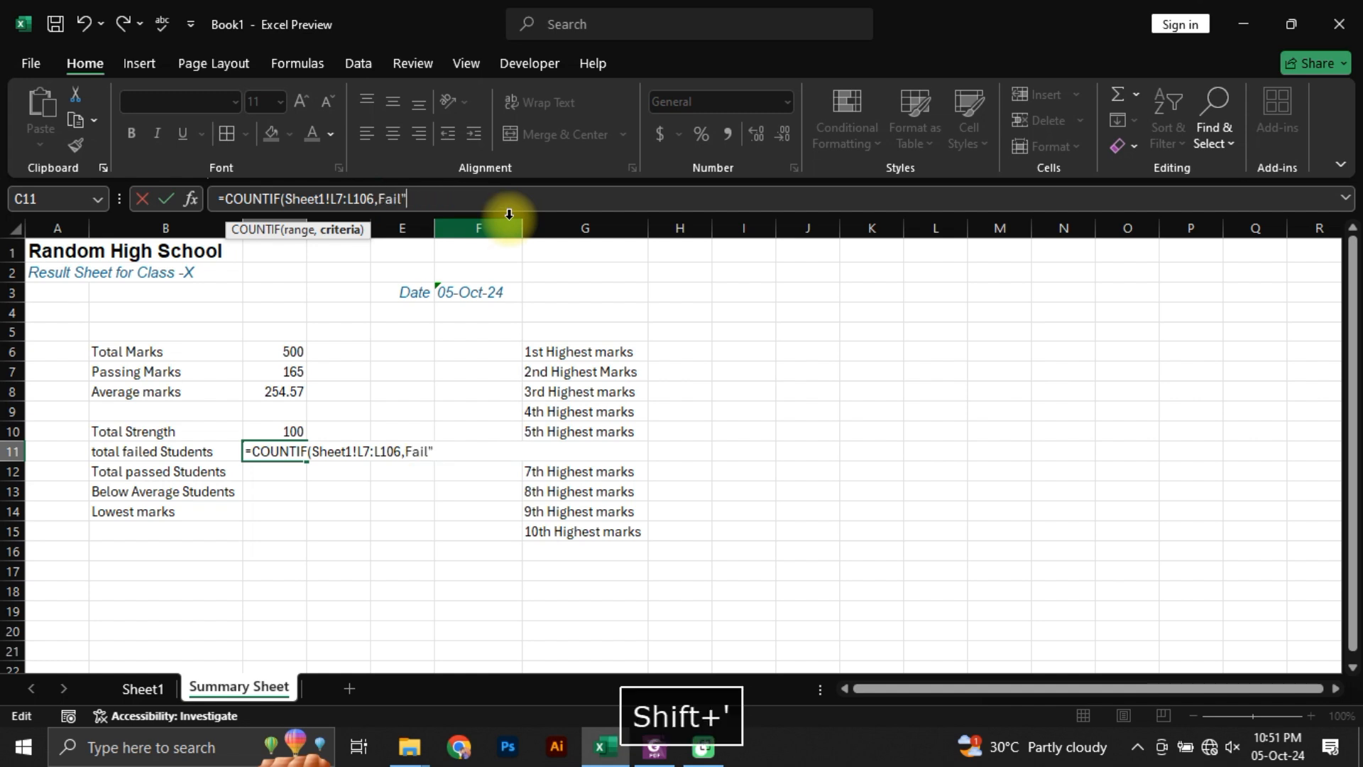
pyautogui.press('Left')
pyautogui.press('Left')
pyautogui.press('Left')
pyautogui.press('Left')
pyautogui.press('Left')
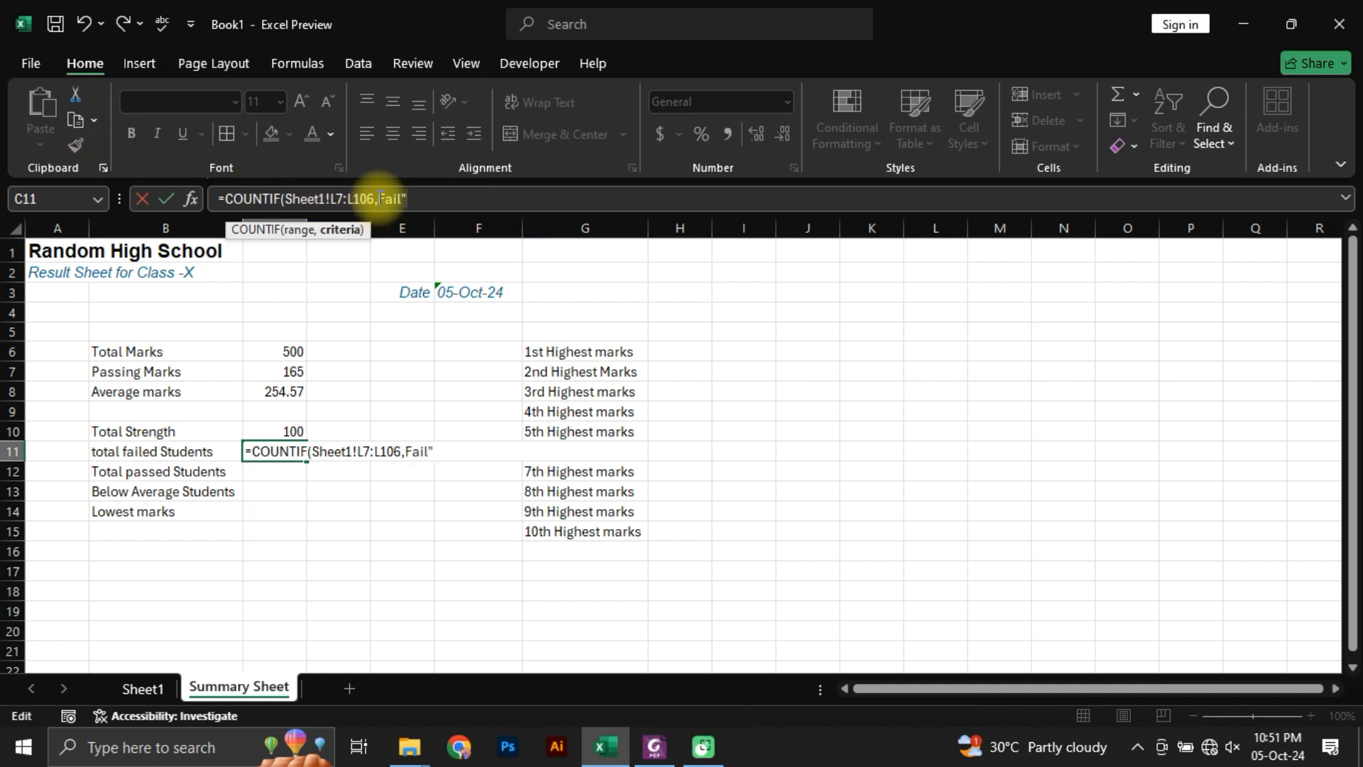
pyautogui.write('"')
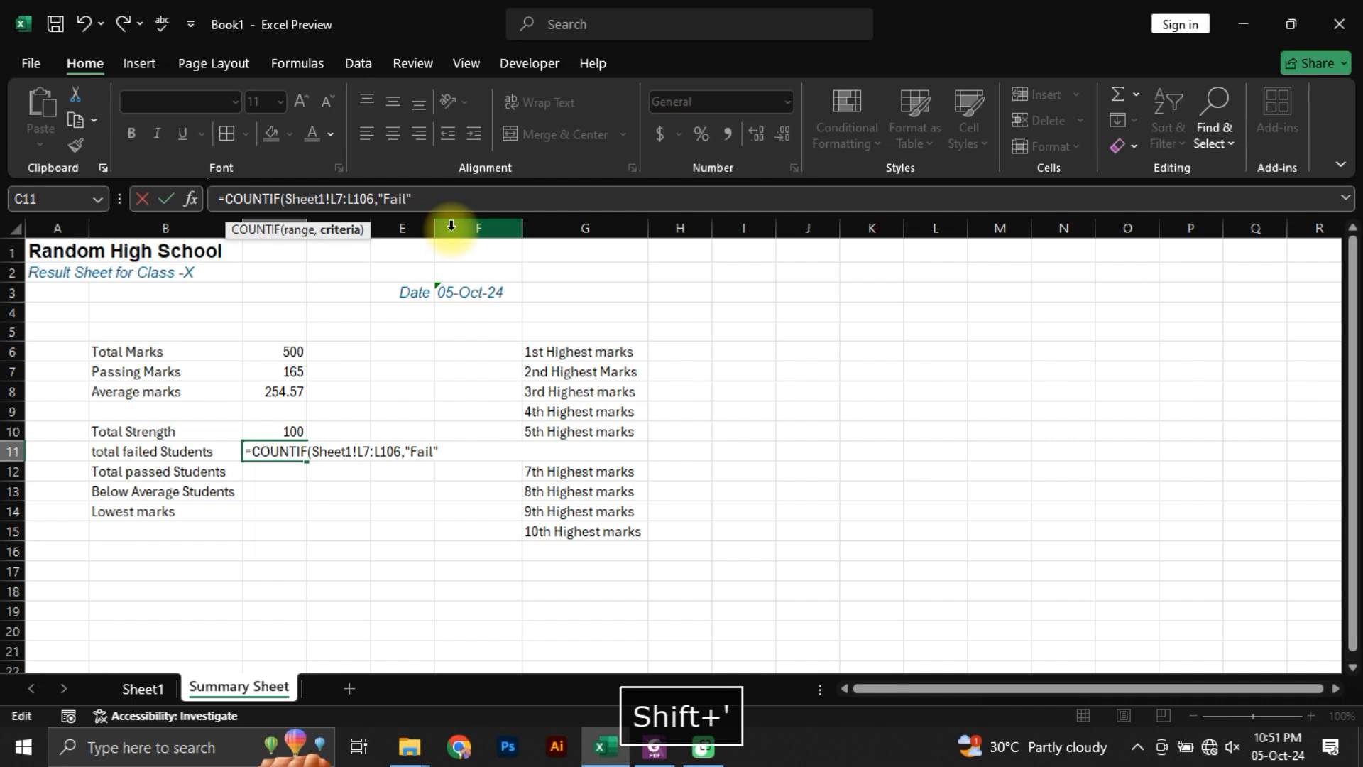
# Step: Add the closing parenthesis to the COUNTIF formula for failed students in C11 and commit it
pyautogui.hotkey('ctrl', 'Right')
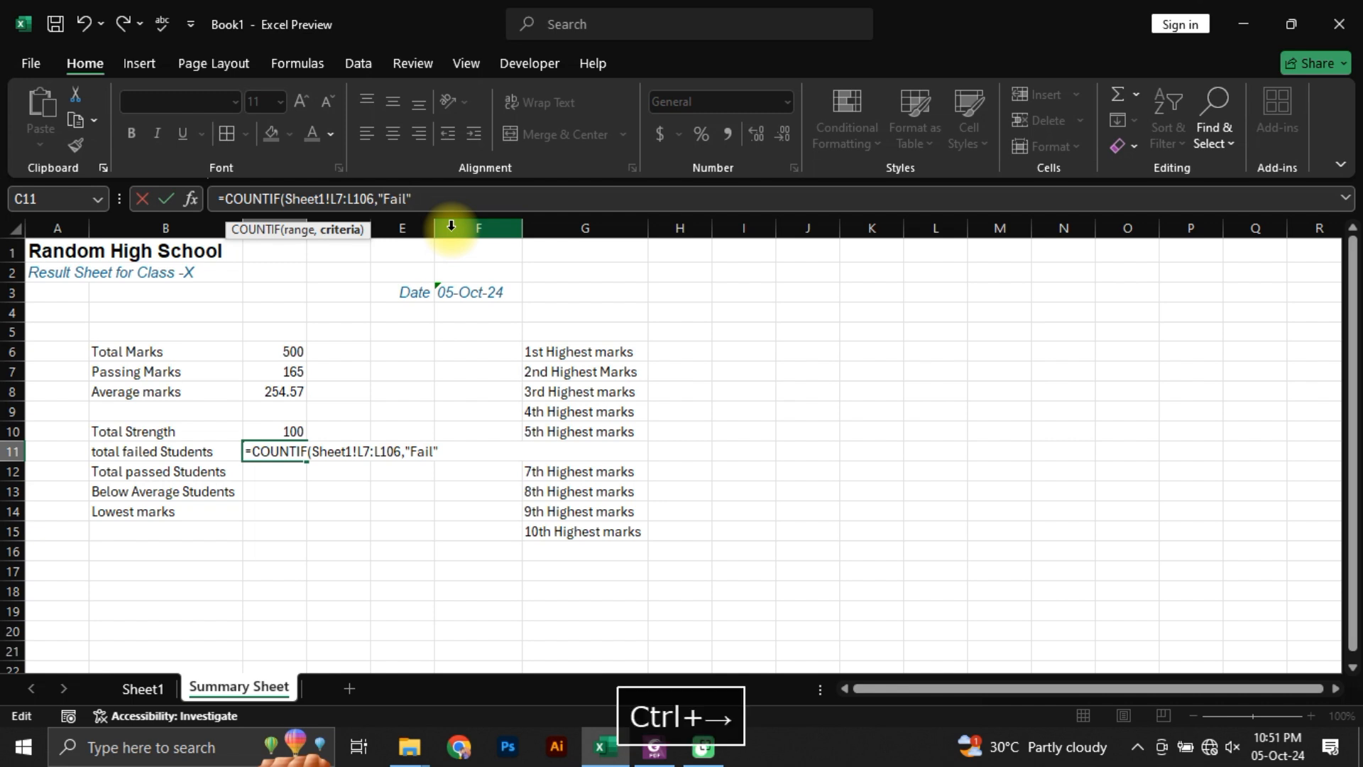
pyautogui.write(')')
pyautogui.press('Return')
pyautogui.press('Up')
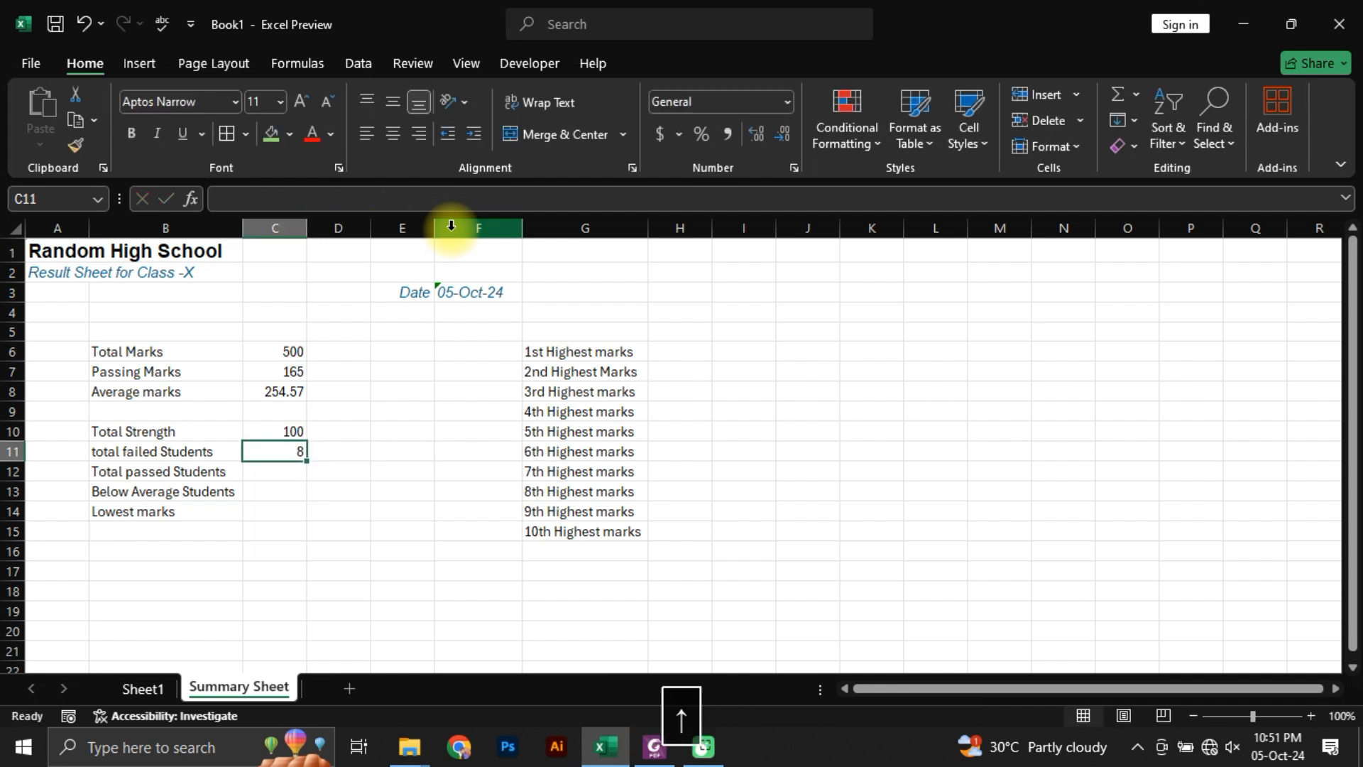
pyautogui.press('Left')
pyautogui.press('Right')
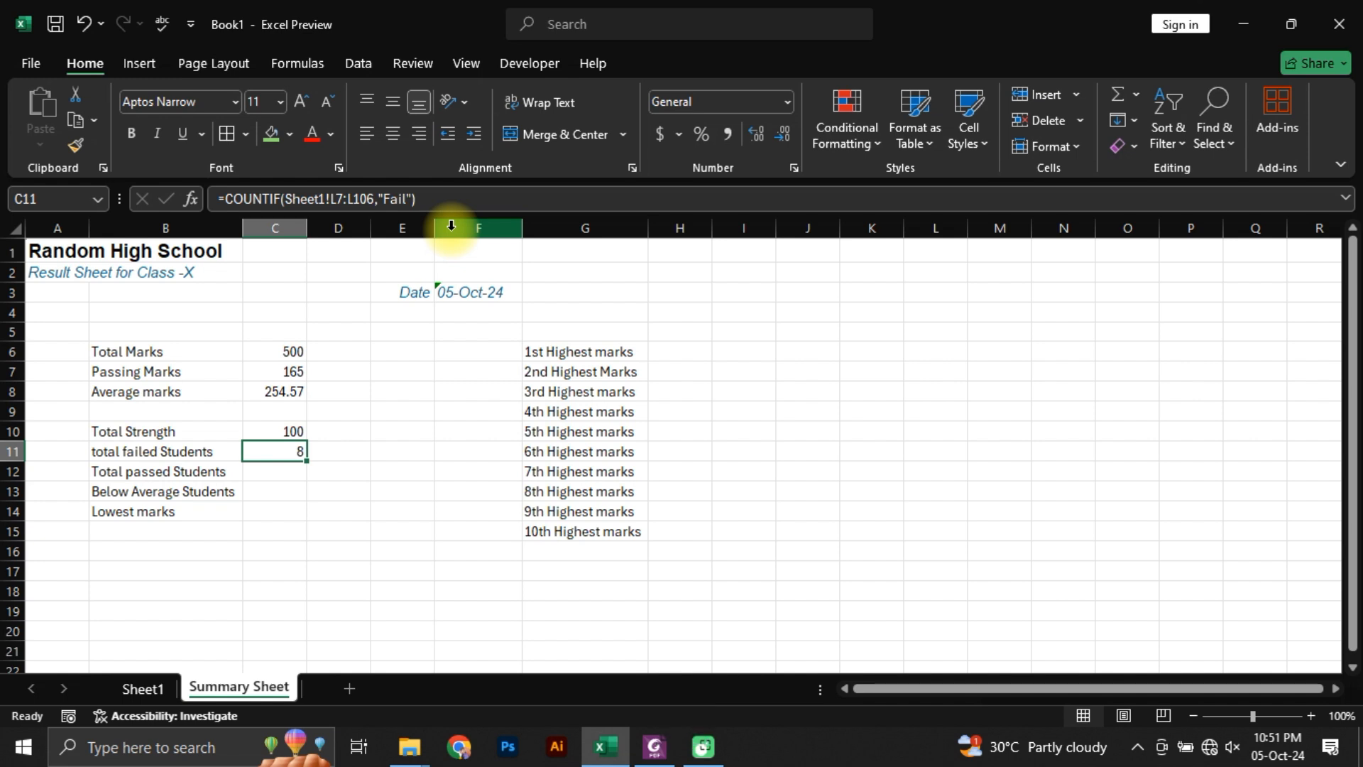
# Step: Calculate the Total passed Students in C12 with the formula =C10-C11
pyautogui.press('Down')
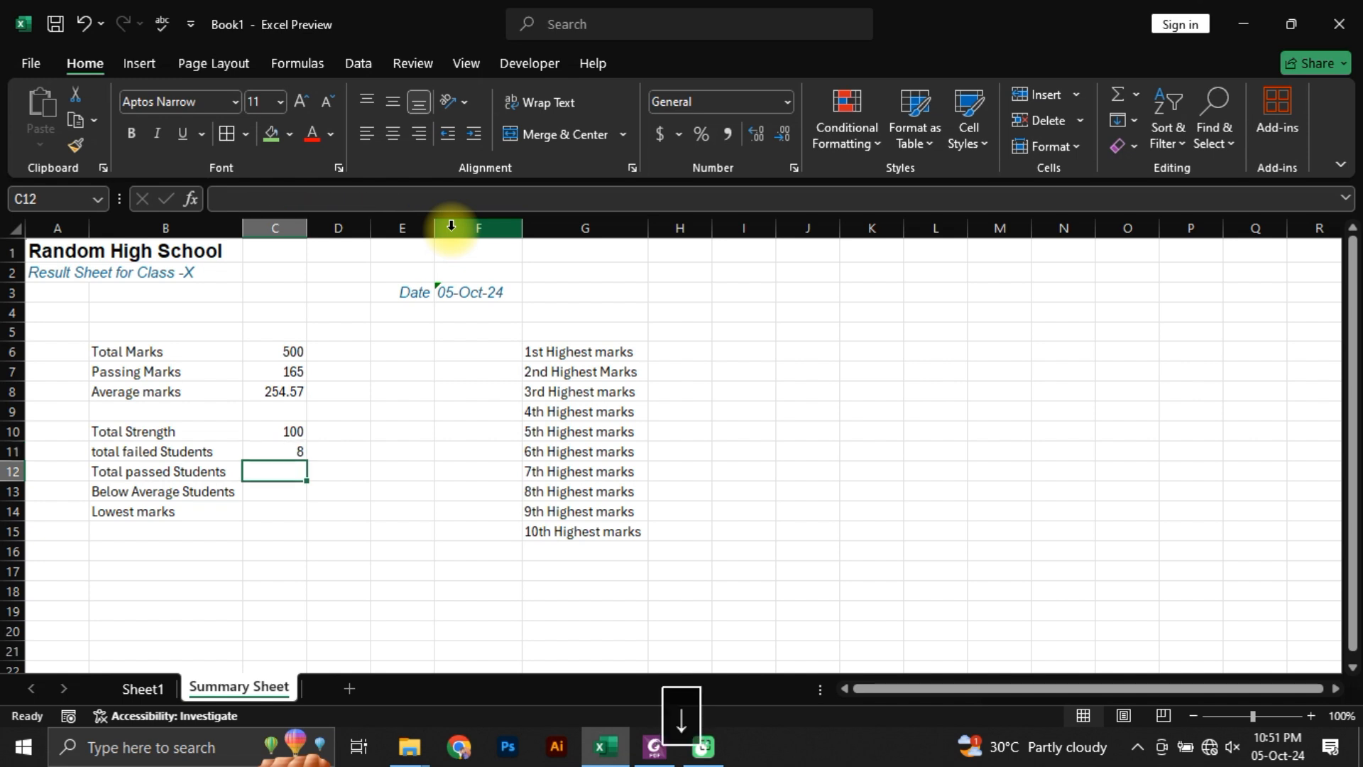
pyautogui.write('=')
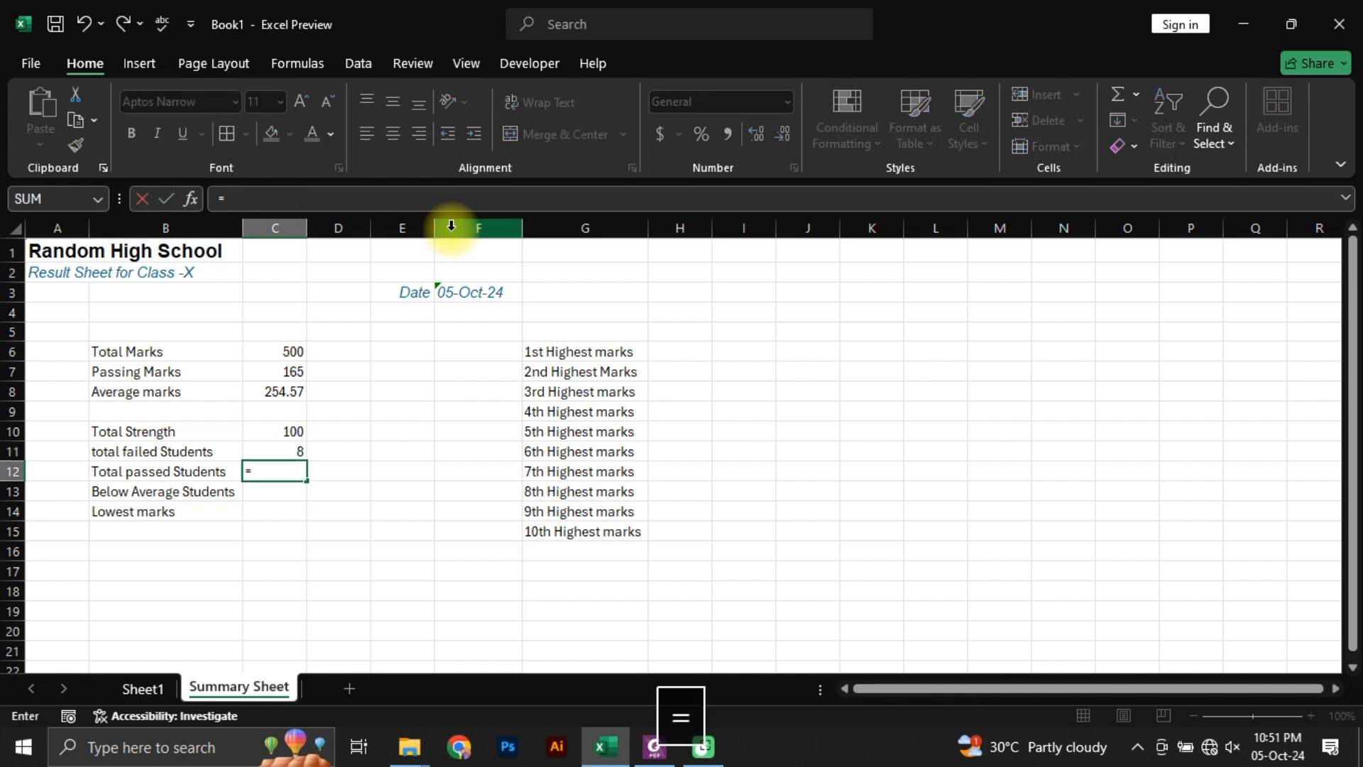
pyautogui.press('Up')
pyautogui.press('Up')
pyautogui.write('-')
pyautogui.press('Up')
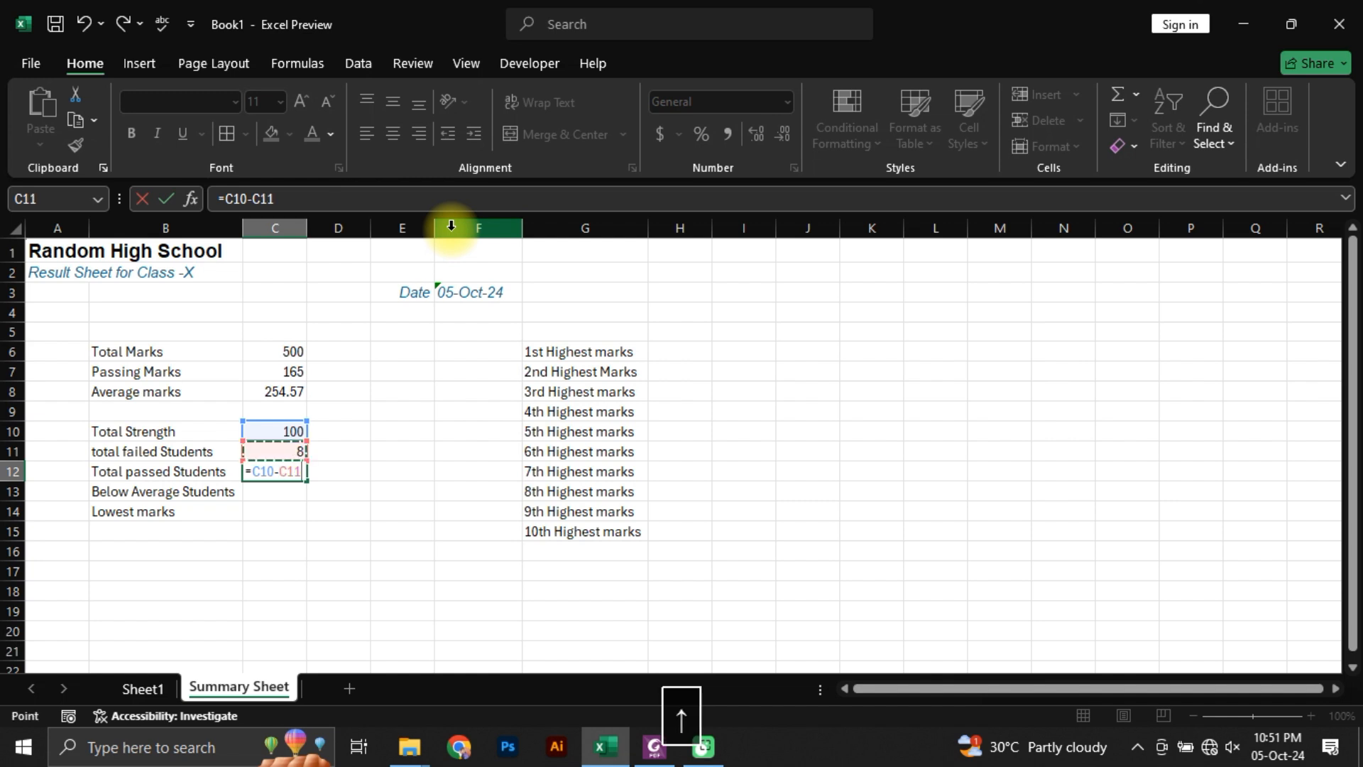
pyautogui.press('Return')
pyautogui.press('Up')
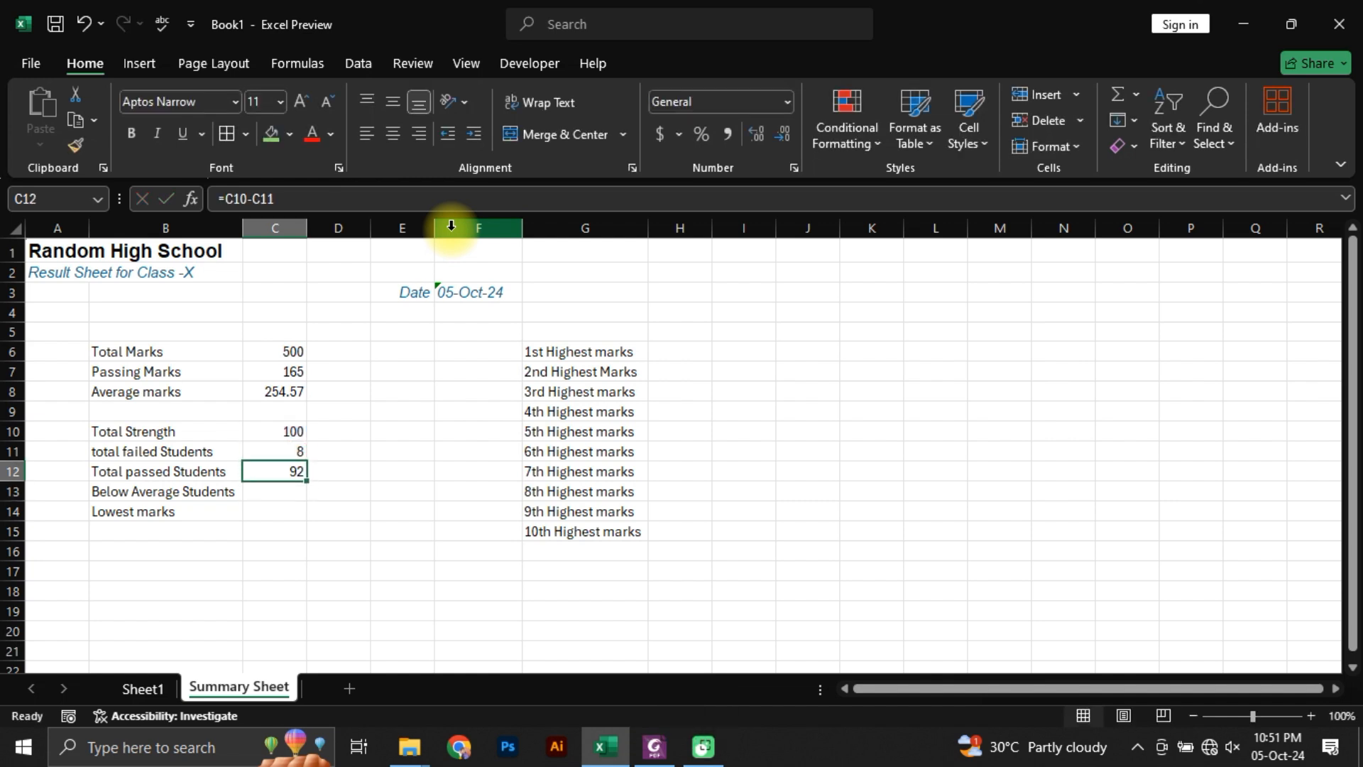
# Step: Start a COUNTIF formula in C13 for Below Average Students, using Sheet1's Remarks column M7:M106 as the range
pyautogui.press('Down')
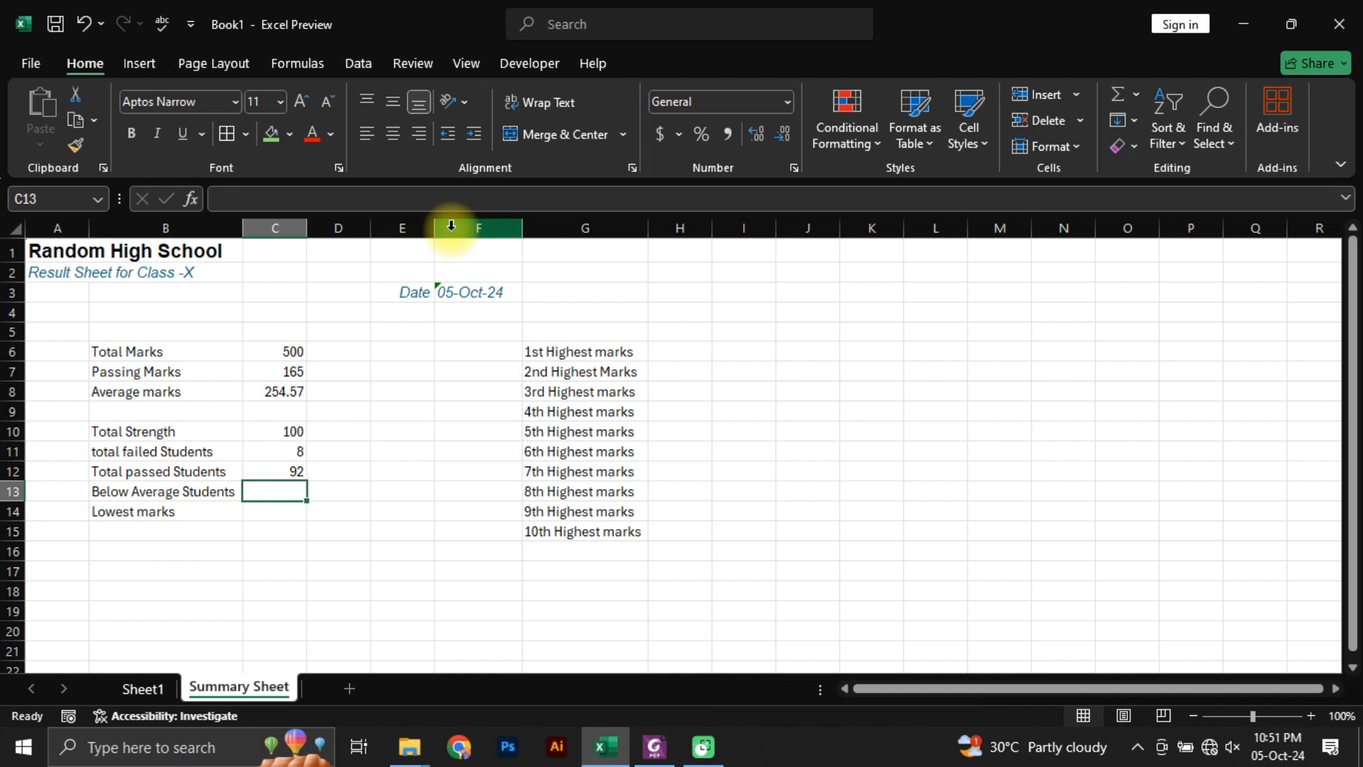
pyautogui.write('=count')
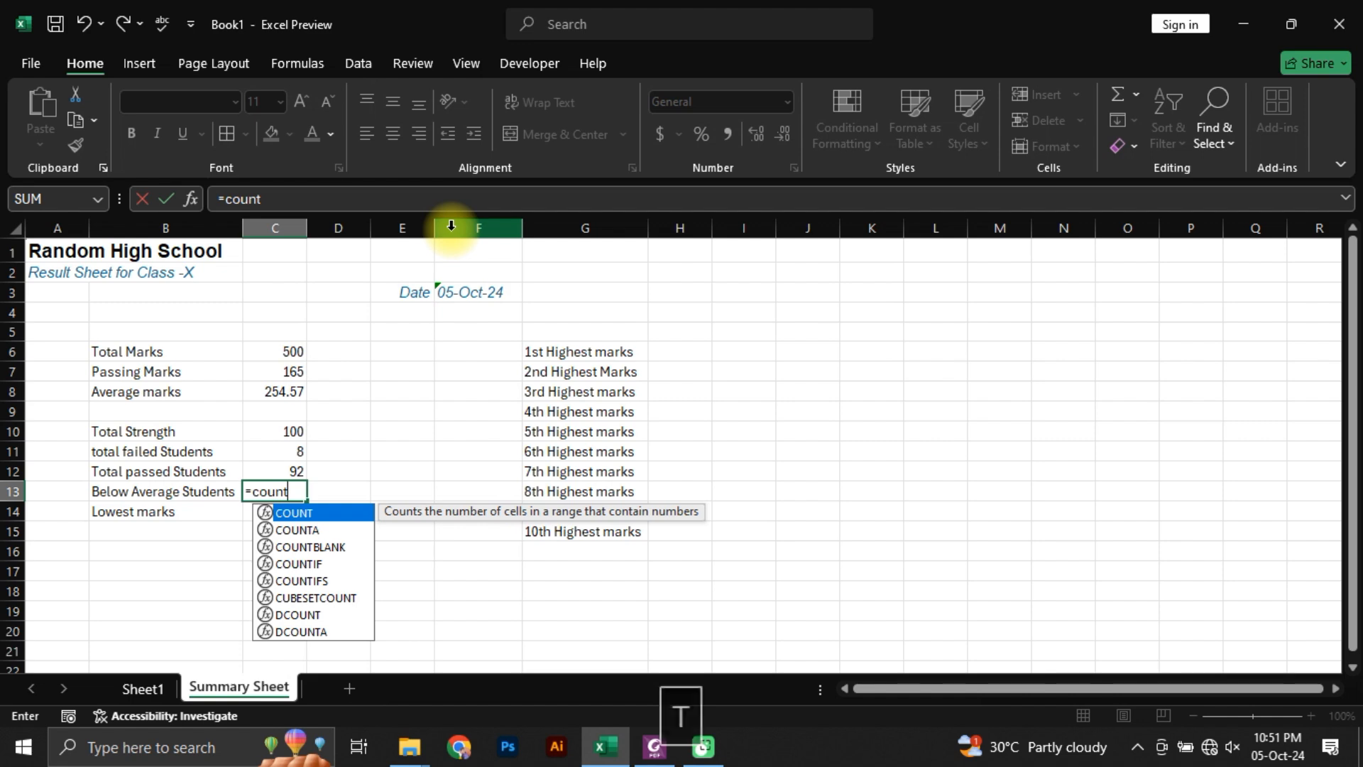
pyautogui.write('if')
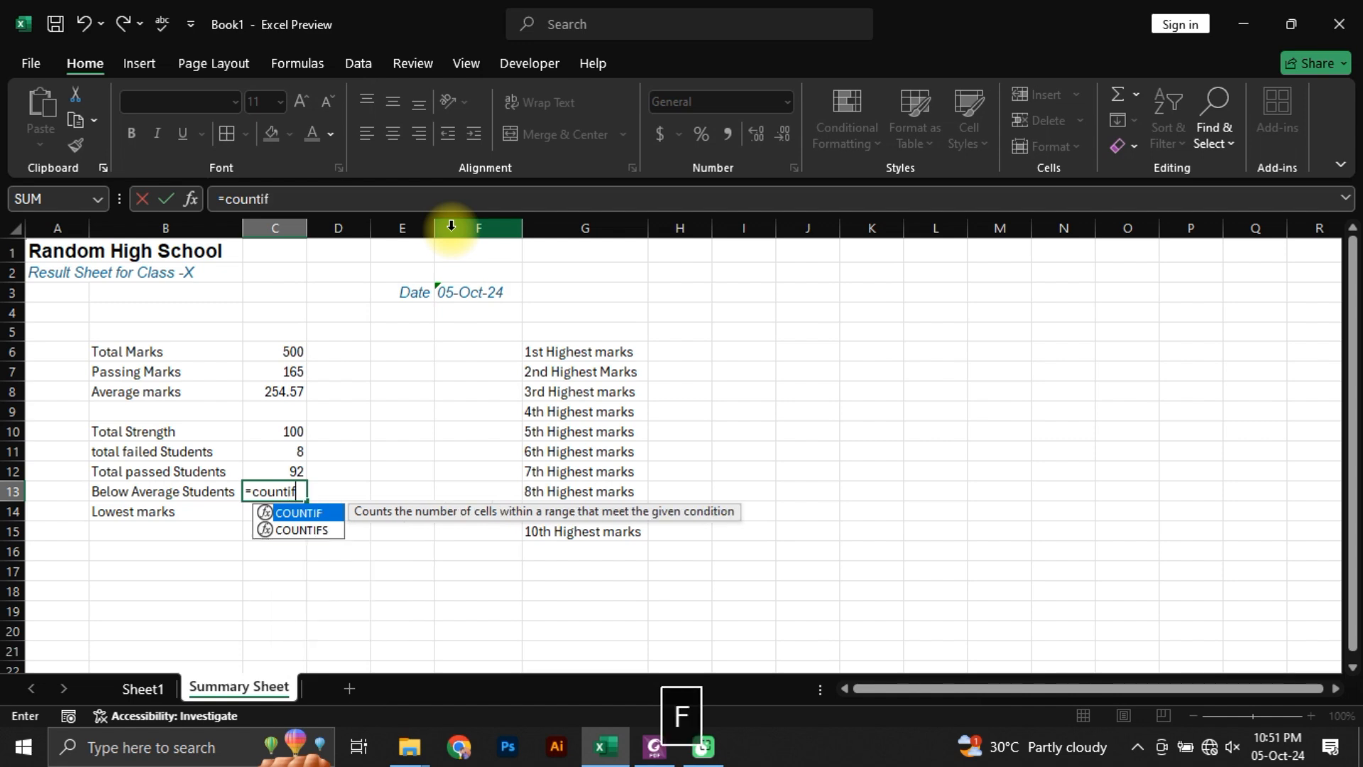
pyautogui.press('Tab')
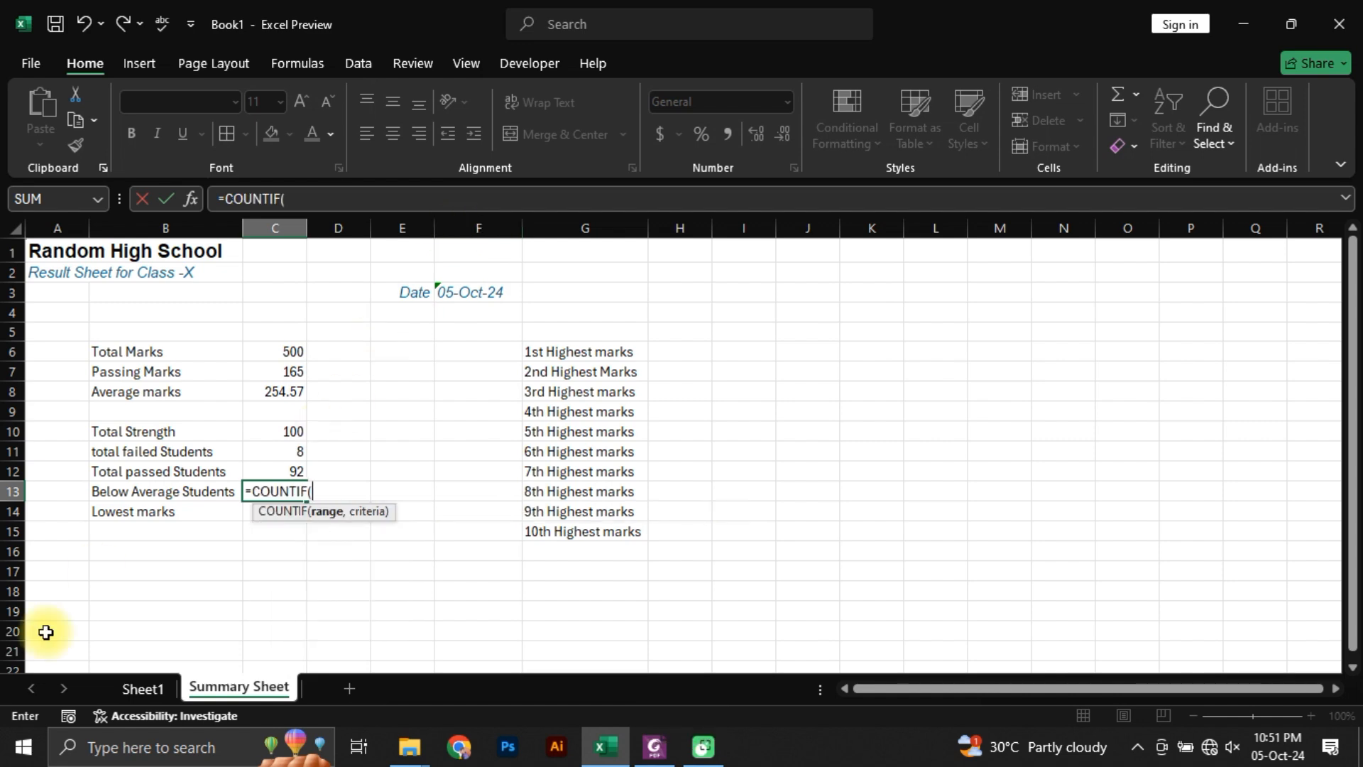
pyautogui.click(145, 686)
pyautogui.scroll(6, 1118, 415)
pyautogui.scroll(20, 1118, 415)
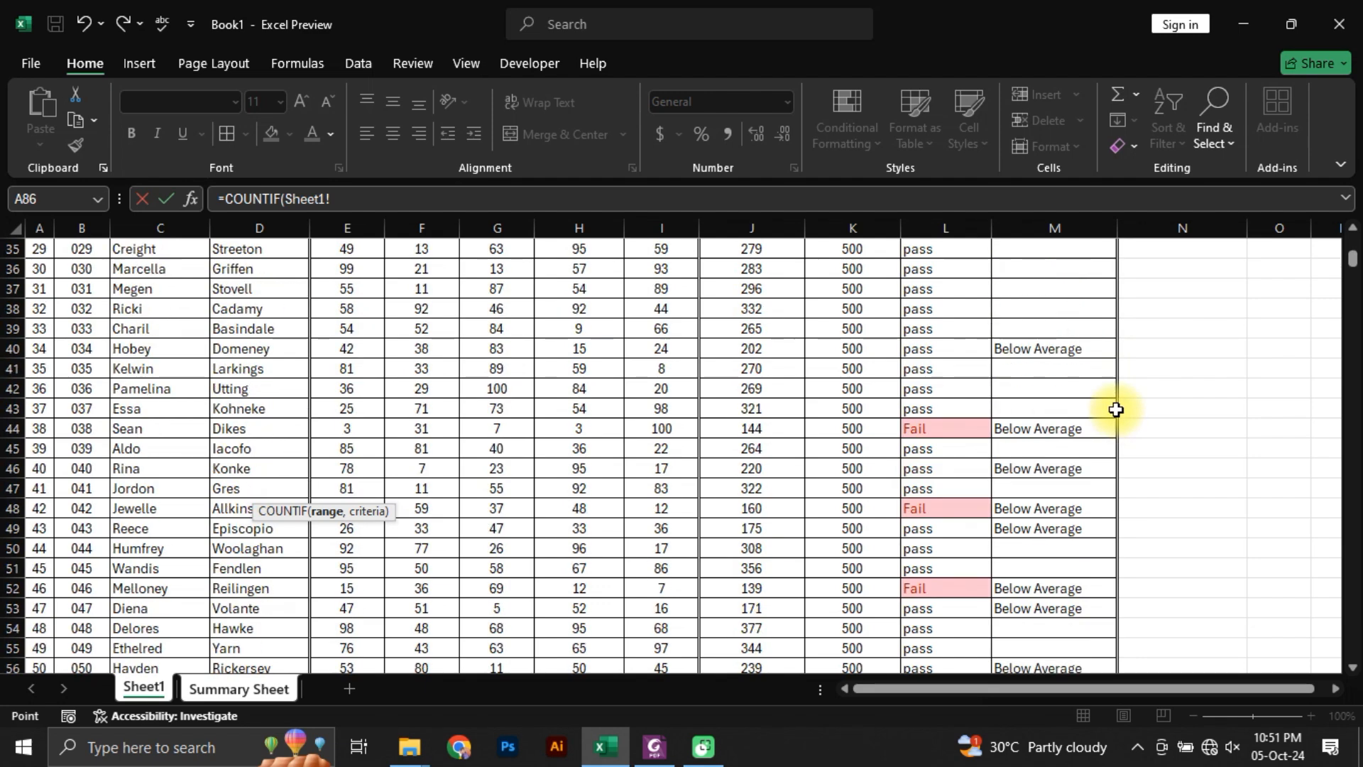
pyautogui.click(1071, 376)
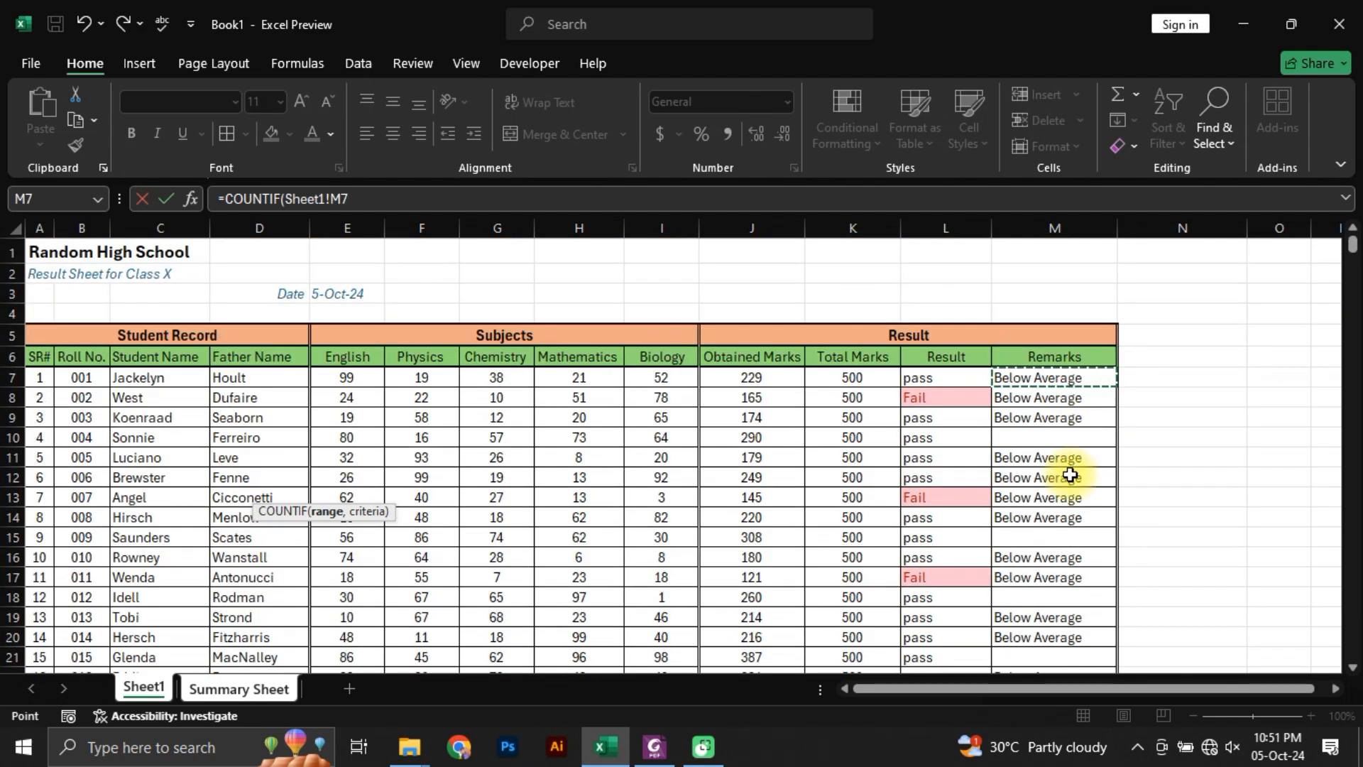
pyautogui.hotkey('ctrl', 'shift', 'Down')
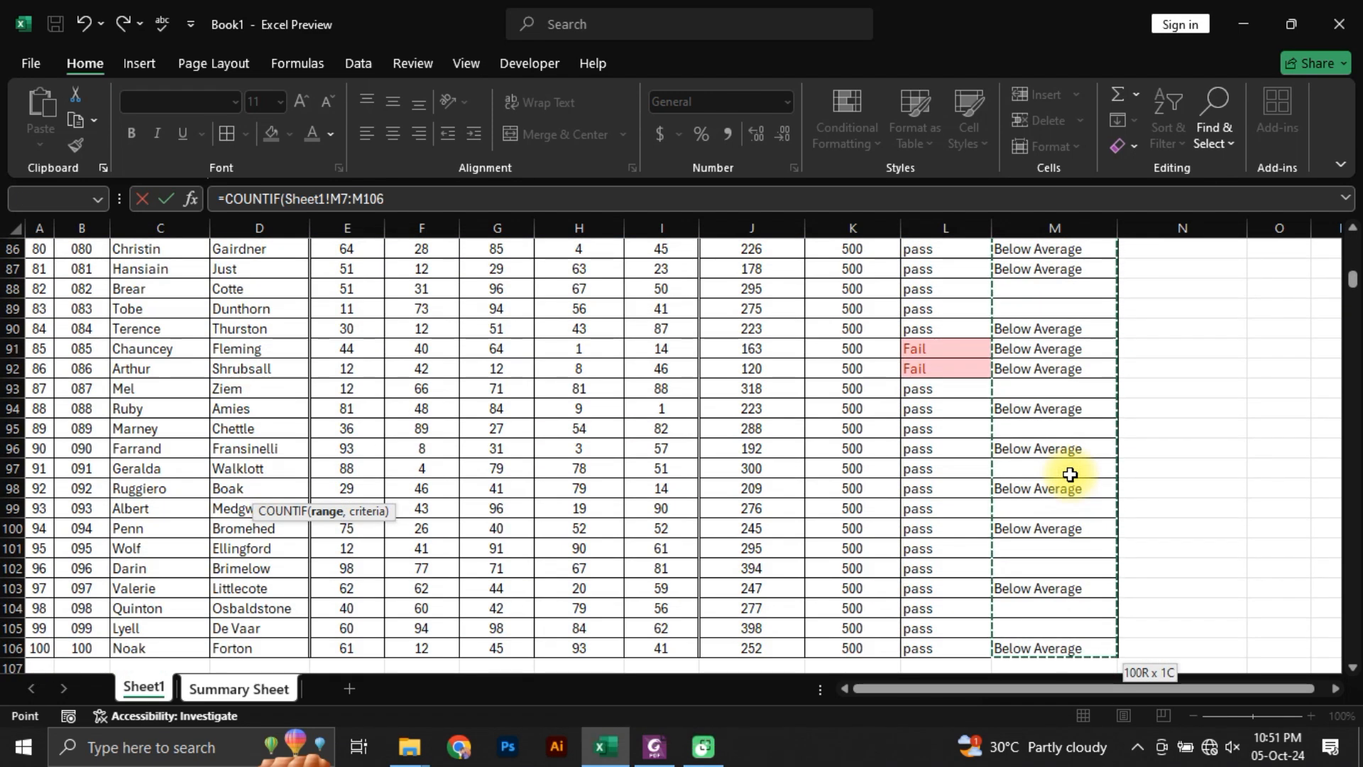
pyautogui.write(',')
# Step: Add "Below Average" as the criterion of the C13 COUNTIF formula, close the parenthesis and commit the formula
pyautogui.scroll(20, 1079, 483)
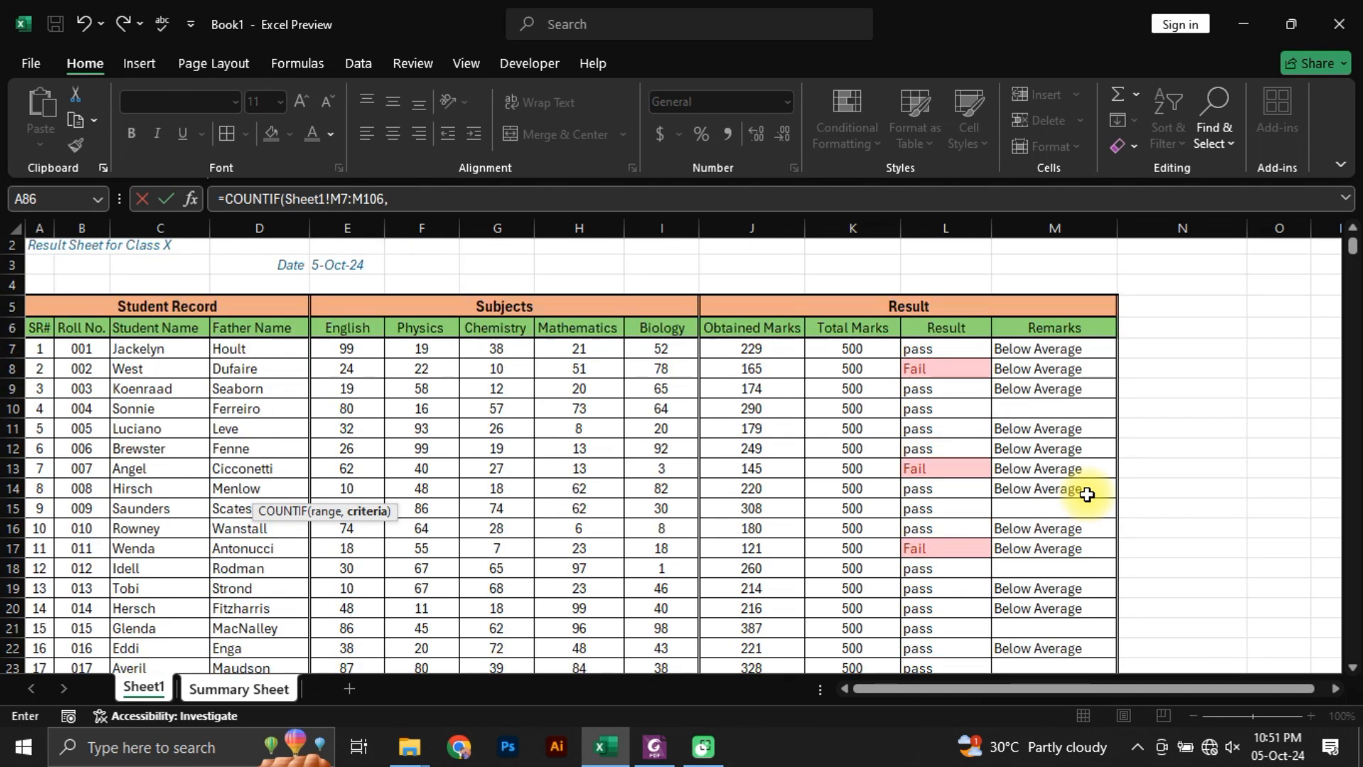
pyautogui.scroll(1, 1087, 495)
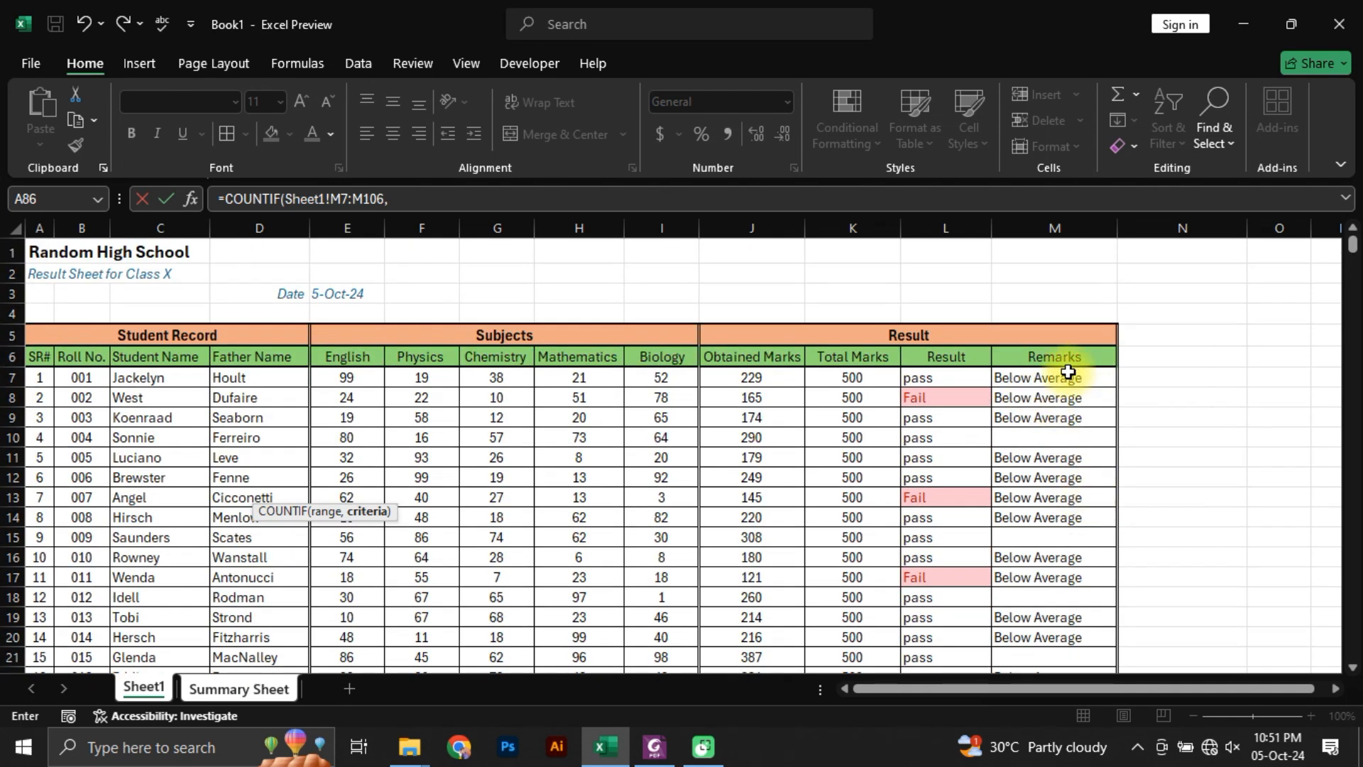
pyautogui.write('"Be')
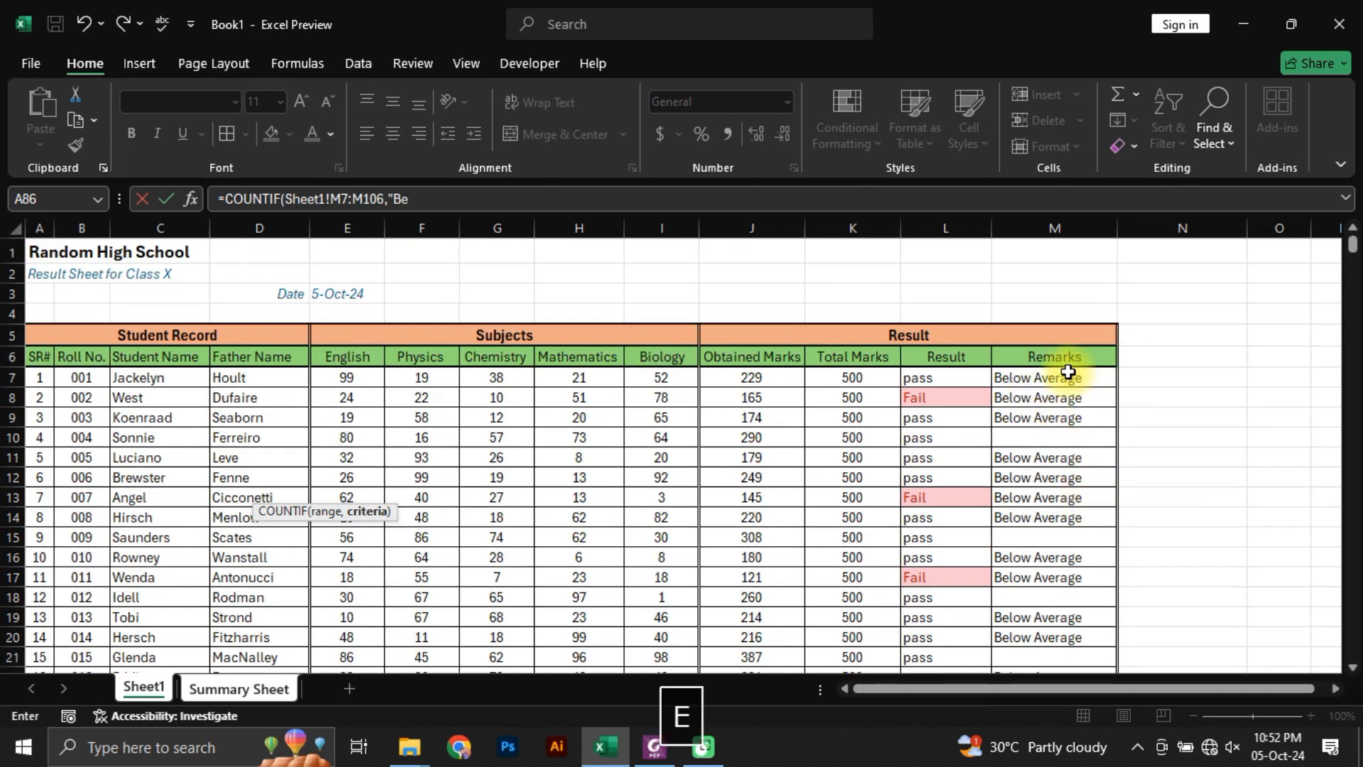
pyautogui.write('low Avera')
pyautogui.press('BackSpace')
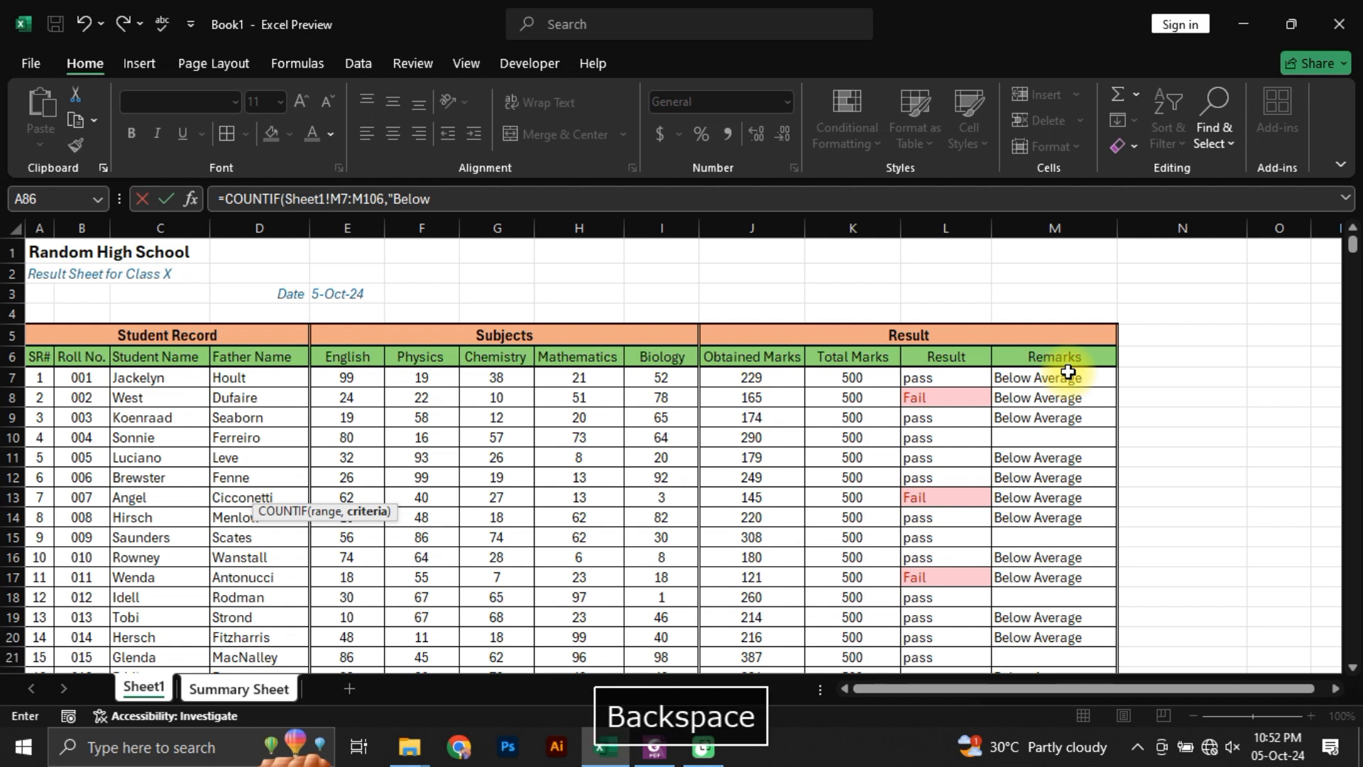
pyautogui.write('Average')
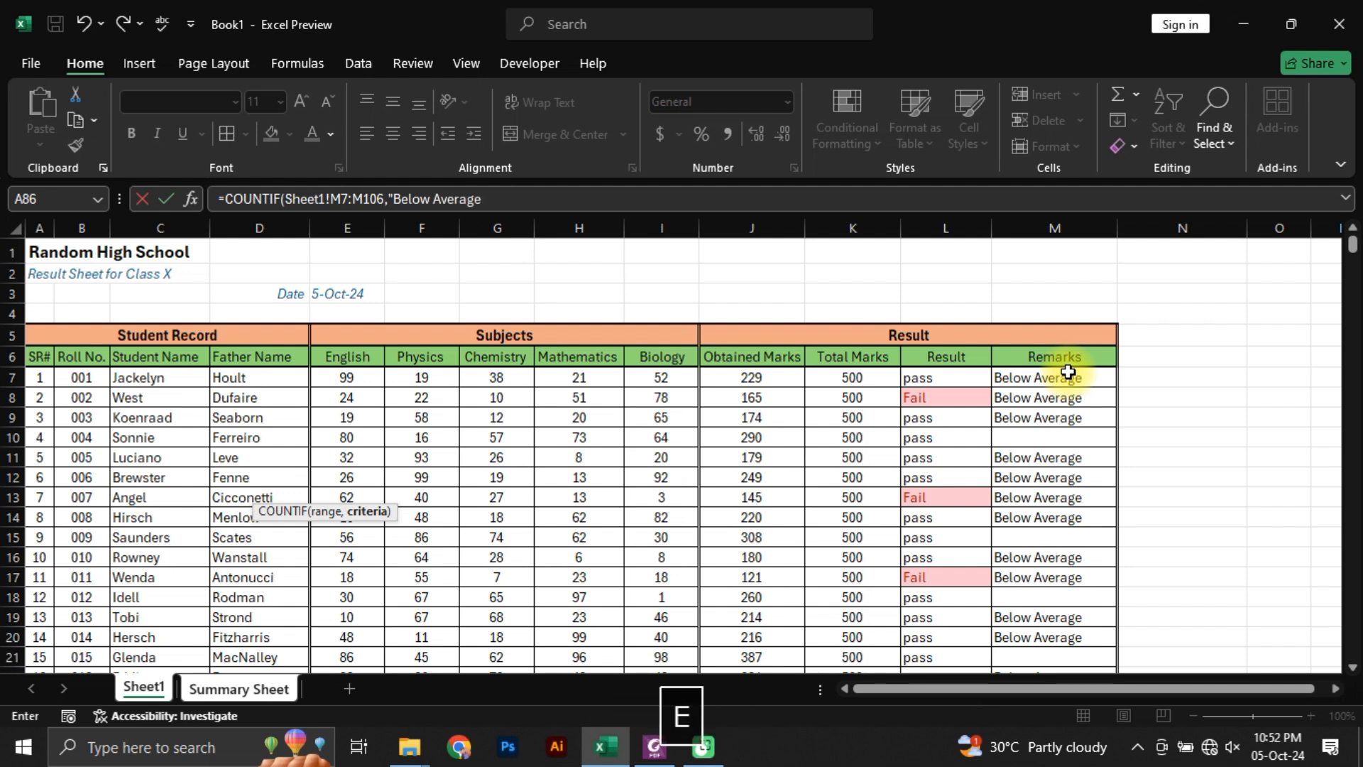
pyautogui.write('"')
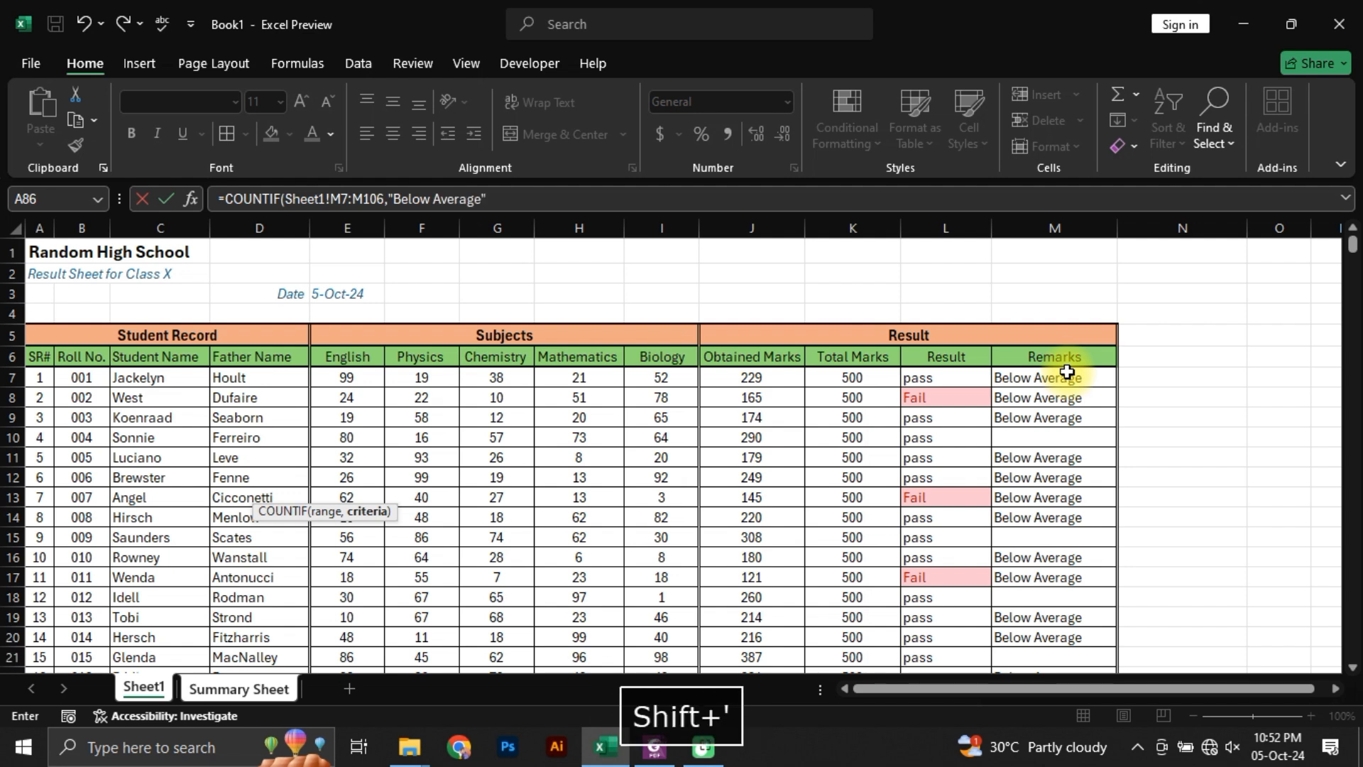
pyautogui.click(524, 196)
pyautogui.write(')')
pyautogui.press('Return')
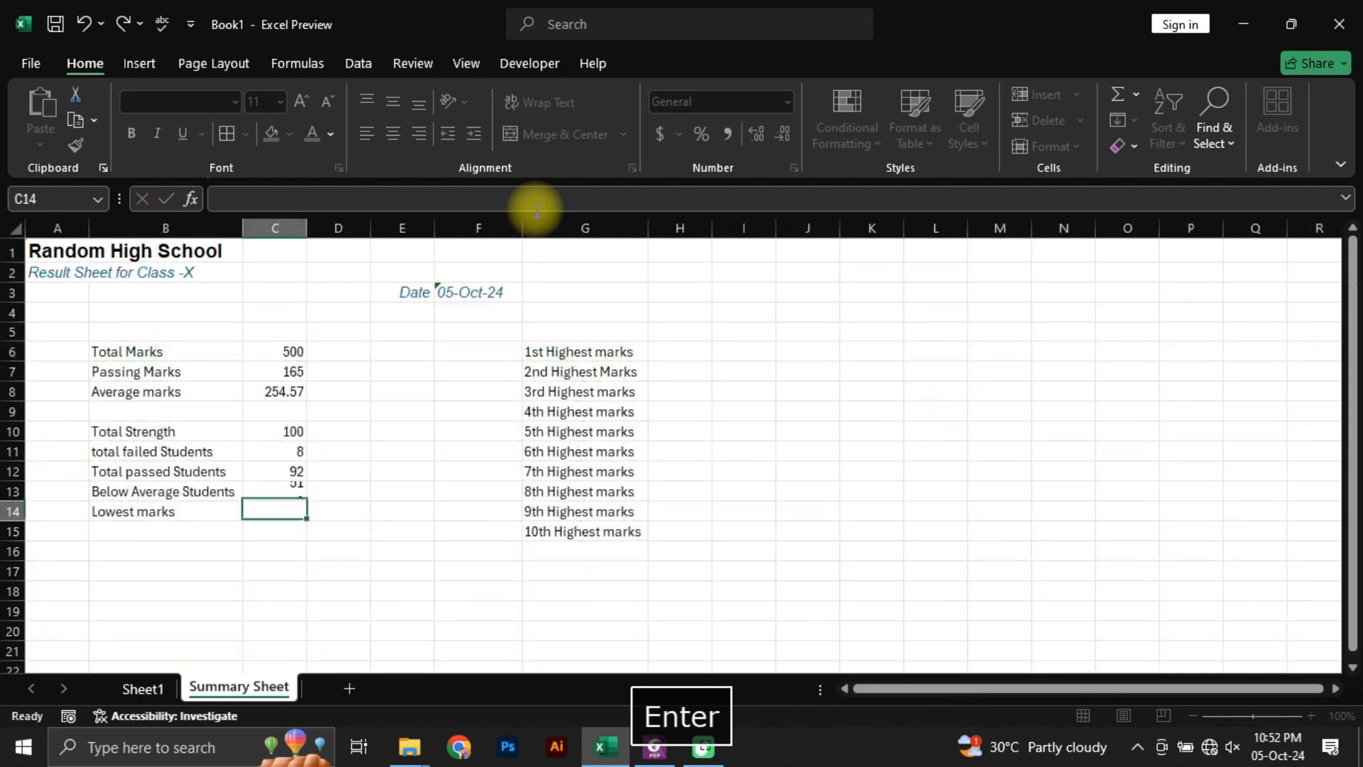
pyautogui.press('Up')
pyautogui.press('Left')
pyautogui.press('Right')
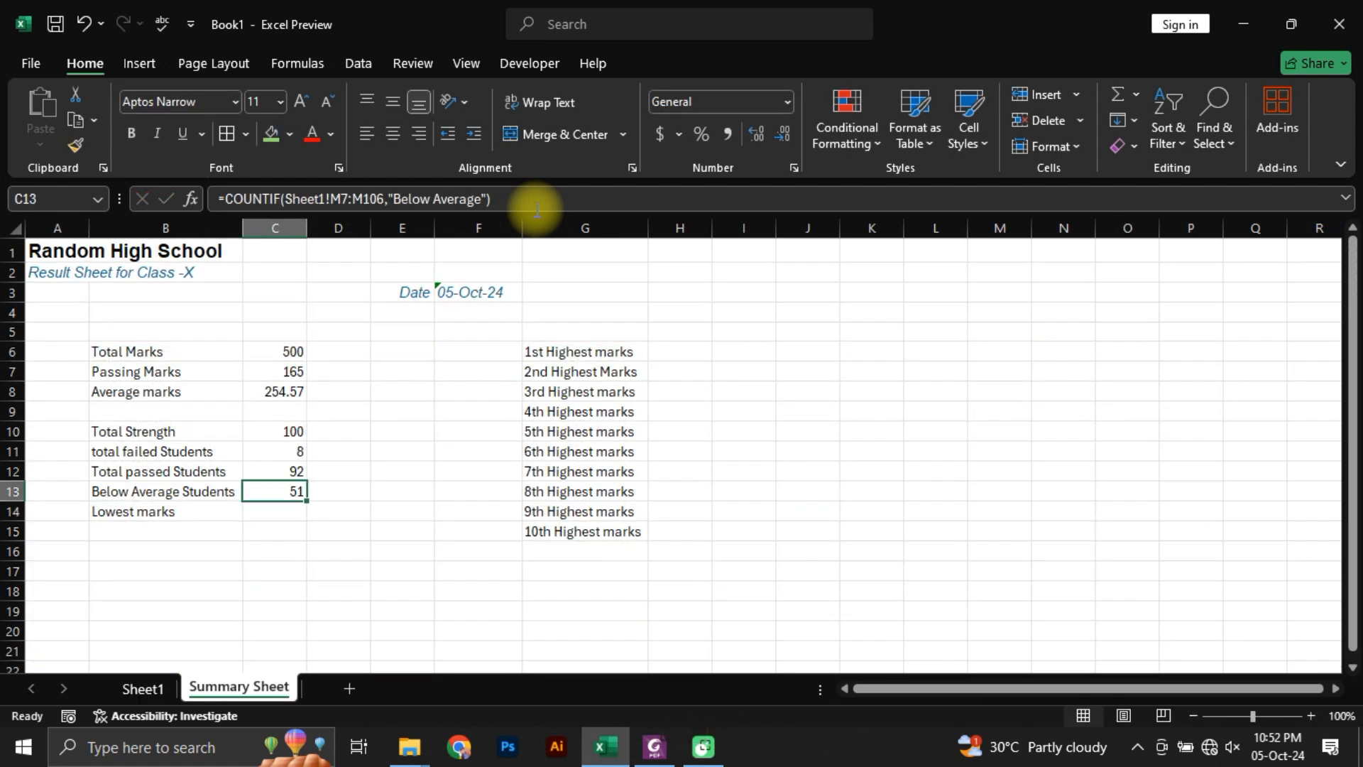
# Step: Calculate the Lowest marks in C14 with MIN over Sheet1's Obtained Marks column, J7:J106
pyautogui.press('Down')
pyautogui.write('=min')
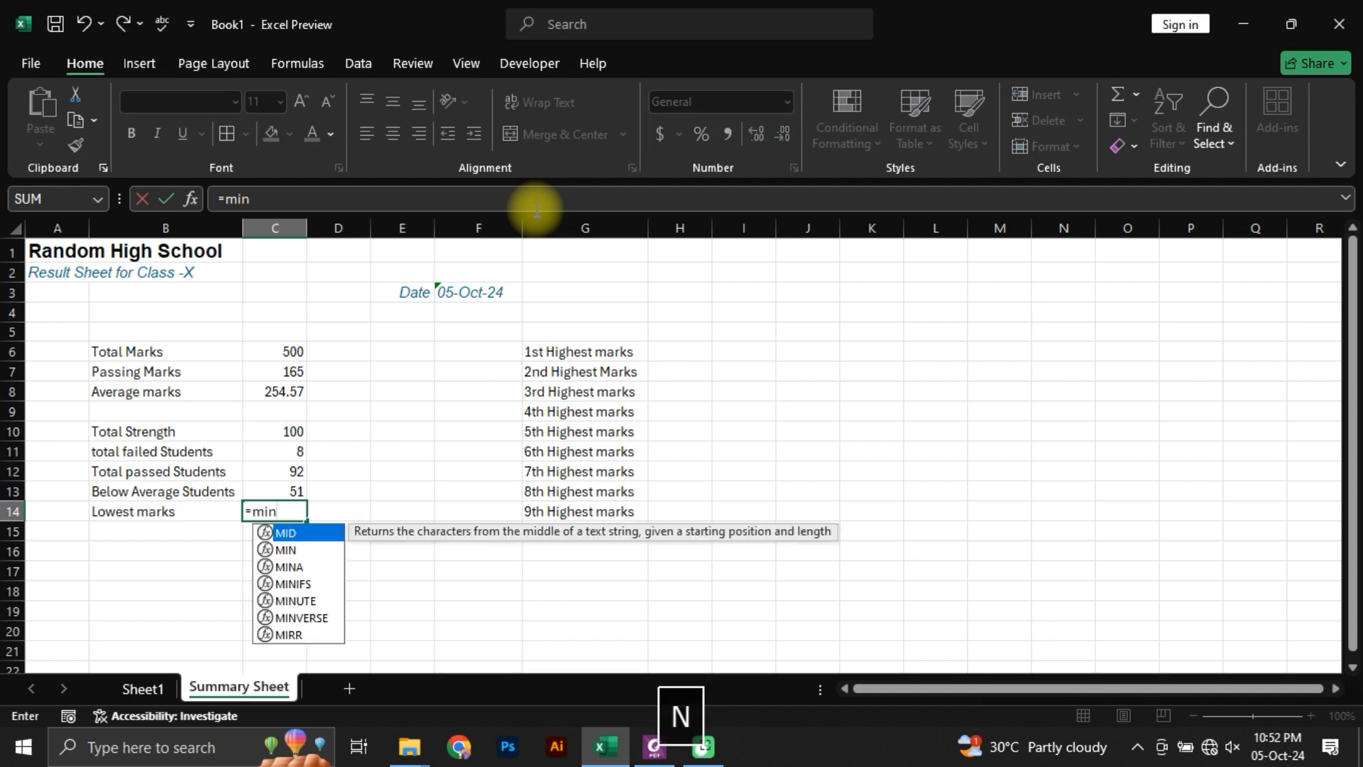
pyautogui.press('Tab')
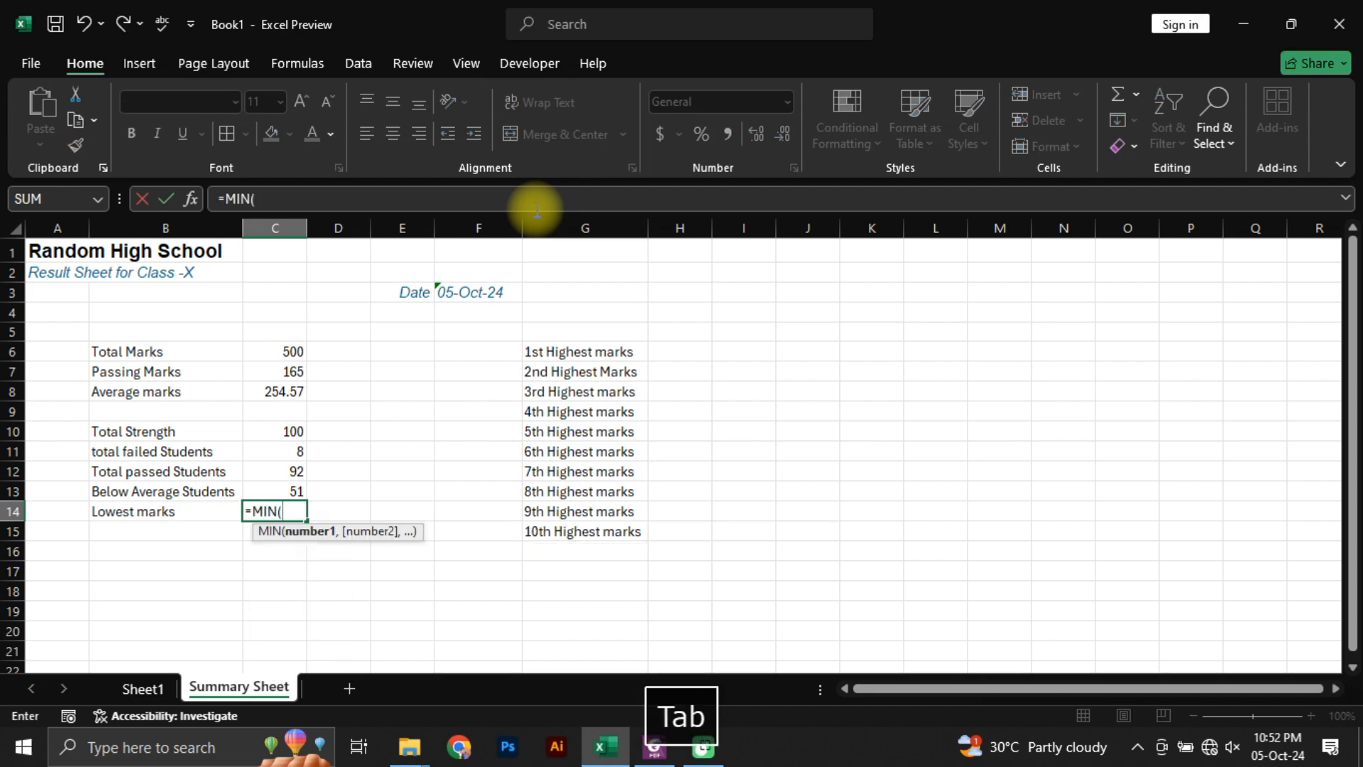
pyautogui.click(143, 688)
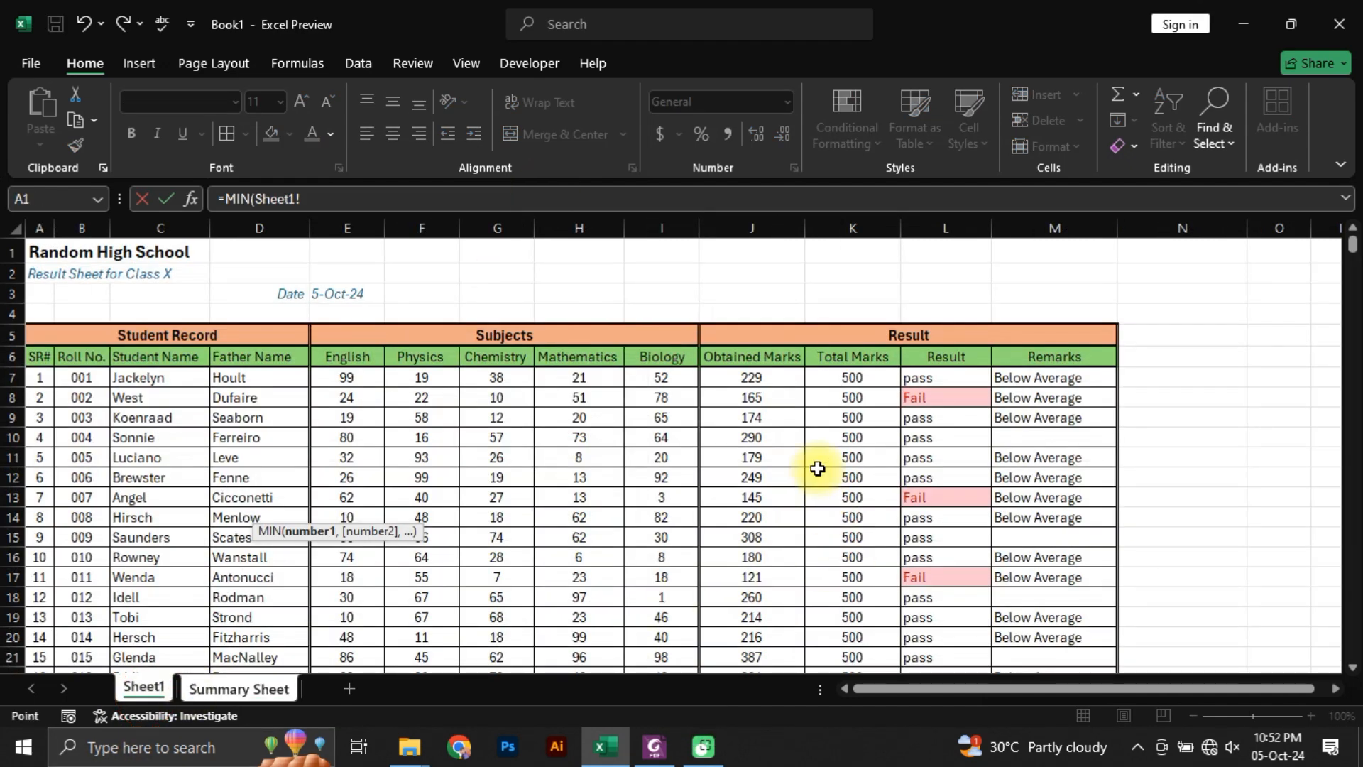
pyautogui.click(781, 380)
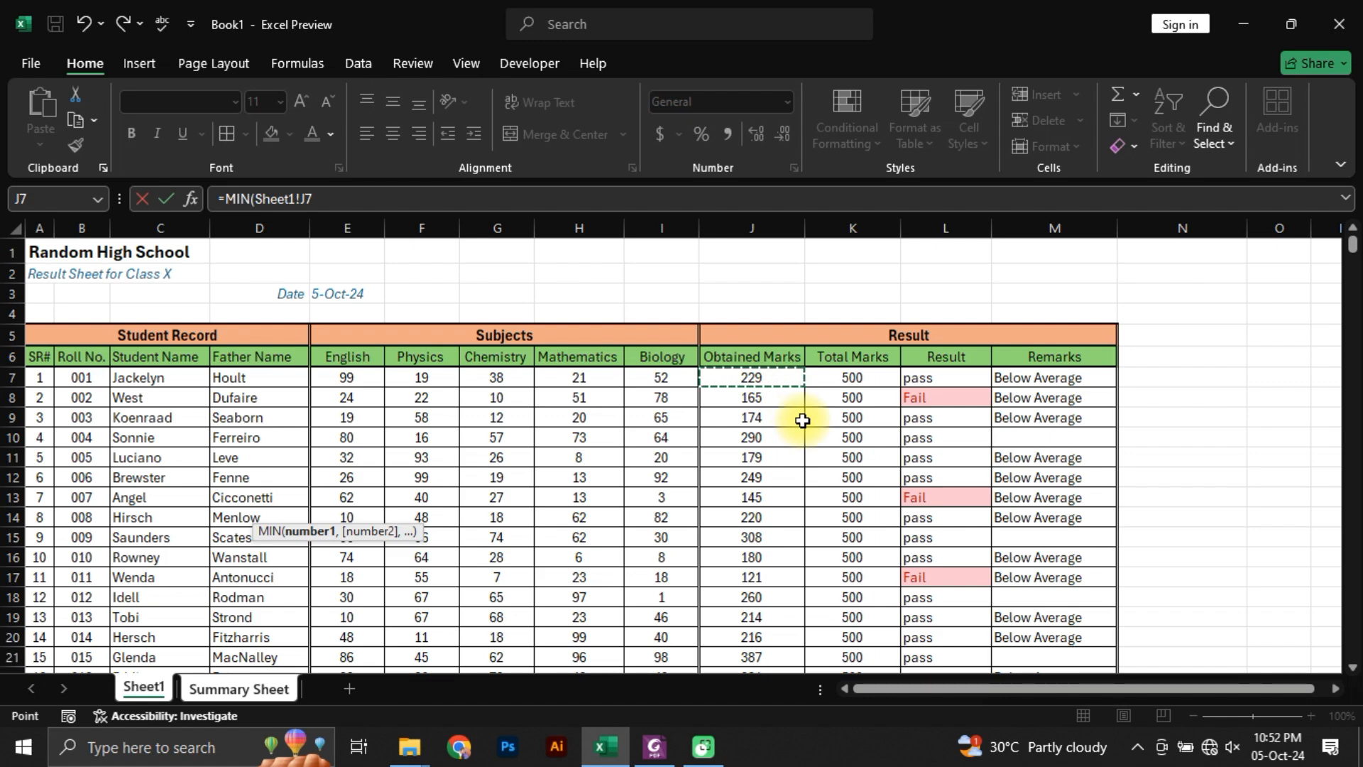
pyautogui.hotkey('ctrl', 'shift', 'Down')
pyautogui.press('Return')
pyautogui.press('Up')
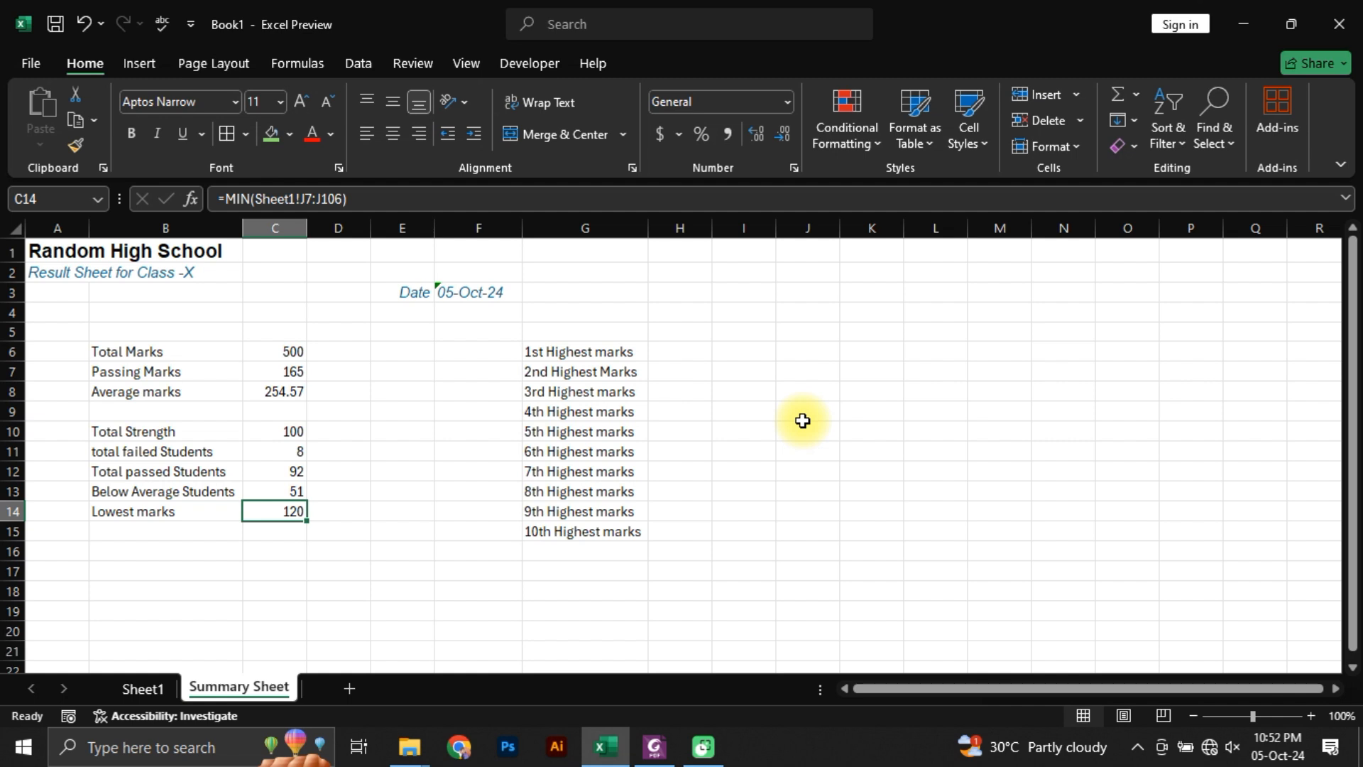
# Step: Calculate the 1st Highest marks in H6 with MAX over Sheet1's Obtained Marks column, J7:J106
pyautogui.click(590, 355)
pyautogui.click(671, 350)
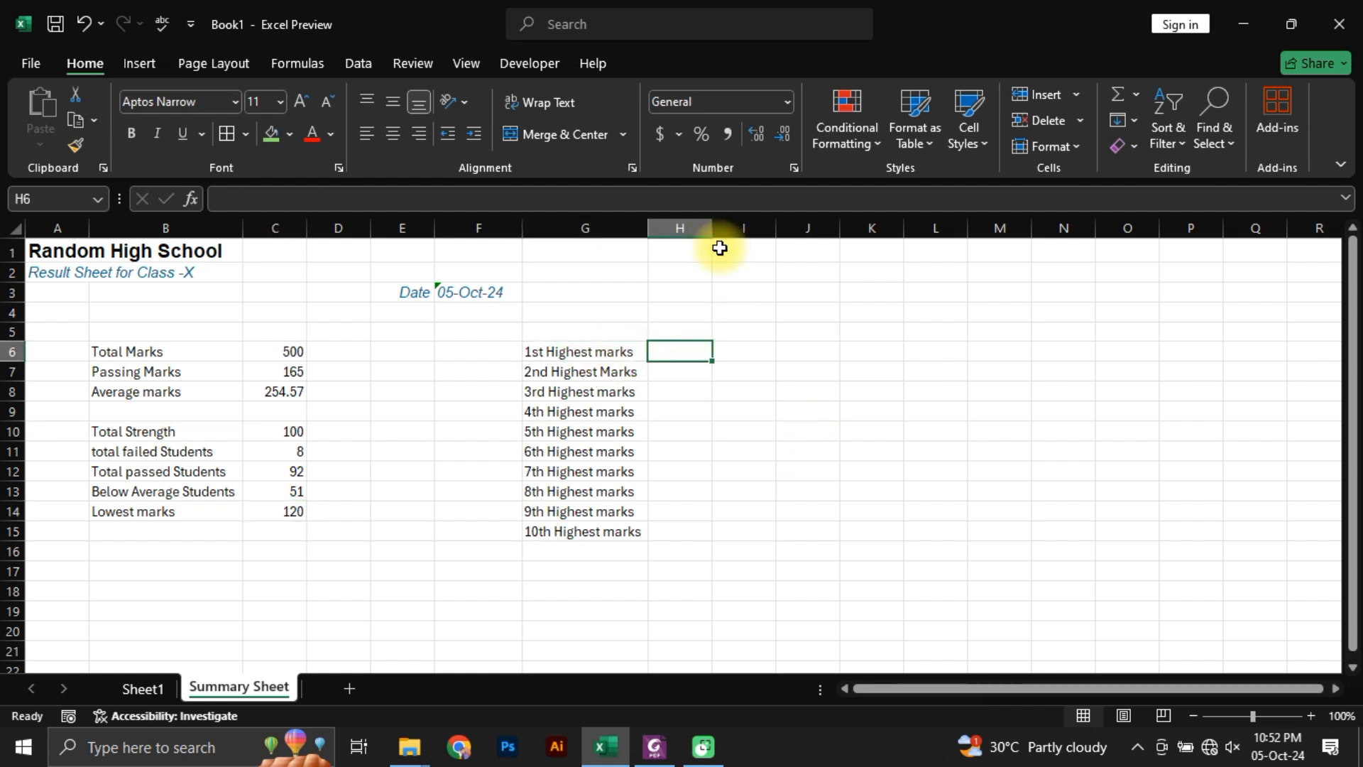
pyautogui.write('=')
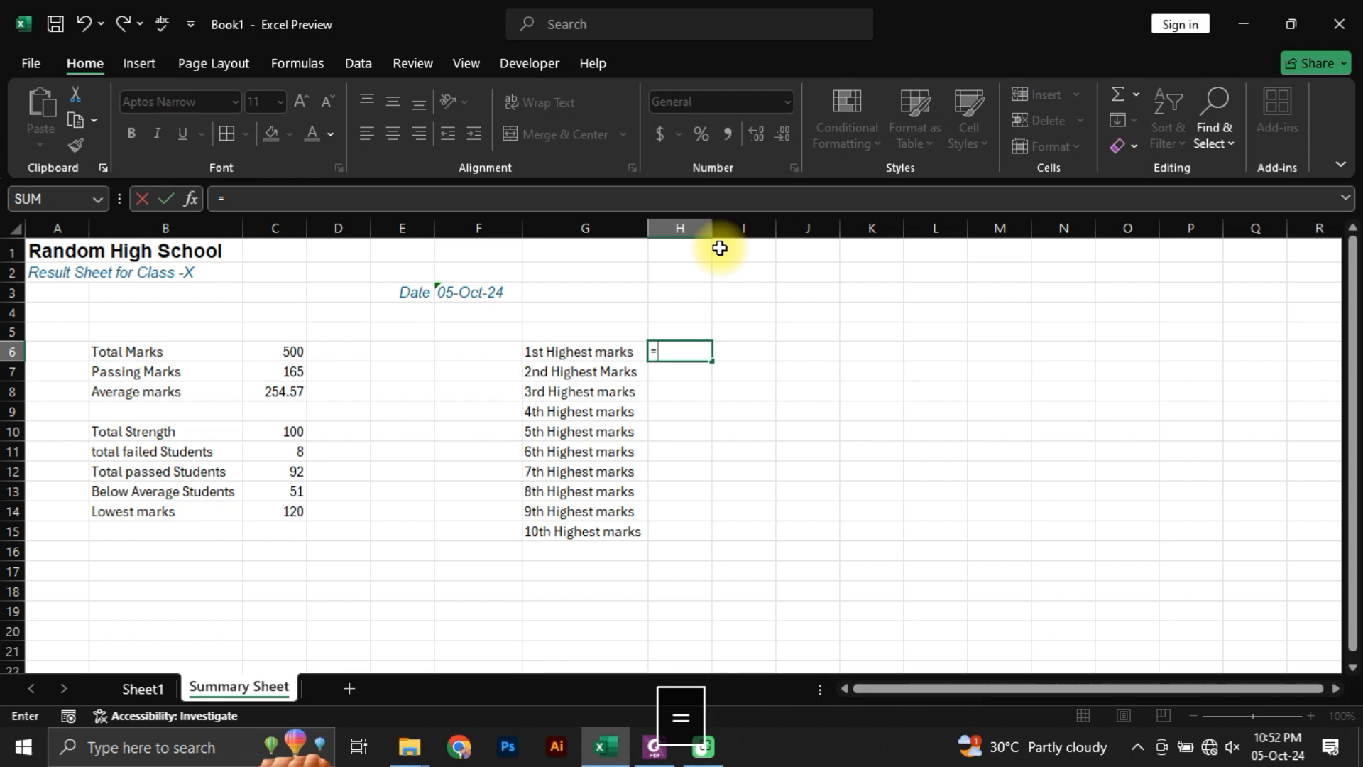
pyautogui.write('max')
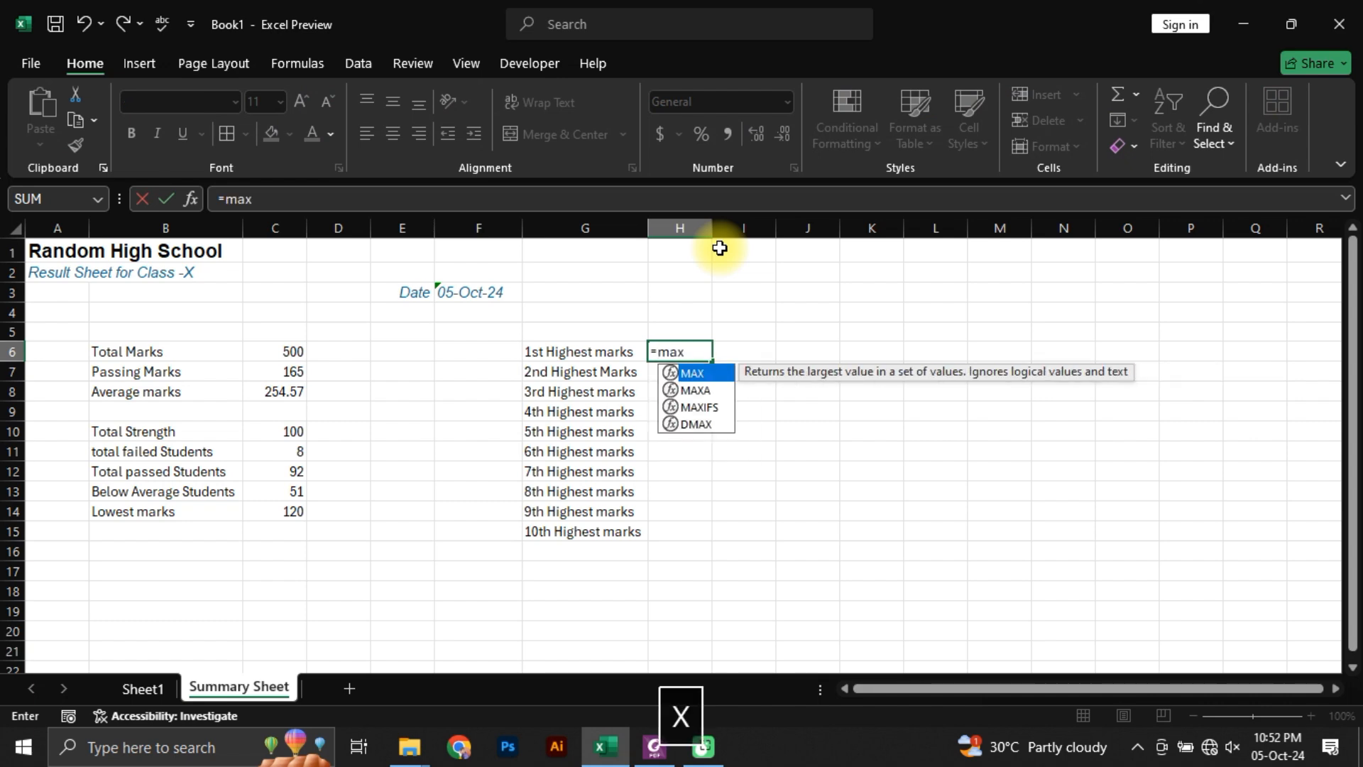
pyautogui.press('Tab')
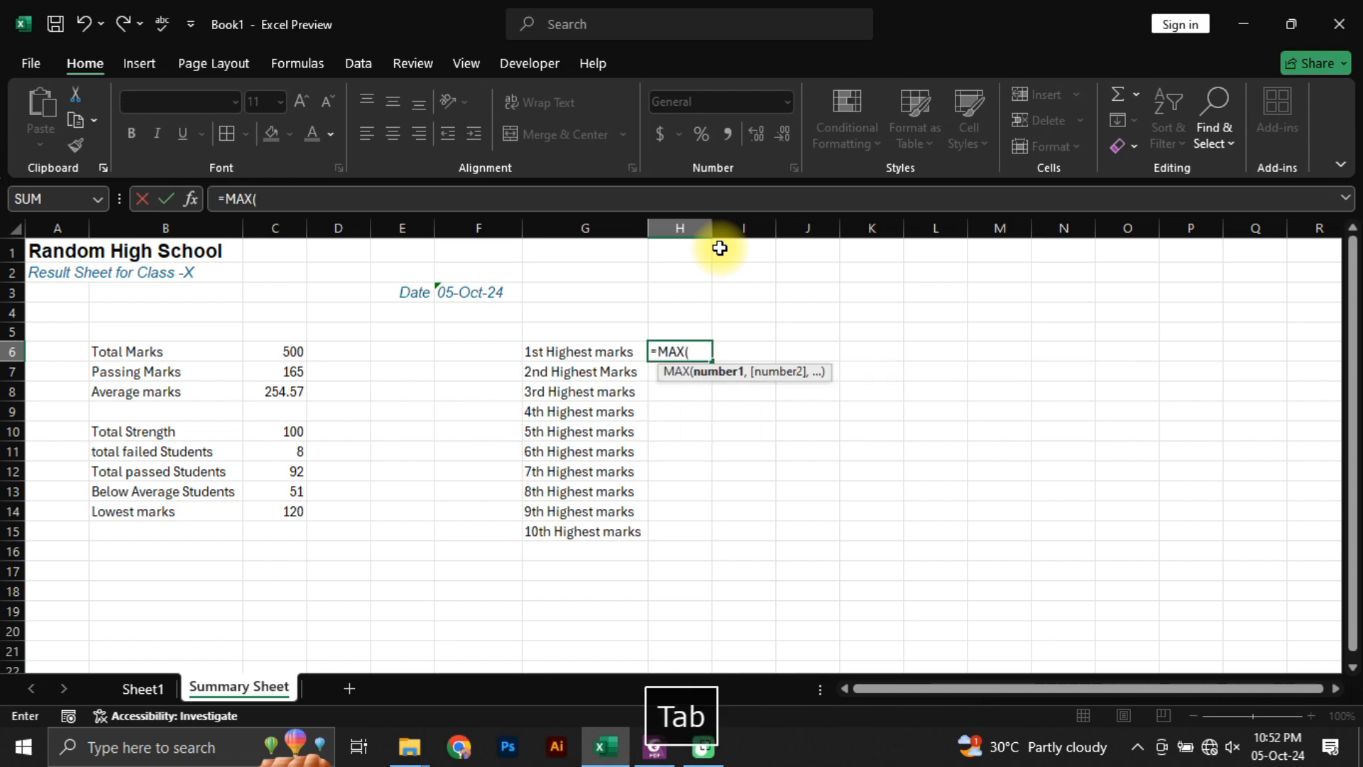
pyautogui.click(142, 688)
pyautogui.scroll(20, 887, 345)
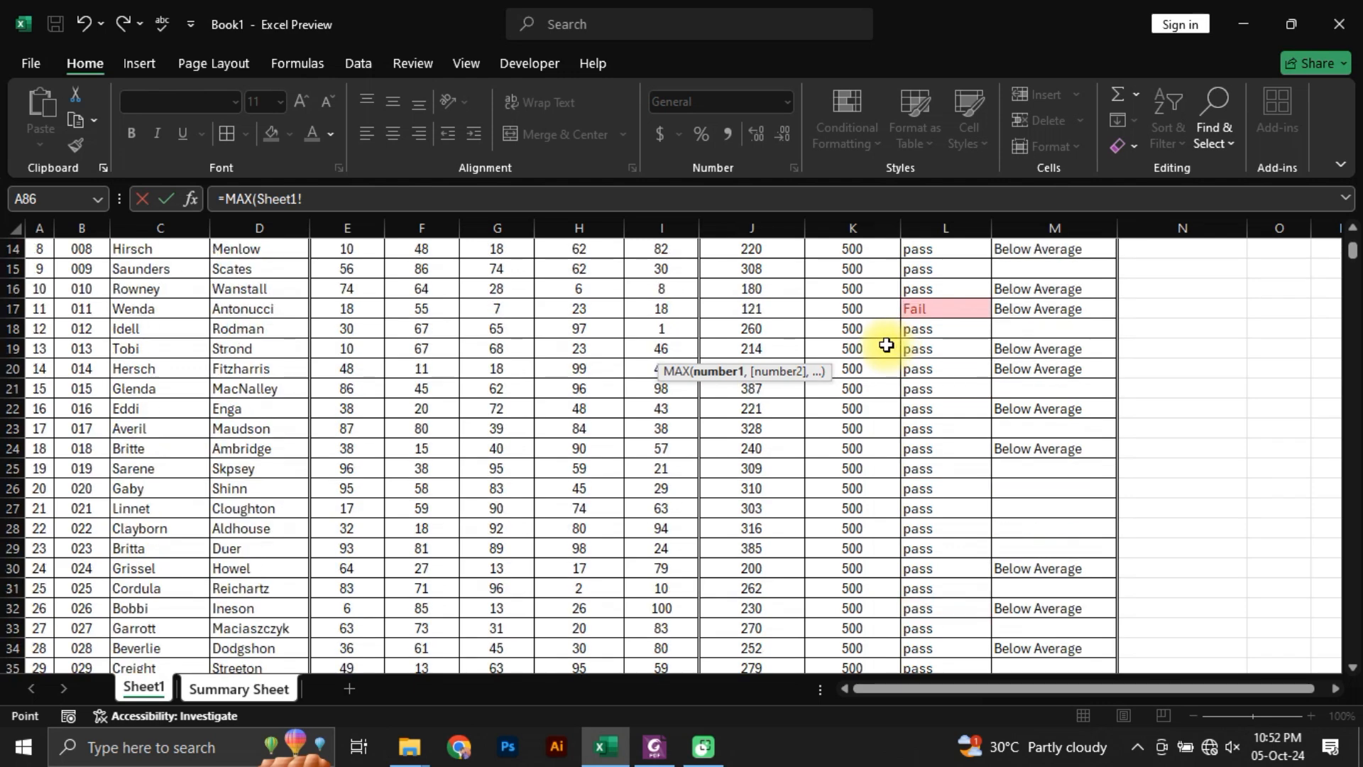
pyautogui.click(862, 381)
pyautogui.press('Left')
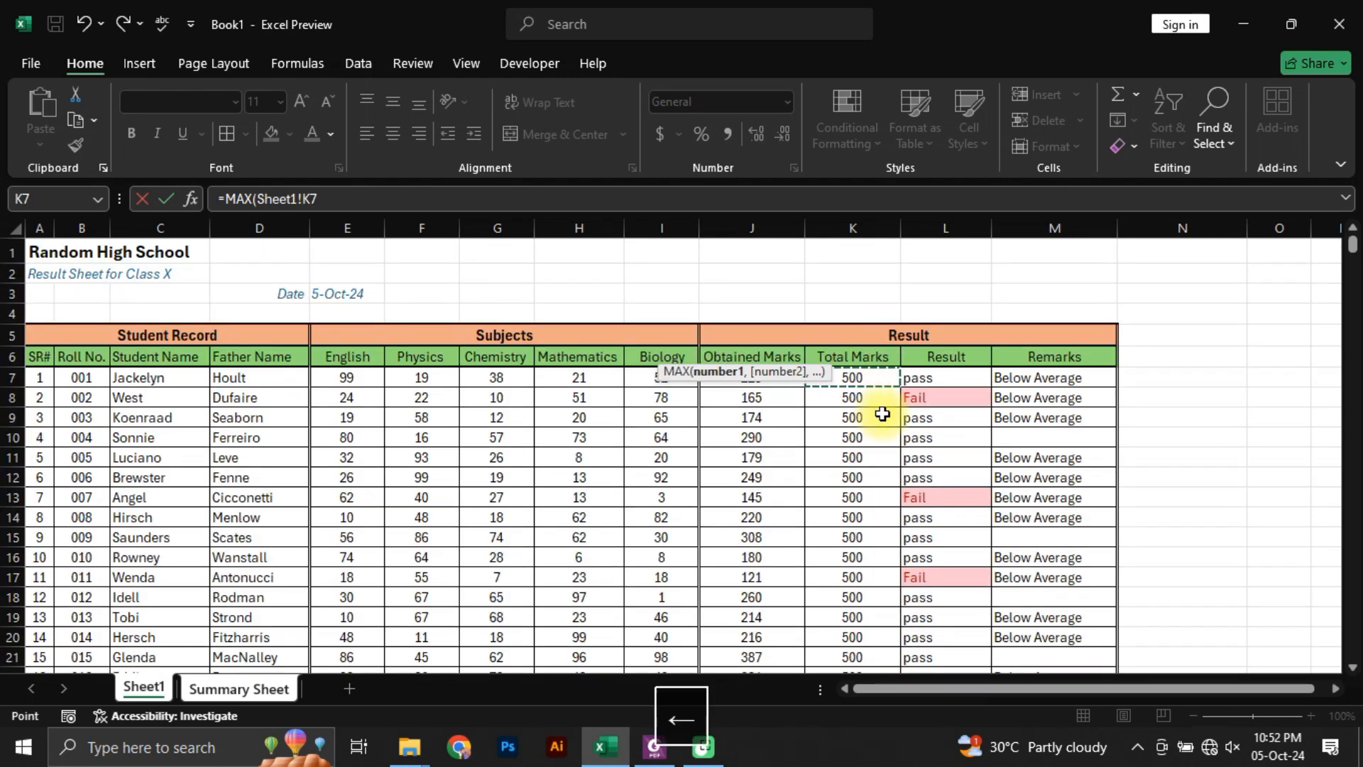
pyautogui.hotkey('ctrl', 'shift', 'Down')
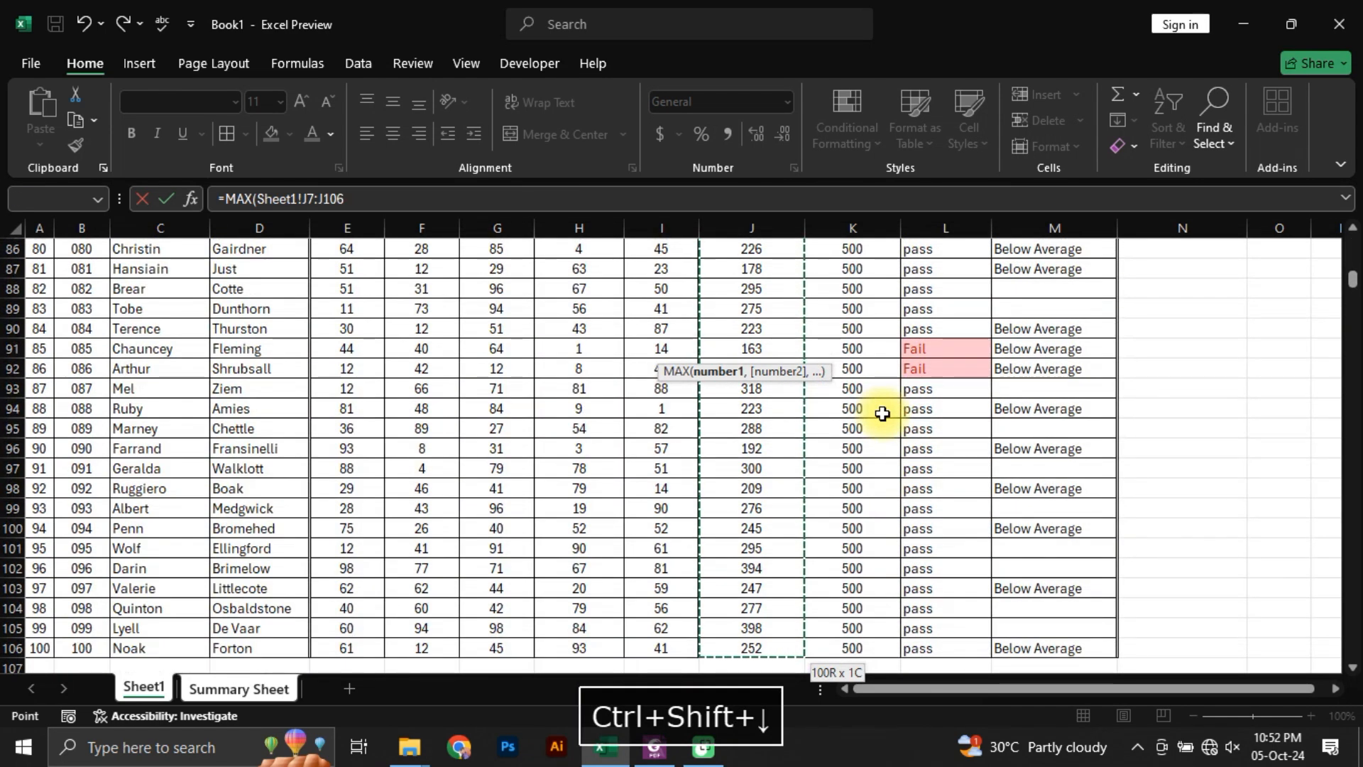
pyautogui.press('Return')
pyautogui.press('Up')
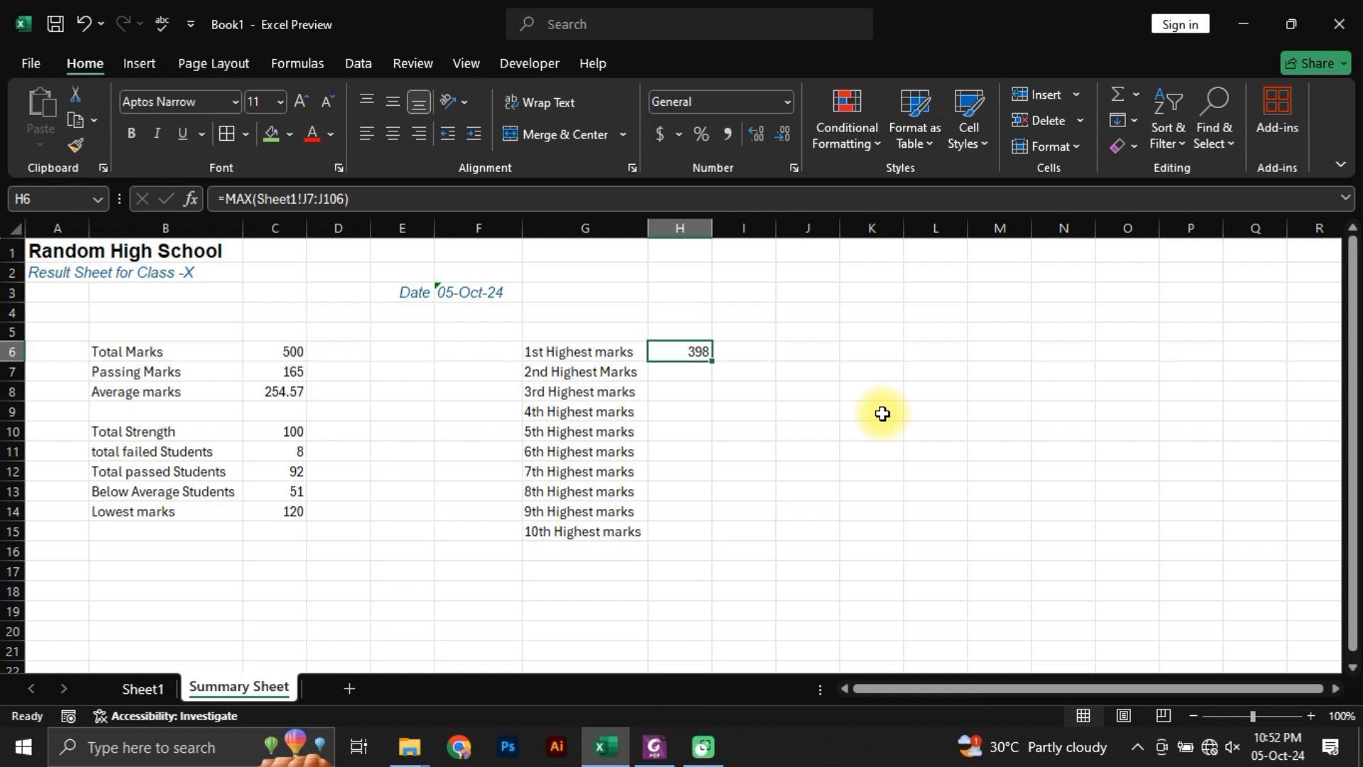
# Step: Calculate the 2nd Highest Marks in H7 with LARGE over Sheet1's J7:J106 and a rank of 2
pyautogui.press('Left')
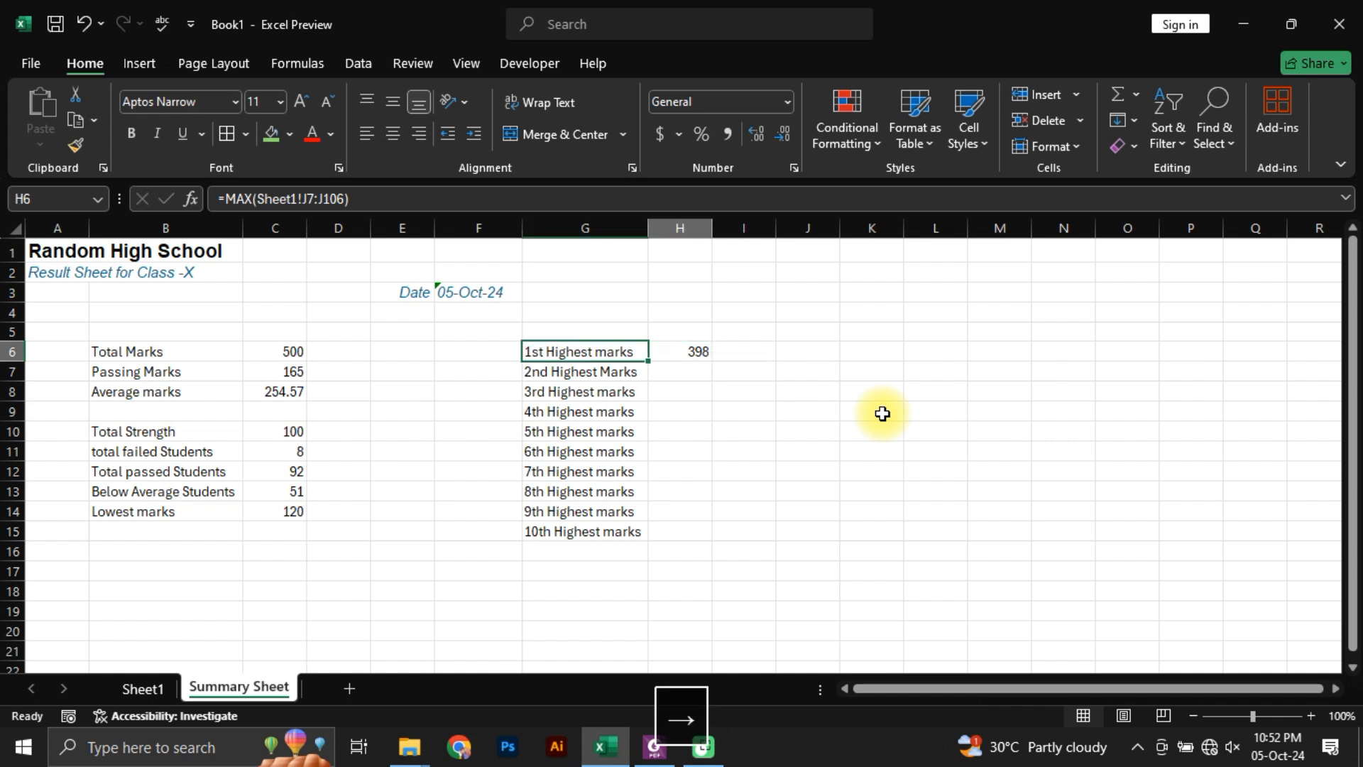
pyautogui.press('Right')
pyautogui.press('Down')
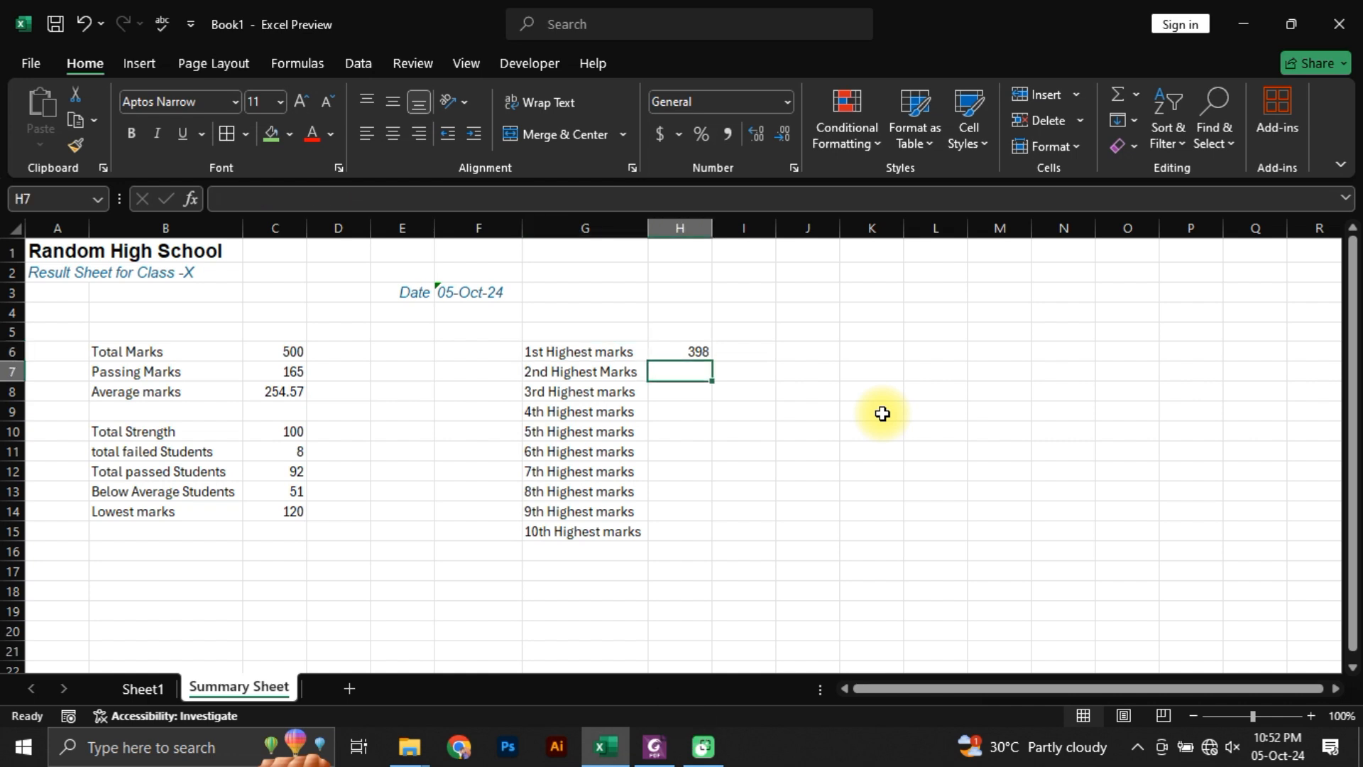
pyautogui.write('=large')
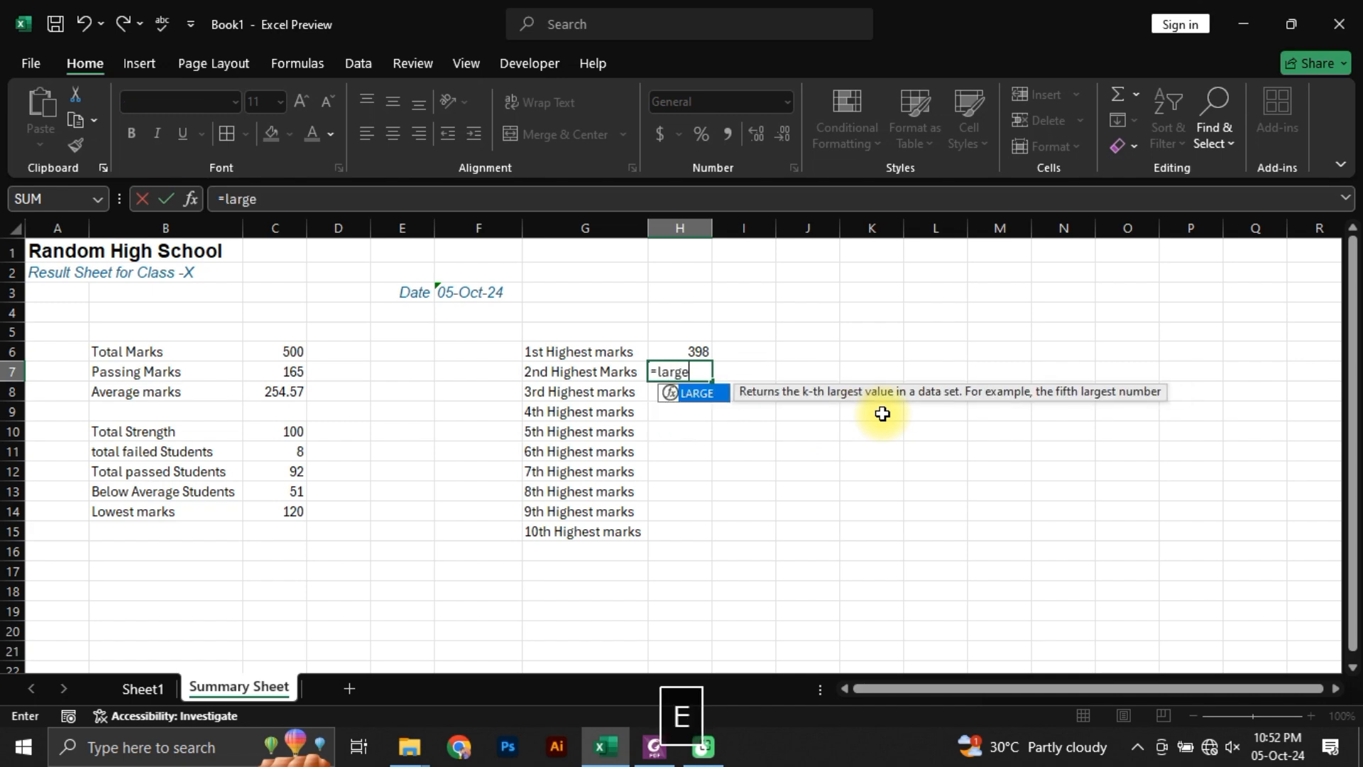
pyautogui.press('Tab')
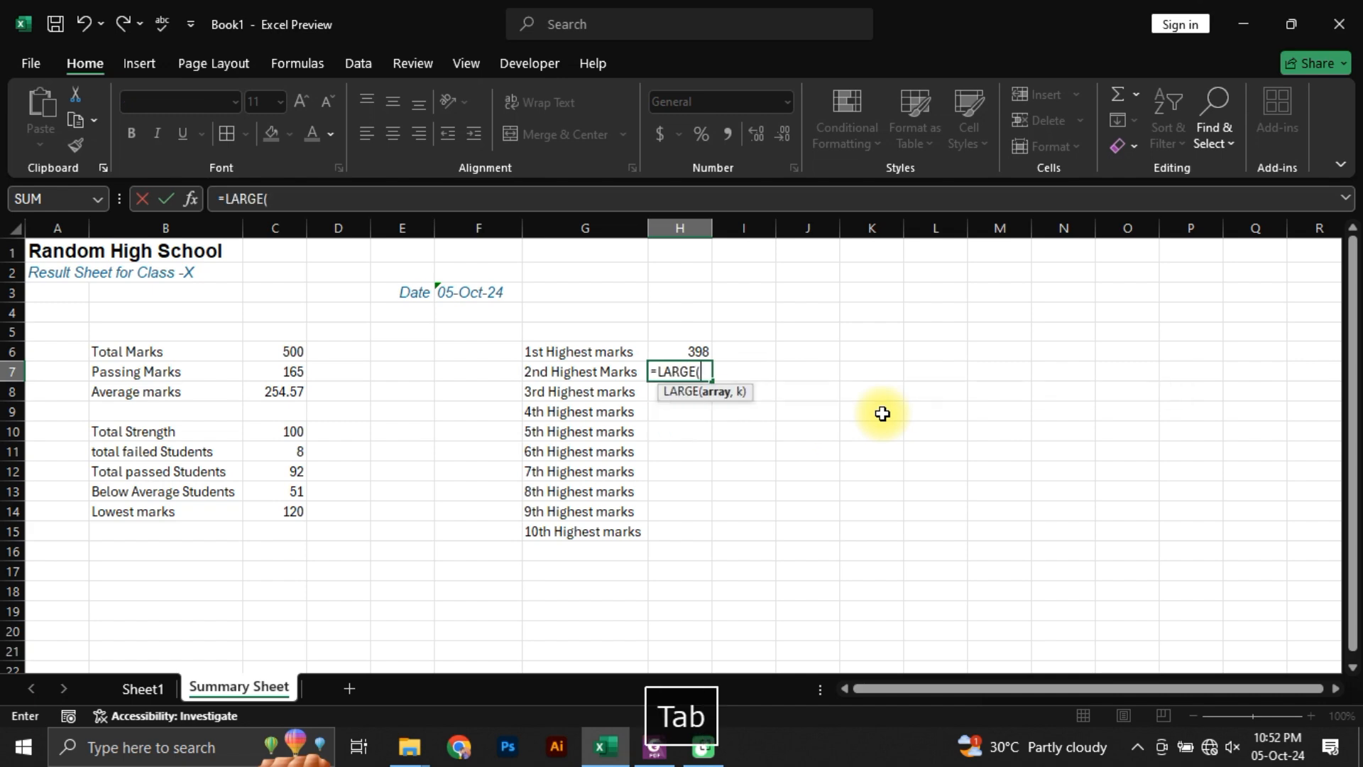
pyautogui.click(143, 688)
pyautogui.scroll(20, 924, 479)
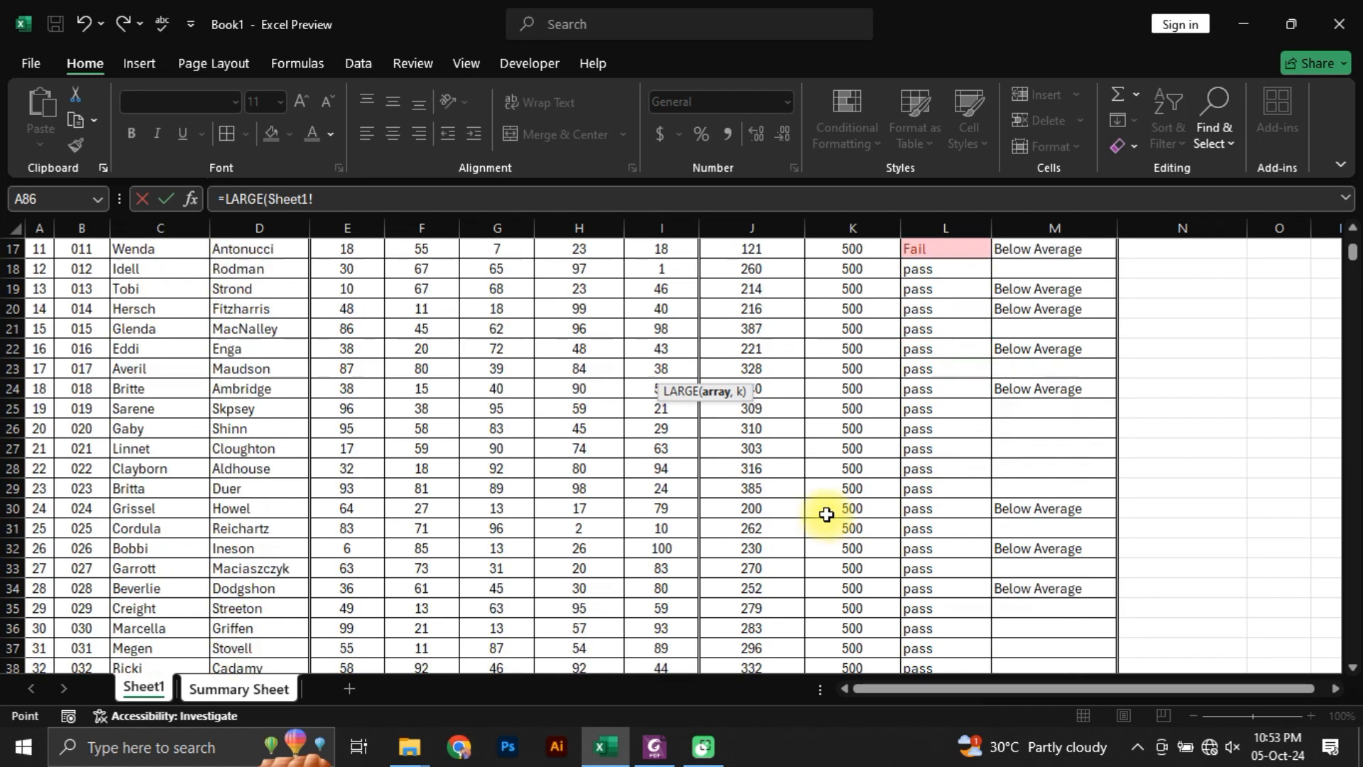
pyautogui.hotkey('ctrl', 'shift', 'Down')
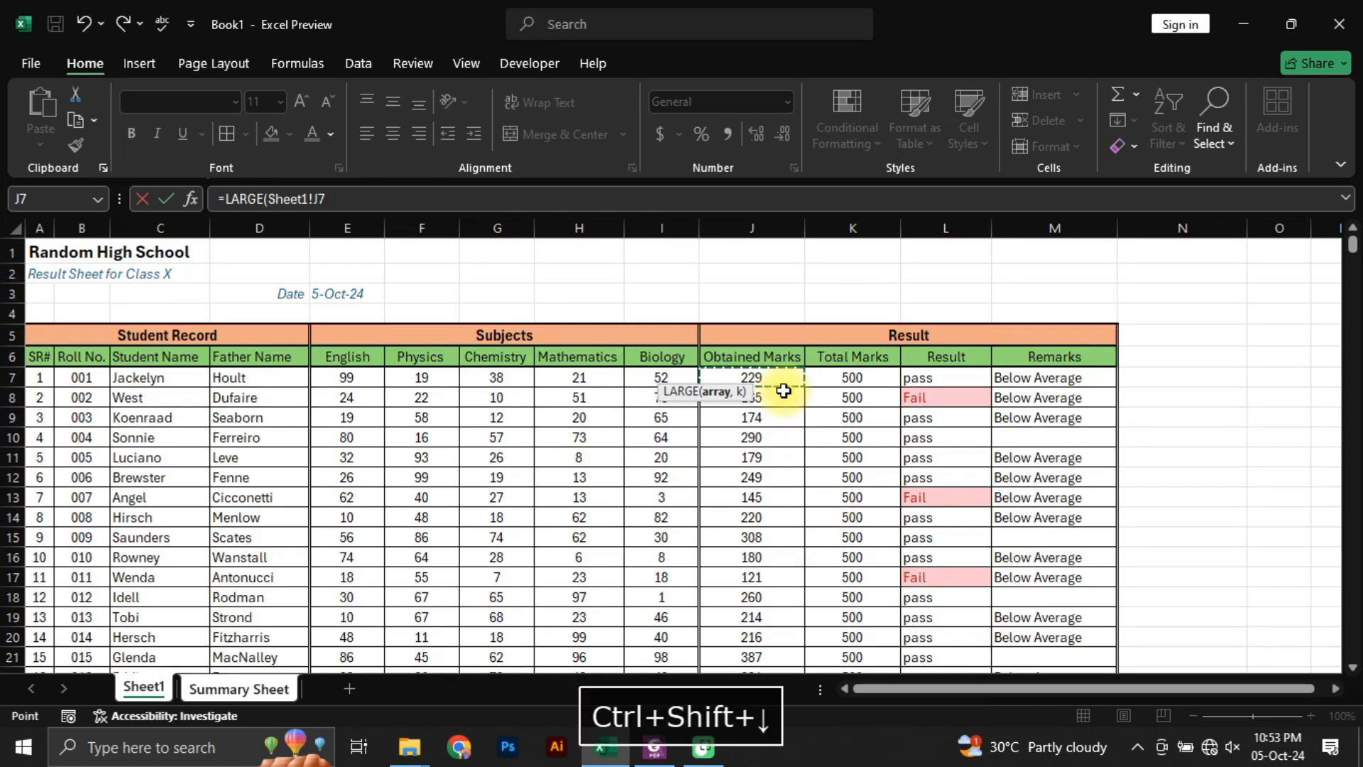
pyautogui.write(',')
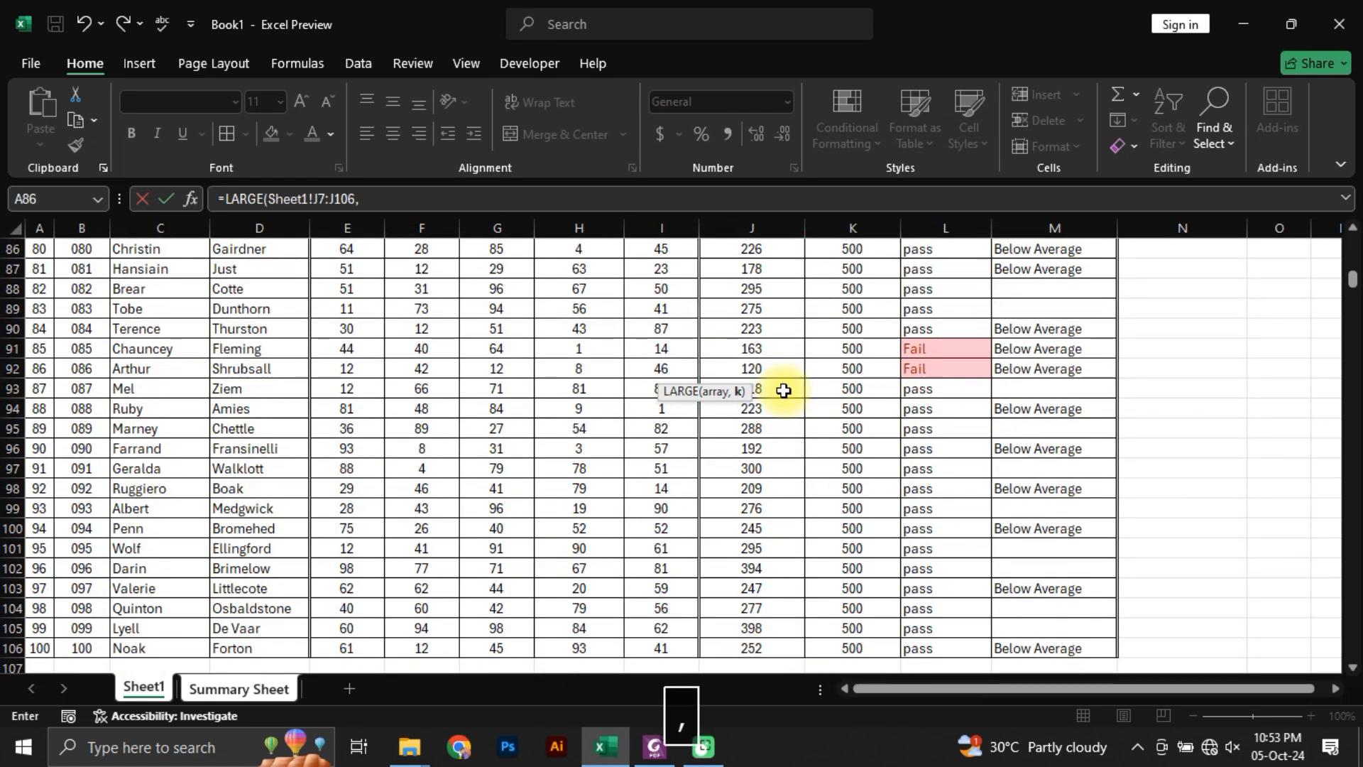
pyautogui.write('2')
pyautogui.press('Return')
pyautogui.press('Up')
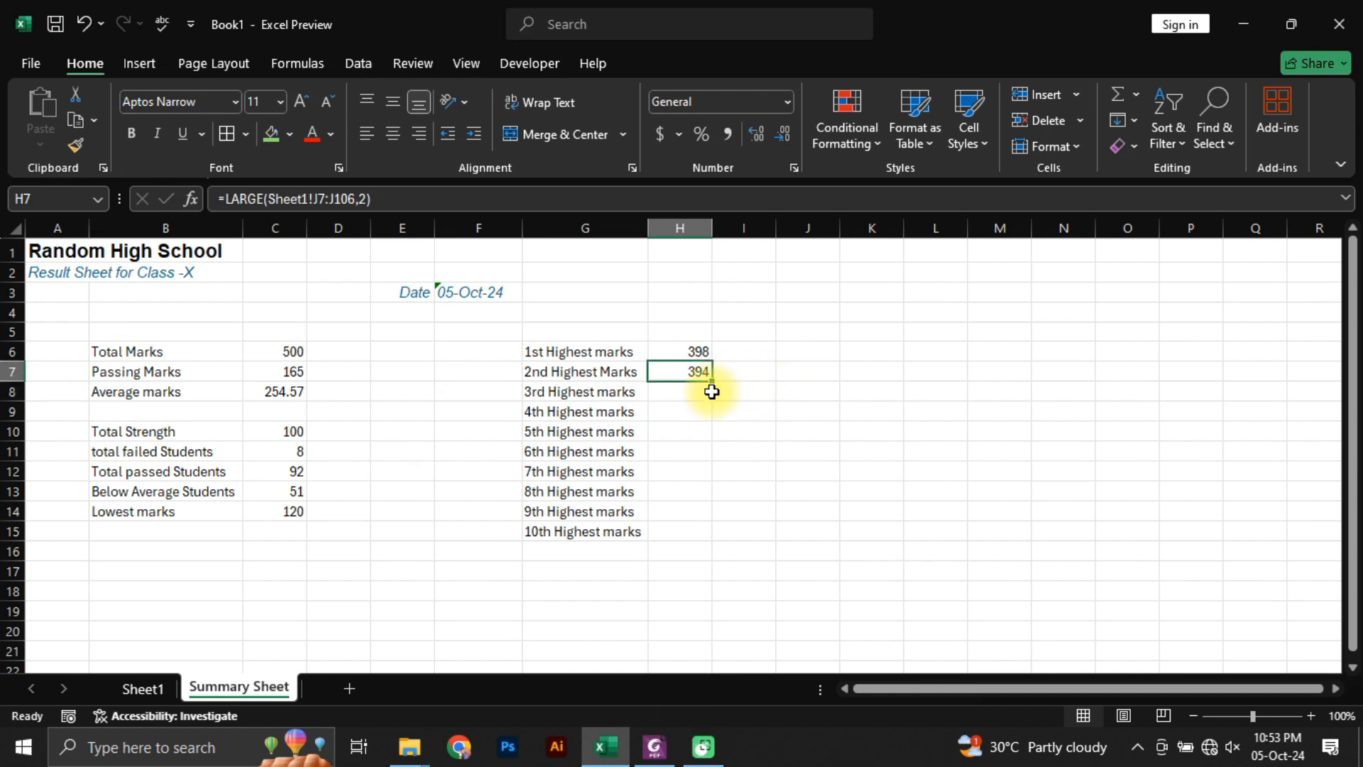
# Step: Fill the 2nd Highest Marks formula from H7 down through H15
pyautogui.moveTo(714, 386); pyautogui.dragTo(714, 537)
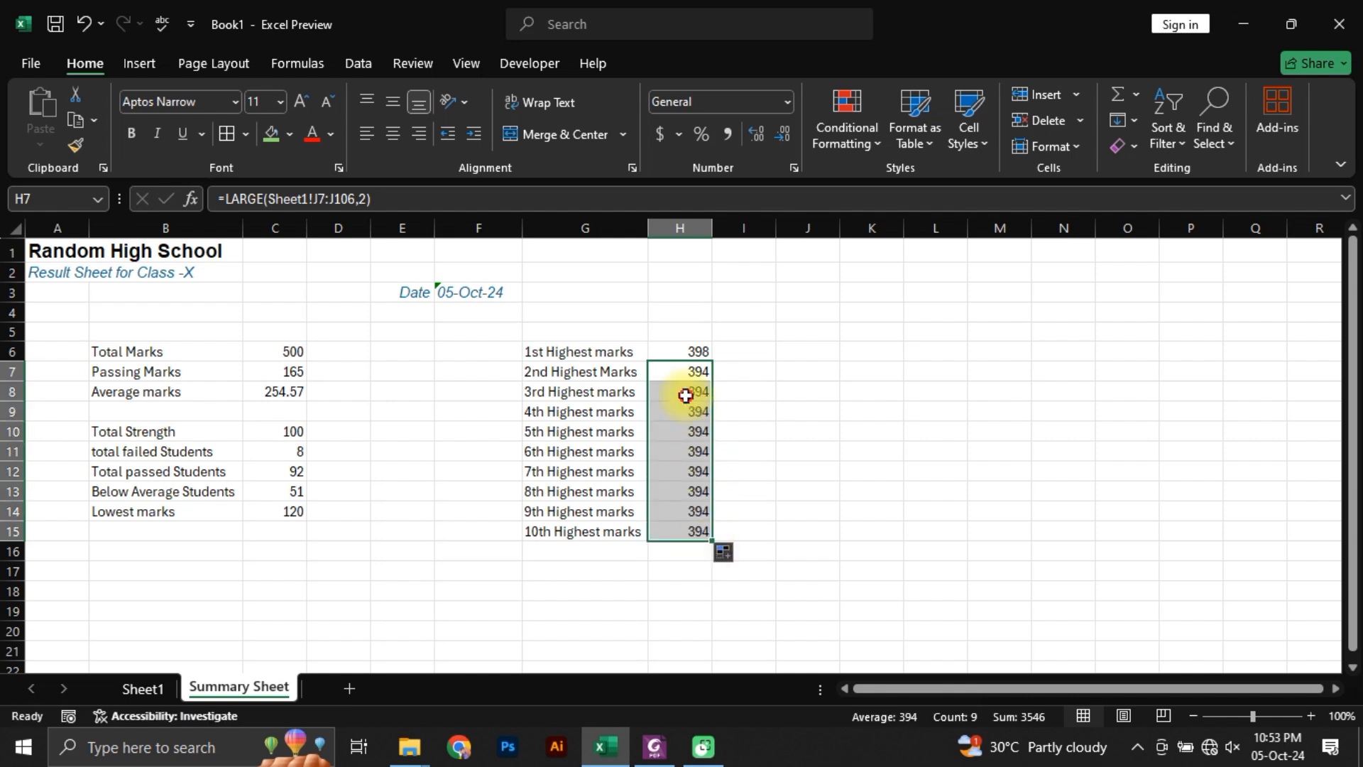
pyautogui.click(687, 393)
pyautogui.click(687, 511)
# Step: Change the rank argument of the 3rd Highest marks formula in H8 to 3
pyautogui.click(694, 390)
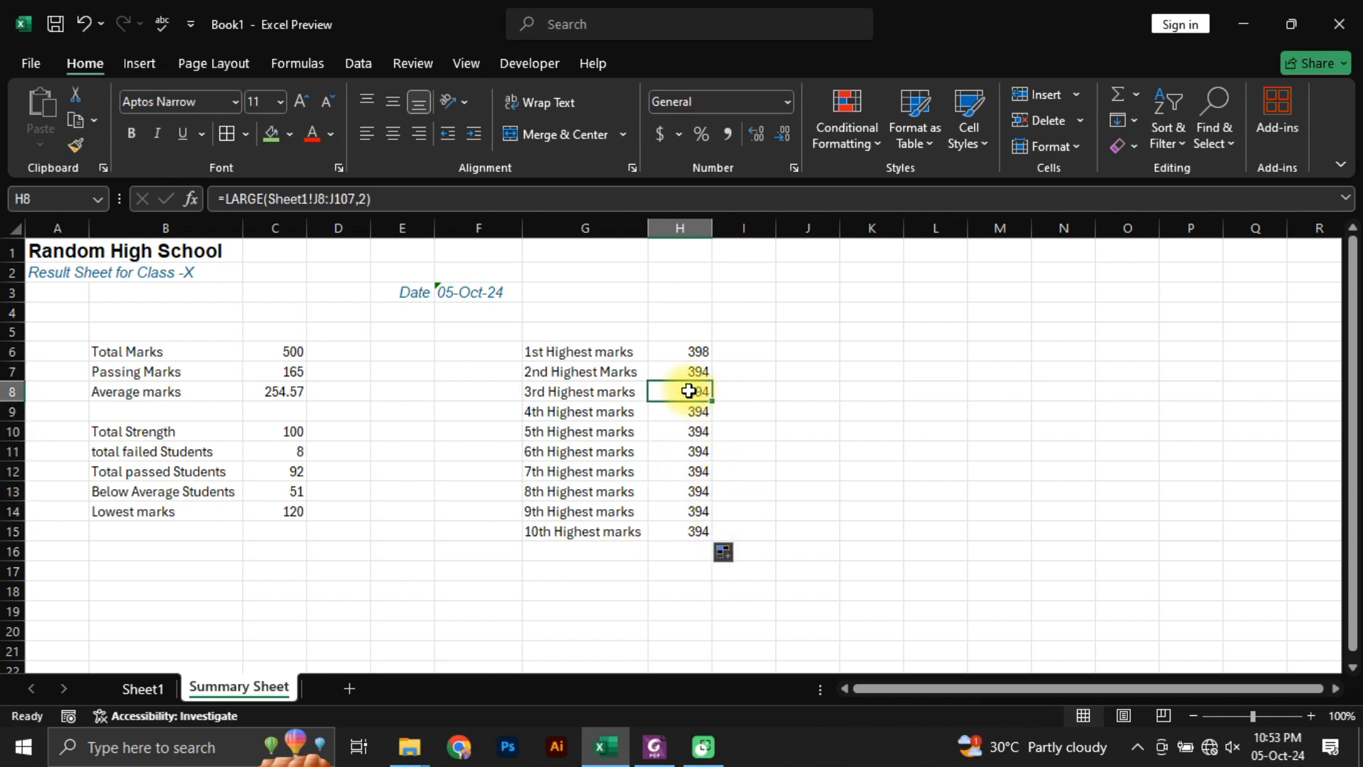
pyautogui.click(358, 199)
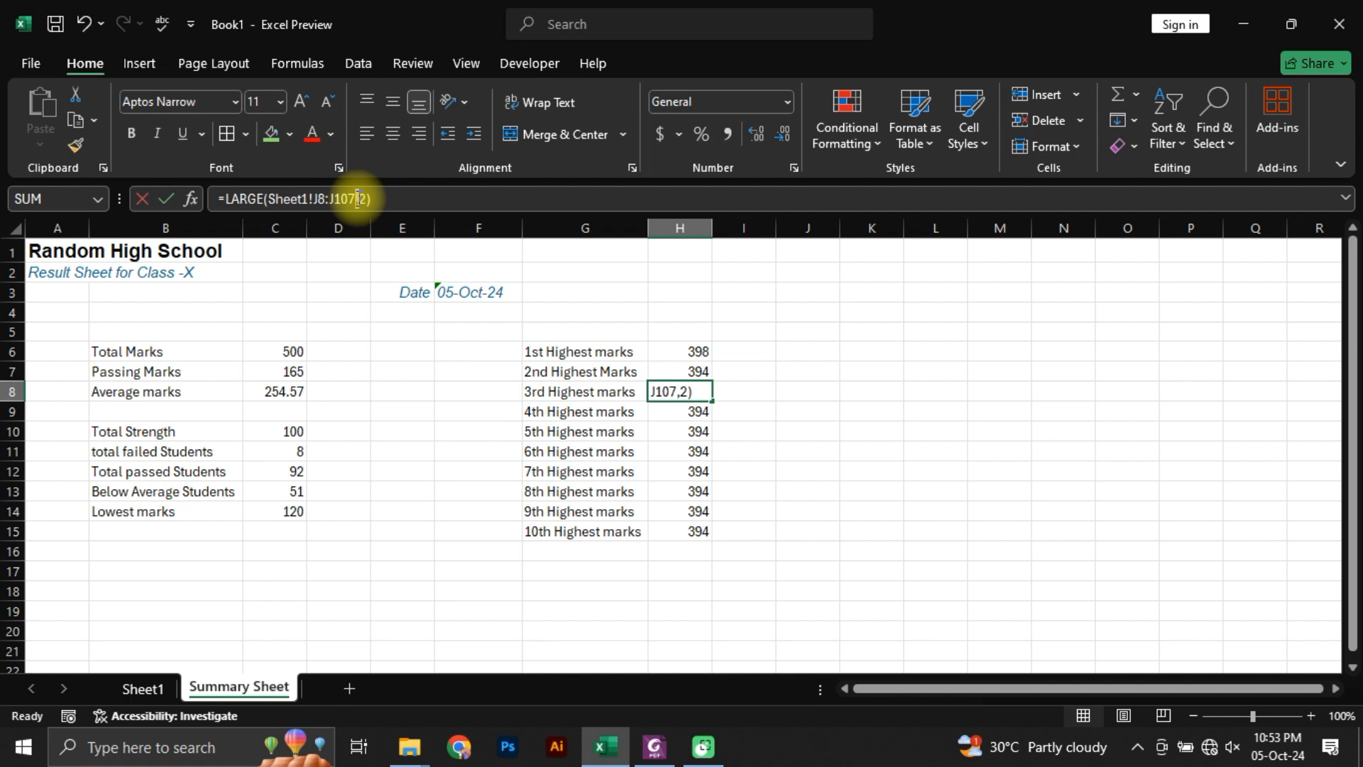
pyautogui.moveTo(361, 199); pyautogui.dragTo(369, 198)
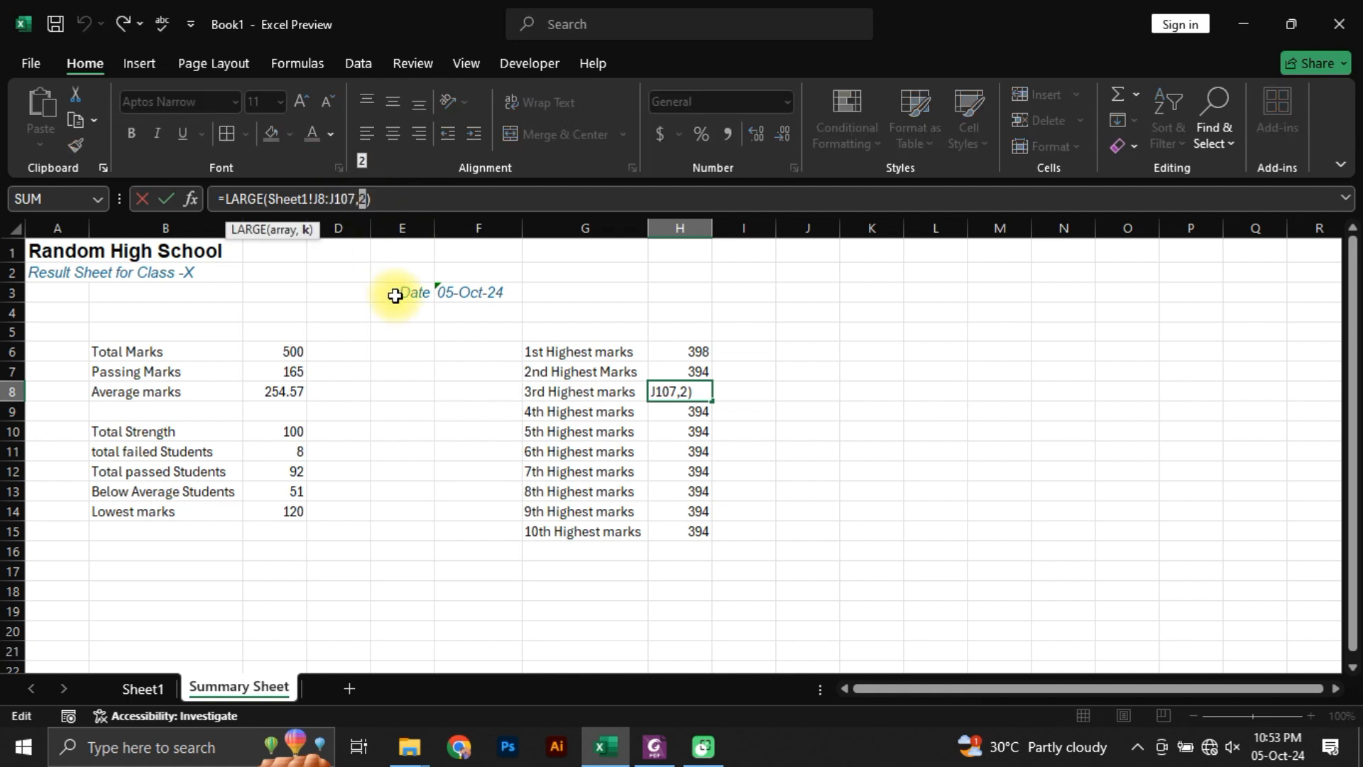
pyautogui.write('3')
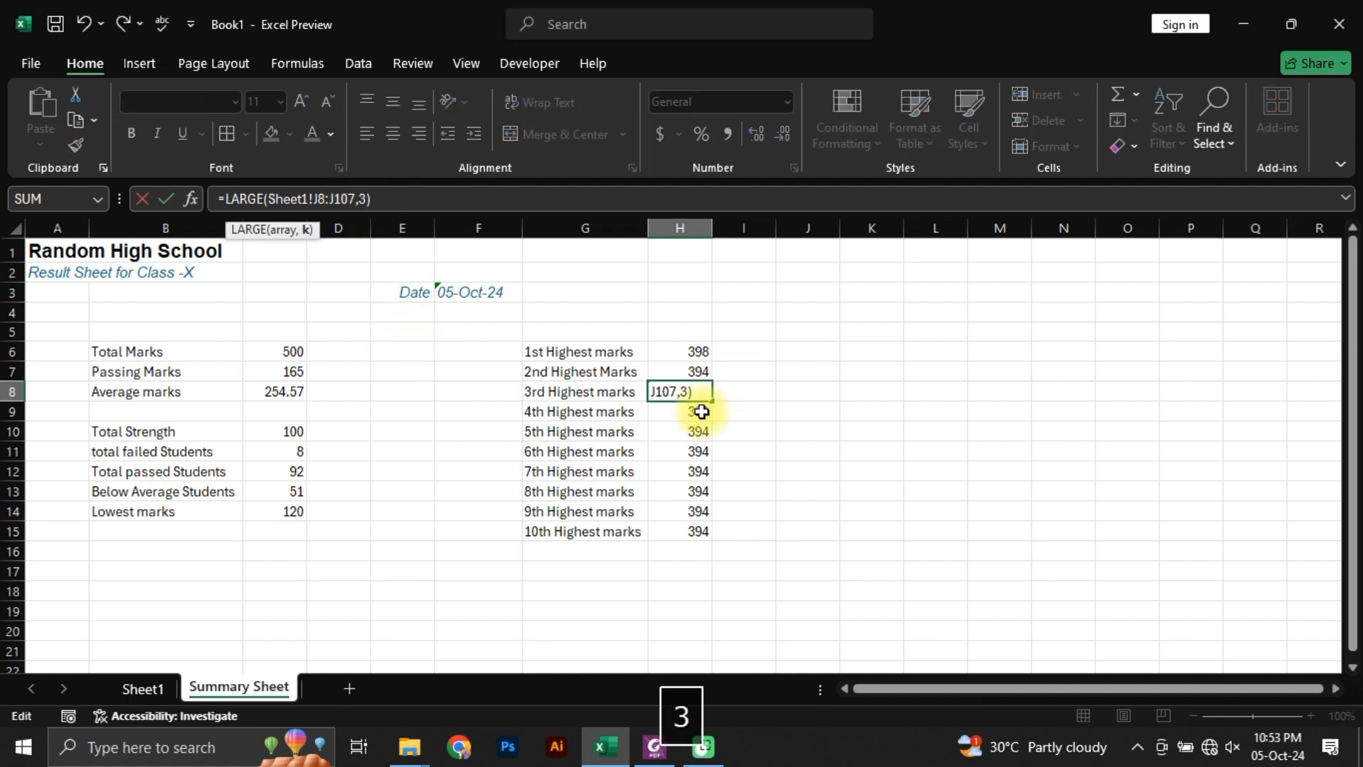
pyautogui.click(695, 411)
# Step: Number the highest-marks rows in F6:F15 from 1 to 10 by entering 1 and 2 and extending the series
pyautogui.click(502, 350)
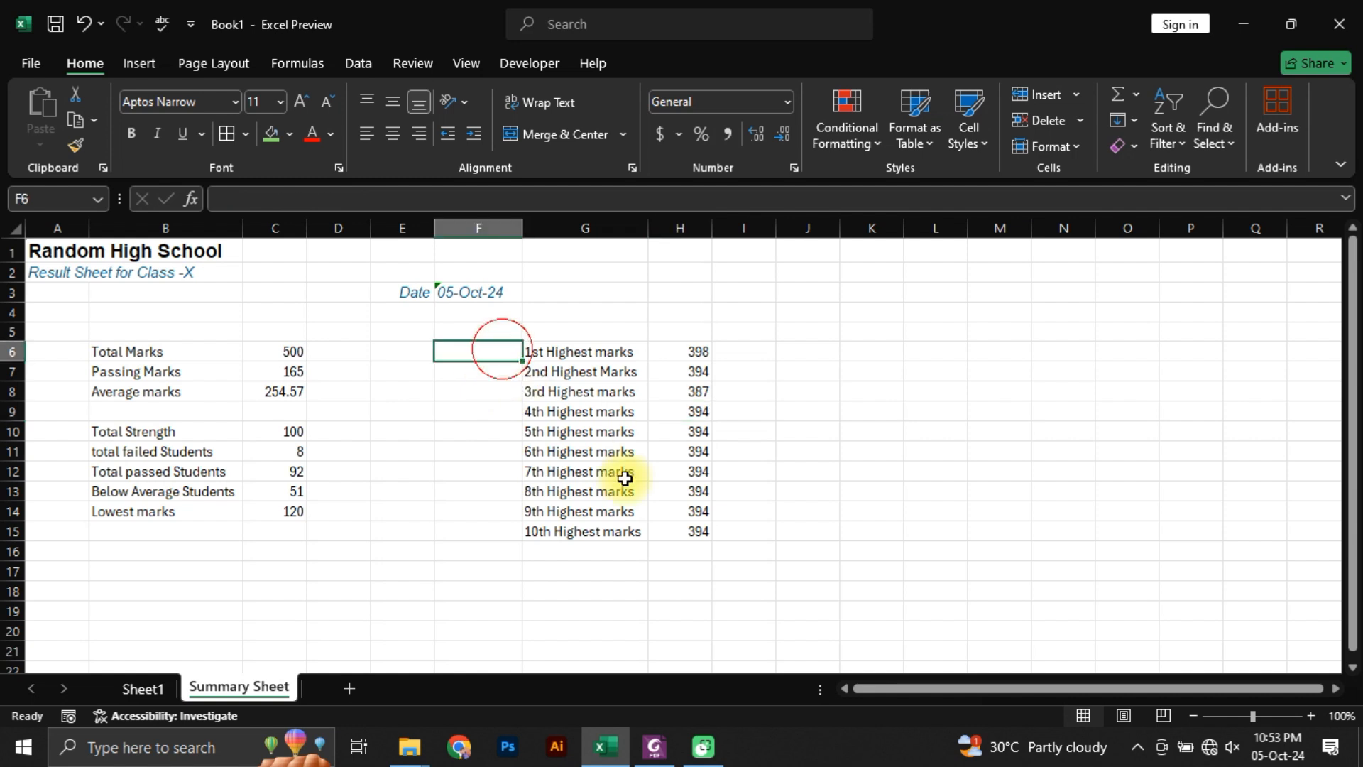
pyautogui.write('1')
pyautogui.press('Return')
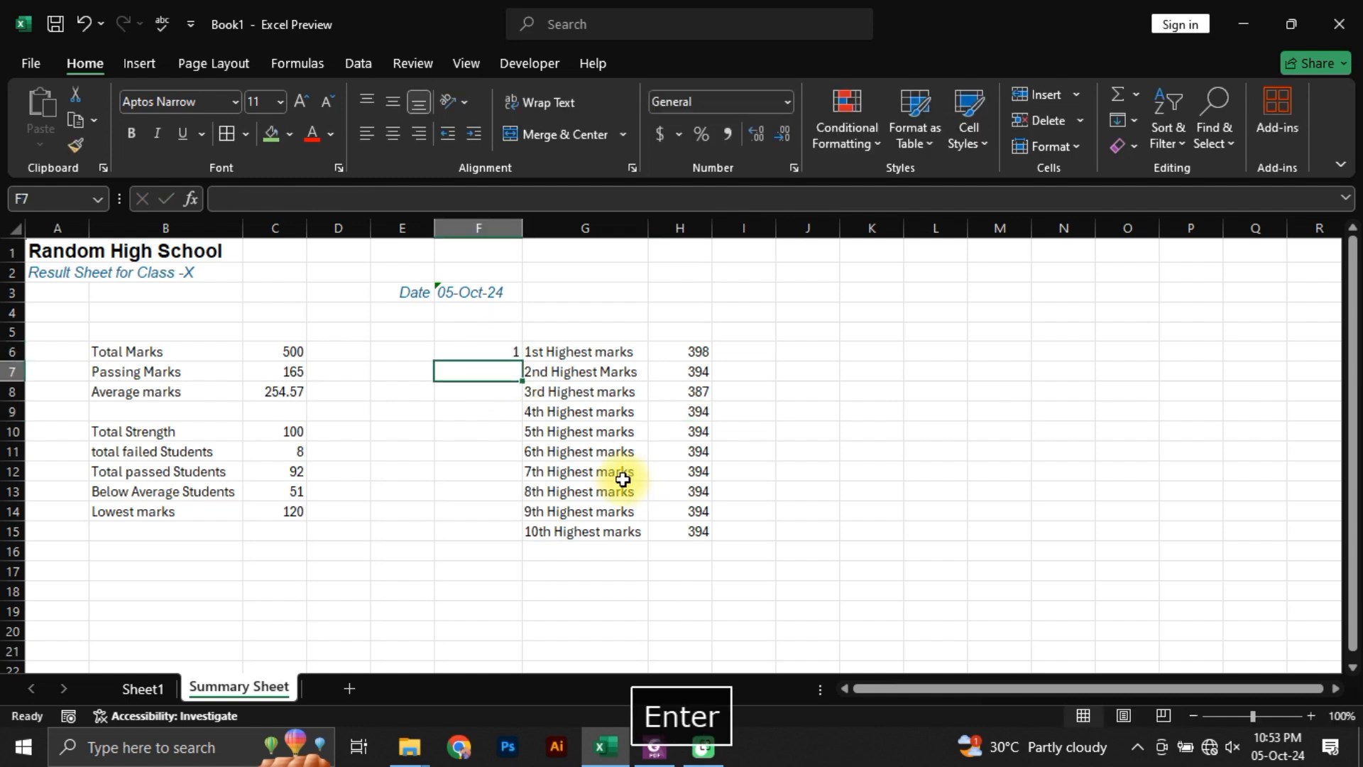
pyautogui.write('1')
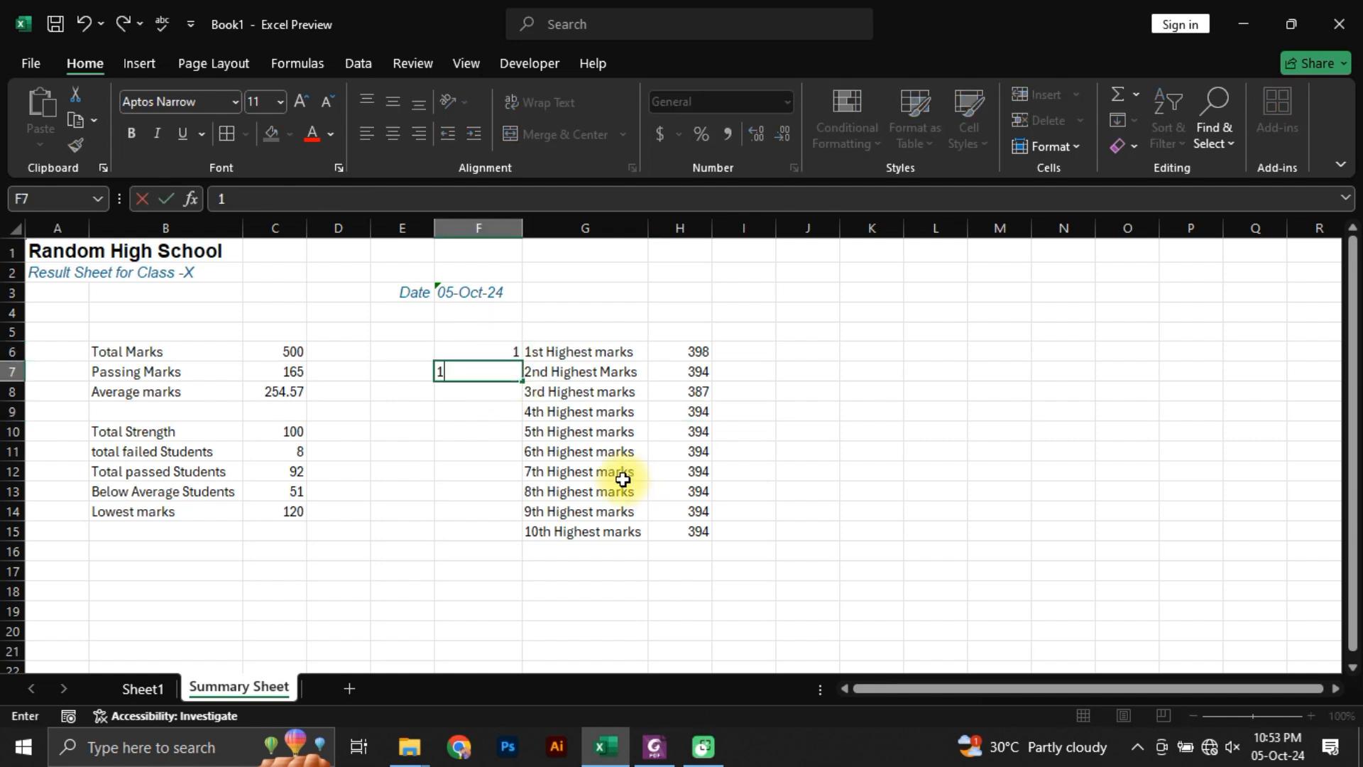
pyautogui.press('BackSpace')
pyautogui.write('2')
pyautogui.press('Return')
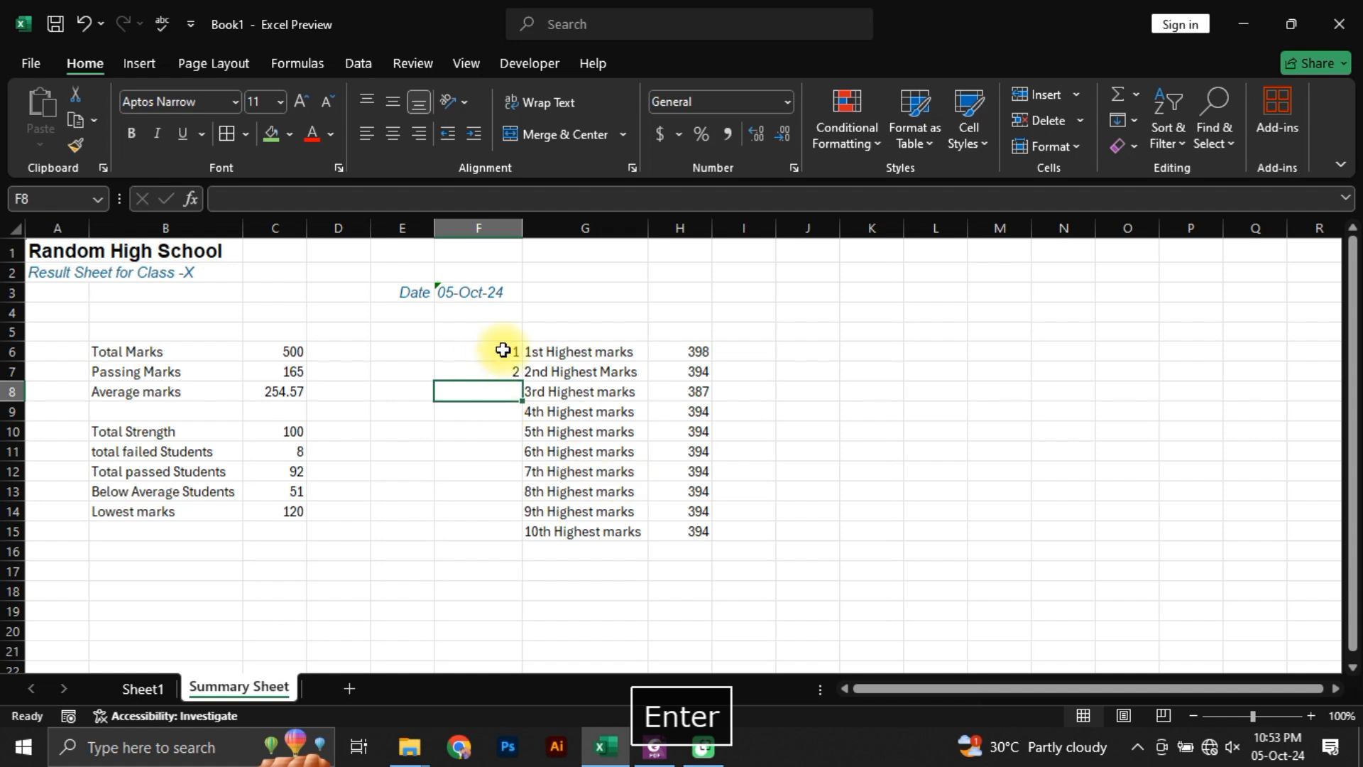
pyautogui.moveTo(505, 348); pyautogui.dragTo(521, 540)
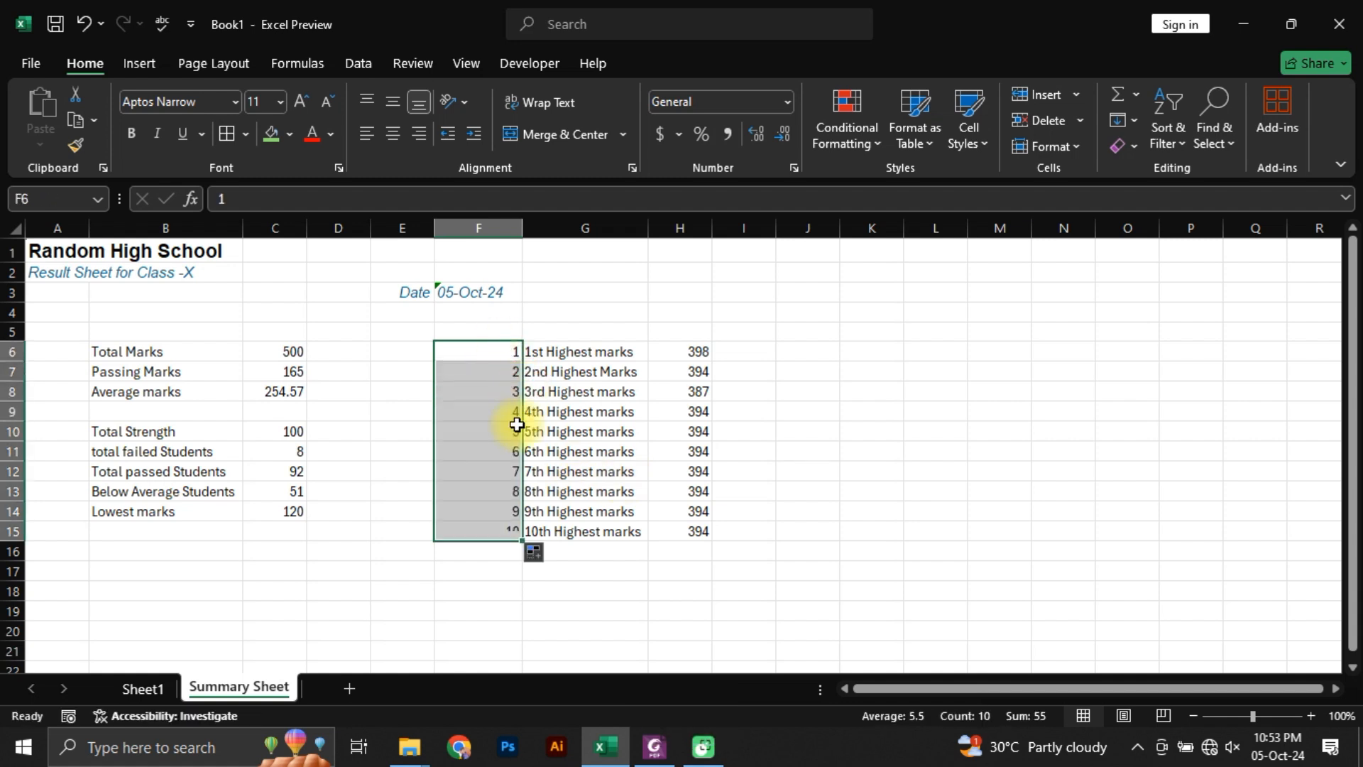
pyautogui.click(497, 511)
# Step: Replace the rank argument of the H7 LARGE formula with a reference to F7 and fill the formula down through H15
pyautogui.click(693, 371)
pyautogui.click(694, 352)
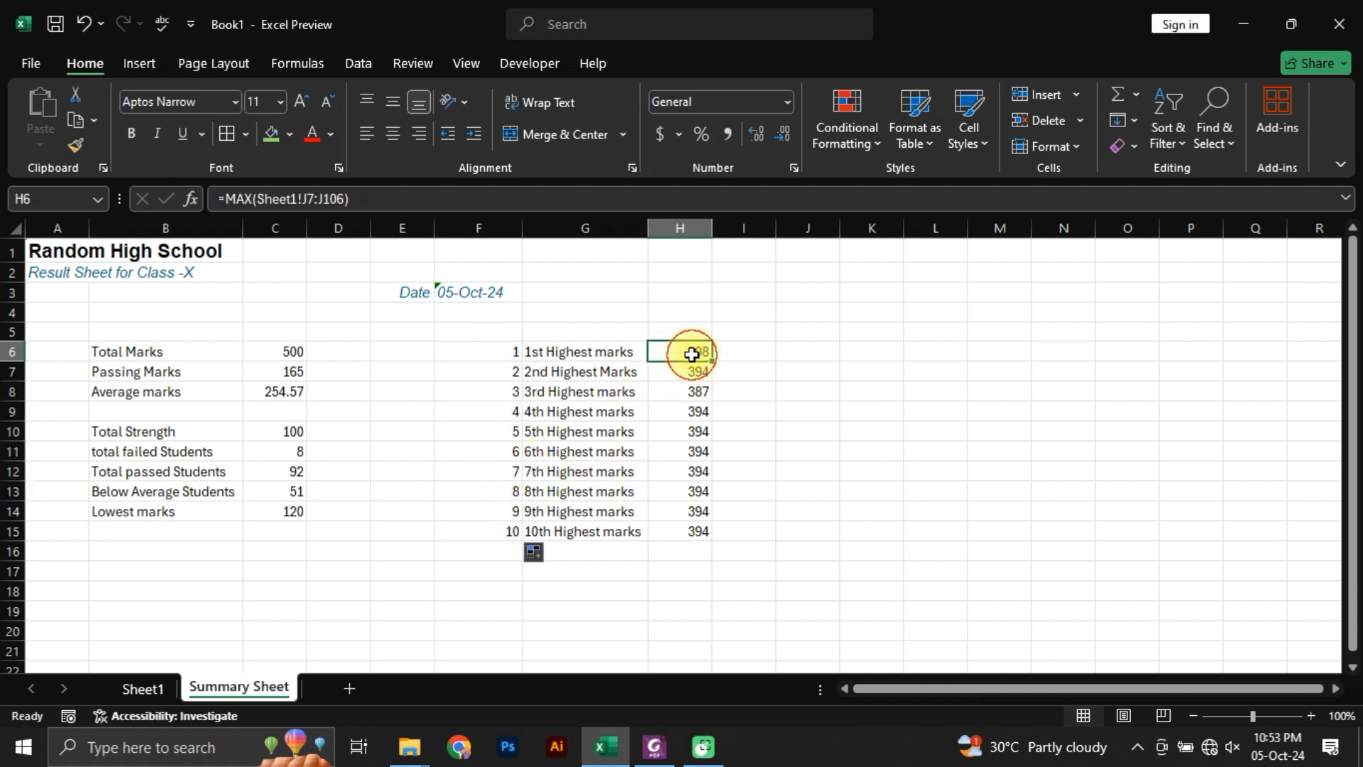
pyautogui.doubleClick(693, 353)
pyautogui.press('Escape')
pyautogui.click(669, 370)
pyautogui.doubleClick(673, 371)
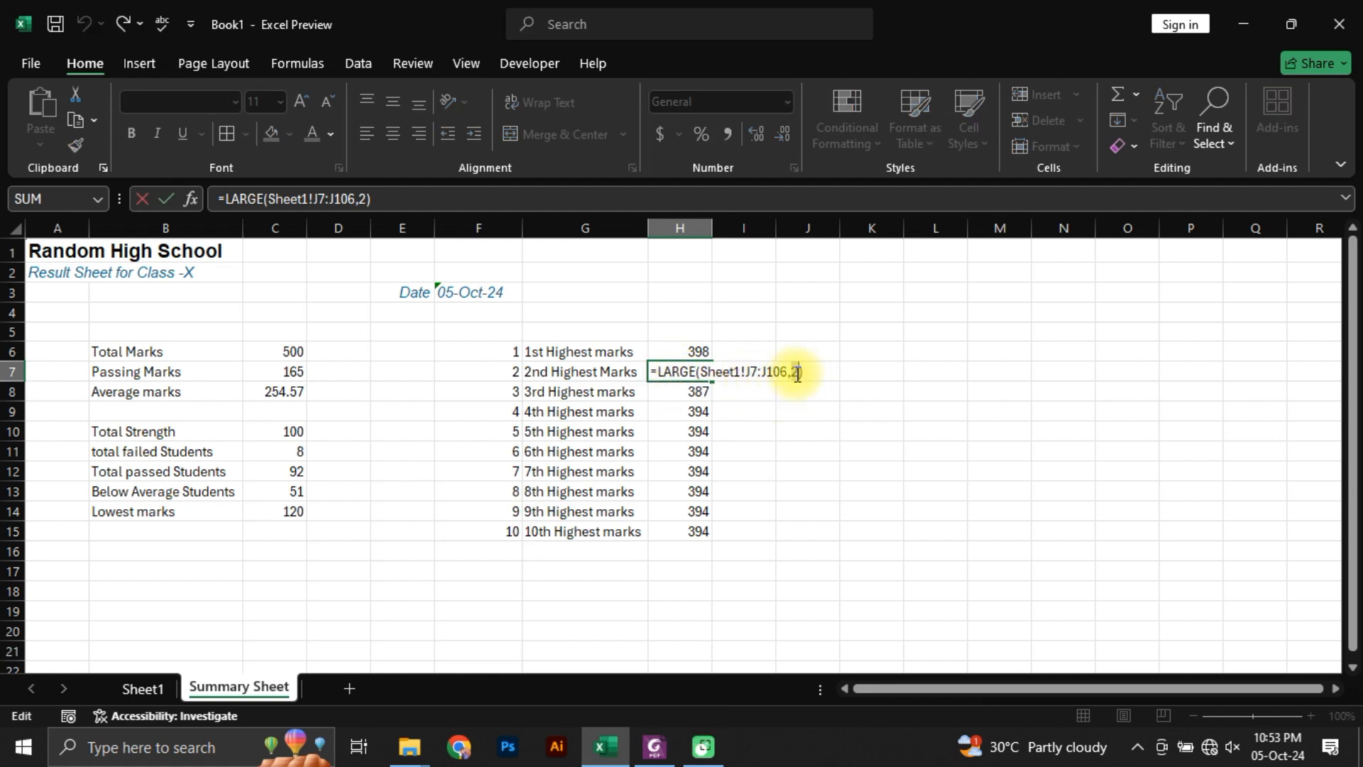
pyautogui.press('BackSpace')
pyautogui.click(501, 372)
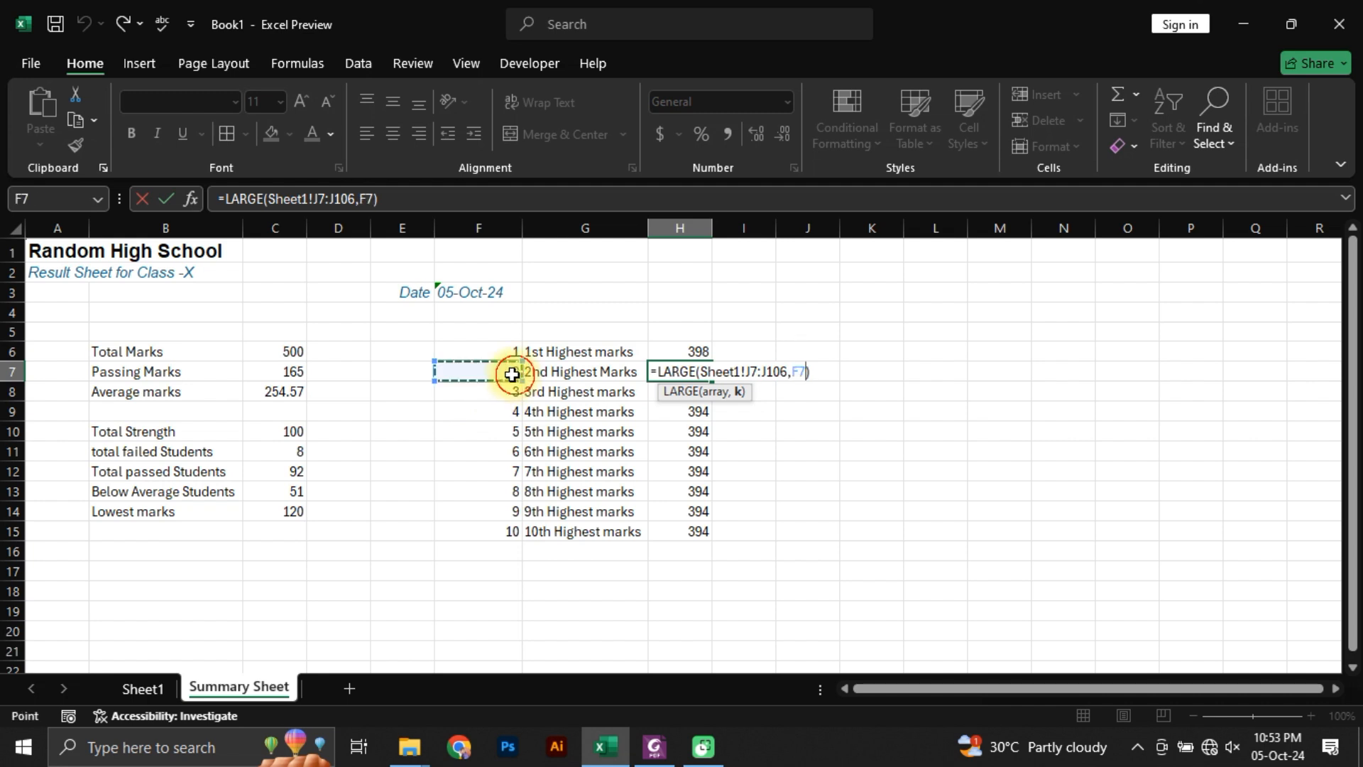
pyautogui.press('Return')
pyautogui.press('Up')
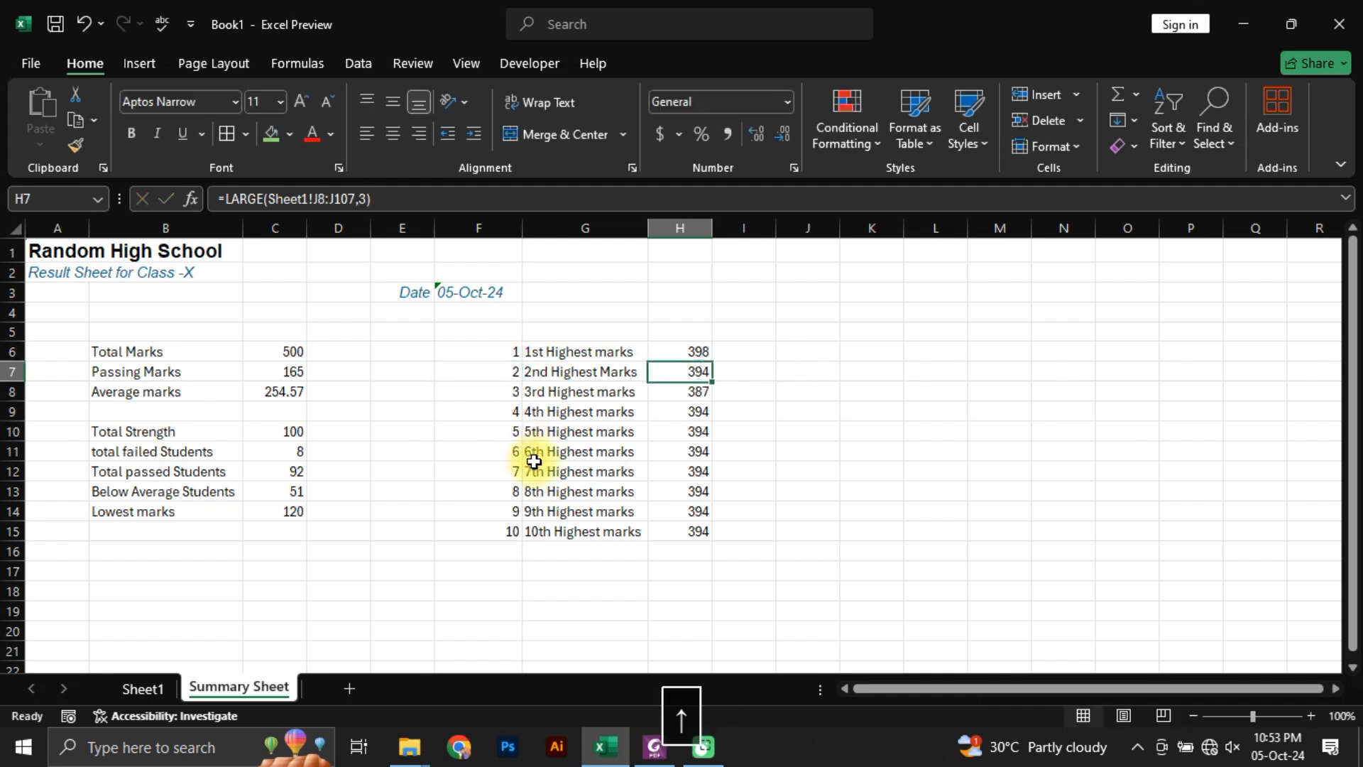
pyautogui.hotkey('ctrl', 'shift', 'Down')
pyautogui.hotkey('ctrl', 'd')
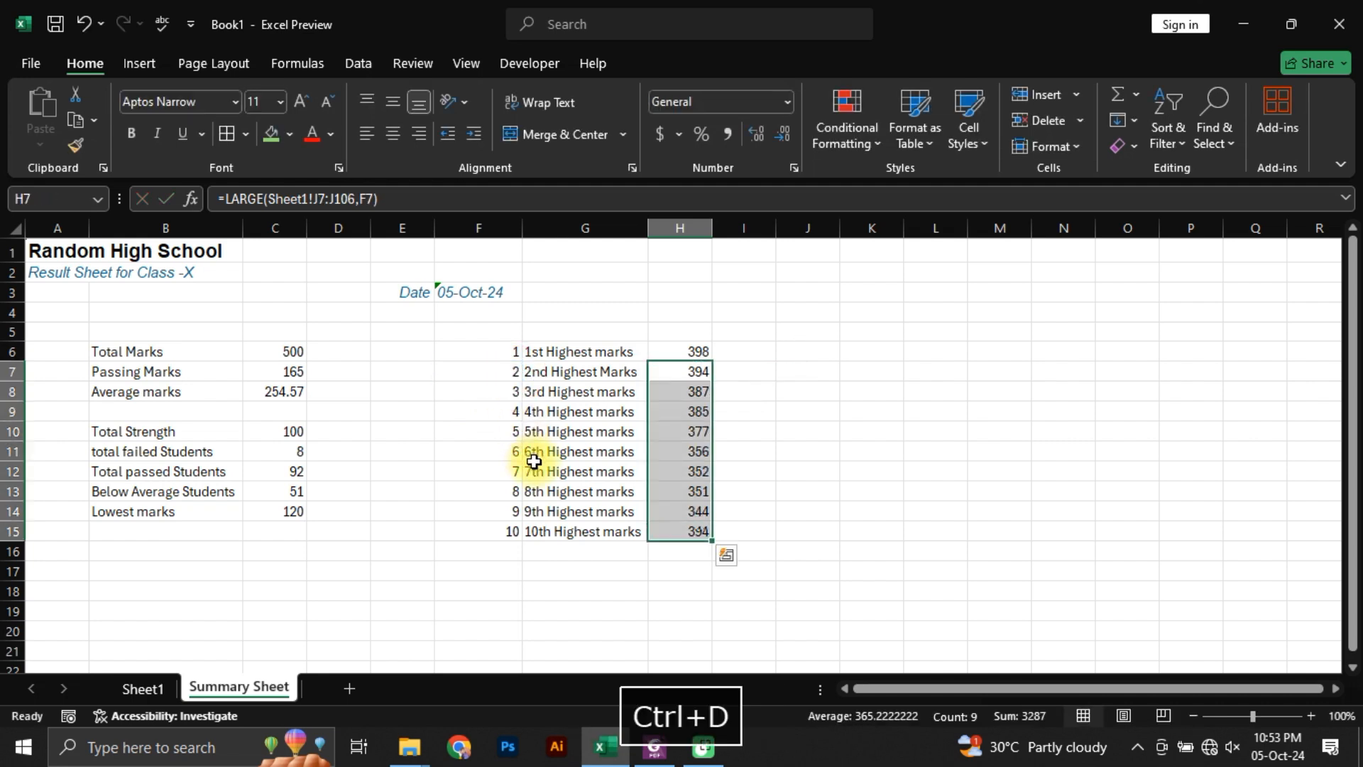
# Step: Inspect the LARGE formulas in H7 and H8 to compare their array ranges and rank references
pyautogui.click(683, 391)
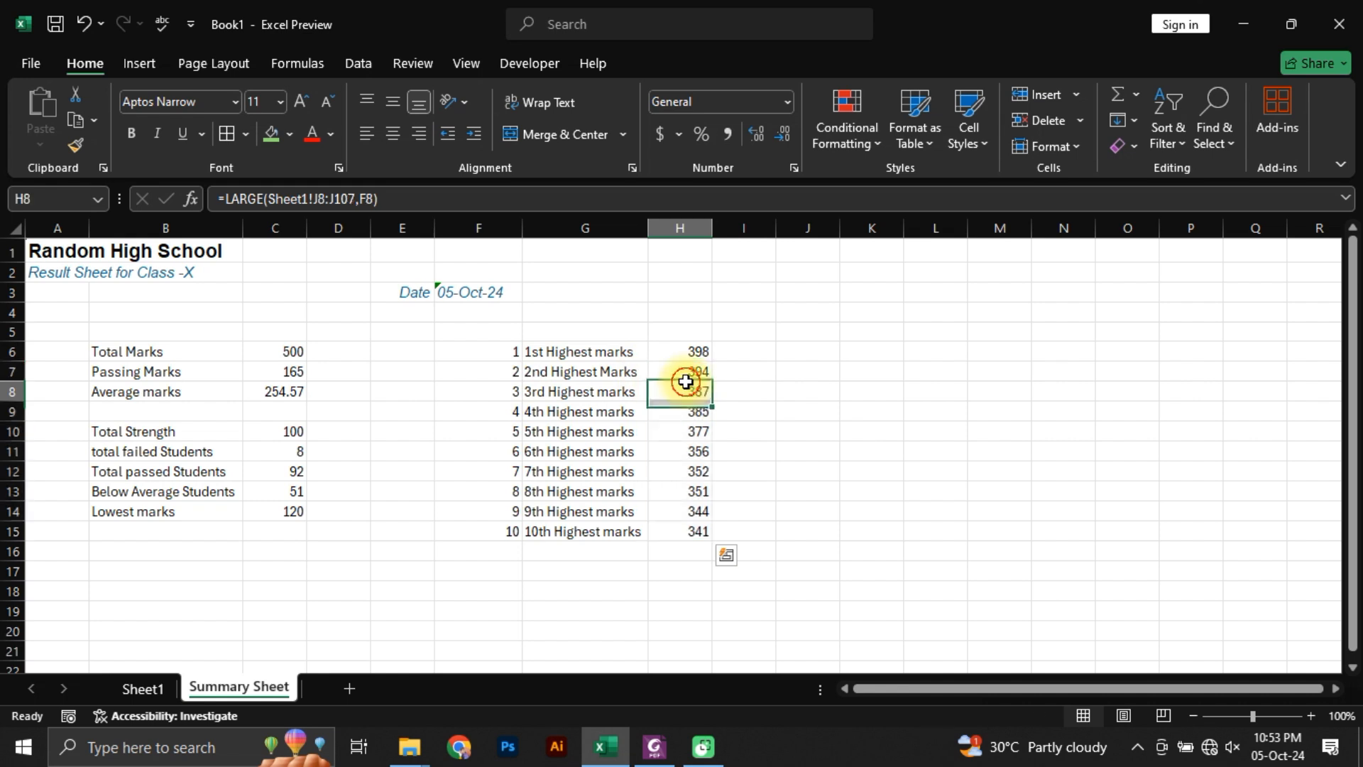
pyautogui.click(678, 372)
pyautogui.doubleClick(678, 373)
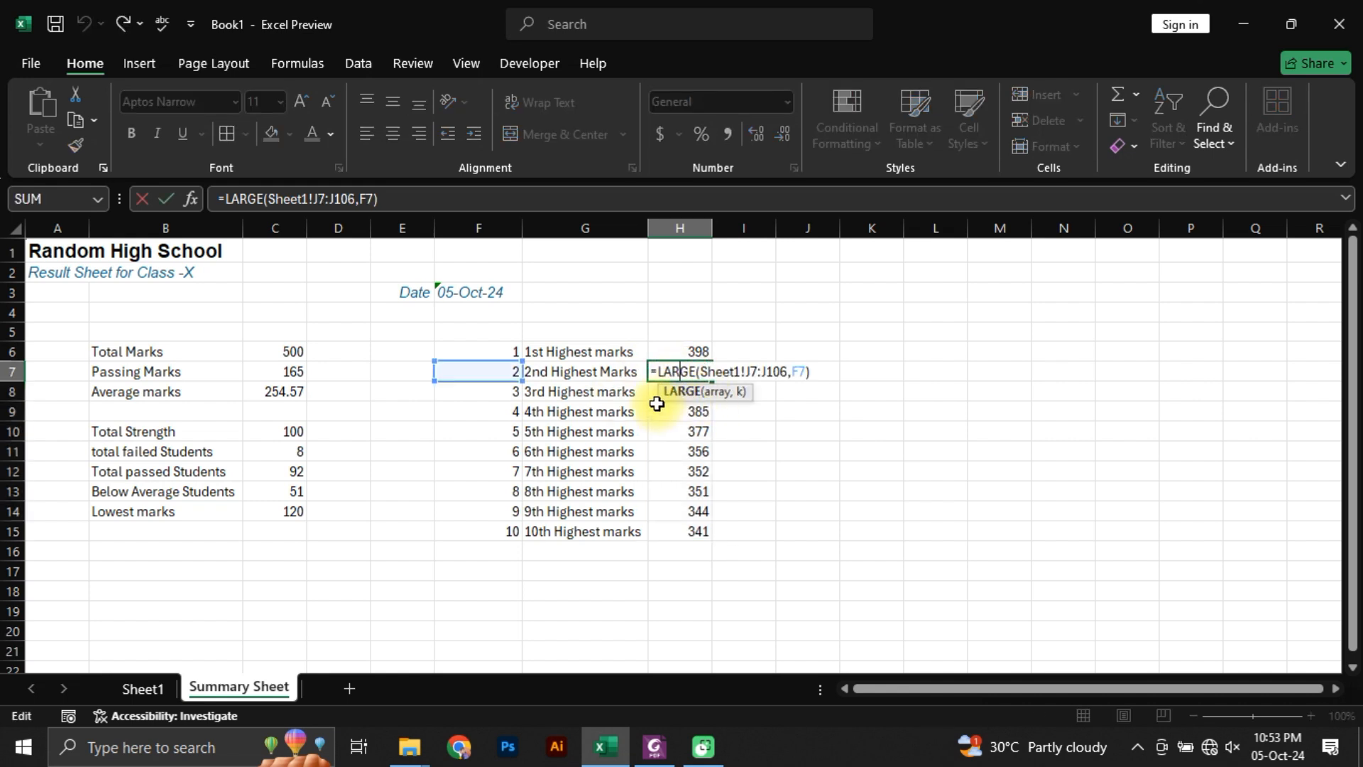
pyautogui.press('Escape')
pyautogui.press('Down')
pyautogui.press('F2')
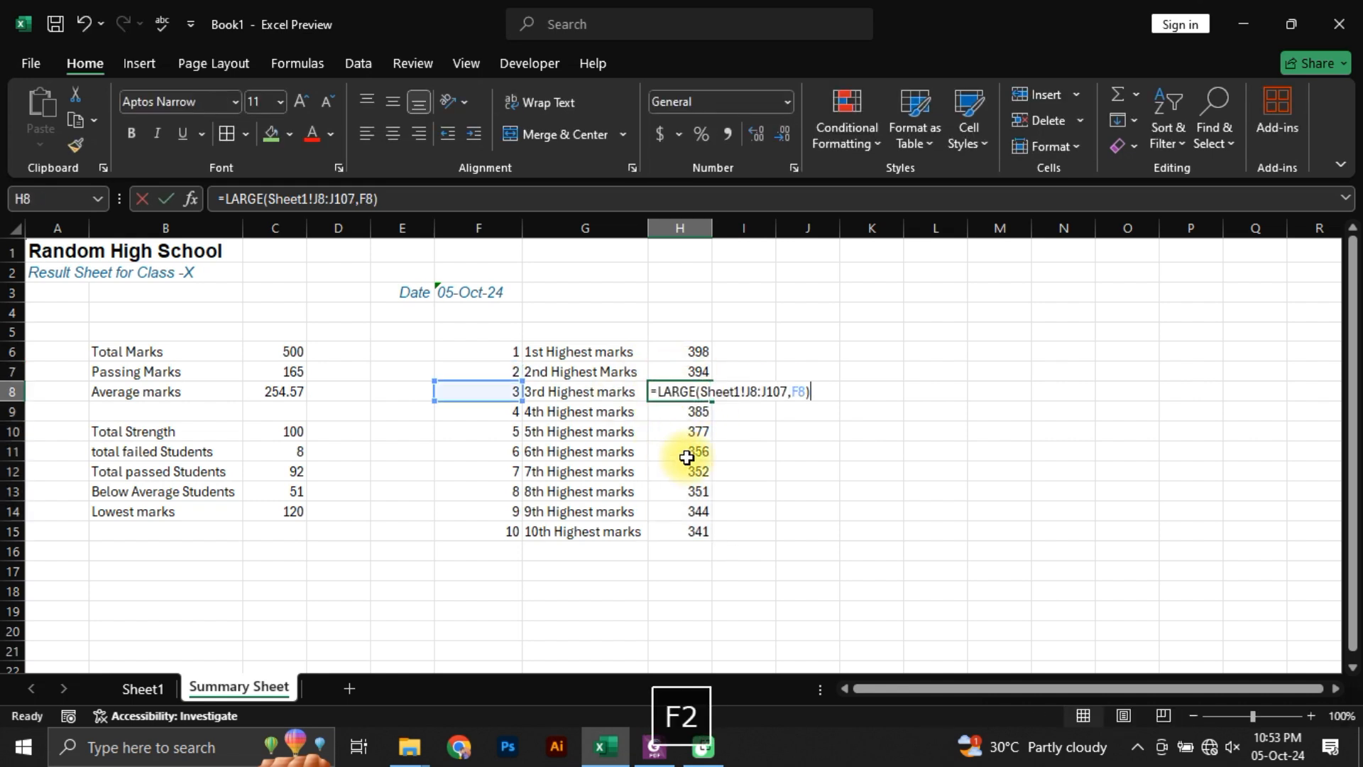
pyautogui.press('Escape')
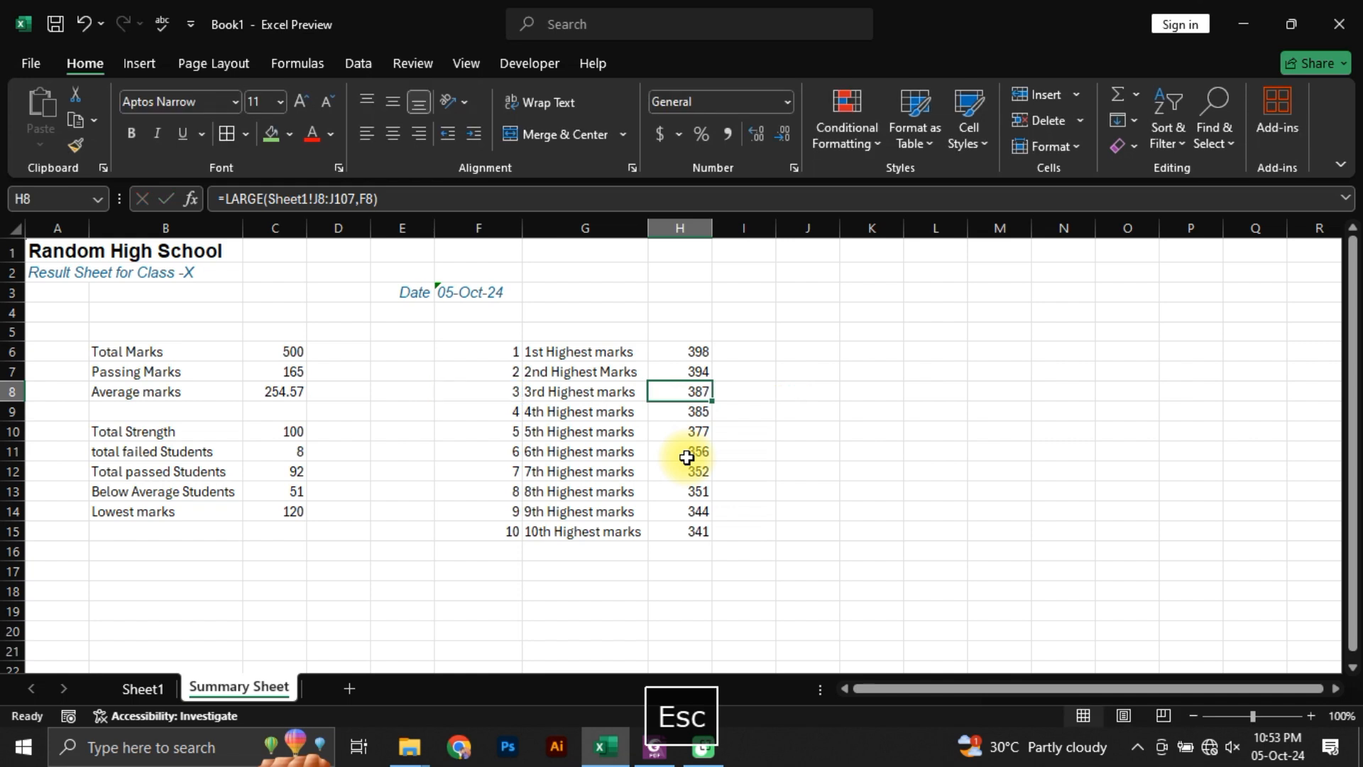
# Step: Inspect the LARGE formulas from H9 down through H13 to compare their Sheet1 array ranges and rank references
pyautogui.press('Down')
pyautogui.press('F2')
pyautogui.press('Escape')
pyautogui.press('Down')
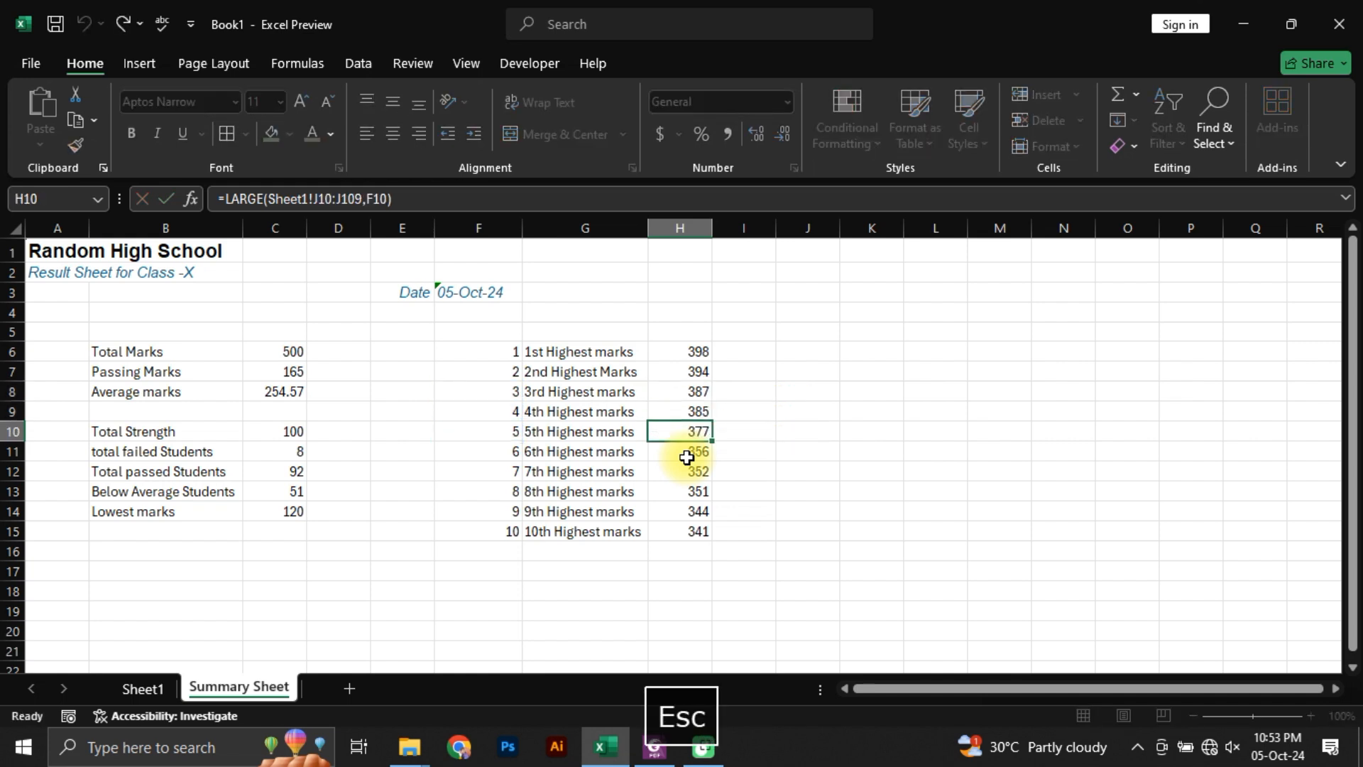
pyautogui.doubleClick(688, 458)
pyautogui.press('Escape')
pyautogui.press('Down')
pyautogui.press('F2')
pyautogui.press('Escape')
pyautogui.press('Down')
pyautogui.press('F2')
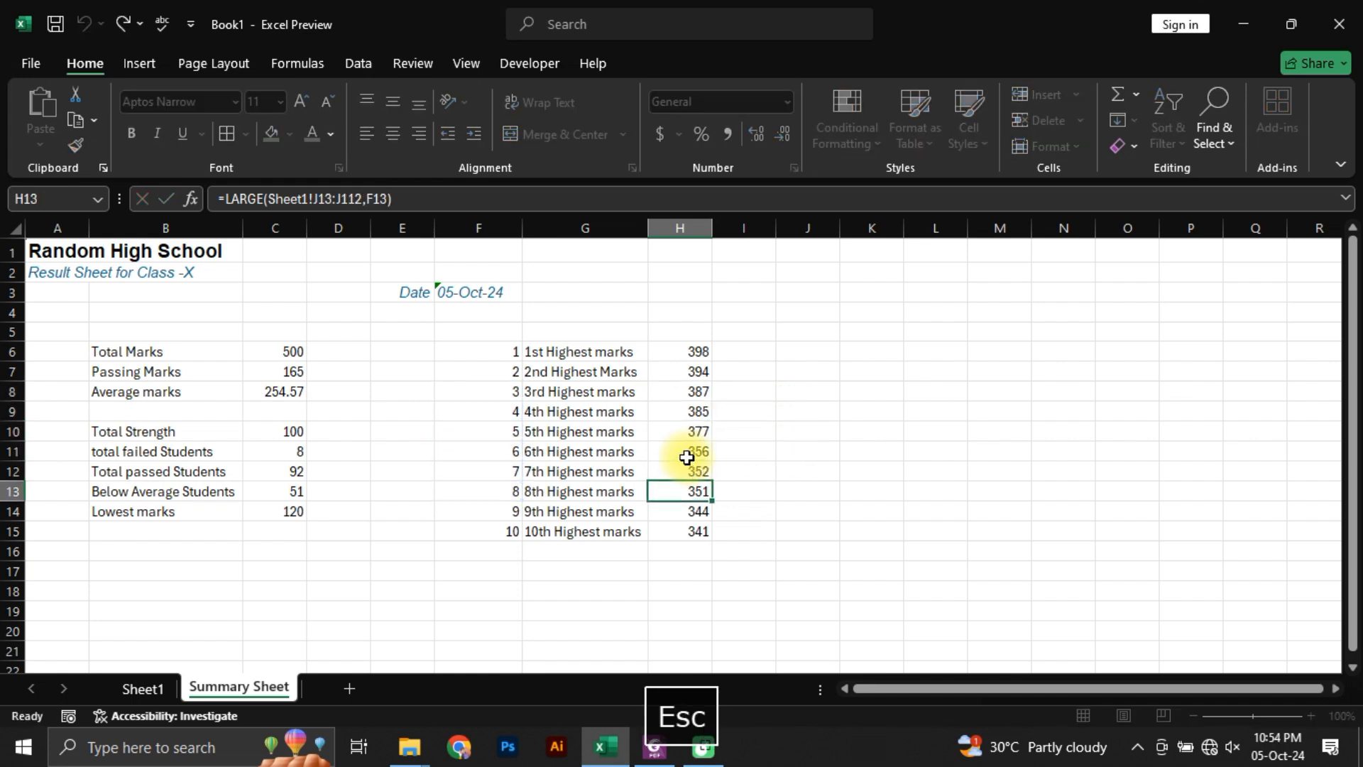
pyautogui.press('Escape')
pyautogui.press('Down')
pyautogui.press('Down')
pyautogui.press('Down')
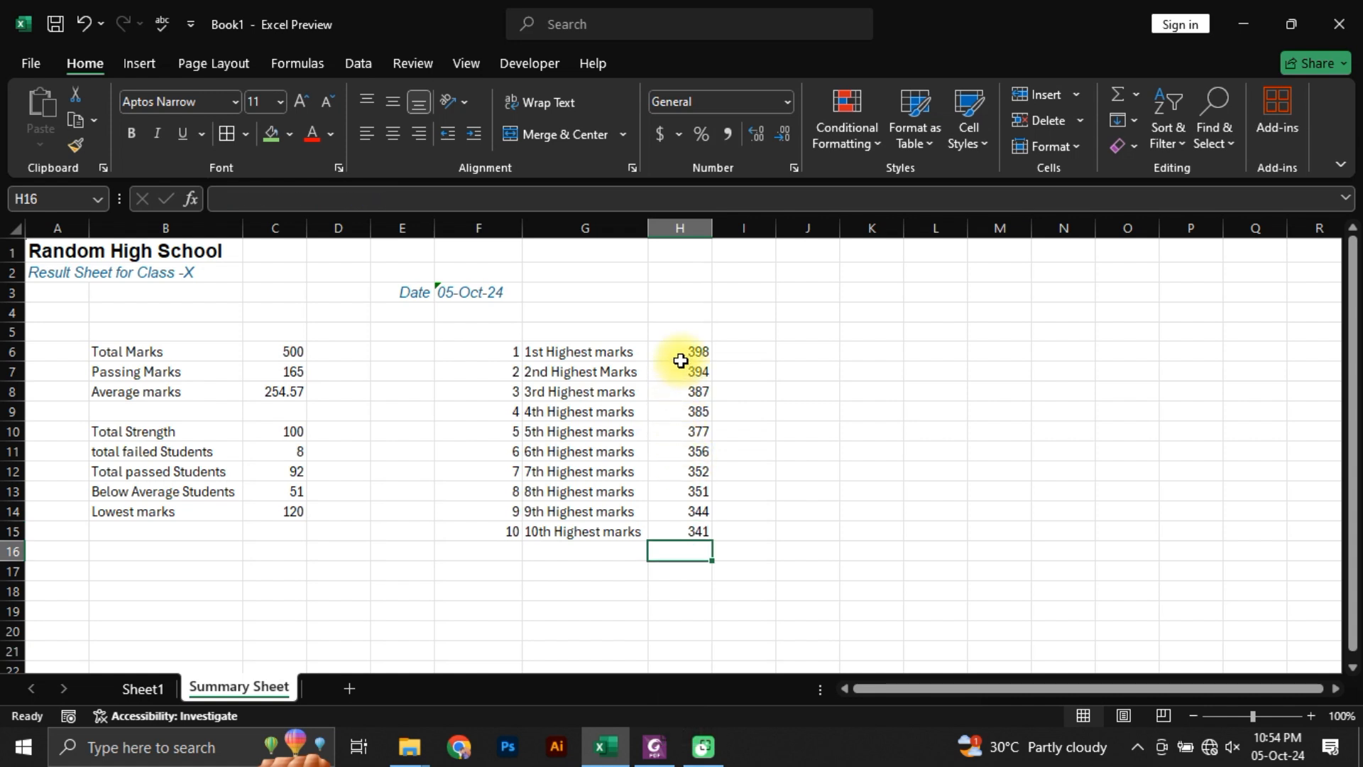
# Step: Insert a 2-D clustered column chart from the highest-marks data in G6:H15 and place it beside the list
pyautogui.moveTo(504, 350); pyautogui.dragTo(694, 535)
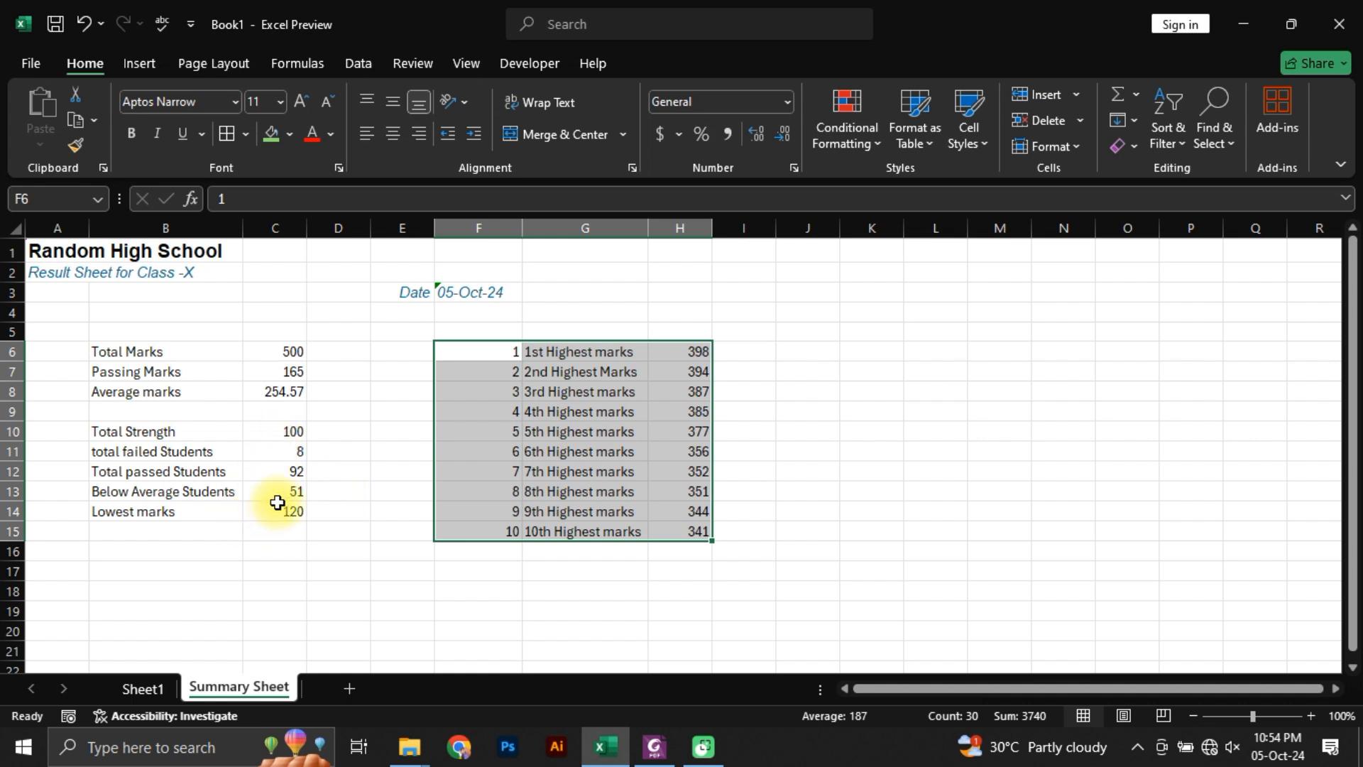
pyautogui.click(139, 63)
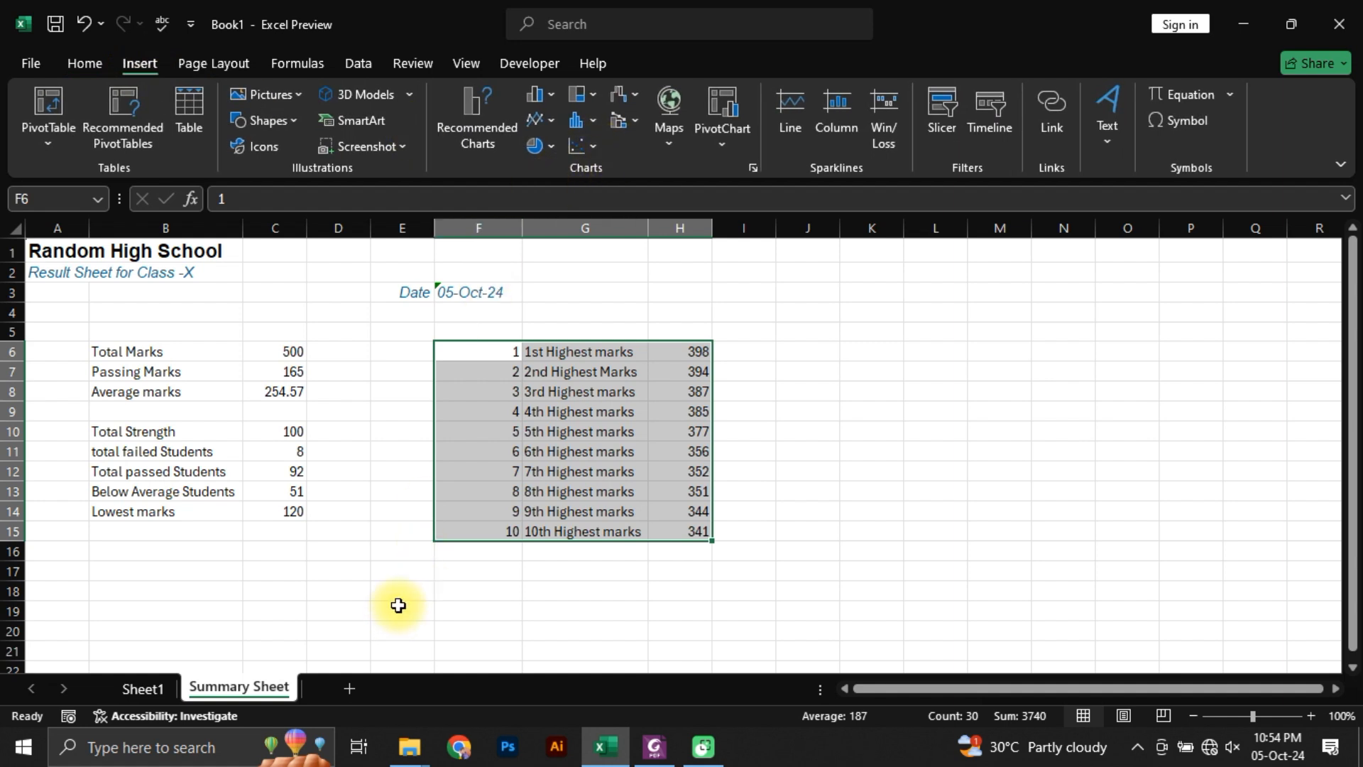
pyautogui.click(678, 452)
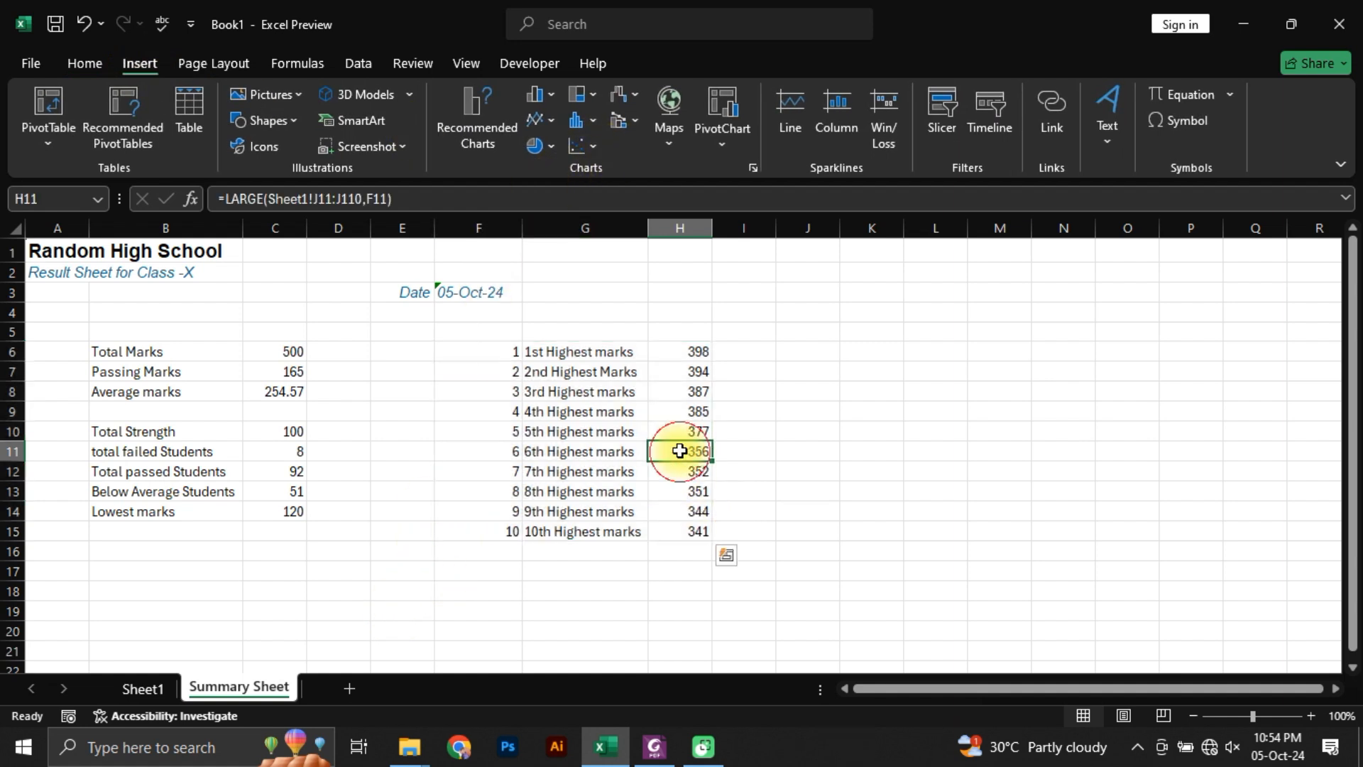
pyautogui.moveTo(600, 360); pyautogui.dragTo(699, 539)
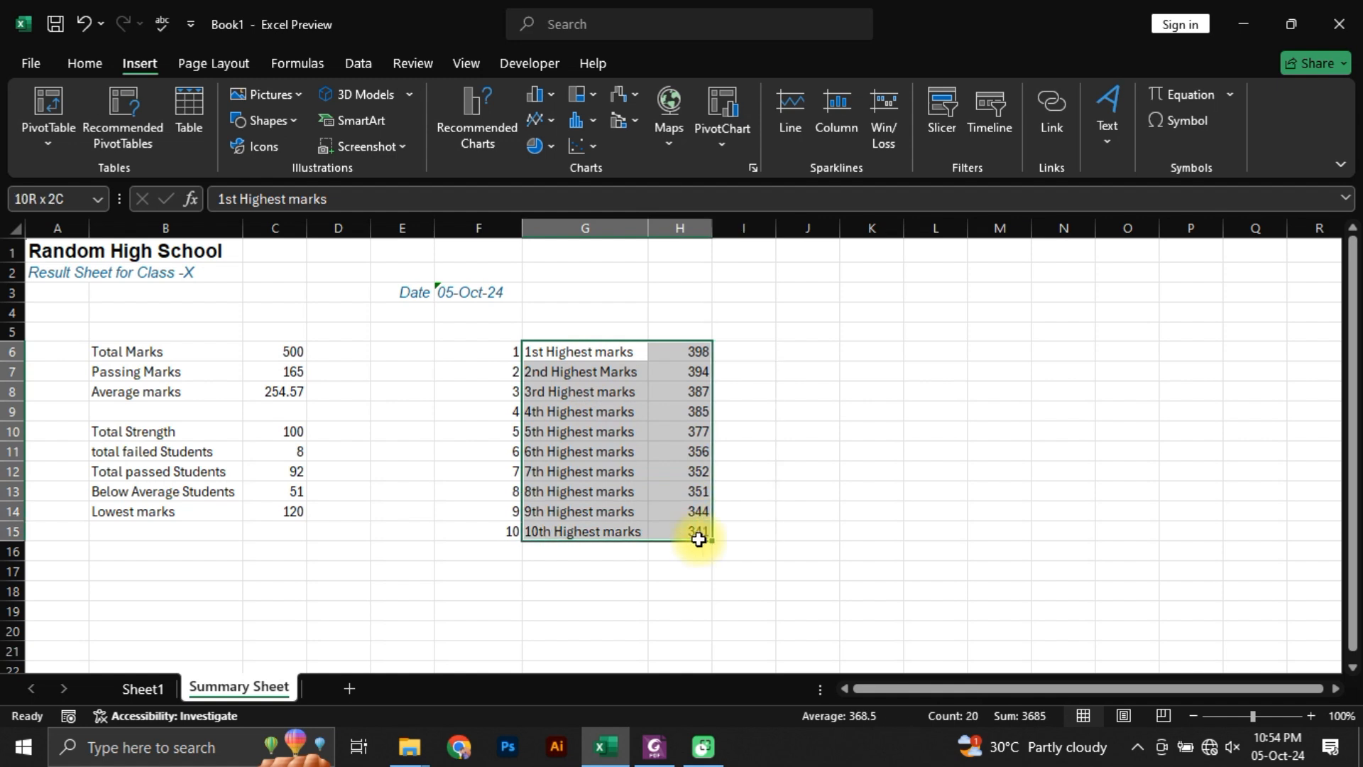
pyautogui.click(538, 95)
pyautogui.click(556, 162)
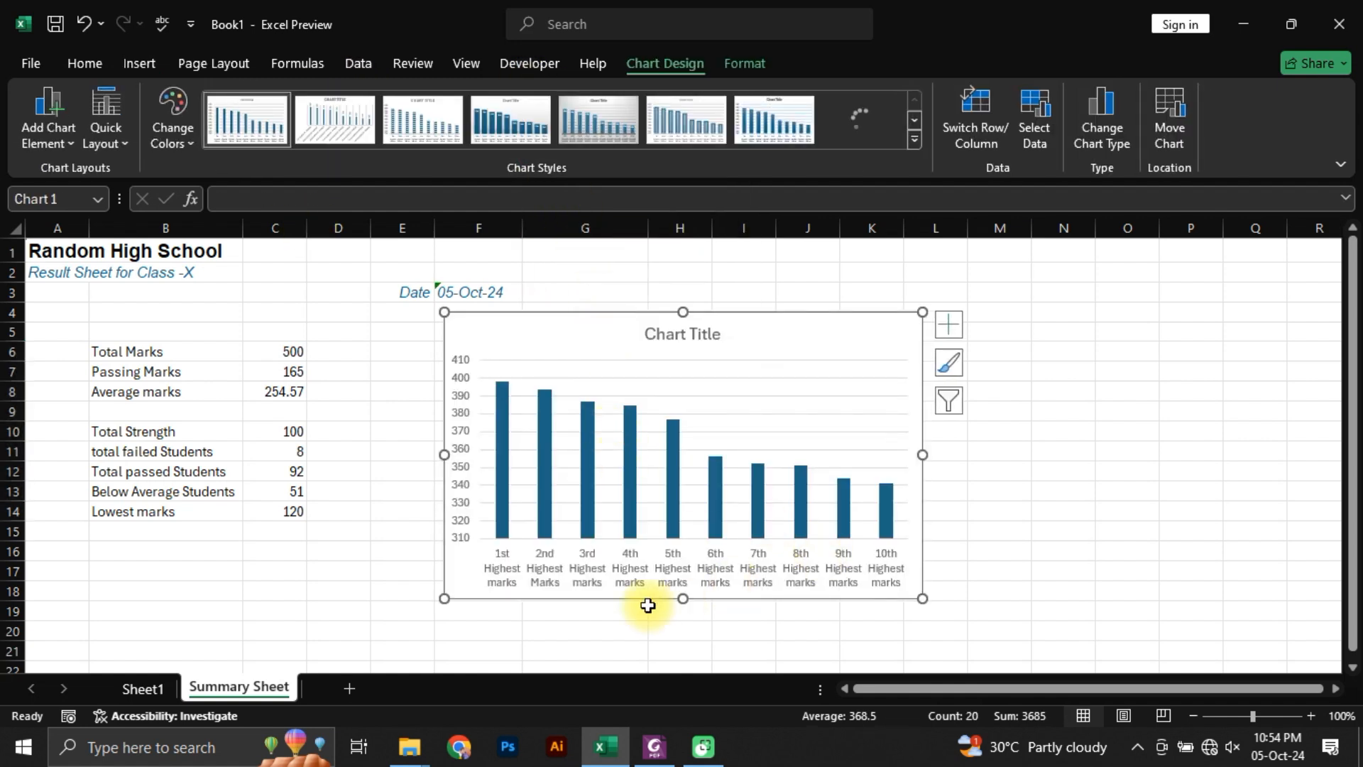
pyautogui.moveTo(617, 329); pyautogui.dragTo(900, 329)
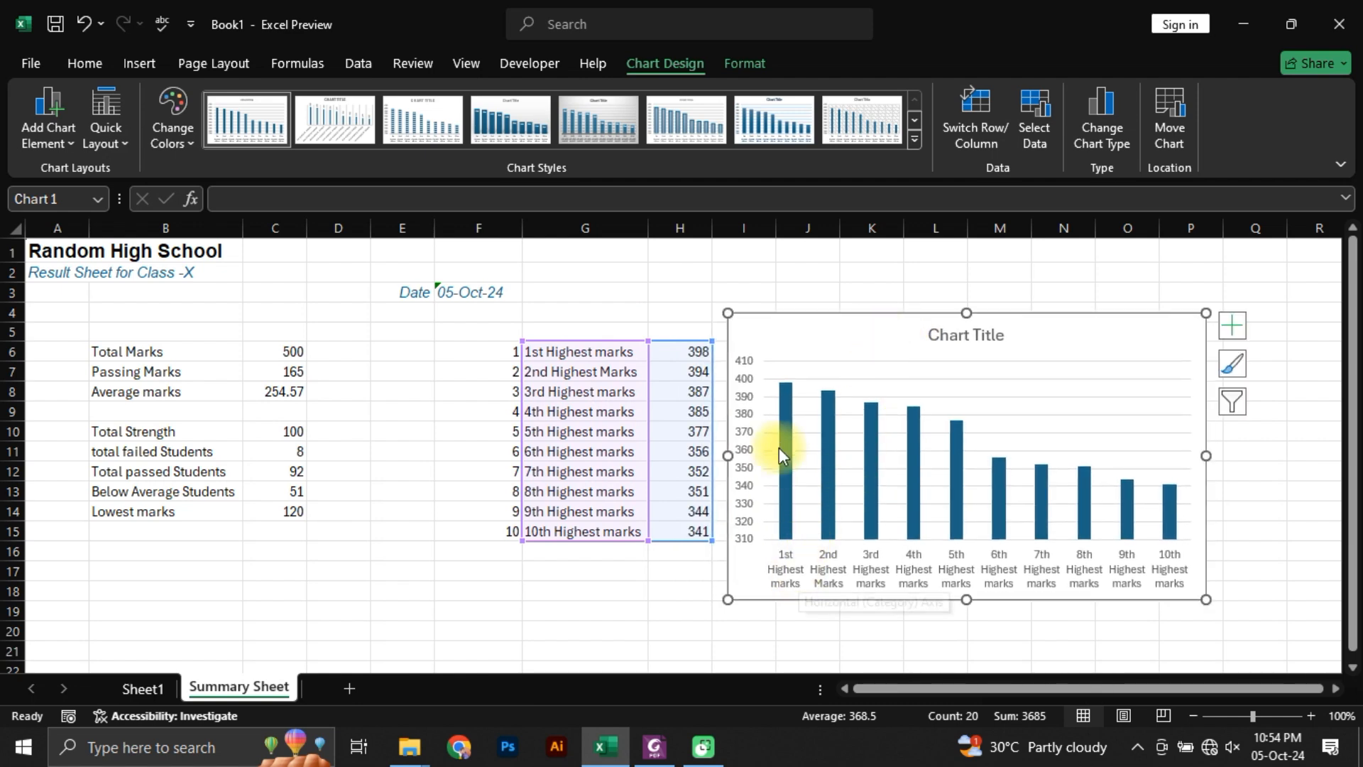
# Step: Move the column chart to a new sheet named Chart1 and place that sheet after Summary Sheet
pyautogui.moveTo(795, 391)
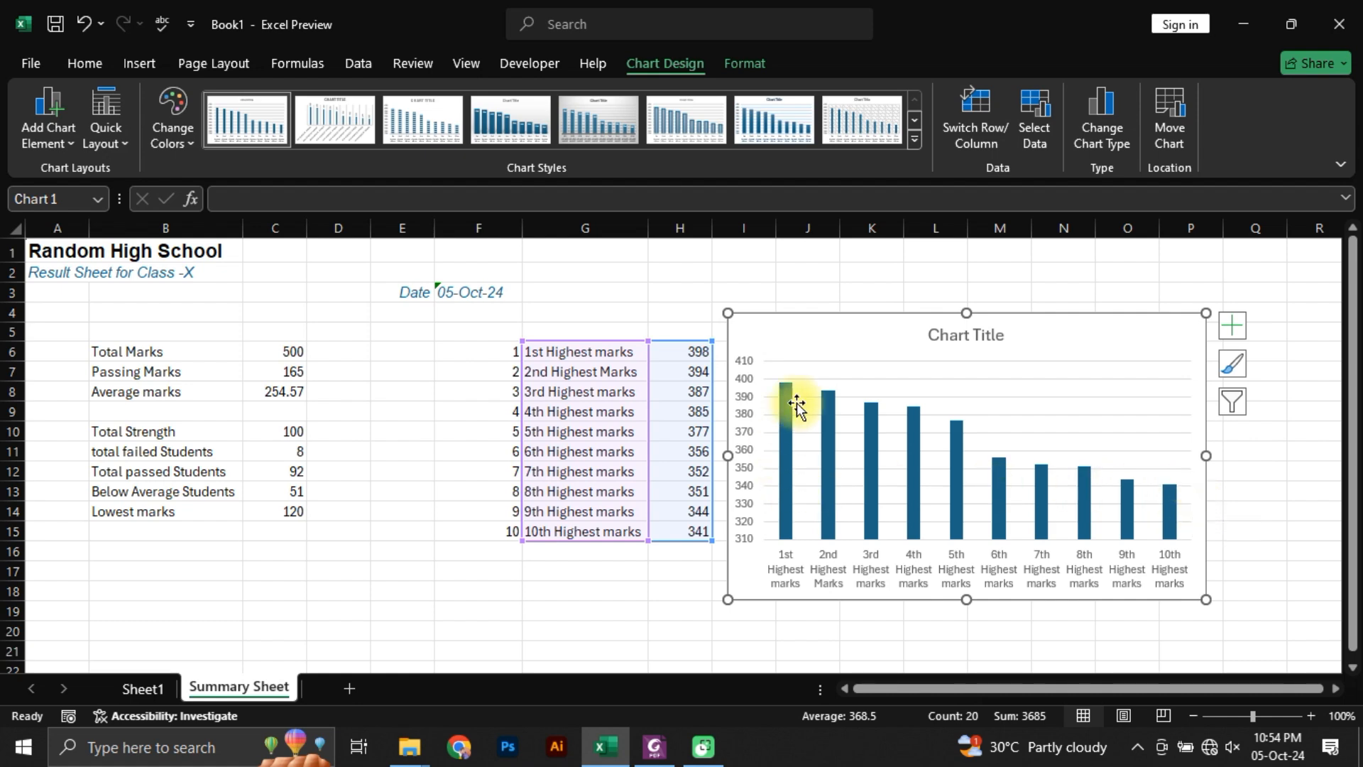
pyautogui.rightClick(838, 332)
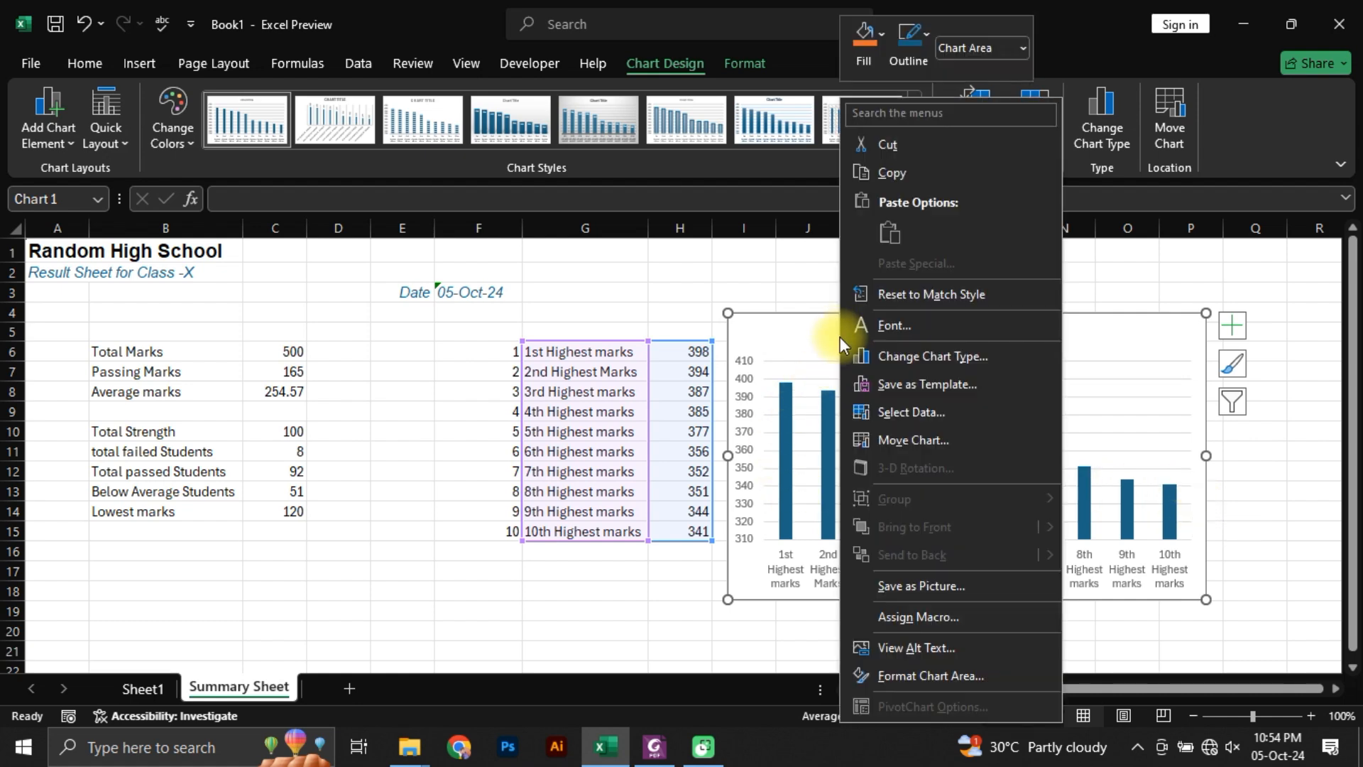
pyautogui.click(908, 443)
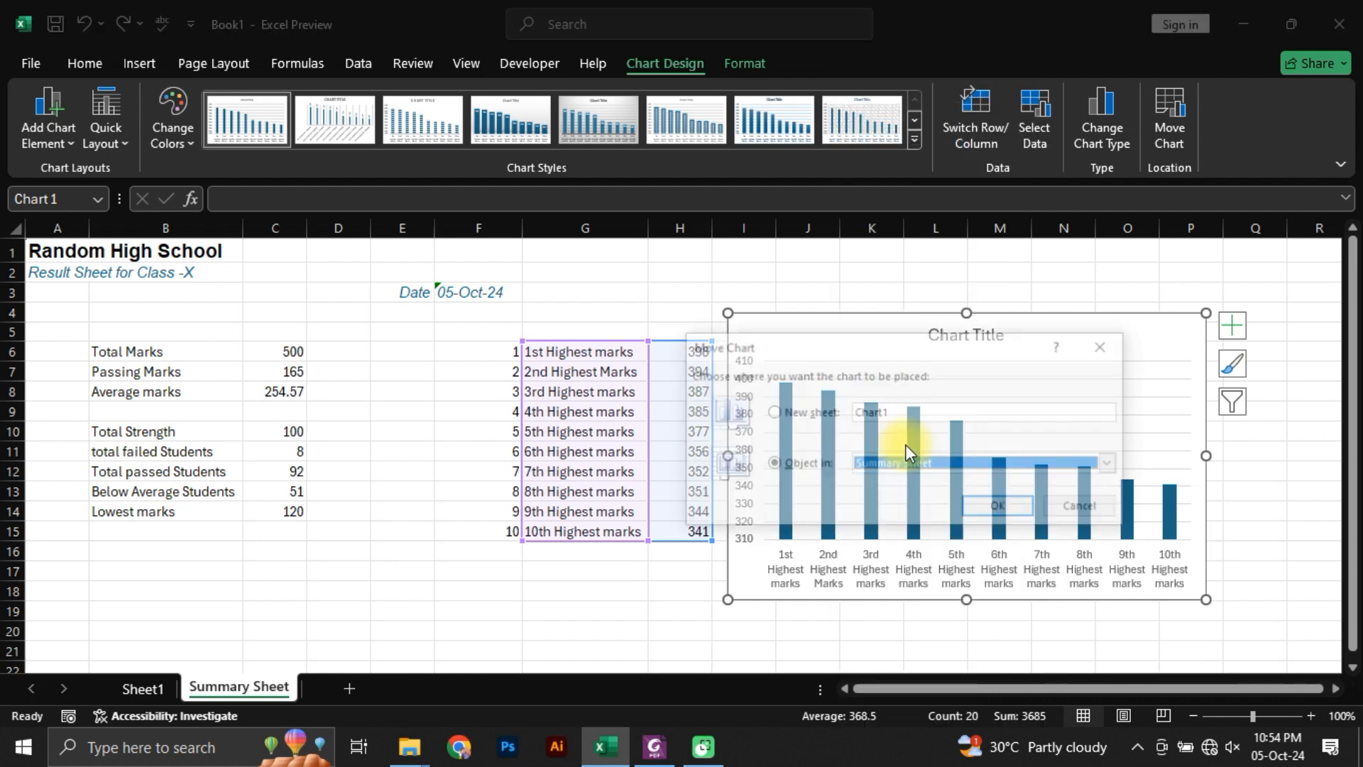
pyautogui.click(794, 413)
pyautogui.click(972, 510)
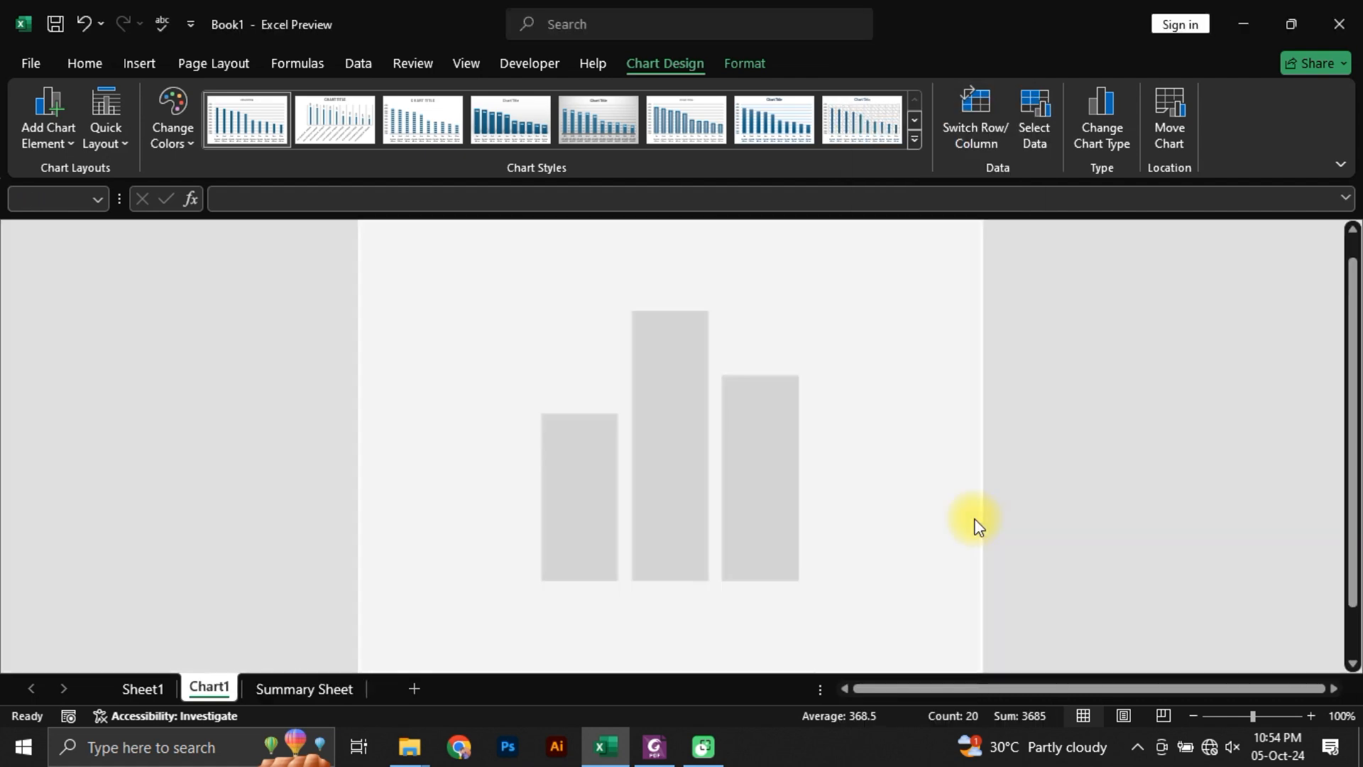
pyautogui.click(204, 689)
pyautogui.moveTo(203, 691); pyautogui.dragTo(343, 685)
pyautogui.scroll(-2, 858, 458)
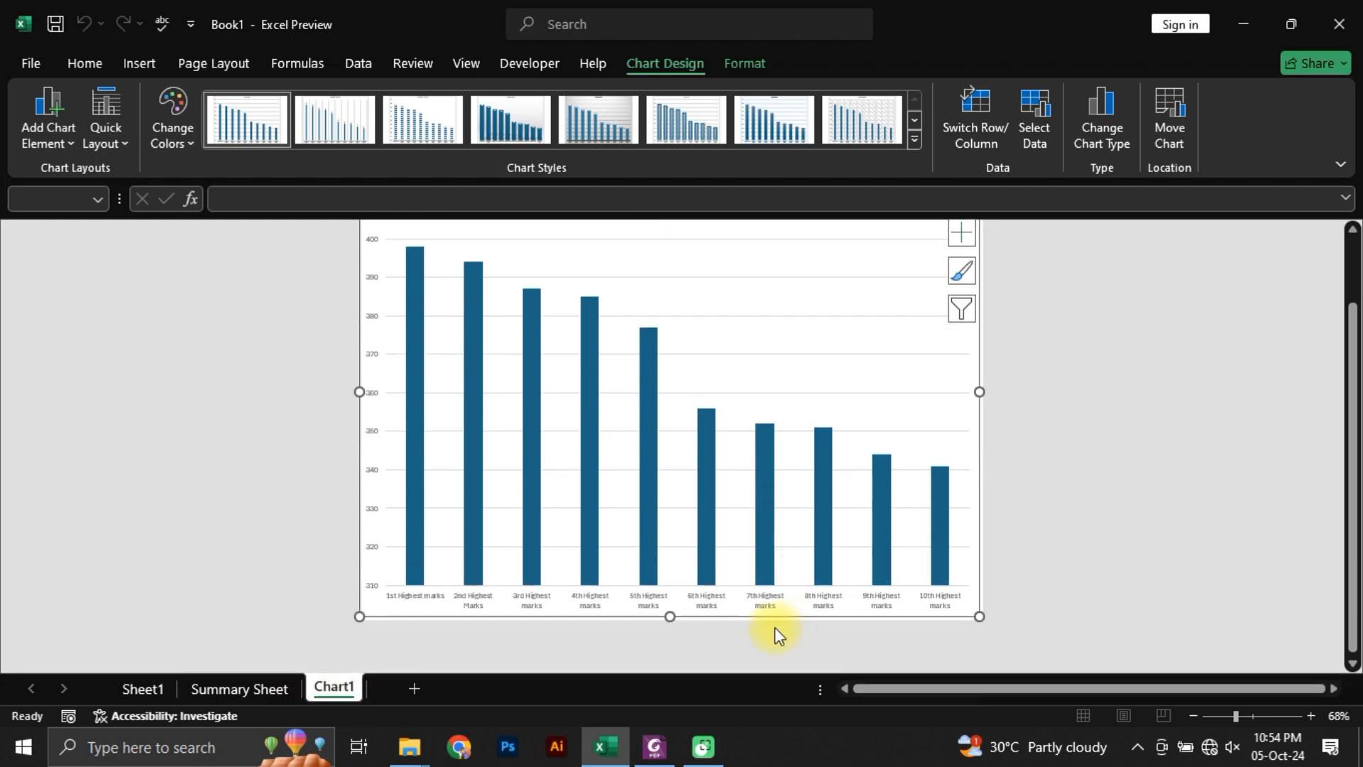
# Step: Insert a 2-D pie chart on Summary Sheet from the failed, passed and below-average student counts in B11:C13, shifting it to the right
pyautogui.click(227, 688)
pyautogui.click(465, 486)
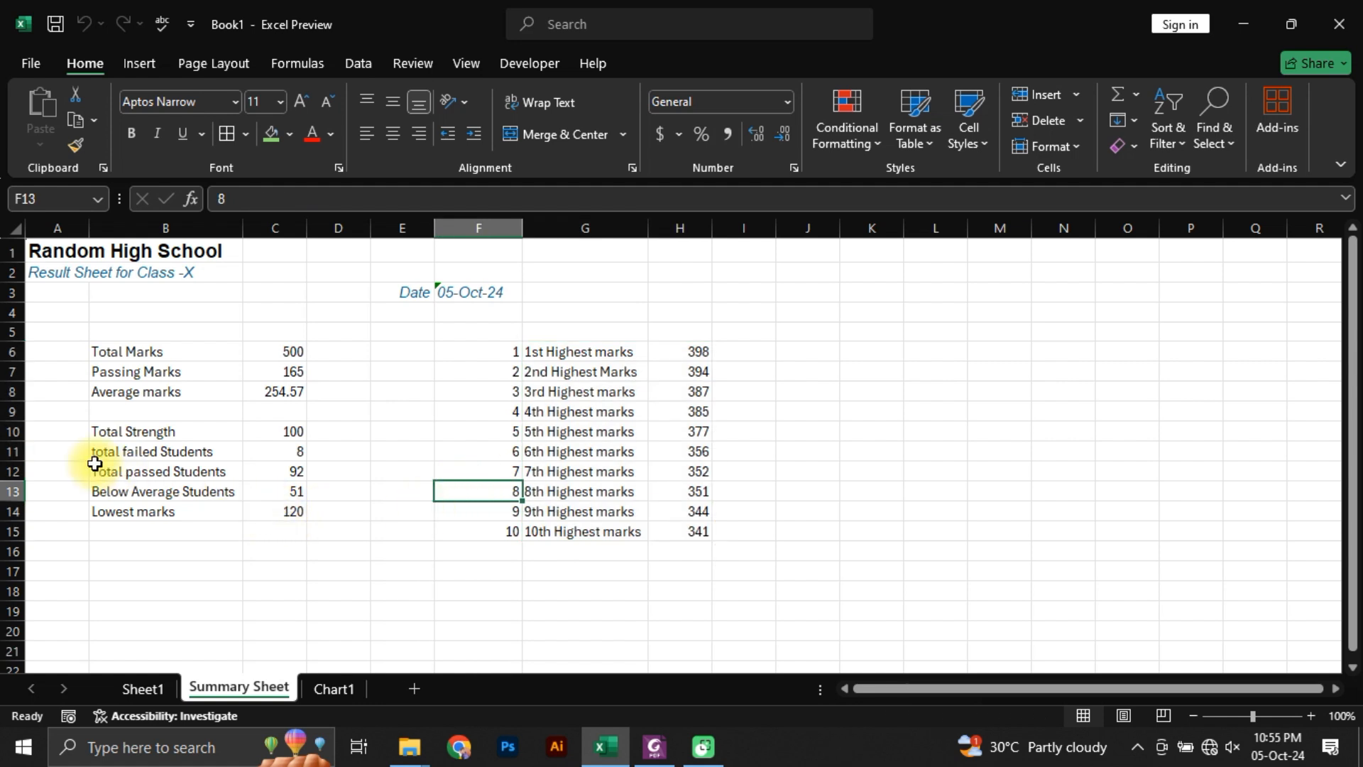
pyautogui.click(276, 433)
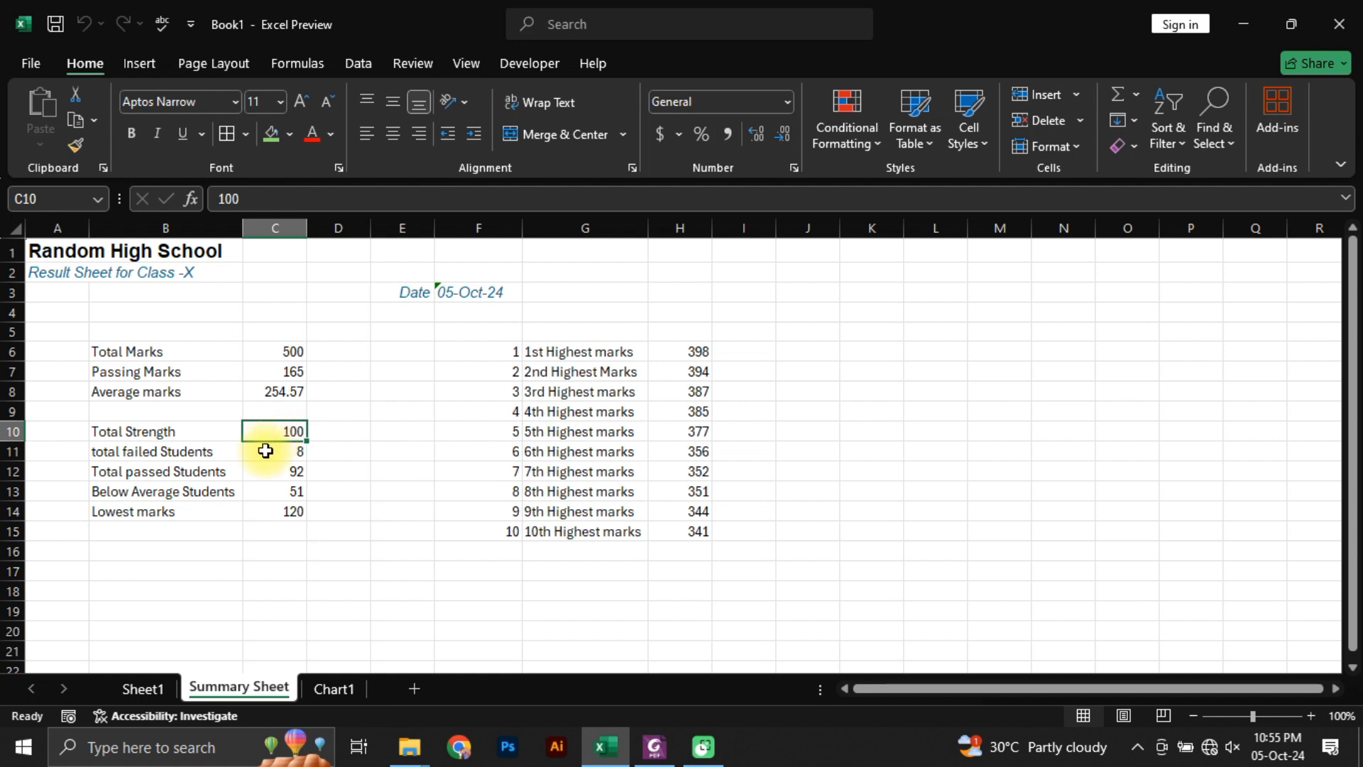
pyautogui.click(154, 454)
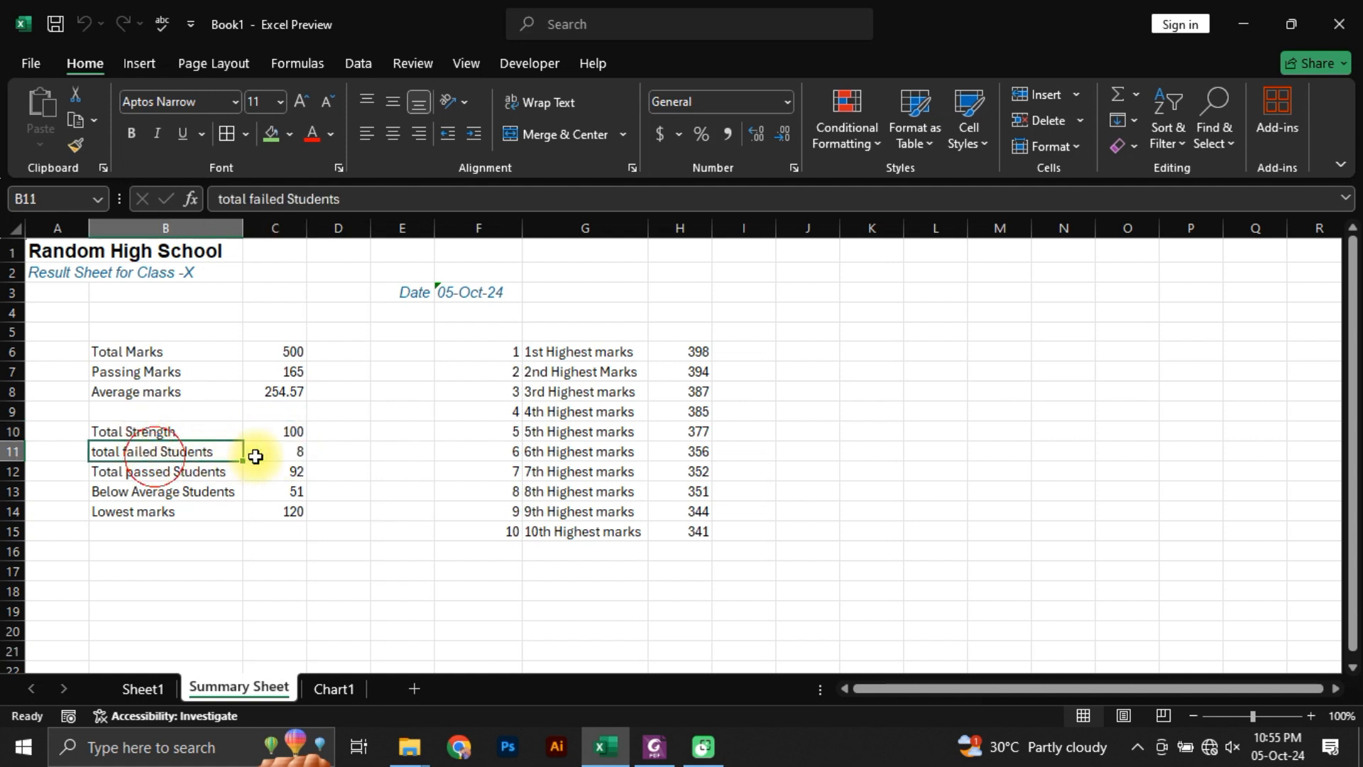
pyautogui.moveTo(256, 457); pyautogui.dragTo(296, 494)
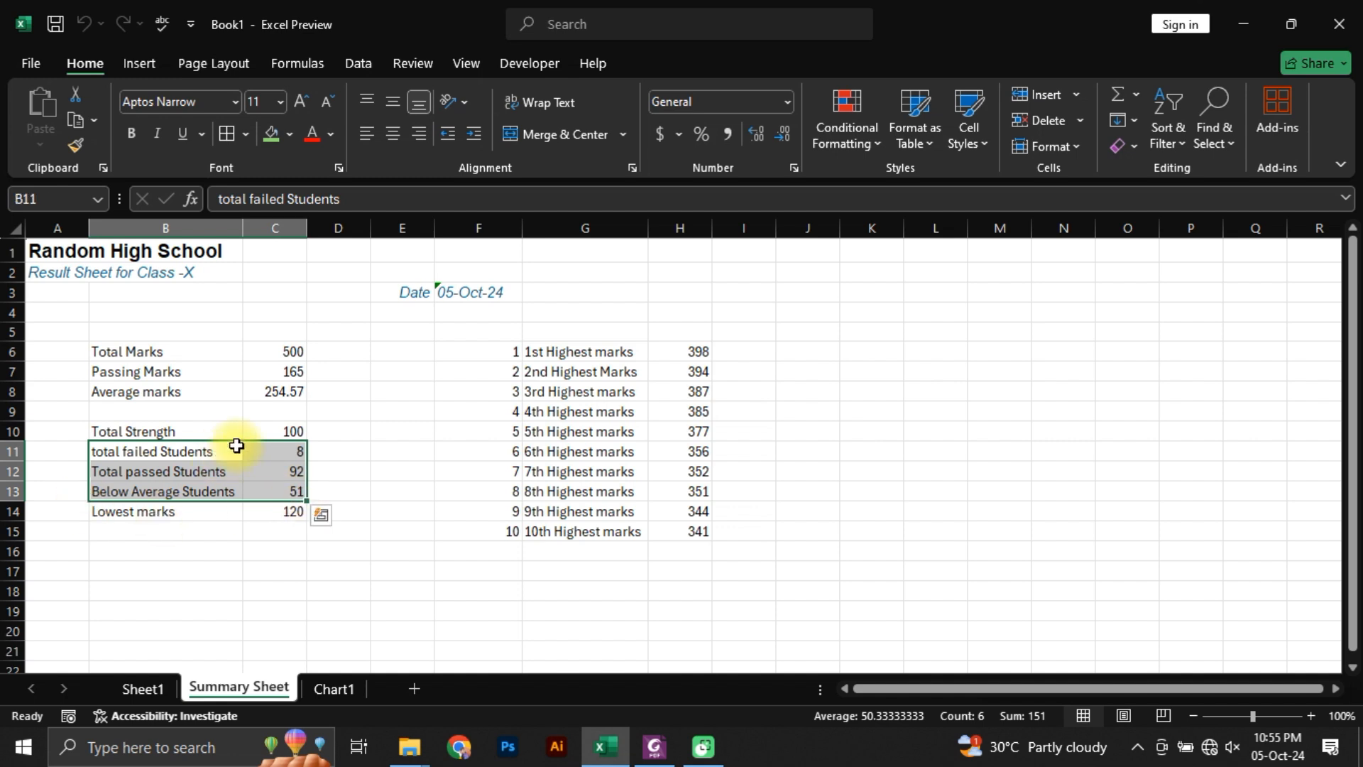
pyautogui.click(140, 64)
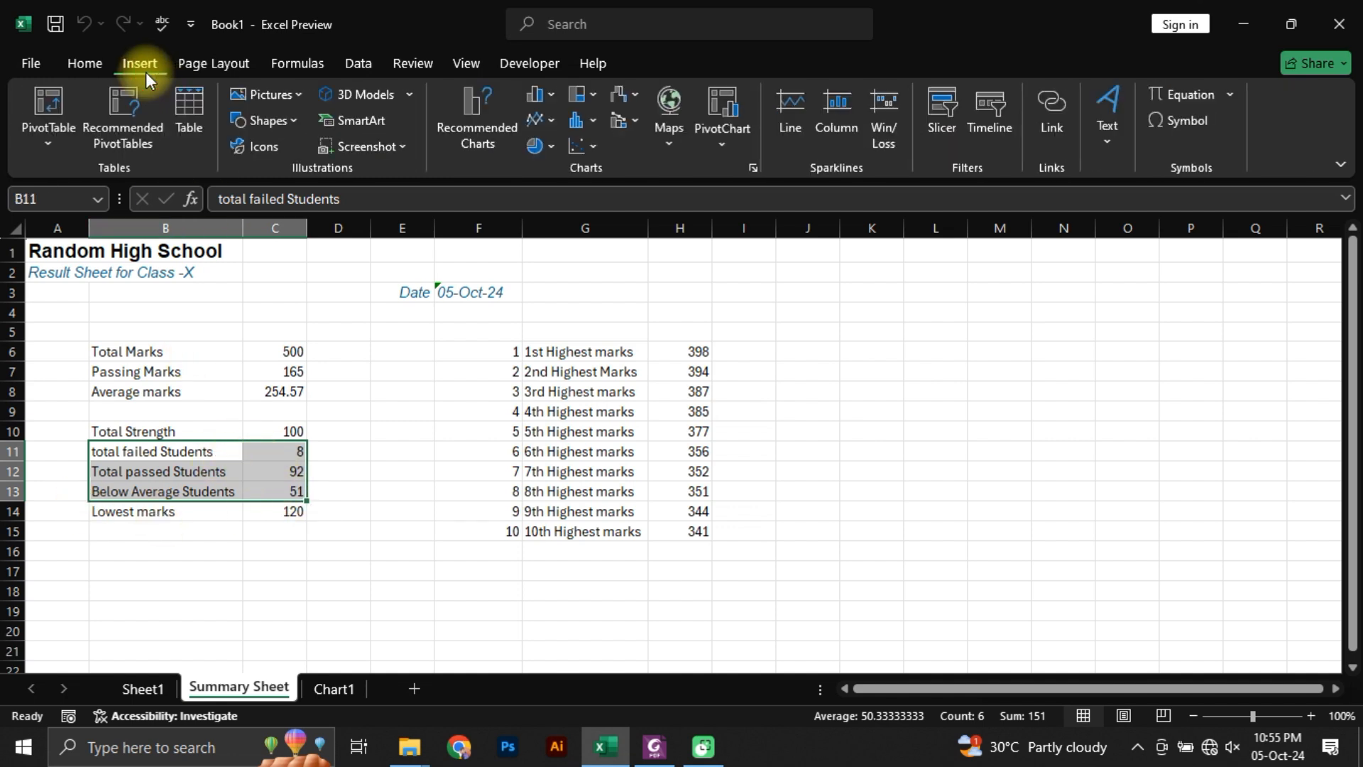
pyautogui.click(543, 146)
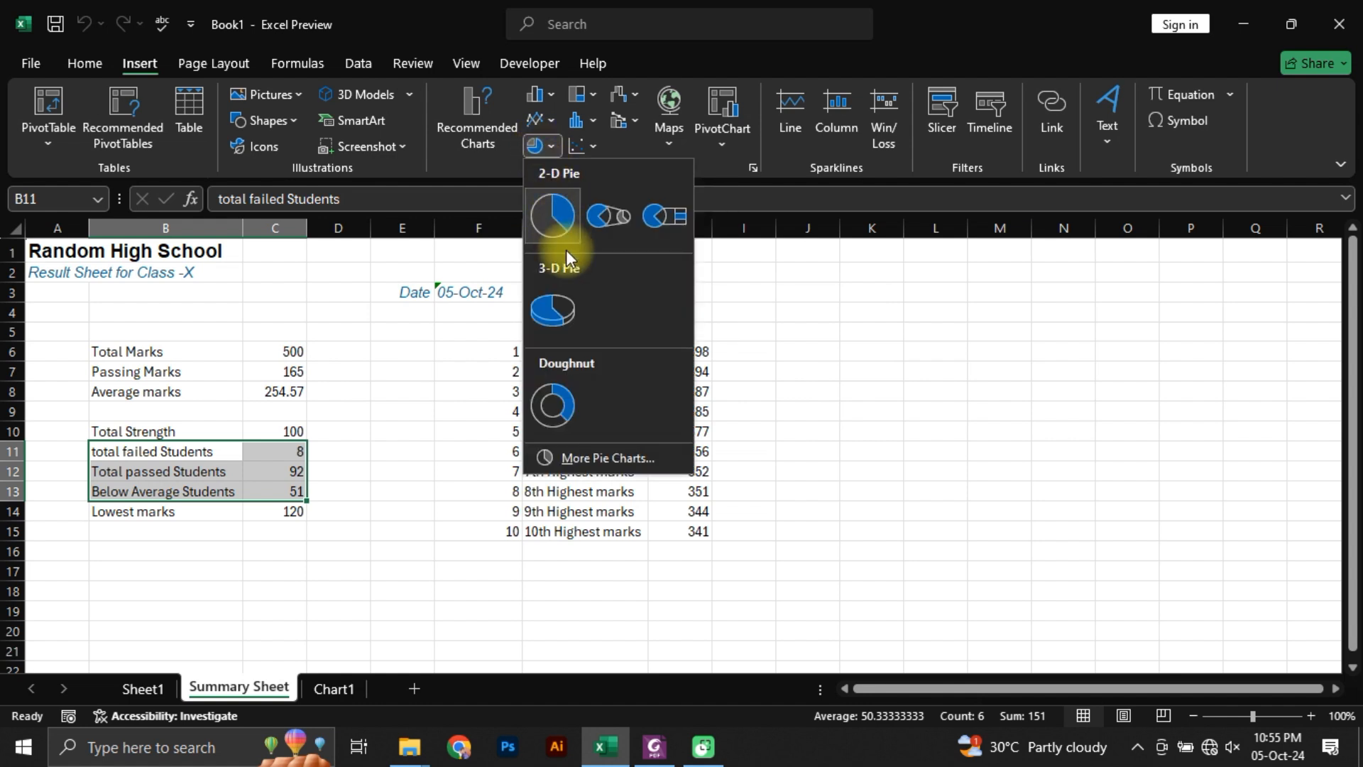
pyautogui.click(561, 222)
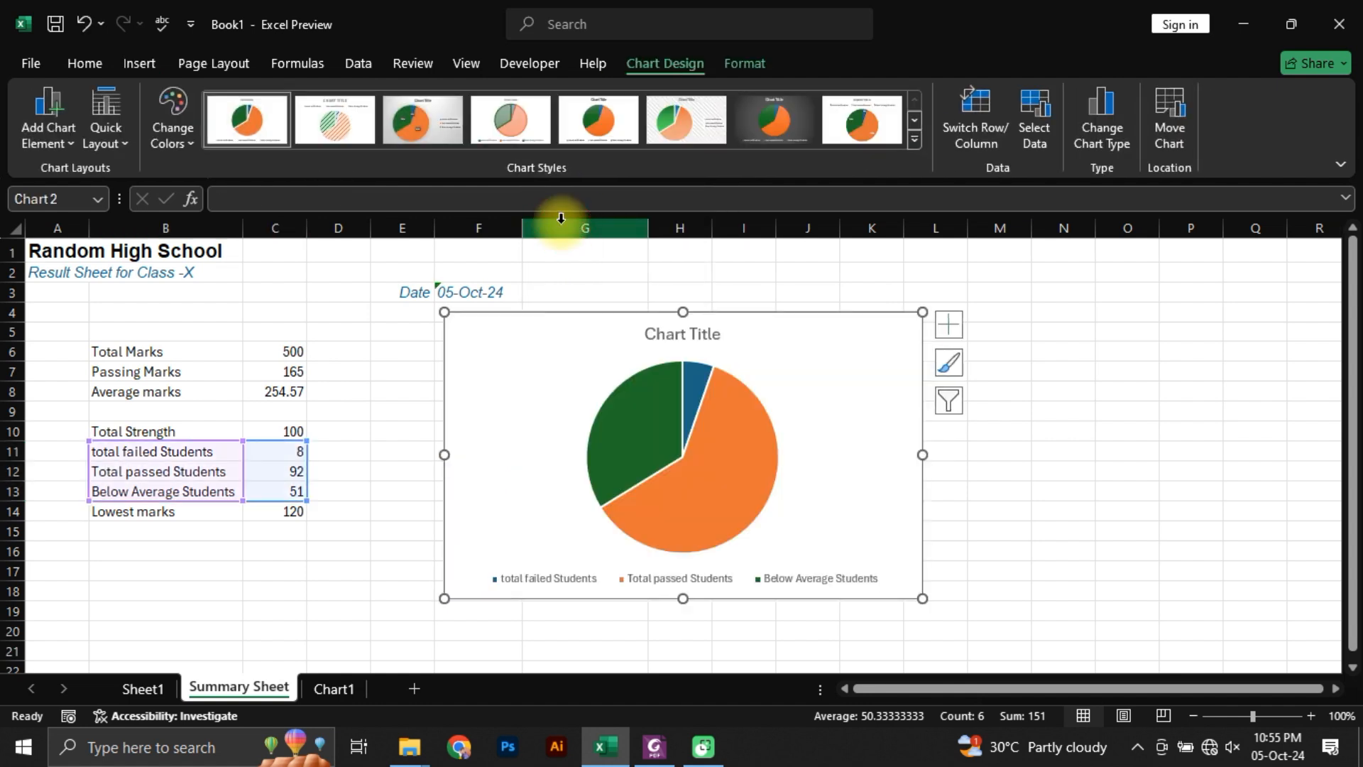
pyautogui.moveTo(732, 313); pyautogui.dragTo(906, 310)
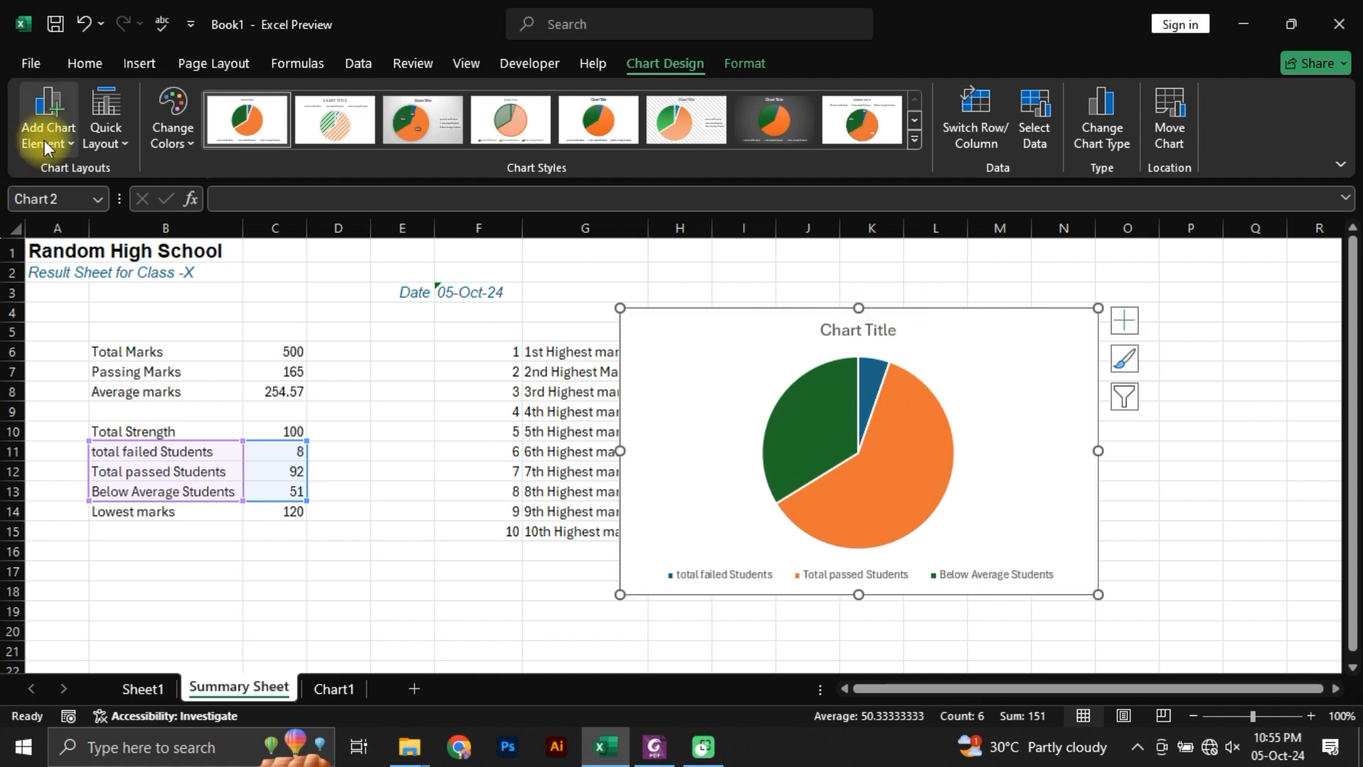
# Step: Apply the first monochromatic color palette to the pie chart and turn on its data labels
pyautogui.click(173, 124)
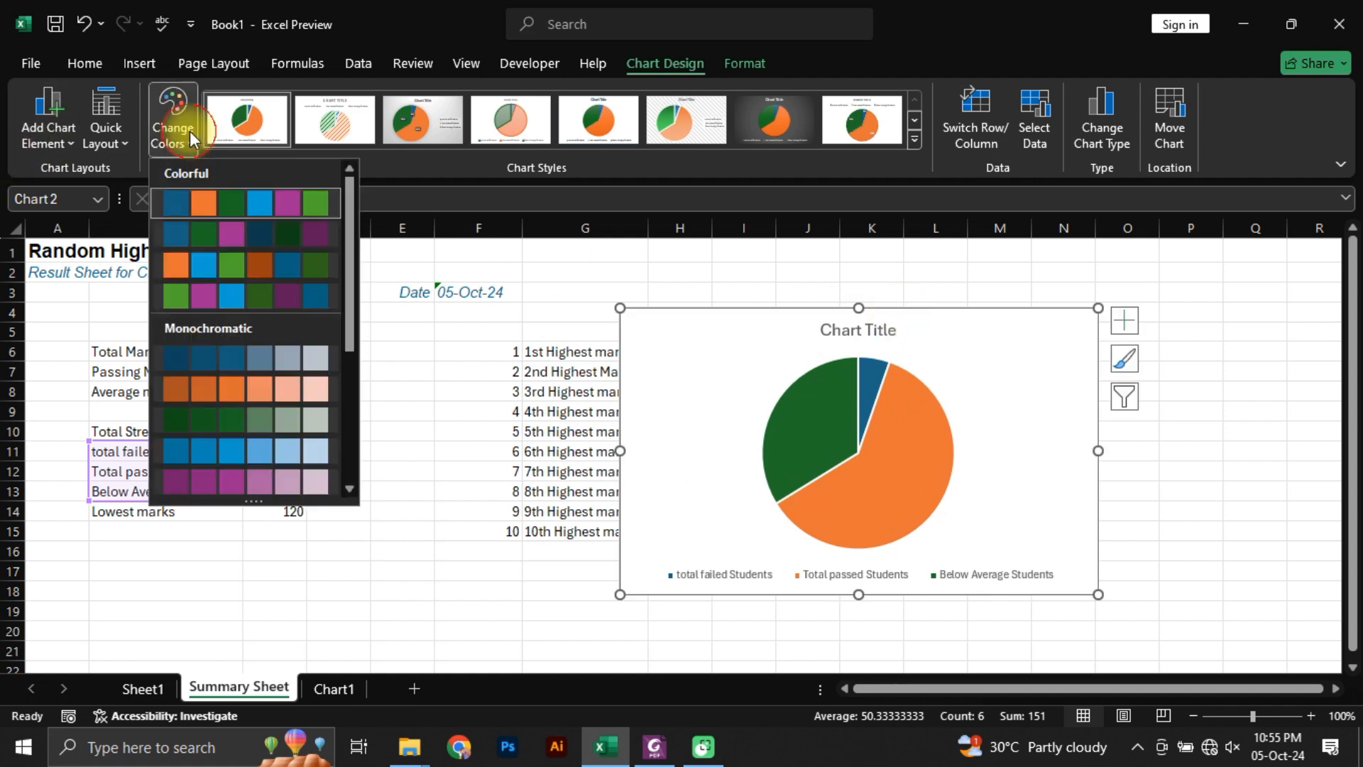
pyautogui.click(248, 365)
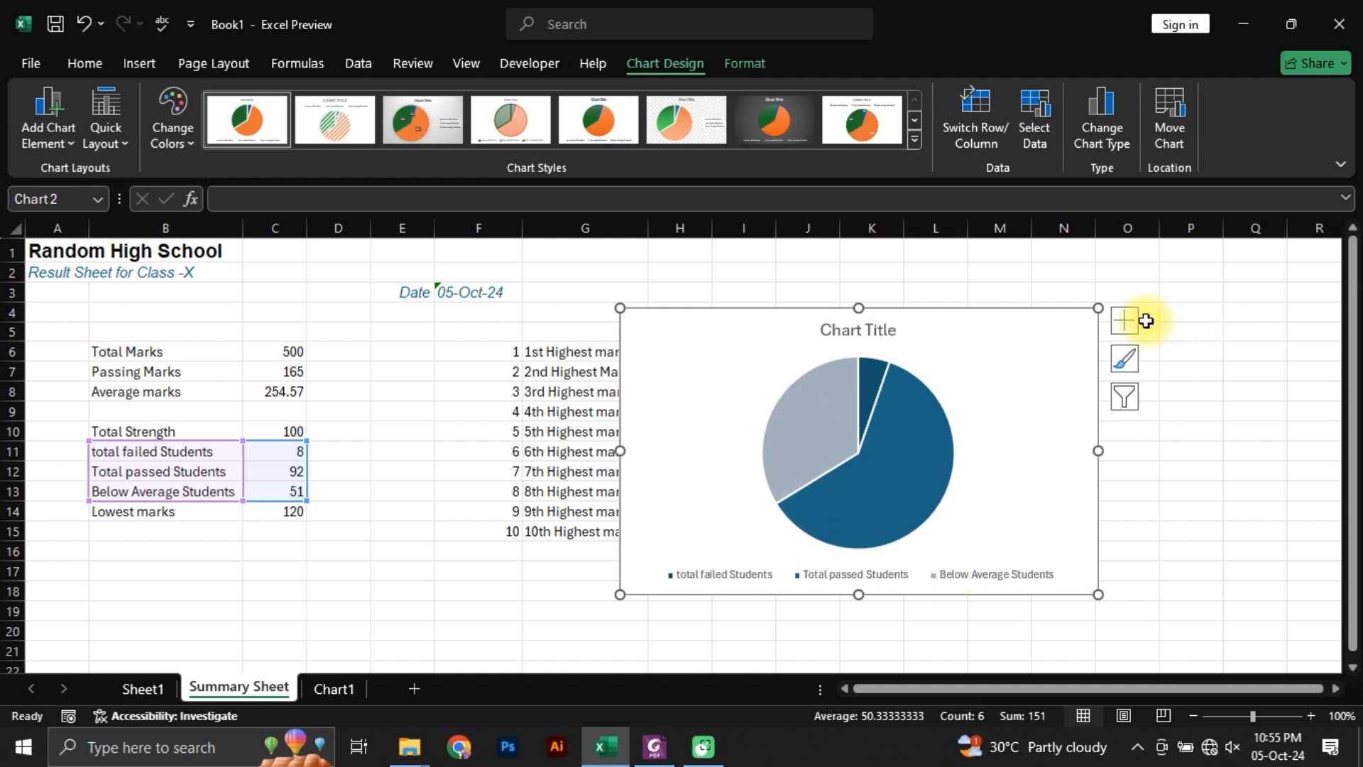
pyautogui.click(1123, 321)
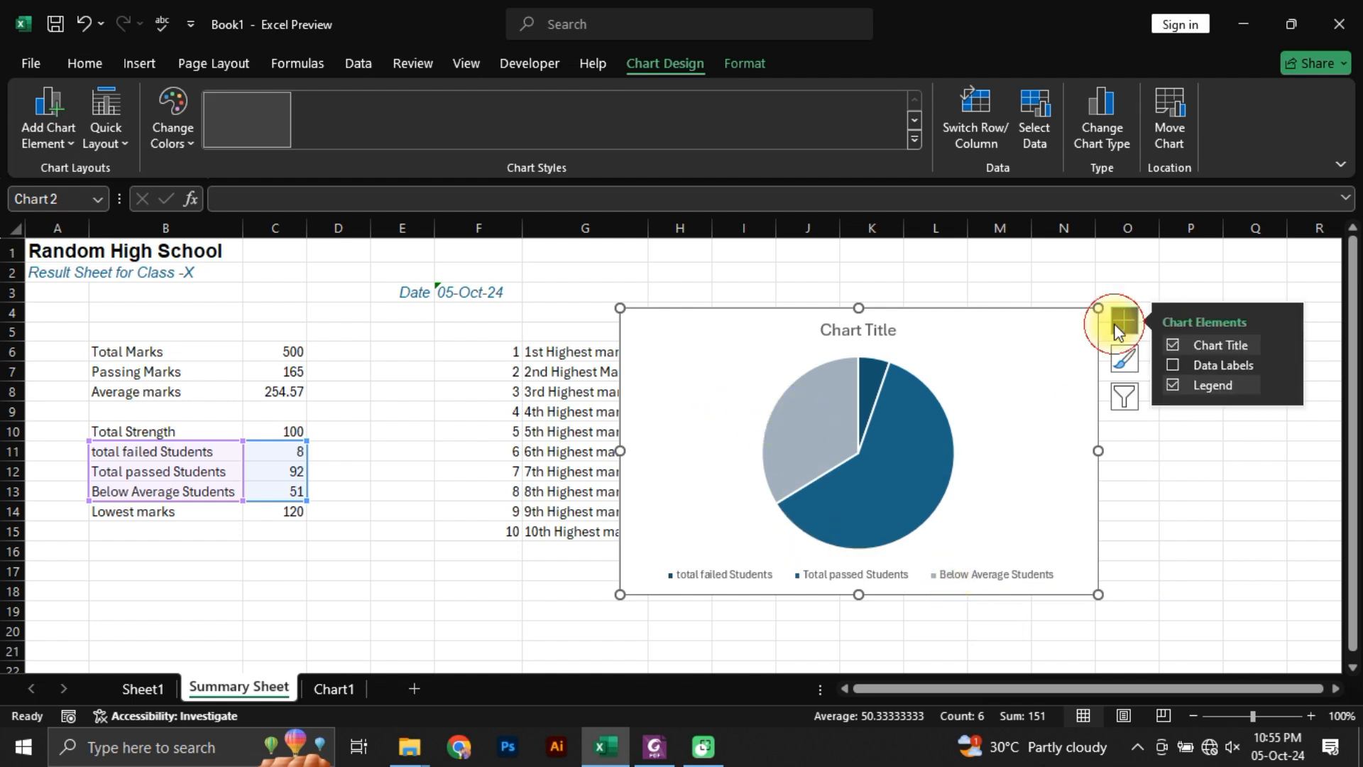
pyautogui.click(1174, 367)
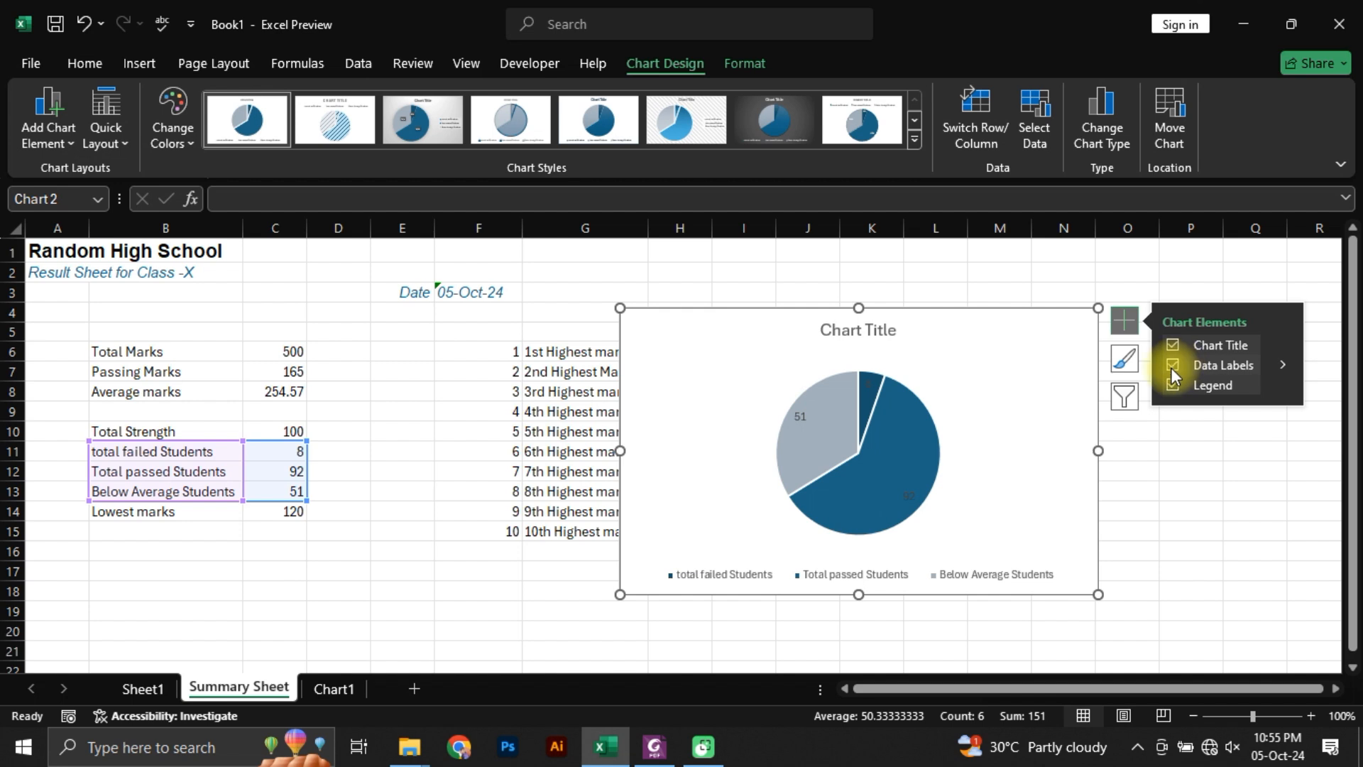
# Step: Set the font color of the pie chart's data labels to white
pyautogui.click(869, 385)
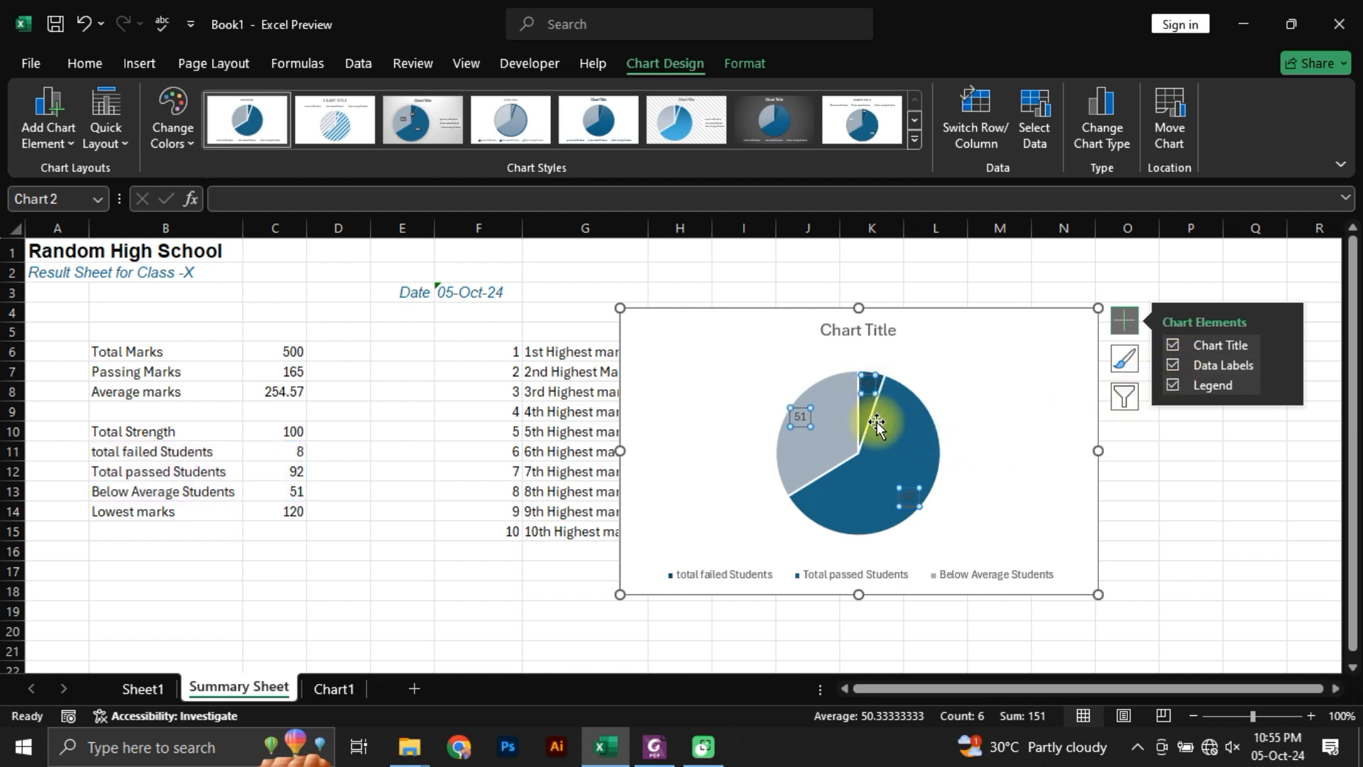
pyautogui.click(86, 63)
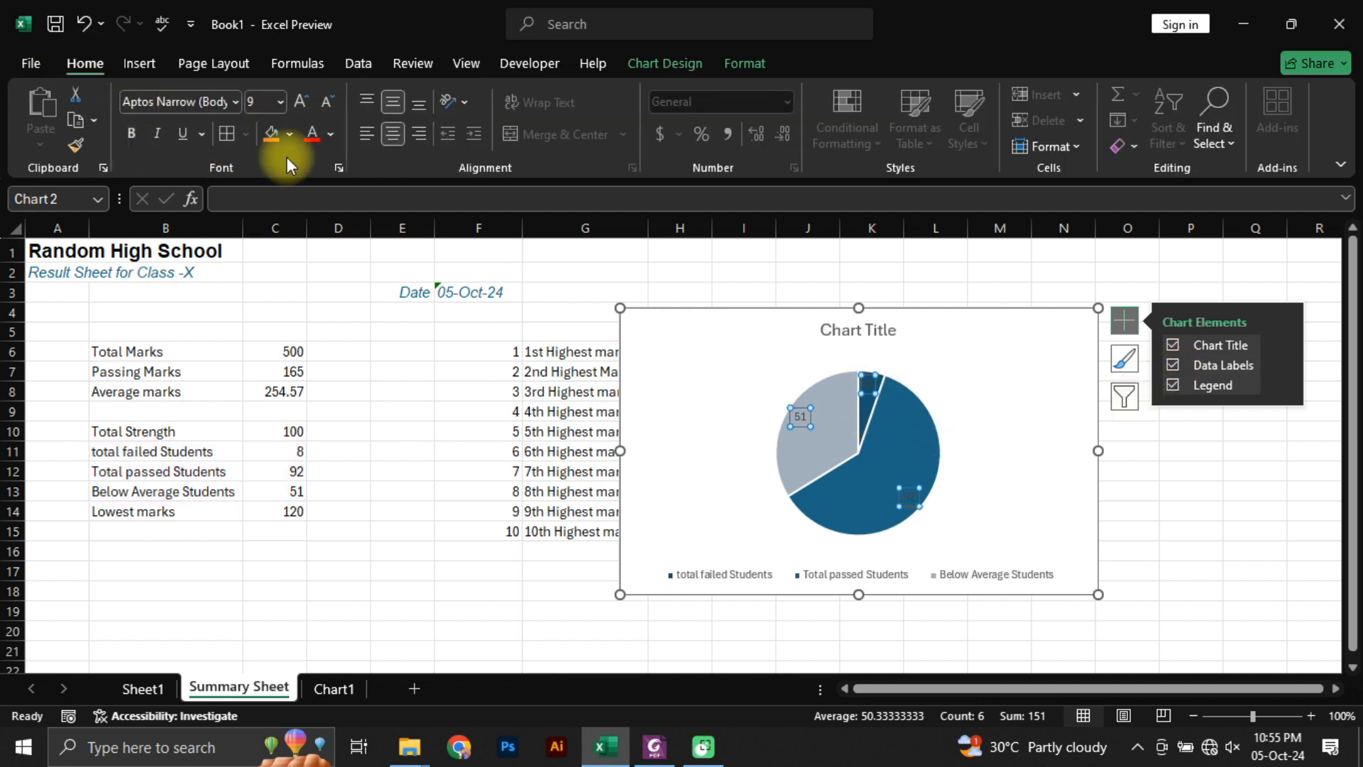
pyautogui.click(331, 134)
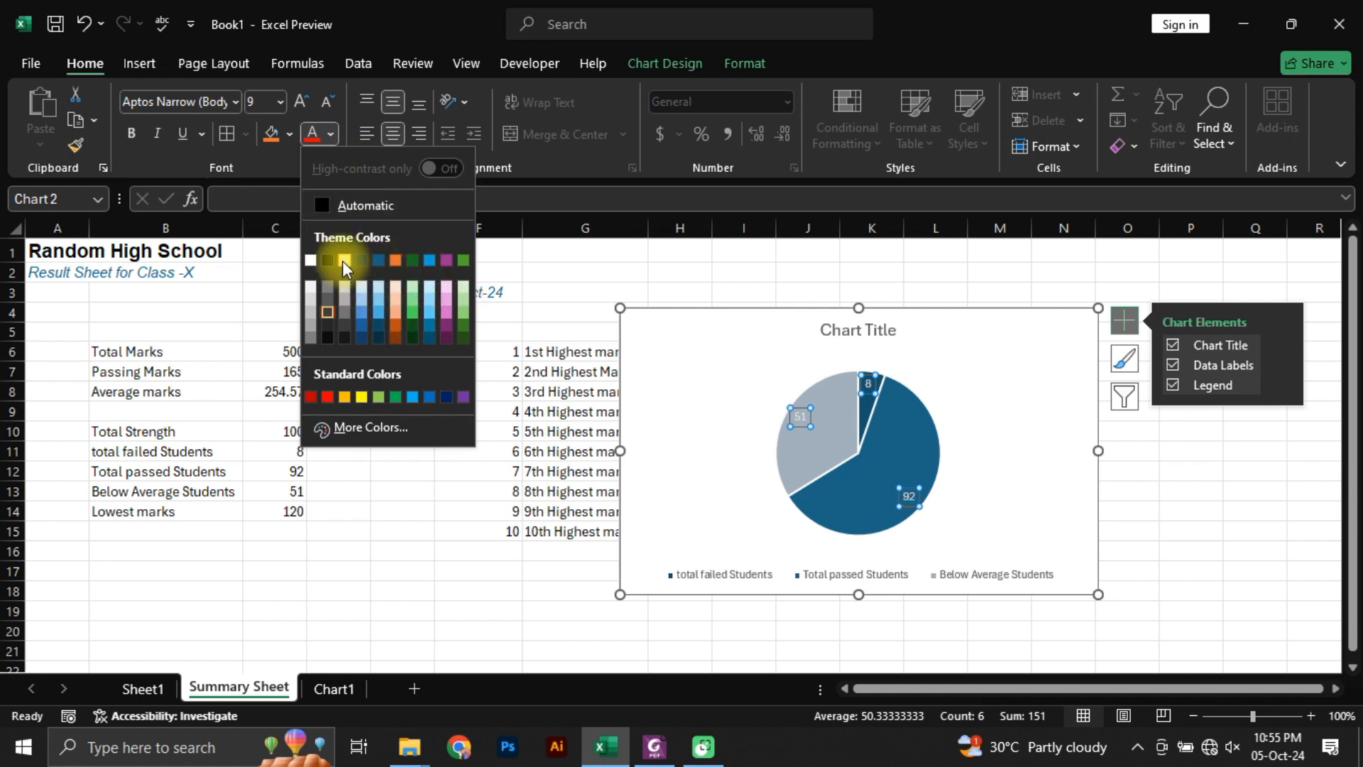
pyautogui.click(309, 260)
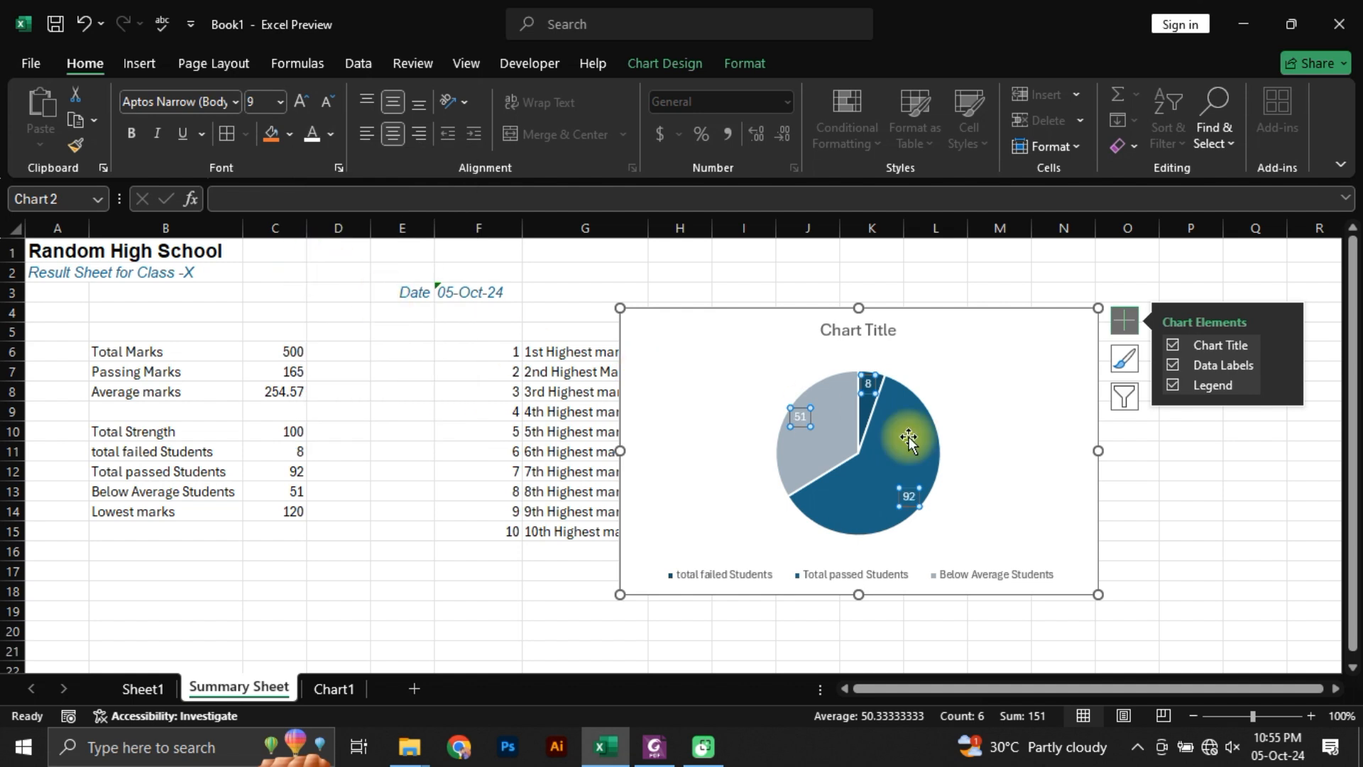
pyautogui.click(1178, 476)
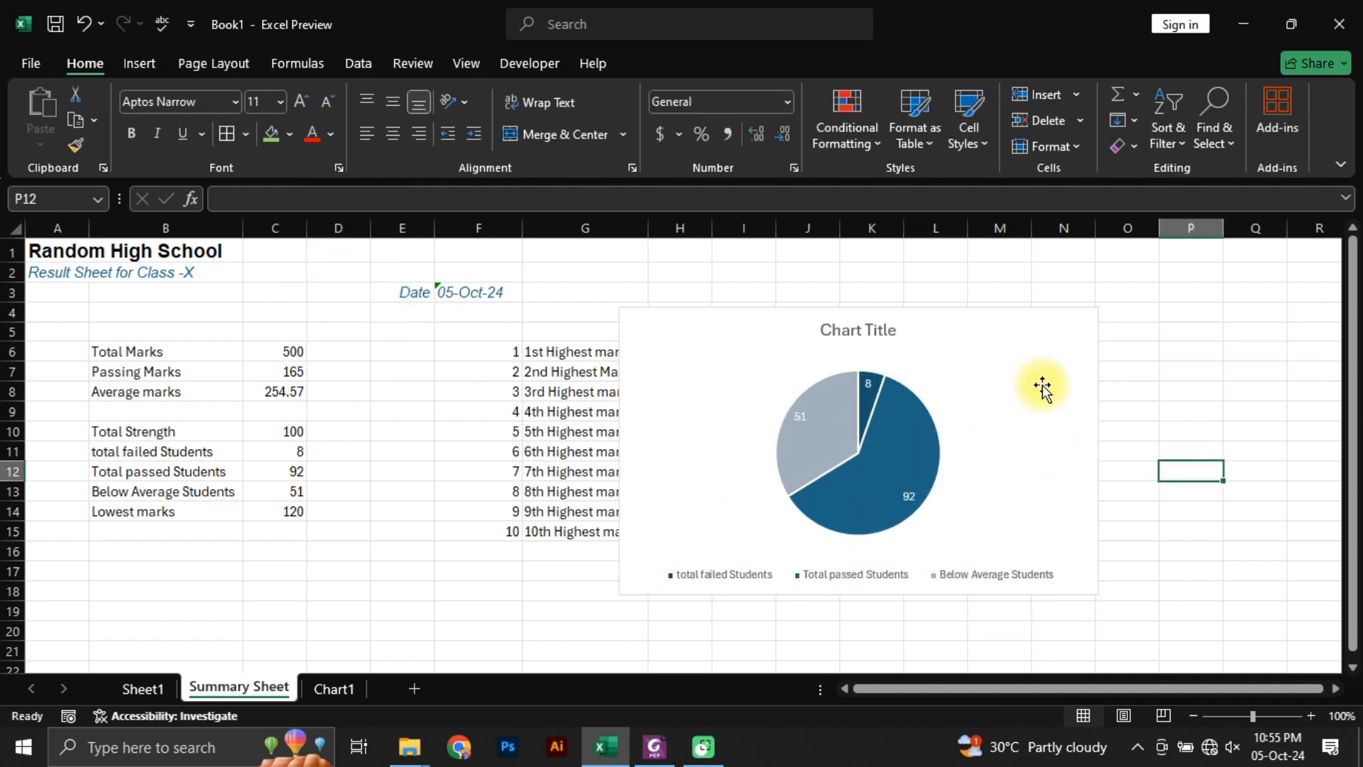
# Step: Recolor the pie chart with the first colorful palette of blue, orange and green
pyautogui.moveTo(800, 321); pyautogui.dragTo(707, 324)
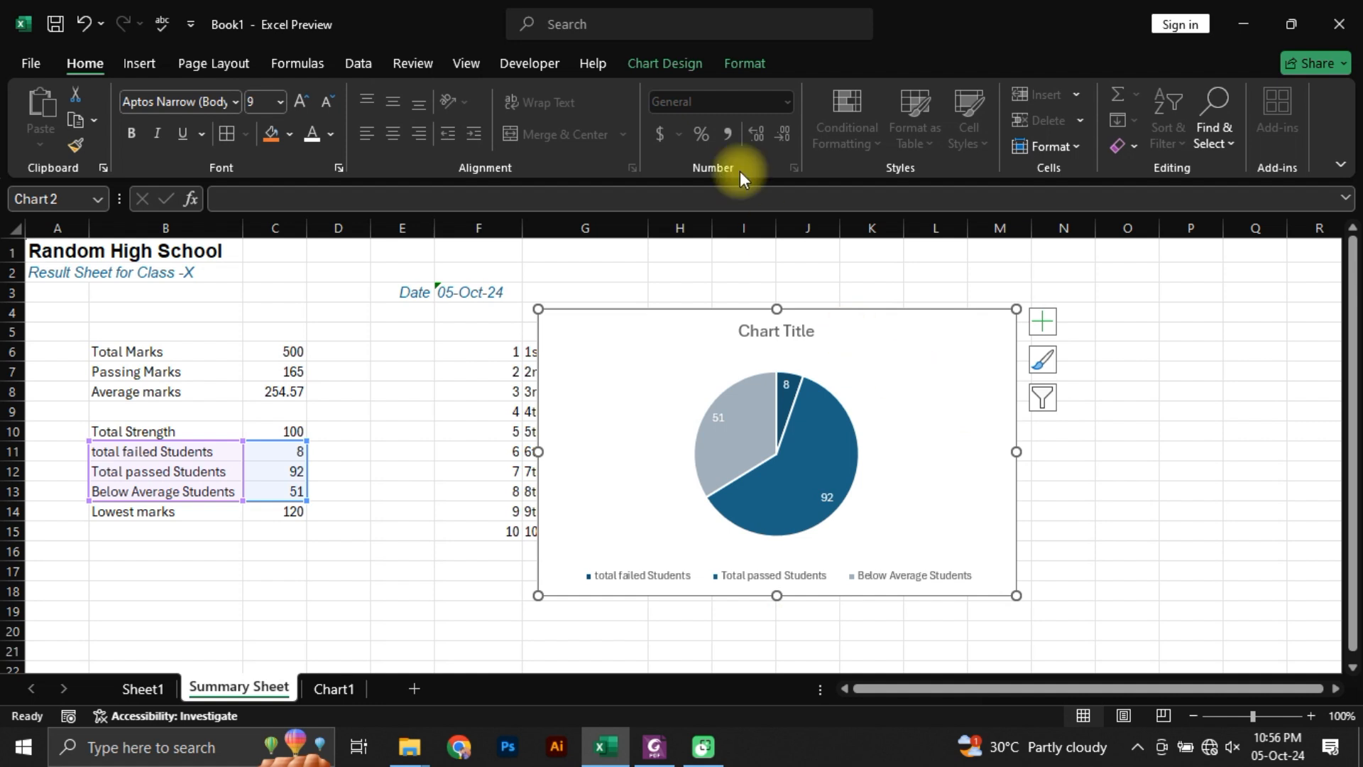
pyautogui.click(681, 58)
pyautogui.click(173, 128)
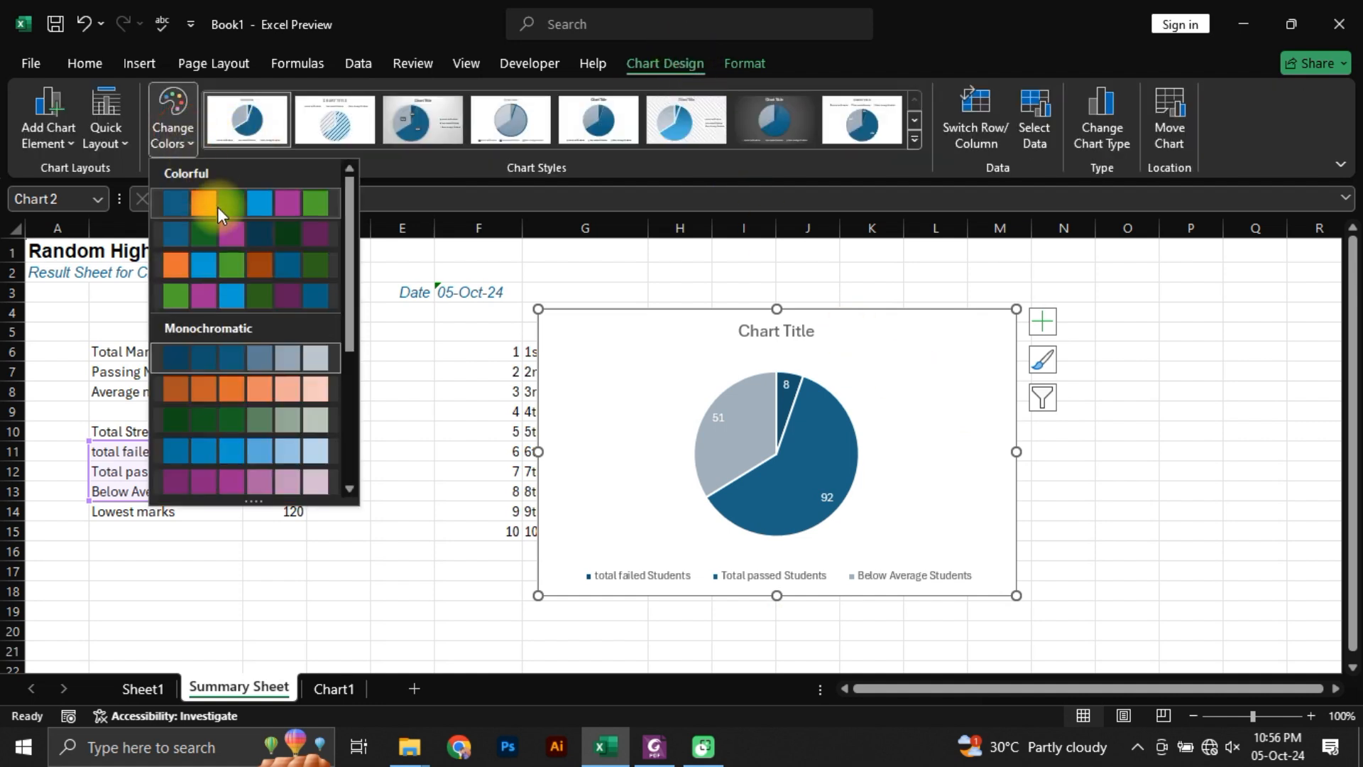
pyautogui.click(218, 207)
# Step: Shift the pie chart's title toward the chart's right edge and move the chart clear of the highest-marks list
pyautogui.moveTo(794, 320); pyautogui.dragTo(937, 328)
pyautogui.moveTo(838, 313); pyautogui.dragTo(963, 293)
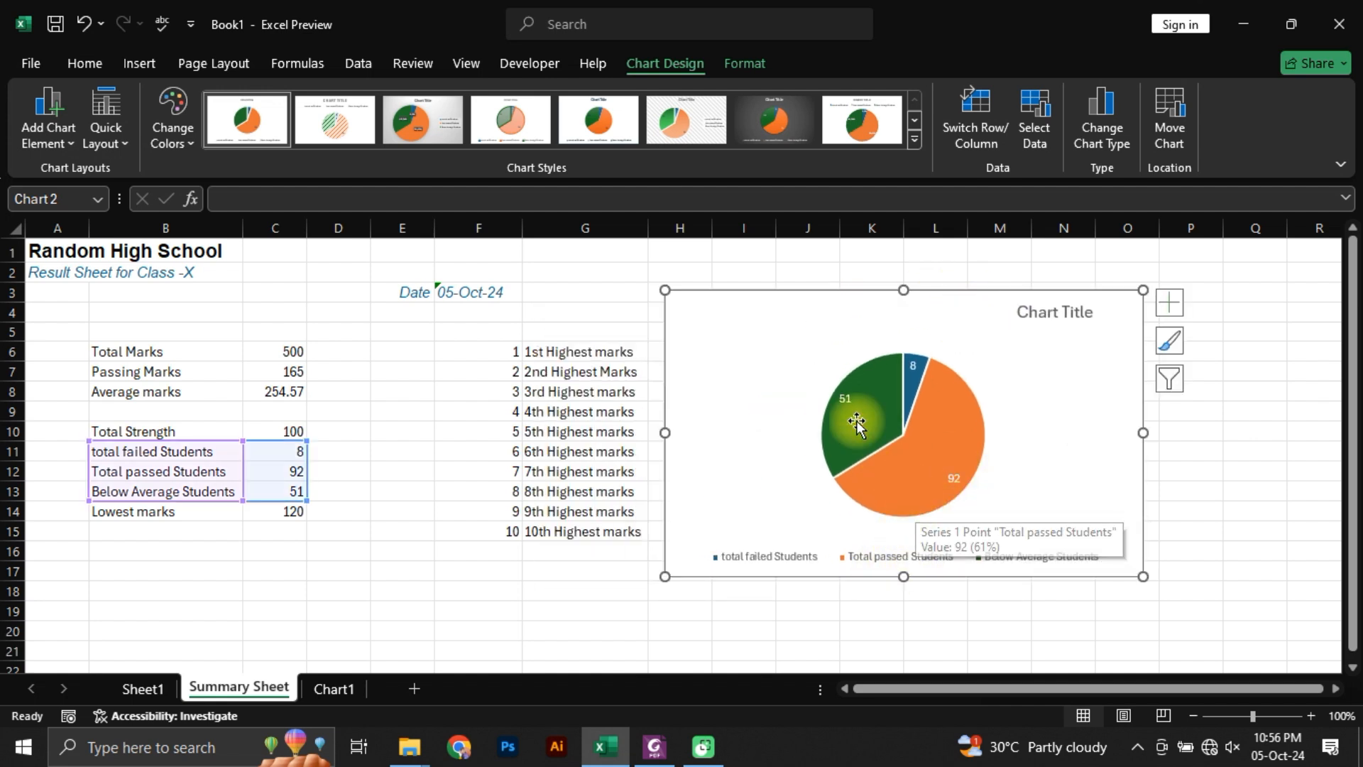
pyautogui.moveTo(850, 411)
pyautogui.moveTo(913, 379)
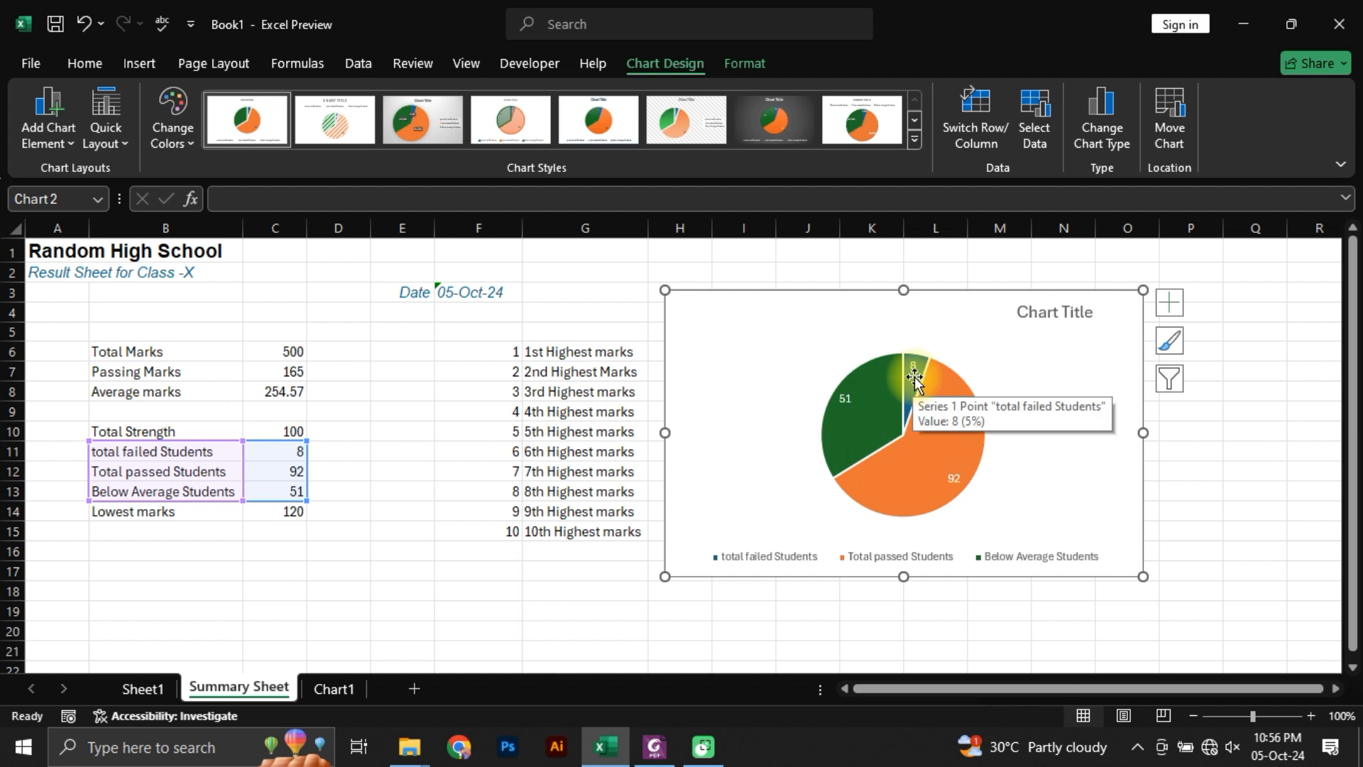
# Step: Preview the available chart styles on the pie chart of failed, passed and below-average students without applying any
pyautogui.moveTo(920, 450)
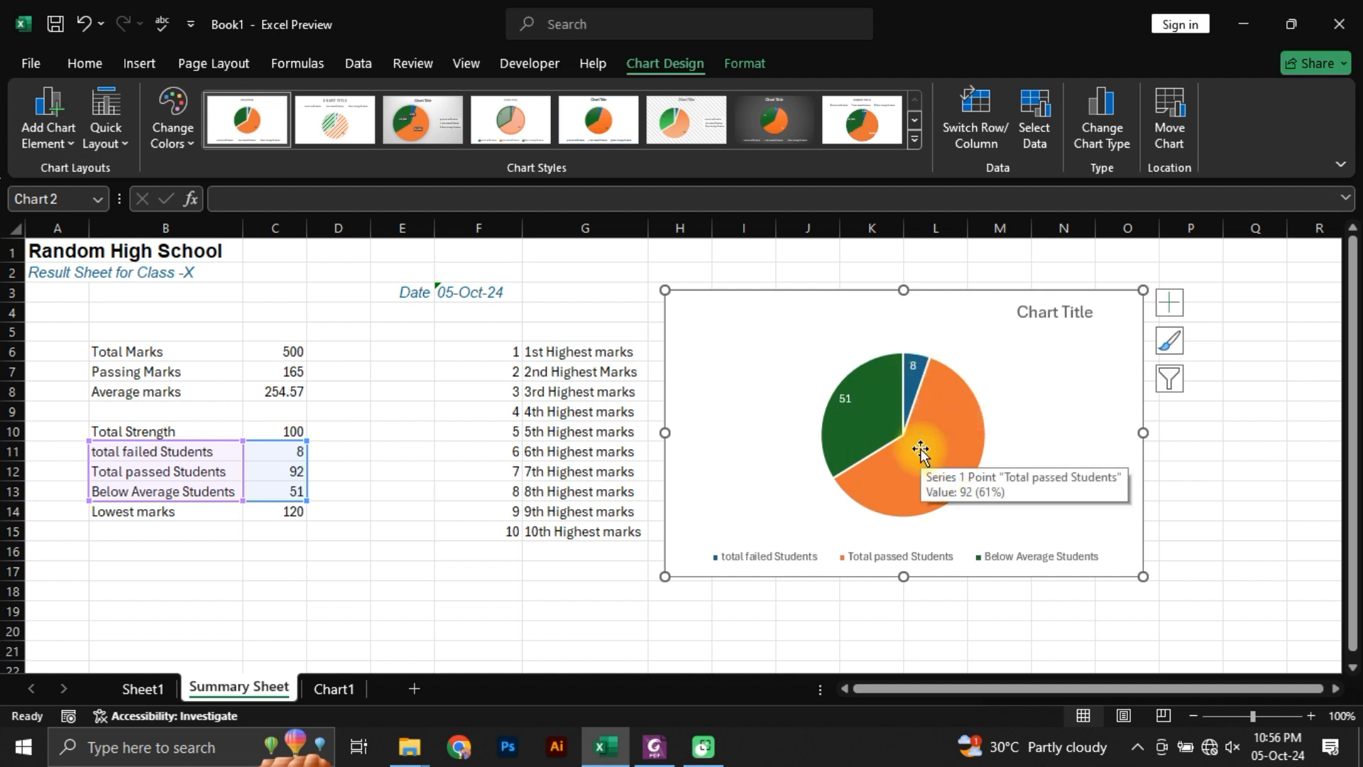
pyautogui.click(907, 408)
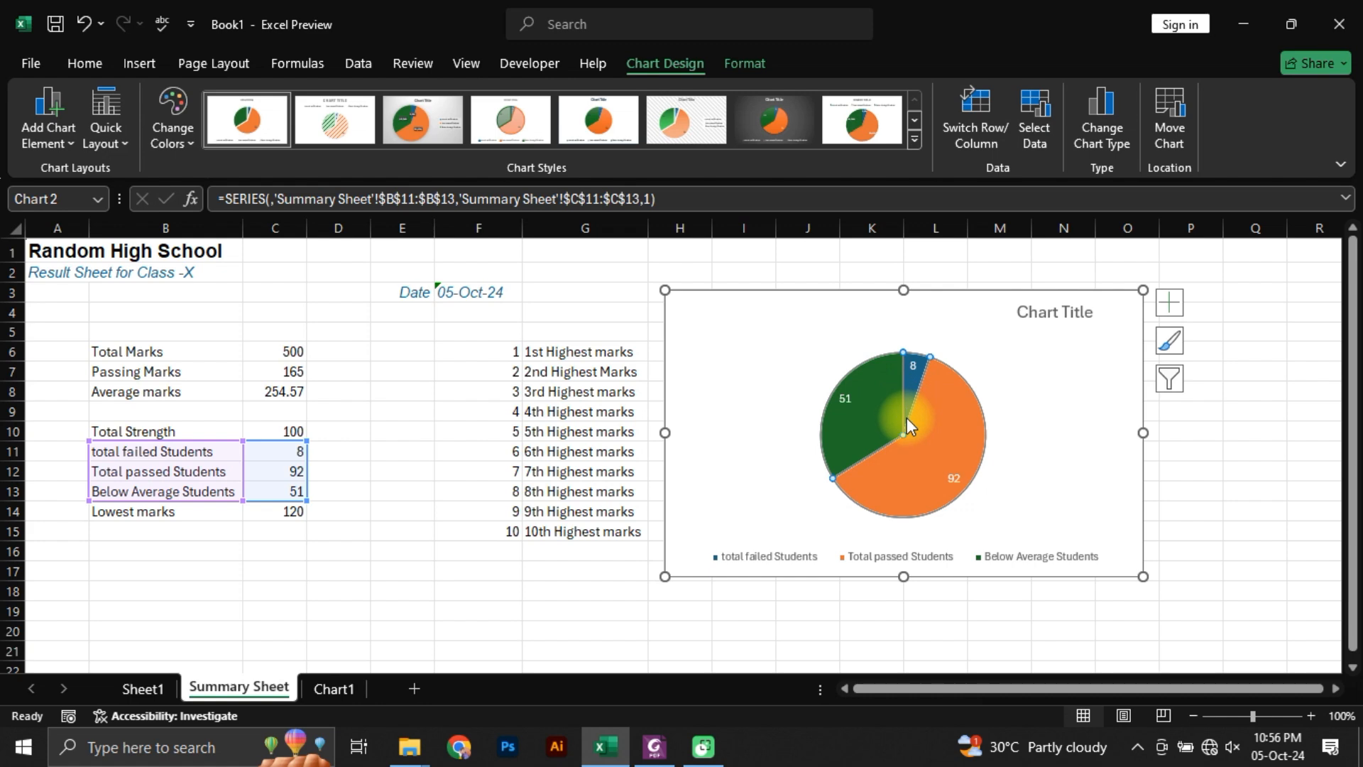
pyautogui.click(1172, 344)
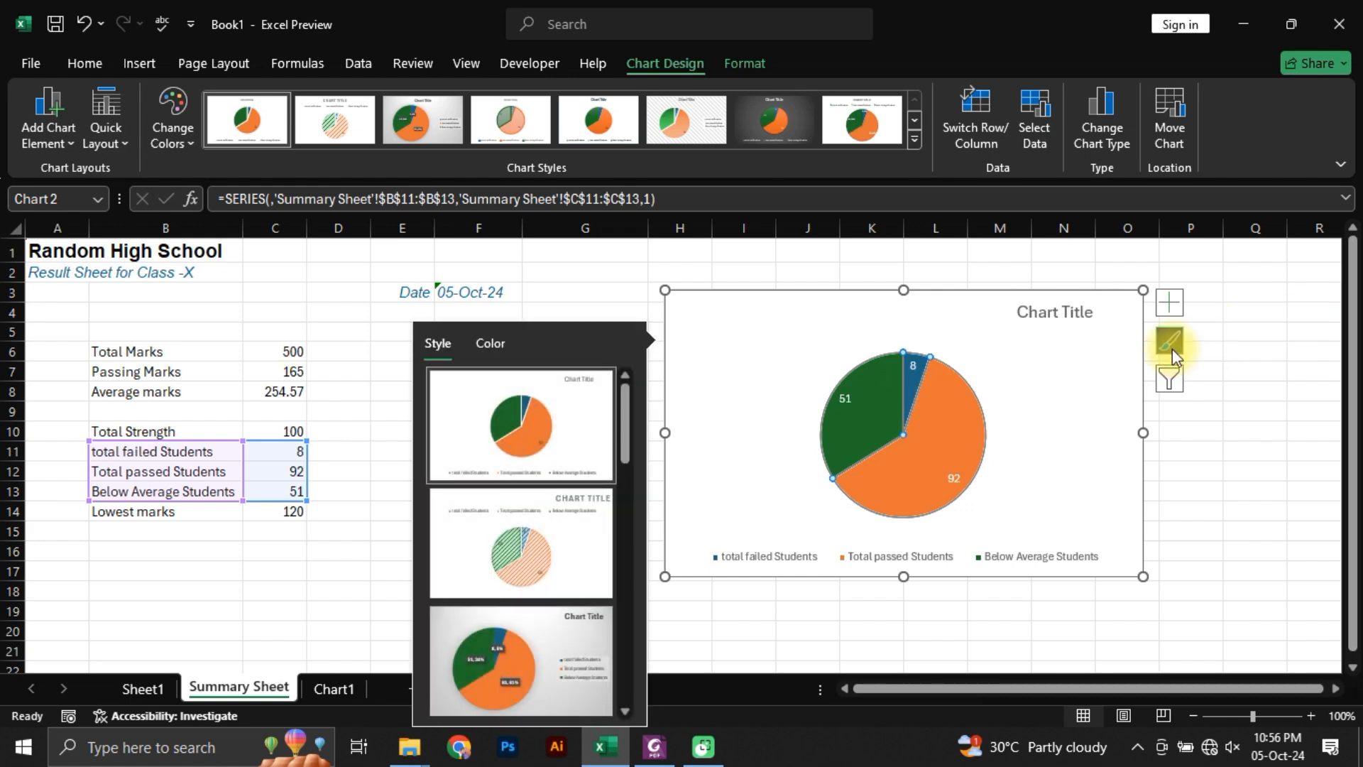
pyautogui.scroll(-3, 487, 624)
pyautogui.scroll(3, 497, 625)
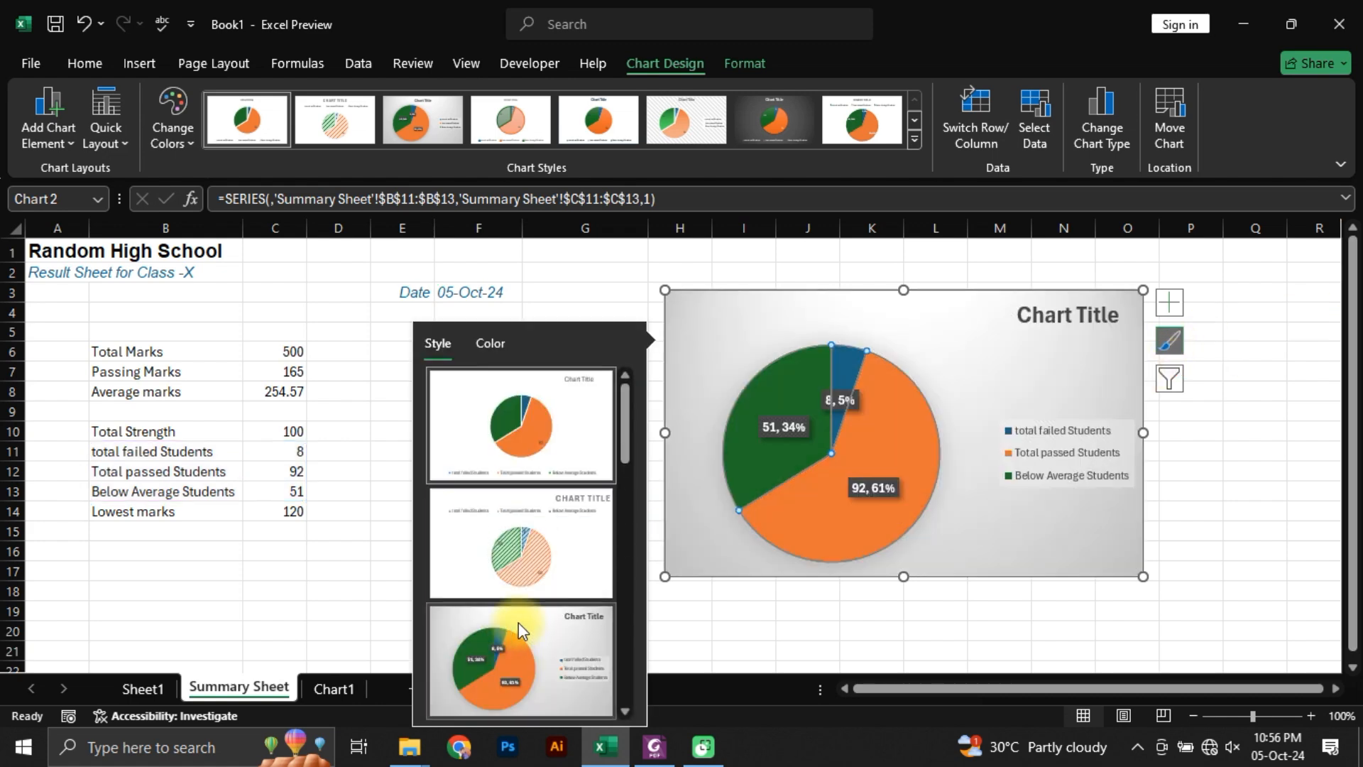
pyautogui.scroll(-5, 518, 621)
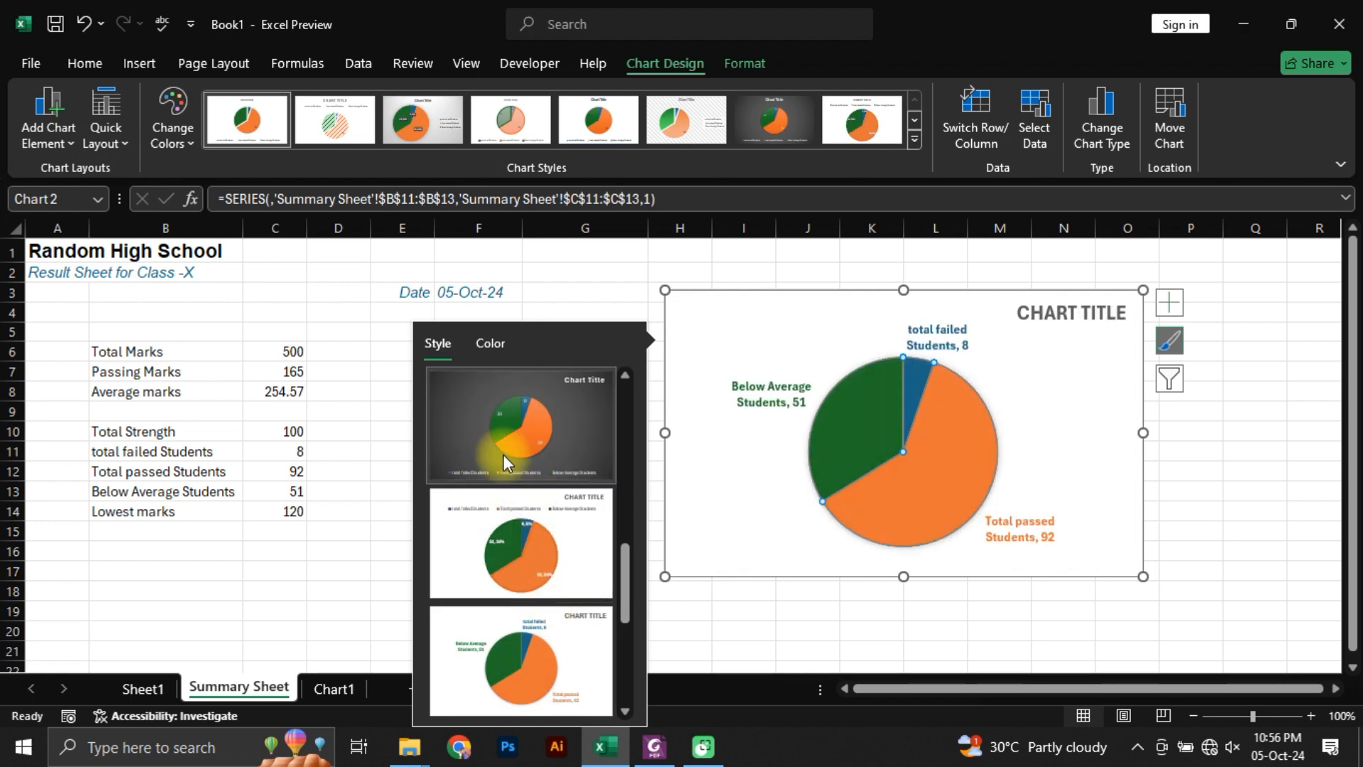
pyautogui.scroll(-3, 543, 568)
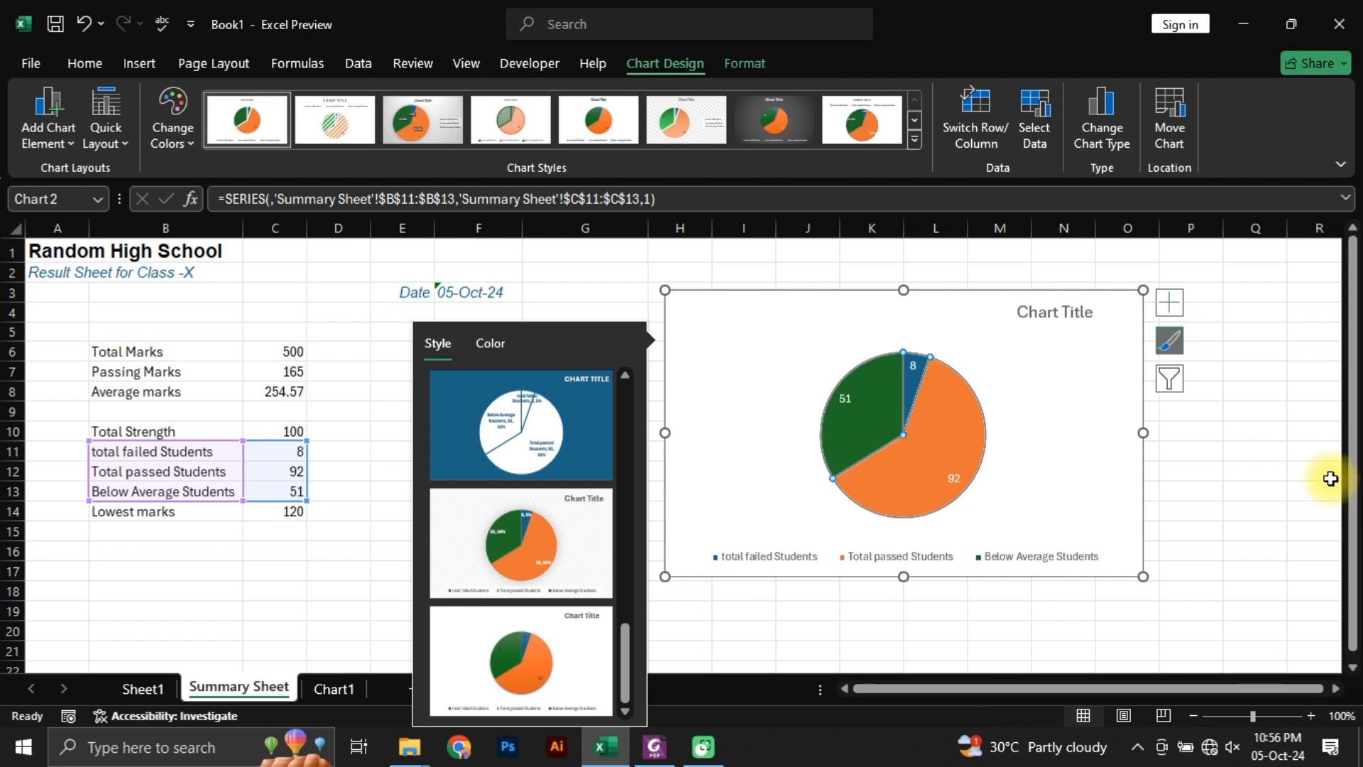
pyautogui.click(1296, 454)
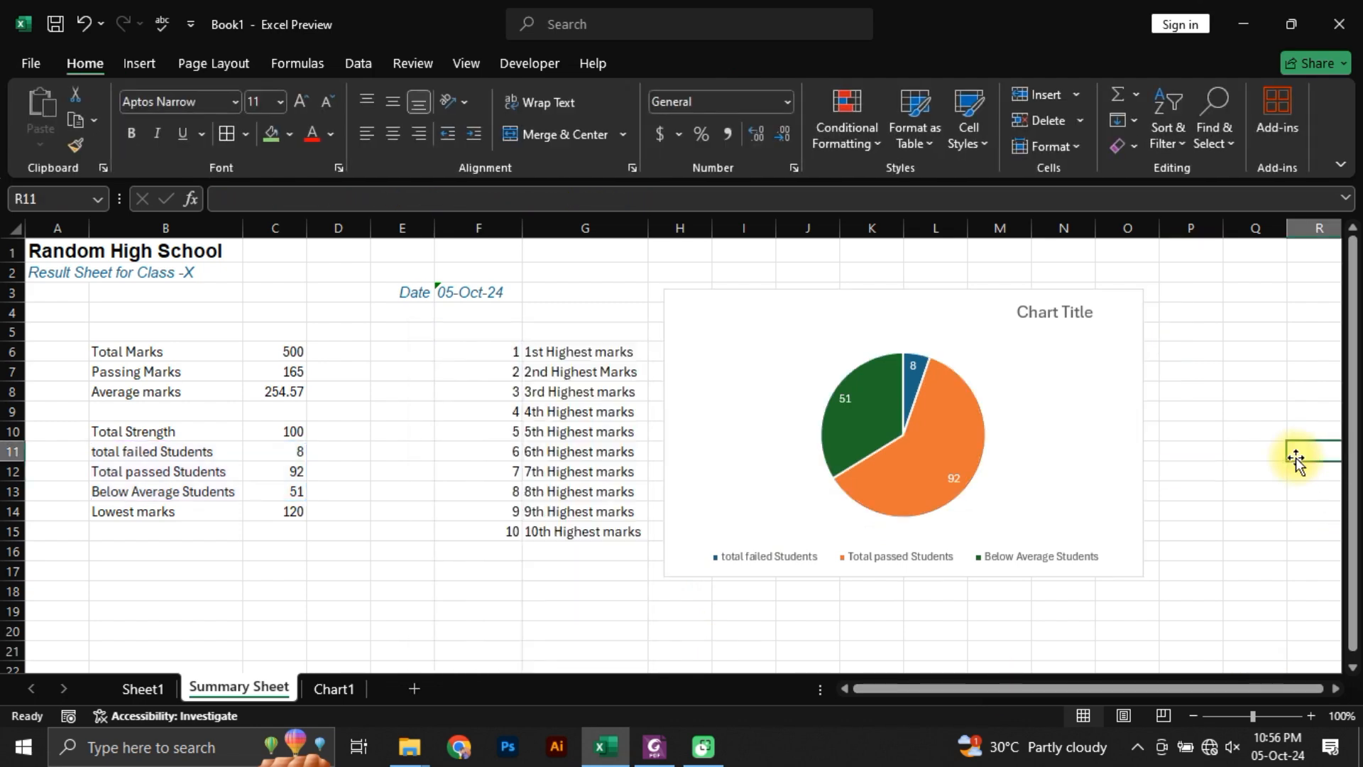
# Step: Review the column chart on the Chart1 sheet and the students' result table on Sheet1
pyautogui.click(1085, 394)
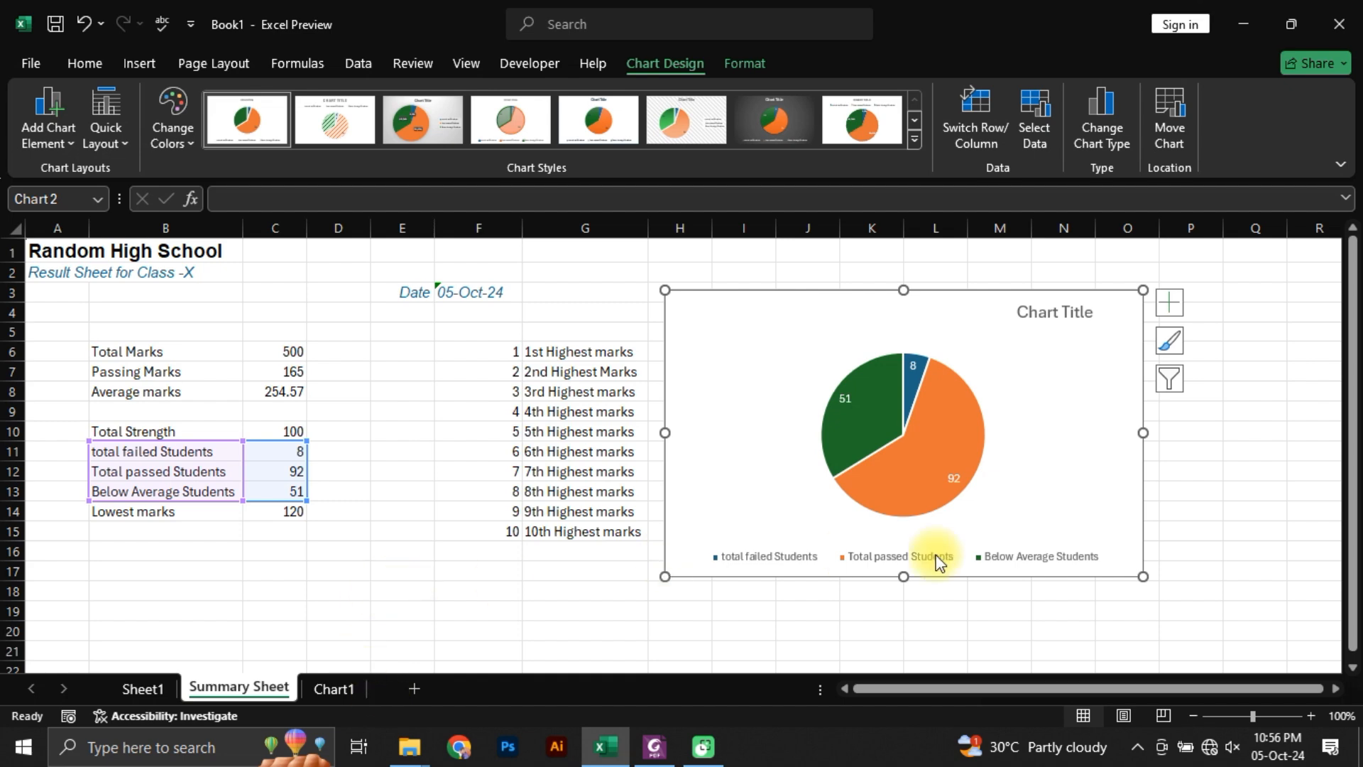
pyautogui.click(321, 688)
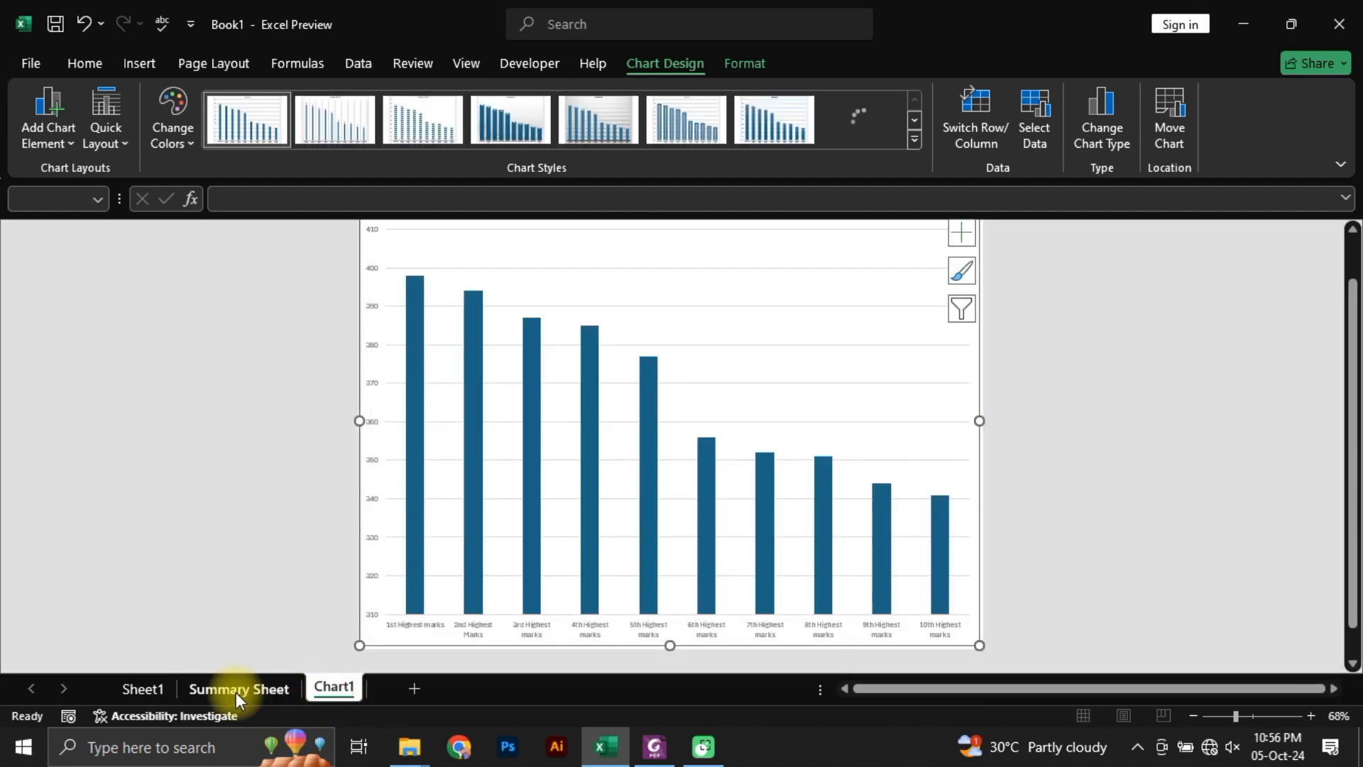
pyautogui.click(124, 690)
pyautogui.scroll(20, 419, 556)
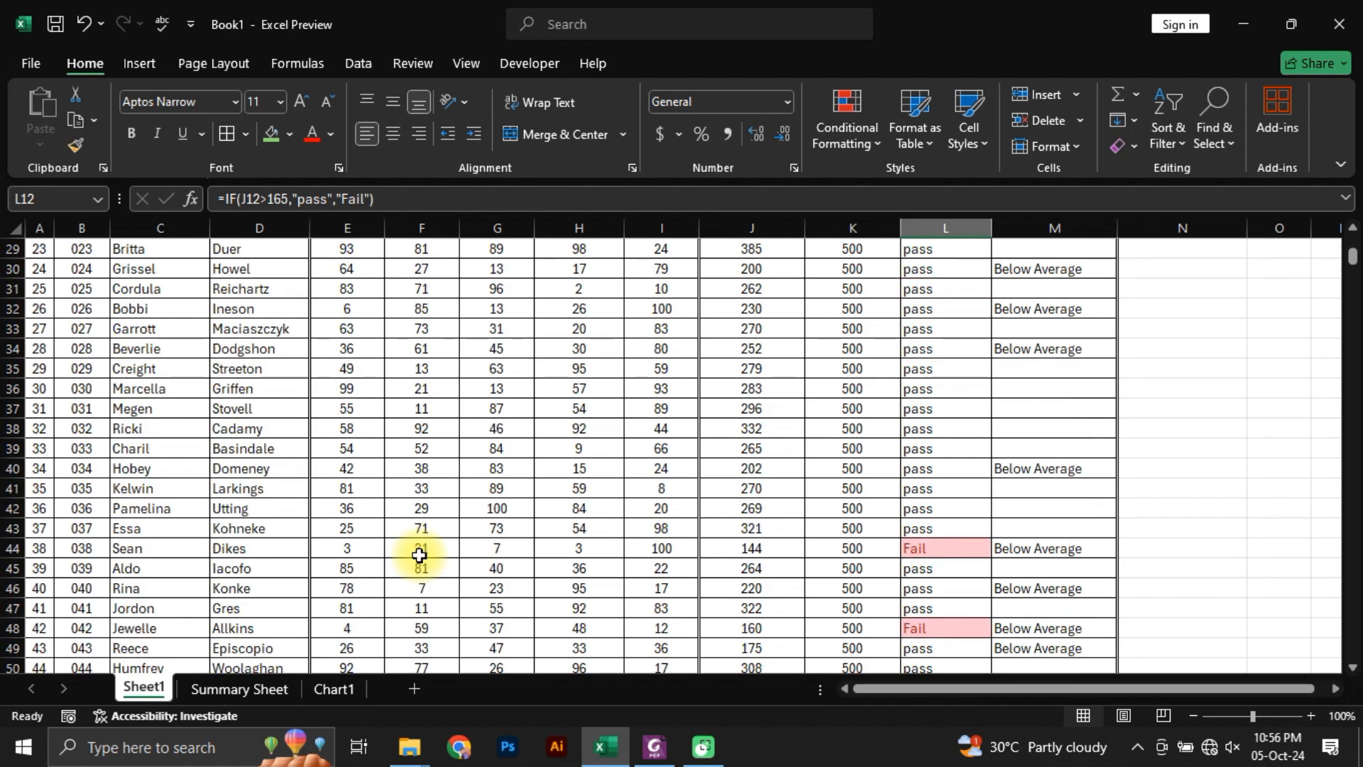